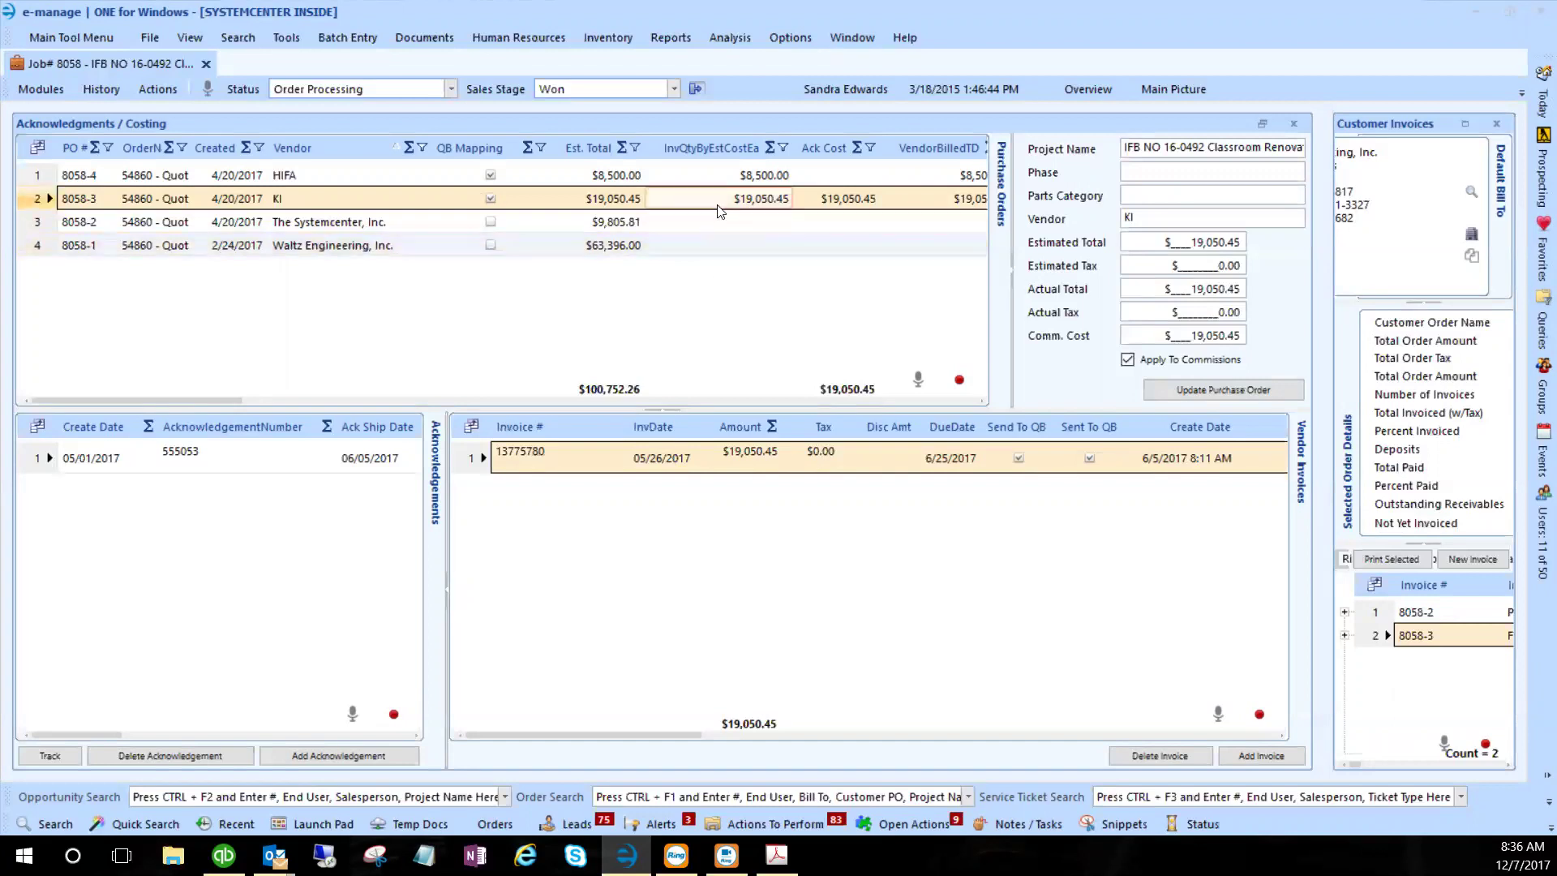
- Close the Acknowledgments / Costing and Customer Invoices modules and display the job's Project Information
left_click(1286, 127)
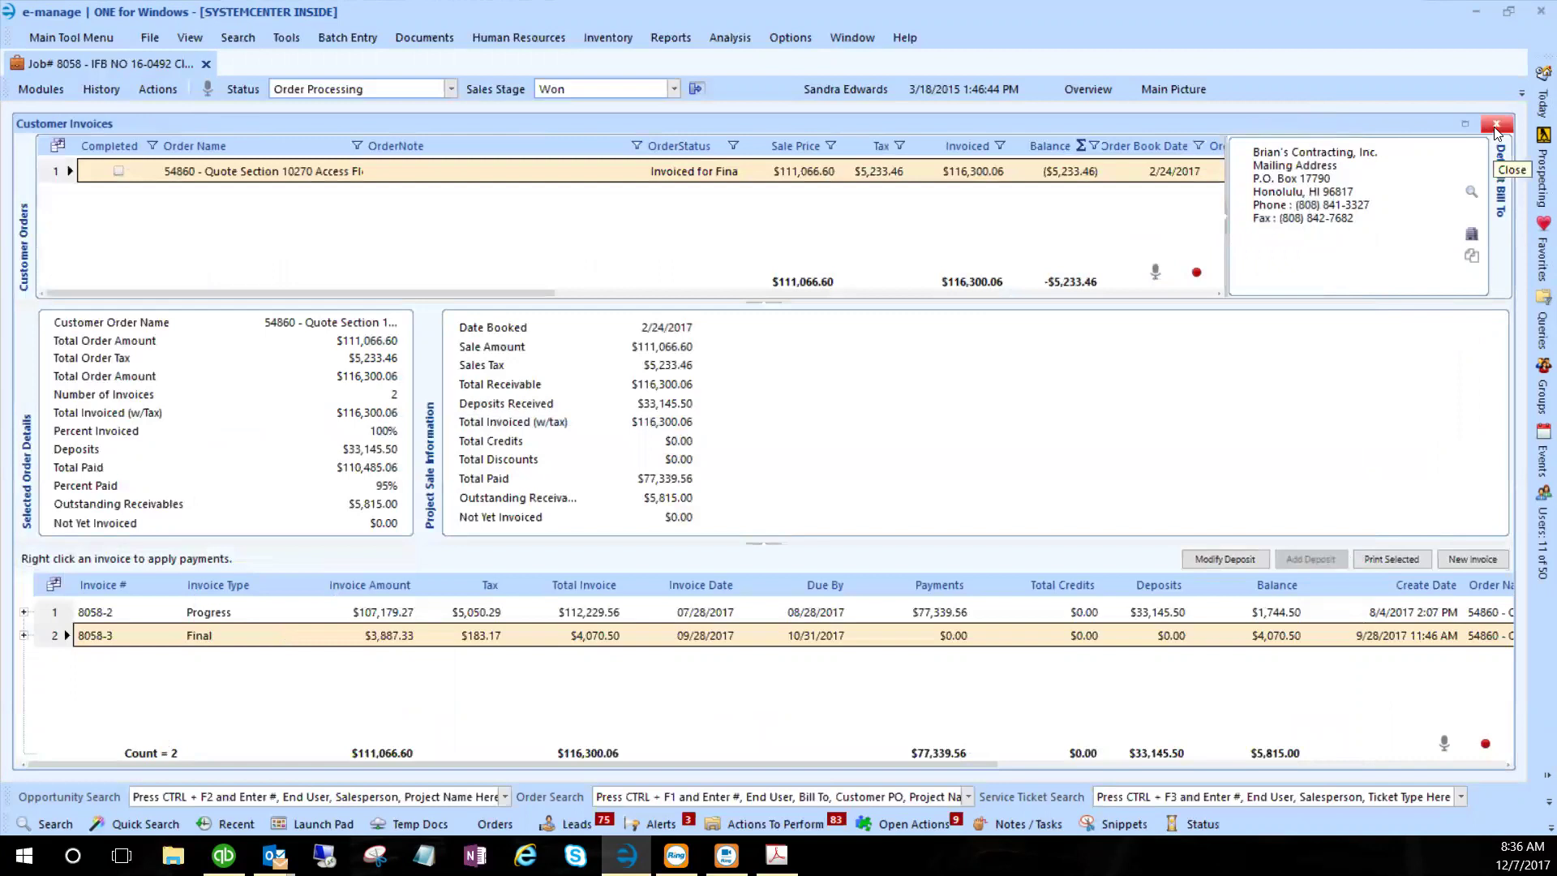
left_click(1495, 123)
left_click(43, 96)
left_click(215, 147)
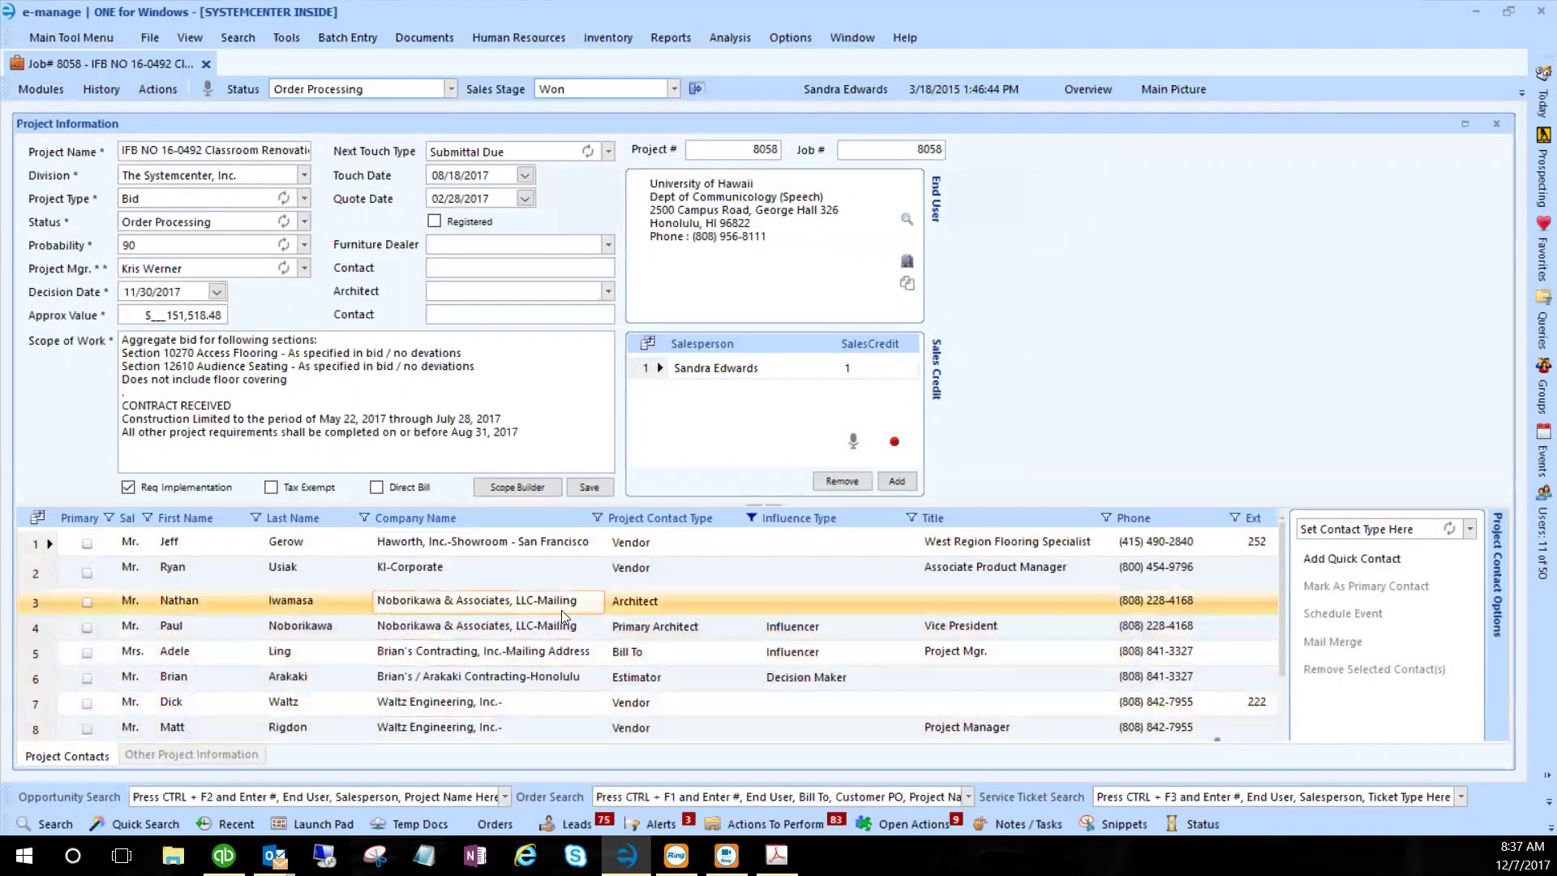
left_click(638, 543)
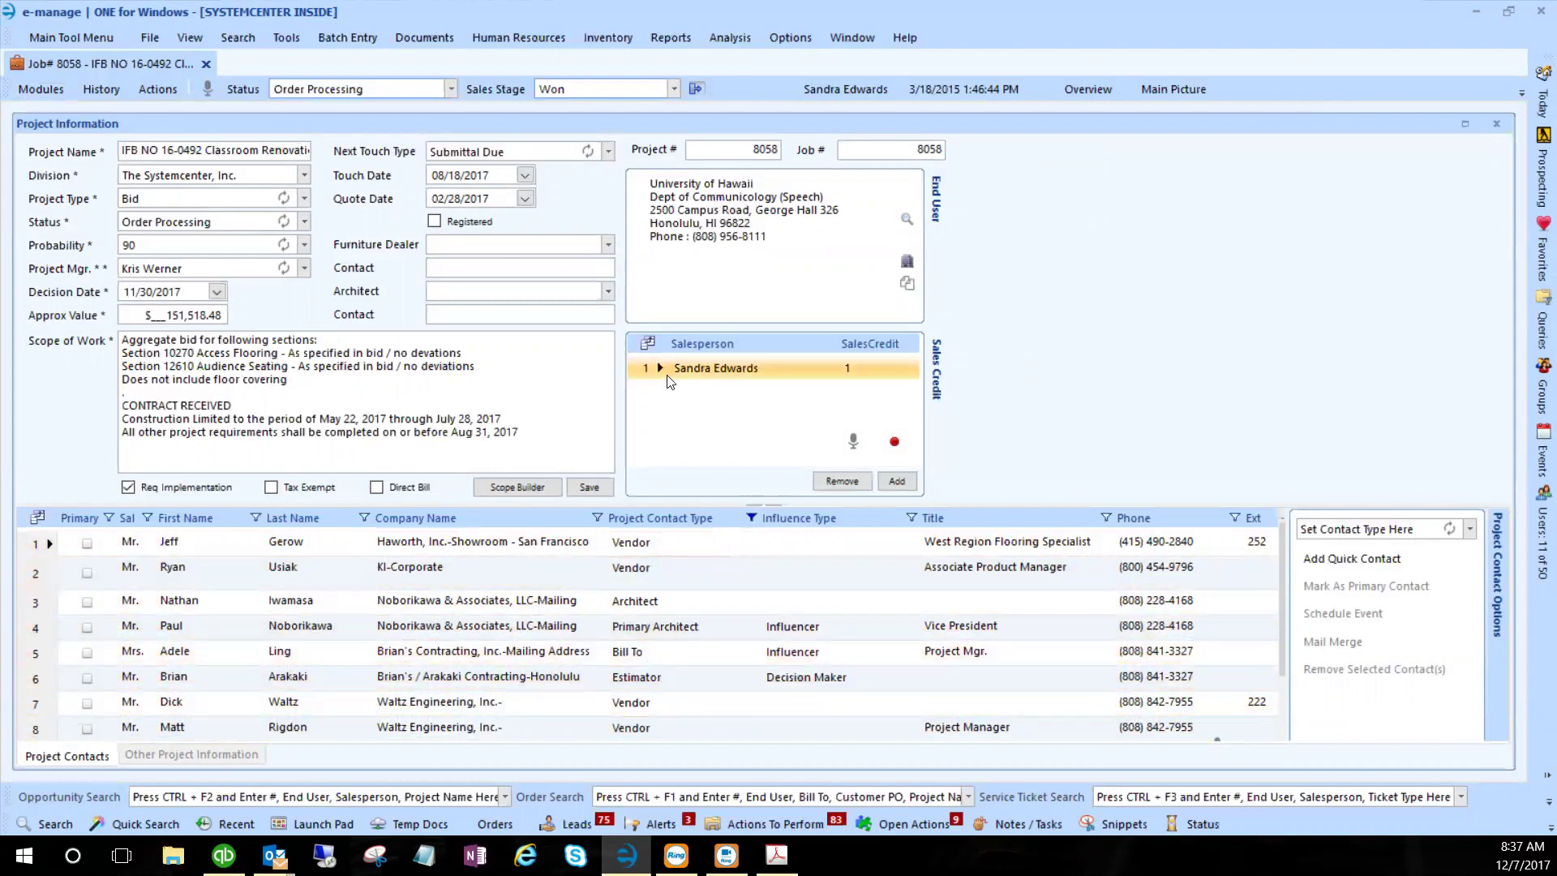
- Open the job's Bill of Materials / Estimating / Customer Quotes module and select the SECTION 12610 fixed audience seating option
left_click(36, 86)
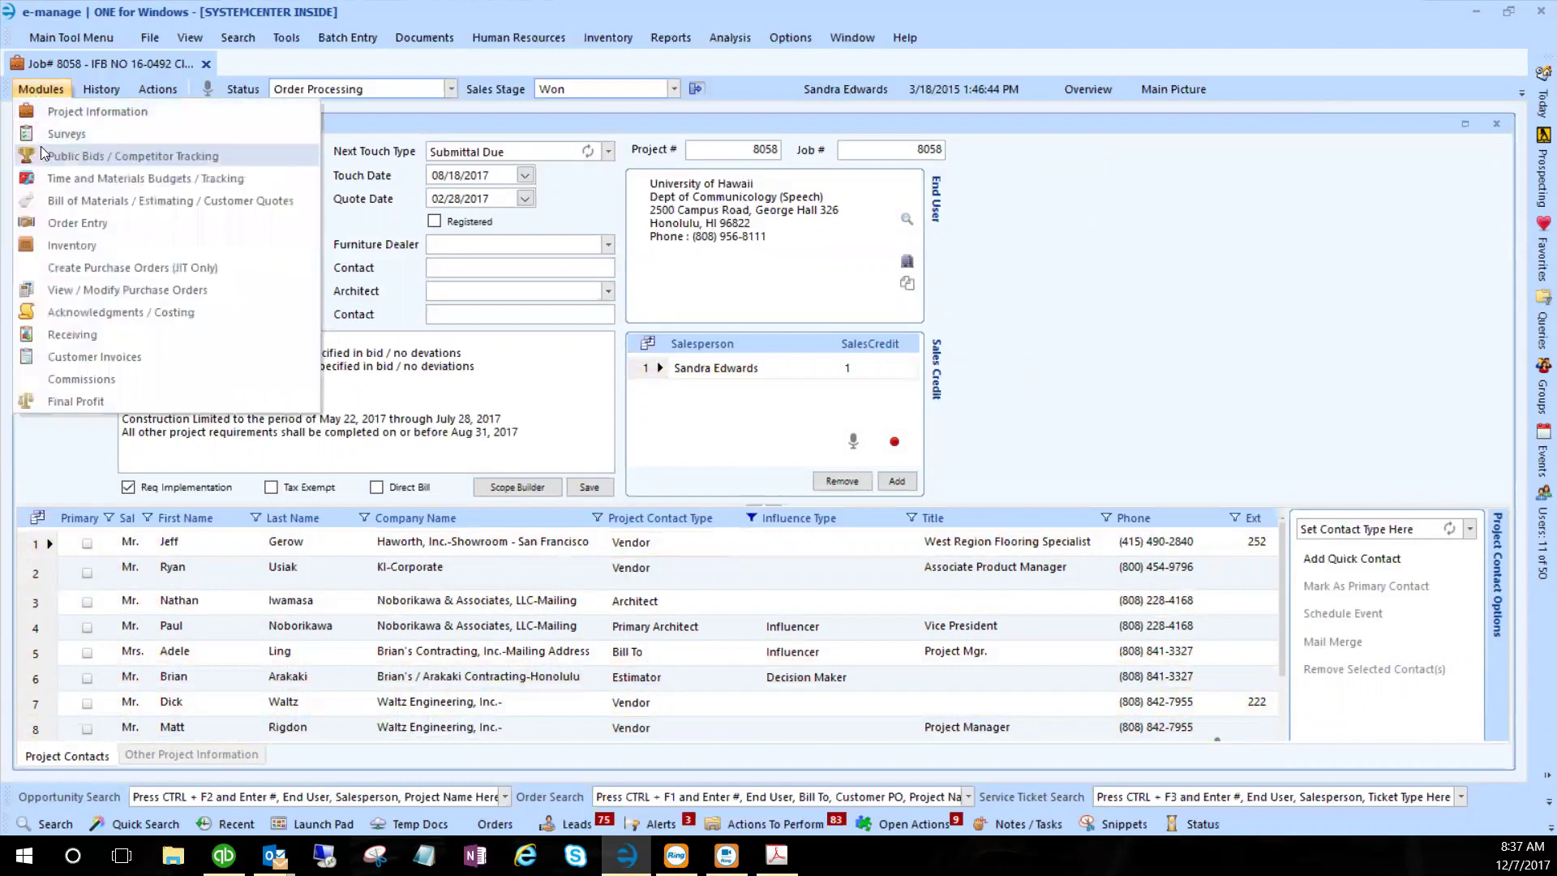
left_click(44, 204)
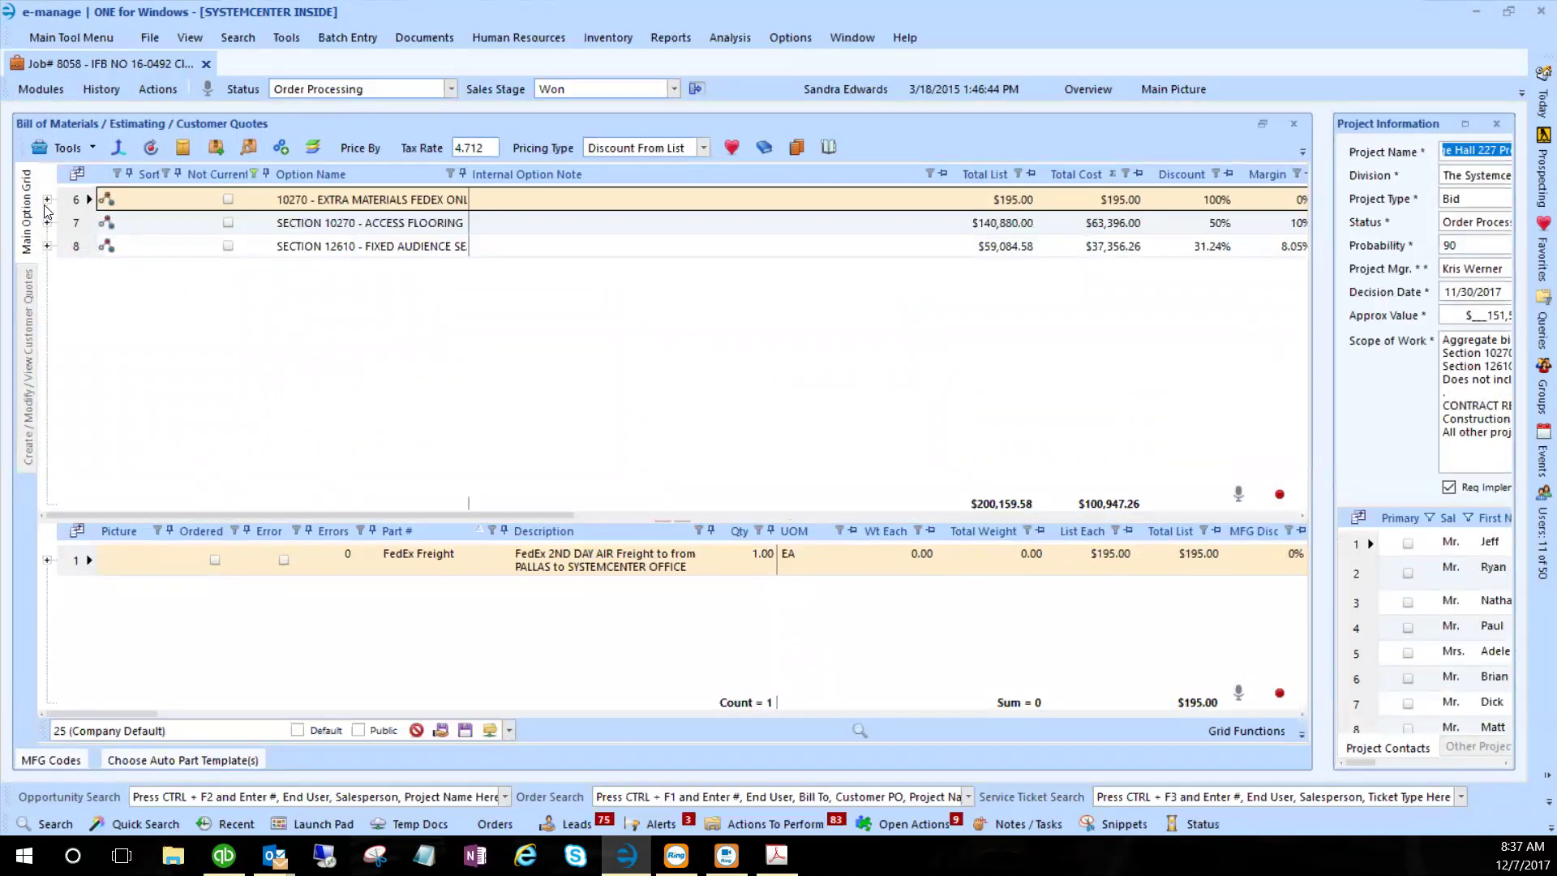
left_click(83, 224)
left_click(84, 246)
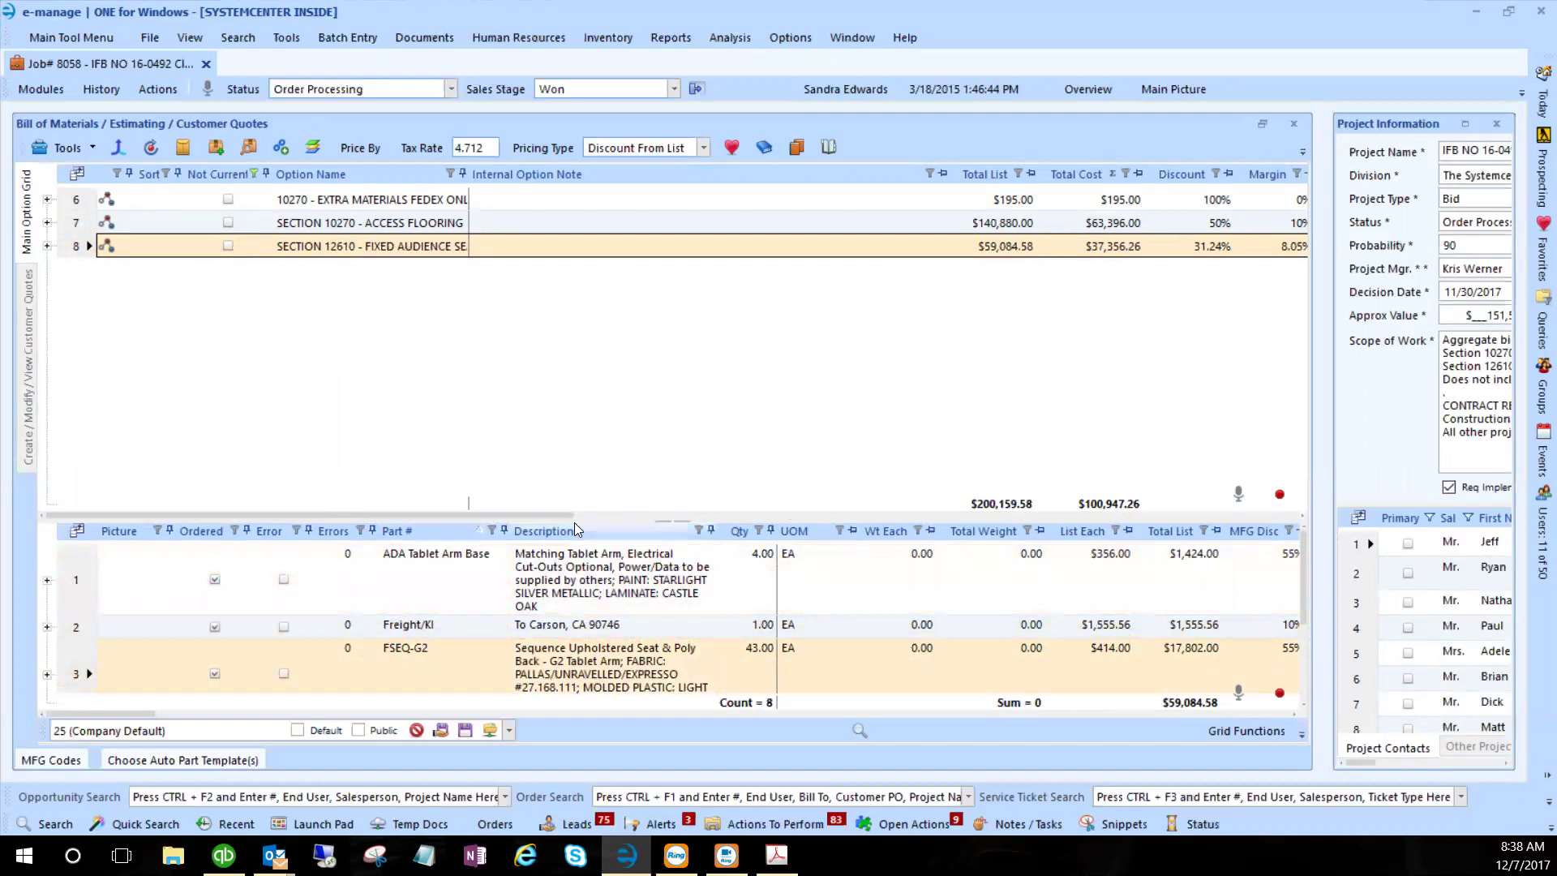
- Enlarge the parts grid and review the vendor, product type and parts category of each line item
left_click_drag(575, 519, 575, 405)
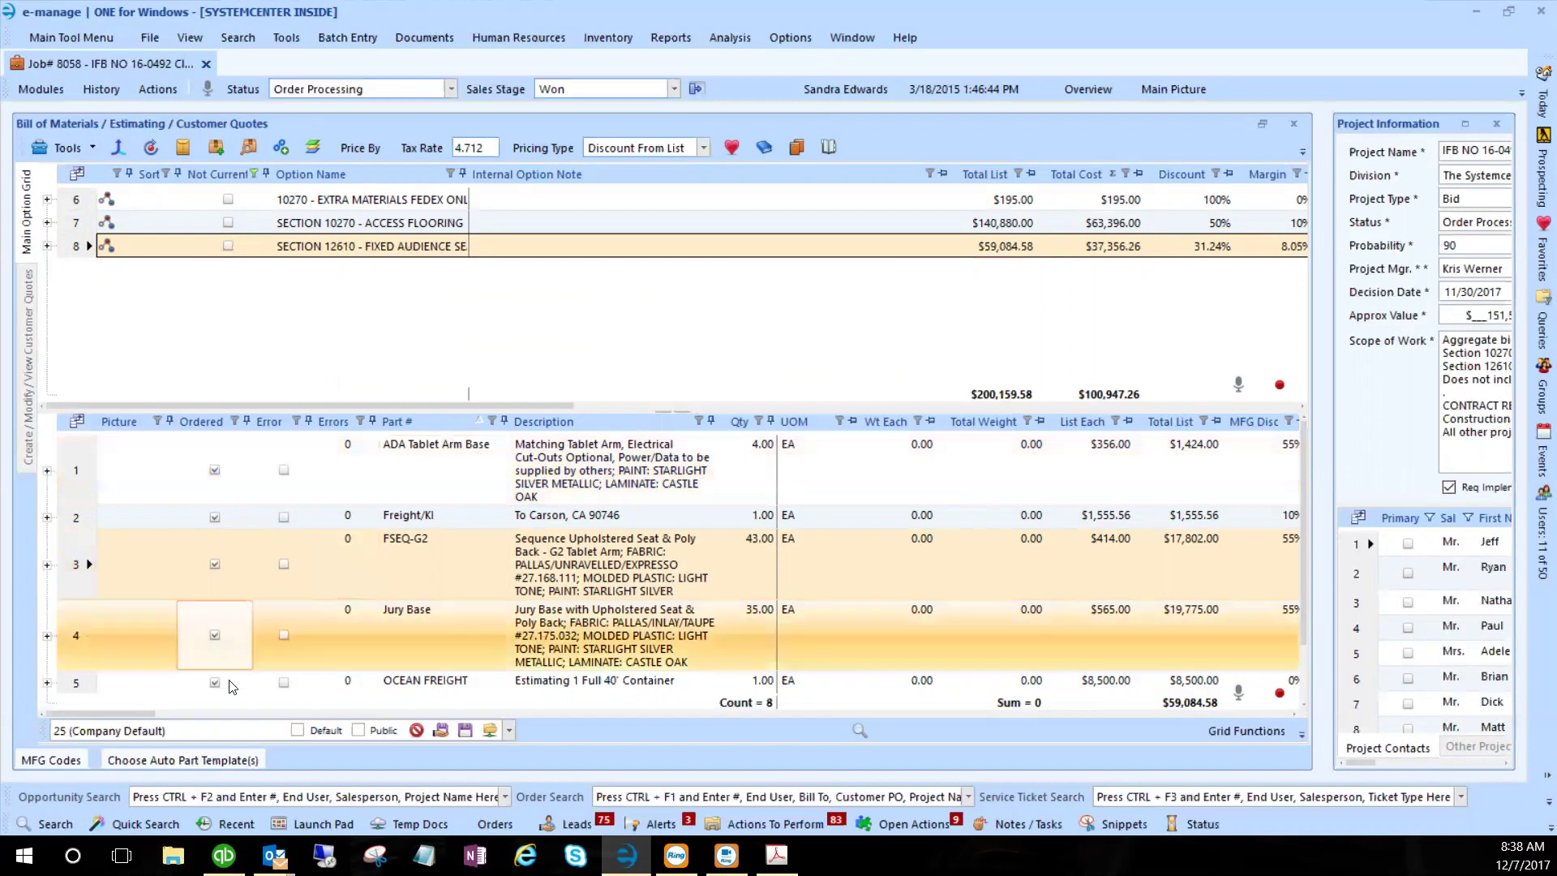
left_click_drag(143, 715, 442, 734)
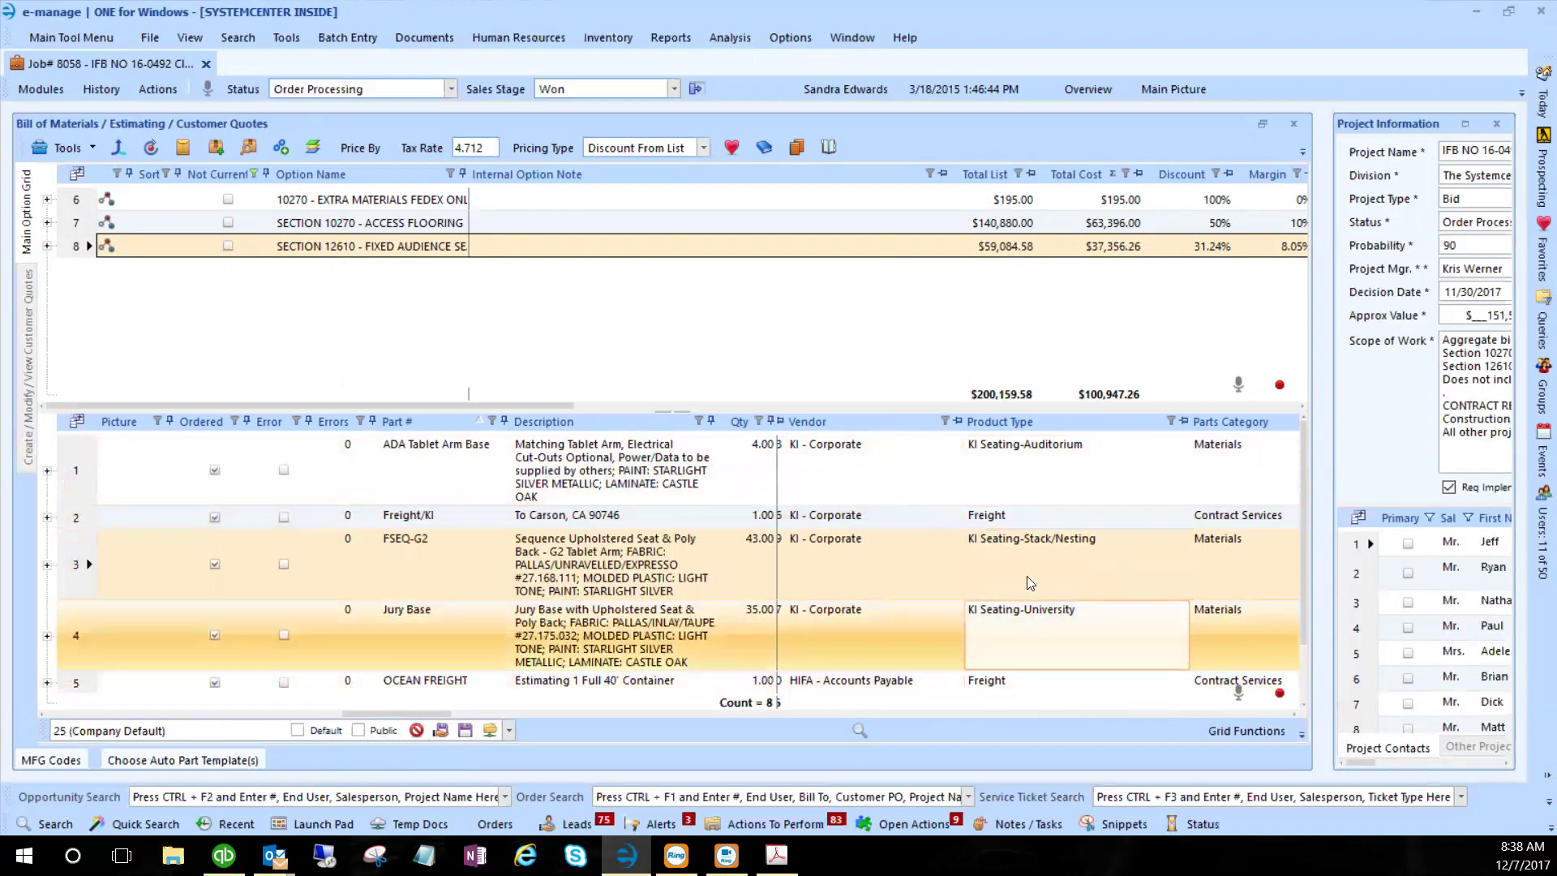
scroll(1057, 587, "down", 2)
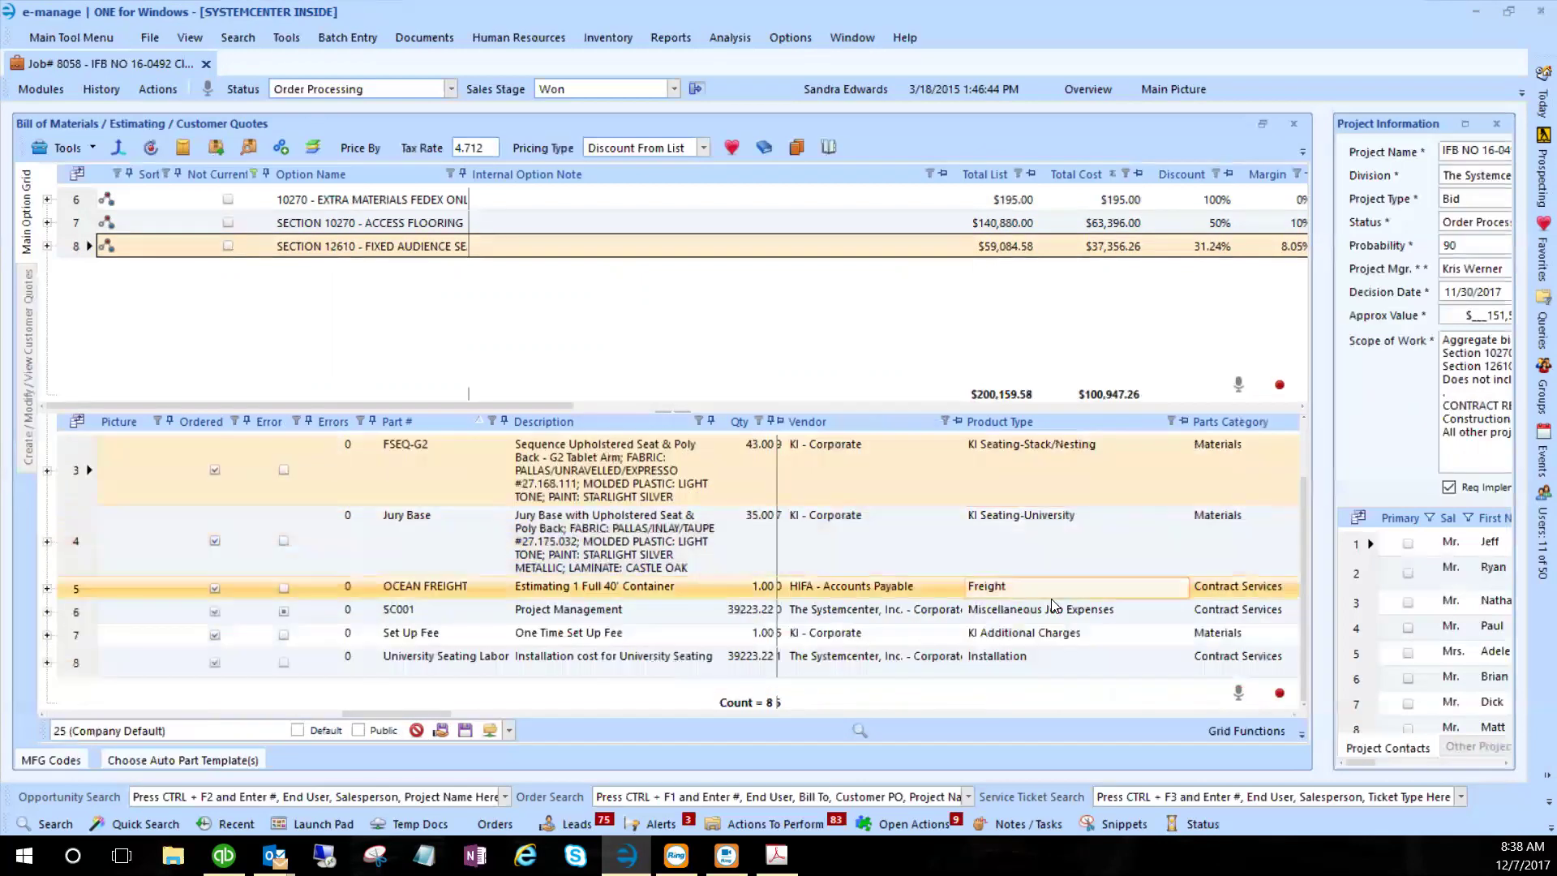
scroll(1051, 625, "up", 2)
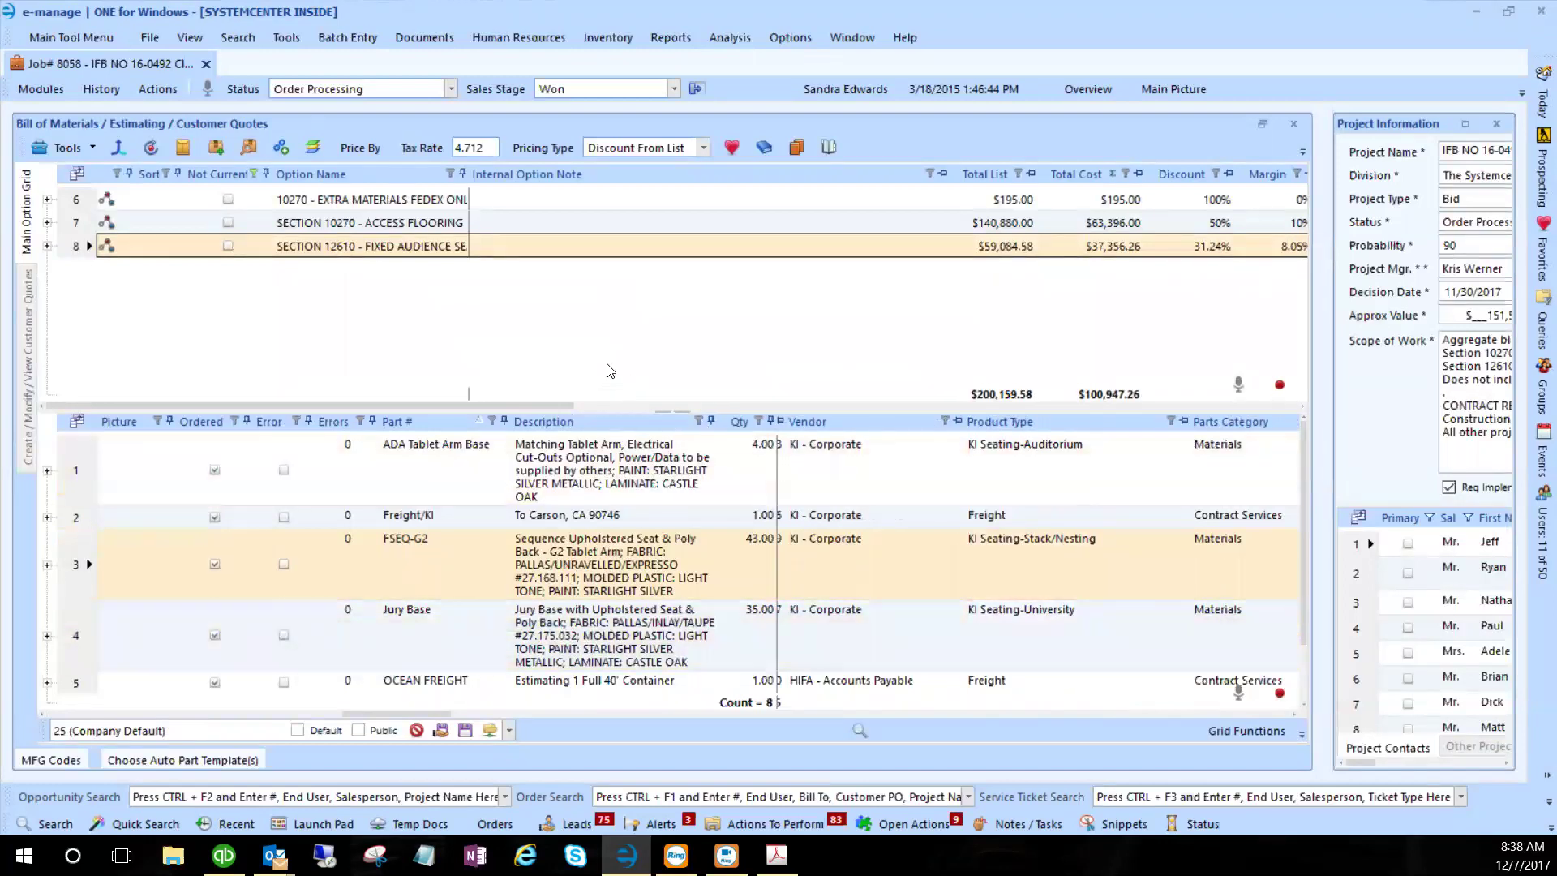
- Launch the e-manage Administrator program and log in with the account password on the Systemcenter Inside profile
left_click(89, 38)
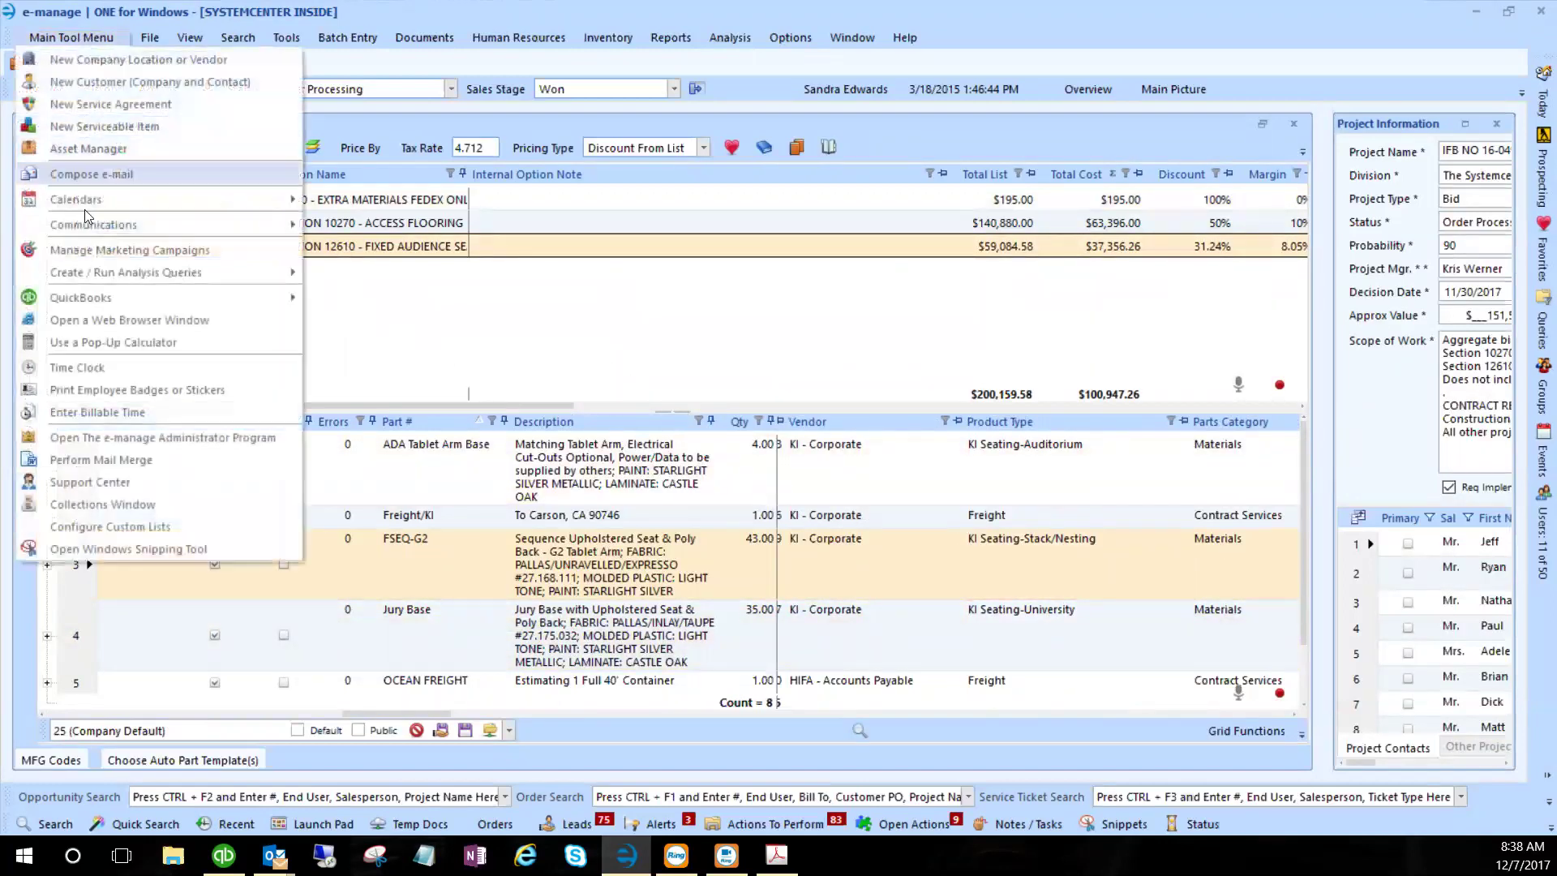
left_click(94, 435)
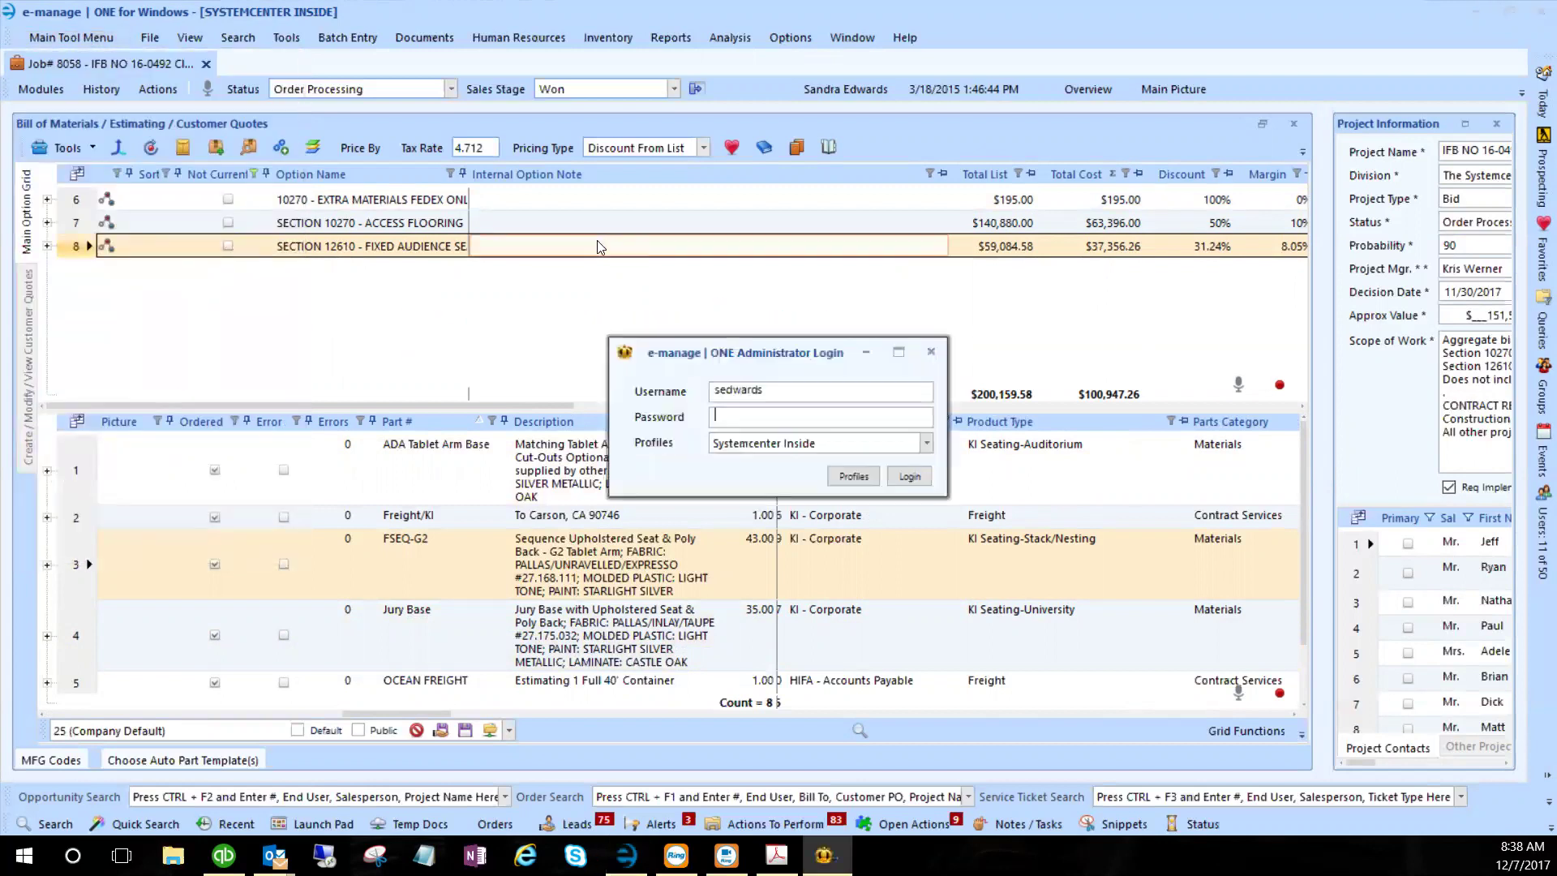
type("*******")
key("Return")
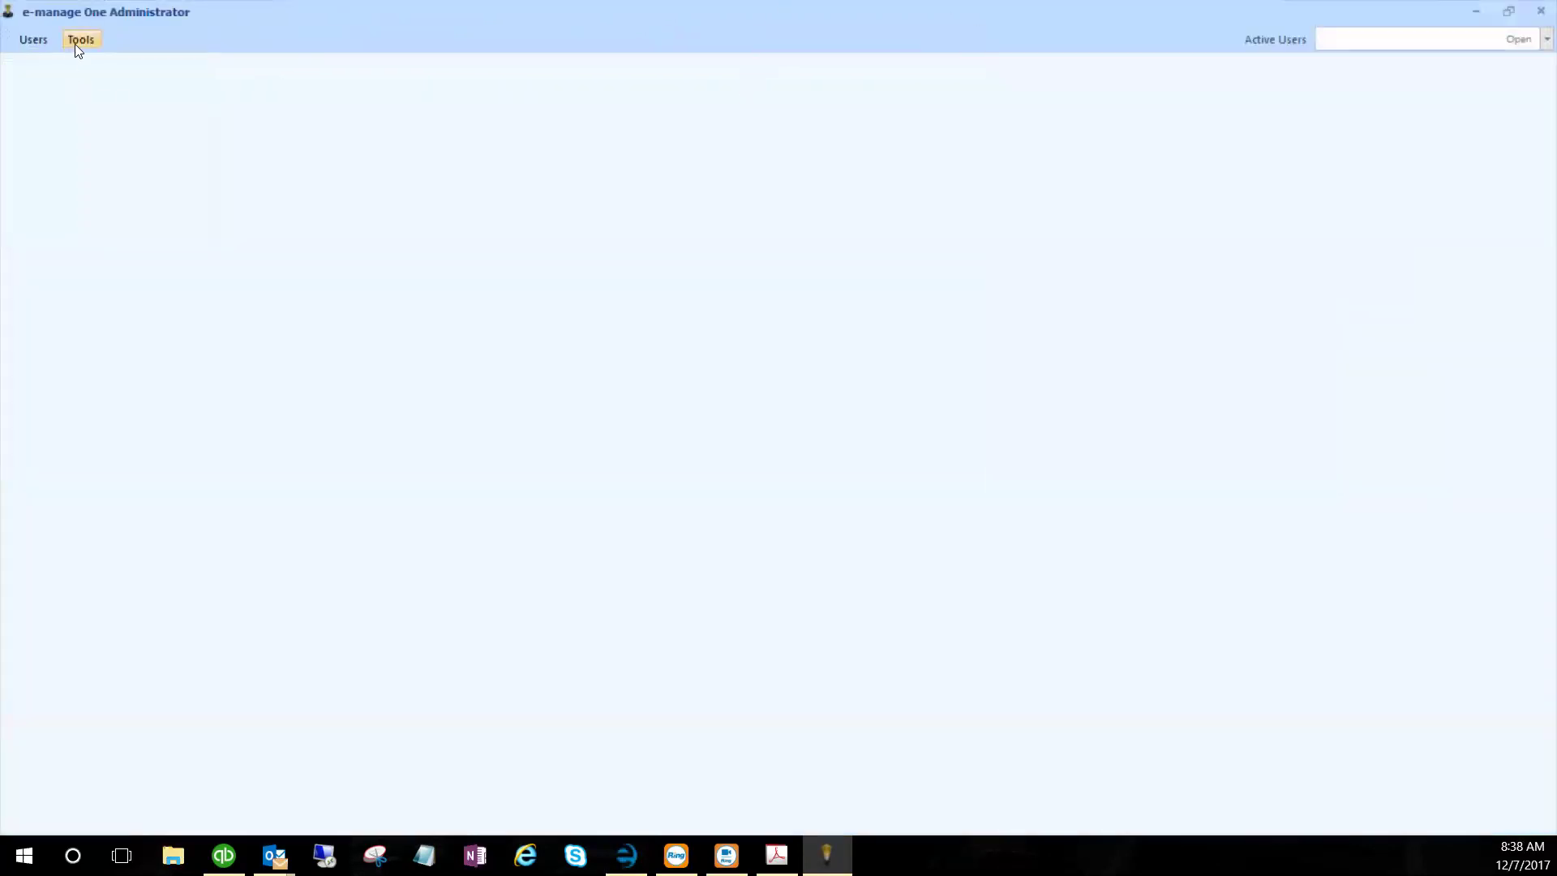
- Open the Corporate Division Configuration's drop-down list setup and display the items of the Product Types list
left_click(79, 39)
left_click(89, 65)
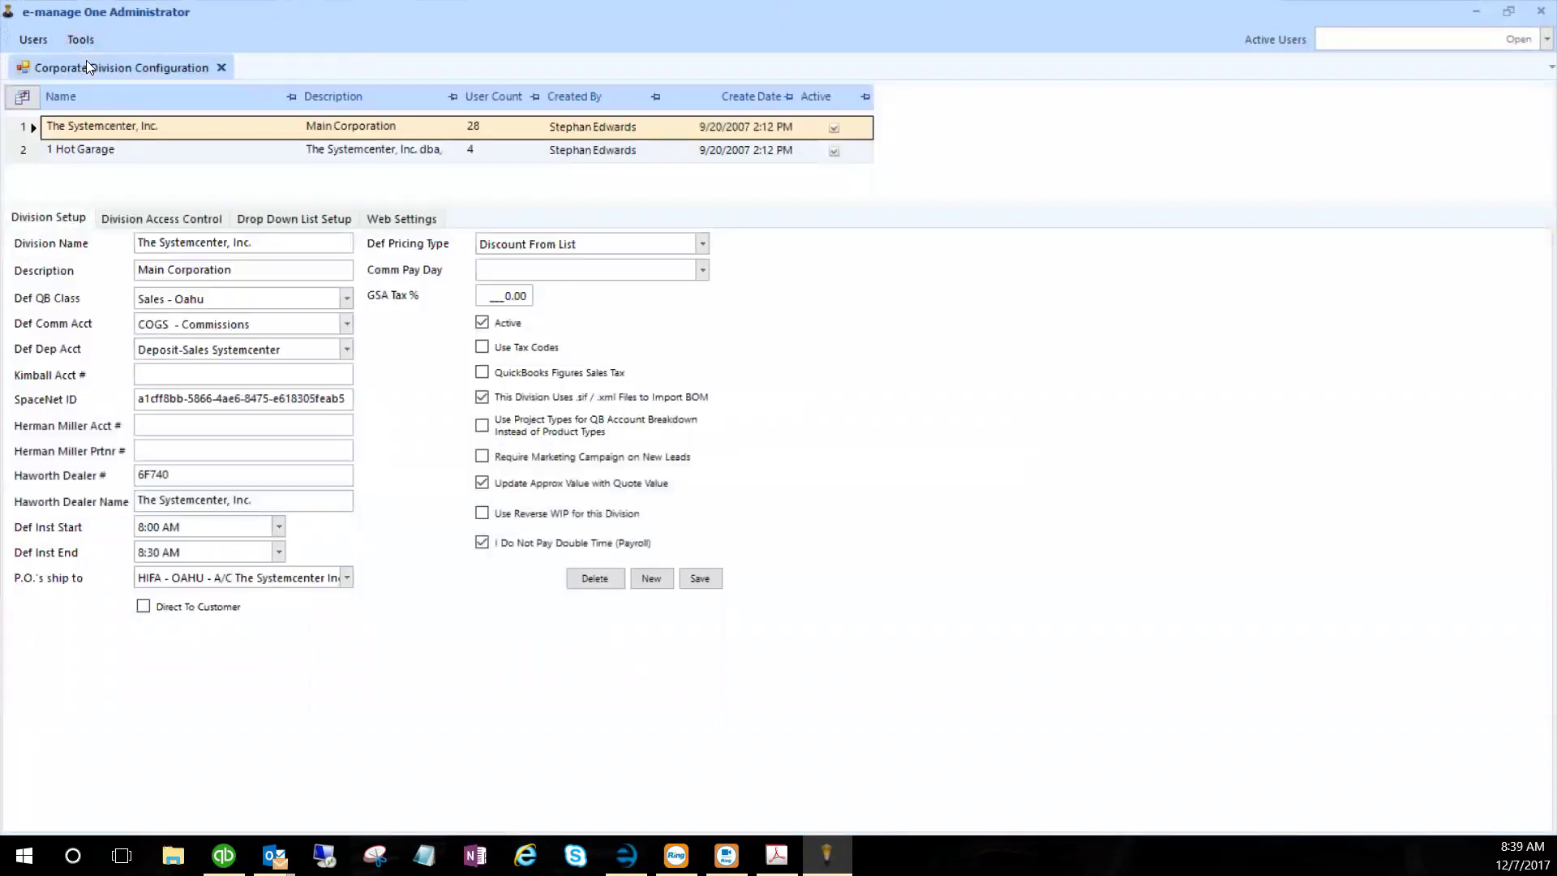
left_click(252, 219)
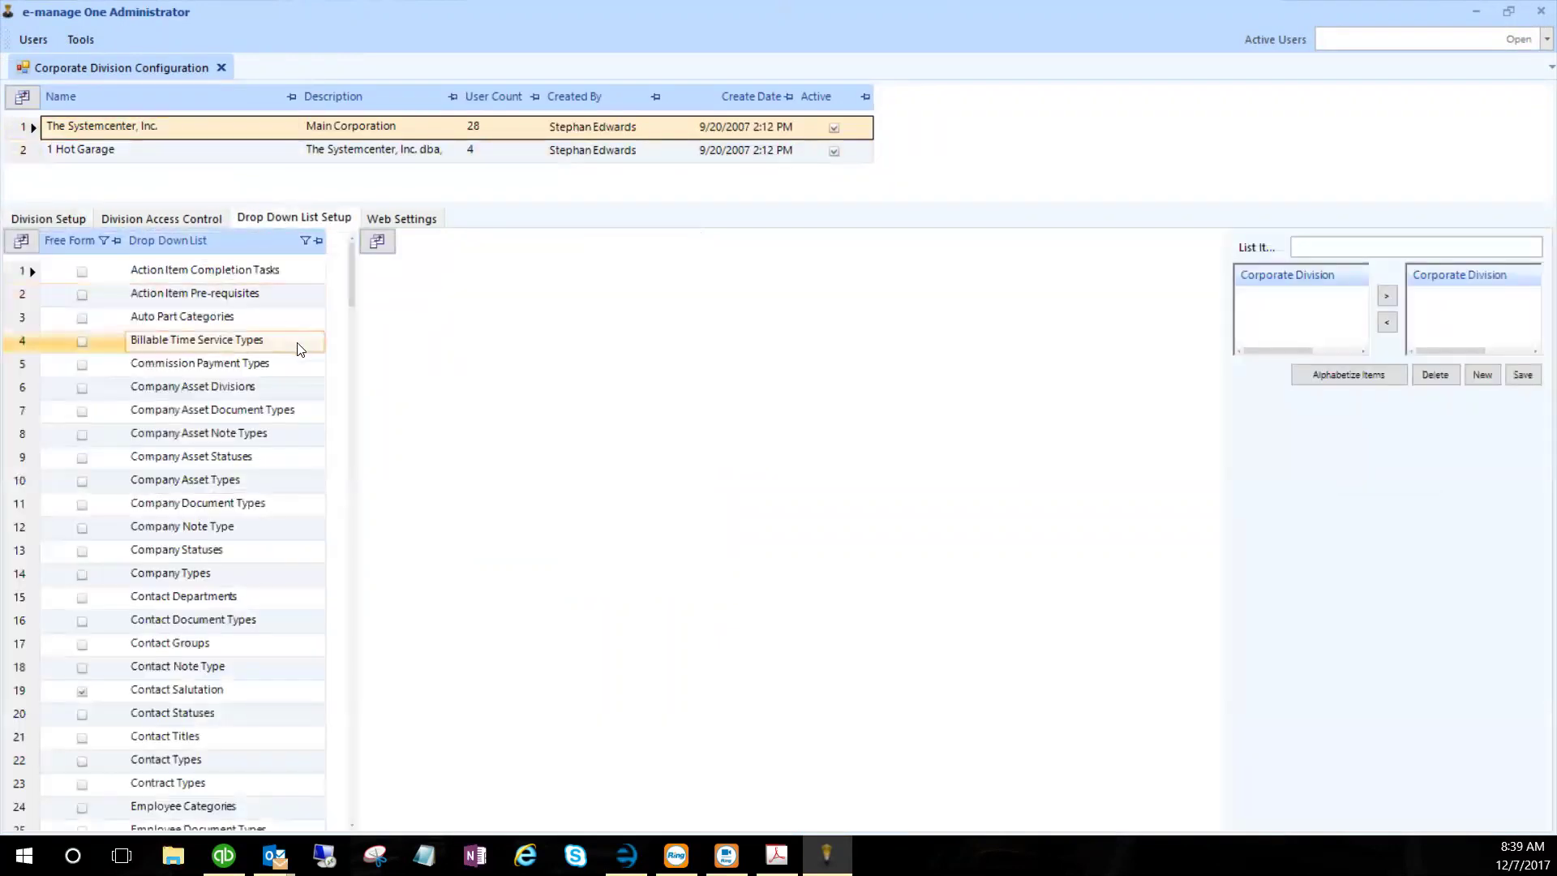
scroll(297, 345, "down", 10)
scroll(300, 348, "down", 5)
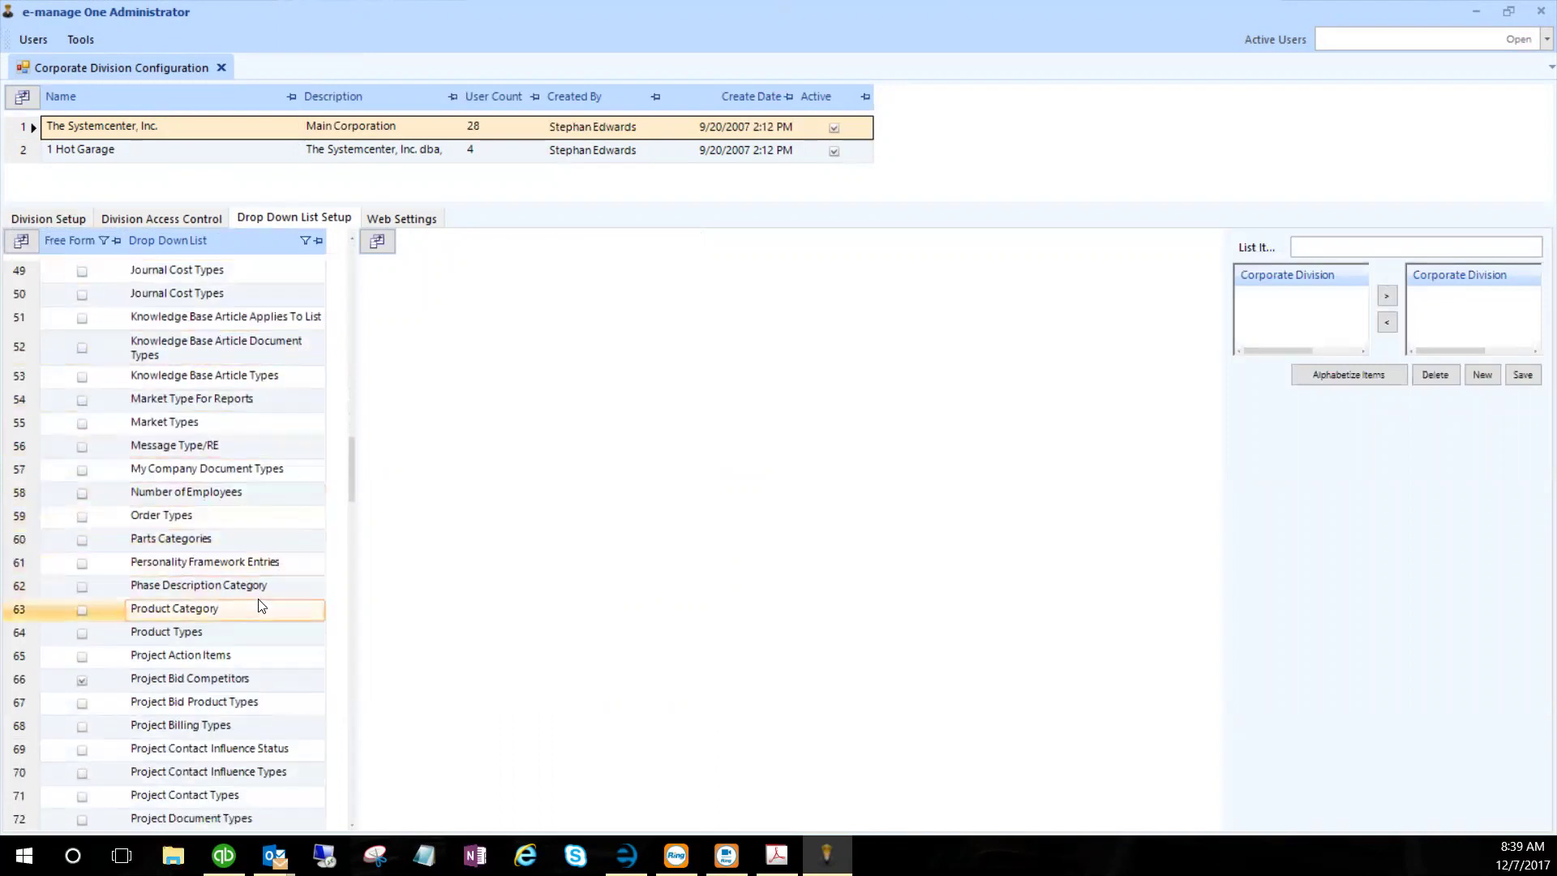
left_click(187, 638)
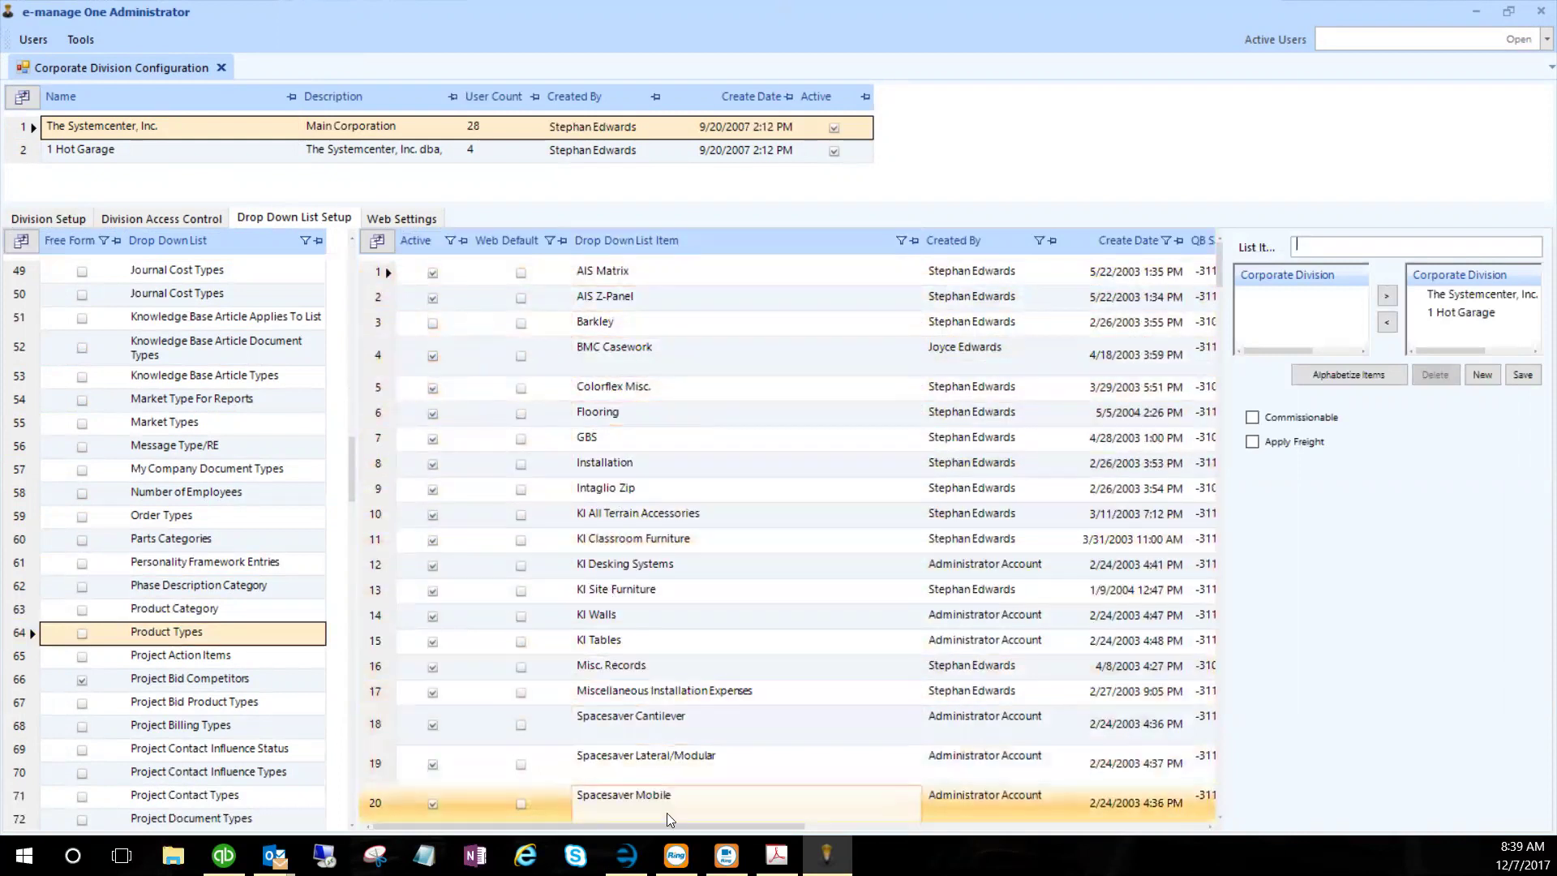
- Examine the QB sales, tax, COGS and WIP account columns of the Product Types list
left_click_drag(672, 829, 899, 841)
scroll(810, 531, "right", 5)
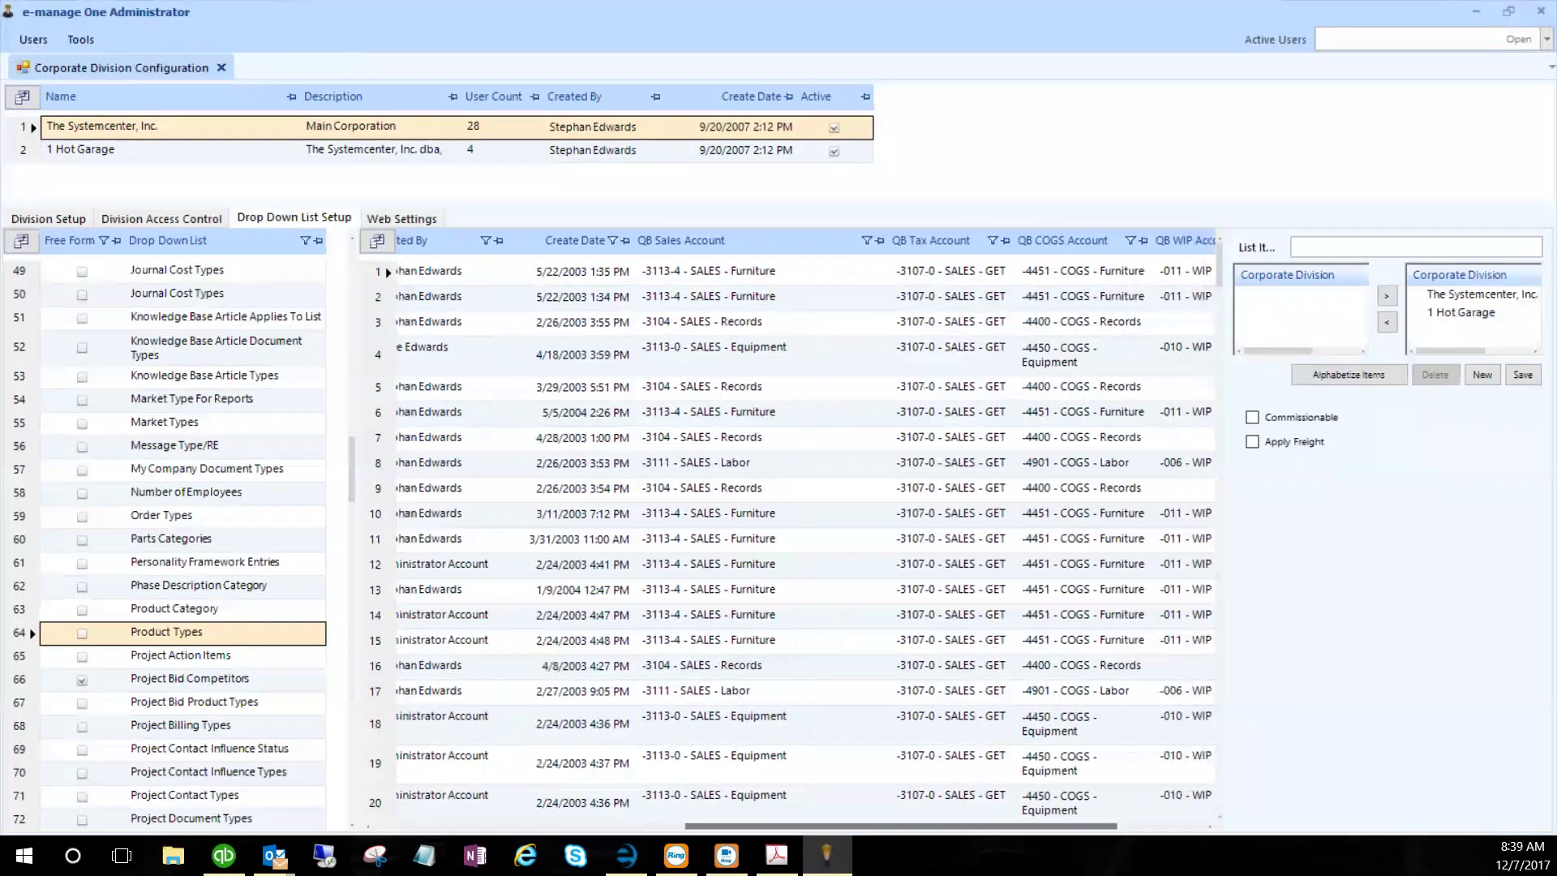
scroll(810, 531, "left", 5)
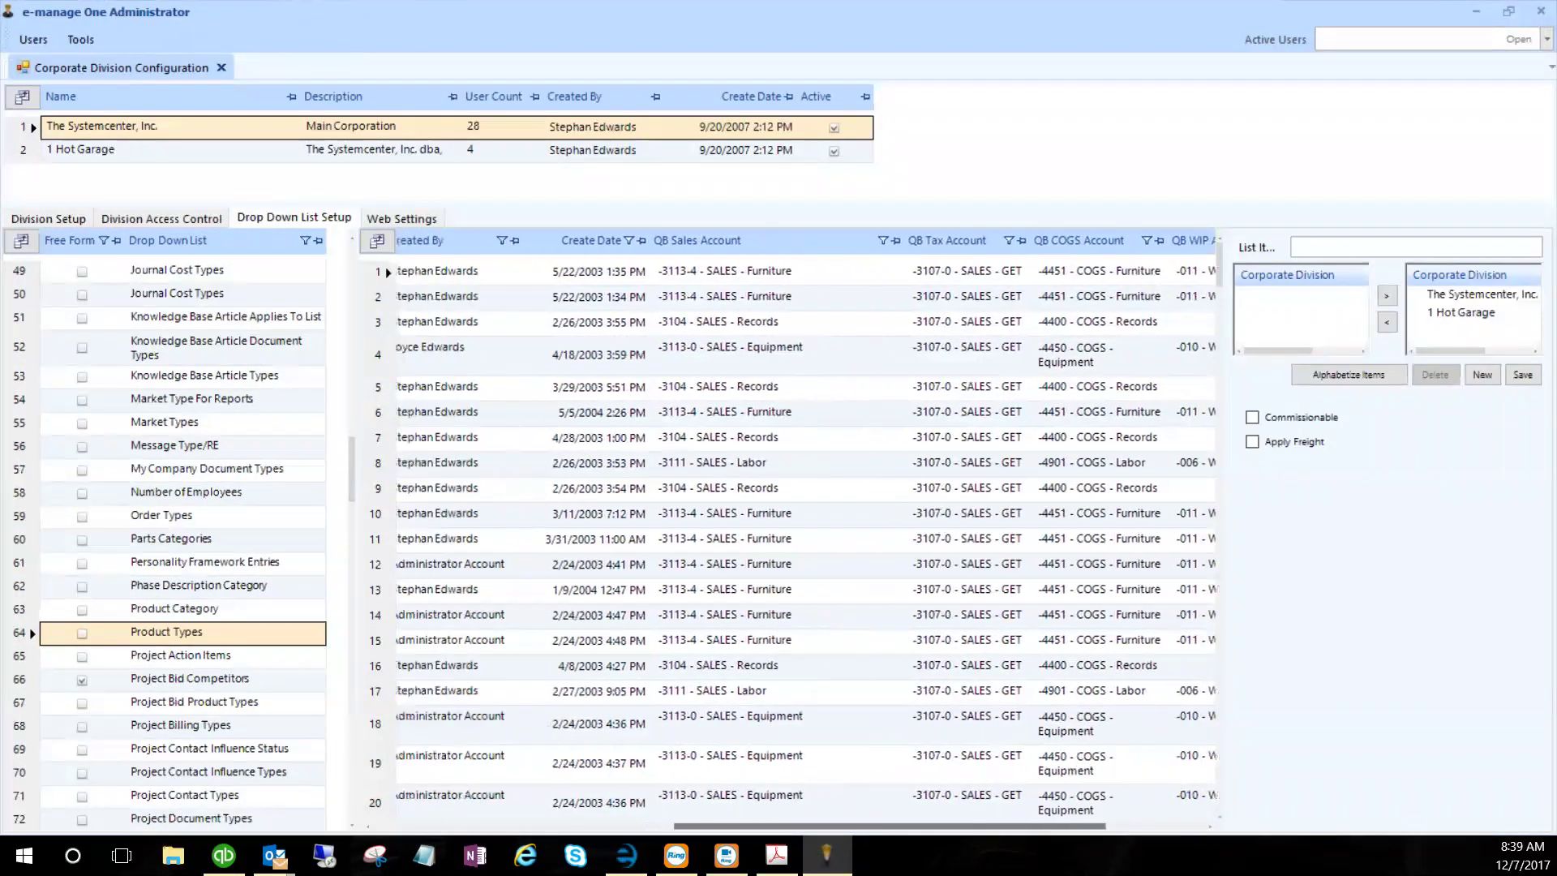
left_click(875, 355)
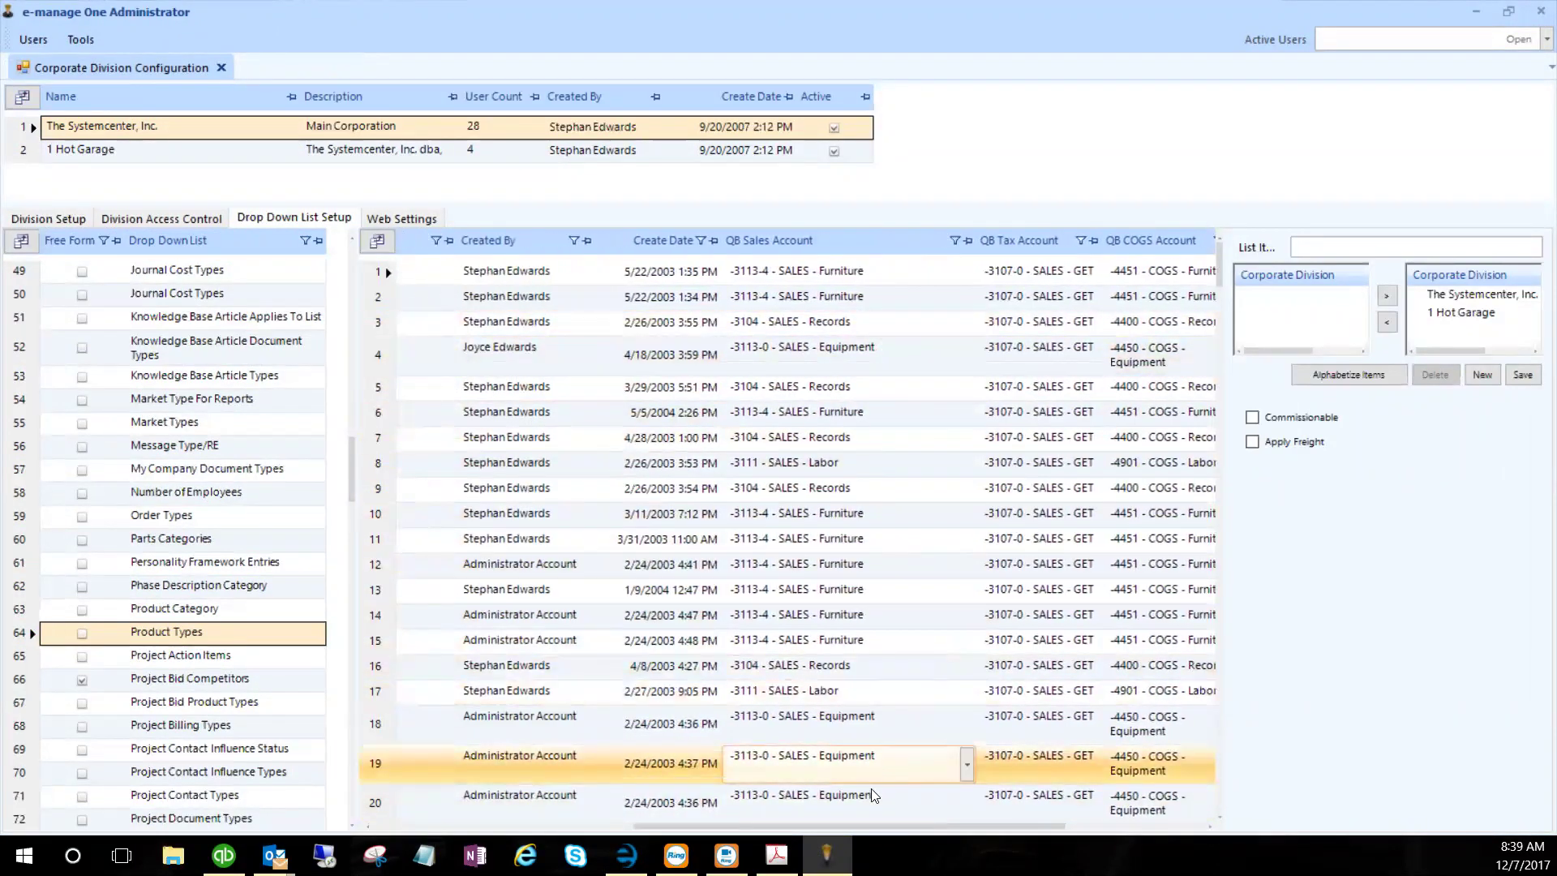
scroll(968, 810, "right", 3)
scroll(968, 809, "right", 3)
left_click(1018, 809)
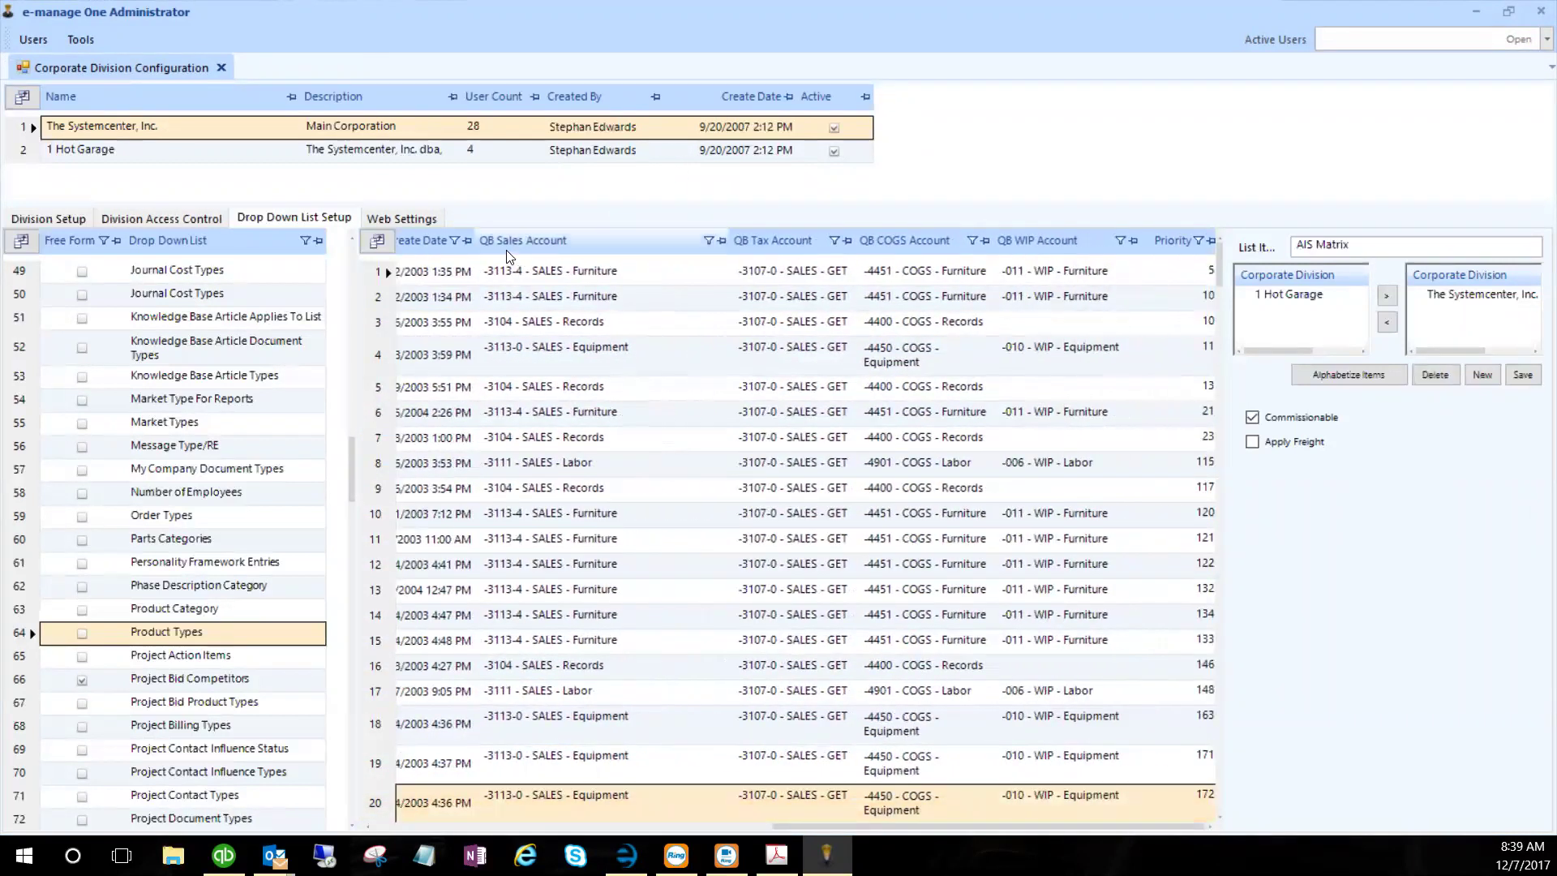
- Review the QB sales, tax, COGS and WIP accounts mapped to the AIS Matrix product type
left_click(524, 274)
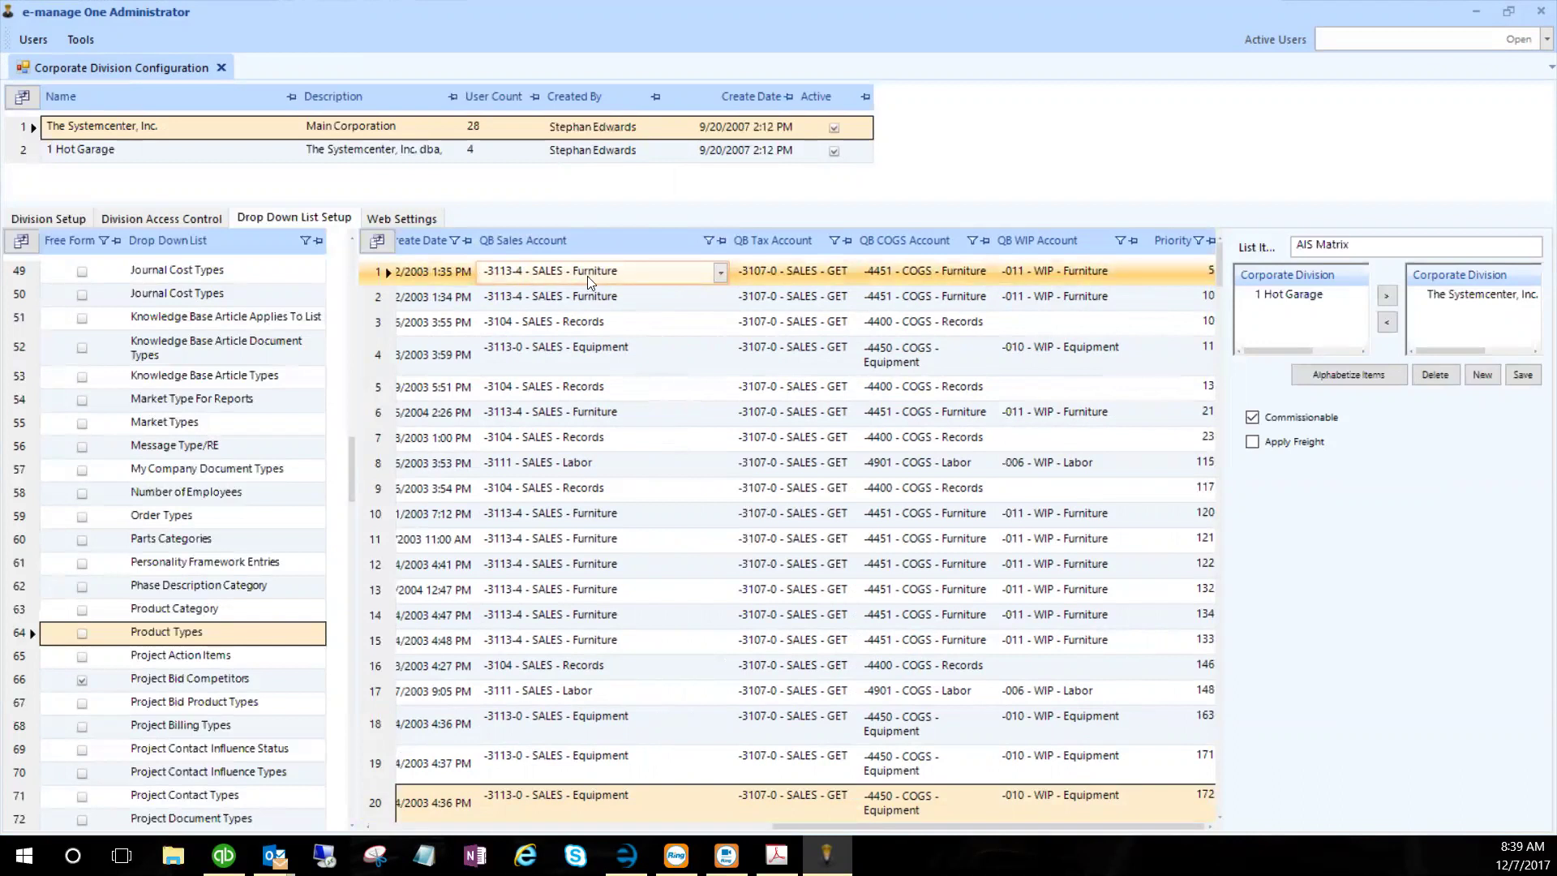
left_click(786, 276)
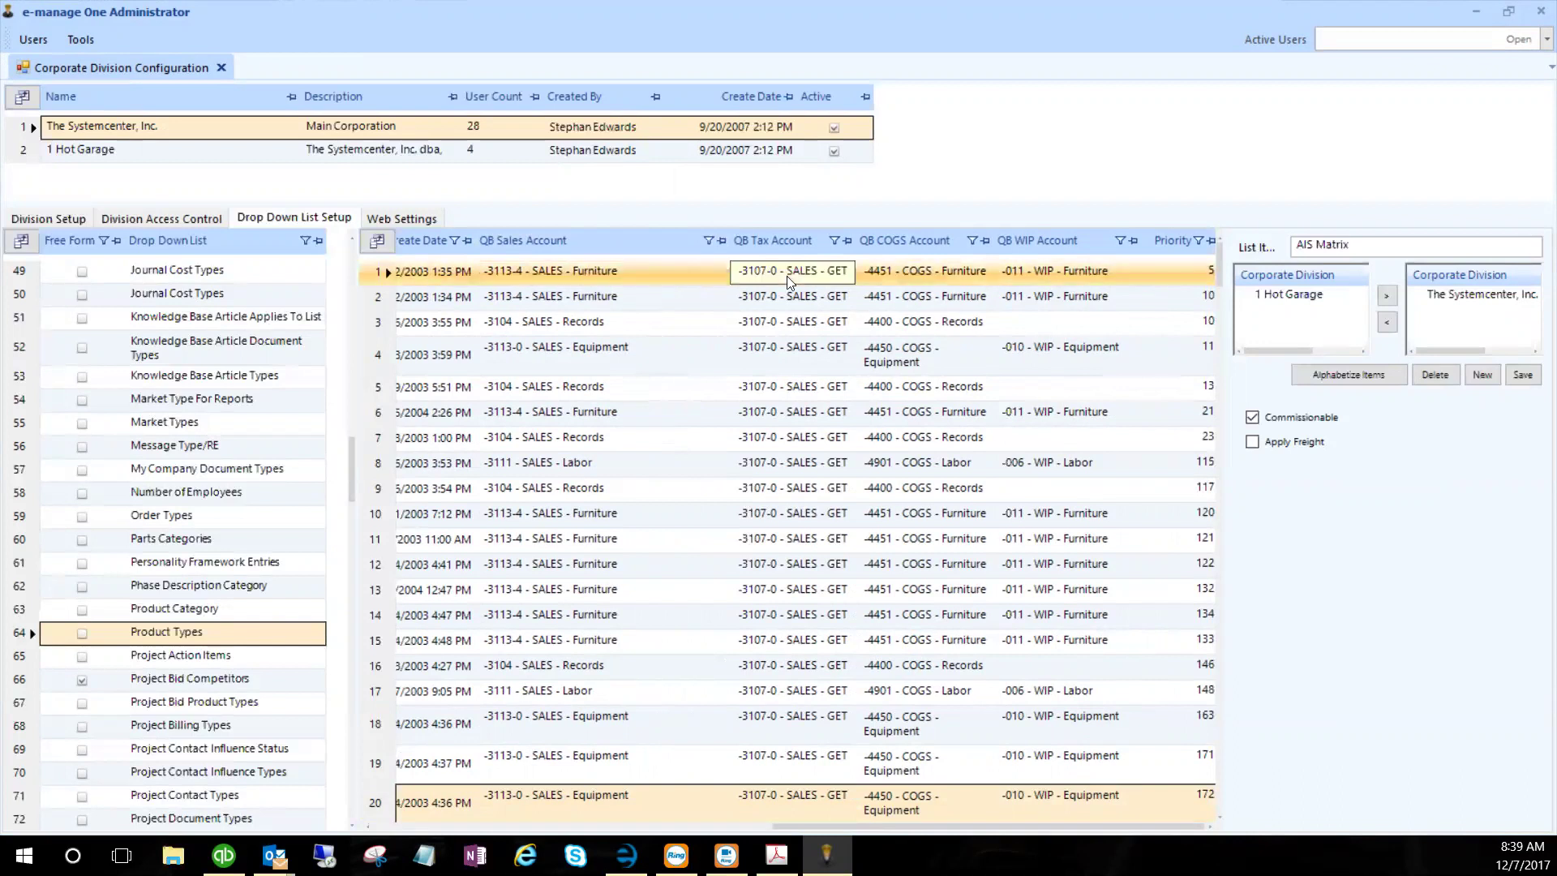
left_click(904, 339)
left_click(993, 285)
left_click(994, 282)
left_click(987, 284)
left_click(1083, 281)
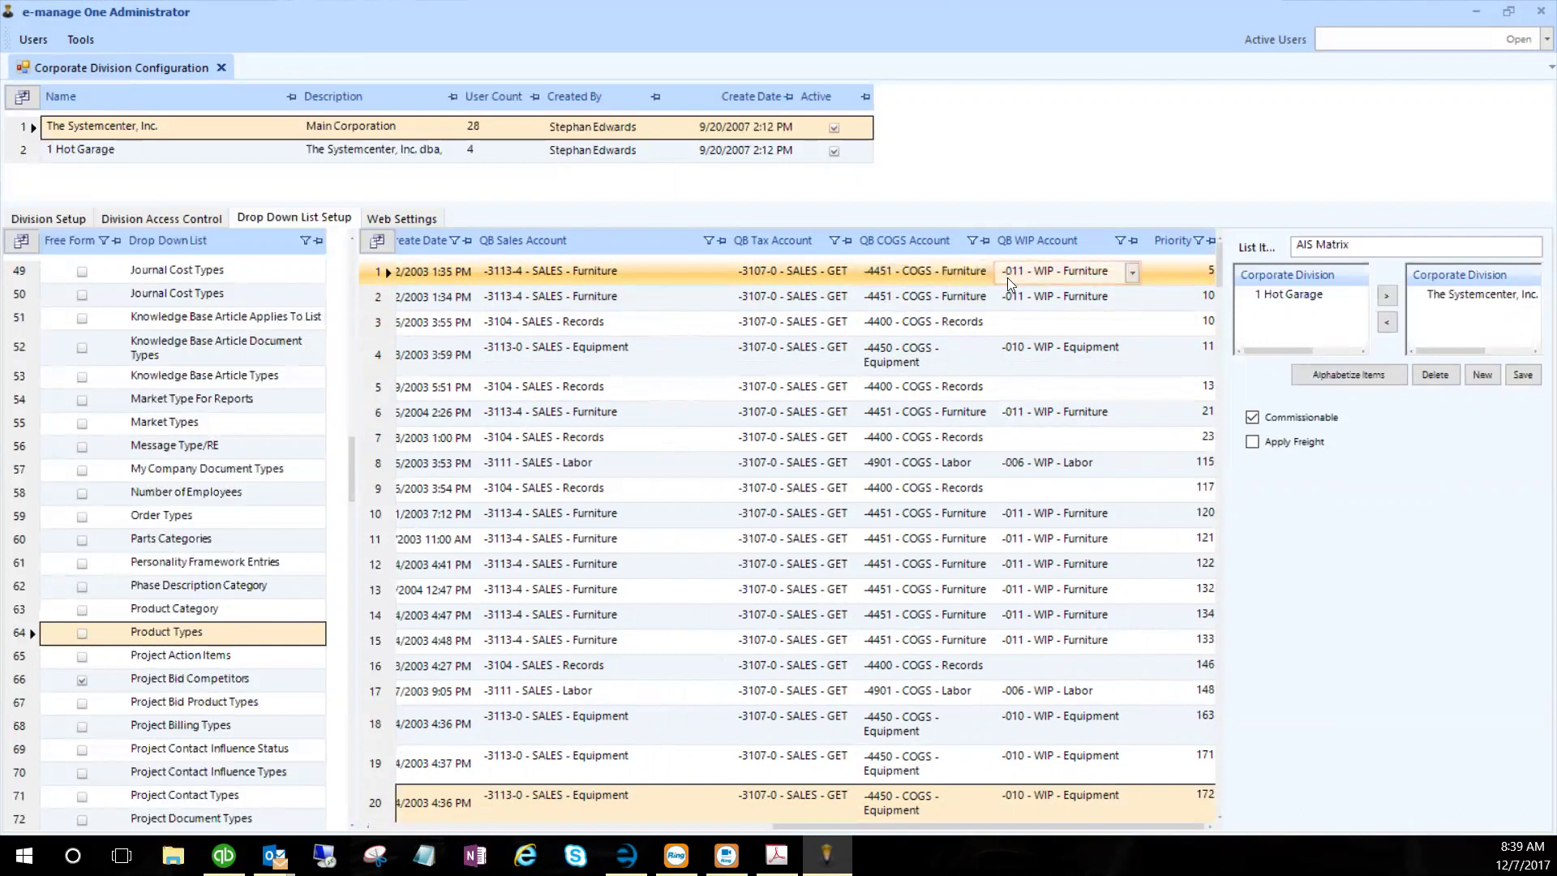
- Compare the WIP, COGS and sales accounts assigned to the product types in rows 3 to 5
left_click(1057, 332)
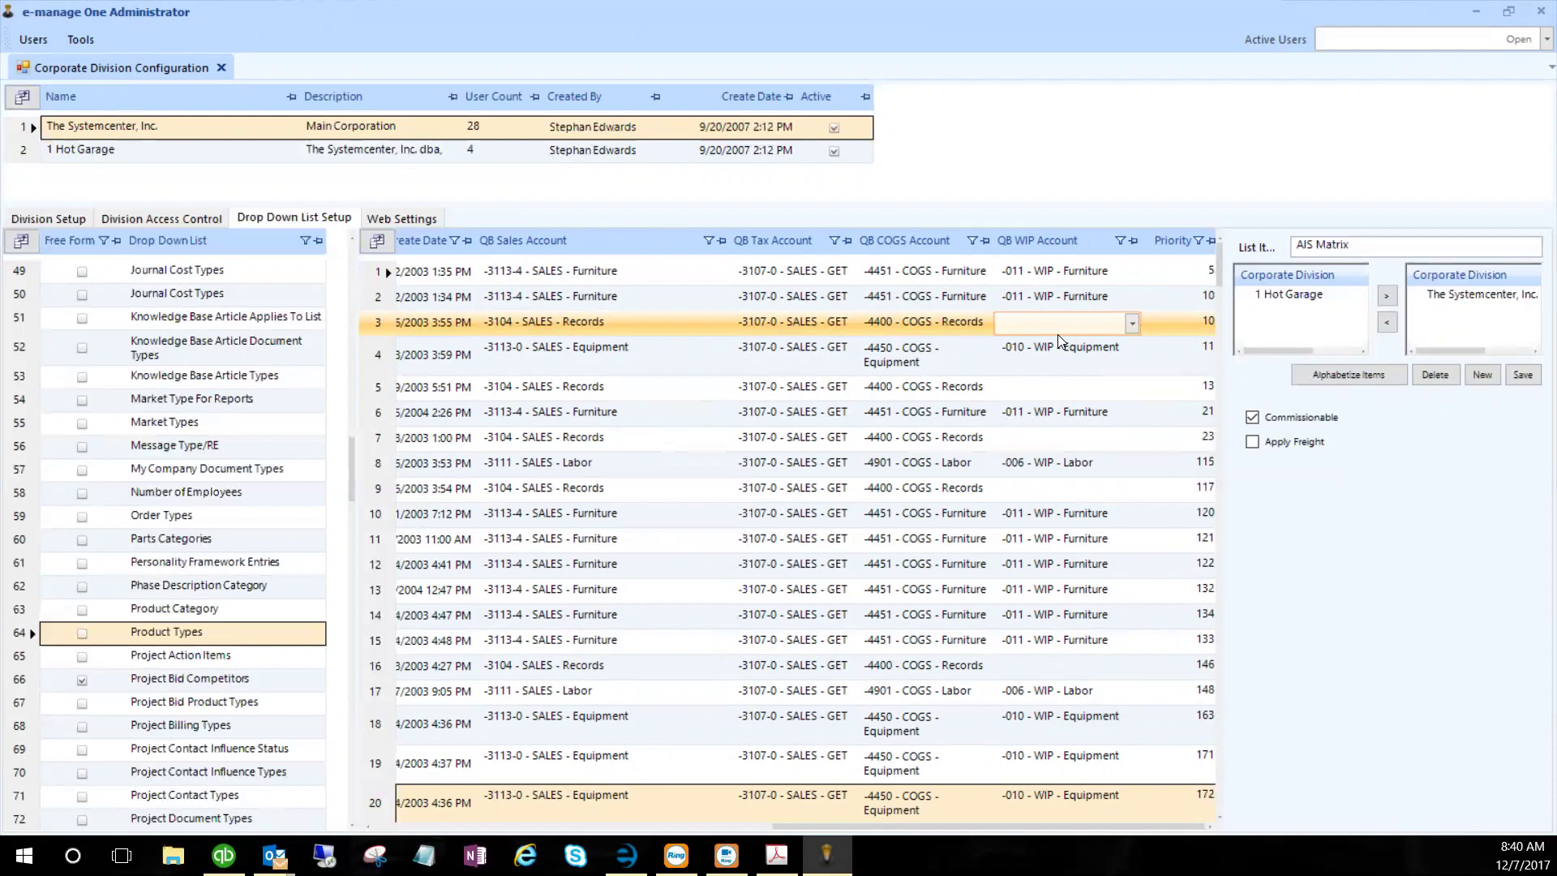
left_click(1058, 340)
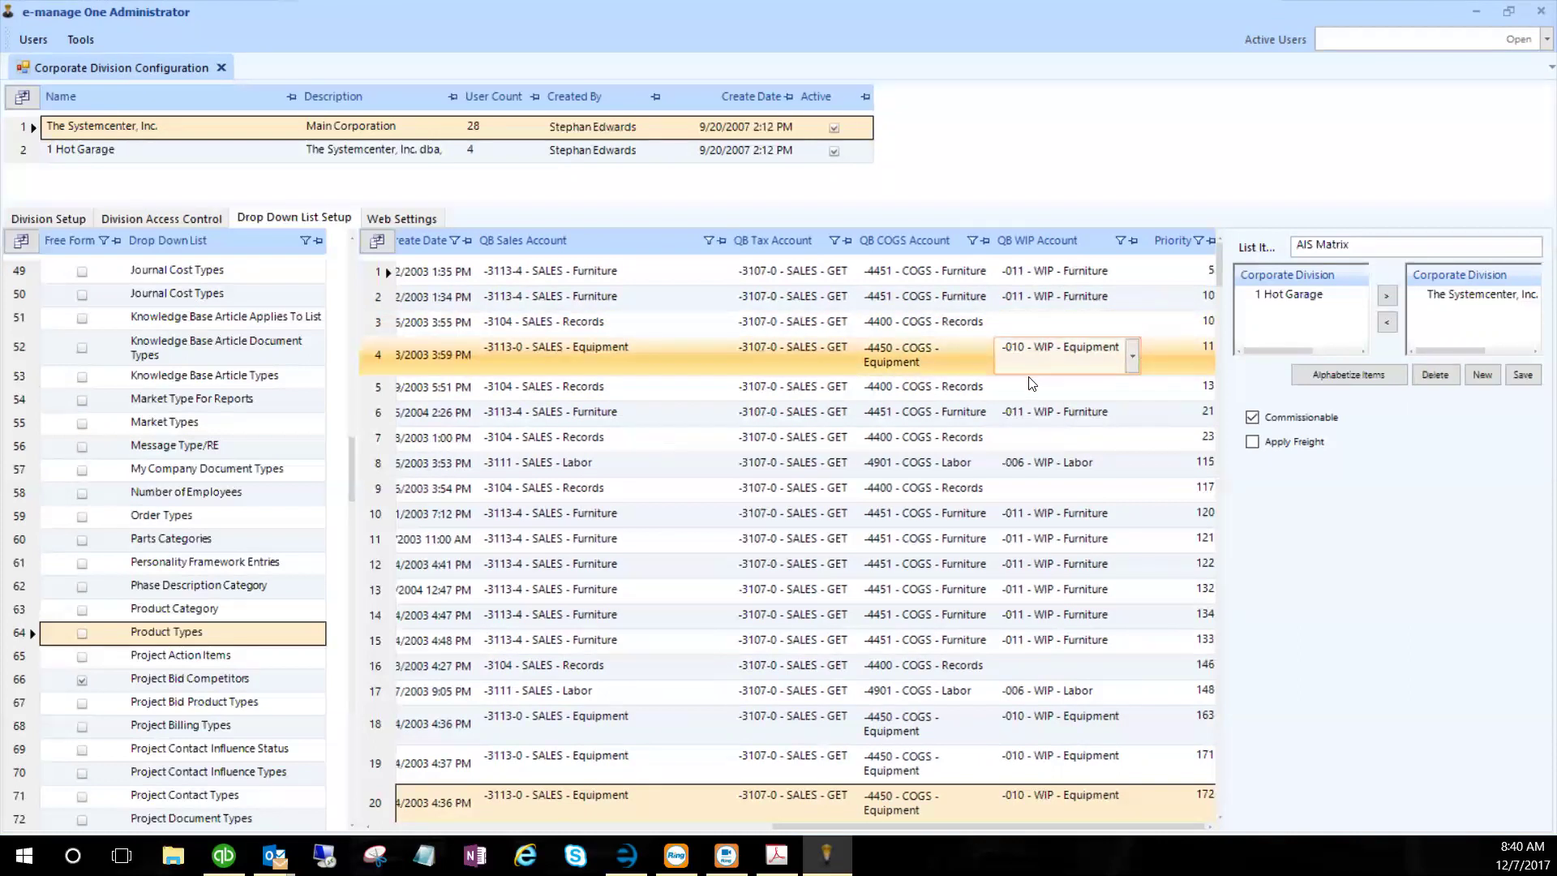
left_click(898, 389)
left_click(608, 392)
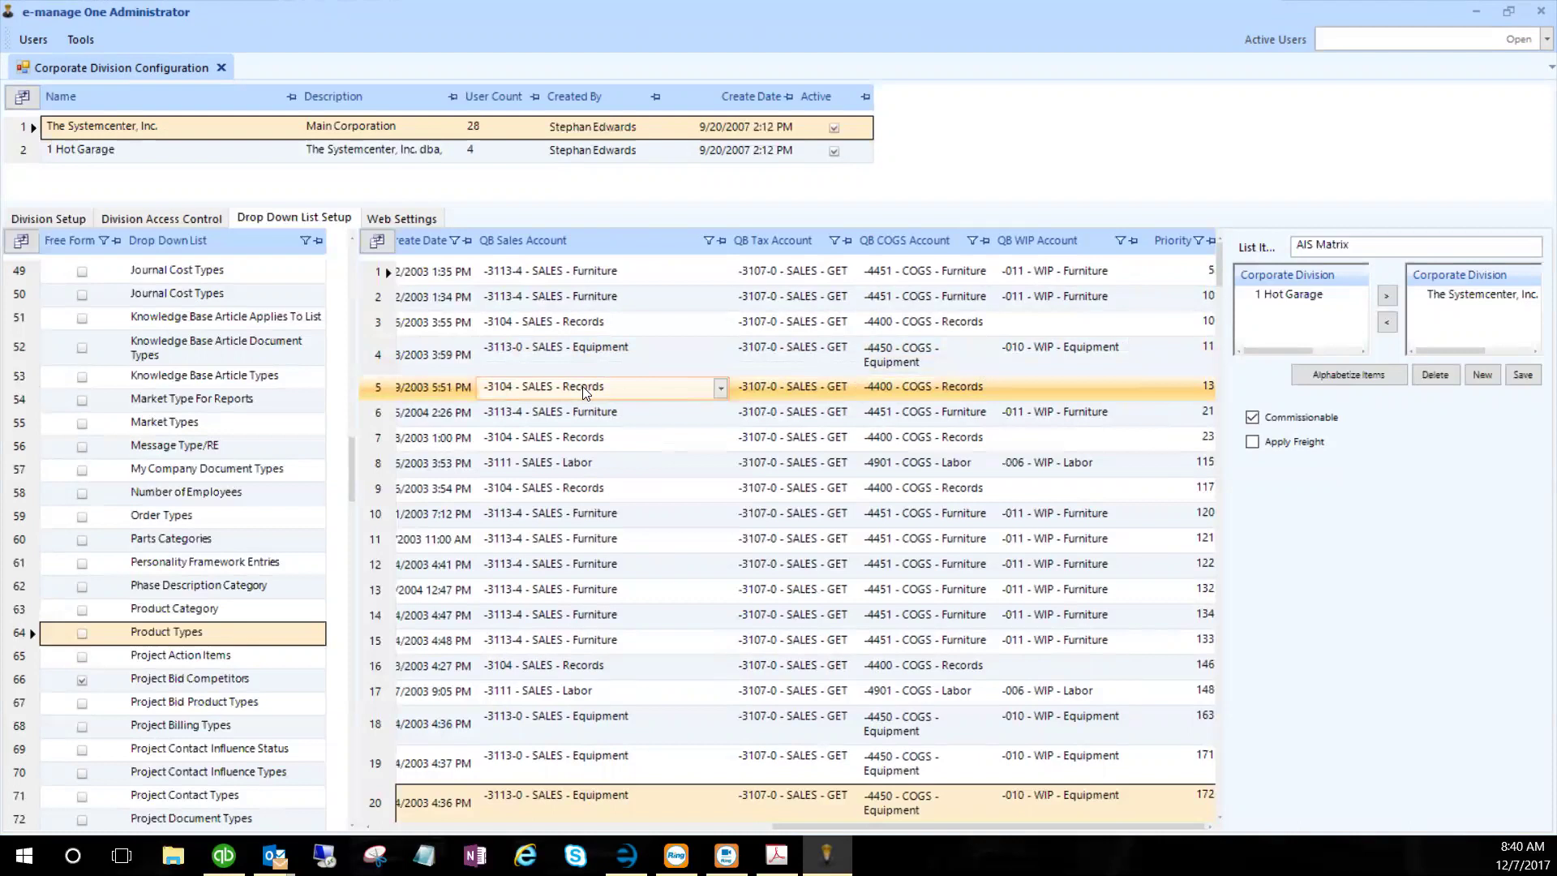
- Switch back to e-manage ONE and replace the job's Bill of Materials module with Customer Invoices
left_click(1477, 11)
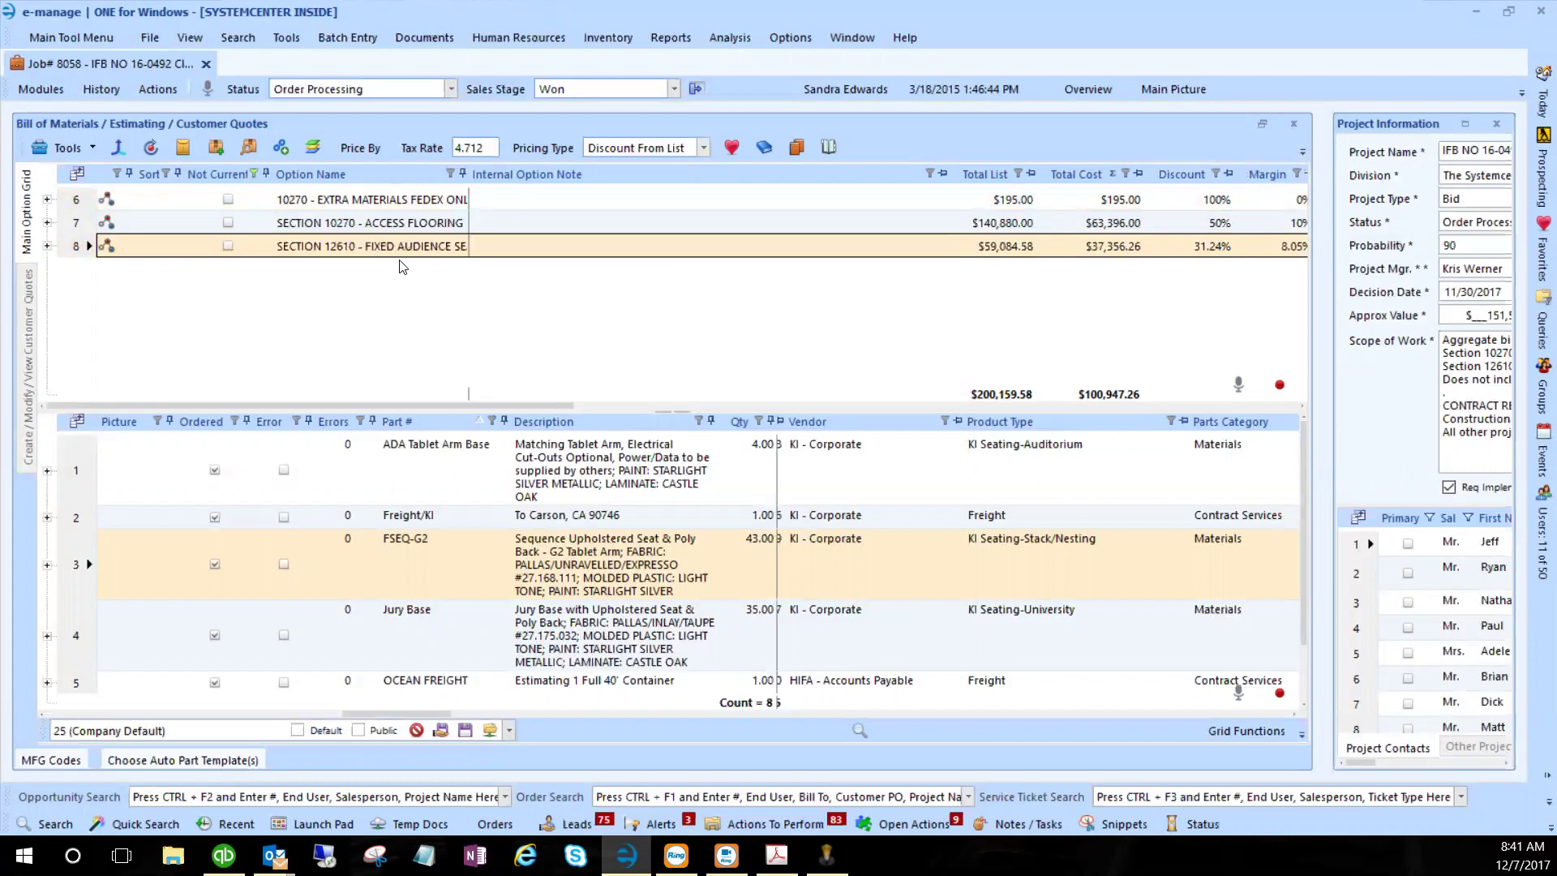
left_click(1292, 130)
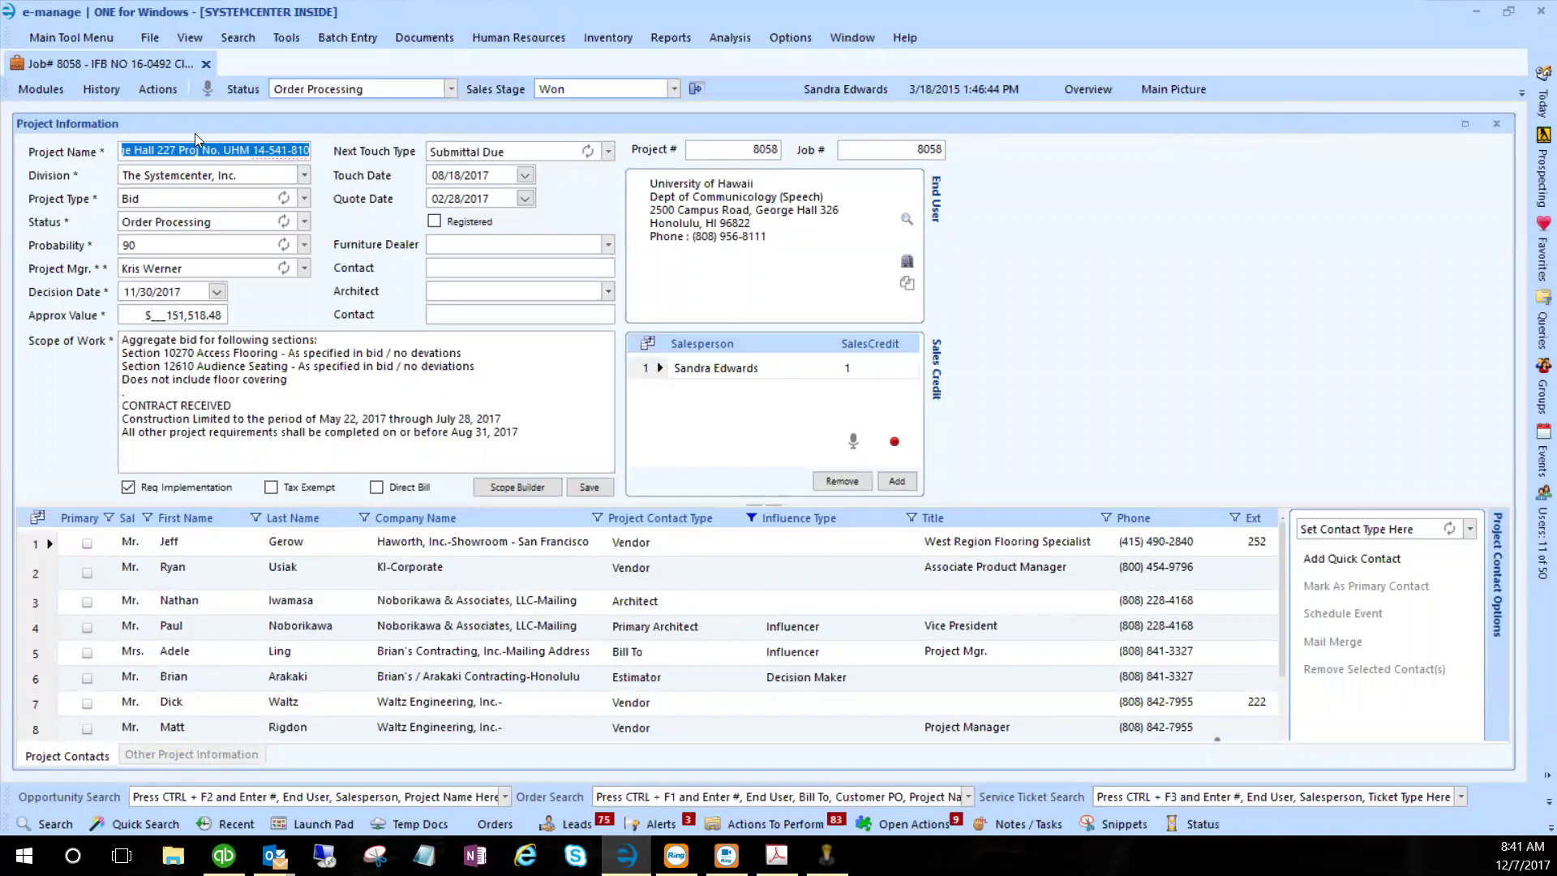
left_click(52, 92)
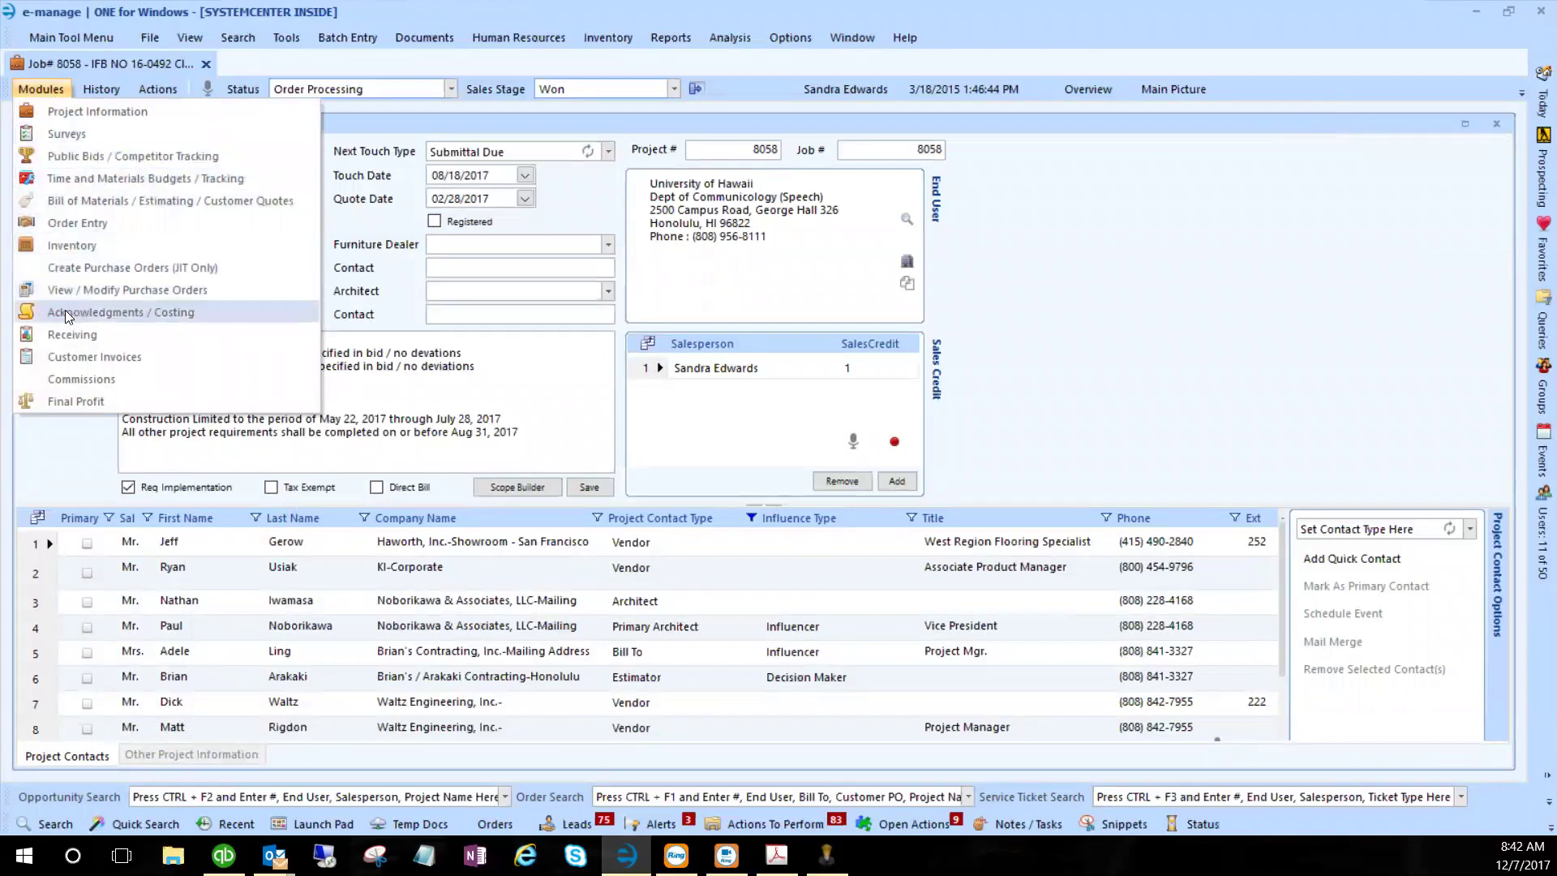
left_click(71, 366)
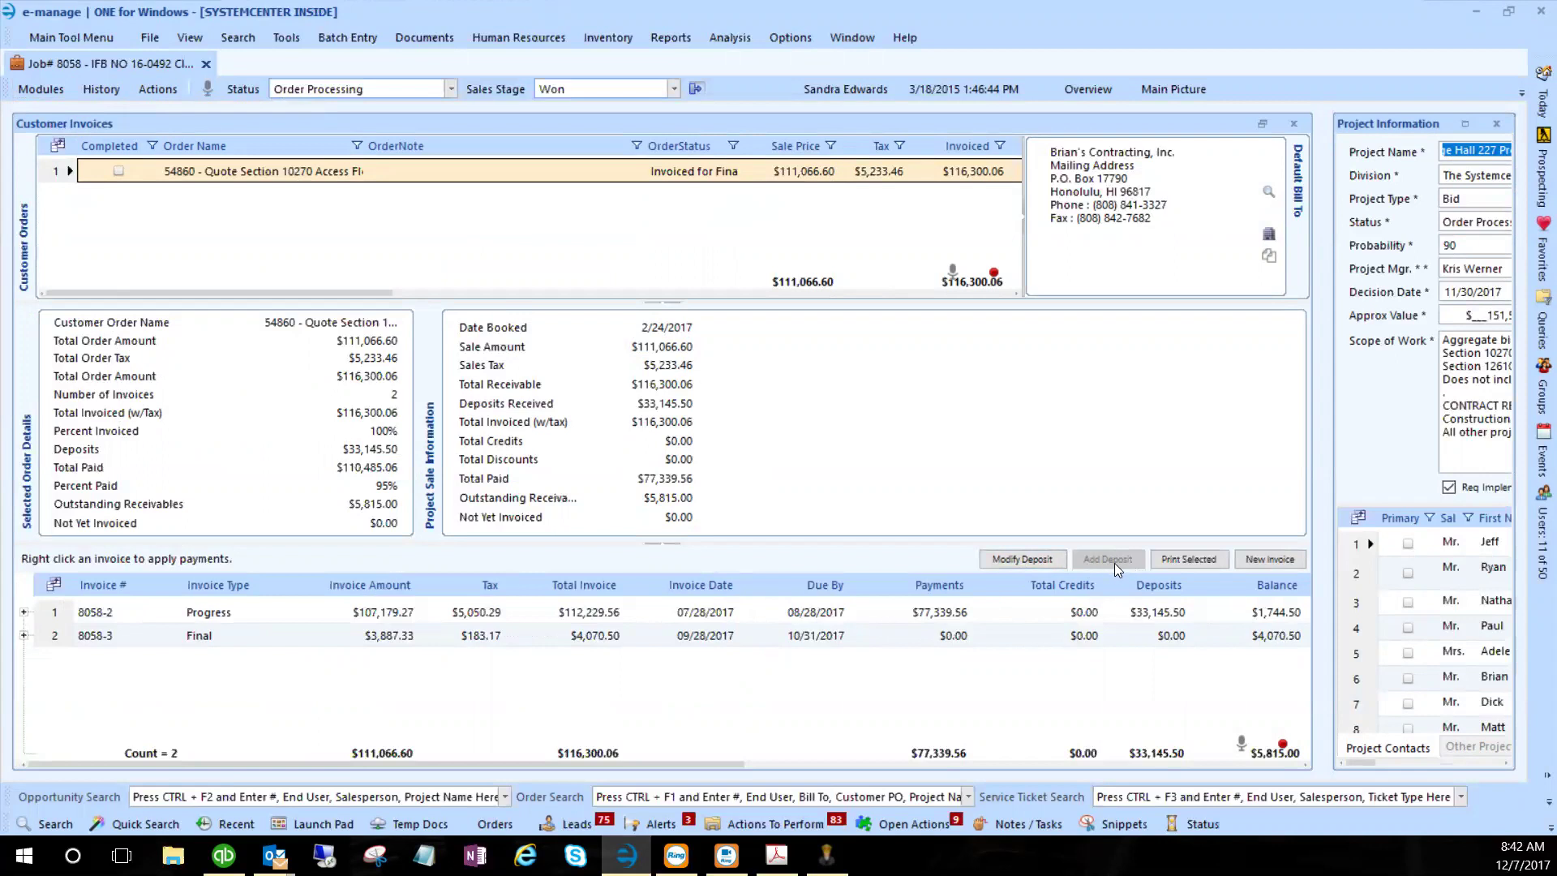
- Review the amount and account of the existing customer deposit, and close it and the Customer Invoices module without saving
left_click(1047, 564)
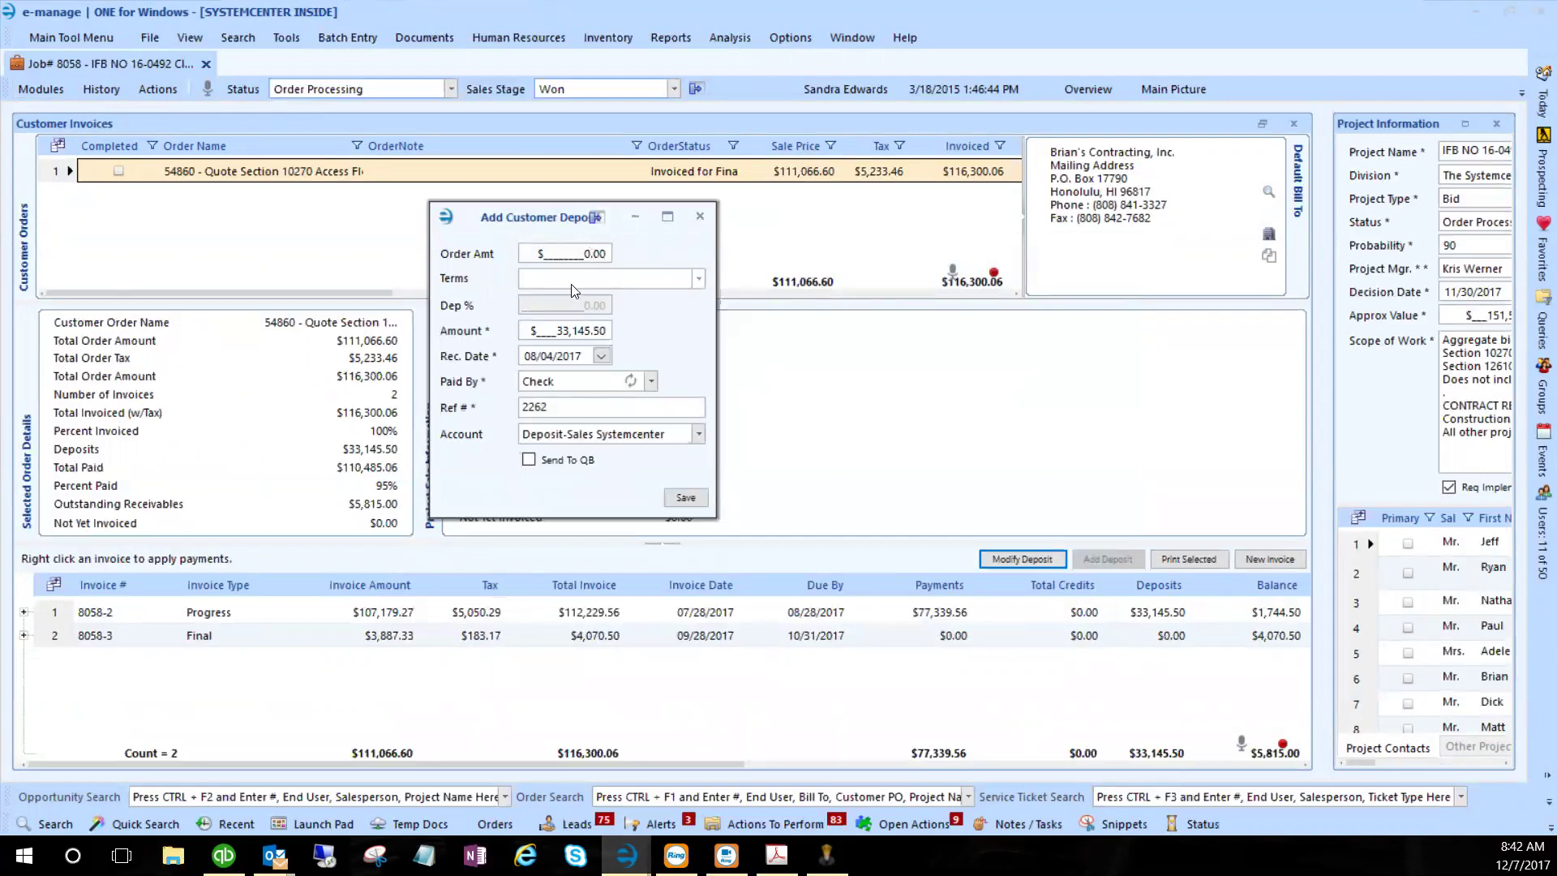
double_click(590, 330)
left_click(665, 433)
left_click_drag(665, 434, 422, 448)
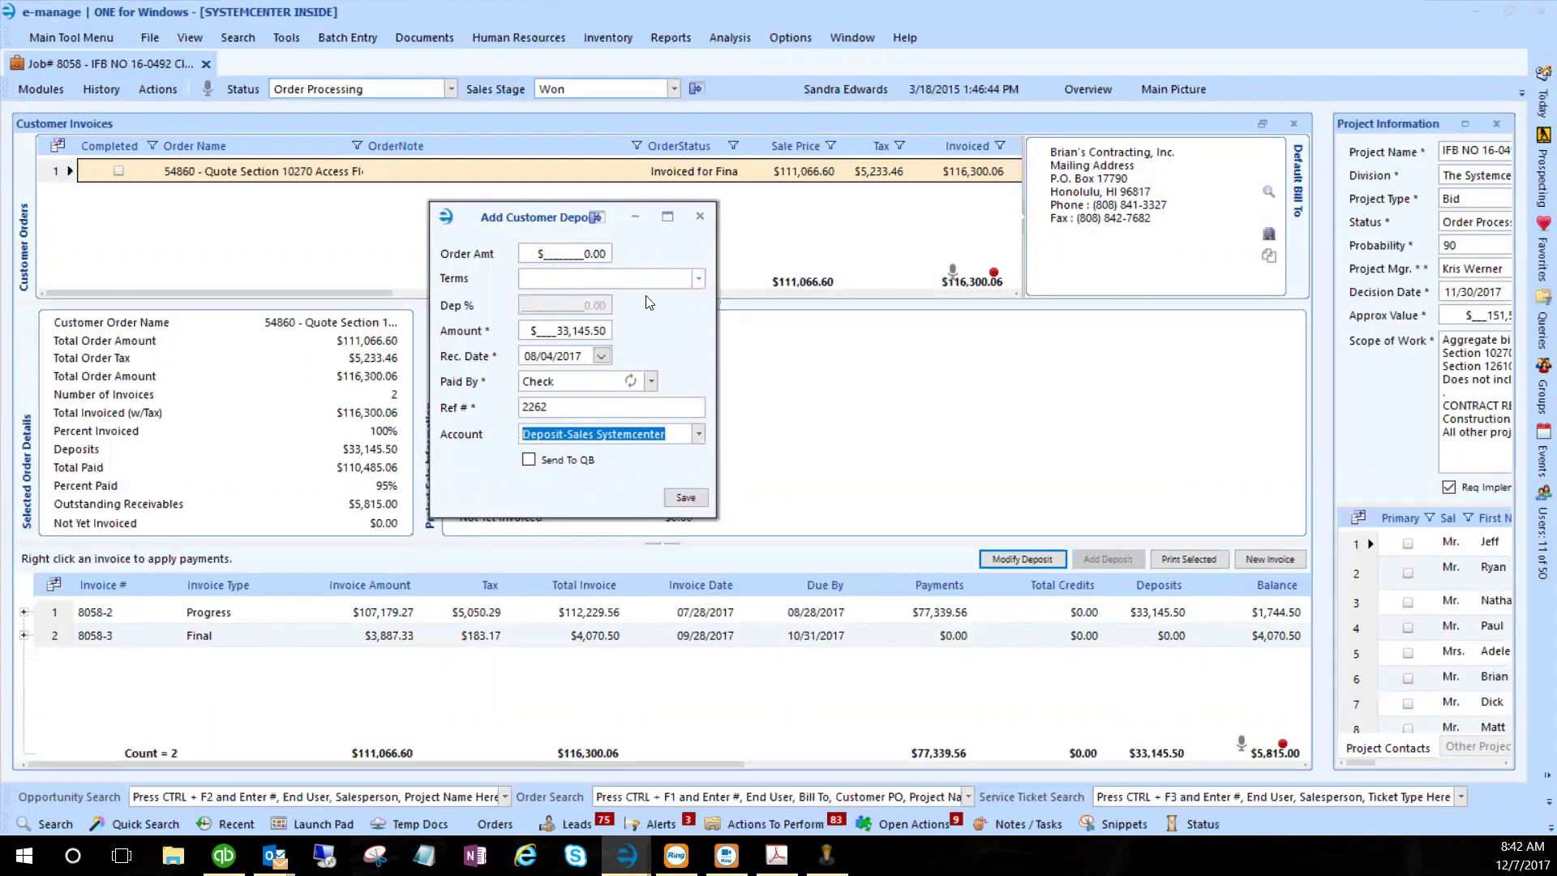
left_click(700, 215)
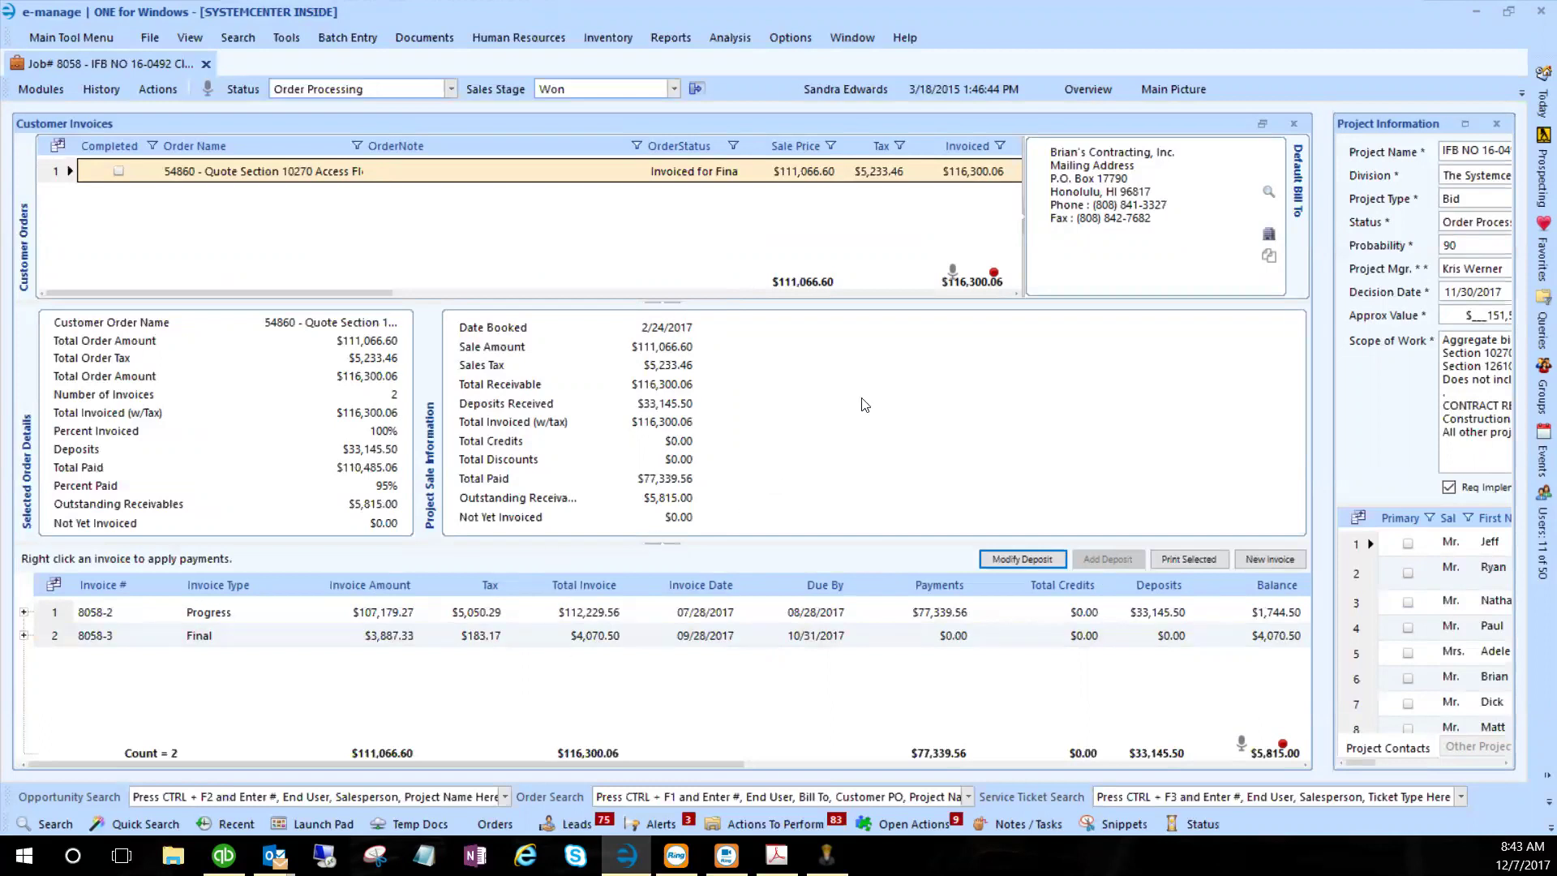
left_click(1284, 122)
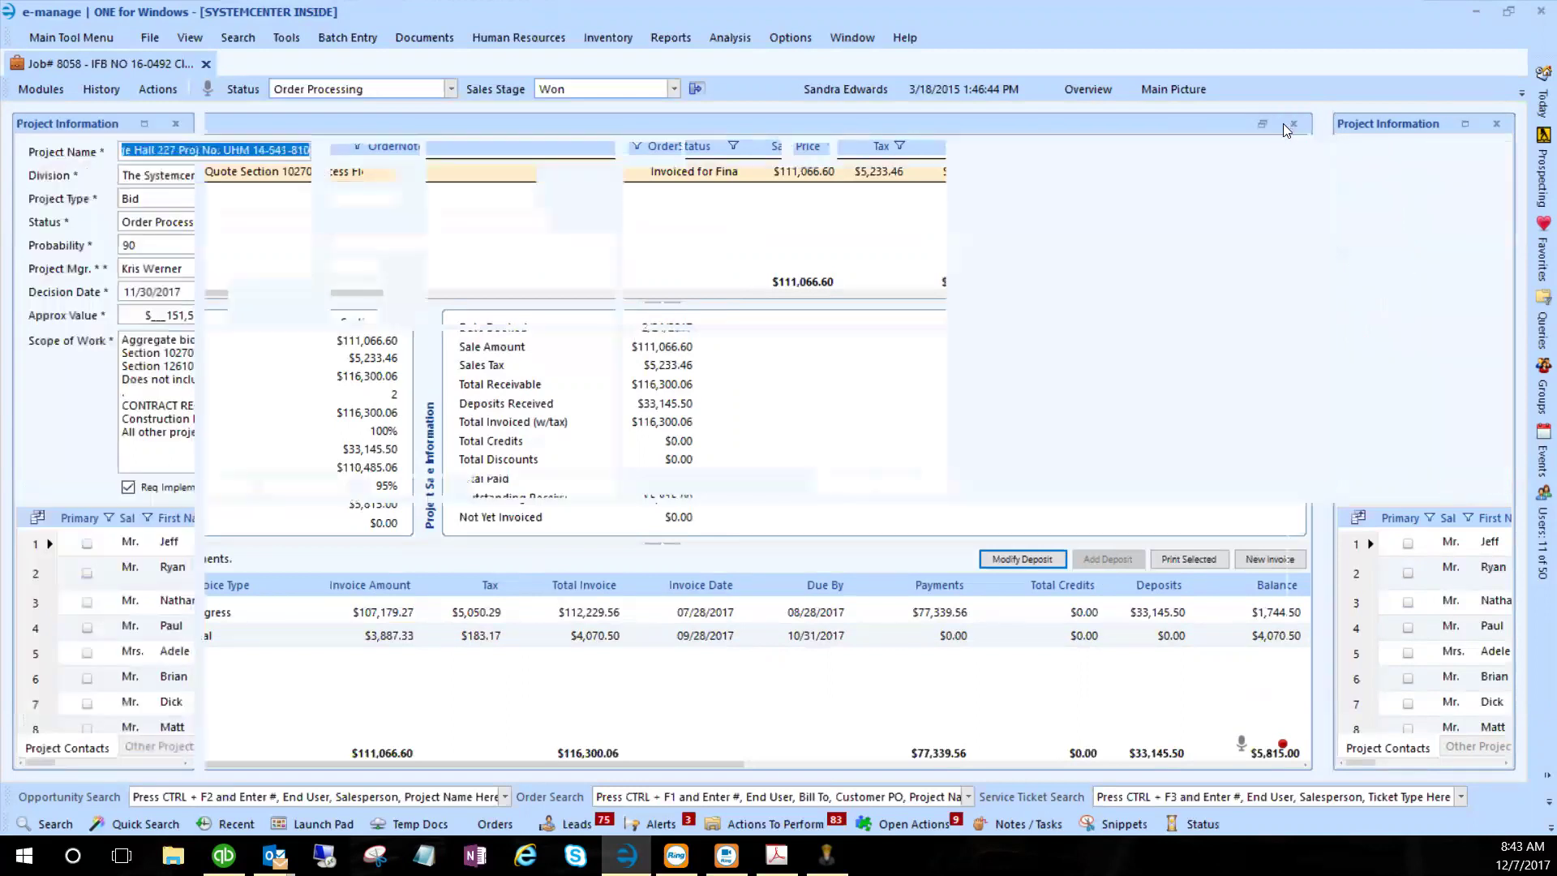
- Open the job's Acknowledgments / Costing module and select the KI purchase order
left_click(45, 90)
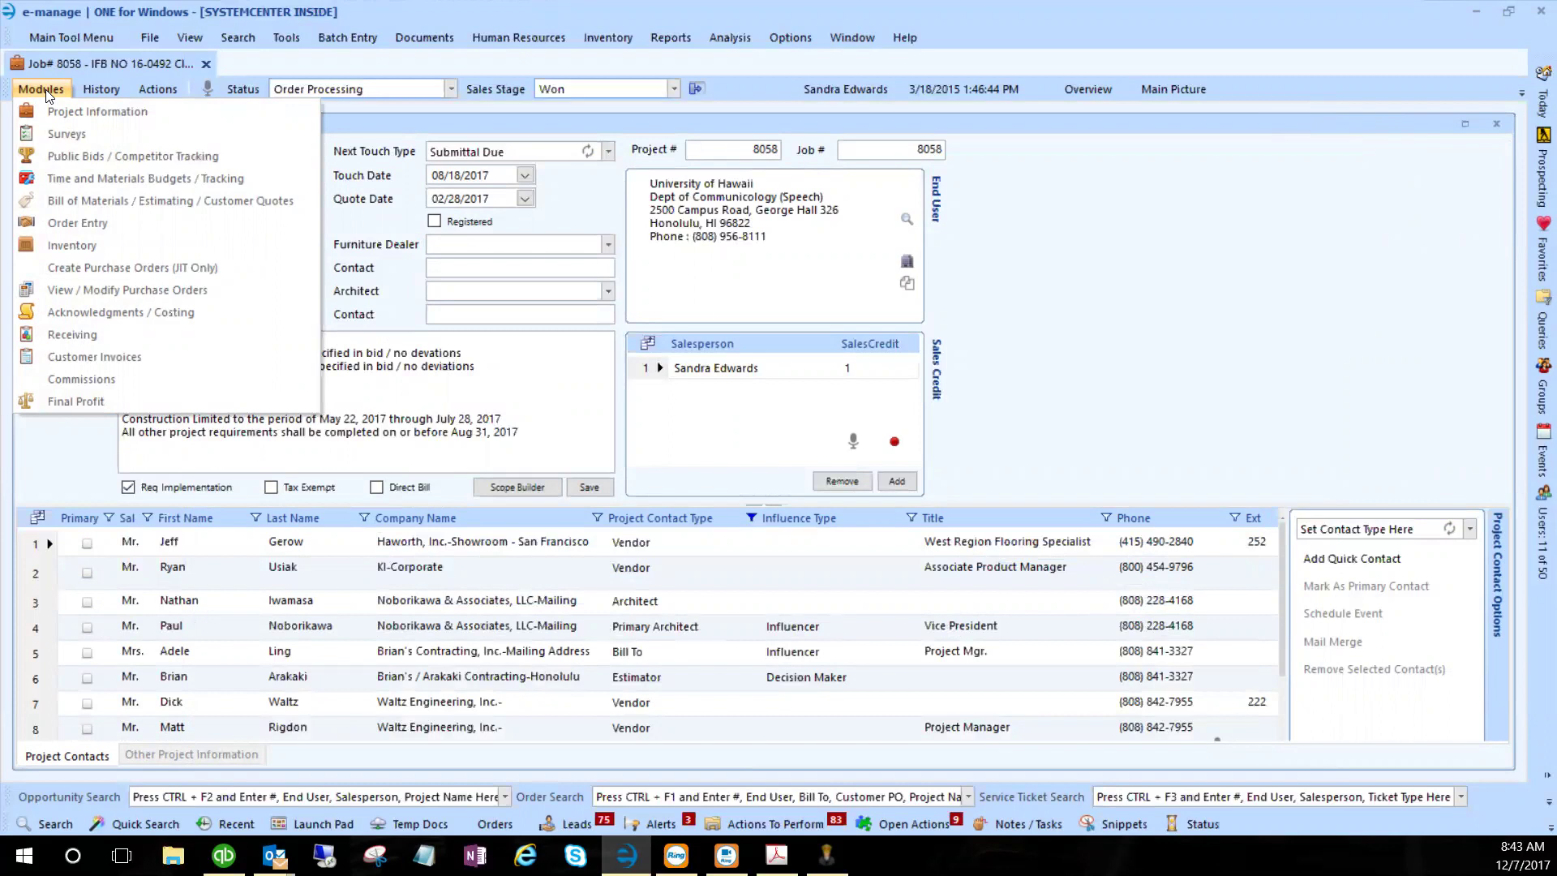
left_click(68, 314)
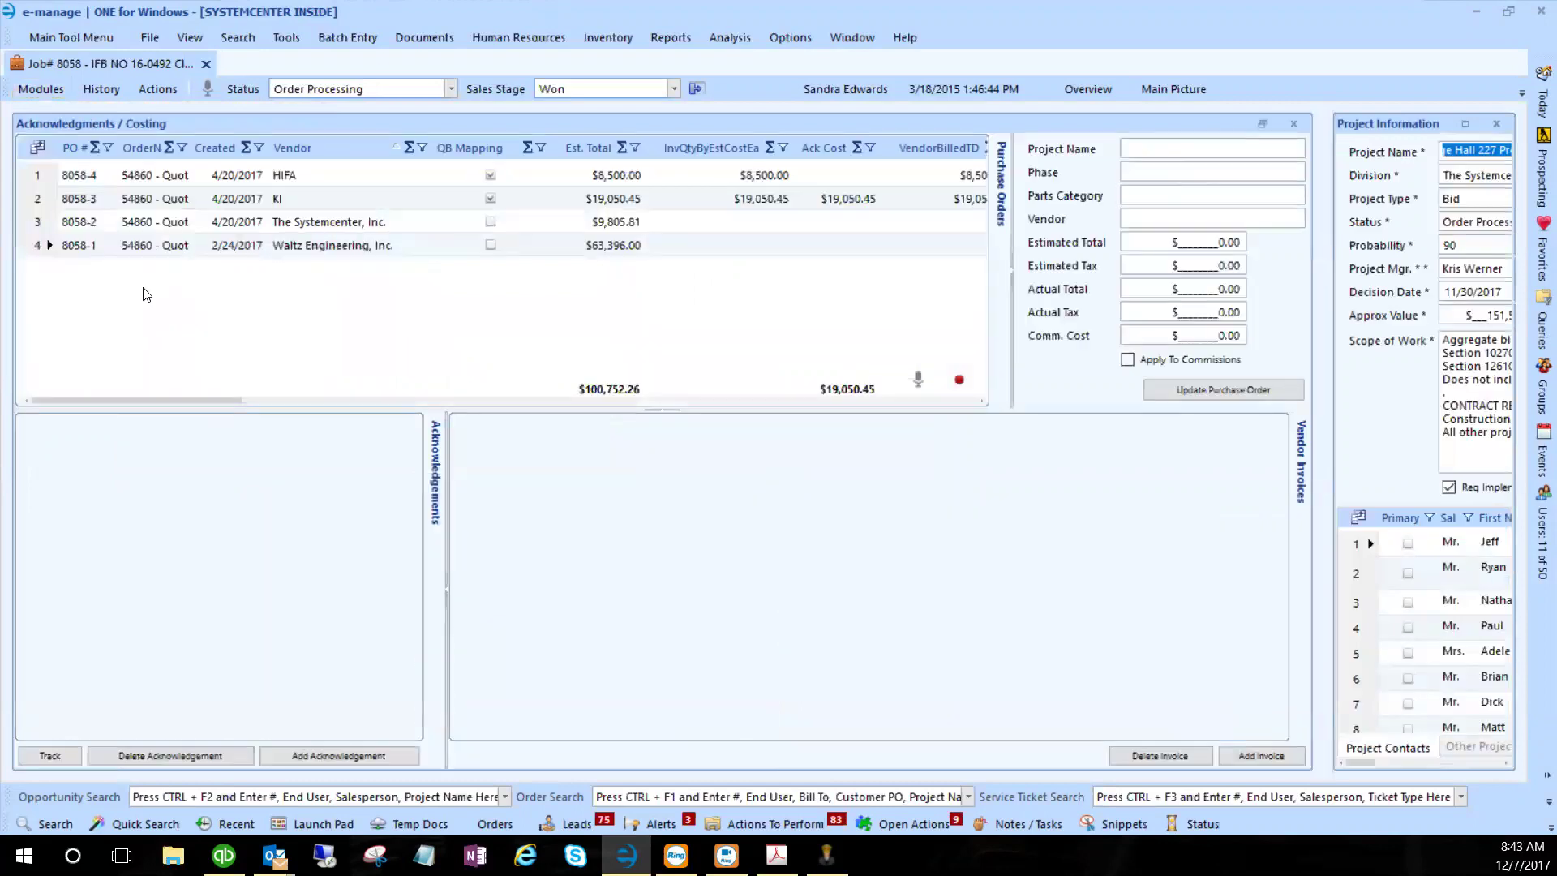
left_click(36, 90)
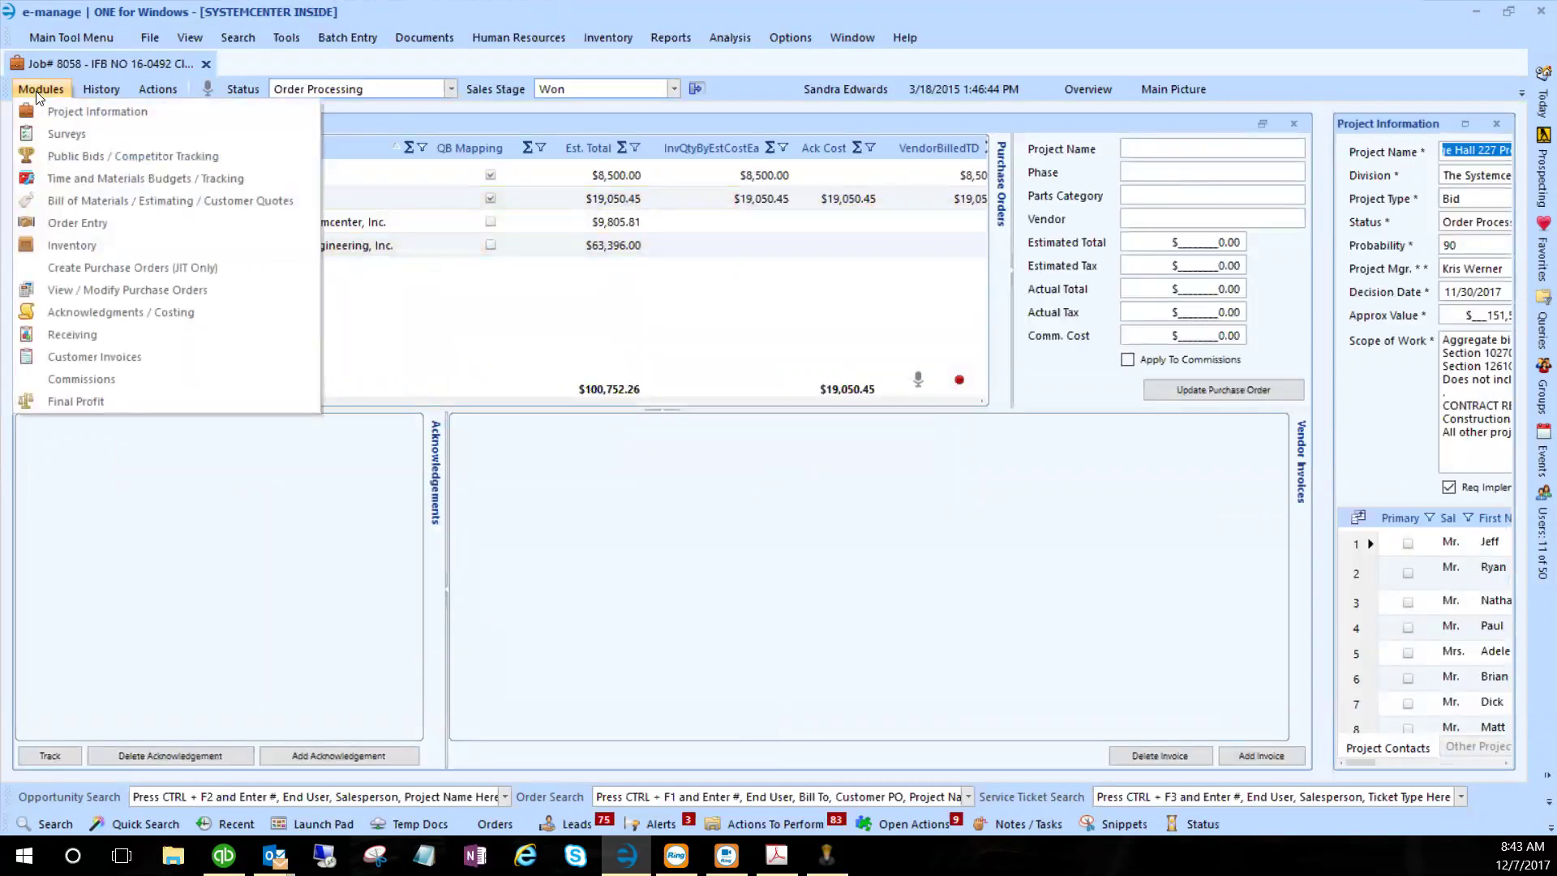
left_click(61, 309)
left_click(36, 198)
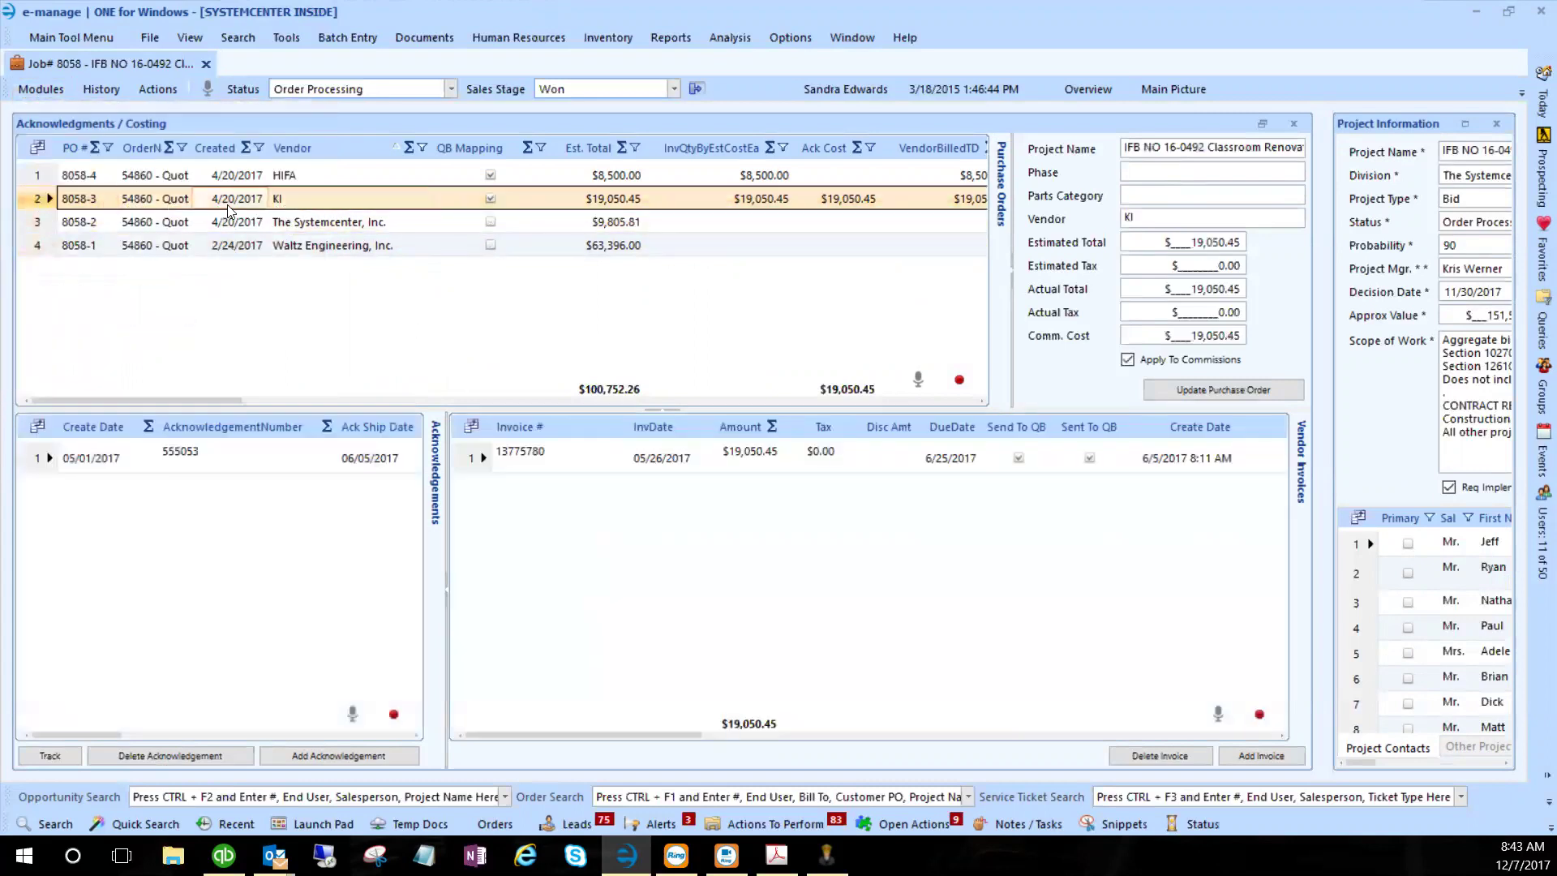
- Start a blank vendor invoice for the KI purchase order, check its deposit percentage option, and close it without saving
left_click(278, 209)
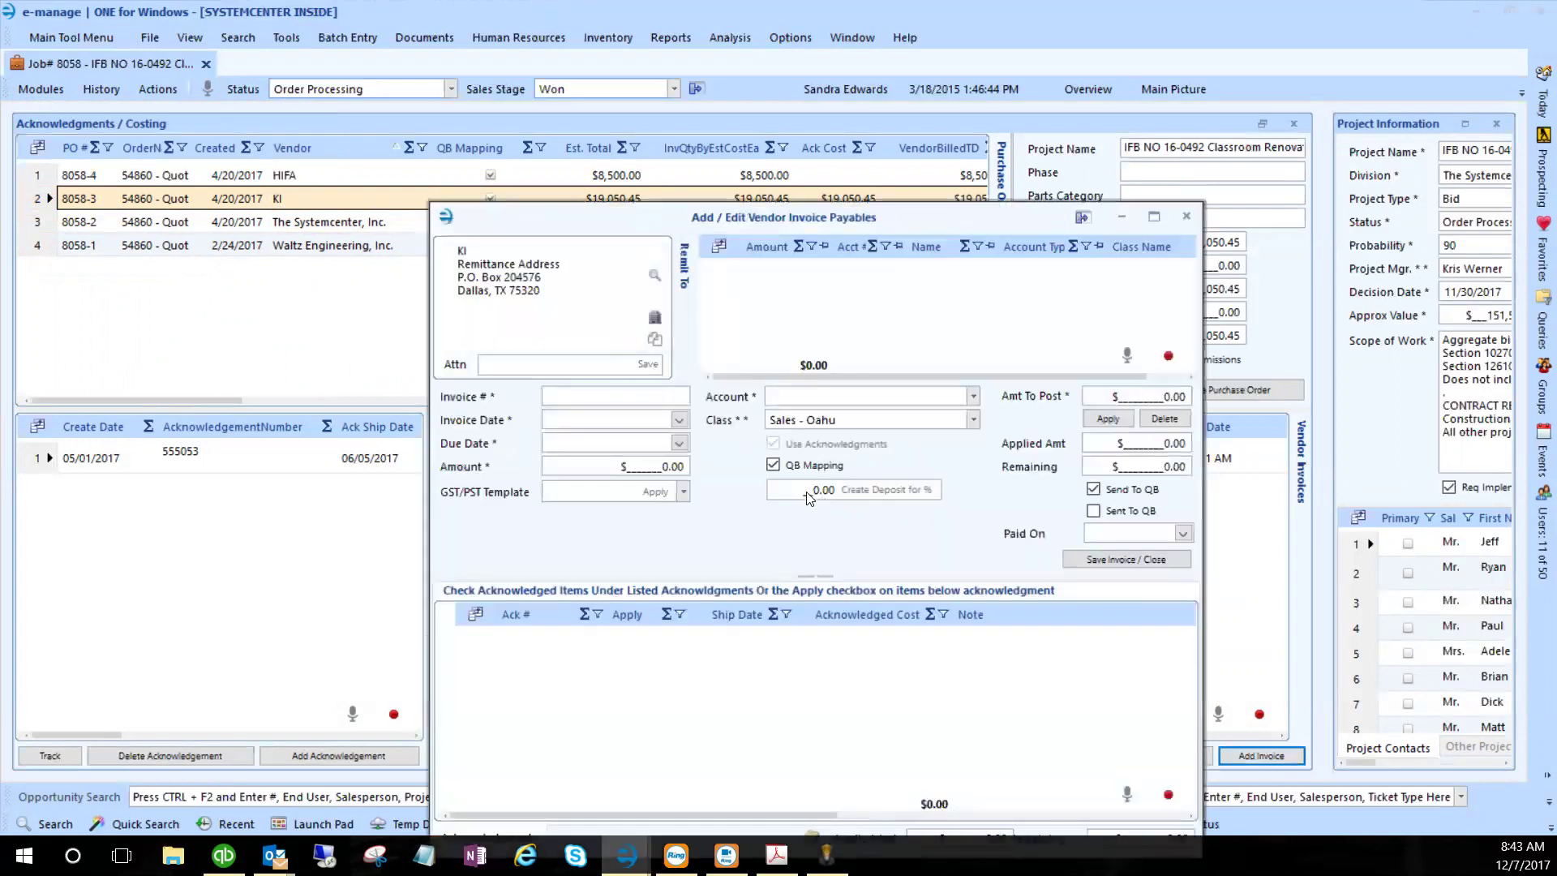
left_click_drag(806, 491, 835, 492)
left_click(1186, 217)
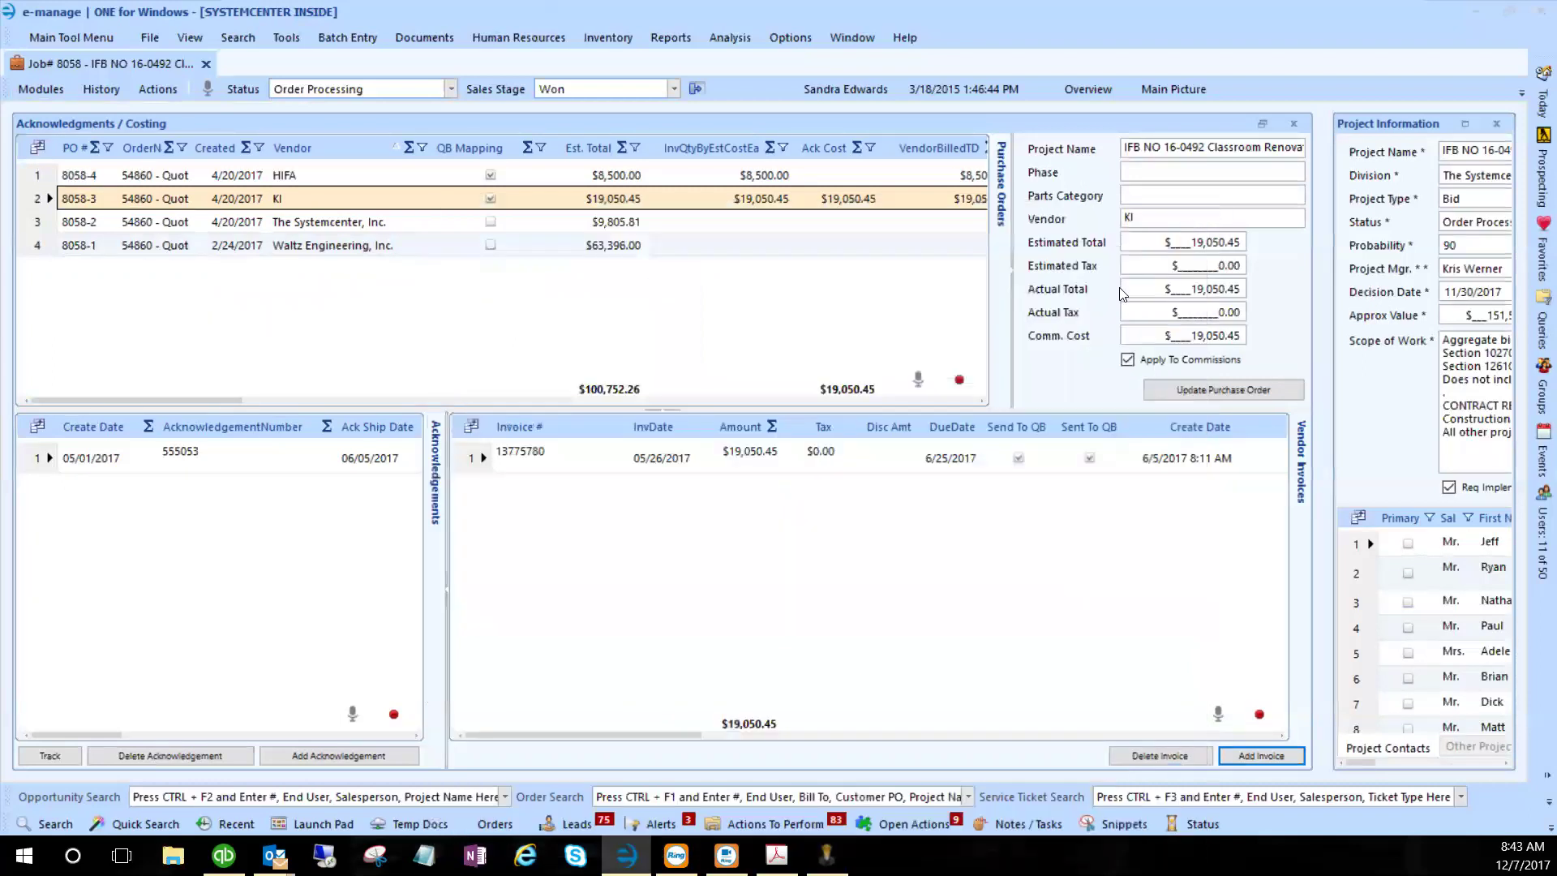
- Open KI's existing vendor invoice and review its WIP account distribution and deposit option
double_click(471, 457)
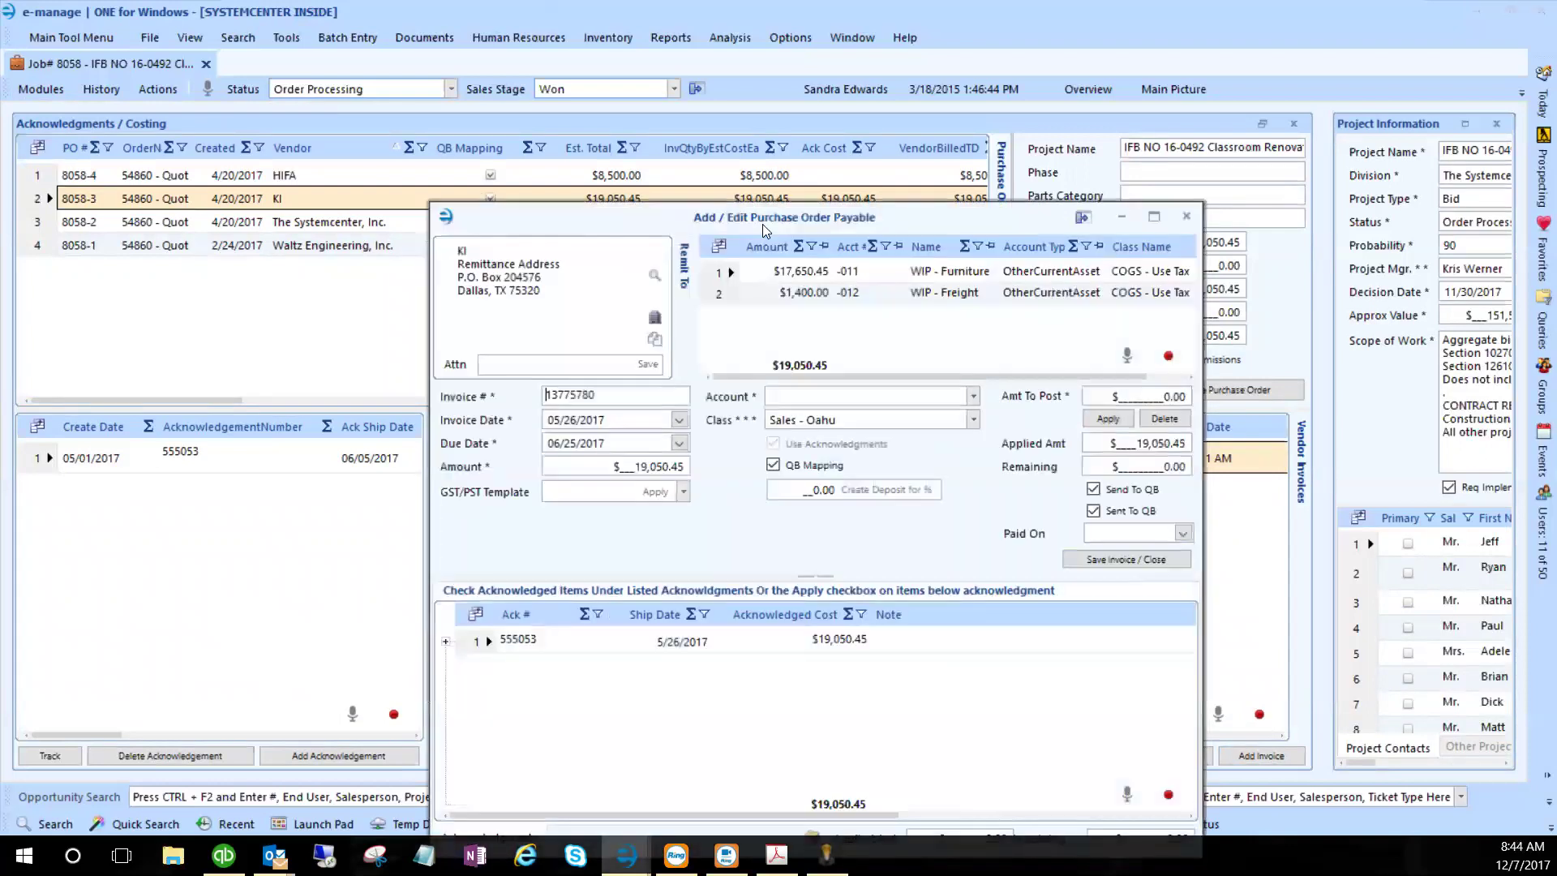
left_click_drag(768, 218, 745, 114)
left_click(808, 387)
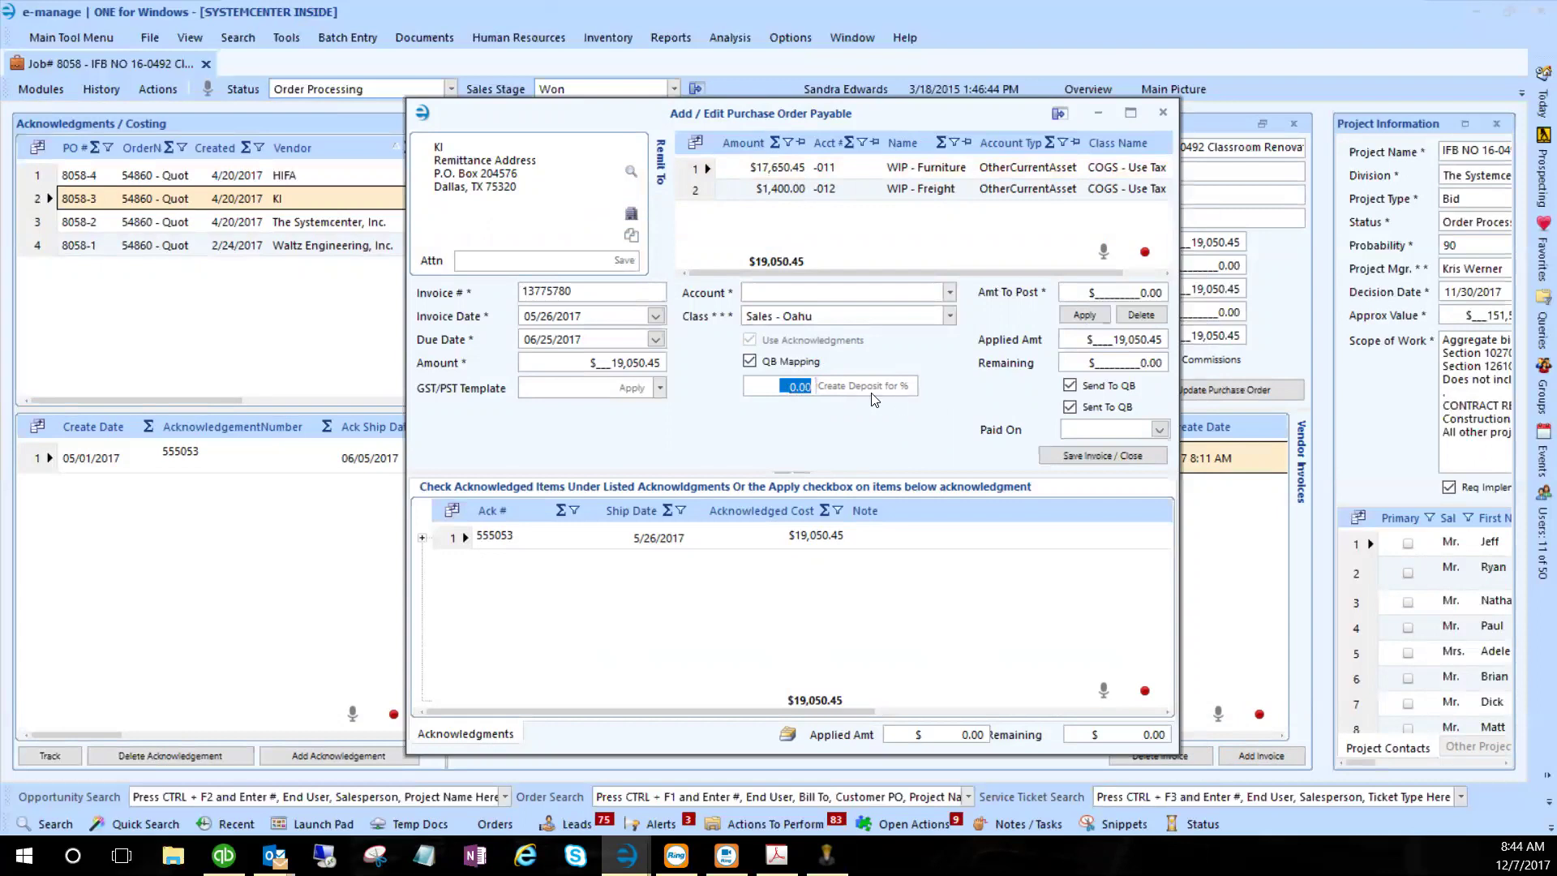
left_click(893, 173)
left_click_drag(938, 111, 981, 64)
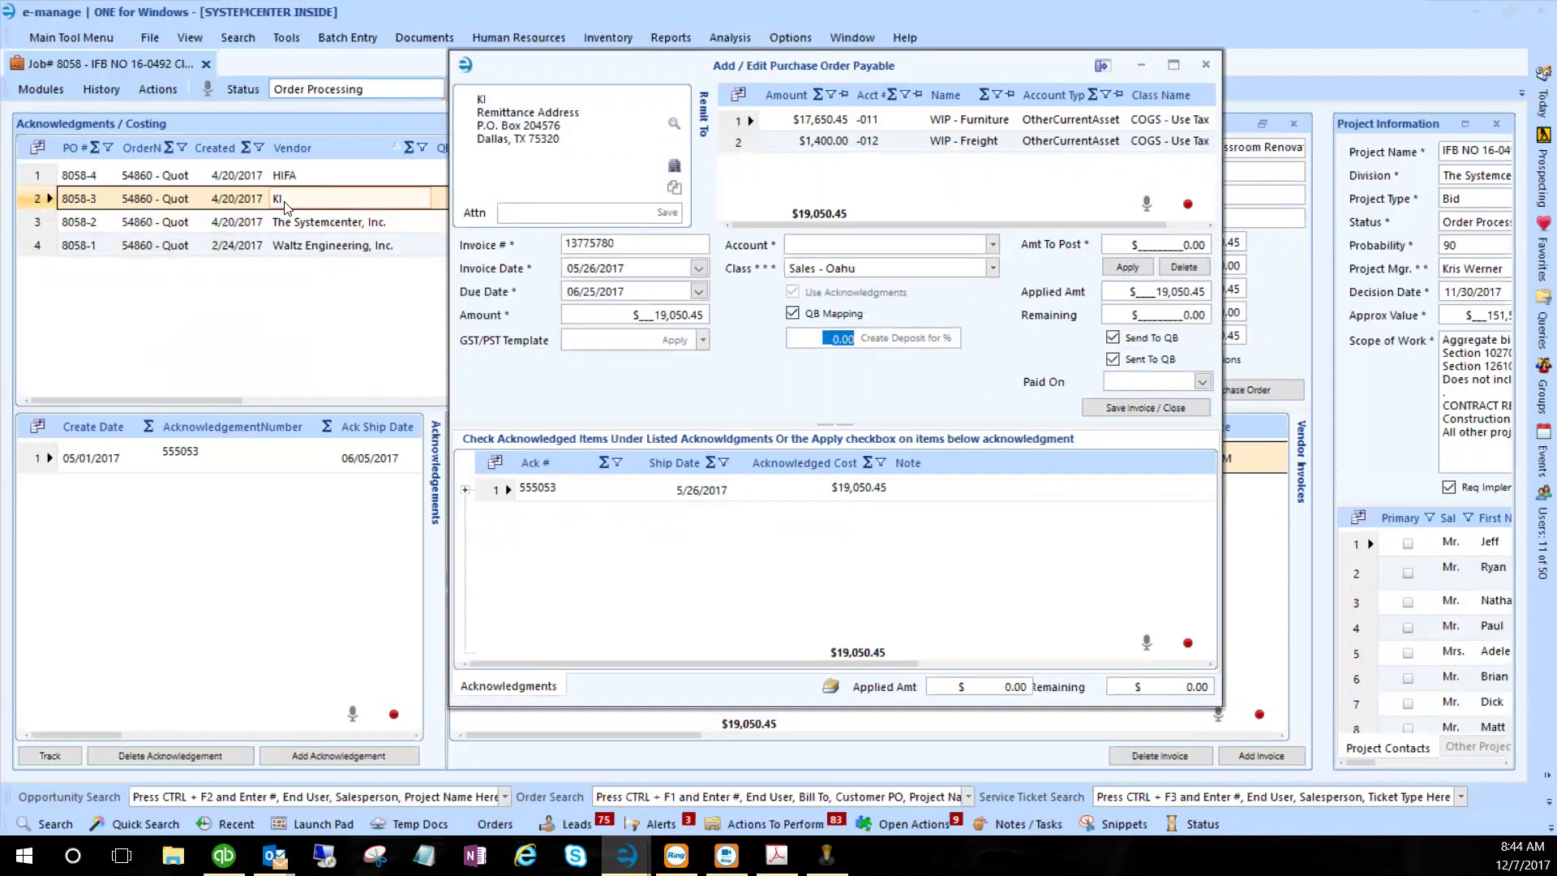
- Open the KI vendor acknowledgement, enlarge it to examine the line items' quantities, prices and descriptions, and close it
left_click(38, 462)
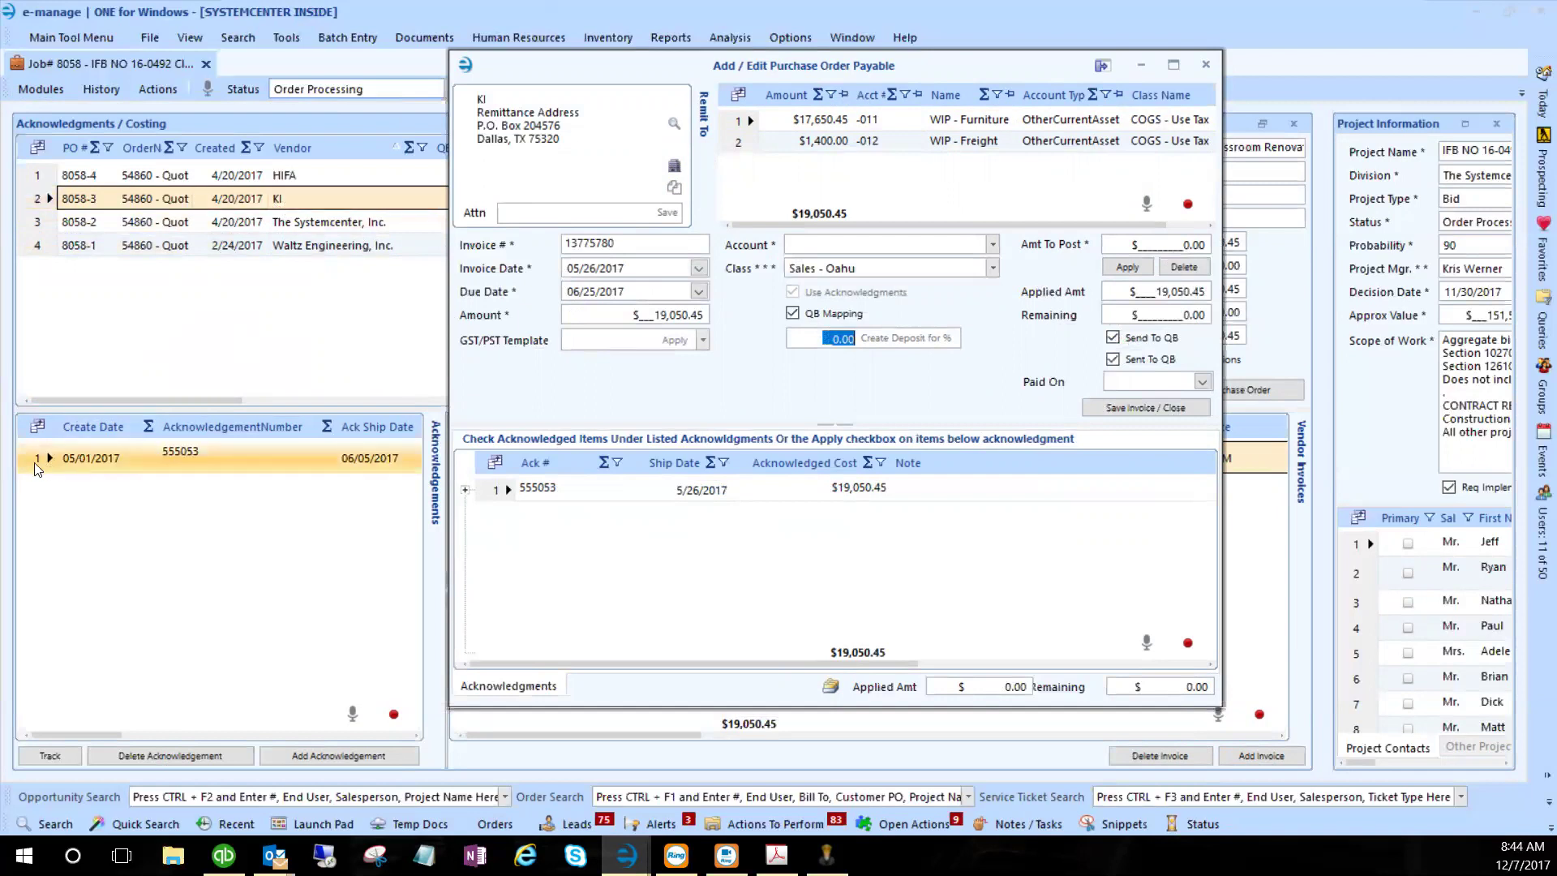
left_click(38, 467)
double_click(39, 461)
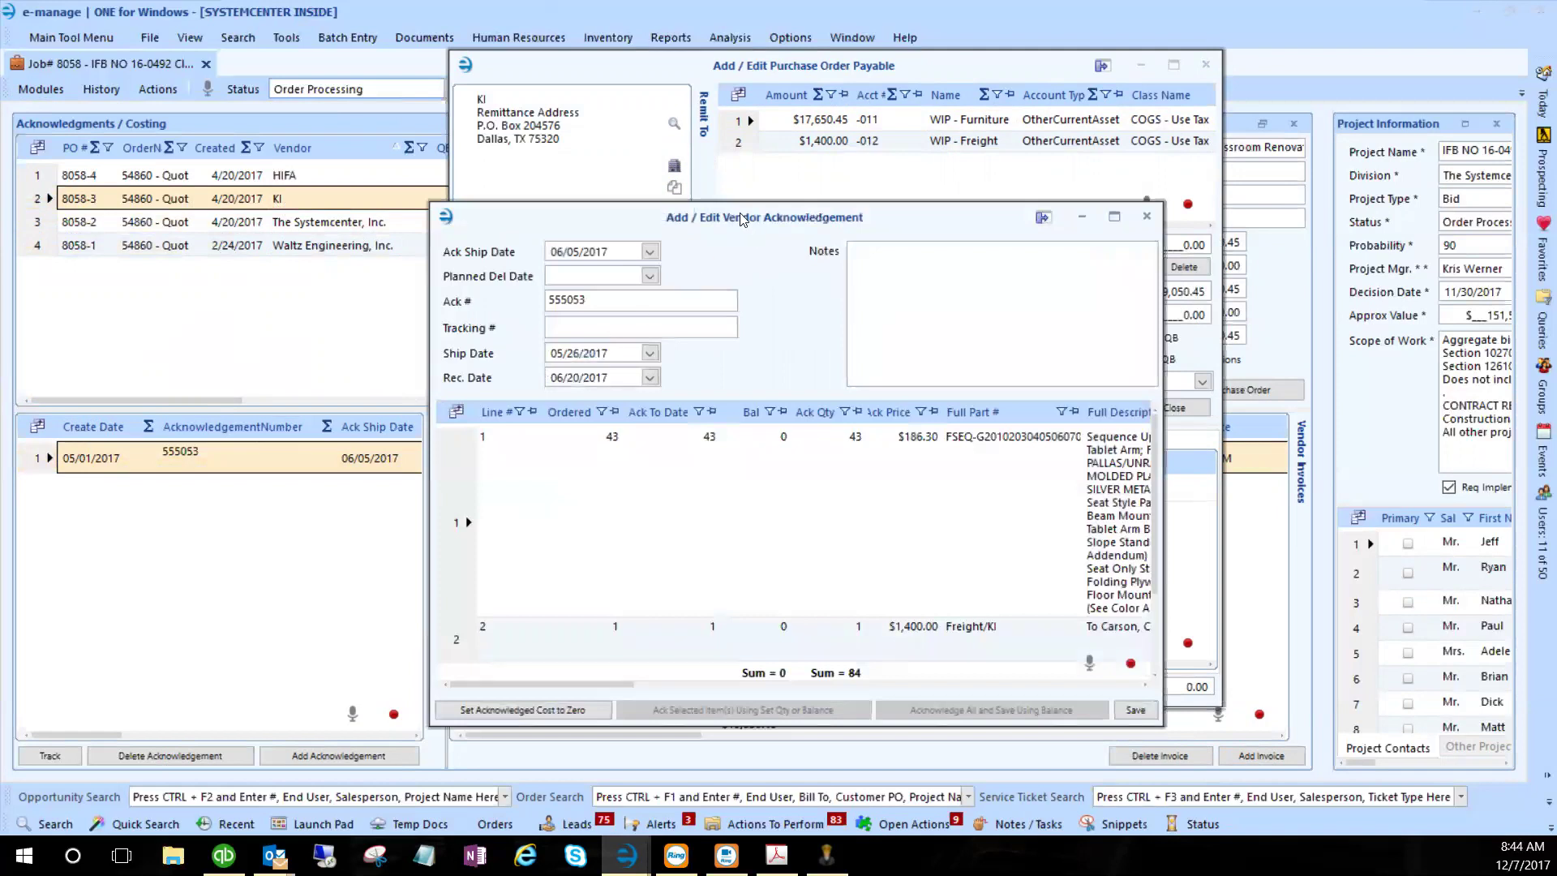
left_click_drag(740, 219, 447, 43)
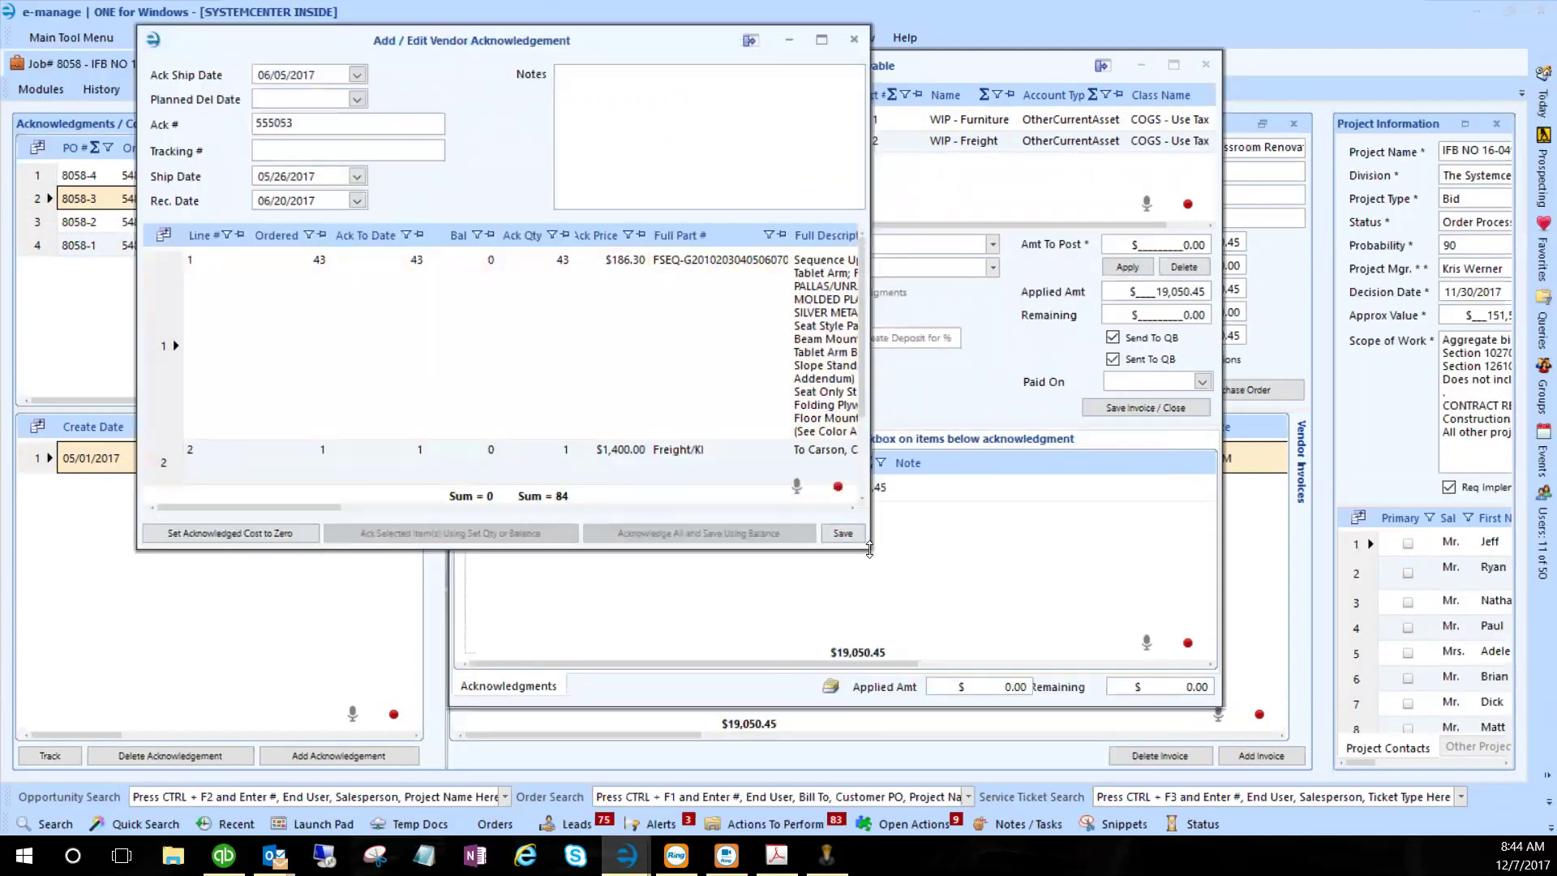
left_click_drag(870, 550, 870, 653)
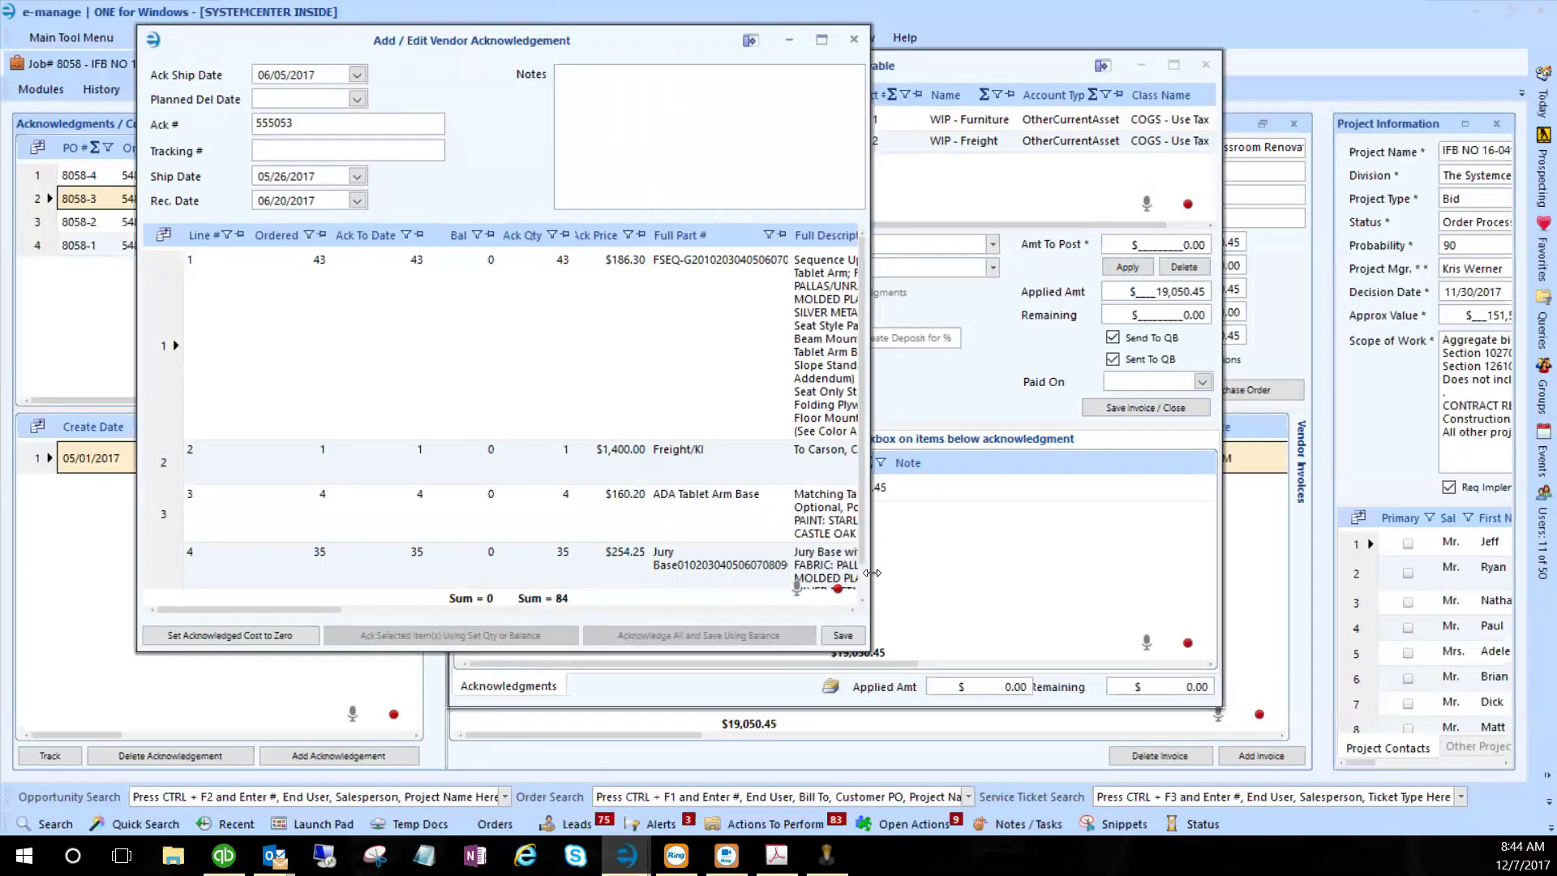
left_click_drag(872, 573, 1419, 601)
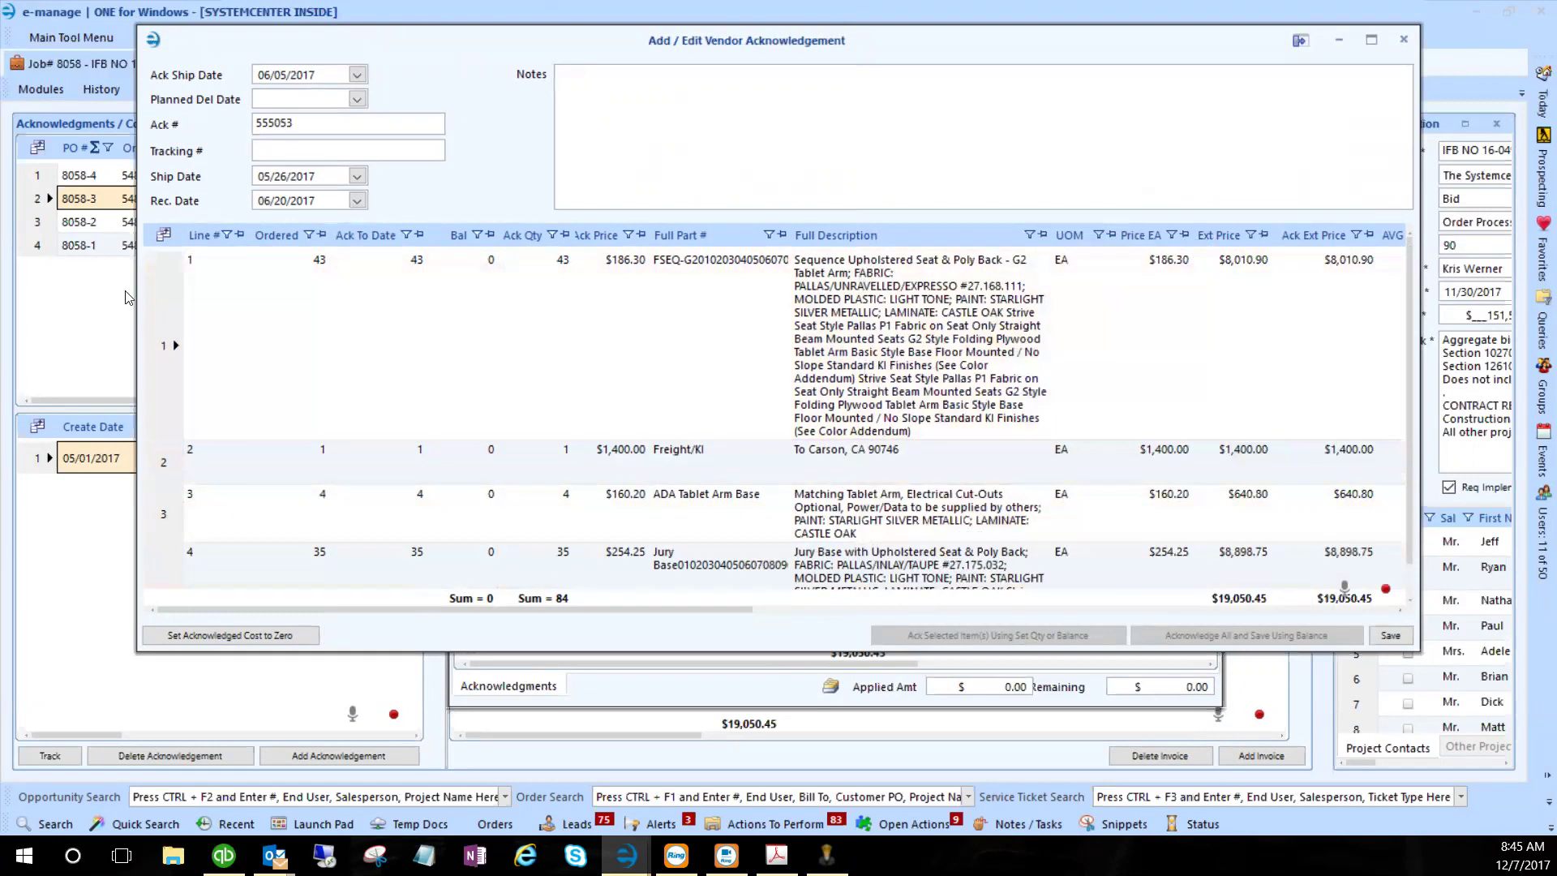
left_click_drag(144, 442, 136, 574)
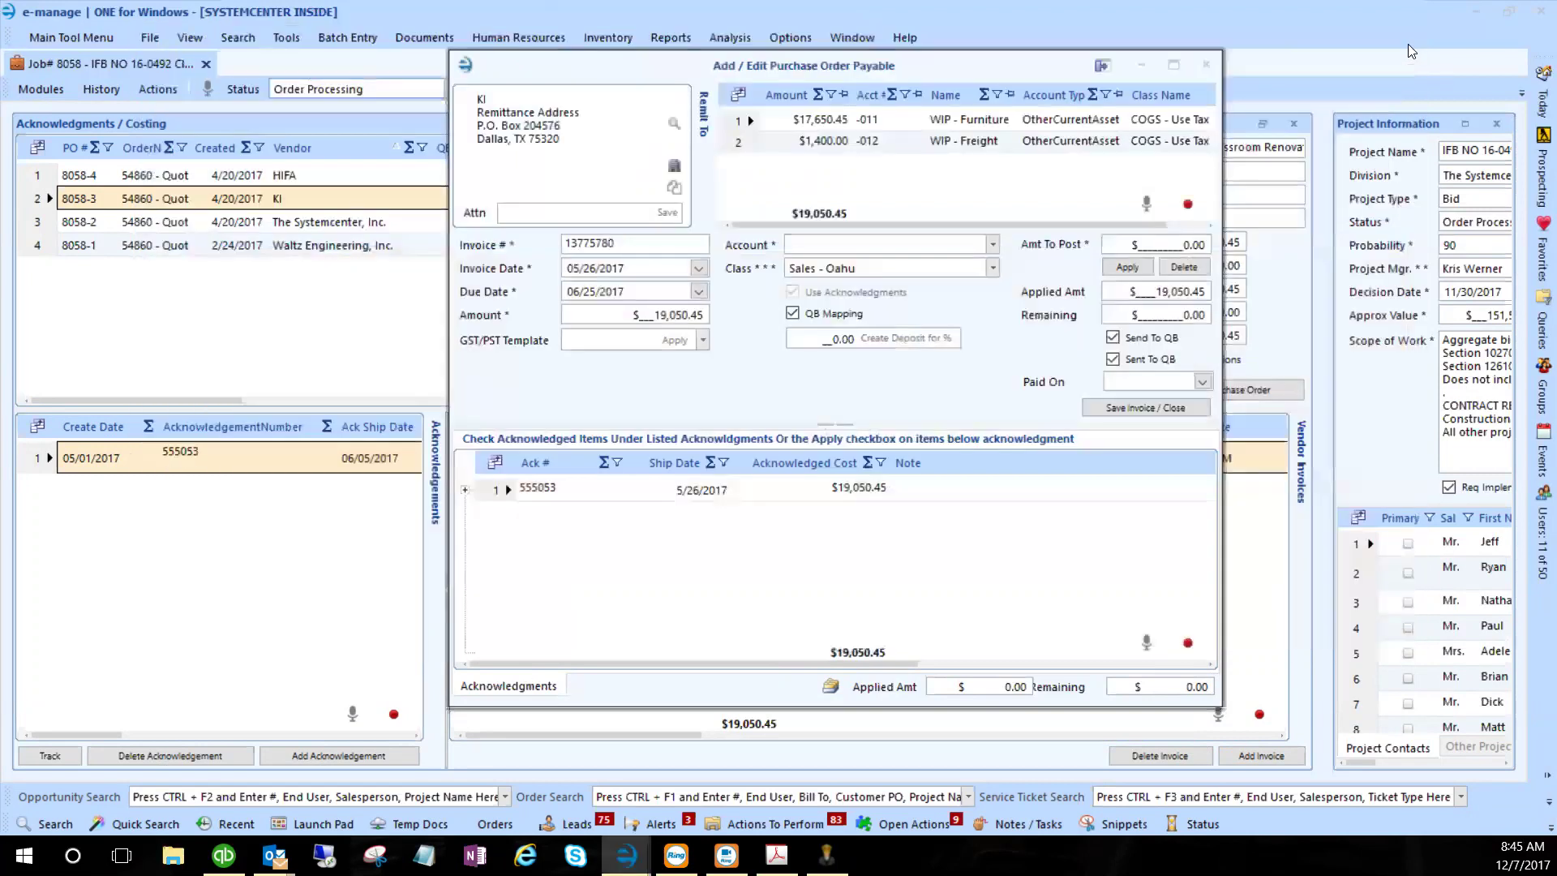
left_click(1403, 40)
- Look over the batch entry options for vendor bills and project acknowledgments, keeping the KI payable open
left_click_drag(1057, 73, 1155, 96)
left_click(357, 32)
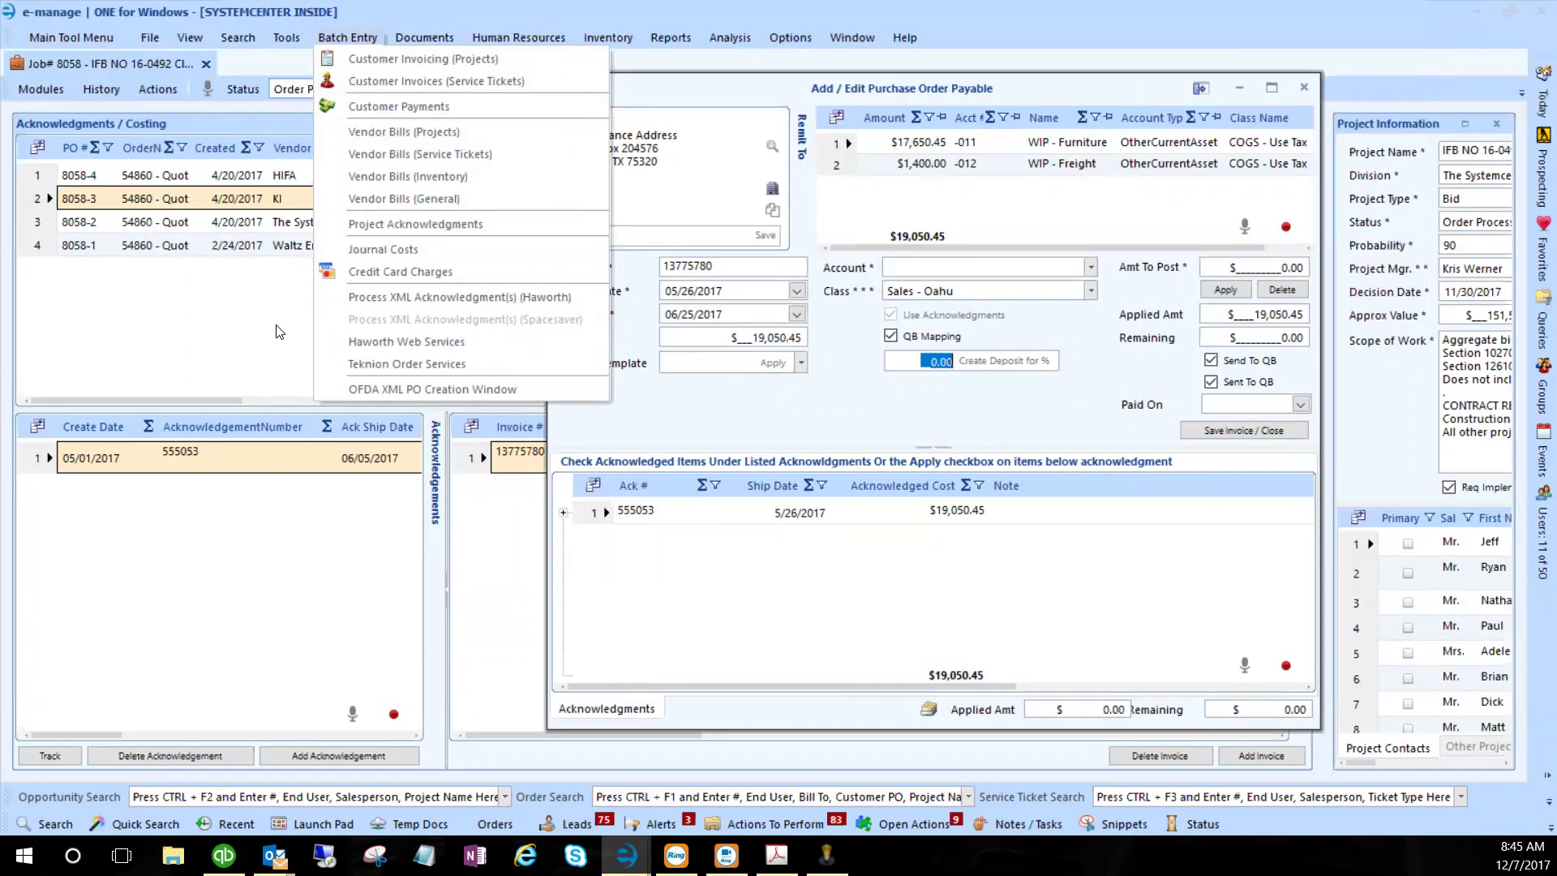
left_click(654, 102)
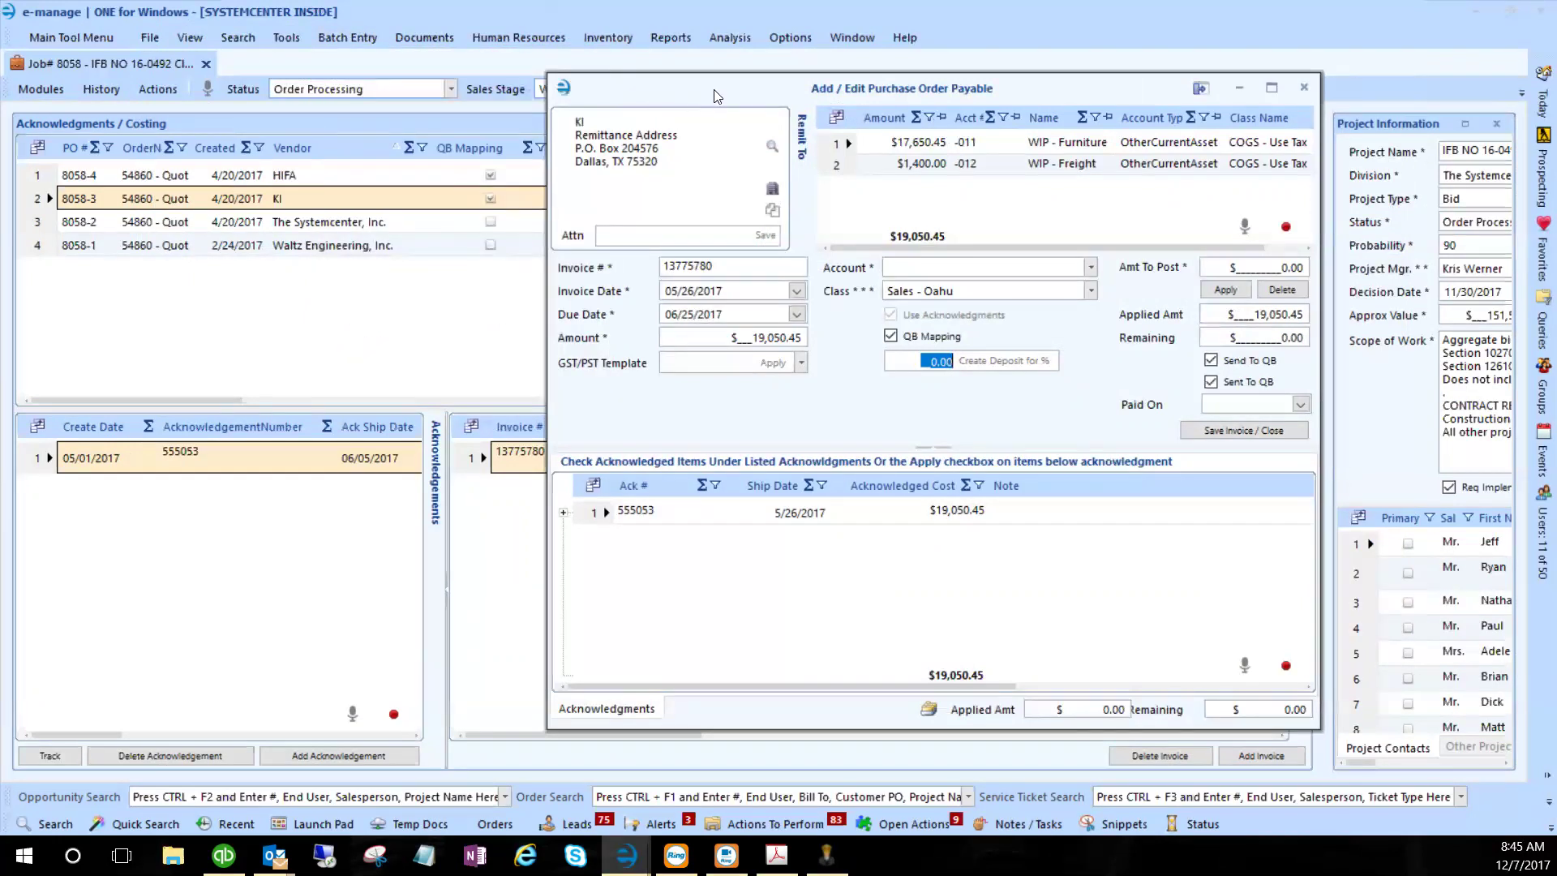
left_click_drag(716, 96, 616, 71)
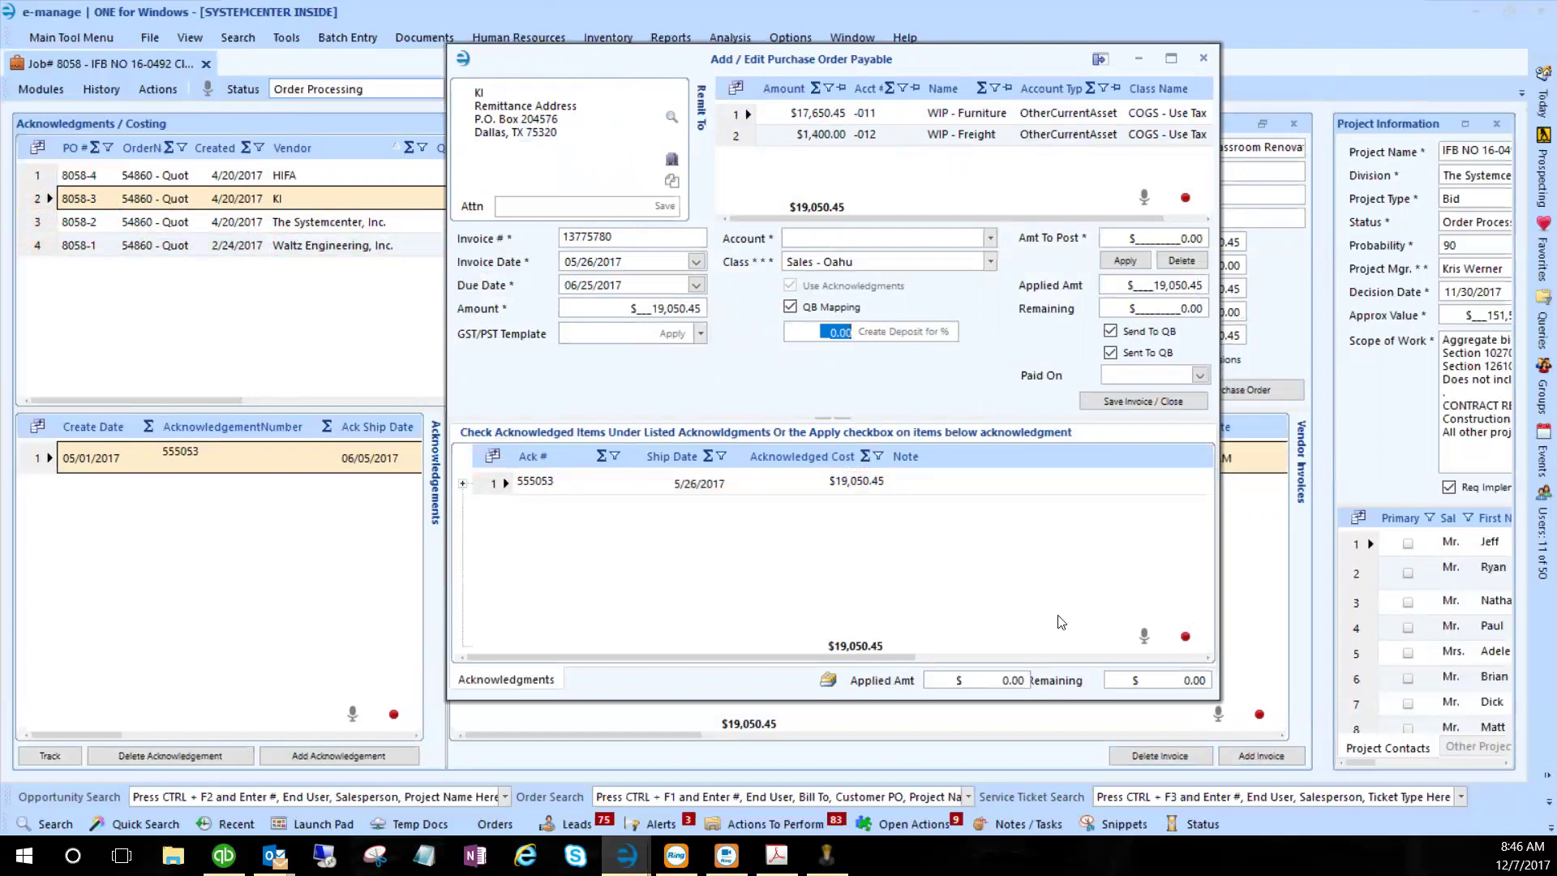
- Check the KI invoice's number and amount, and expand its acknowledgement to compare the acknowledged line items and costs
double_click(625, 236)
left_click(631, 308)
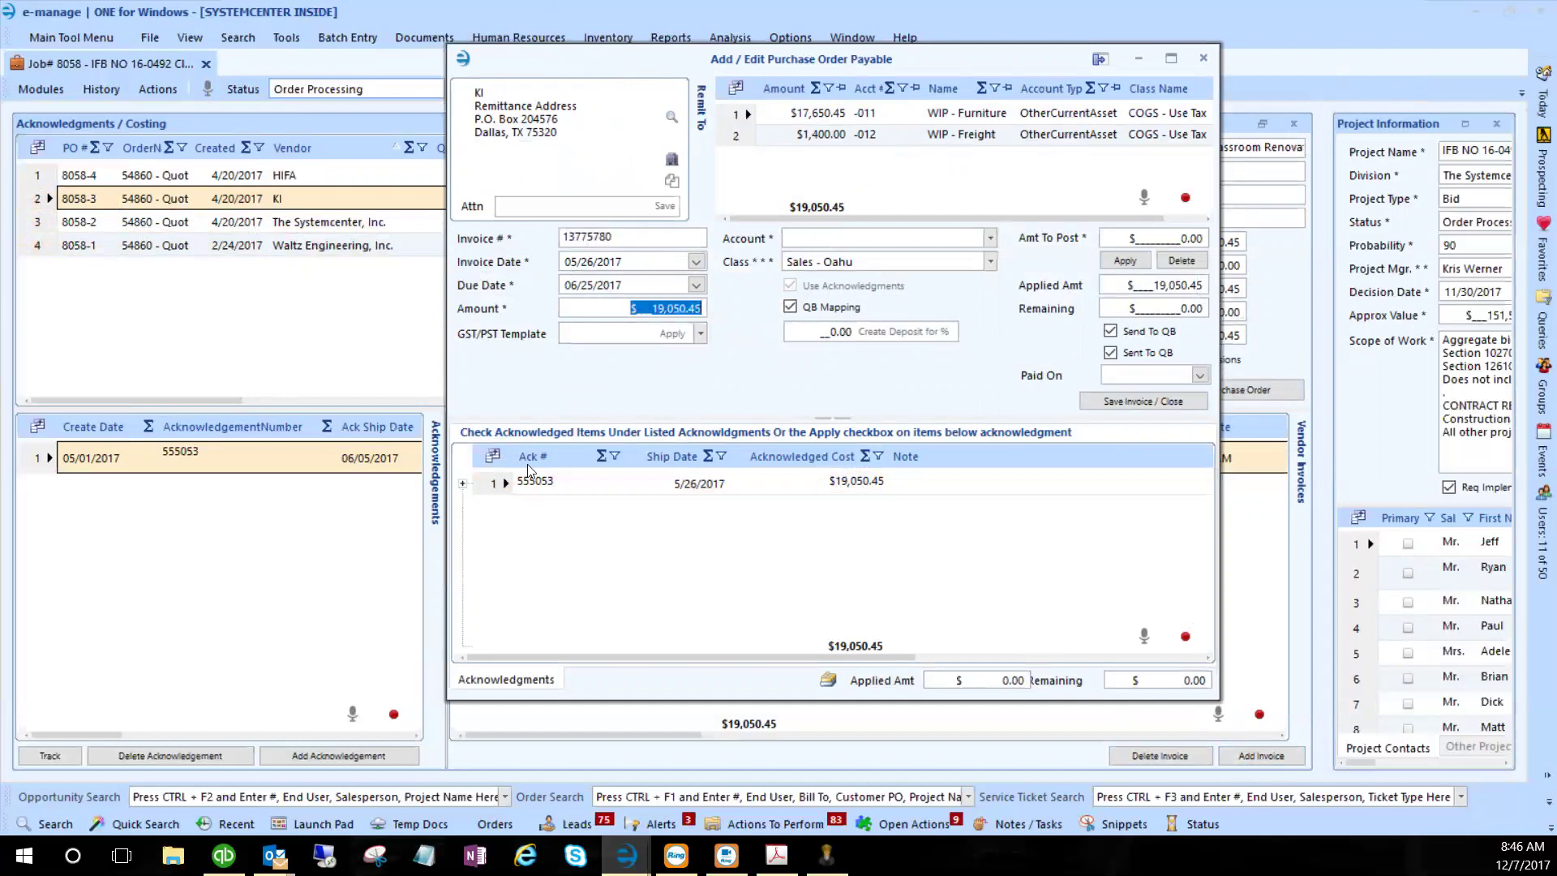
left_click(463, 484)
scroll(723, 577, "down", 1)
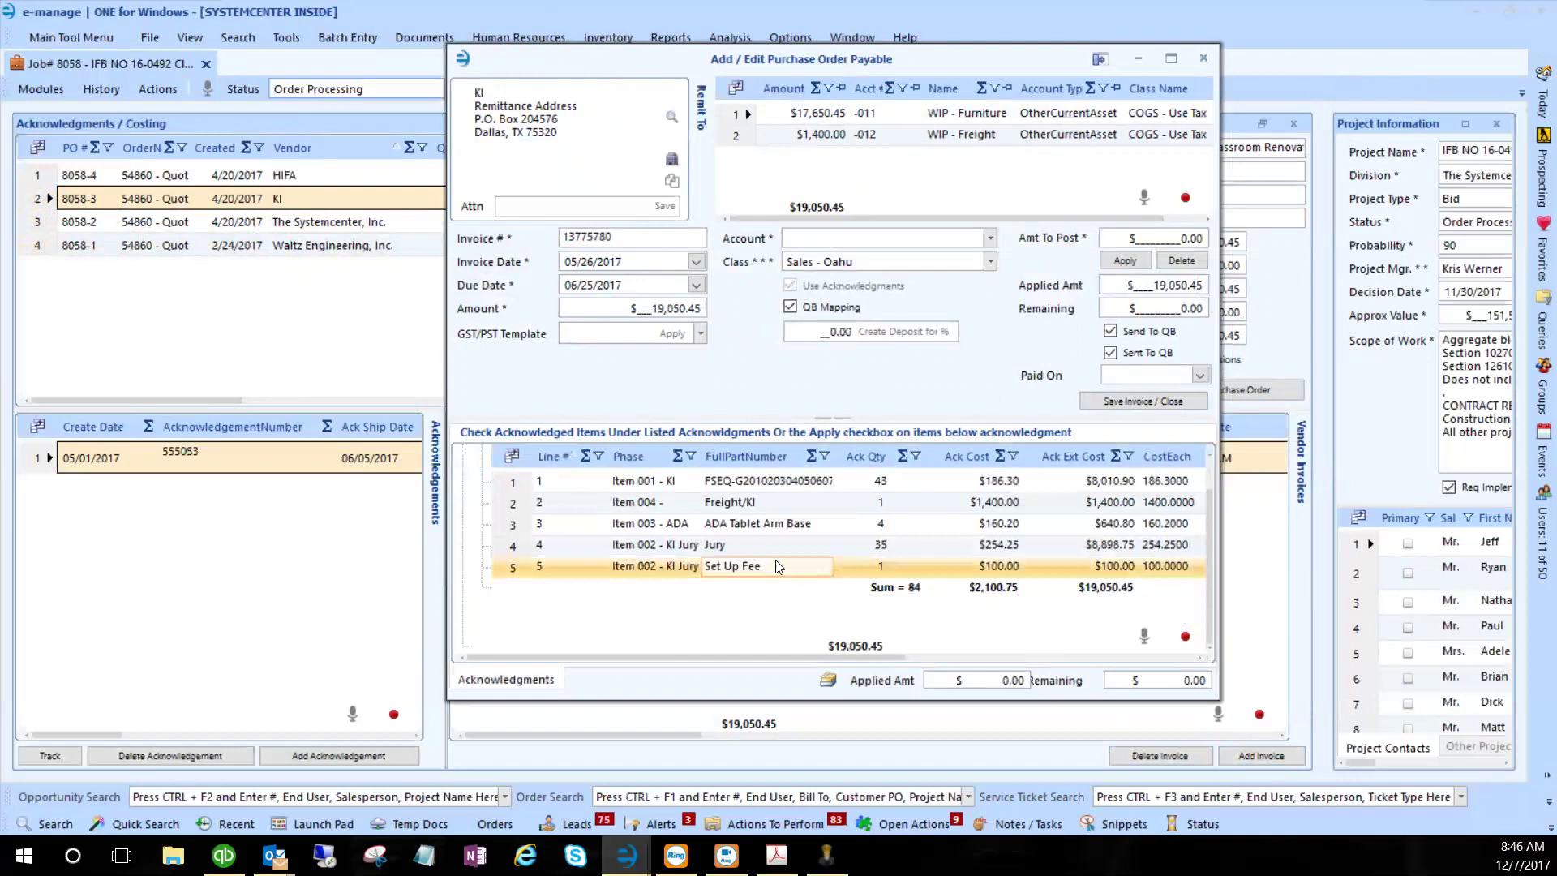
left_click(754, 481)
scroll(754, 519, "up", 1)
left_click(762, 600)
left_click(884, 558)
left_click(851, 625)
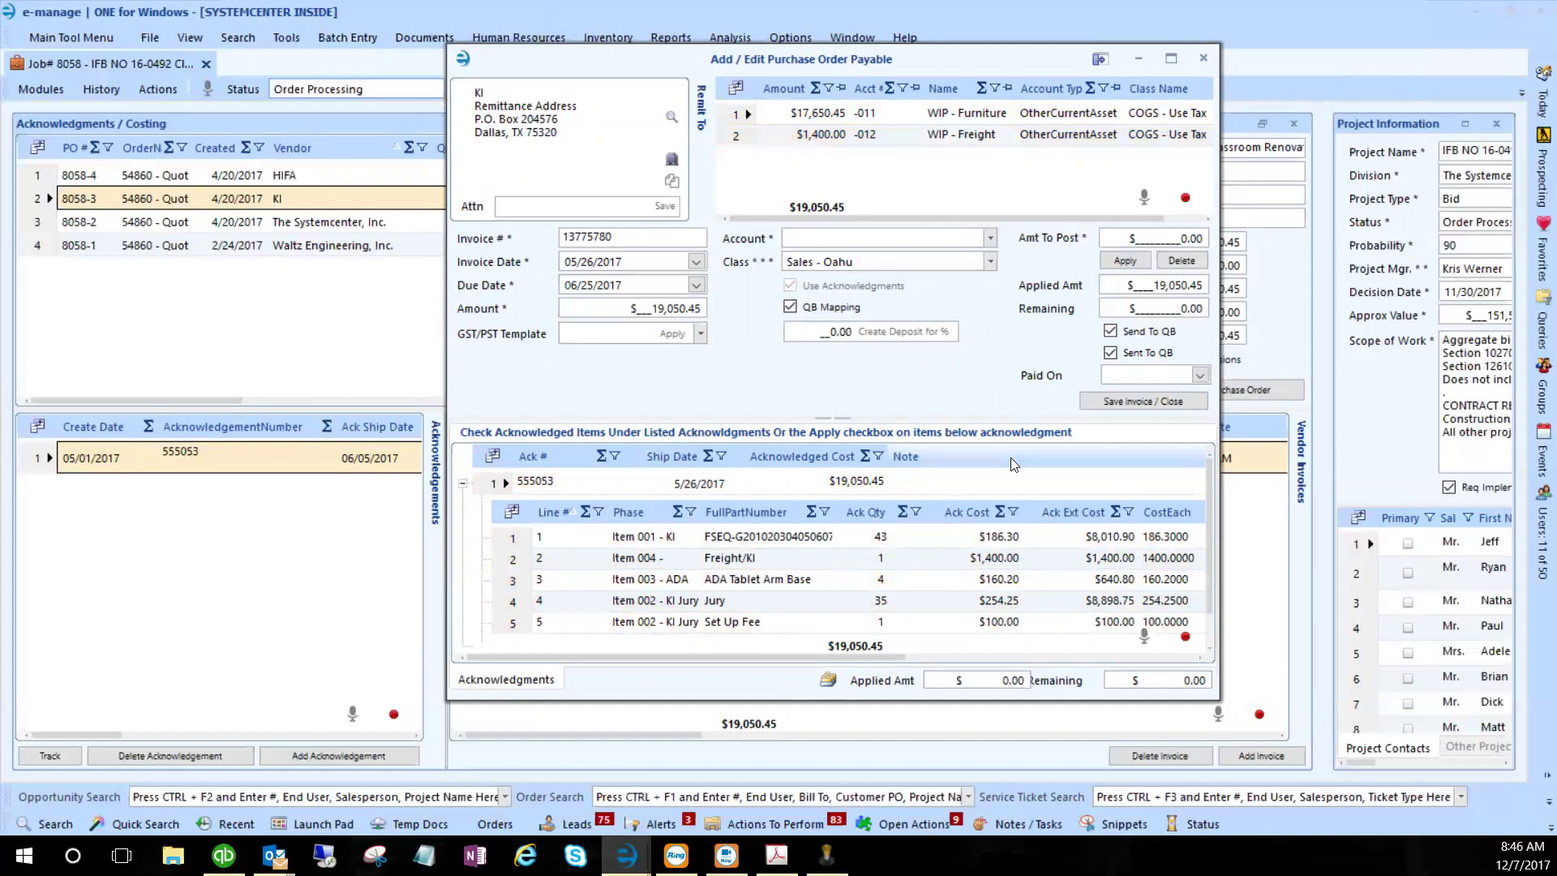
- Review the KI invoice's remaining amount and its WIP - Furniture and WIP - Freight postings, and close the invoice without saving
left_click(1164, 683)
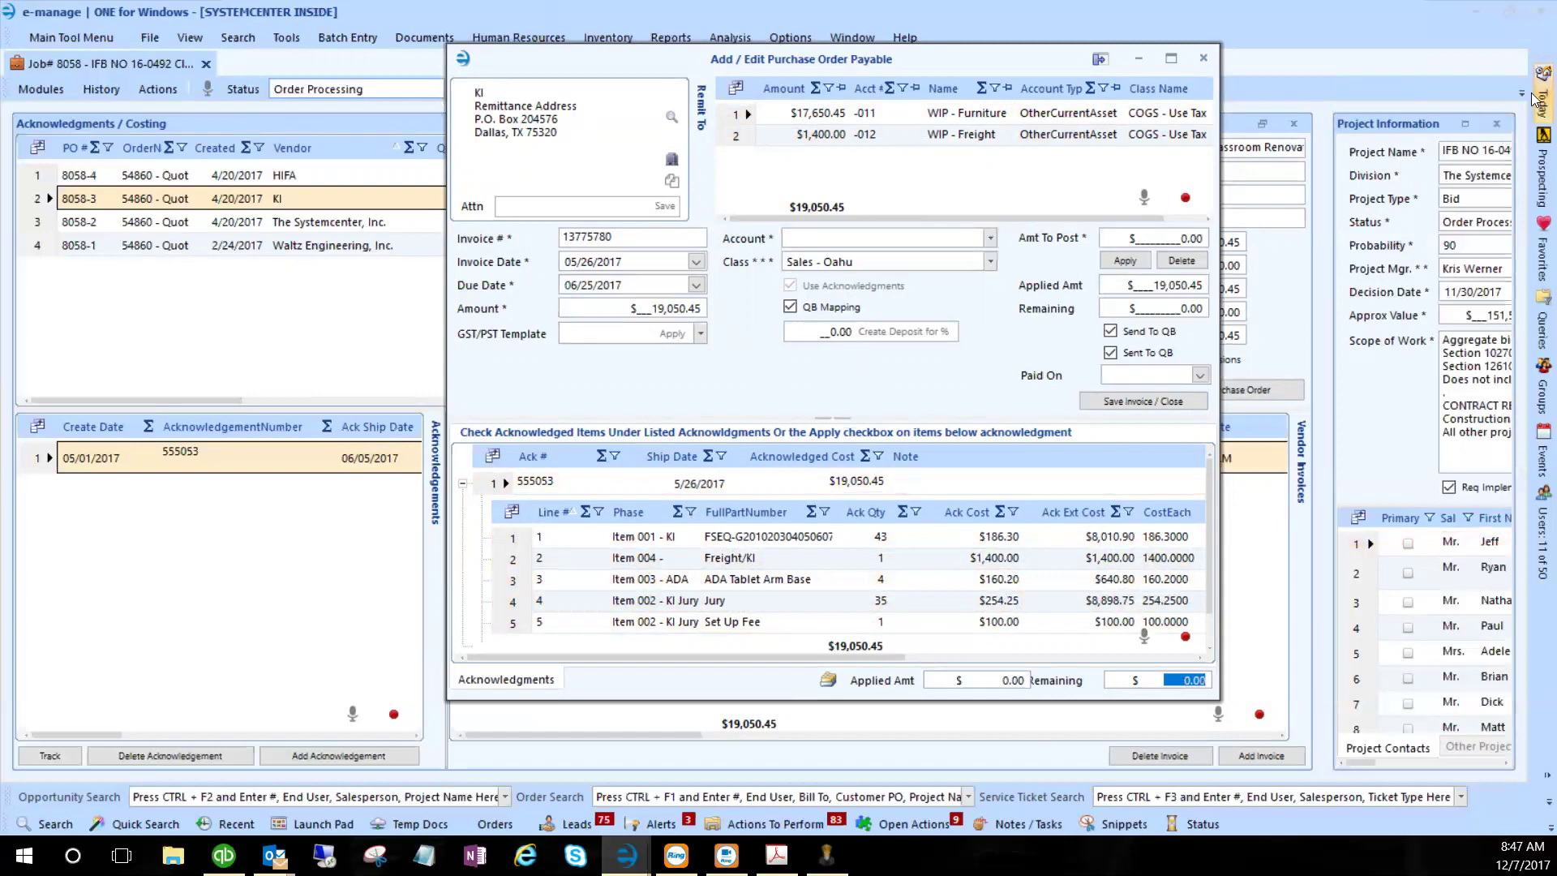
mouse_move(1535, 99)
left_click(962, 152)
left_click(957, 135)
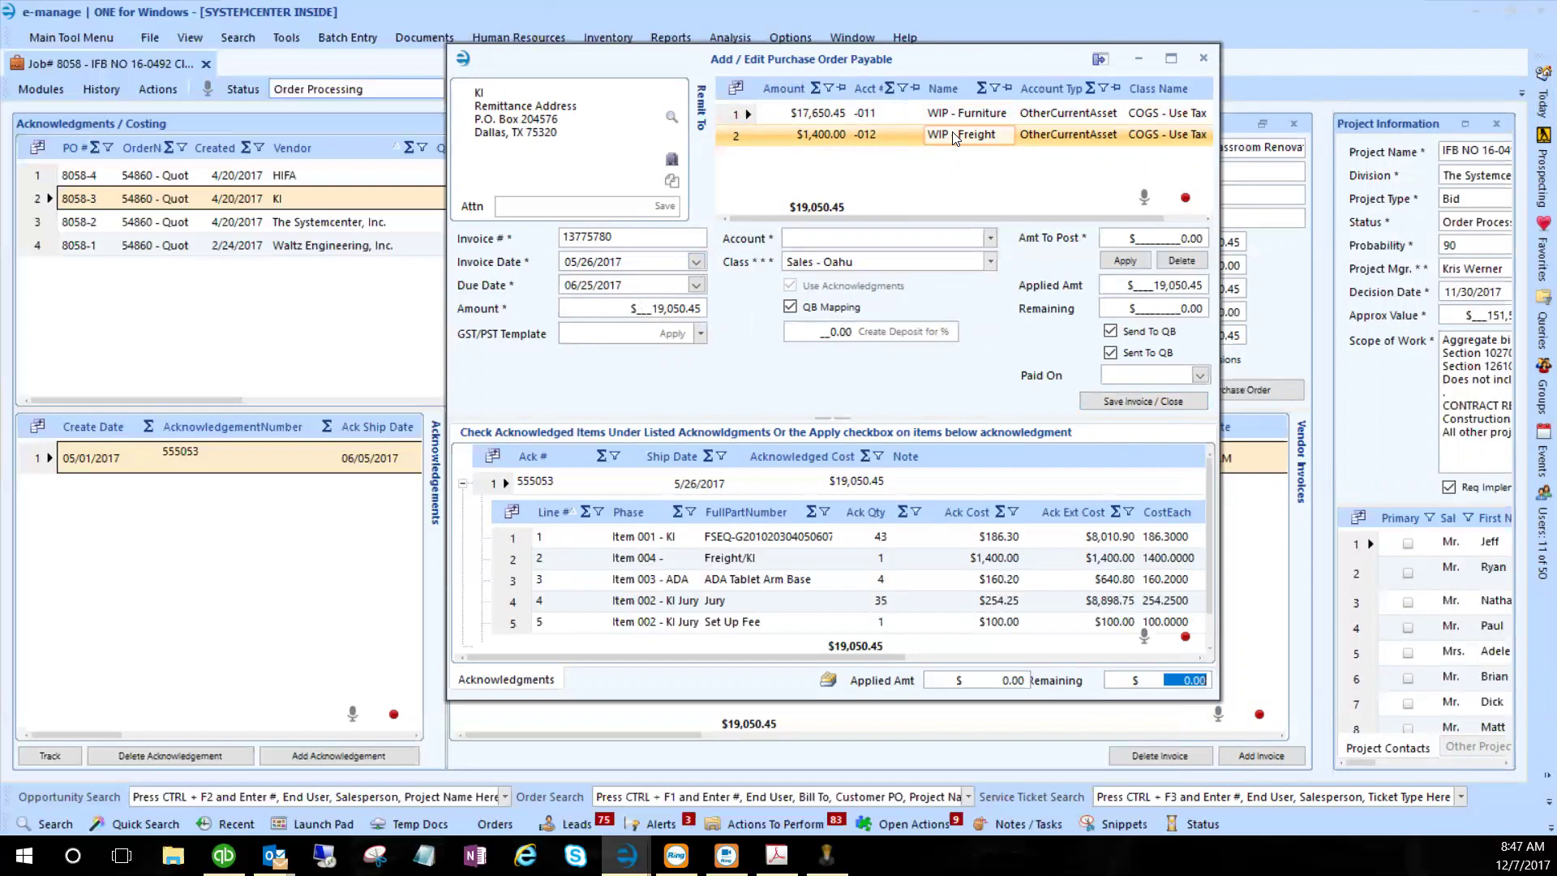
left_click(848, 75)
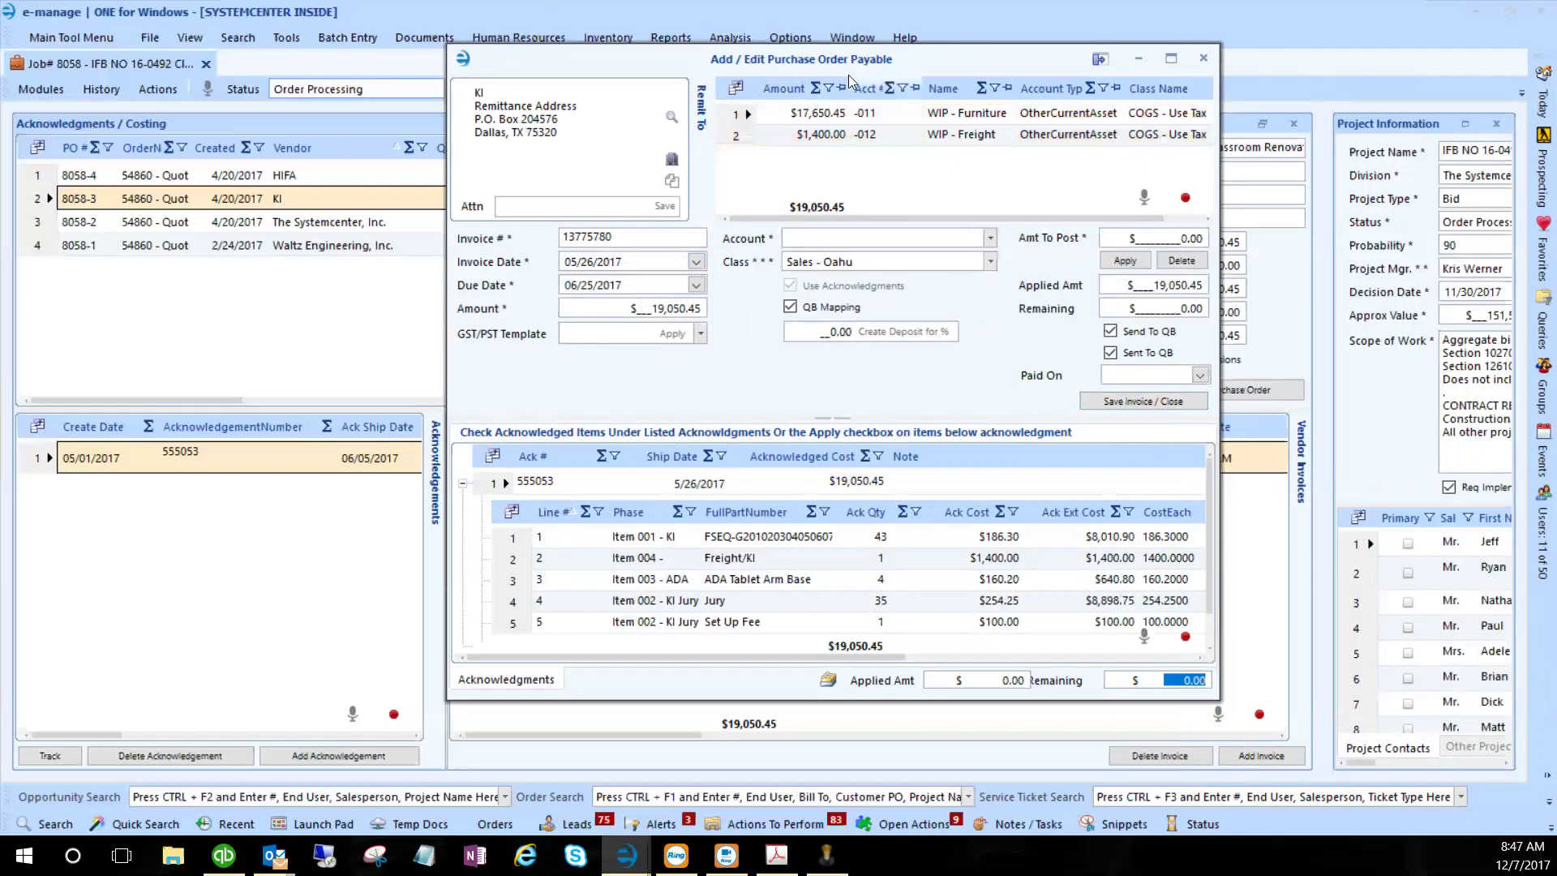
left_click_drag(846, 70, 952, 105)
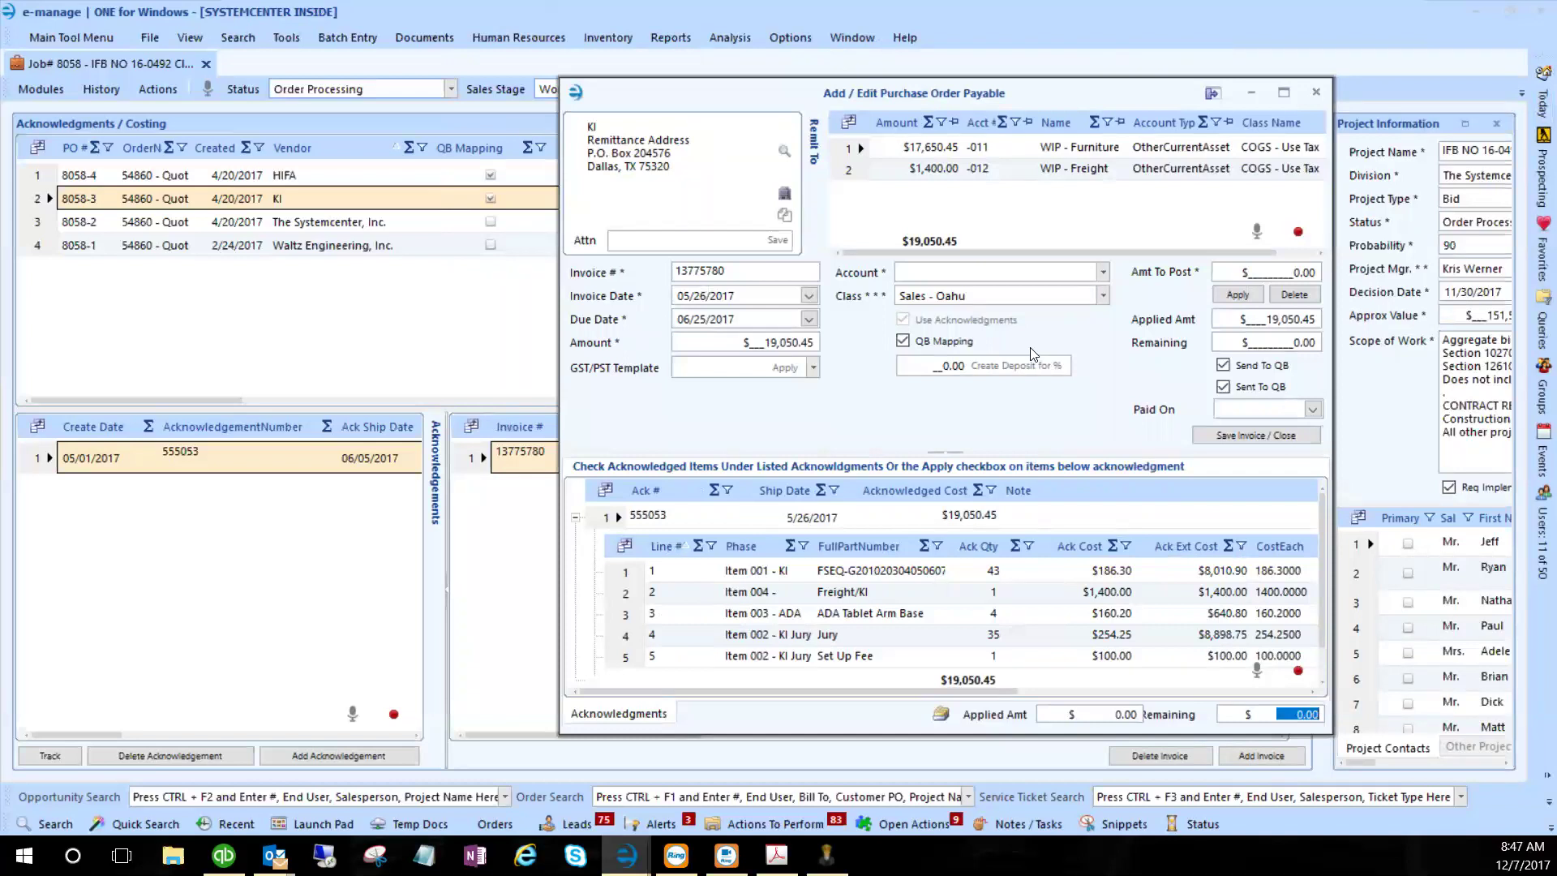
left_click(1248, 99)
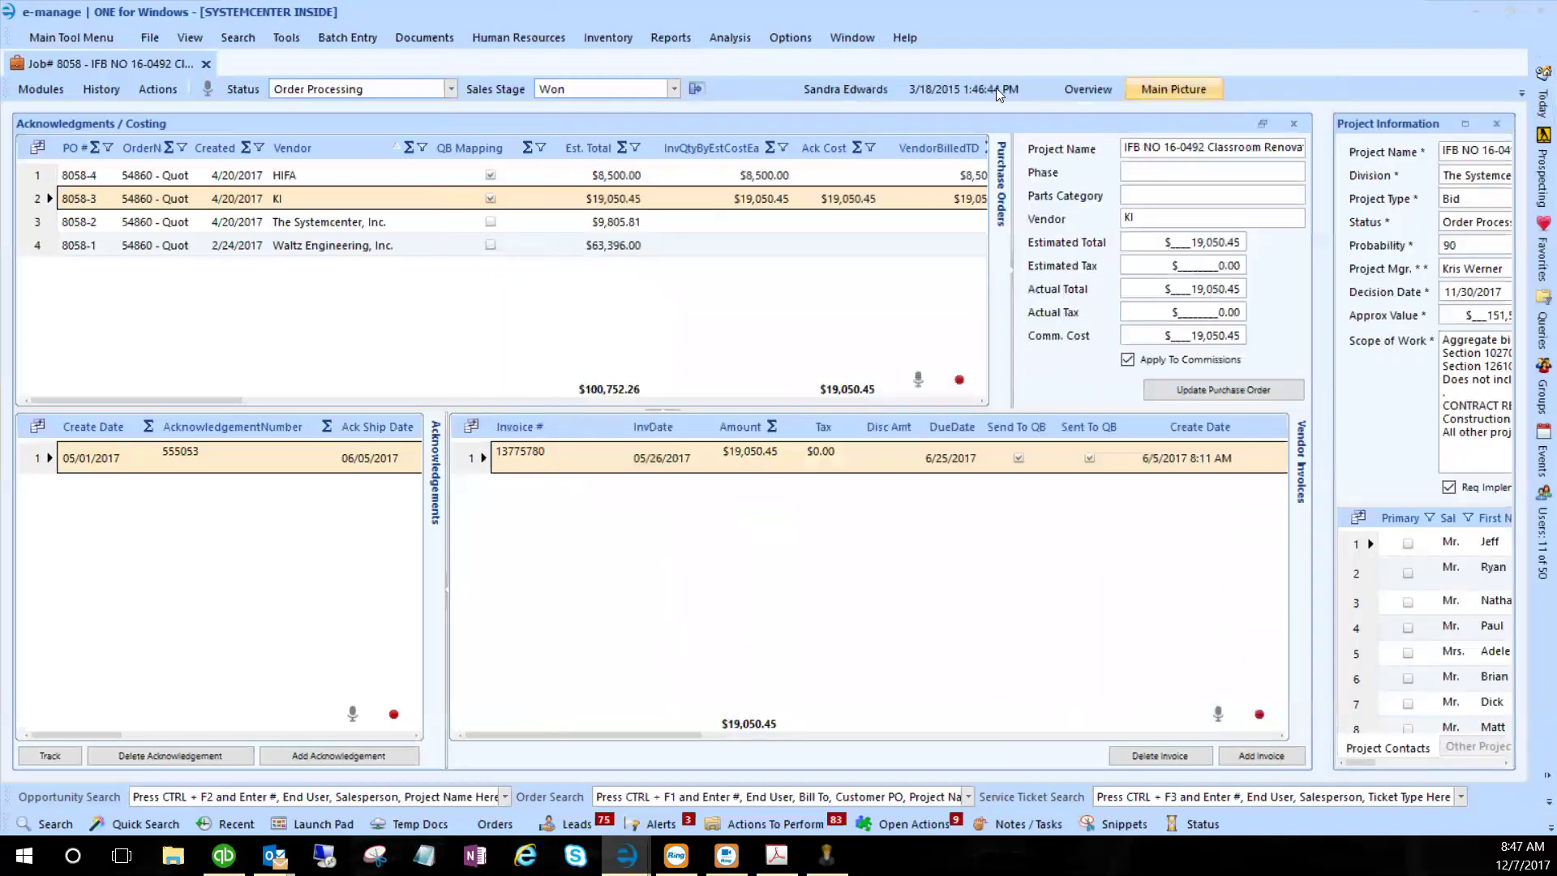
- Open the Haworth Web Services documents for download and processing, and include invoices and shipments in the document filter
left_click(365, 41)
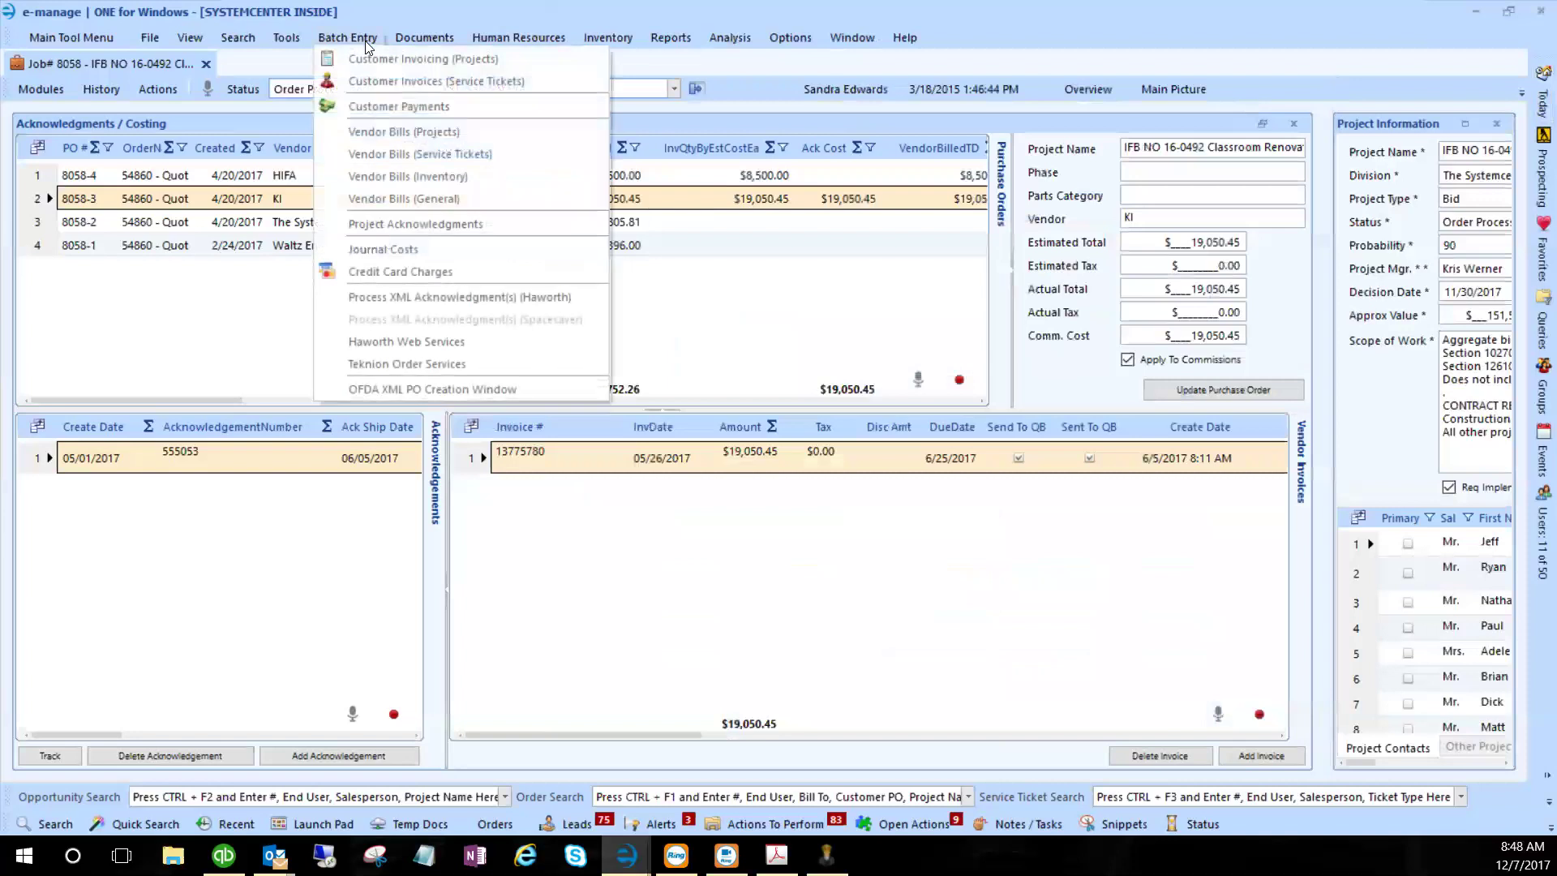
left_click(401, 342)
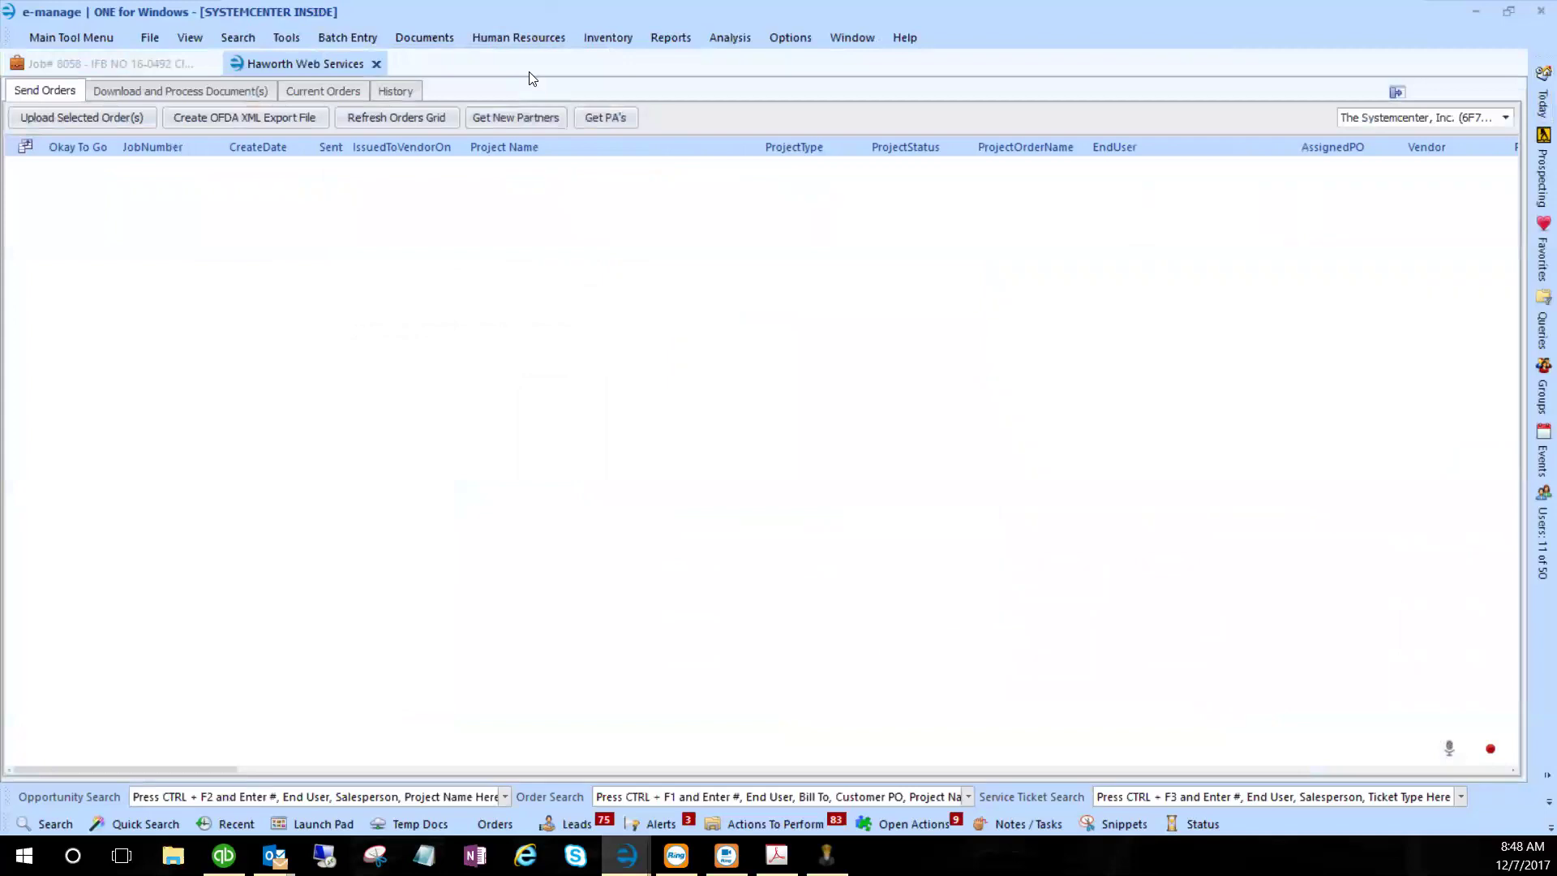
left_click(122, 90)
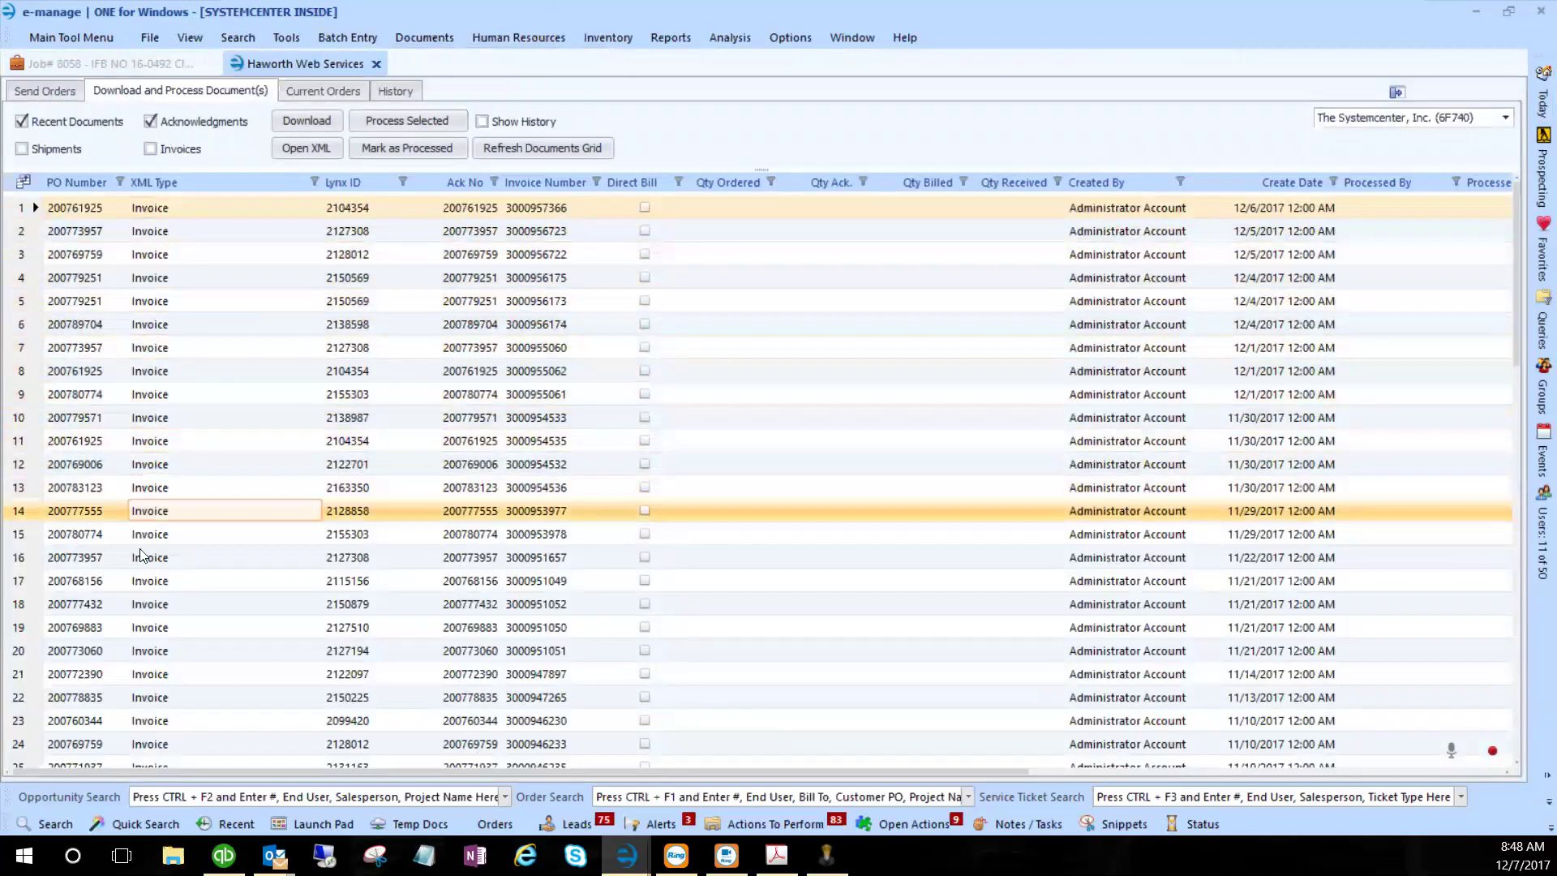
left_click(151, 150)
left_click(23, 150)
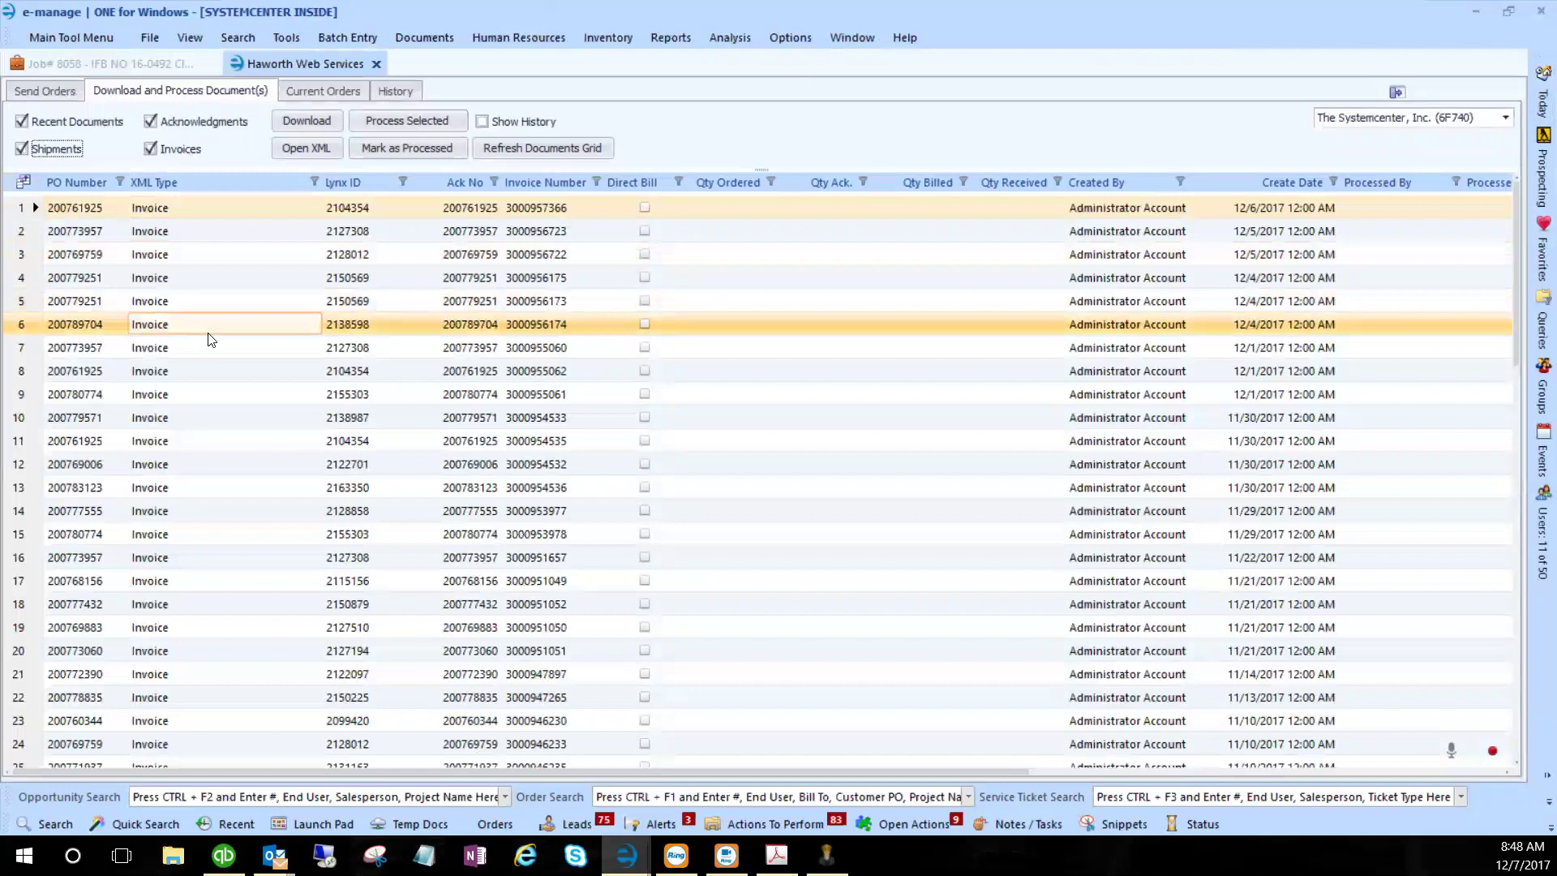
- Browse the Haworth invoice documents, select rows 1 through 26, and return to the job's Acknowledgments / Costing view
scroll(209, 338, "down", 9)
scroll(209, 337, "up", 9)
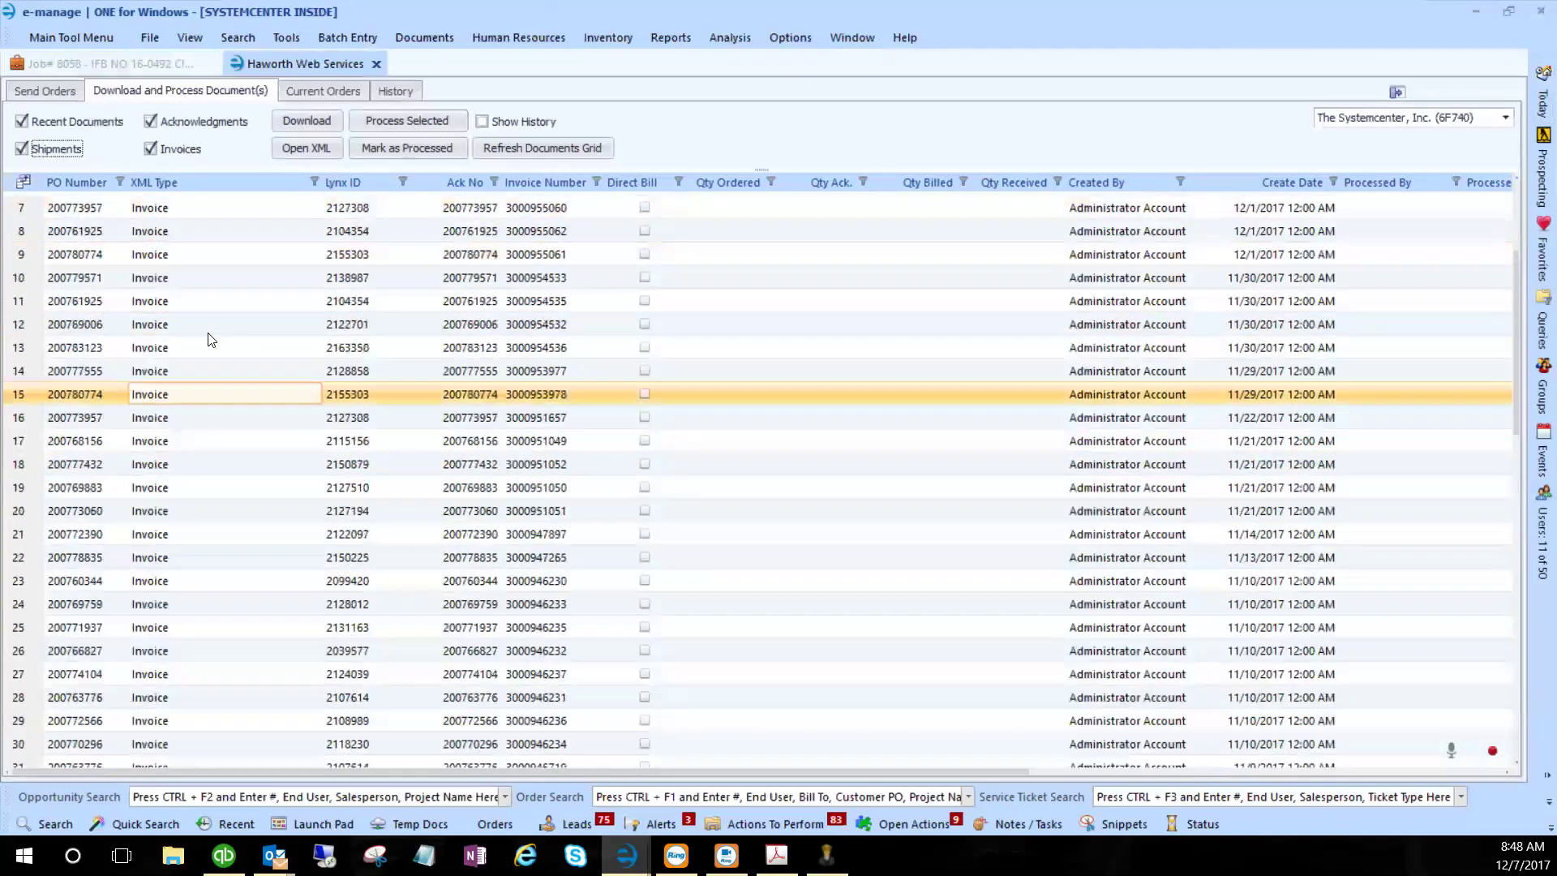
left_click(163, 210)
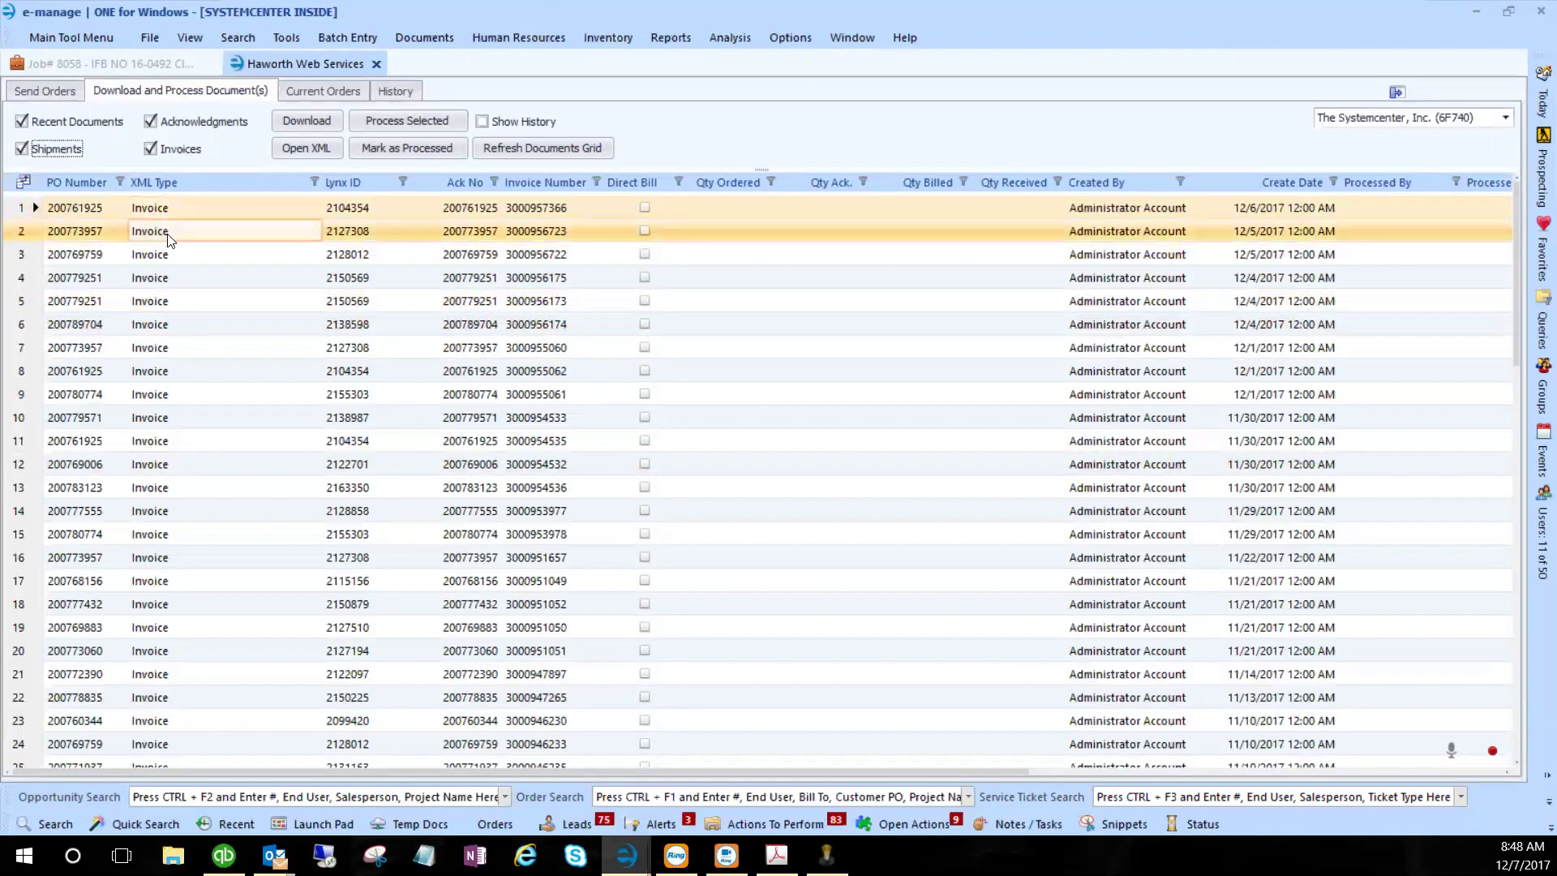
left_click(155, 256)
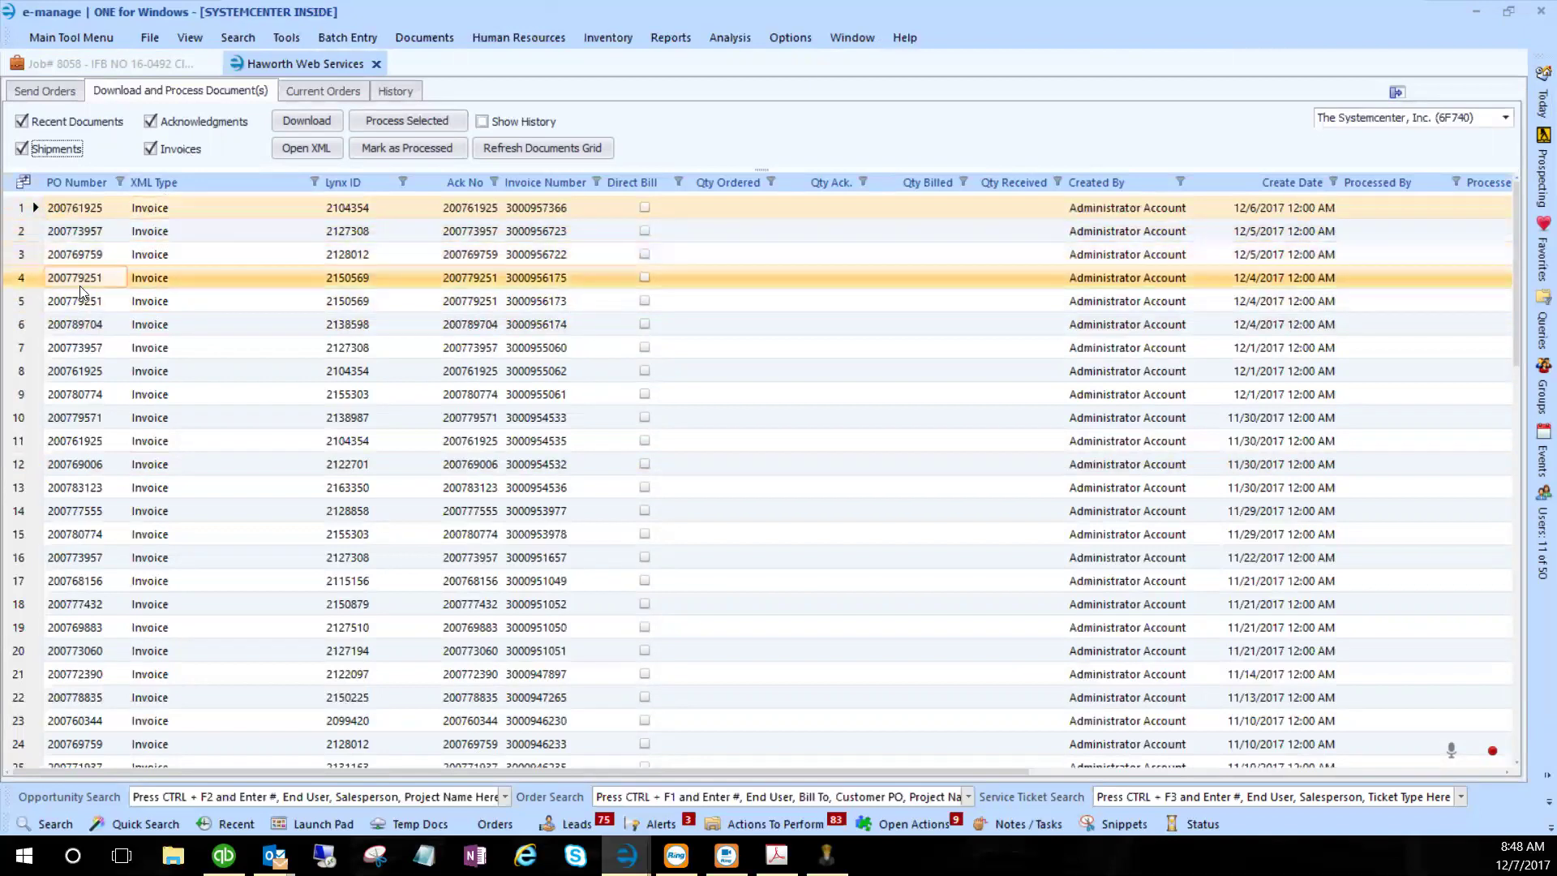
left_click_drag(24, 209, 43, 700)
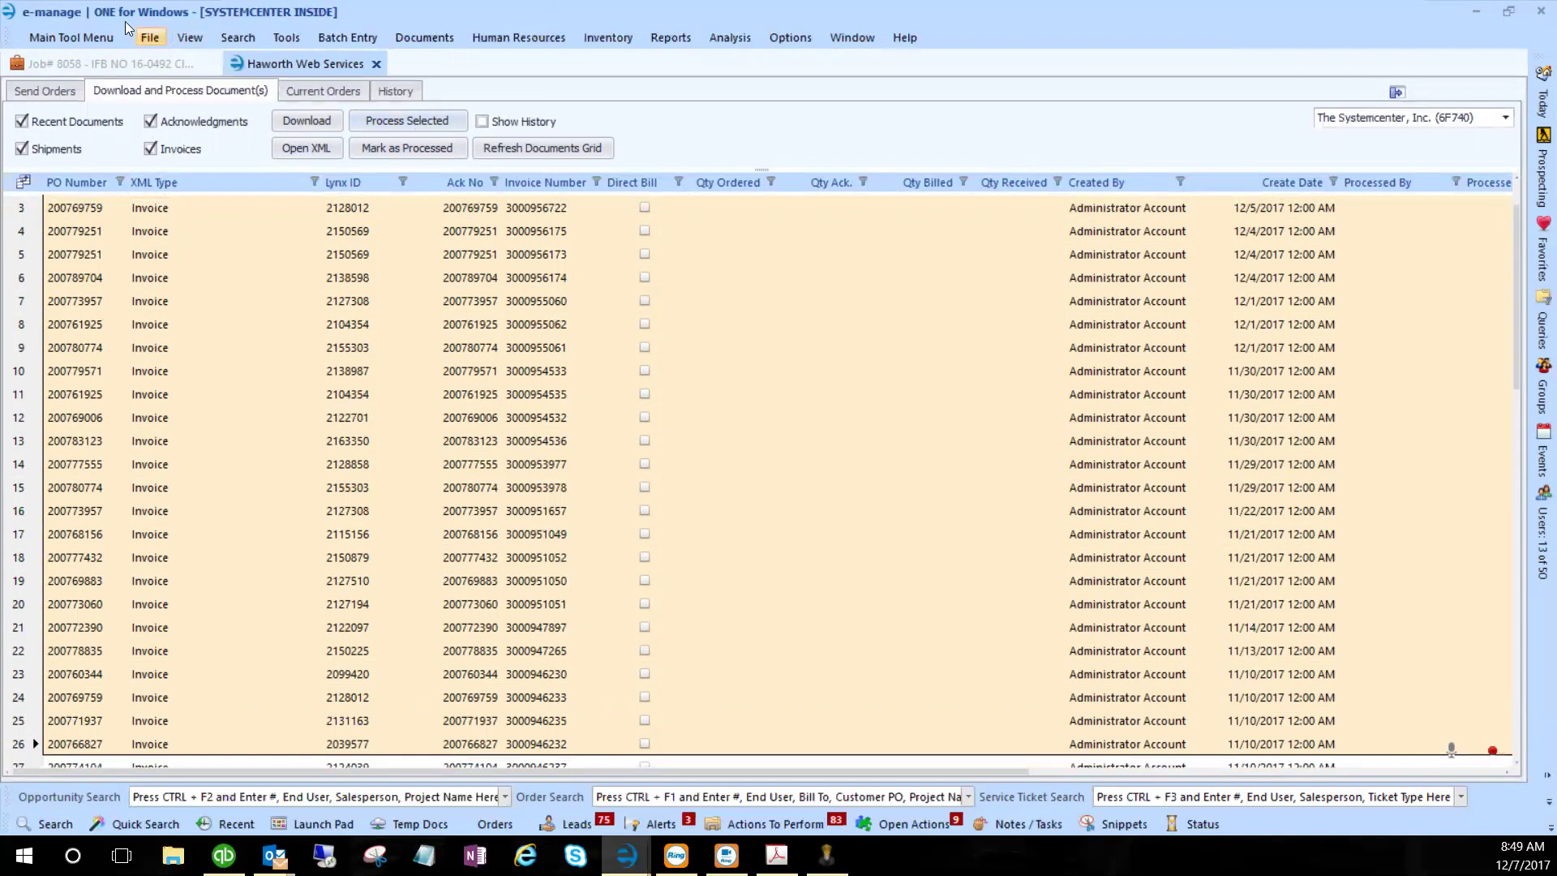
left_click(104, 69)
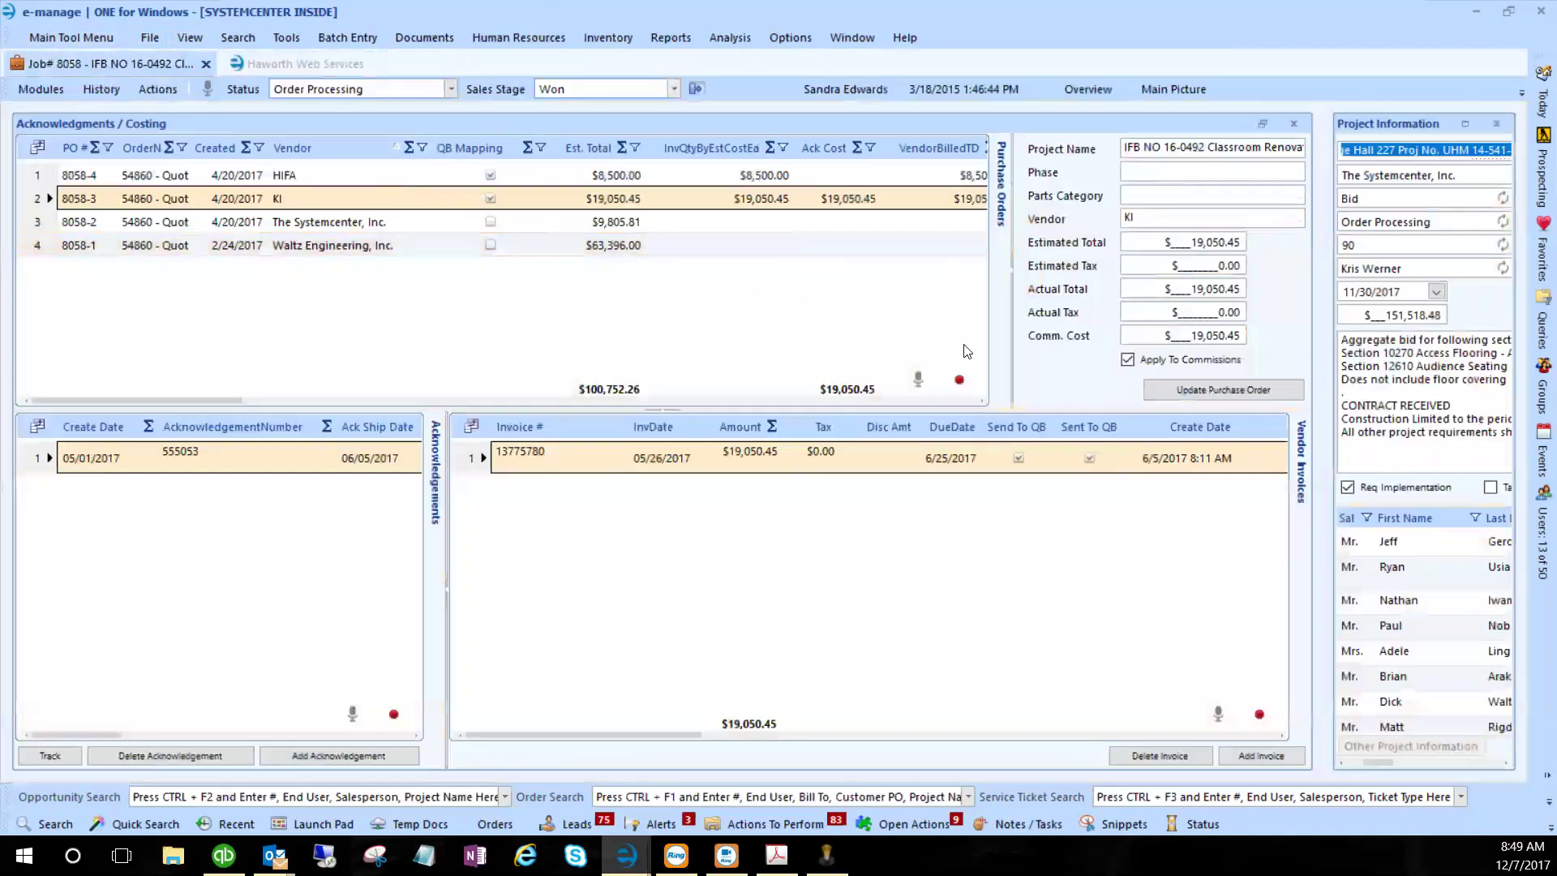
- Open the KI vendor invoice from Acknowledgments / Costing, review its WIP - Furniture and WIP - Freight postings, and close it
left_click(471, 452)
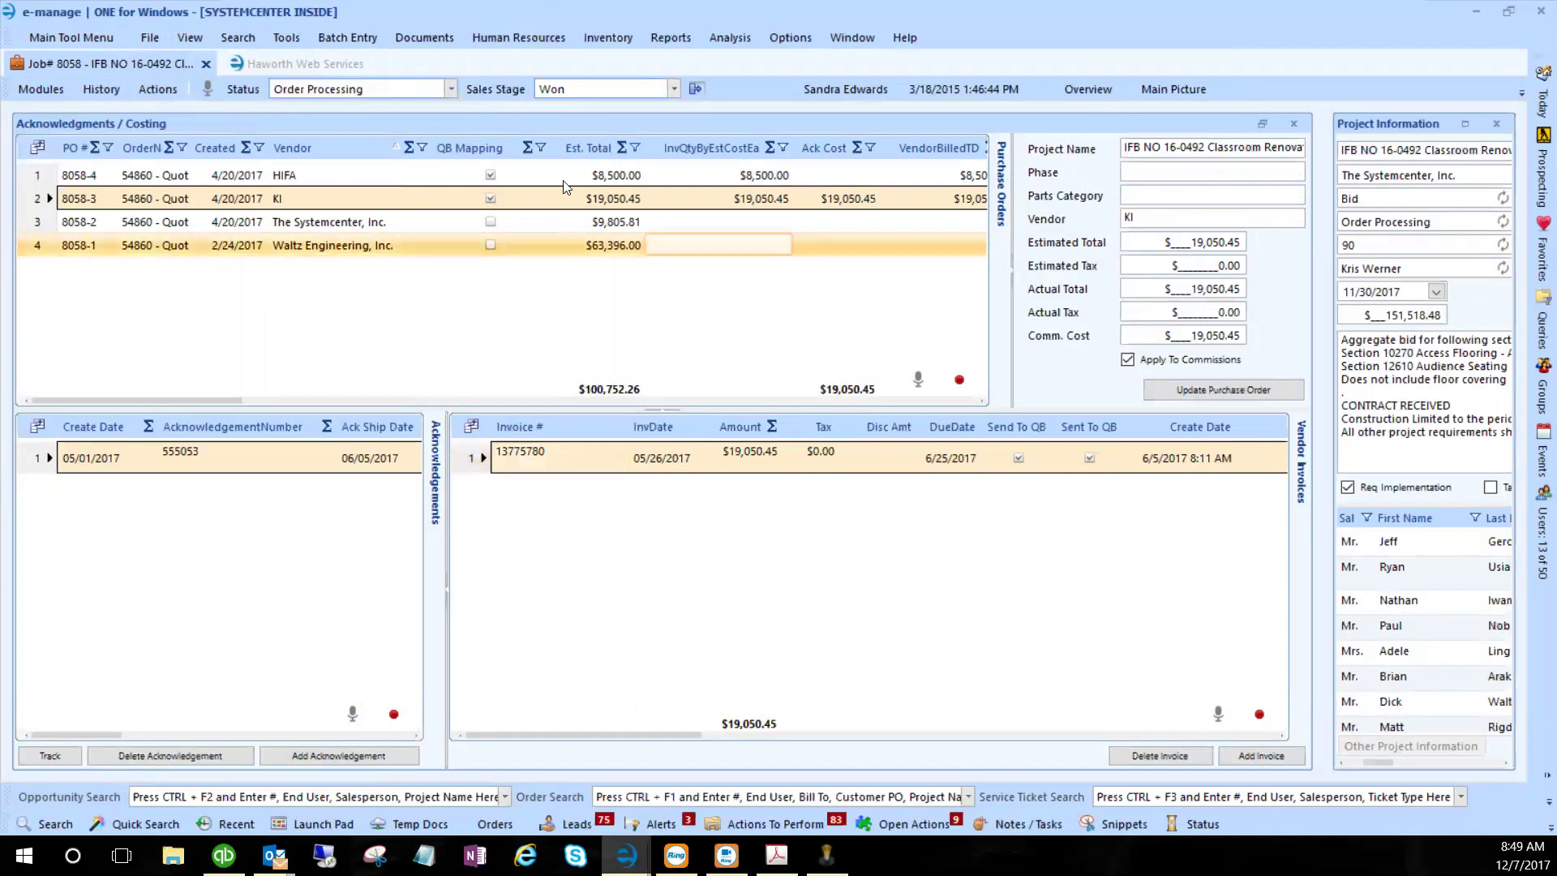
left_click(503, 450)
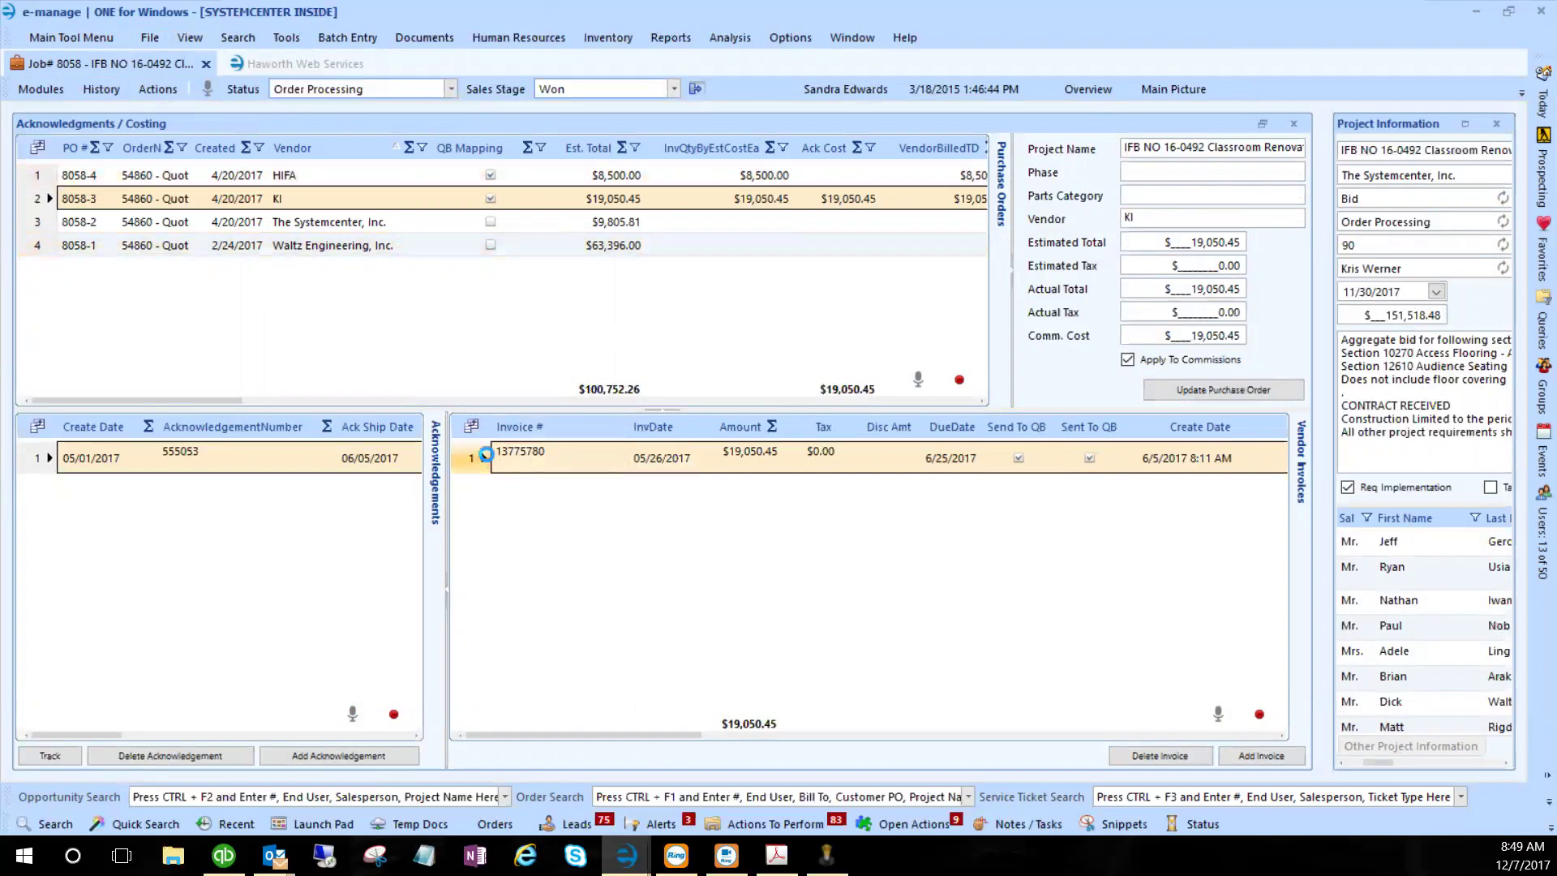
double_click(702, 195)
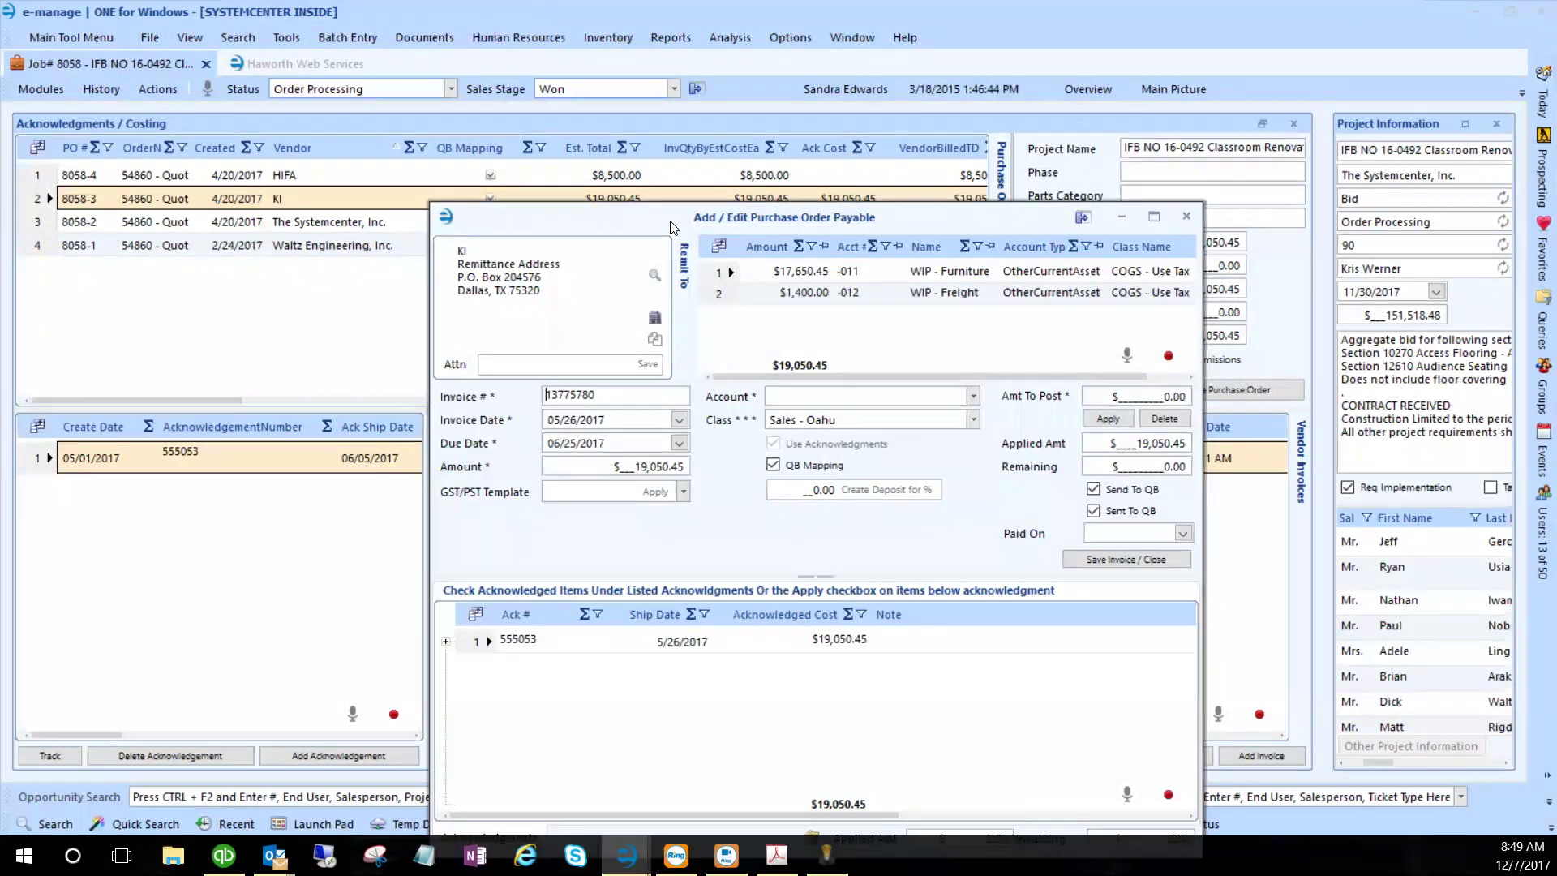
left_click_drag(670, 224, 606, 218)
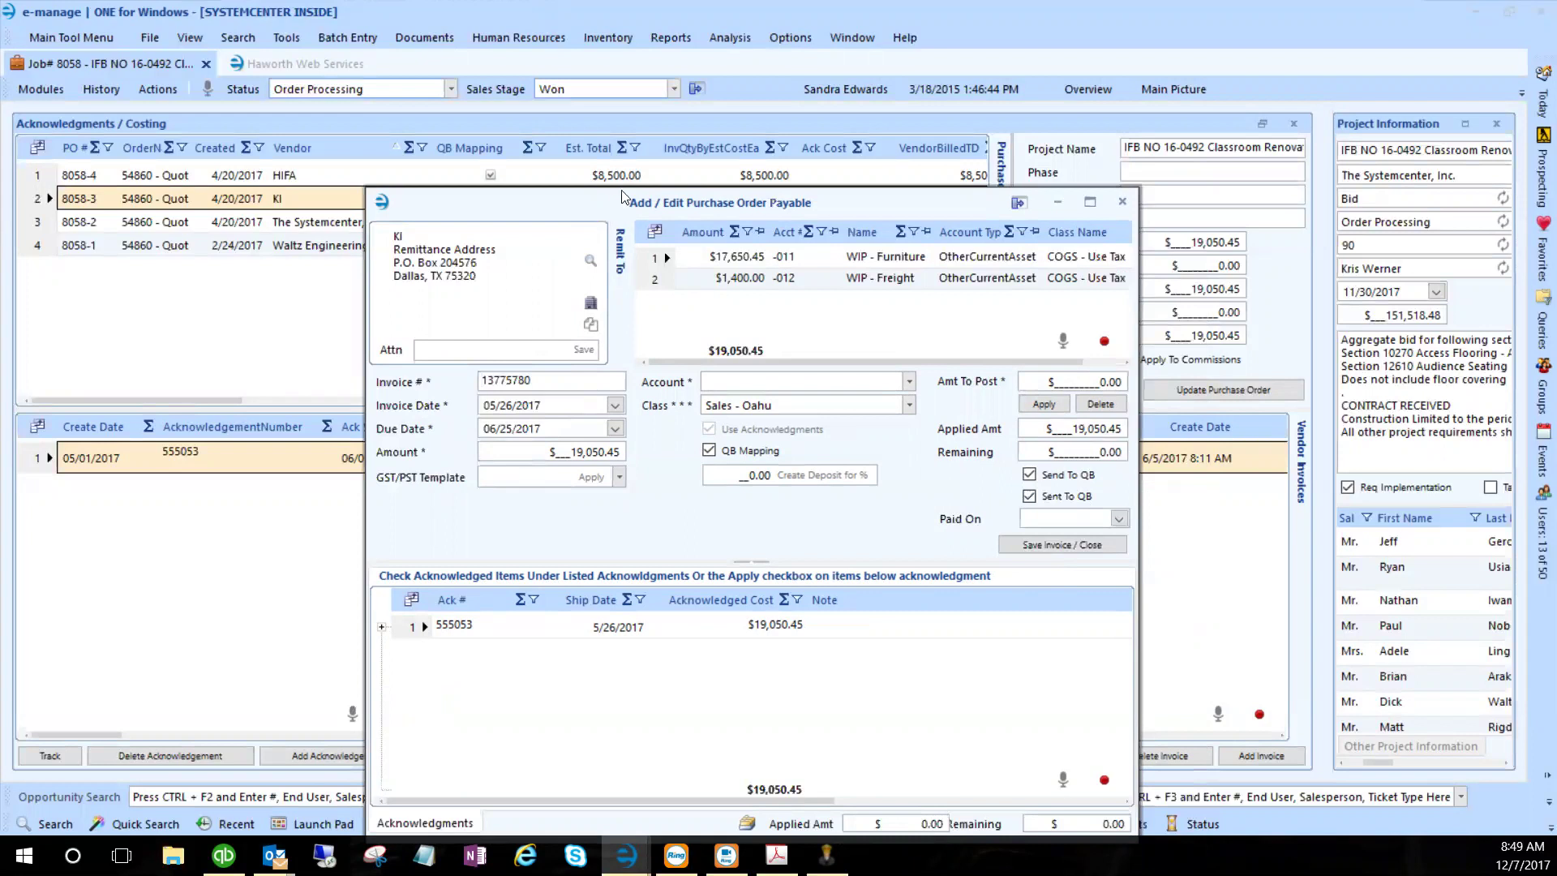
left_click_drag(623, 202, 627, 118)
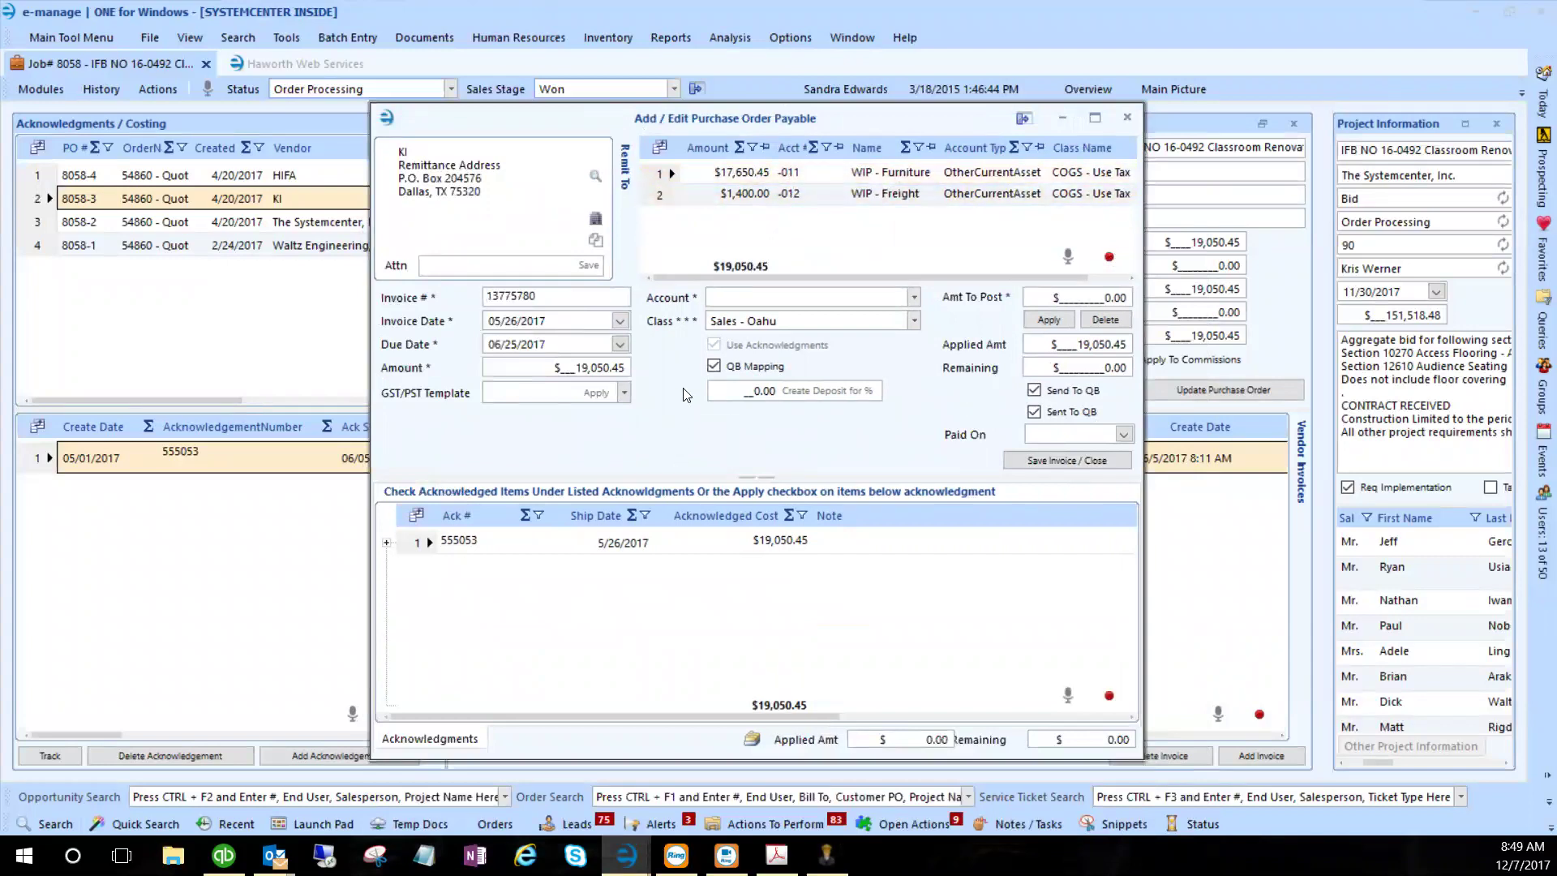
left_click(1124, 119)
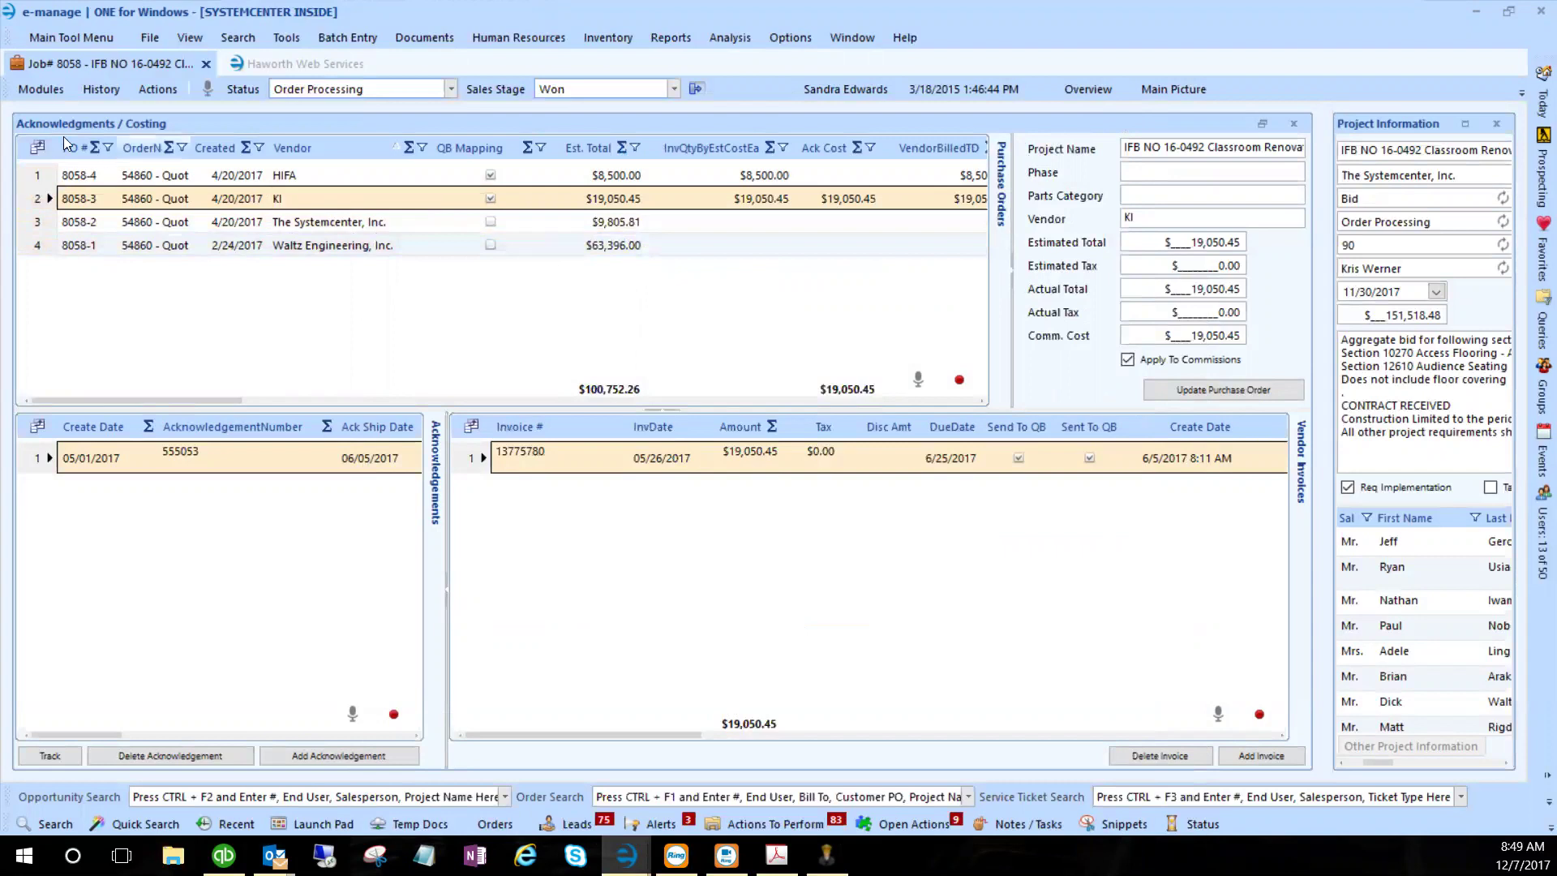
- Open the job's Customer Invoices module and compare the Progress and Final invoices on the order
left_click(36, 91)
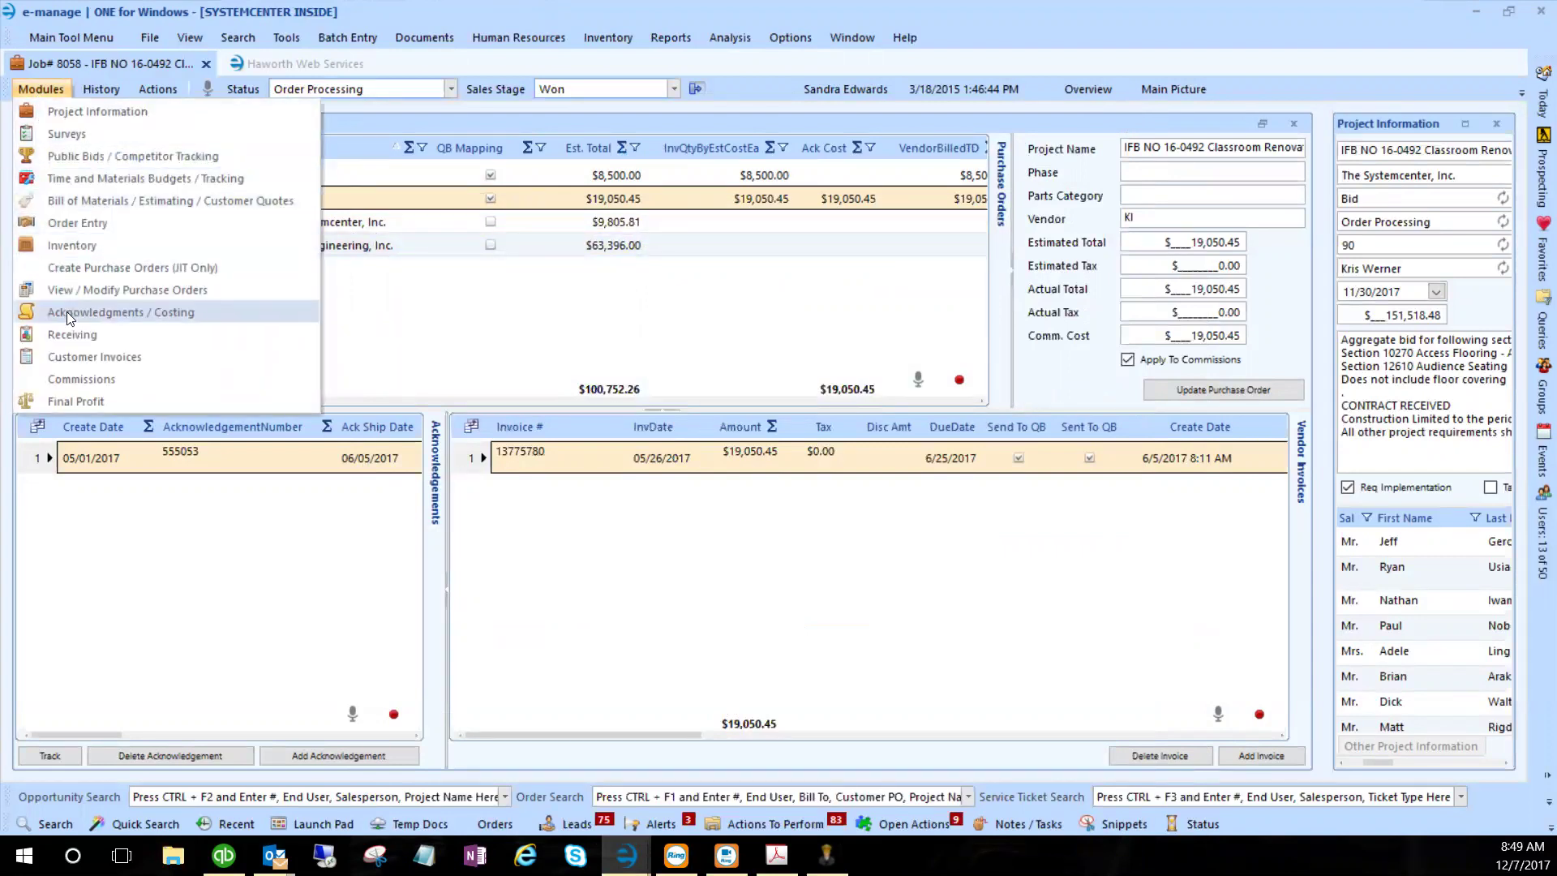
left_click(71, 362)
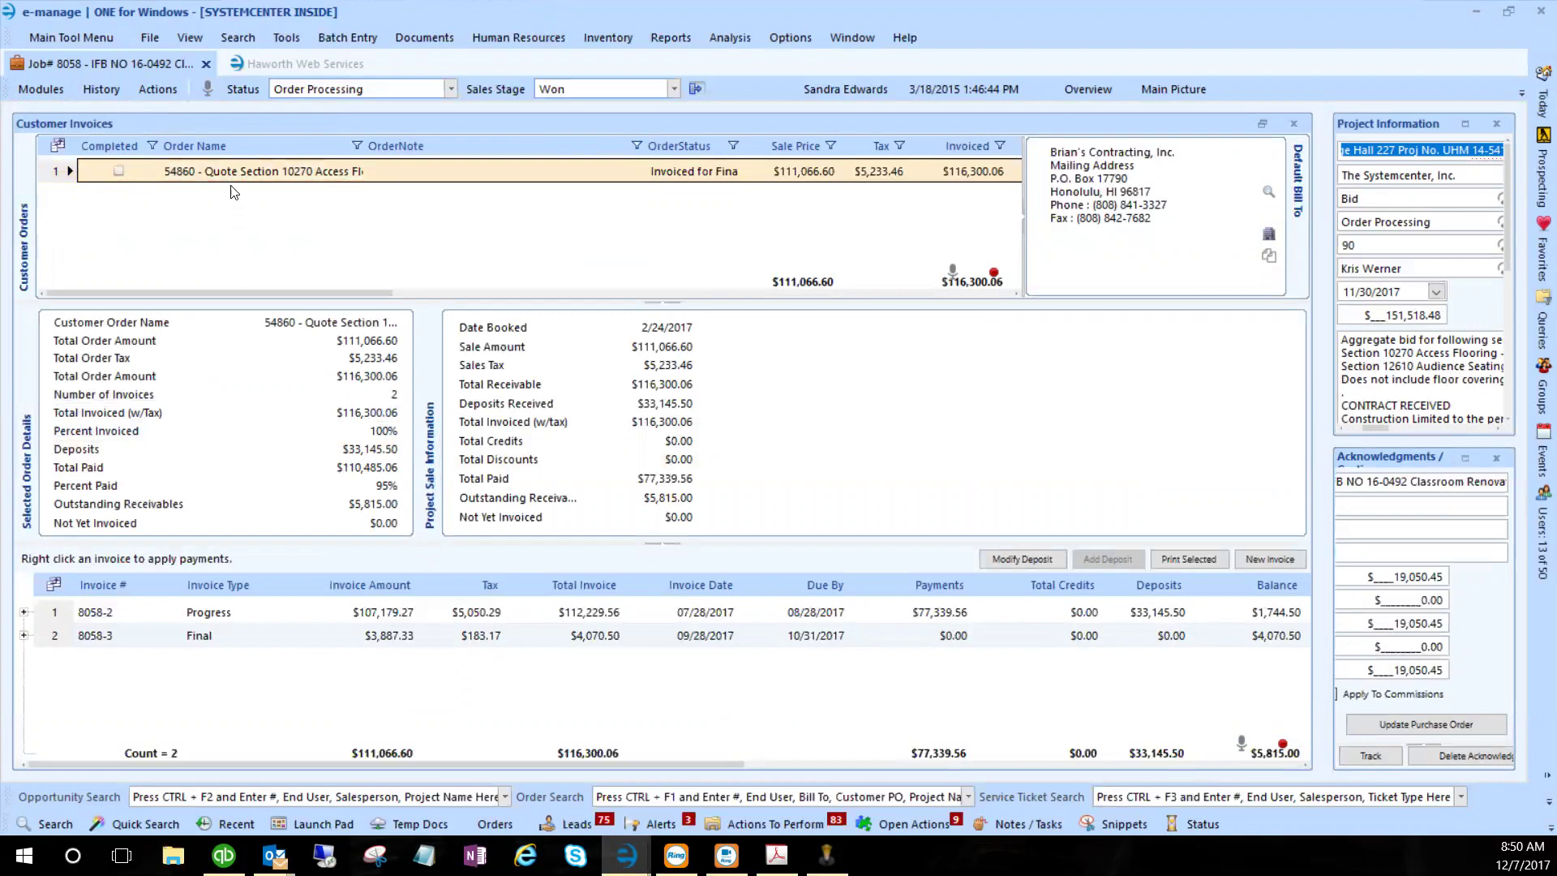
left_click(60, 171)
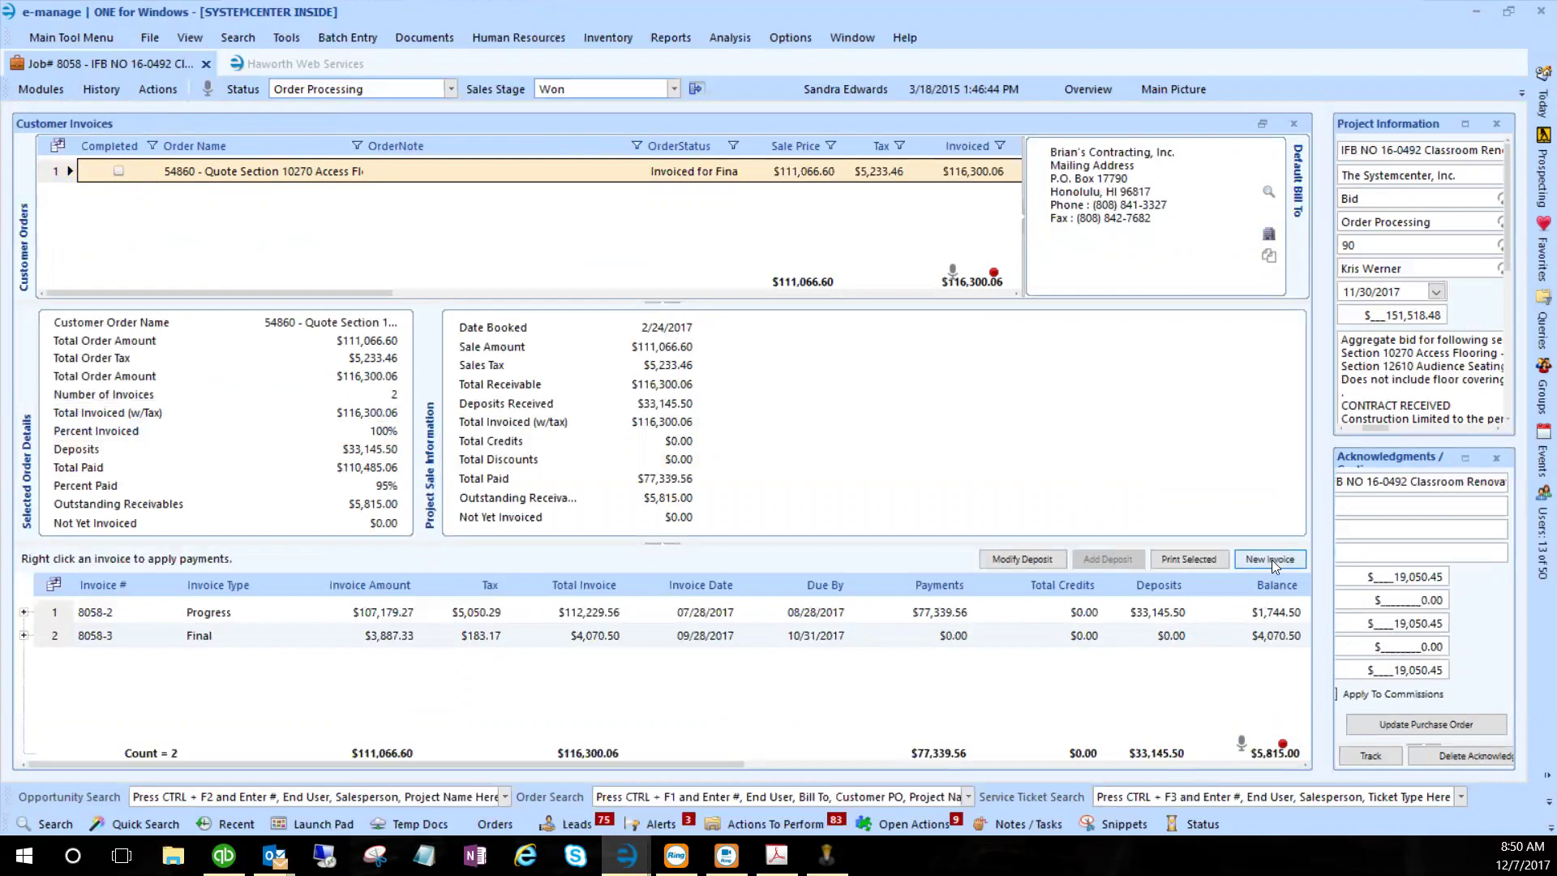
left_click(387, 613)
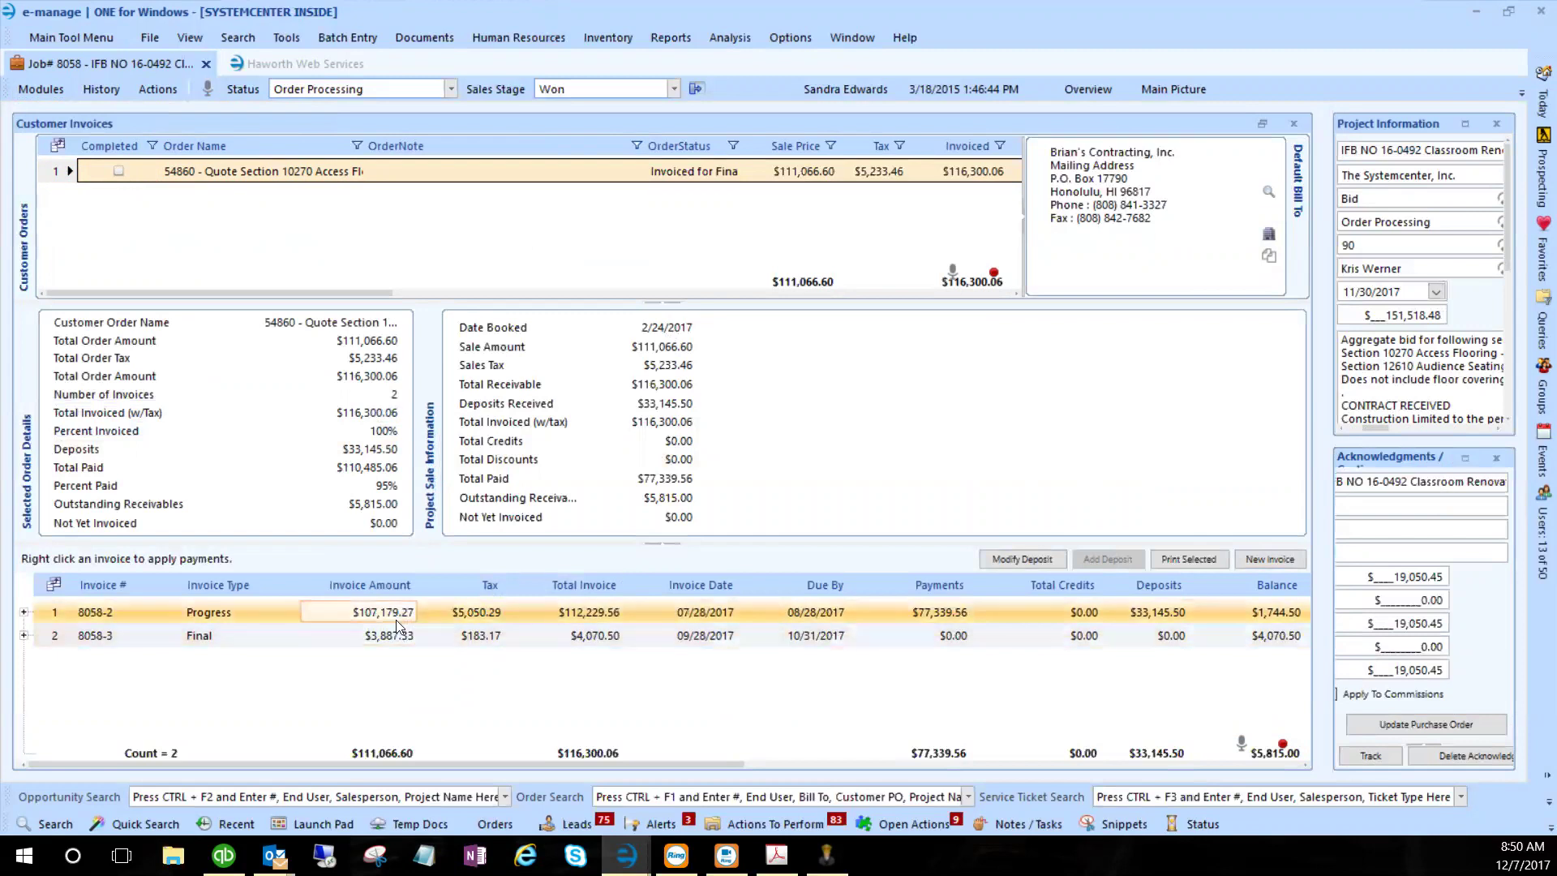
left_click(240, 615)
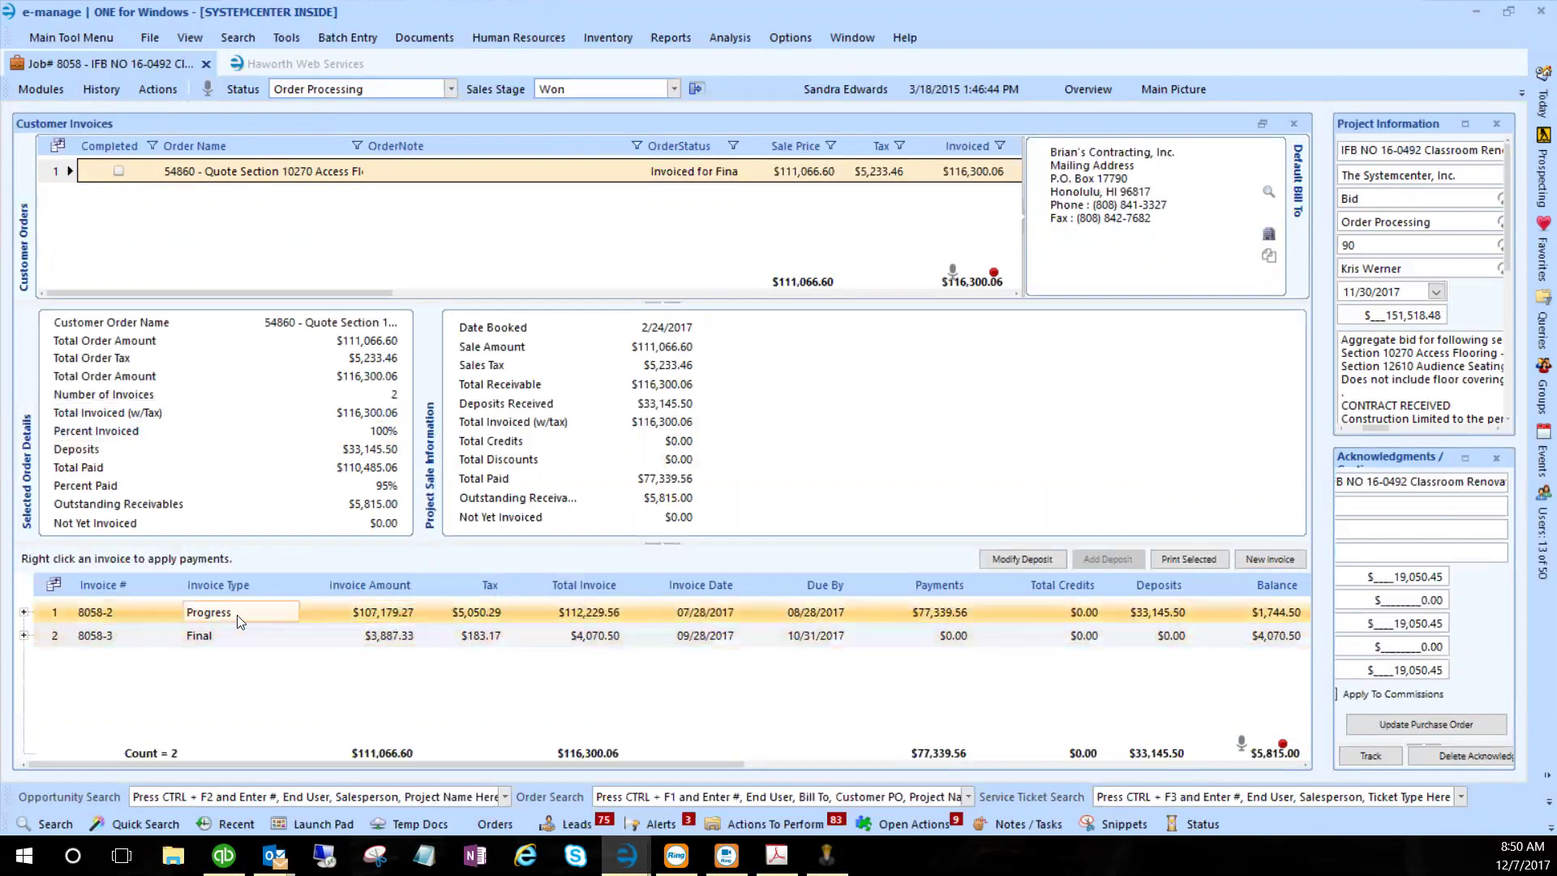
left_click(239, 638)
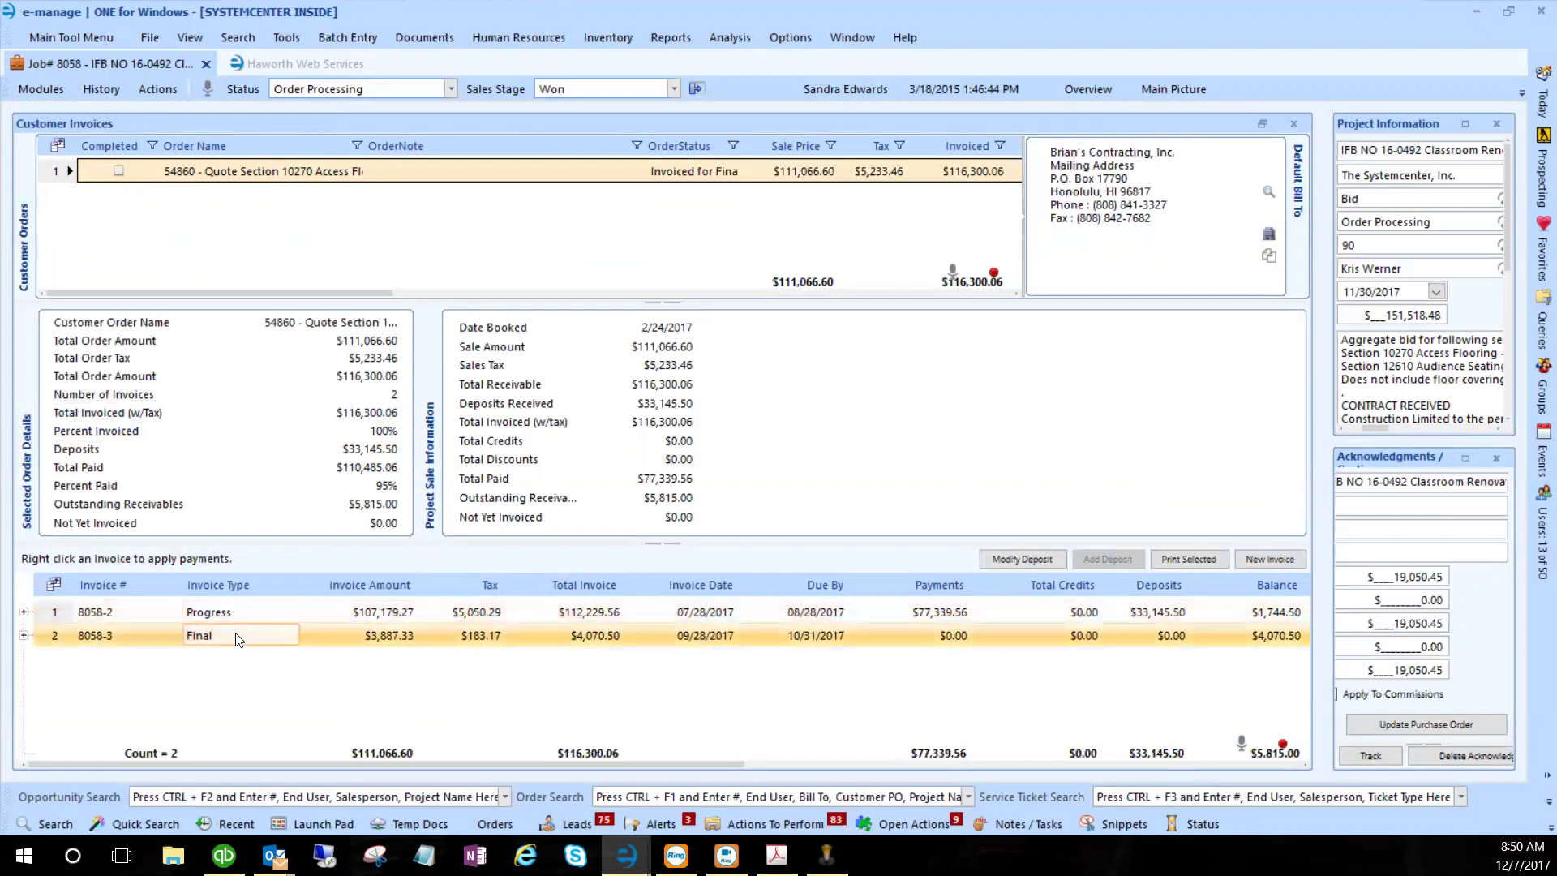
left_click(135, 609)
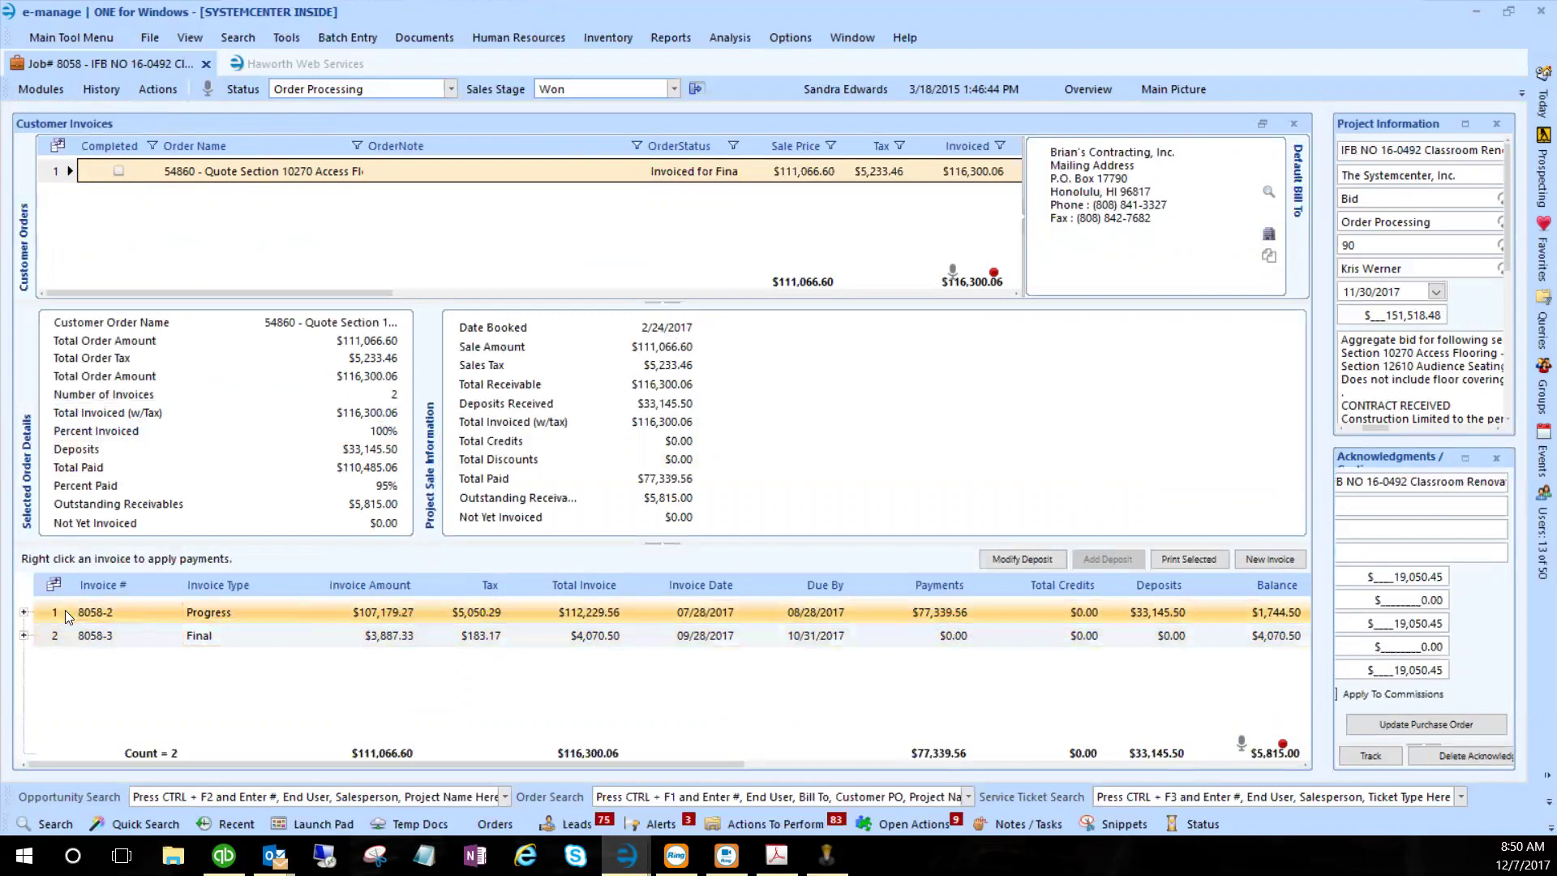
- Open the job's Final customer invoice, enlarge its window to review all WIP, Sales and COGS postings, and close it
left_click(58, 629)
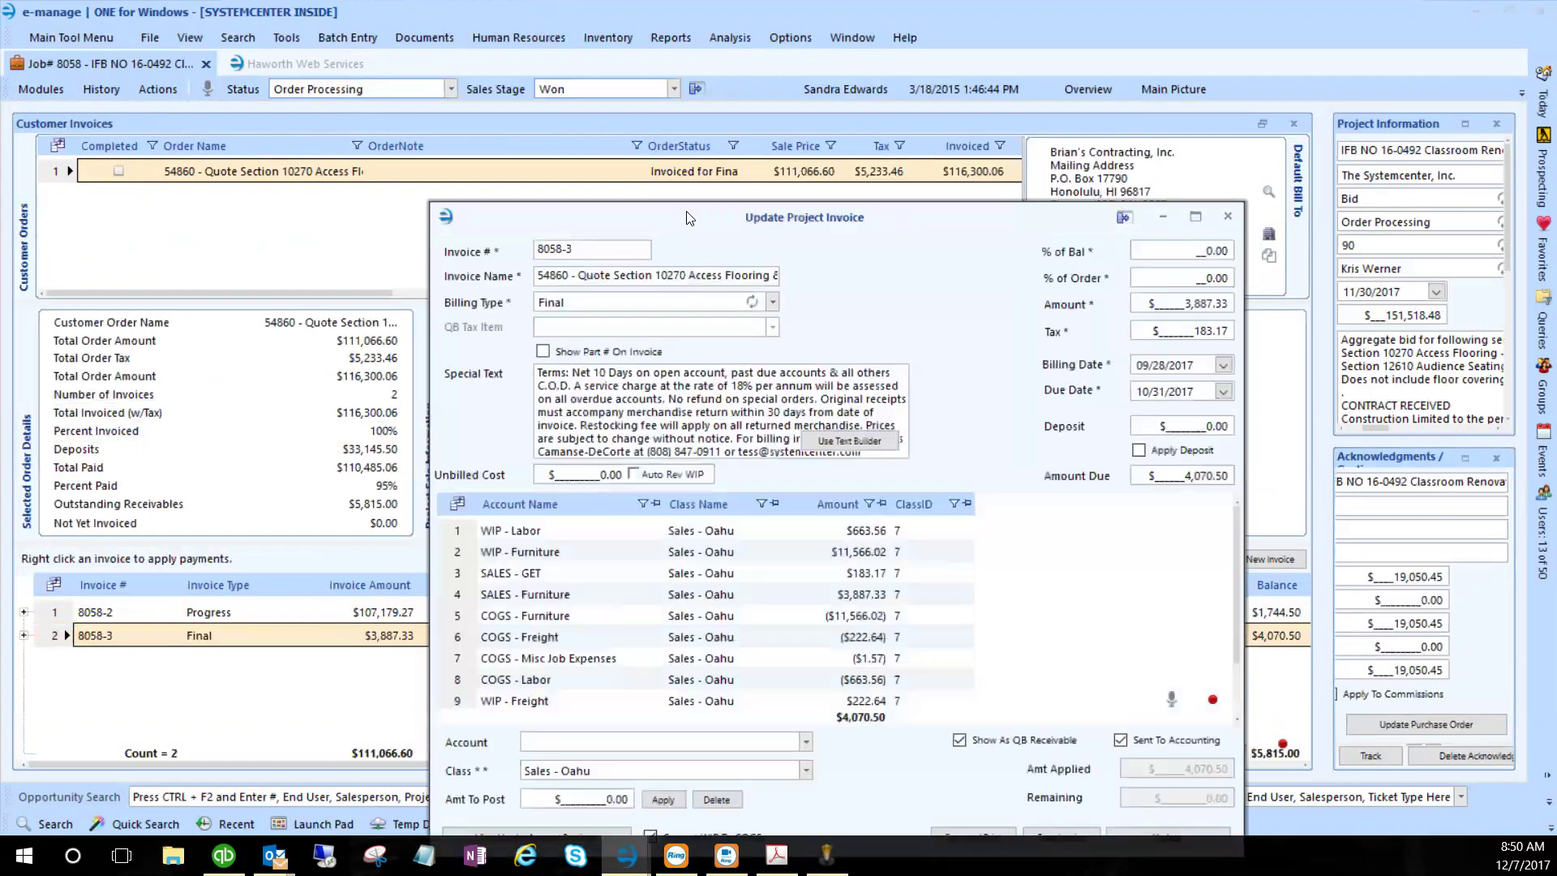
left_click_drag(687, 217, 578, 66)
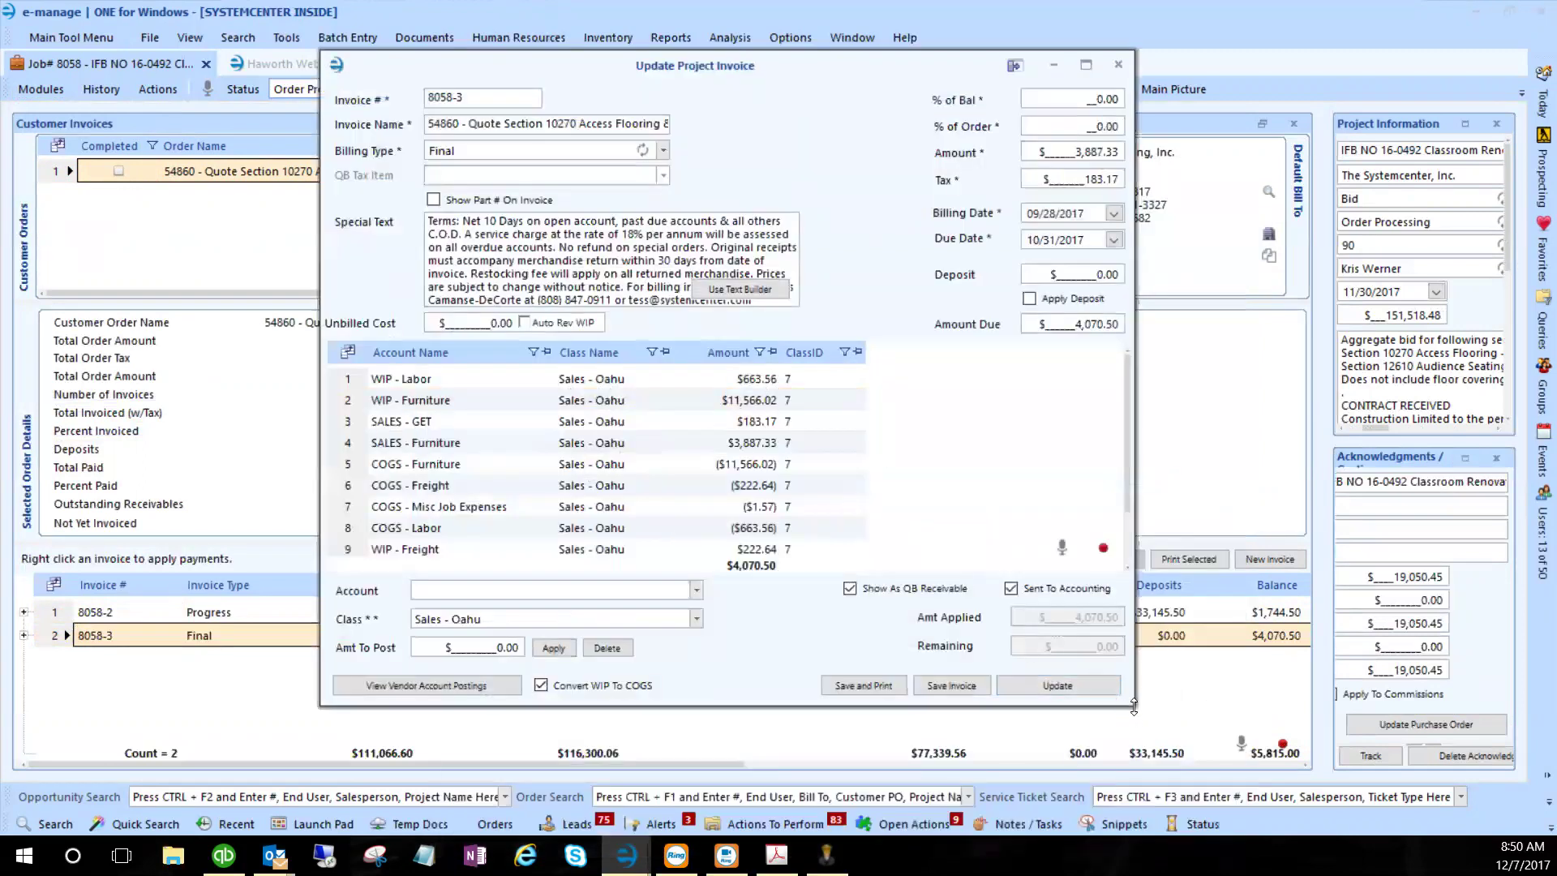
left_click_drag(1134, 706, 1133, 760)
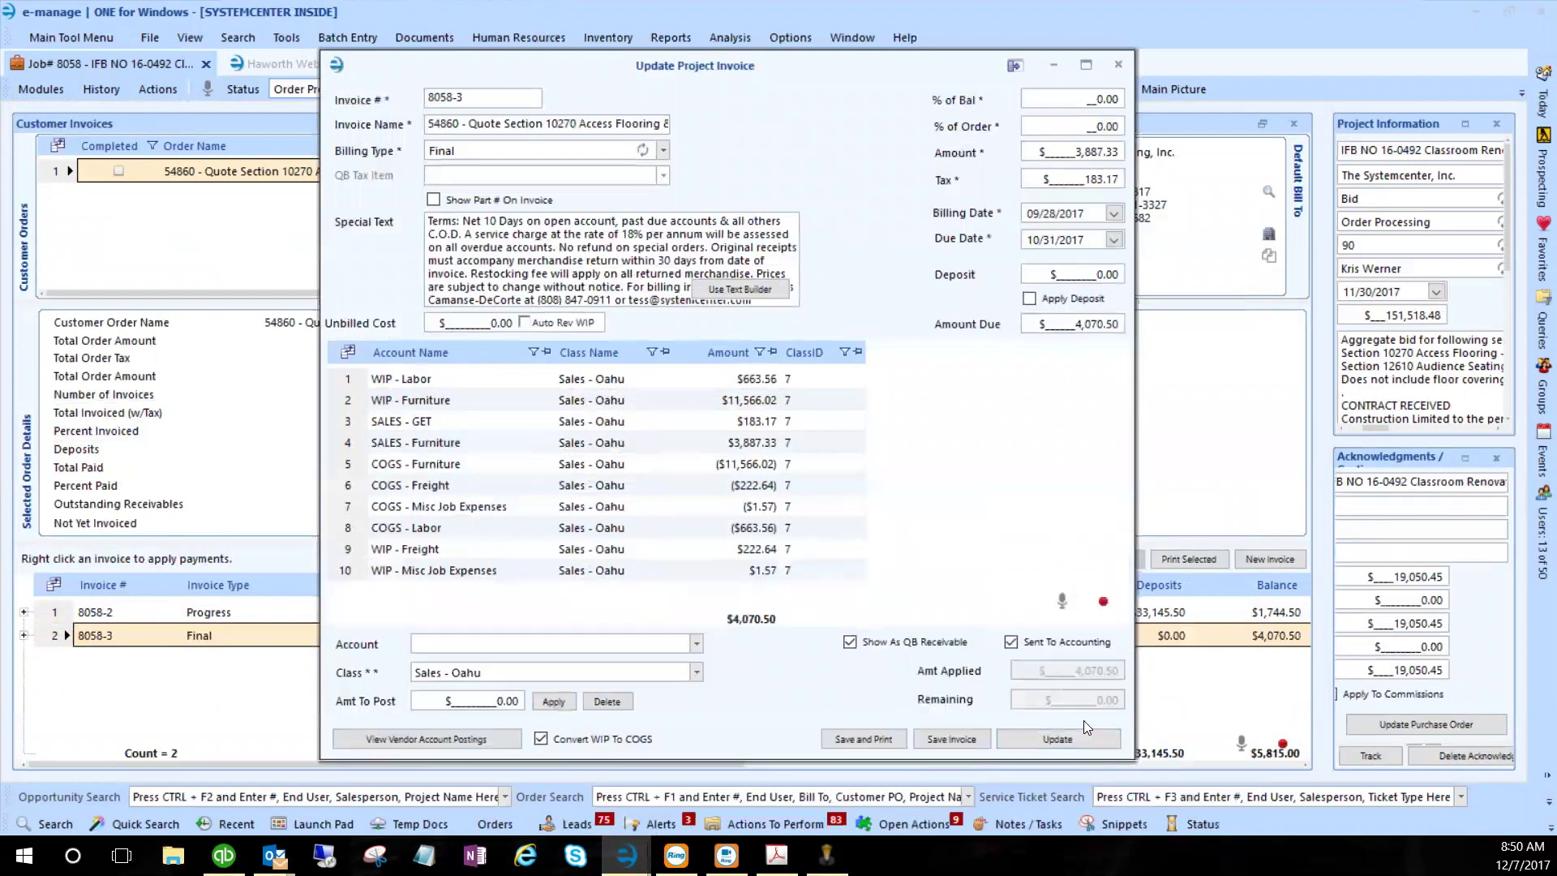
left_click(511, 578)
left_click_drag(512, 584, 612, 432)
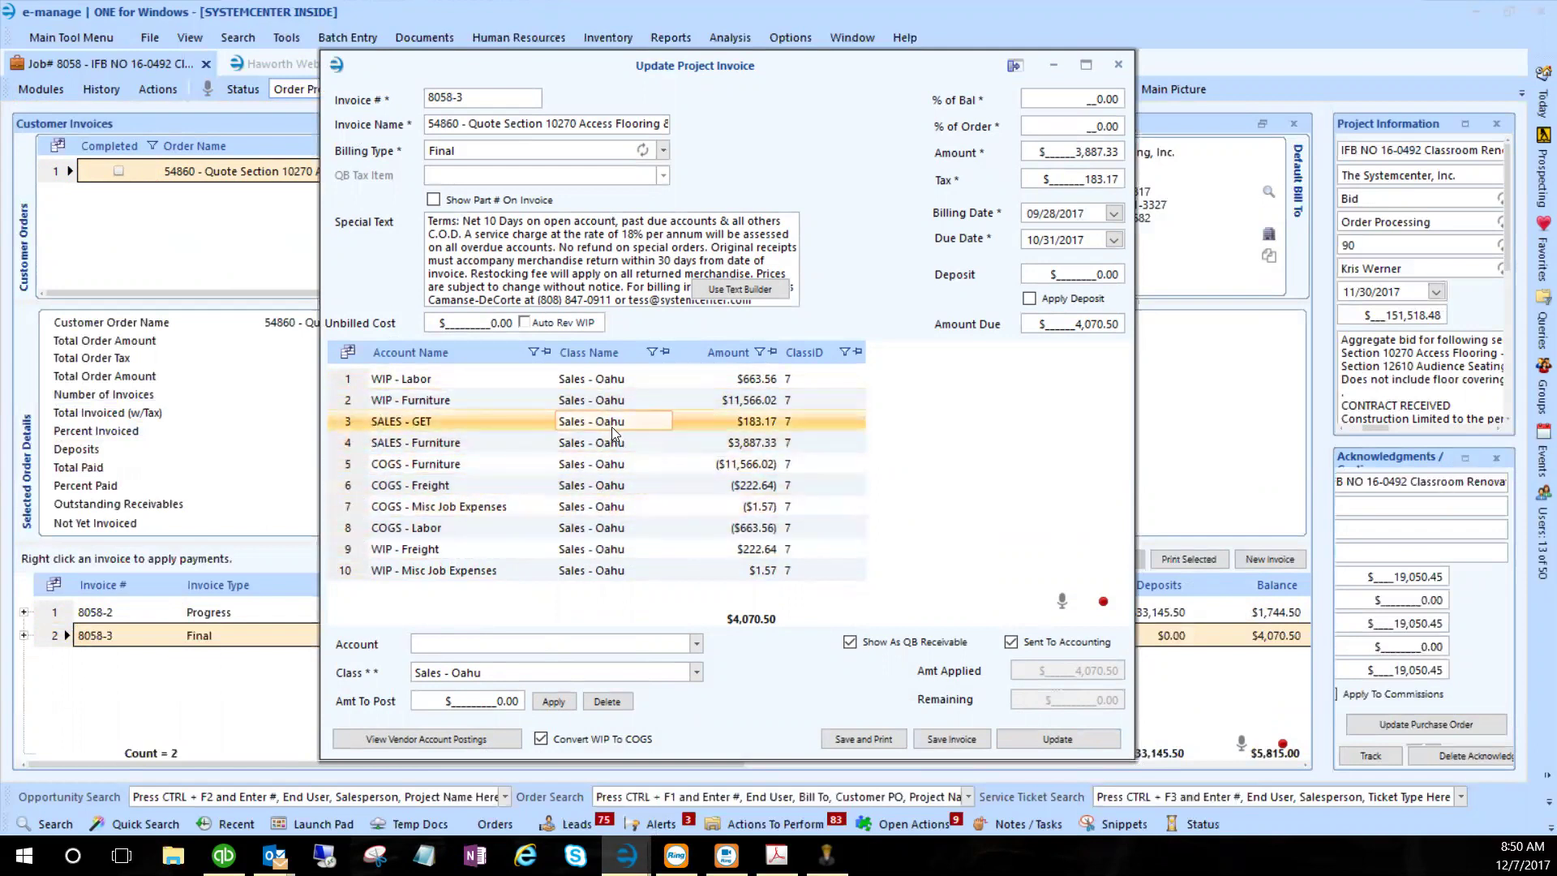
left_click(1053, 68)
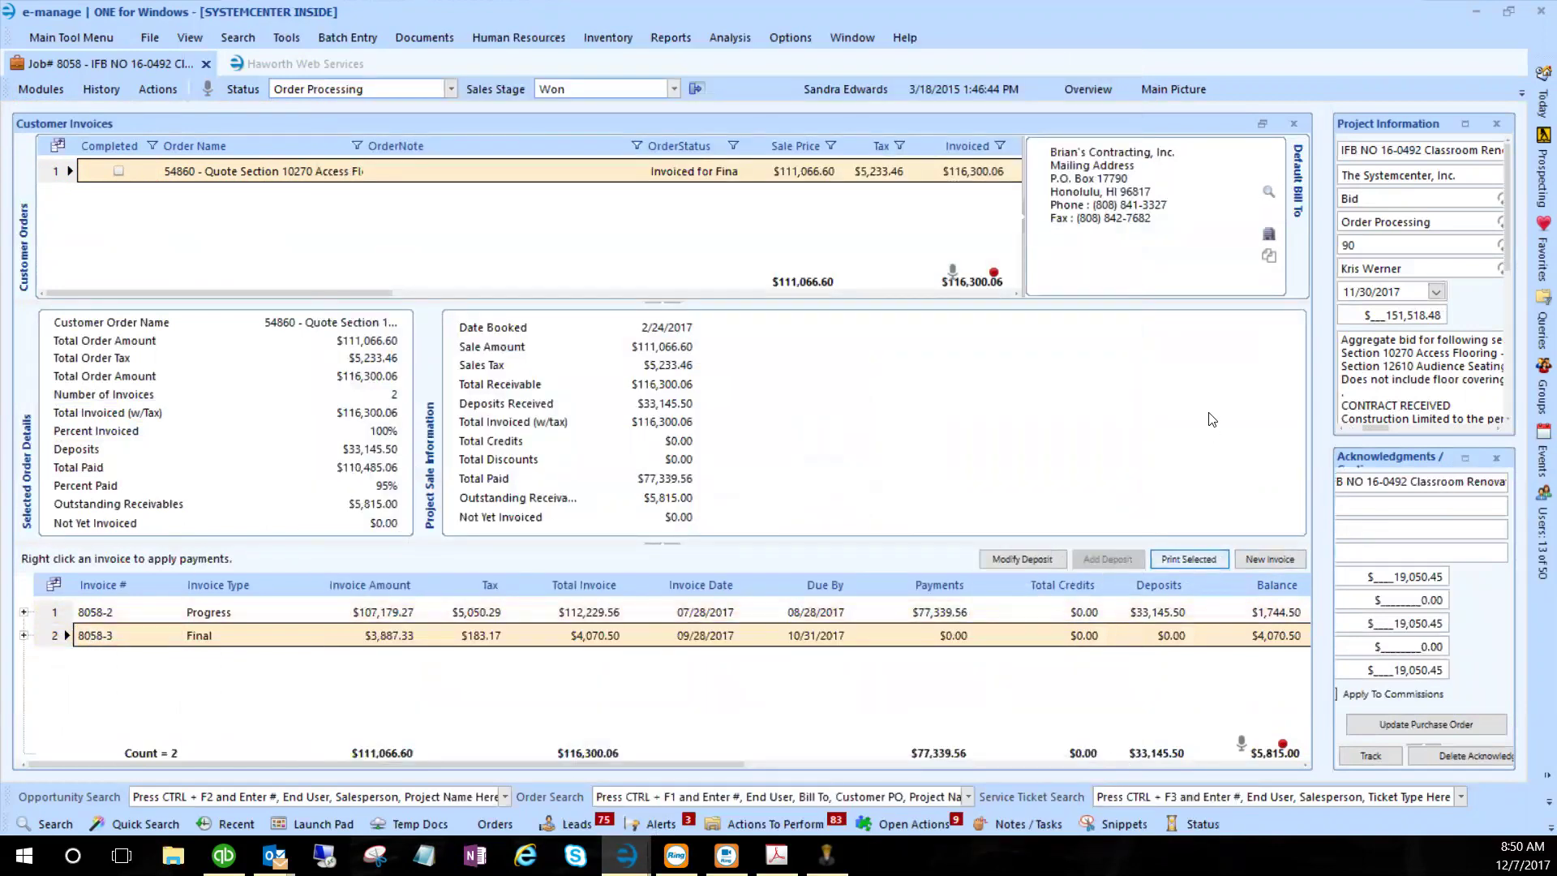
- Generate the printable version of the Final customer invoice and review its totals, previous payments and amount due
left_click(1206, 561)
left_click(866, 546)
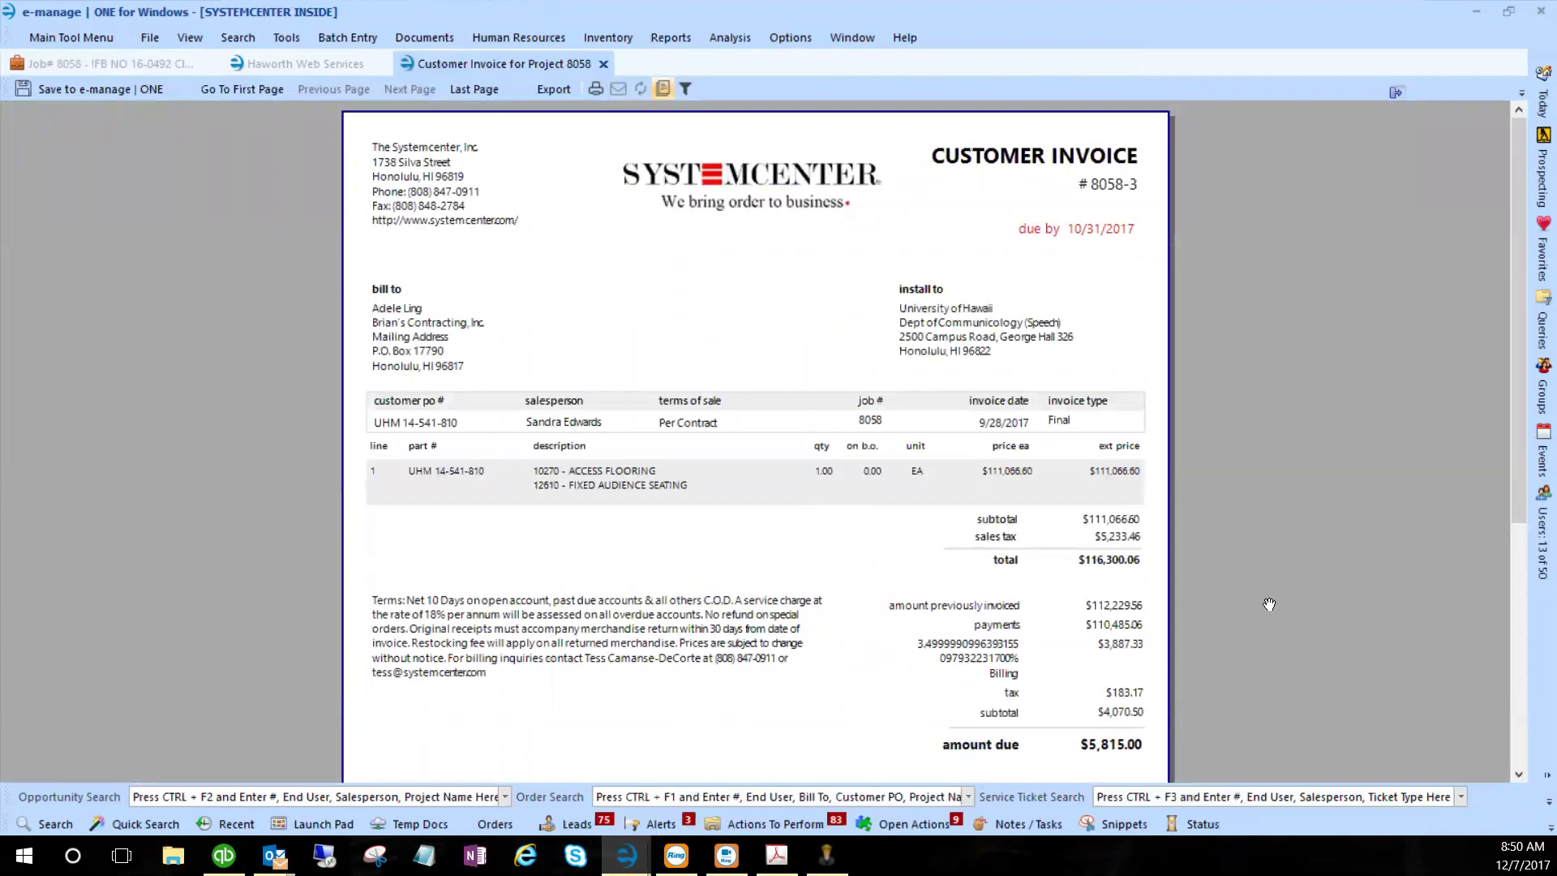
scroll(1053, 587, "down", 3)
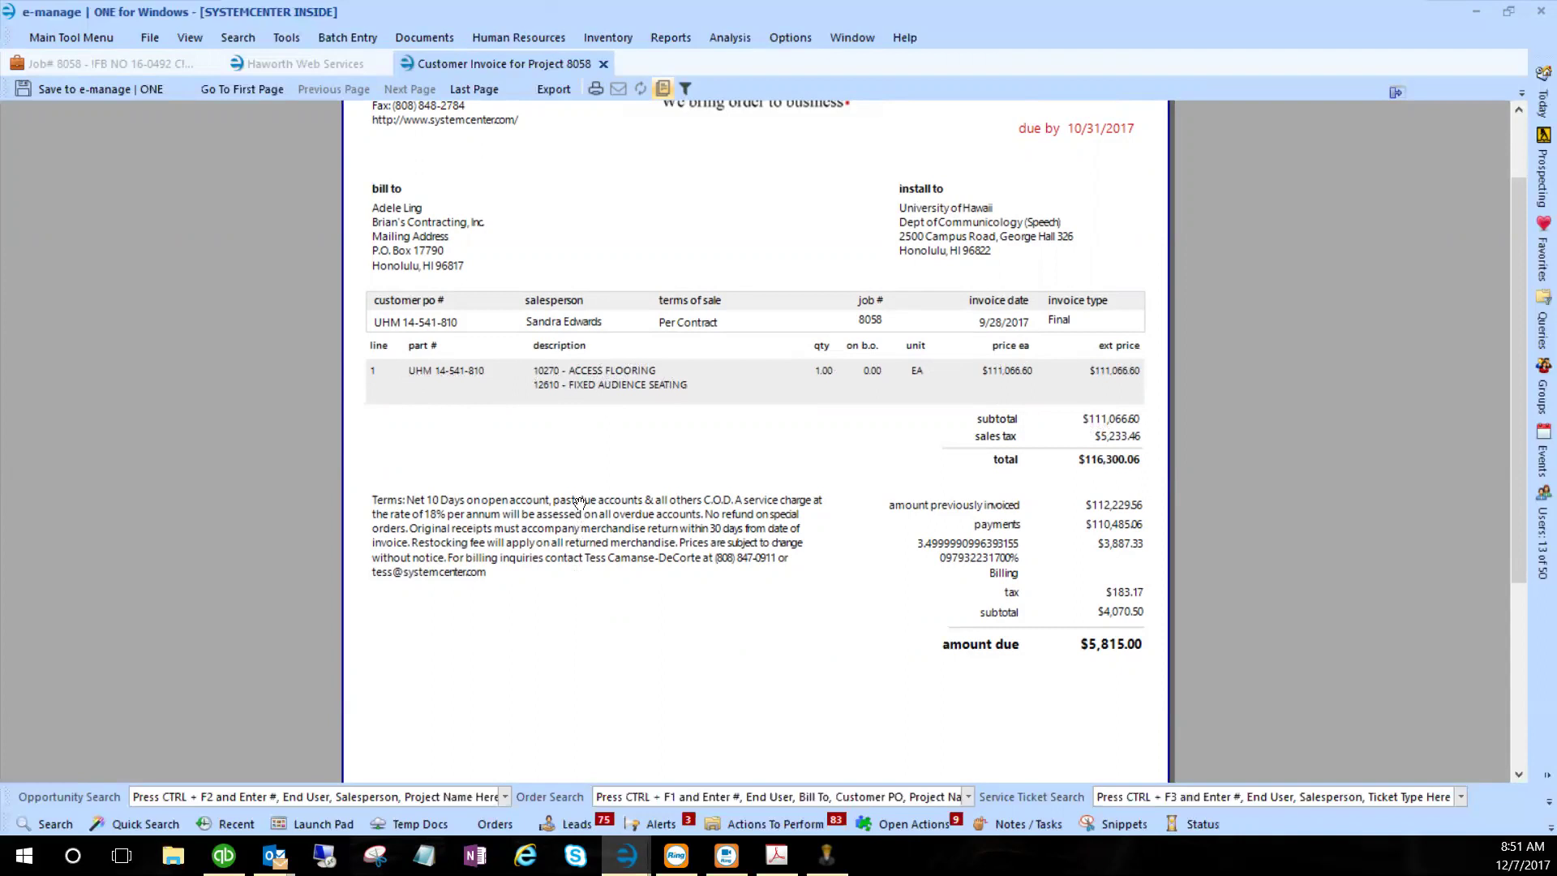
- Expand the order's line item in the job's Order Entry module and try to process its BOM
left_click(115, 71)
left_click(39, 89)
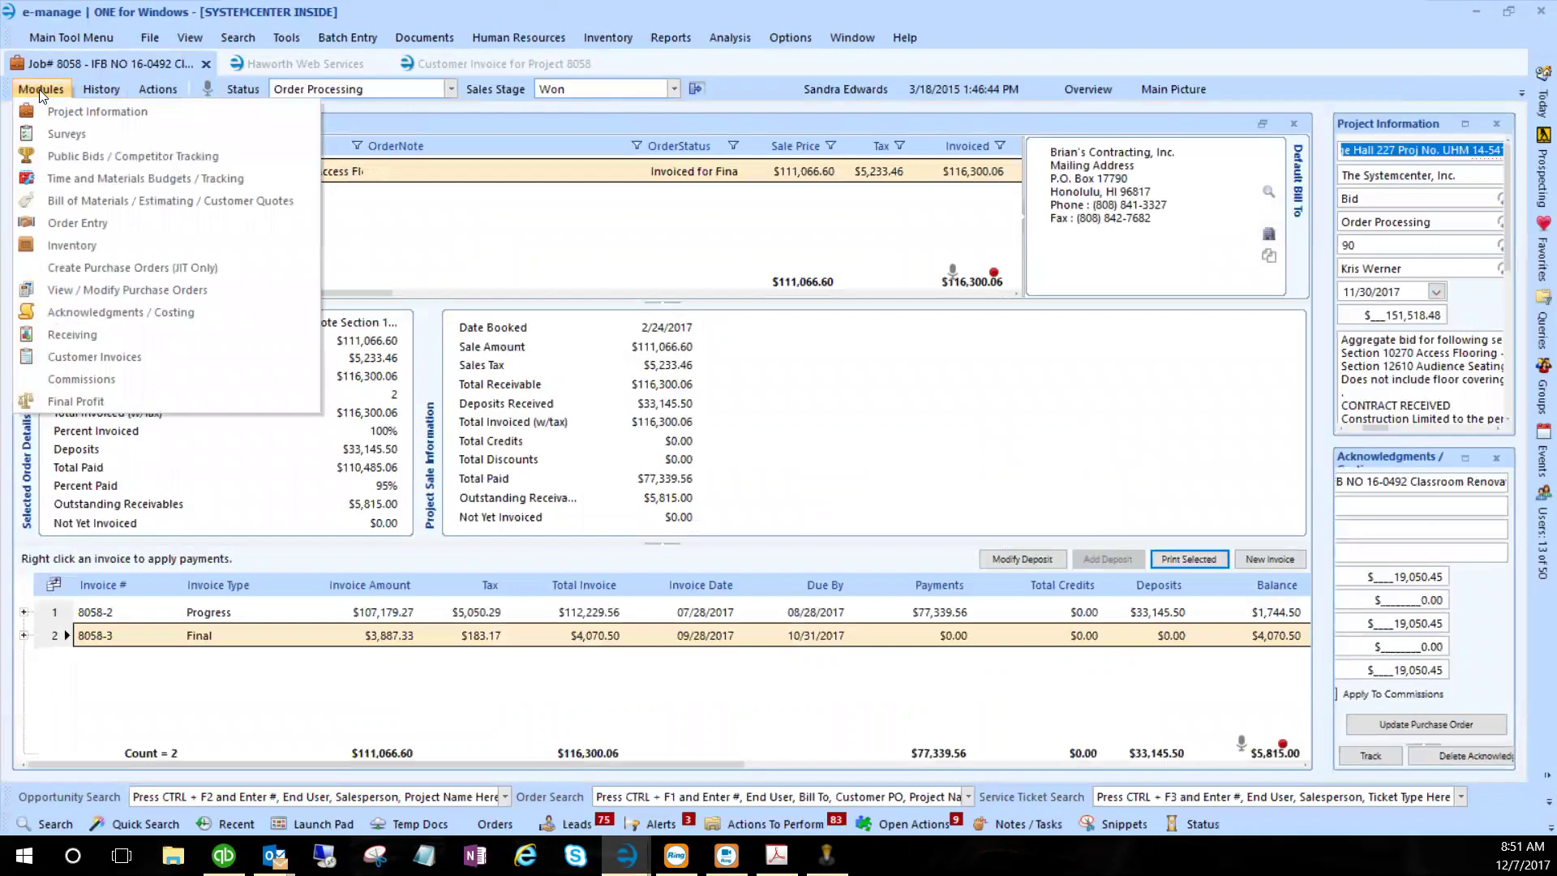
left_click(48, 225)
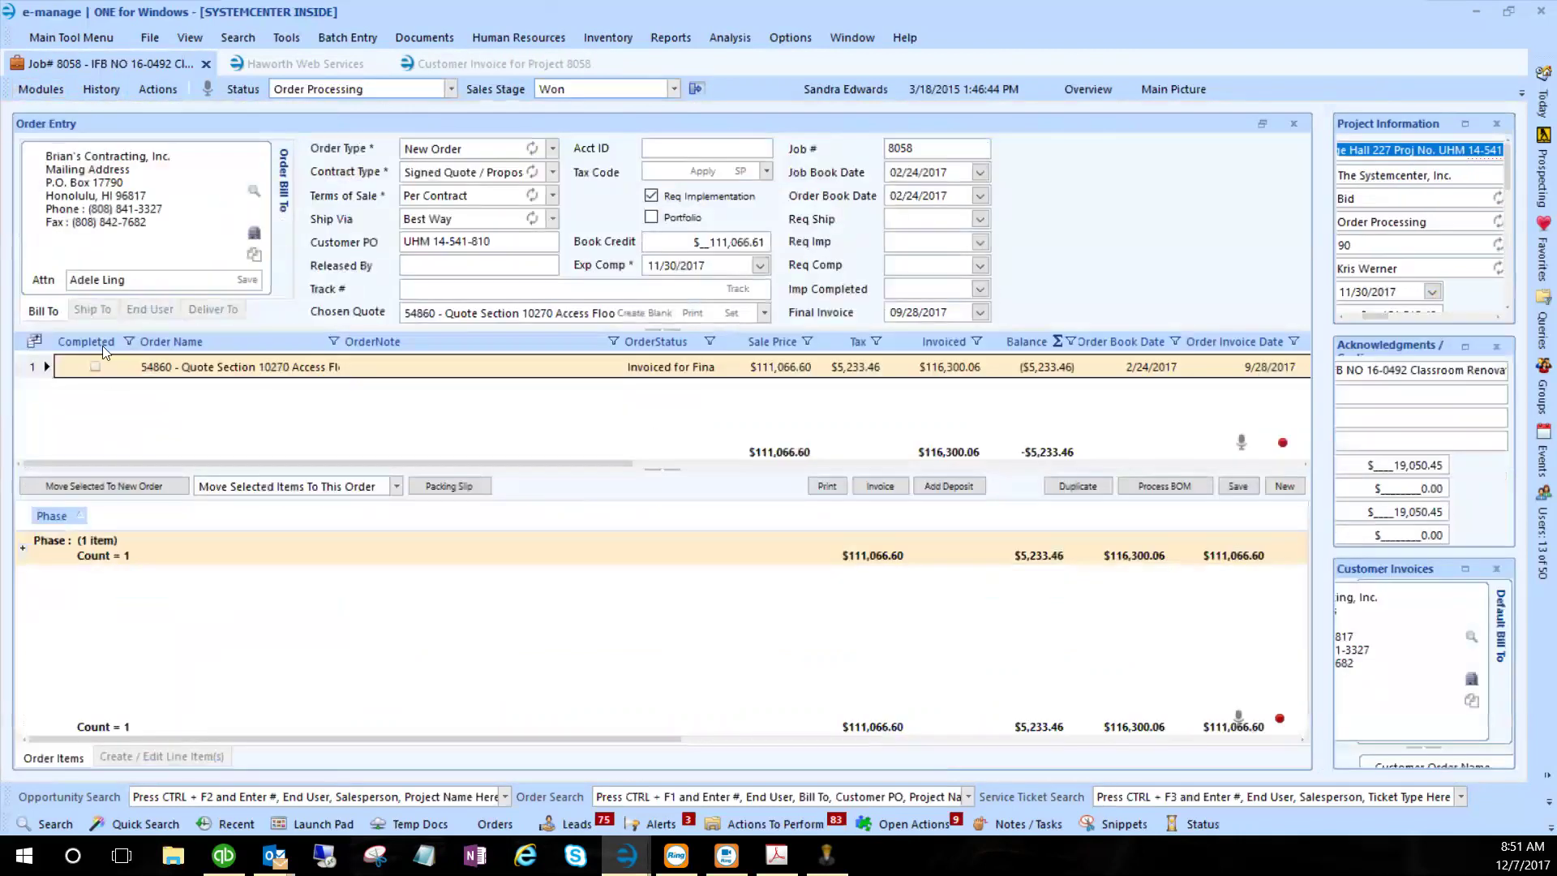
left_click(23, 549)
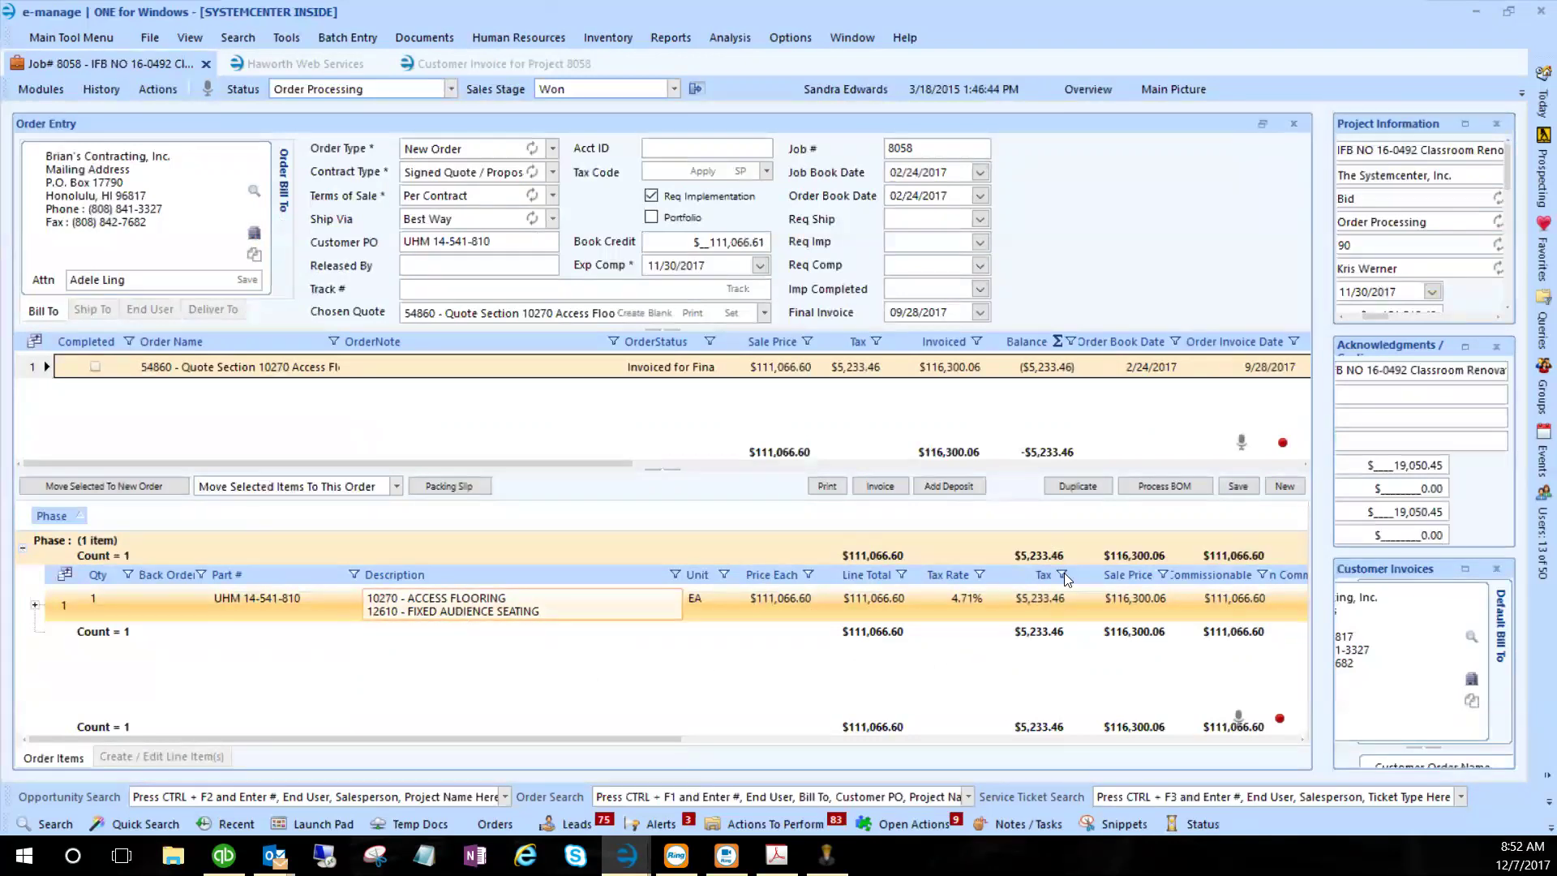
left_click(1161, 495)
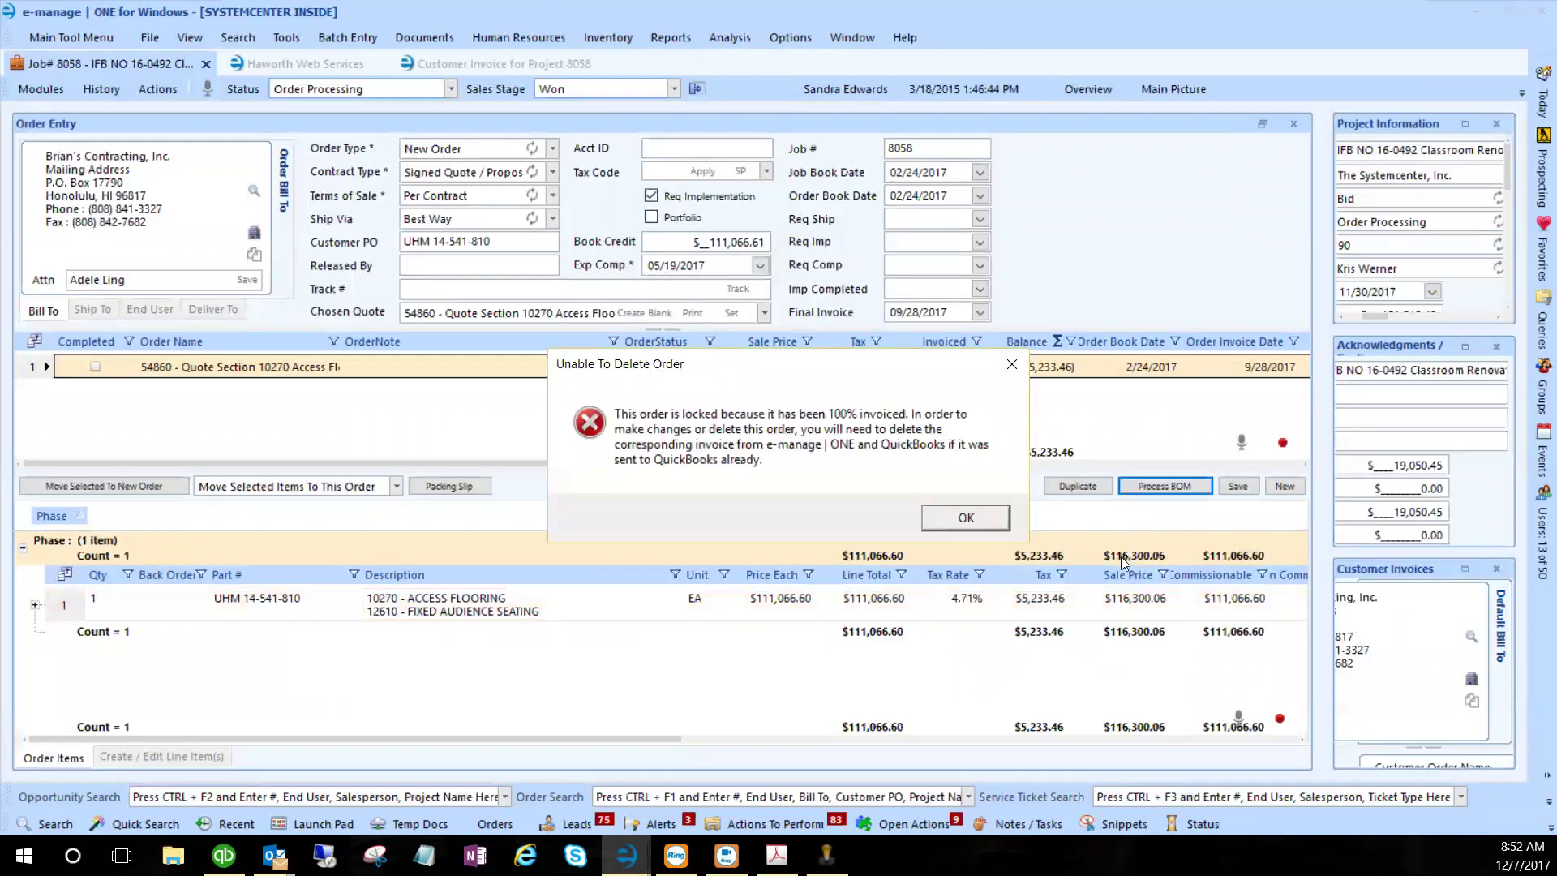
left_click(983, 521)
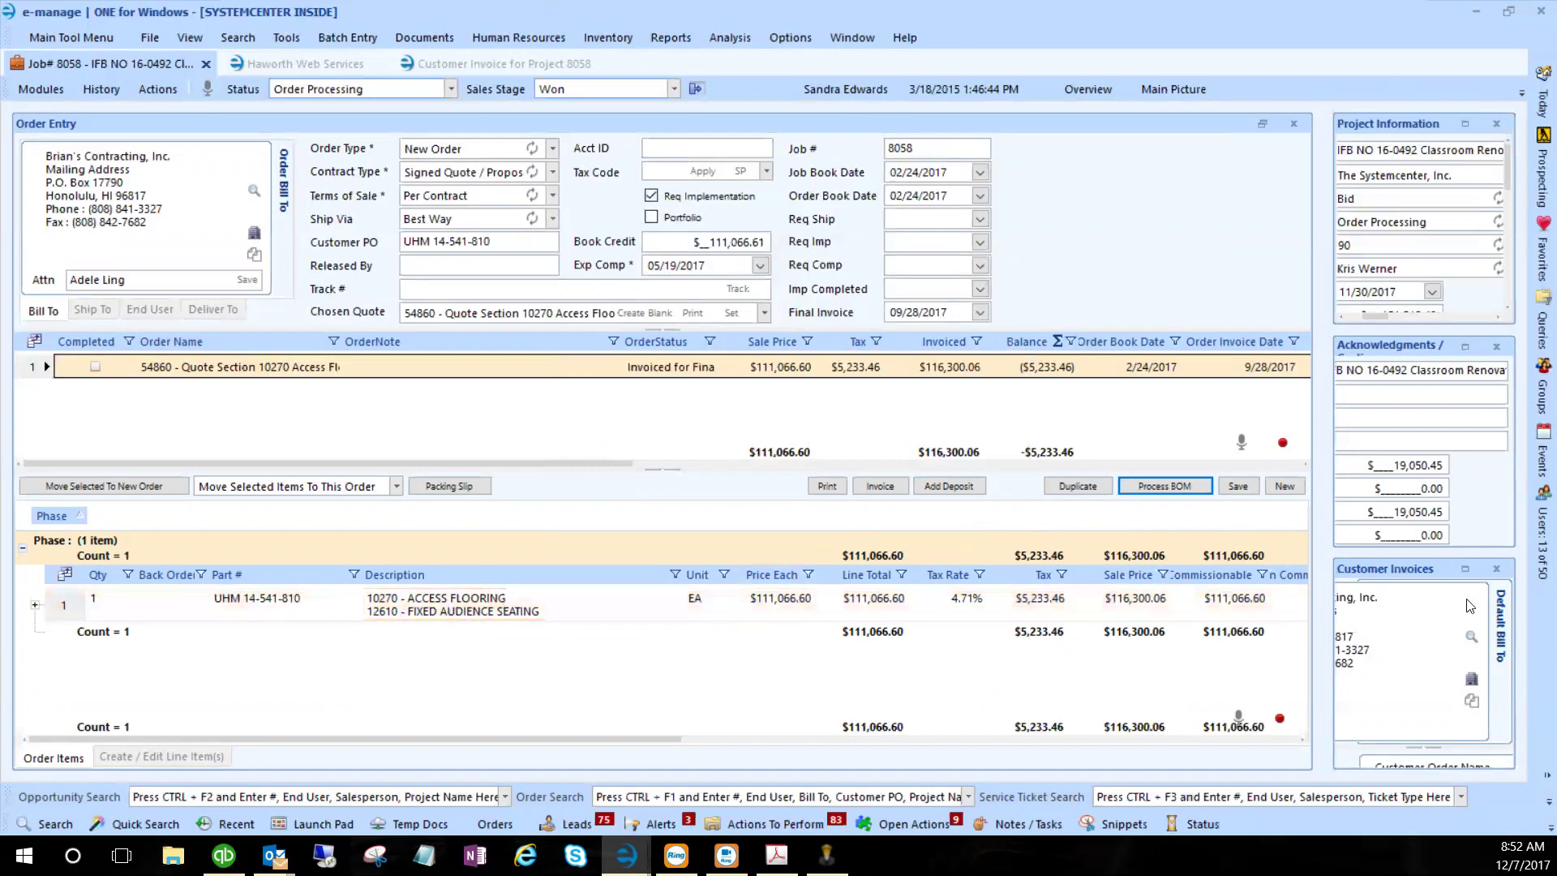
- Reopen the Final customer invoice, select its WIP - Labor, Furniture, Freight and Misc Job Expenses postings for review, and close it
left_click(1459, 569)
left_click(640, 637)
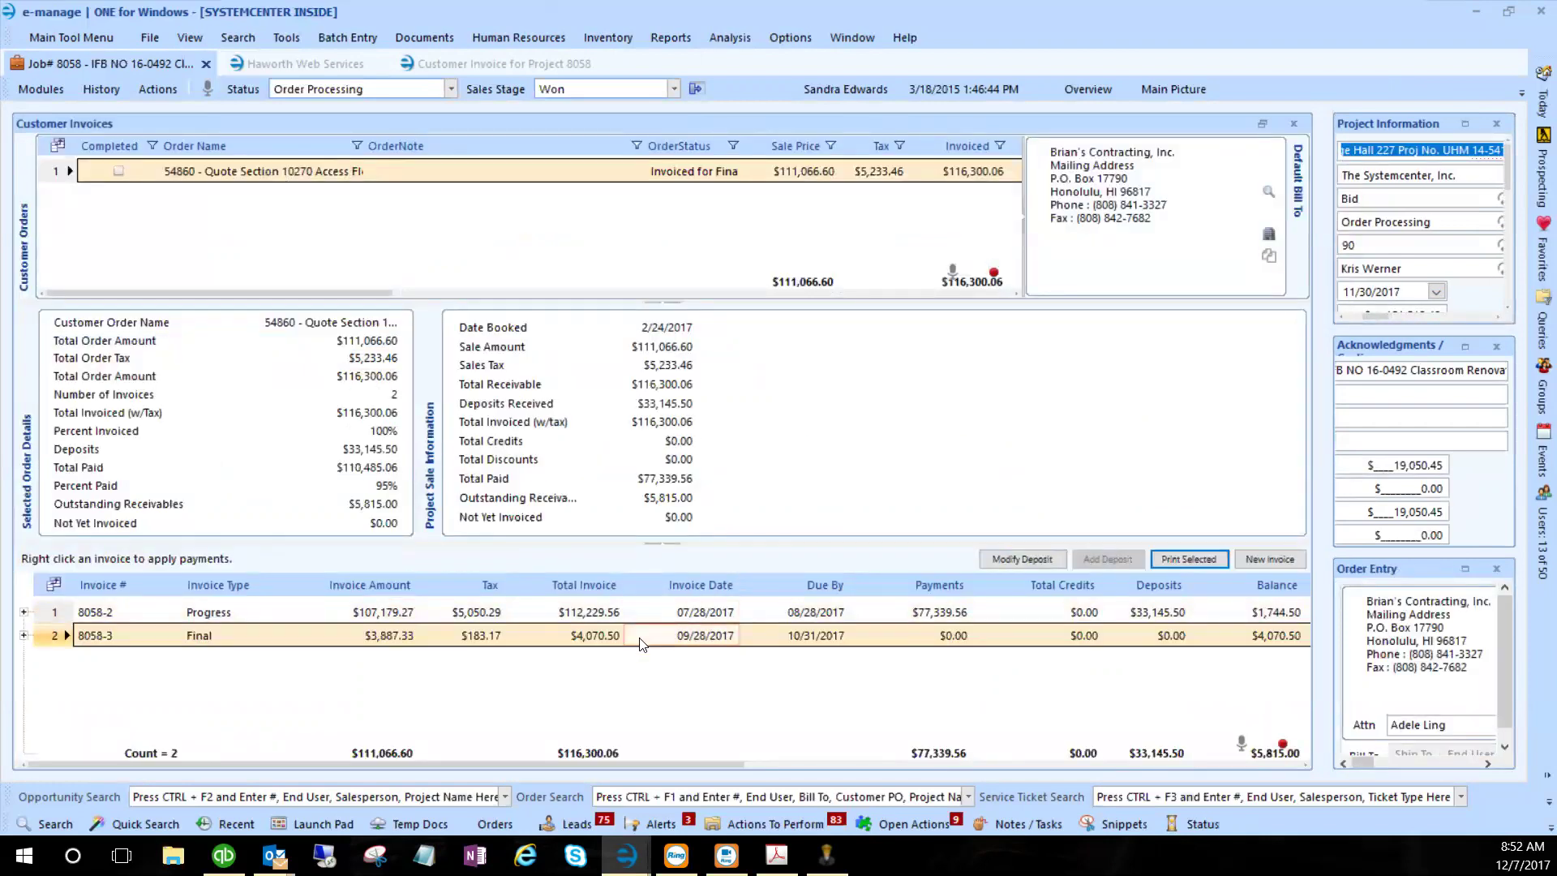
left_click(55, 632)
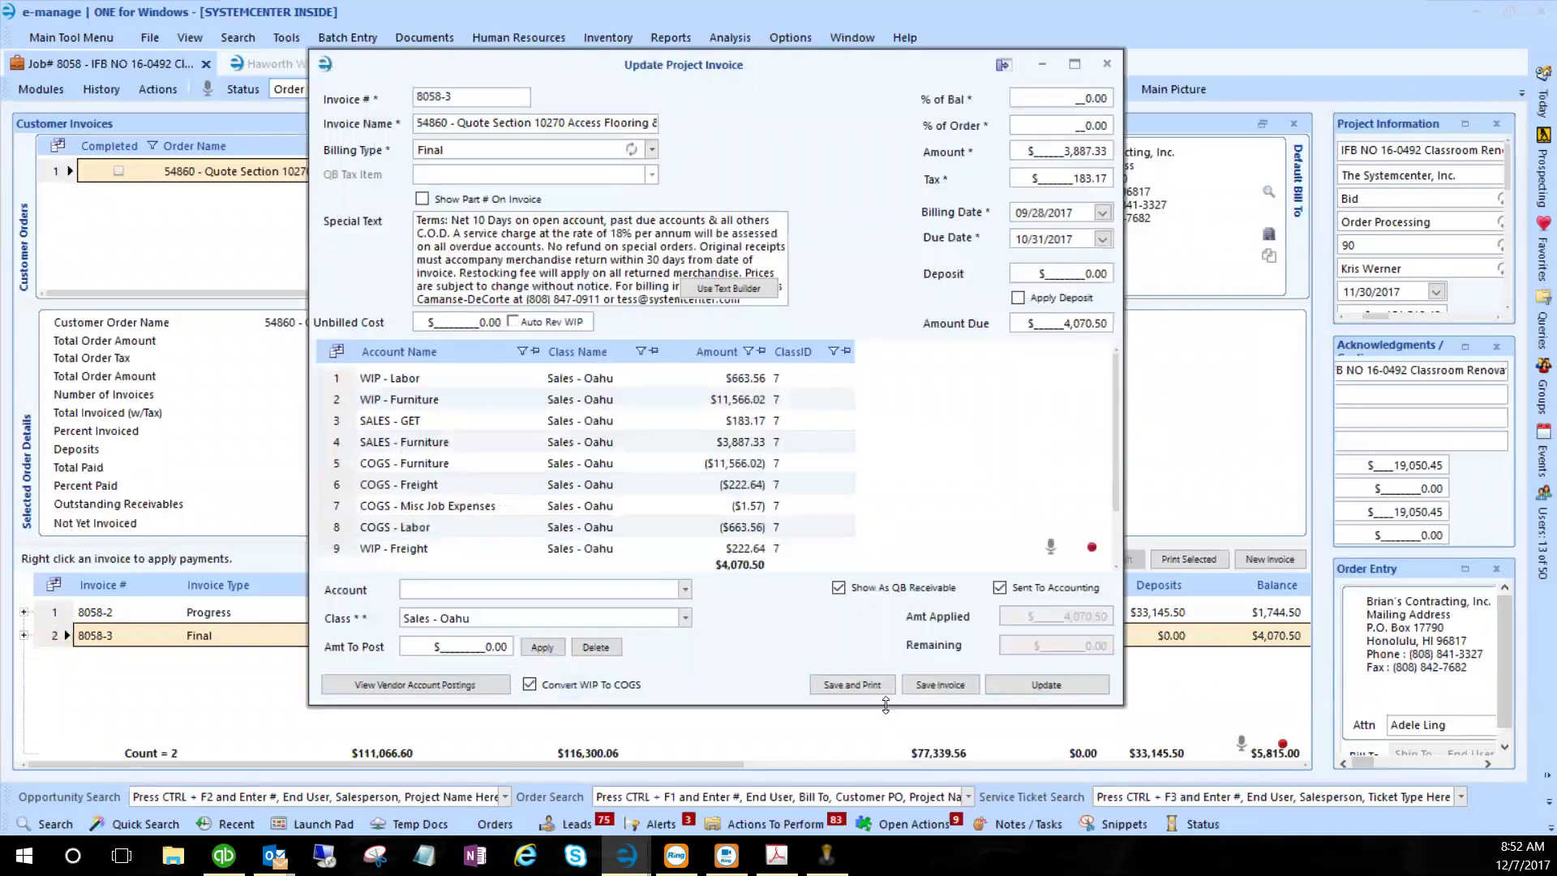
left_click_drag(886, 705, 886, 757)
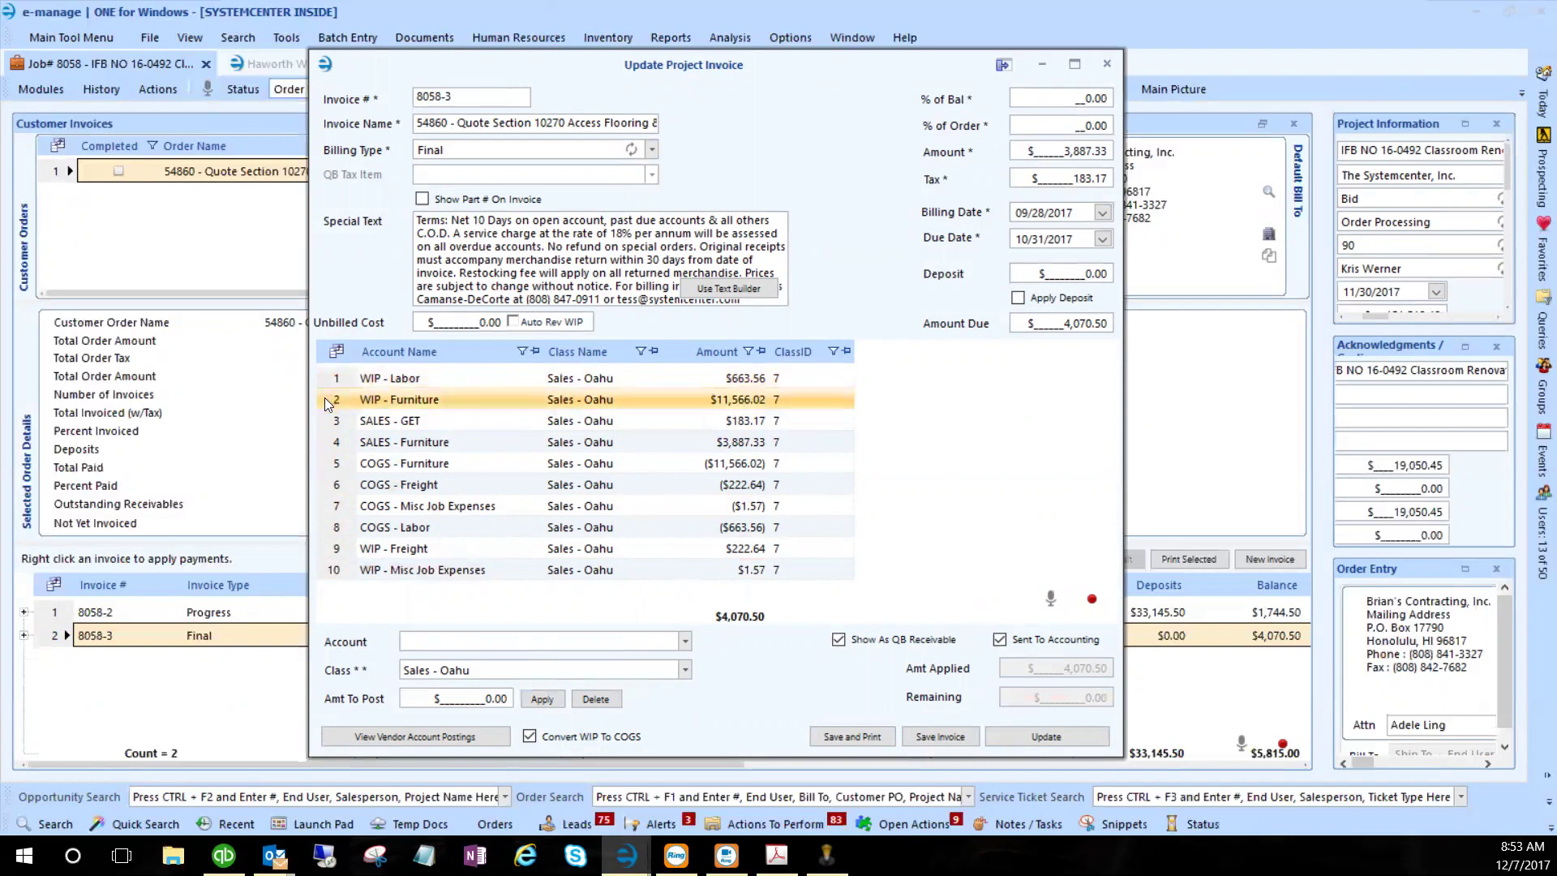
left_click_drag(334, 544, 332, 571)
left_click(344, 378, "ctrl")
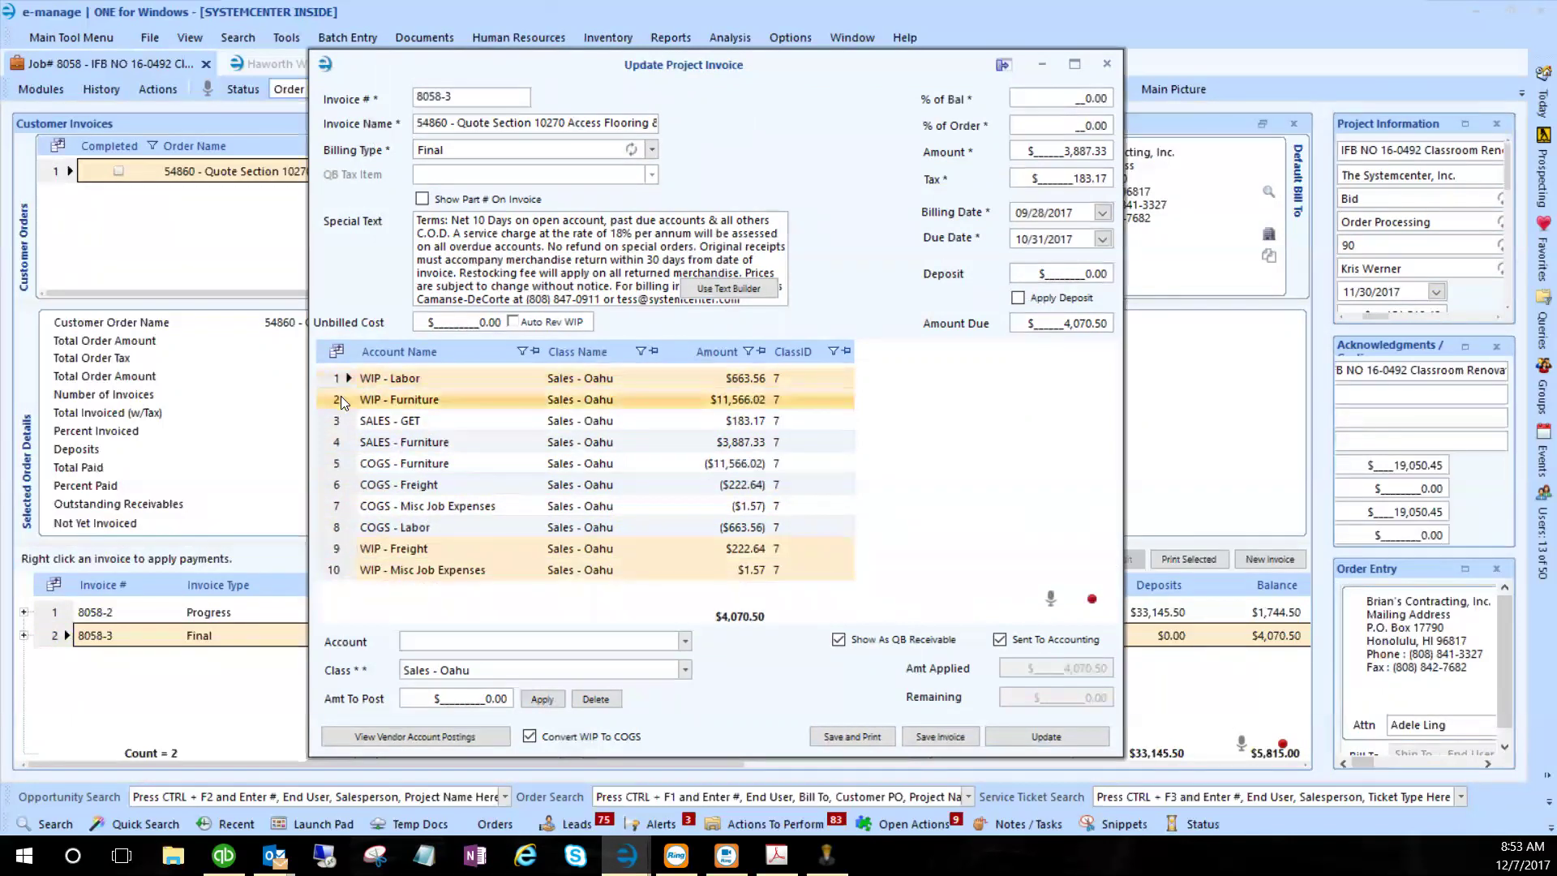
left_click(341, 396, "ctrl")
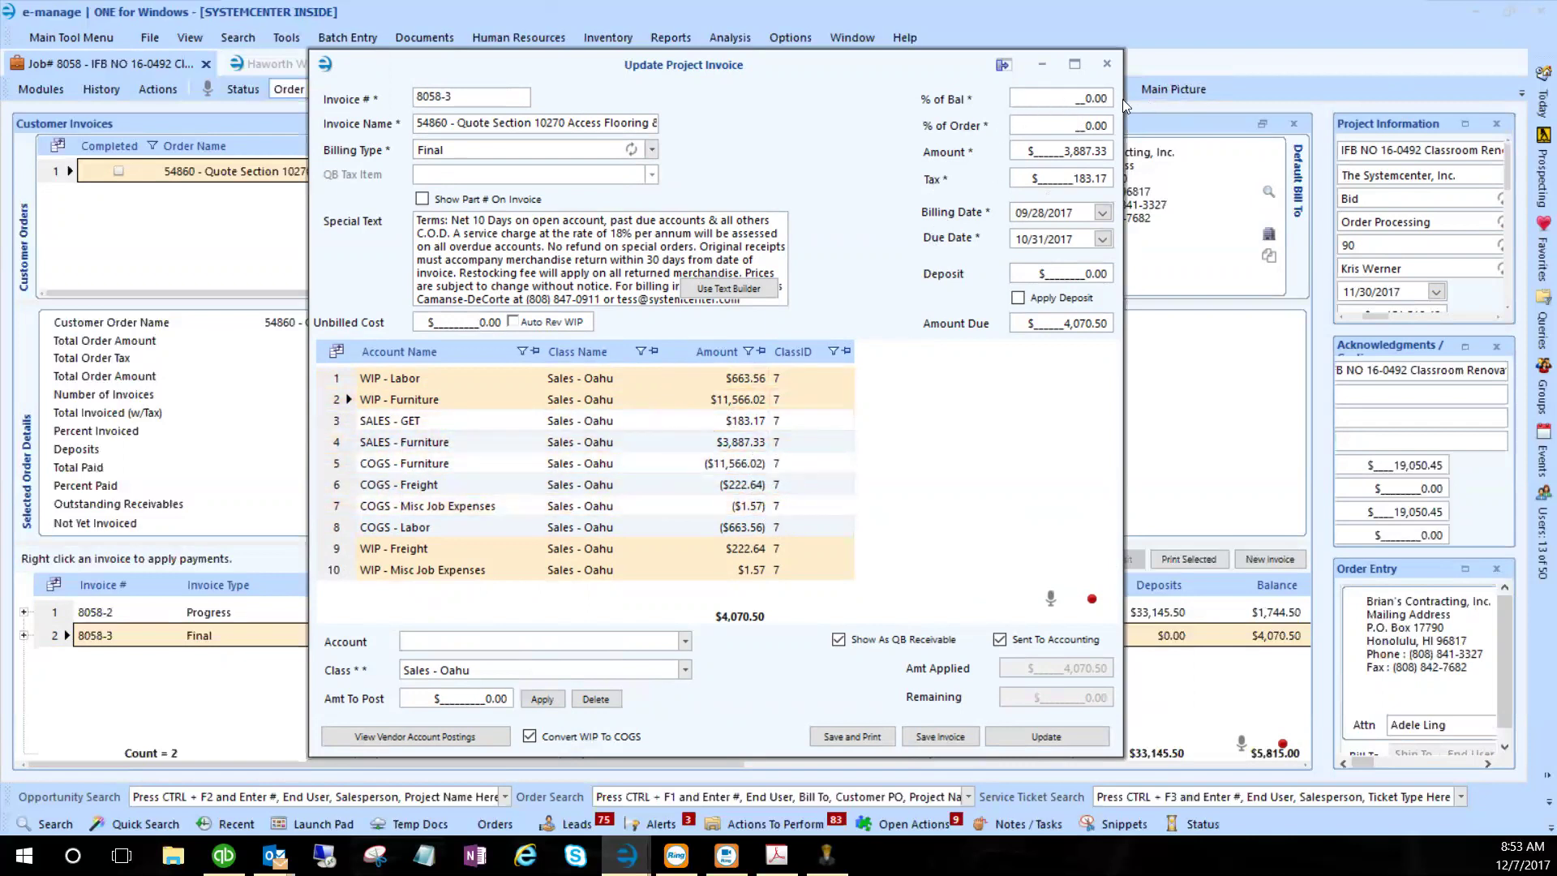
left_click(1101, 99)
key("Escape")
- Open the job's Progress customer invoice and review its Deposit, WIP - Labor, WIP - Furniture and COGS - Furniture postings
left_click(62, 611)
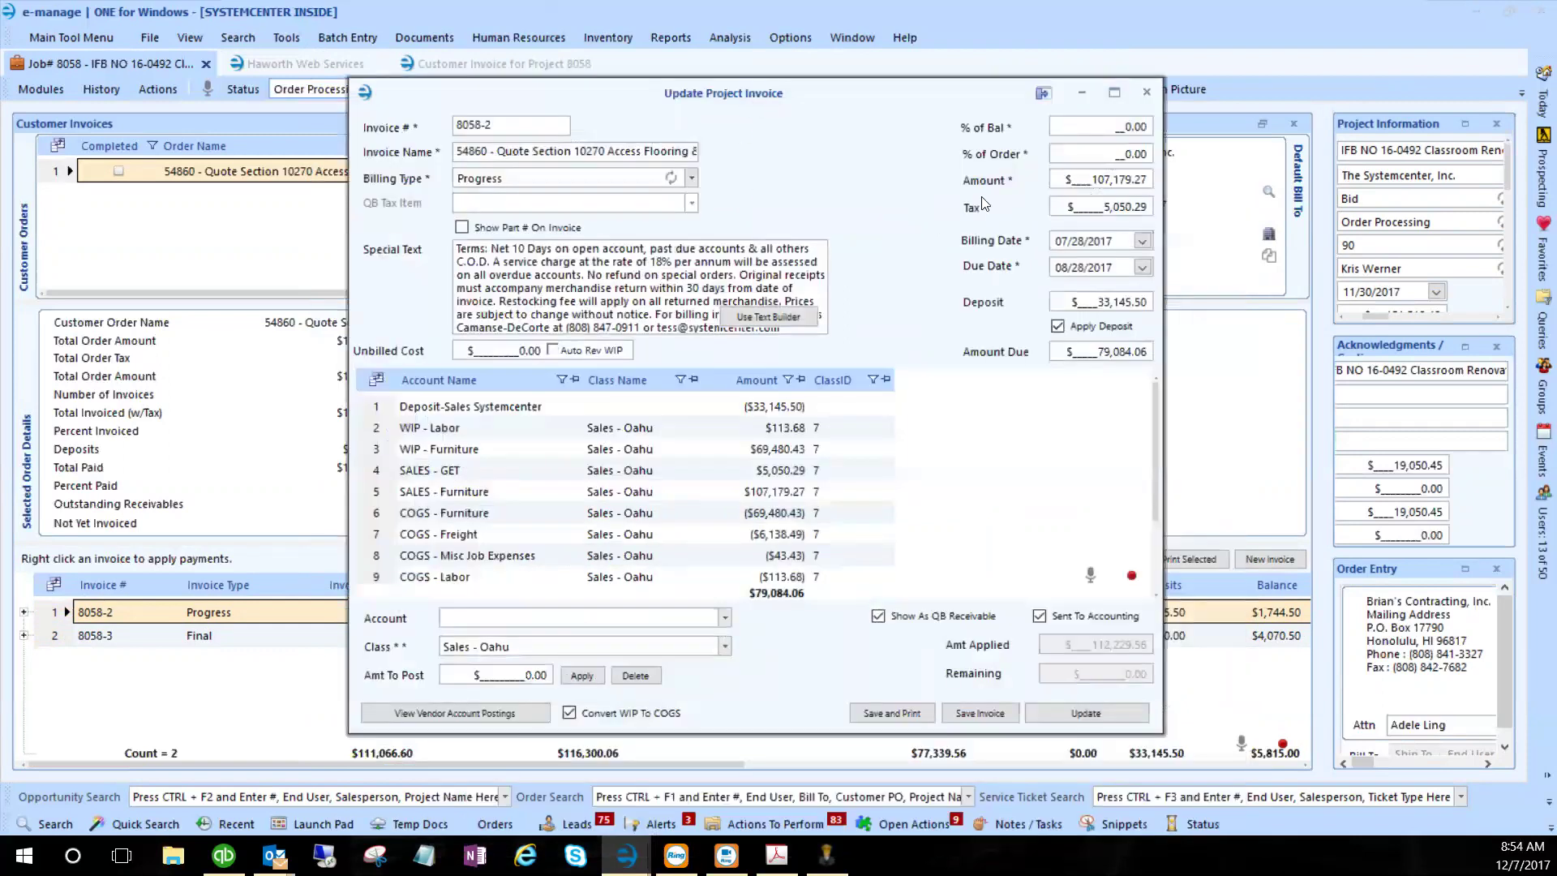
left_click(1125, 122)
left_click(766, 403)
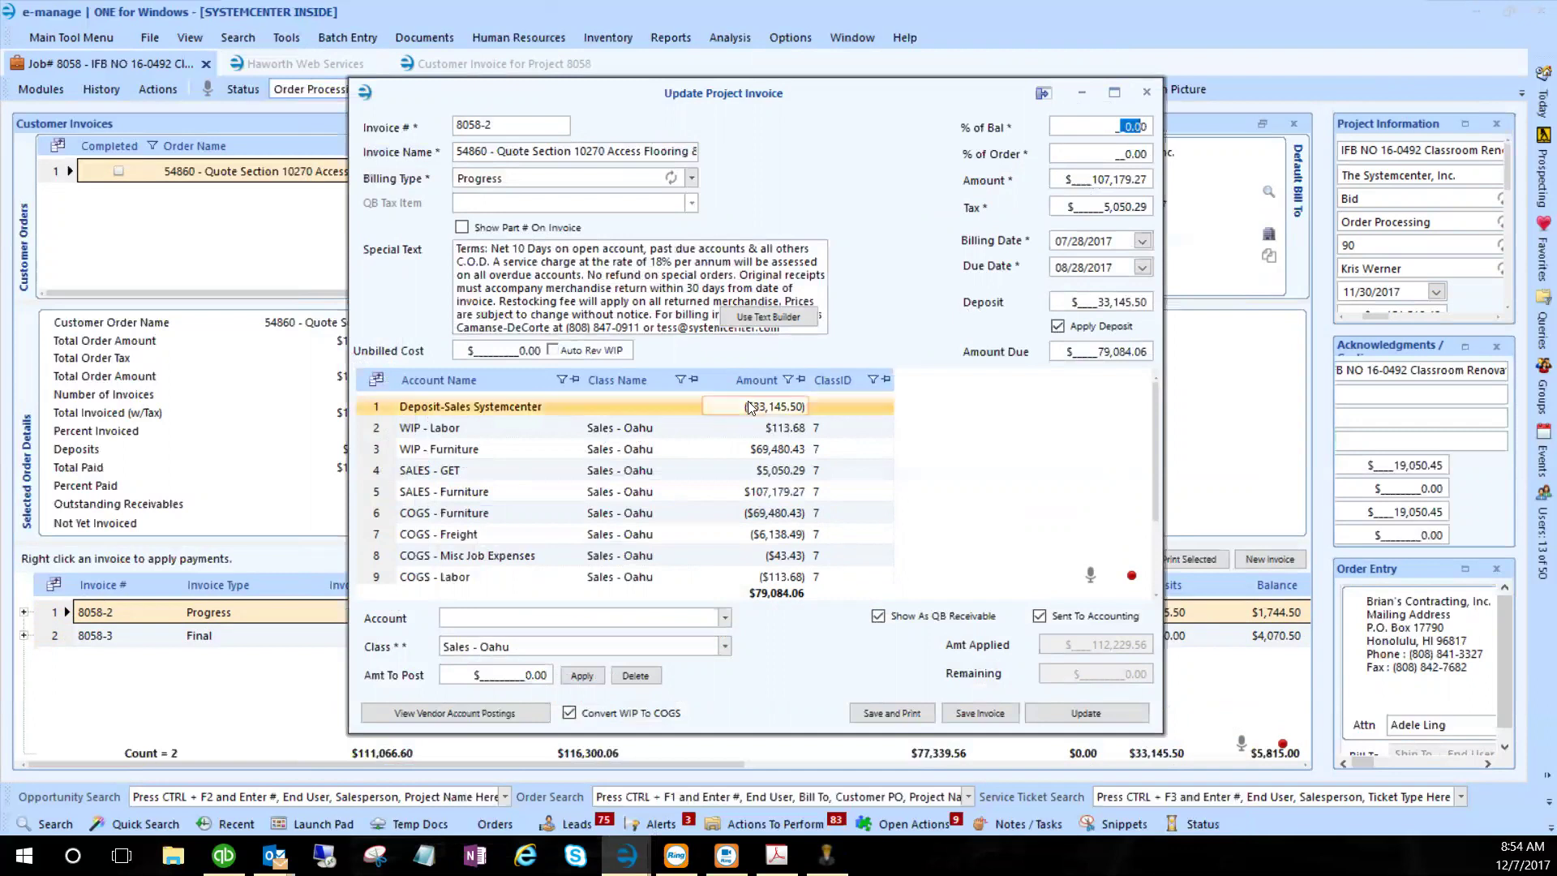
left_click(758, 427)
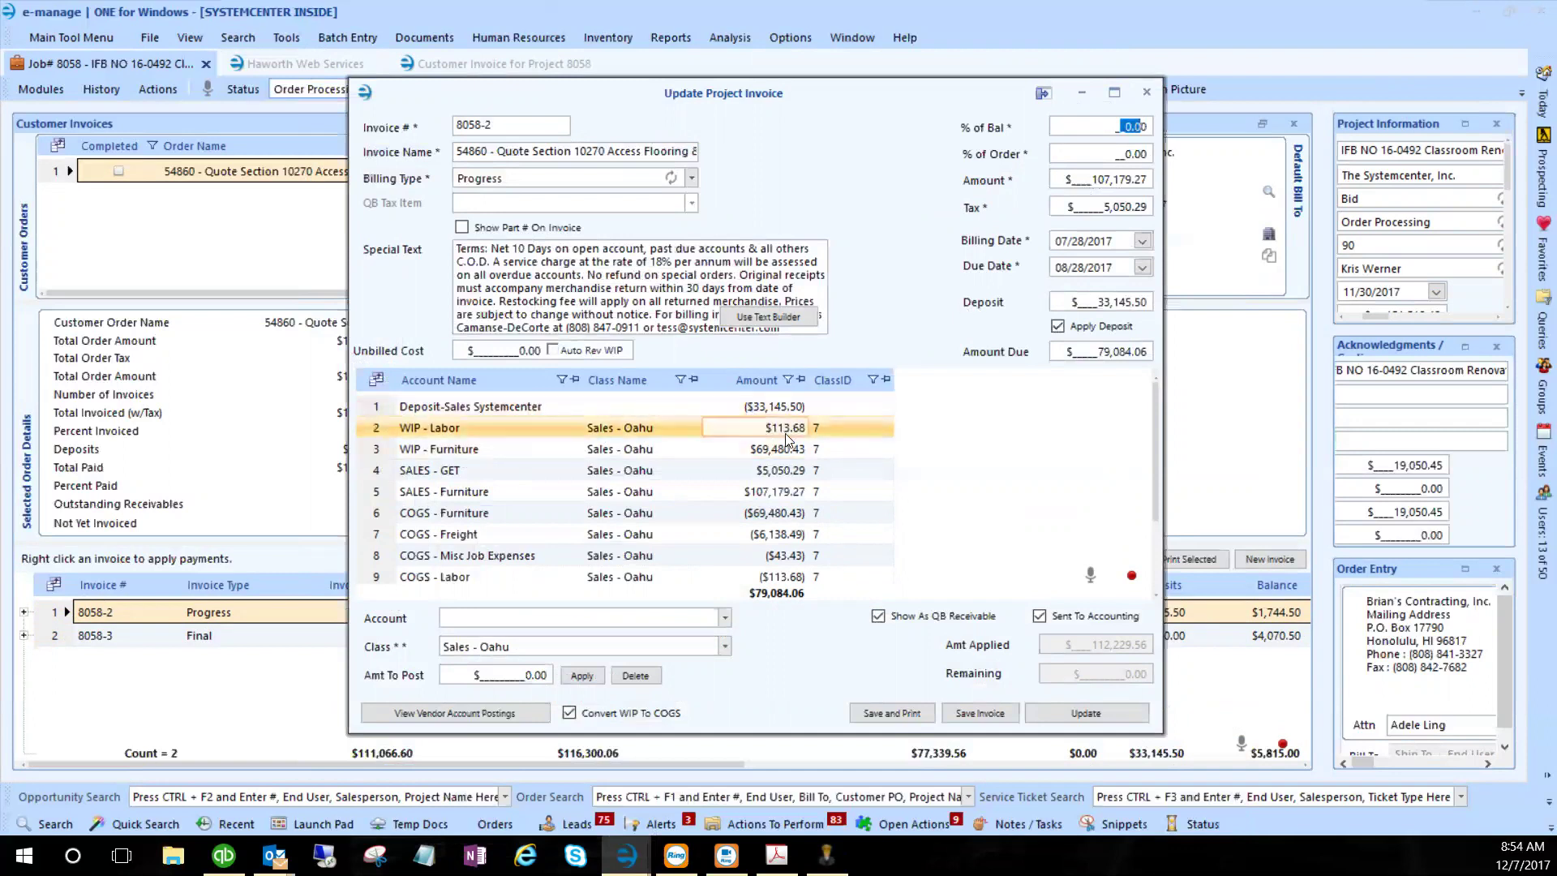
left_click(780, 450)
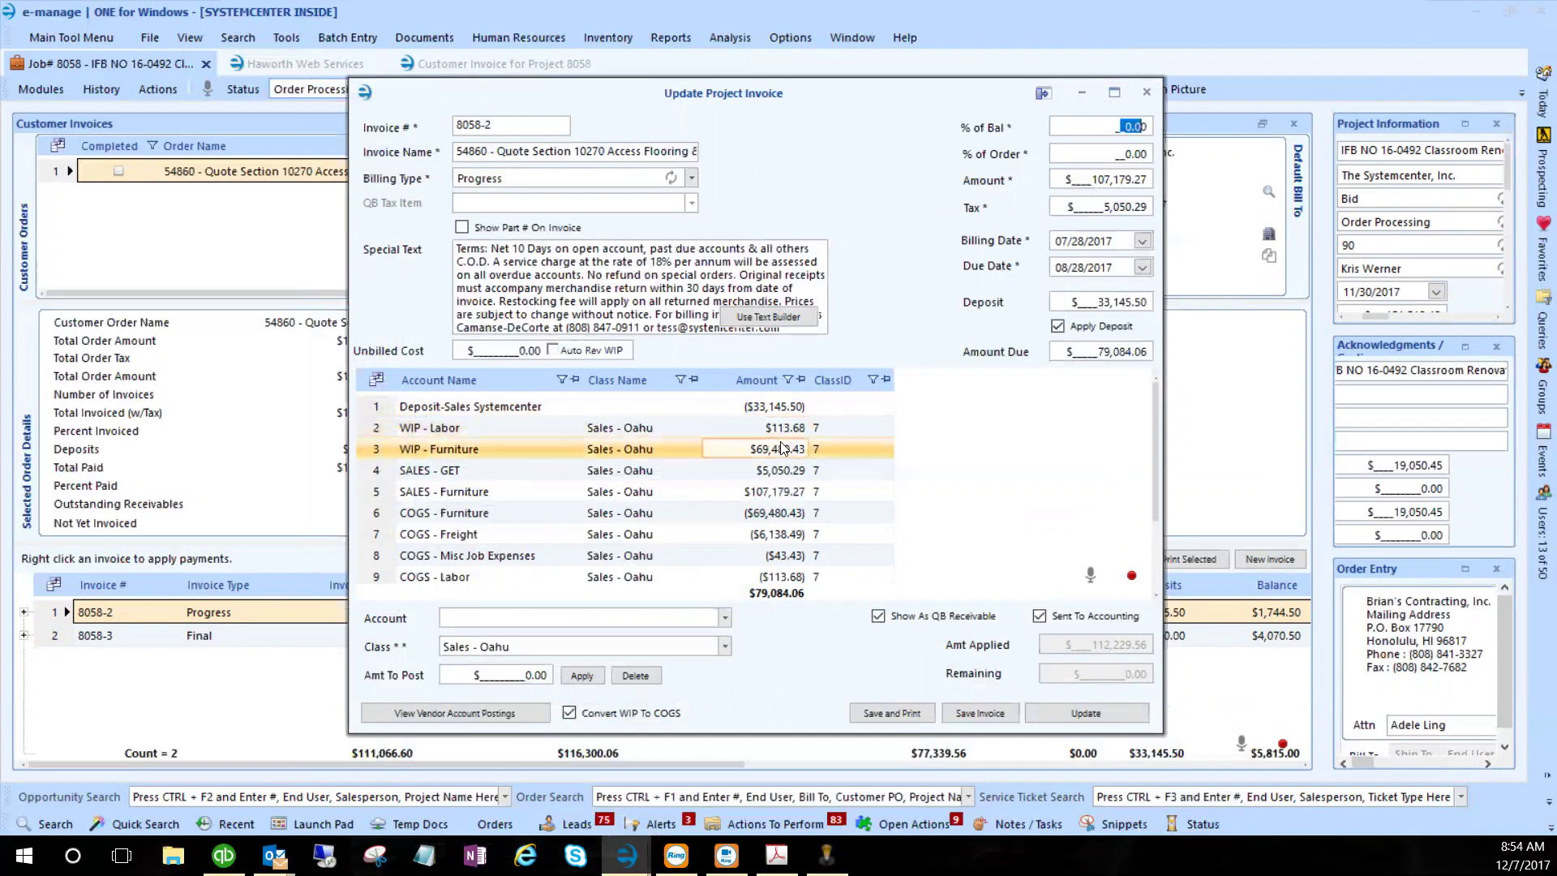
left_click(781, 516)
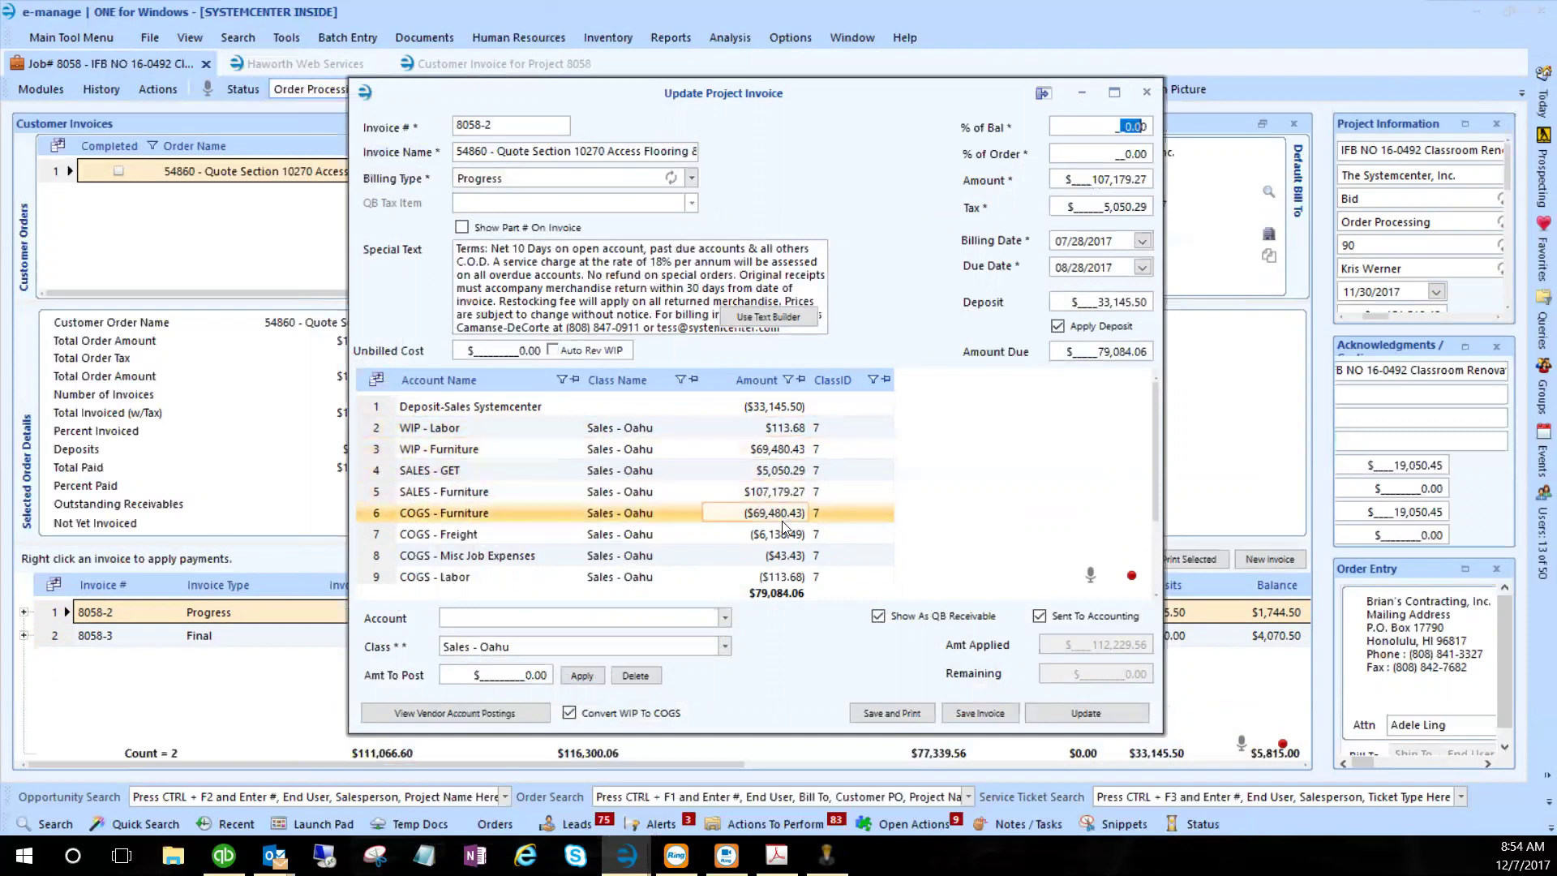
key("Down")
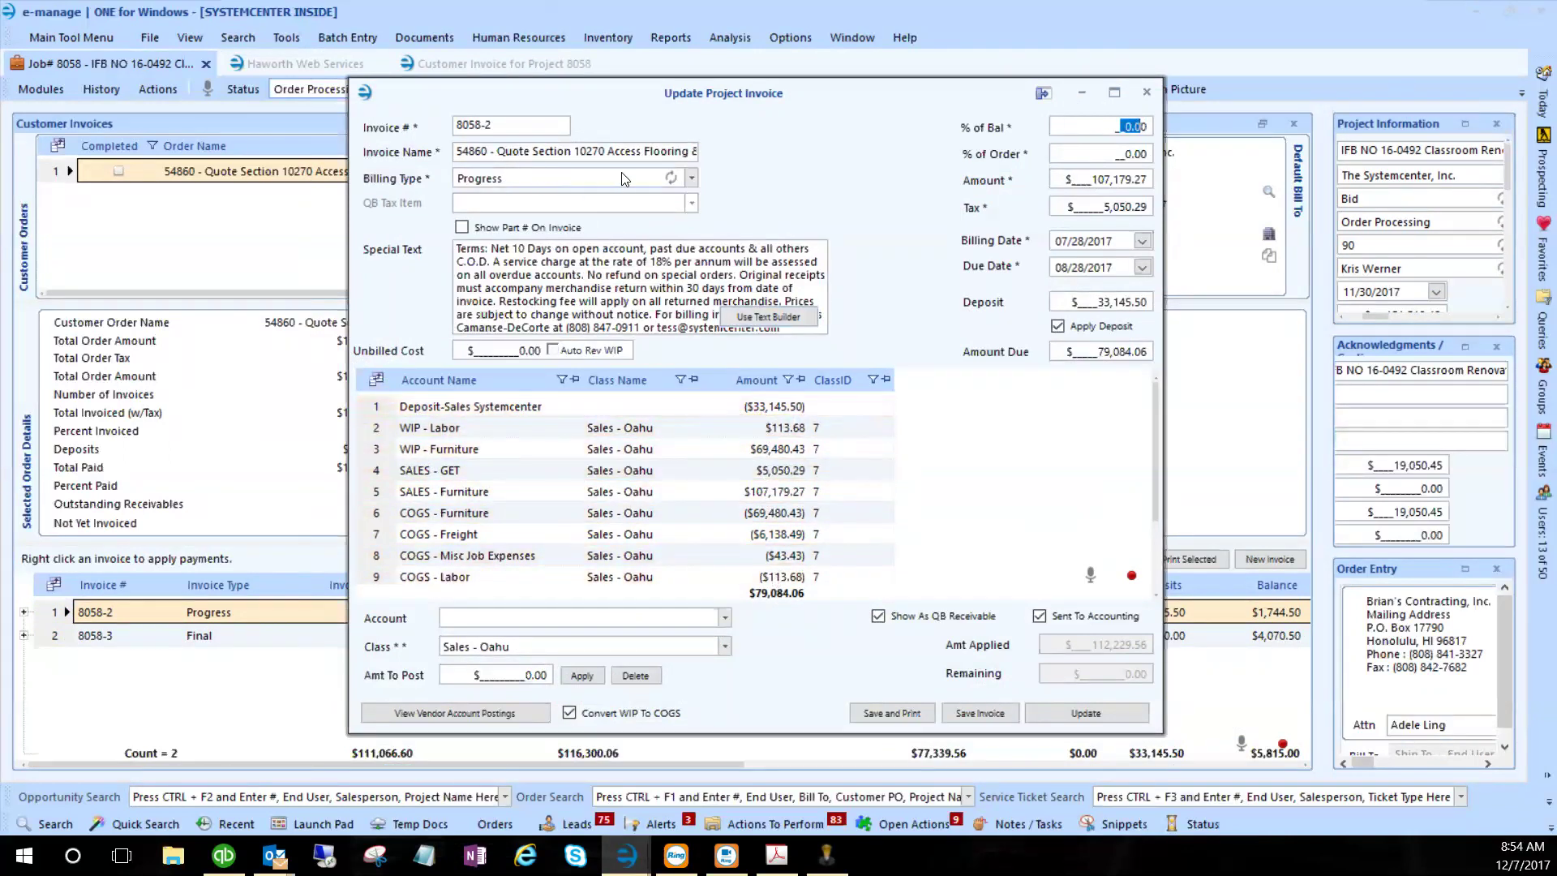
- Review the Progress invoice's available billing types and its deposit and sales postings, and close the invoice
left_click(692, 179)
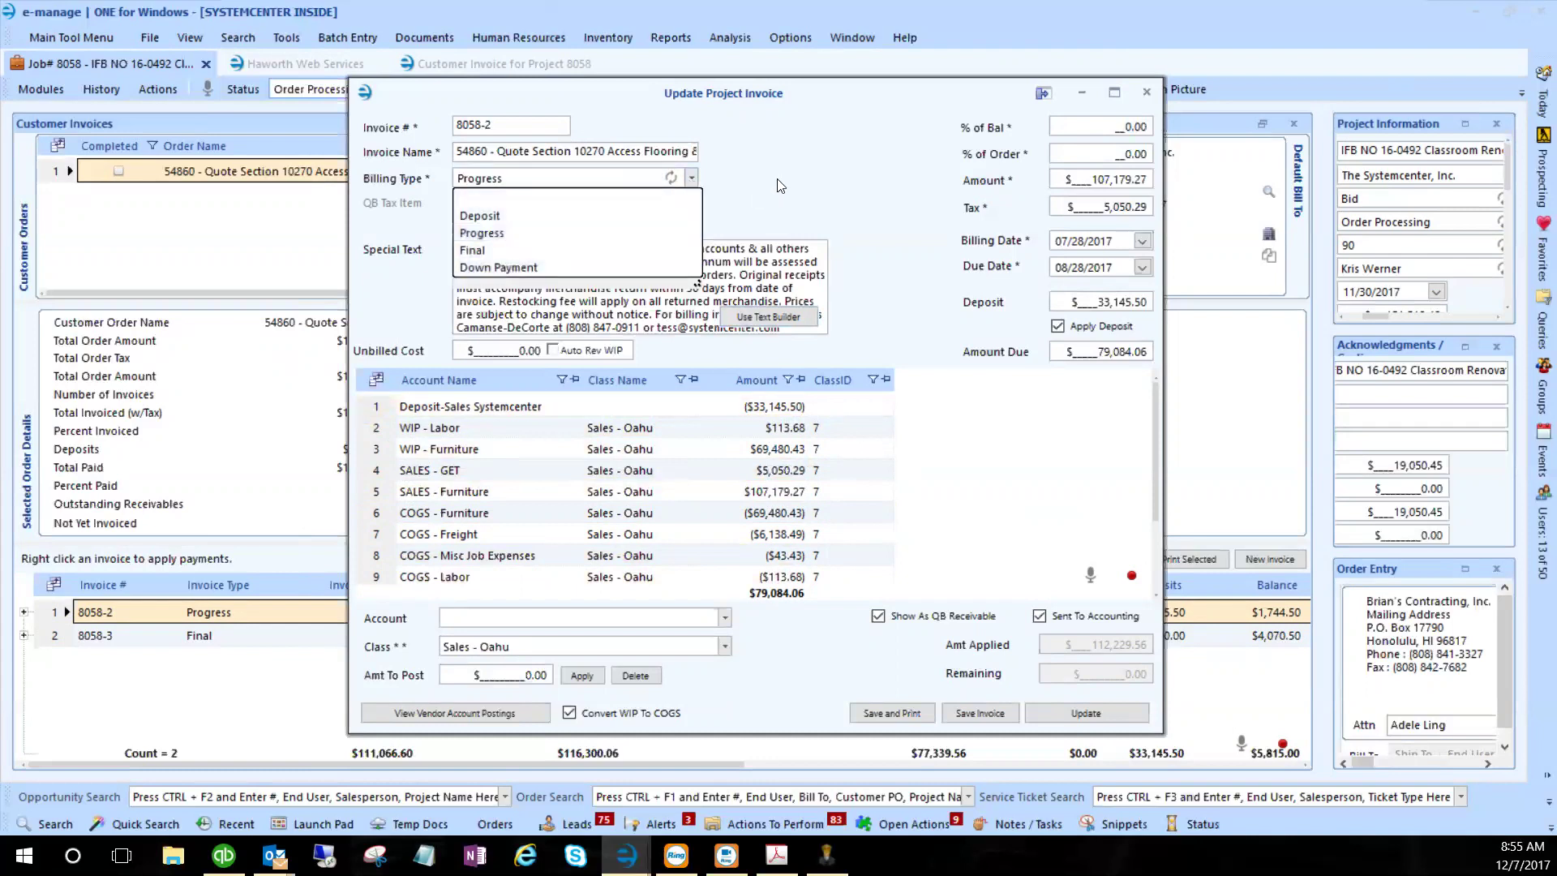
left_click(797, 177)
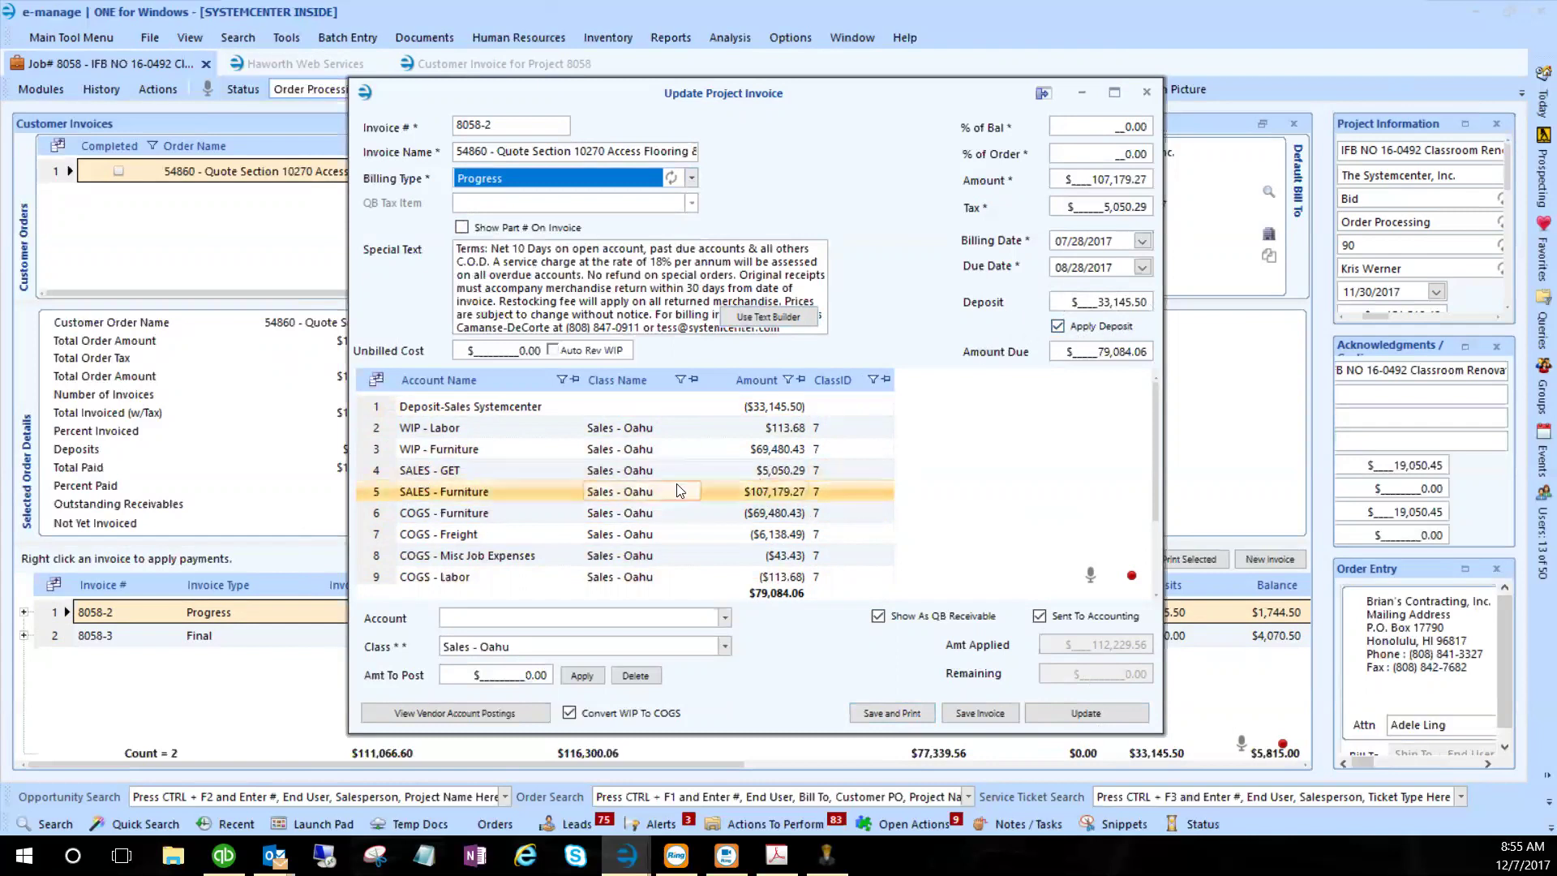
left_click(749, 410)
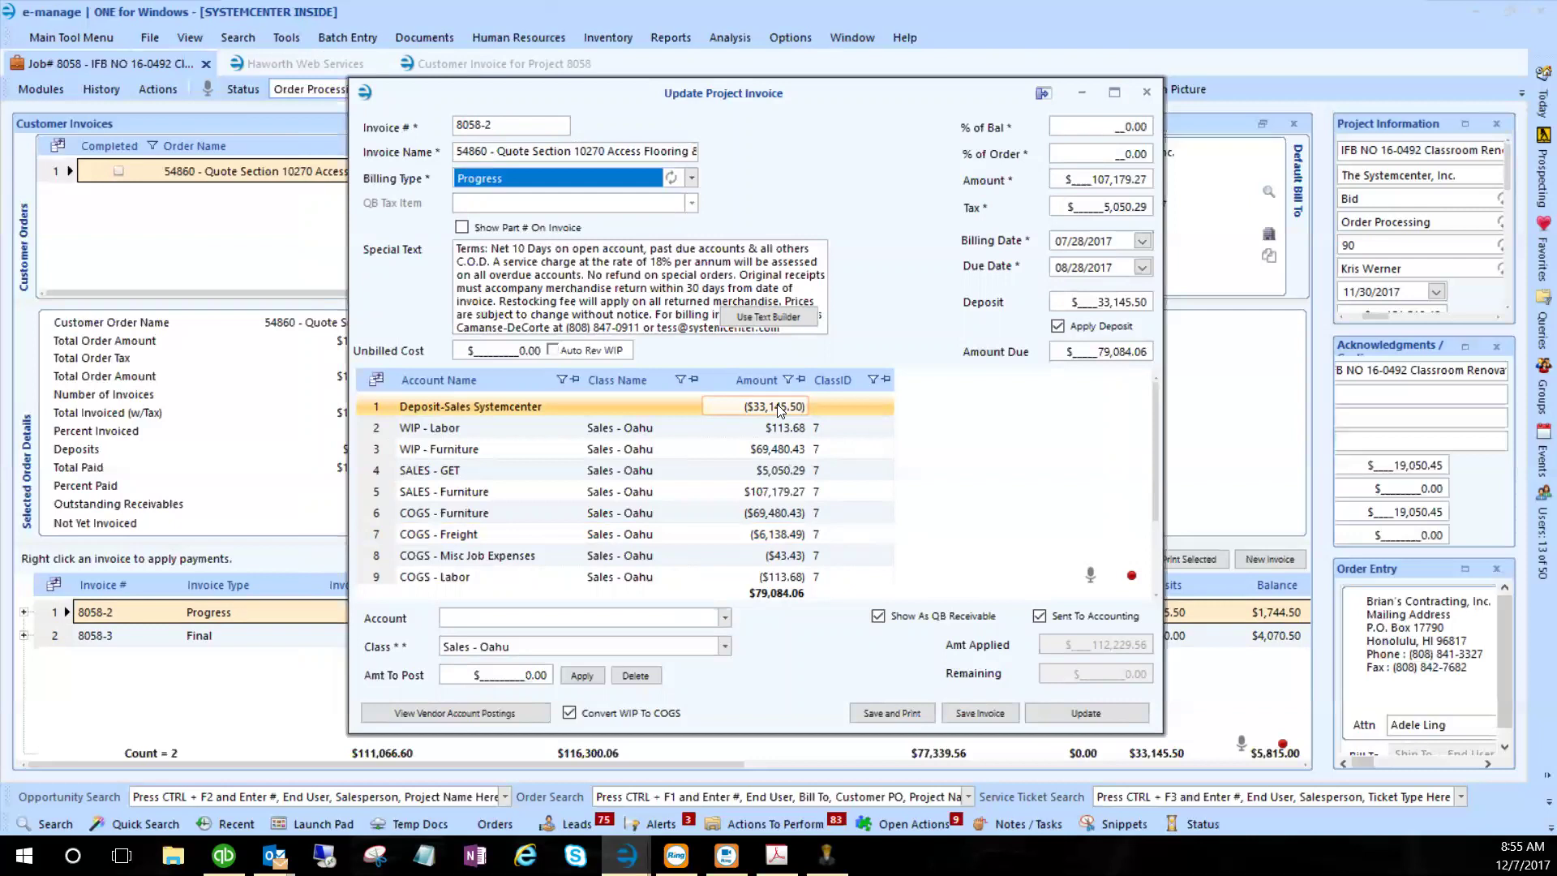
left_click_drag(779, 409, 784, 496)
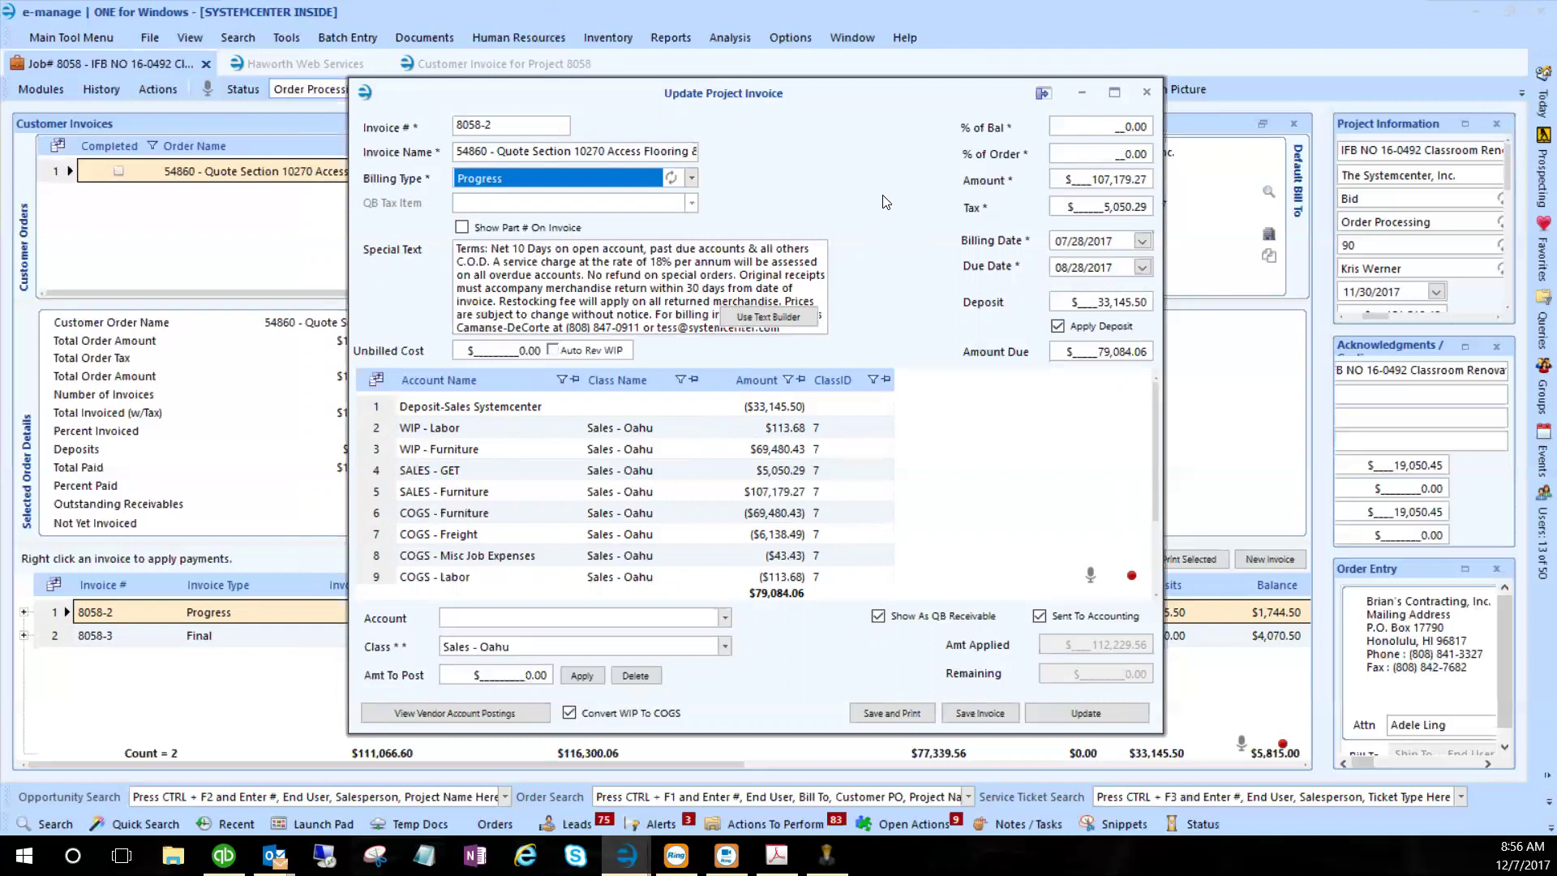
left_click(1146, 94)
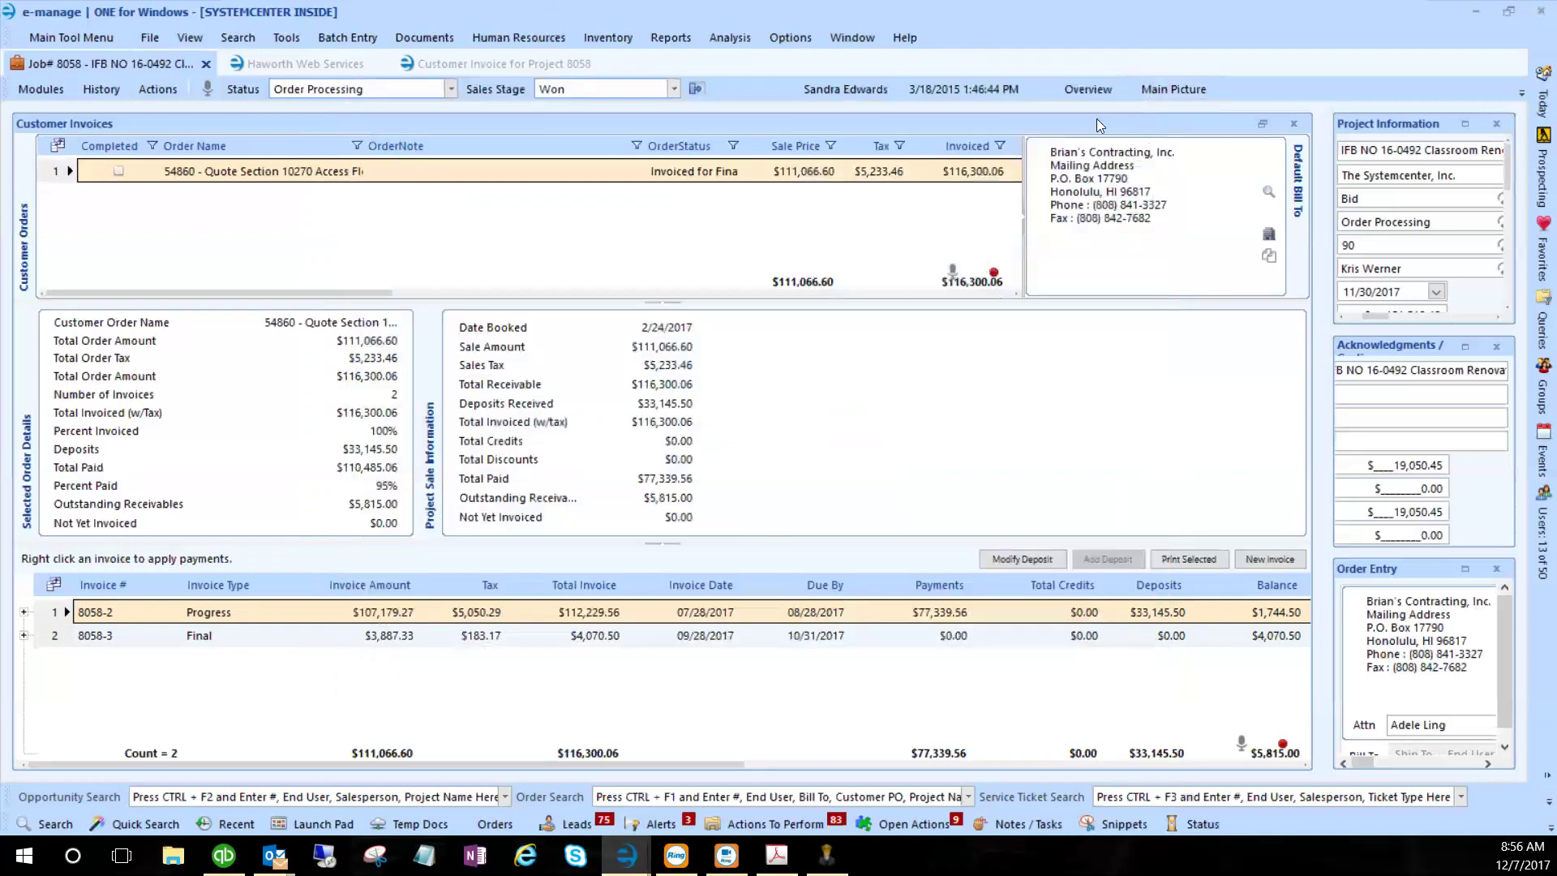
- Open the Apply Payment form for the Progress invoice, review its Paid By and Reference # fields, and close it without saving
right_click(56, 615)
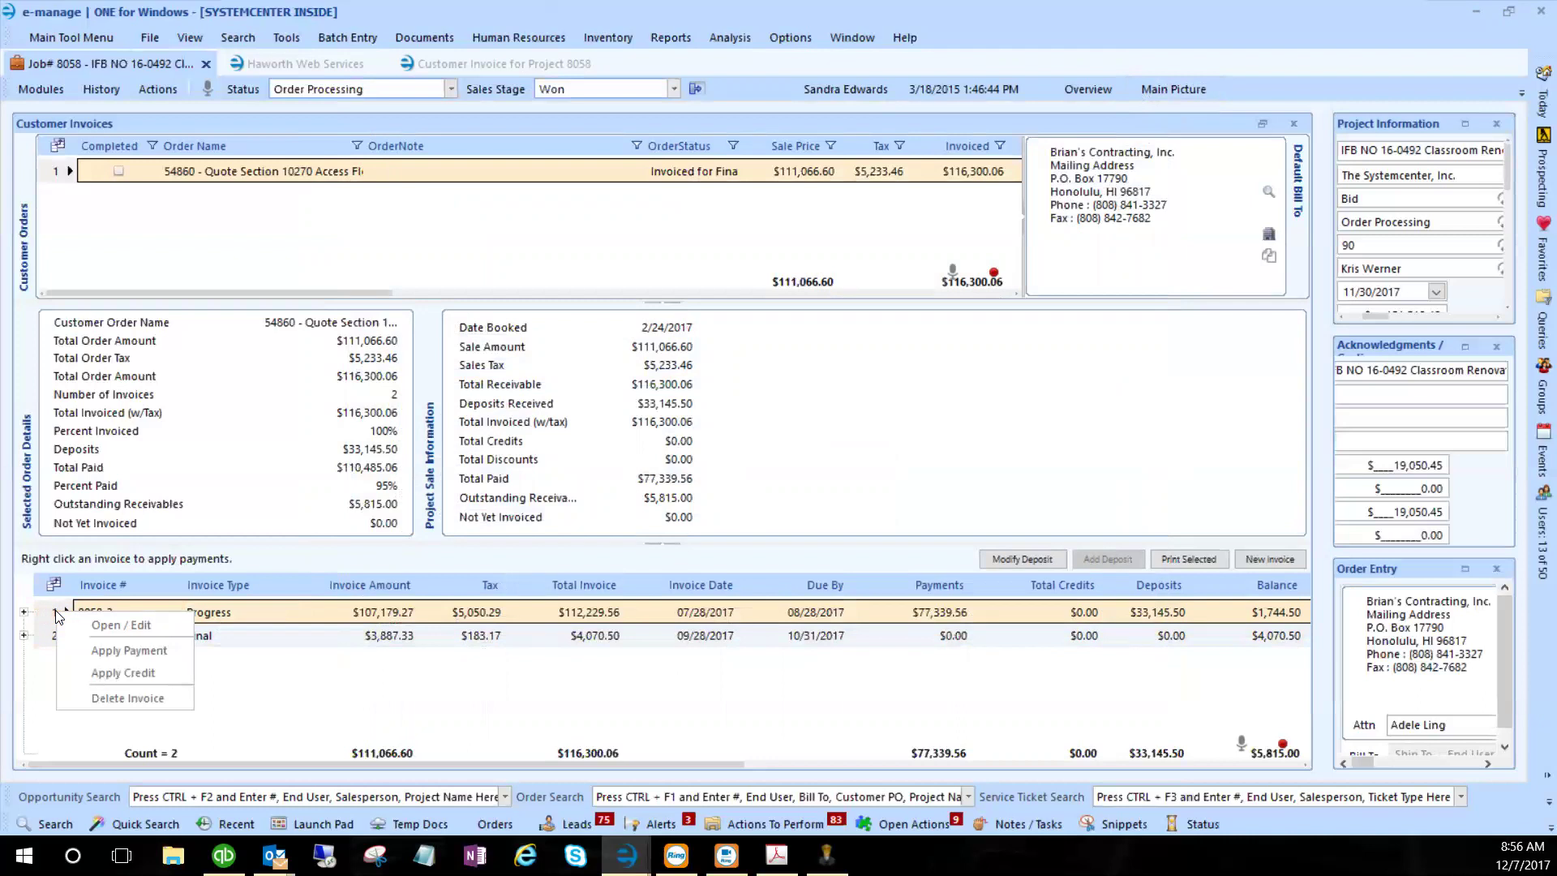
left_click(128, 650)
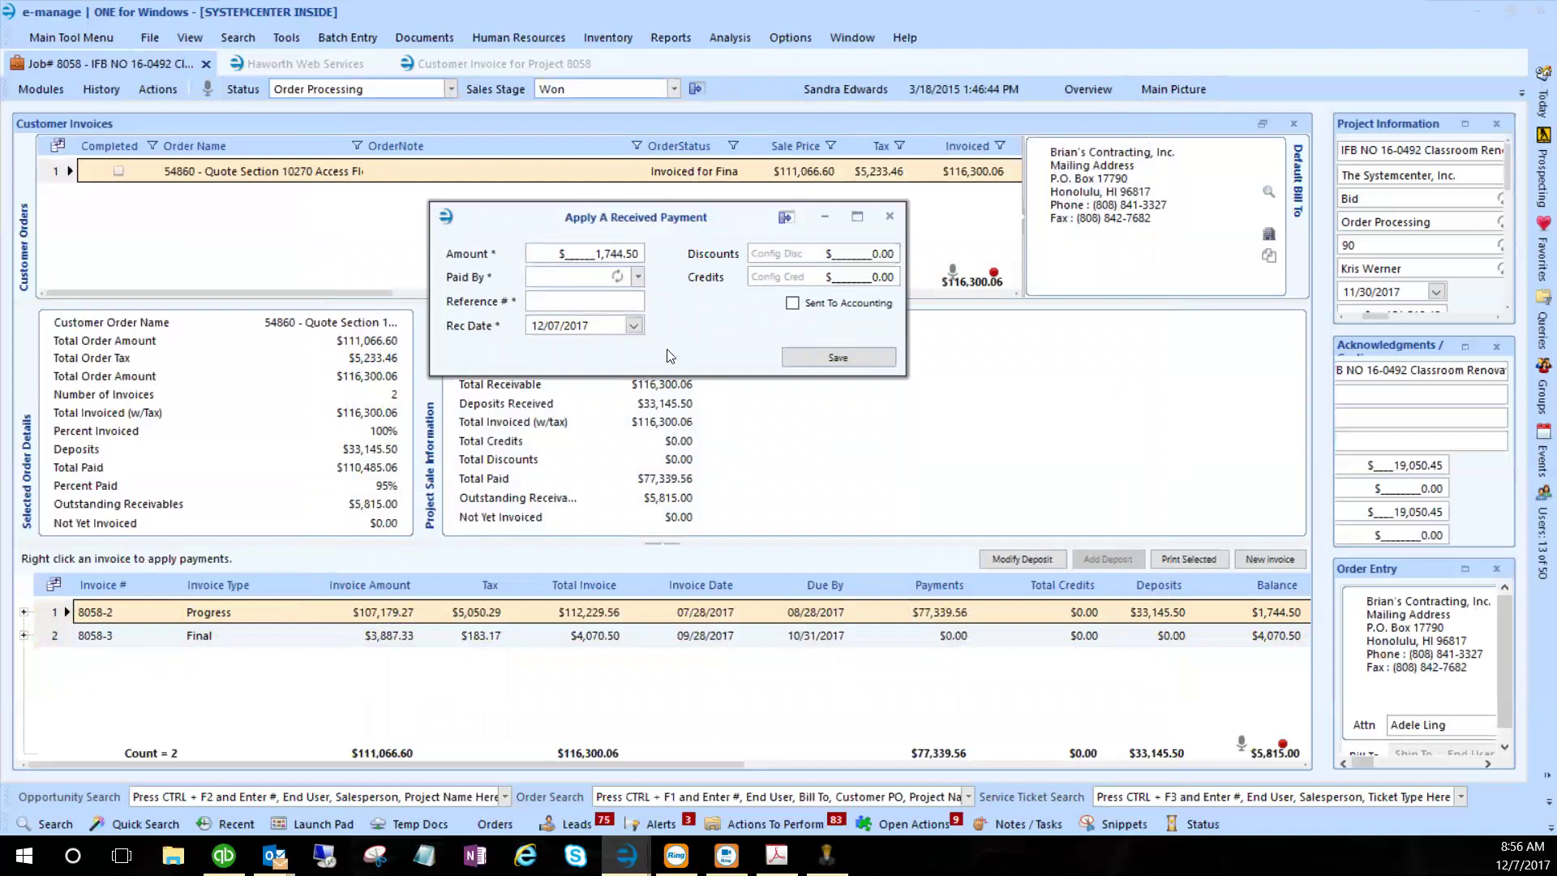
left_click(639, 278)
left_click(596, 316)
left_click(589, 298)
left_click(896, 219)
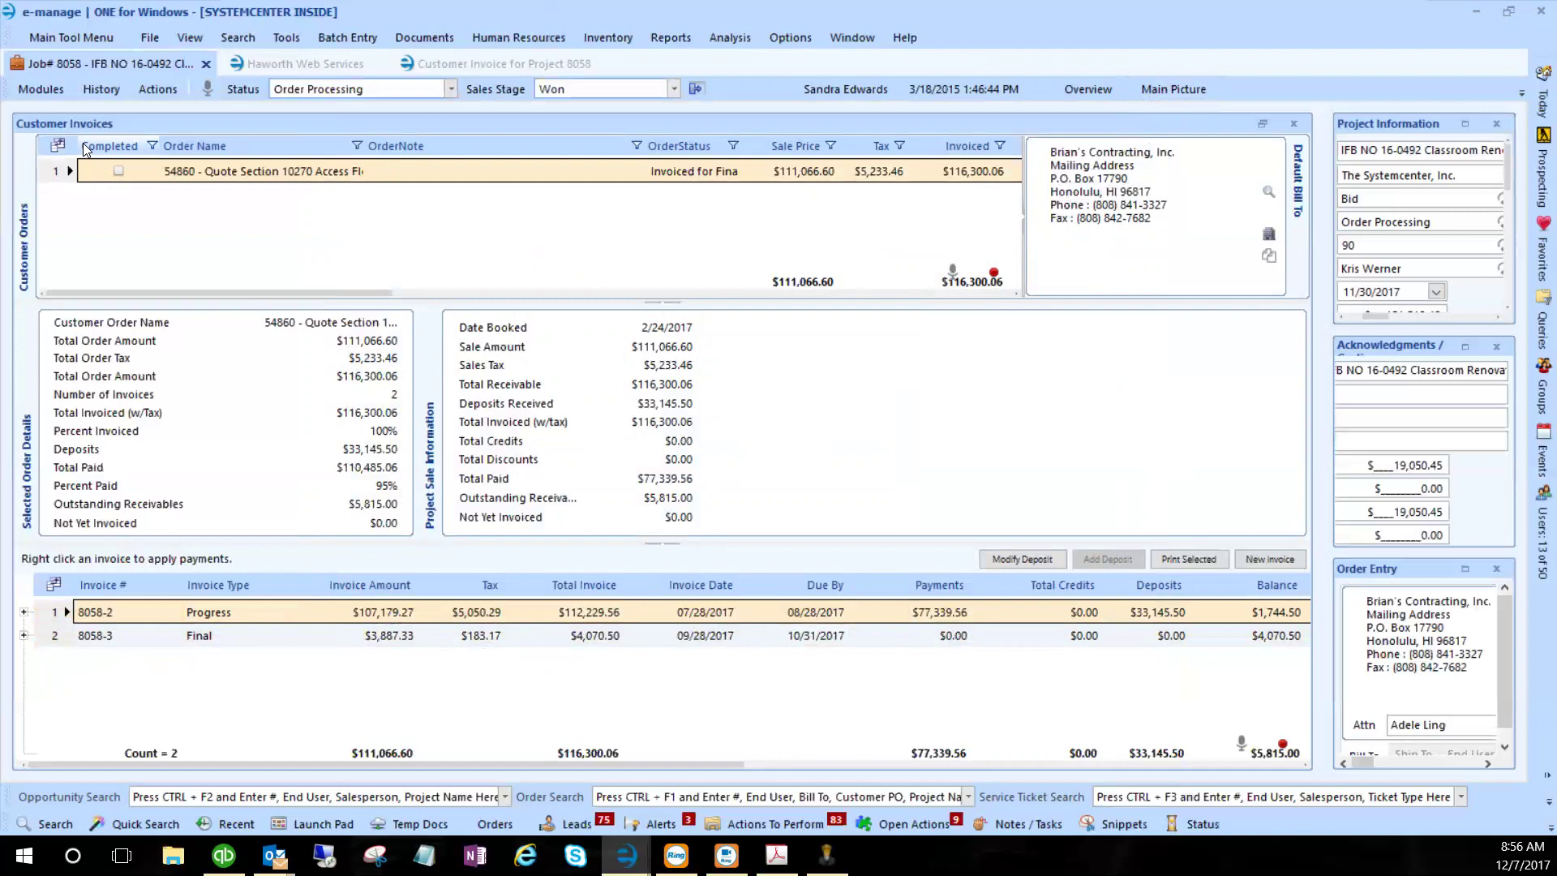
- Open the QuickBooks Integration application and log in to the Systemcenter Inside profile with the account password
left_click(64, 39)
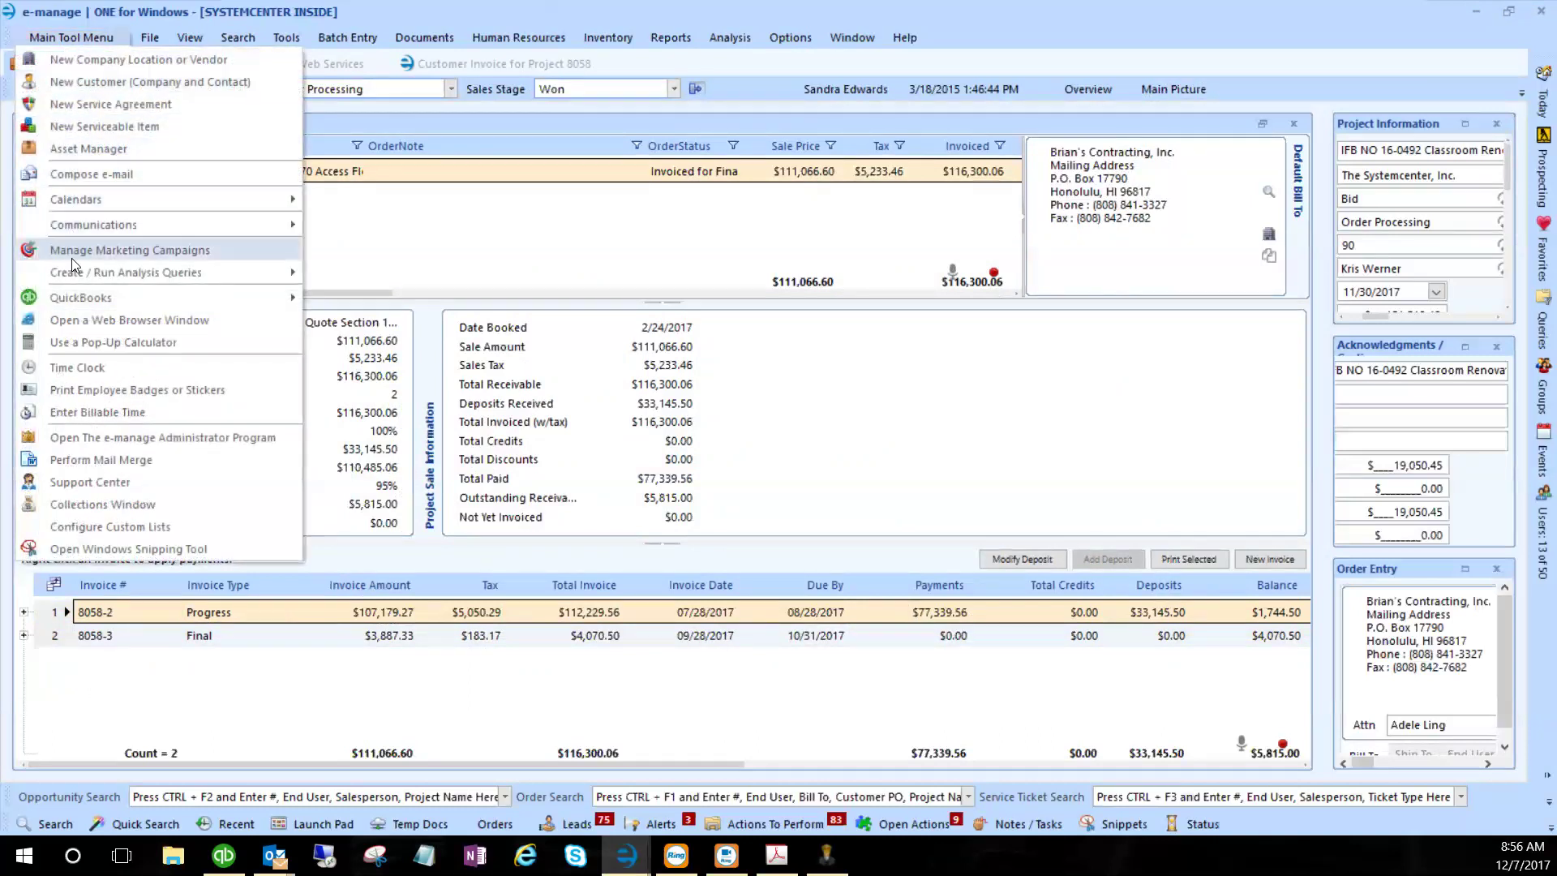
mouse_move(85, 300)
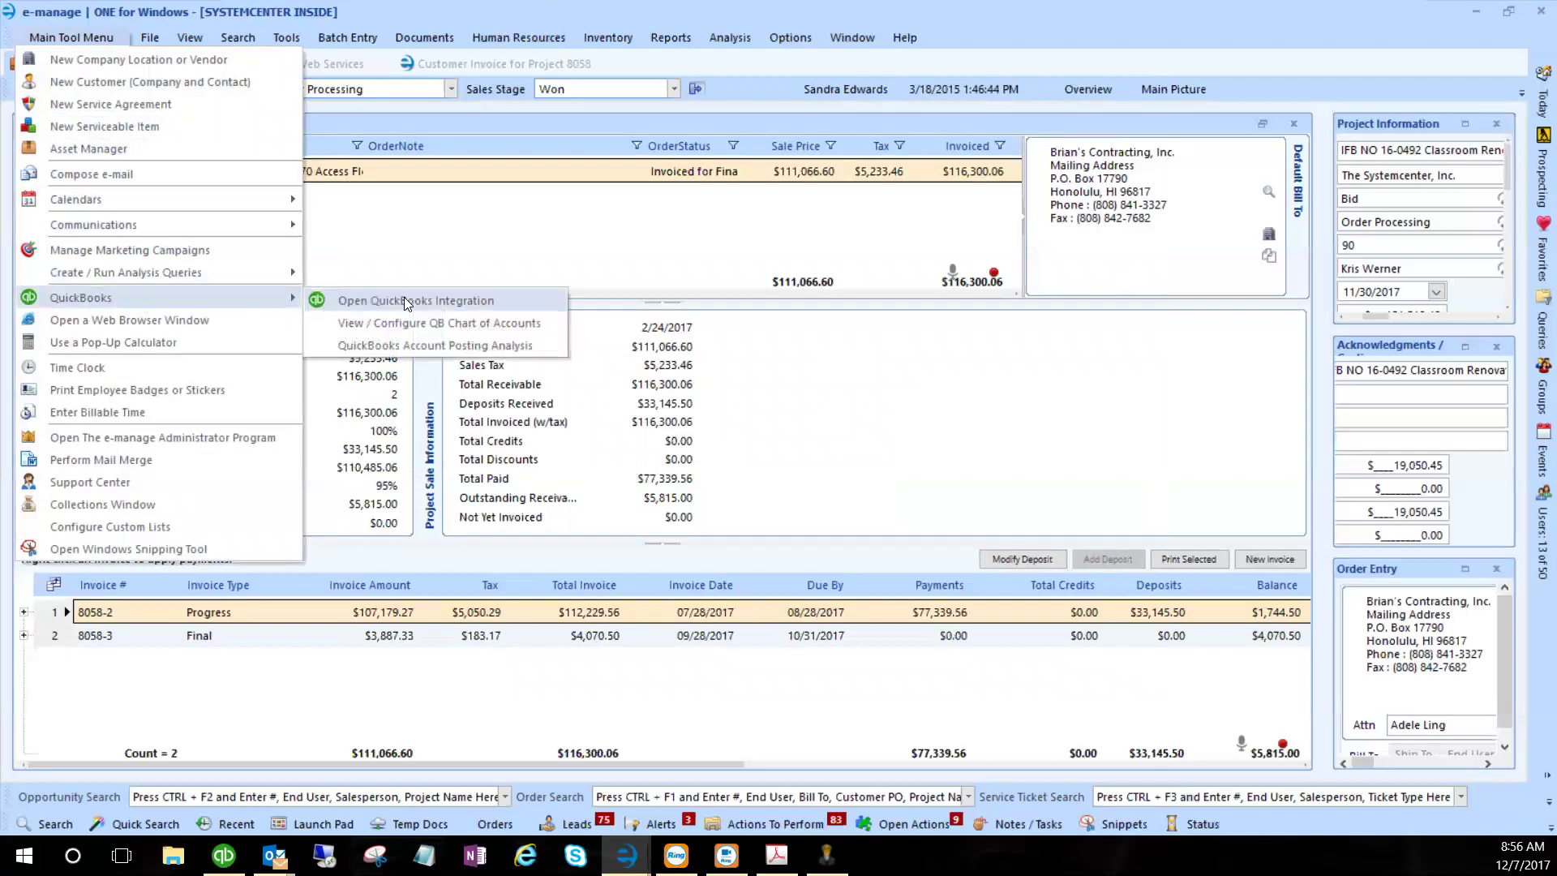
left_click(435, 298)
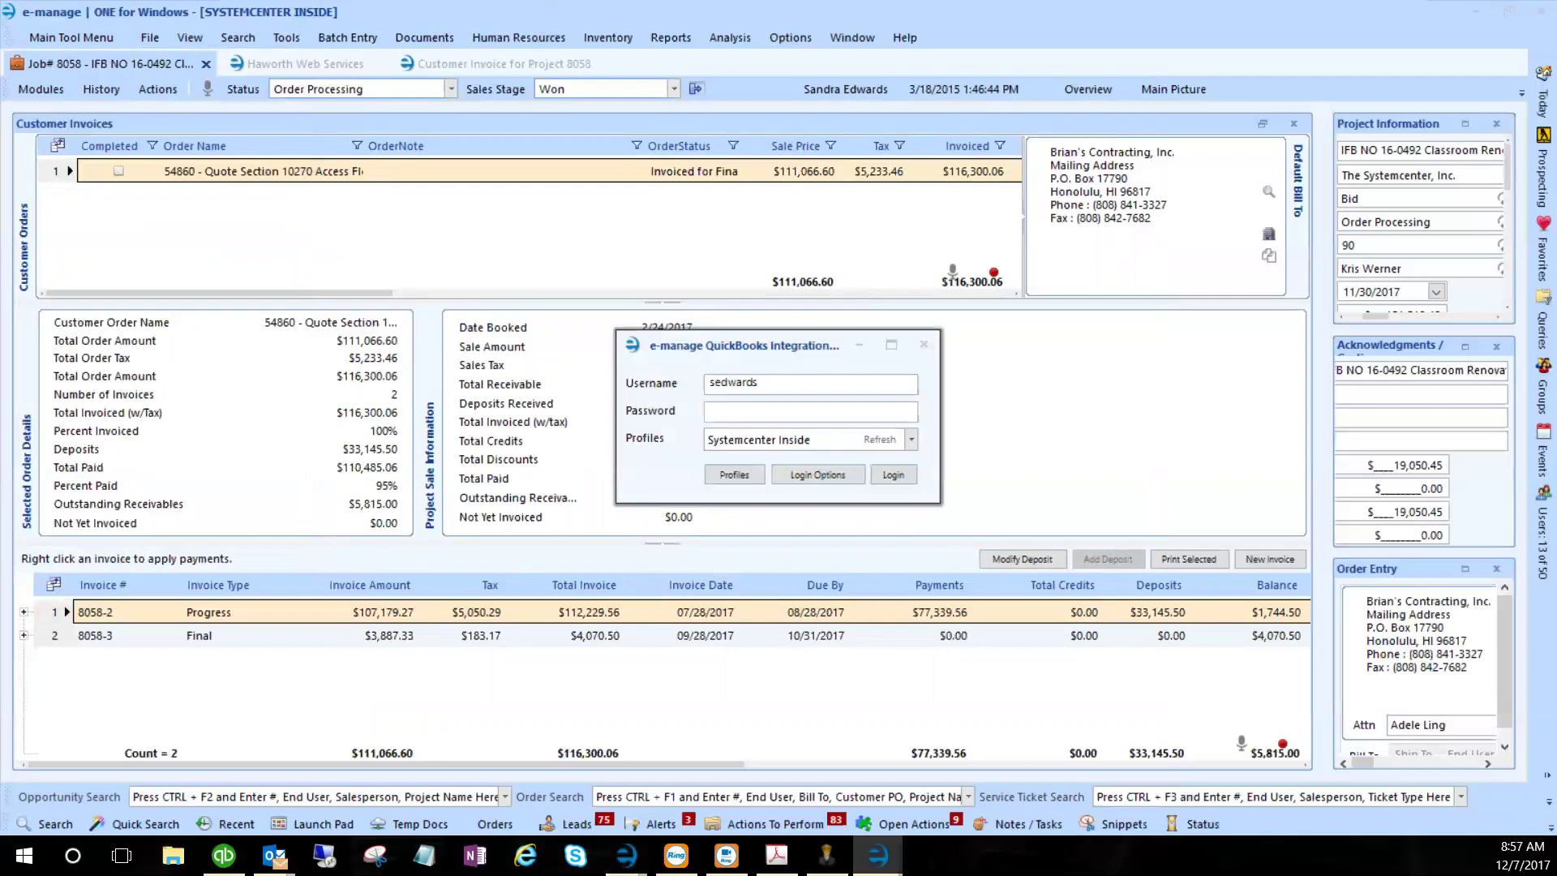
key("Return")
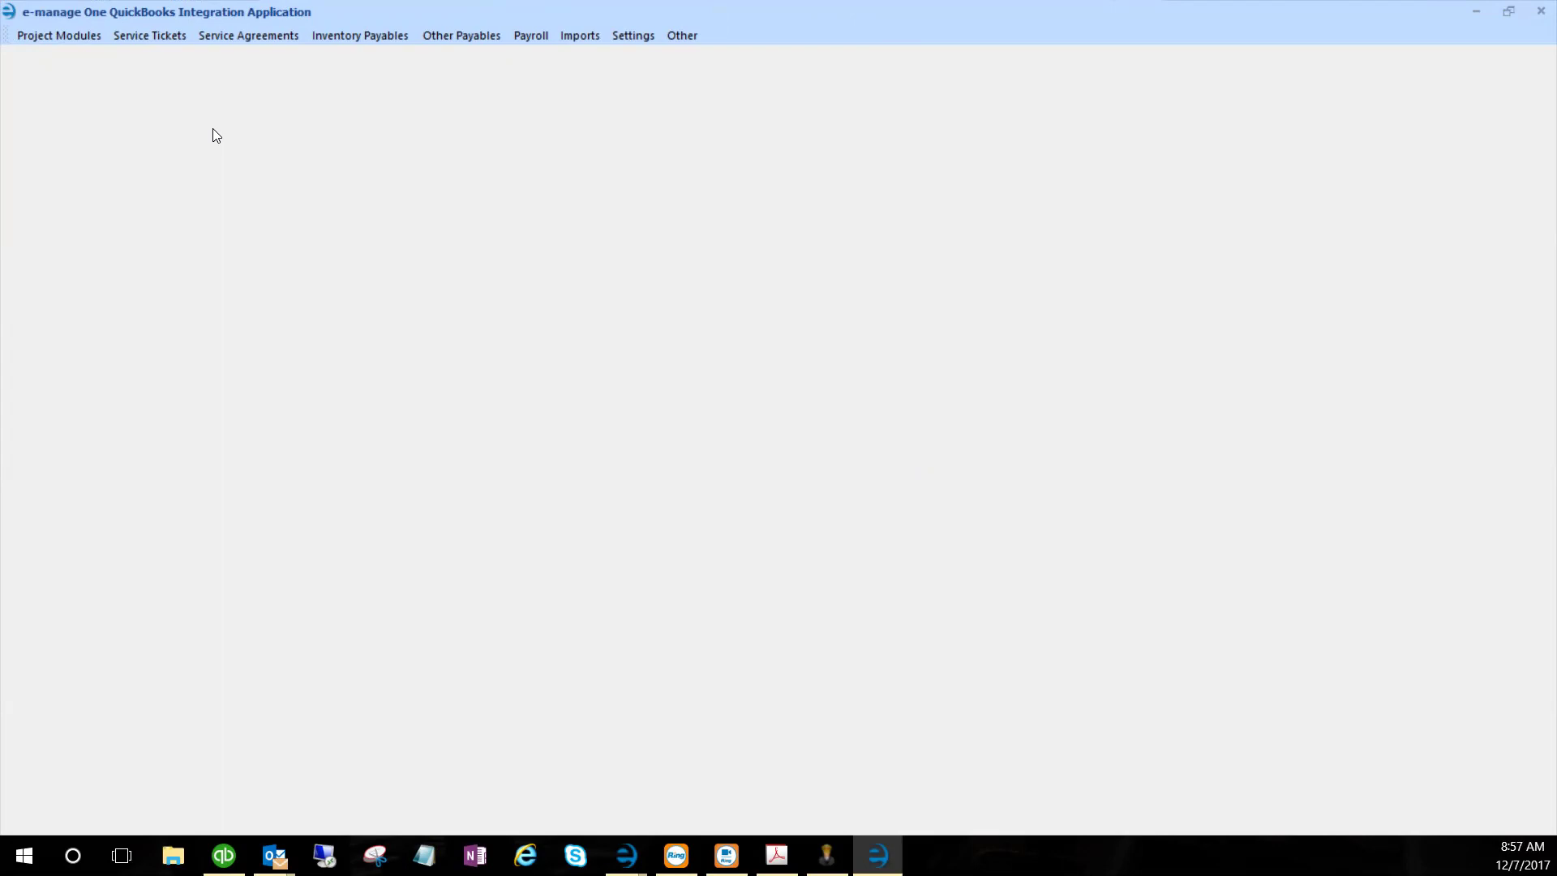
- Close the leftover Add / Edit Purchase Order Payable window in e-manage and return to the QuickBooks Integration application
mouse_move(626, 856)
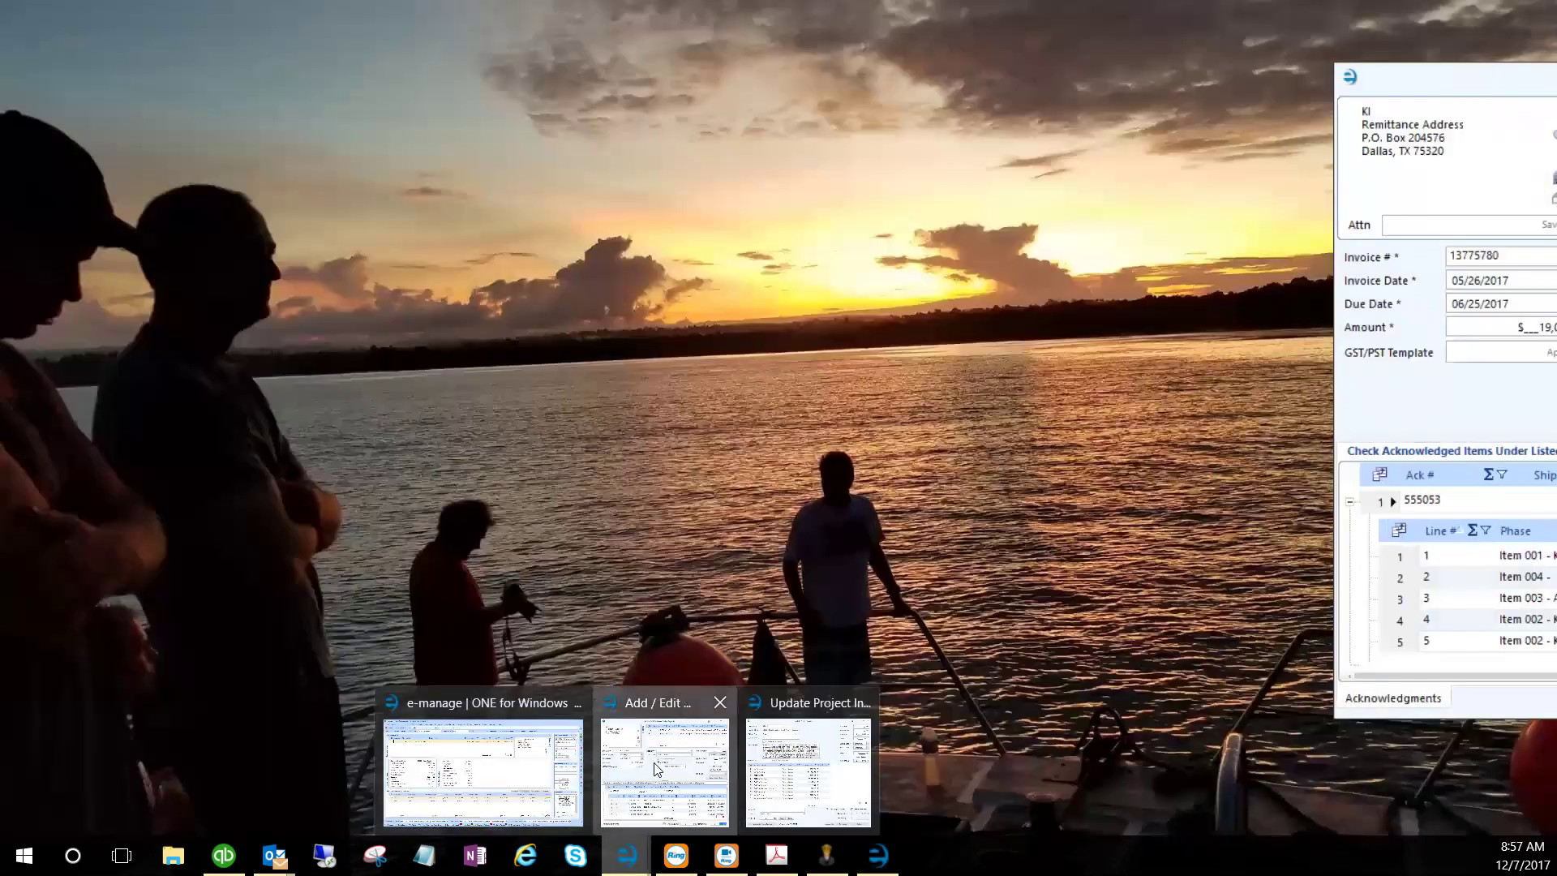
left_click(657, 768)
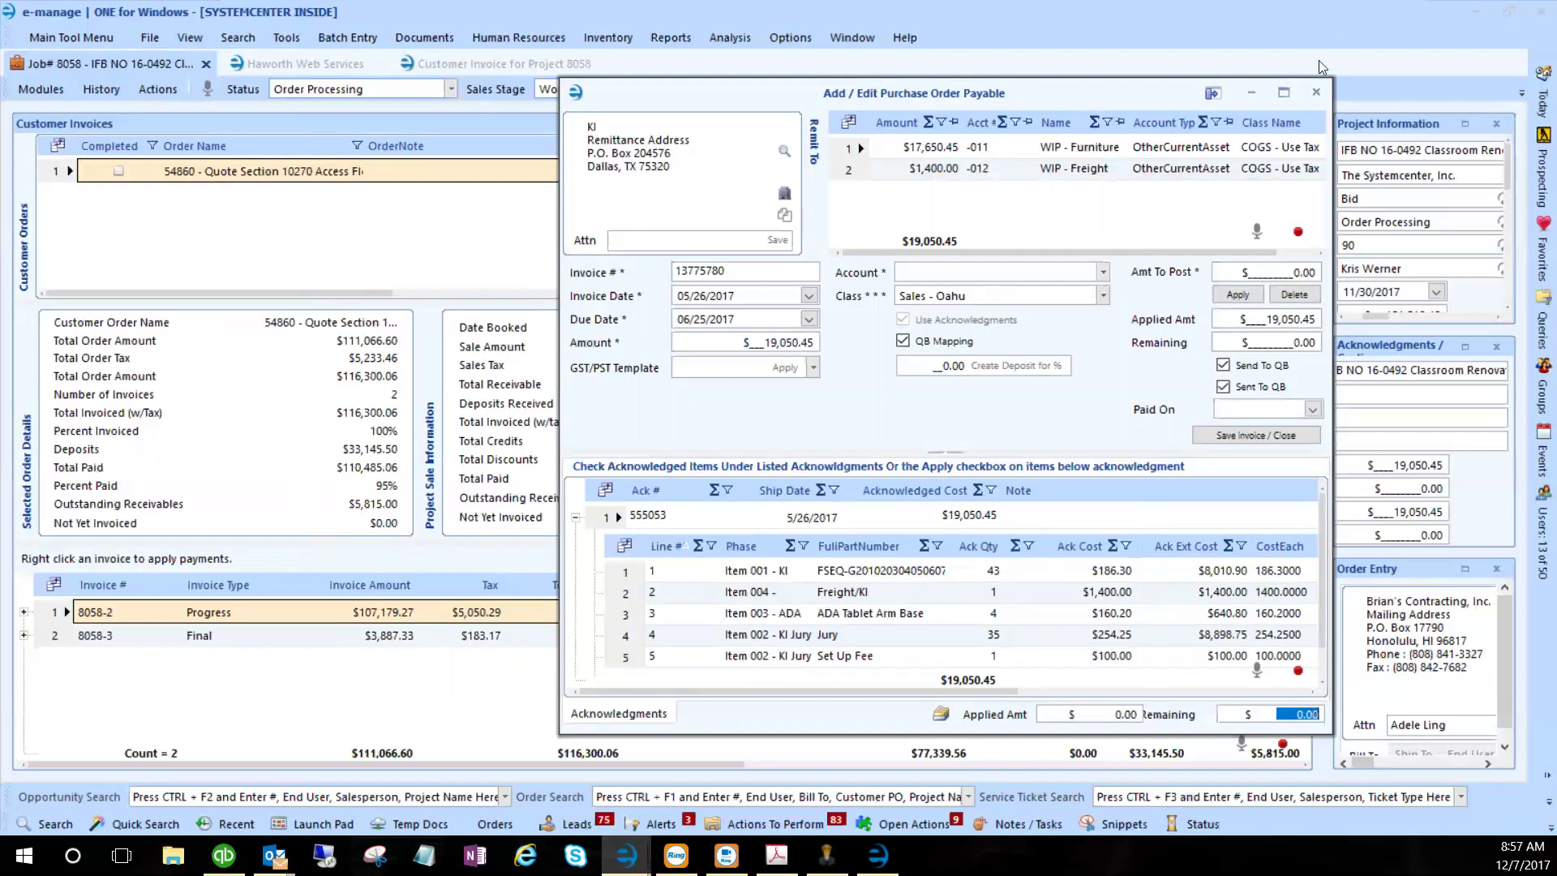
left_click(1315, 93)
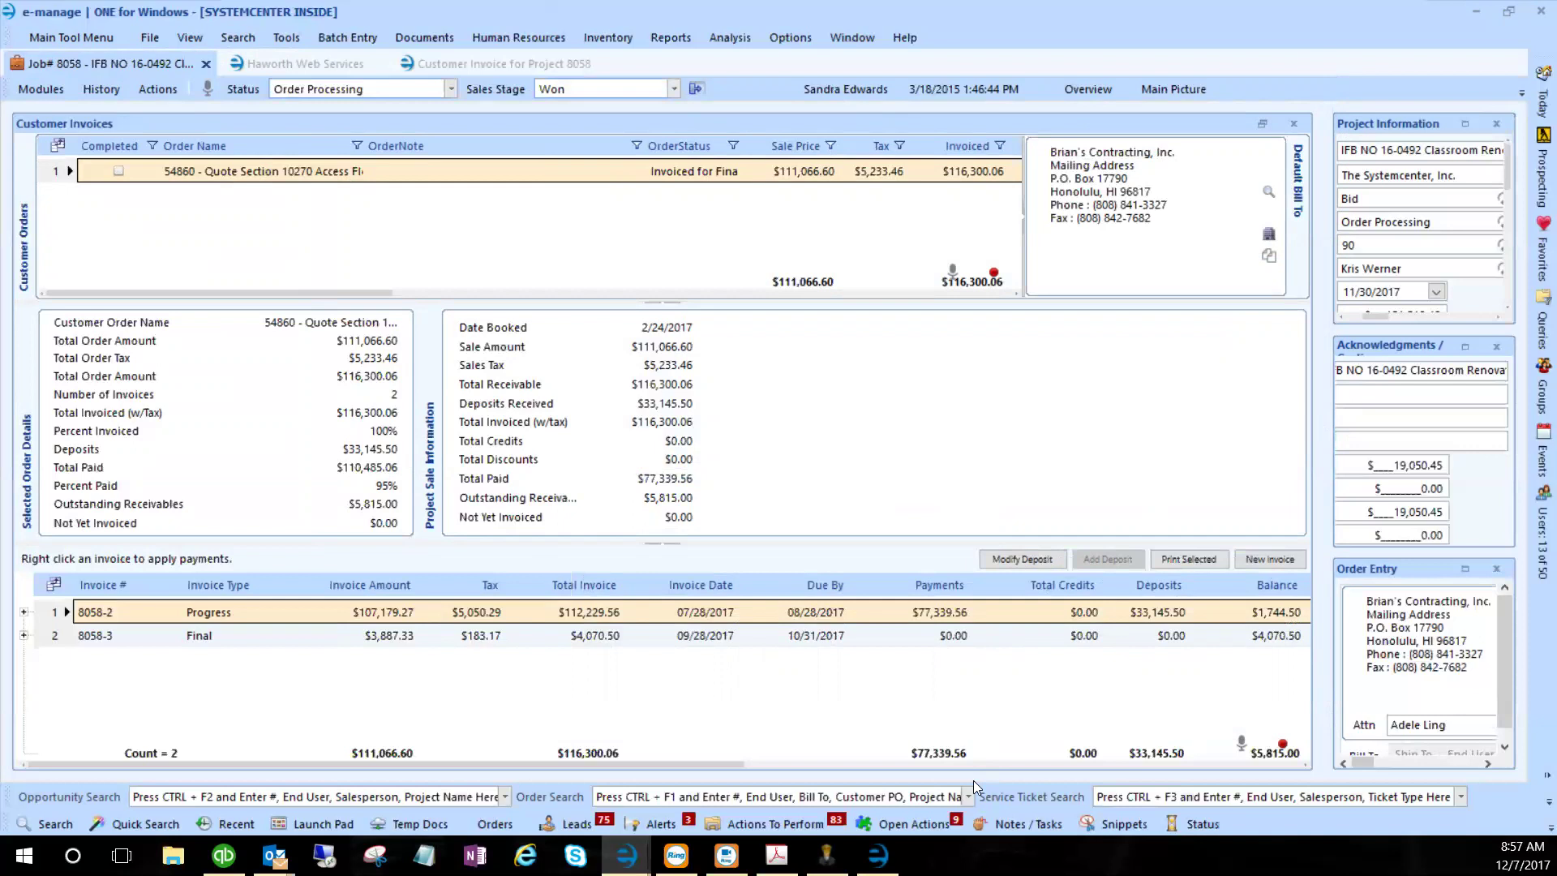
left_click(878, 854)
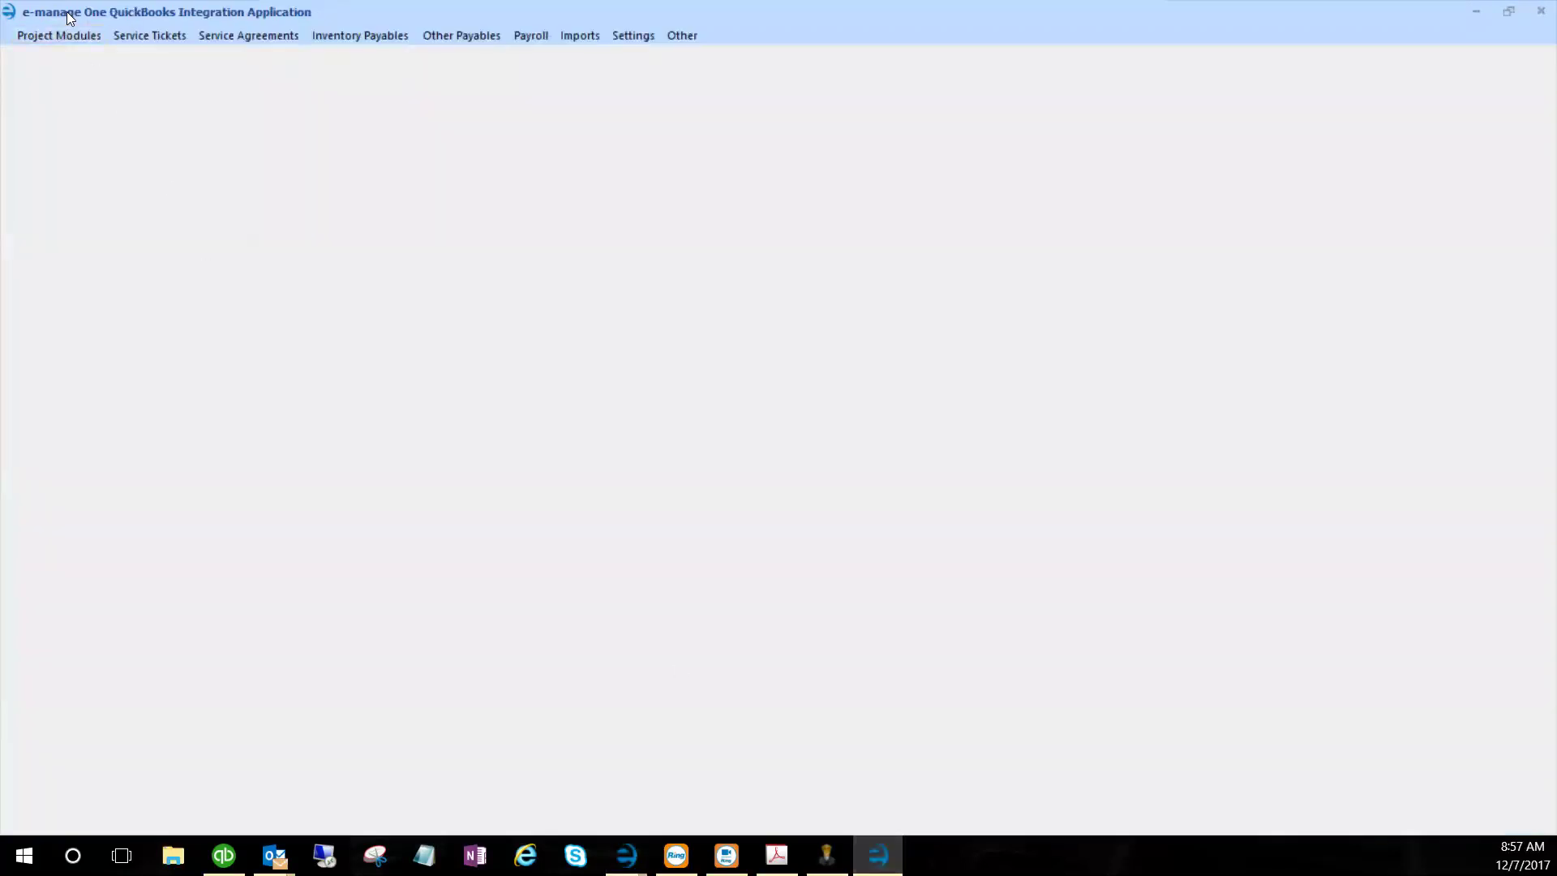
- Open the project modules' Send Payables and Send Receivables lists to review the transactions waiting for QuickBooks
left_click(54, 37)
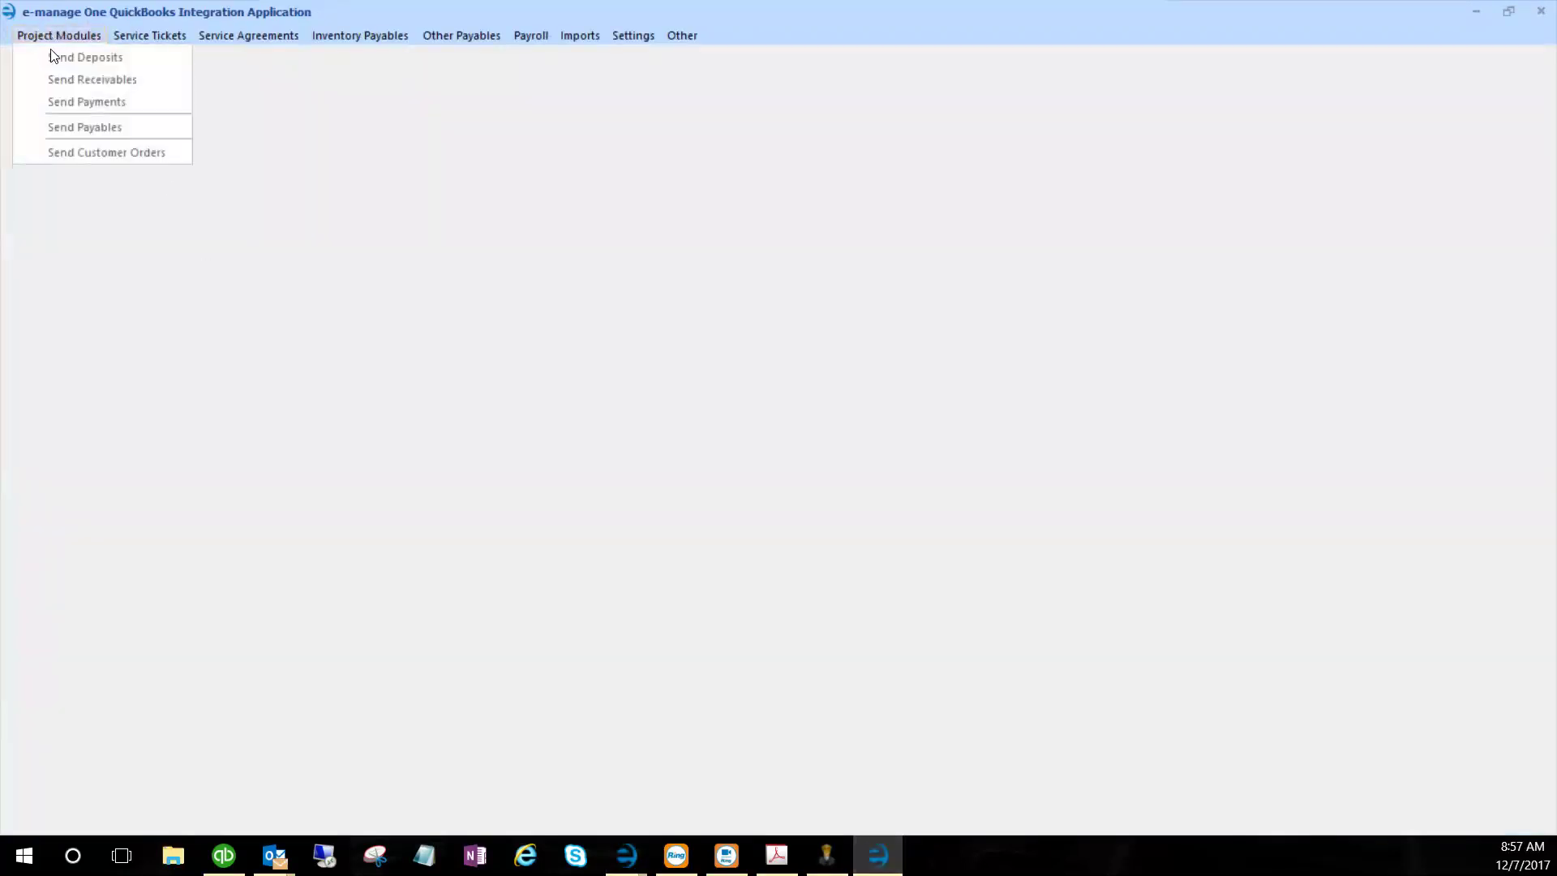
left_click(78, 127)
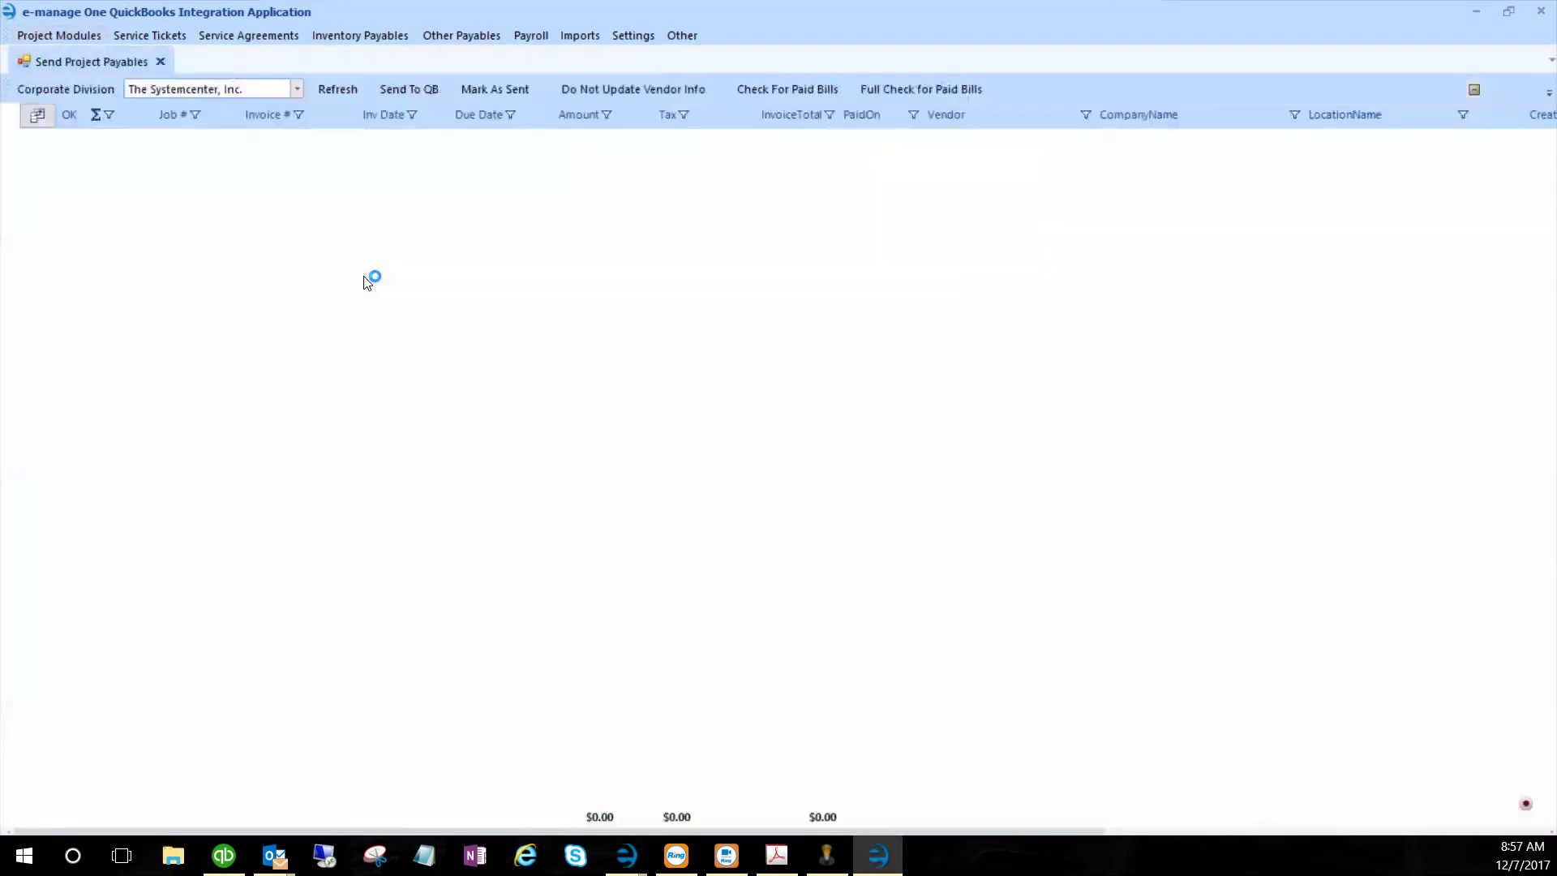
left_click(70, 38)
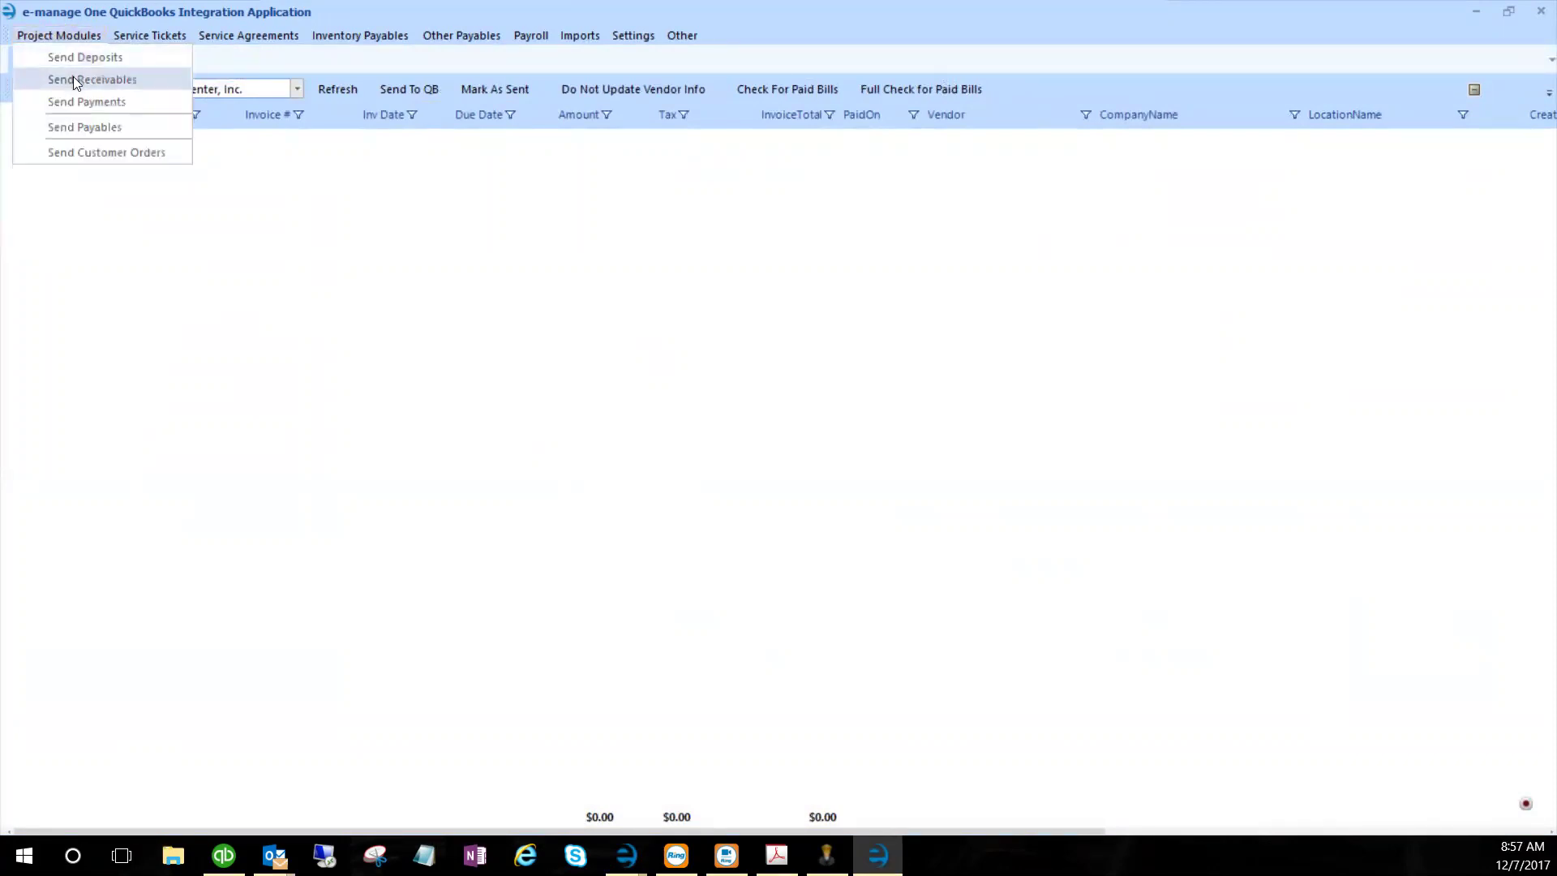
left_click(73, 79)
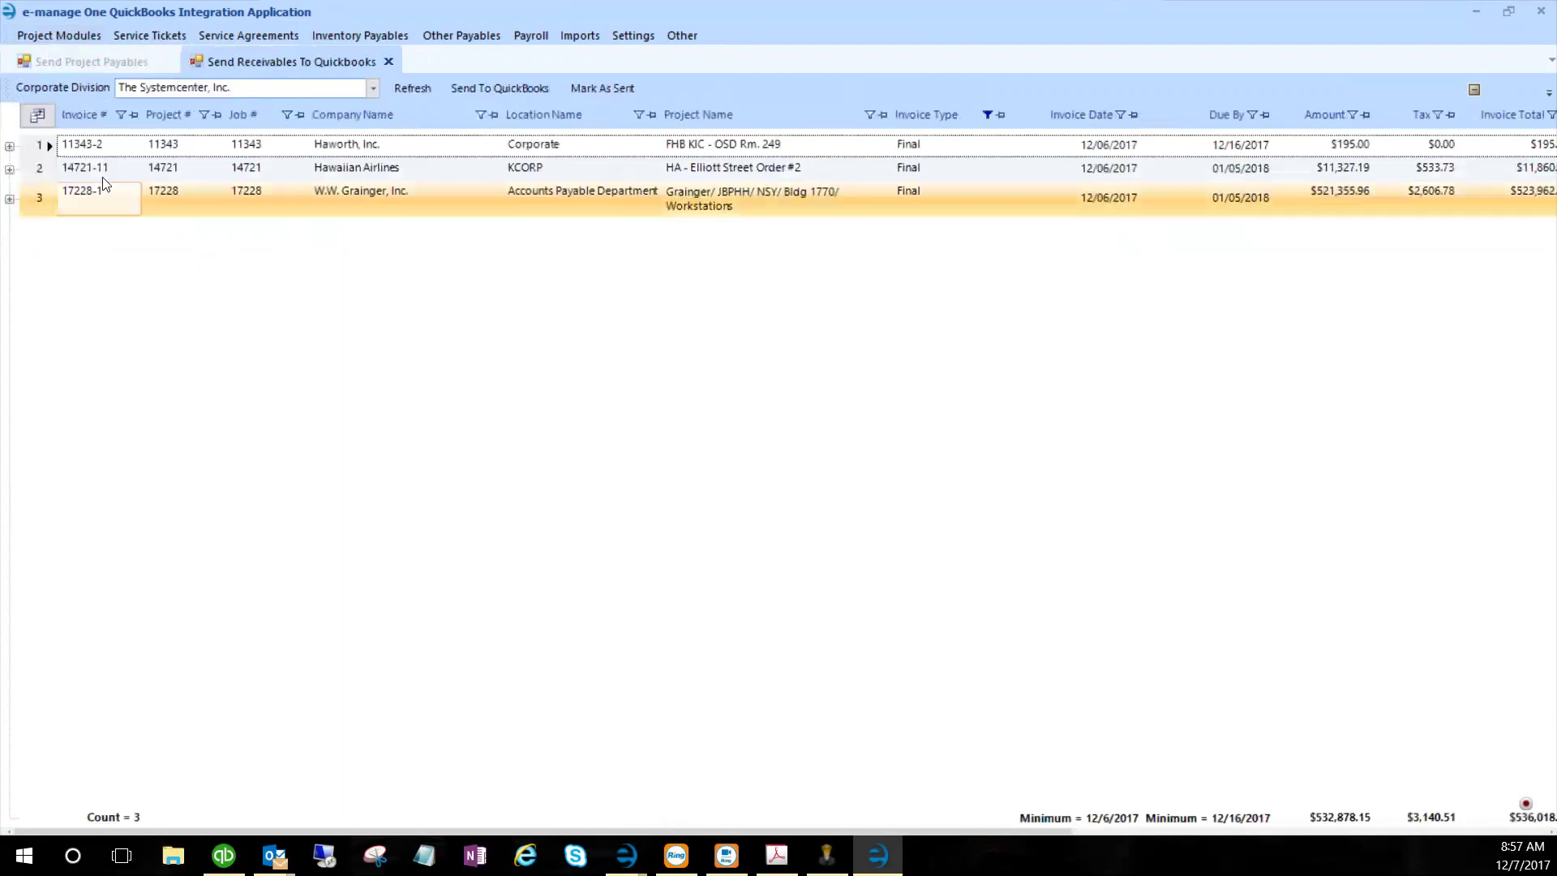
left_click(41, 37)
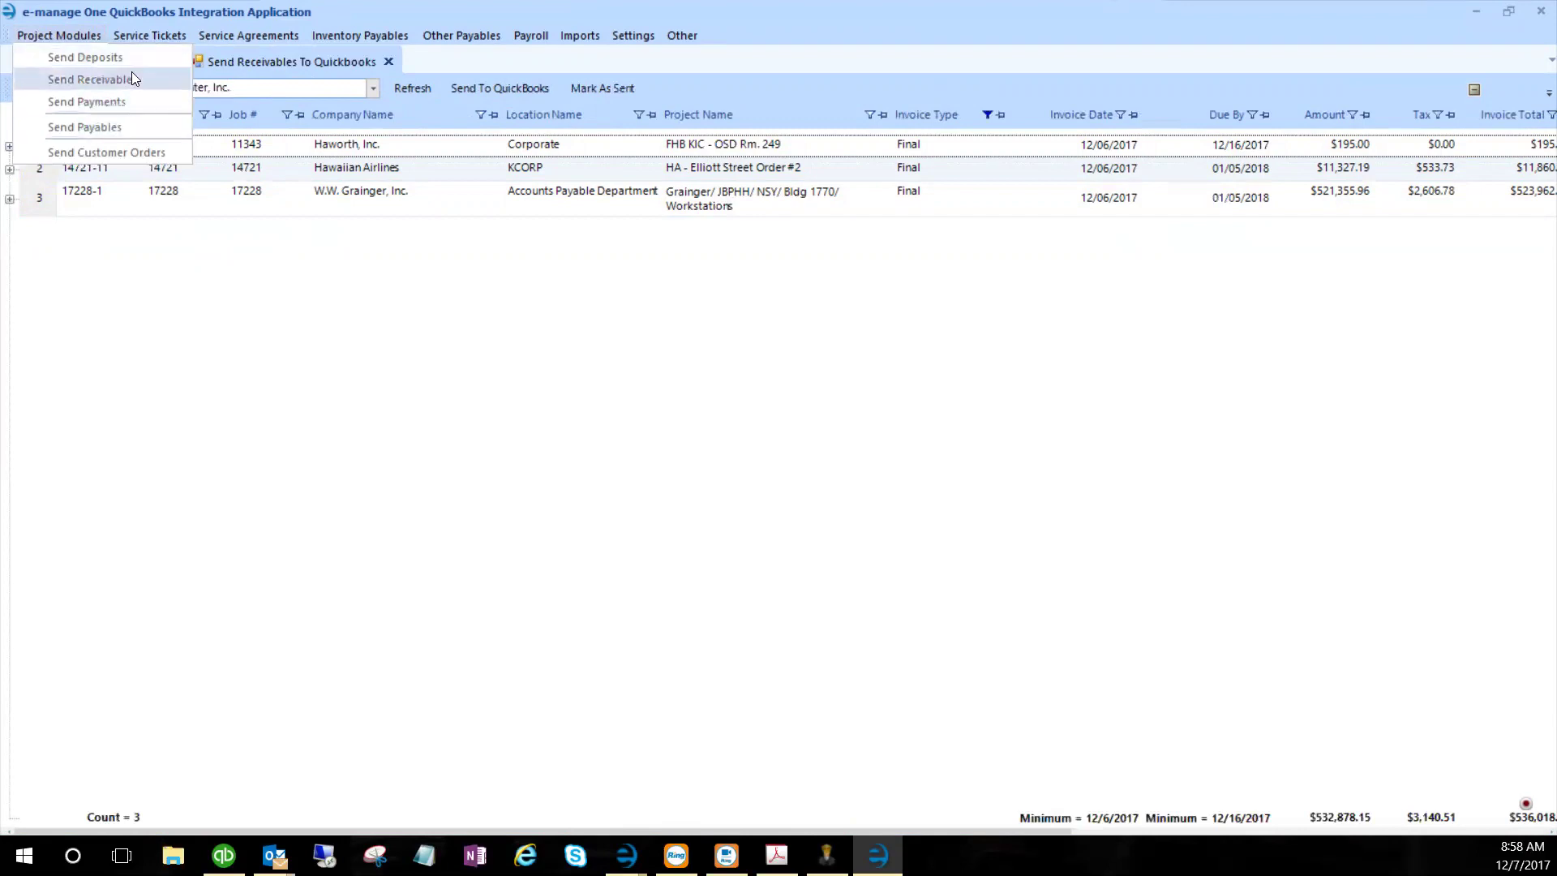
left_click(134, 127)
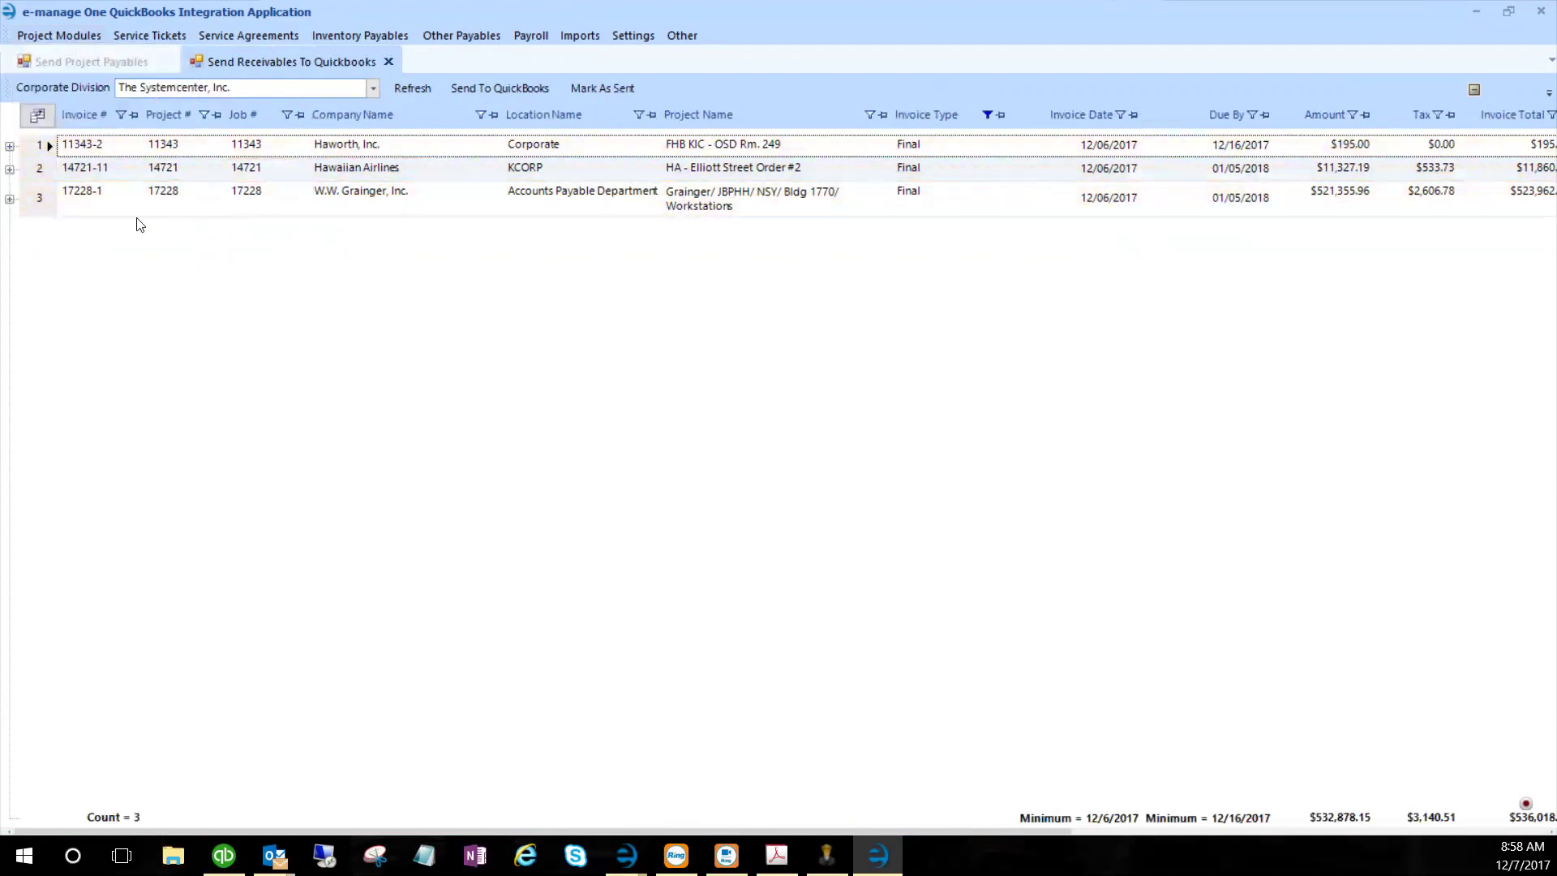
- Expand the Haworth and Hawaiian Airlines receivables one at a time to review their account postings, collapsing each again
left_click(10, 147)
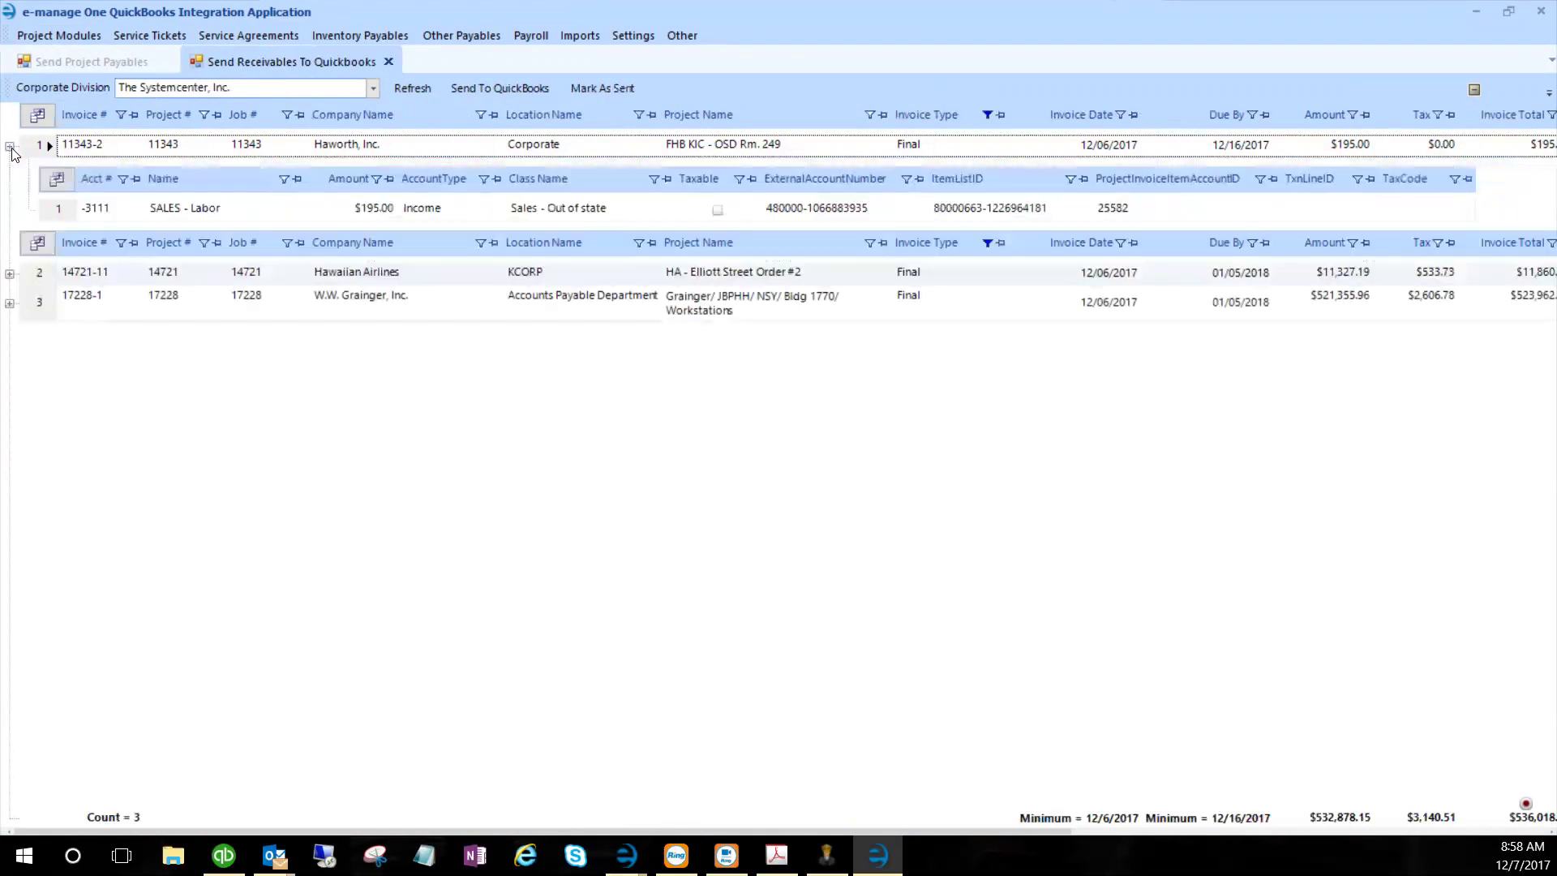
left_click(10, 147)
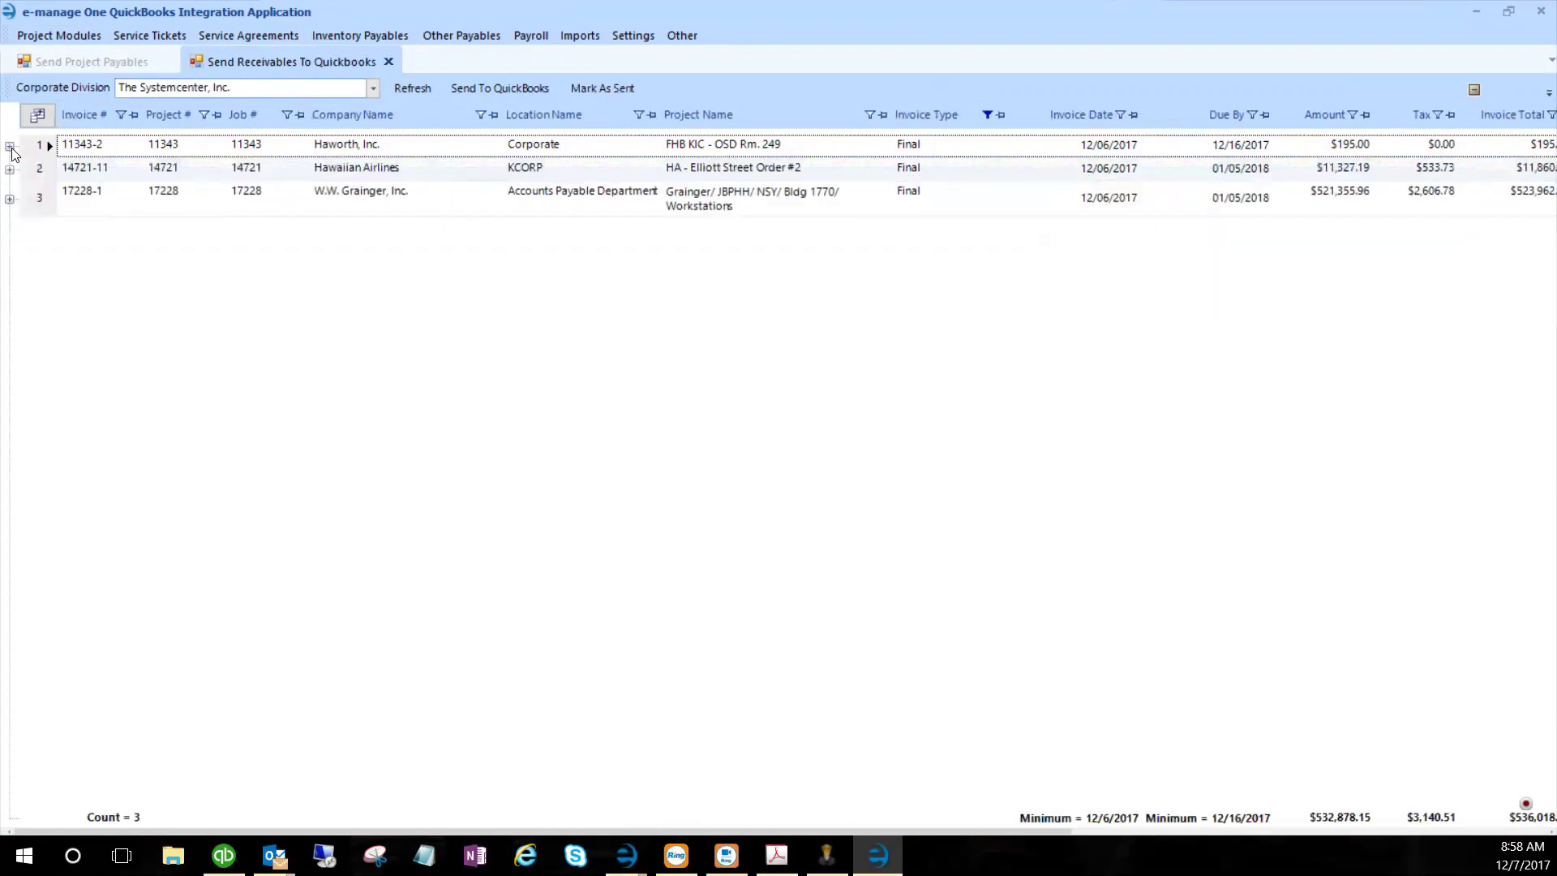
left_click(9, 169)
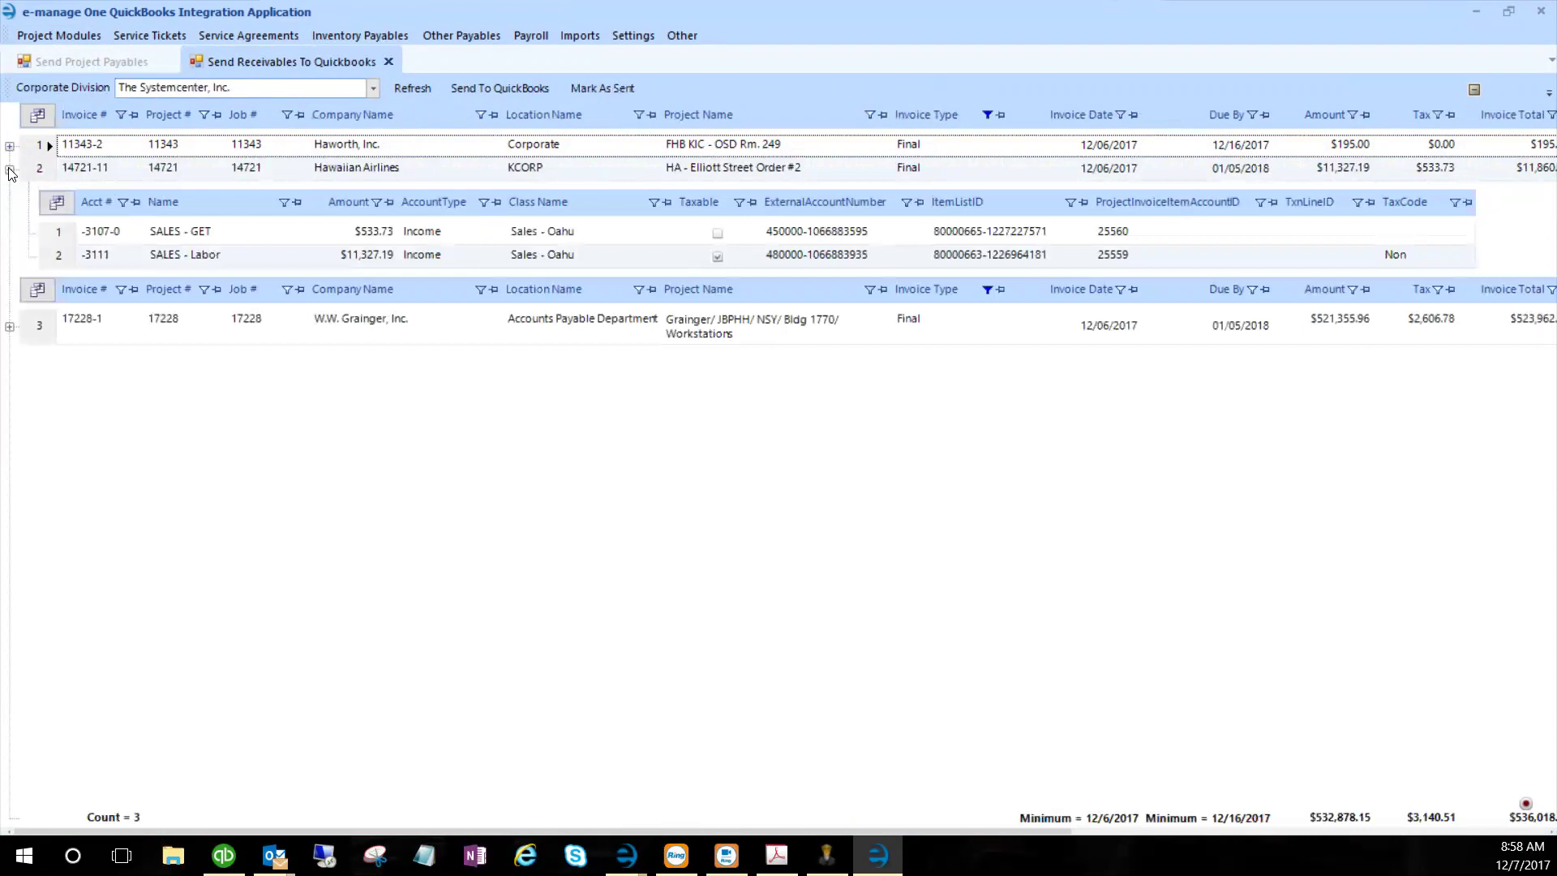
left_click(10, 170)
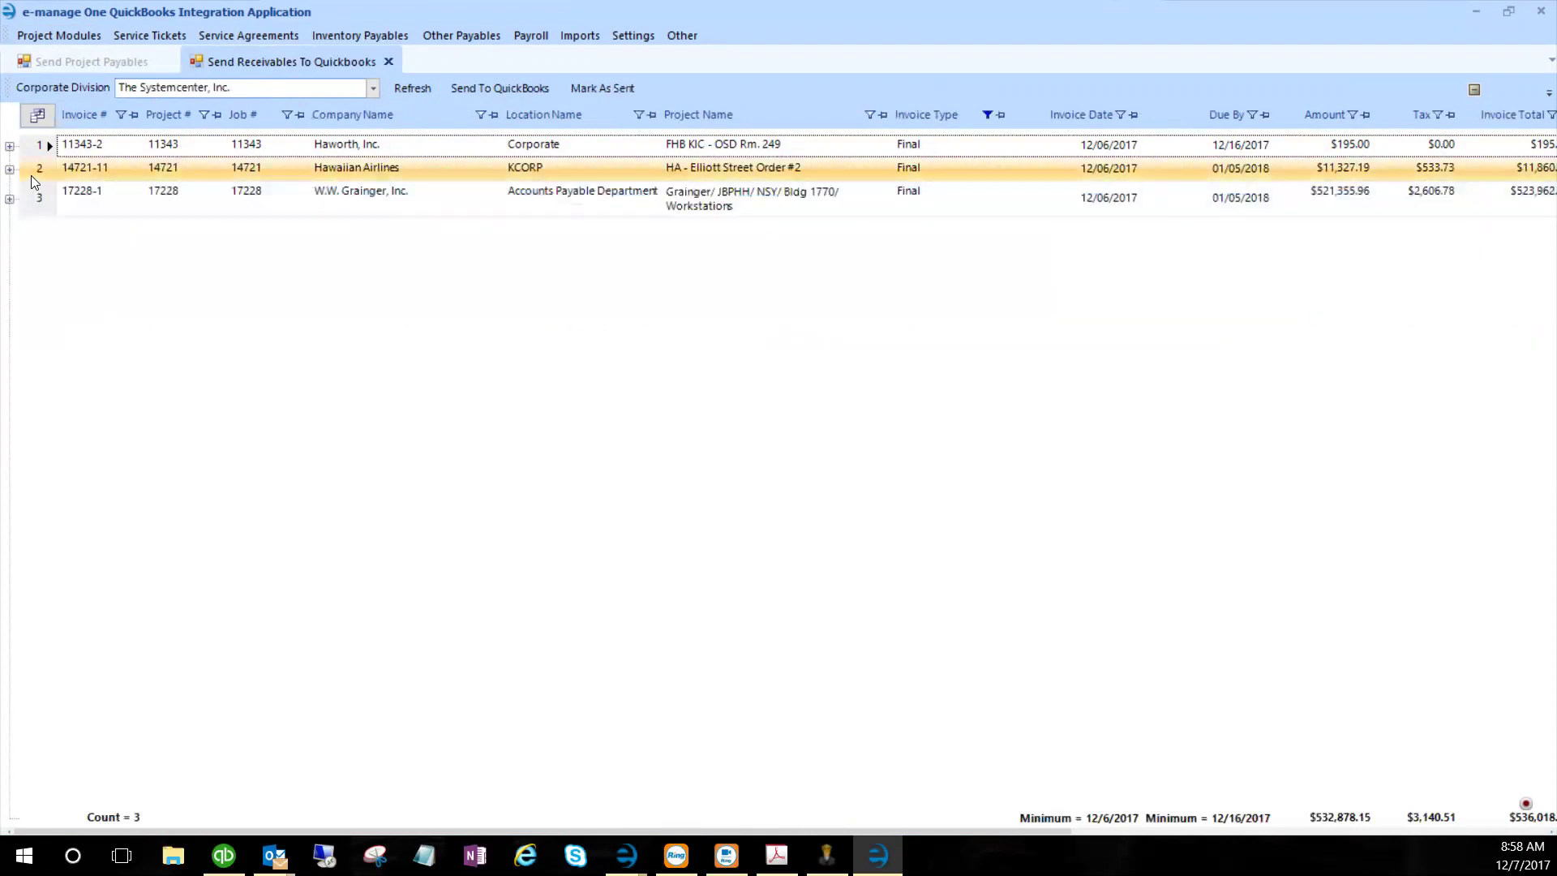
- Expand the W.W. Grainger receivable, open its invoice to review the WIP, Sales and COGS postings, and close it
left_click(9, 199)
left_click(41, 196)
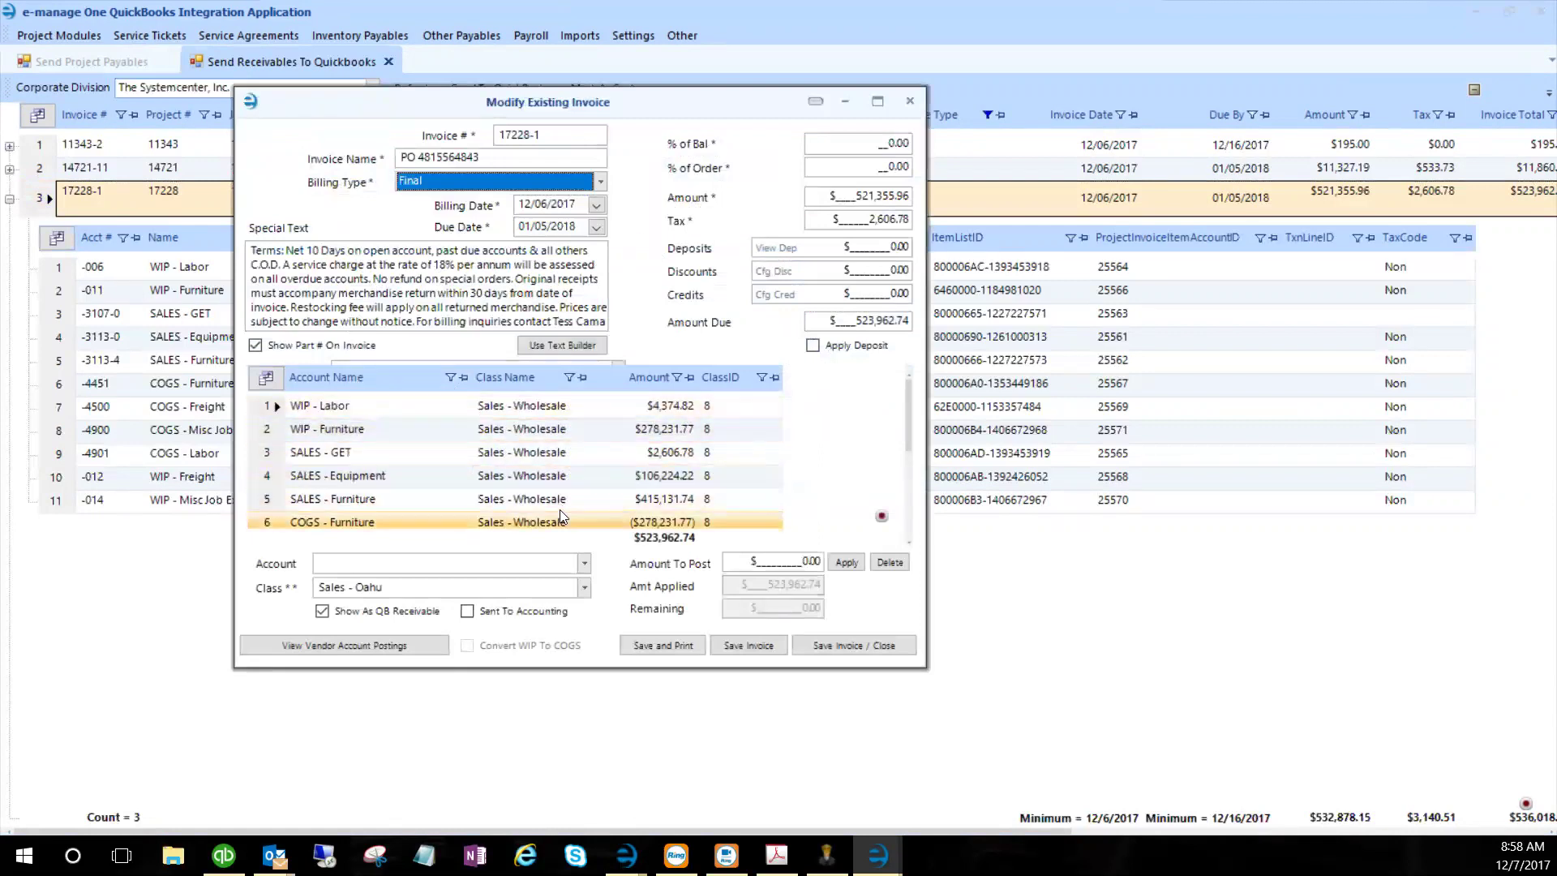
left_click_drag(908, 428, 902, 389)
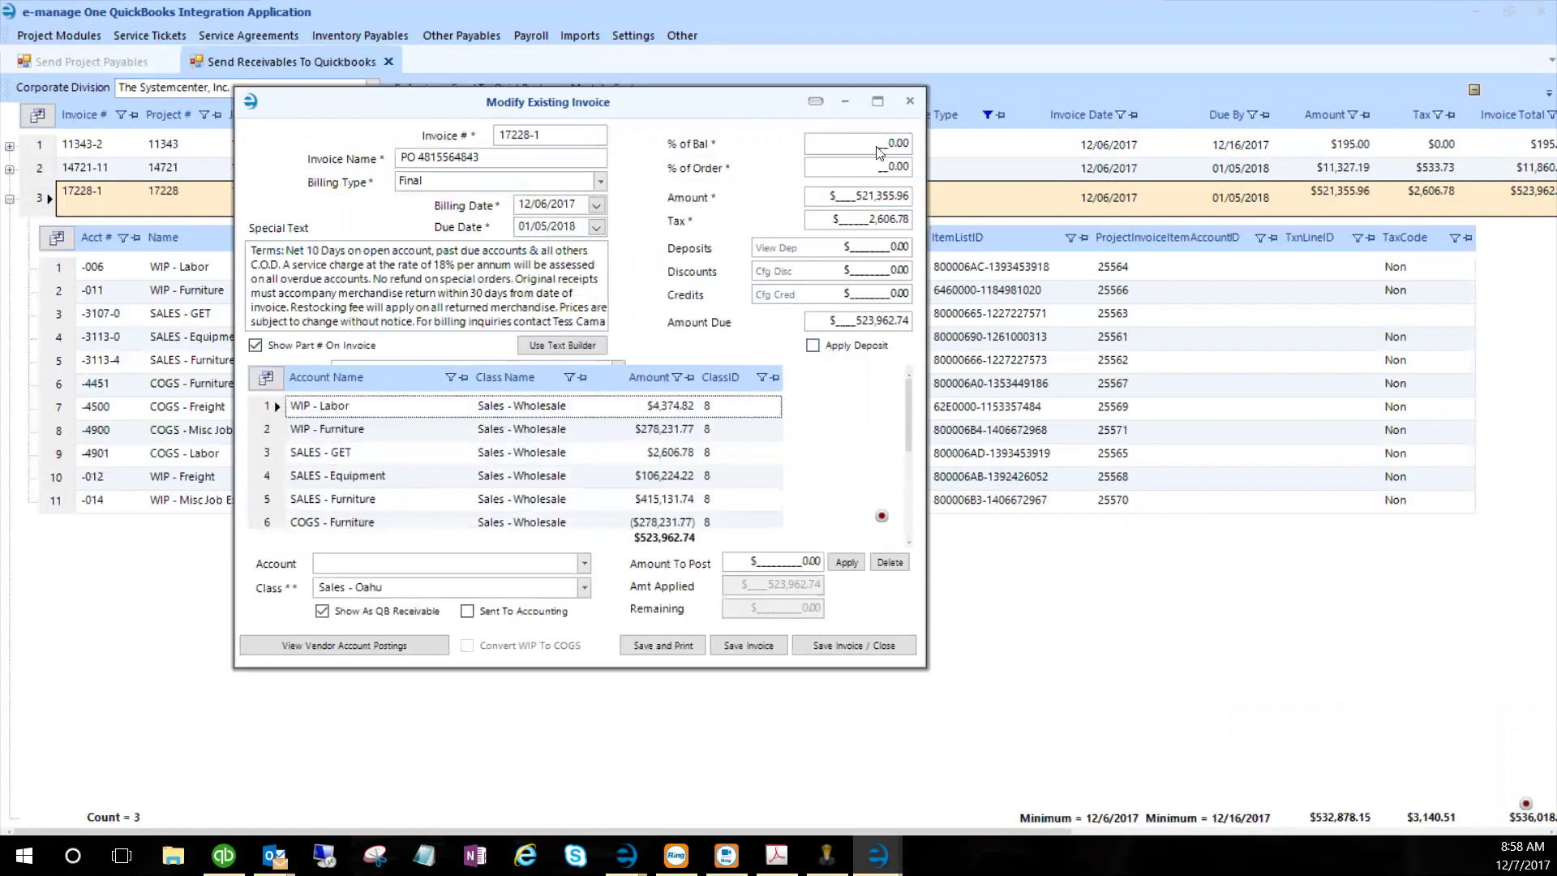
left_click(909, 101)
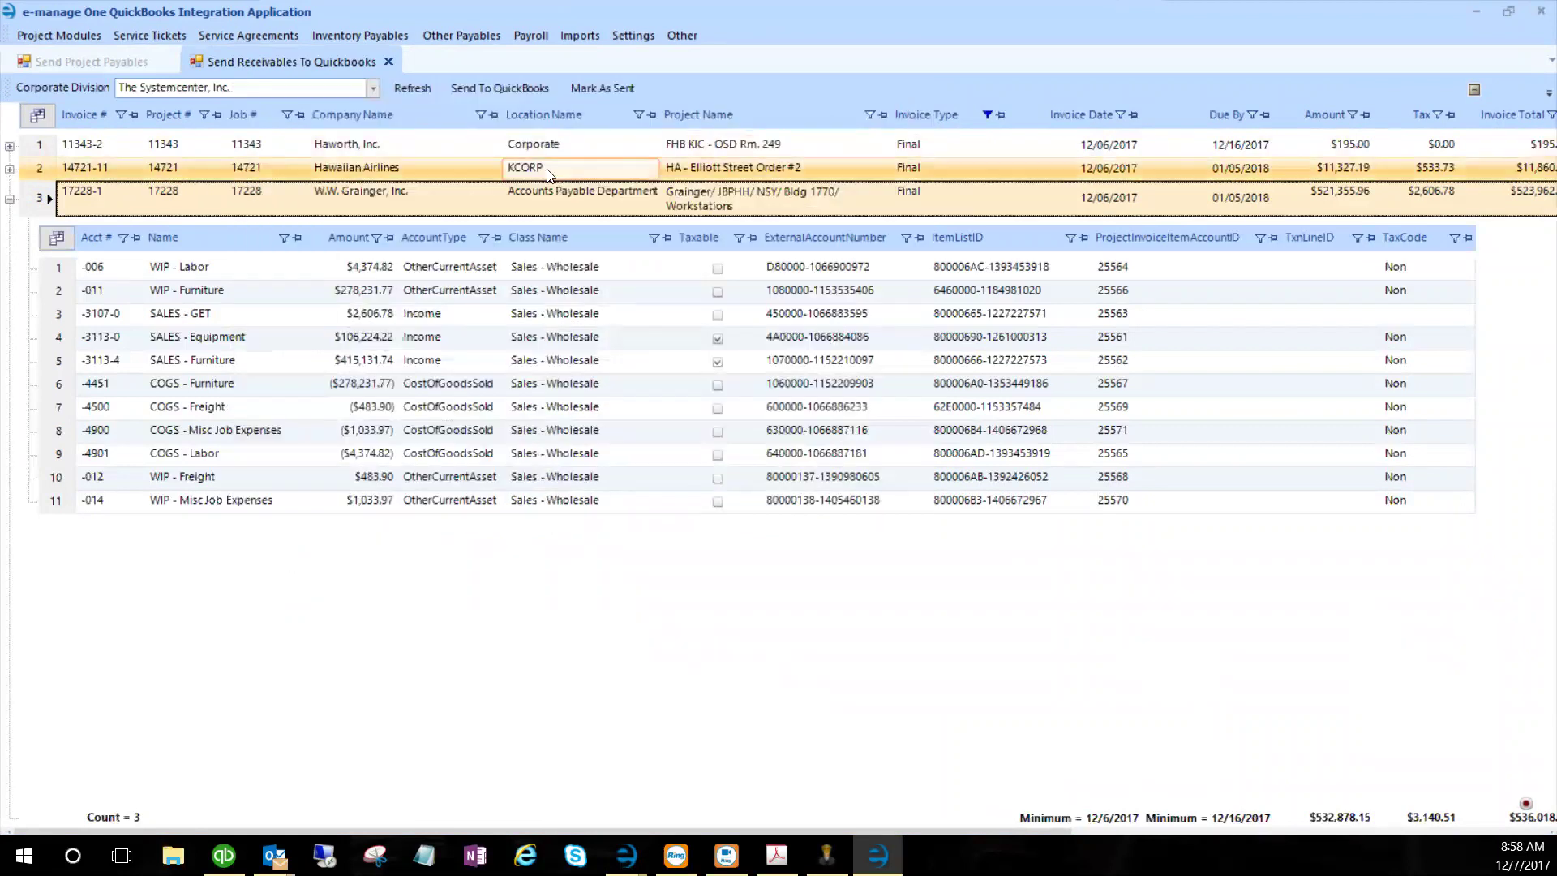
- Collapse the W.W. Grainger receivable, select the Haworth and Hawaiian Airlines receivables and send them to QuickBooks
left_click(10, 200)
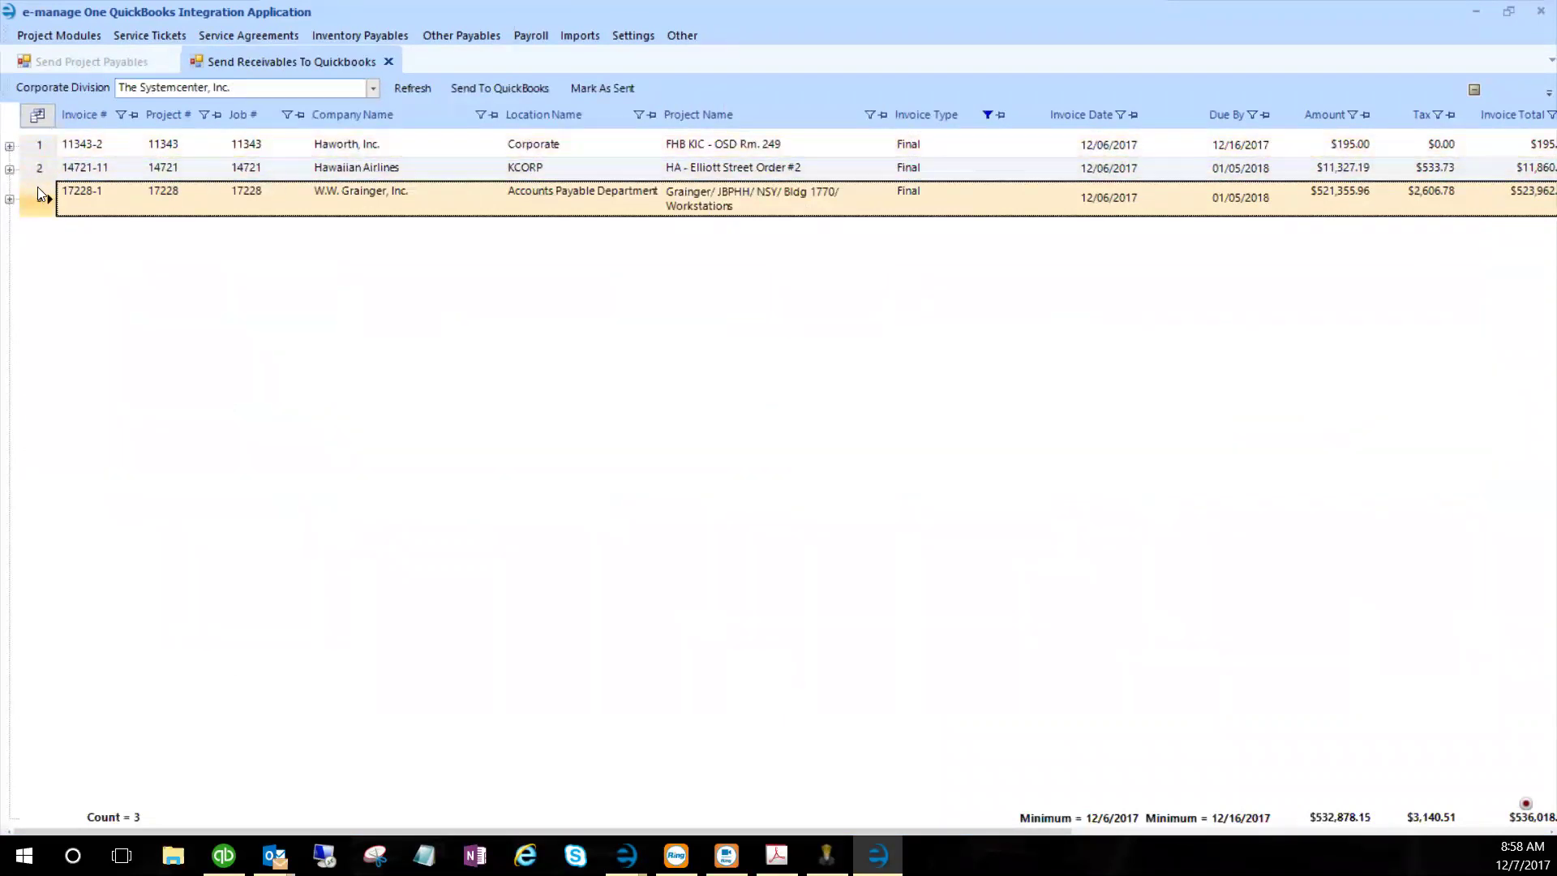
left_click_drag(42, 142, 42, 168)
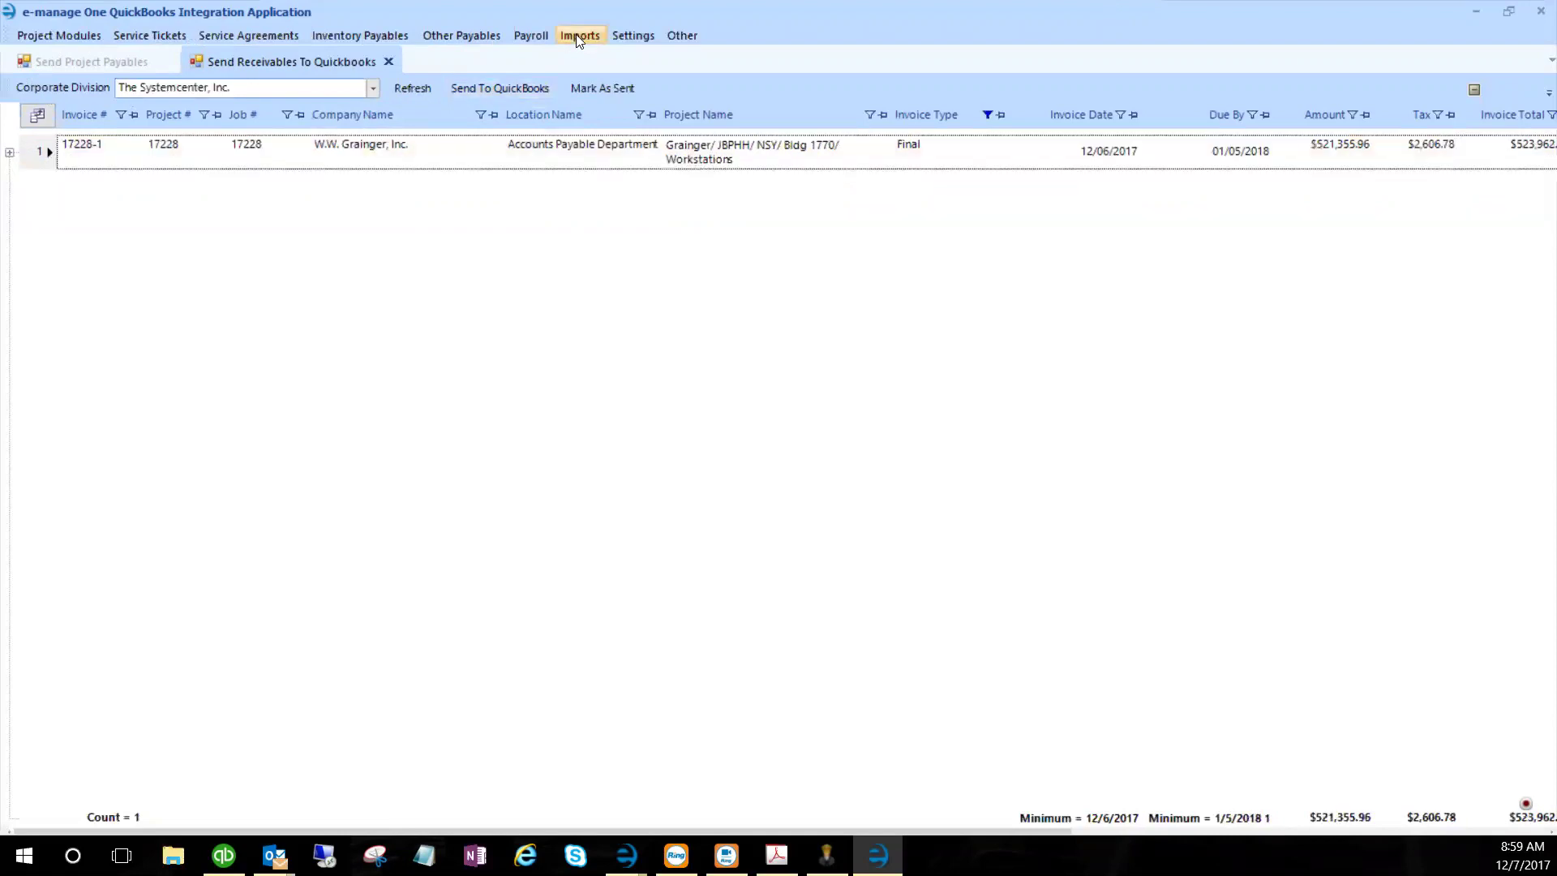
left_click(30, 153)
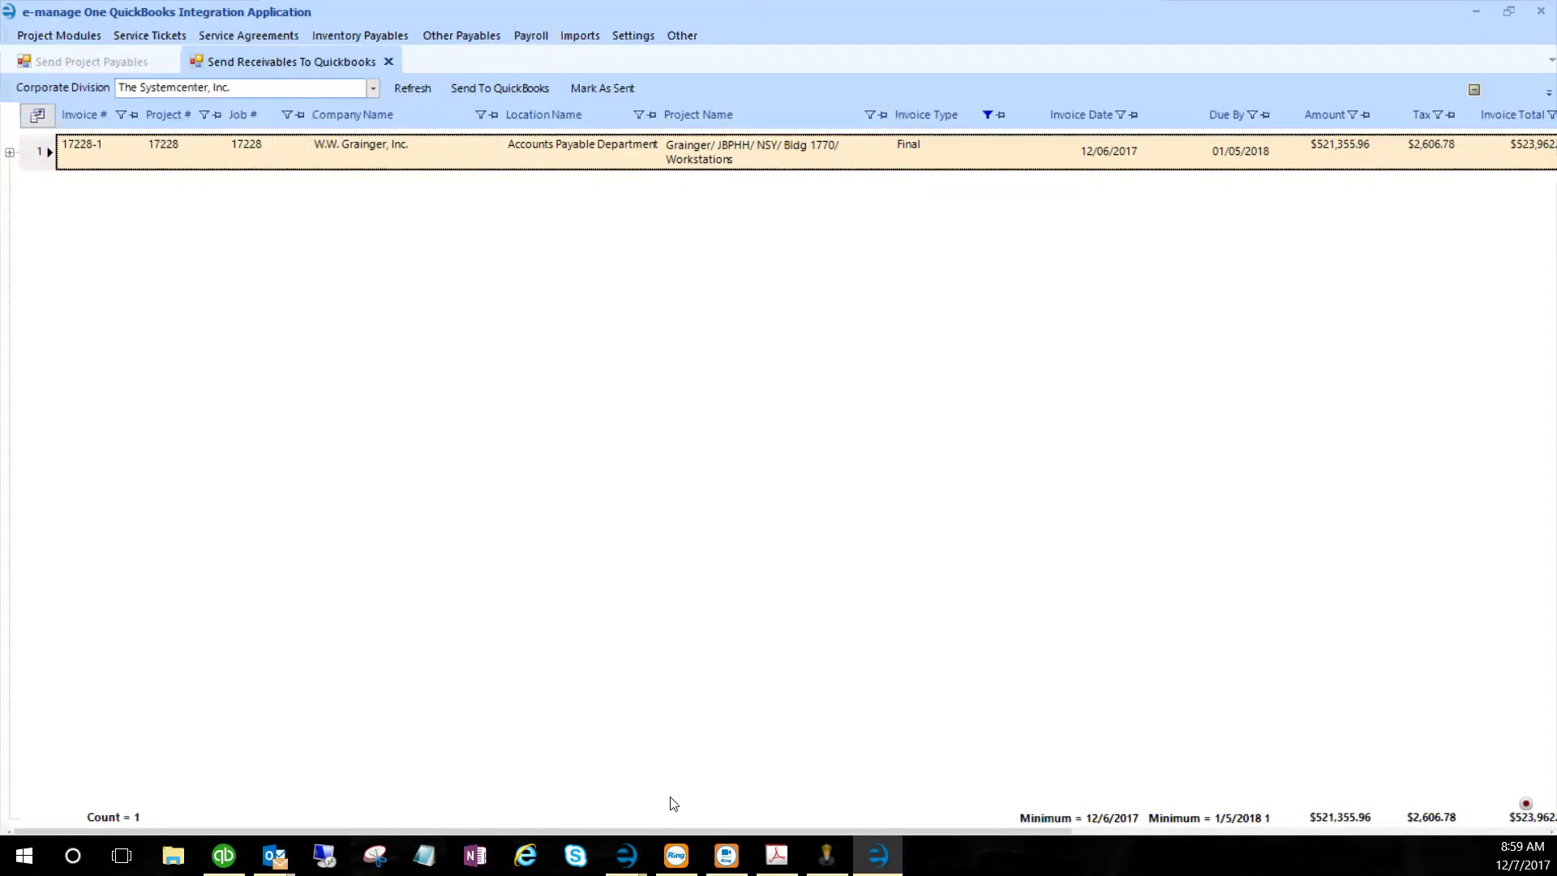
- Switch to e-manage, view the payment options on Job 8058's Progress invoice, and open the batch Customer Payments window
left_click(626, 856)
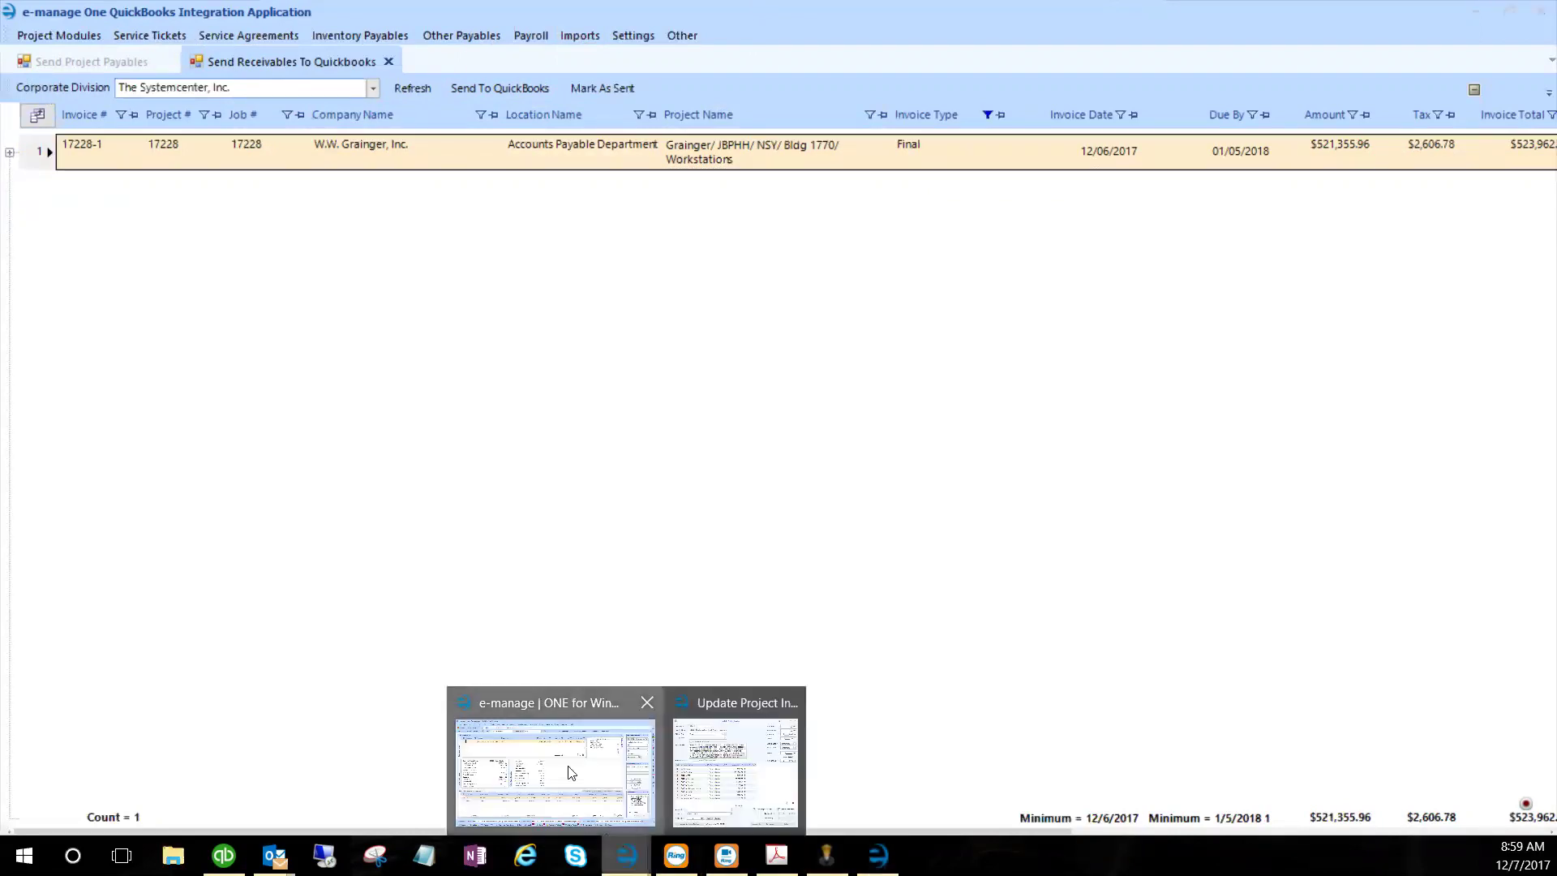
left_click(599, 816)
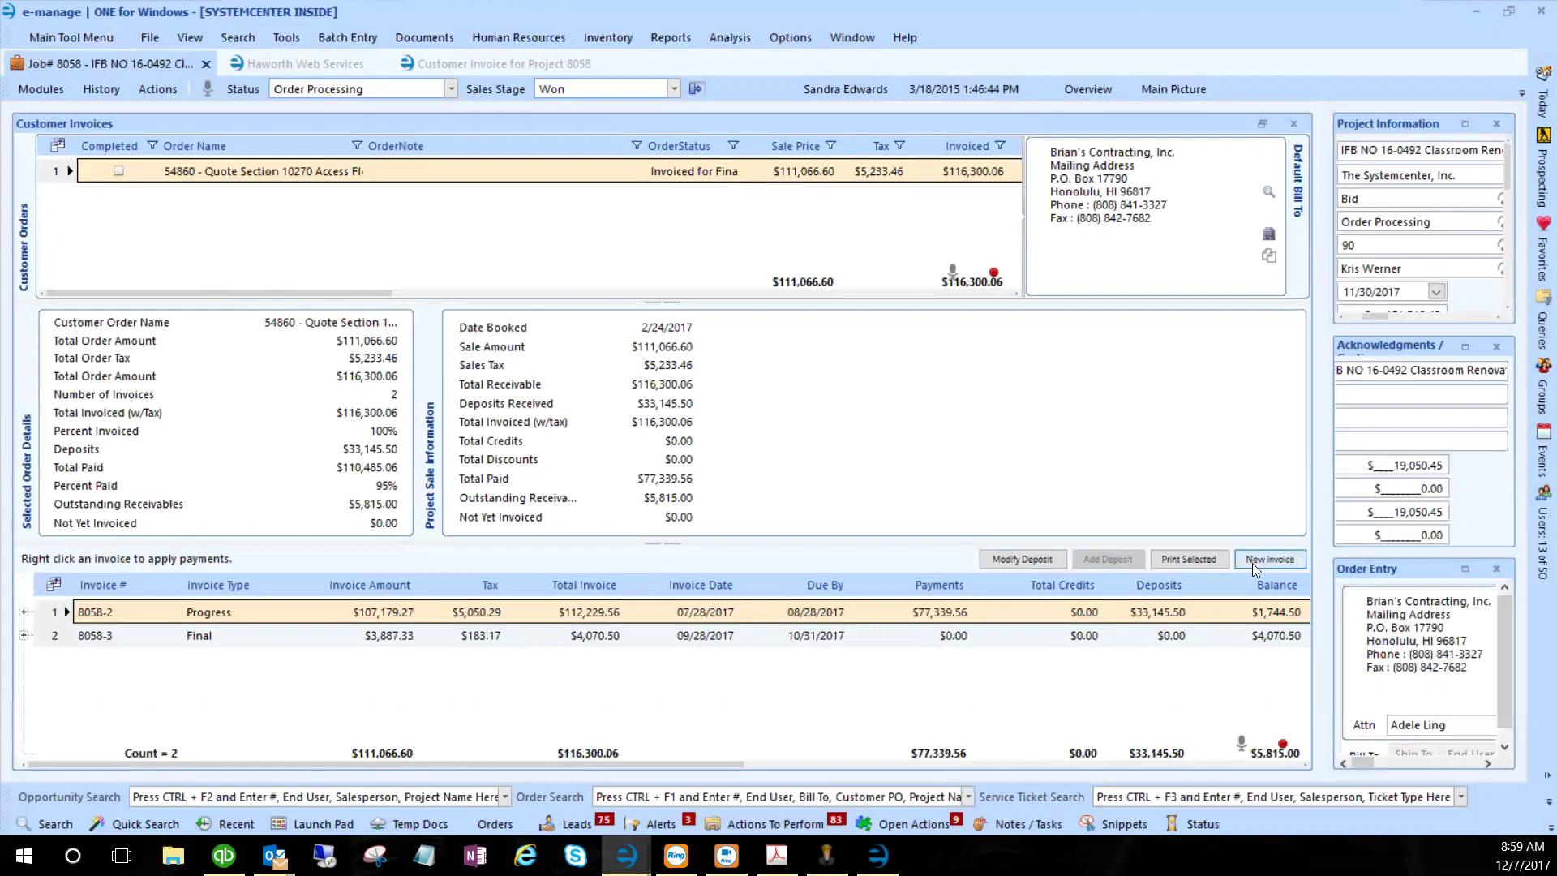
right_click(310, 614)
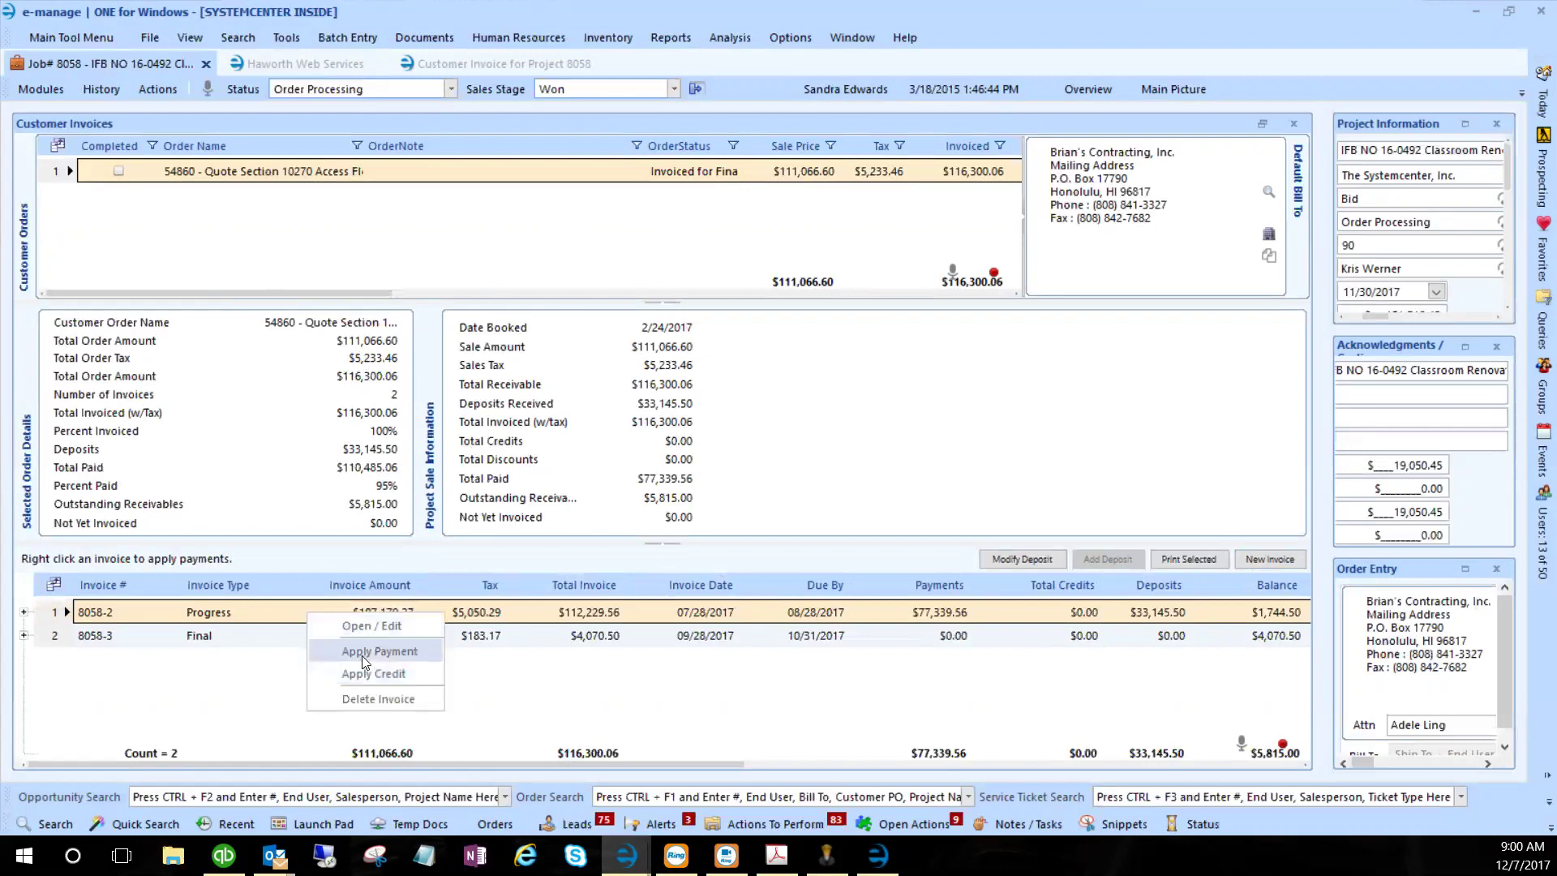
left_click(272, 244)
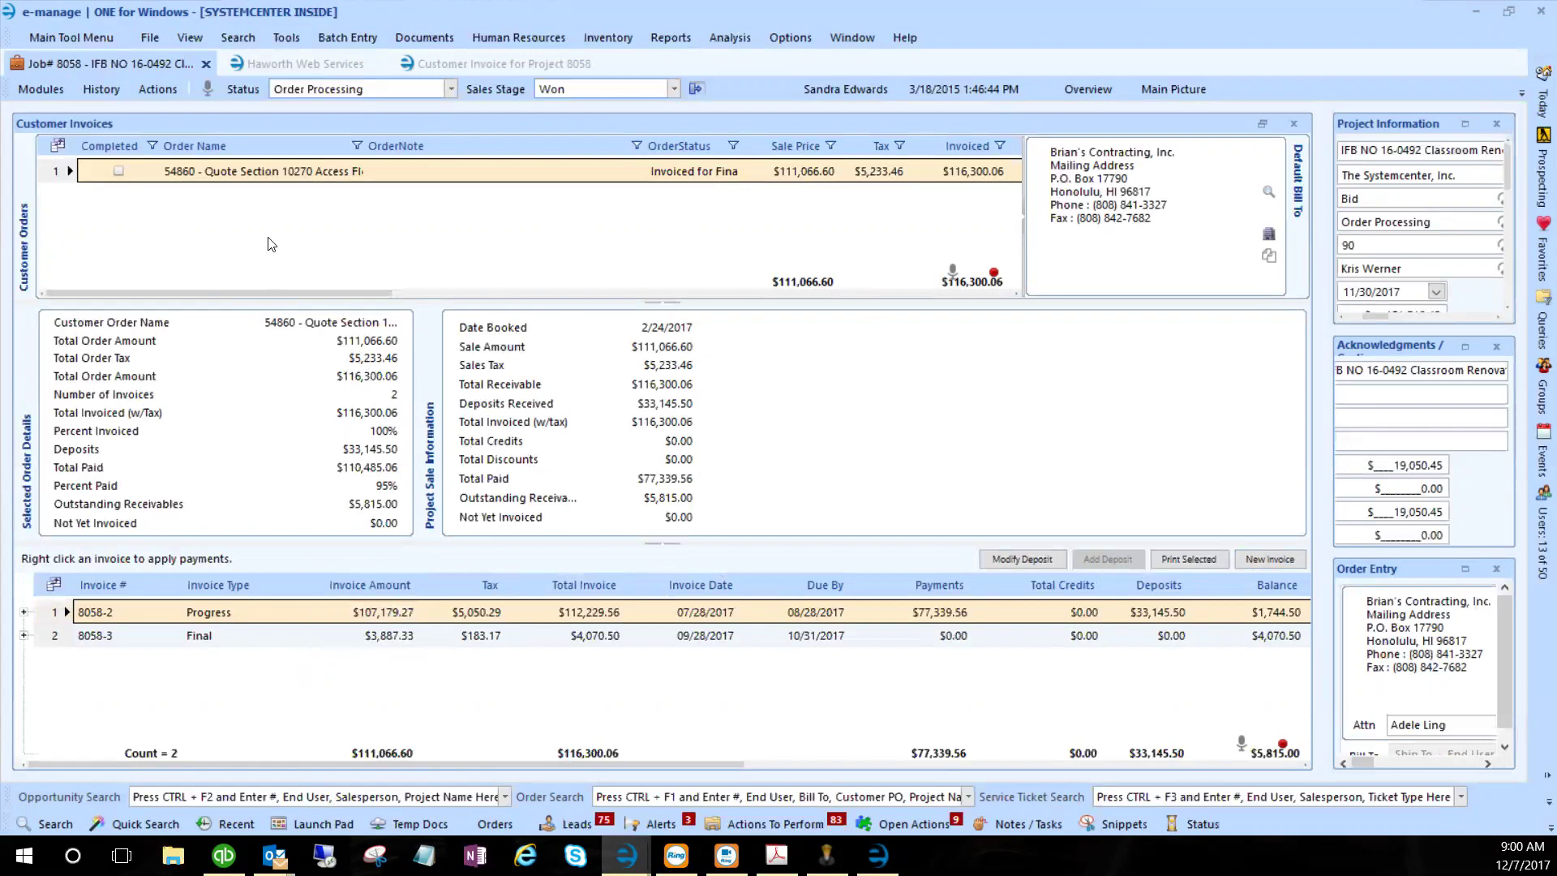
left_click(336, 39)
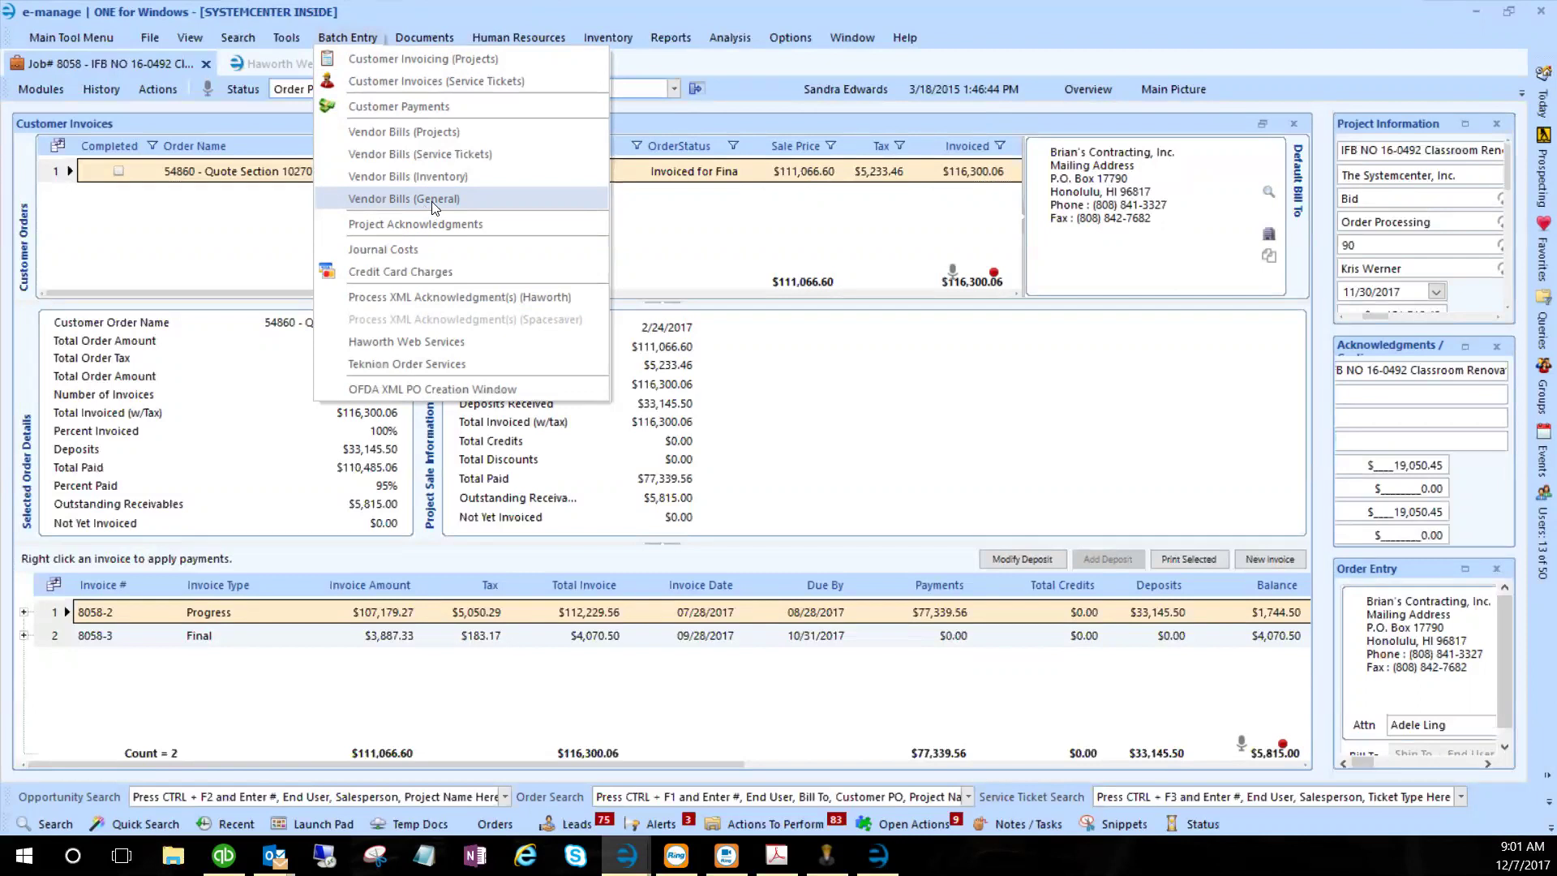
left_click(436, 110)
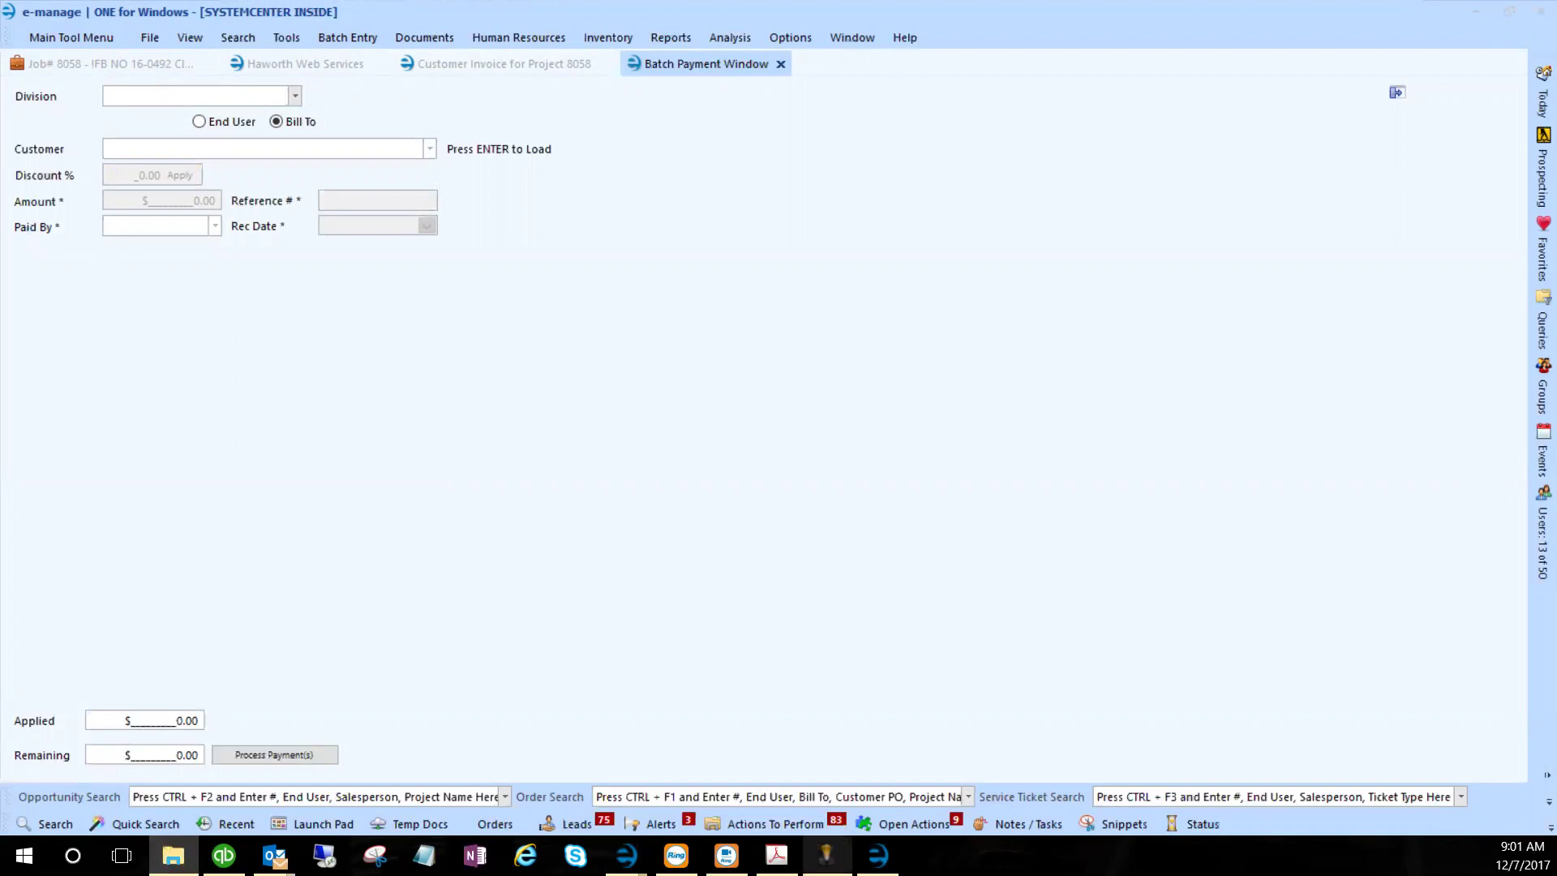
- Switch to Acrobat, review the scanned Brian's Contracting check, and close the document
left_click(775, 854)
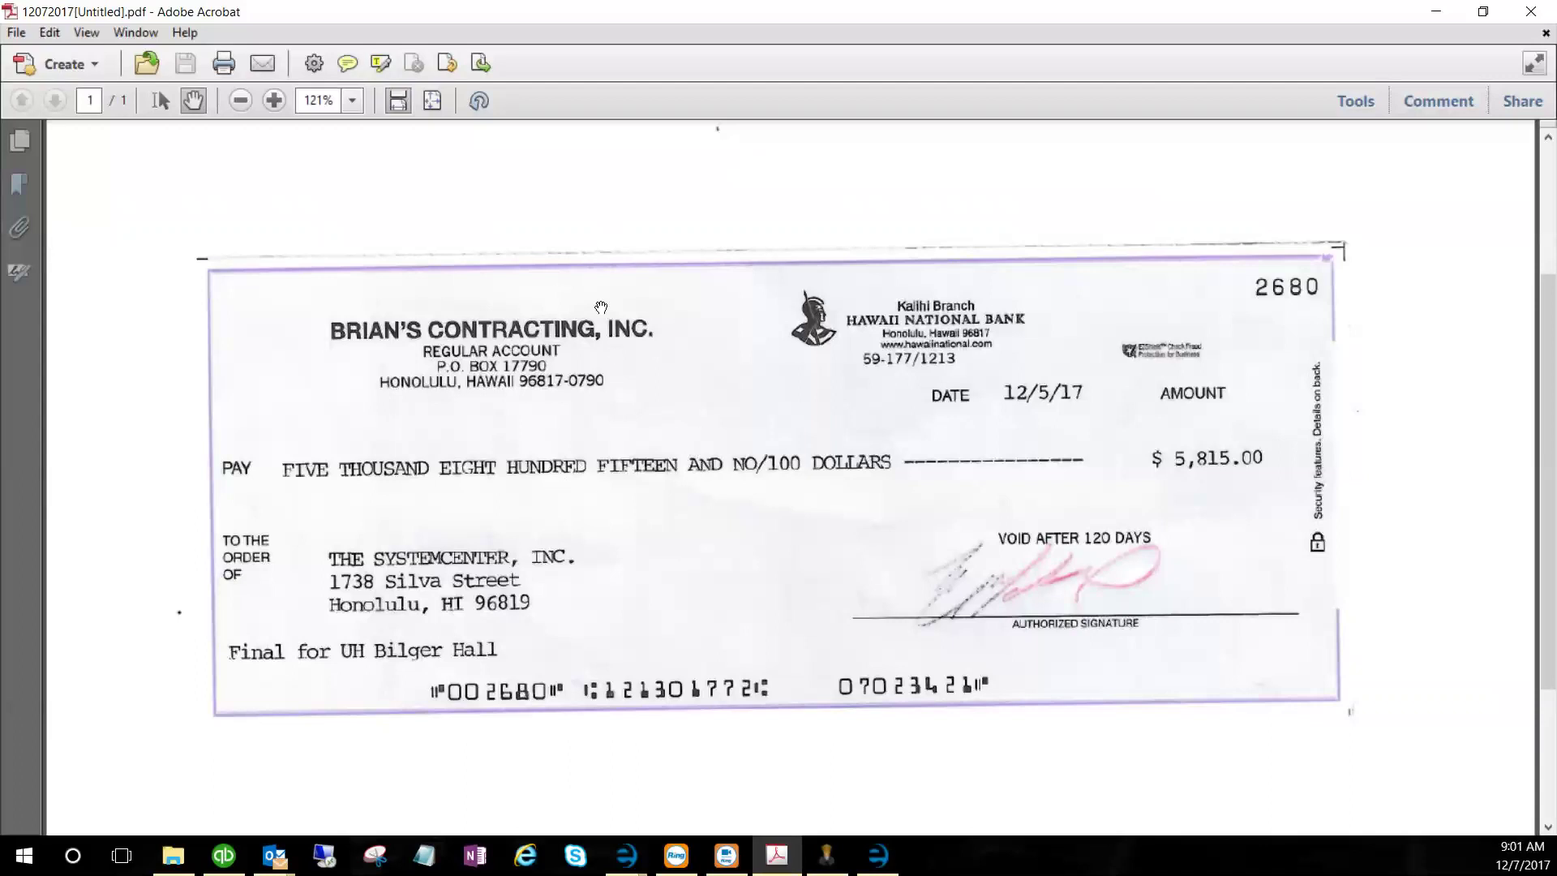
scroll(587, 508, "down", 3)
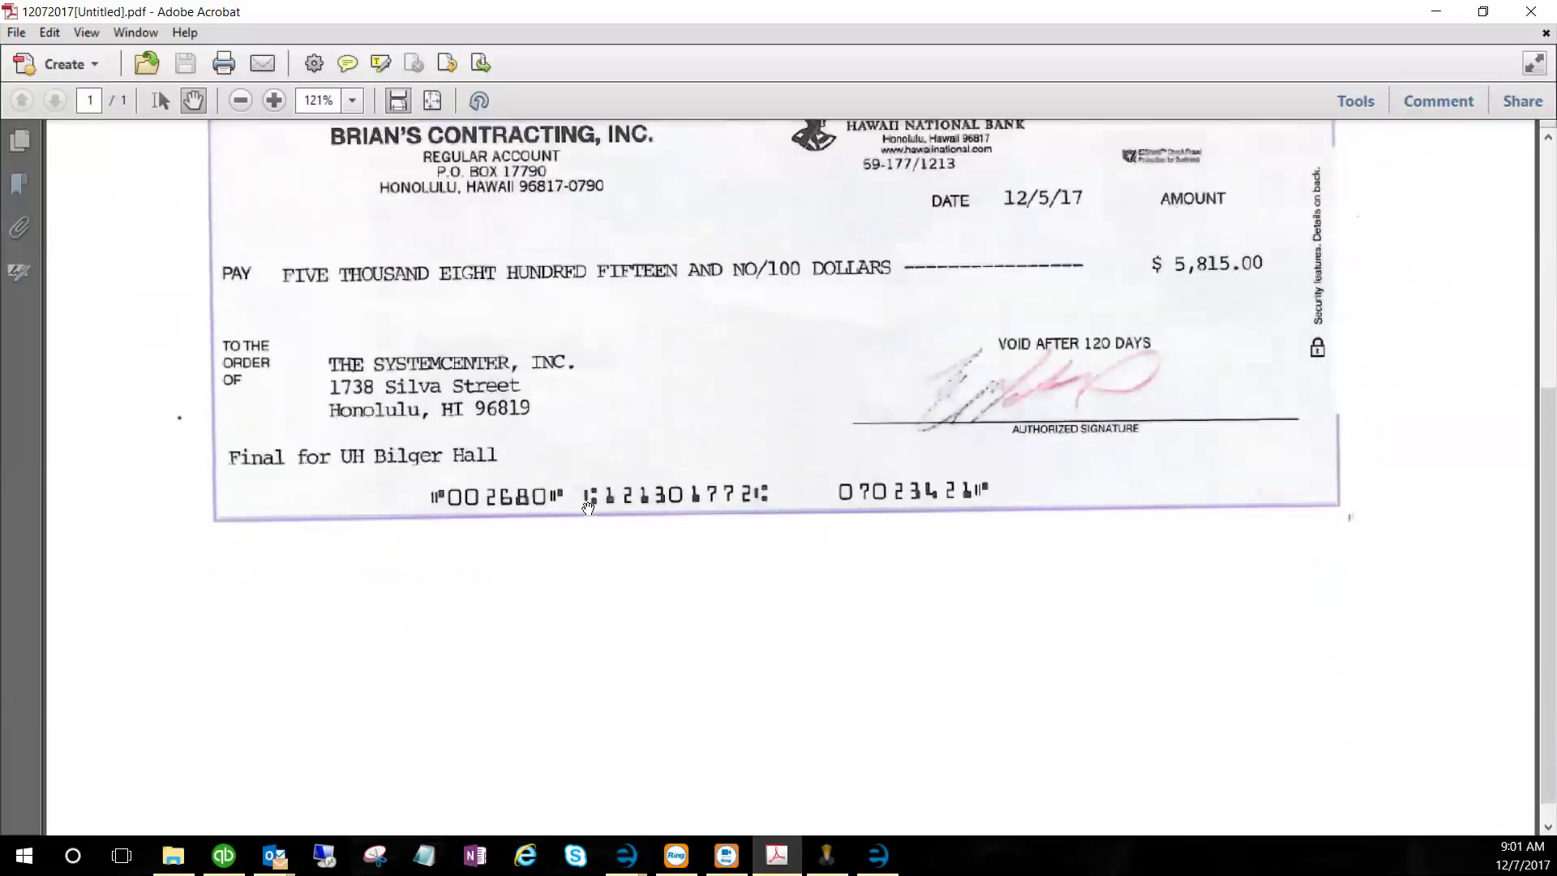
scroll(588, 508, "up", 6)
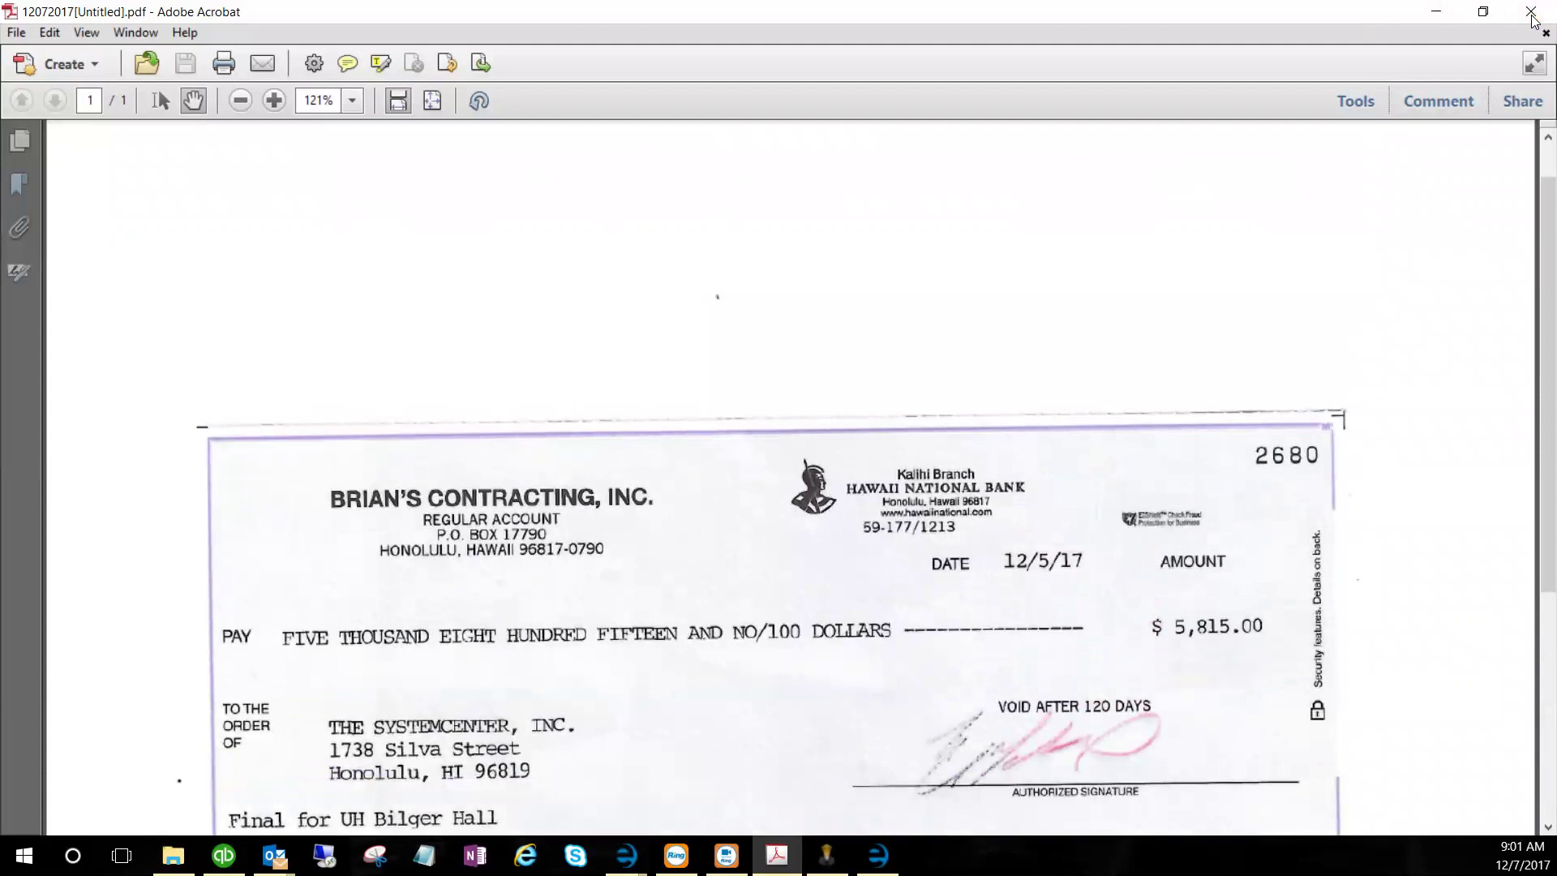
left_click(1531, 12)
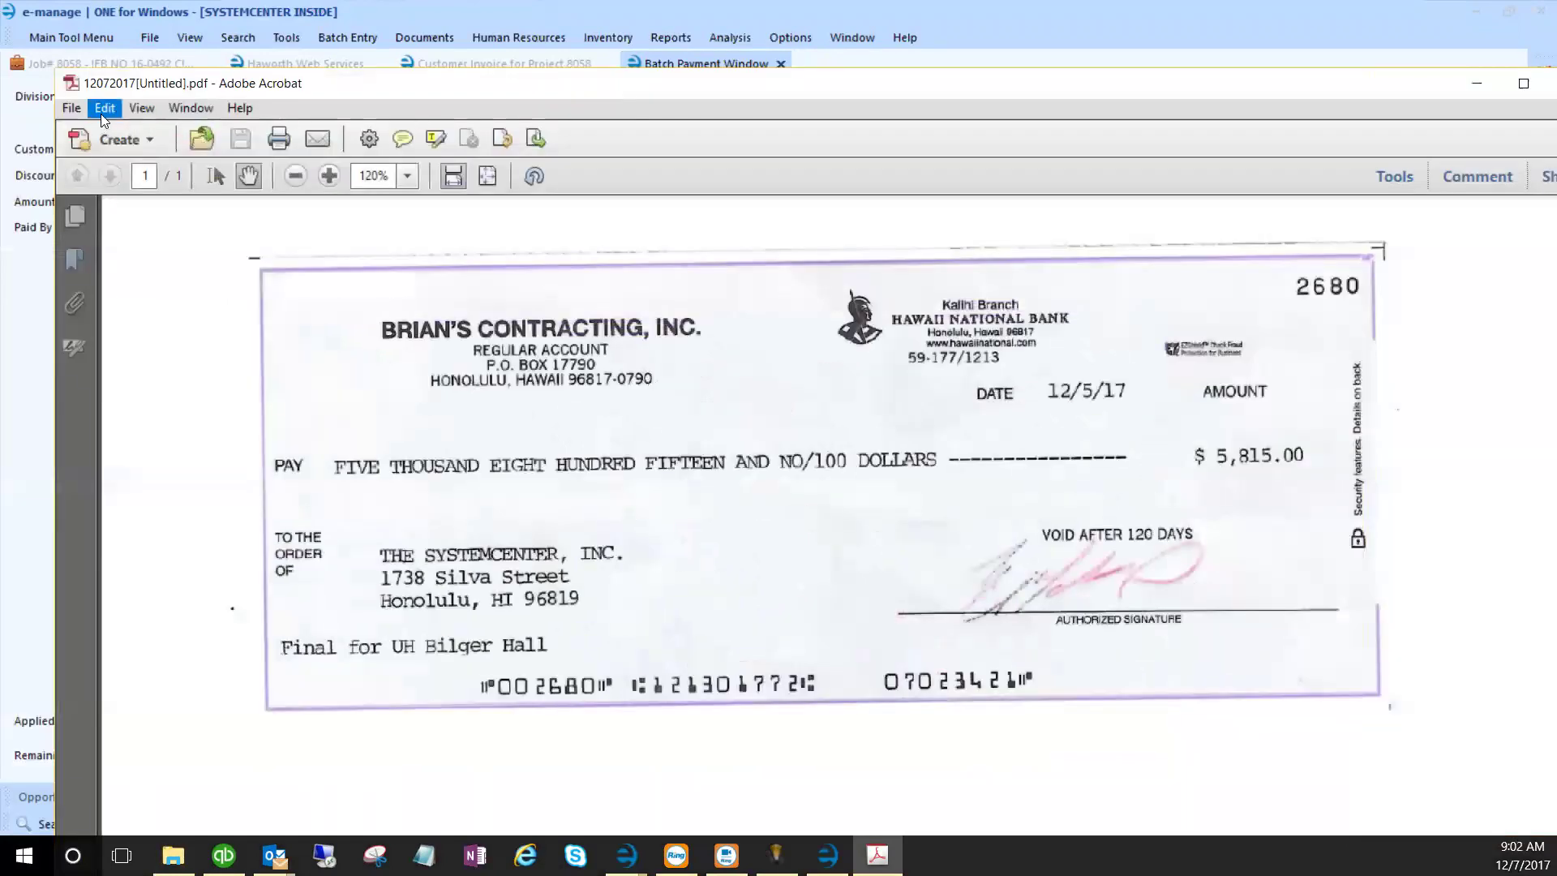
- Save the scanned check as a PDF named "Final Check" in the Documents library's "e-manage One Upload To Record" folder and close it
left_click(72, 110)
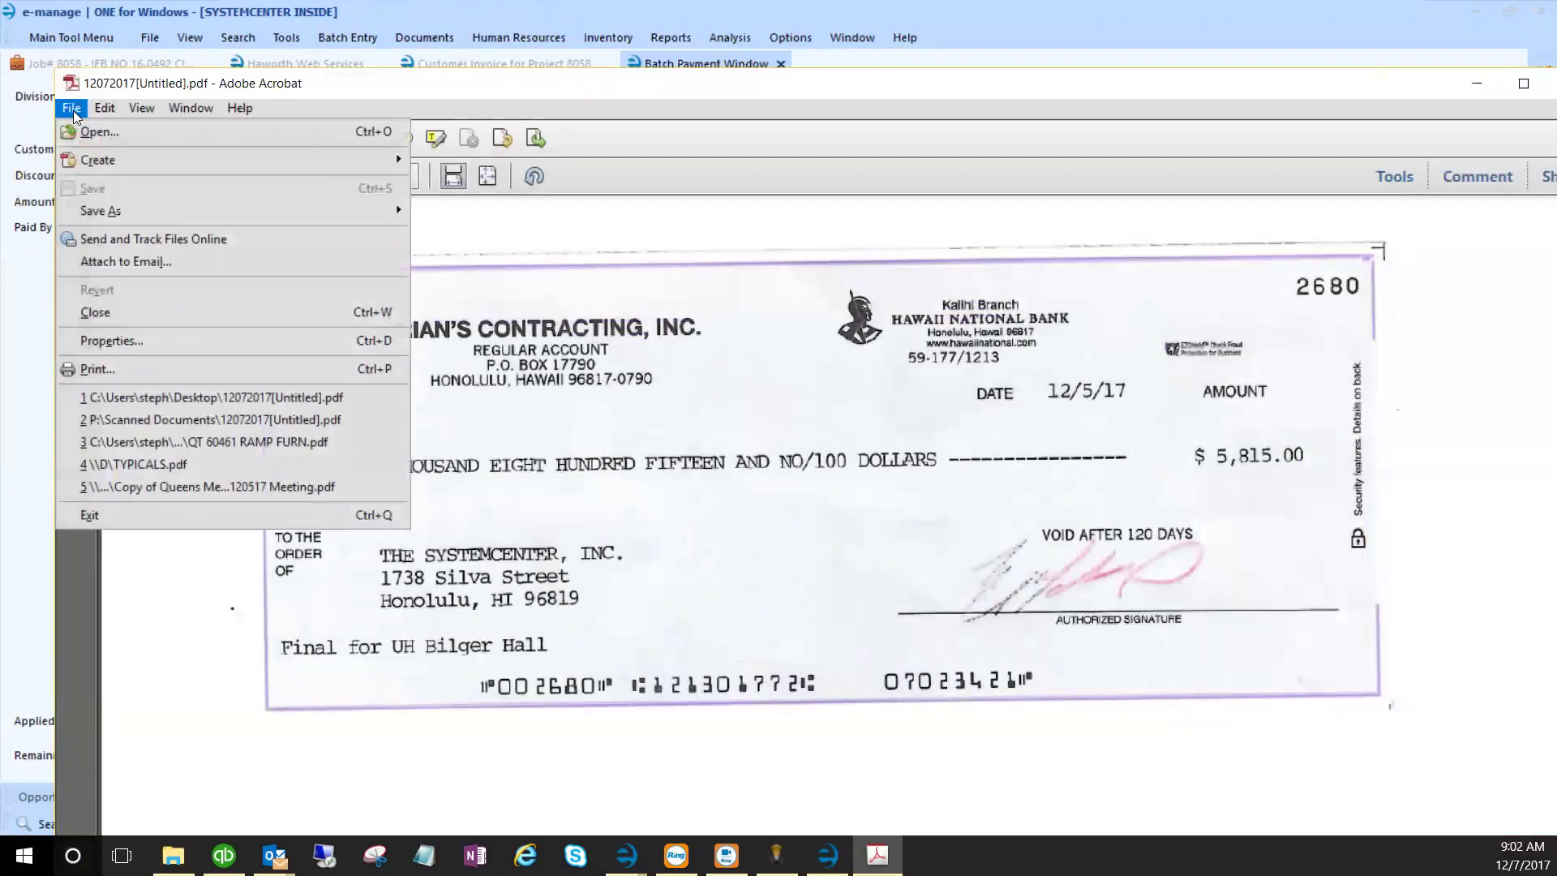
mouse_move(122, 211)
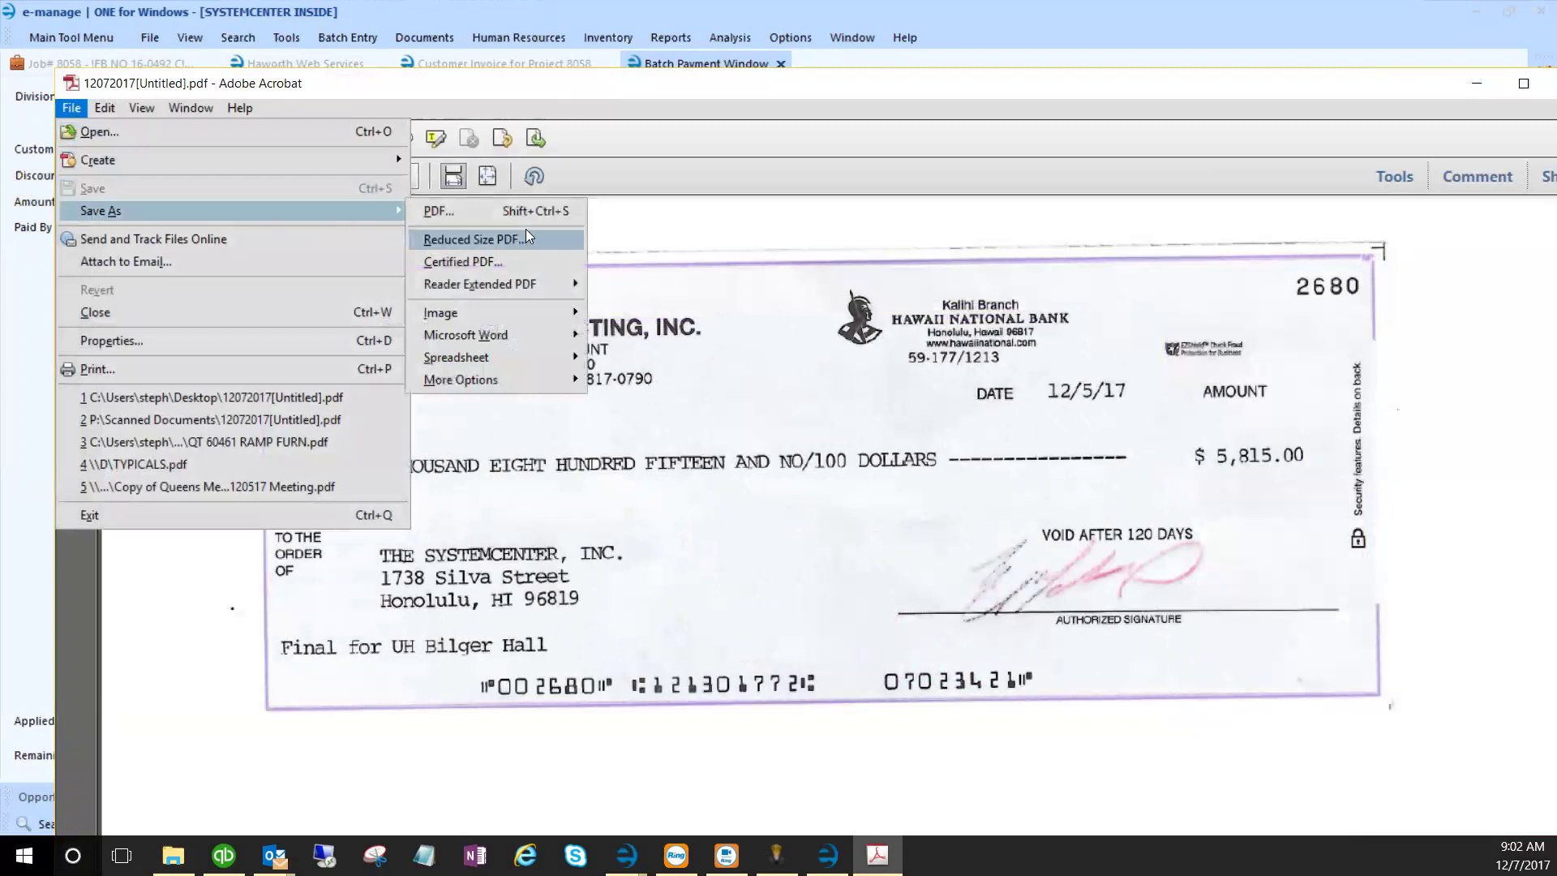
left_click(461, 211)
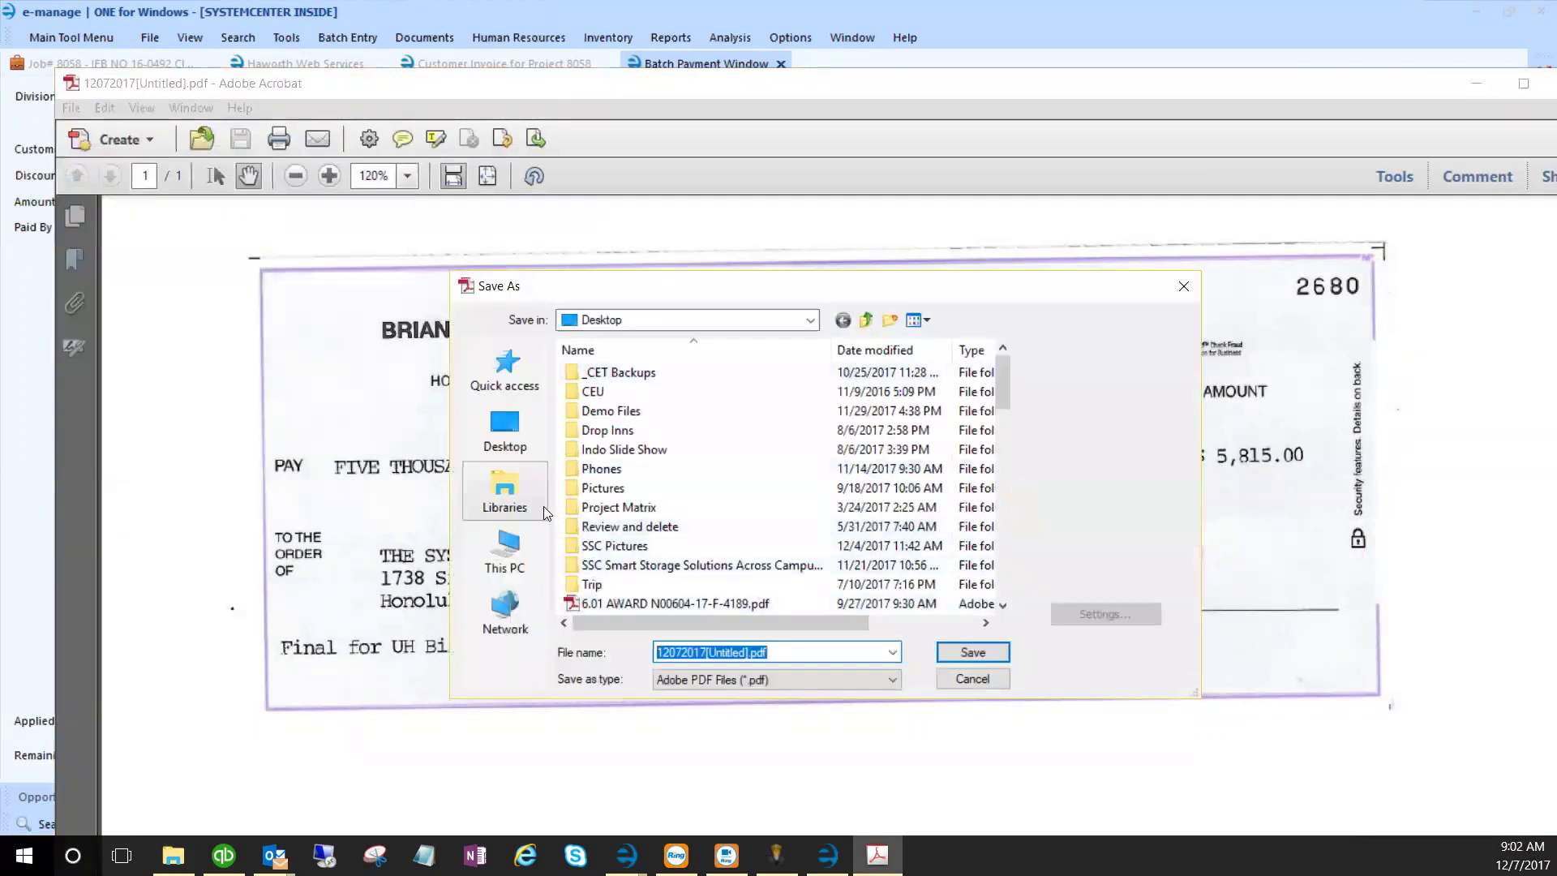
left_click(505, 499)
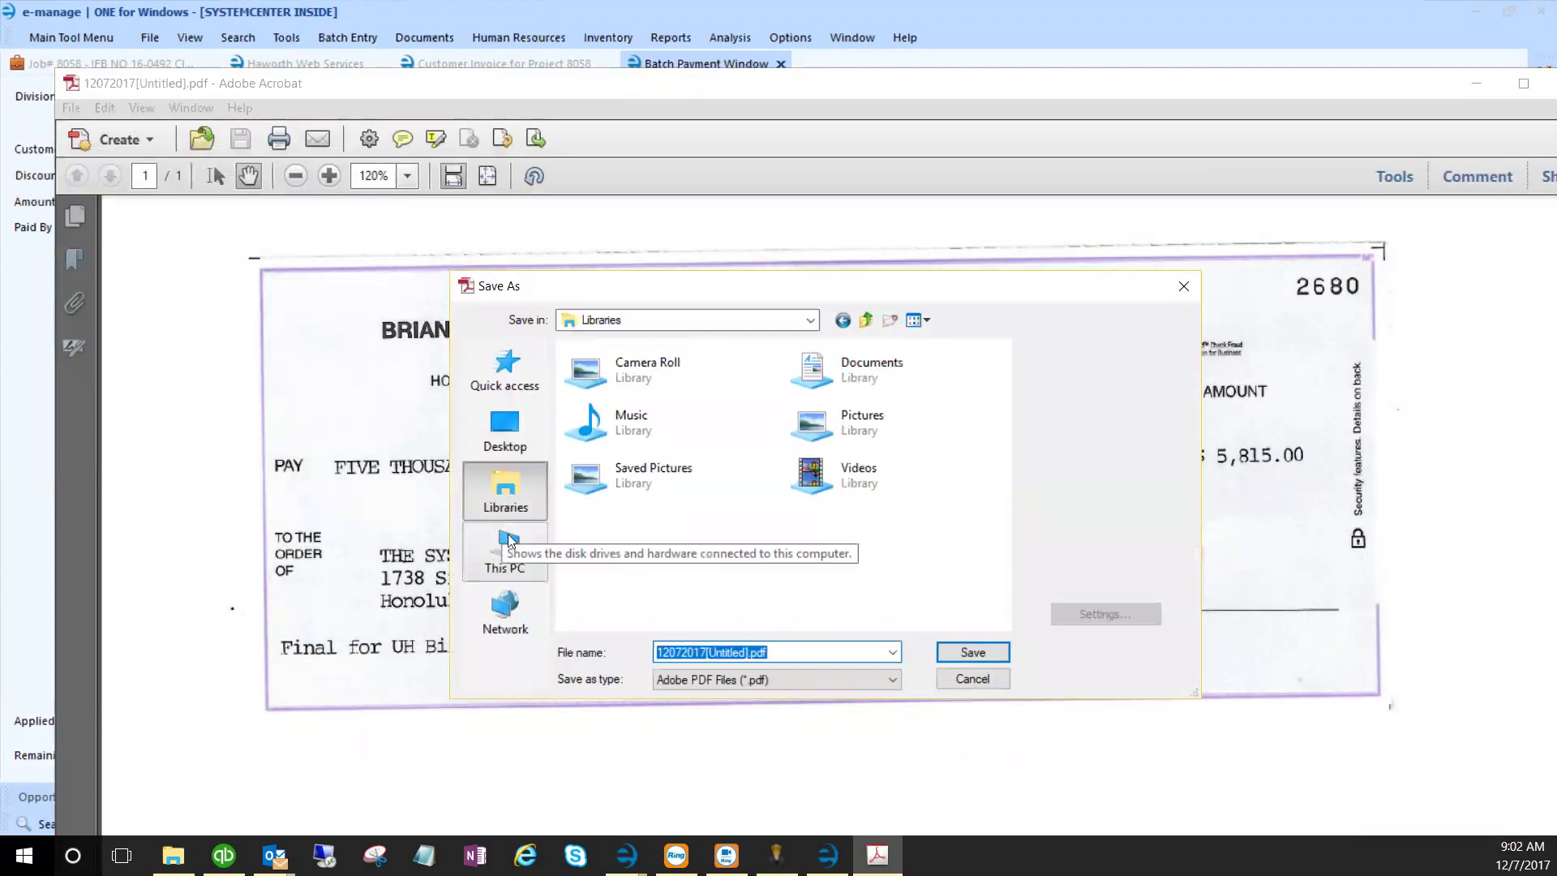
double_click(814, 369)
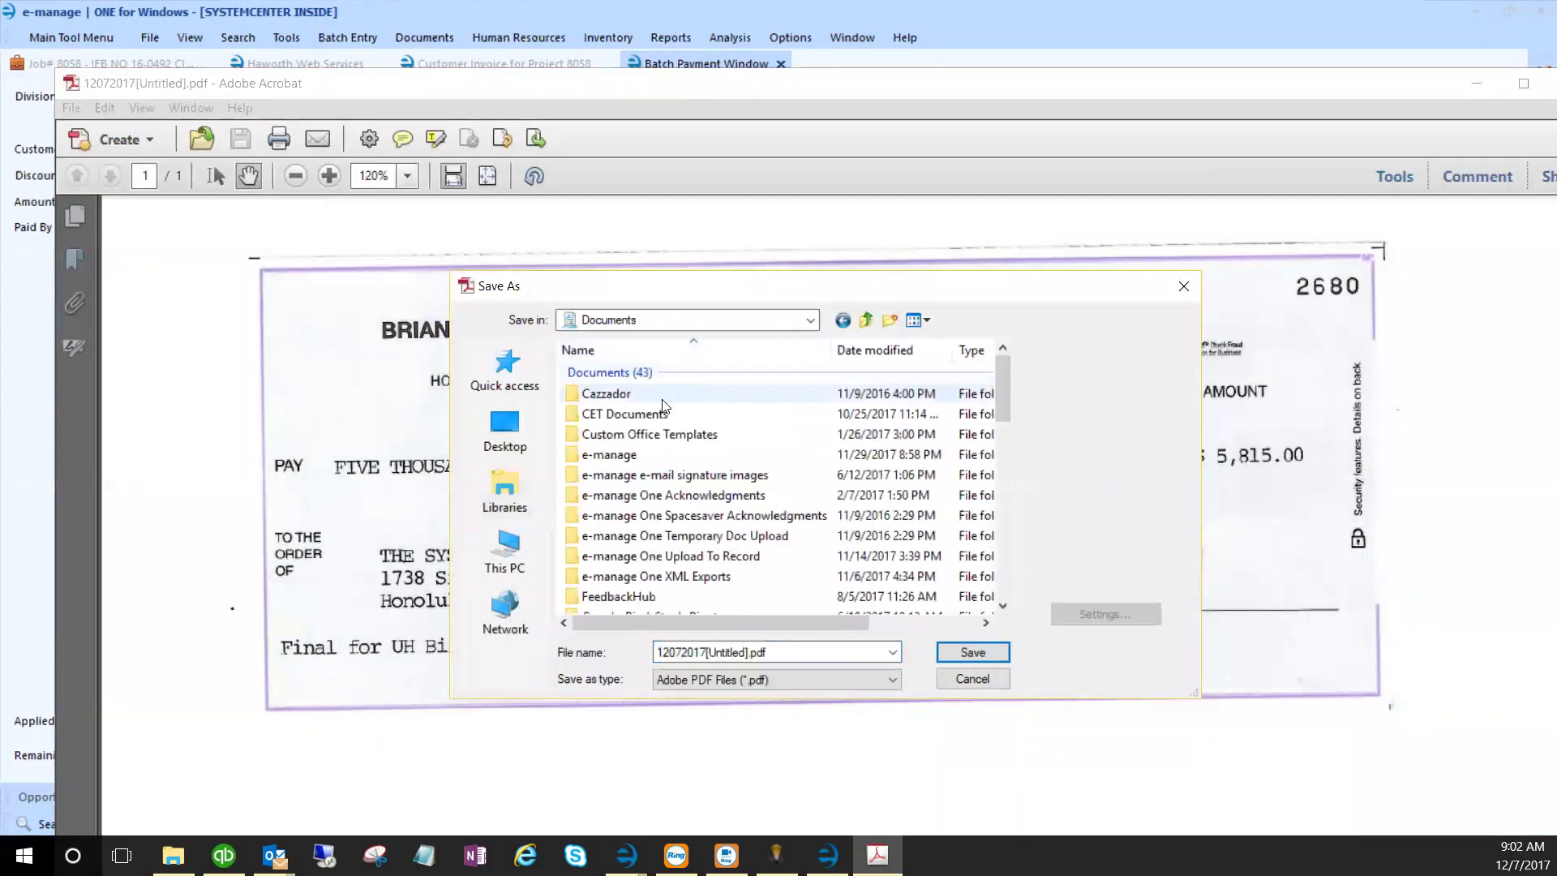
left_click(666, 558)
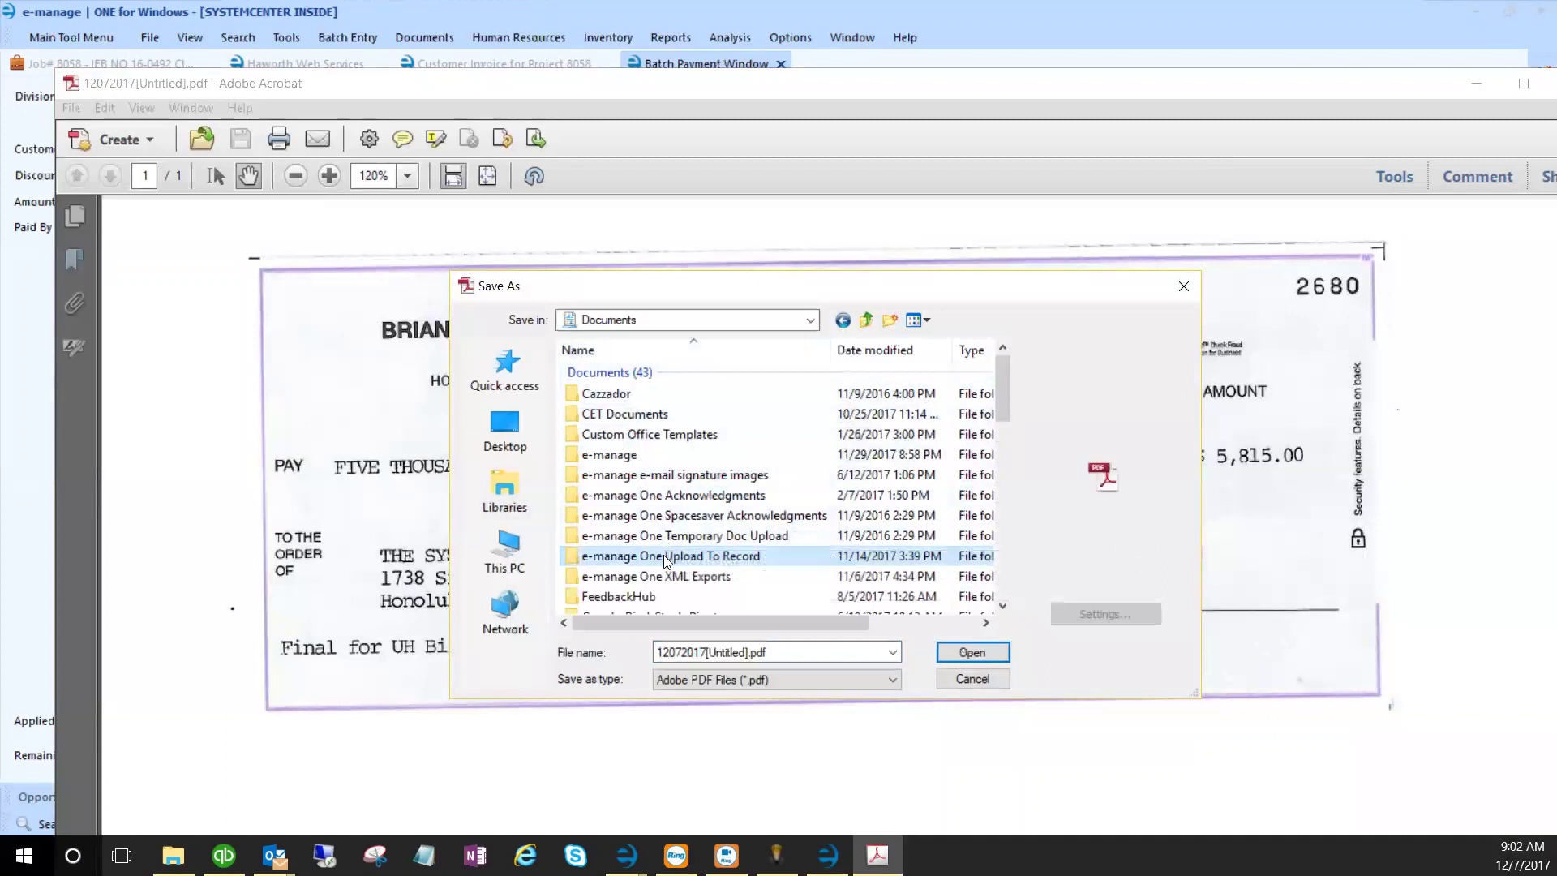
double_click(666, 558)
left_click(748, 653)
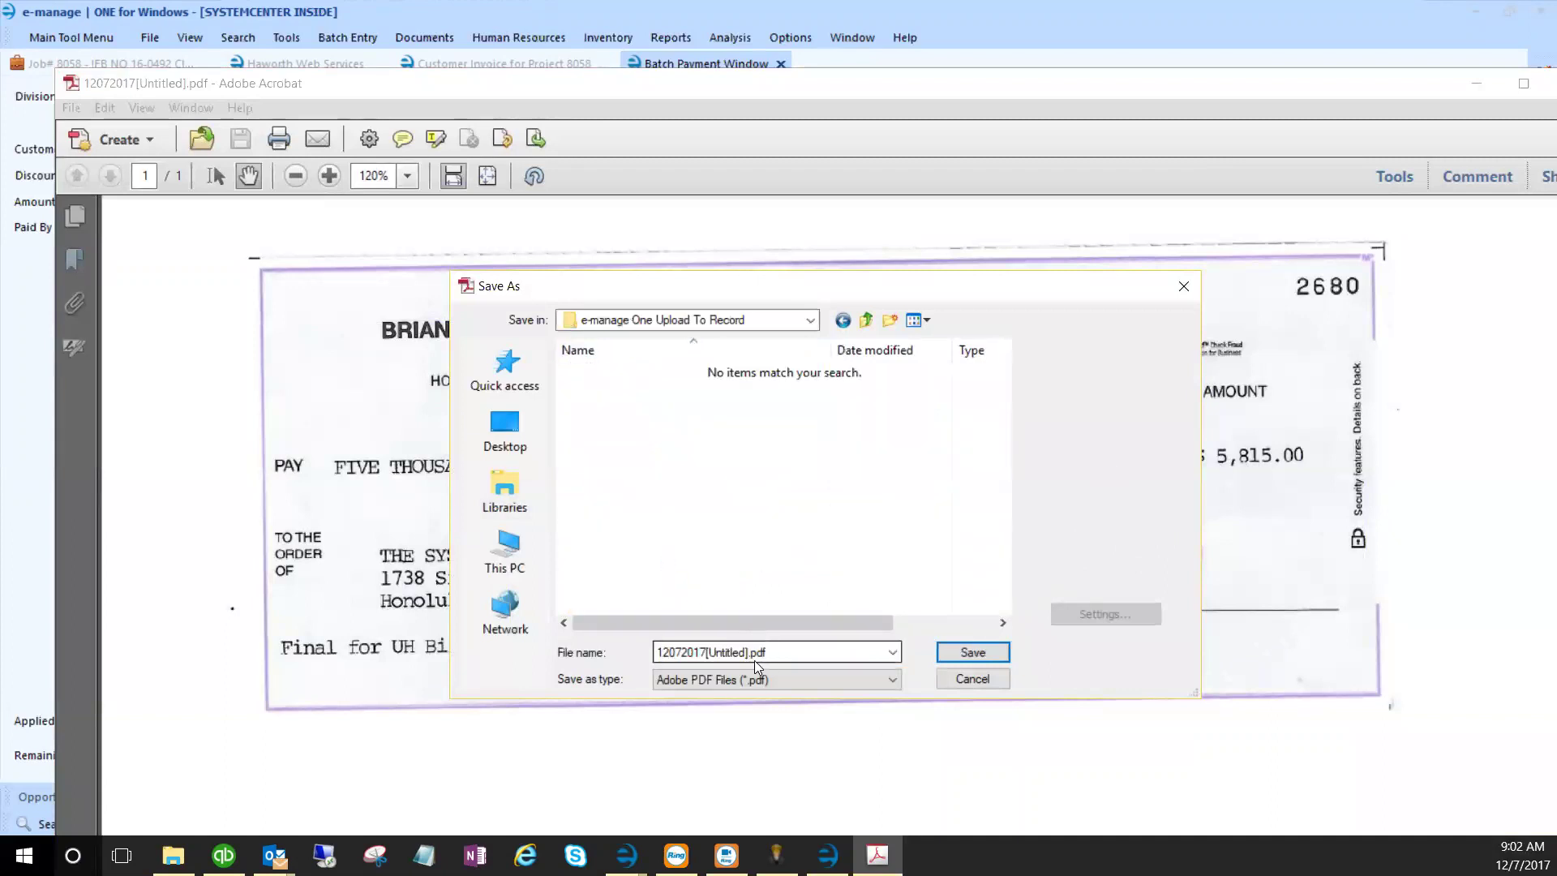
double_click(748, 652)
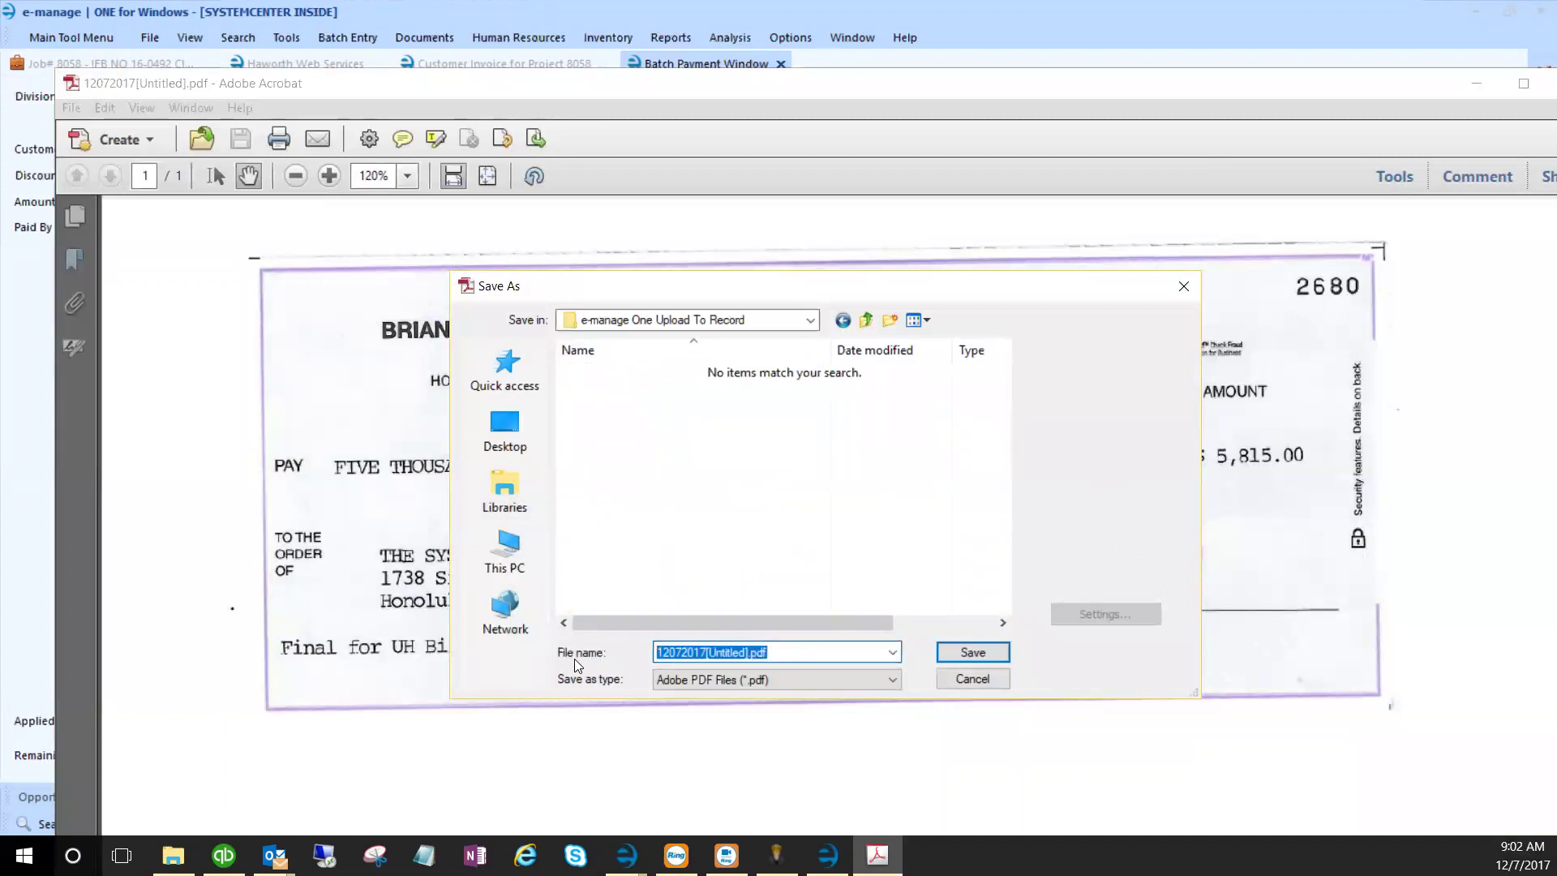
type("Final Check")
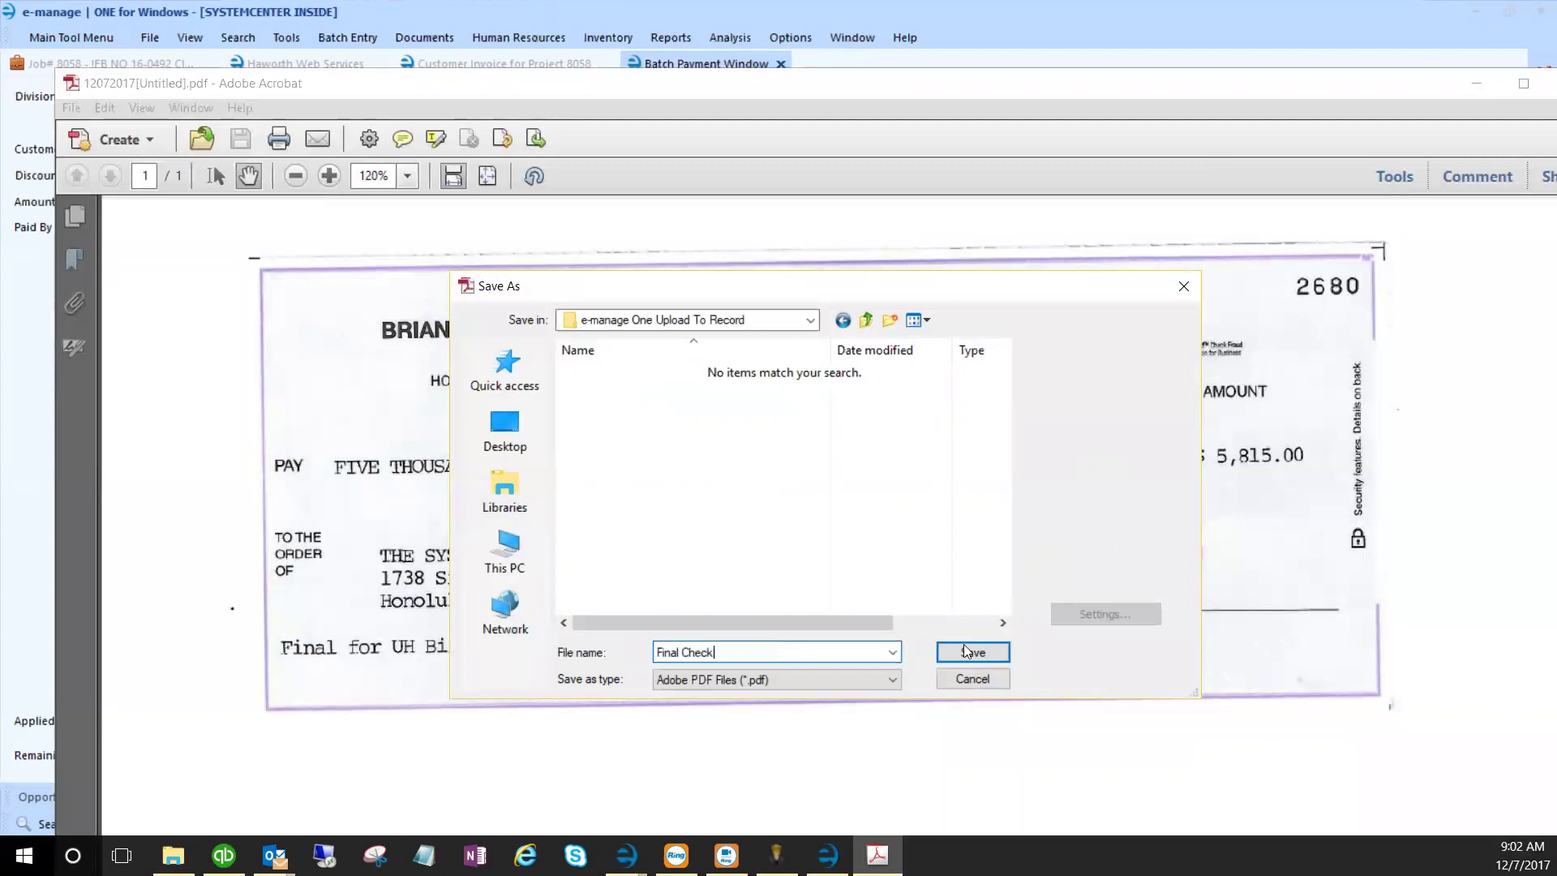
left_click(1001, 656)
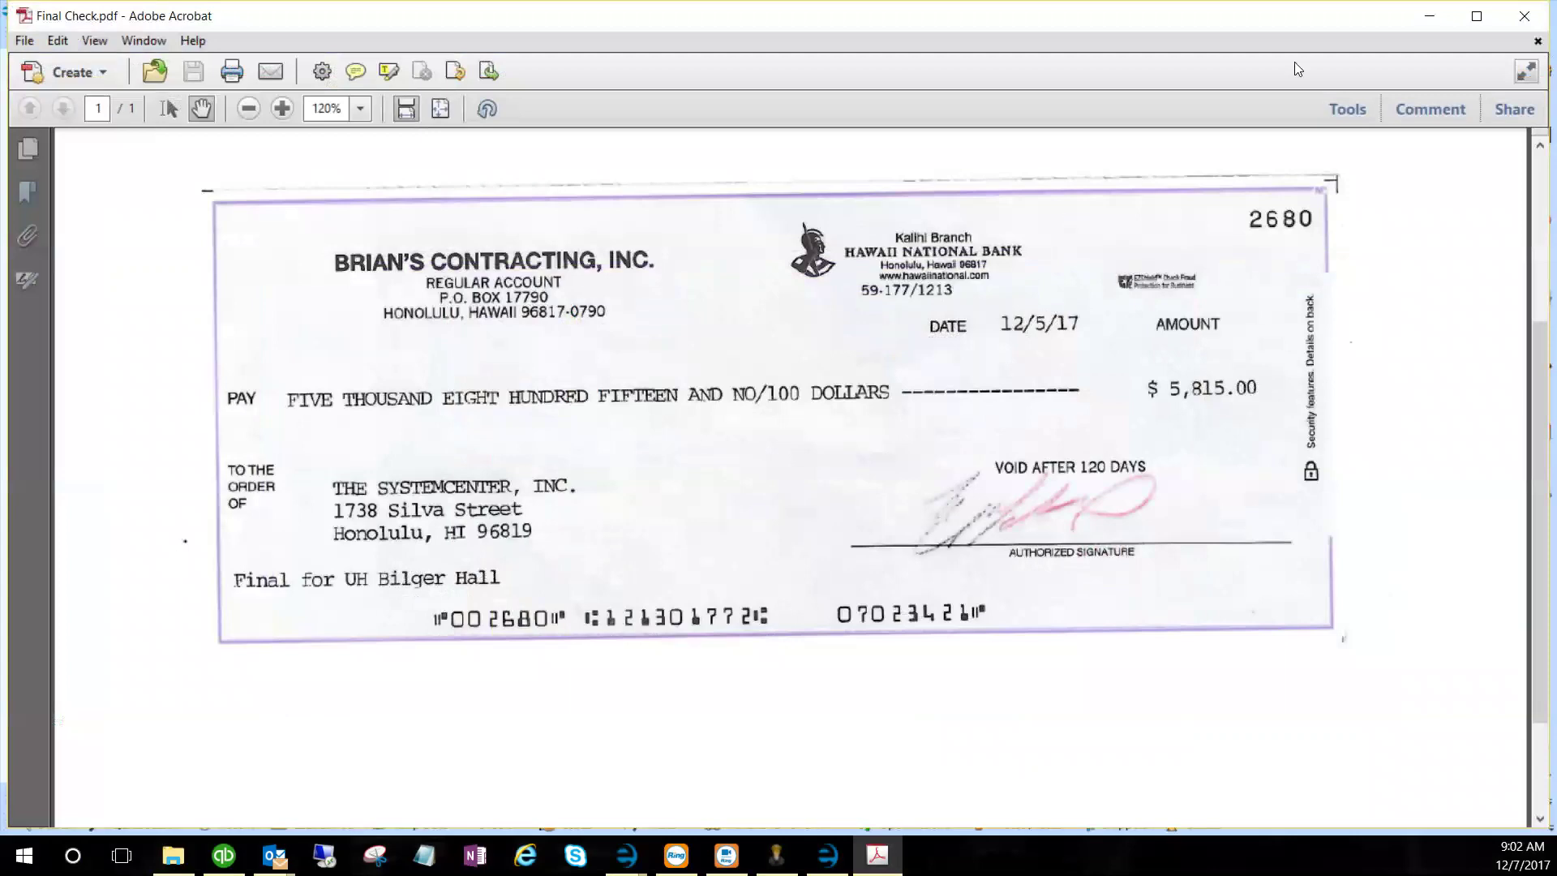
left_click(1524, 16)
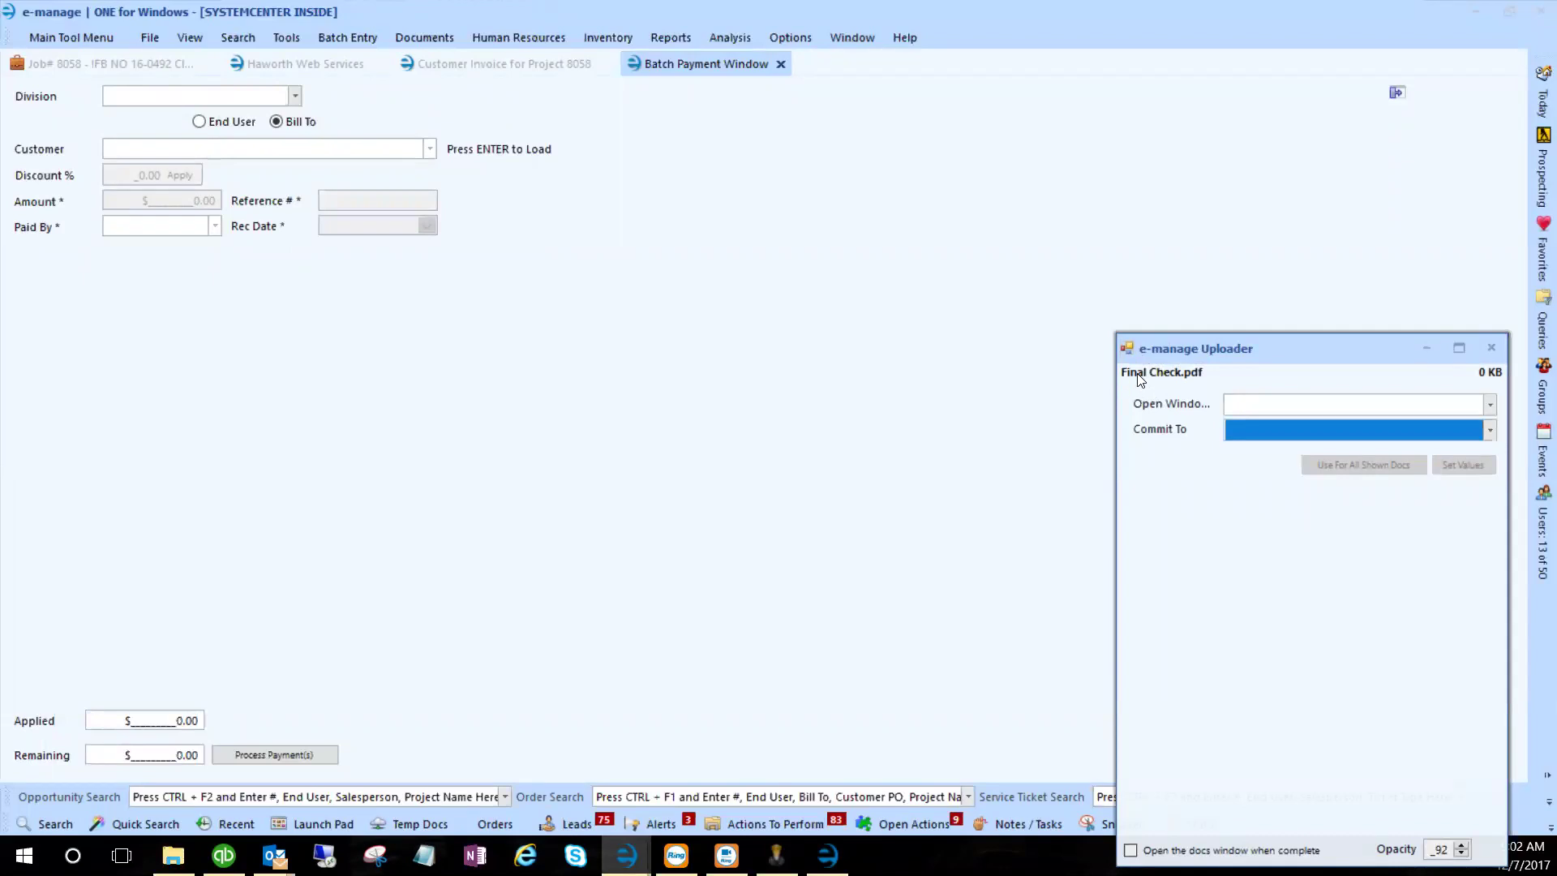
- Upload Final Check.pdf to the open Job 8058 project with the document type Customer Invoice
left_click(1490, 405)
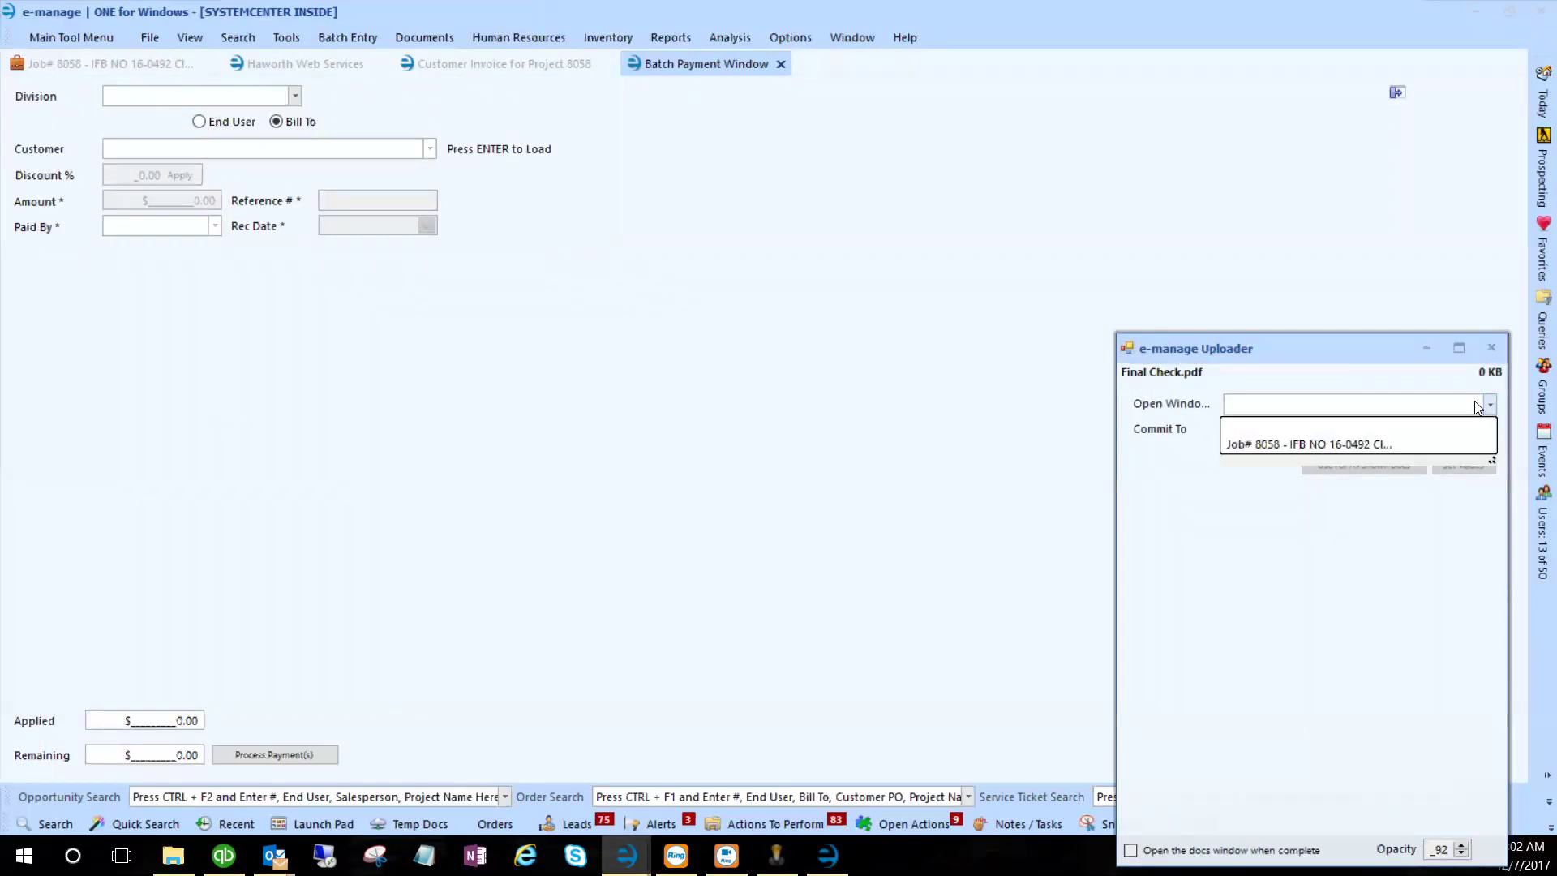
left_click(1334, 446)
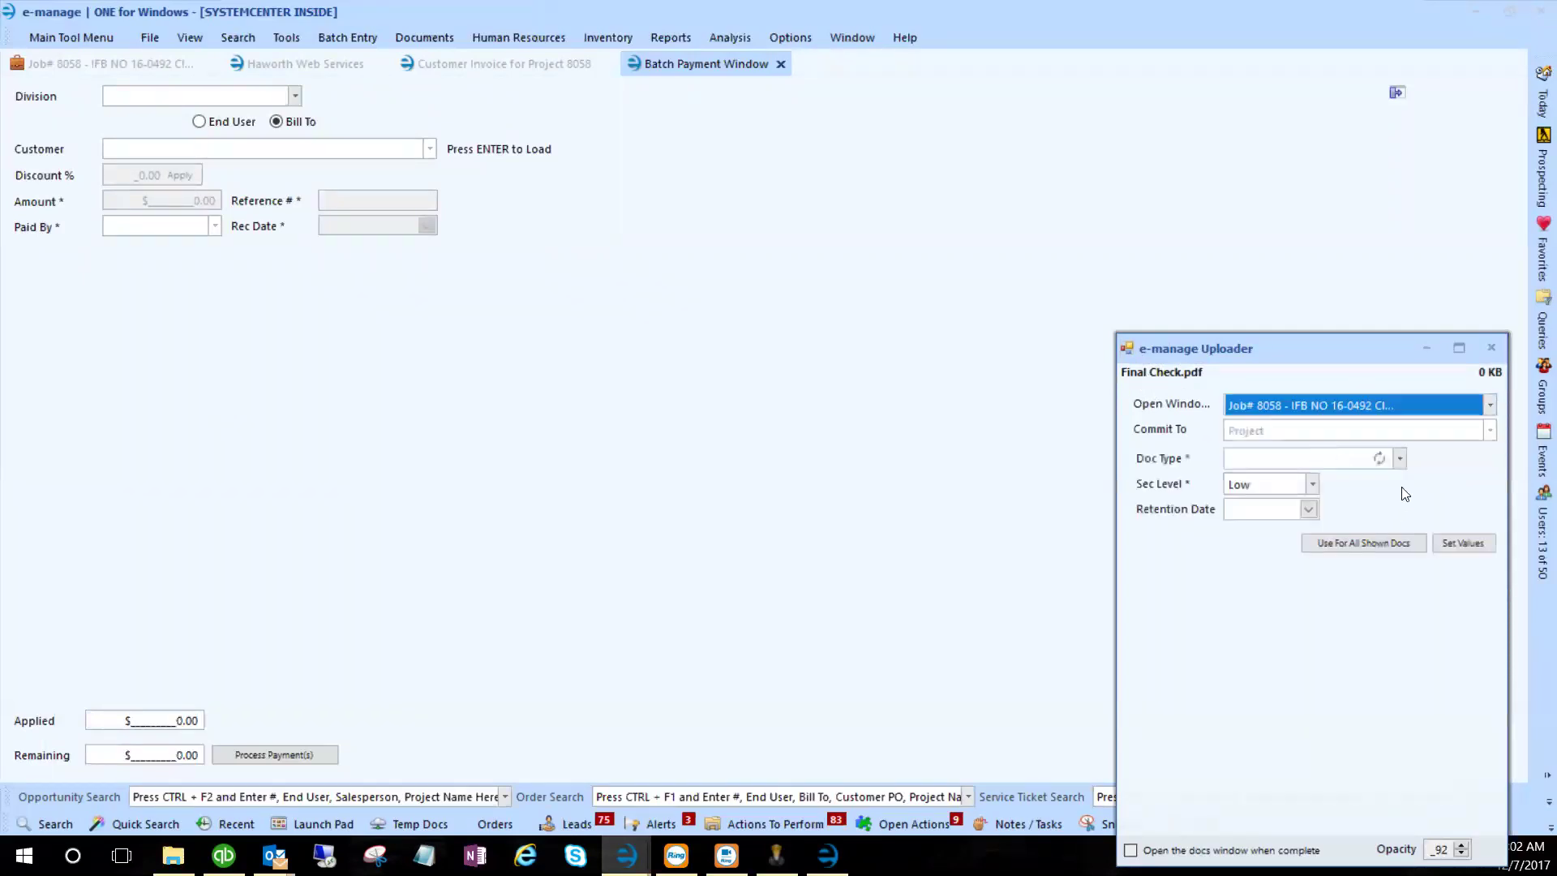
left_click(1399, 459)
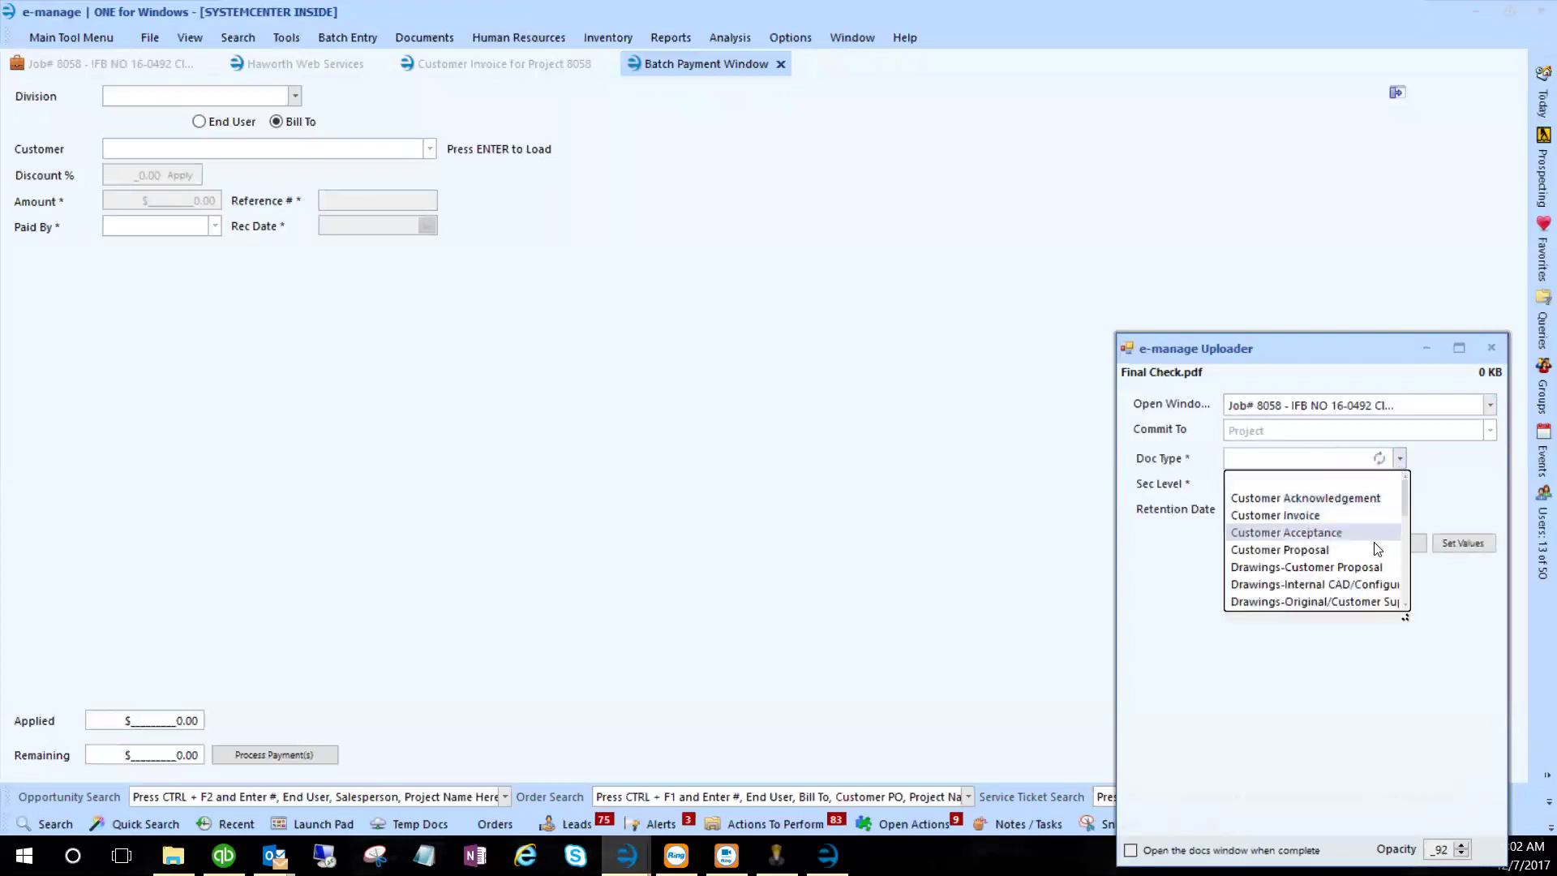
left_click(1243, 512)
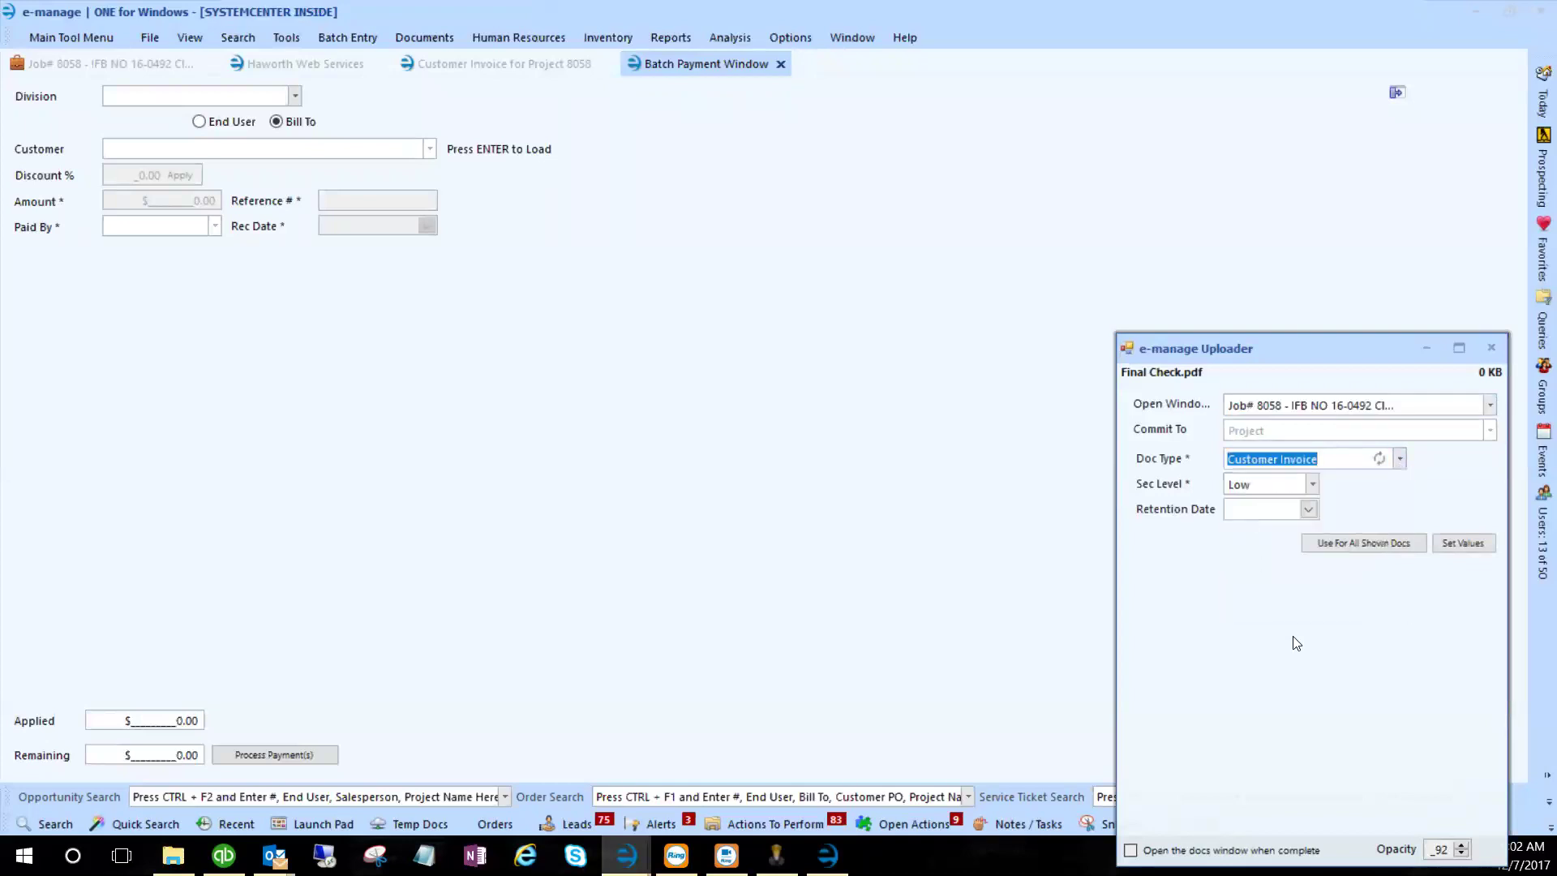
left_click(1472, 545)
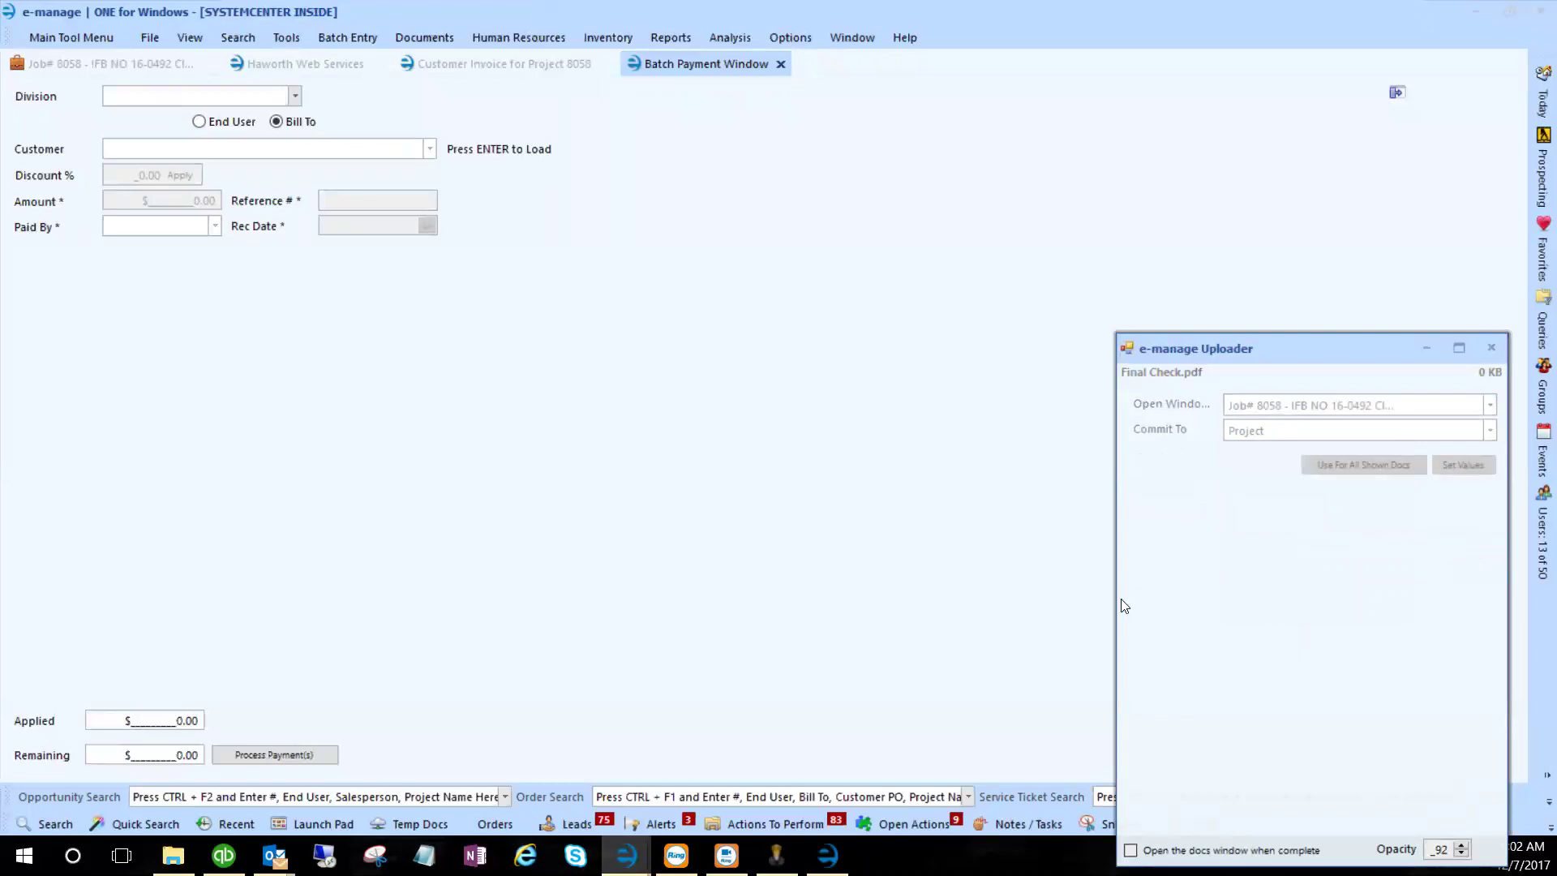
- Open Job 8058's document history, expand the Customer Invoice group and select Final Check.pdf
left_click(70, 63)
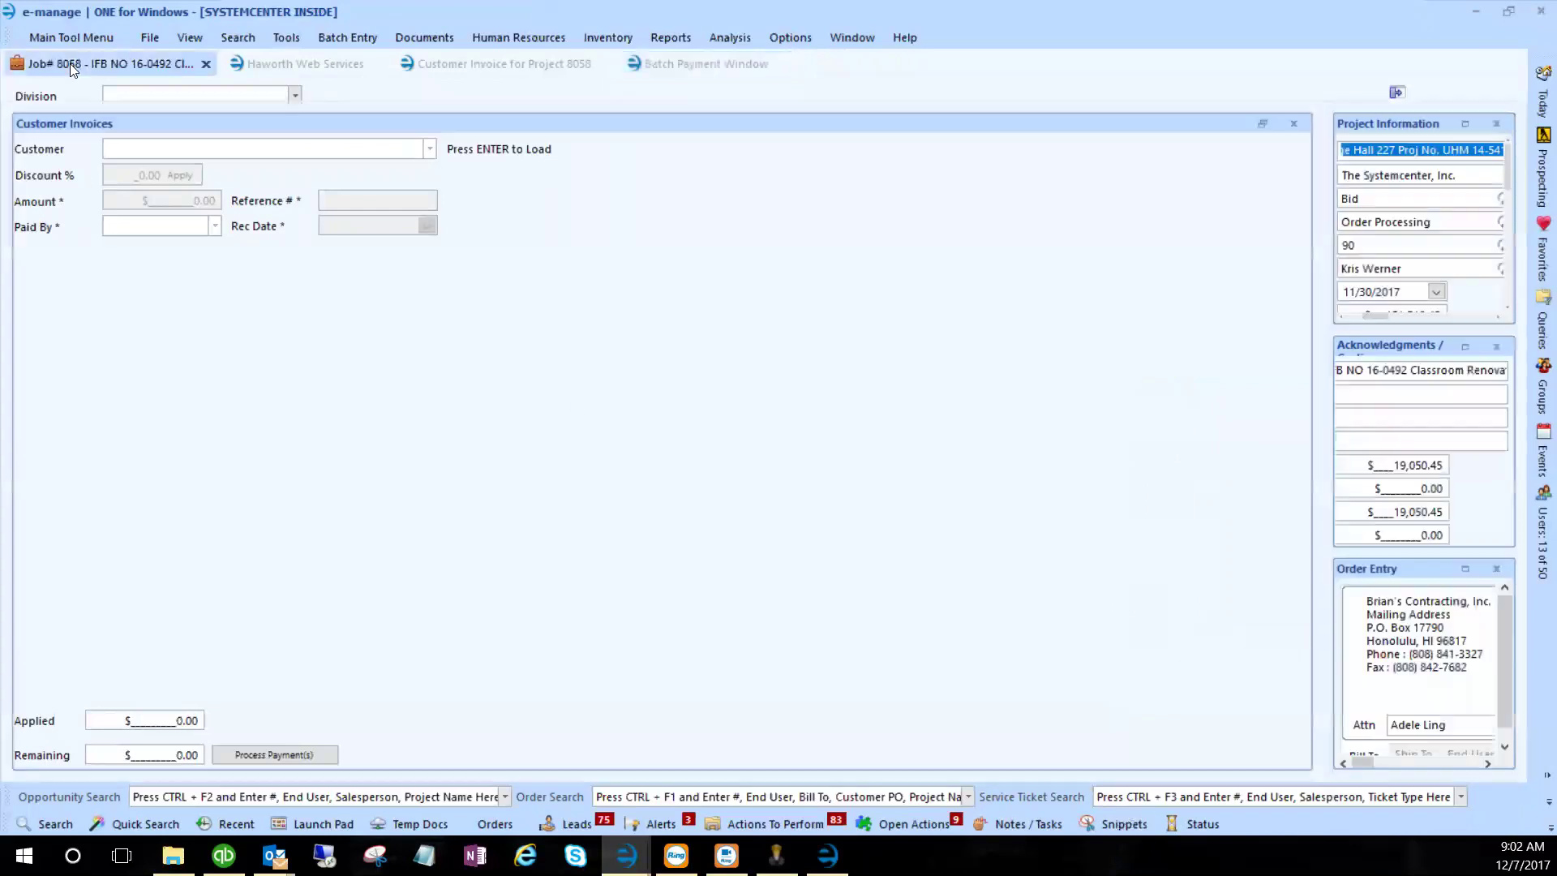
left_click(92, 90)
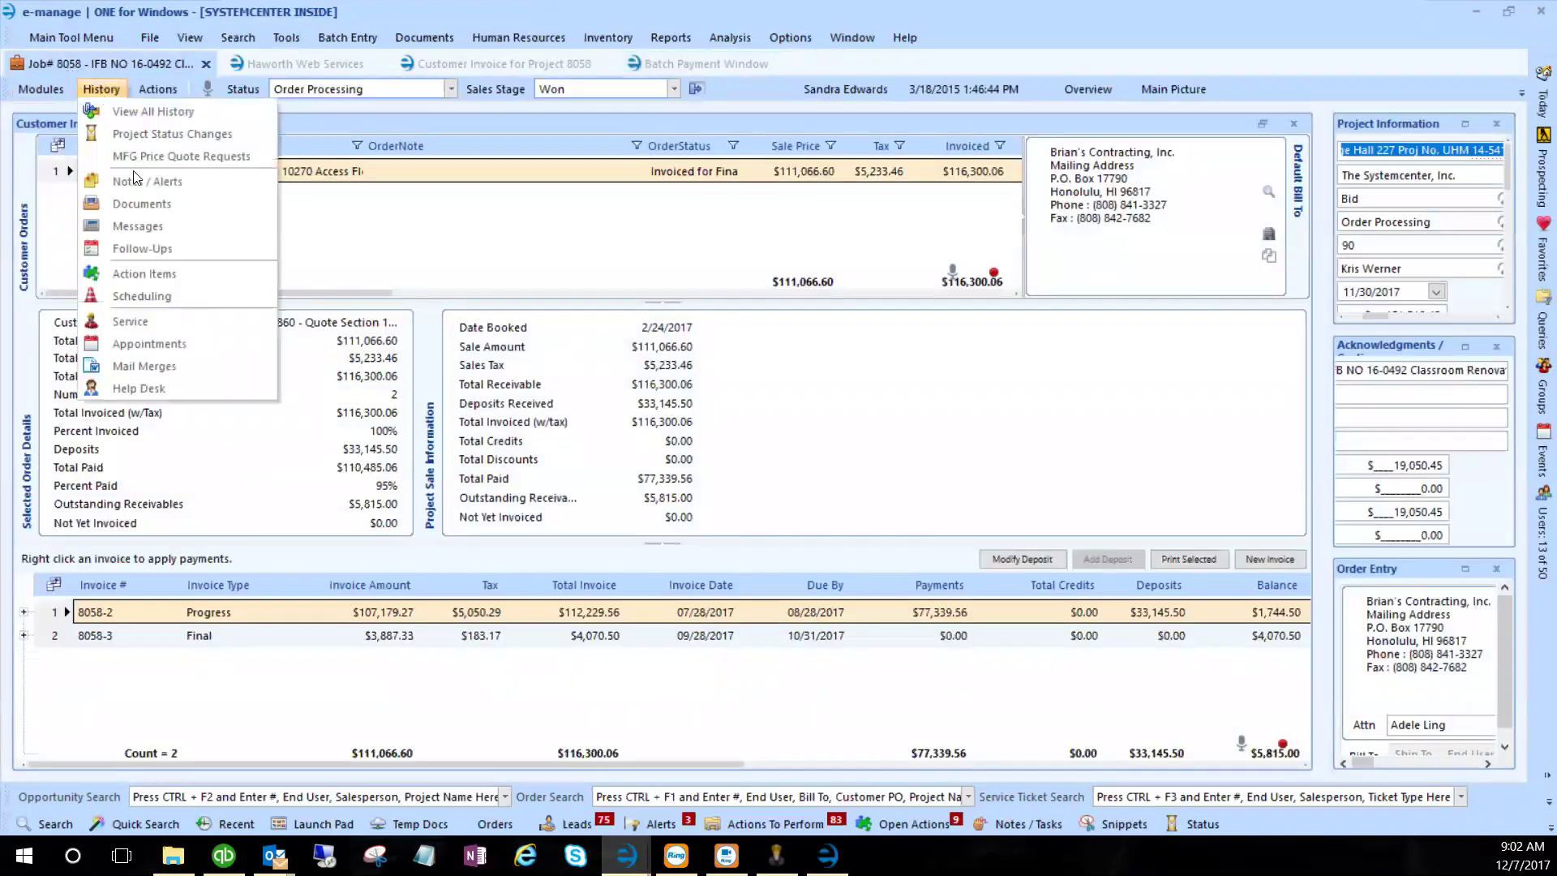
left_click(132, 206)
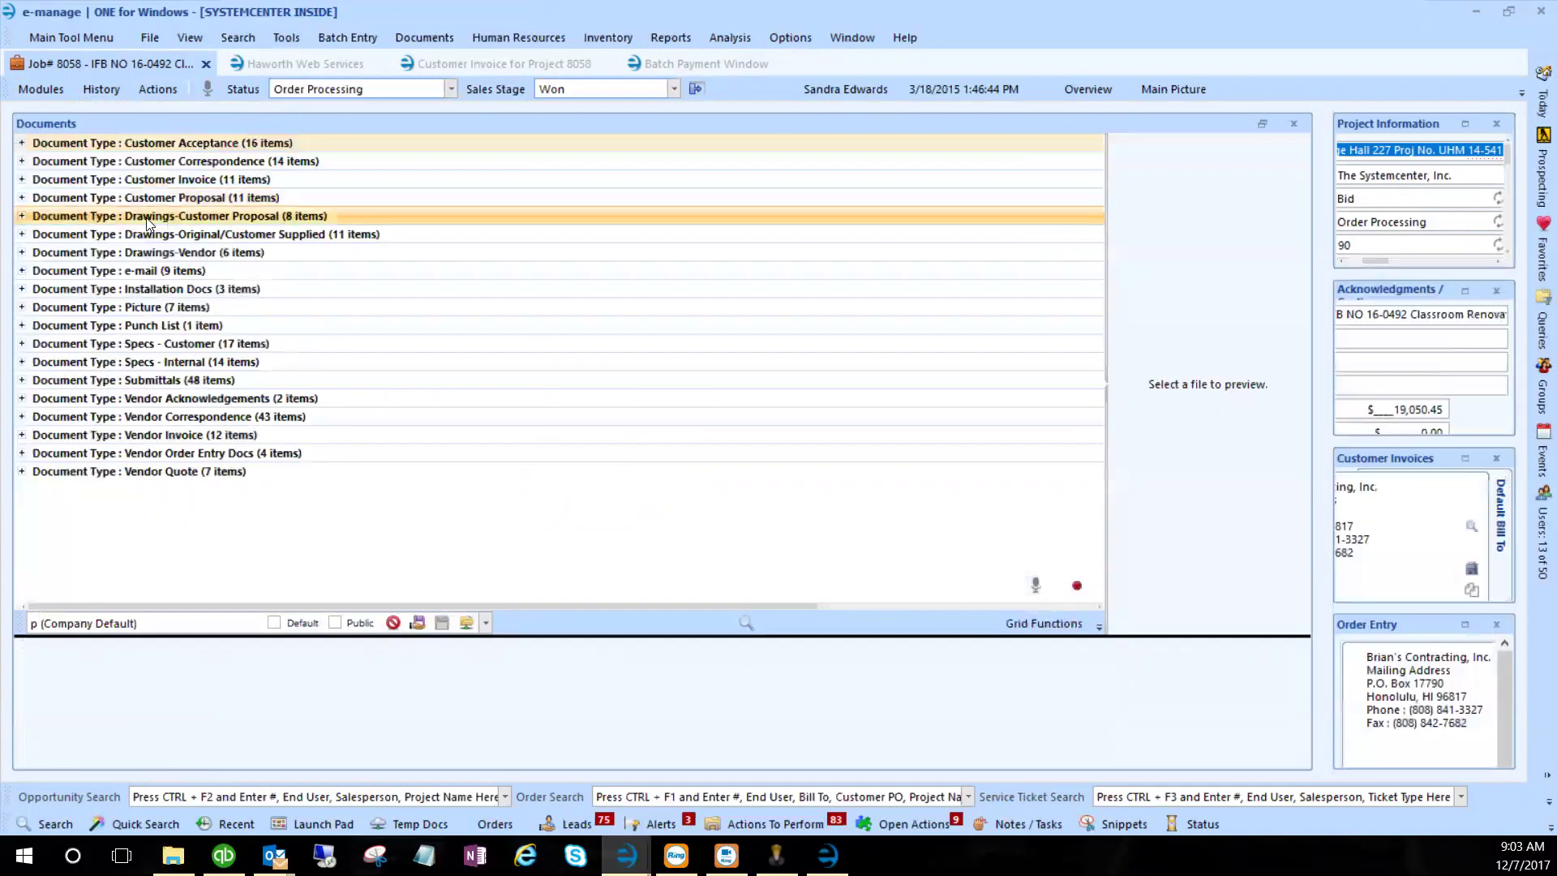
left_click(22, 180)
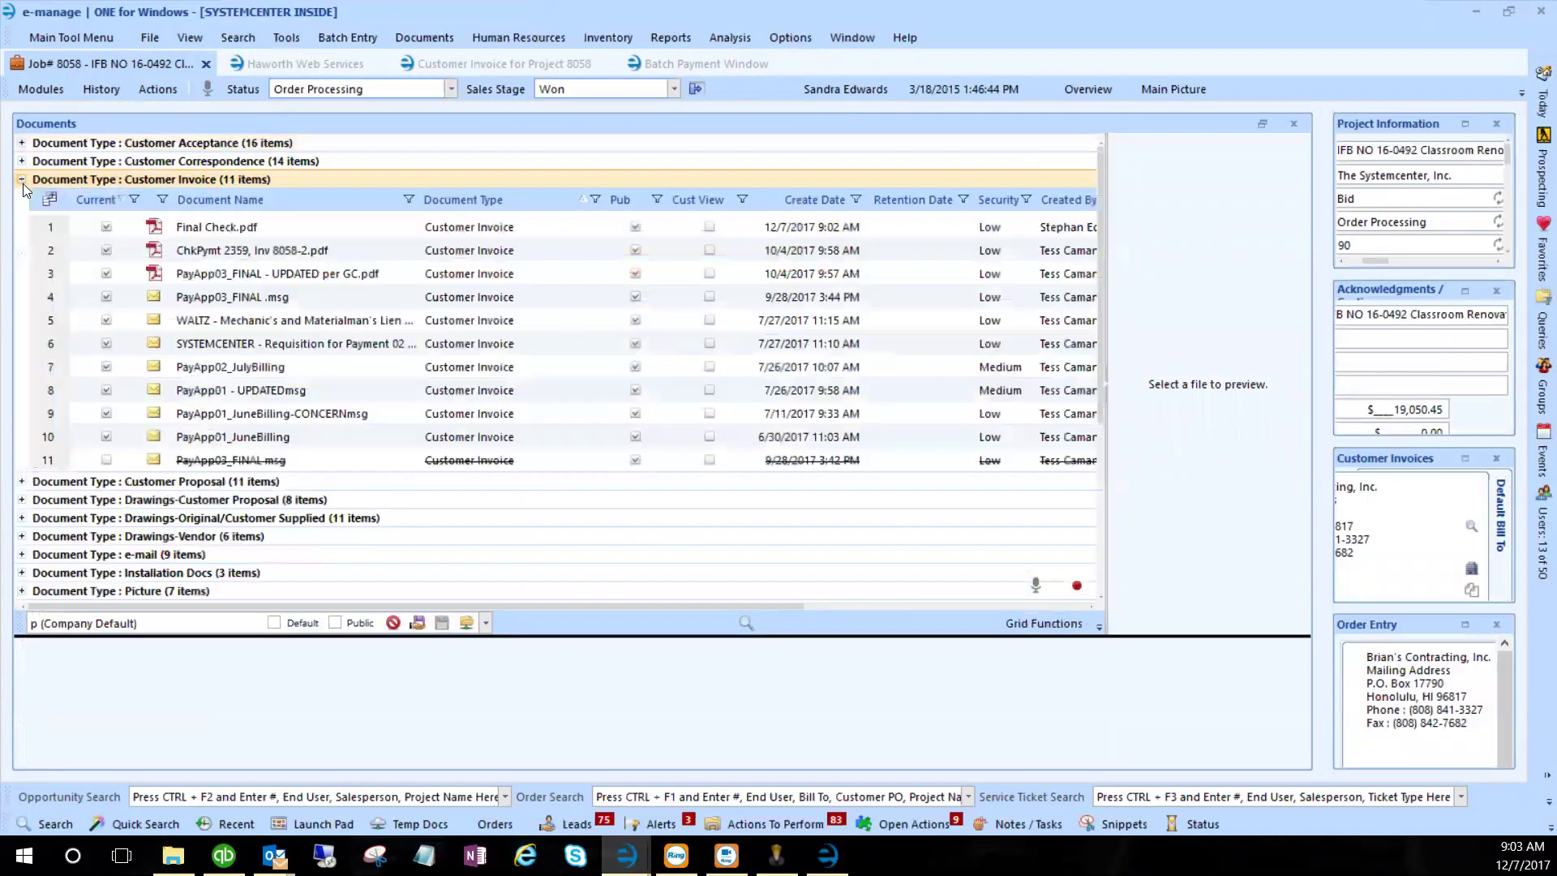
left_click(47, 227)
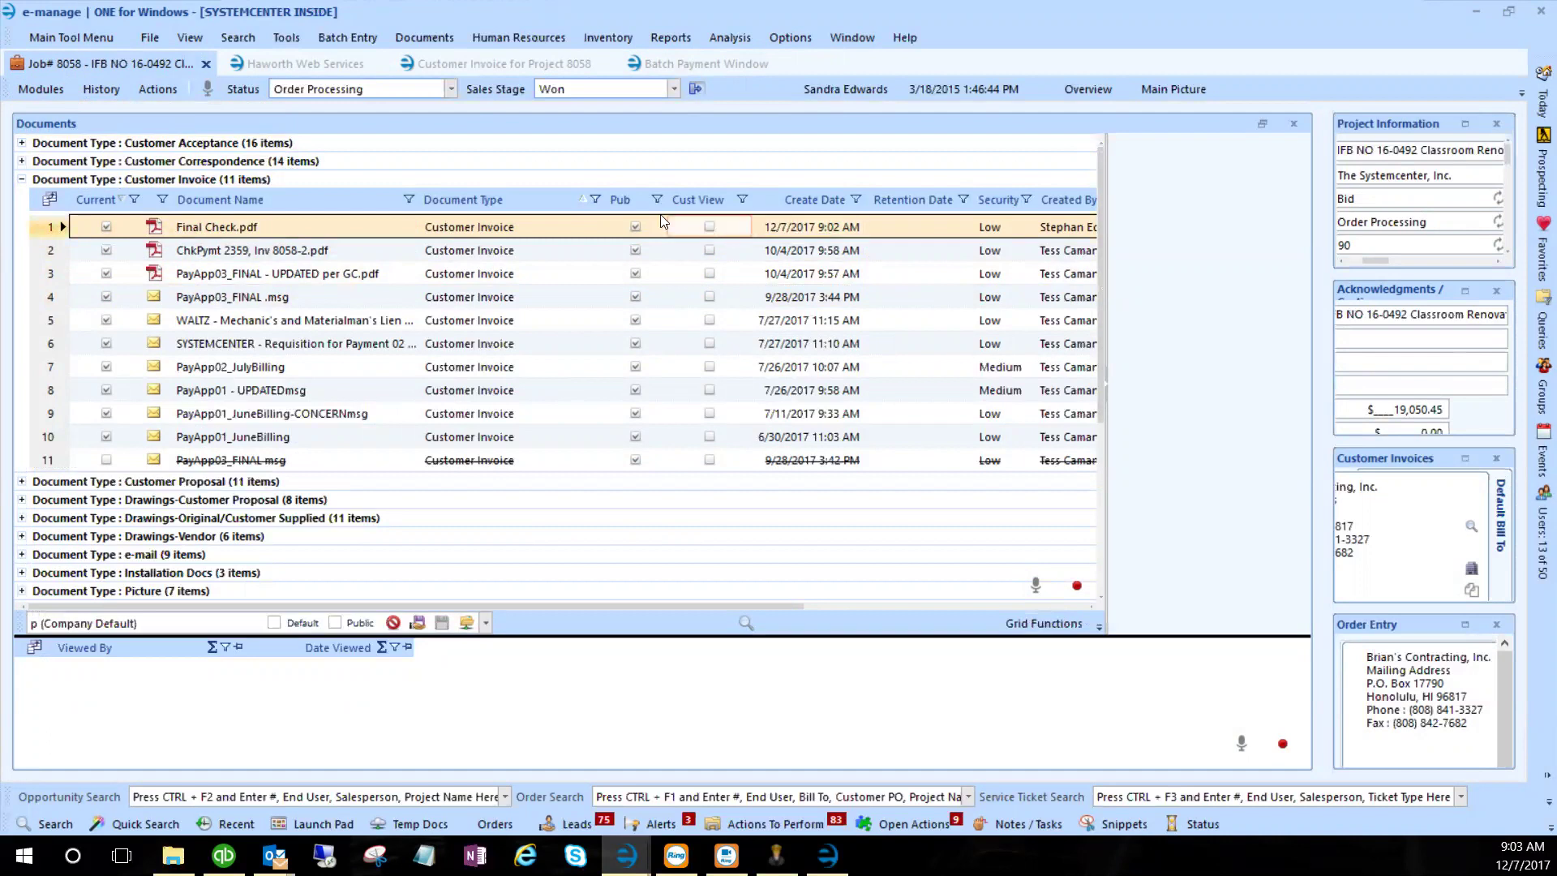
left_click(336, 227)
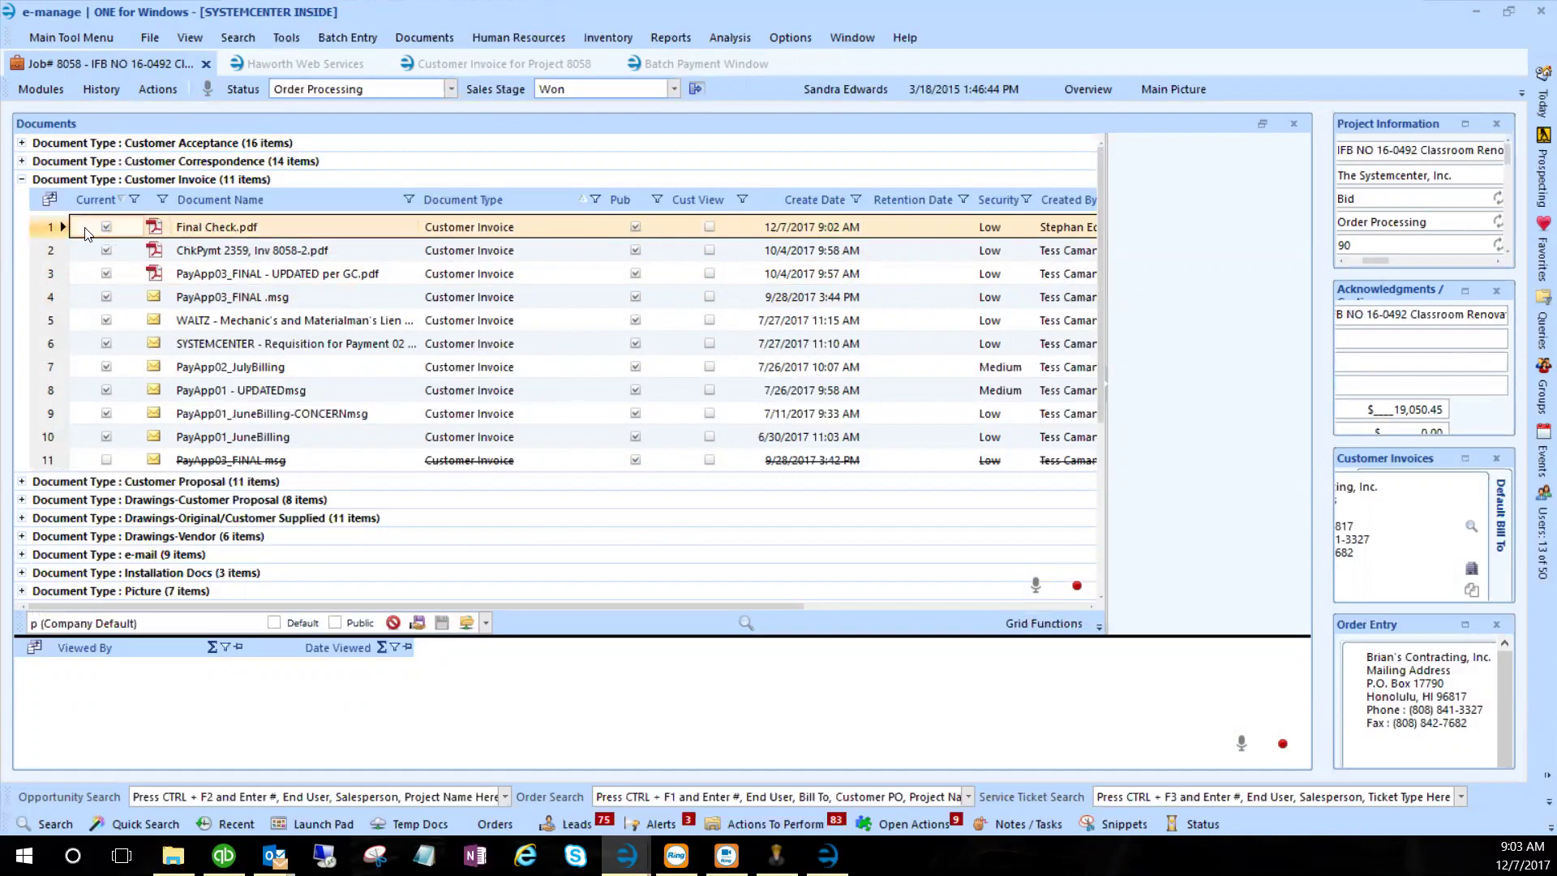
- Open Final Check.pdf for viewing only, turn the scanned check upright to read it, and return to e-manage
left_click(946, 227)
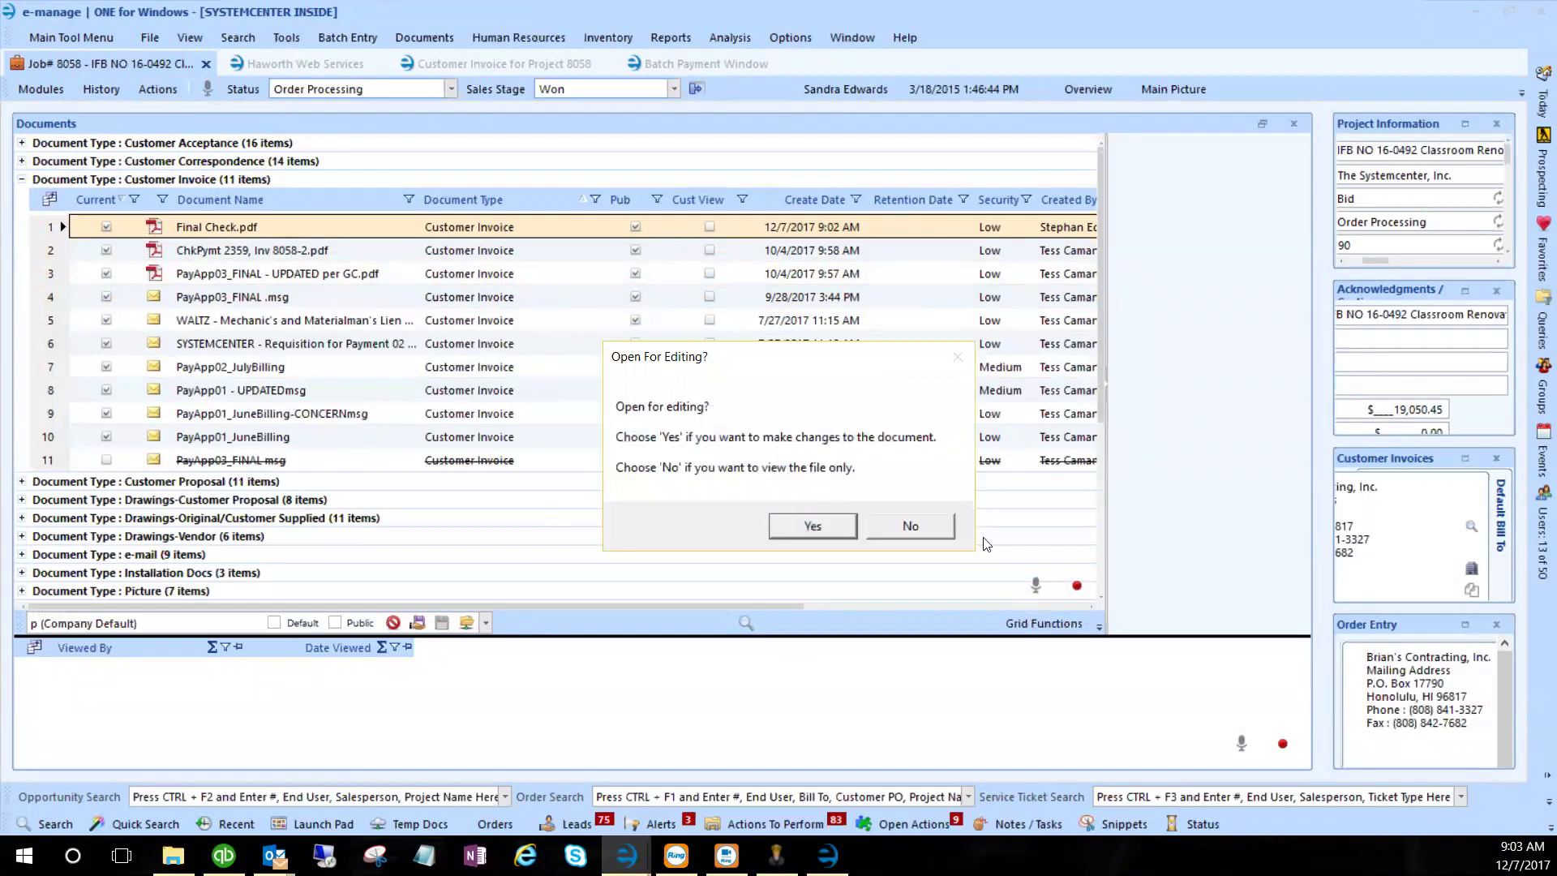
left_click(902, 525)
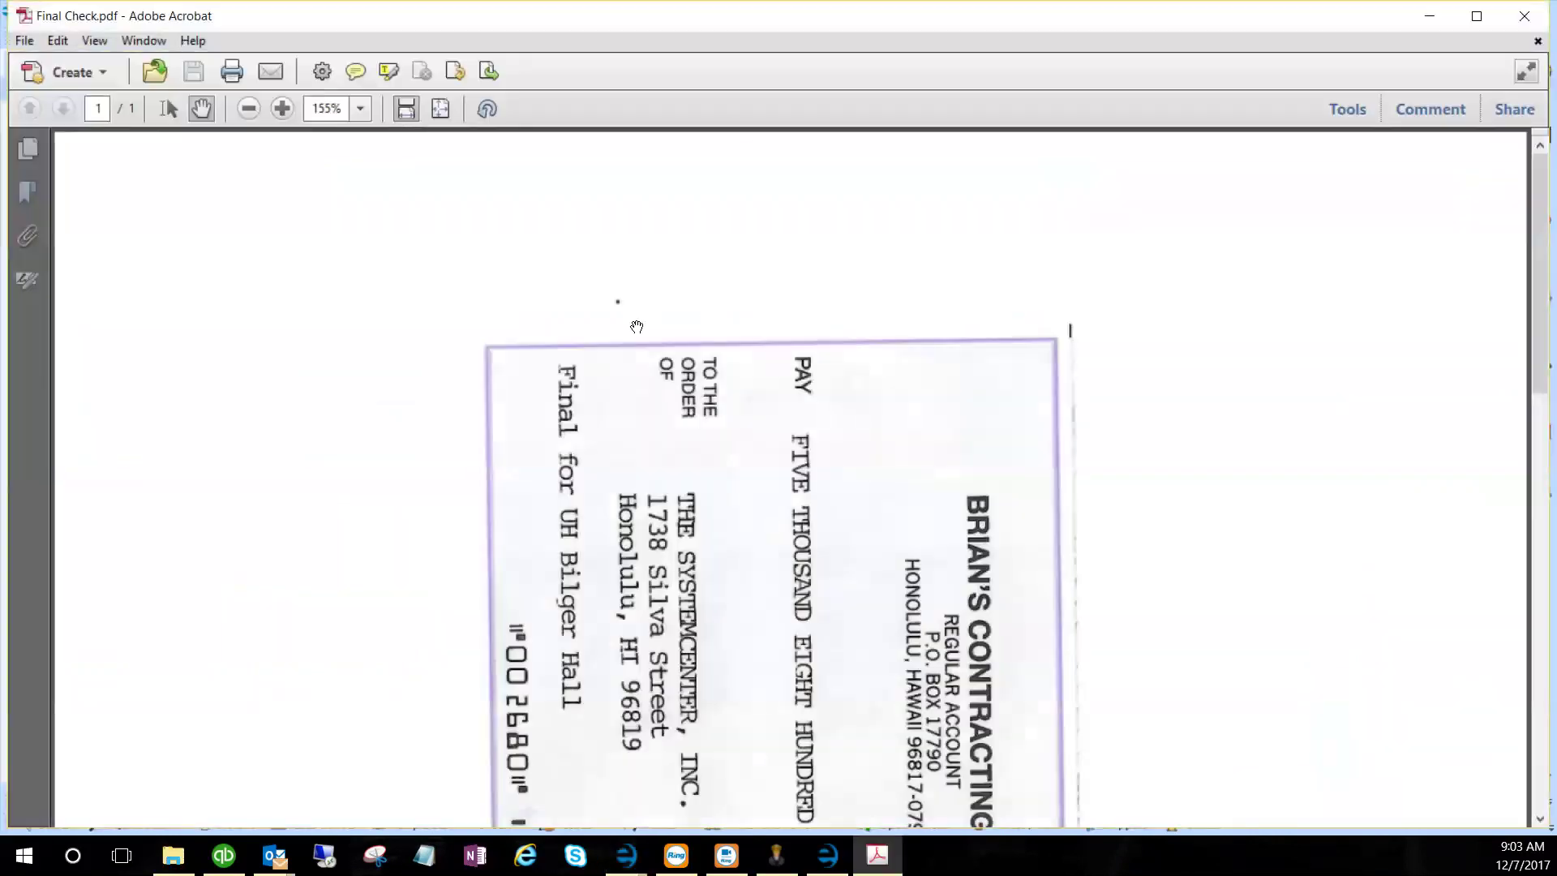
left_click(487, 109)
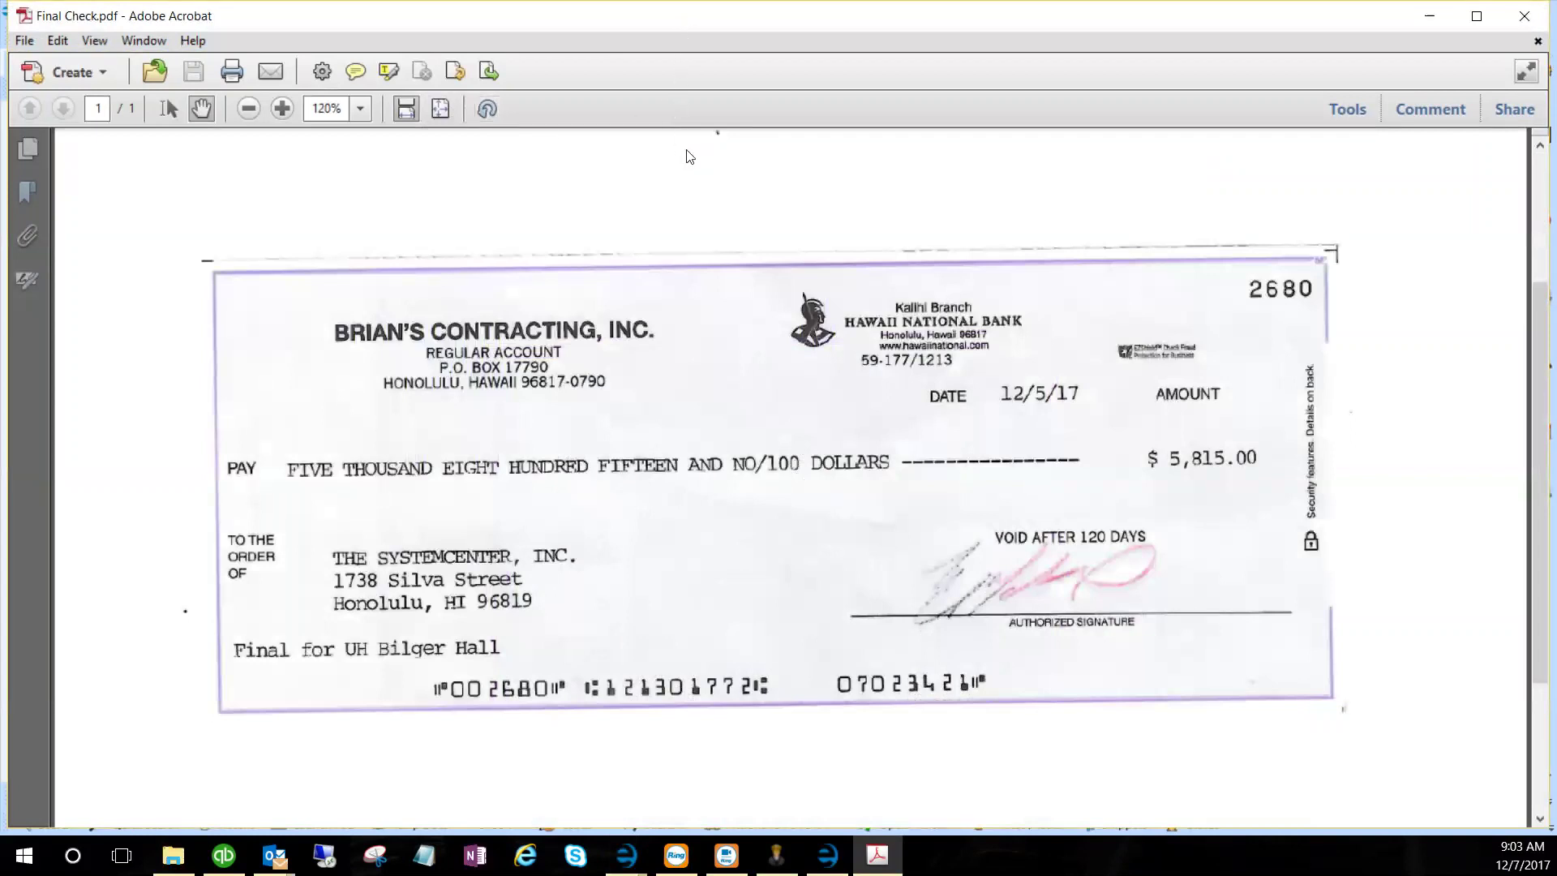
double_click(711, 18)
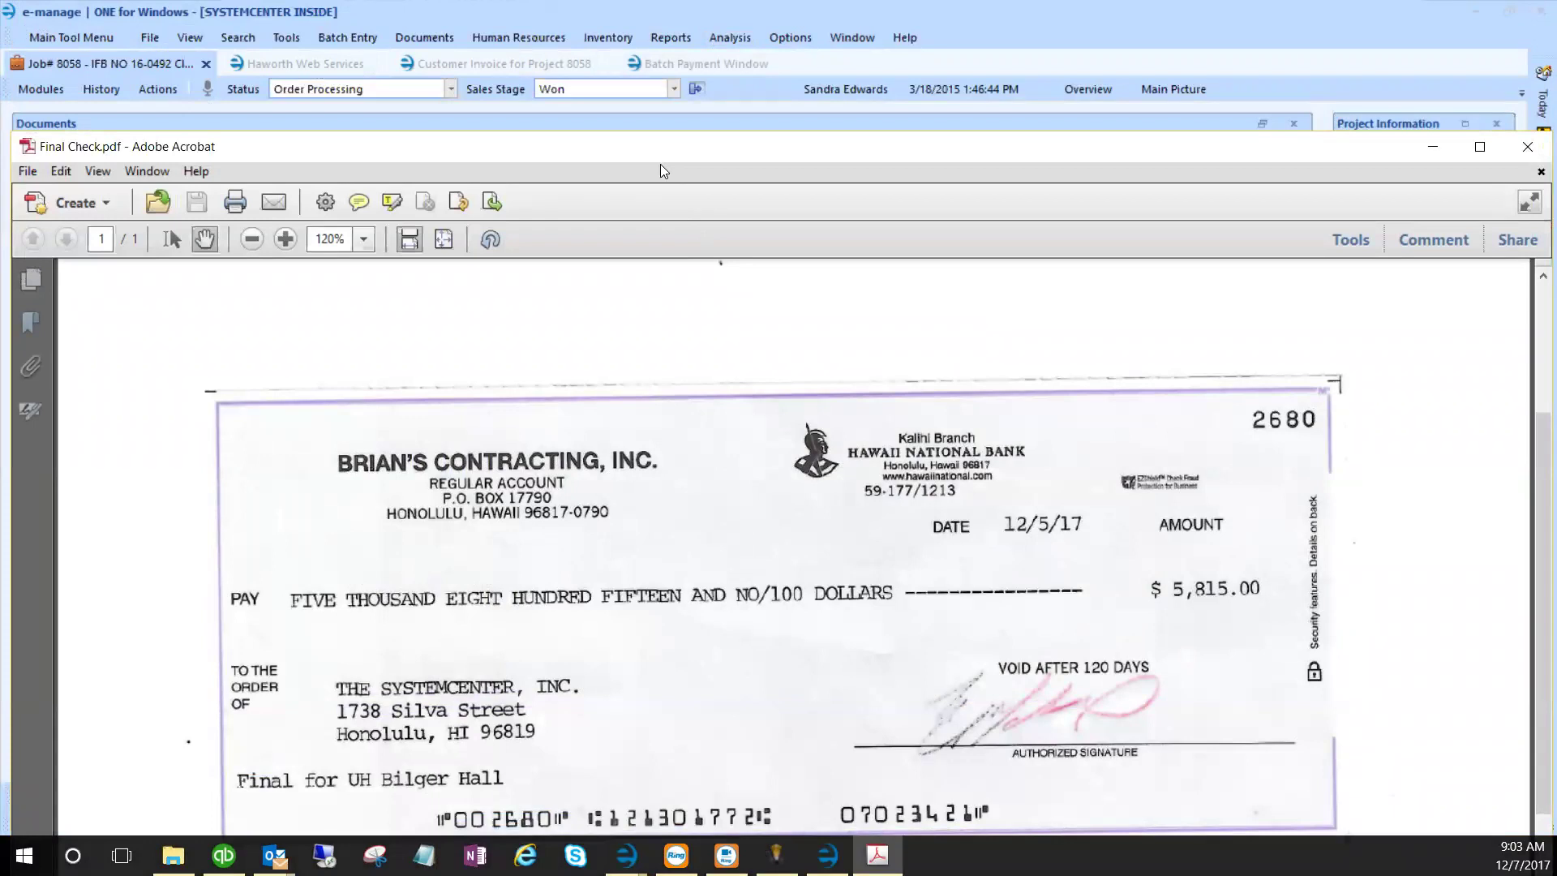
key("alt+Tab")
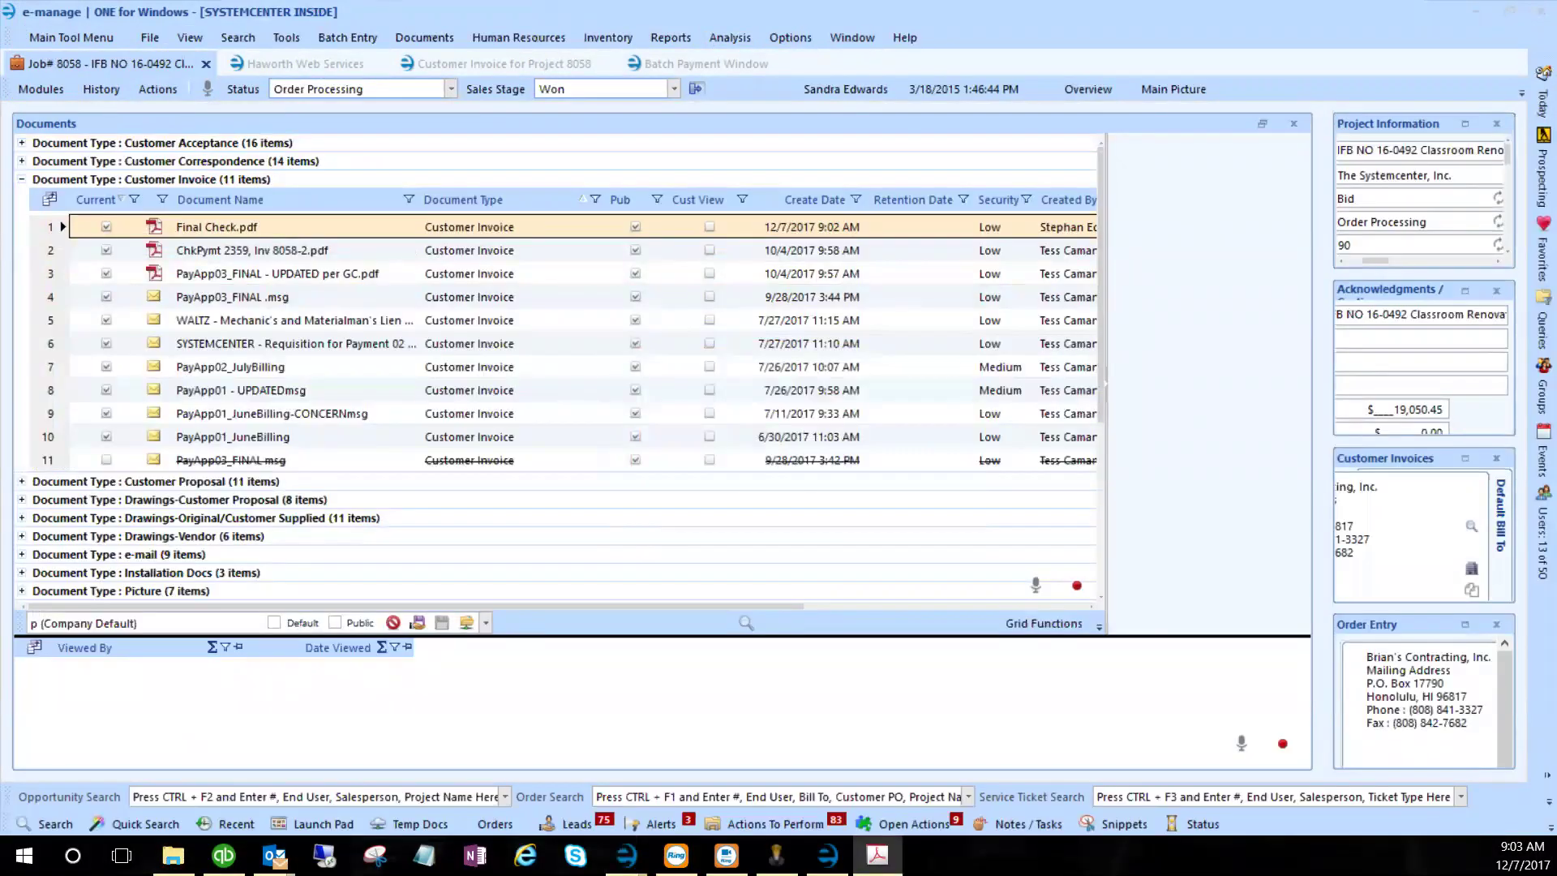
- In the Batch Payment Window, load the invoices of Brian's Contracting, Inc. under division The Systemcenter, Inc., and review their balances
left_click(707, 63)
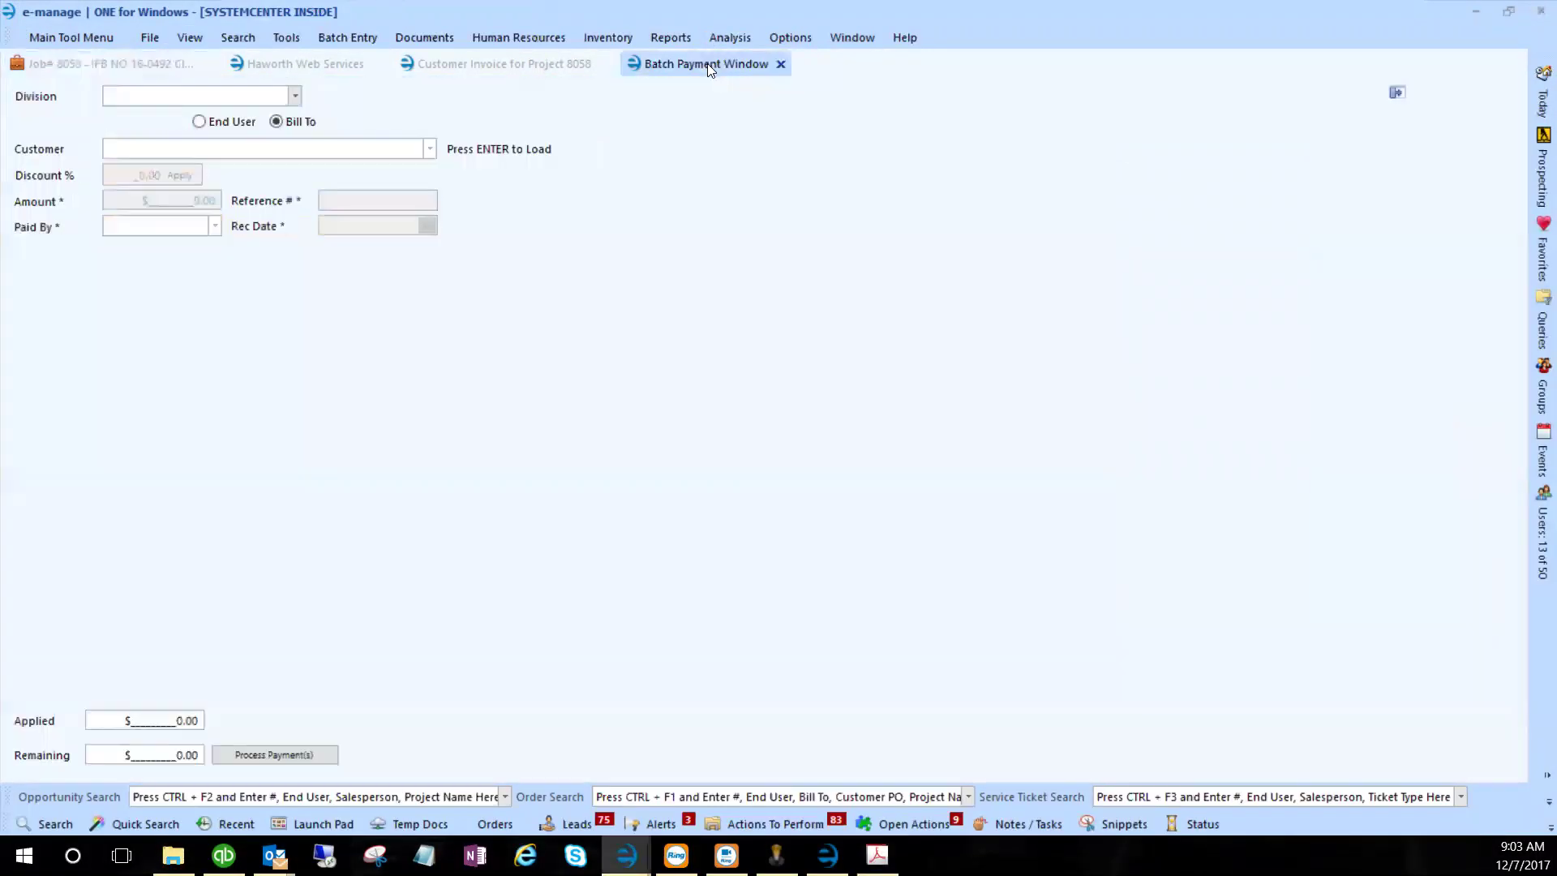
left_click(294, 96)
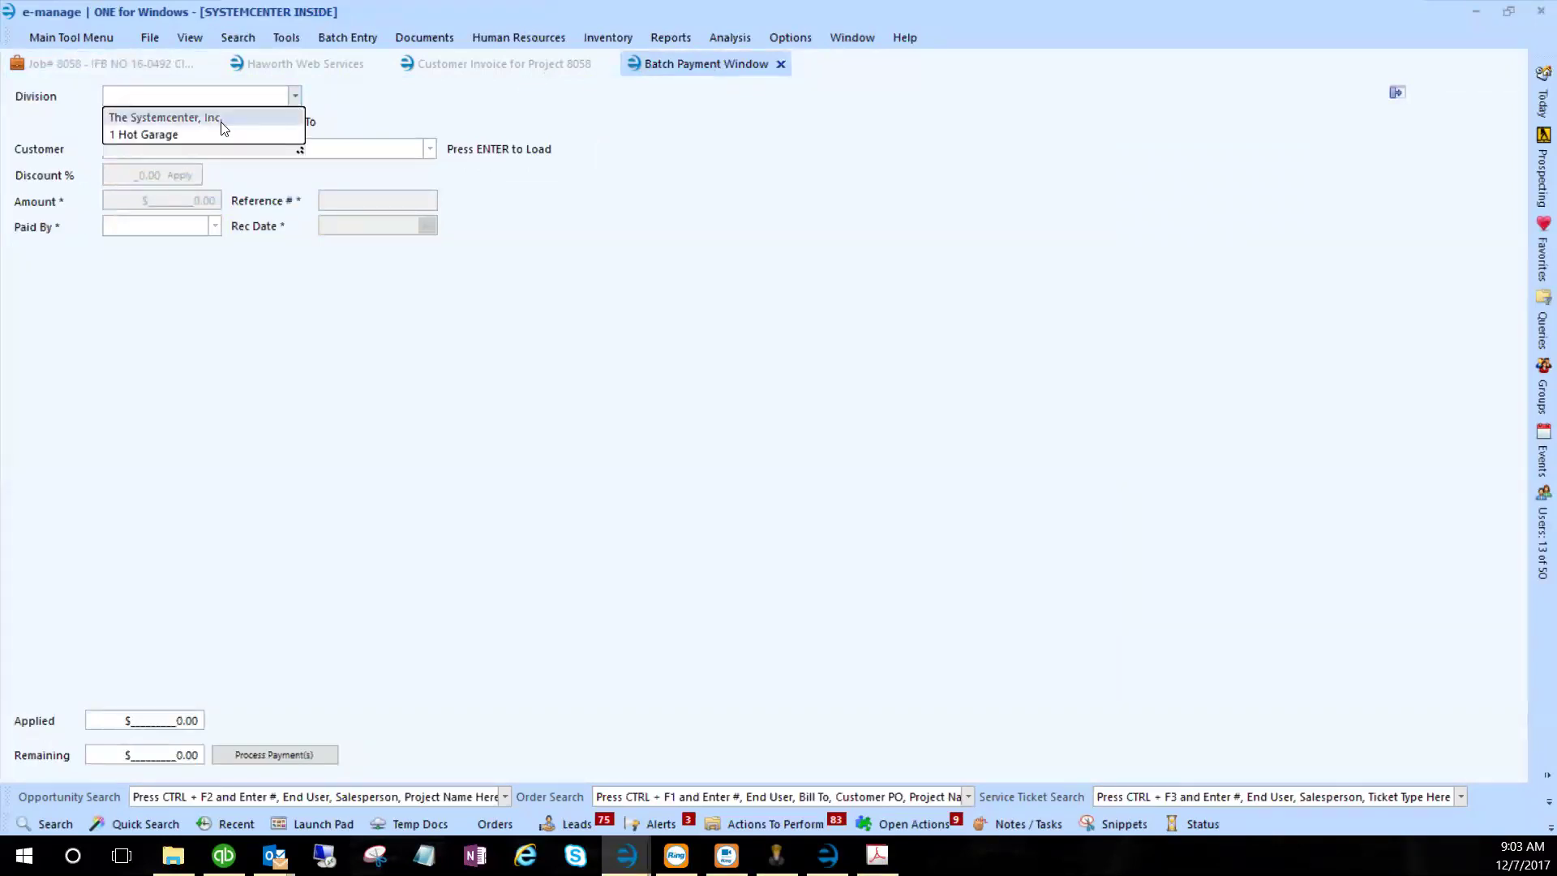
left_click(137, 115)
left_click(206, 149)
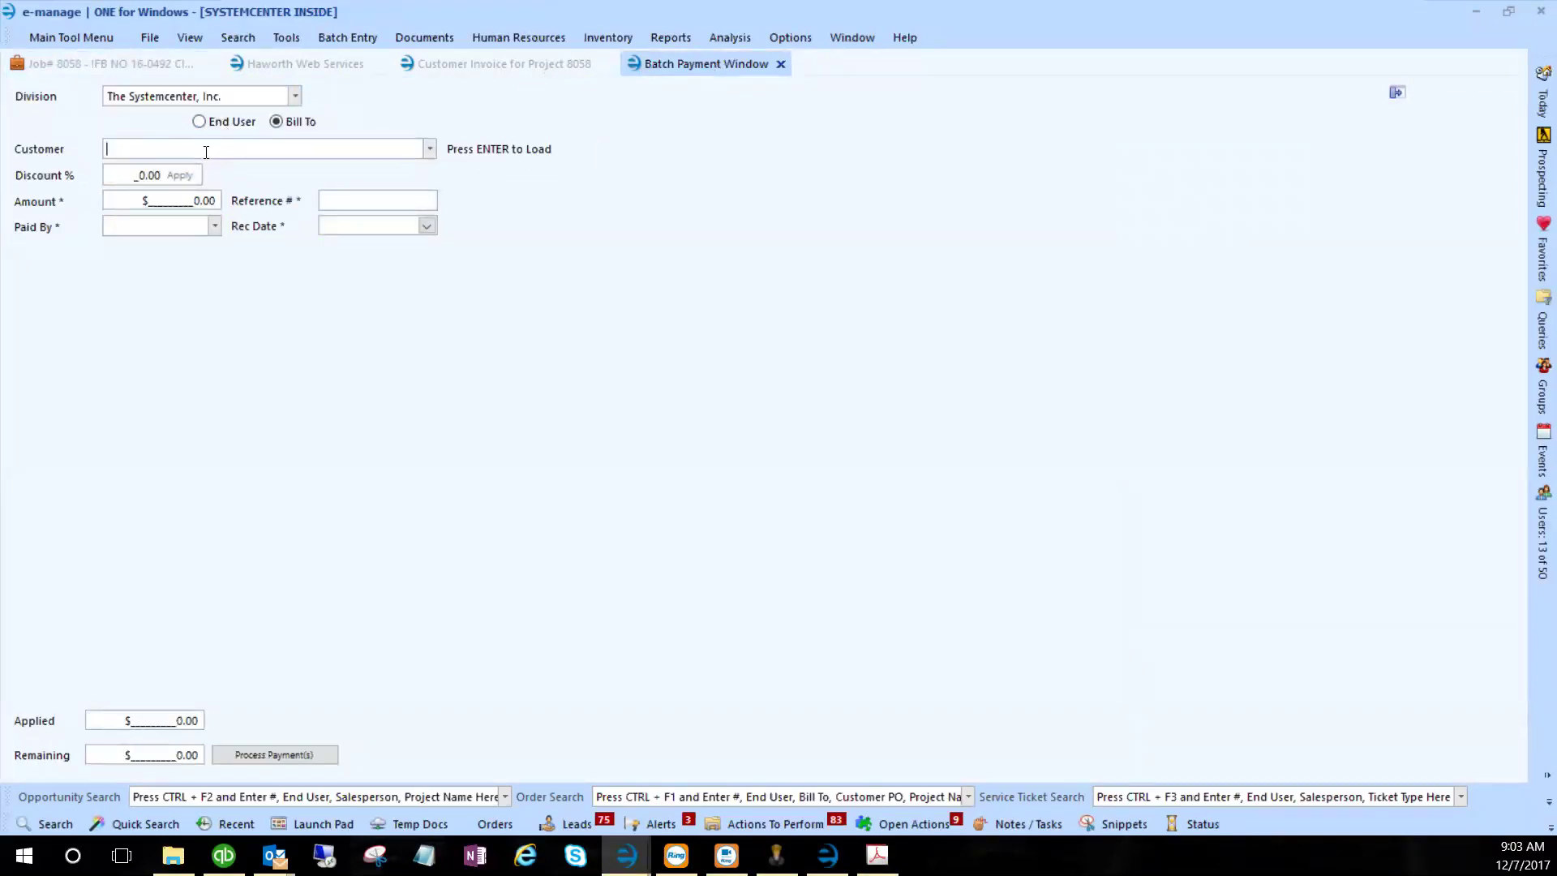
type("bria")
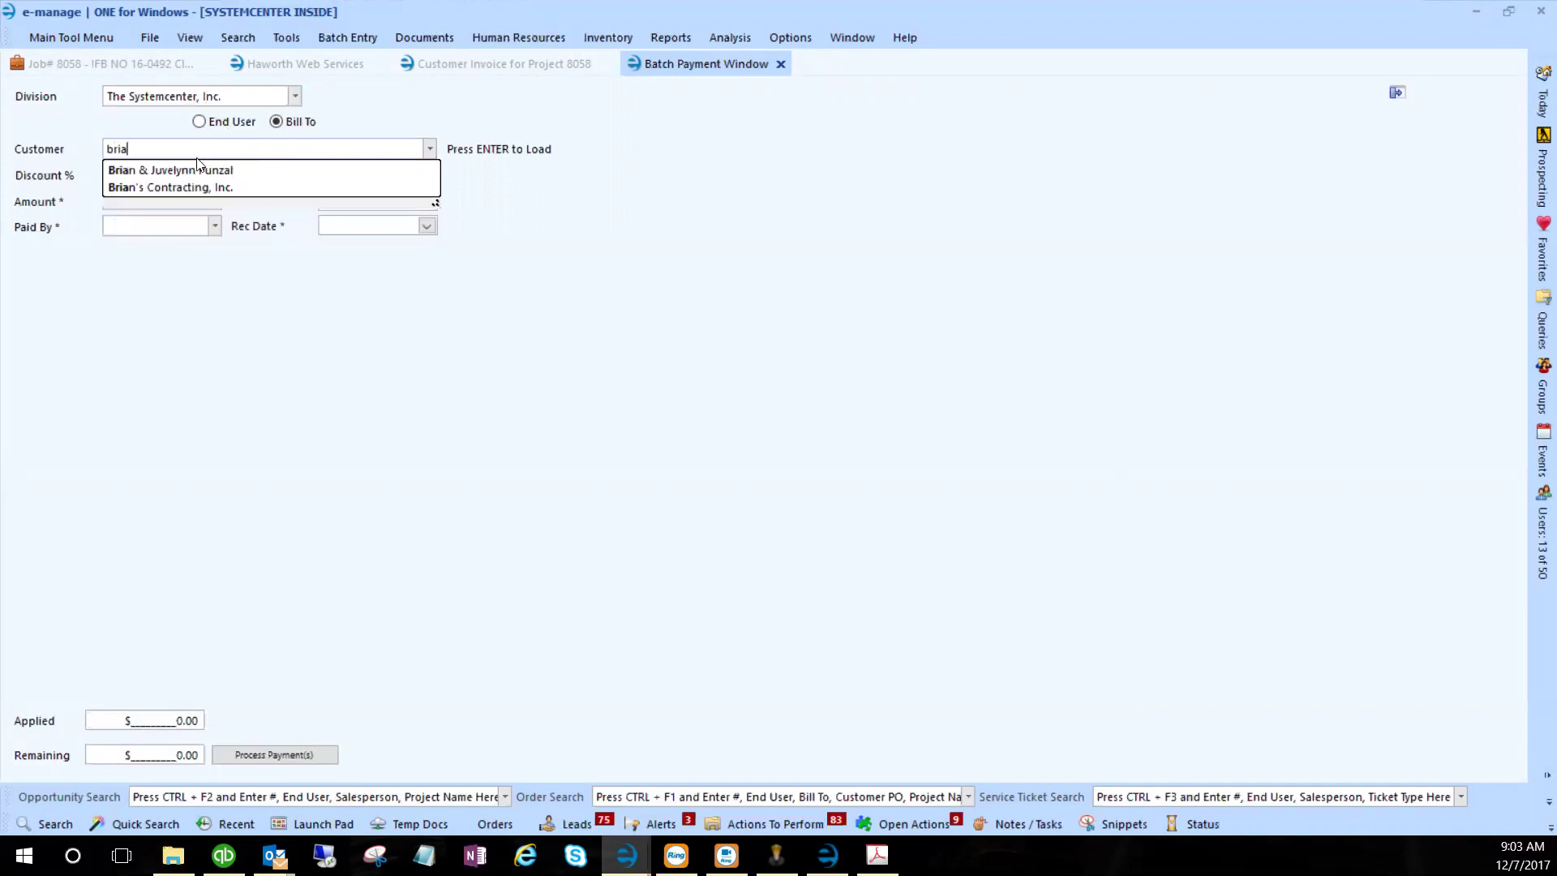
left_click(185, 187)
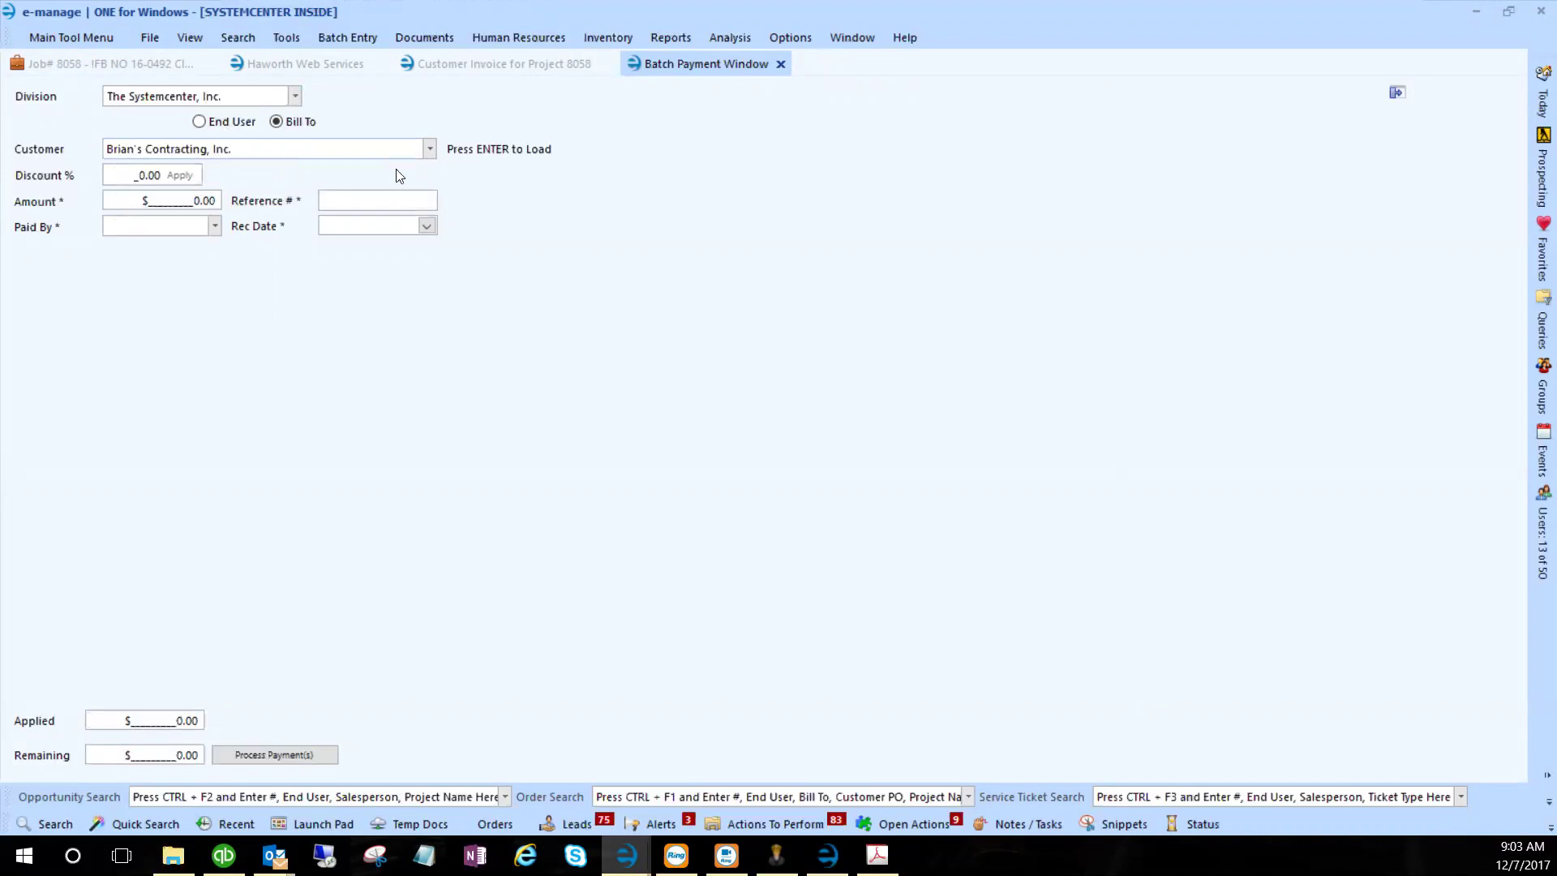
key("Return")
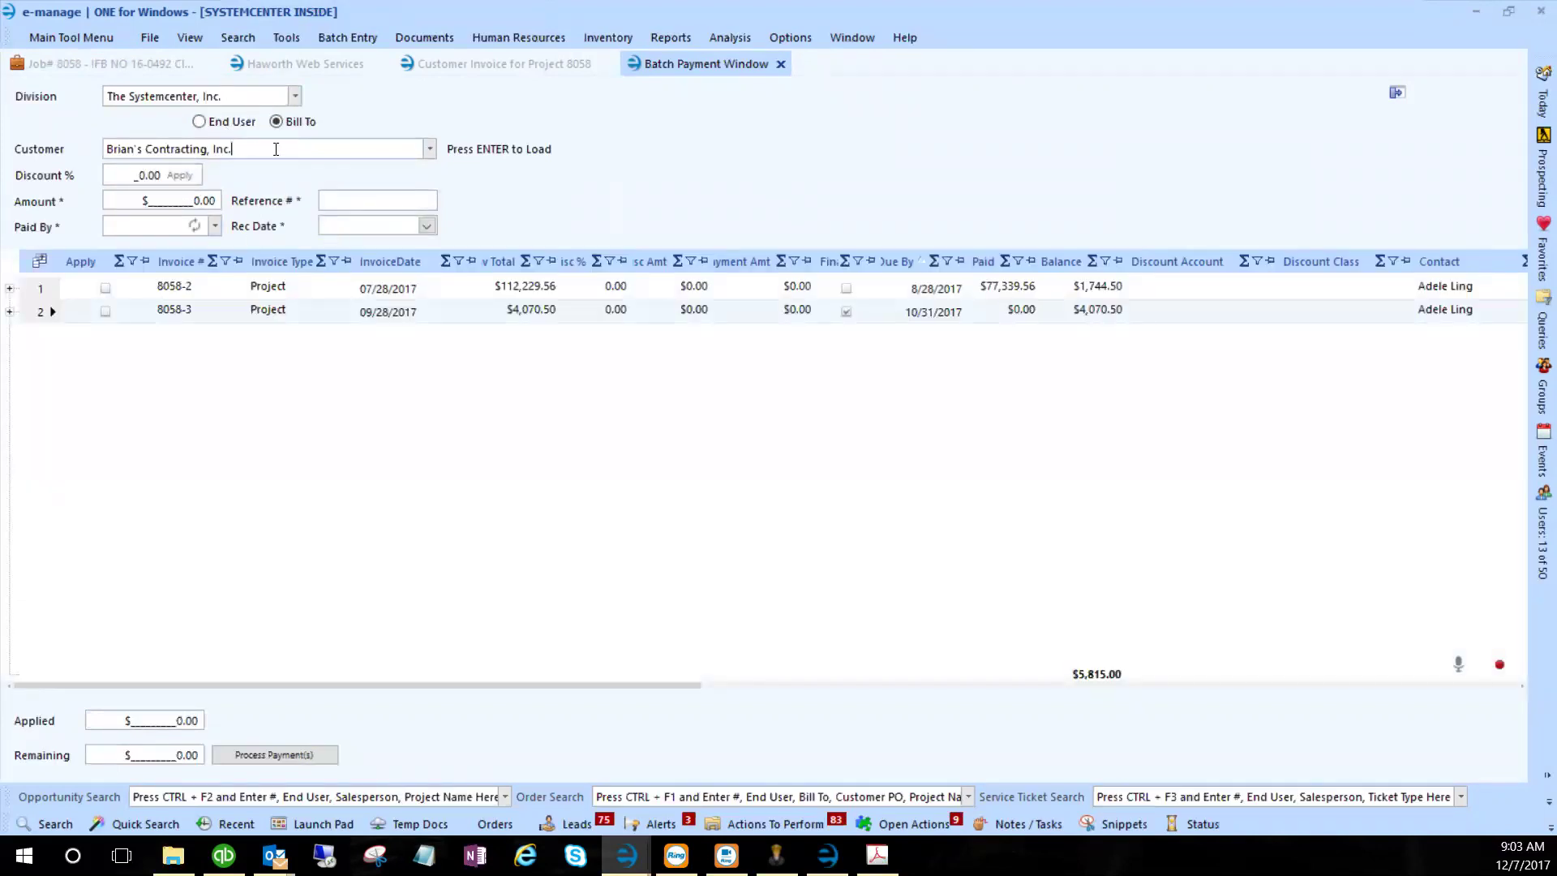
left_click(282, 306)
left_click(288, 286)
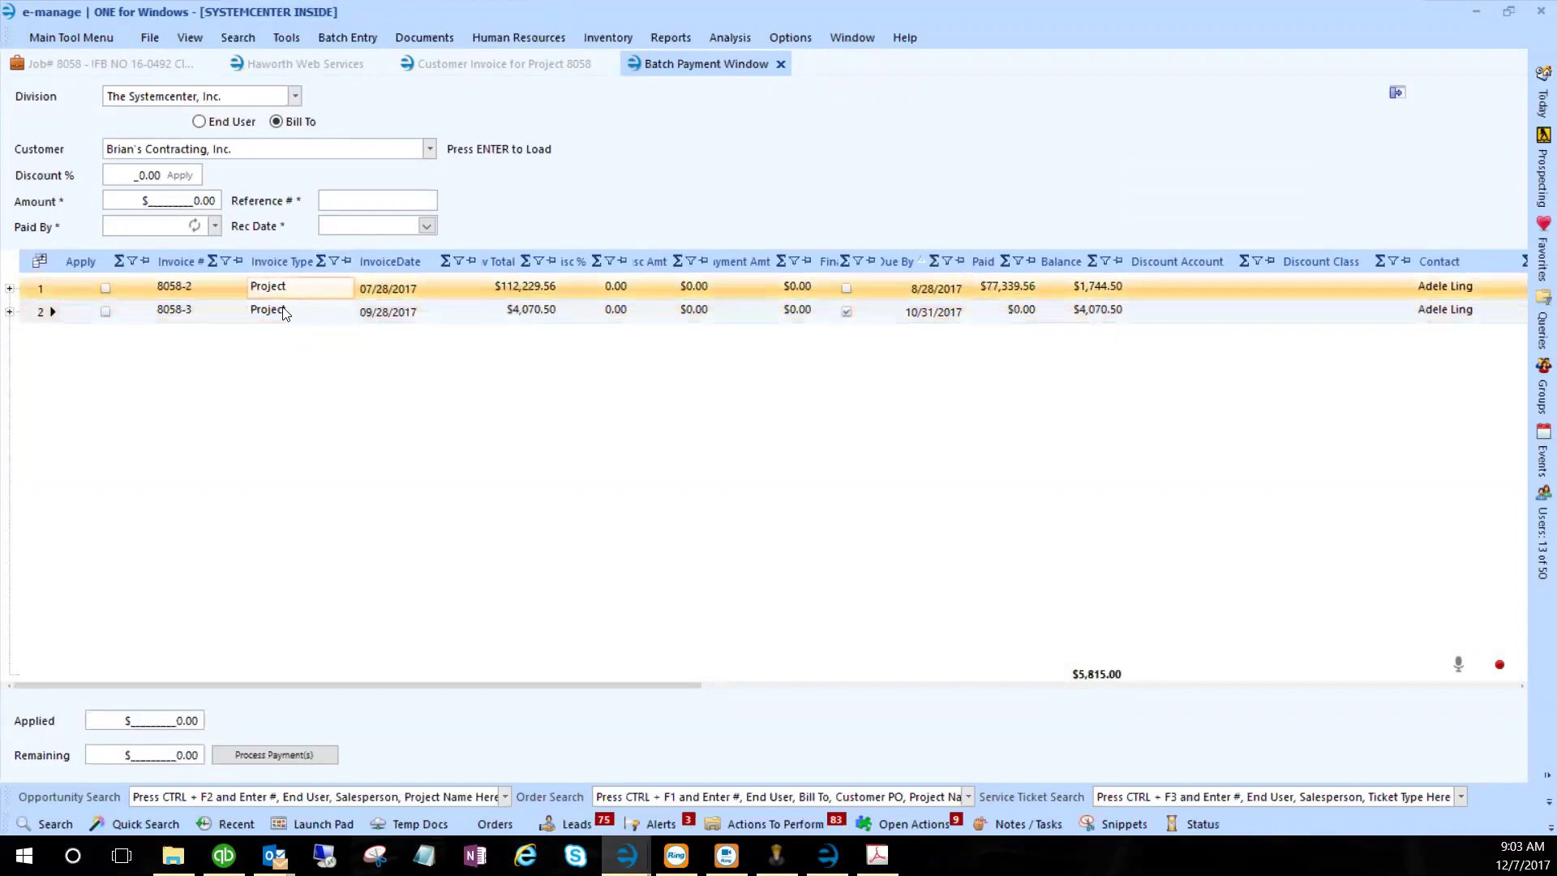
left_click(1107, 290)
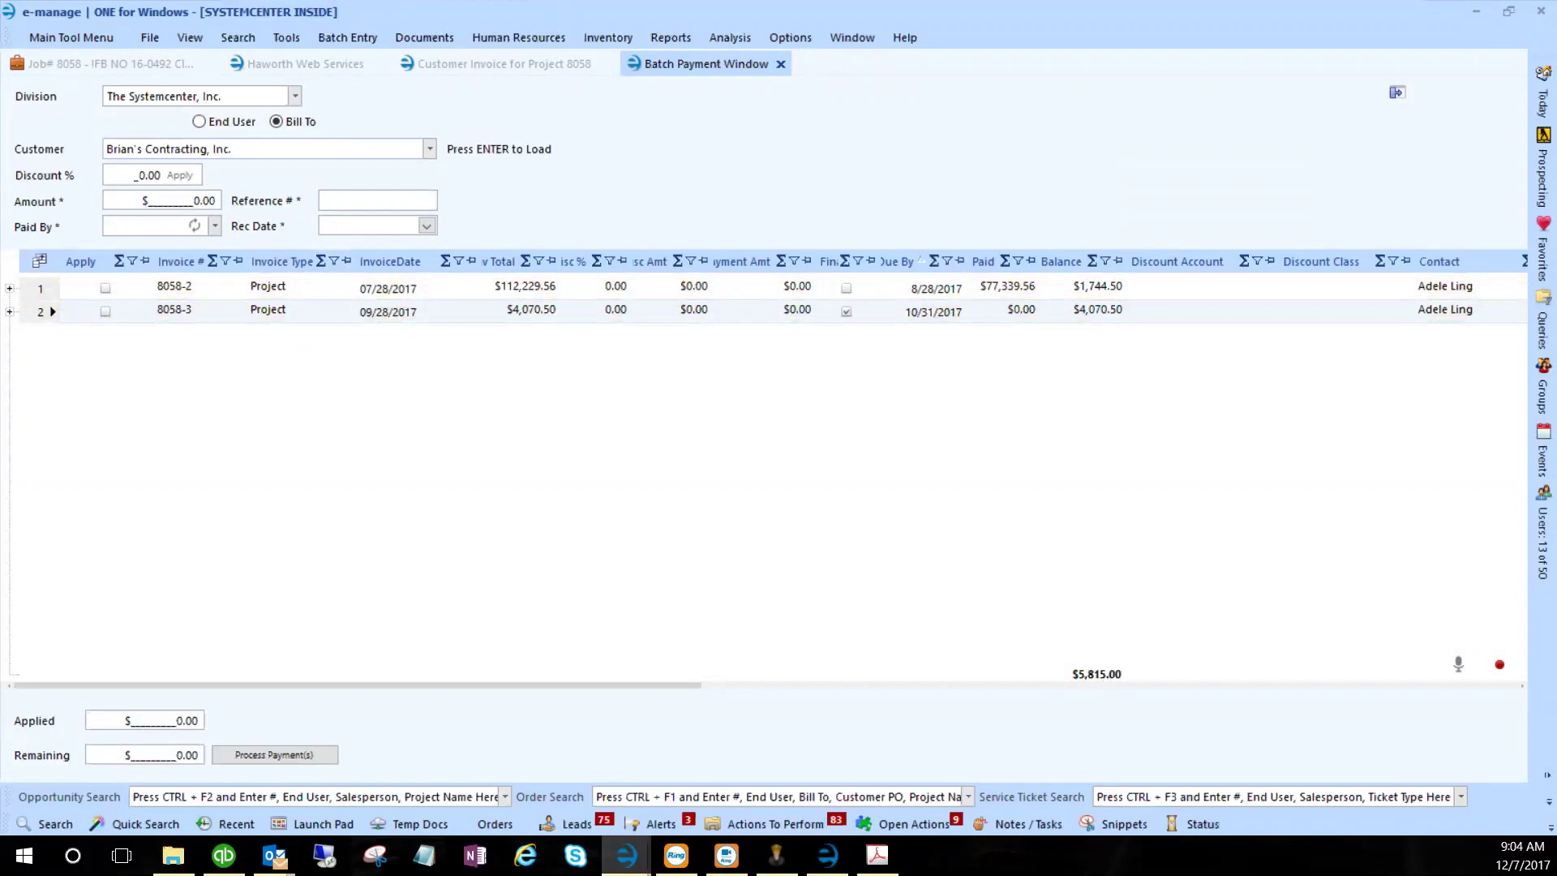
- Enter the payment details: amount $5,815.00, reference 2680, received date 12/07/2017 and paid by Check
key("alt+Tab")
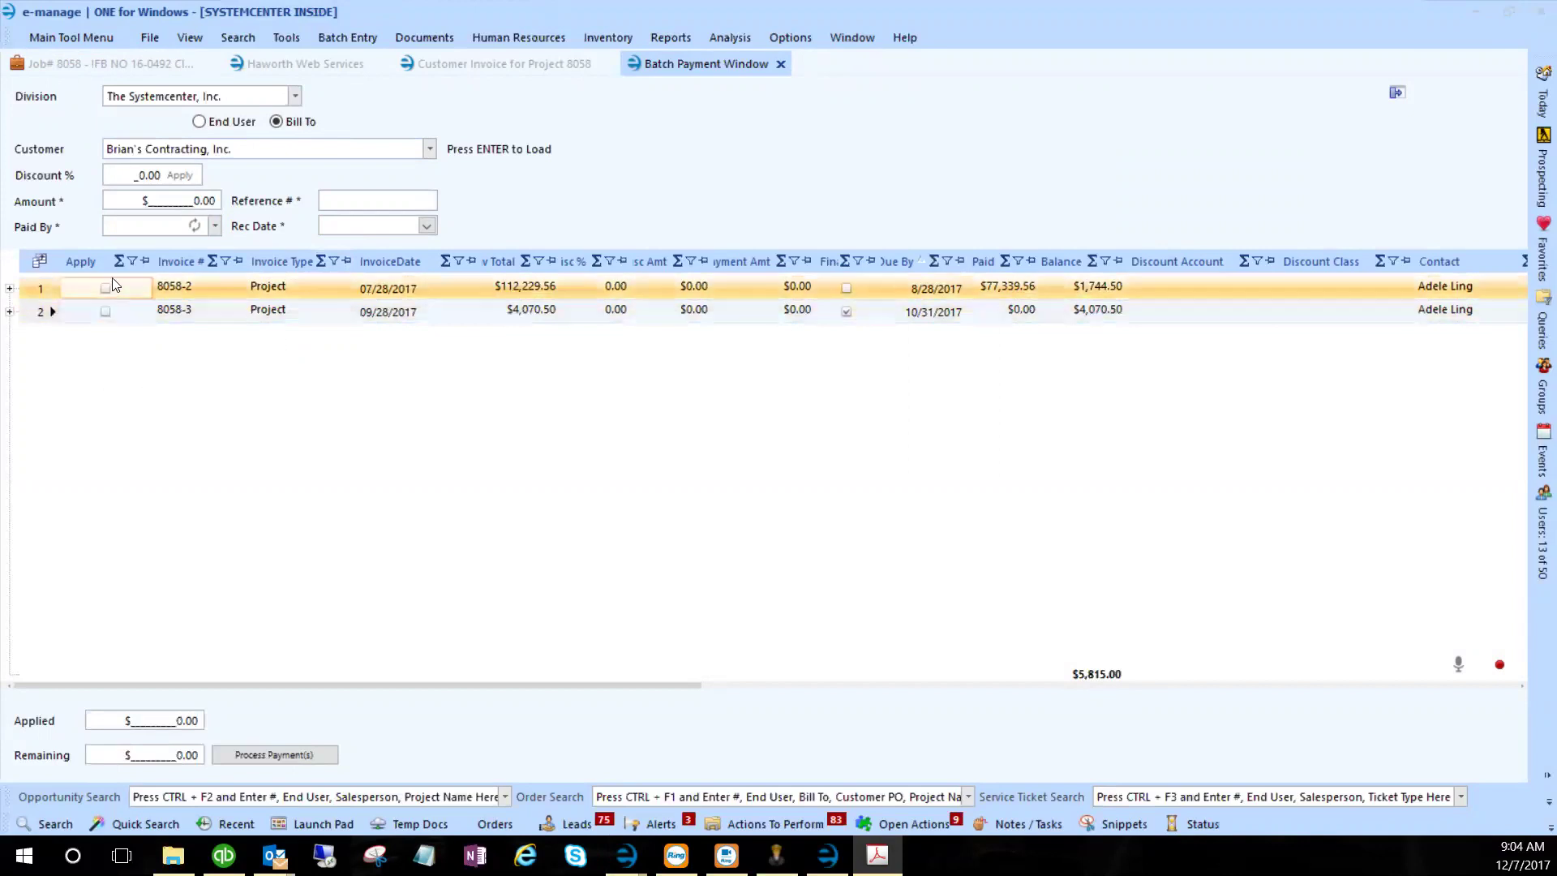
left_click(158, 209)
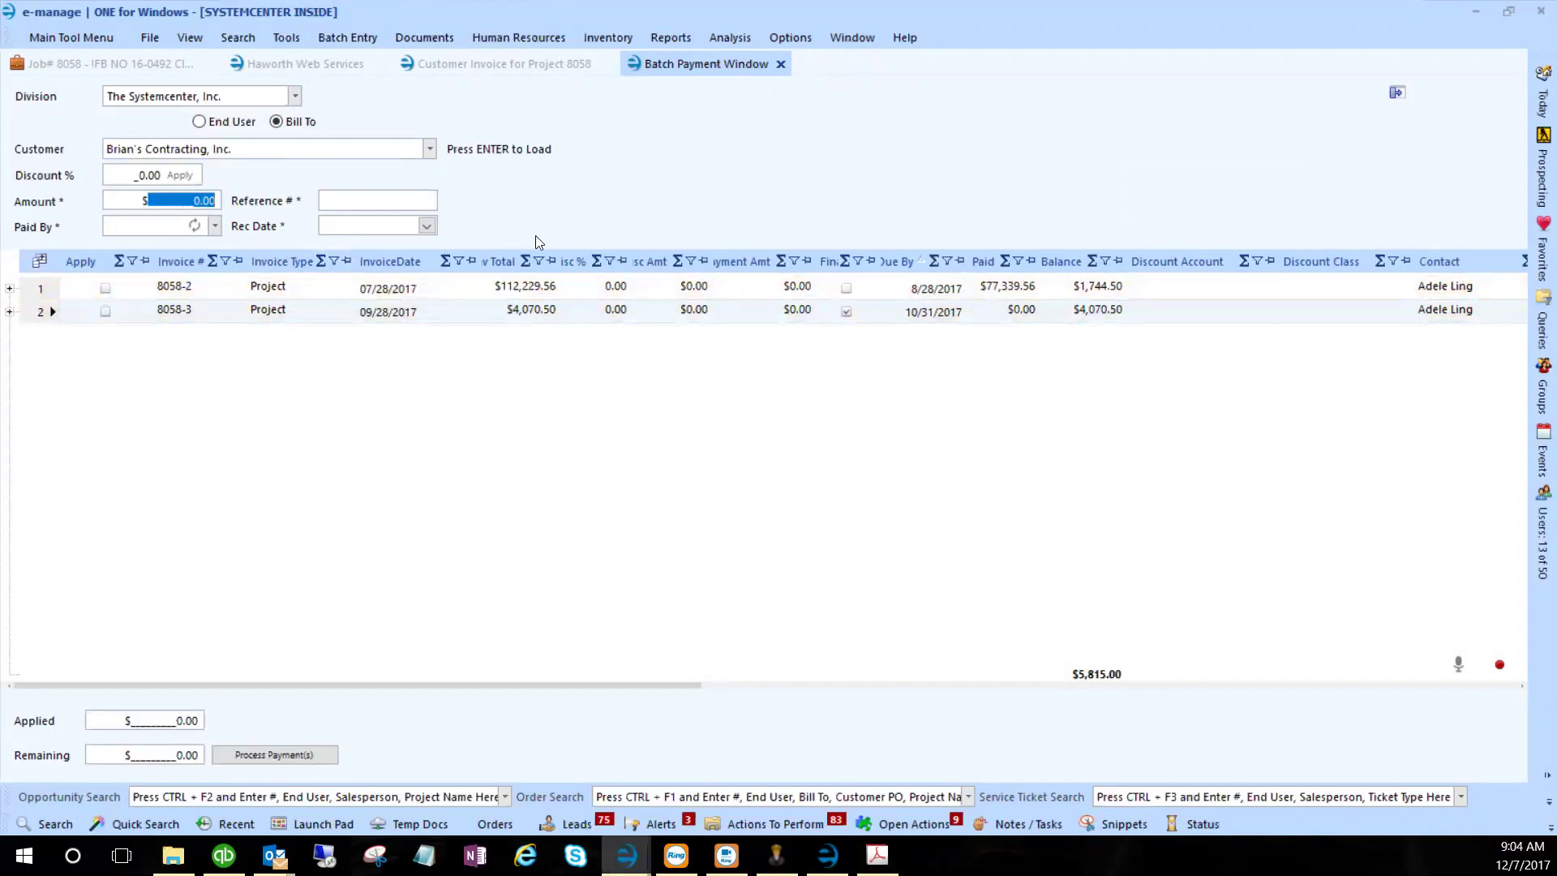
type("5815.__")
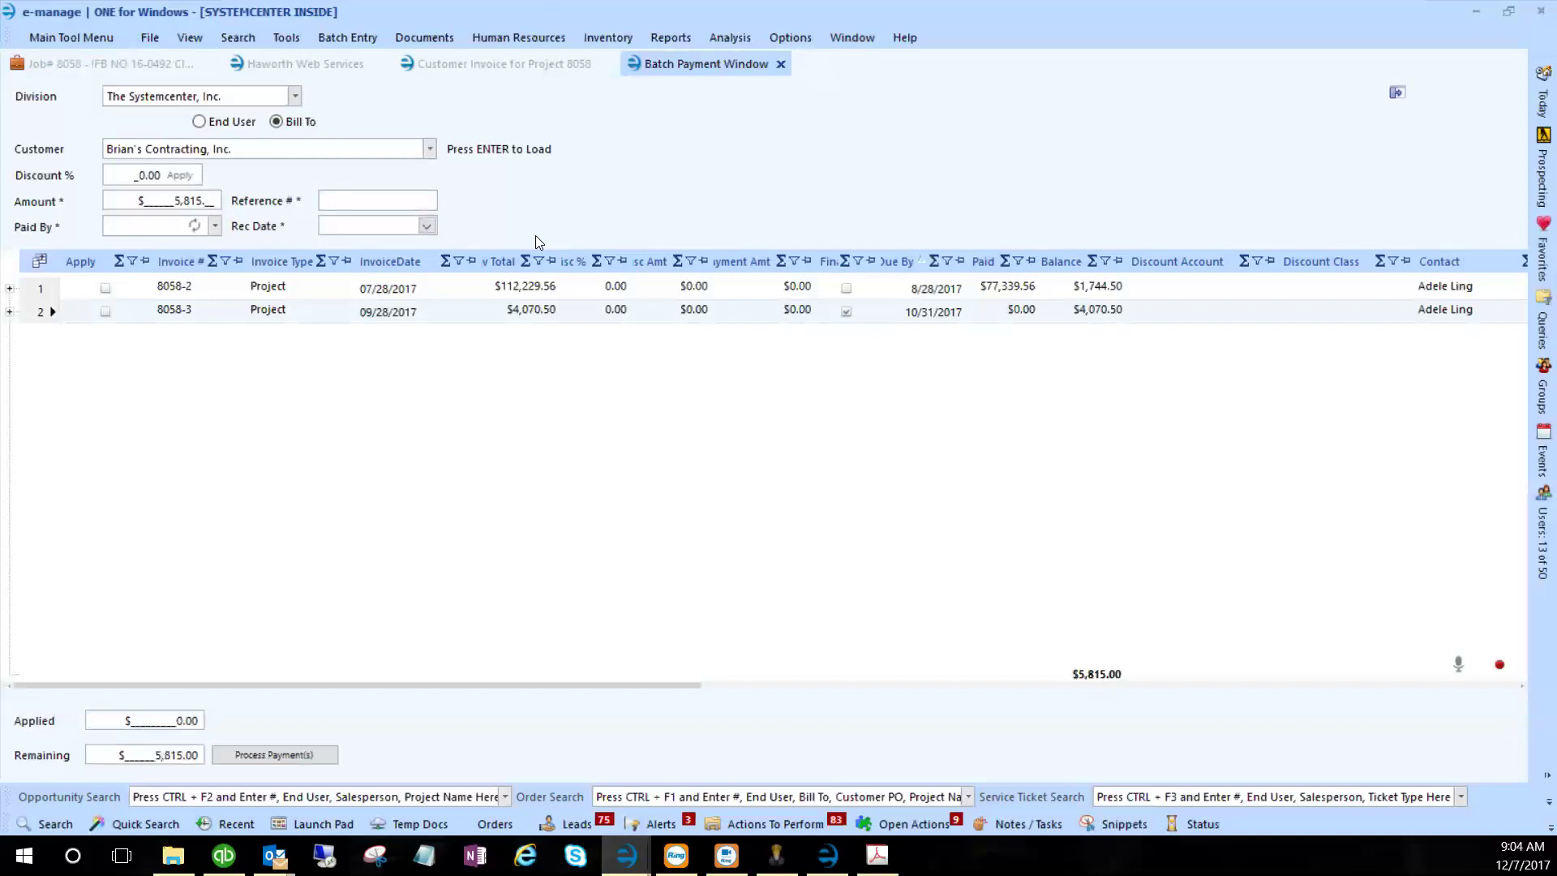
left_click(345, 201)
type("2680")
left_click(405, 226)
left_click(427, 227)
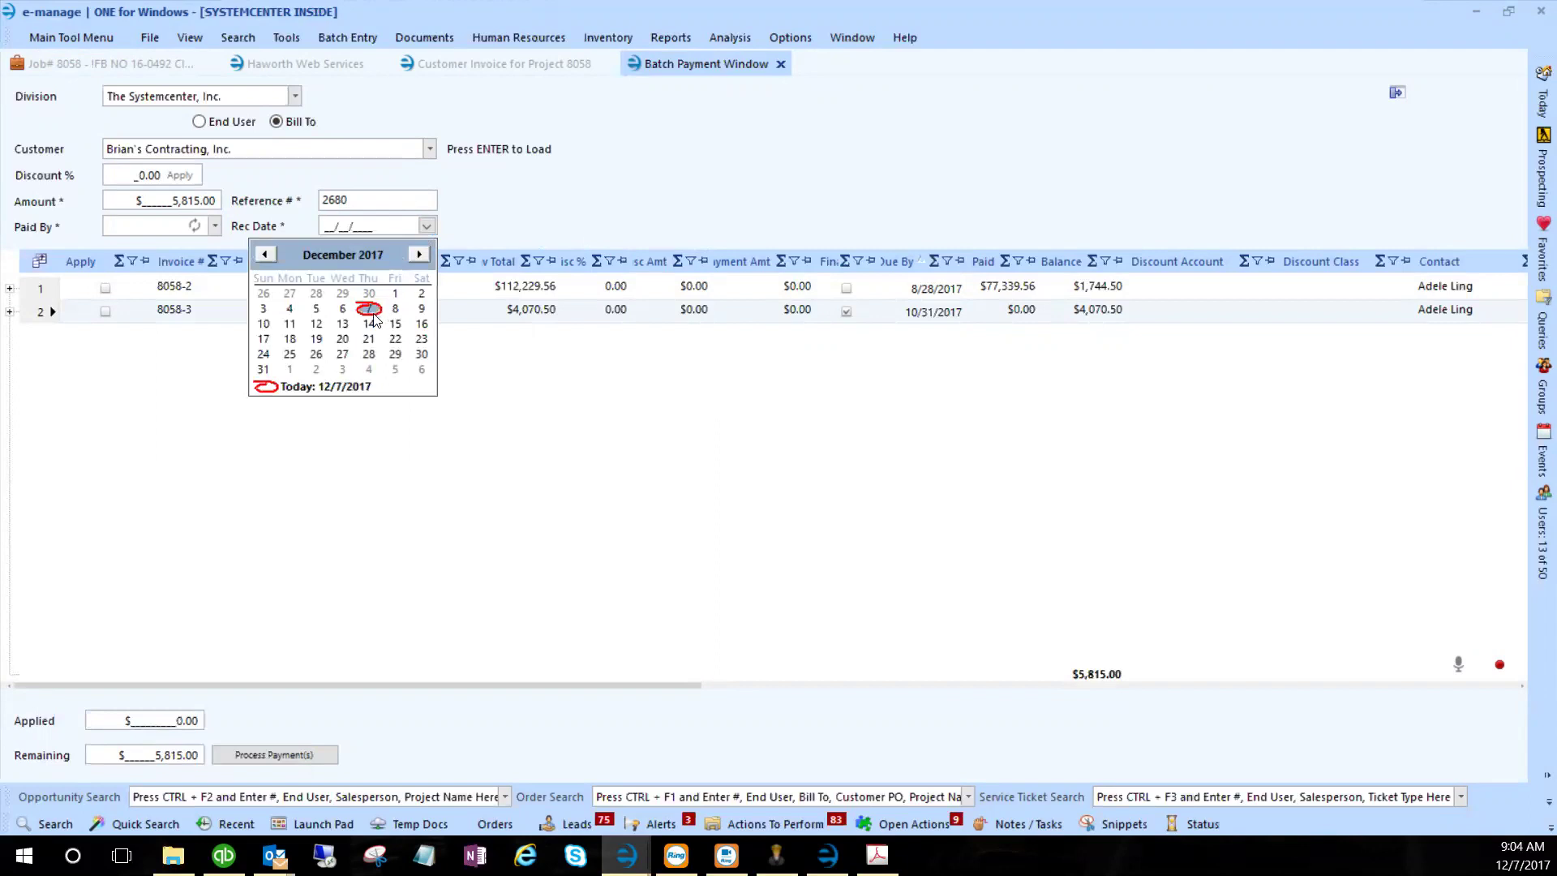
left_click(375, 315)
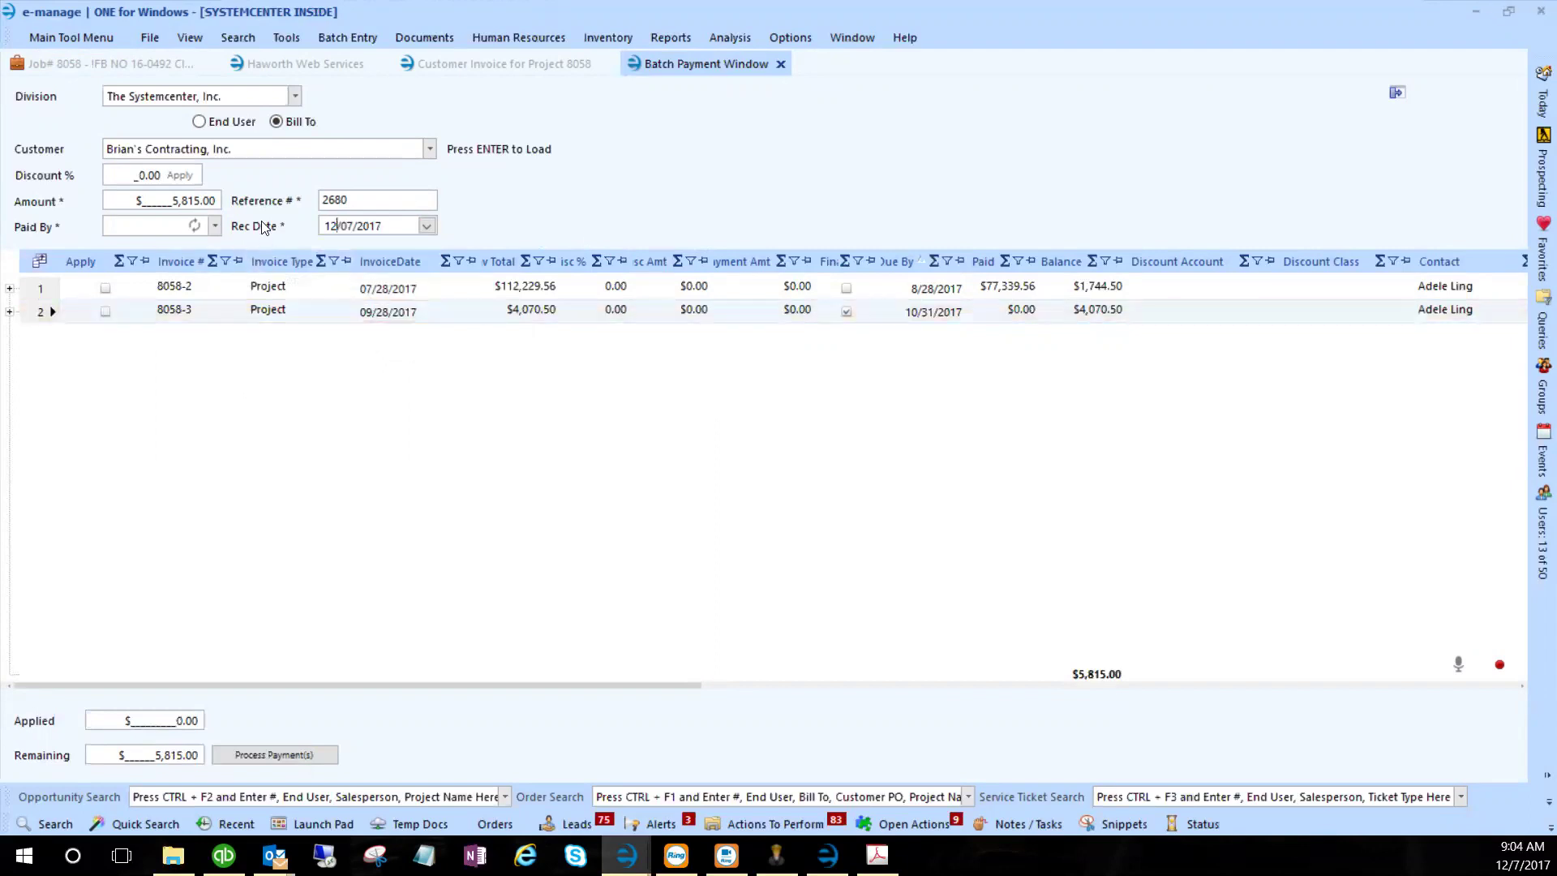
left_click(214, 227)
left_click(144, 266)
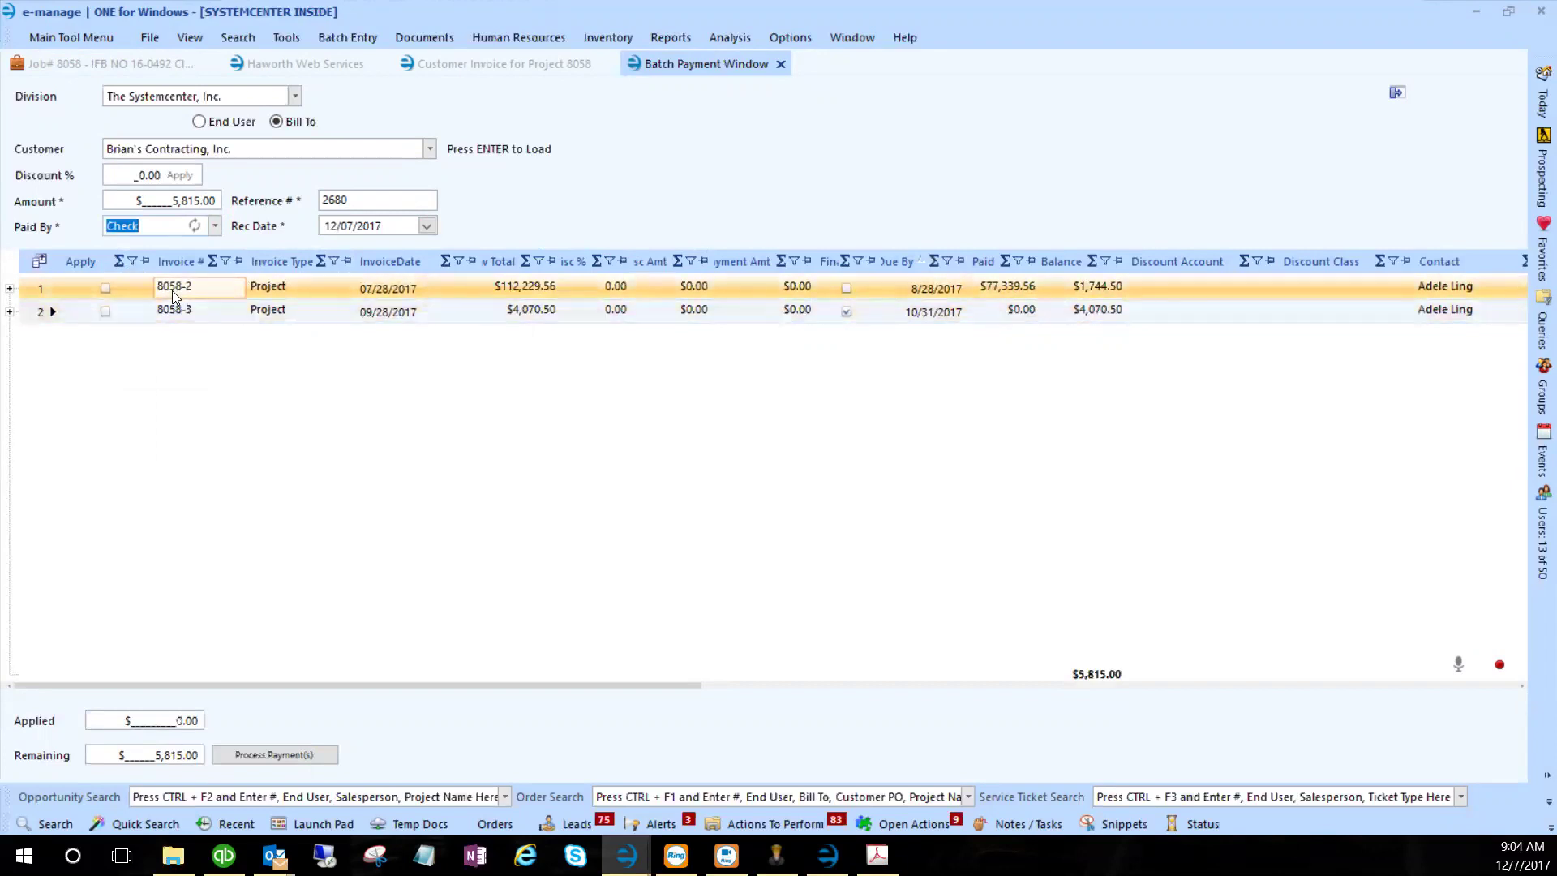
- Apply the payment to invoices 8058-2 and 8058-3 and check the applied and remaining amounts
left_click(107, 289)
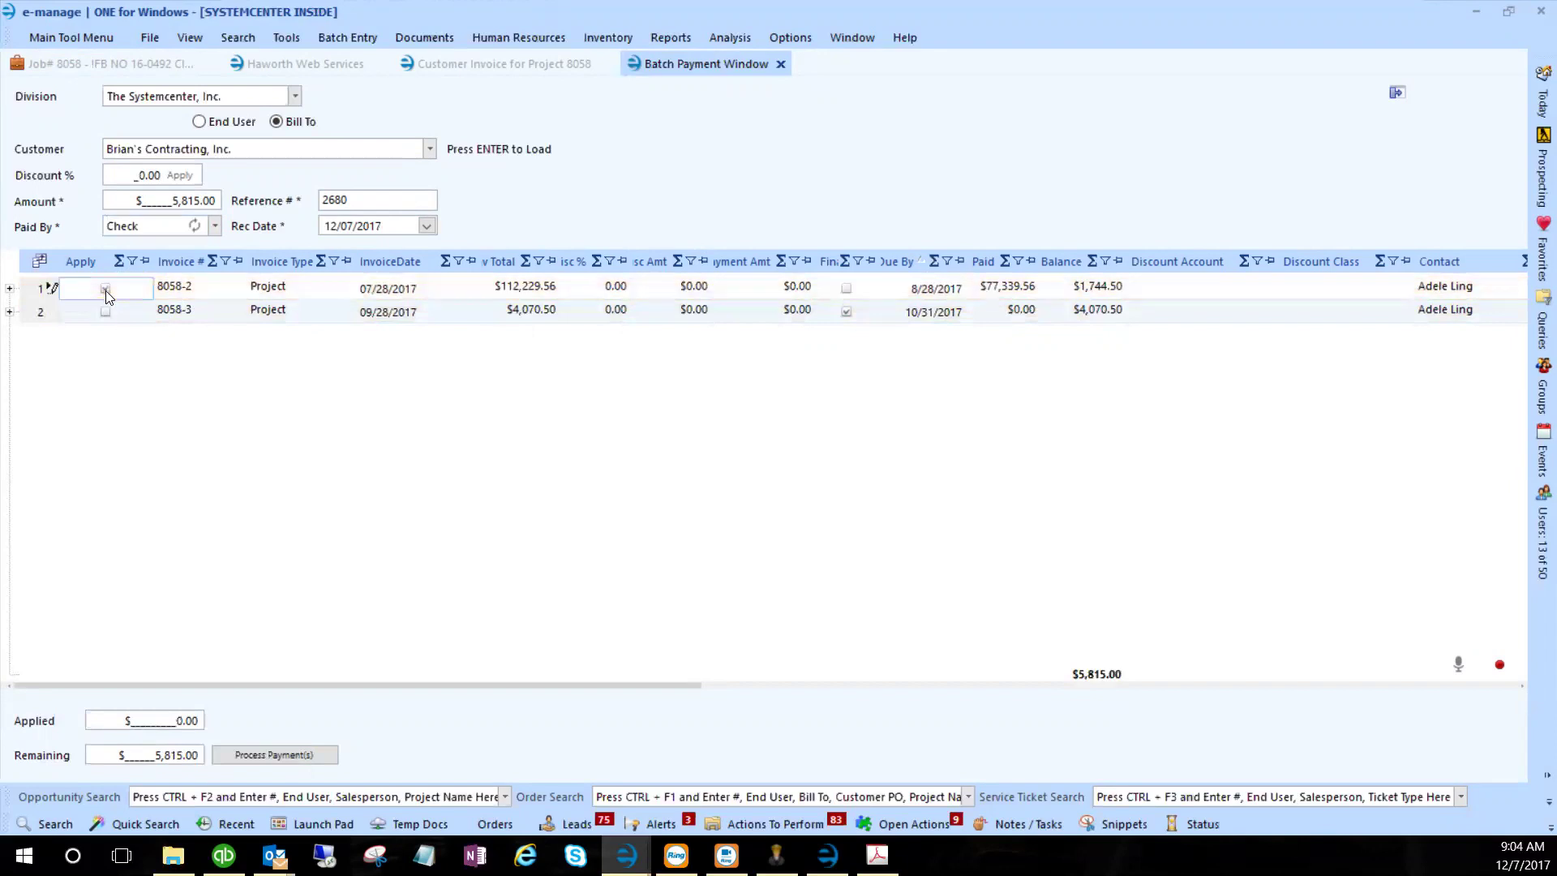
key("Tab")
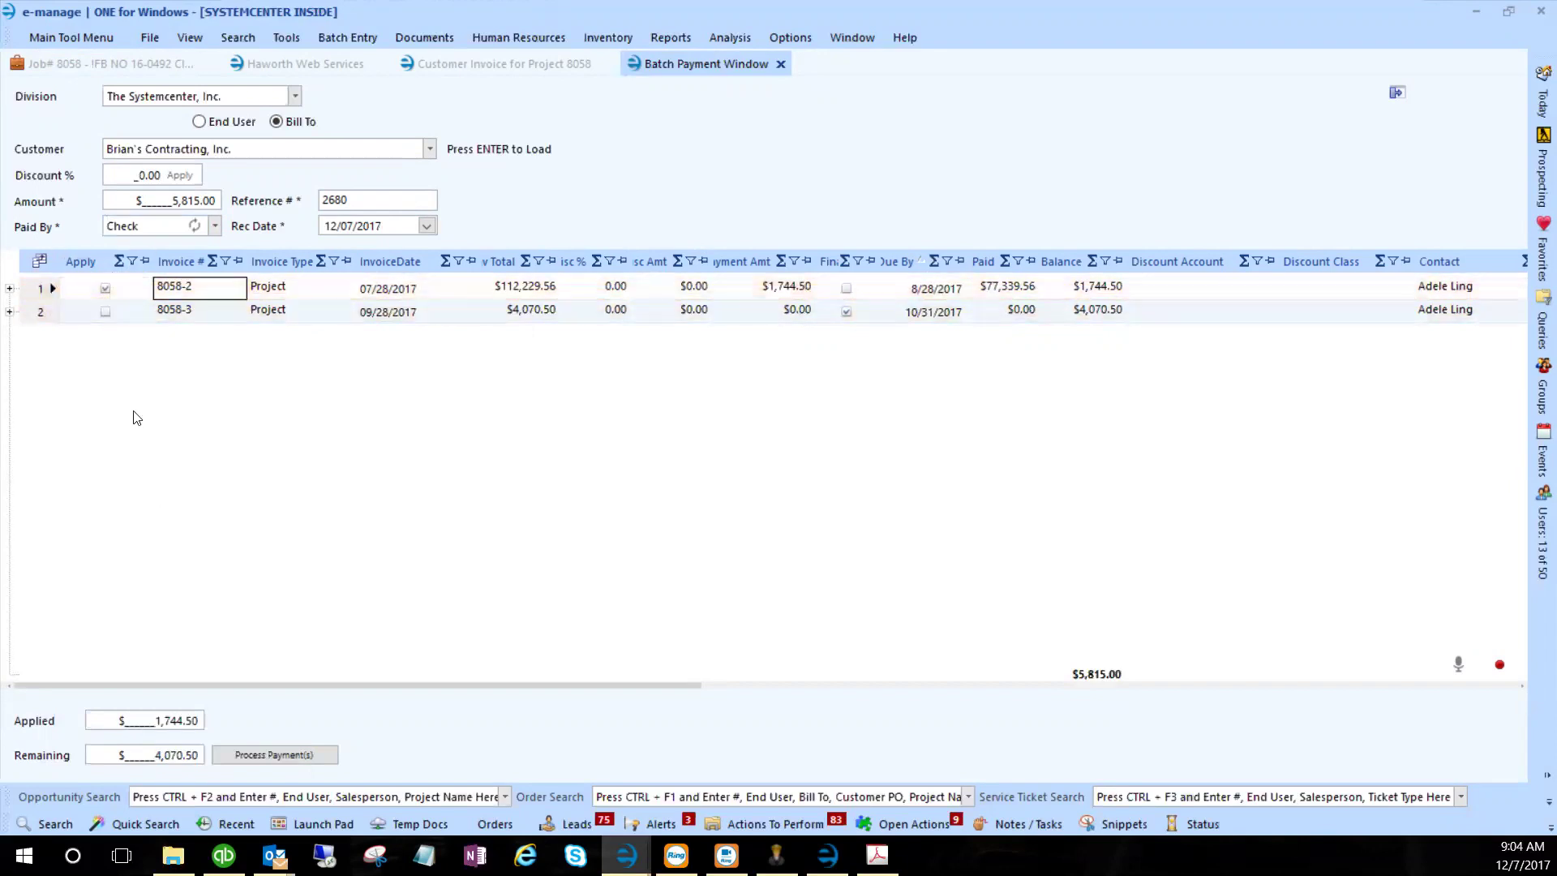
left_click_drag(154, 719, 208, 758)
left_click(148, 754)
left_click(104, 312)
key("Tab")
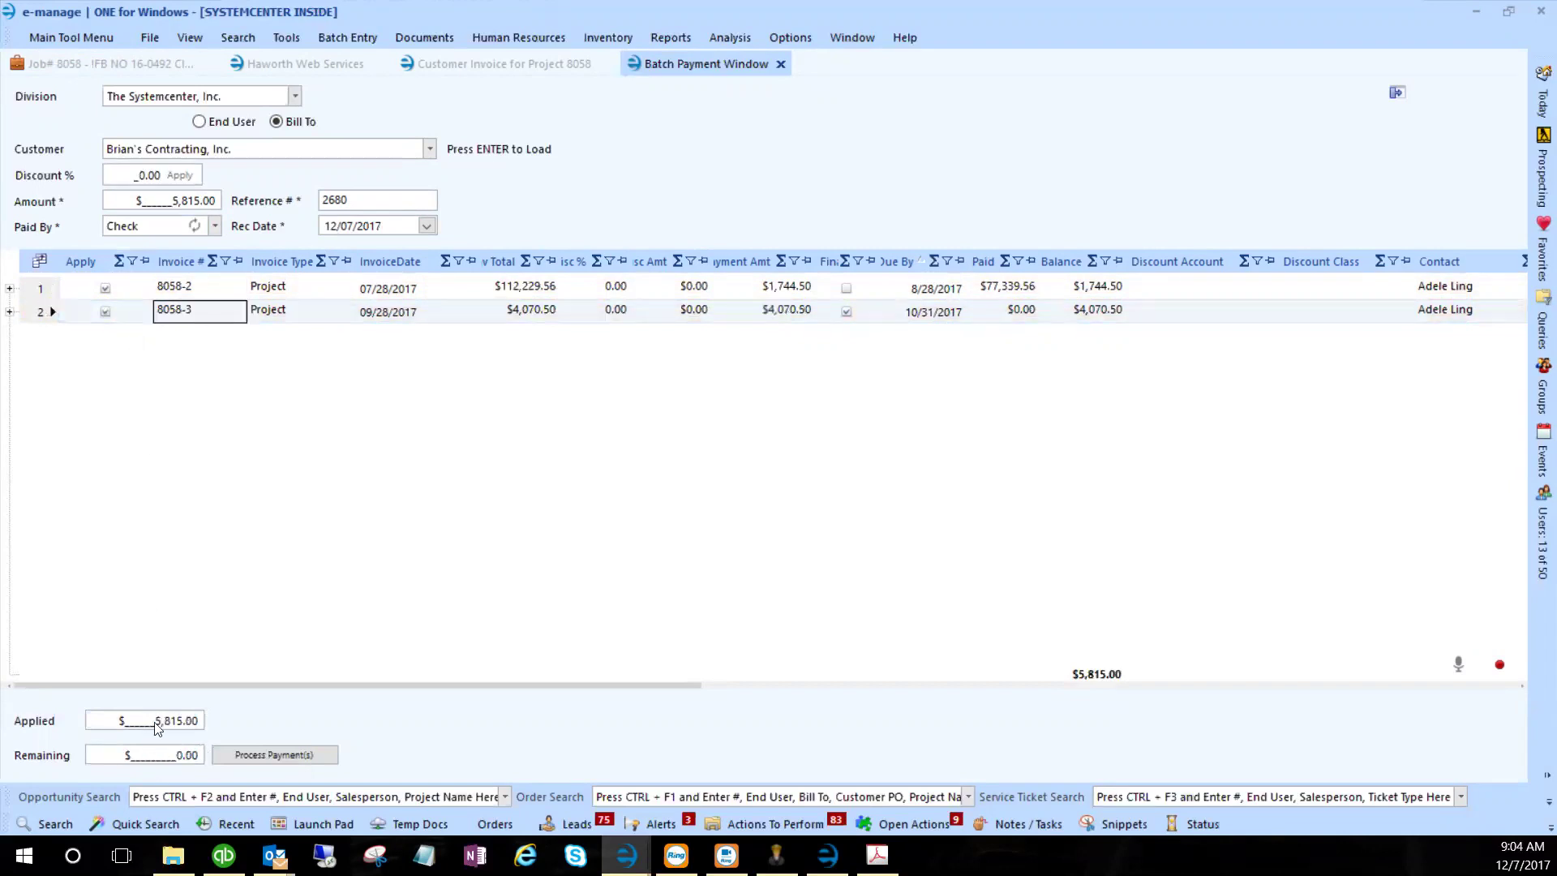
double_click(194, 754)
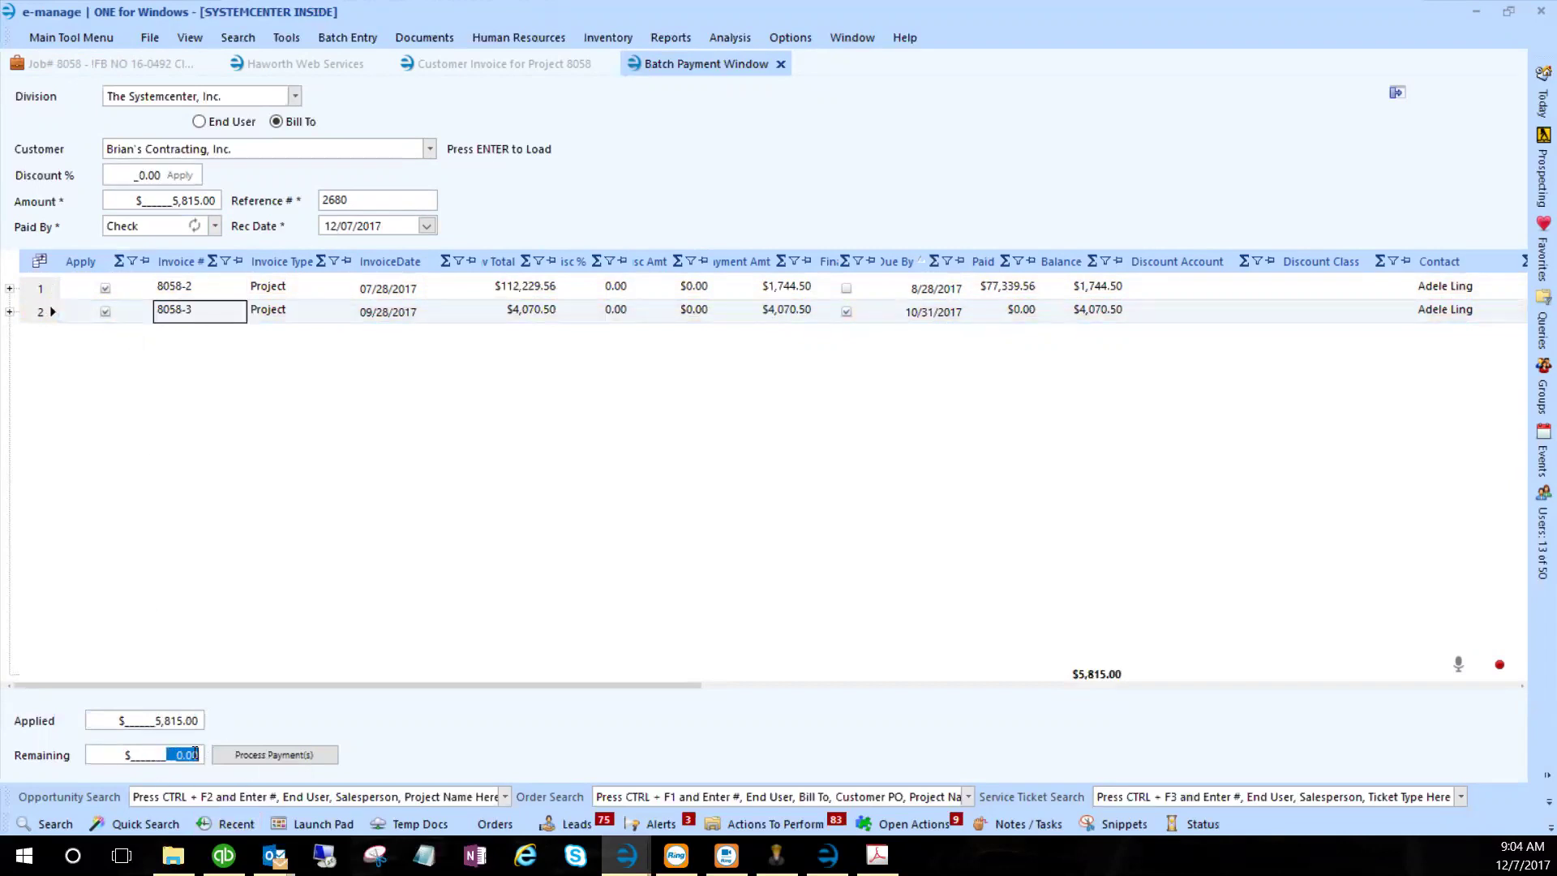
- Try to process the batch payment for the two applied invoices
left_click(271, 755)
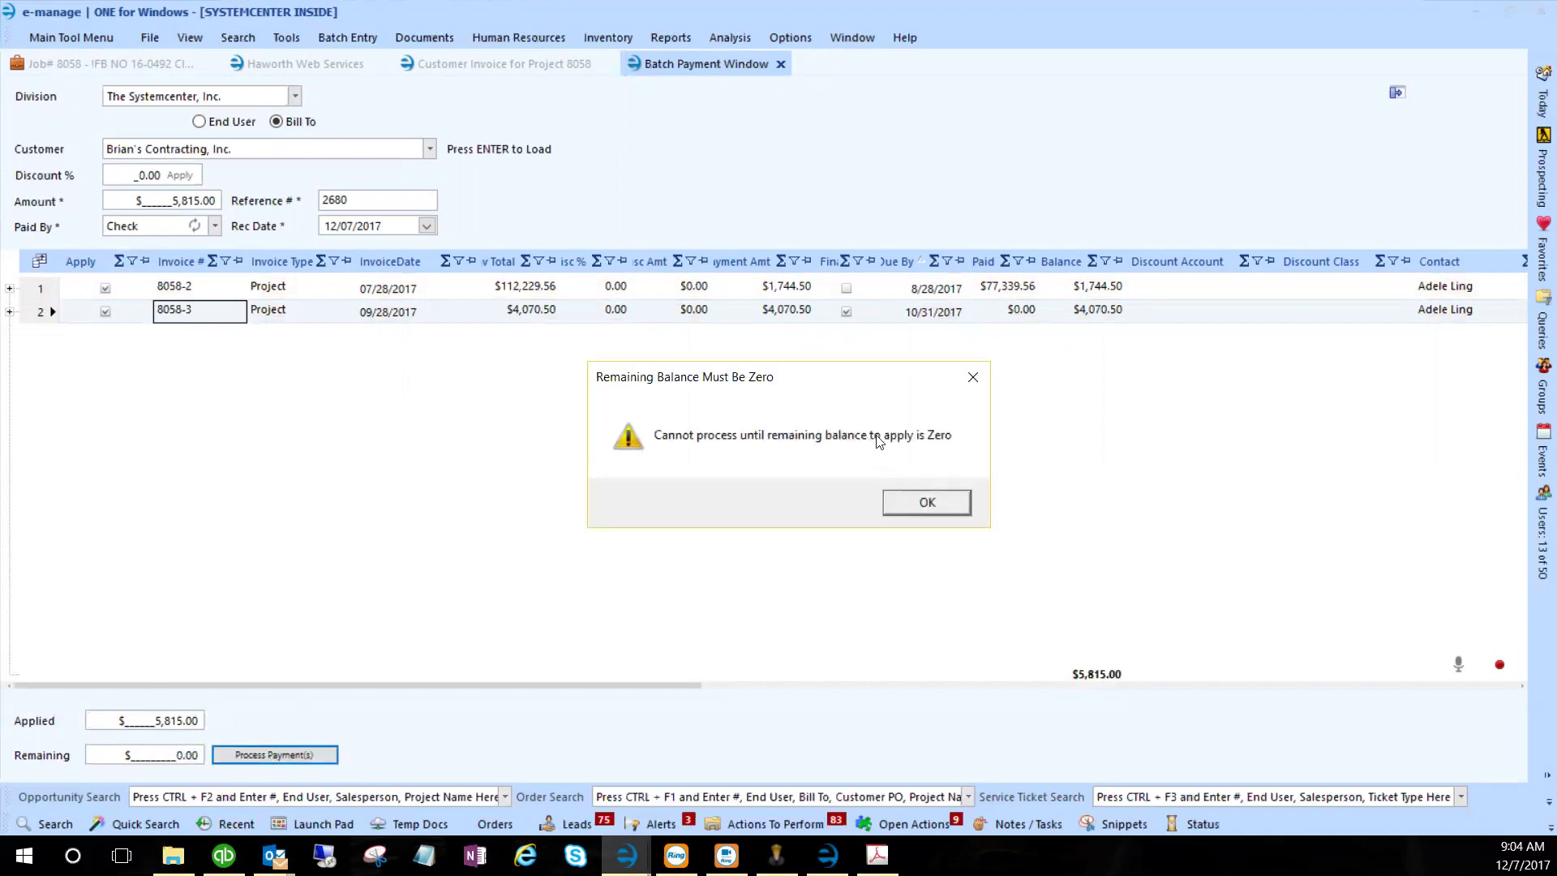
left_click(927, 502)
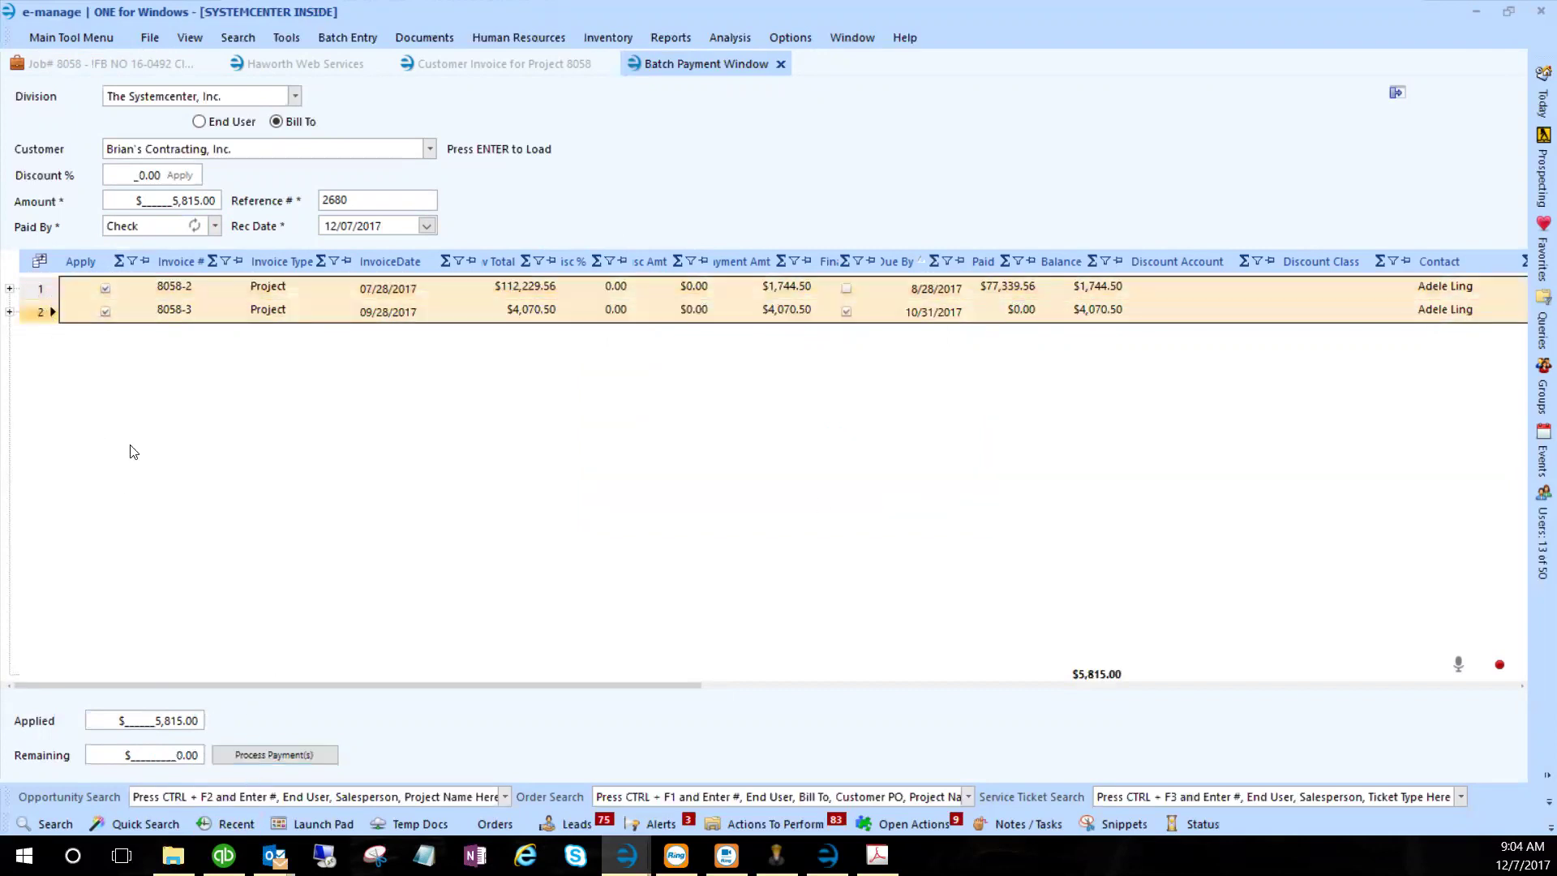
left_click(287, 755)
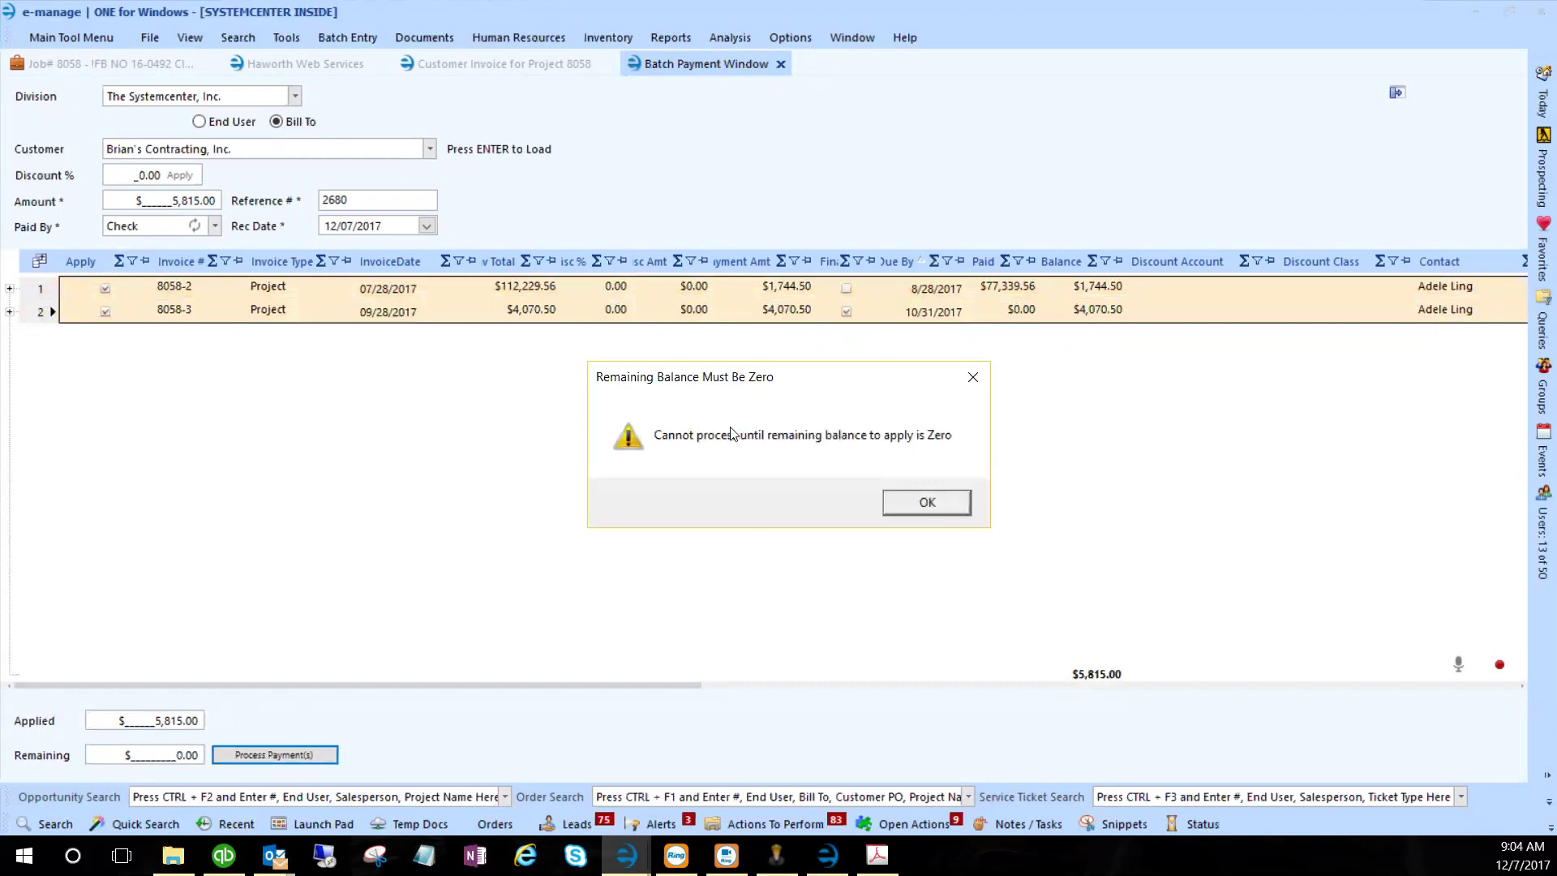
left_click(925, 501)
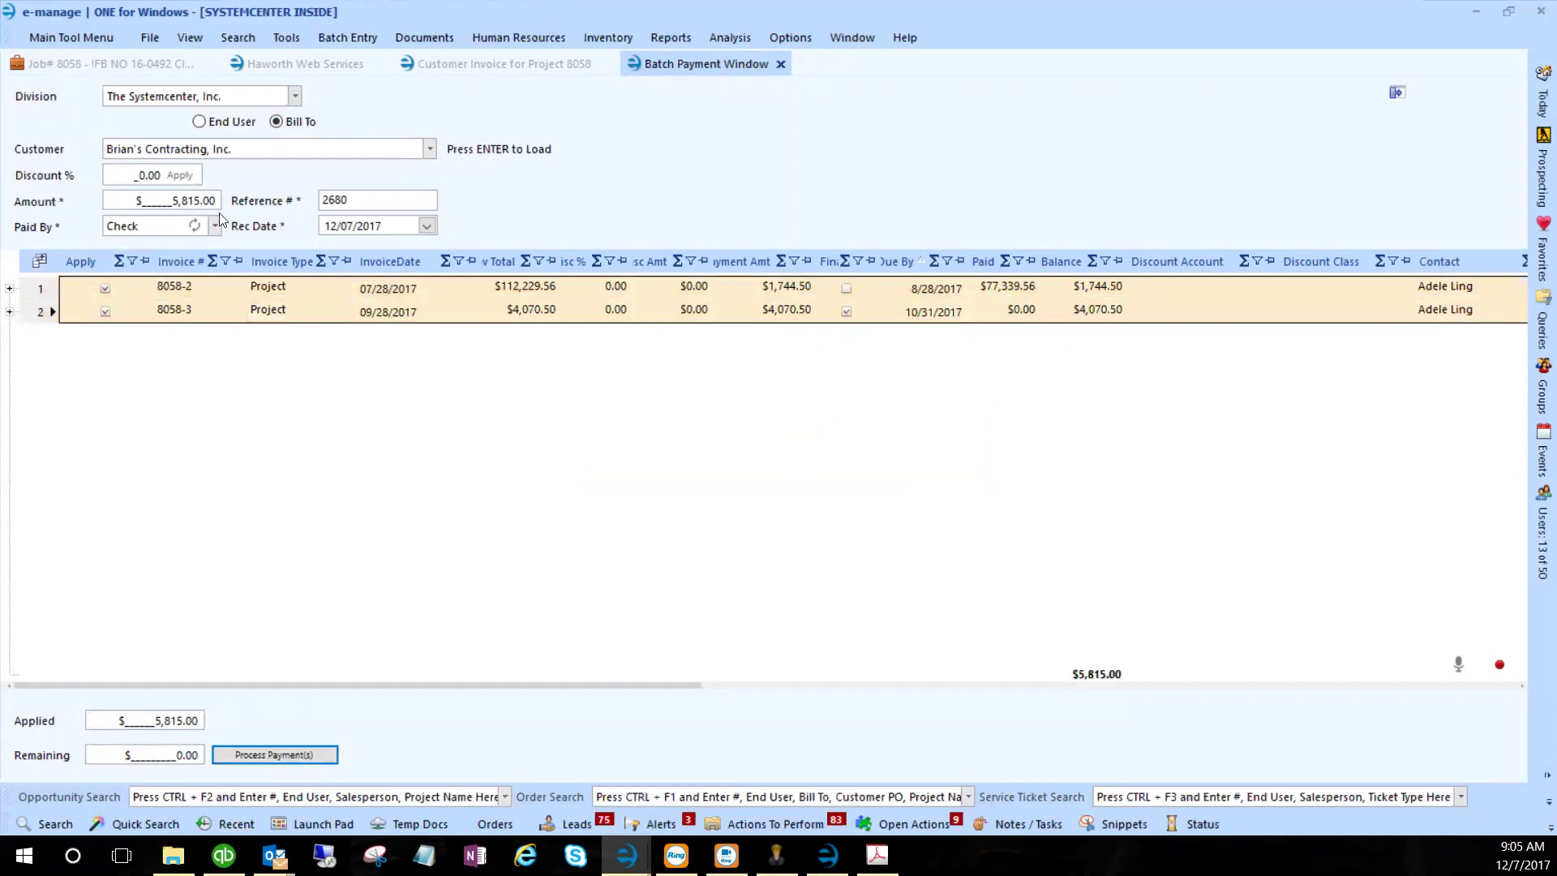
left_click_drag(172, 757, 274, 757)
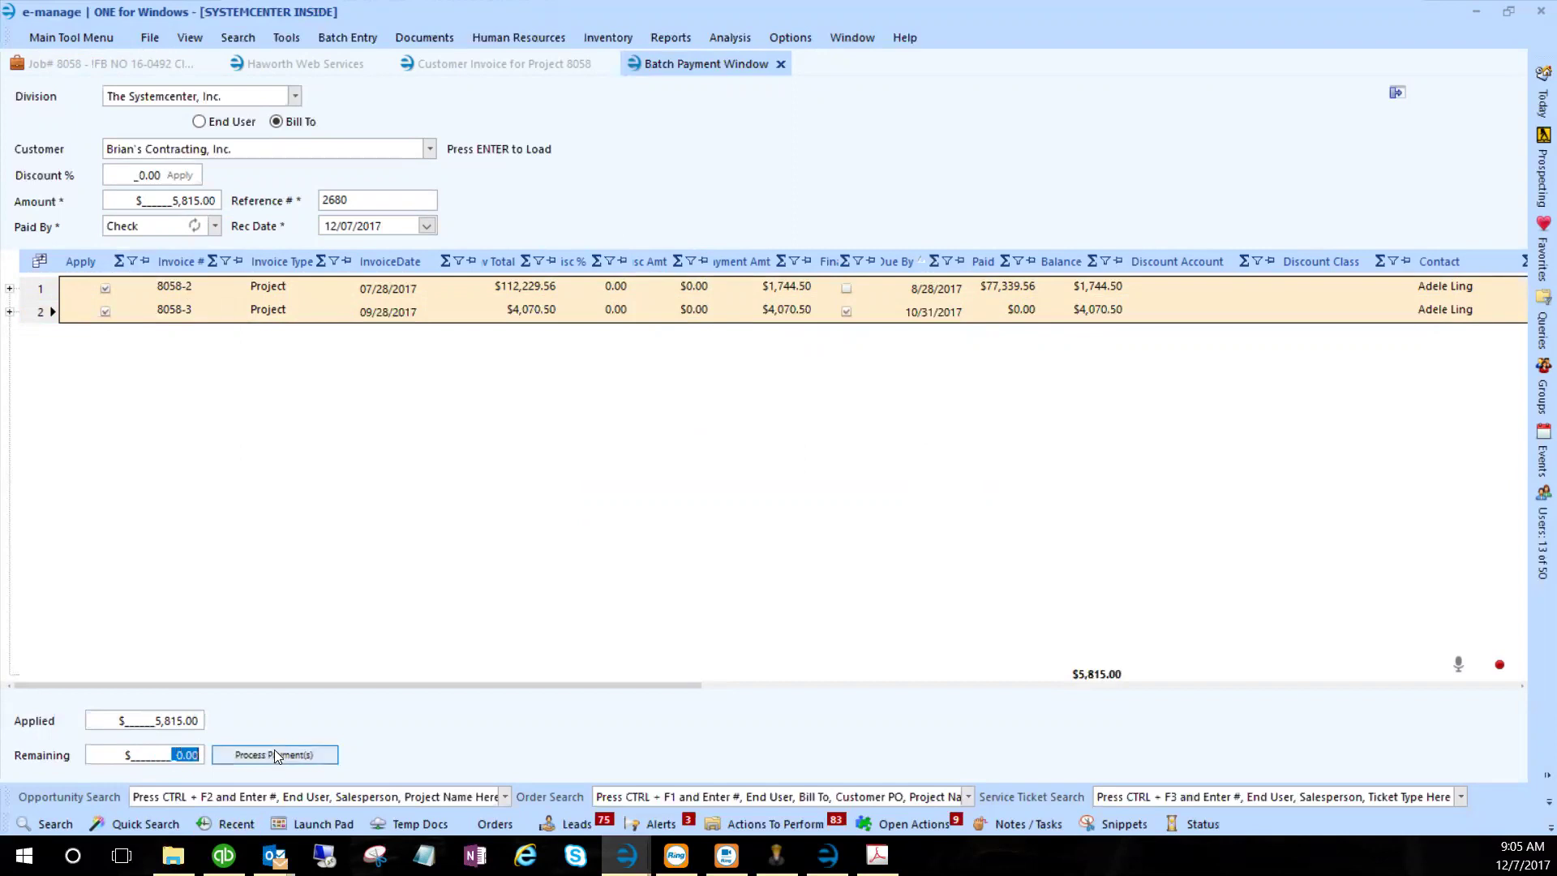
left_click(275, 752)
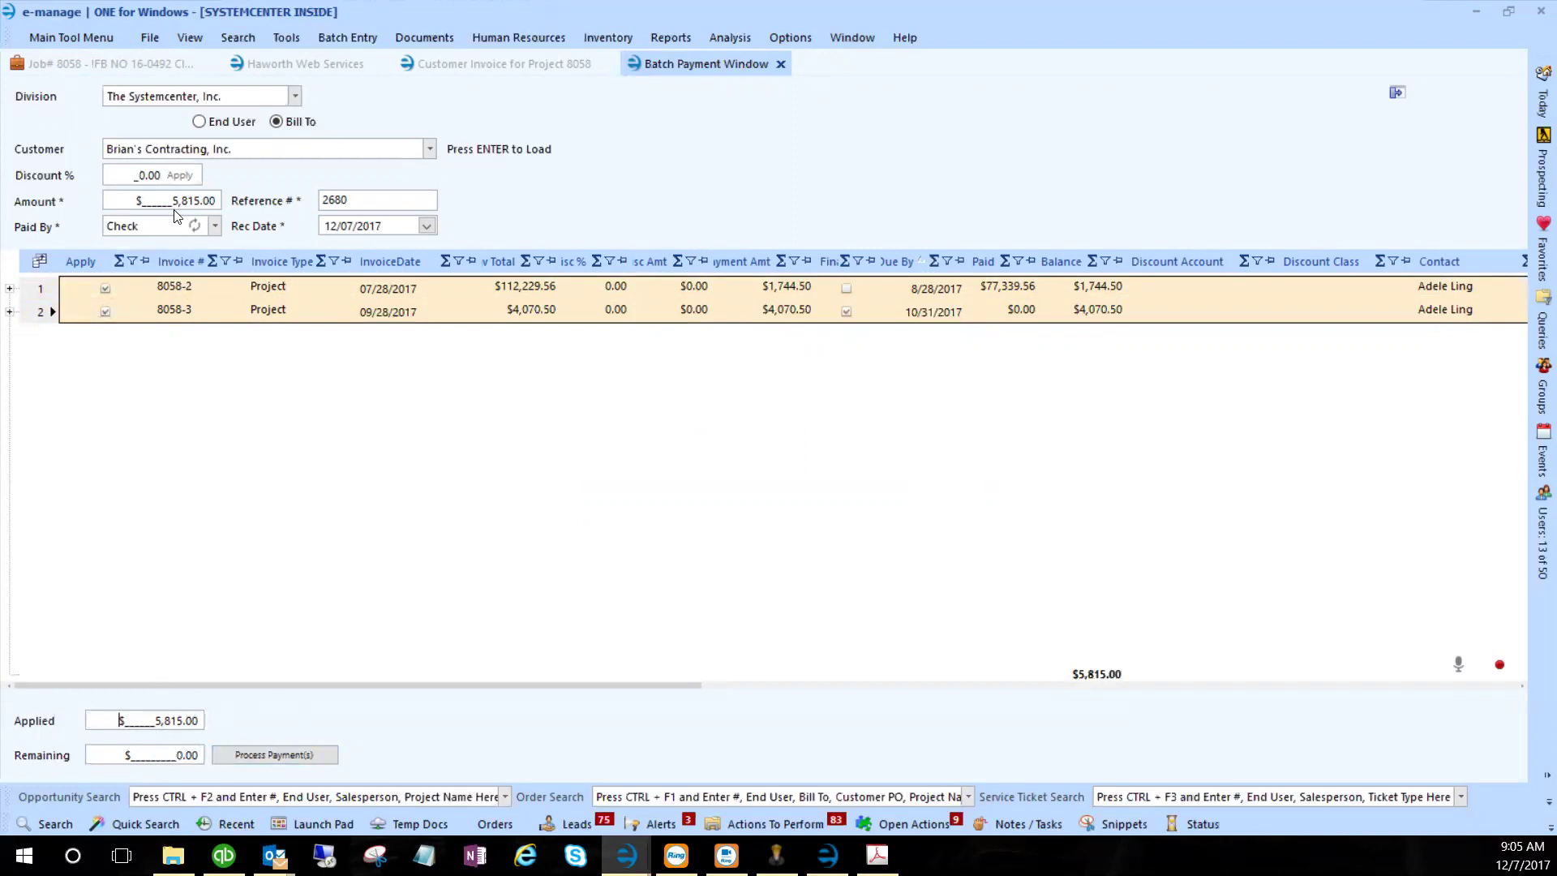
- Reselect Check as the payment method and try to process the payment again
left_click(215, 227)
left_click(182, 264)
left_click(241, 755)
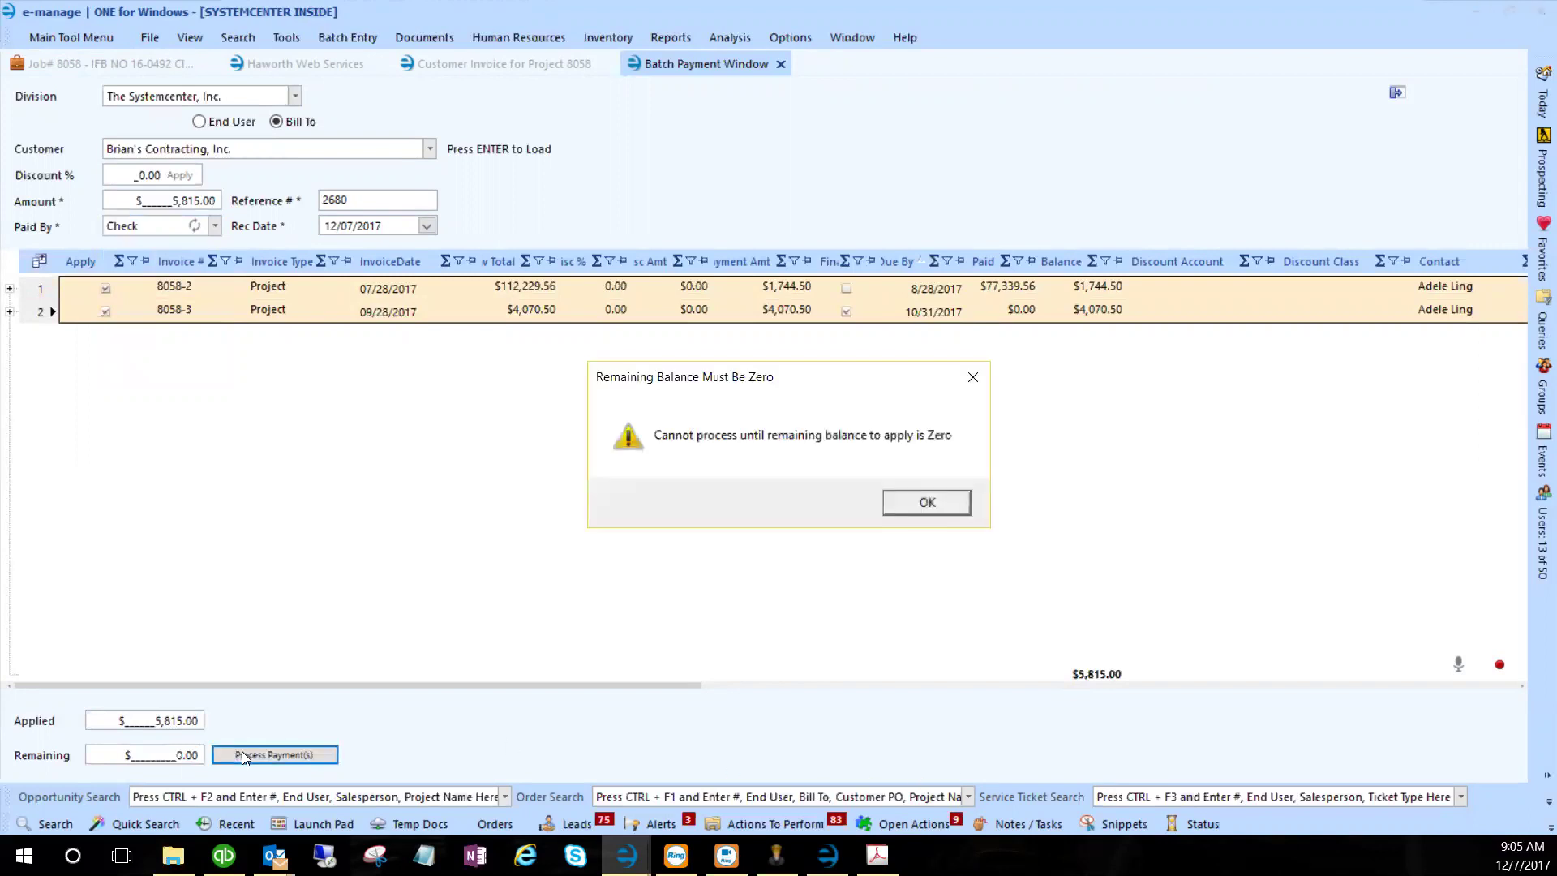
left_click(918, 499)
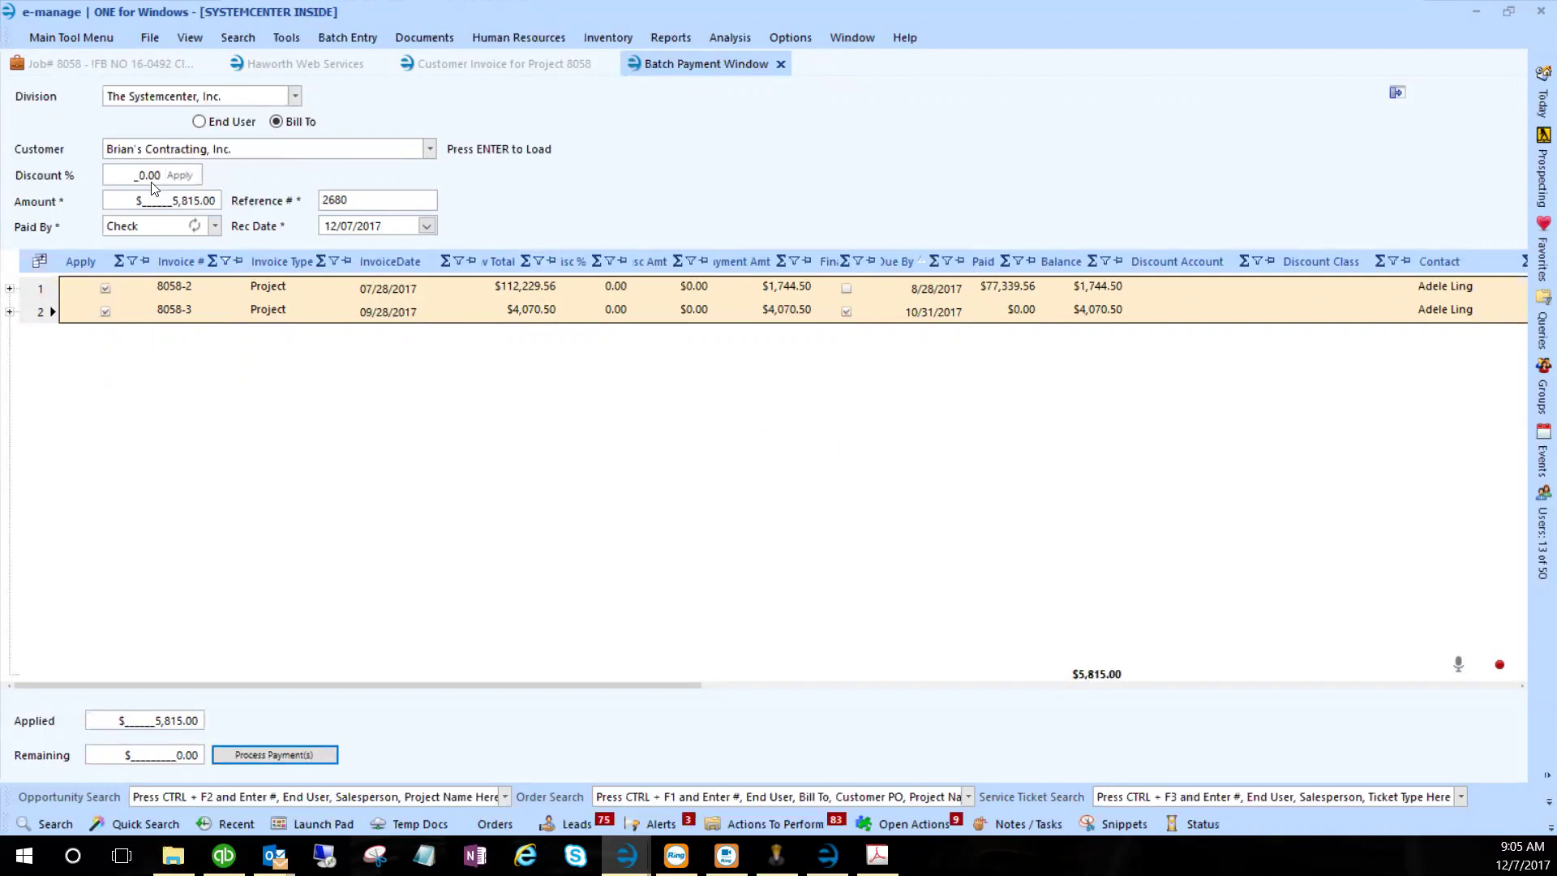
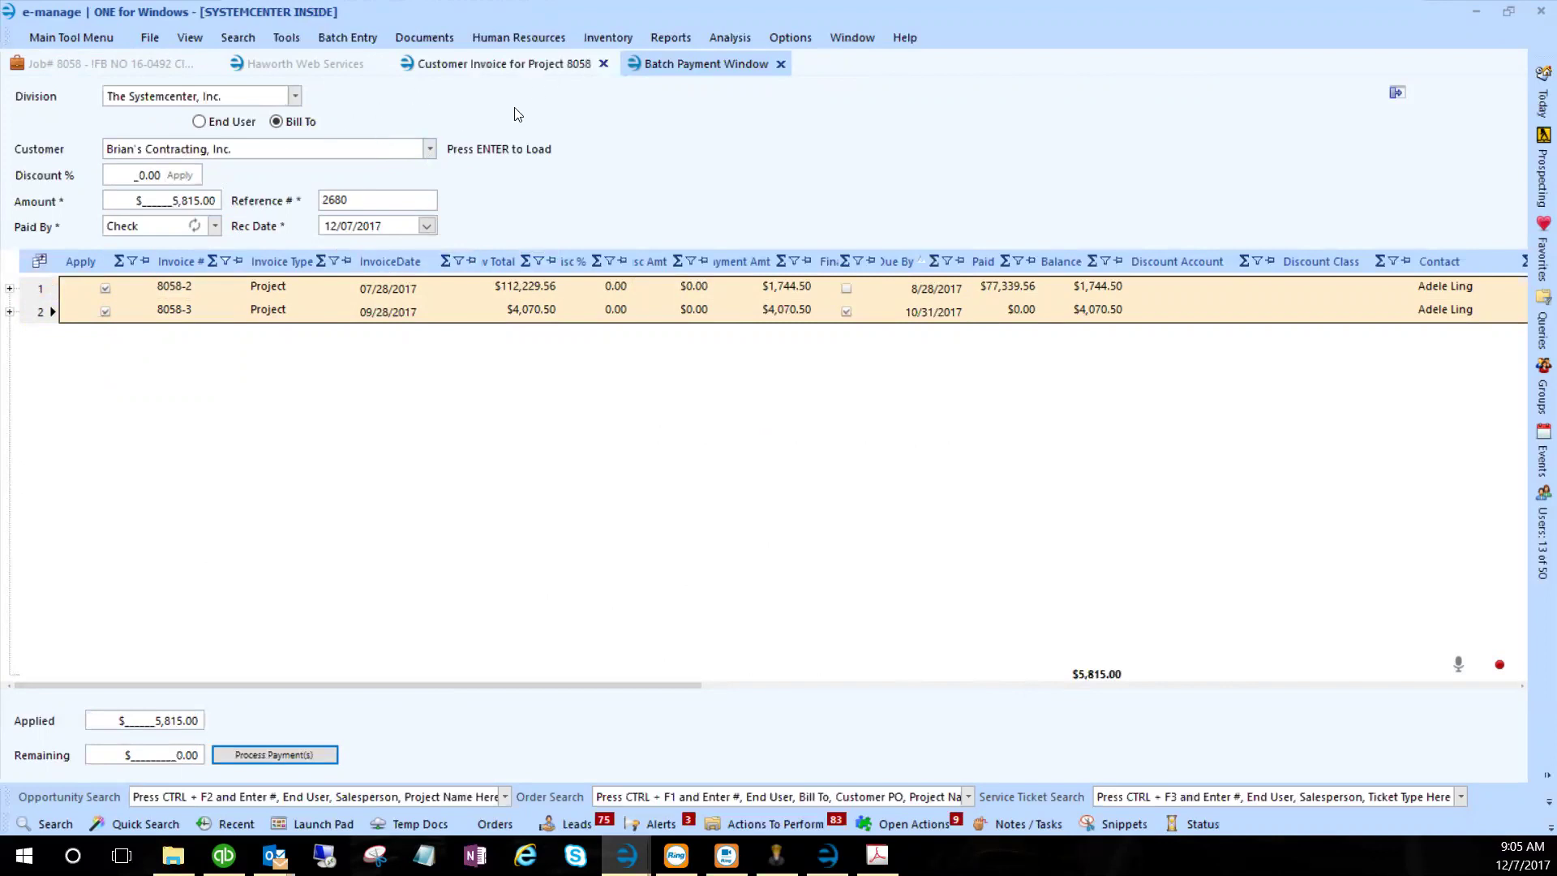
left_click(197, 204)
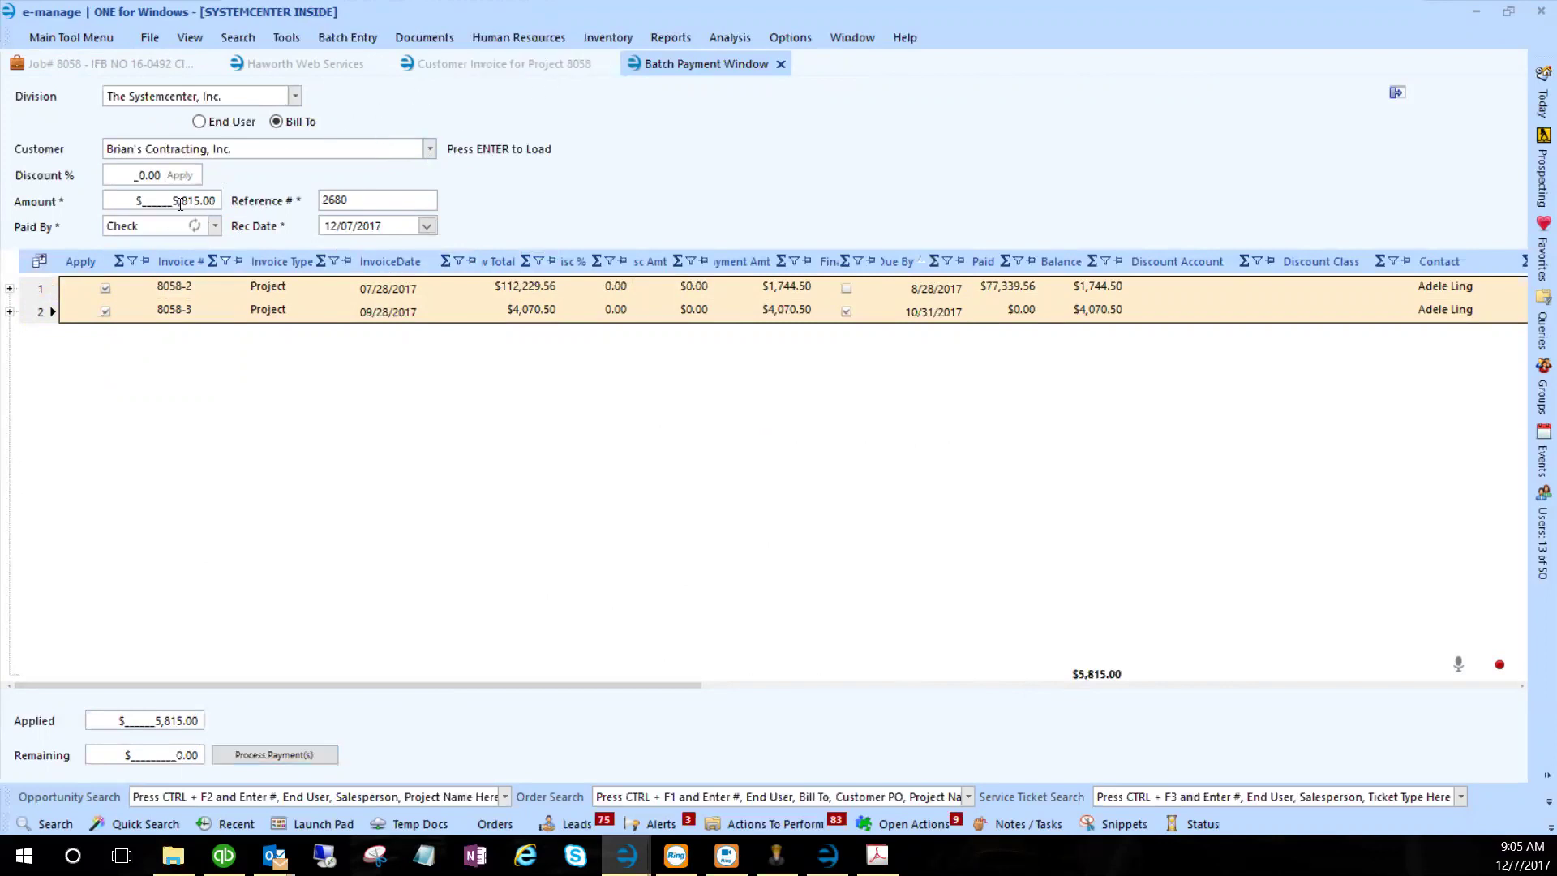
left_click(292, 98)
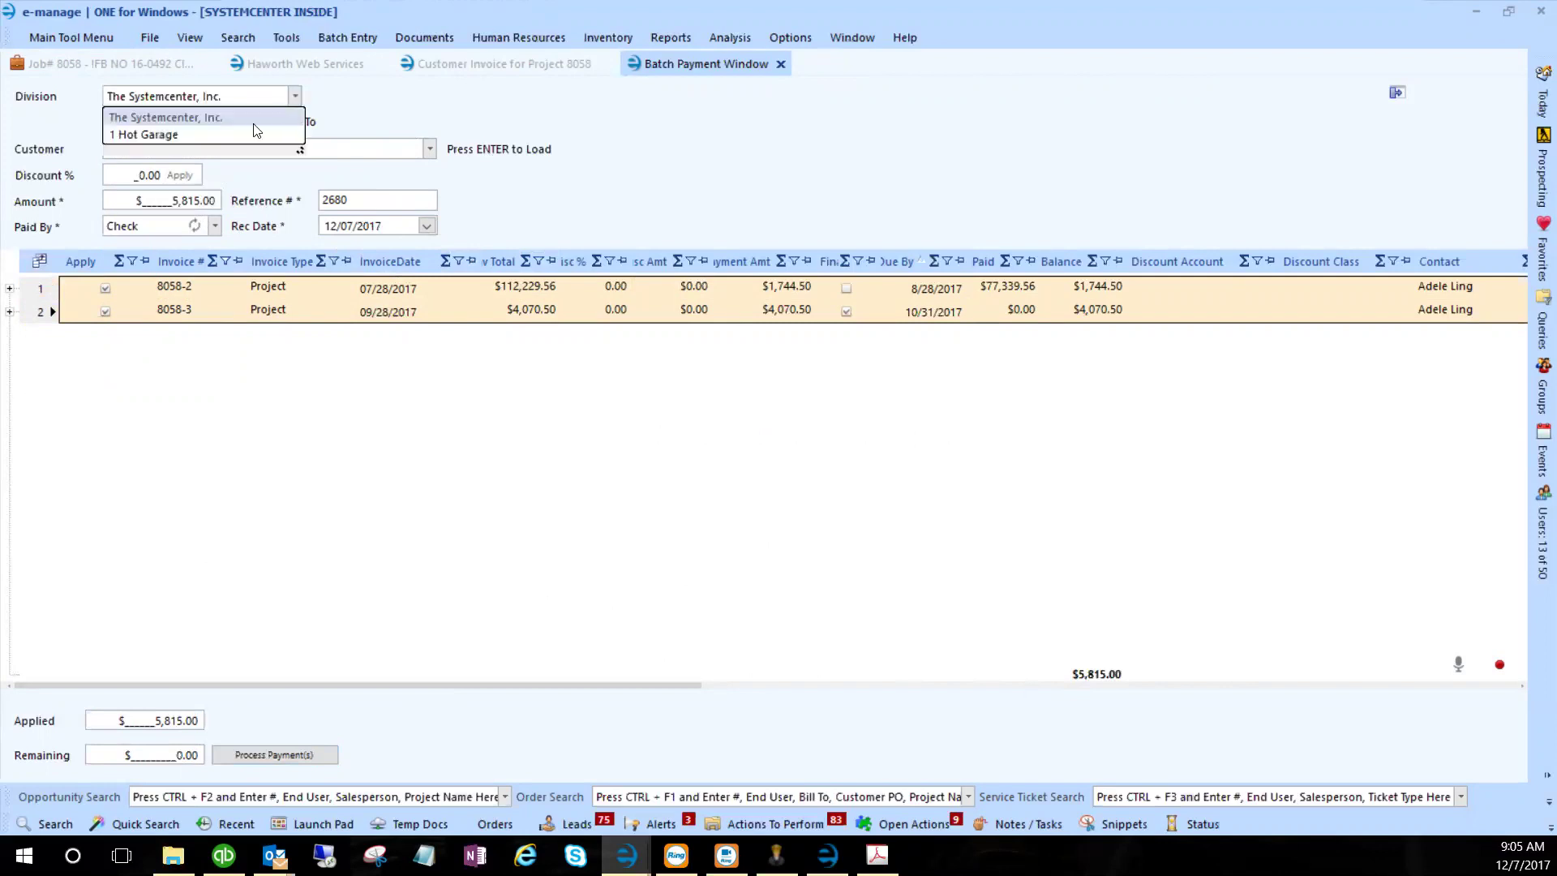
left_click(246, 136)
left_click(280, 150)
left_click(429, 149)
left_click(374, 198)
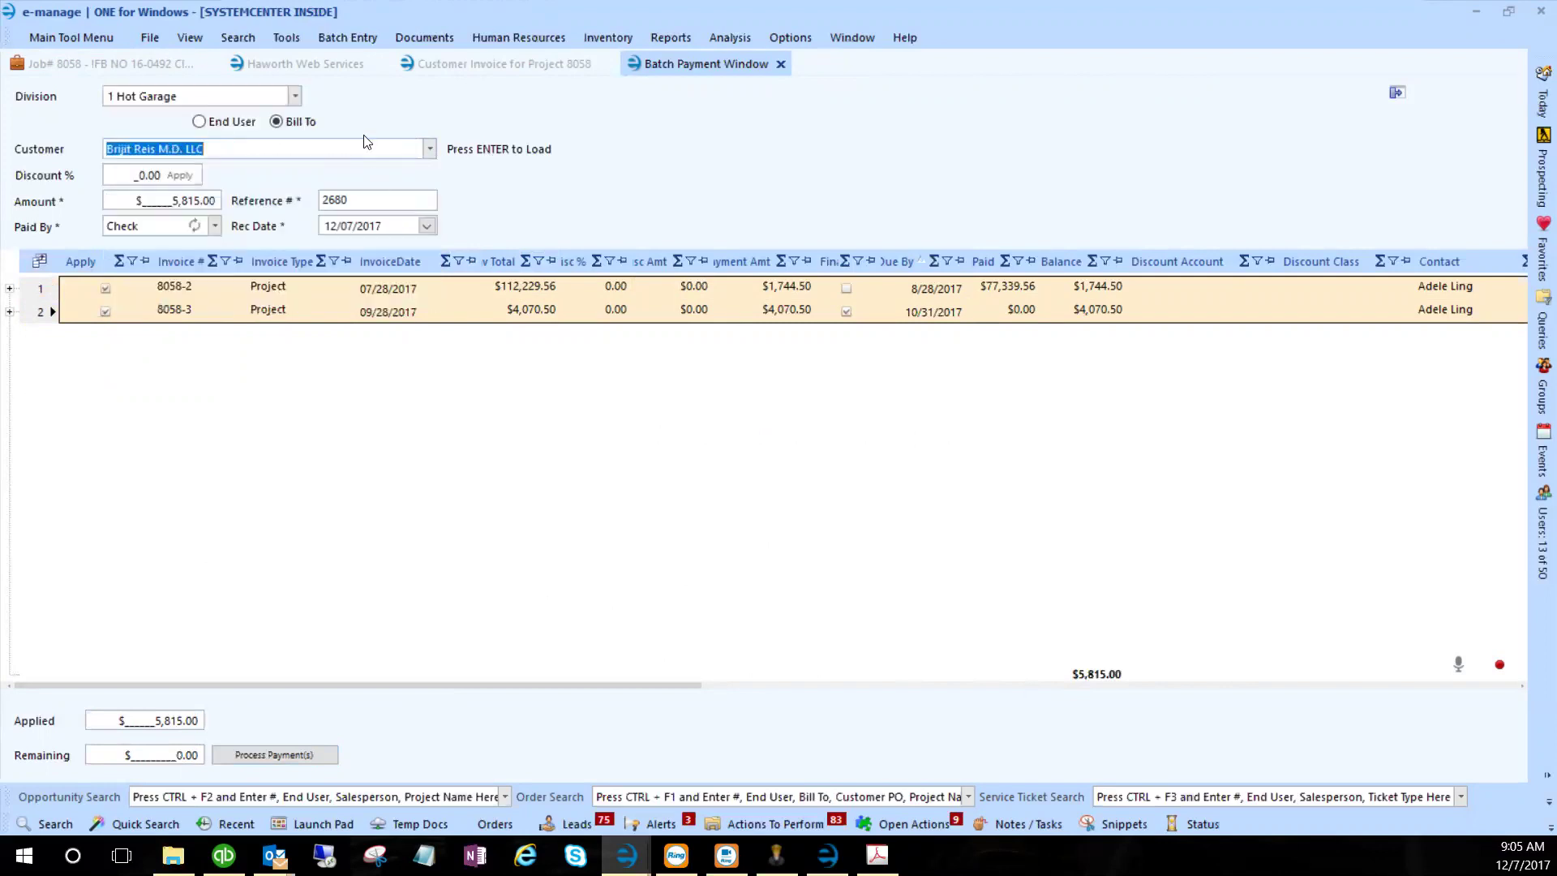
- Restart the batch customer payment entry for division The Systemcenter, Inc. and customer Brian's Contracting, Inc
left_click(780, 64)
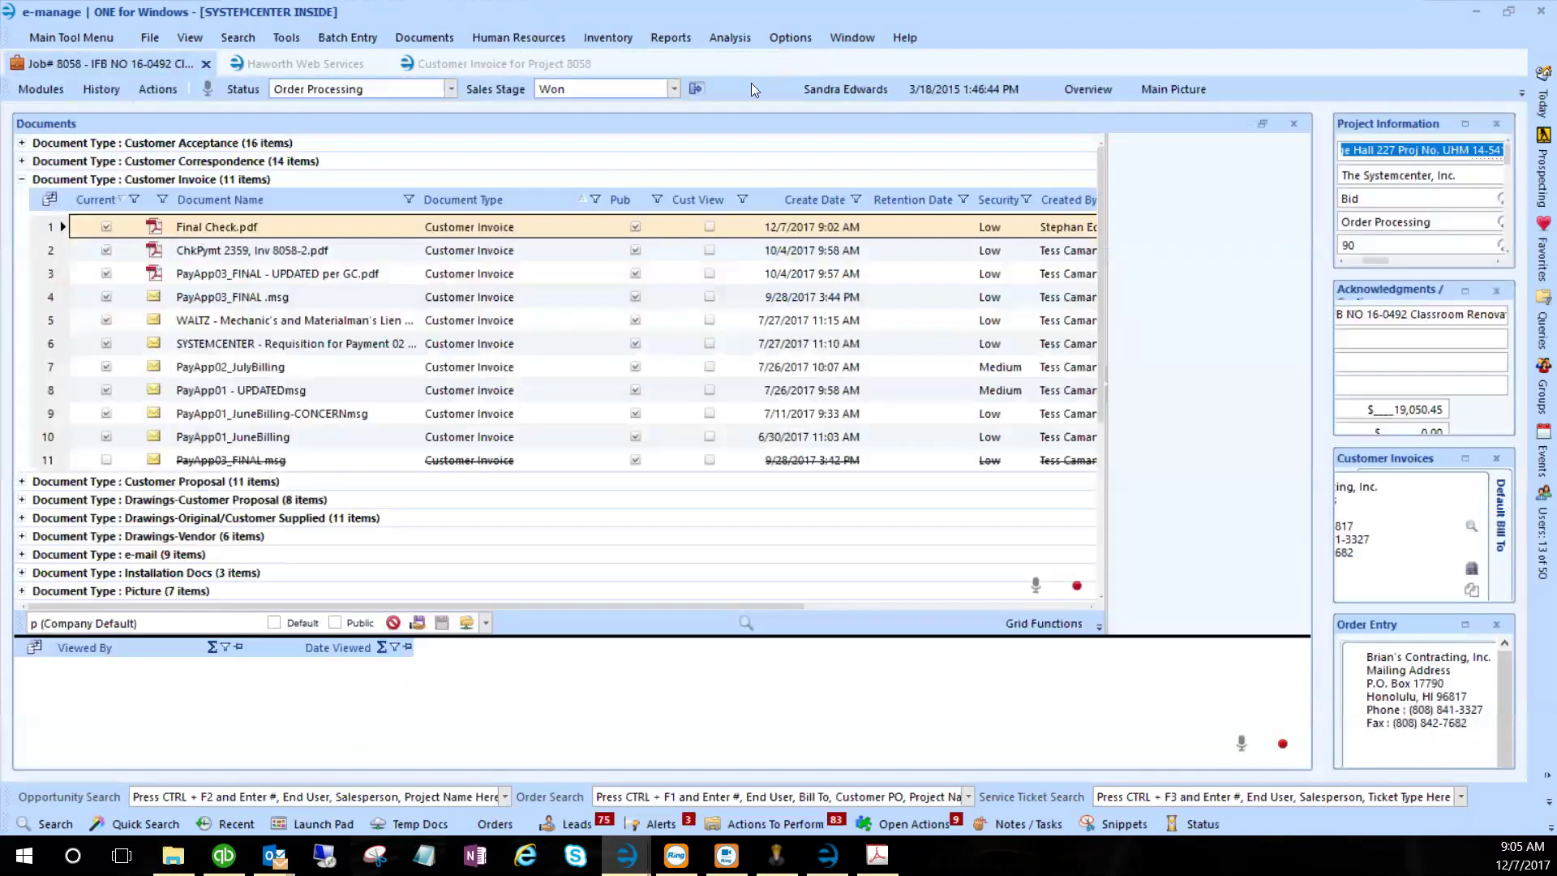
left_click(367, 35)
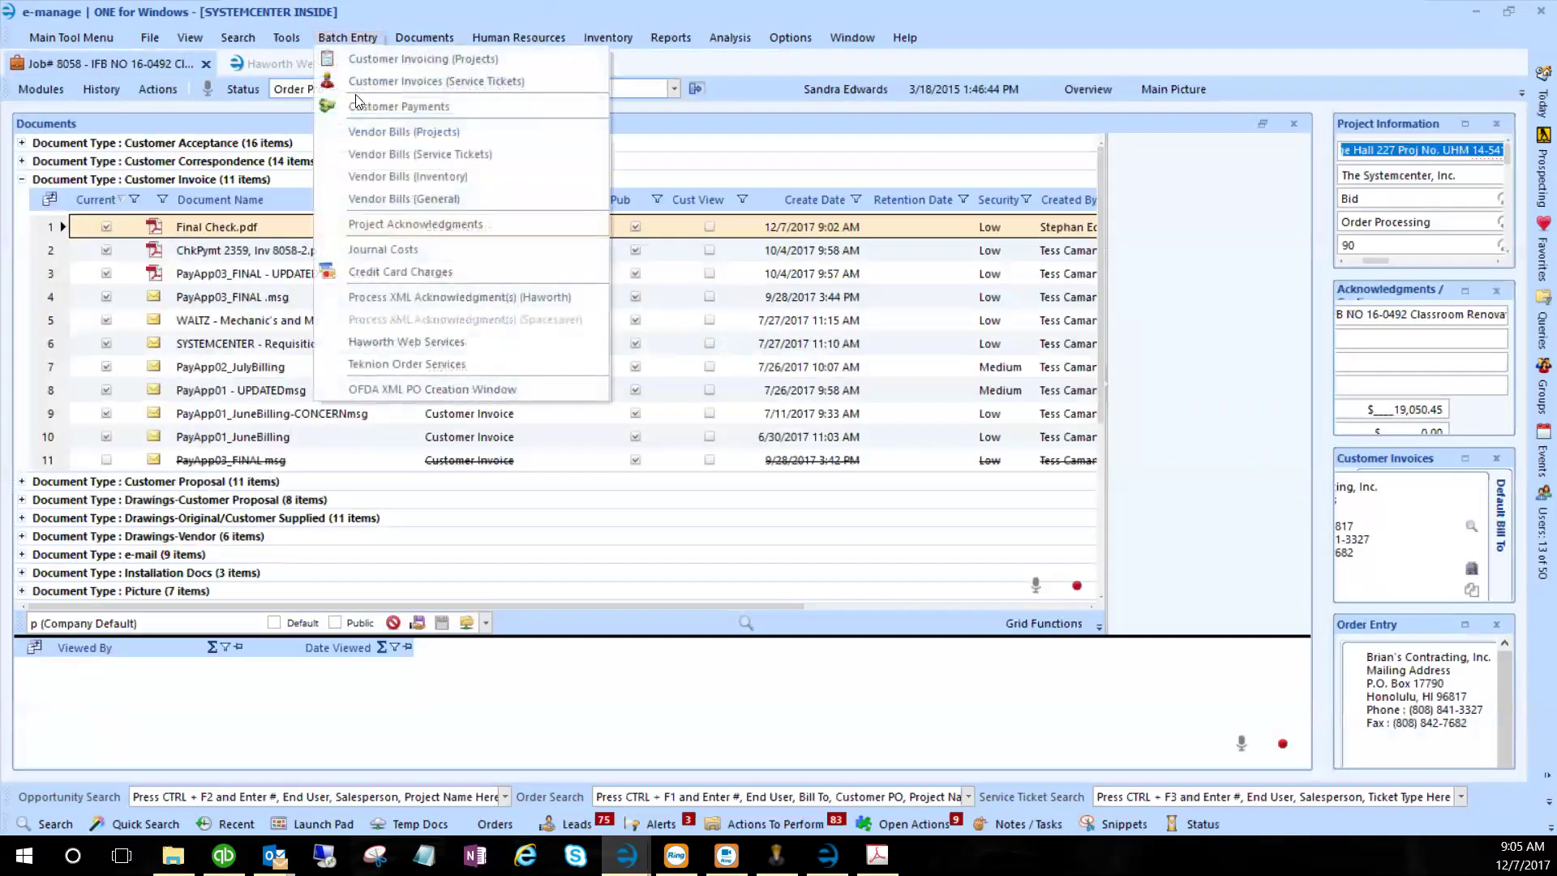
left_click(377, 106)
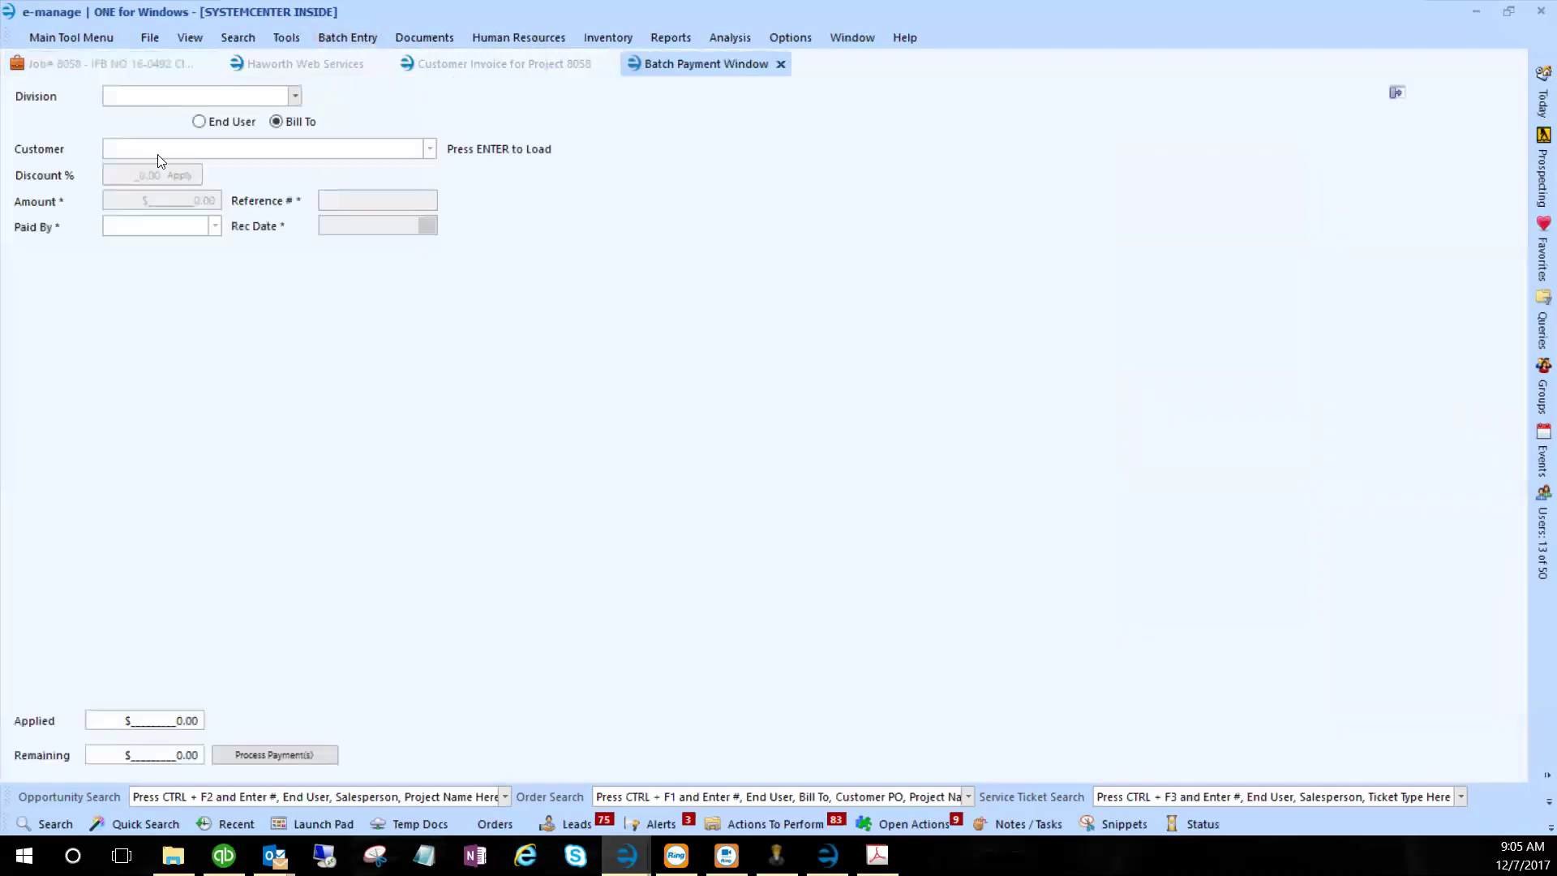
left_click(266, 99)
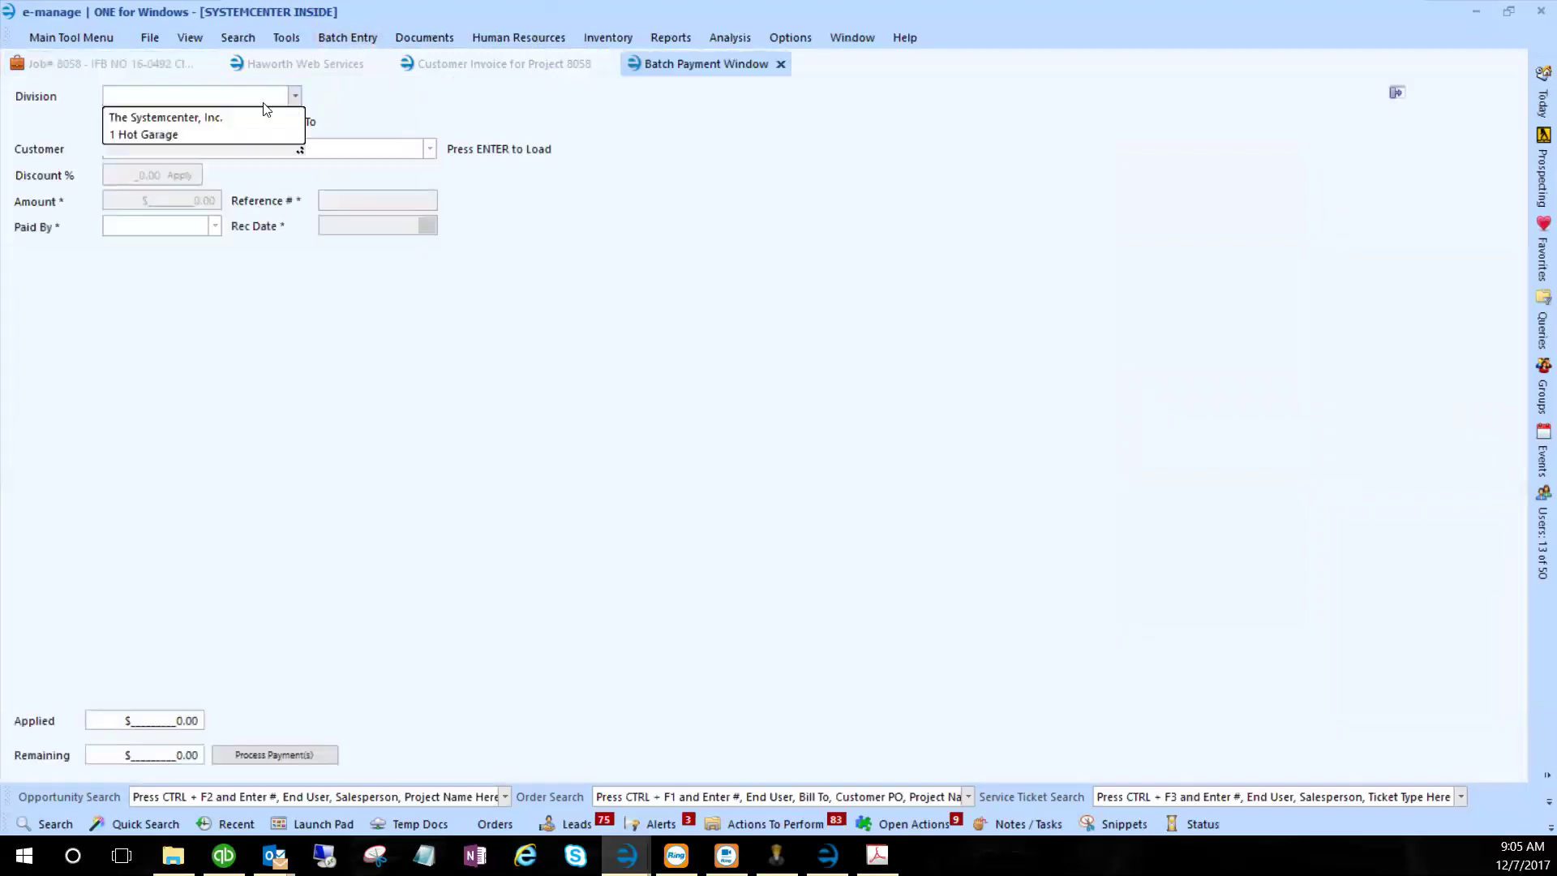
left_click(215, 122)
type("br")
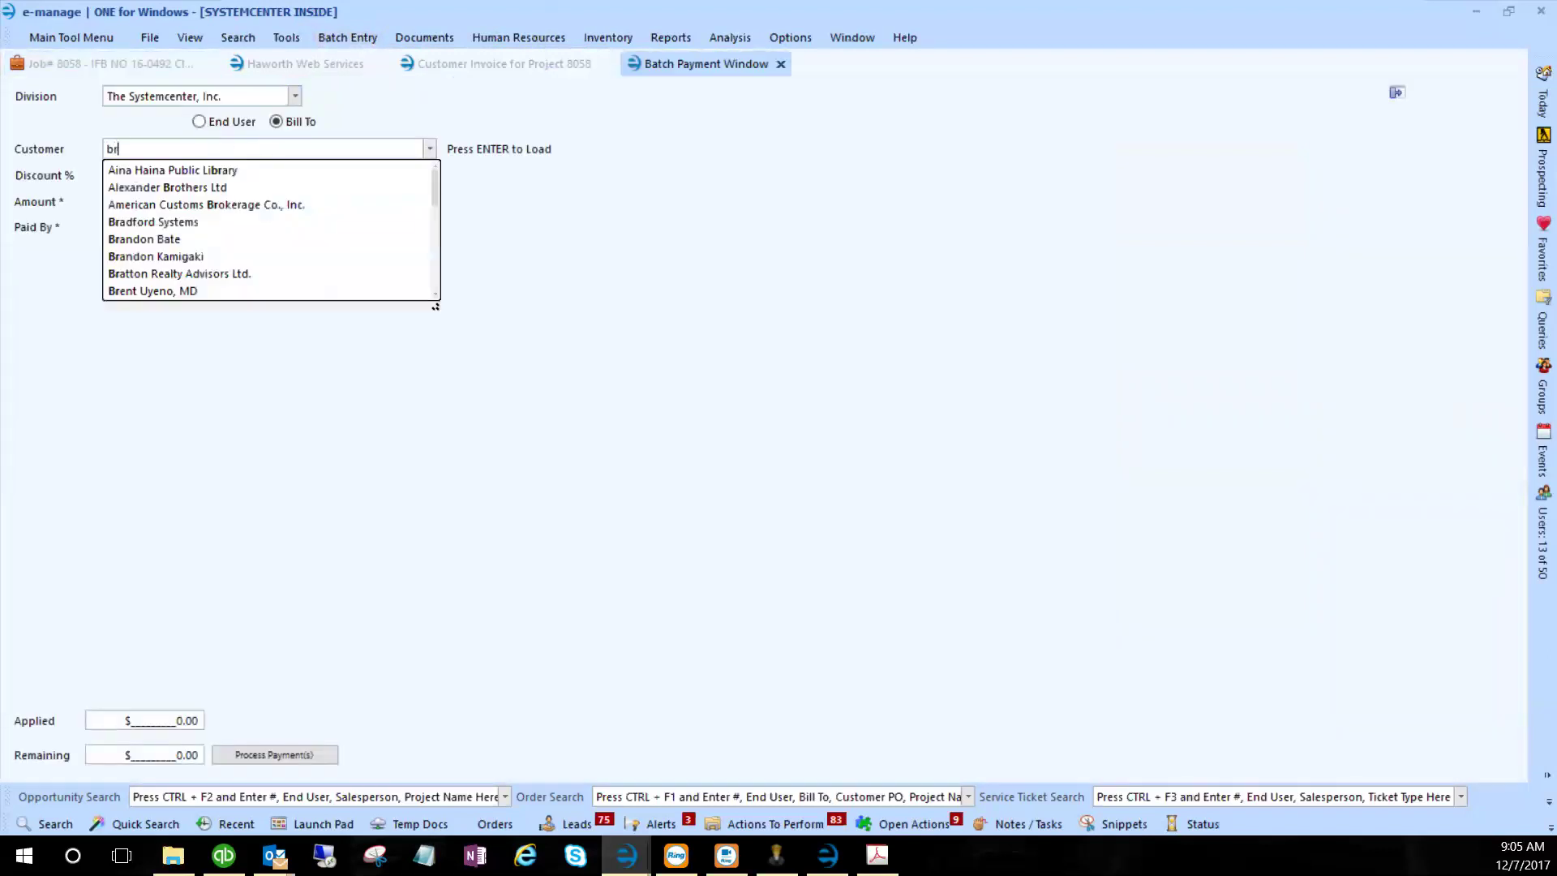
type("ia")
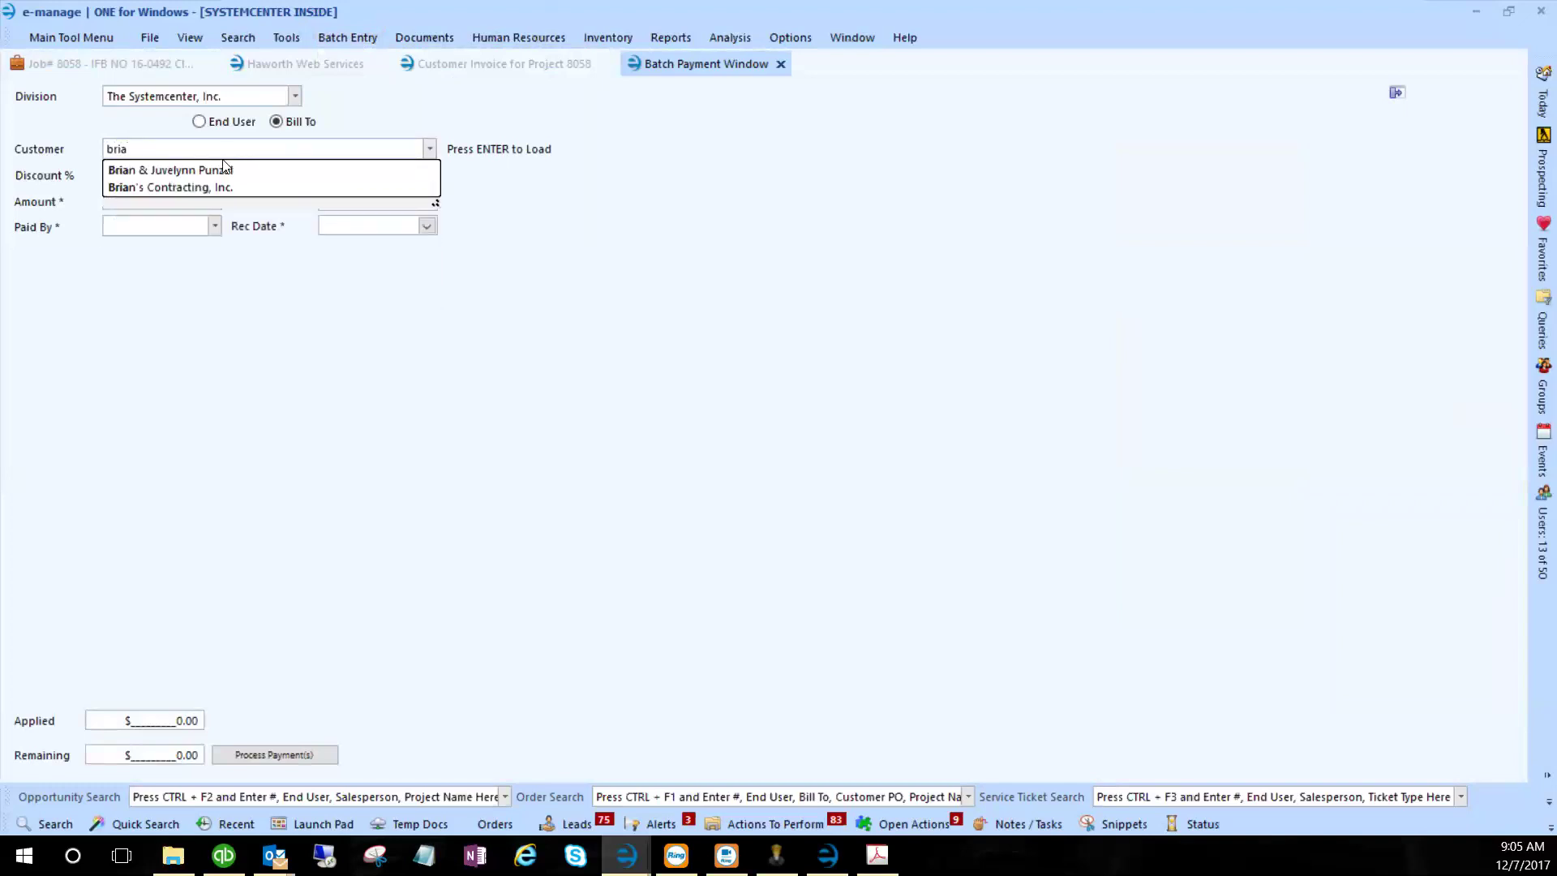
left_click(210, 189)
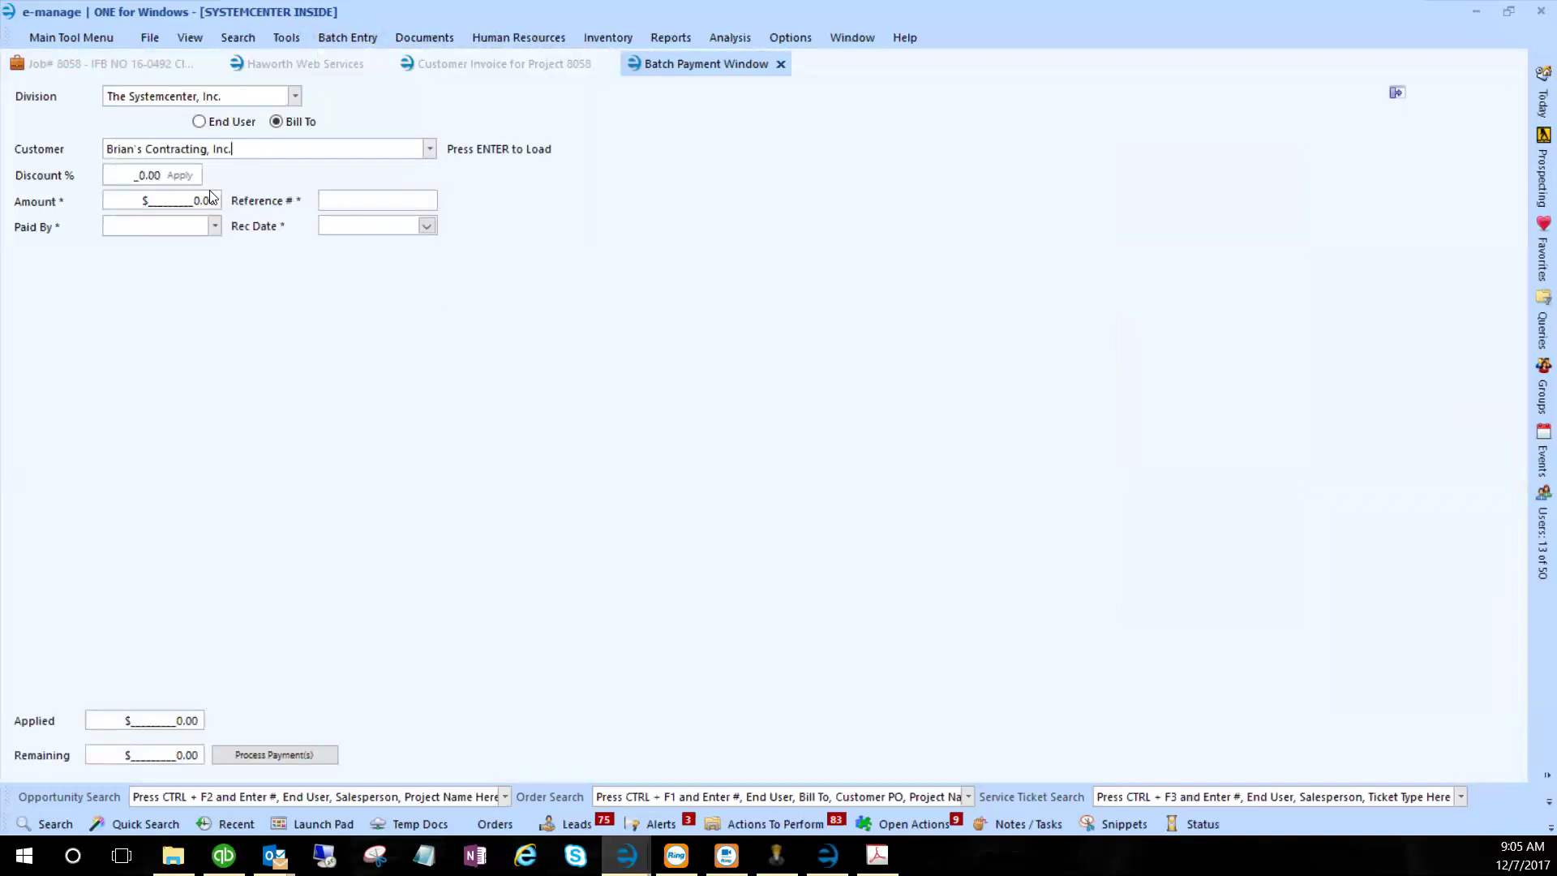
- Load the customer's invoices with a payment amount of $5,815.00, reference 2680, received date 12/07/2017 and paid by Check
left_click(165, 200)
type("5815")
key("Return")
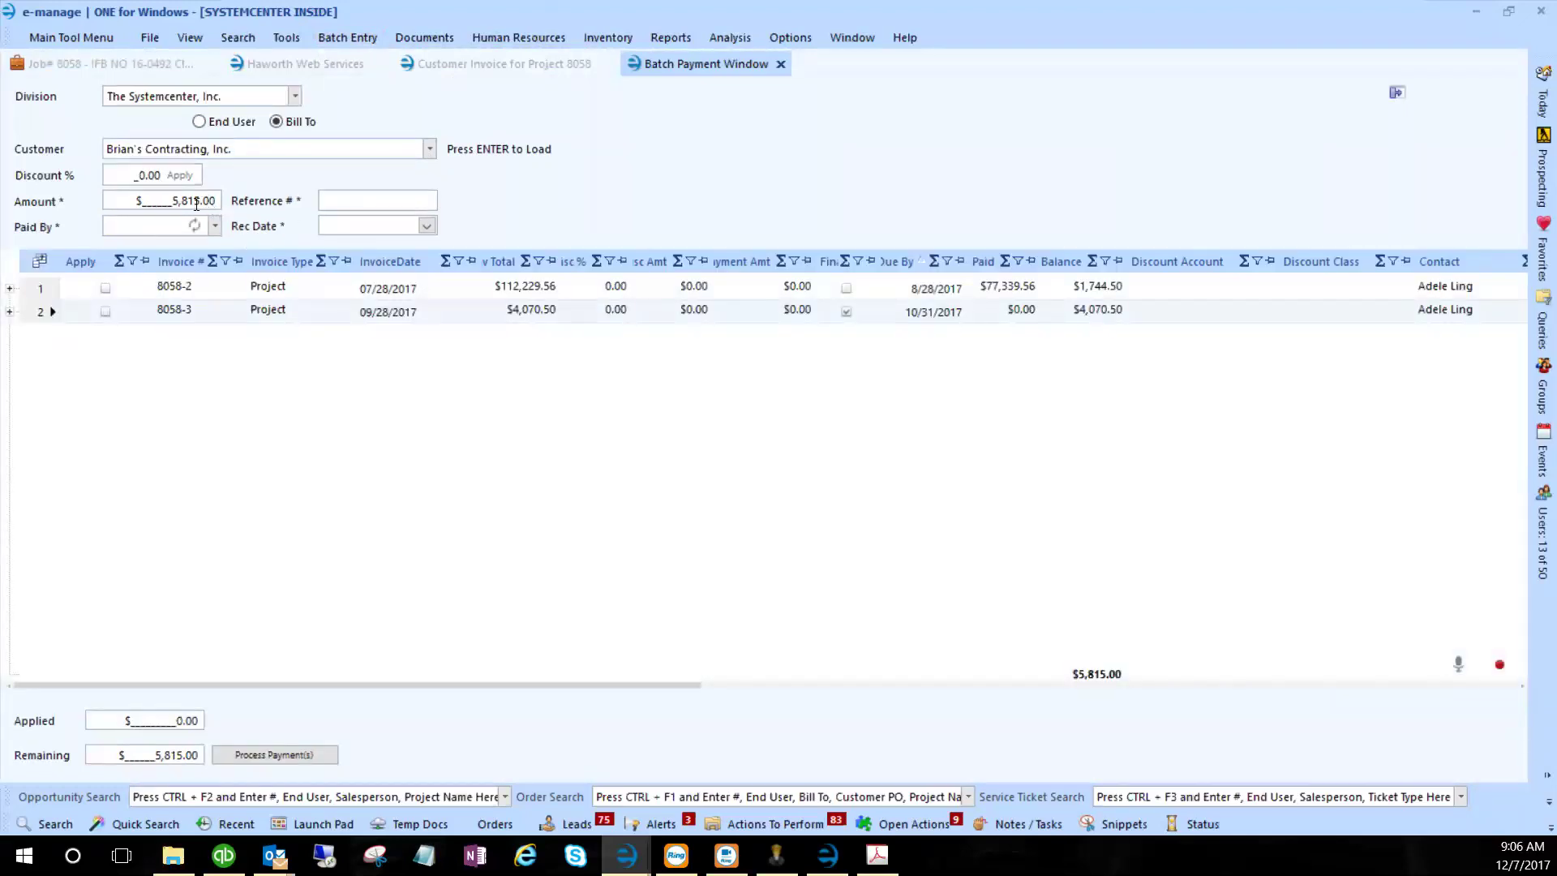
left_click(339, 200)
type("2680")
key("Tab")
left_click(426, 225)
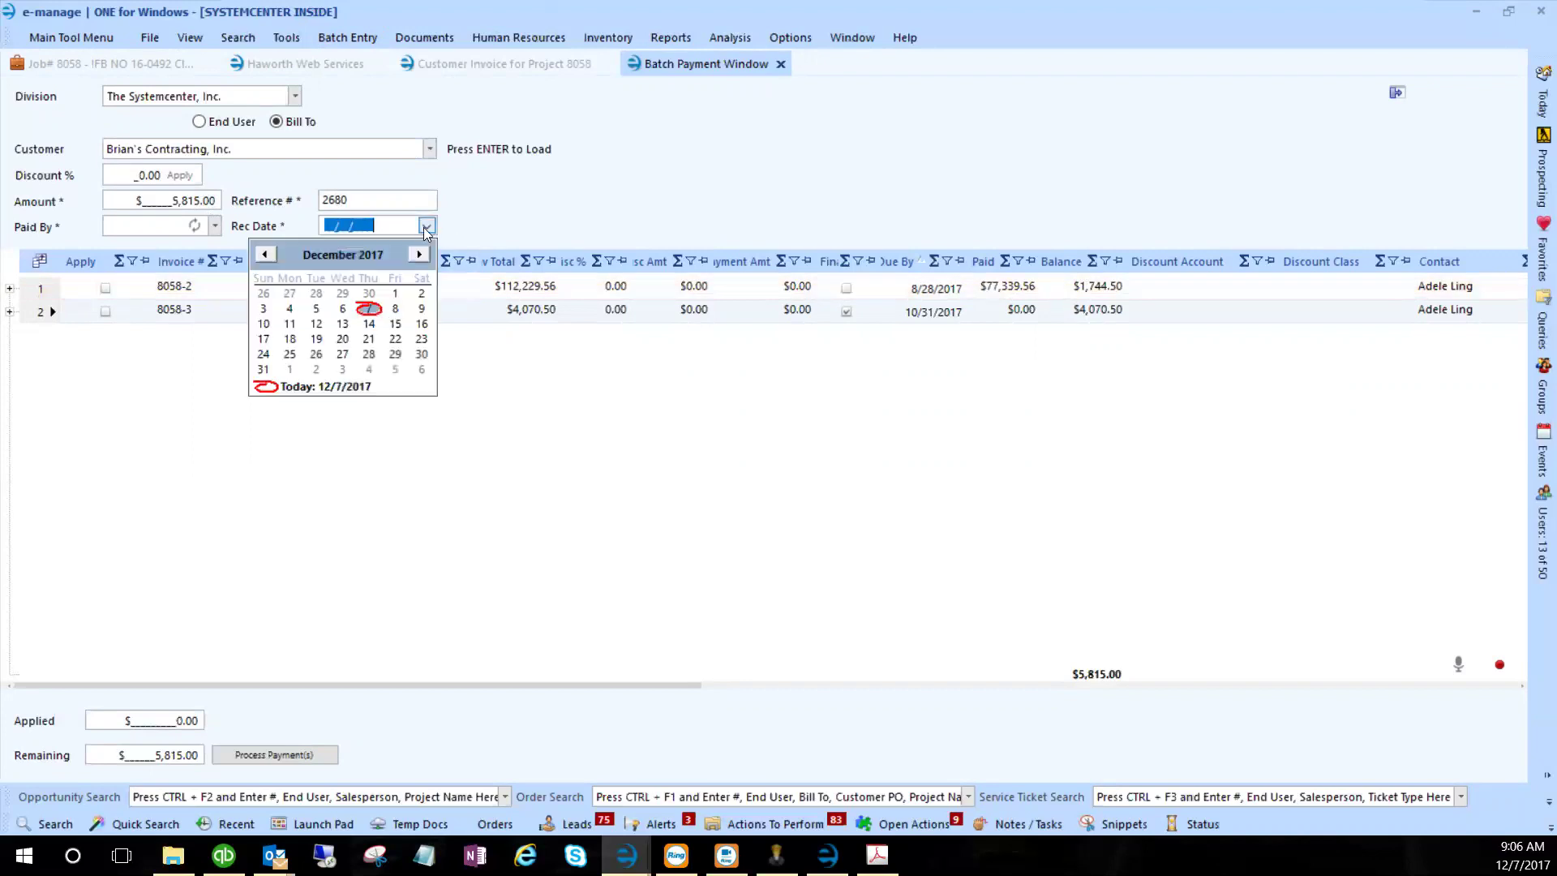
left_click(369, 308)
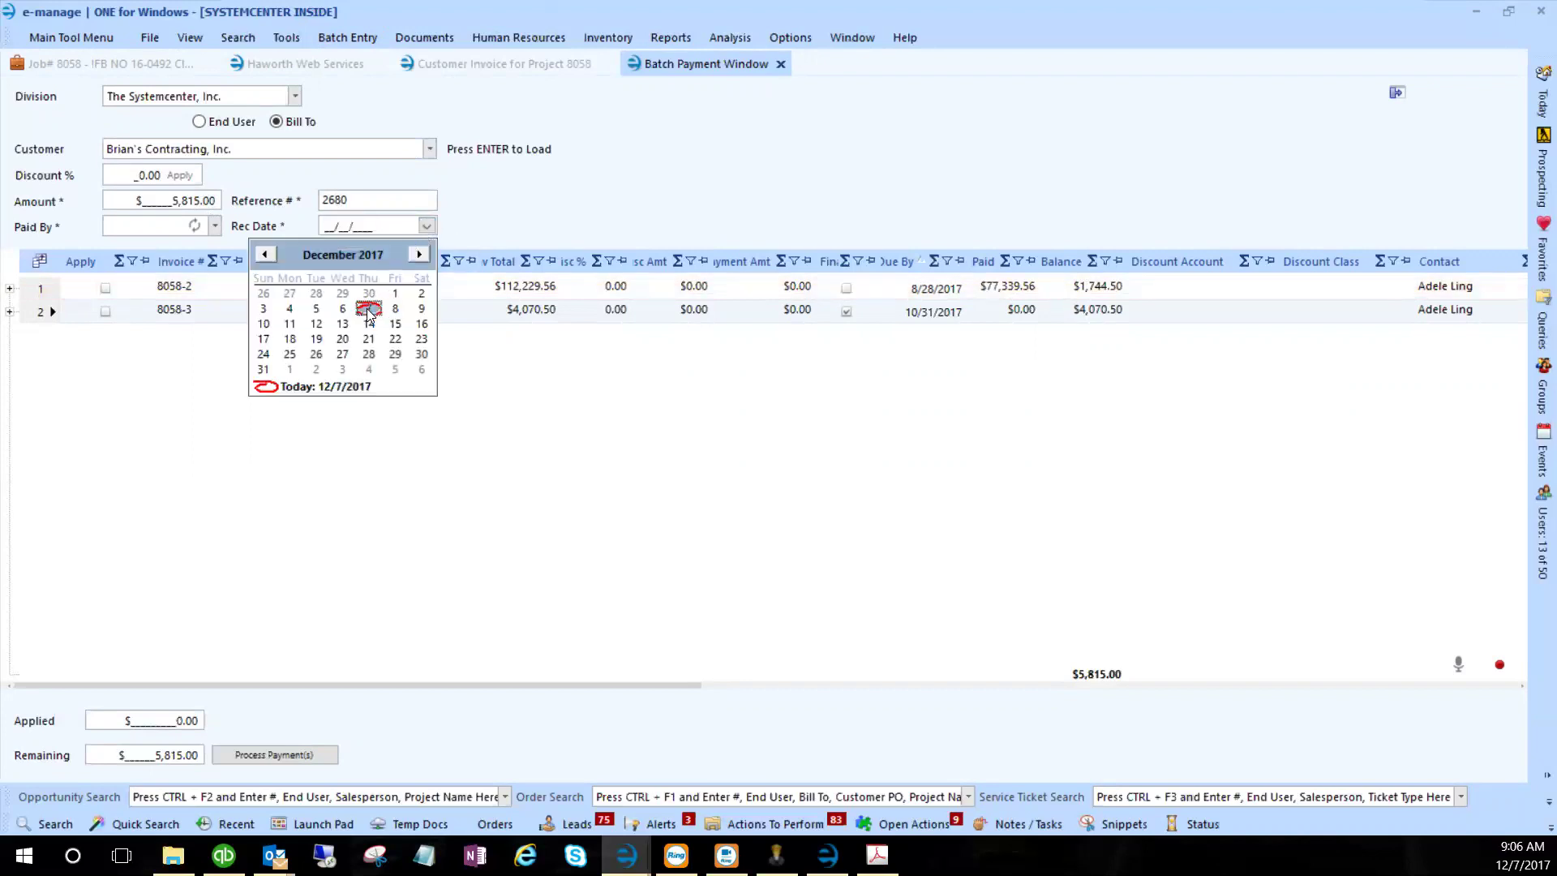
left_click(215, 226)
left_click(125, 264)
- Apply the payment to invoices 8058-2 and 8058-3 and try to process it
left_click(105, 288)
left_click(116, 316)
key("Tab")
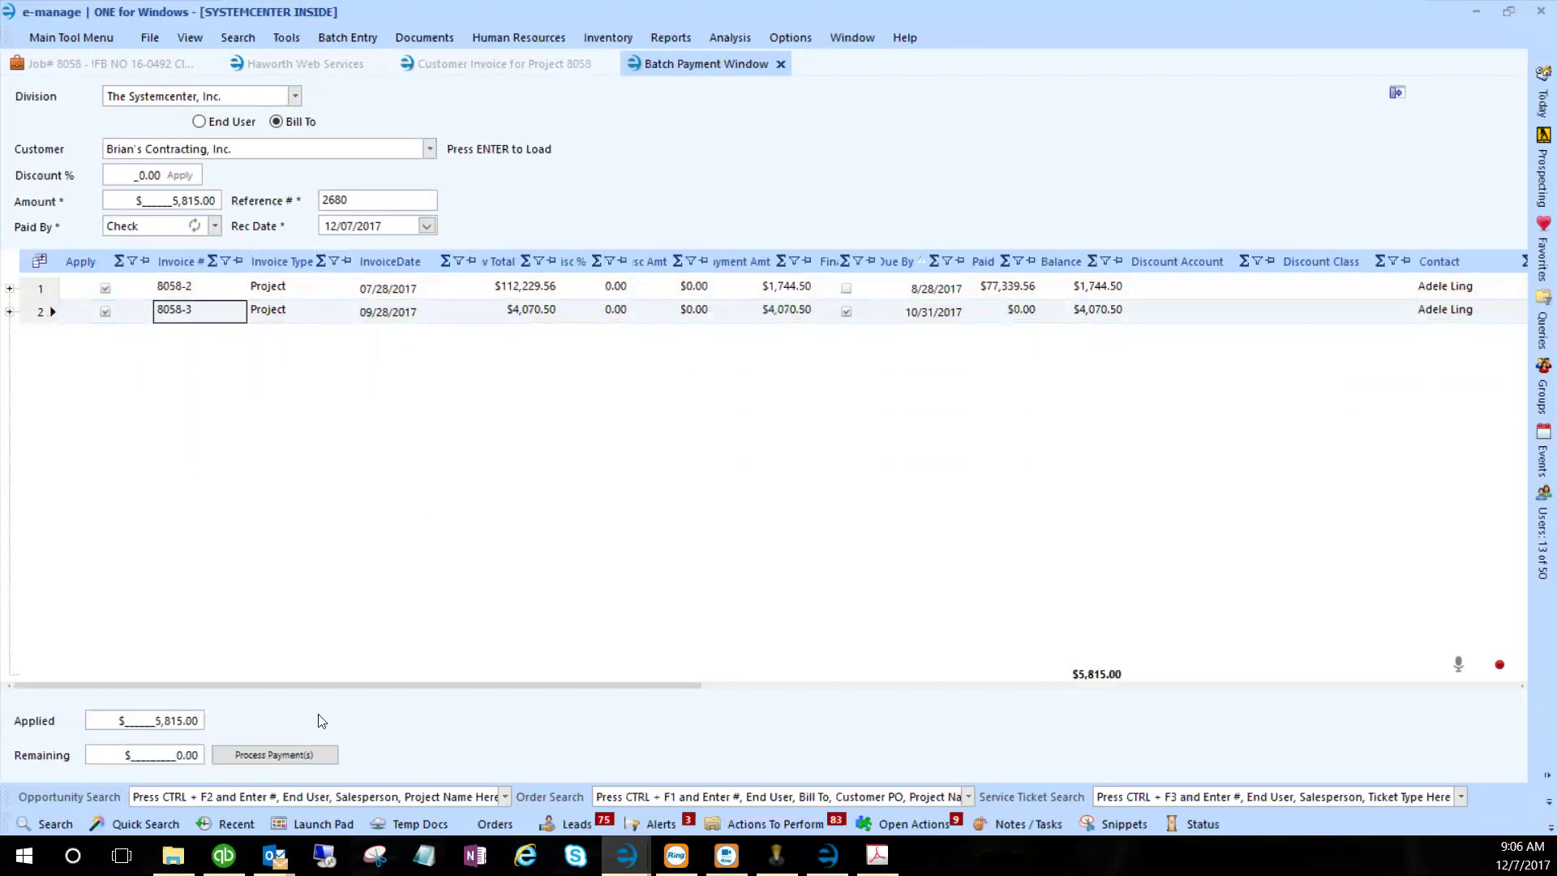
left_click(292, 755)
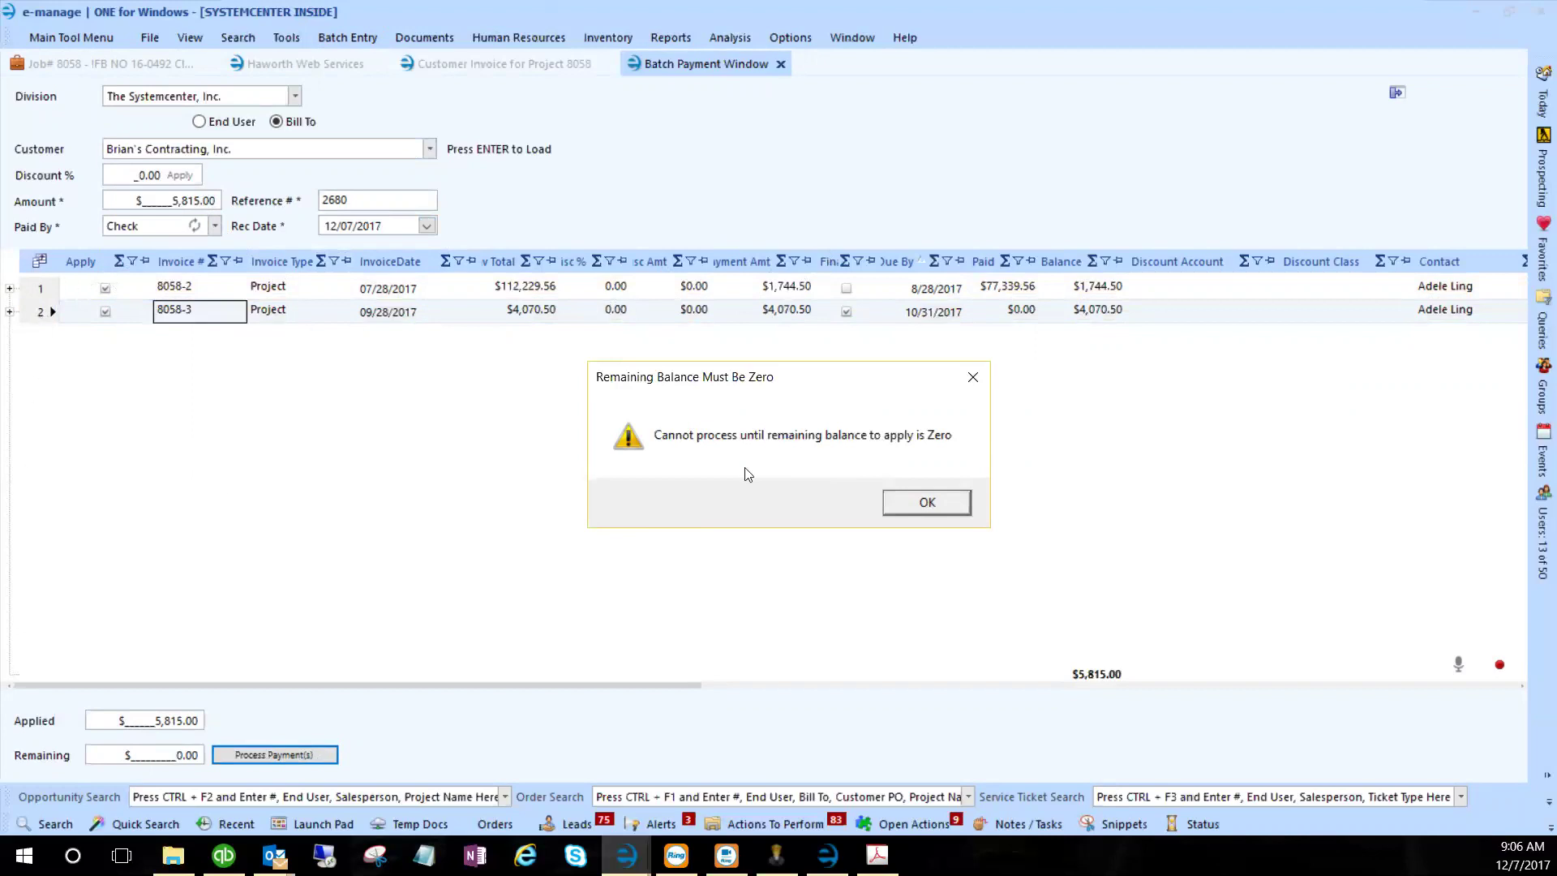
left_click(937, 507)
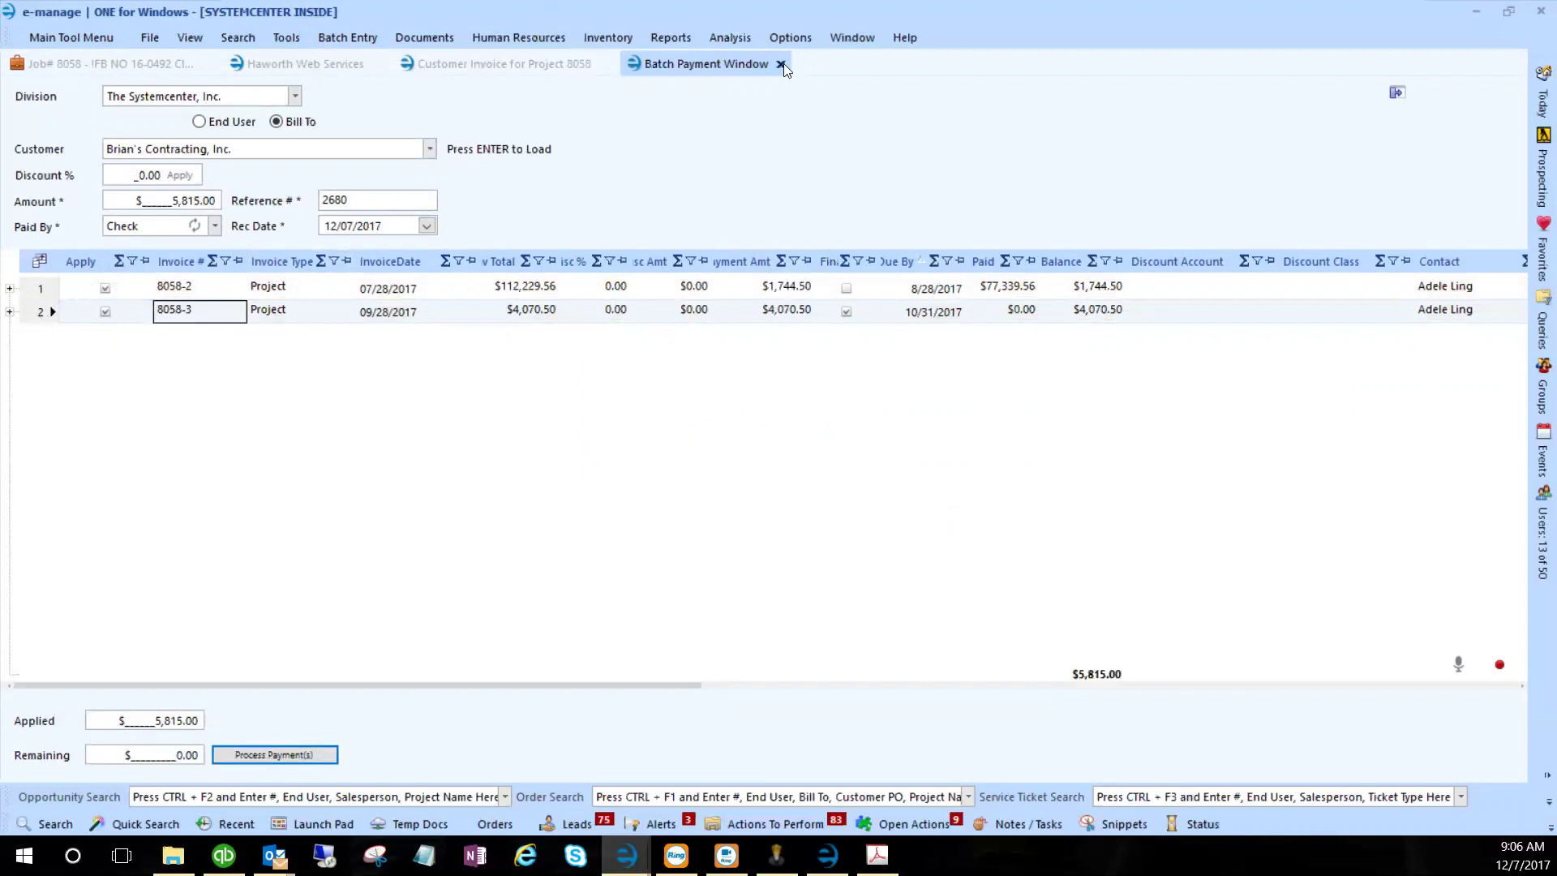
- Re-enter the remaining amount as 0.00 and process the batch payment
left_click(156, 70)
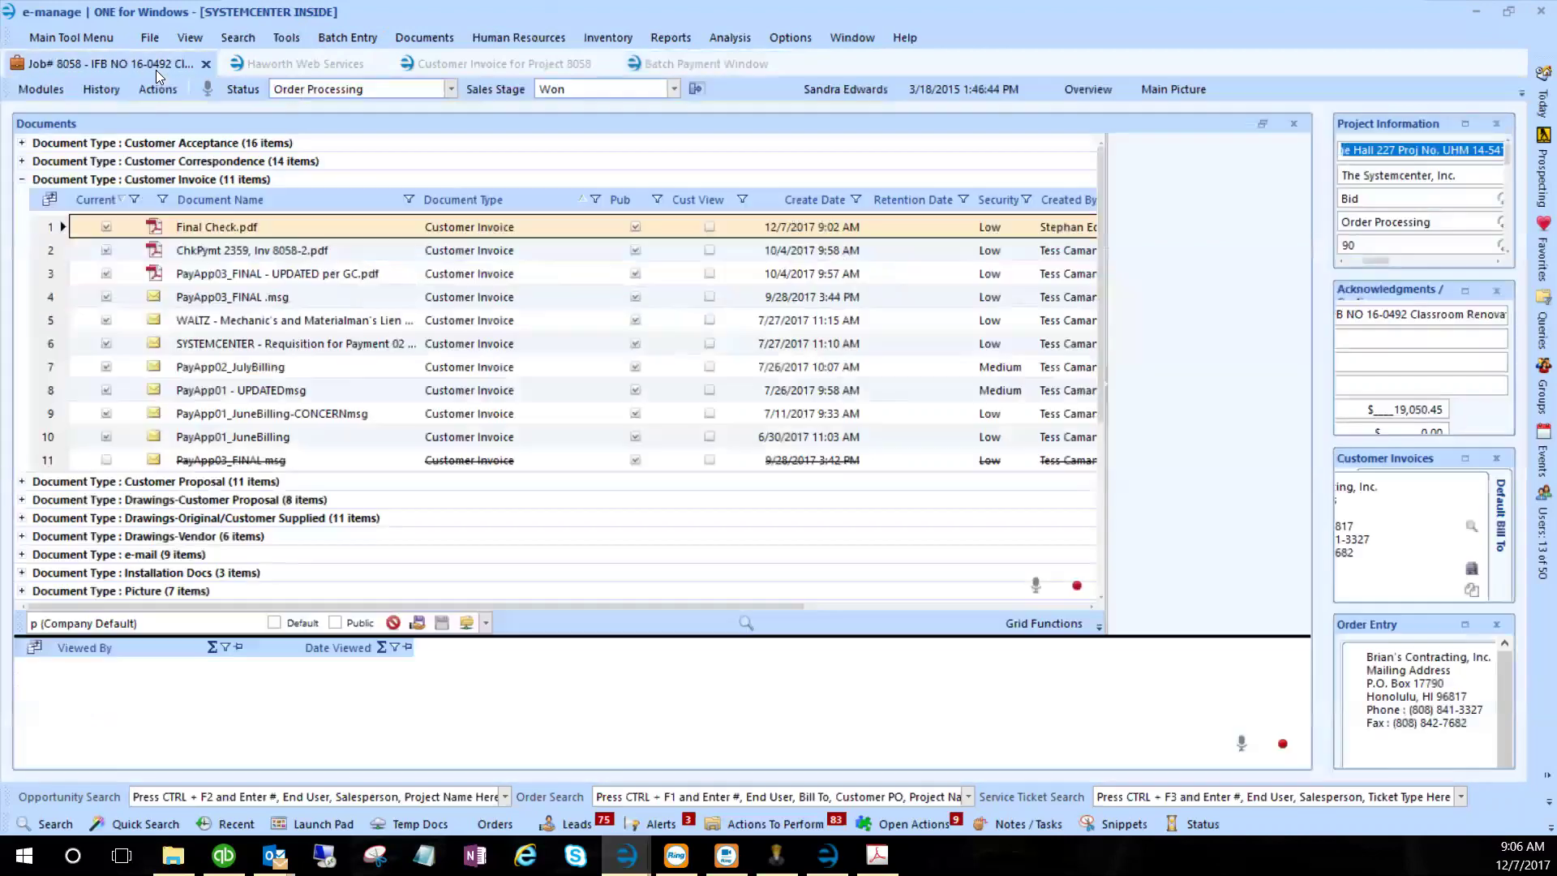
left_click(689, 66)
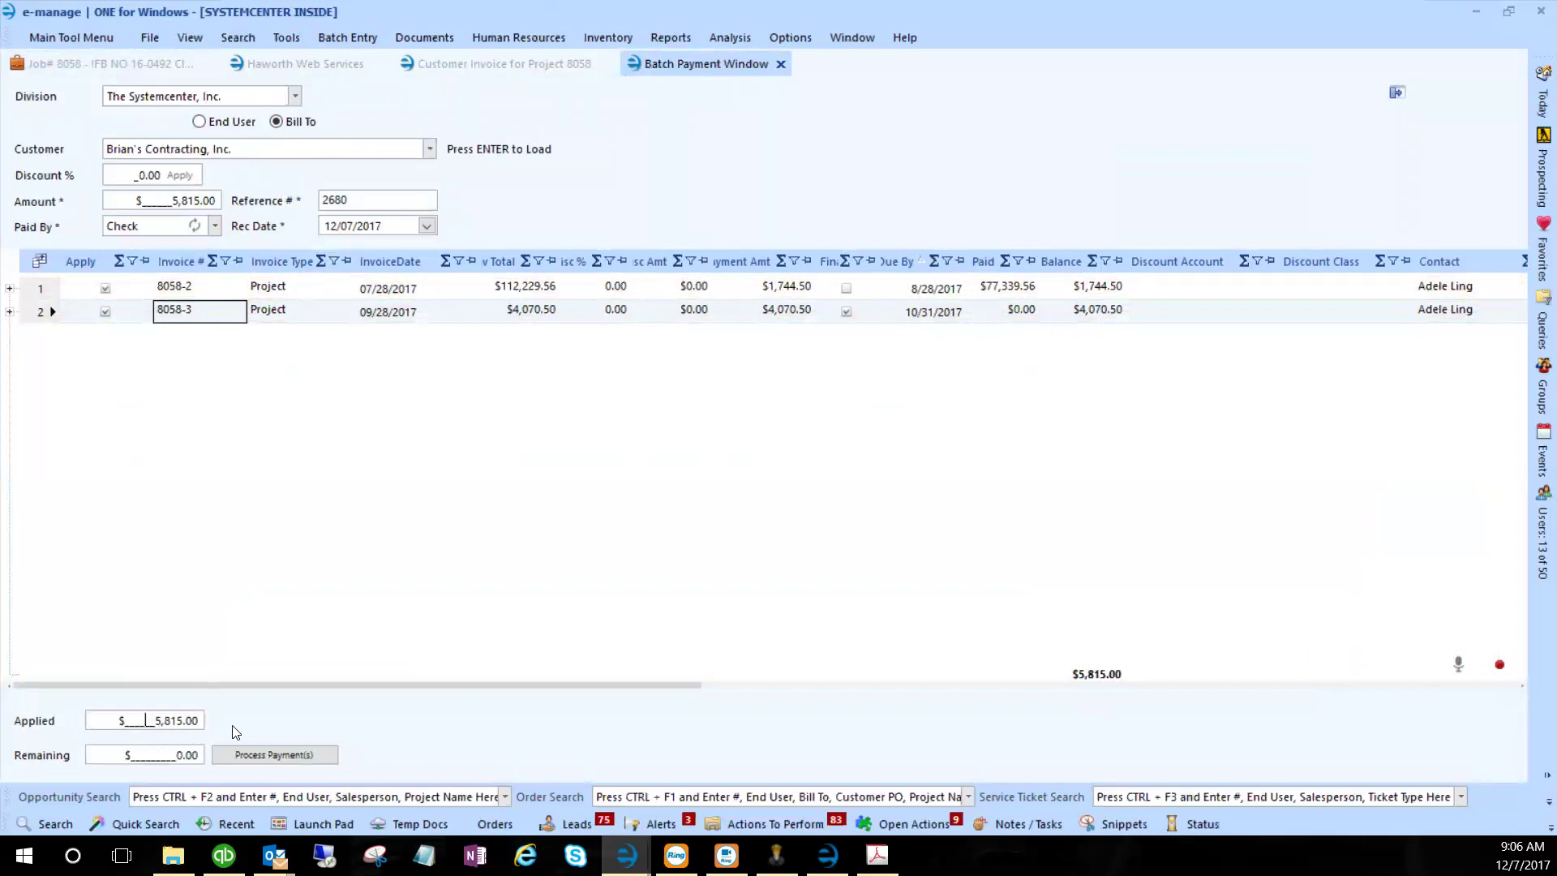
left_click(150, 756)
left_click_drag(151, 757, 191, 756)
key("BackSpace")
type("0")
key("BackSpace")
key("BackSpace")
type("00")
left_click(310, 755)
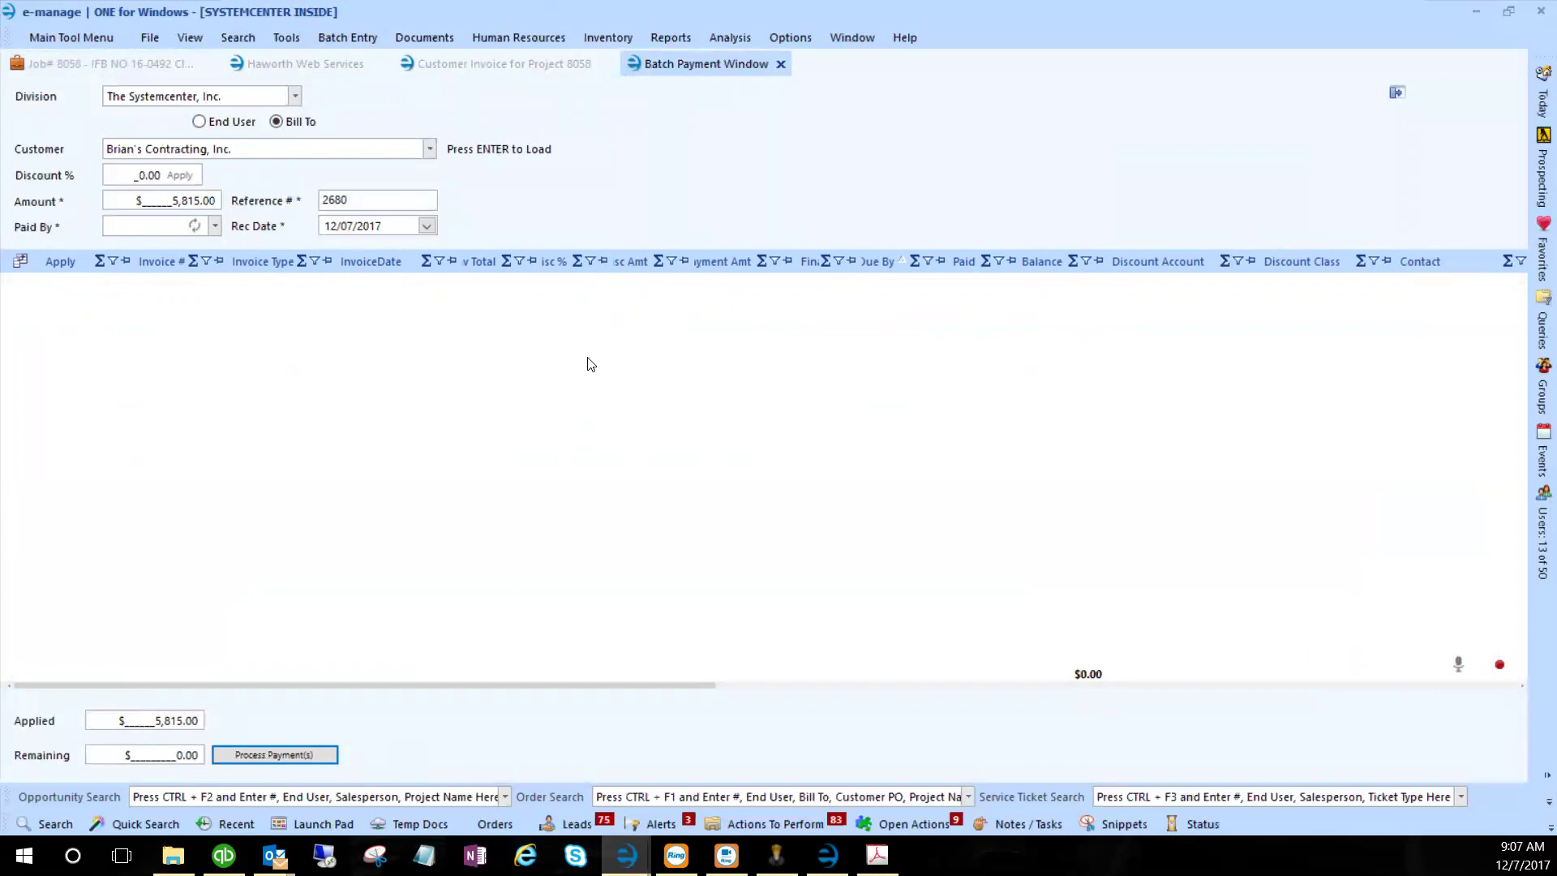
- Bring up the Customer Invoices module of job 8058 and review the payments on invoices 8058-2 and 8058-3
left_click(112, 65)
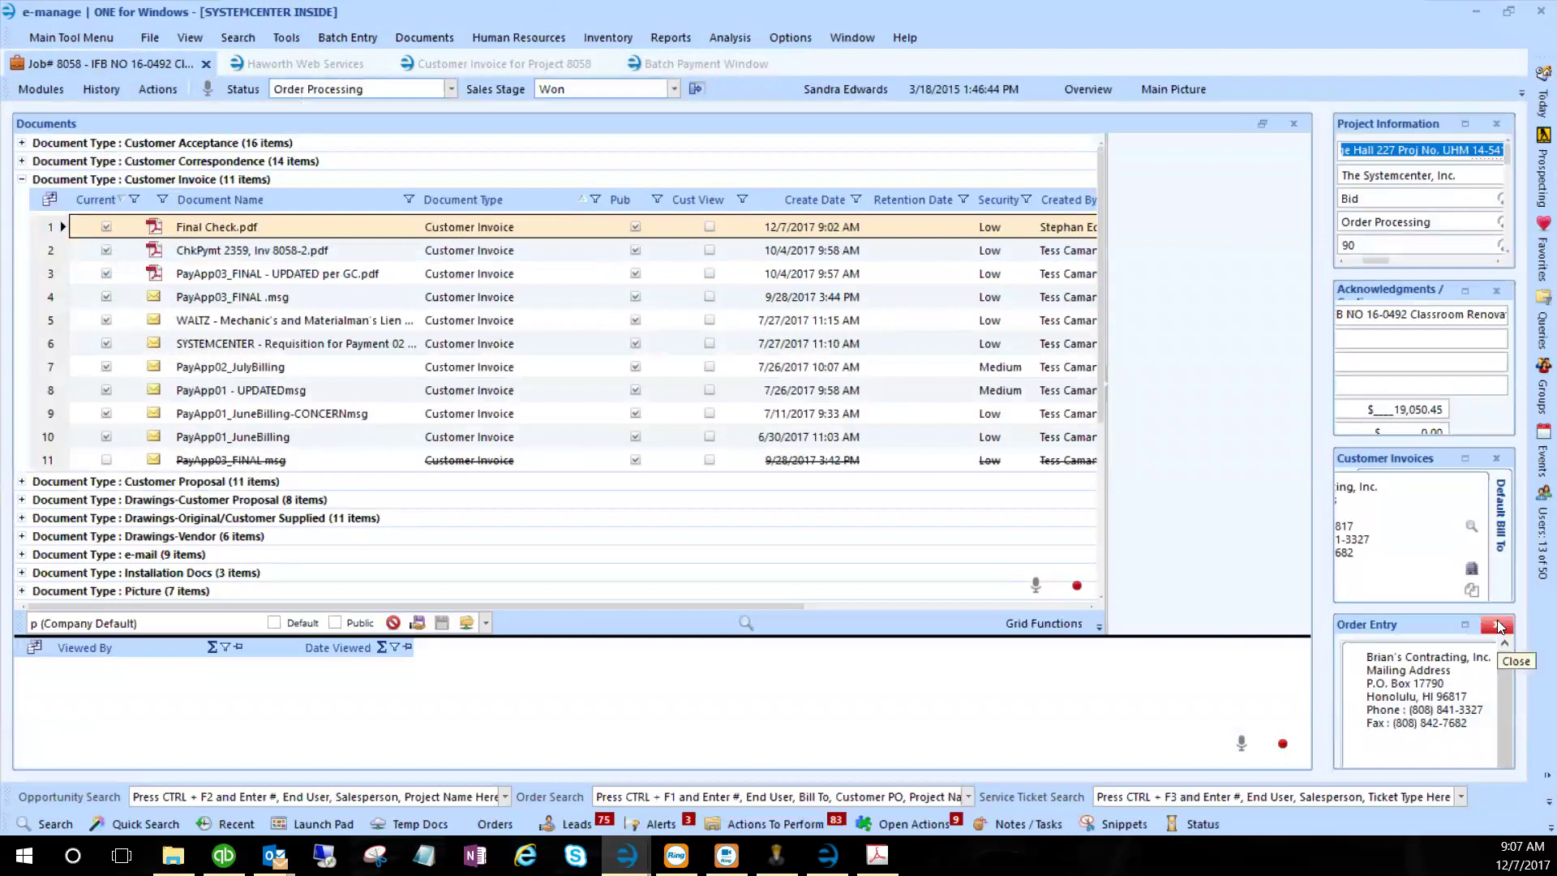
left_click(1496, 458)
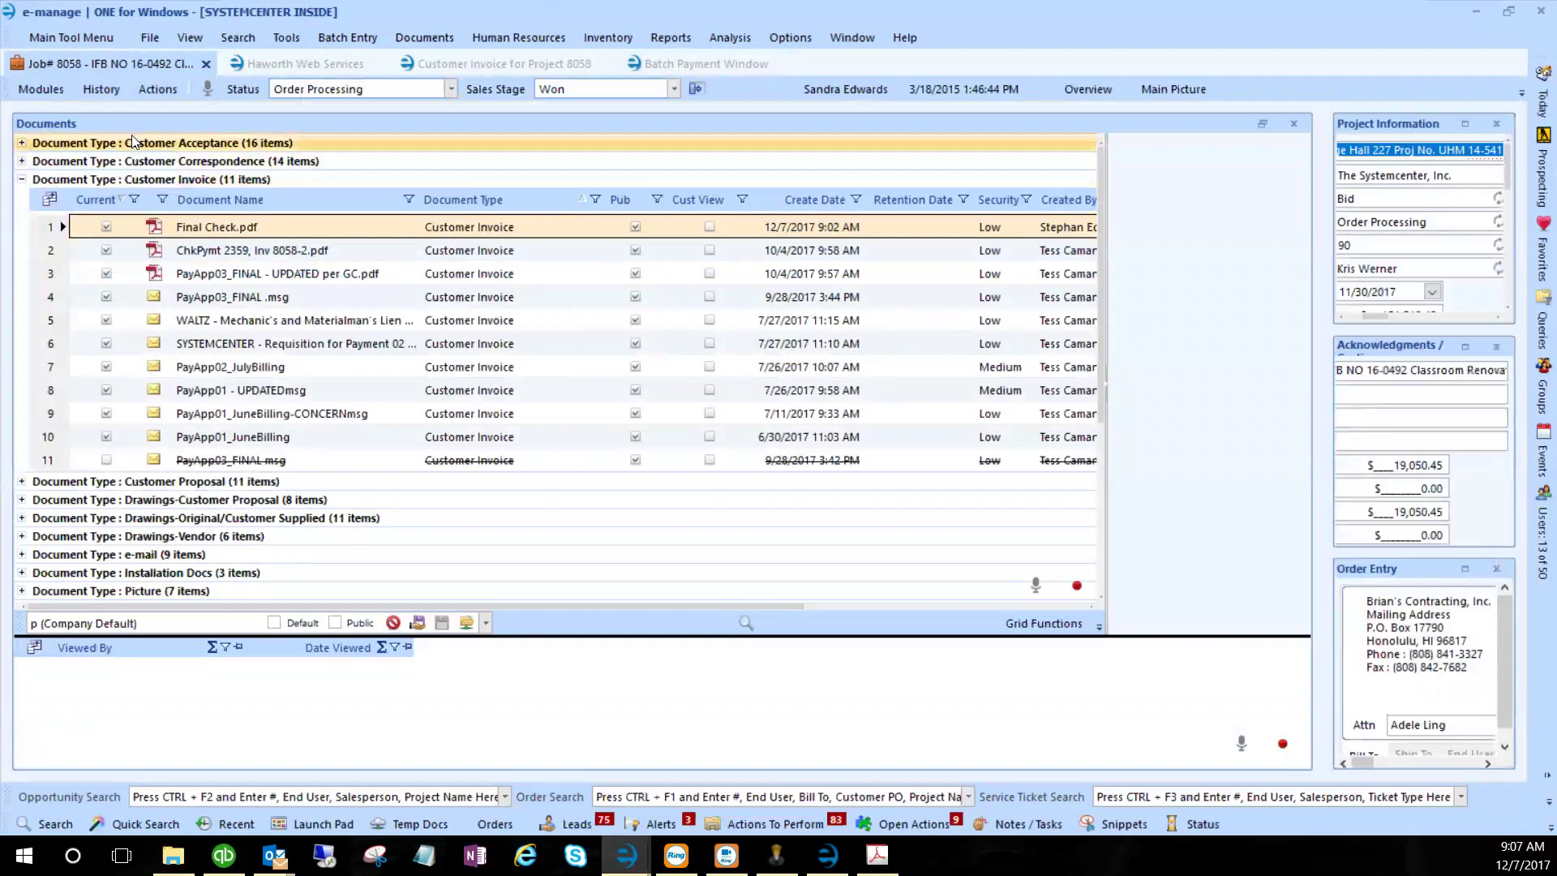
left_click(39, 90)
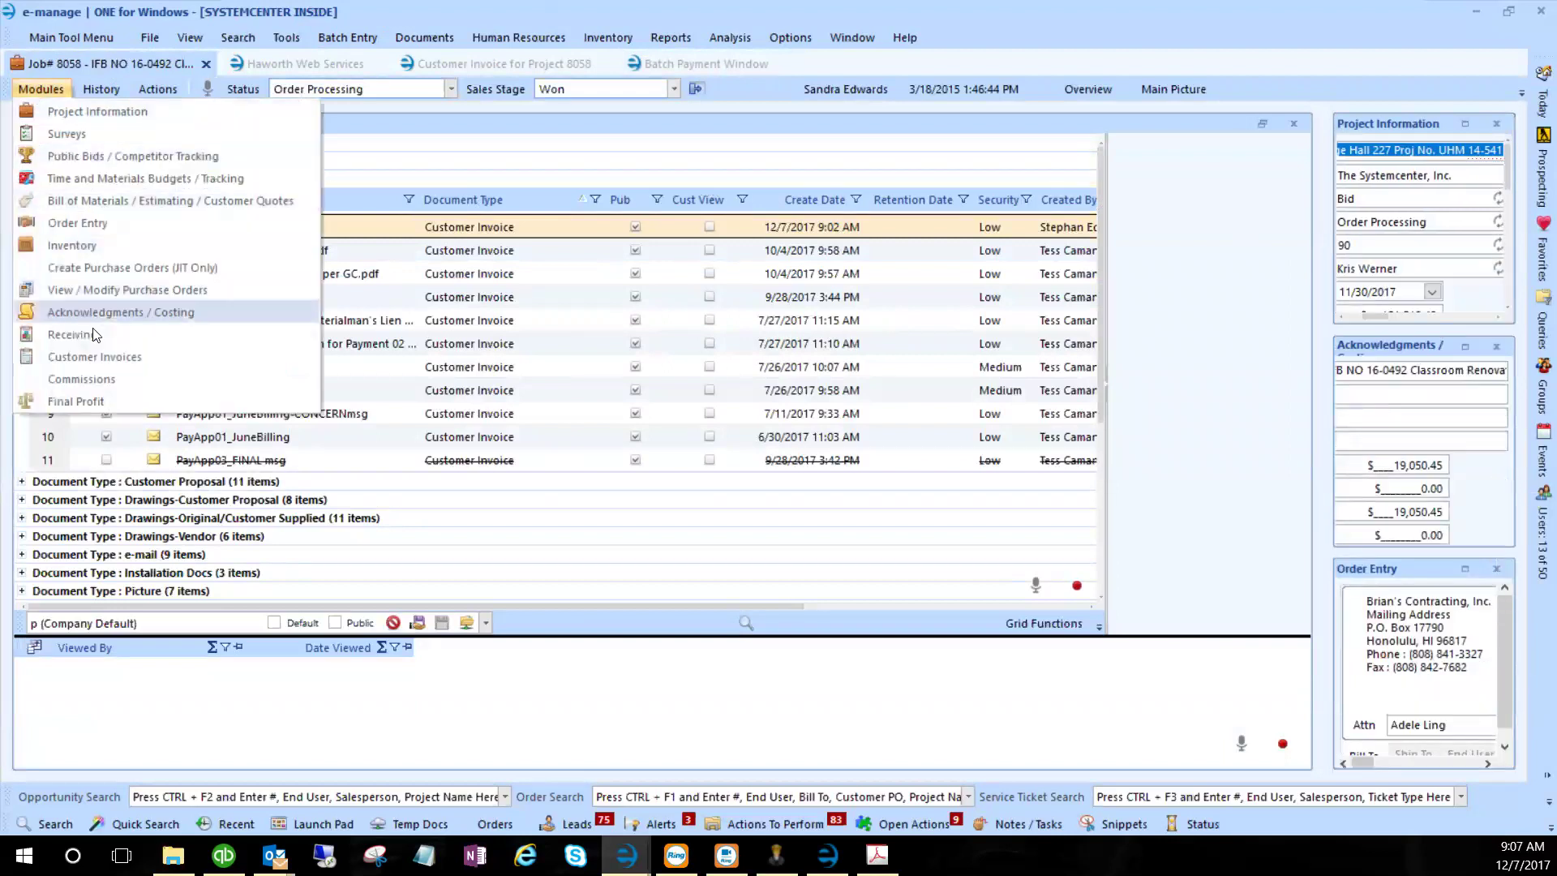
left_click(97, 360)
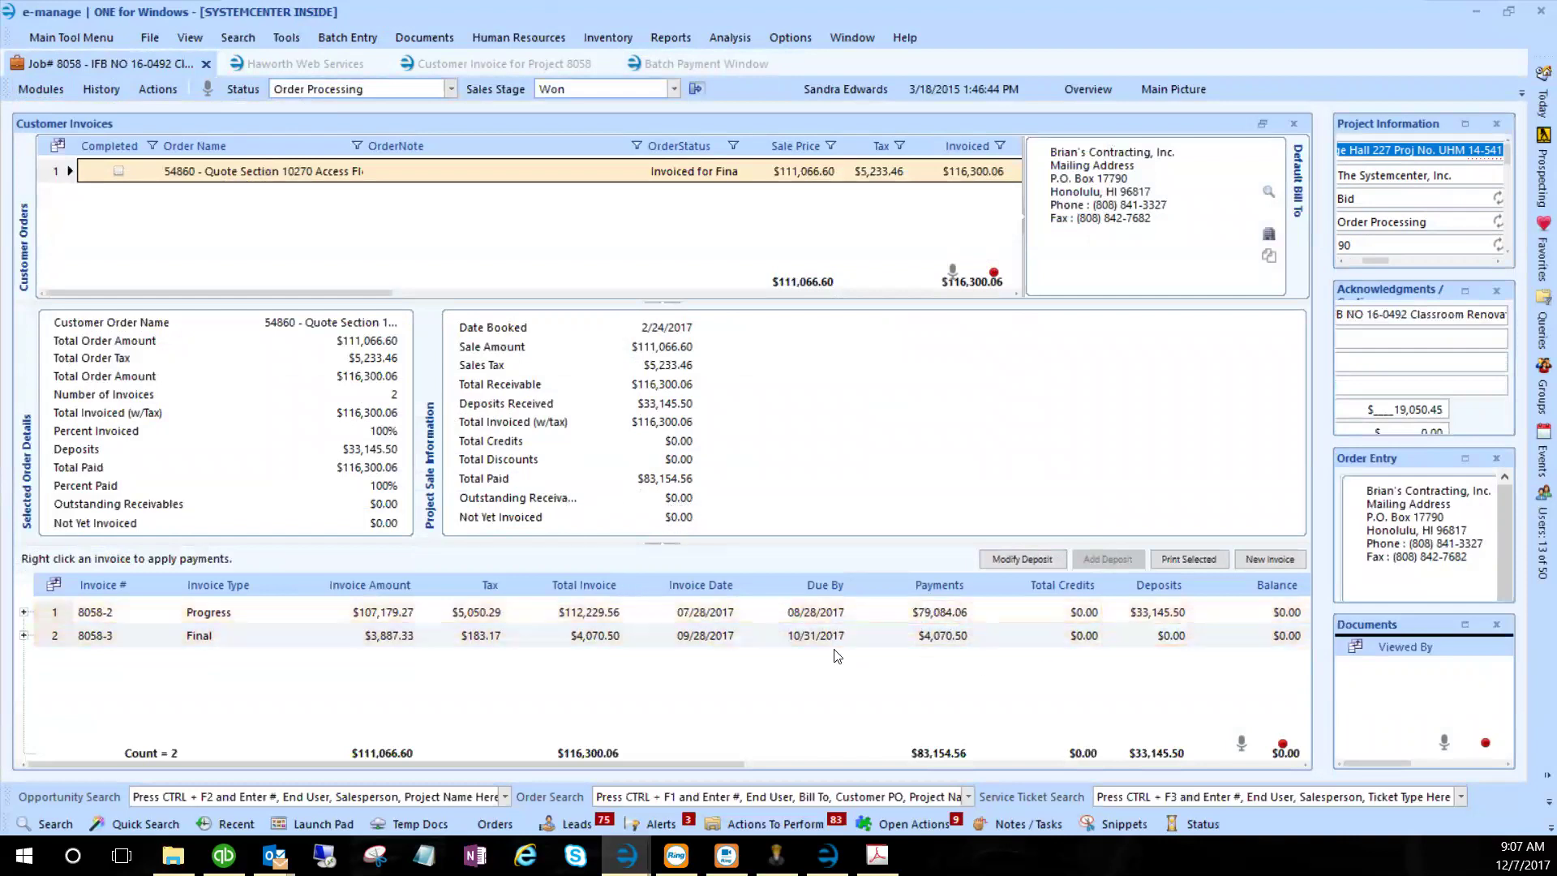
left_click(364, 610)
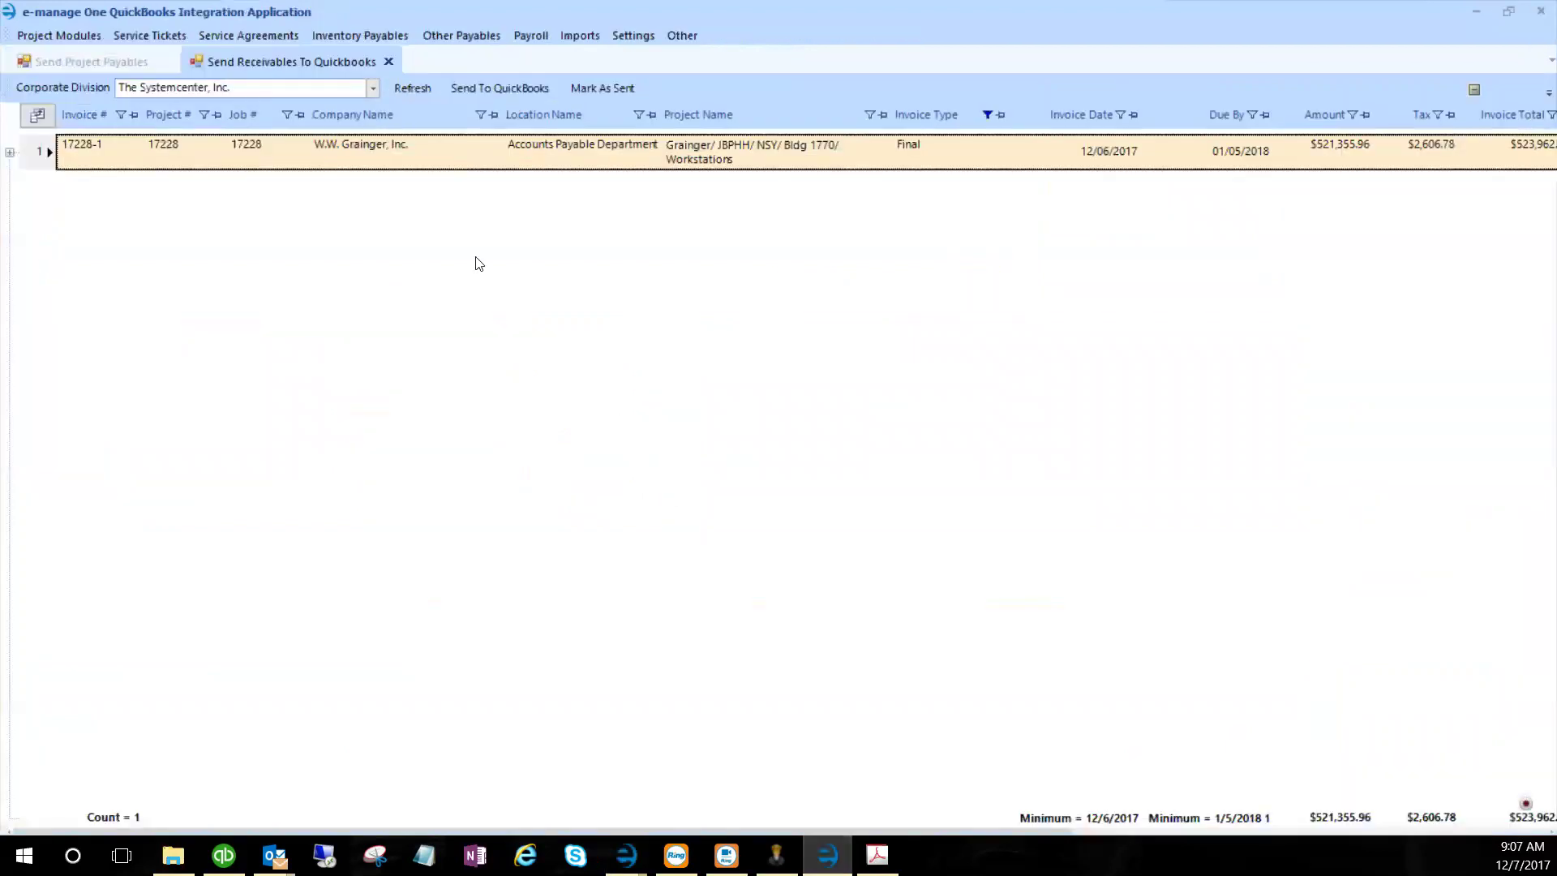
- In the QuickBooks Integration Application, send the received payments for invoices 8058-2 and 8058-3 to QuickBooks
left_click(56, 36)
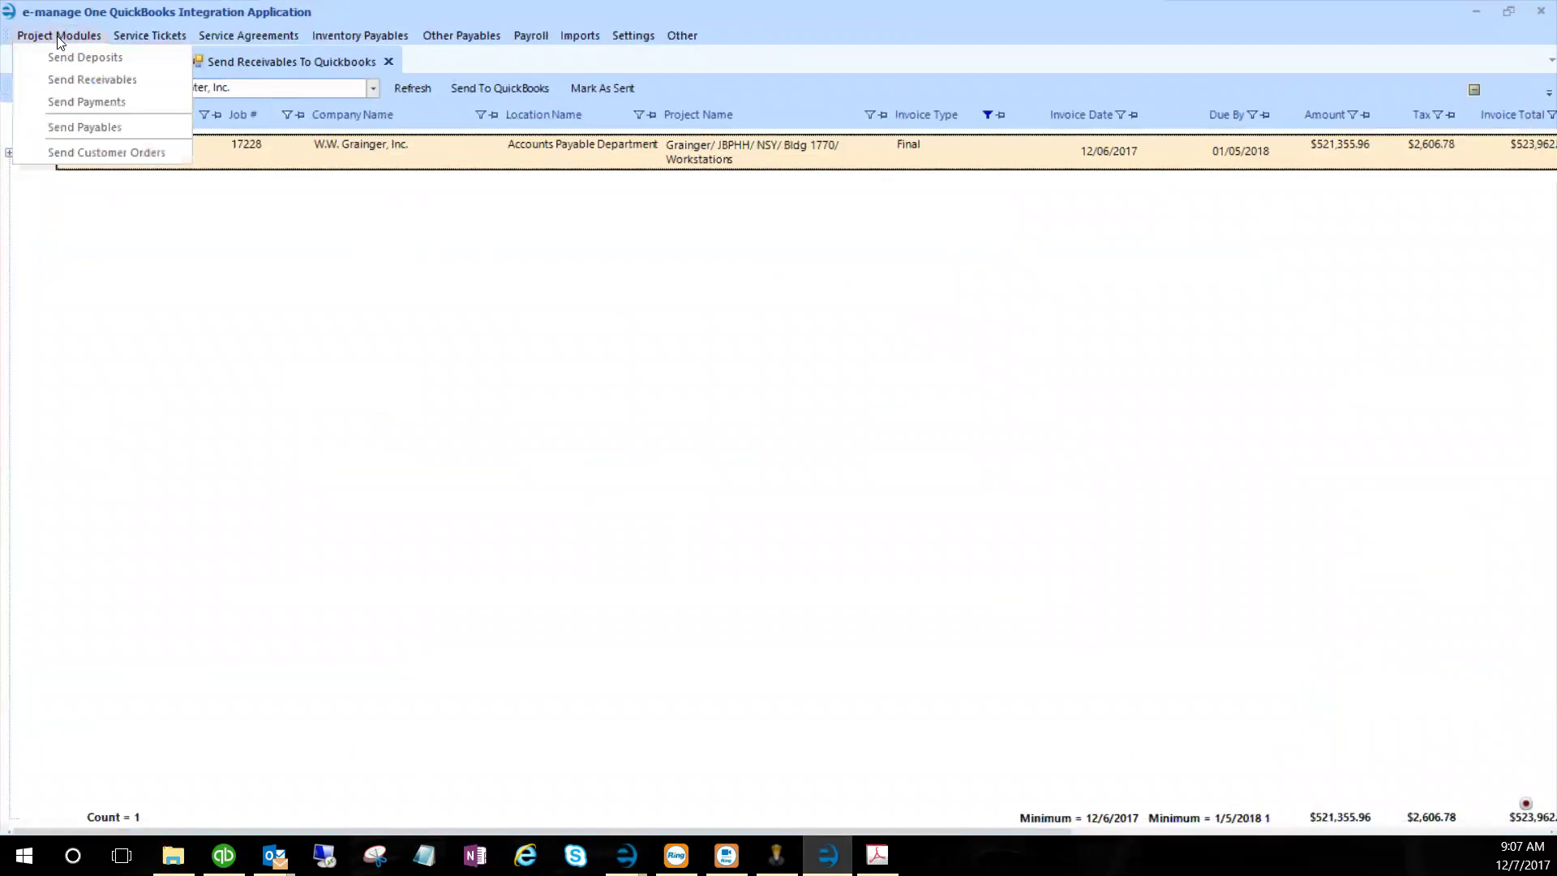
left_click(73, 103)
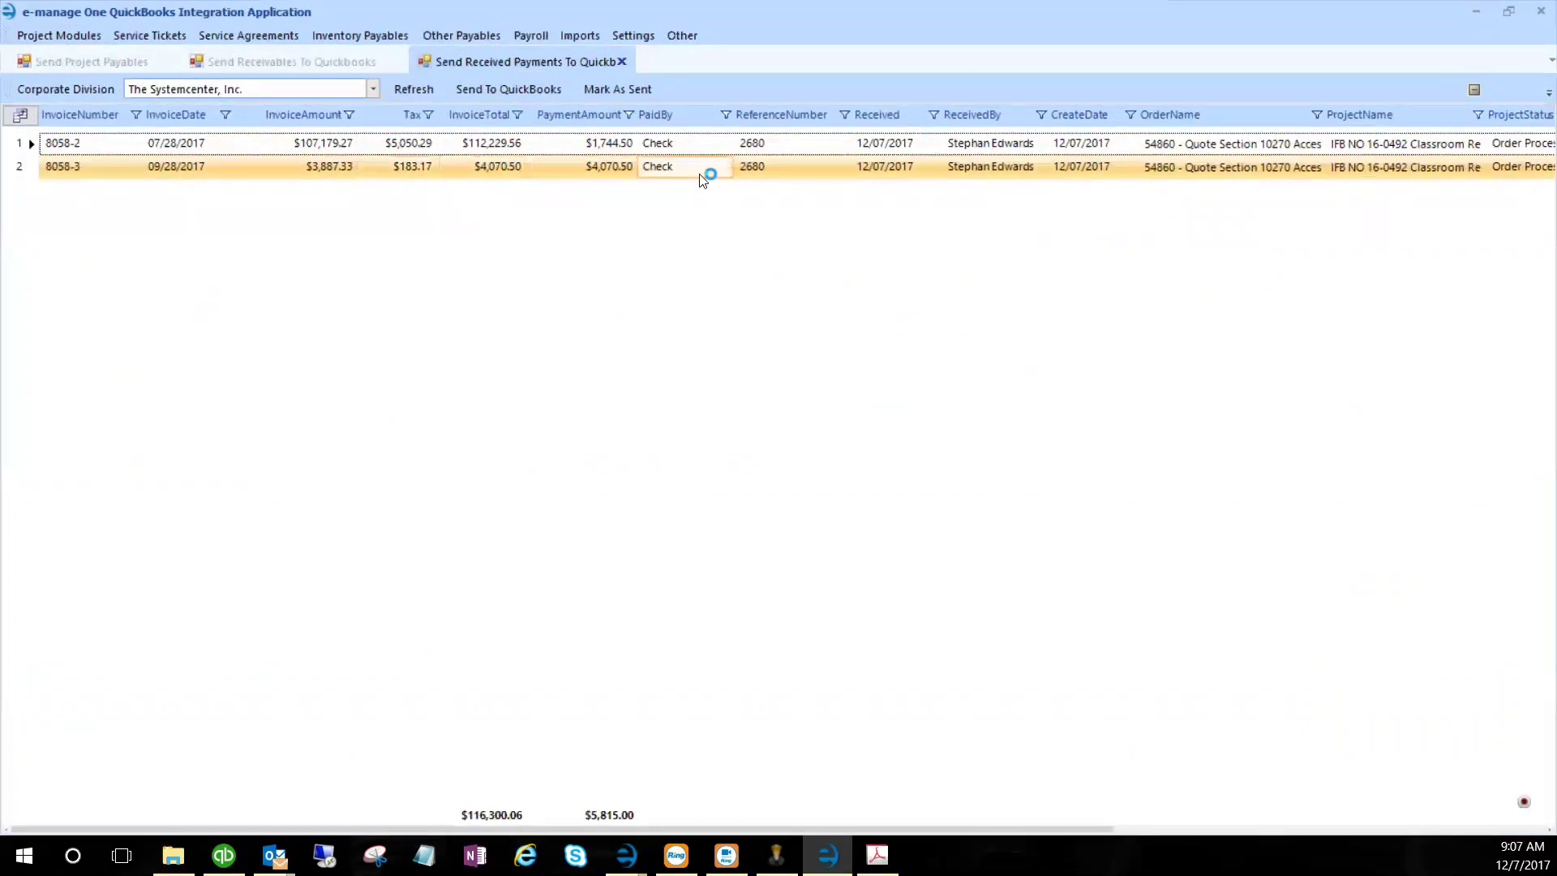
left_click_drag(27, 144, 19, 165)
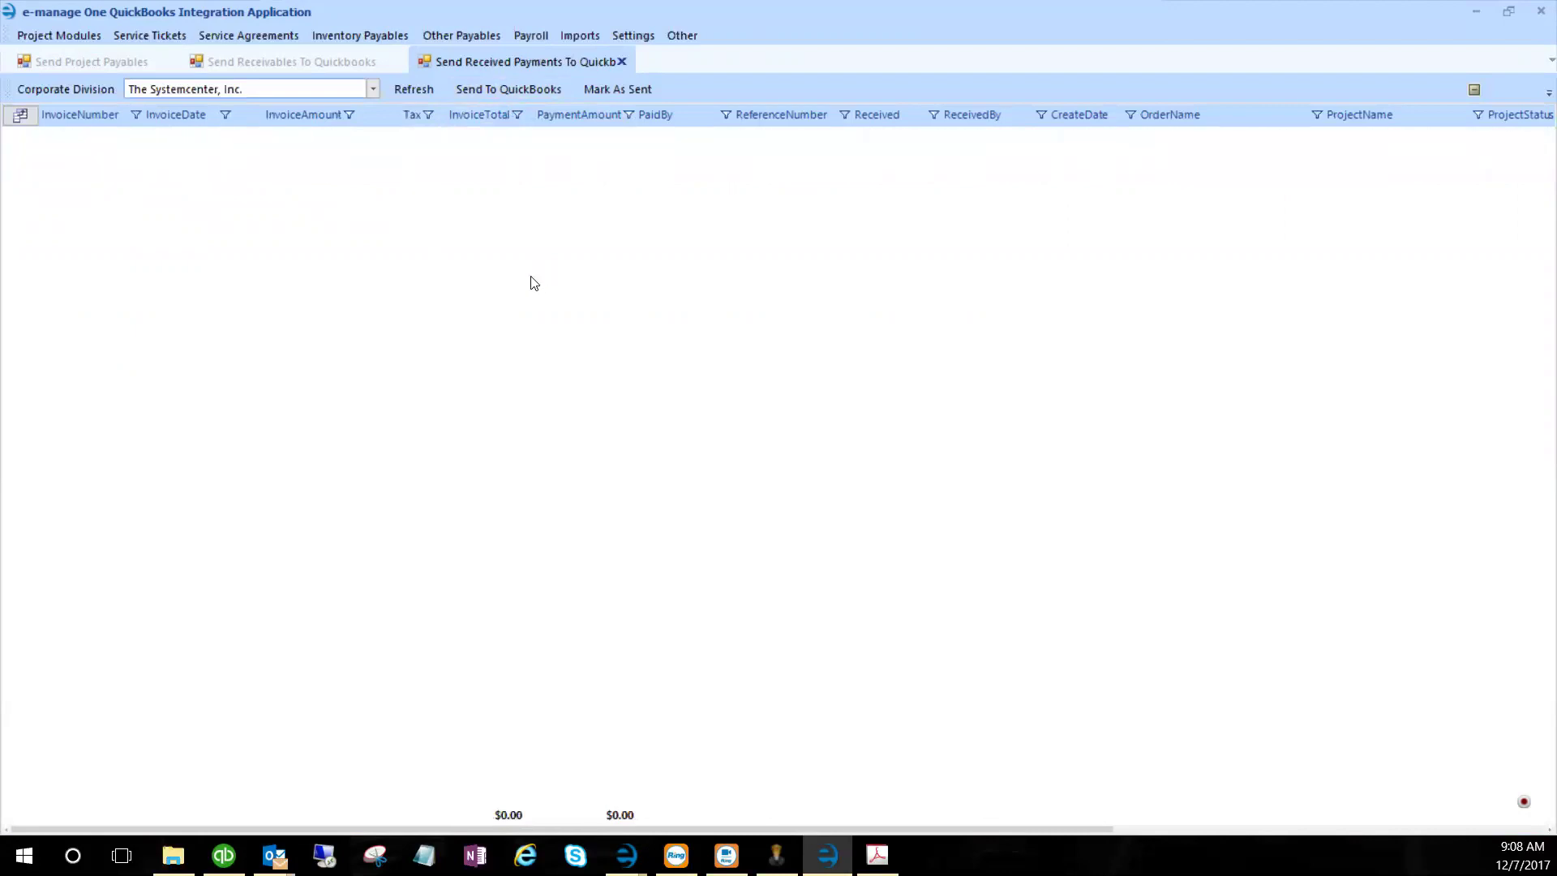
left_click(289, 67)
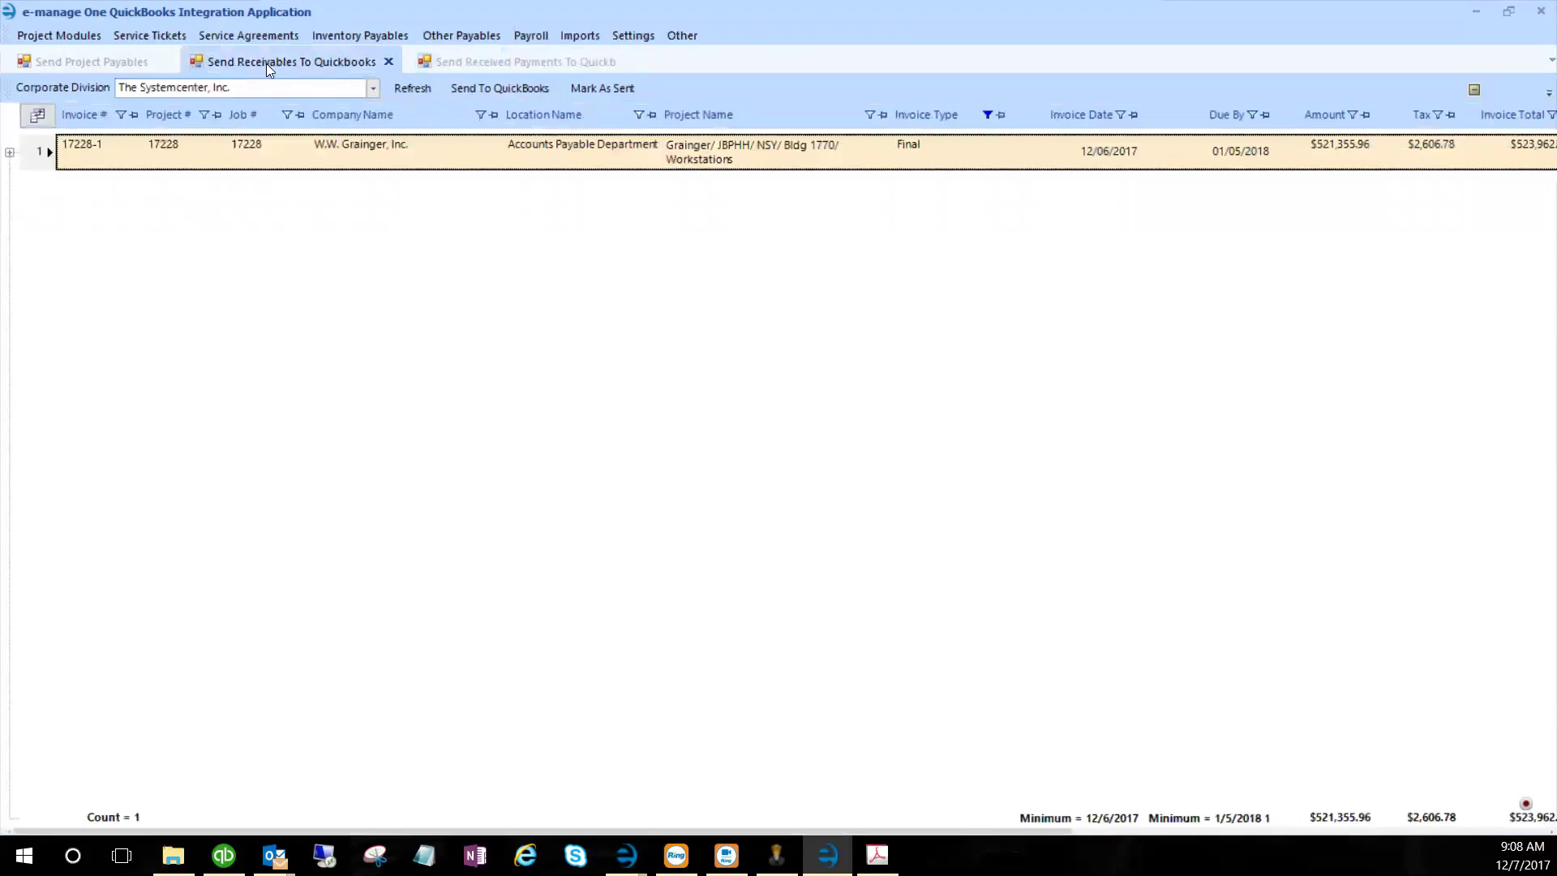
left_click(109, 64)
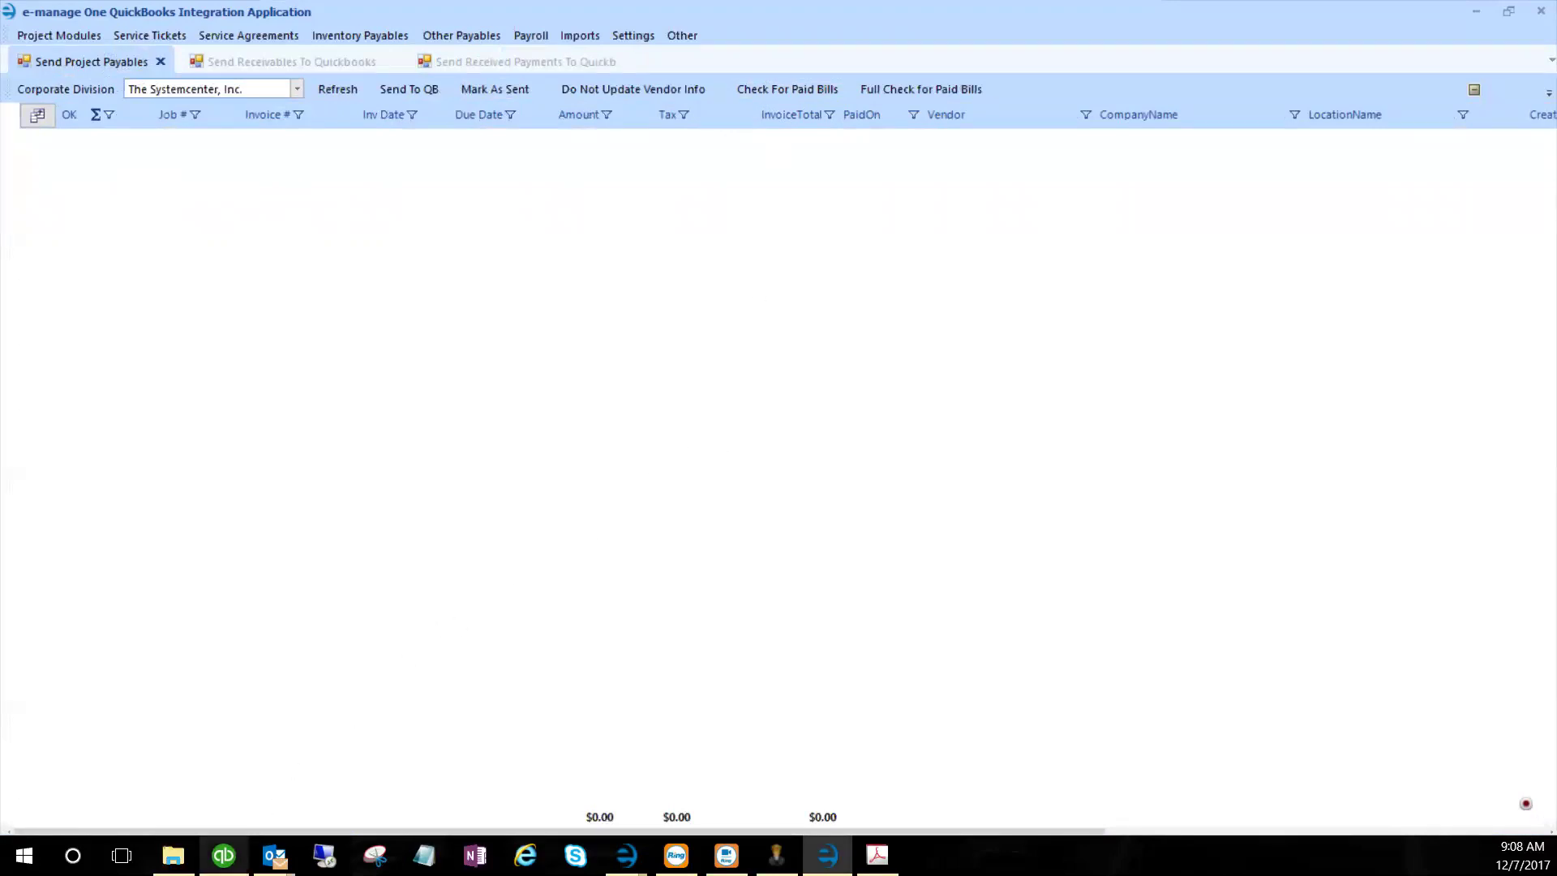
- Switch to QuickBooks, reload job 8058 under Brian's Contracting, Inc. and examine the 2680 payments in its widened transaction list
left_click(223, 855)
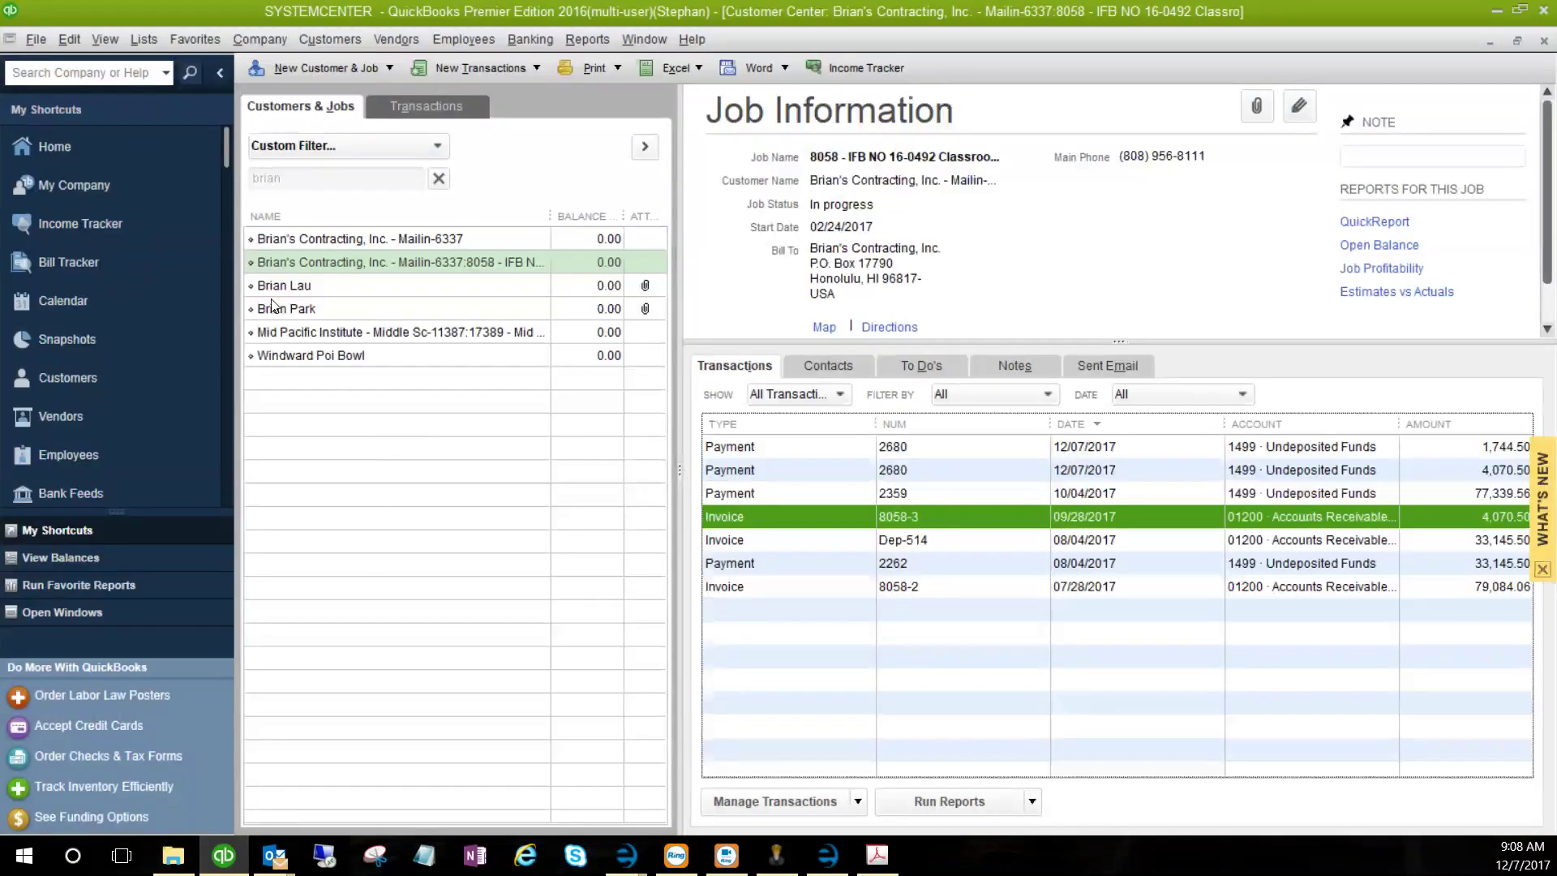
left_click(264, 265)
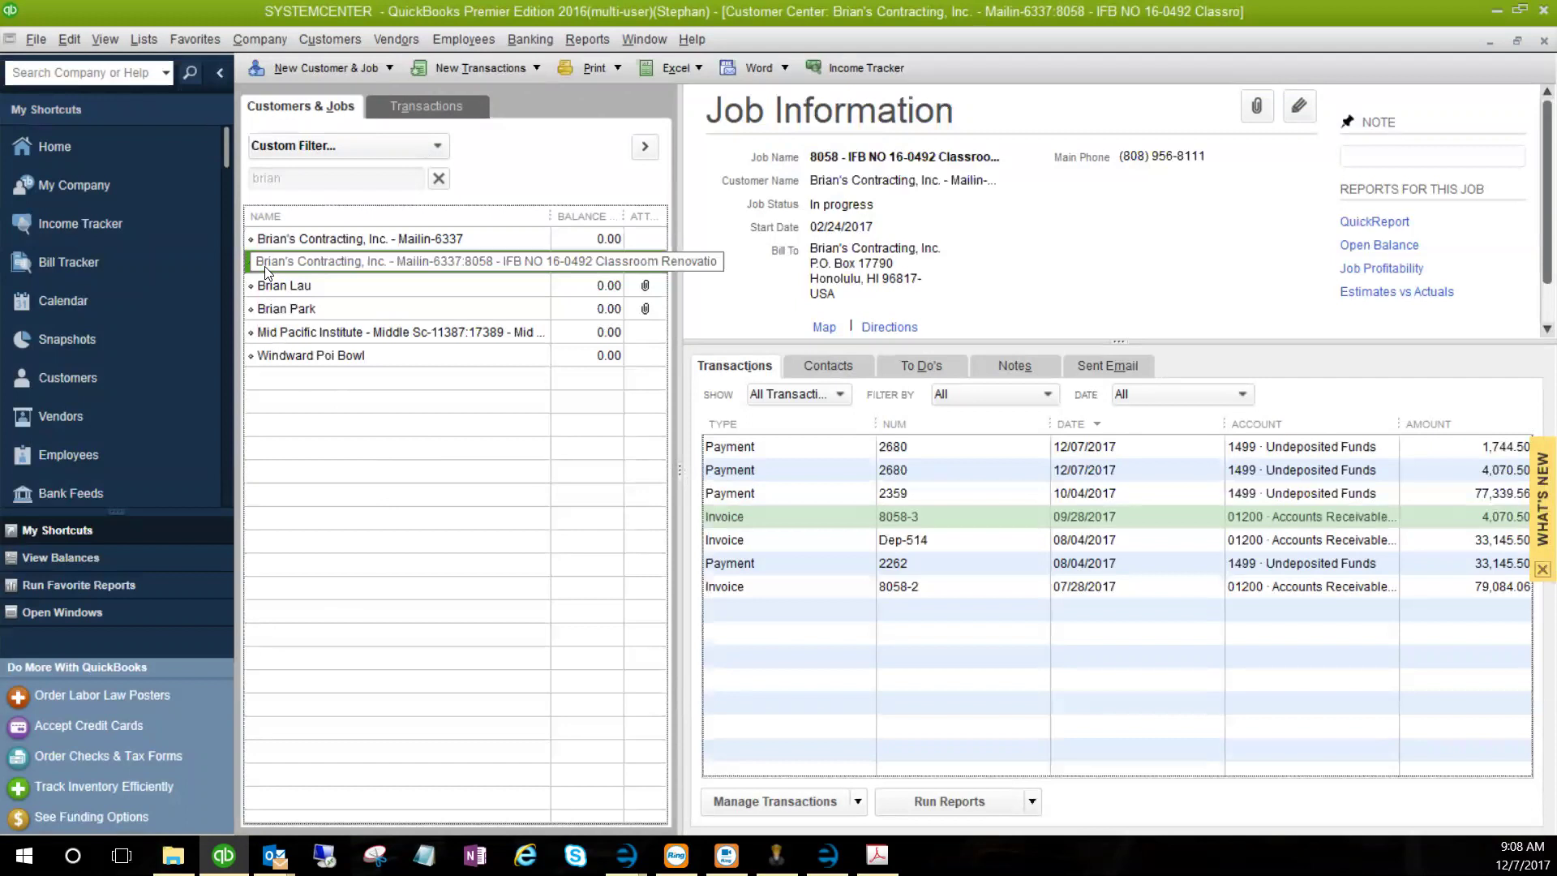
left_click(265, 239)
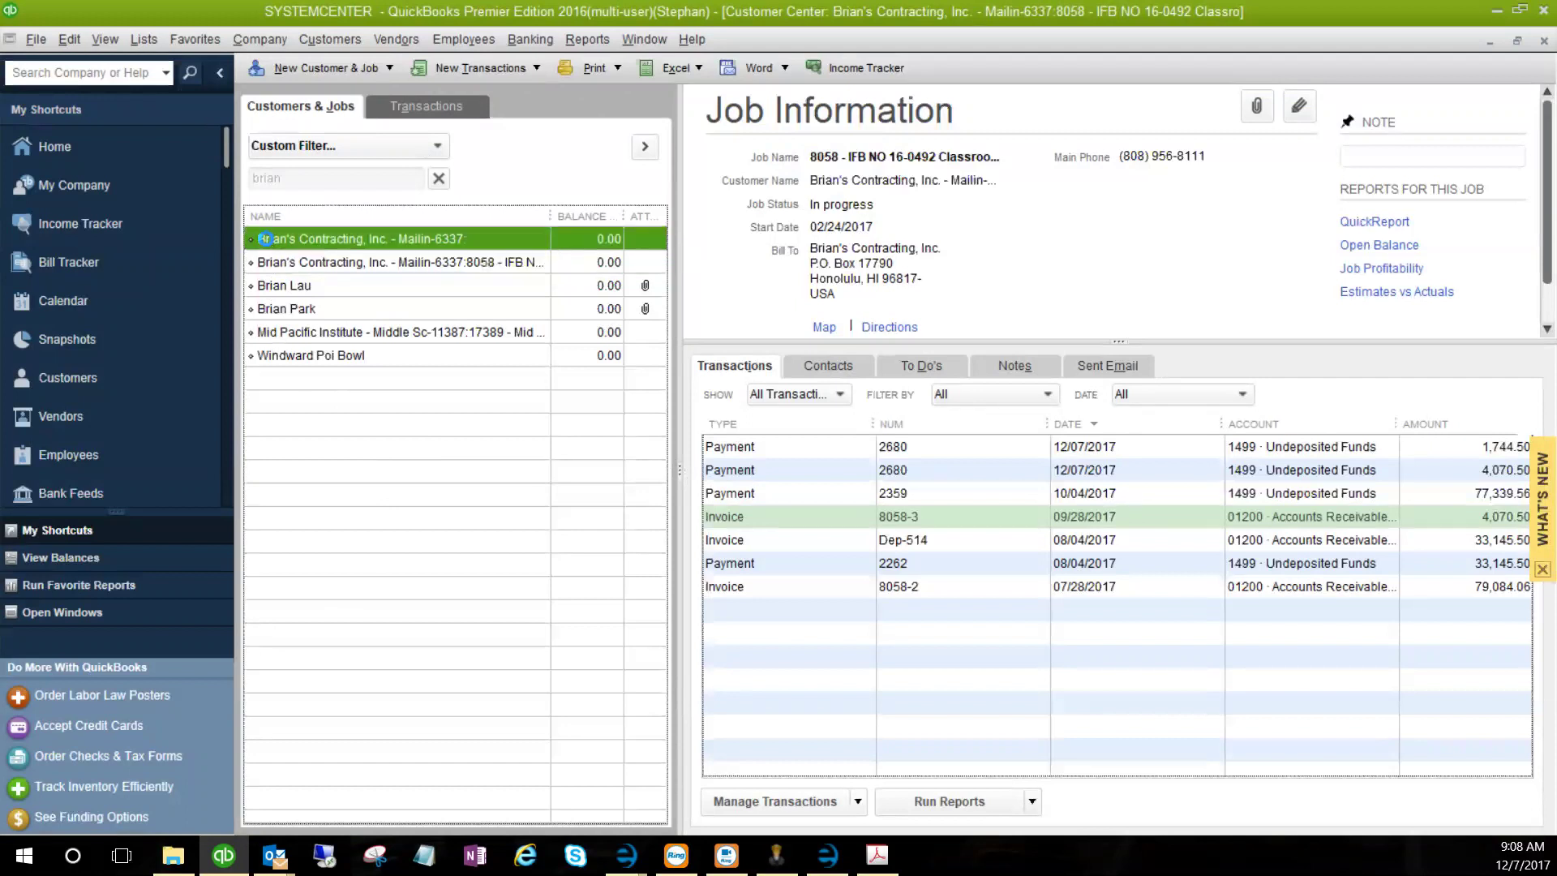
left_click(266, 271)
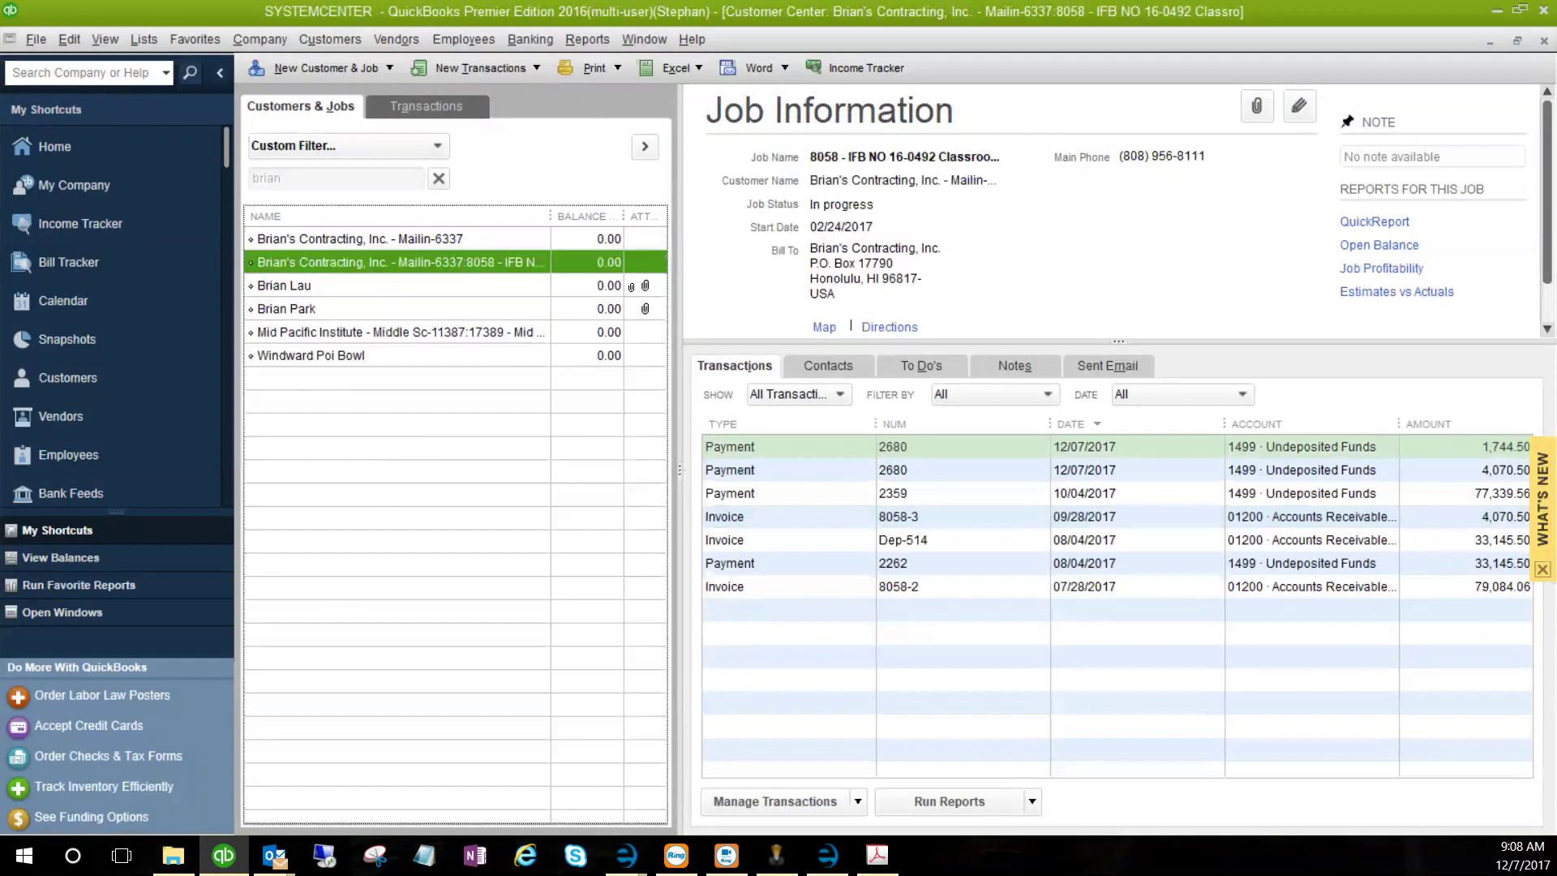
left_click_drag(678, 289, 509, 296)
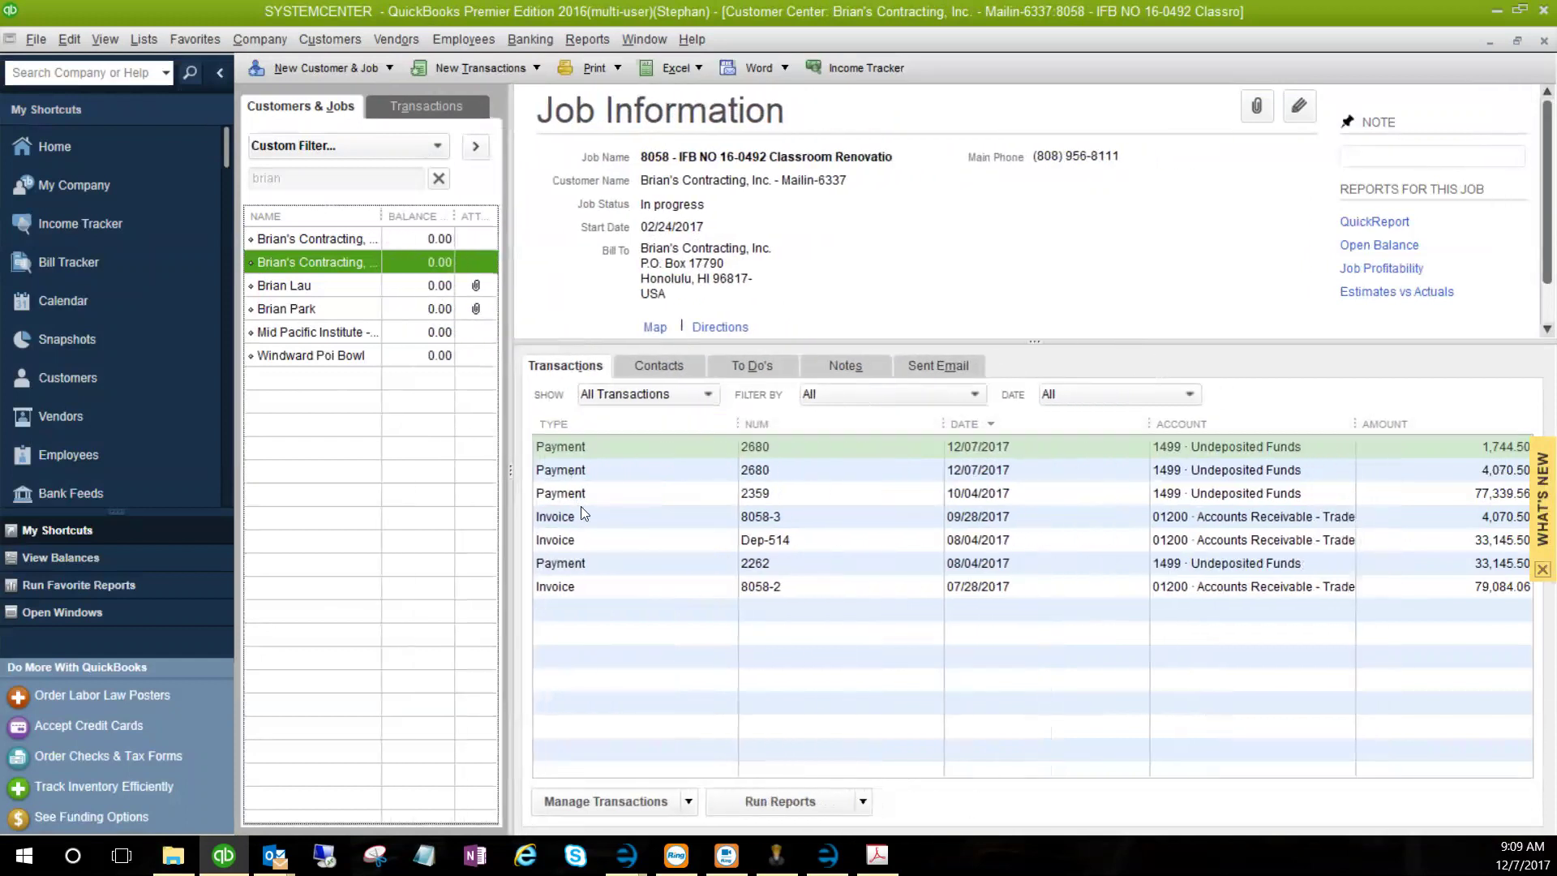
left_click(565, 448)
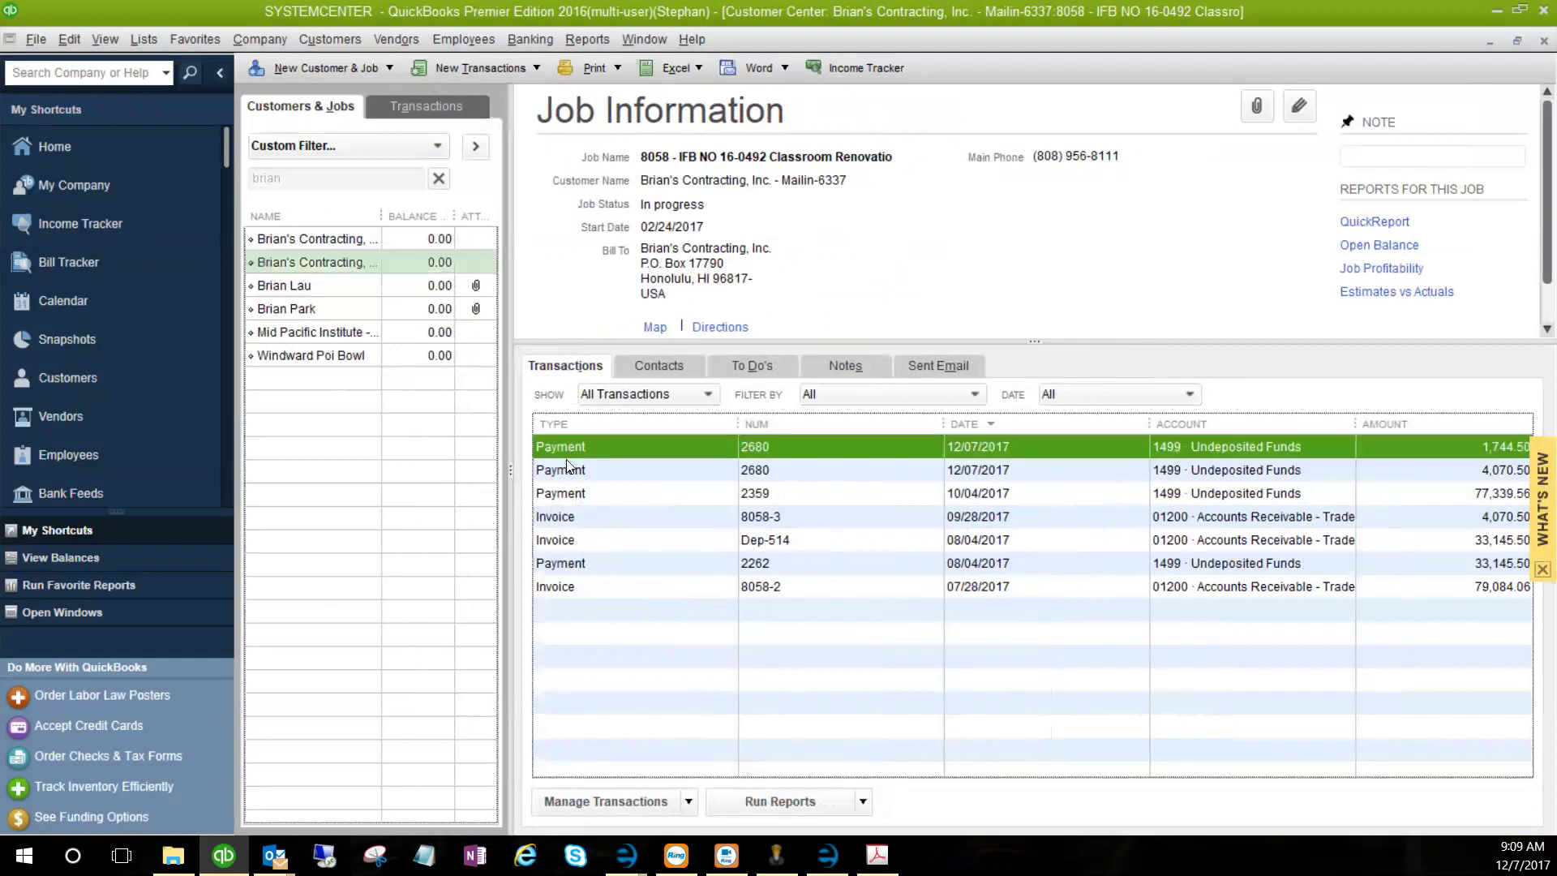
- Open invoice 8058-3 from the job's transaction list and examine its payment status
left_click(568, 473)
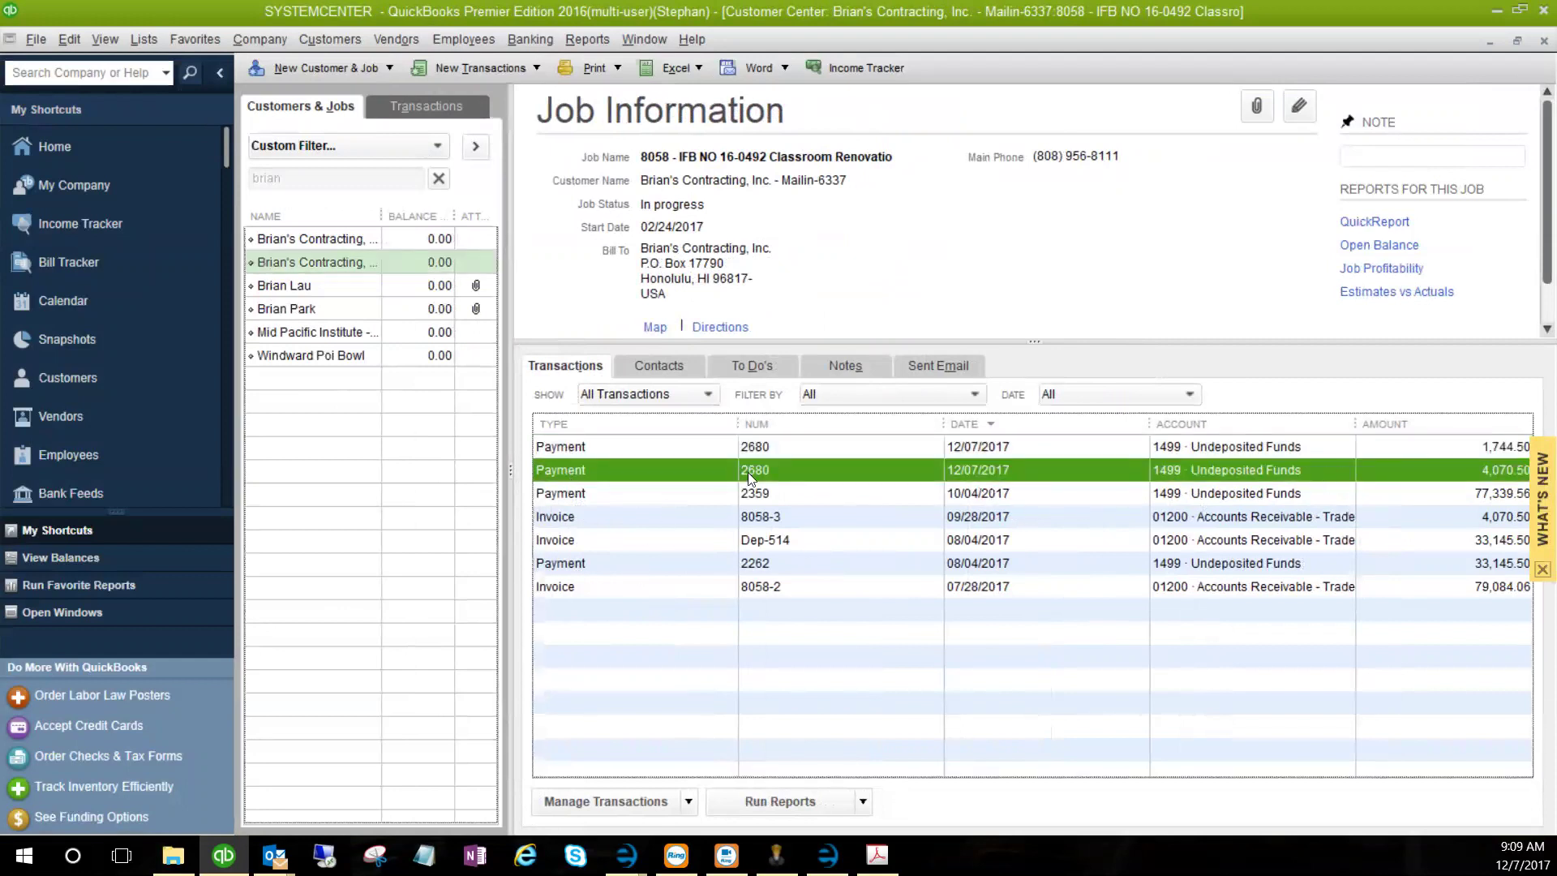
left_click(572, 517)
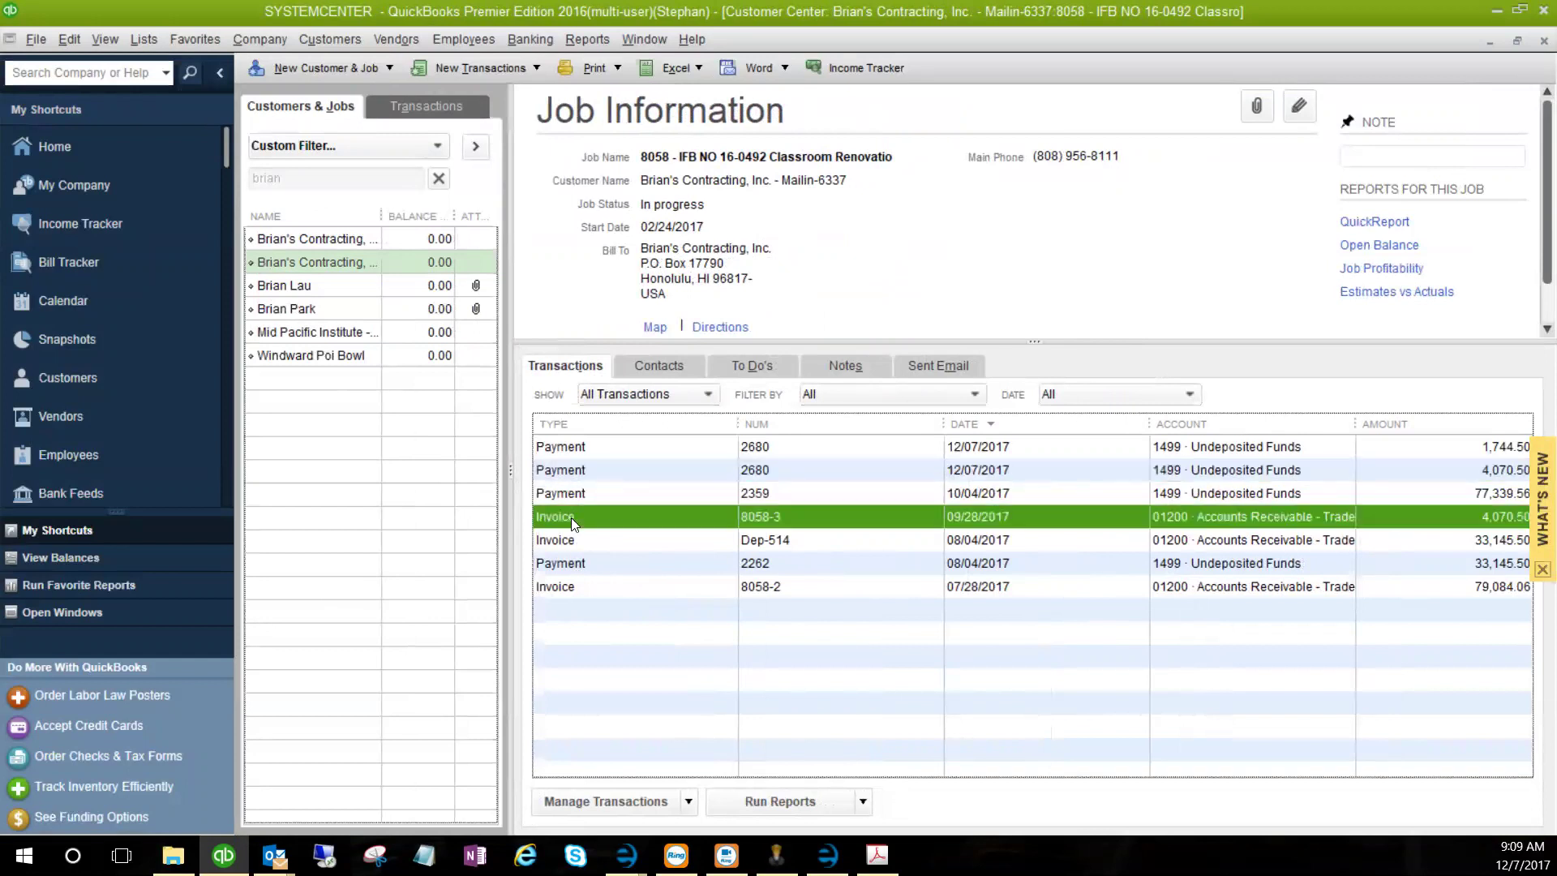
double_click(571, 516)
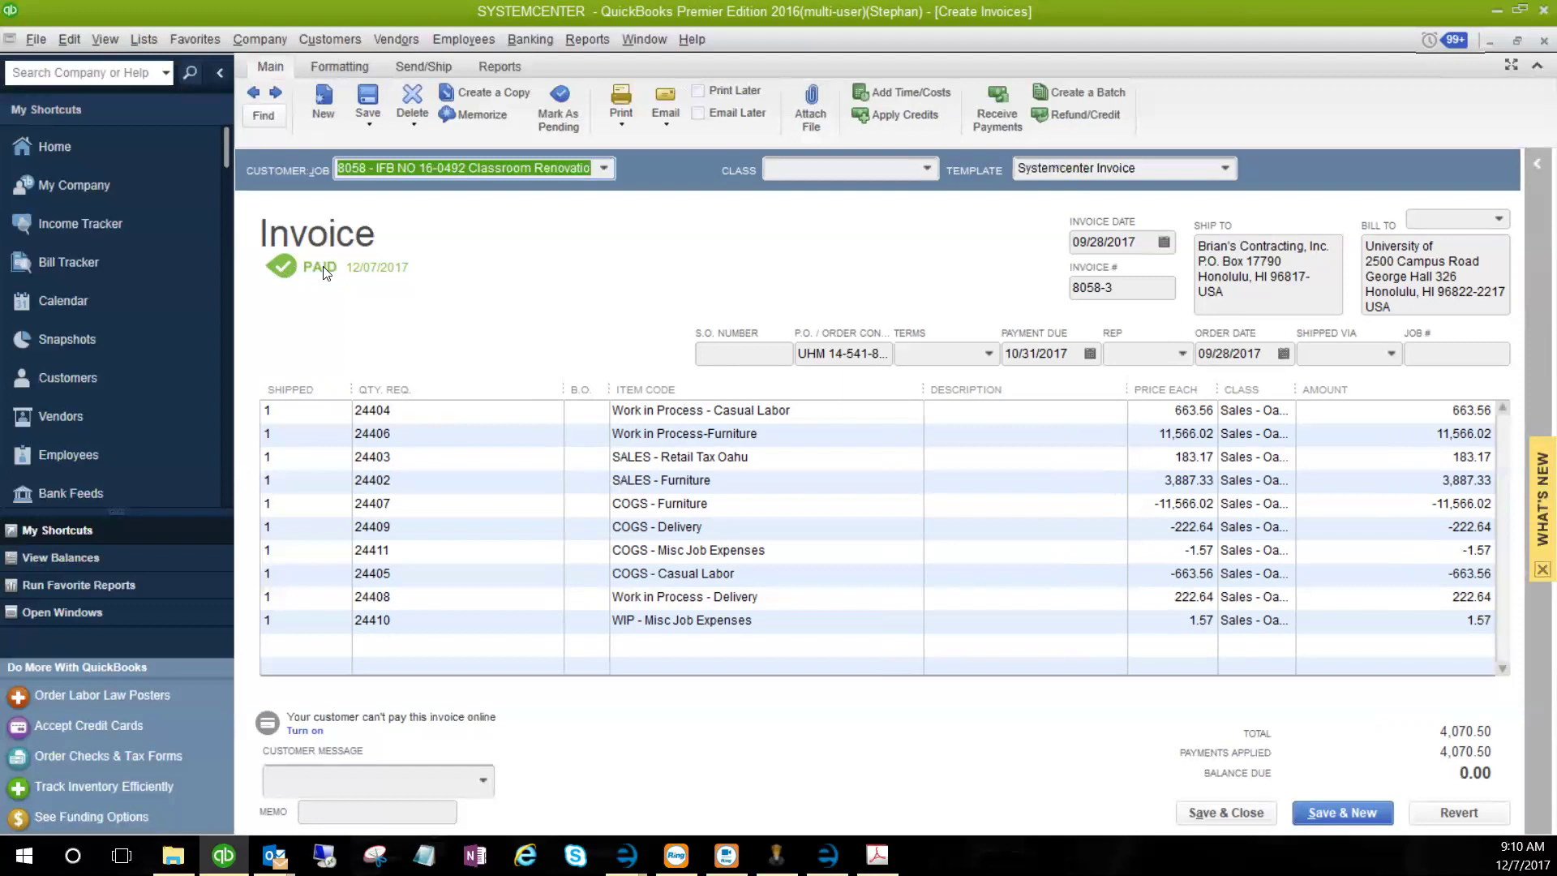
- Look over the available Company & Financial reports, including the balance sheet options, without running one
left_click(595, 42)
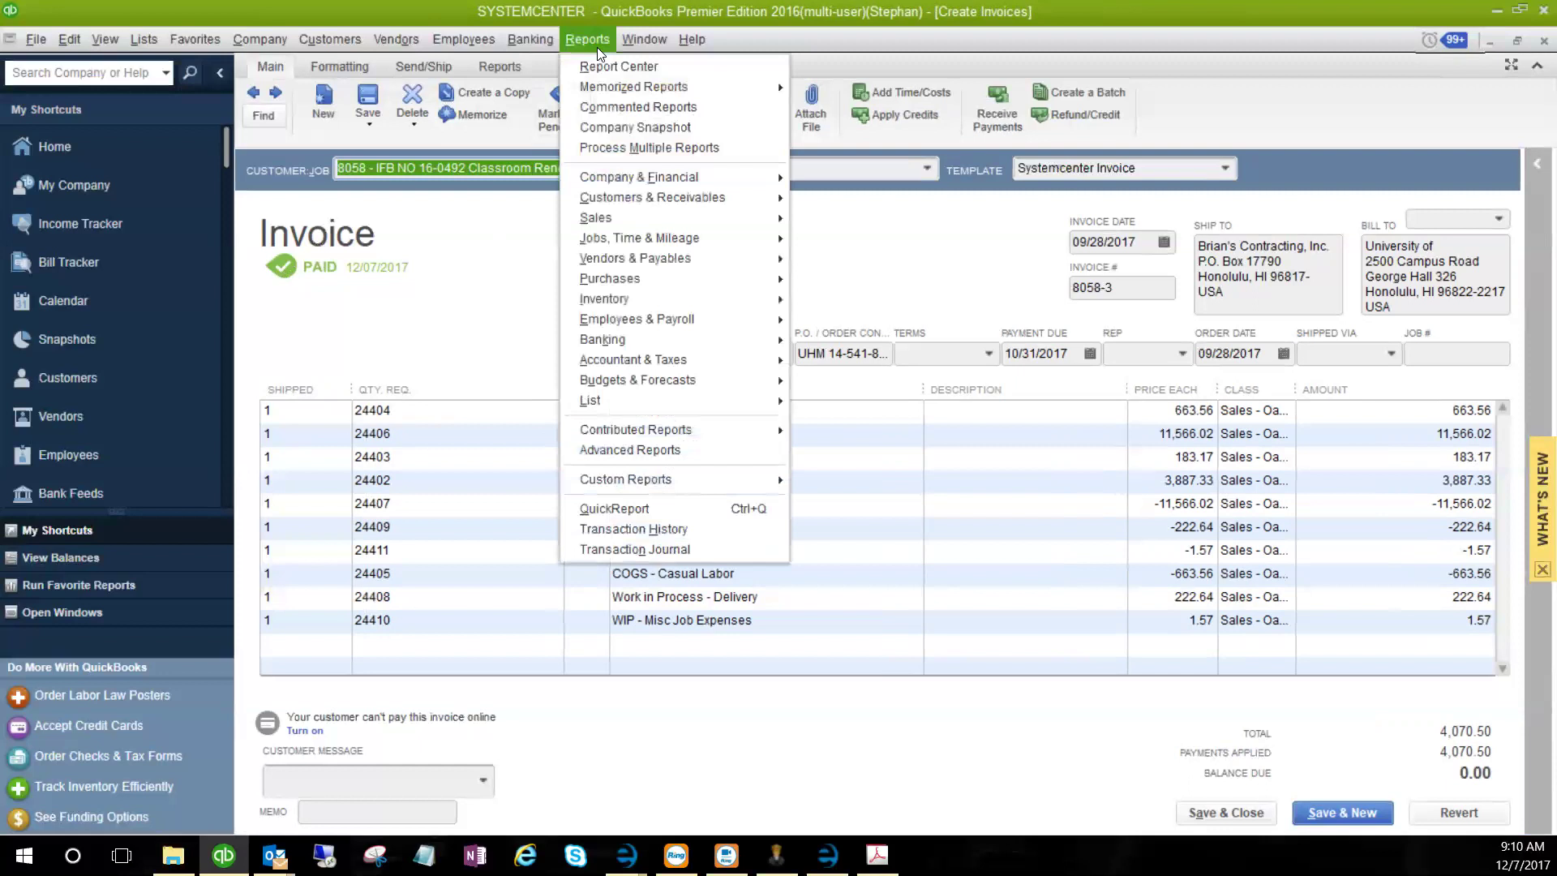
mouse_move(668, 180)
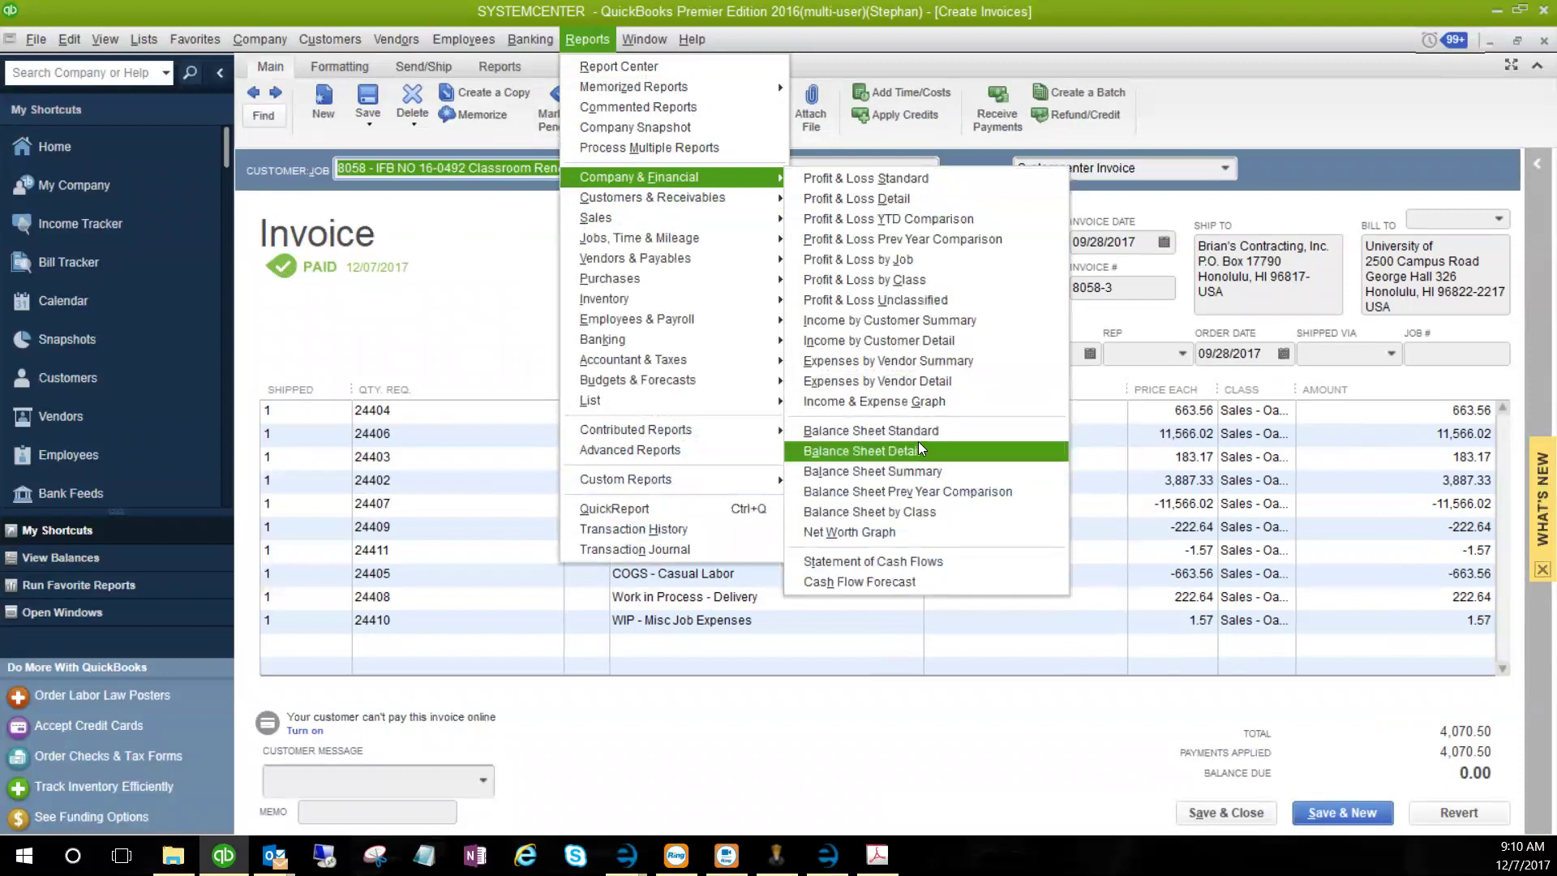
left_click(498, 347)
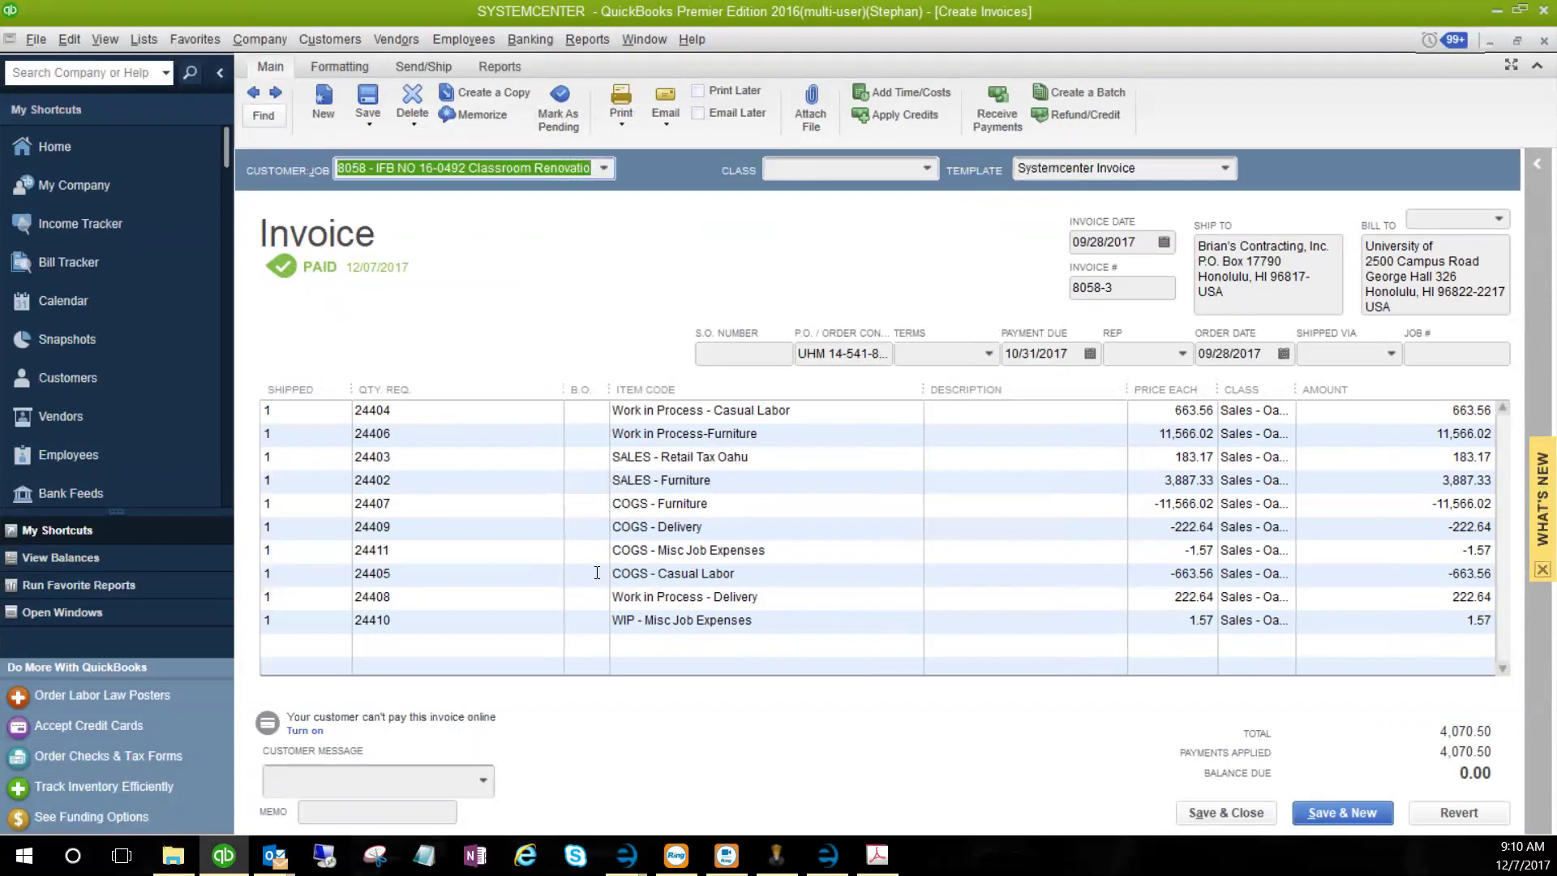
- Switch to e-manage, open the employee time clock and view a clocked-in employee's time record for December 7, 2017
left_click(627, 854)
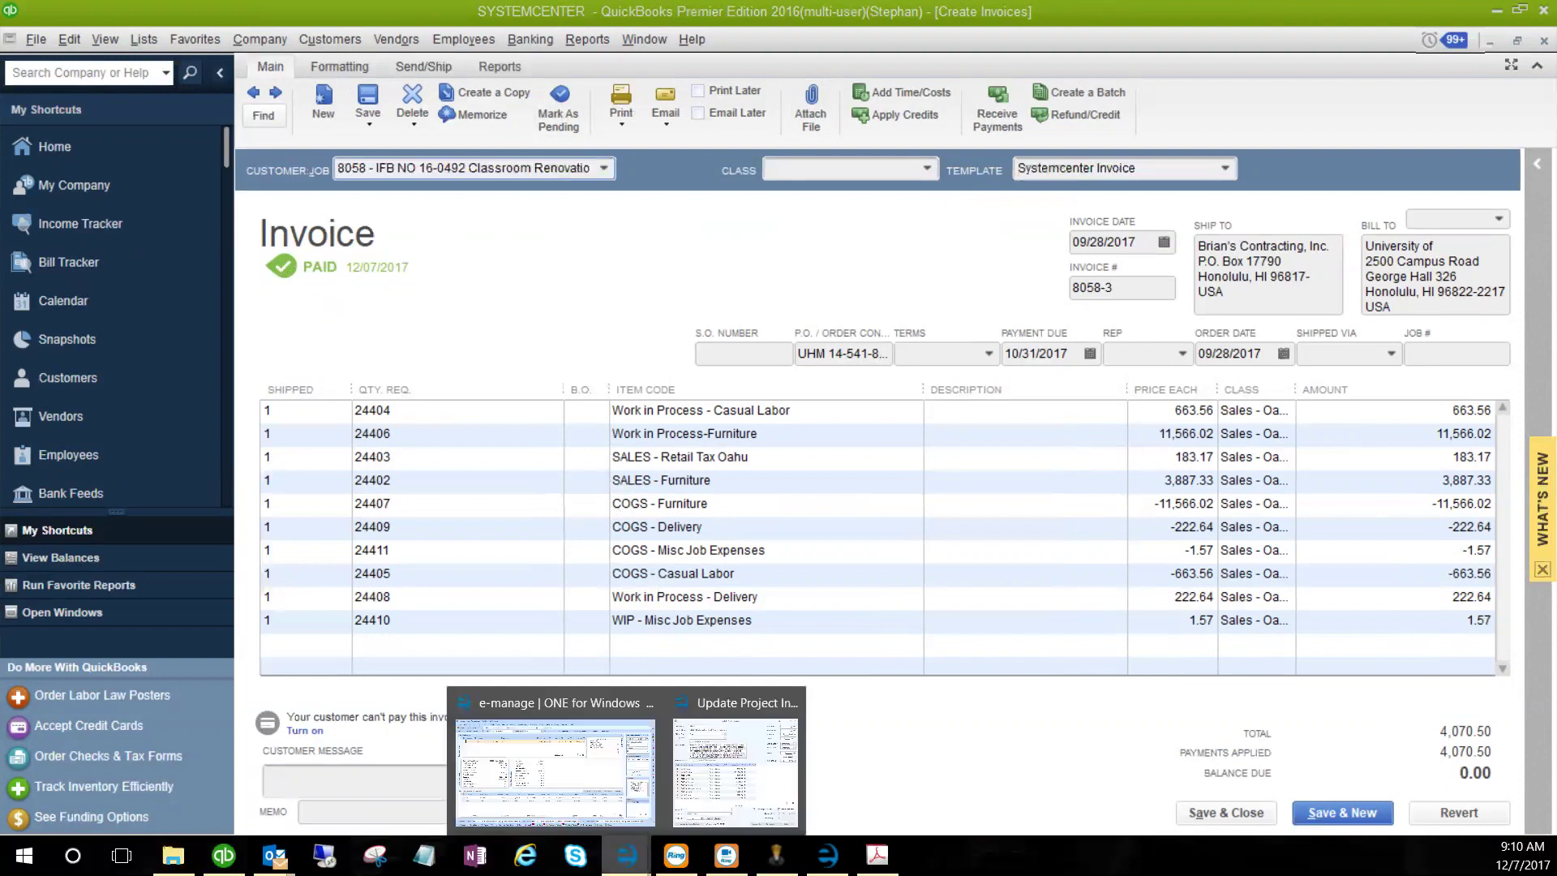
left_click(565, 757)
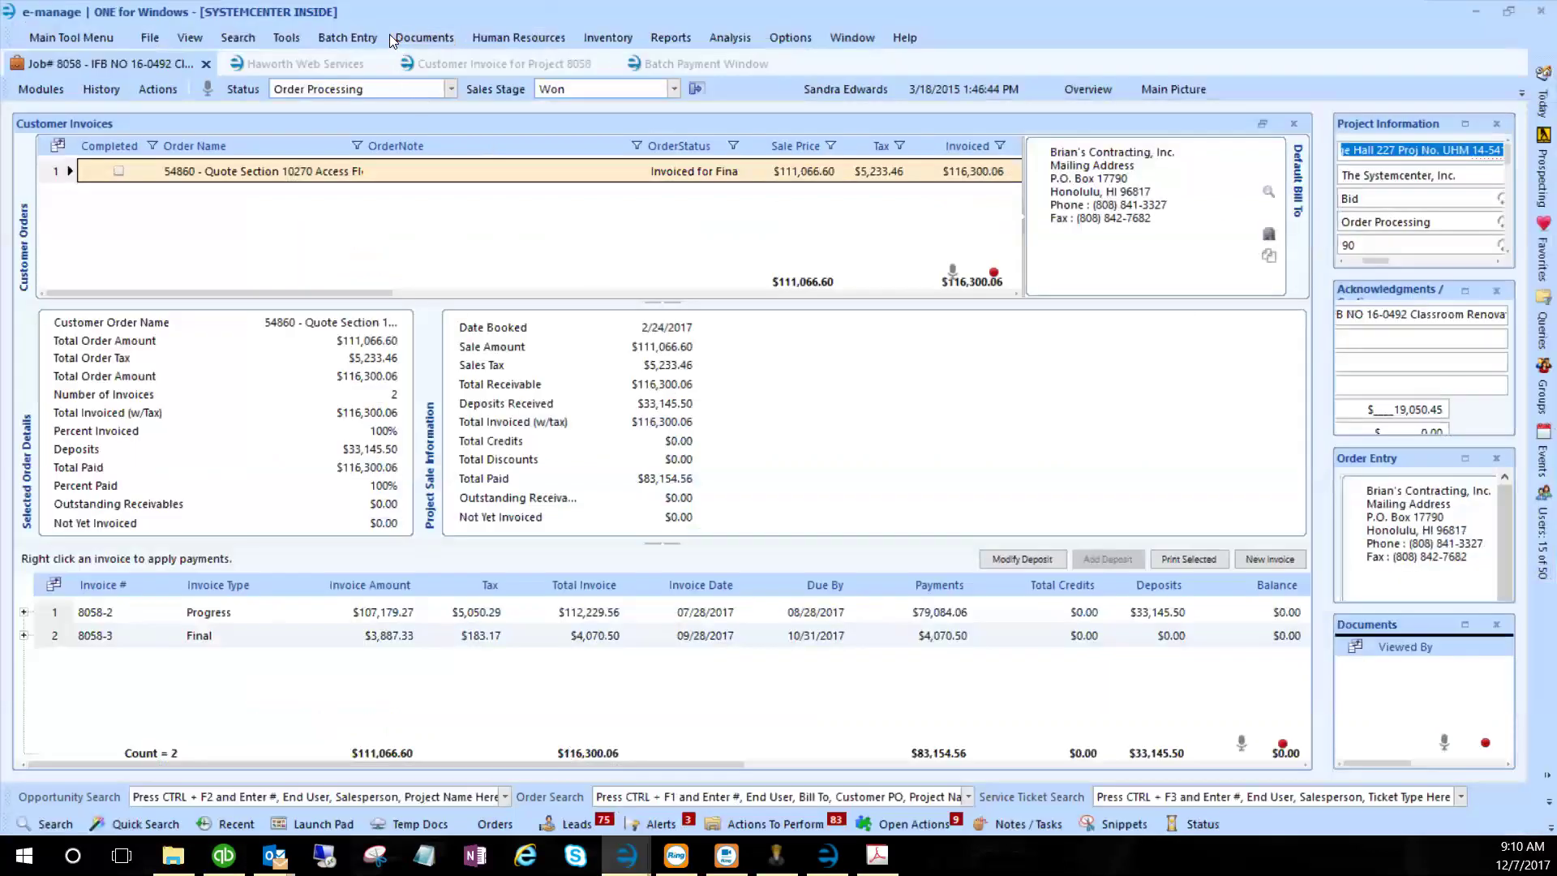
left_click(487, 41)
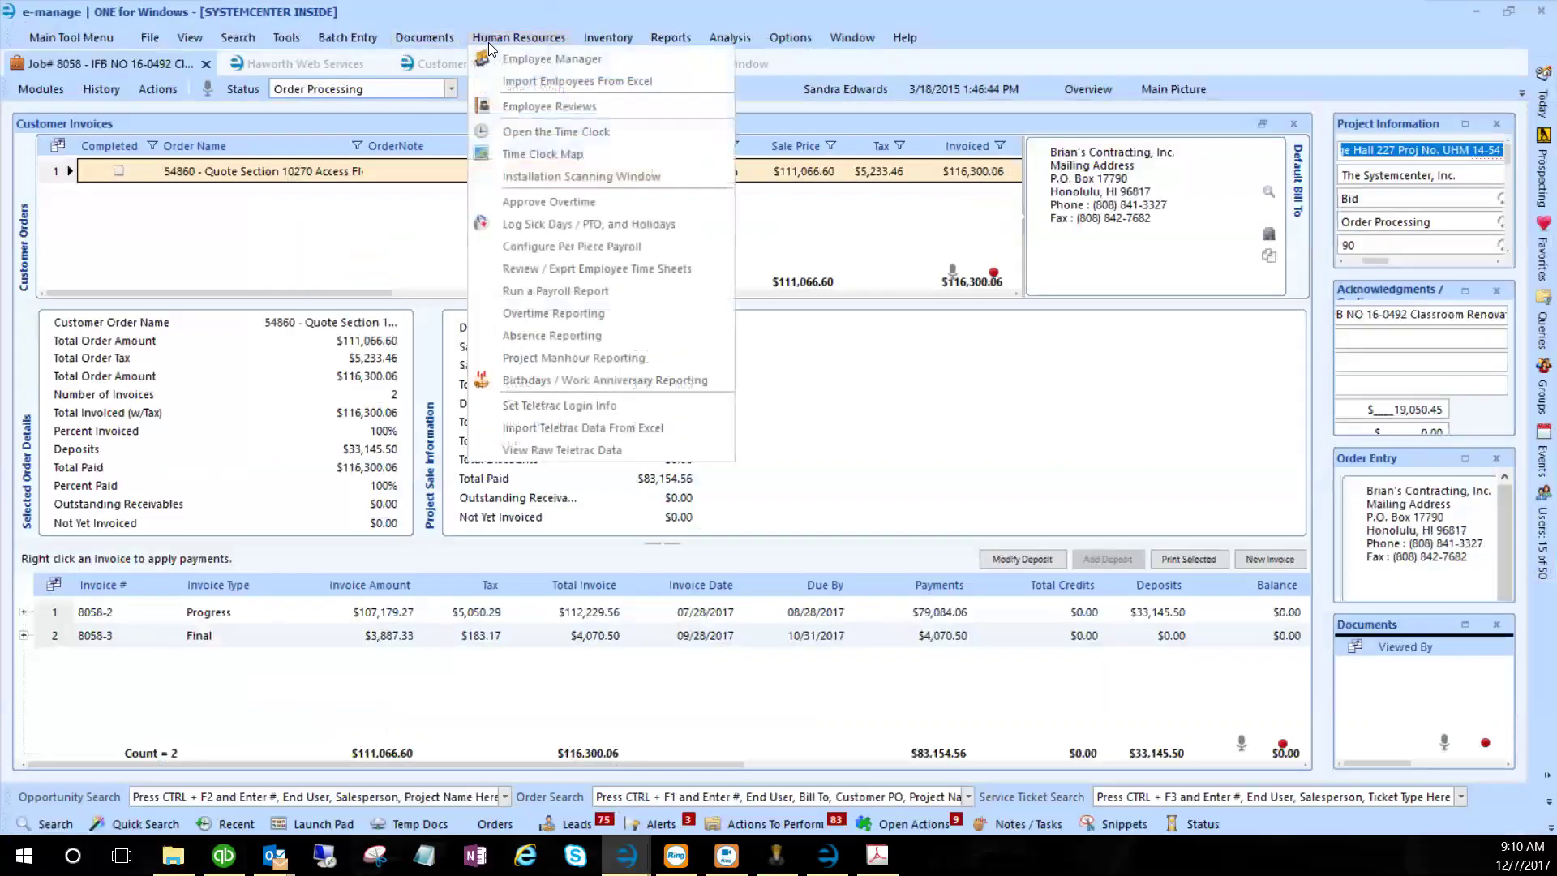
left_click(558, 132)
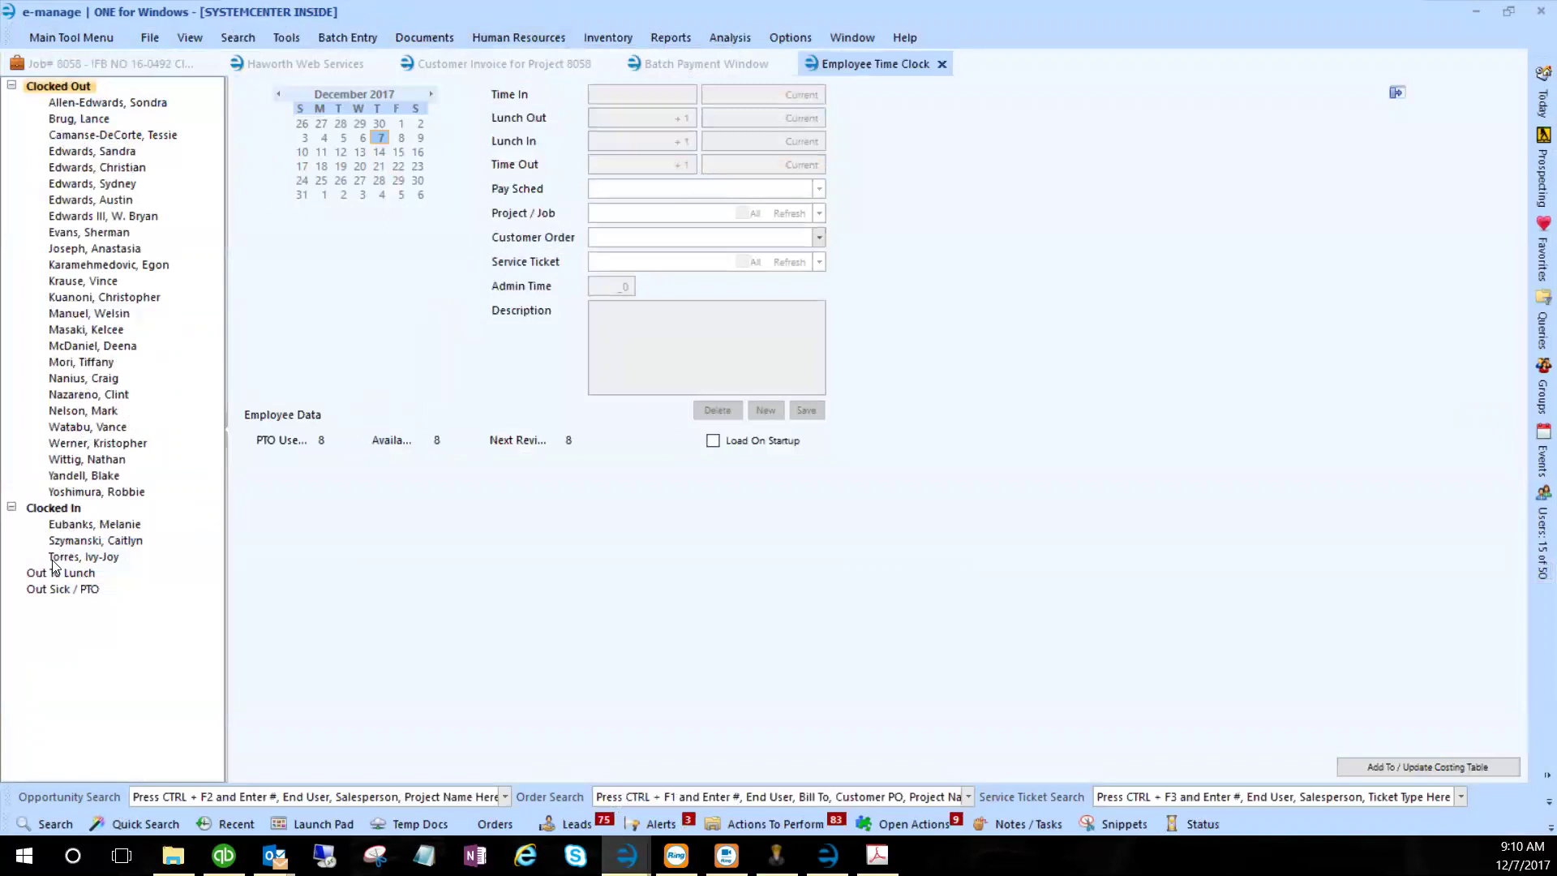
left_click(72, 525)
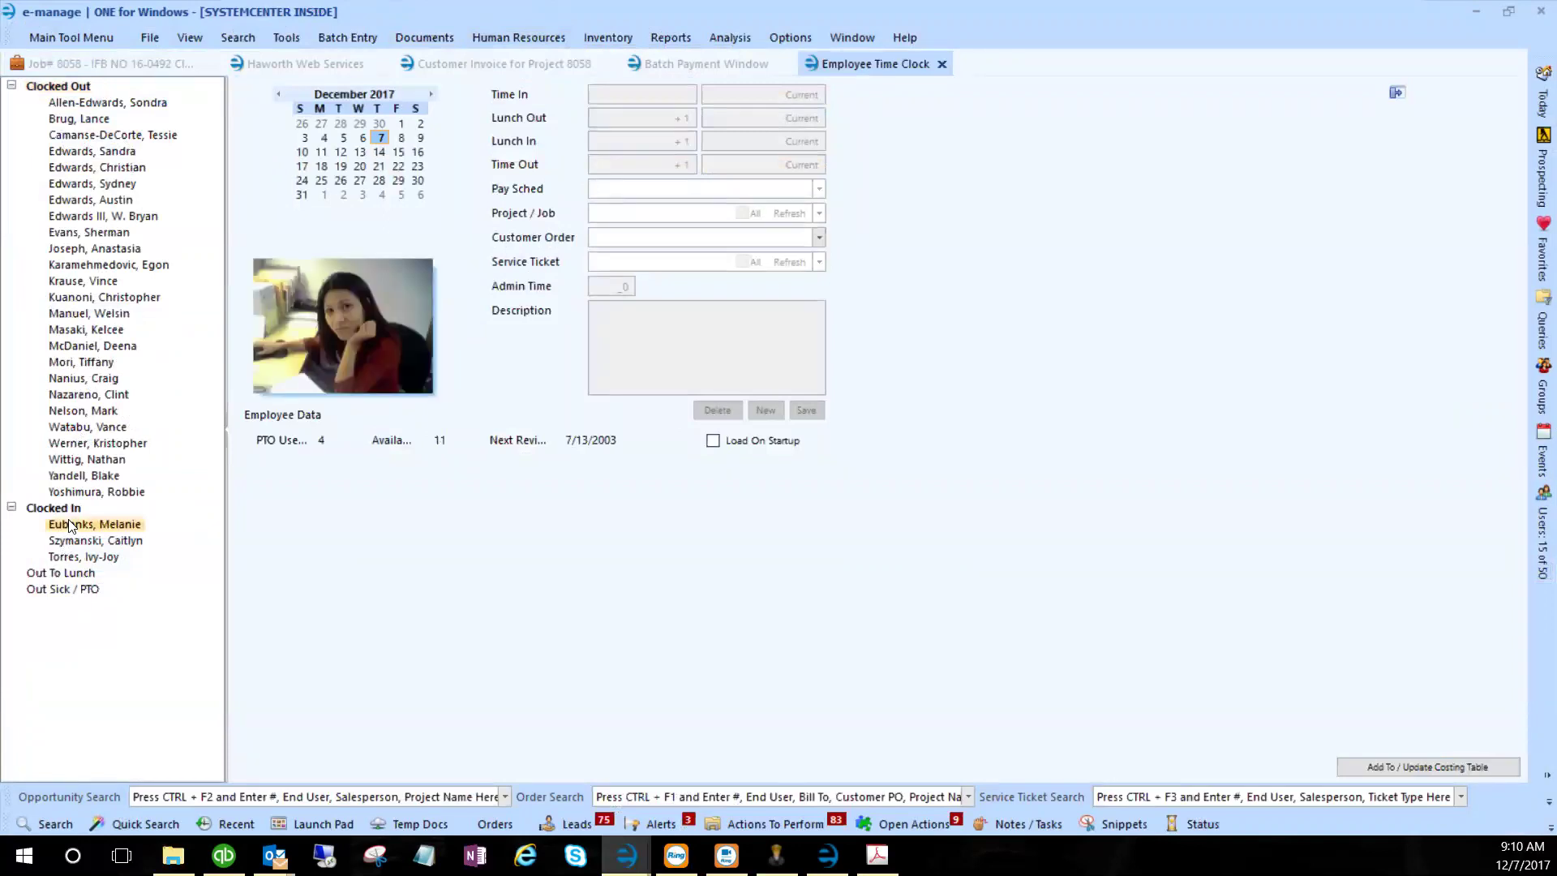
left_click(379, 138)
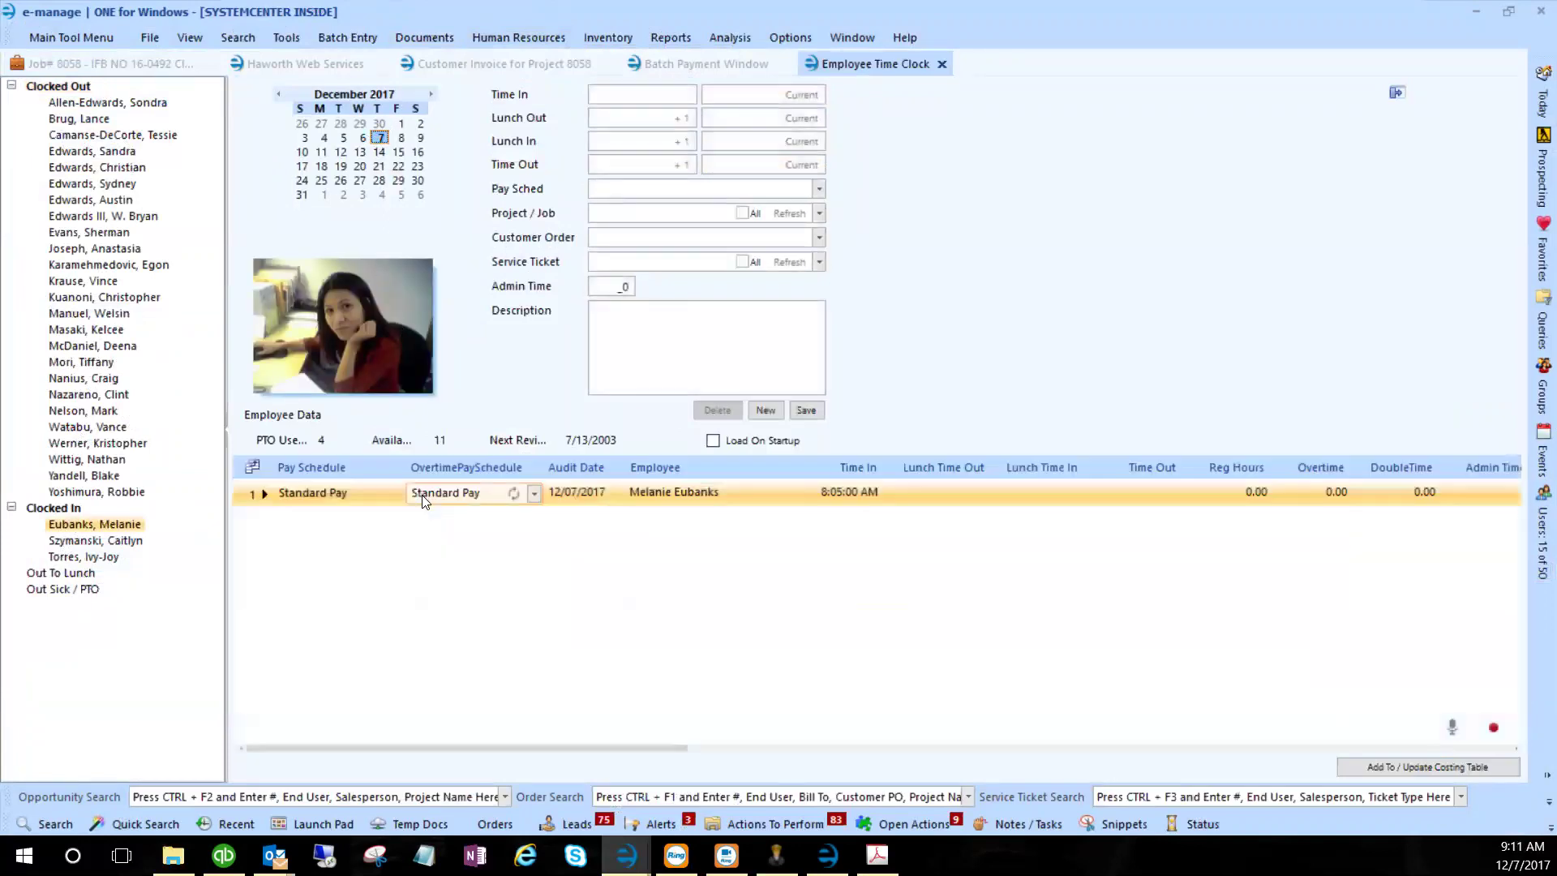
left_click(735, 101)
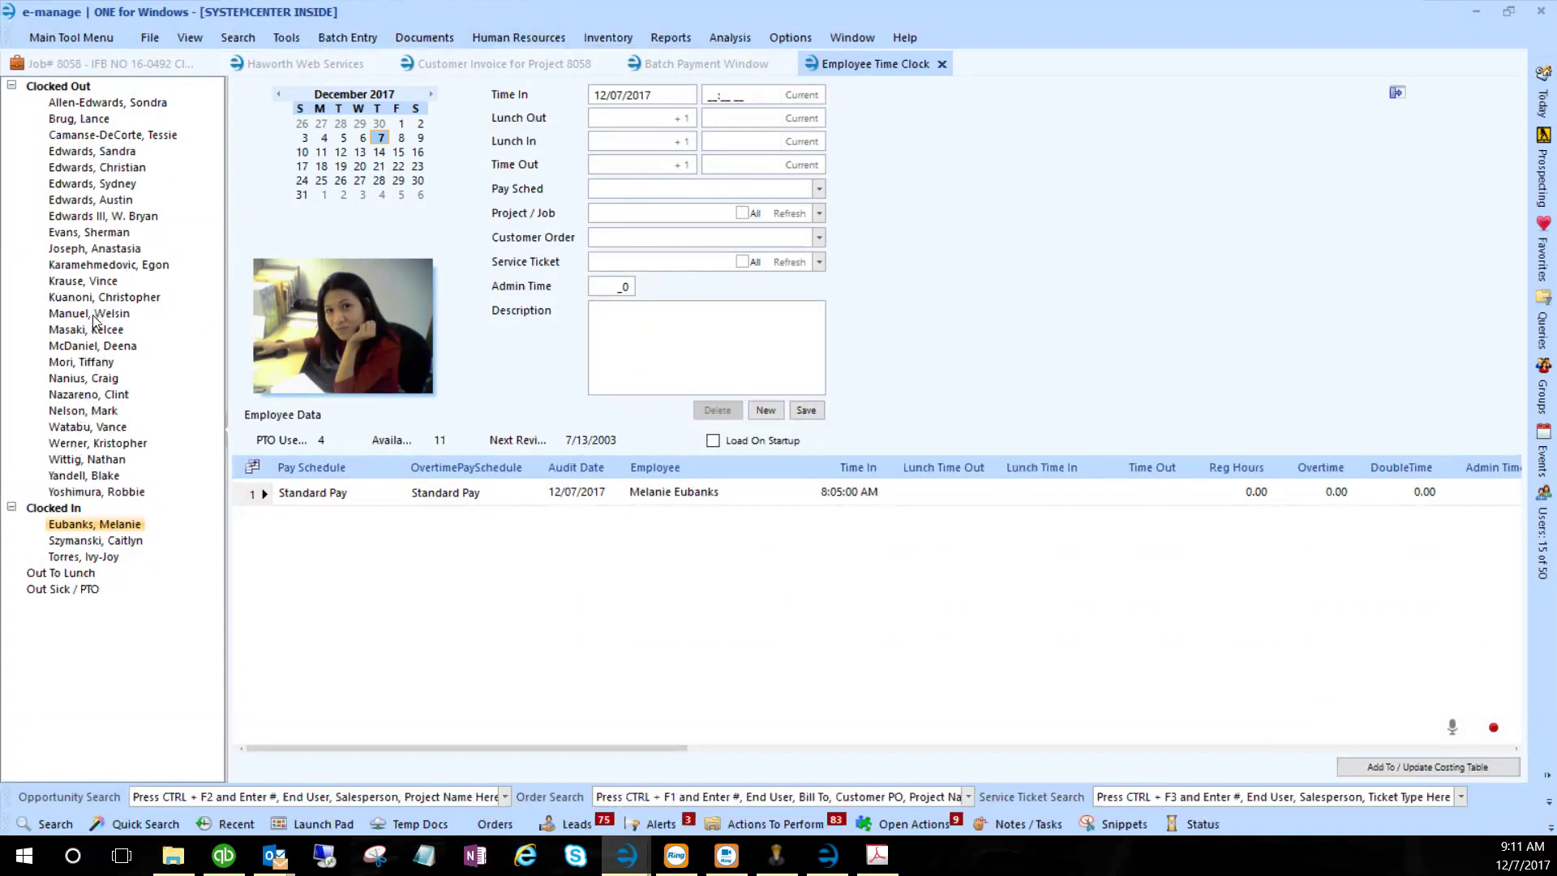
- Bring up a clocked-out employee's December 5, 2017 time entry and examine its project/job assignment and the available jobs
left_click(94, 379)
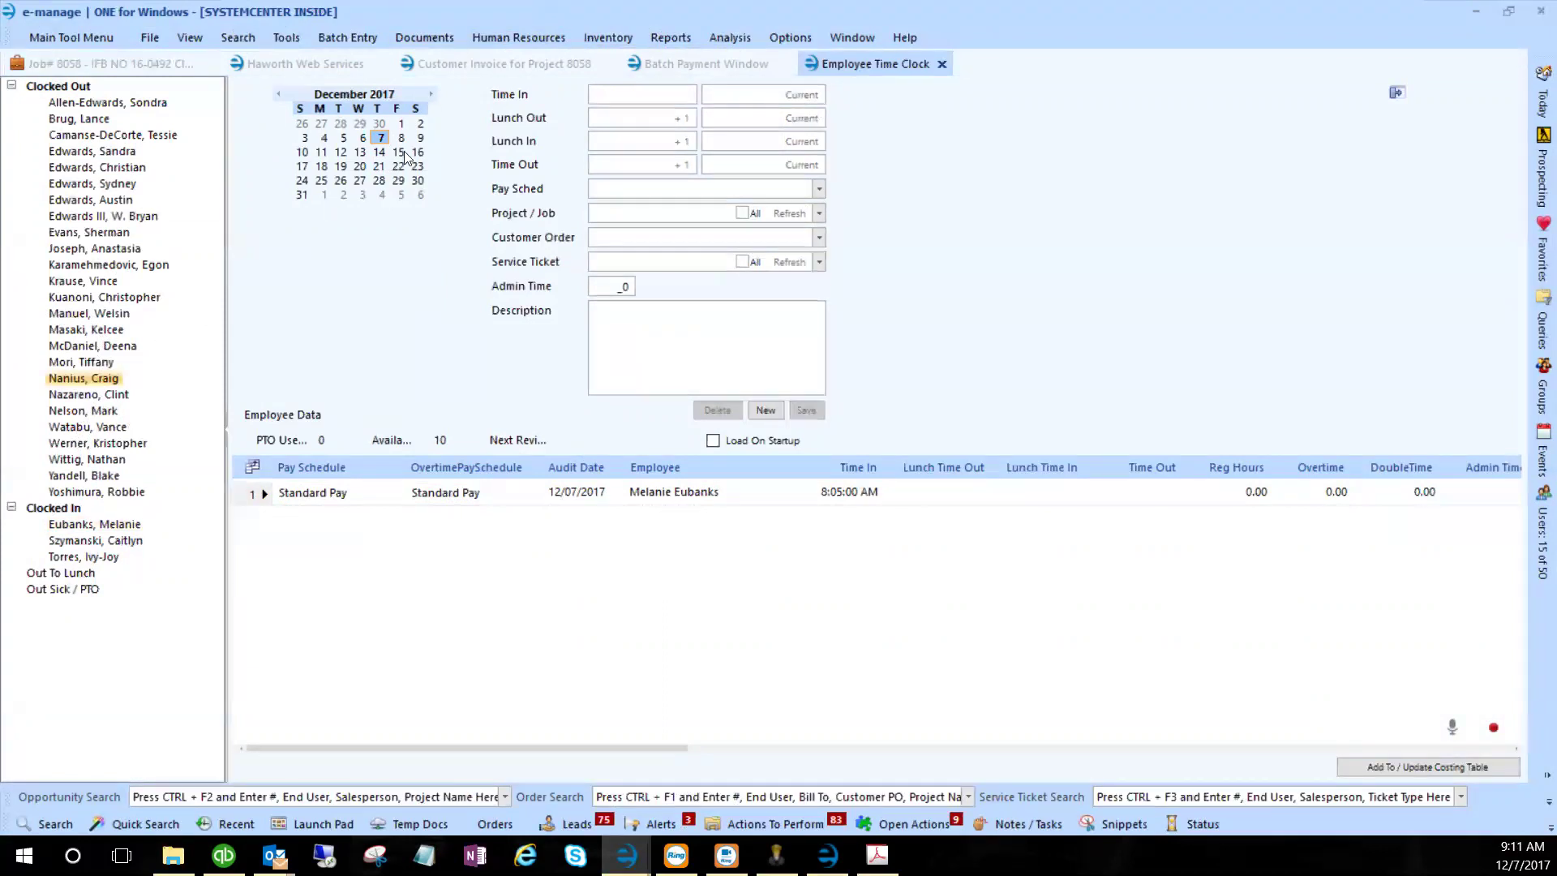
left_click(361, 139)
left_click(342, 137)
left_click(258, 498)
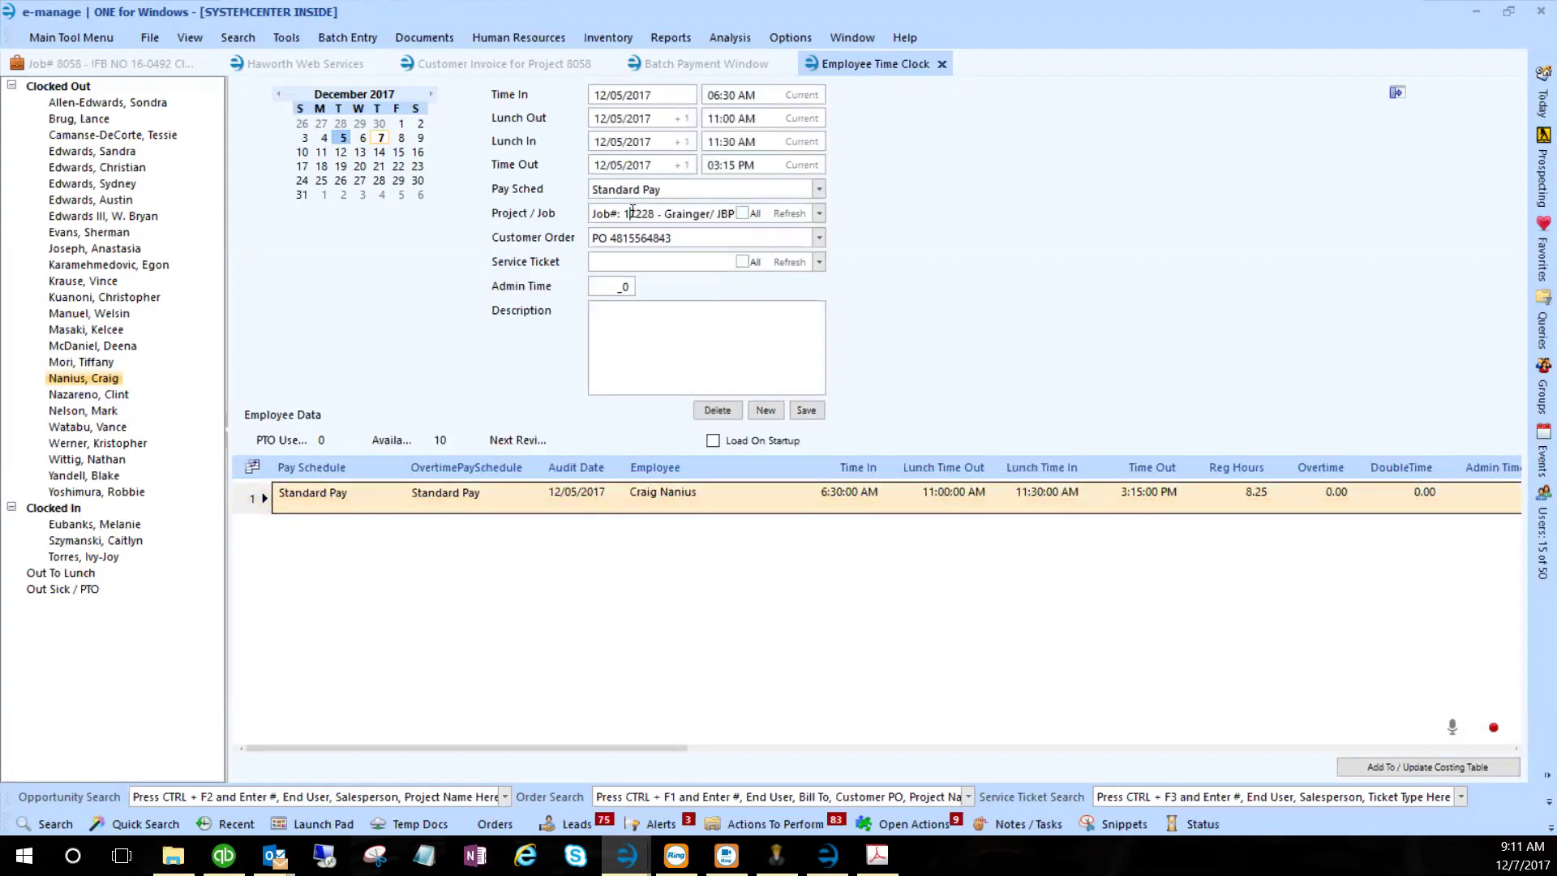
left_click_drag(596, 212, 858, 231)
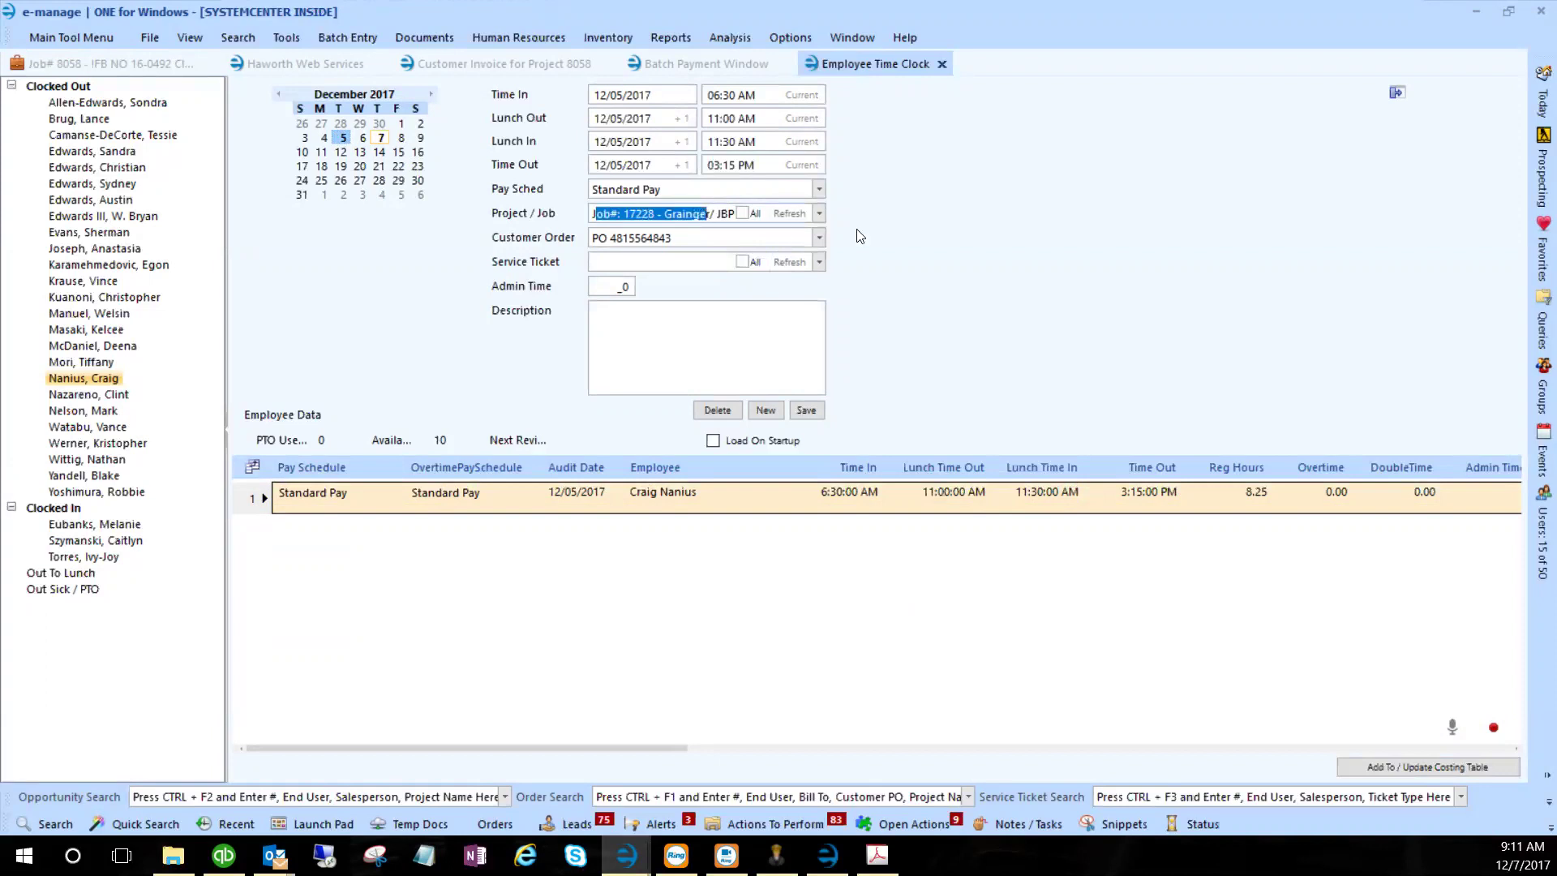
left_click(821, 212)
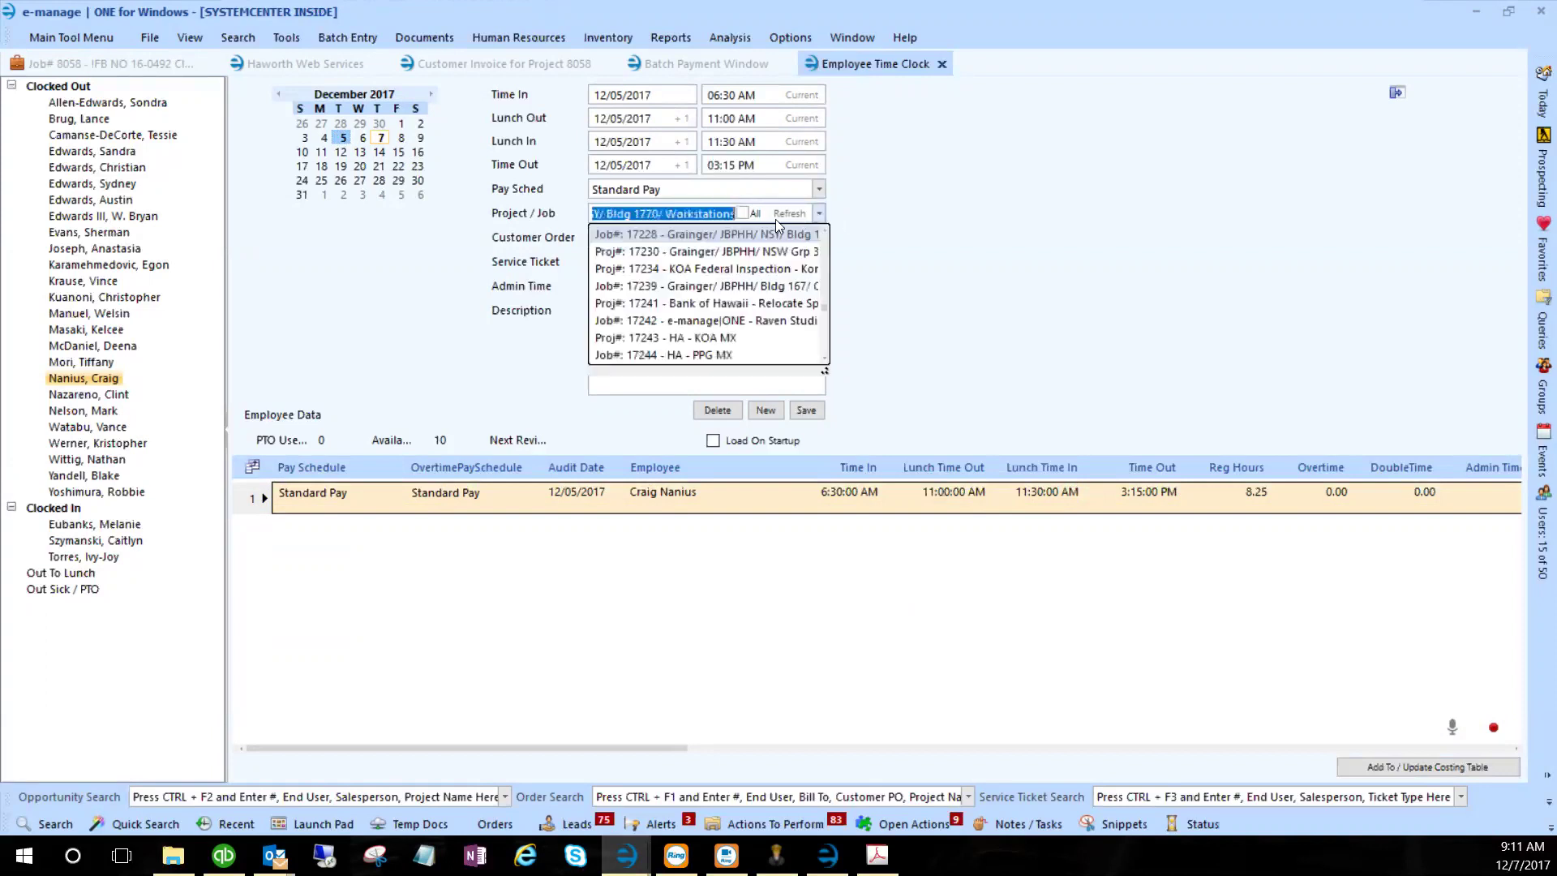
left_click(662, 213)
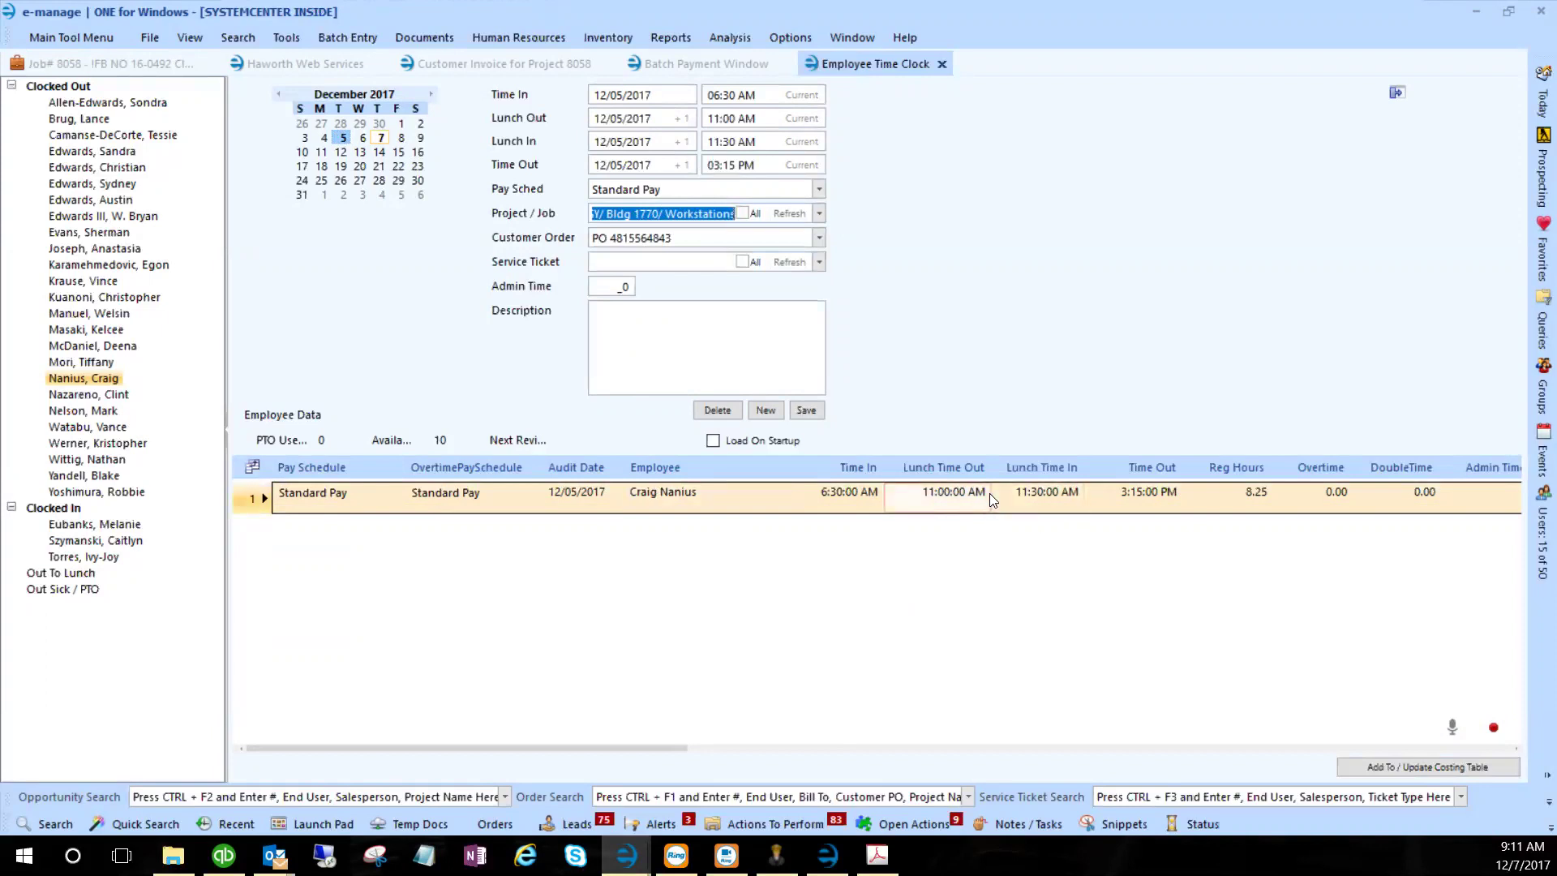
left_click(595, 217)
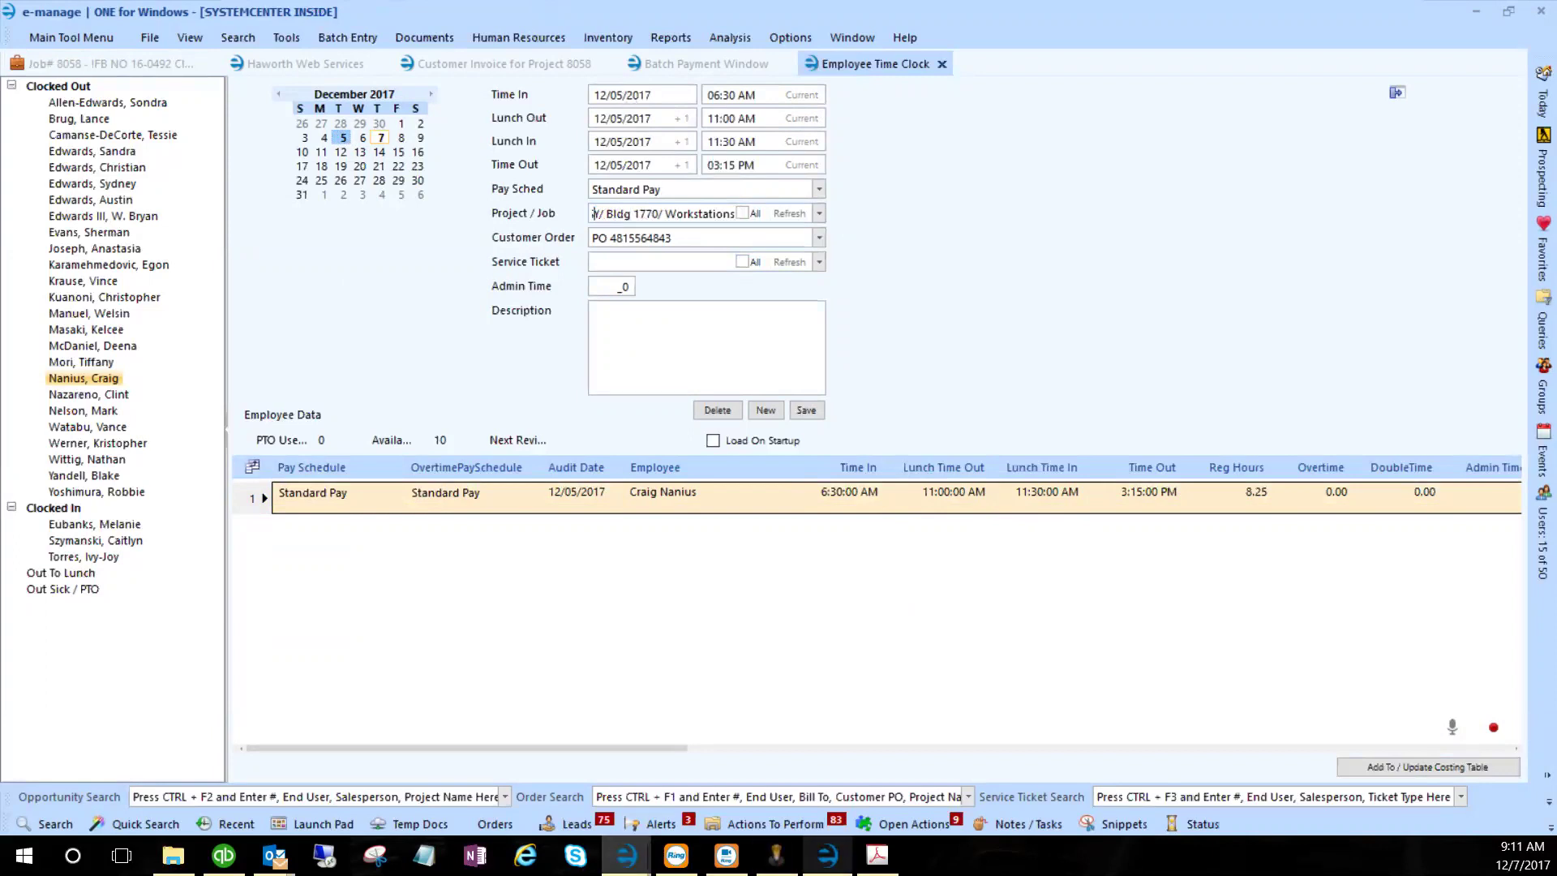
- In the QuickBooks Integration Application, load the time sheets for The Systemcenter, Inc. and select all the listed rows
left_click(827, 854)
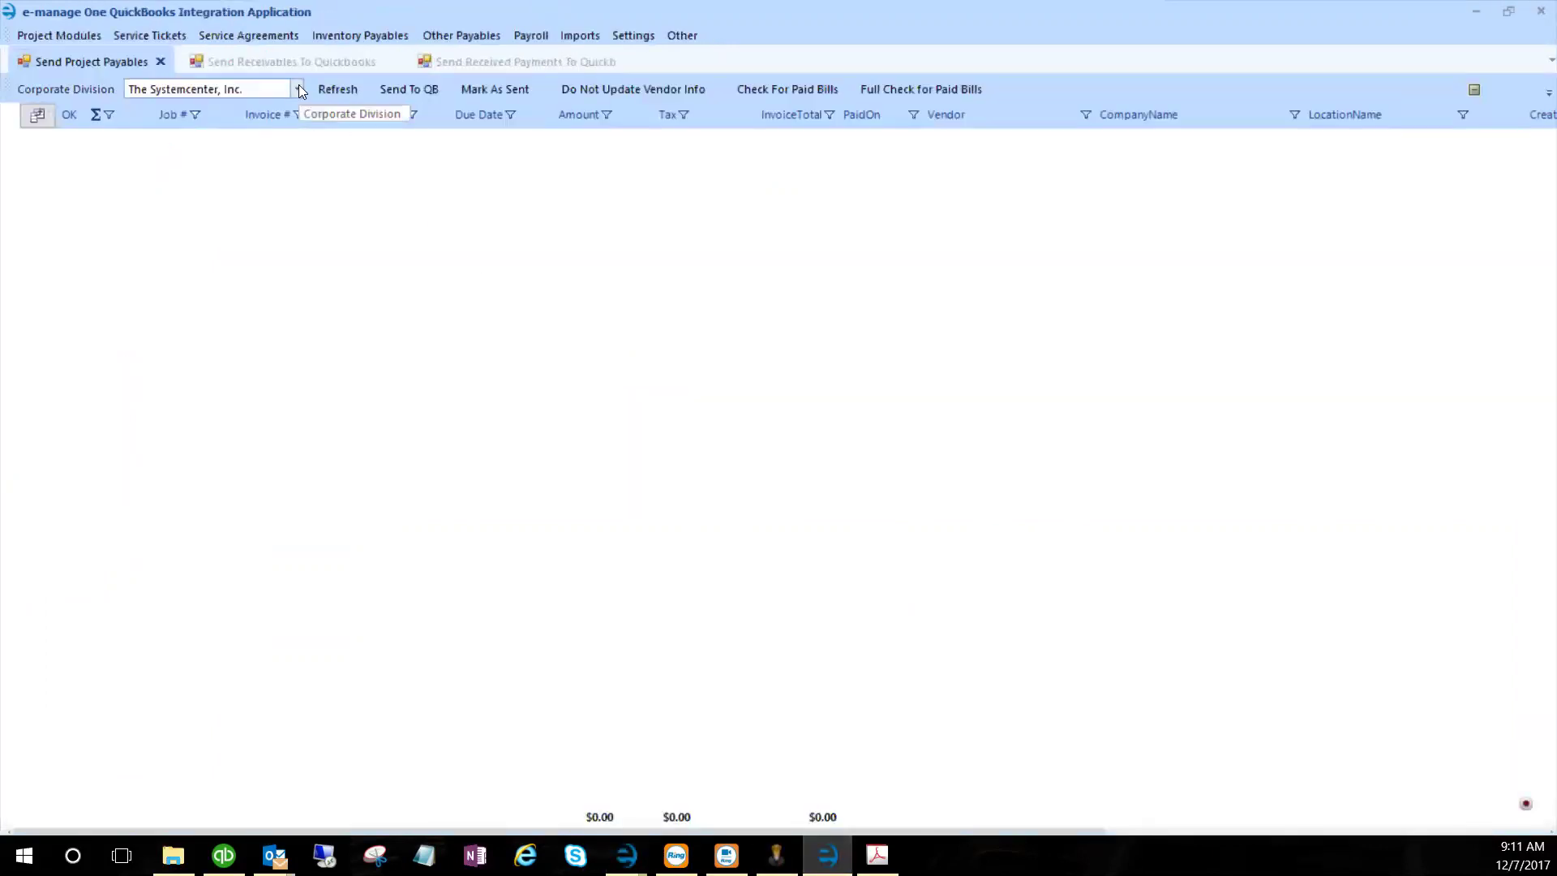
left_click(534, 36)
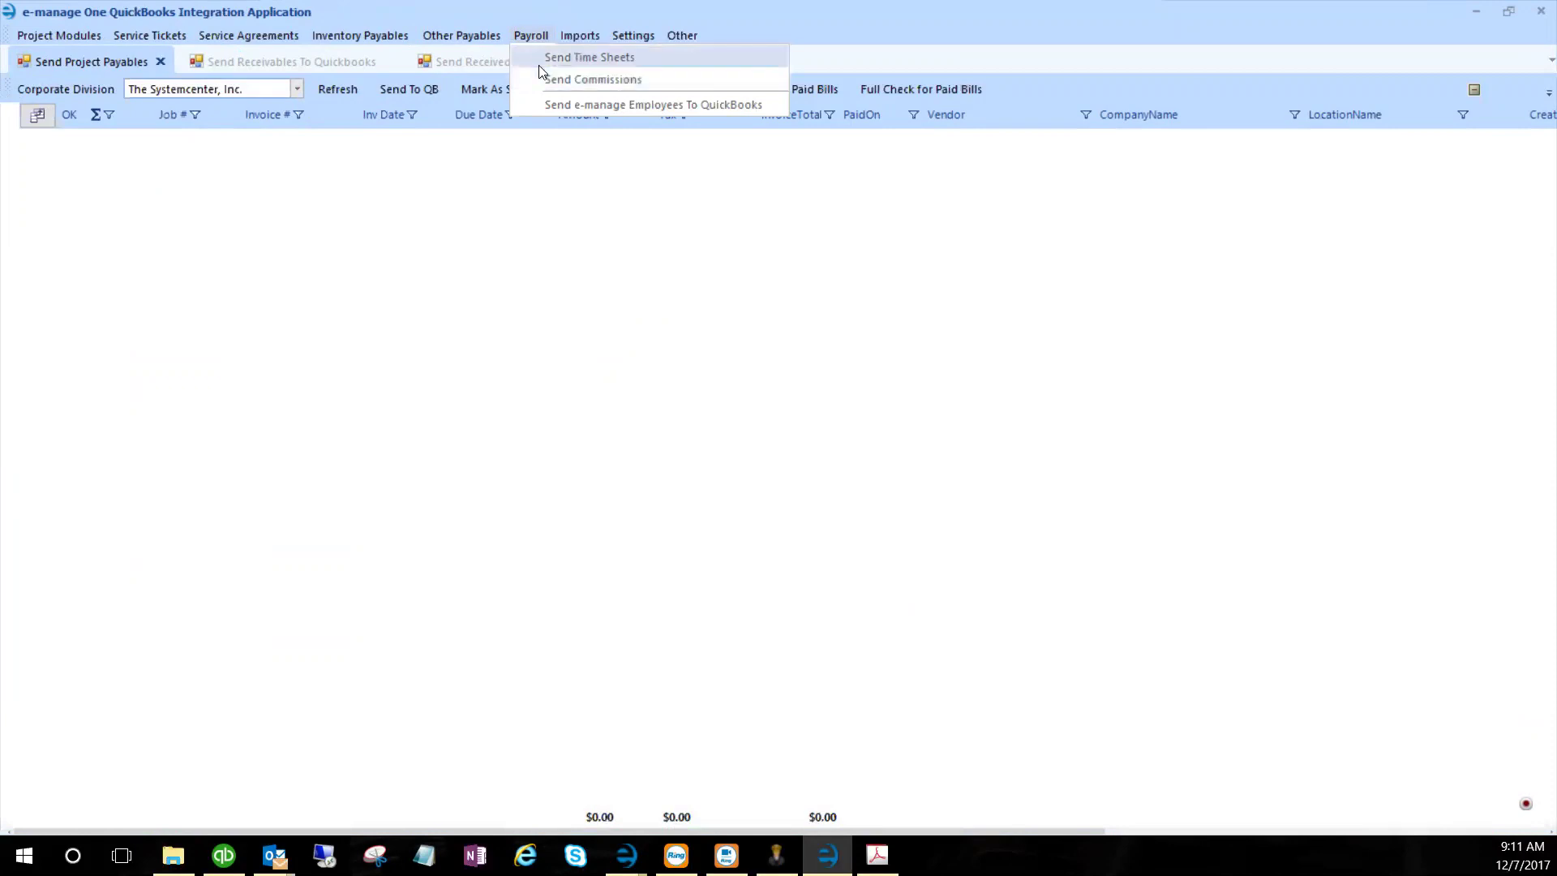
left_click(540, 62)
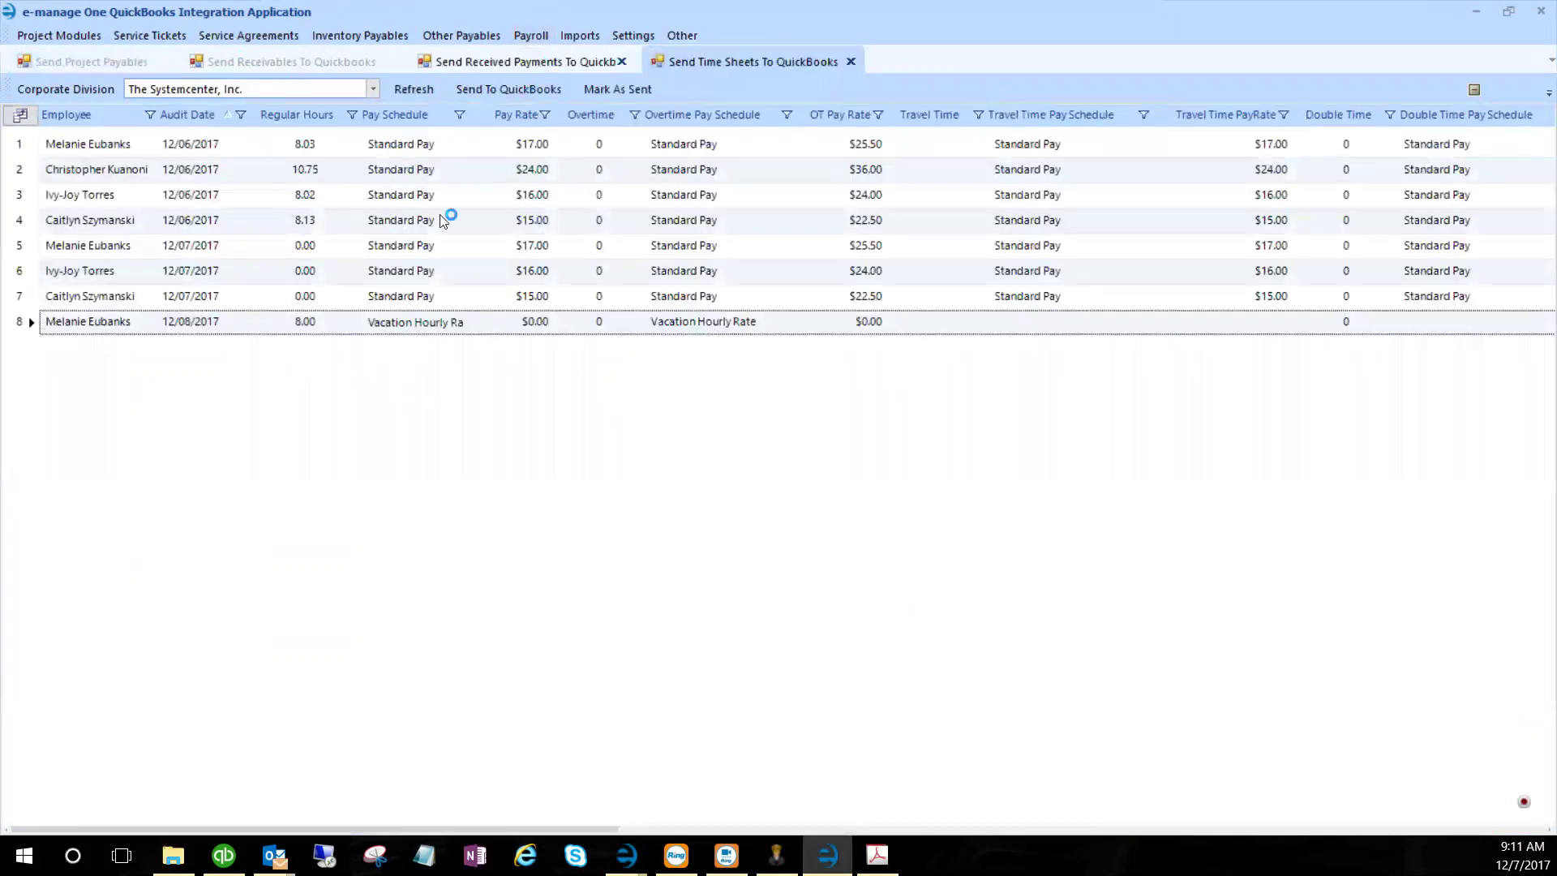
left_click_drag(20, 144, 2, 418)
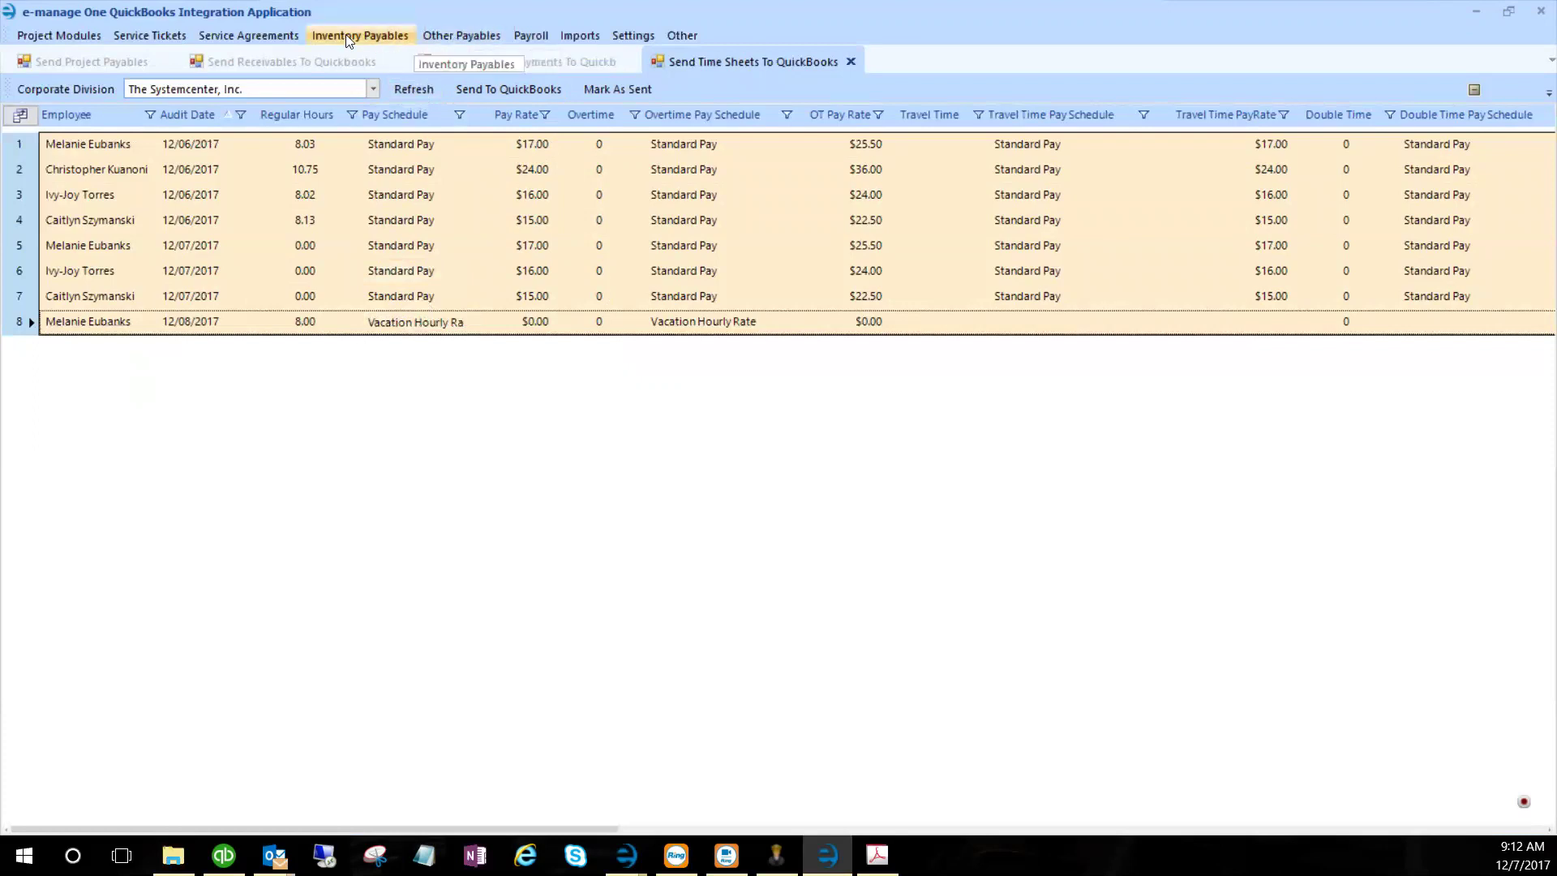
- Switch to e-manage, open the log for sick days, PTO and holidays, and view a clocked-out employee's time-off statistics
mouse_move(625, 855)
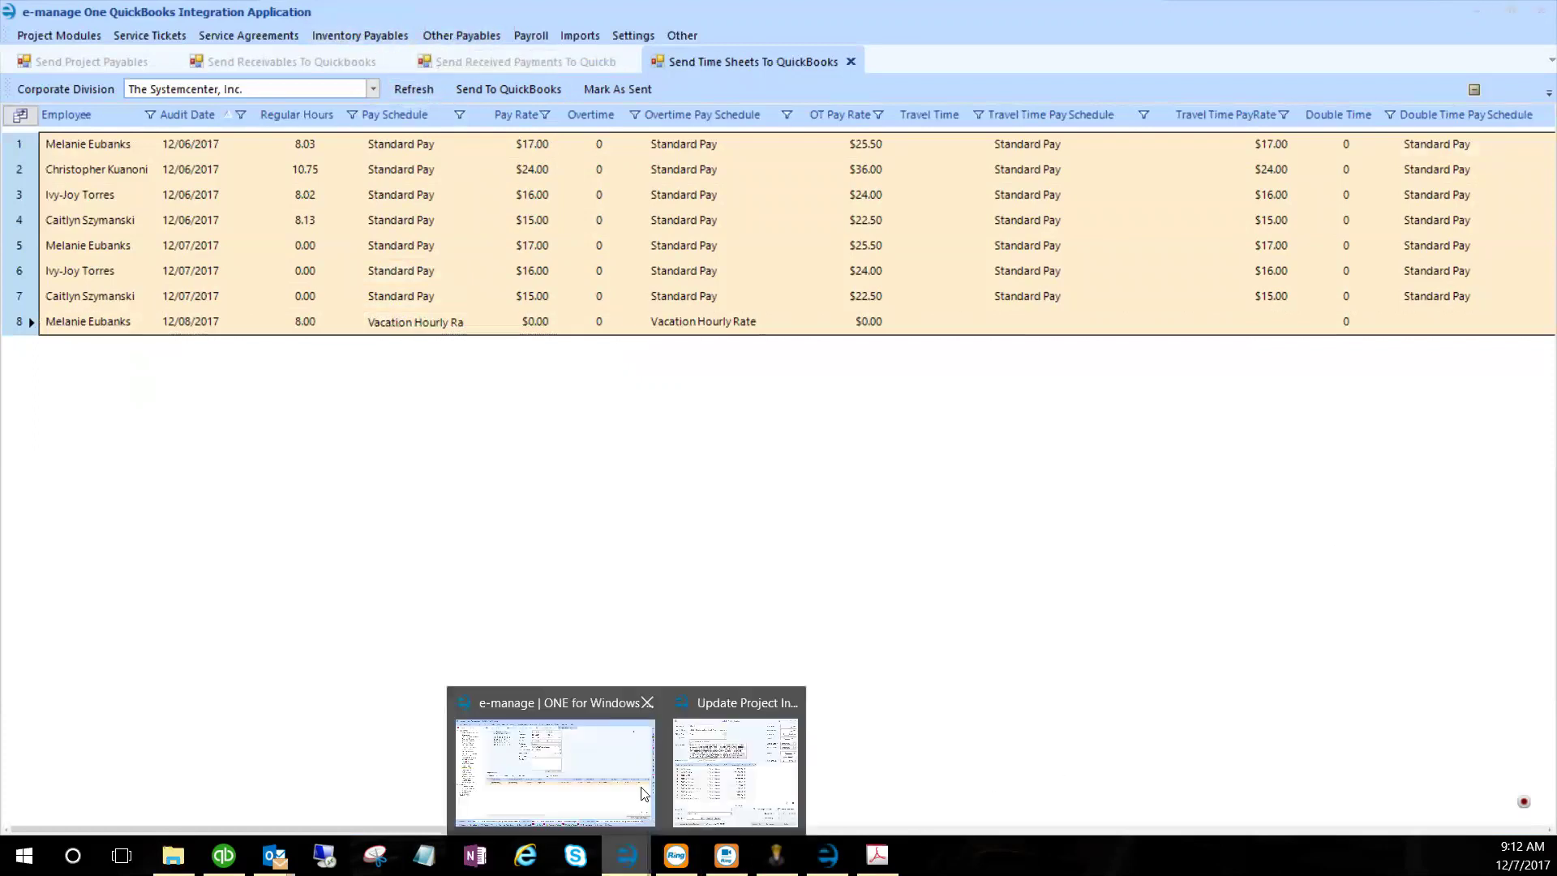
left_click(558, 746)
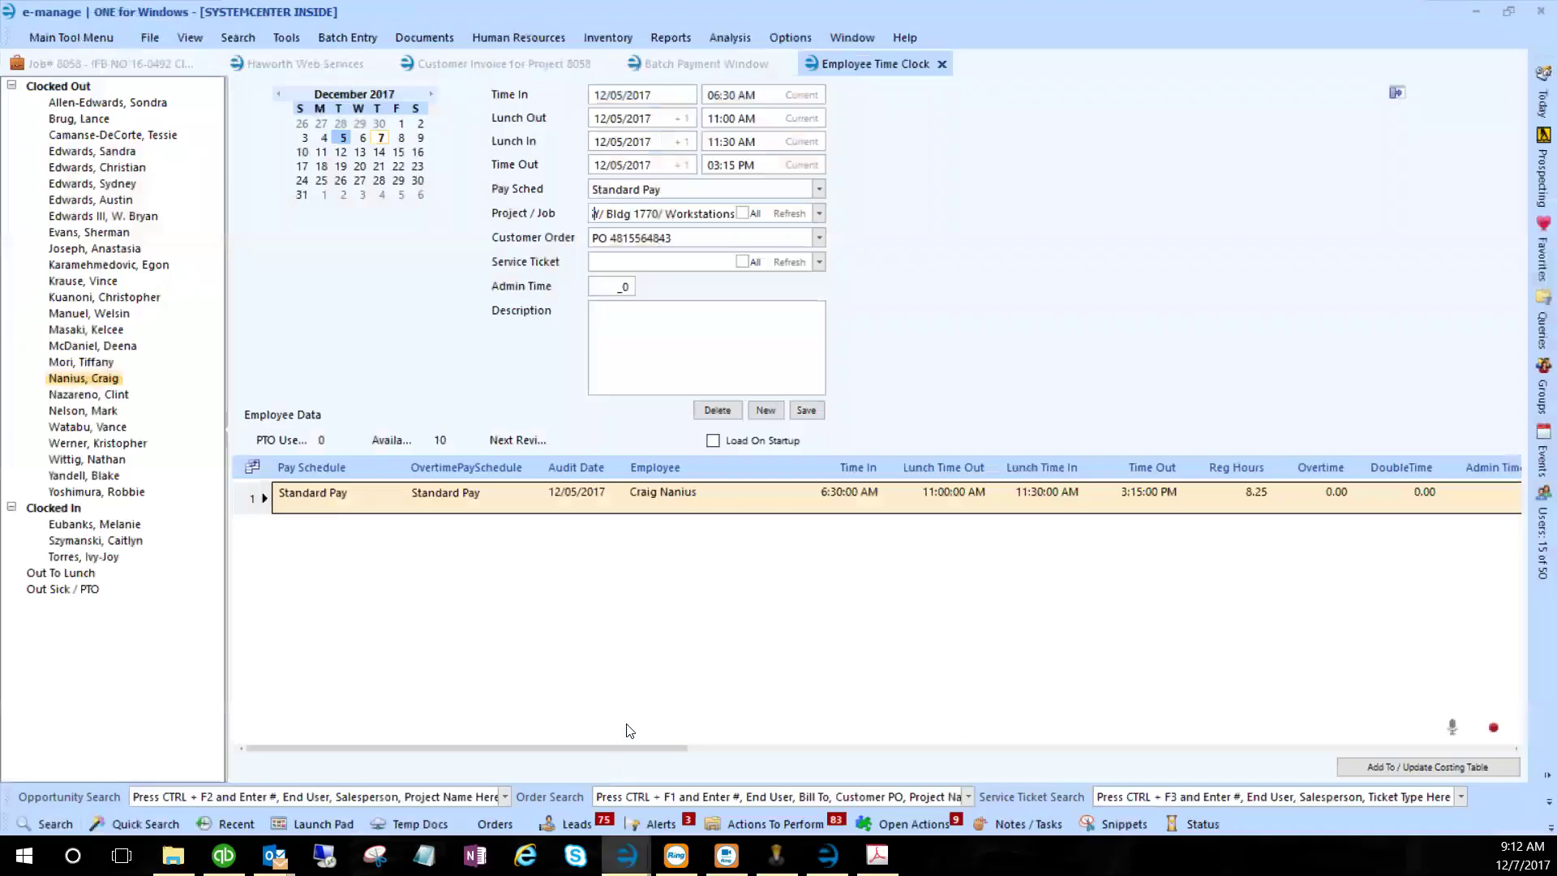
left_click(498, 37)
left_click(555, 227)
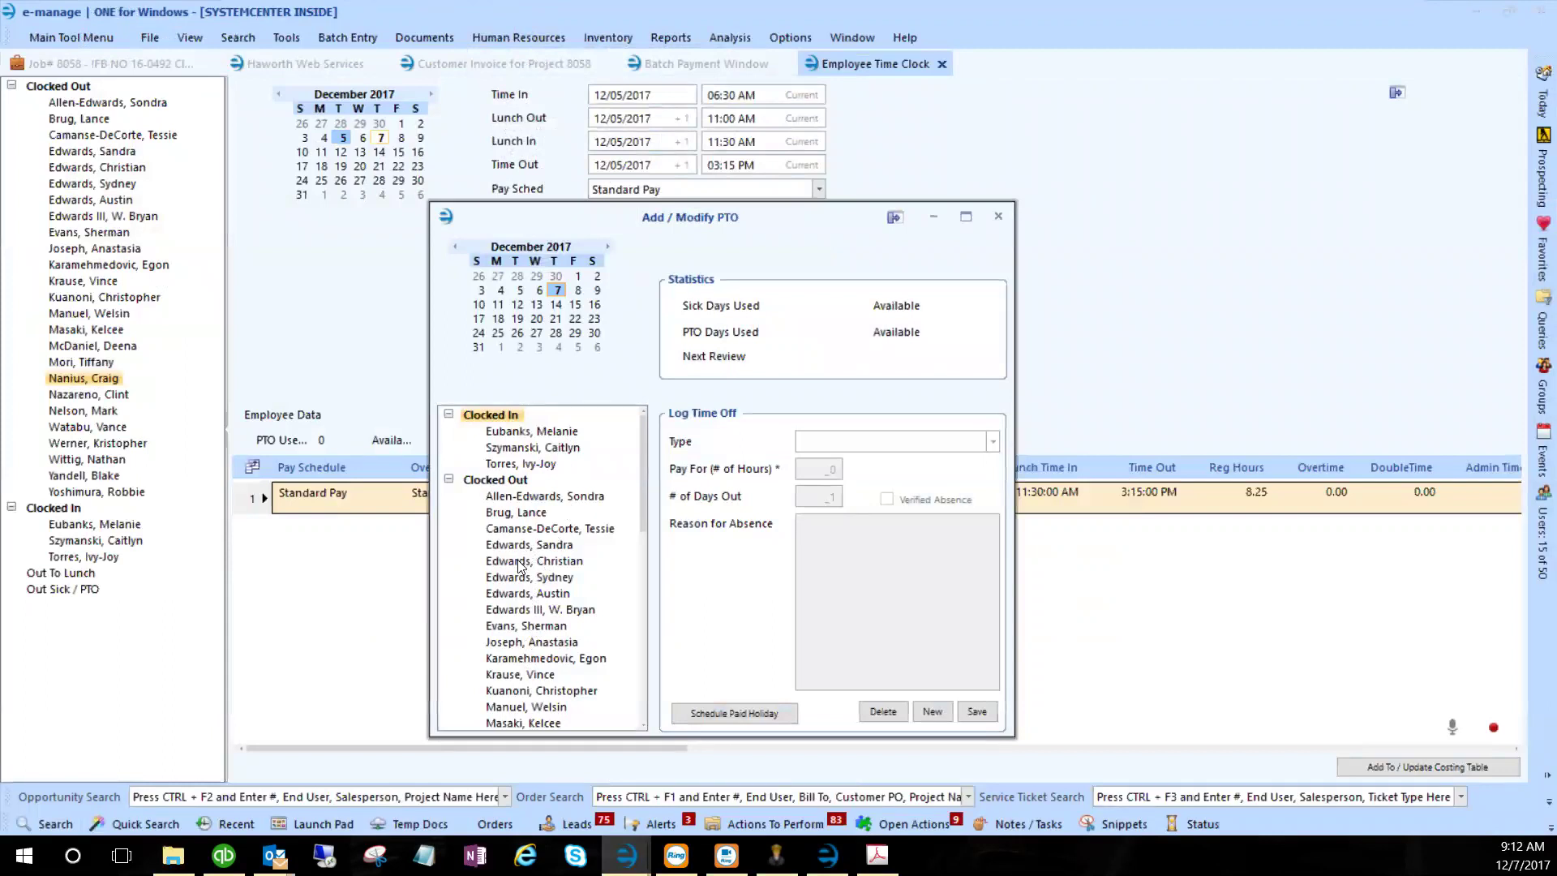
left_click(527, 529)
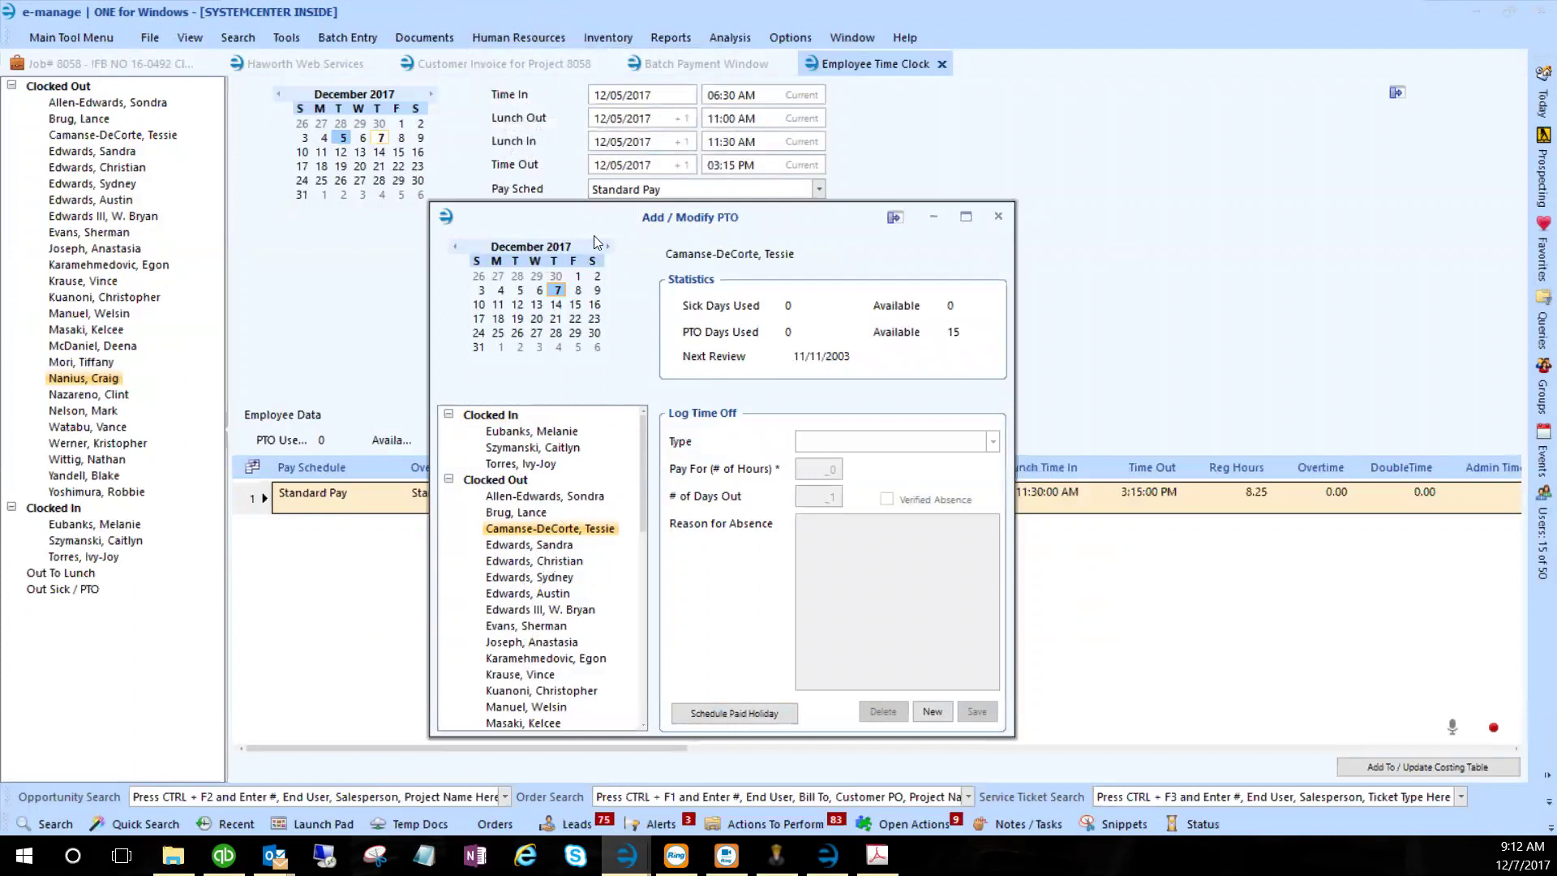
left_click_drag(604, 224, 780, 172)
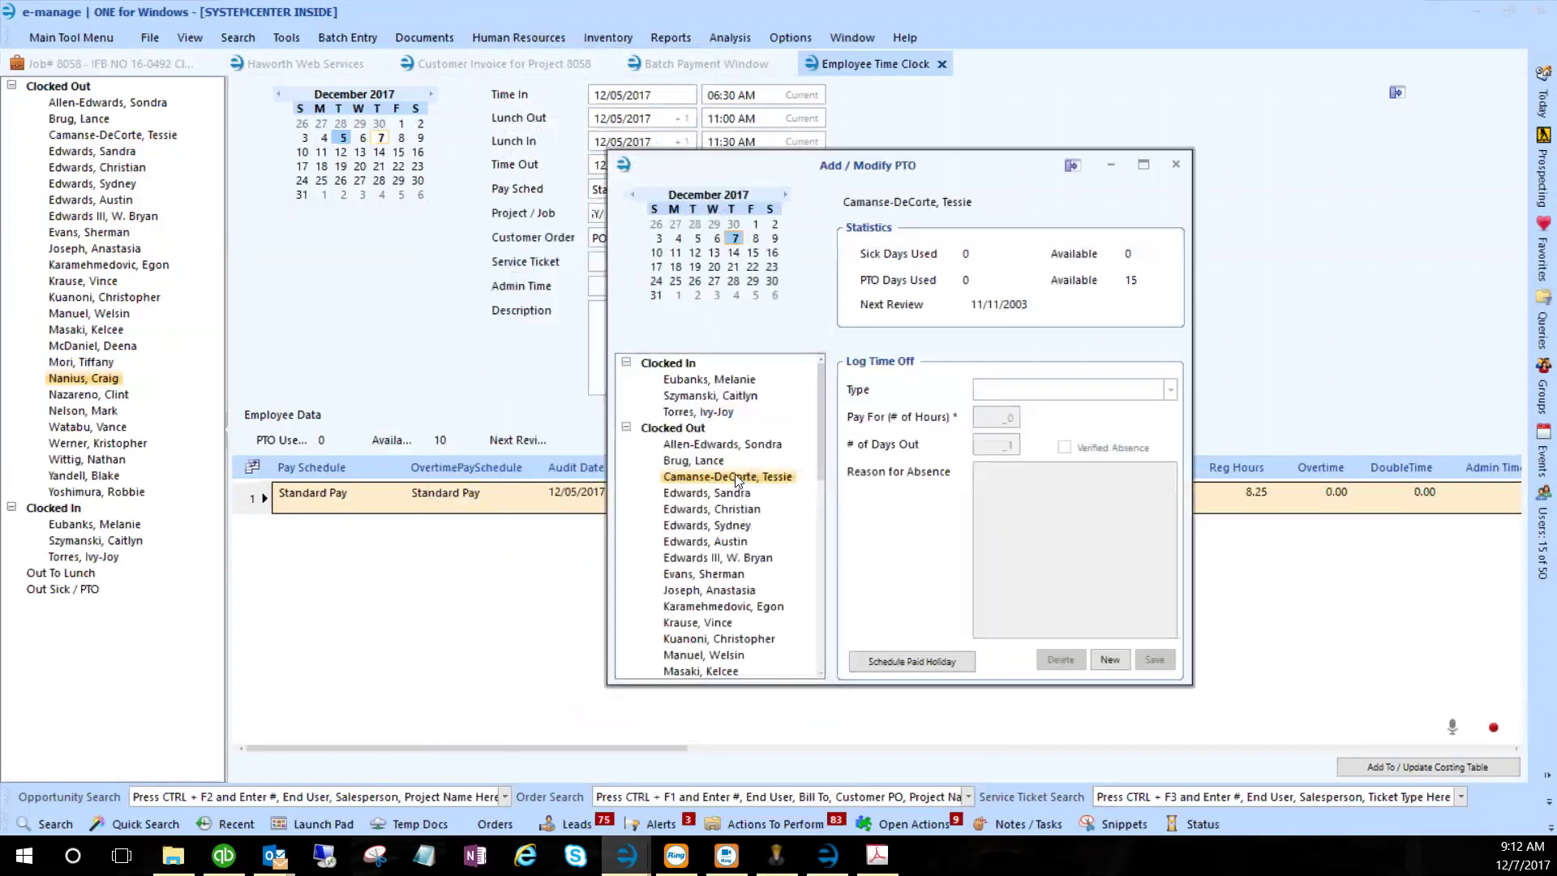
- Draft a new Sick Day entry for the selected employee with 8 paid hours, and close the window without saving
left_click(1111, 660)
left_click(1165, 388)
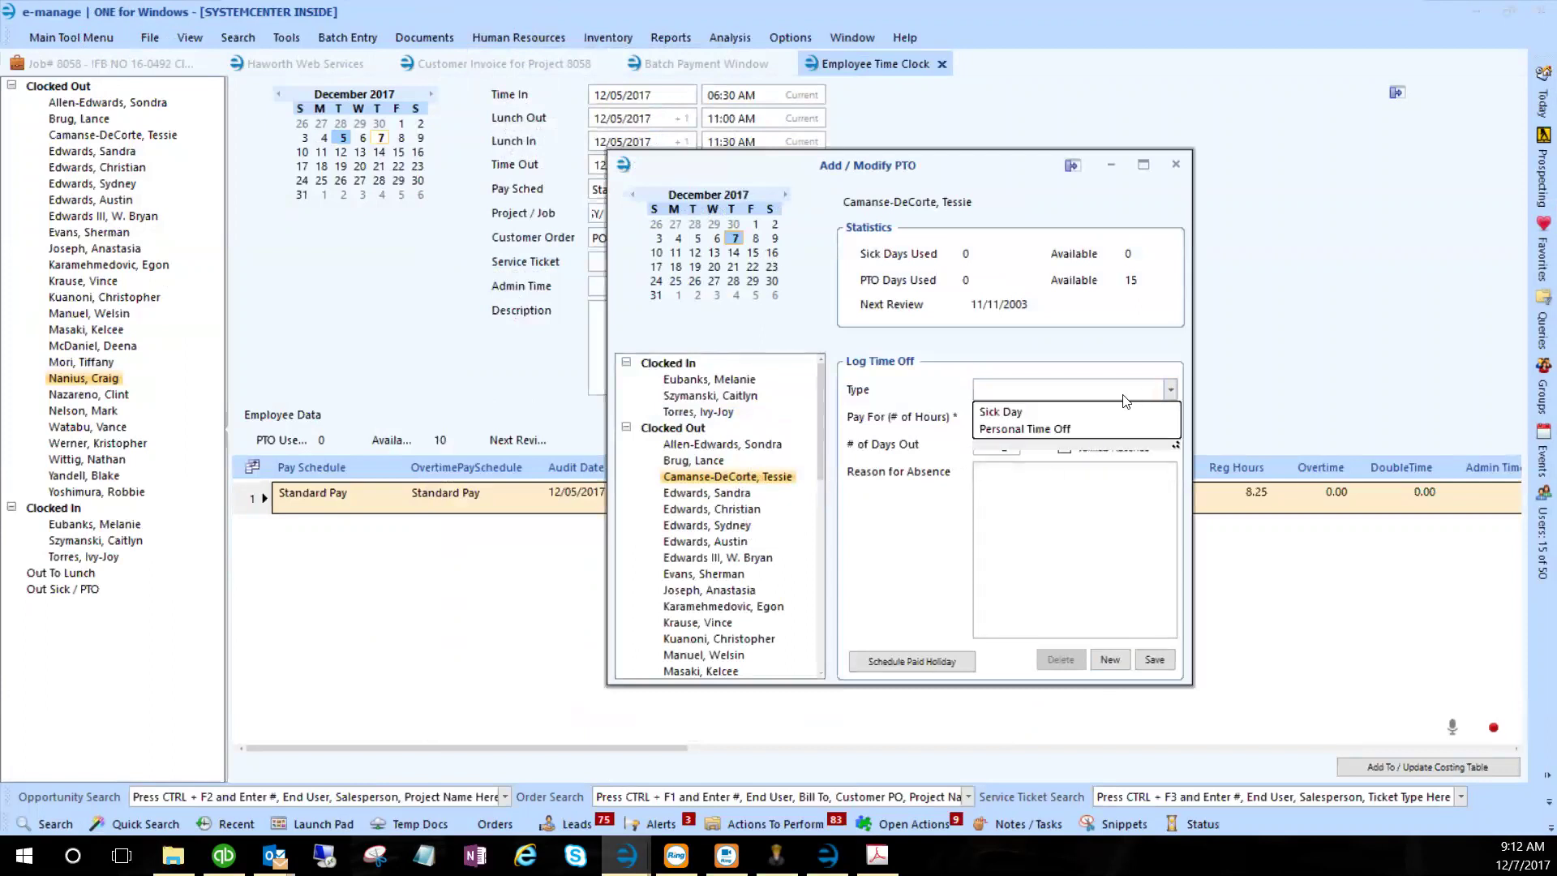
left_click(1057, 412)
key("Tab")
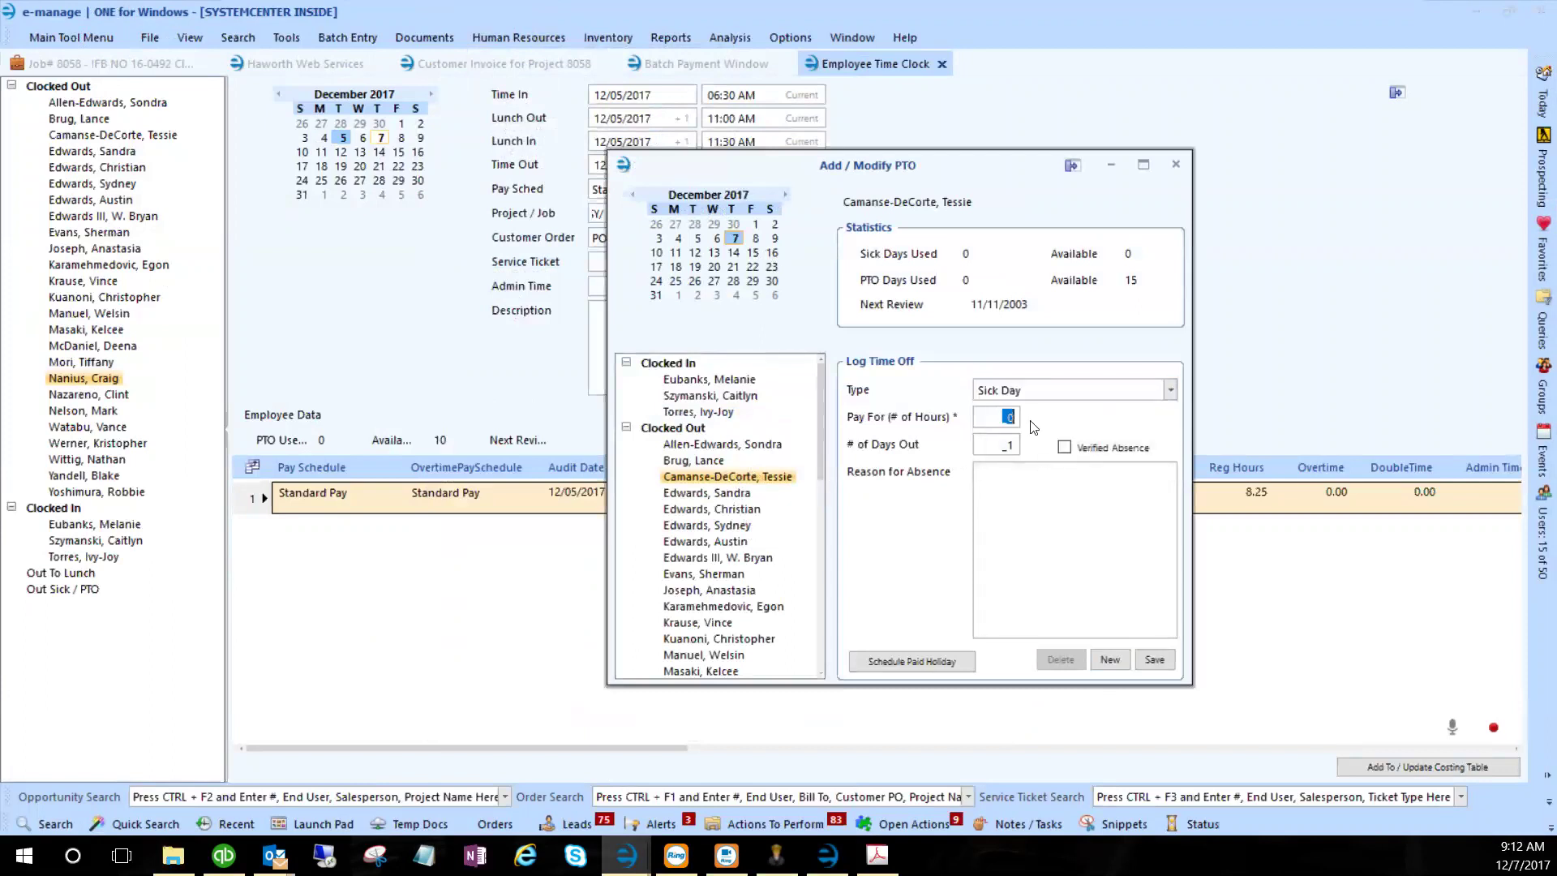
type("8")
key("Tab")
left_click(1042, 486)
left_click(1176, 166)
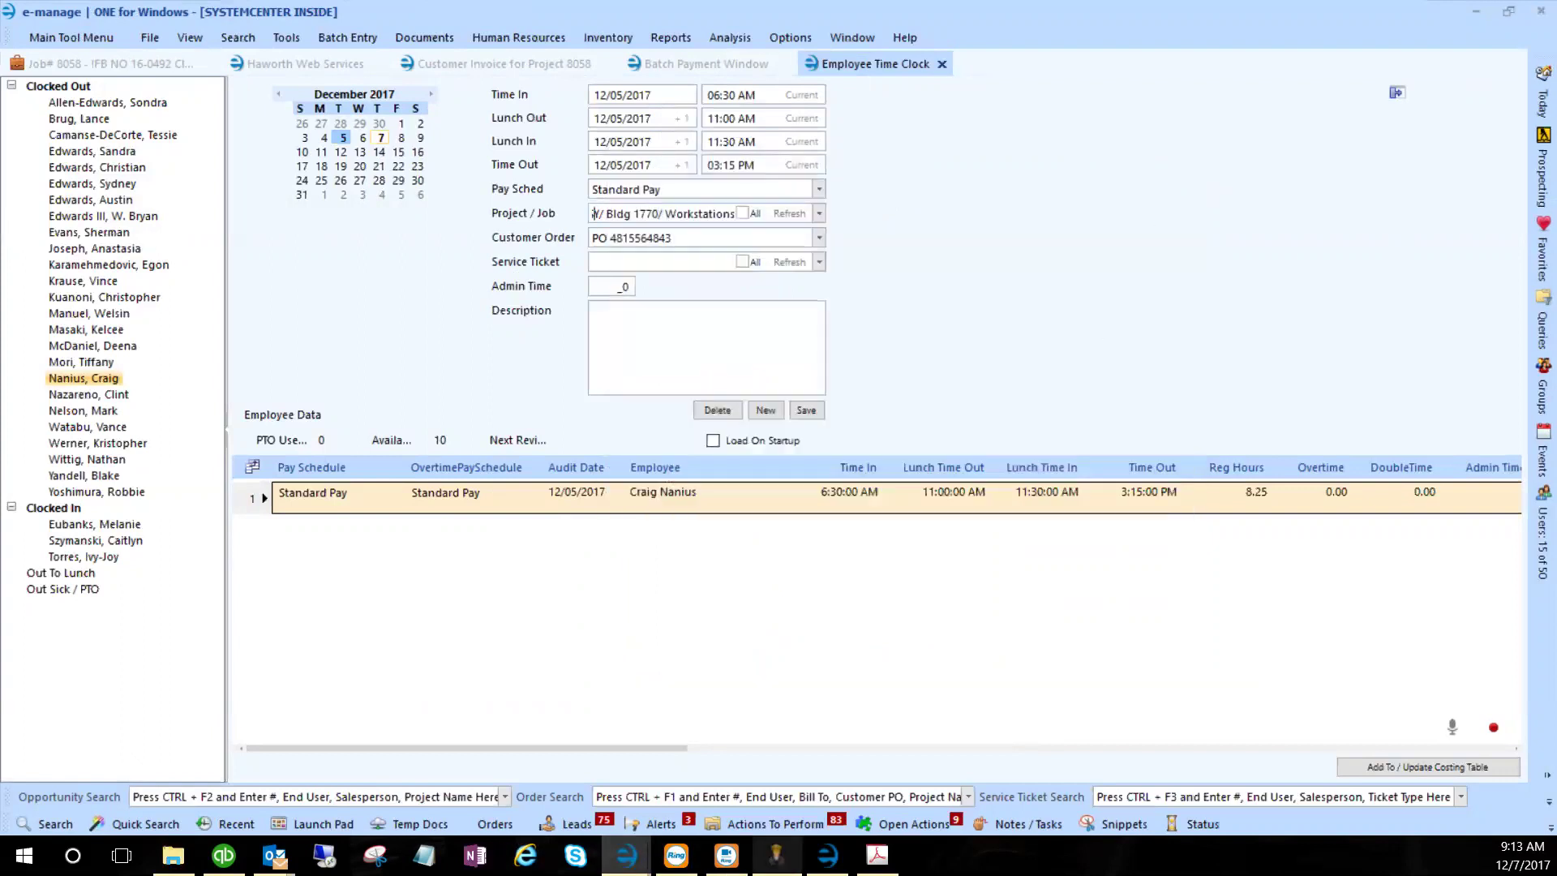
- Return to the QuickBooks Integration Application and examine the pay schedule options for the time sheet in row 7
left_click(827, 855)
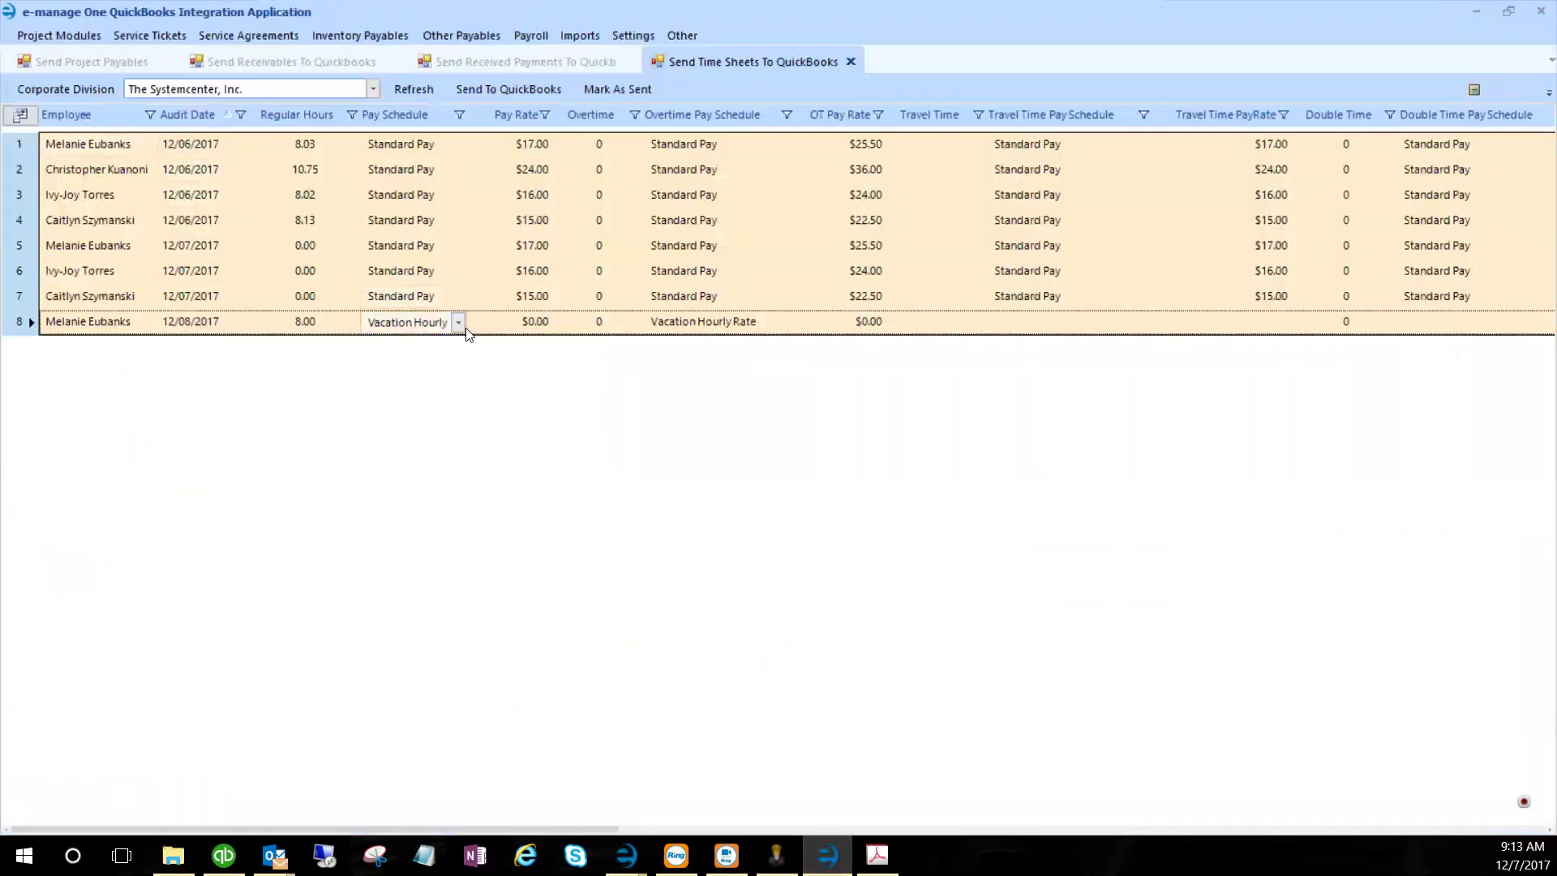
left_click(451, 297)
left_click(458, 297)
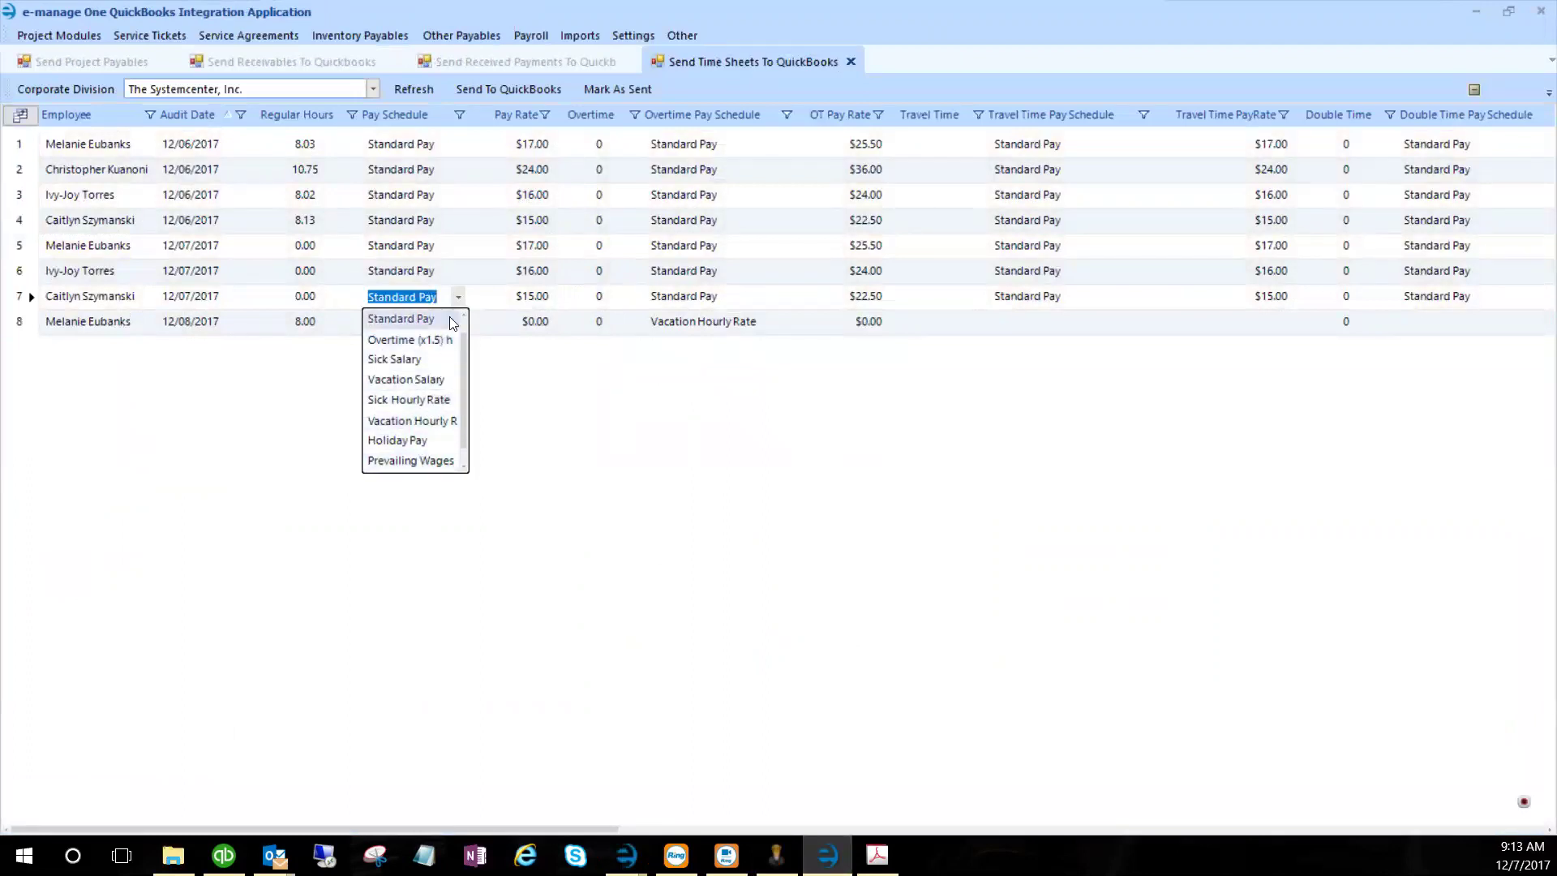
left_click(561, 394)
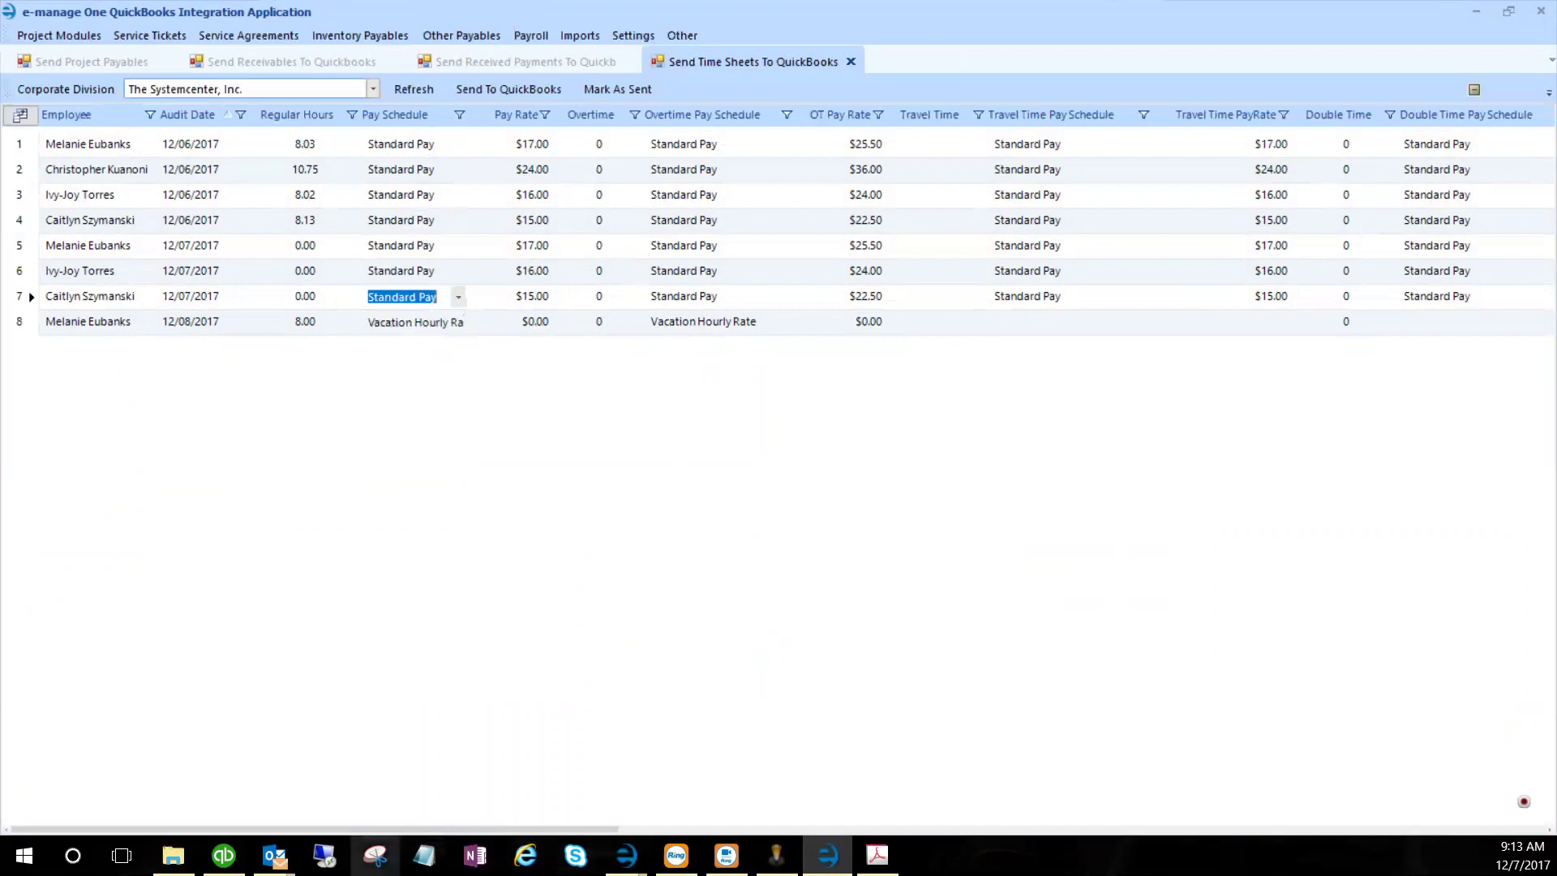
- Switch to QuickBooks
left_click(224, 855)
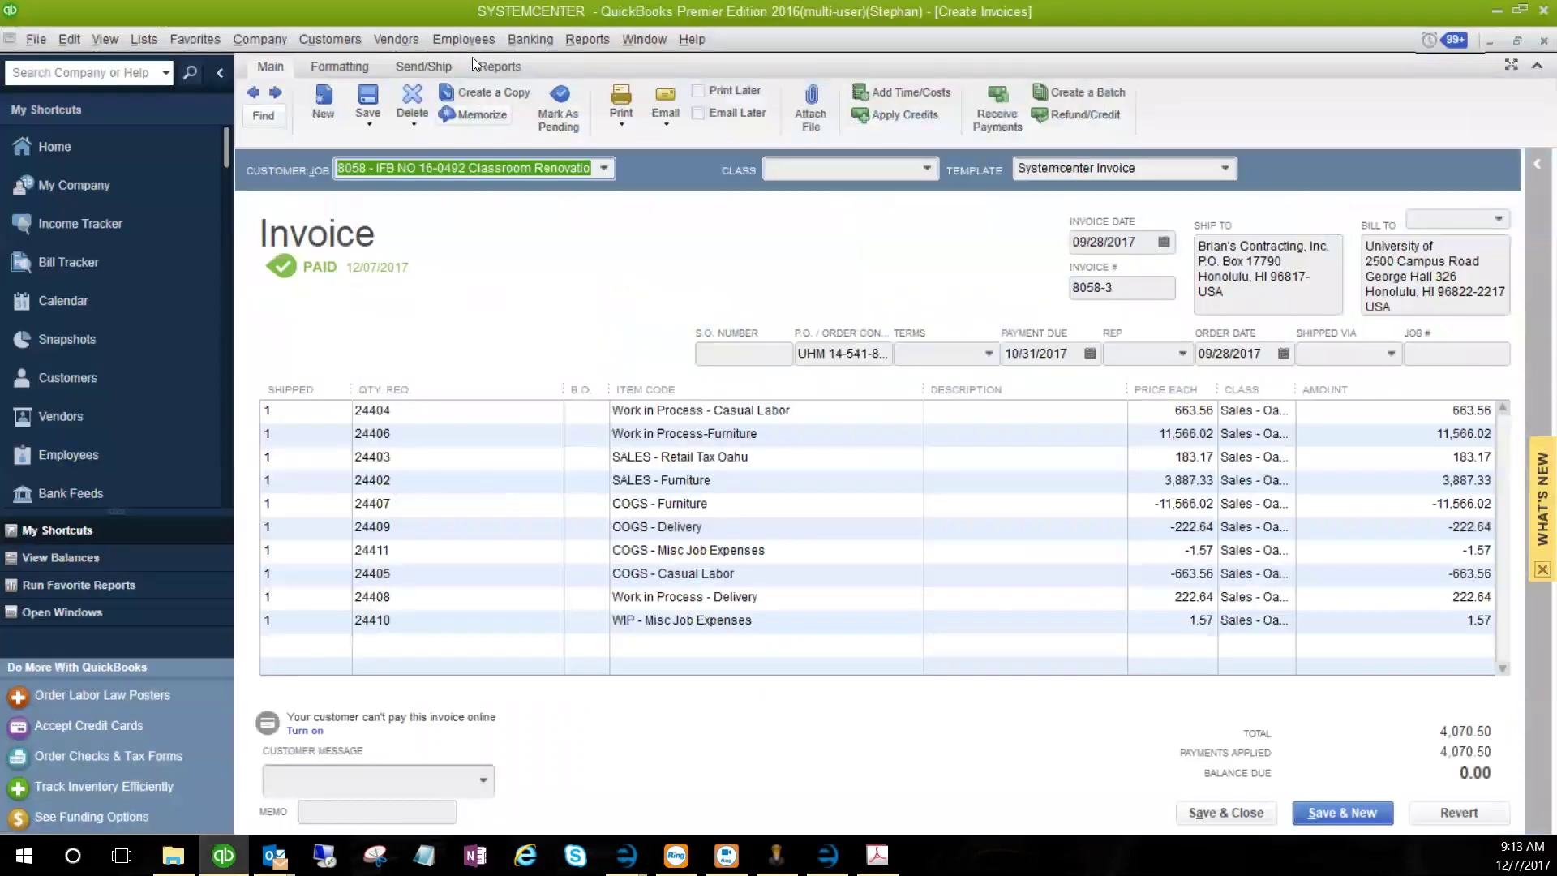
- Open the weekly timesheet, choose the third listed employee and show the week of Nov 27 to Dec 3, 2017
left_click(448, 39)
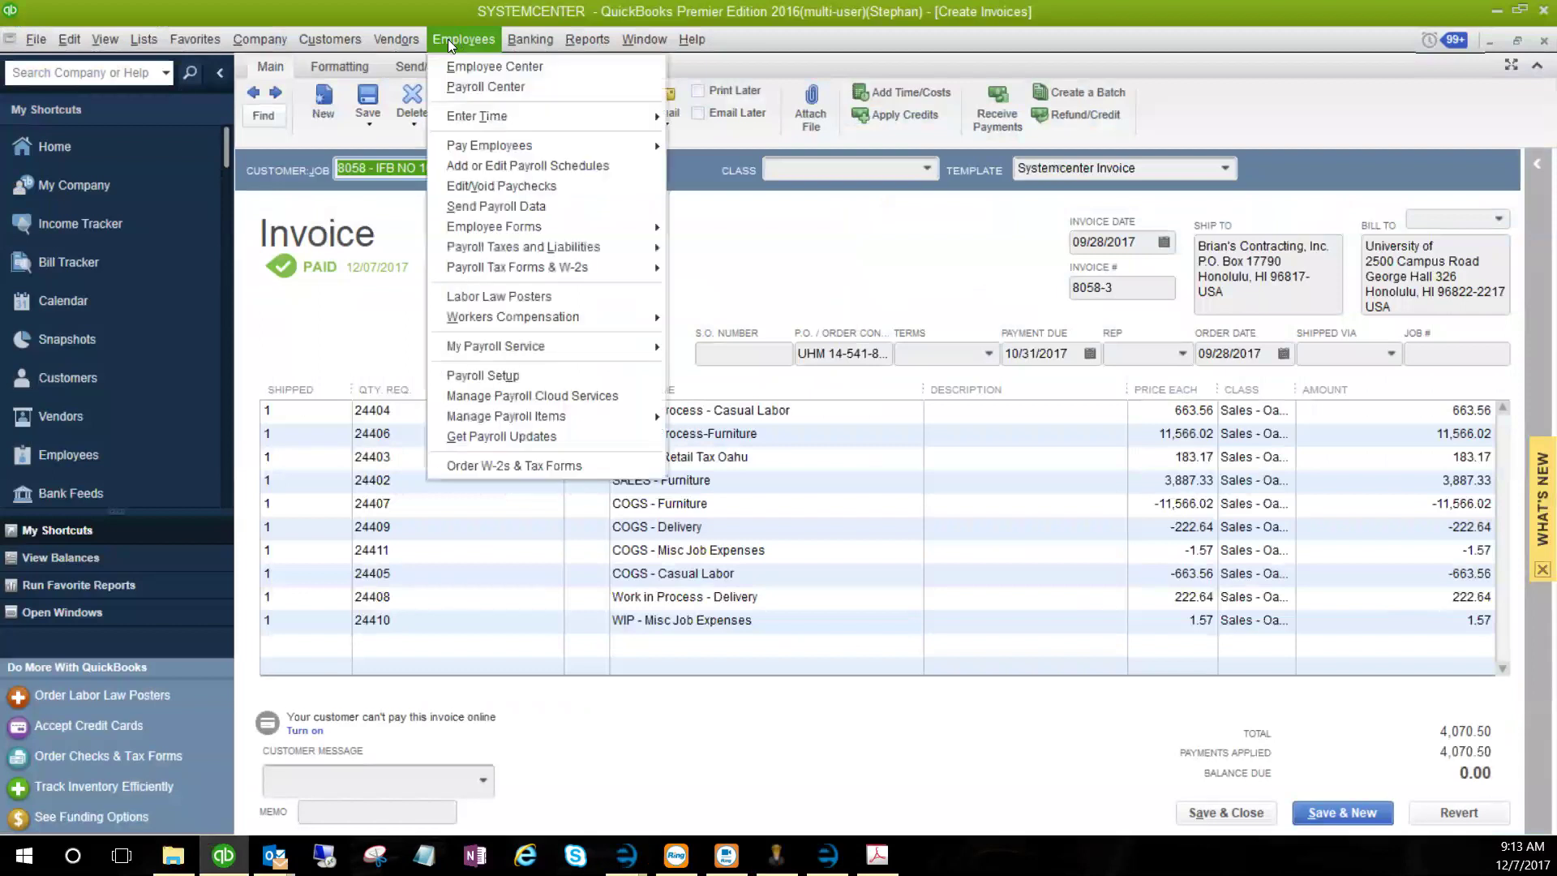
mouse_move(488, 117)
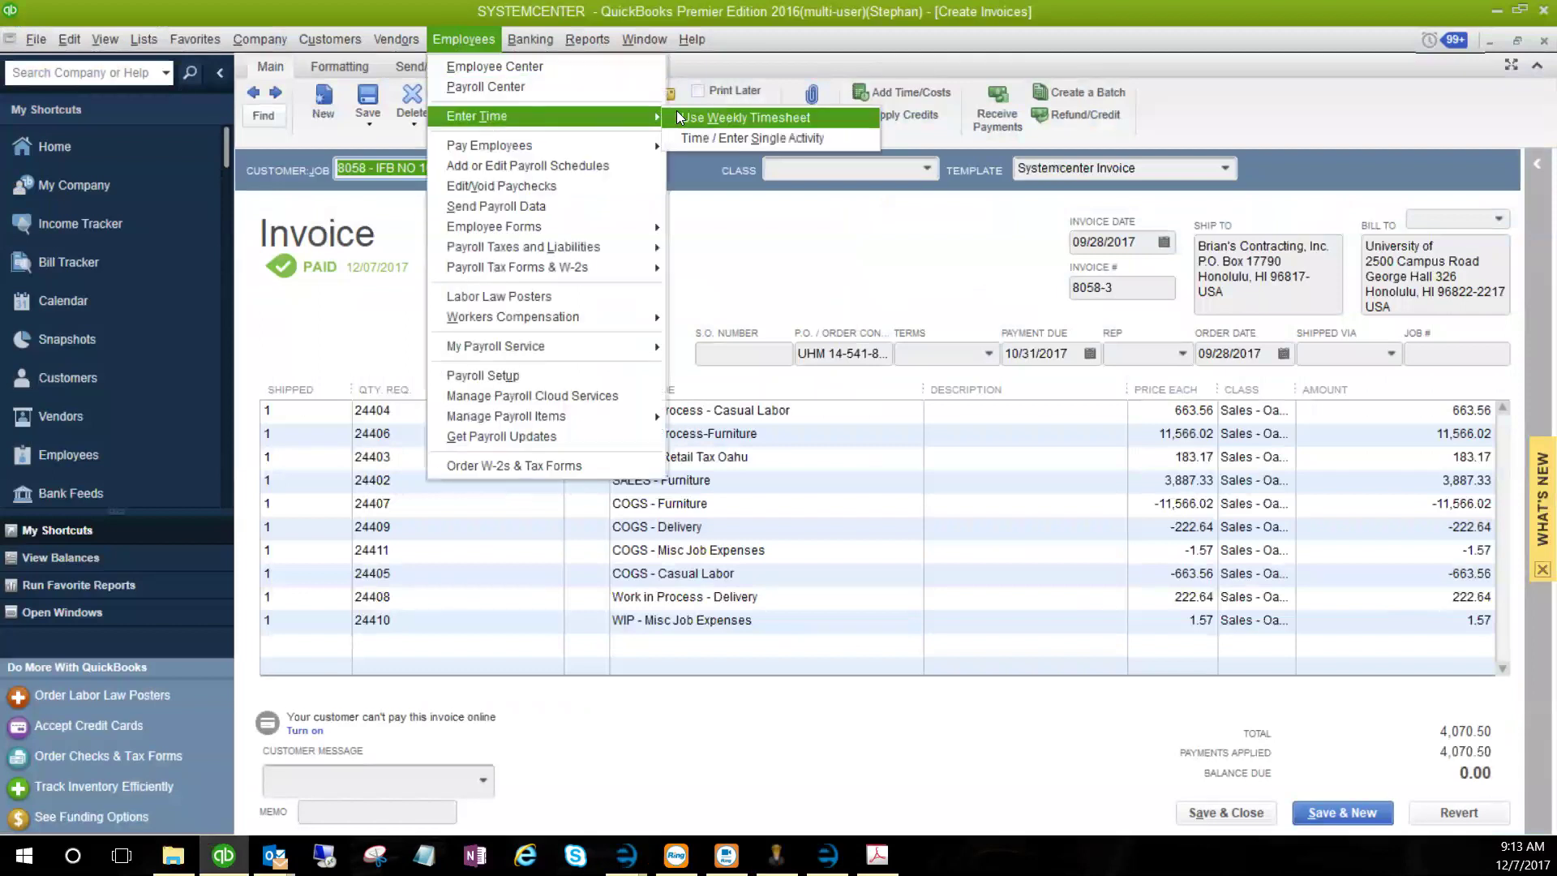
left_click(741, 121)
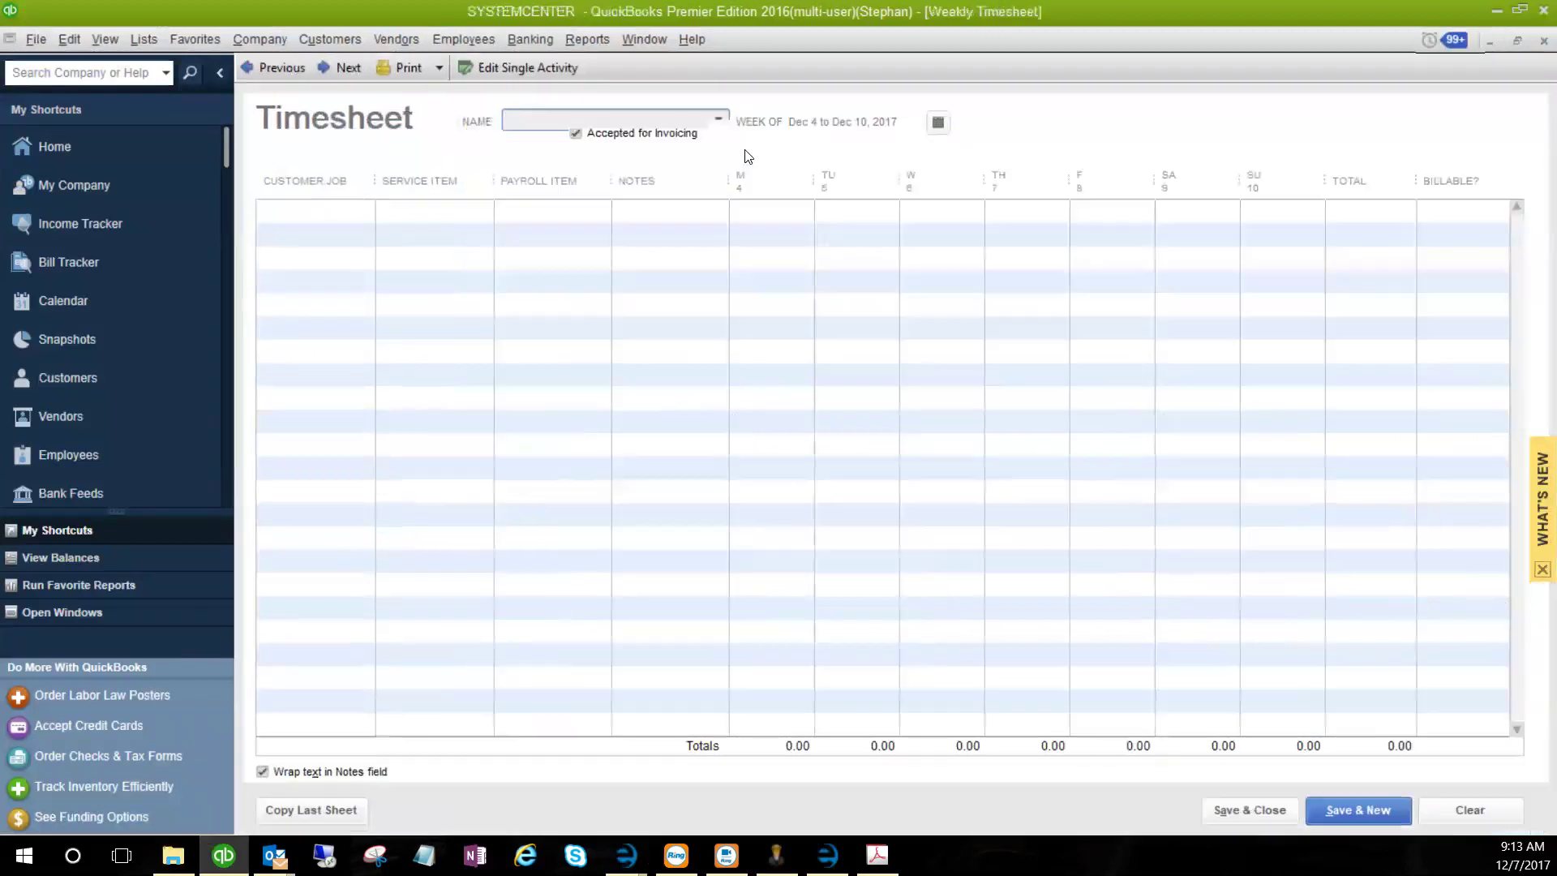
left_click(719, 120)
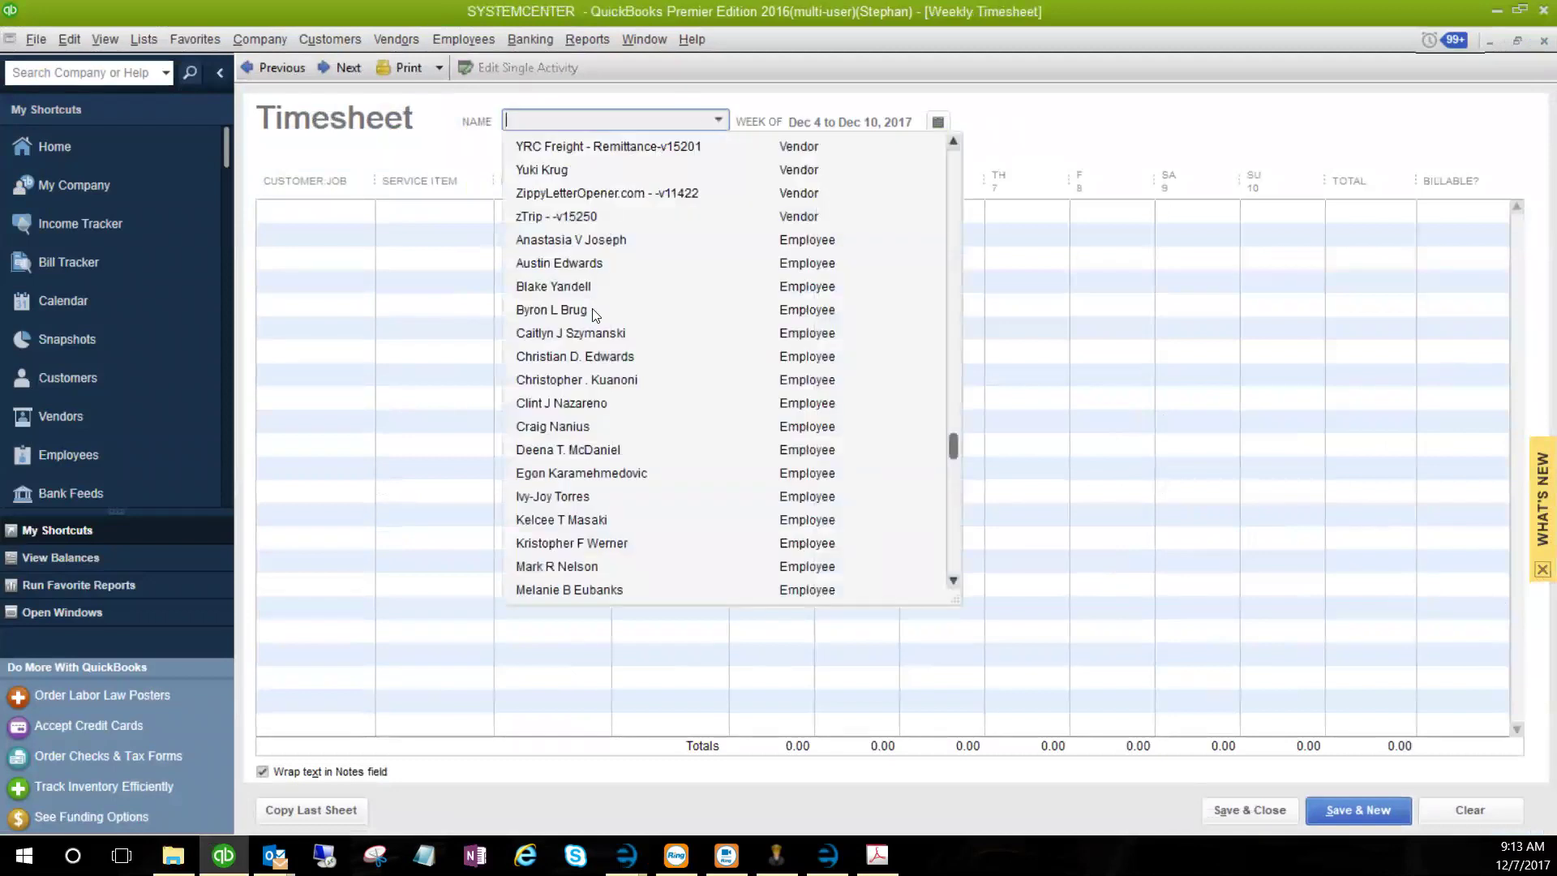
left_click(575, 287)
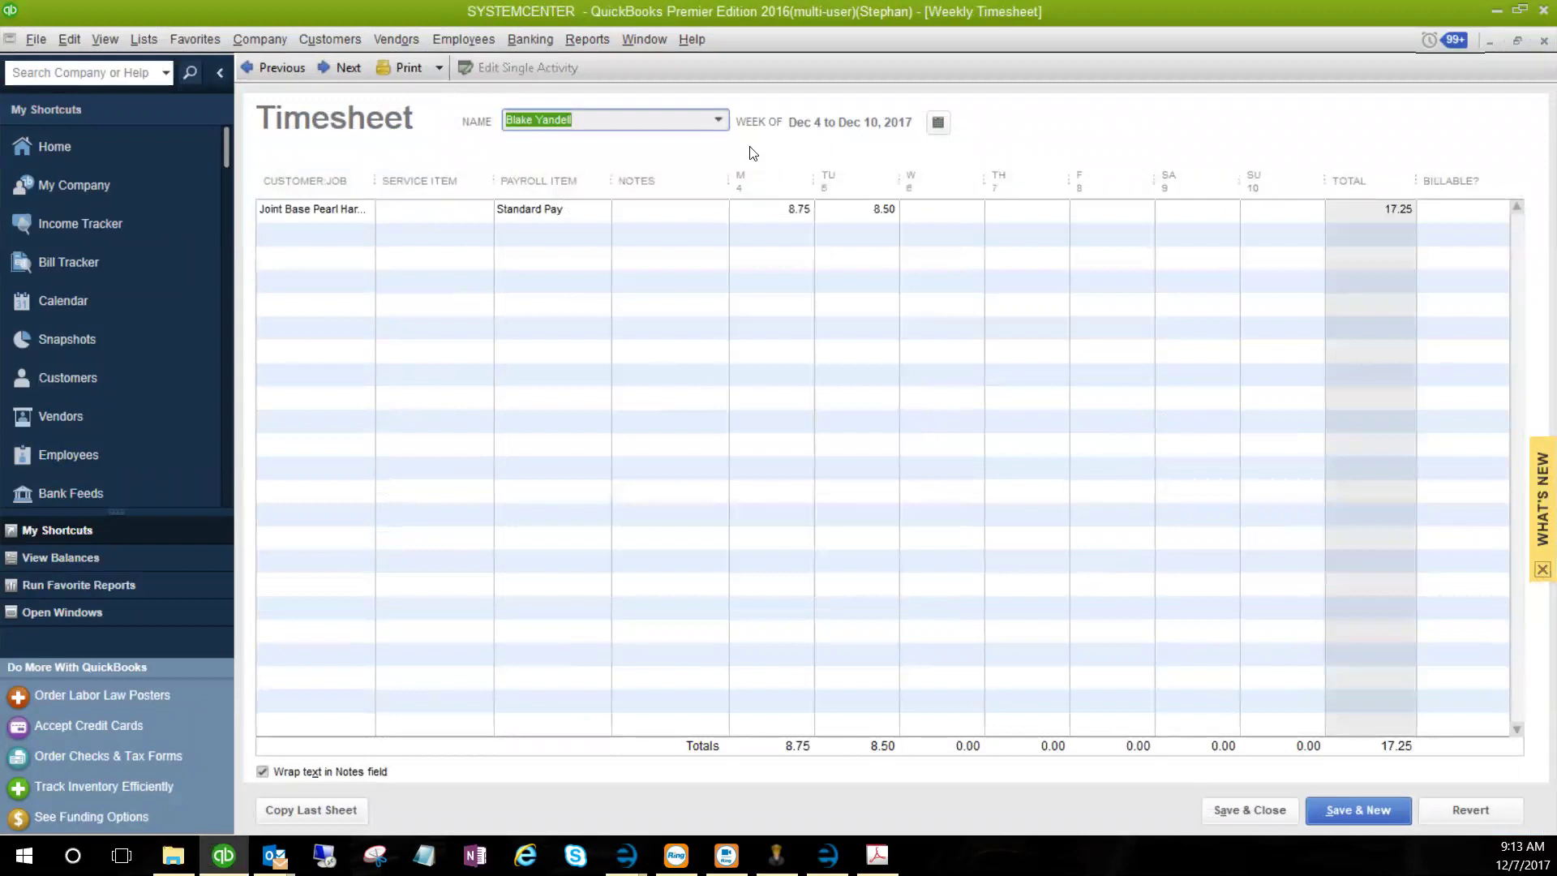
left_click(938, 123)
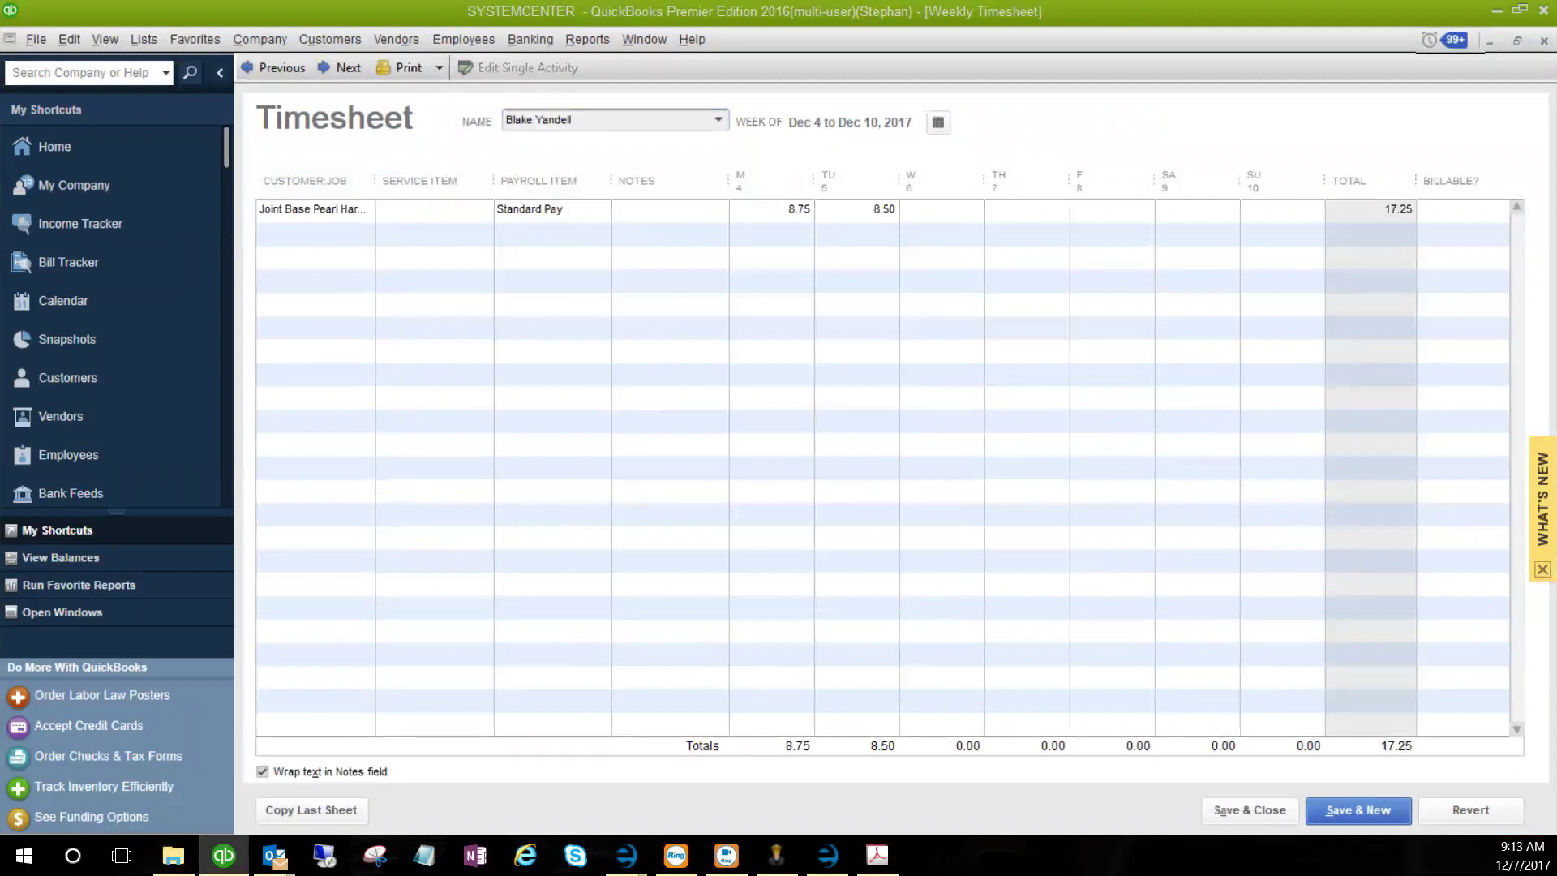
key("Return")
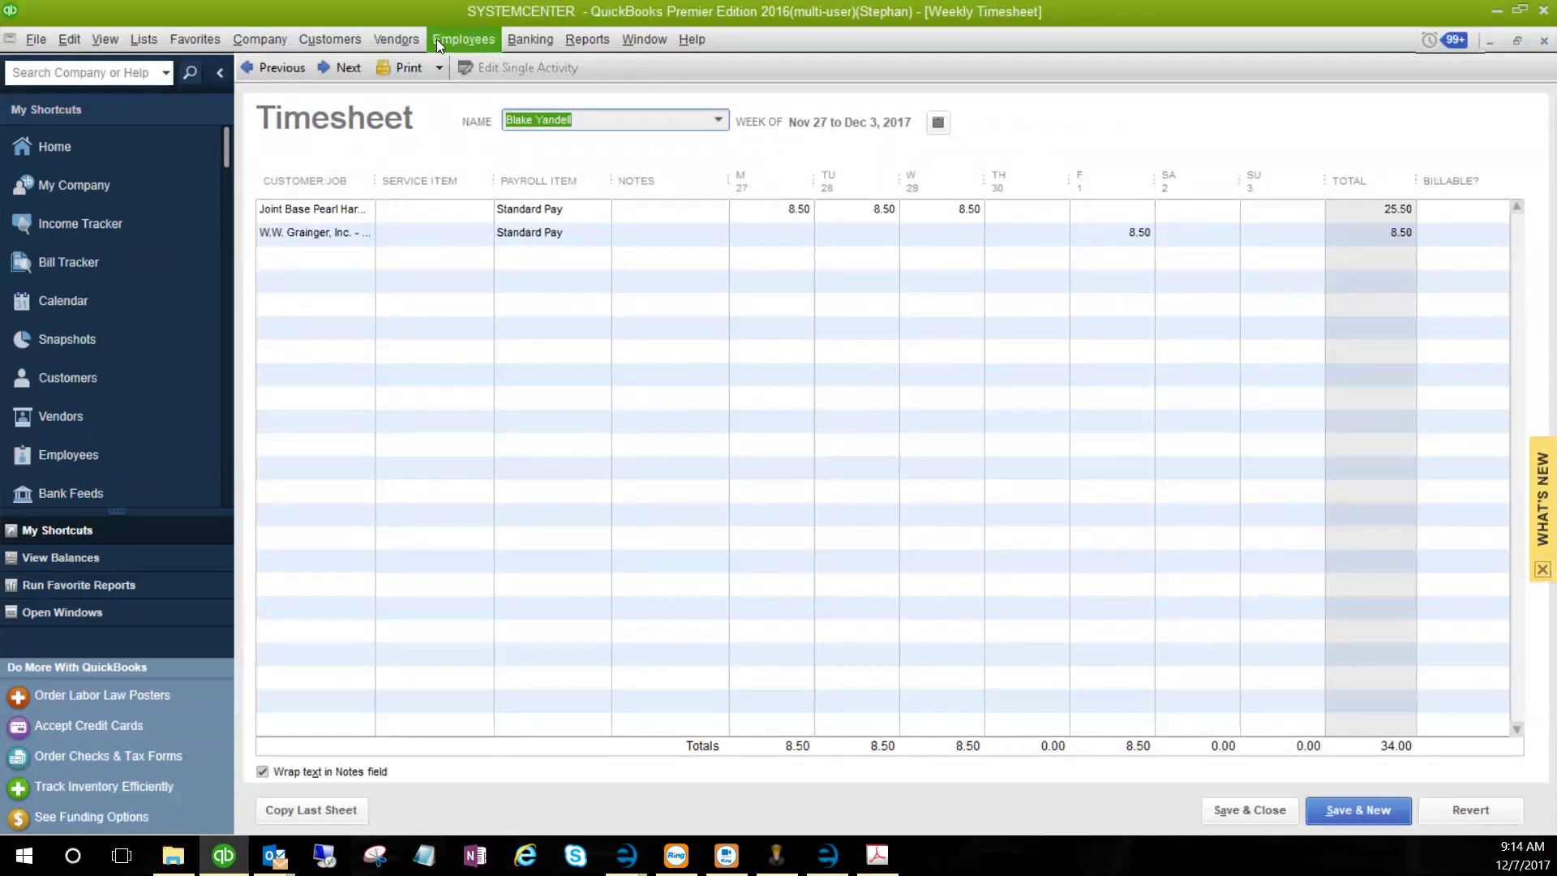
left_click(457, 39)
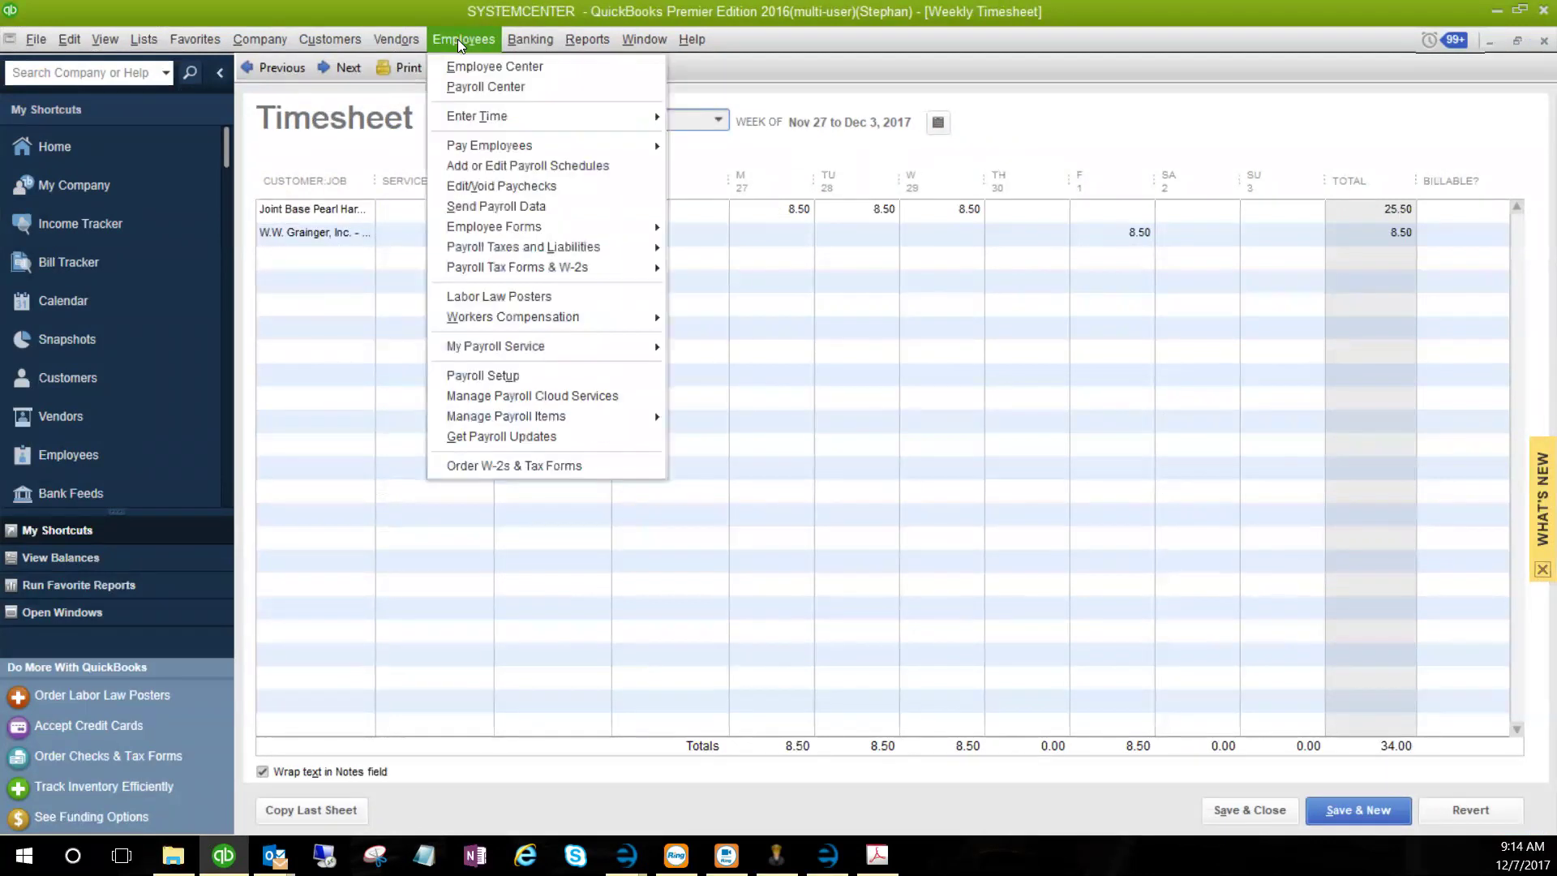
left_click(454, 82)
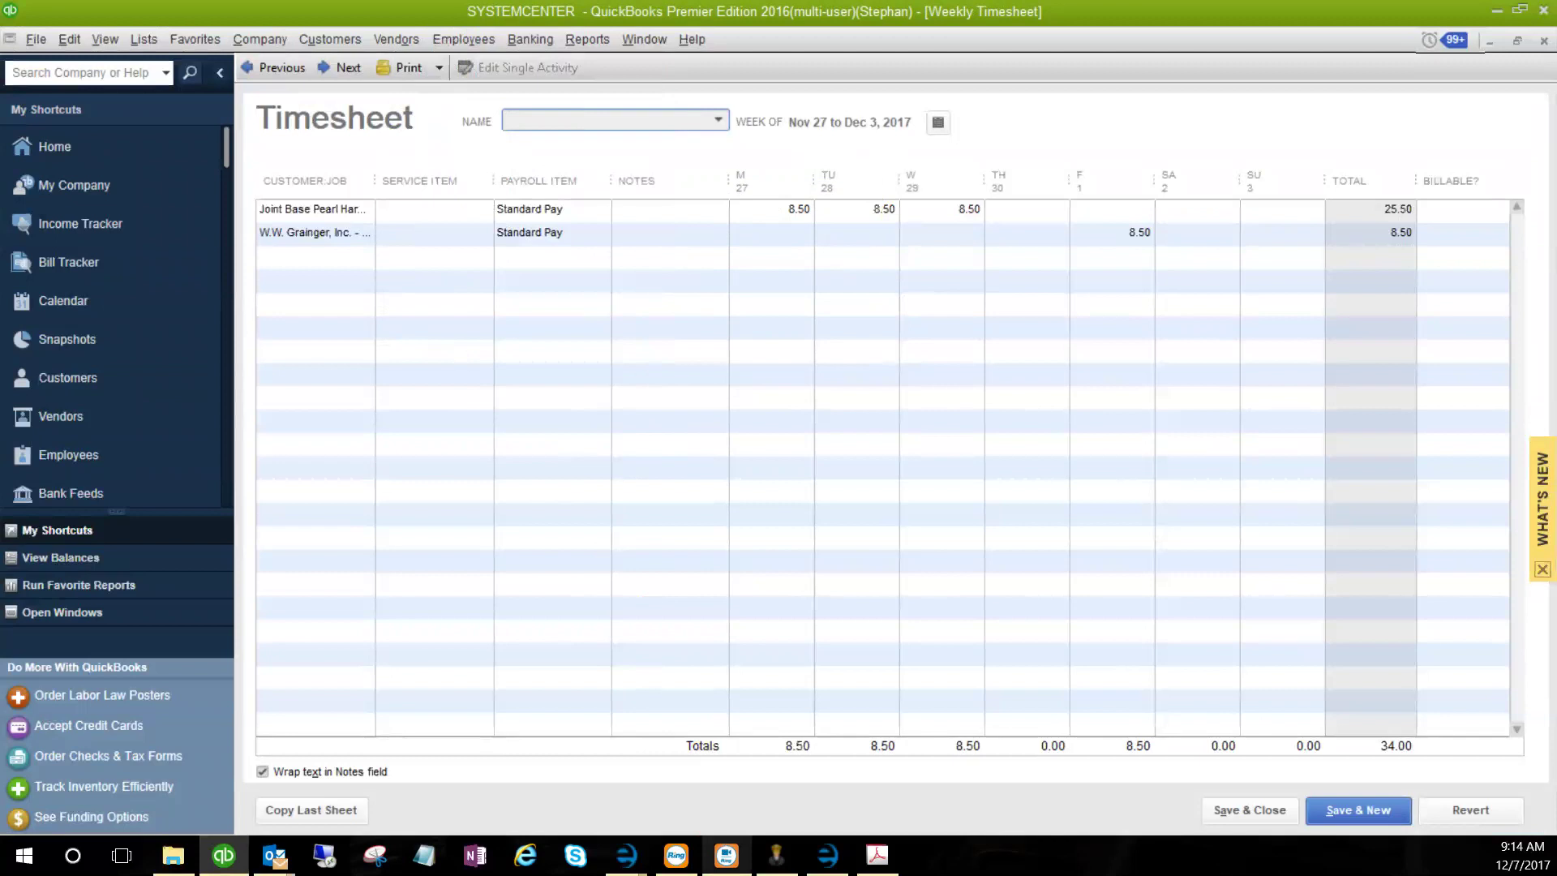
- Switch to e-manage ONE and open the Payroll Report settings
mouse_move(726, 855)
mouse_move(626, 855)
left_click(600, 799)
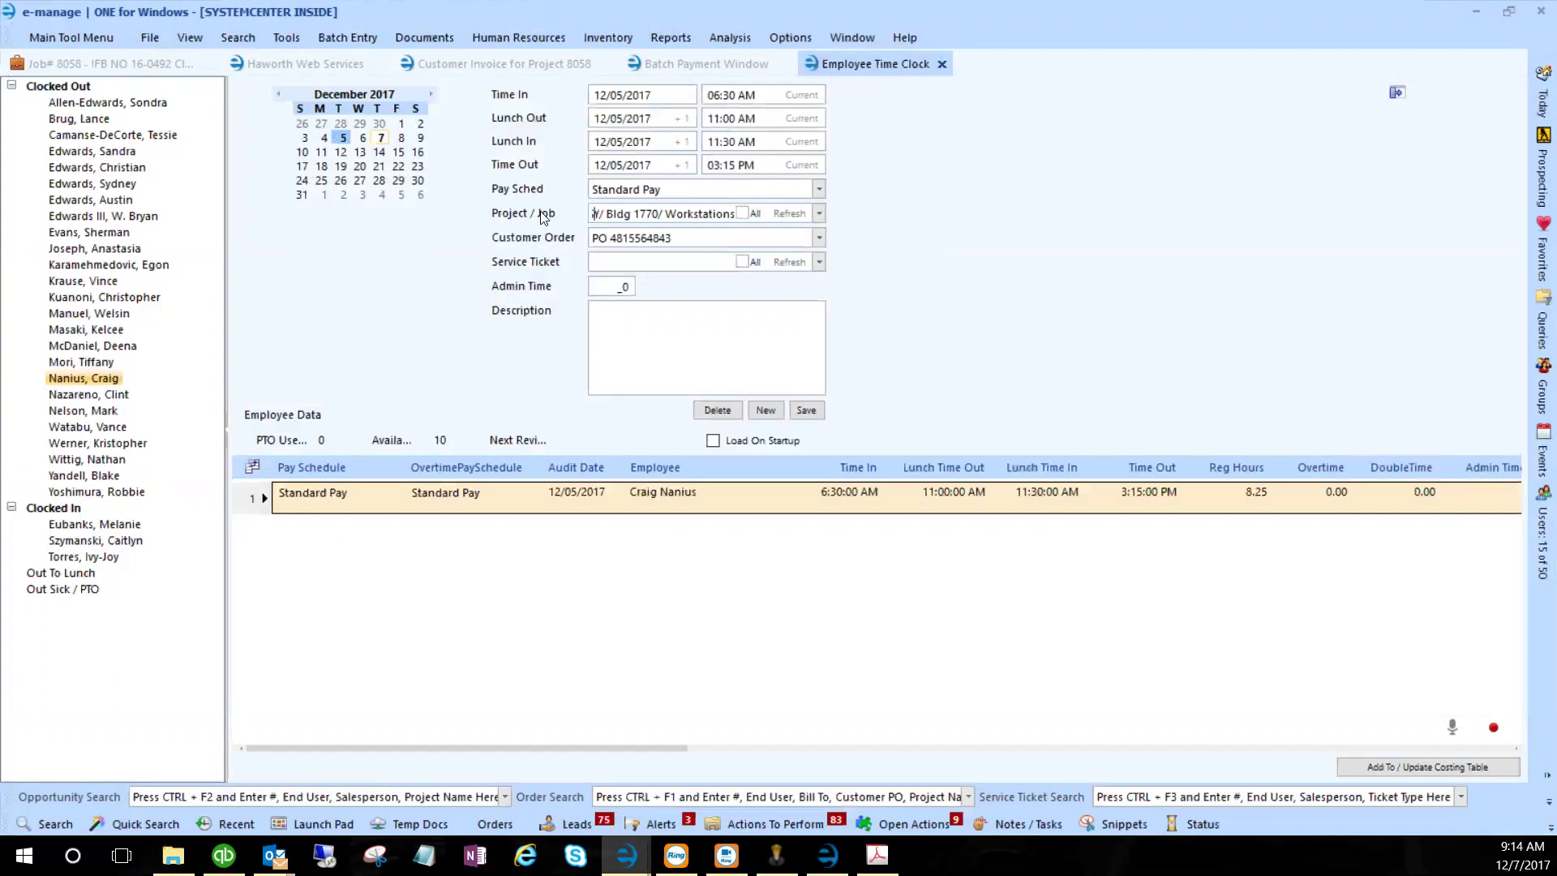
left_click(659, 36)
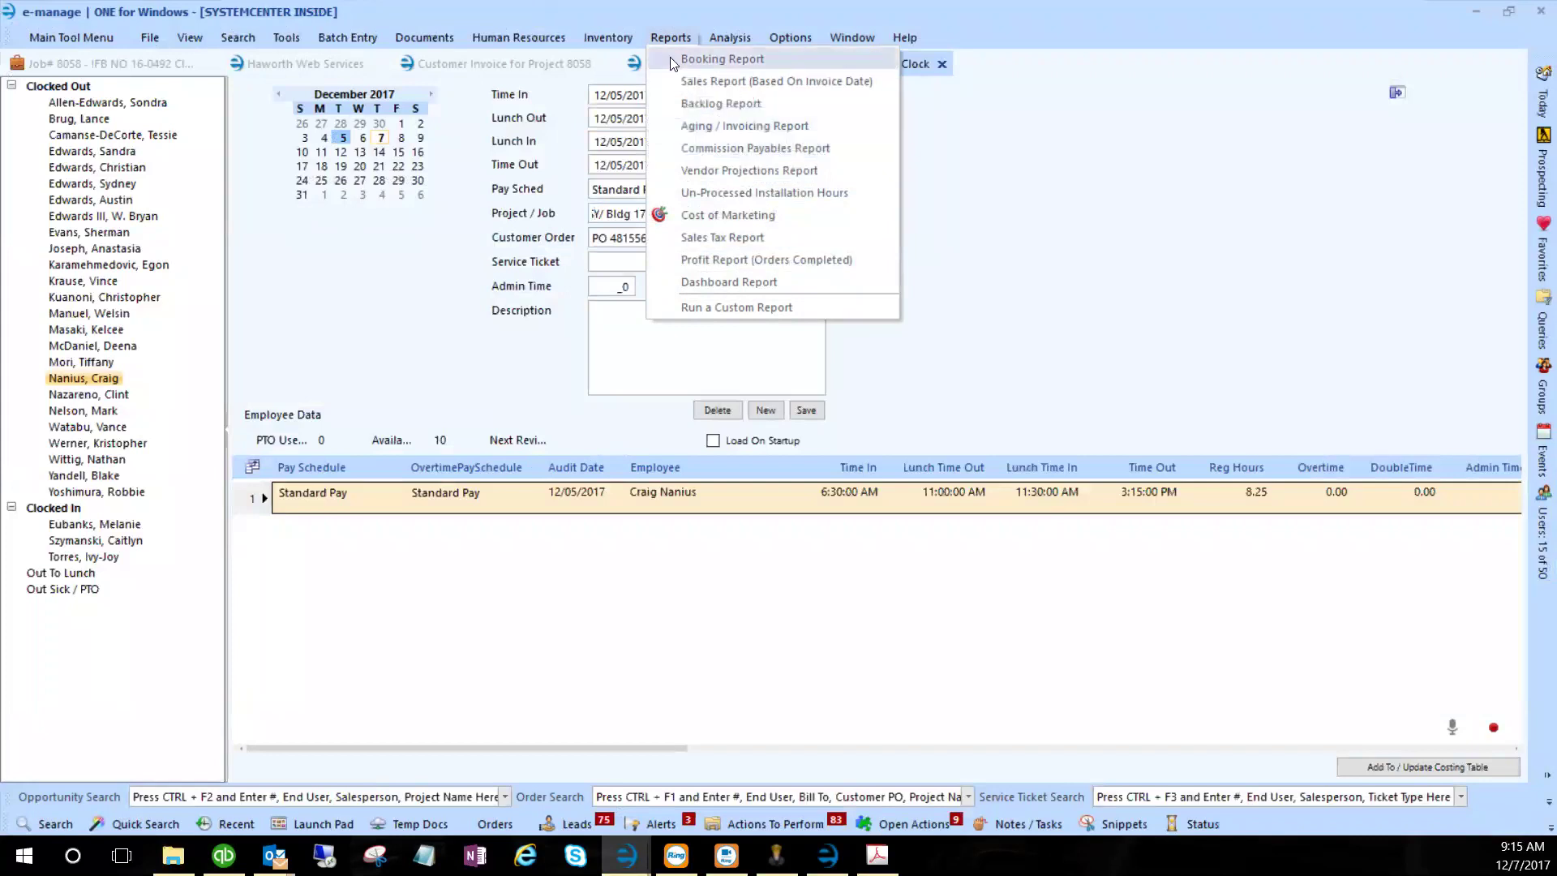
left_click(521, 37)
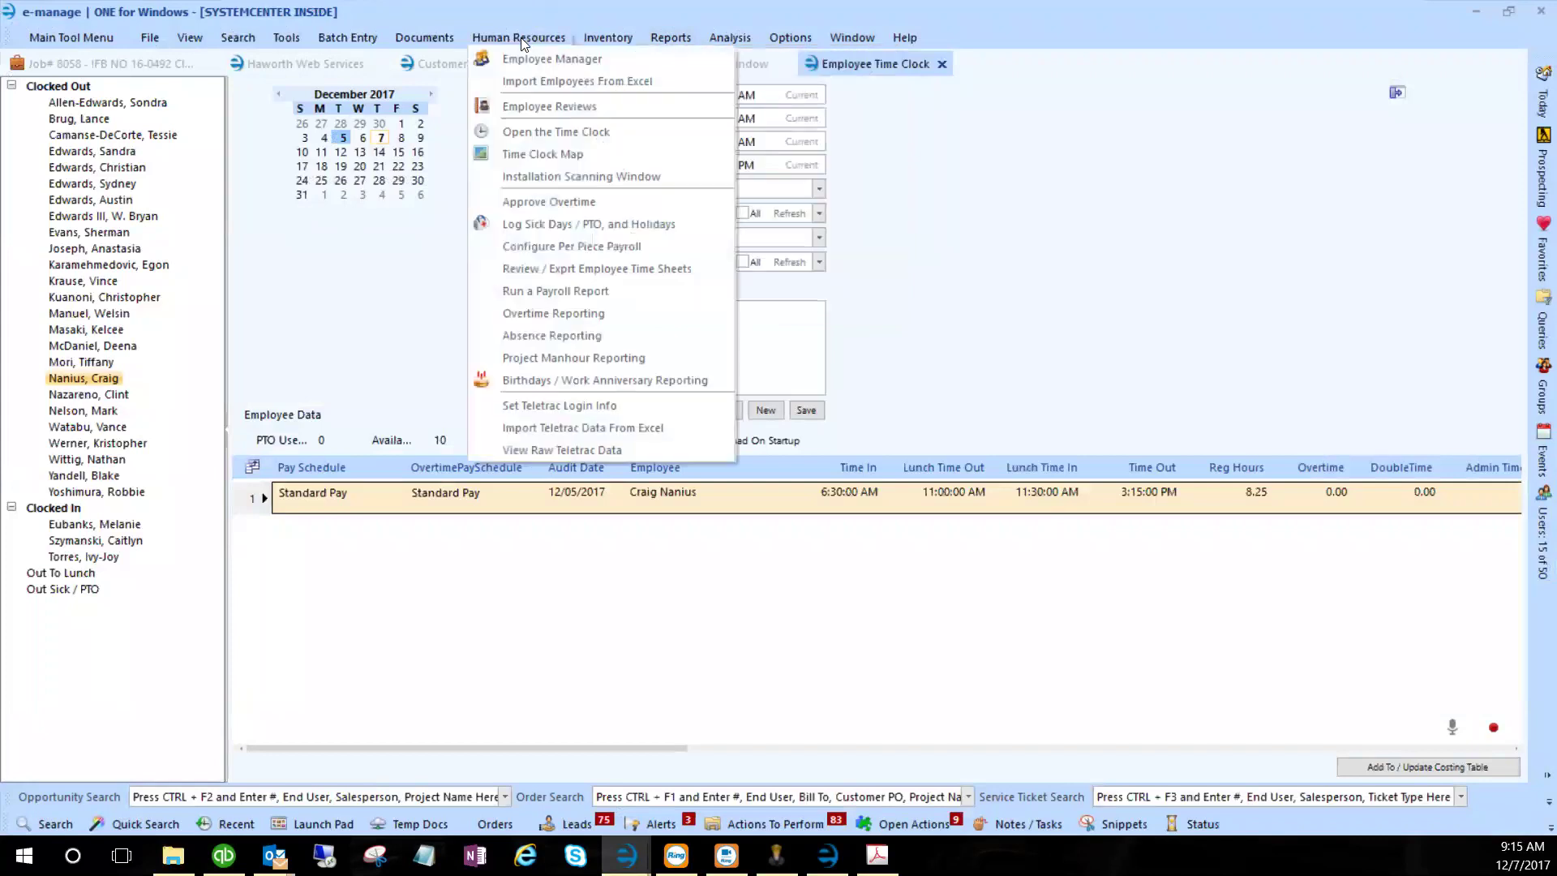
left_click(535, 291)
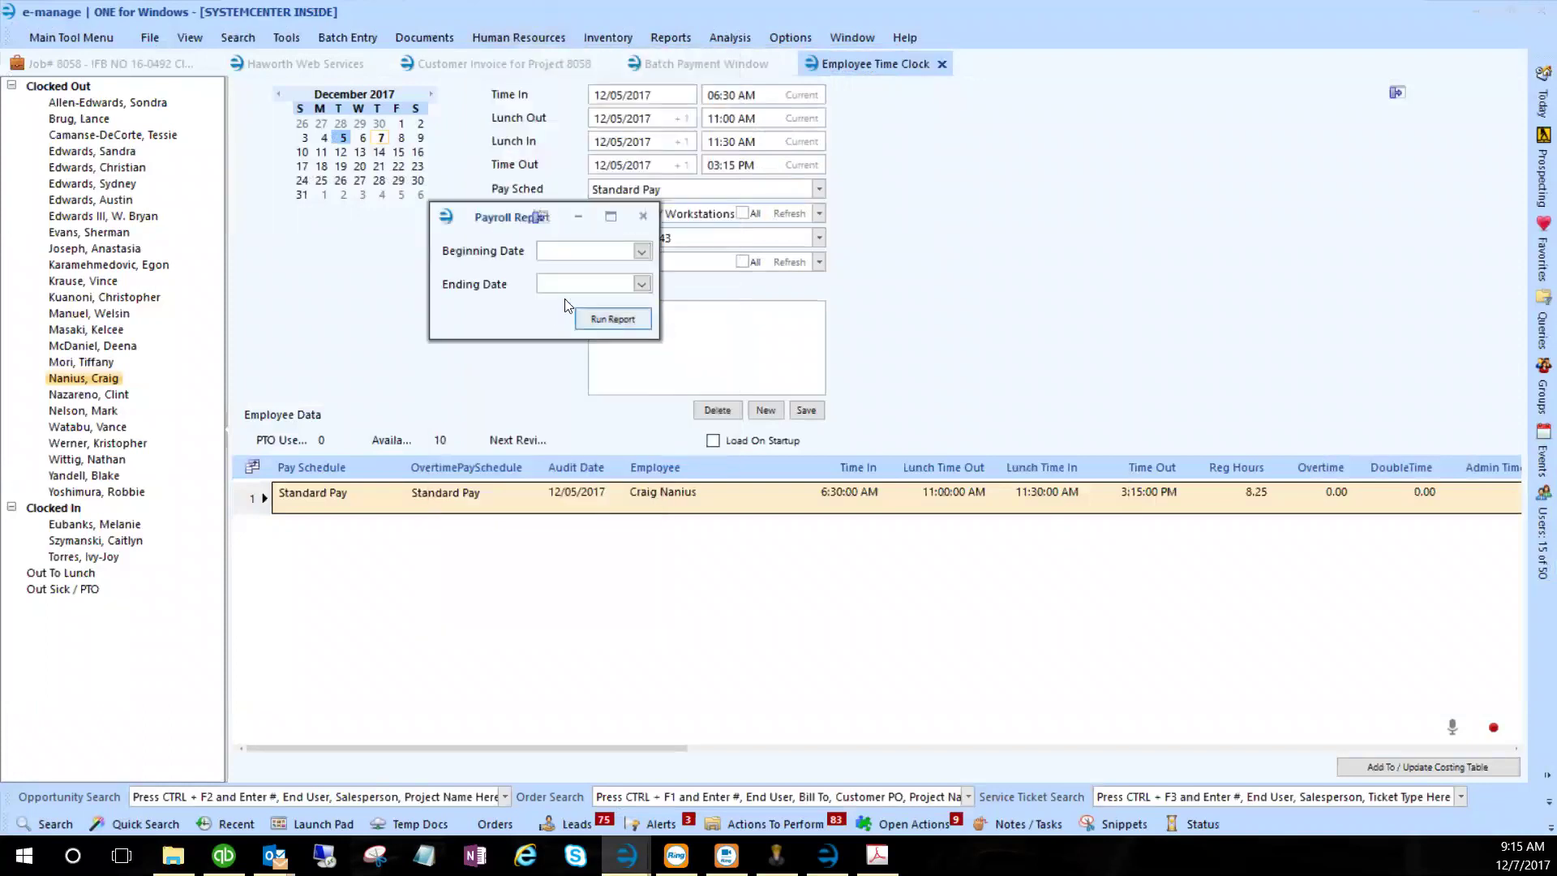
- Run the payroll report for 12/04/2017 through 12/07/2017 with the company and logo of The Systemcenter, Inc. - Main
left_click(642, 251)
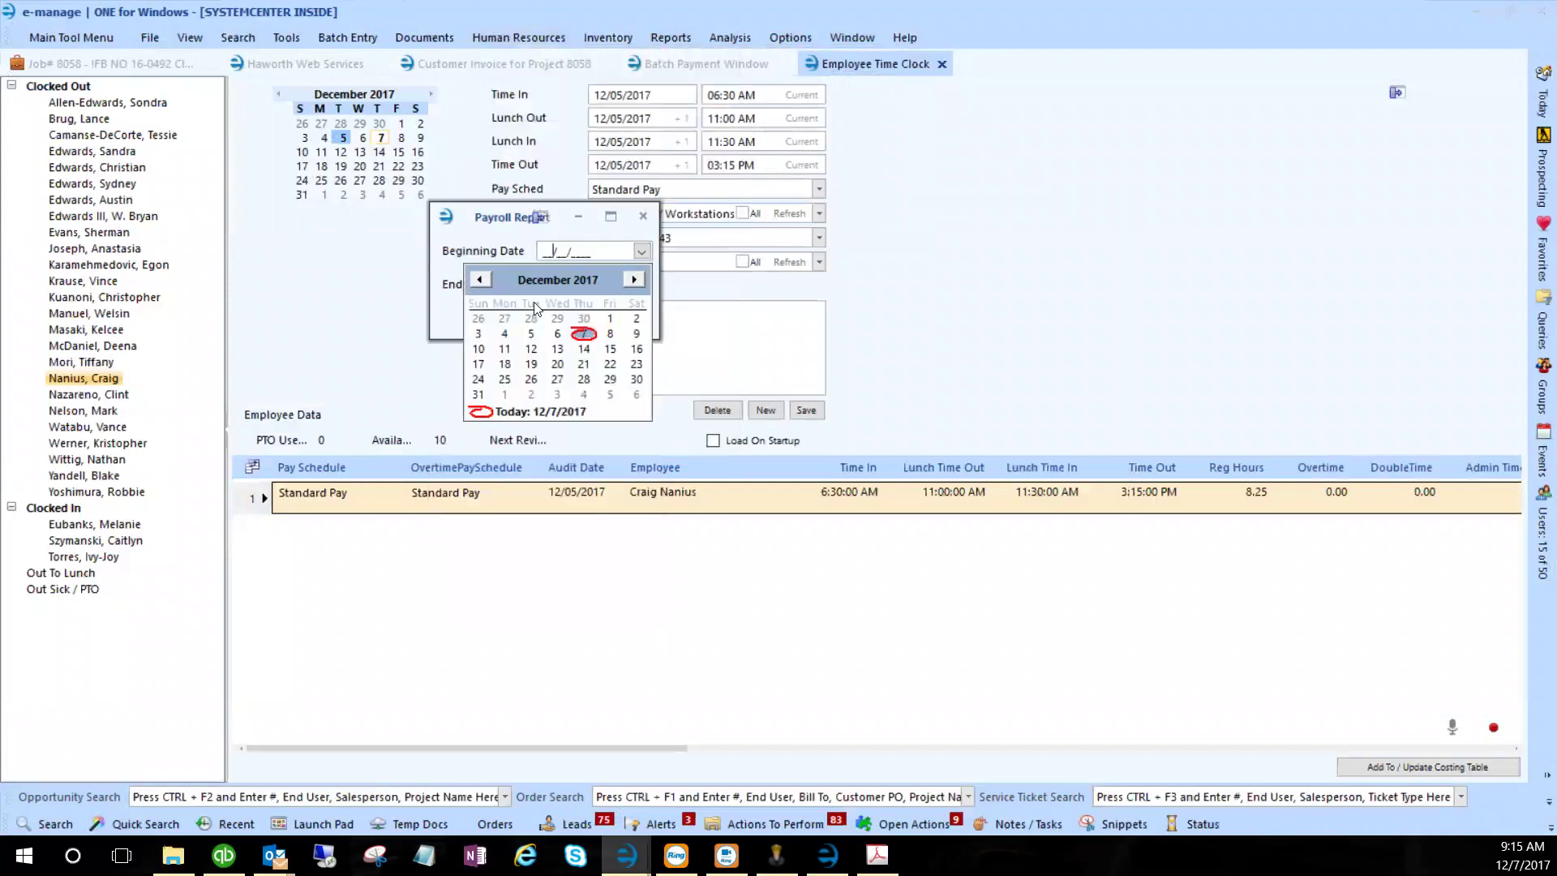
left_click(504, 334)
left_click(641, 283)
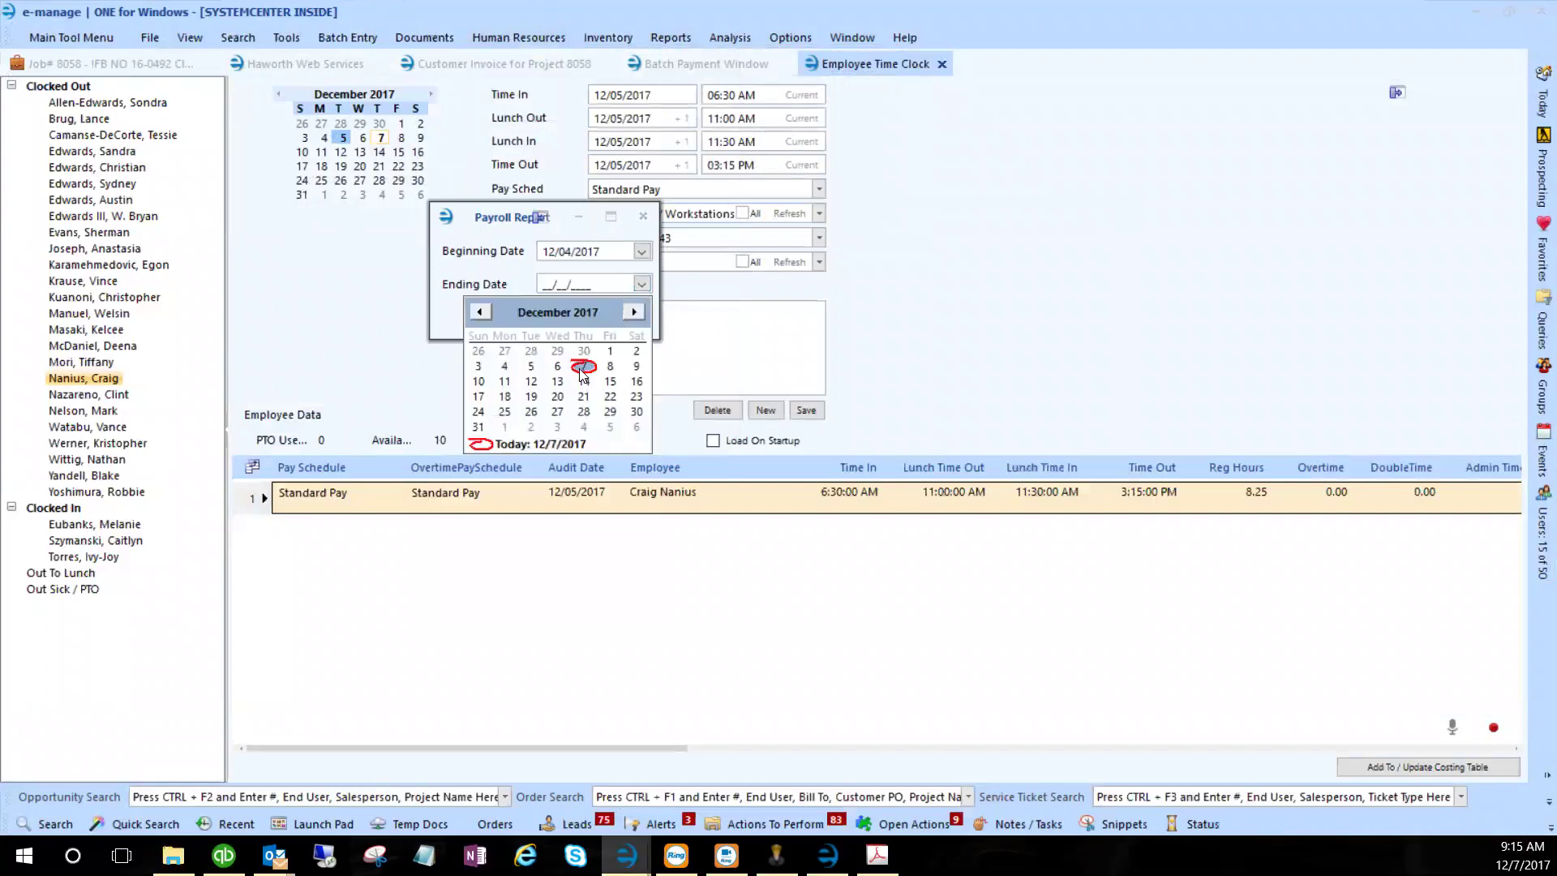
left_click(579, 368)
key("Return")
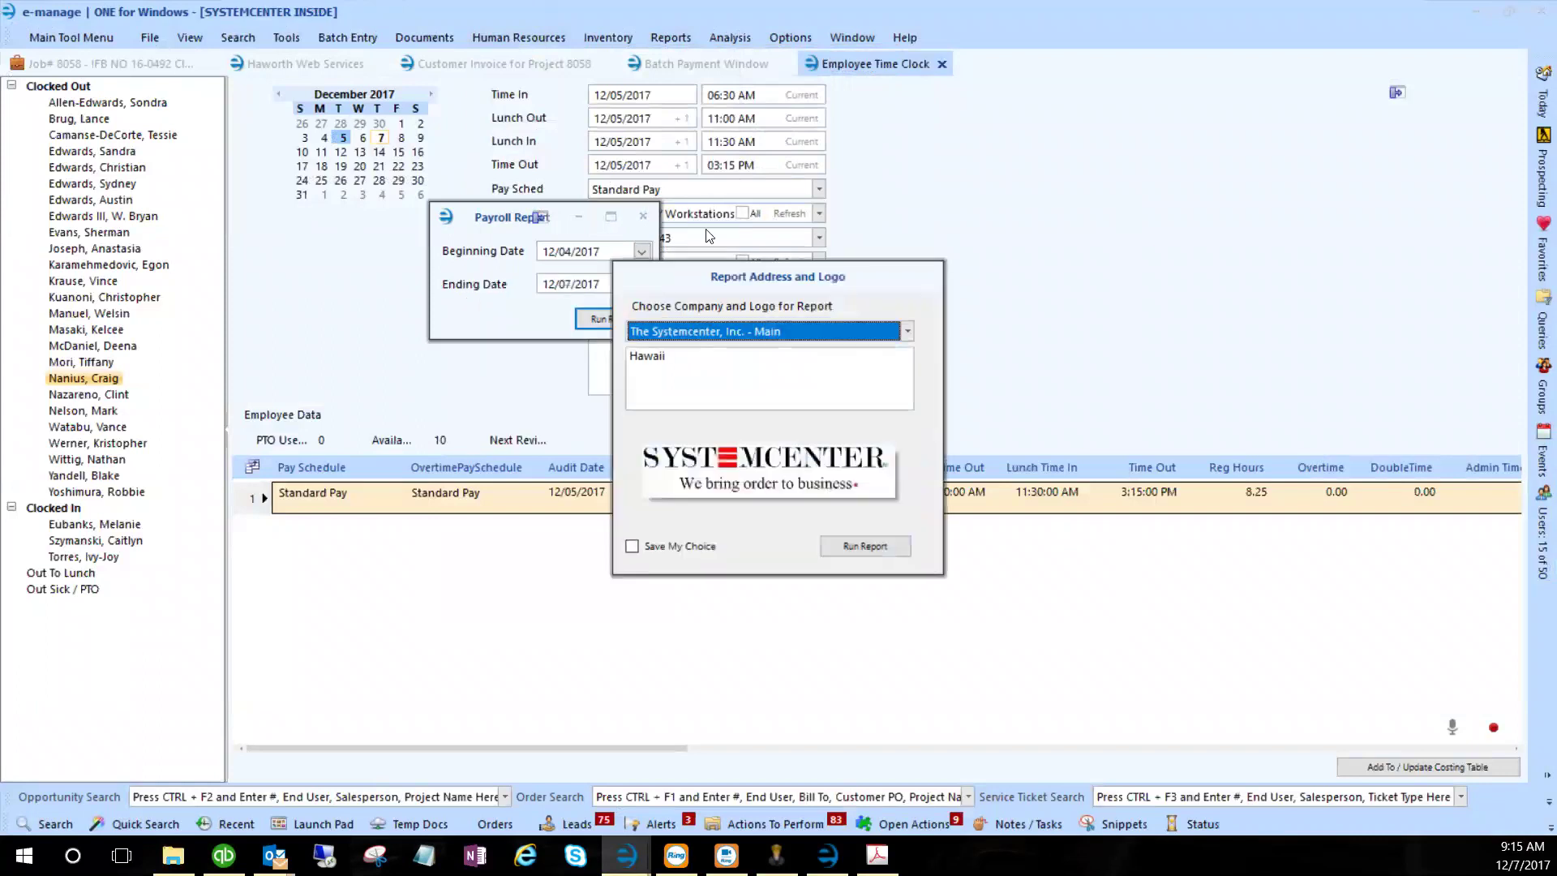
left_click(884, 548)
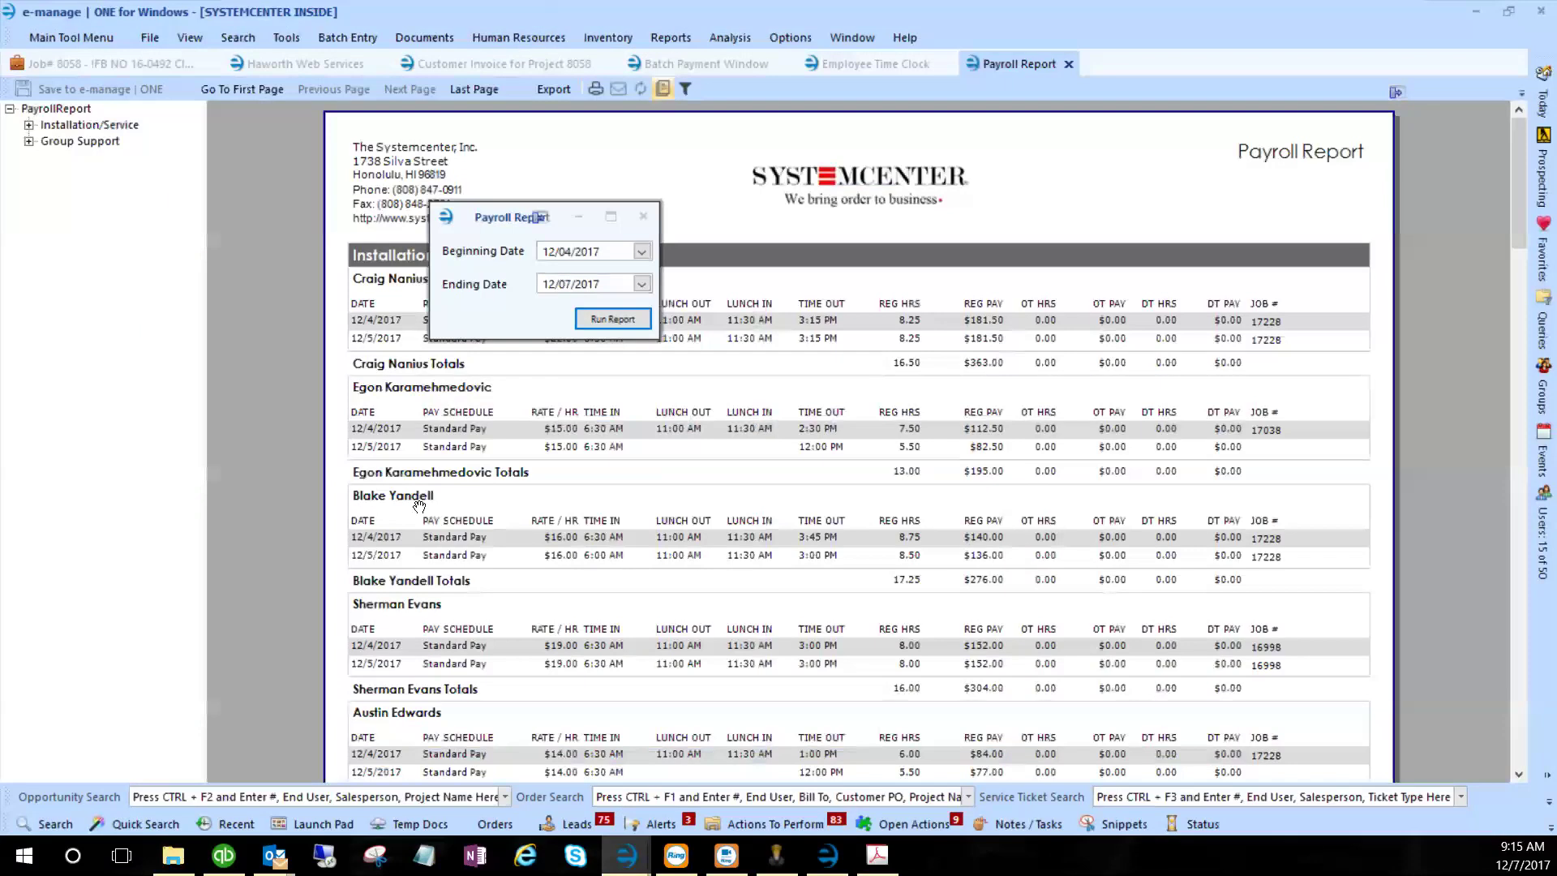
- Review the employees' hours and pay across the payroll report pages and close the report
scroll(420, 506, "down", 1)
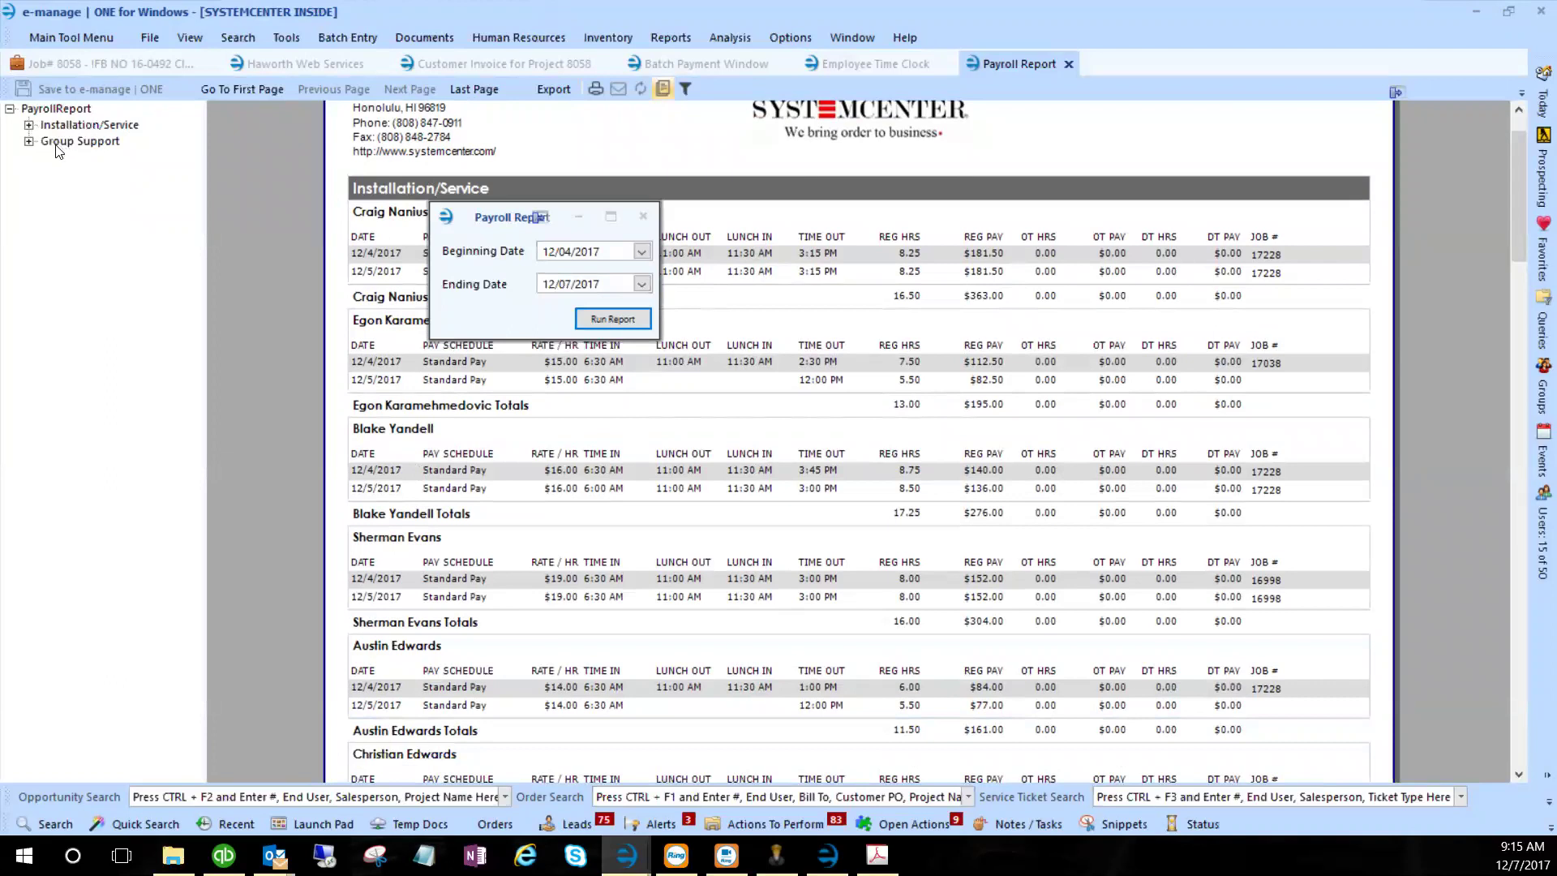
left_click(616, 319)
scroll(680, 420, "down", 12)
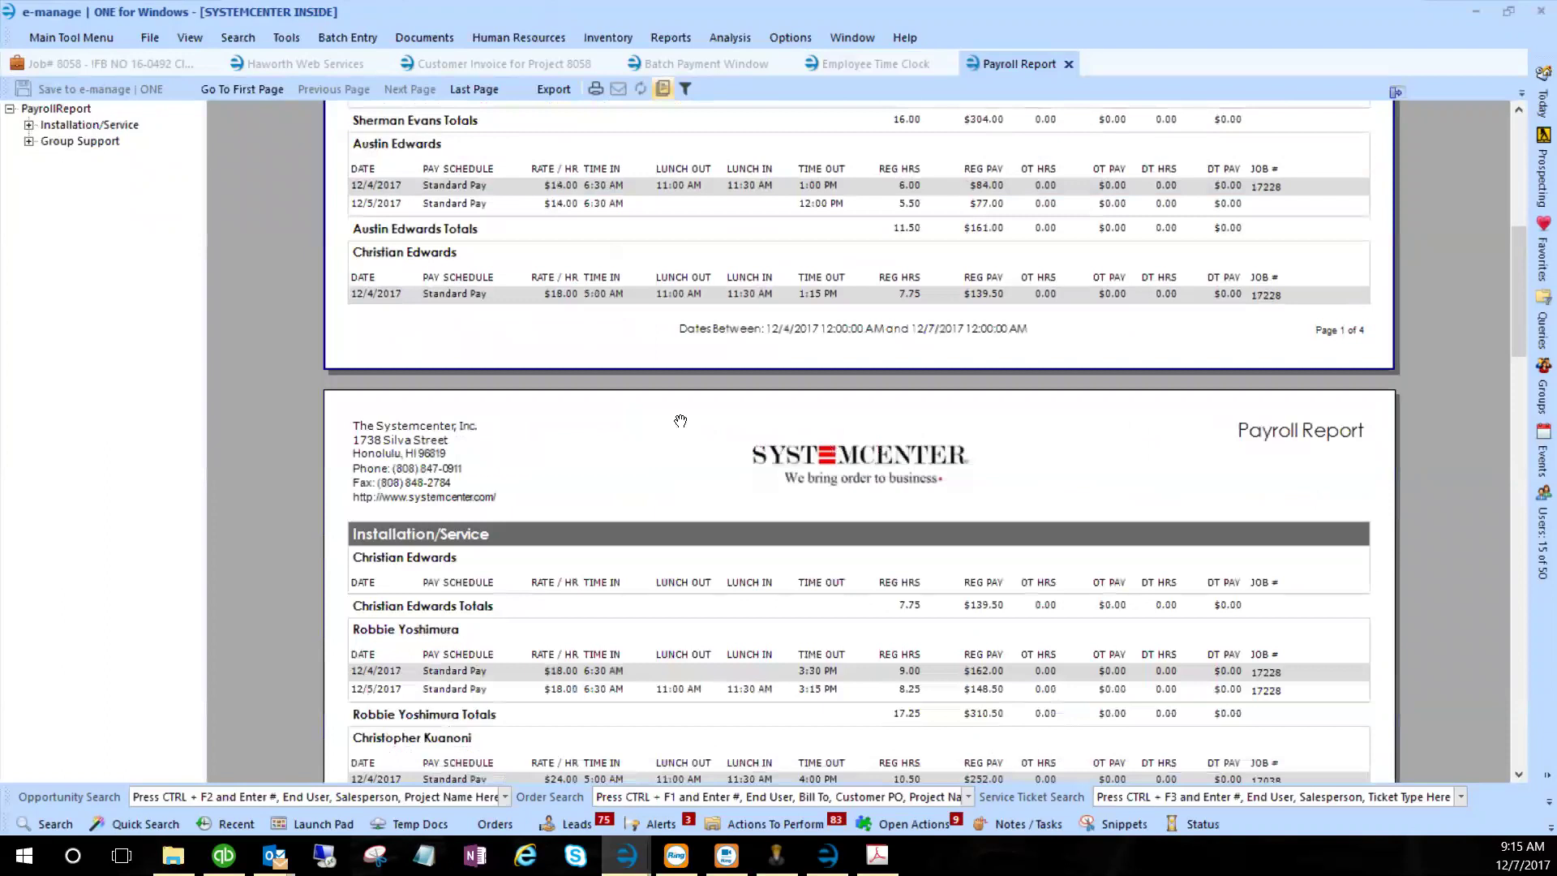
scroll(680, 419, "up", 3)
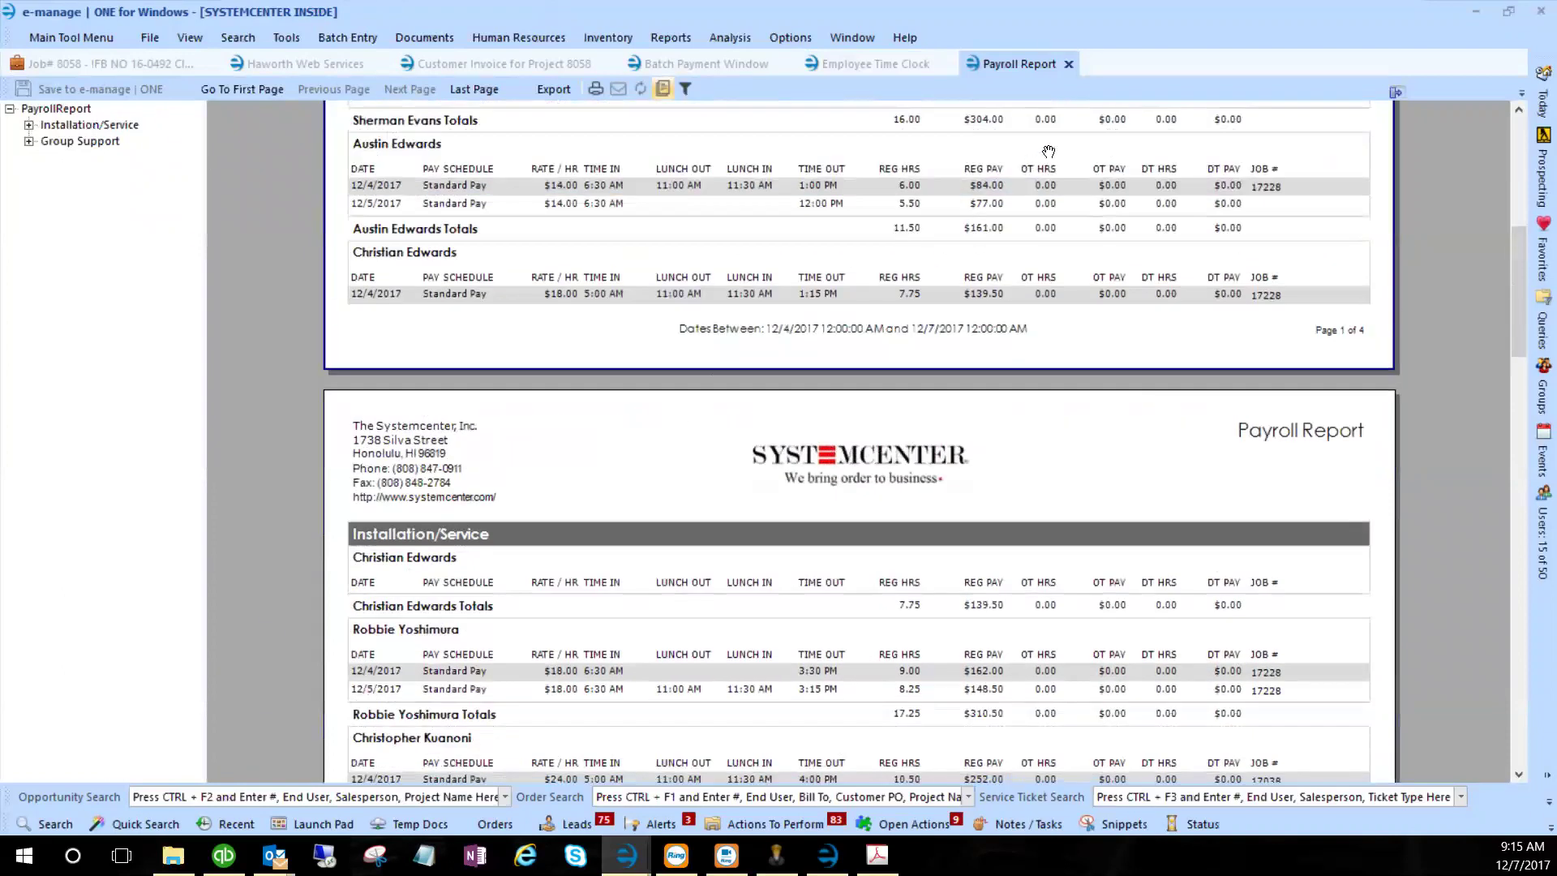
left_click(1069, 64)
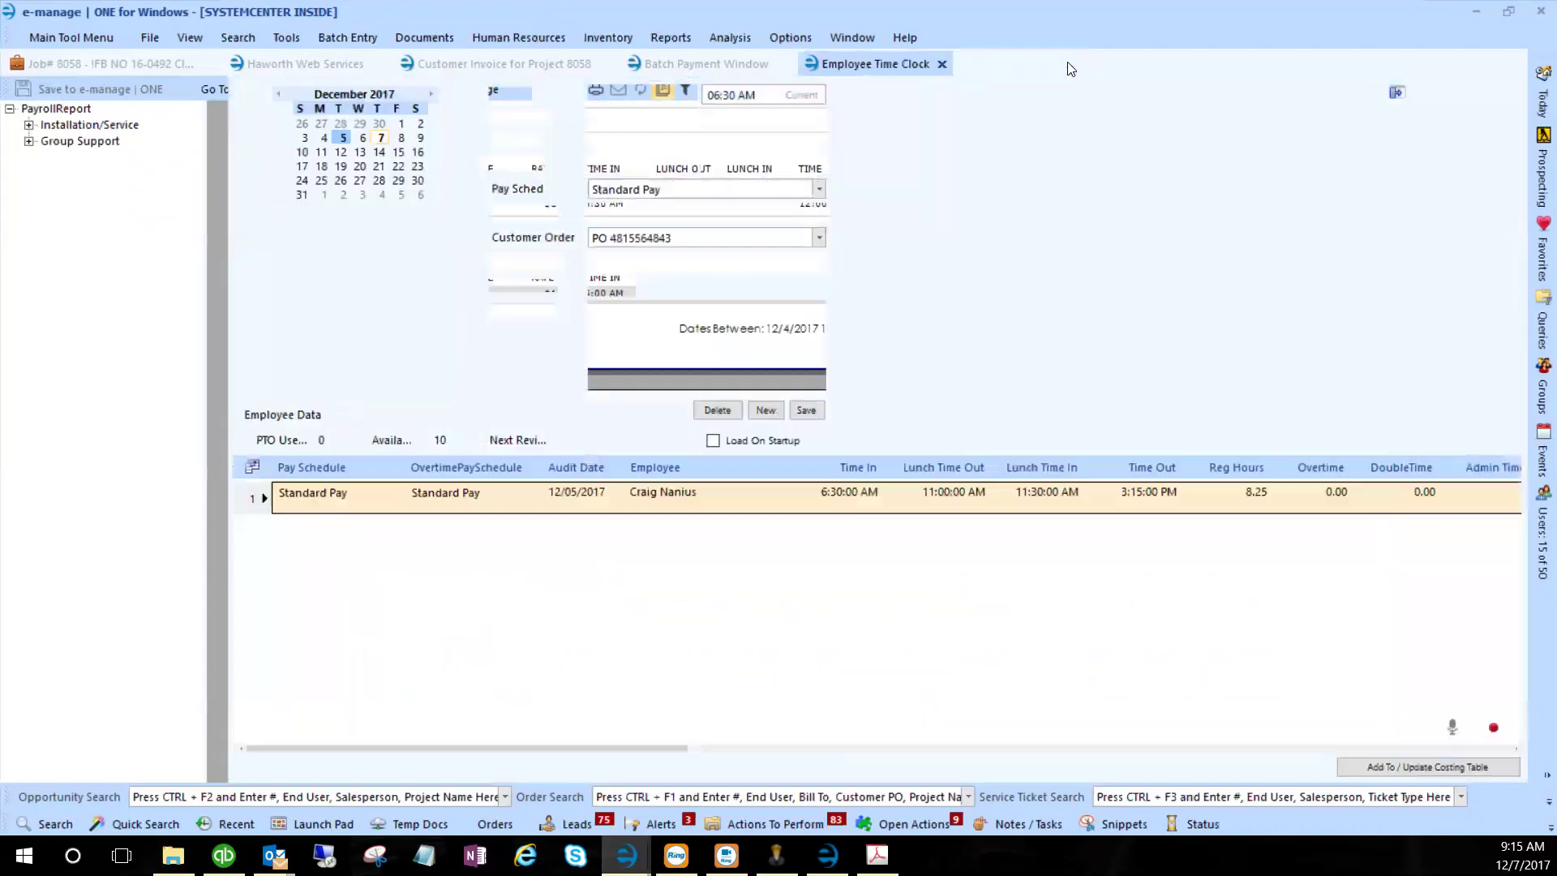
- Open the employee time sheet review and include only the second and fifth listed employees, sorted by first name
left_click(507, 40)
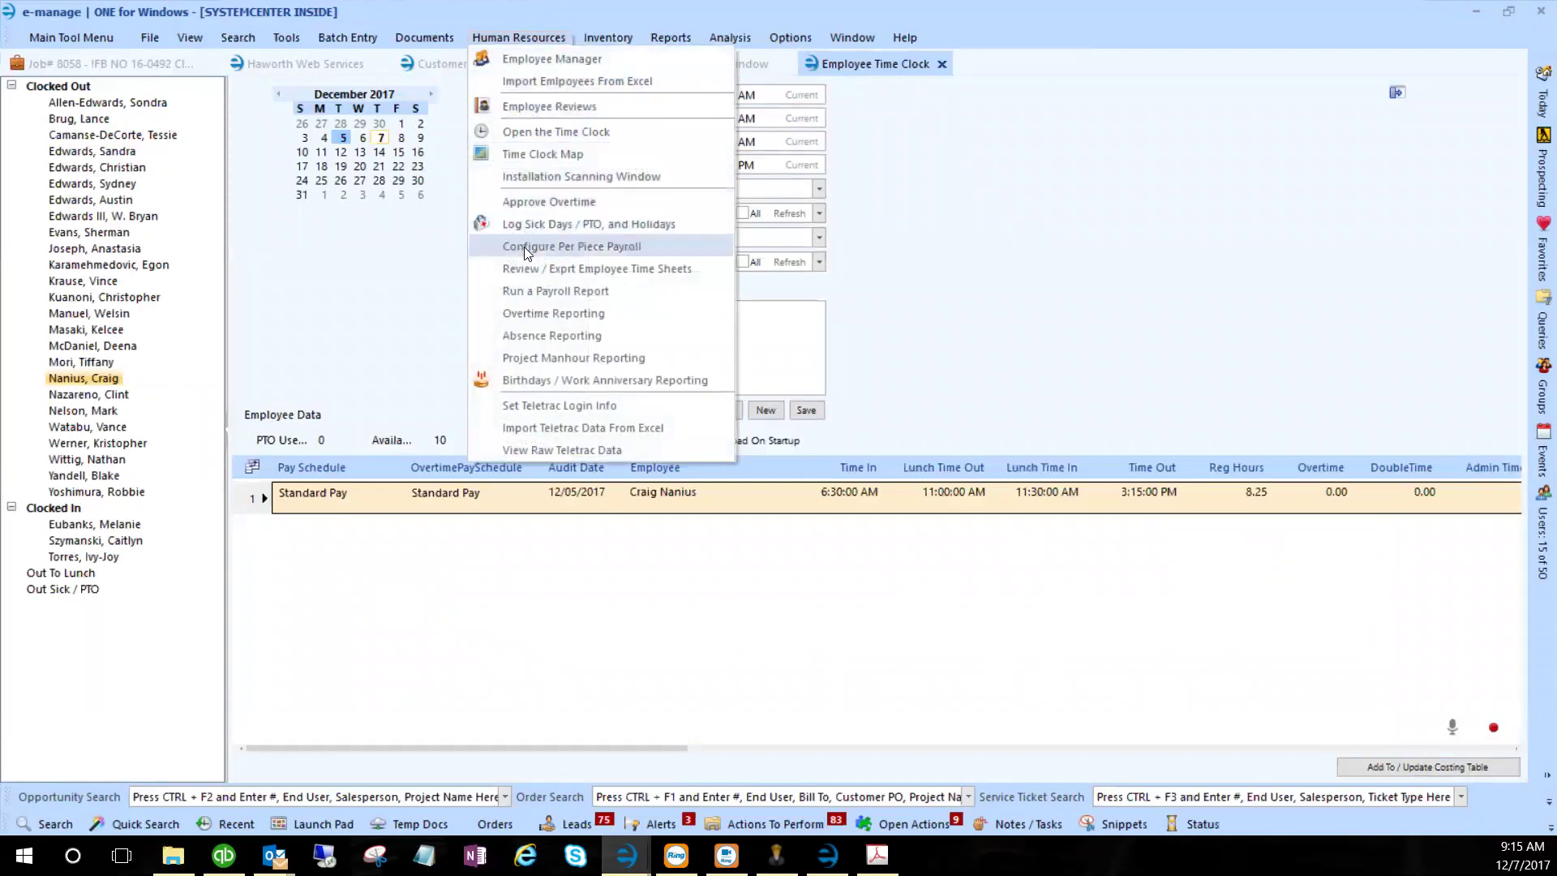
left_click(524, 273)
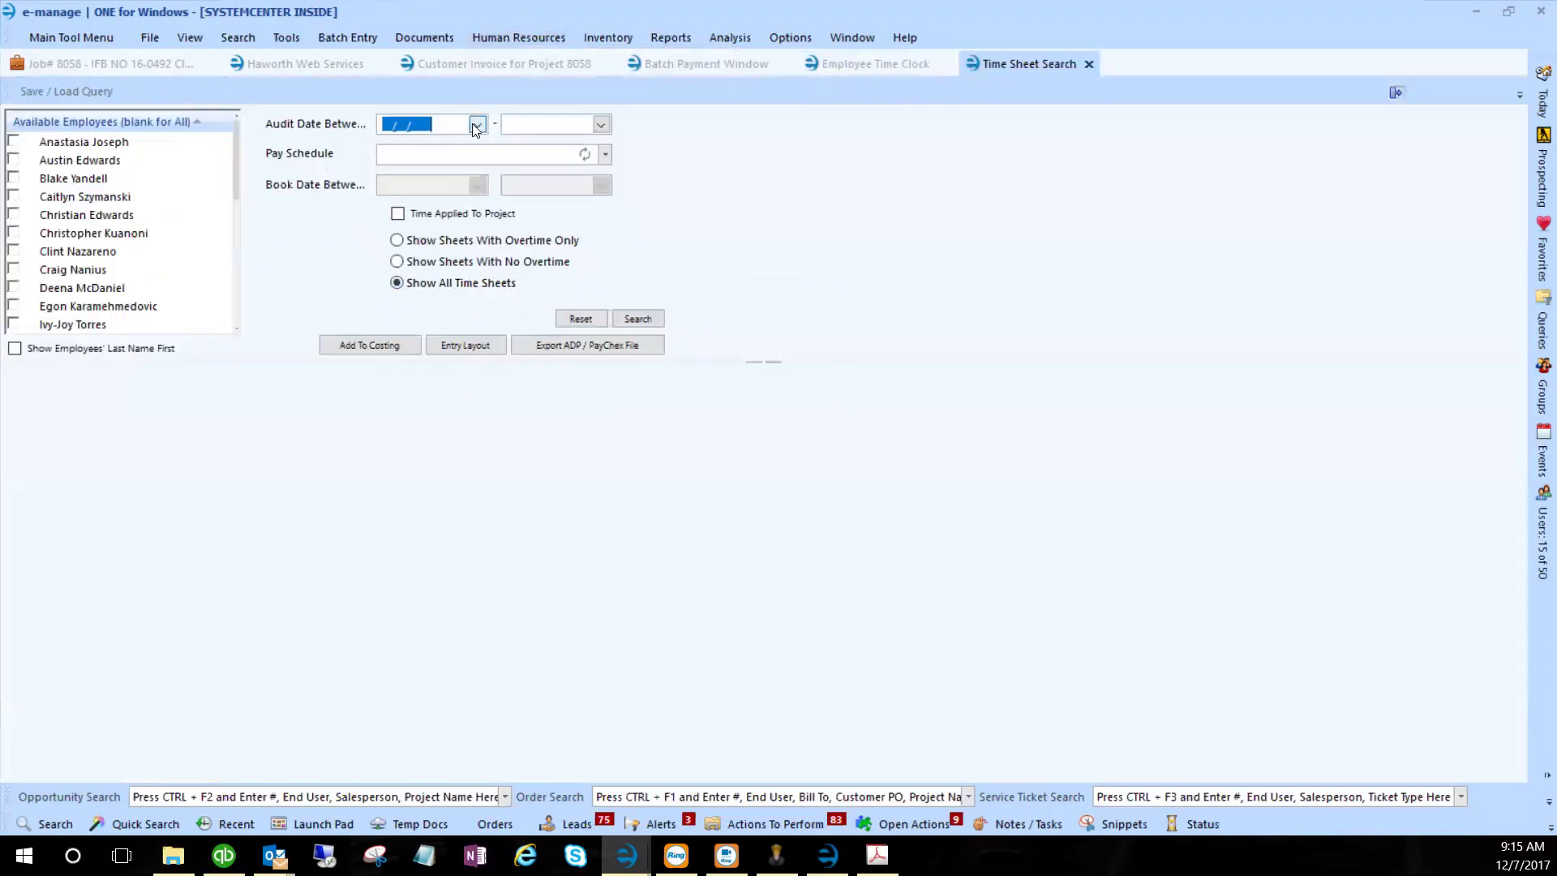
left_click(14, 147)
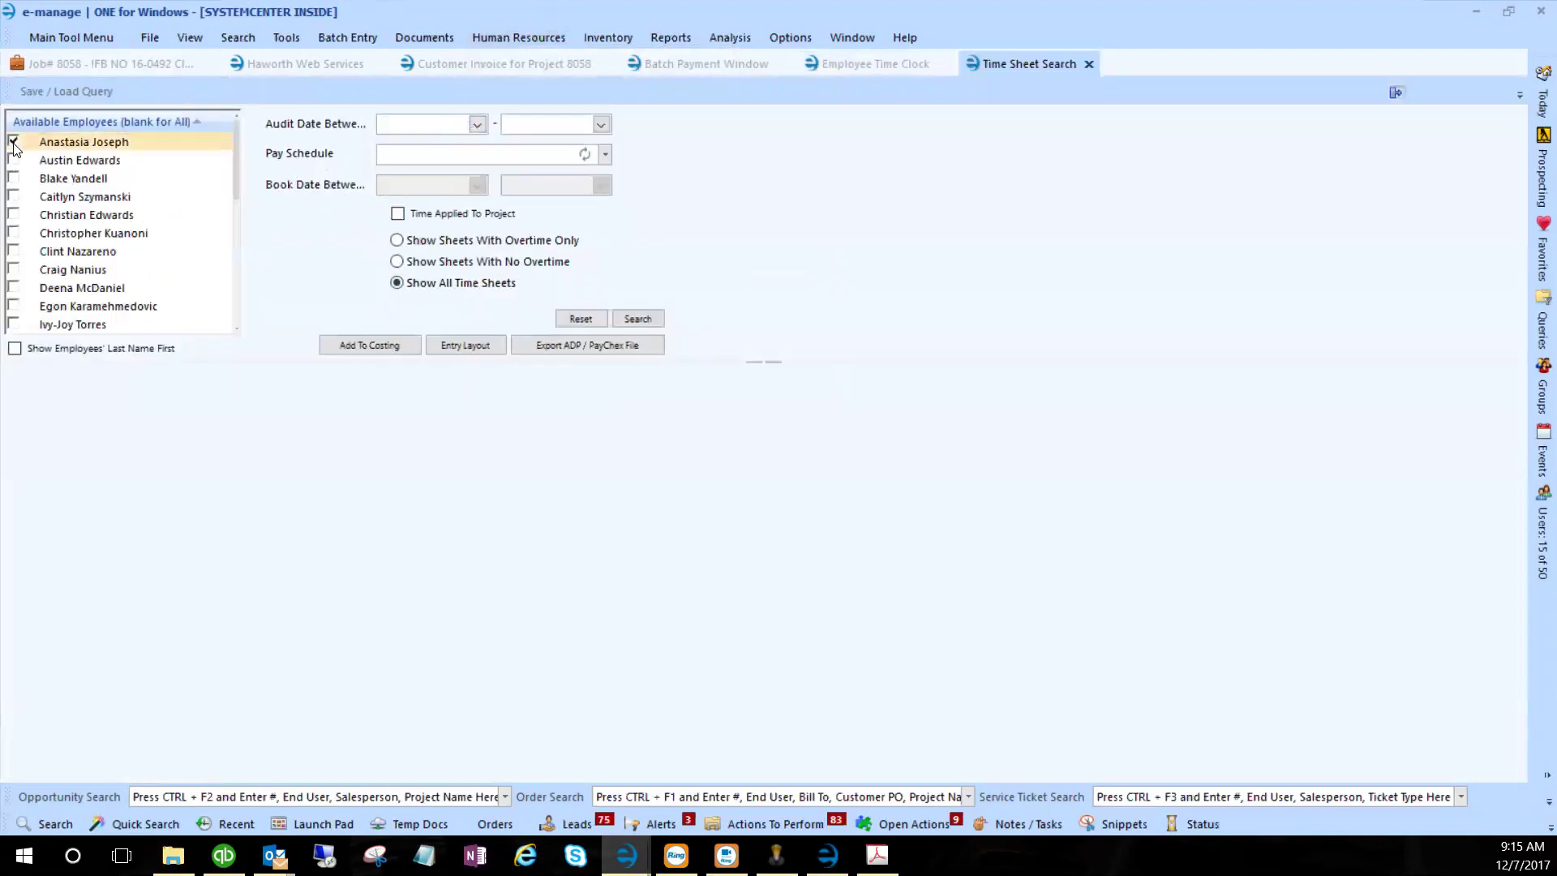
left_click(15, 349)
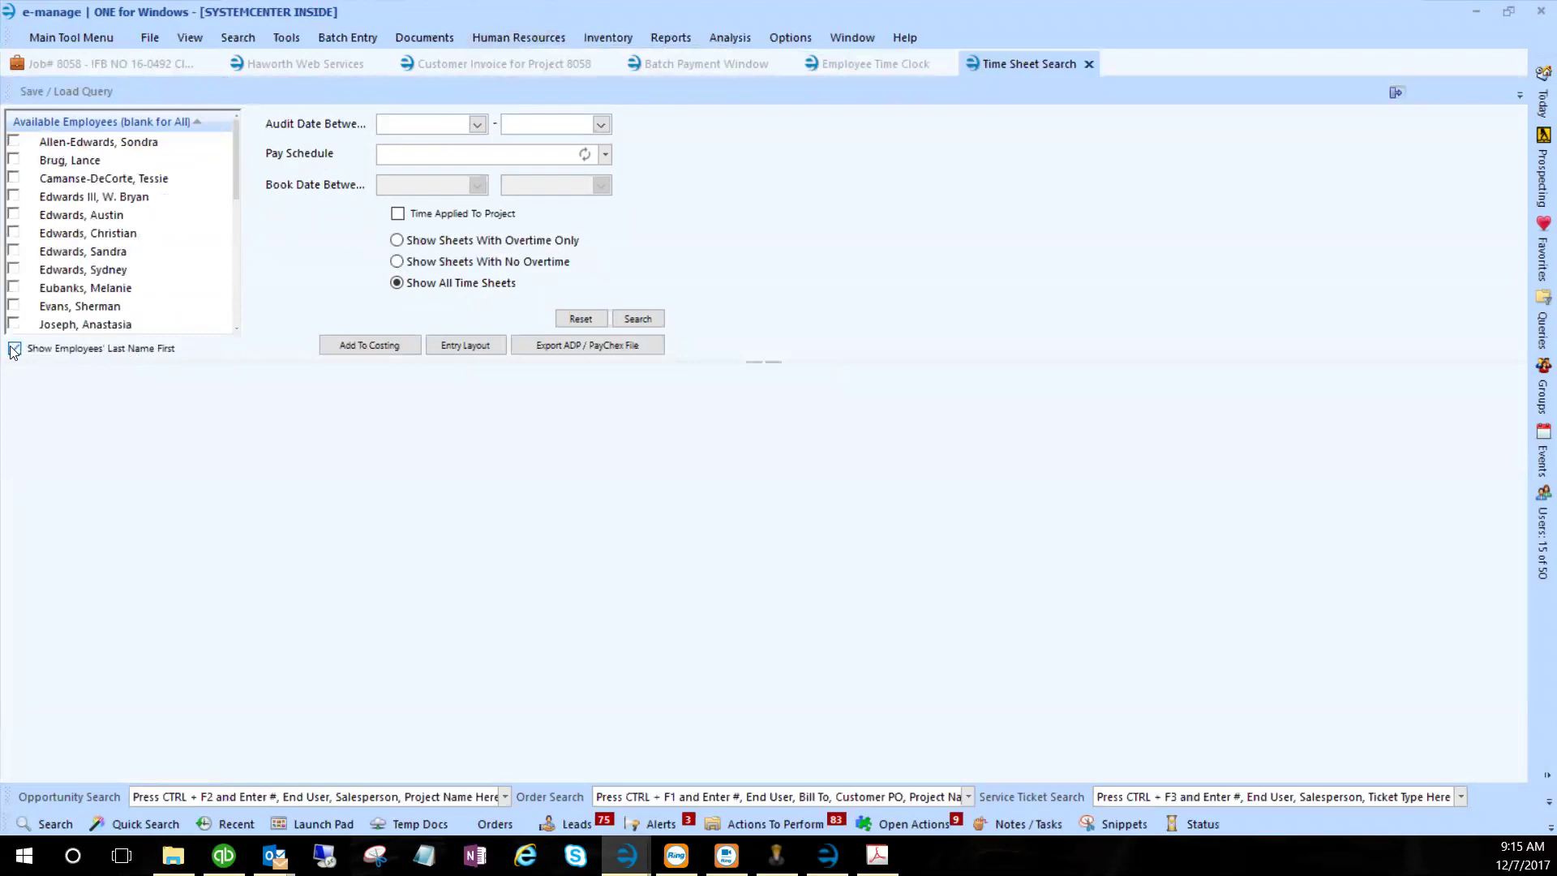
left_click(15, 349)
left_click(14, 159)
left_click(14, 214)
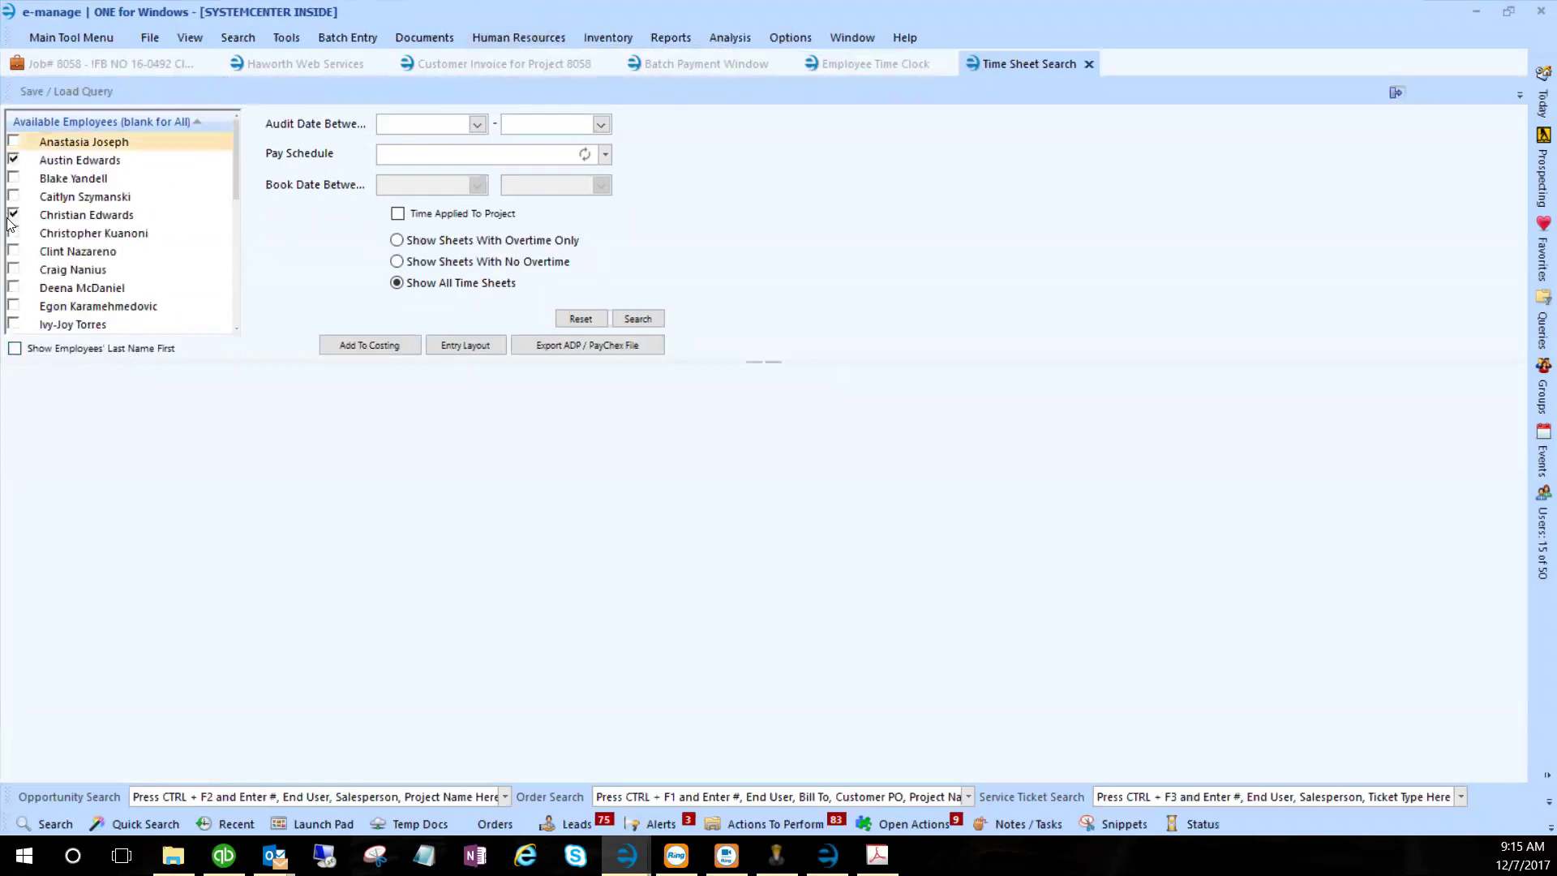
- Search all time sheets of the chosen employees with audit dates between 11/28/2017 and 12/07/2017
left_click(479, 123)
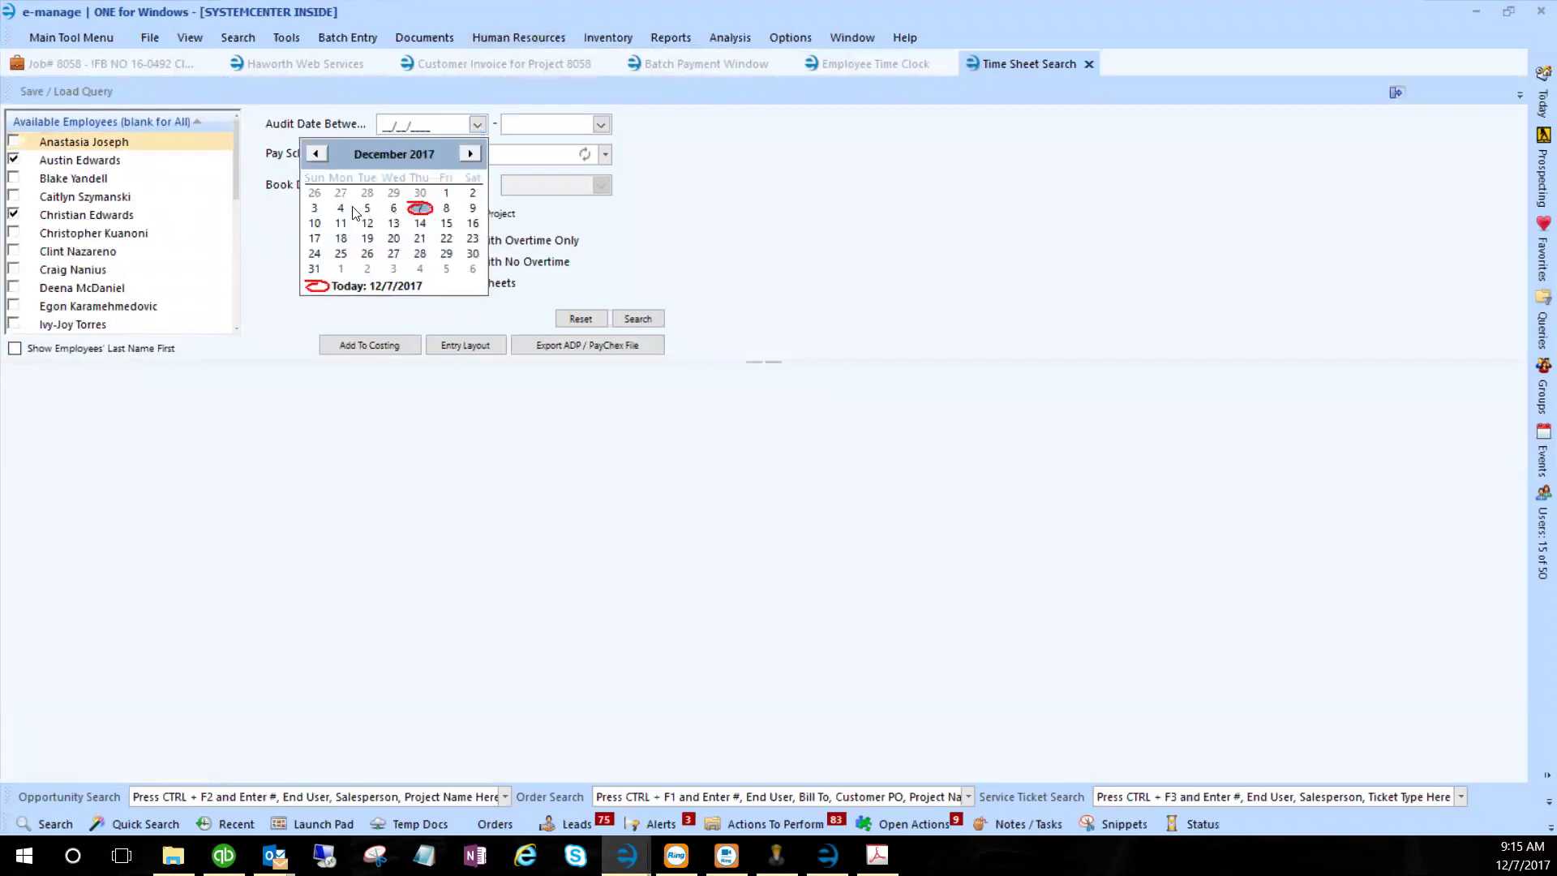
left_click(368, 197)
left_click(598, 123)
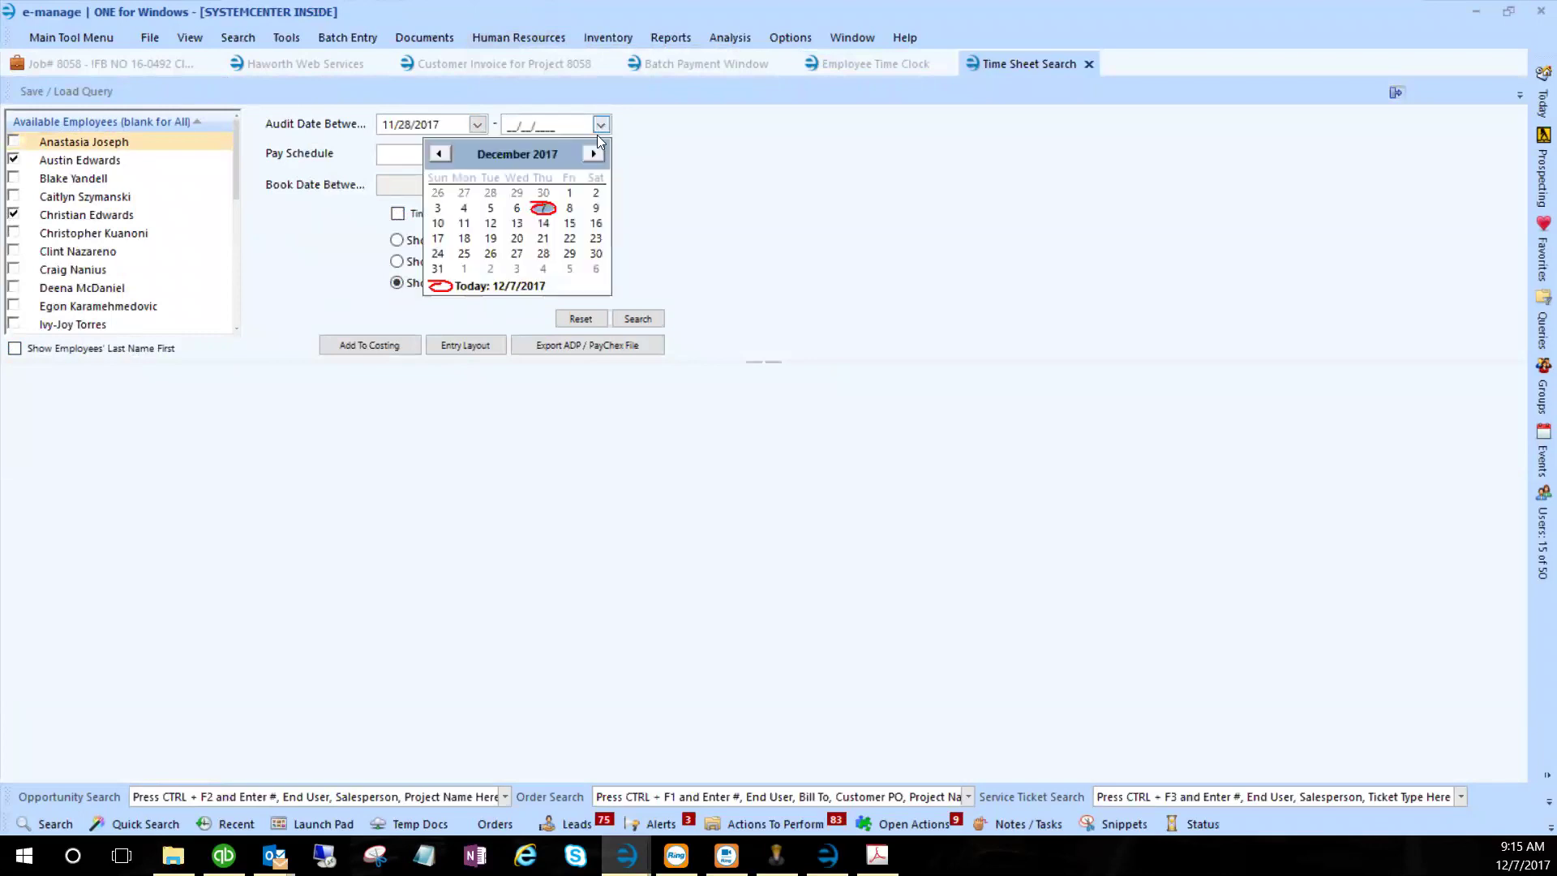
left_click(545, 210)
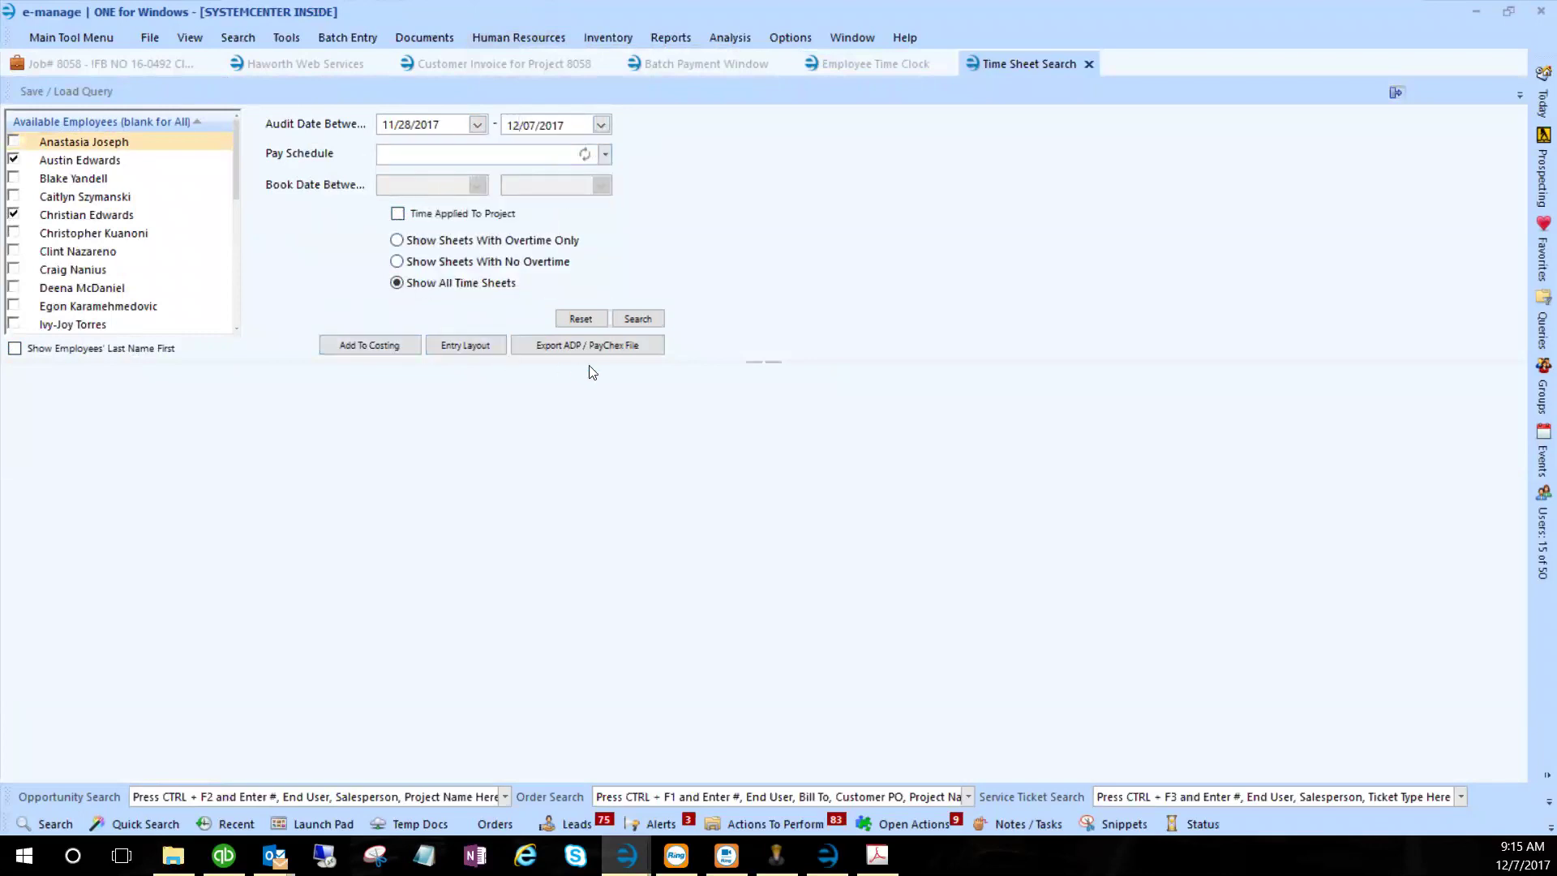
left_click(632, 319)
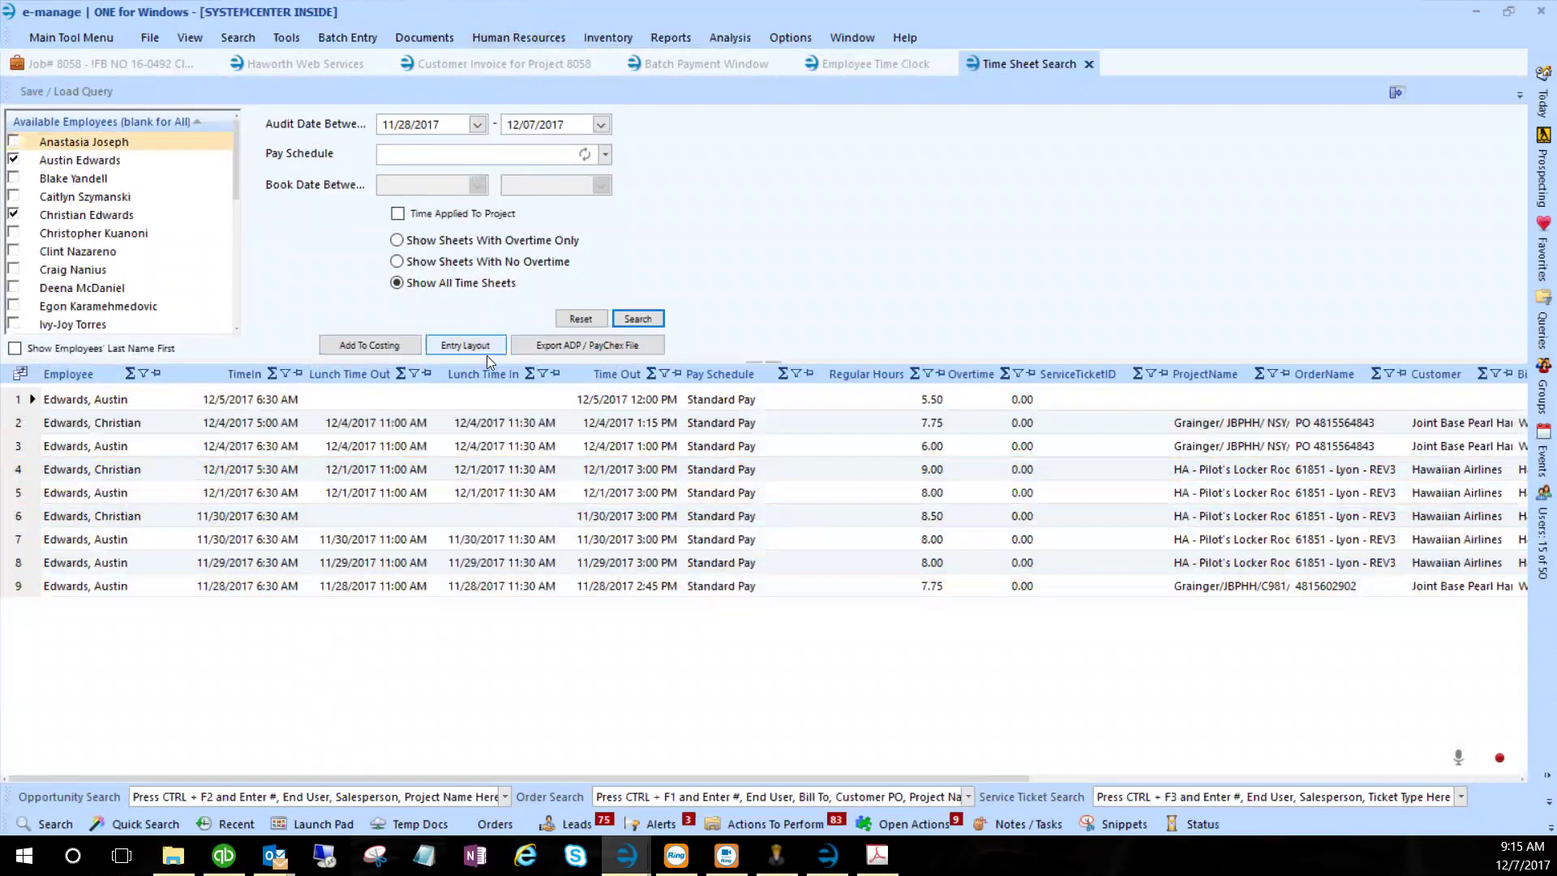
- Try to export the found time sheets as an ADP / PayChex file and select the first eight time sheet rows
left_click(579, 349)
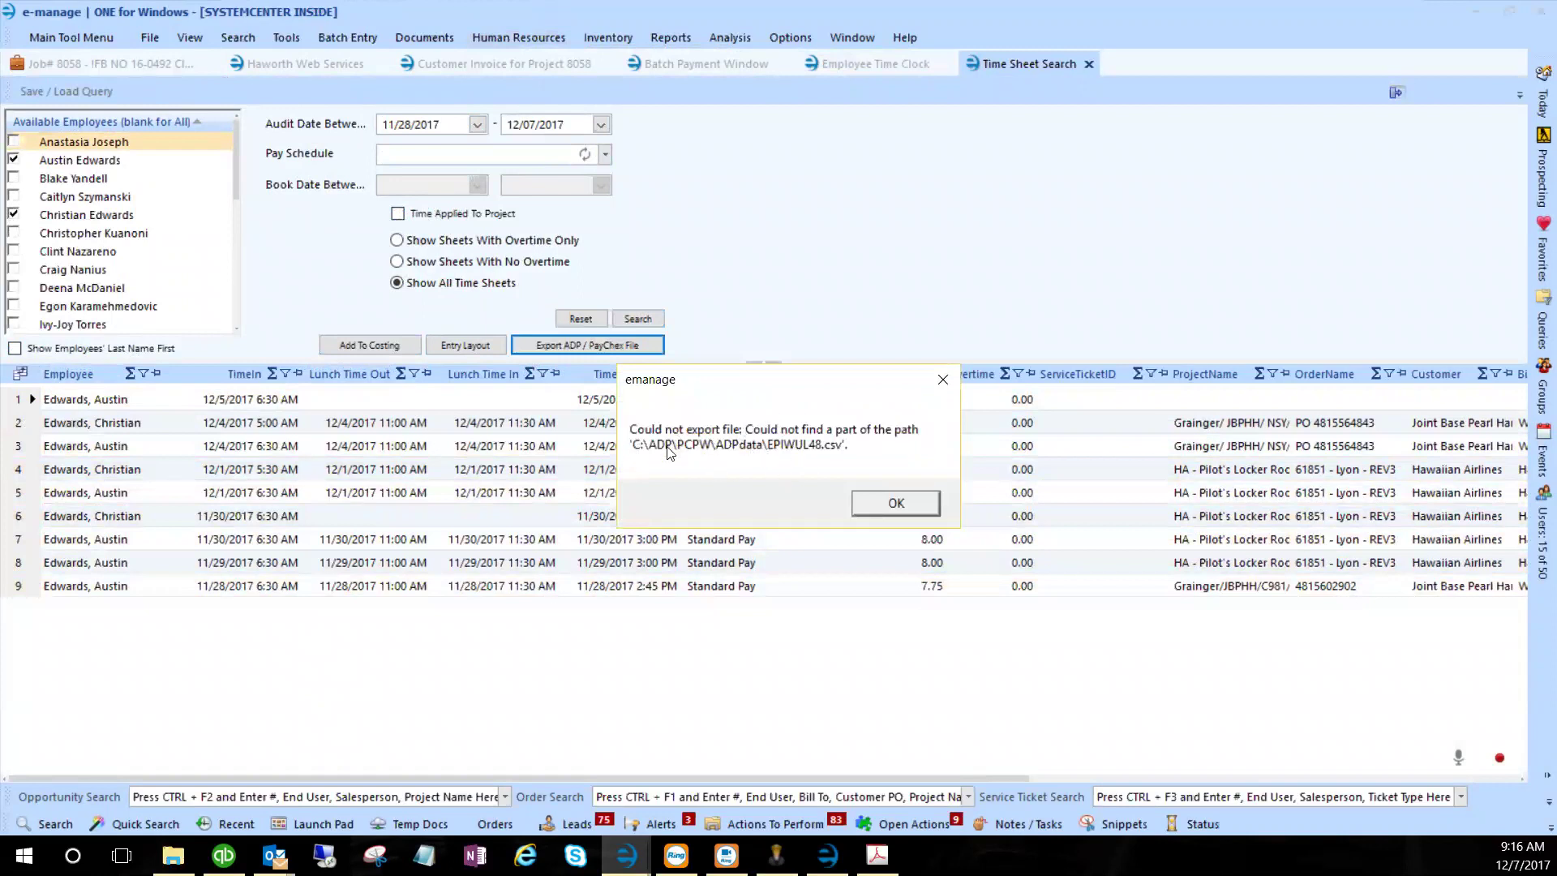
left_click(896, 503)
left_click_drag(22, 398, 4, 562)
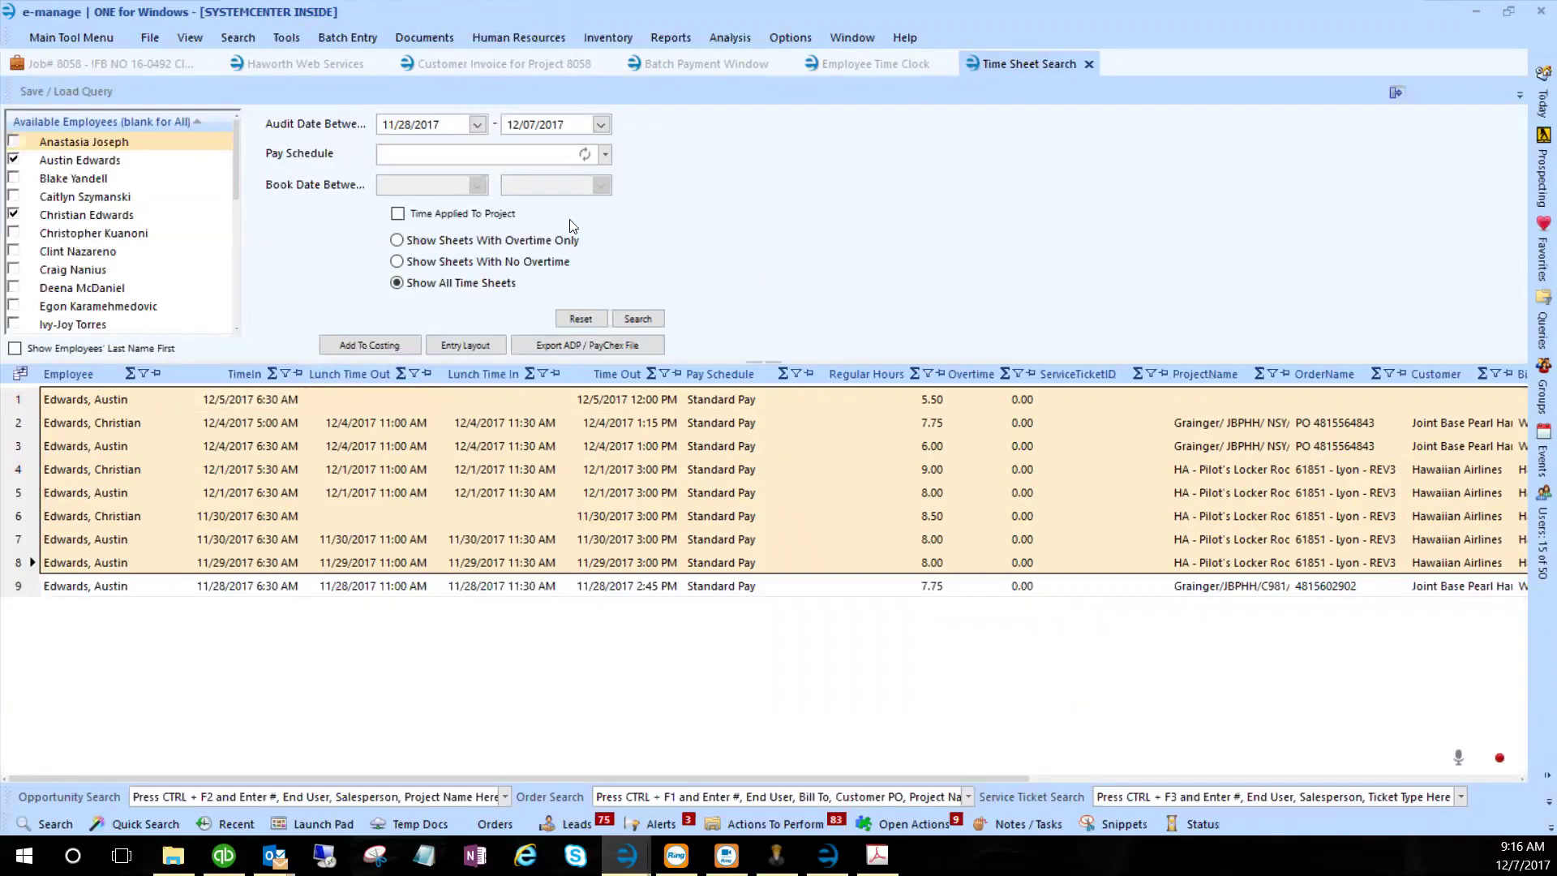
- Close the time sheet search and the employee time clock to return to the classroom renovation job
left_click(1089, 63)
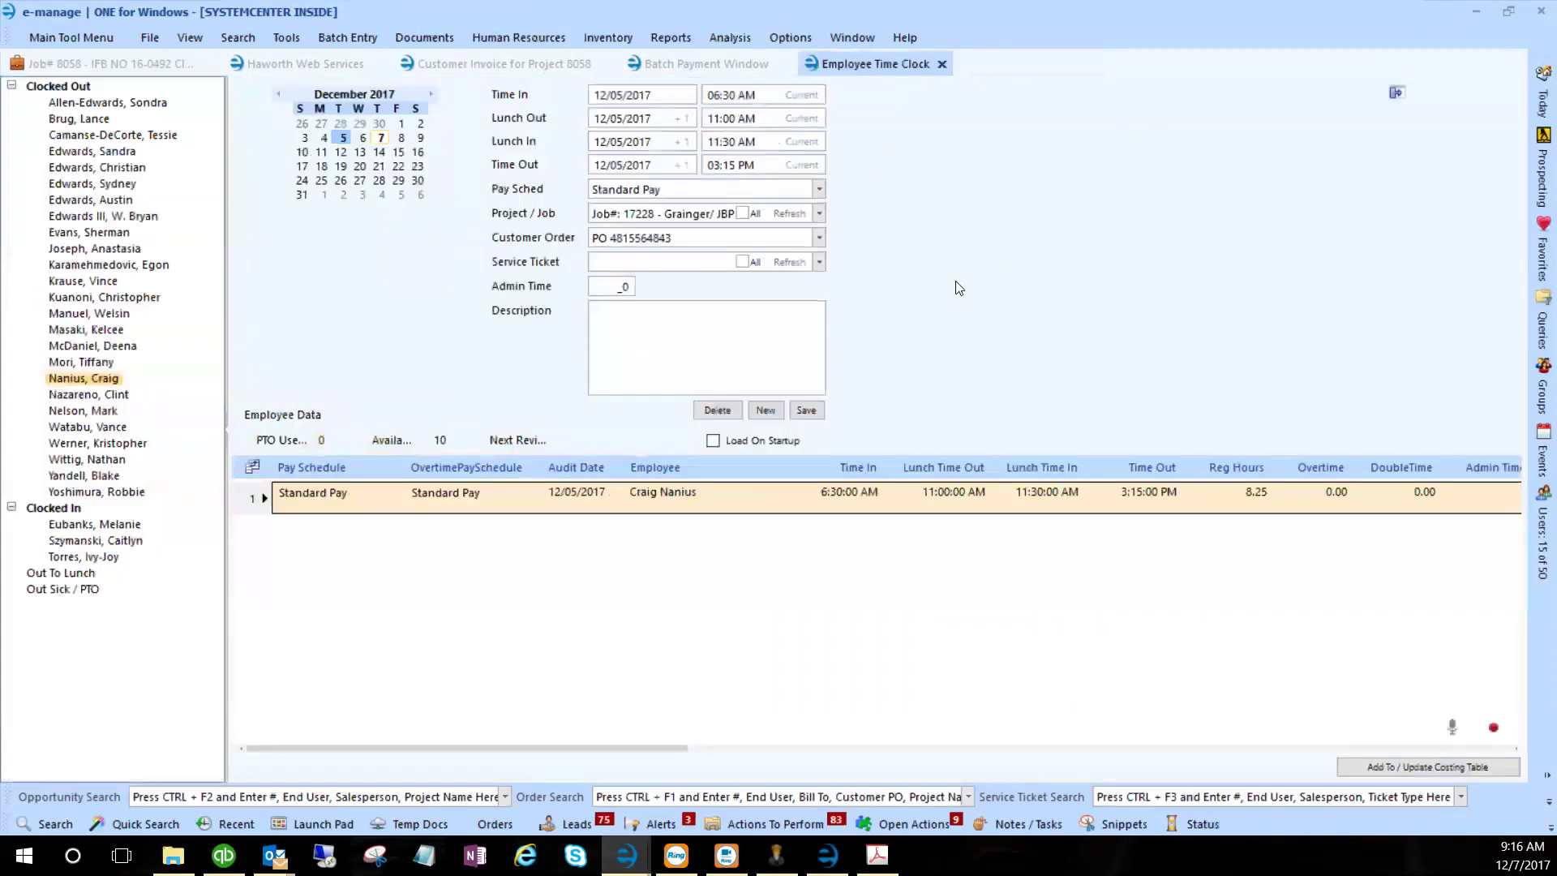
left_click(941, 65)
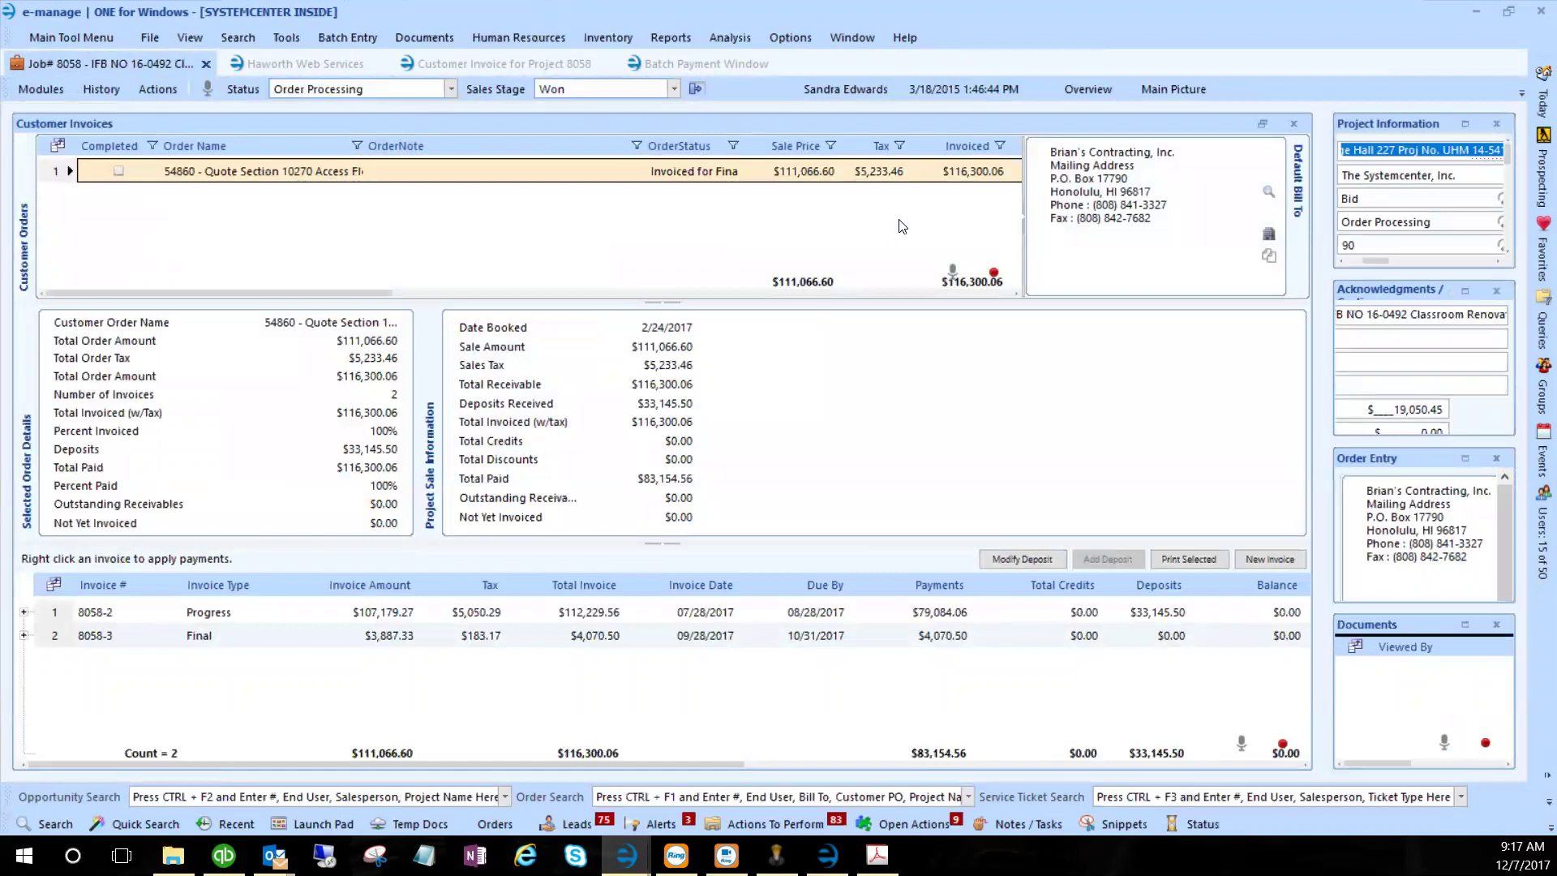
- Open the batch entry of project vendor bills, list all purchase orders on active orders and widen the list to show full descriptions
left_click(44, 90)
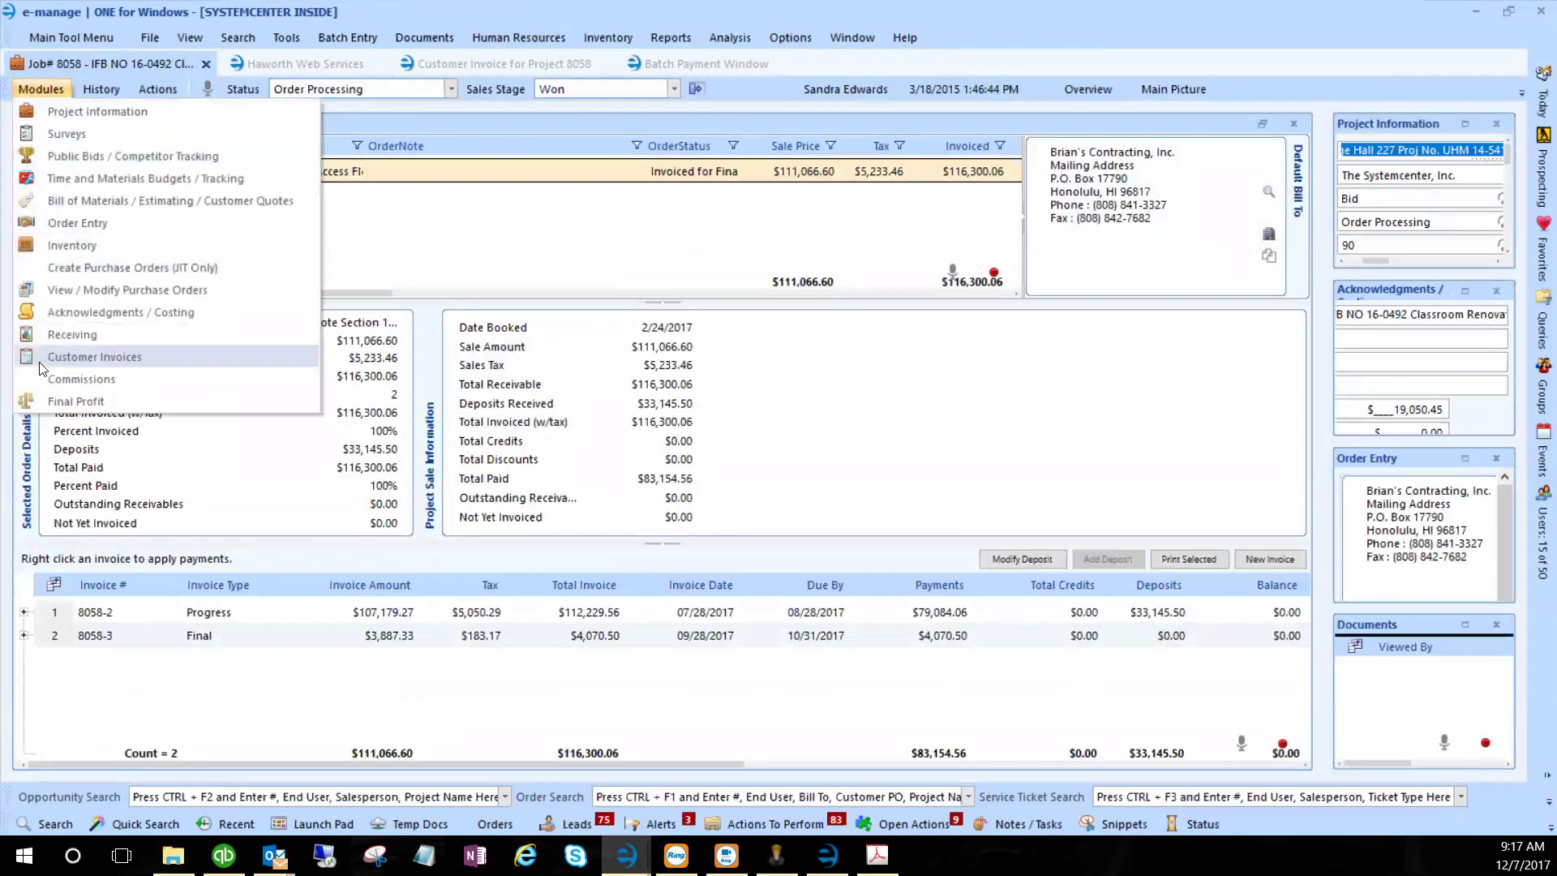
left_click(342, 112)
left_click(334, 34)
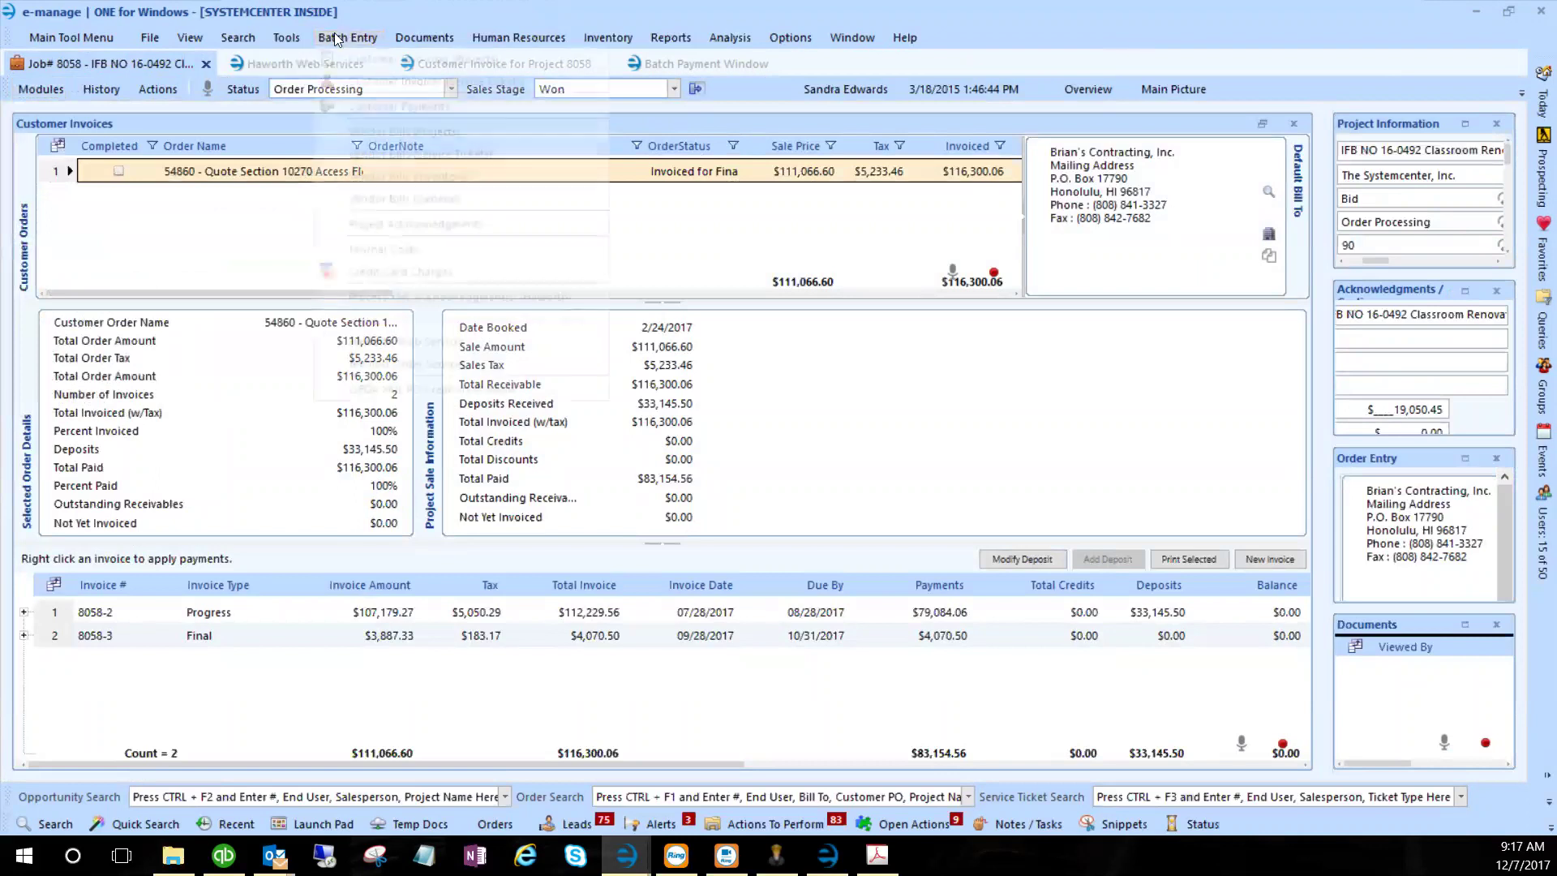
left_click(392, 133)
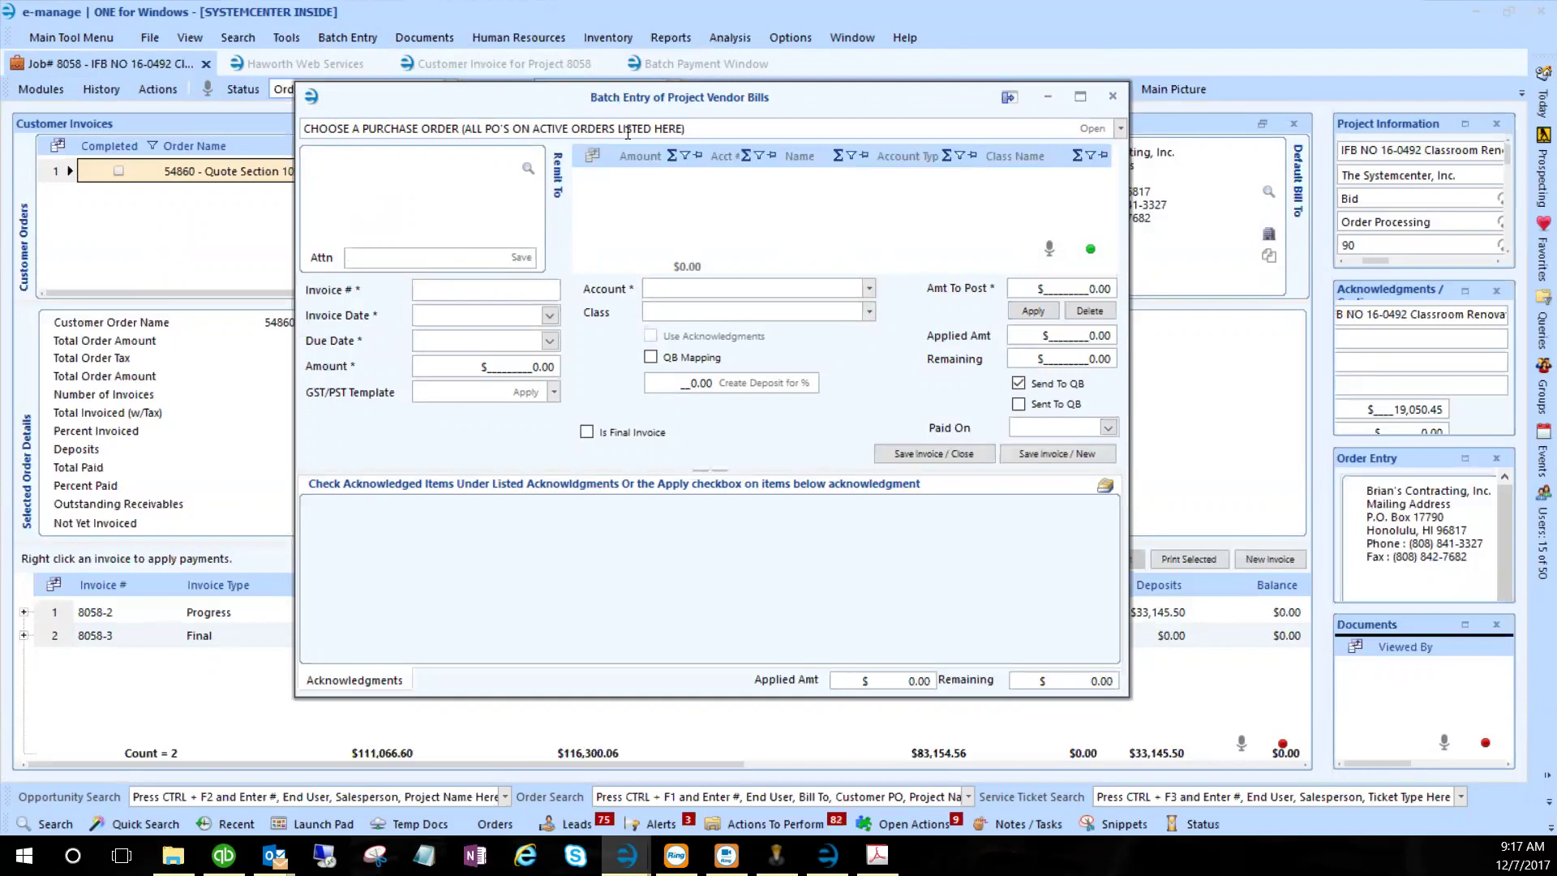
left_click(1131, 136)
left_click(1119, 128)
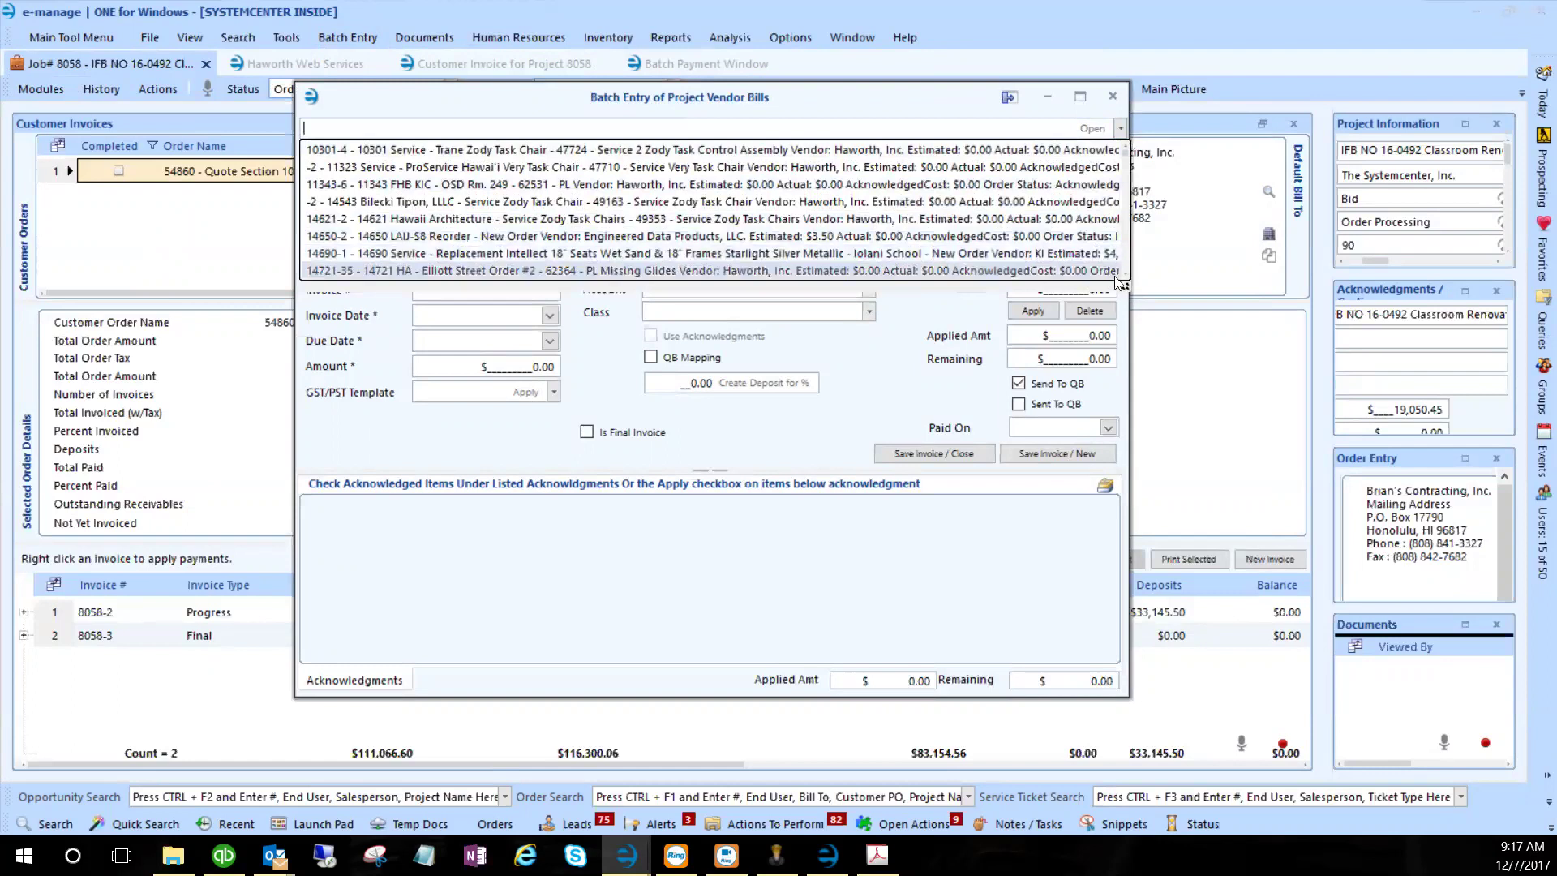
left_click_drag(1129, 281, 1546, 388)
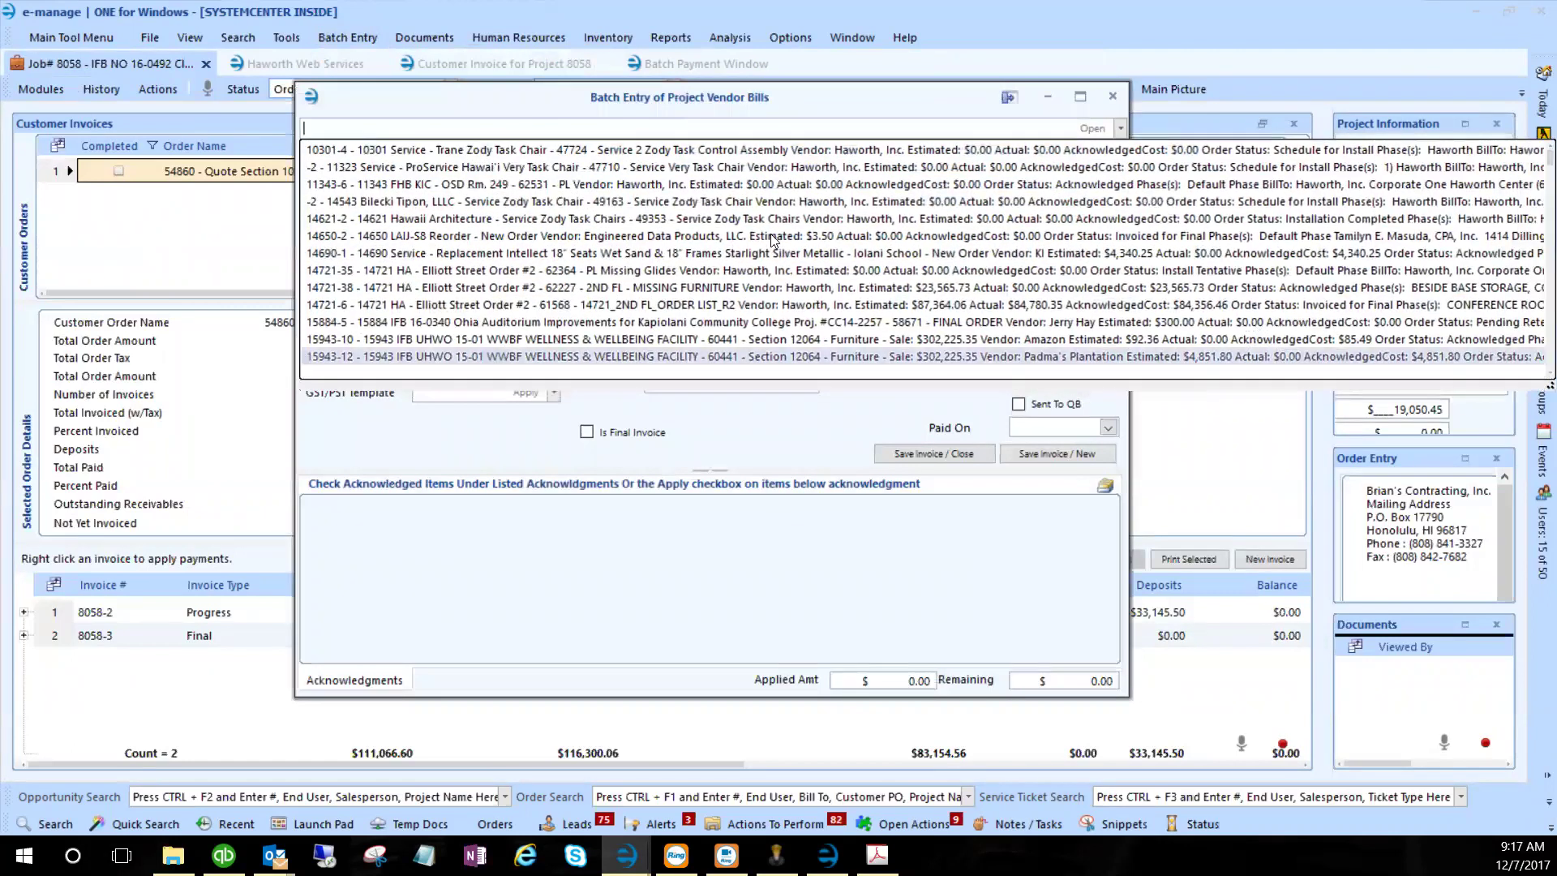
- Search the vendor bill purchase orders for "haworth" and clear the search text
left_click(360, 127)
type("haworth")
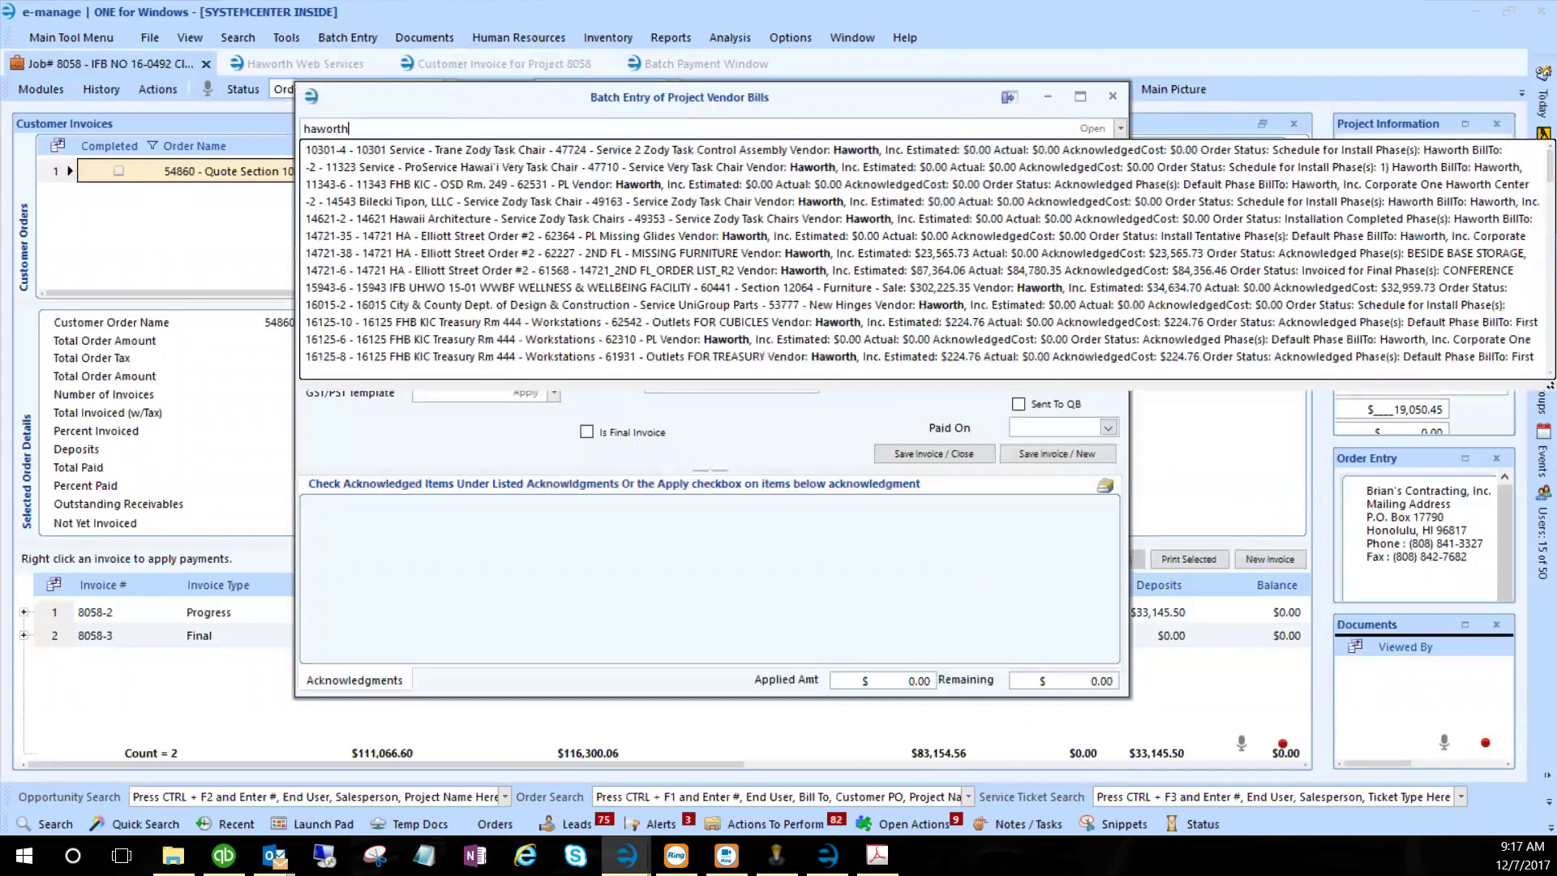
key("BackSpace")
key("BackSpace")
key("BackSpace")
key("BackSpace")
key("BackSpace")
key("BackSpace")
key("BackSpace")
- Search the purchase orders for "serv" to find service orders, and clear the search text
type("servic")
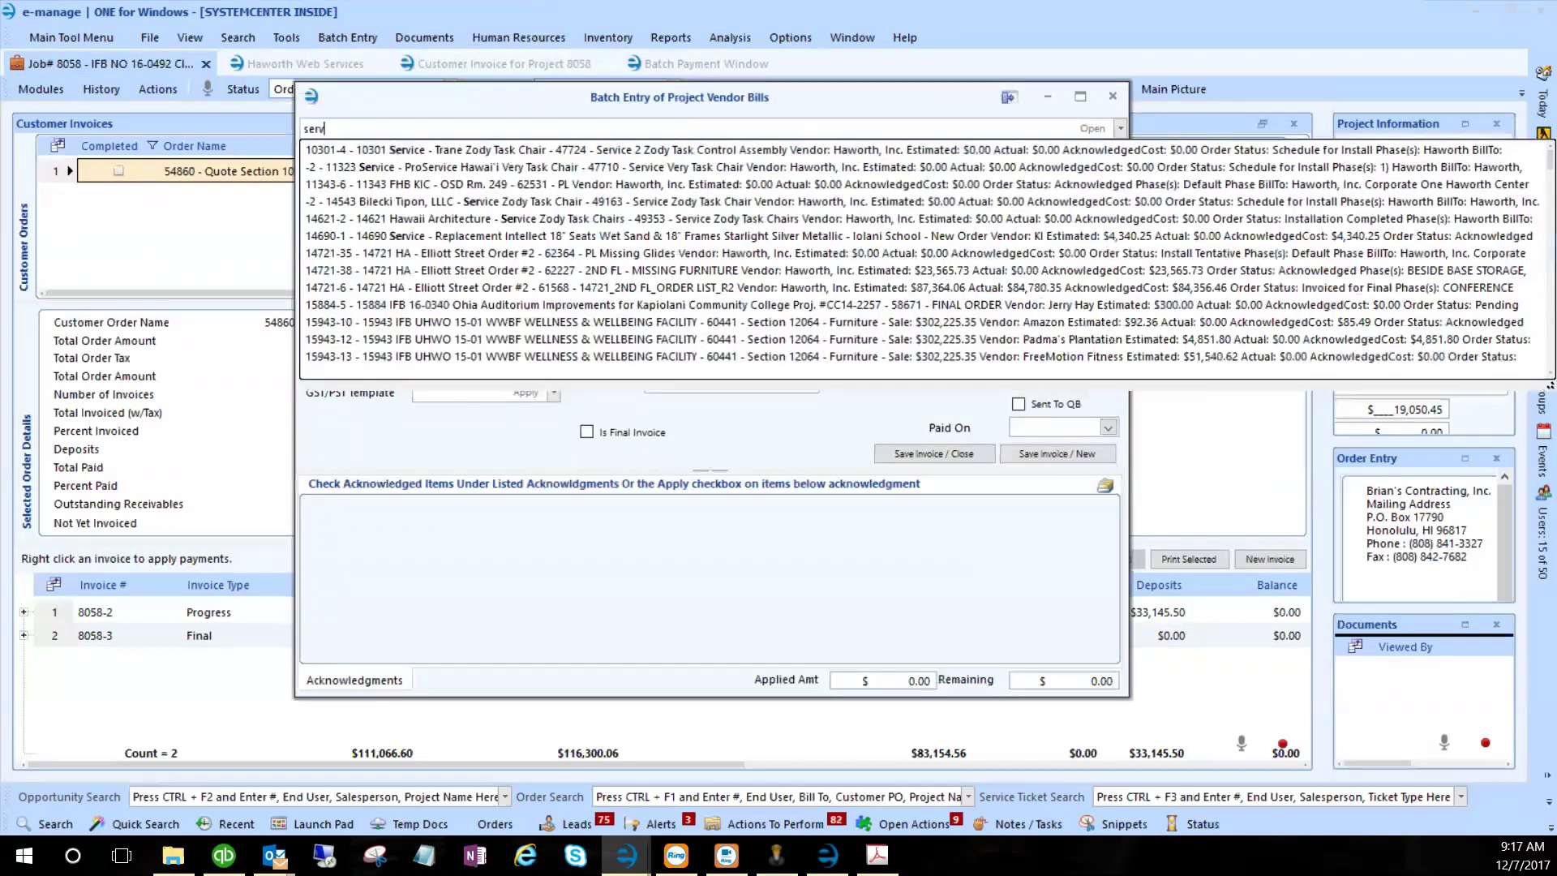
key("BackSpace")
key("BackSpace")
key("BackSpace")
key("BackSpace")
key("BackSpace")
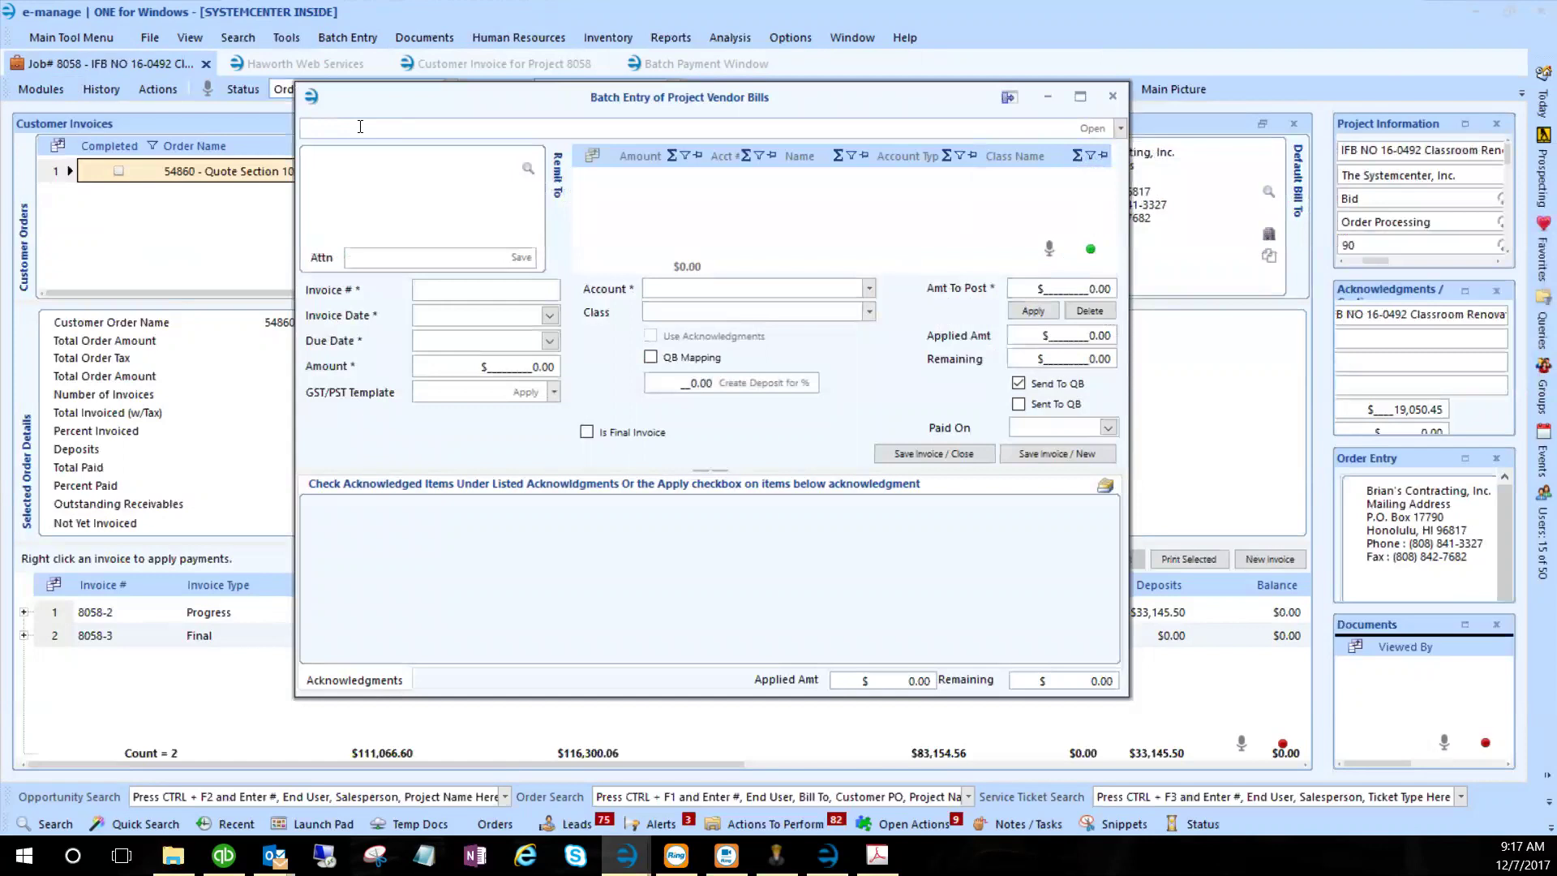
- Search the purchase orders for the customer "first hawaiian bank"
type("firs")
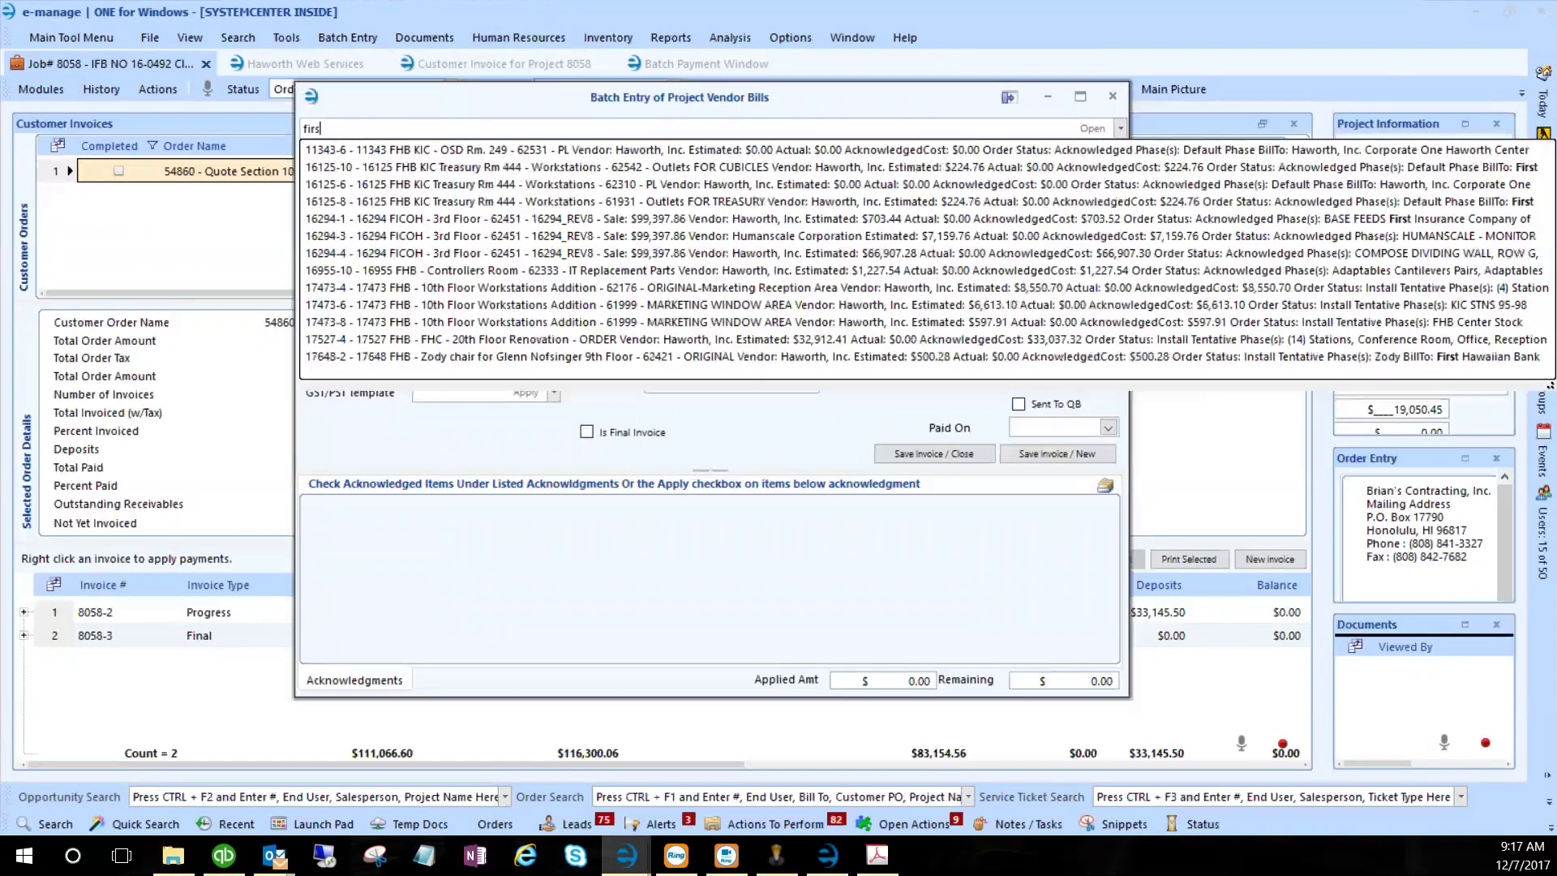
type("t hawa")
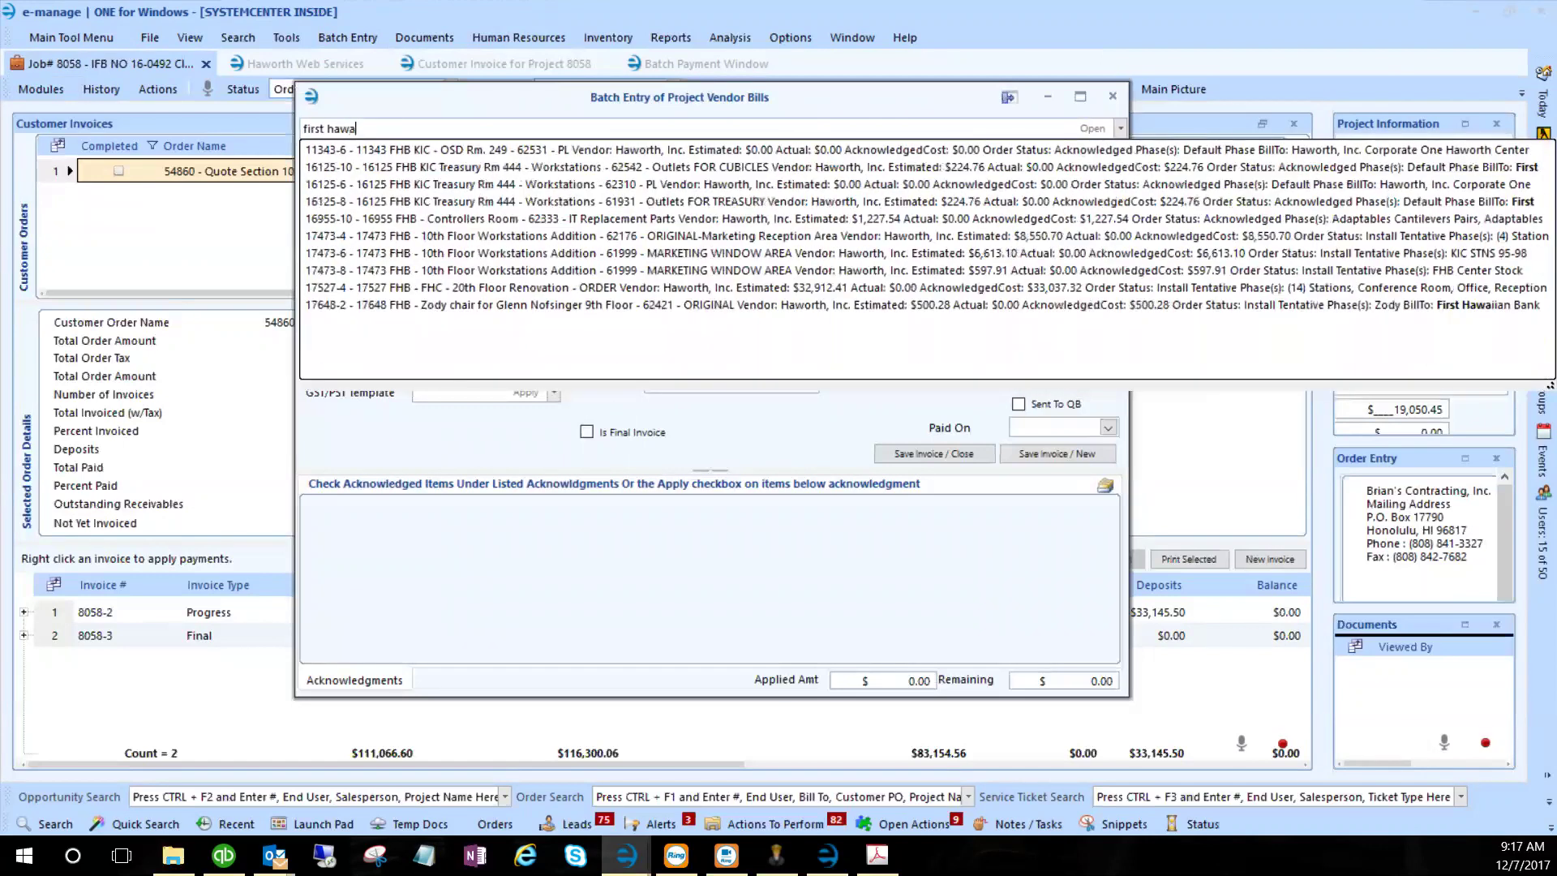
type("iian bank")
key("Return")
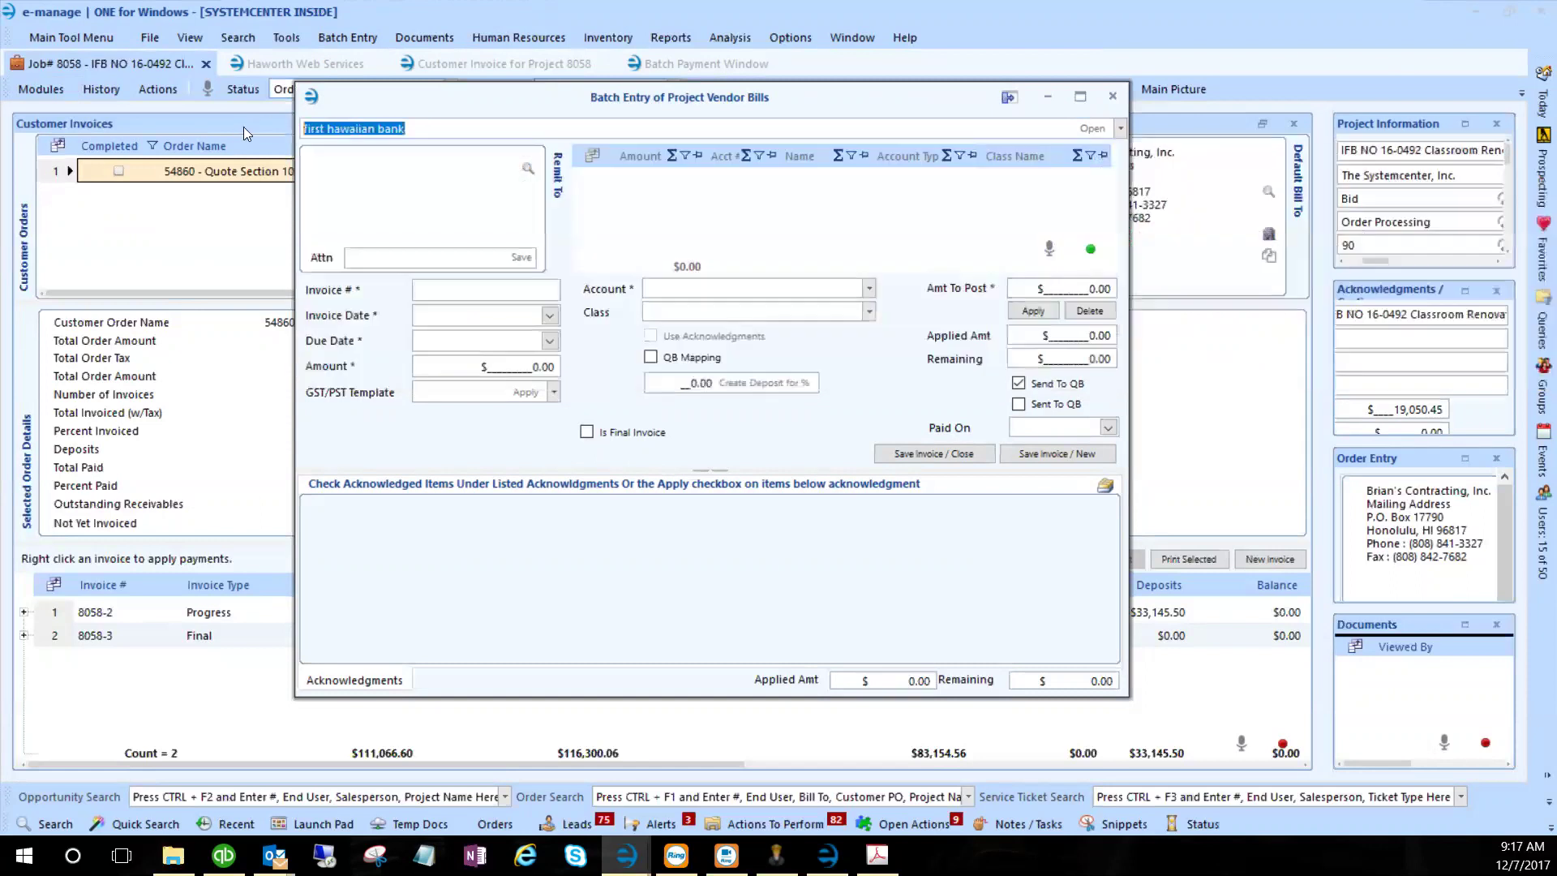
- Search the purchase orders by an employee's first name and clear the search text
type("kelcee")
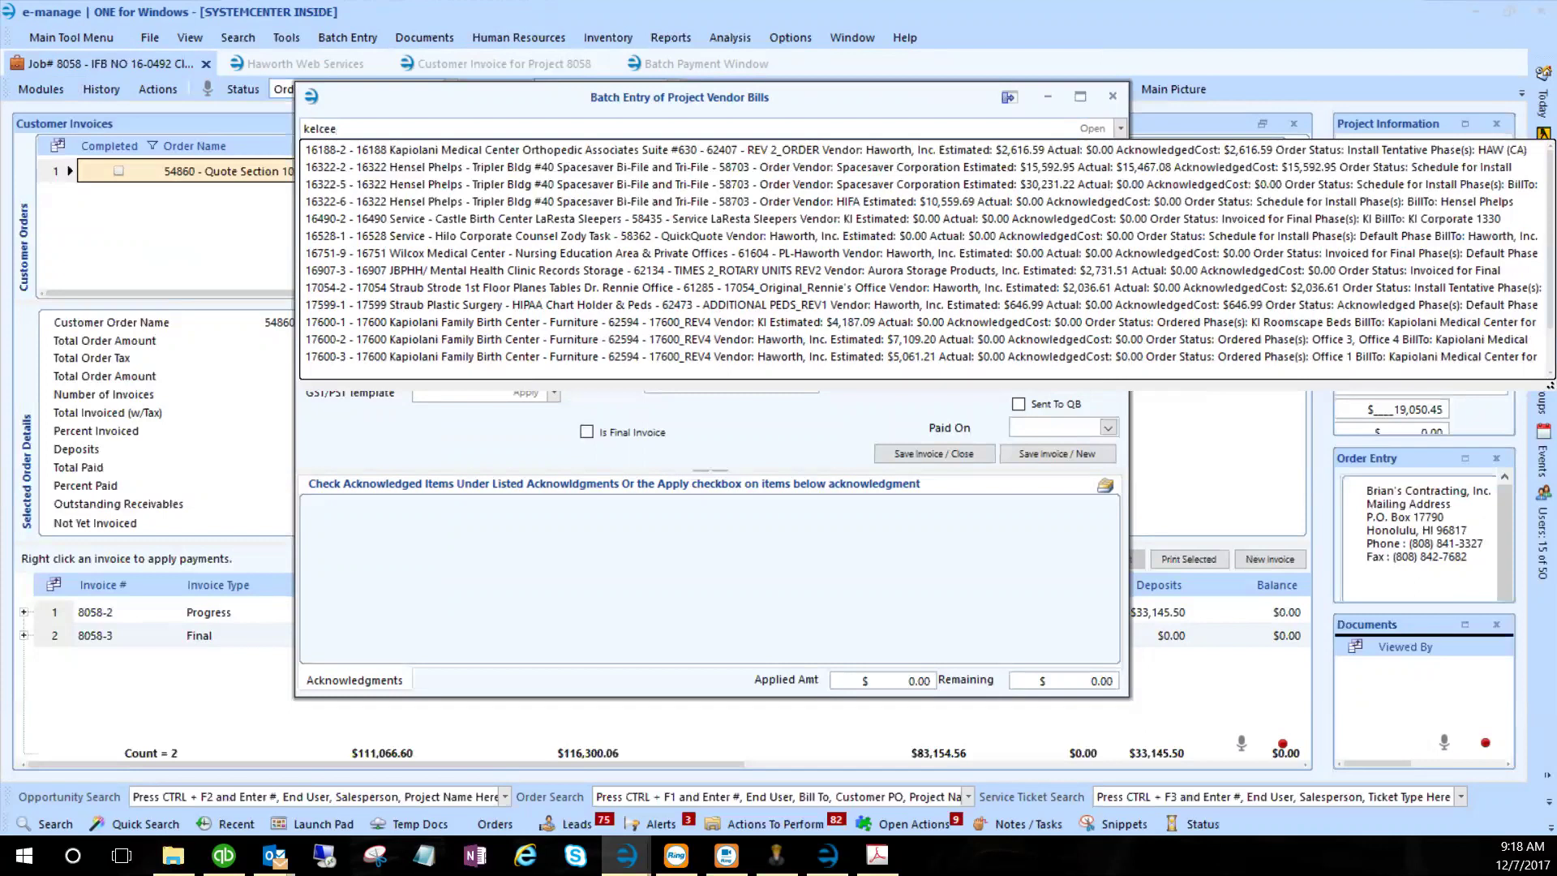
key("BackSpace")
key("BackSpace")
key("BackSpace")
key("BackSpace")
key("BackSpace")
key("BackSpace")
- Search the purchase orders for 168 and load the Ohia Auditorium Improvements final order into the vendor bill
type("1681")
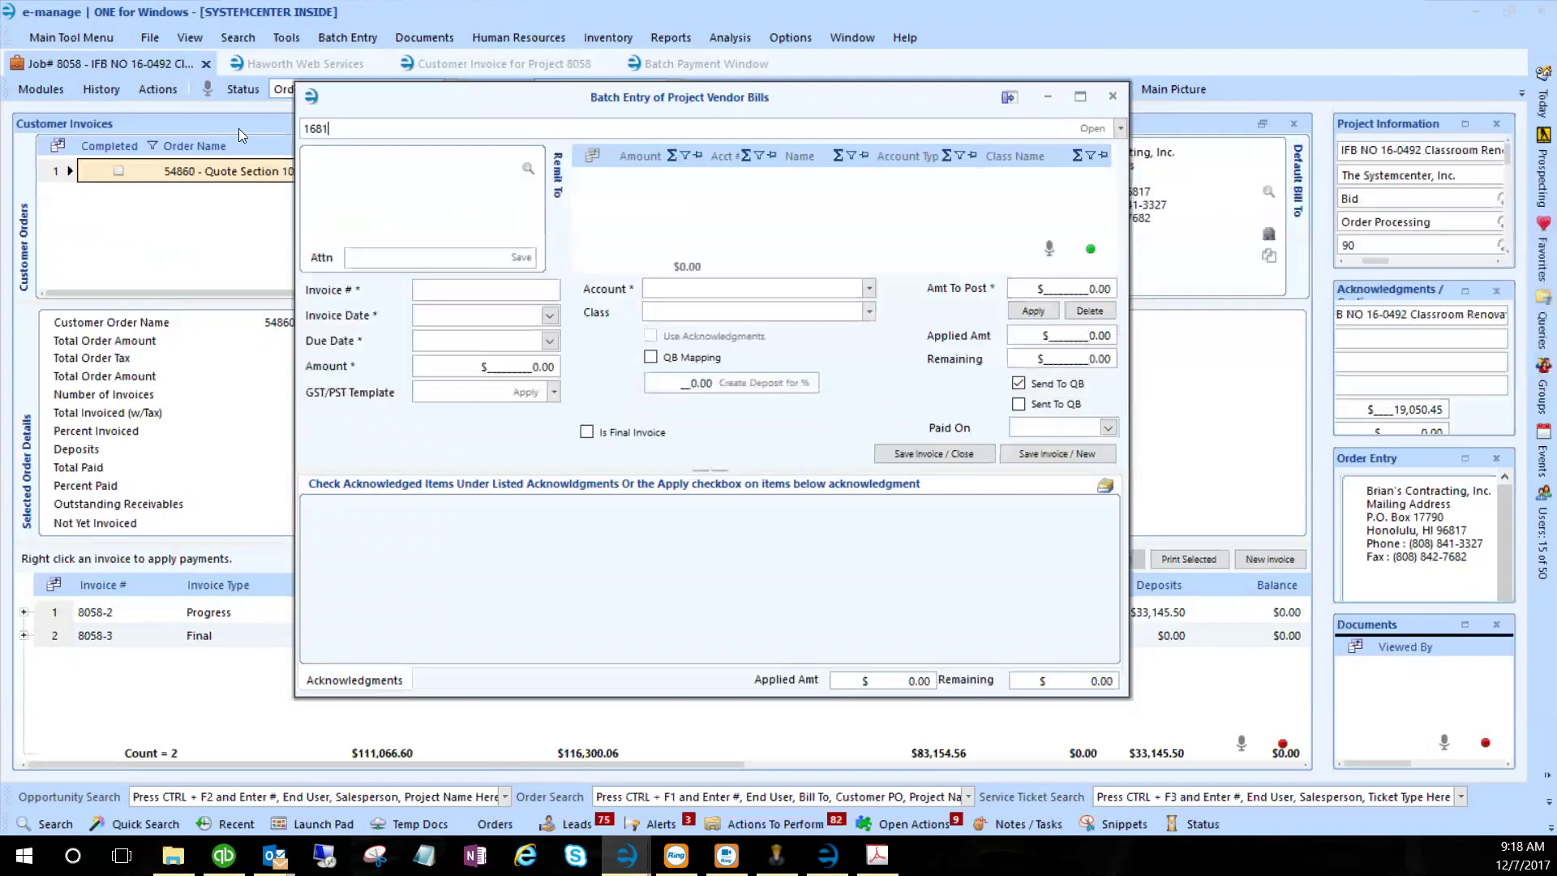
key("BackSpace")
type("8")
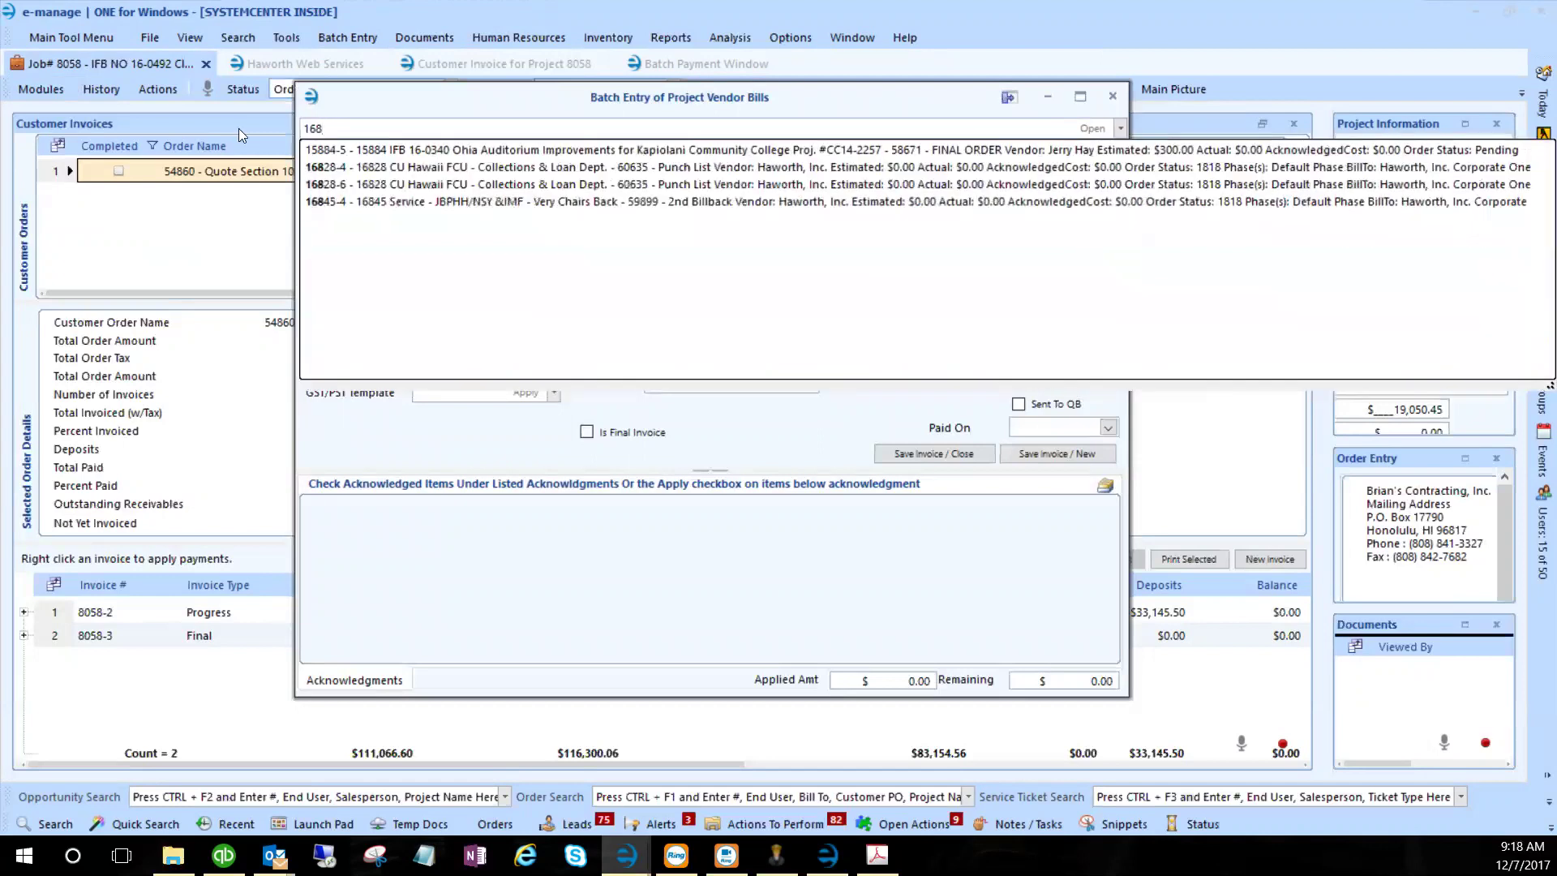
key("BackSpace")
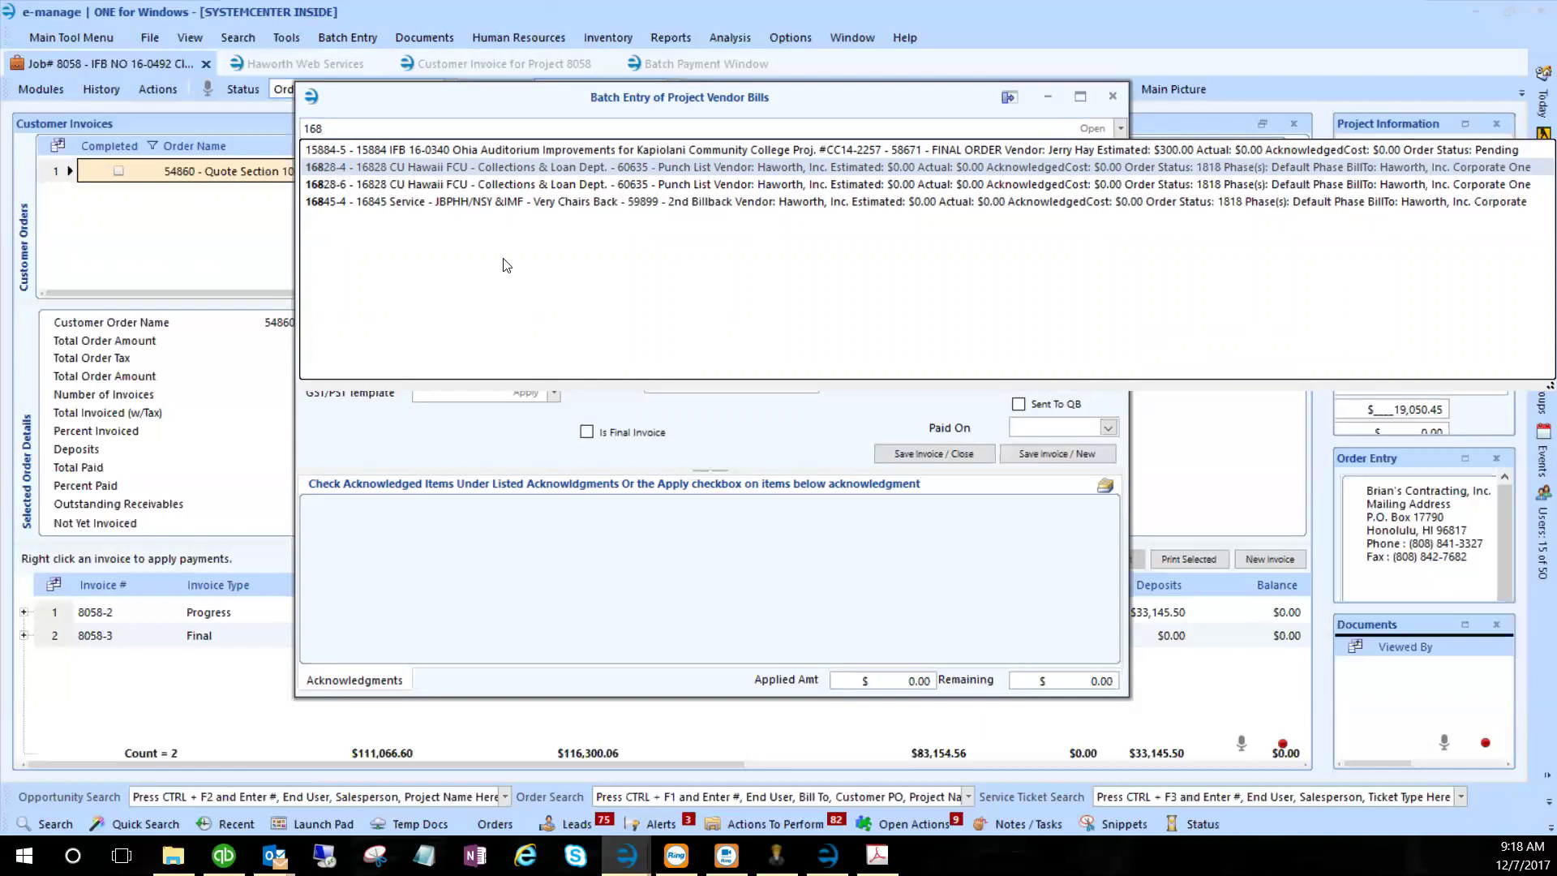
key("Down")
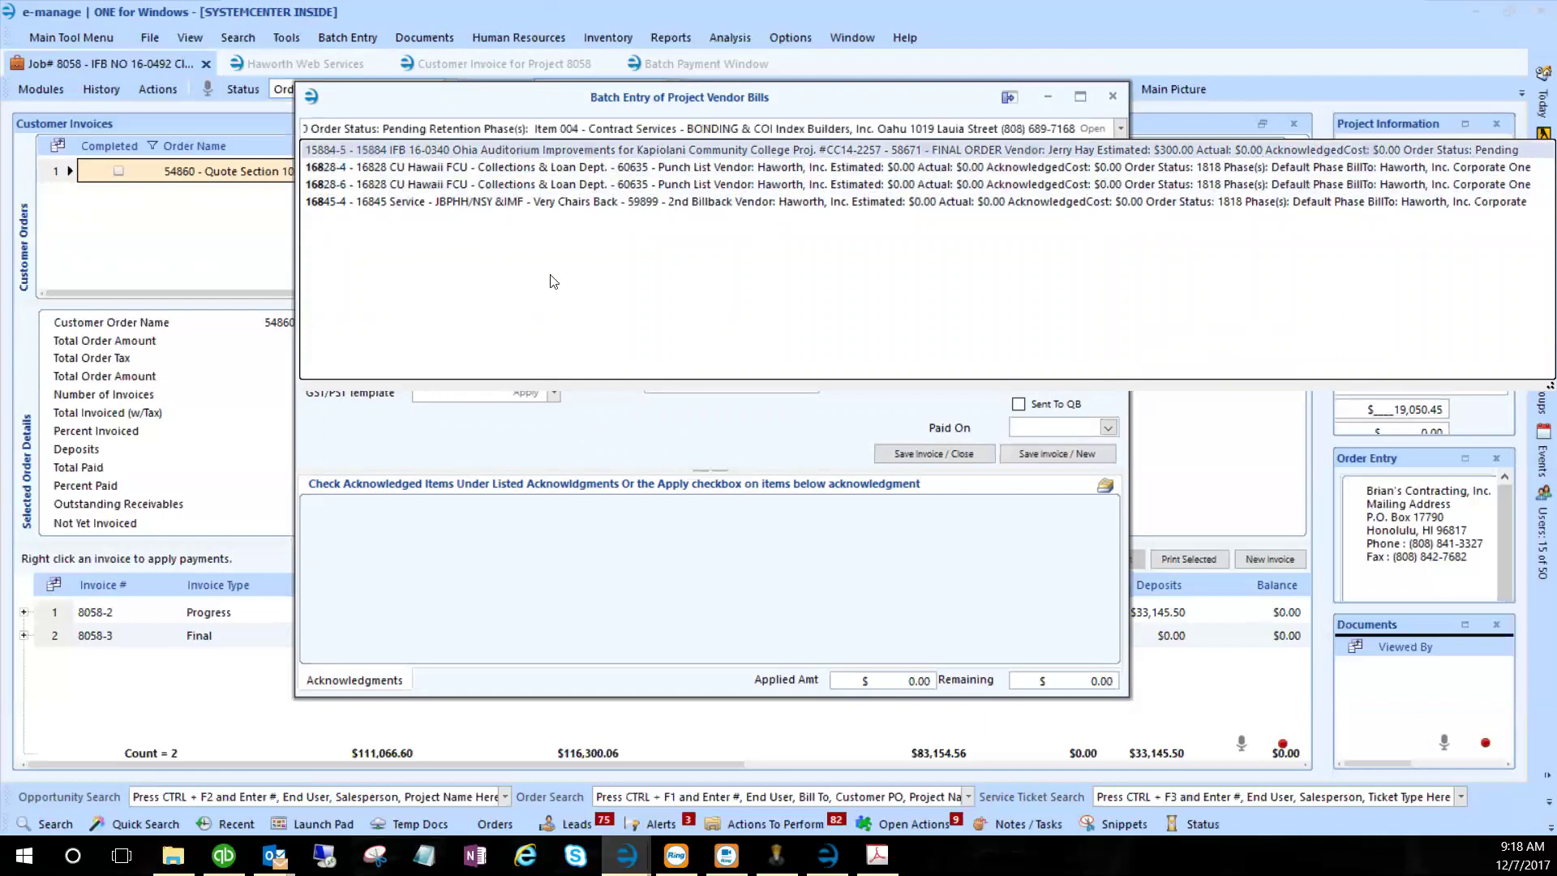
left_click(1120, 132)
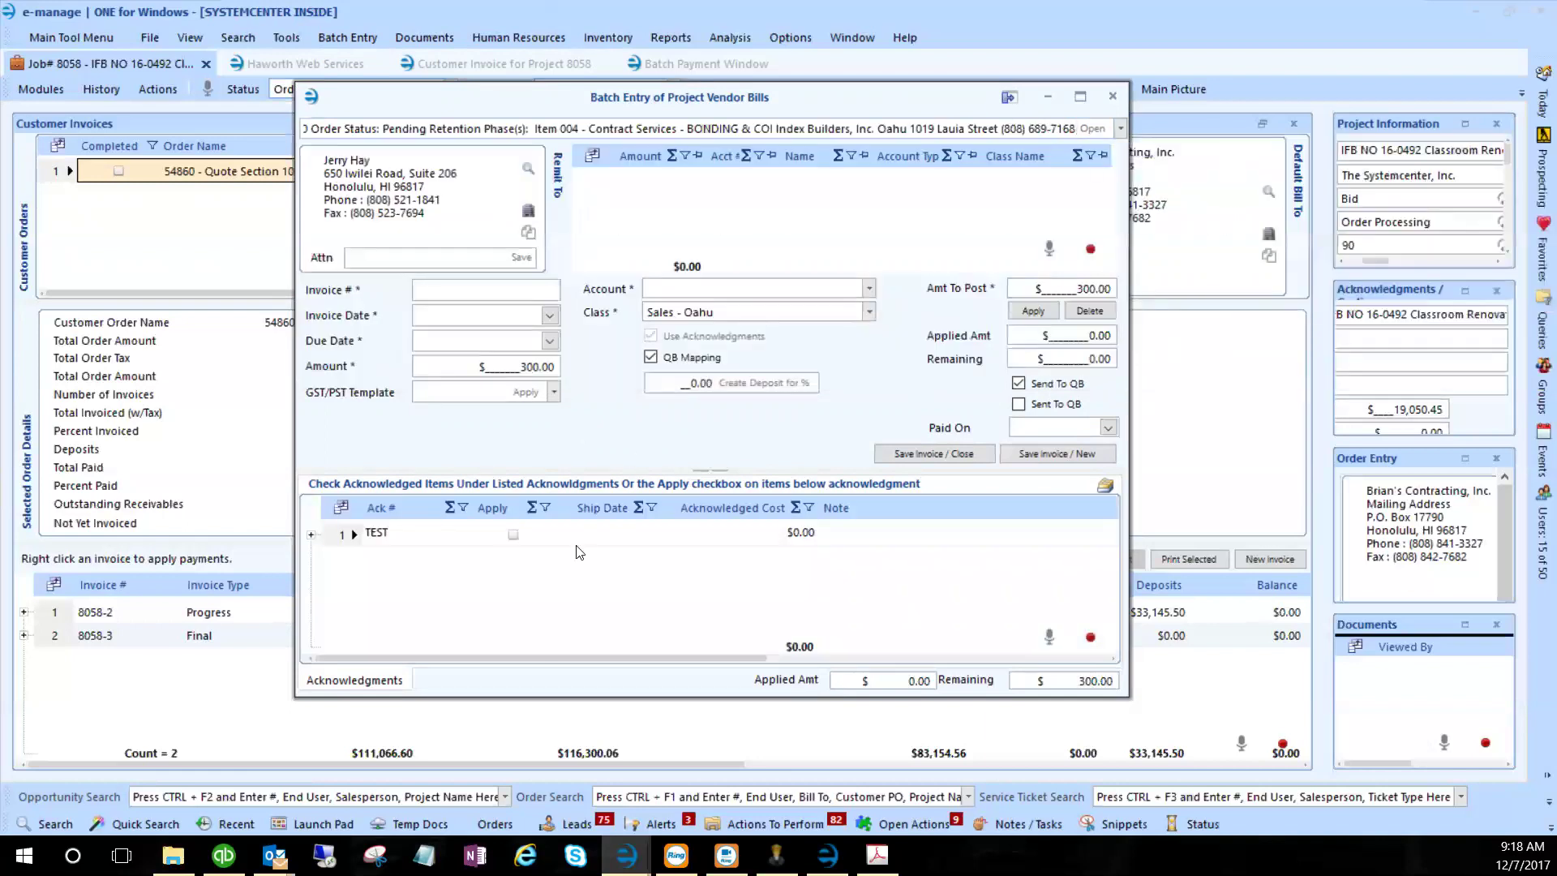
- Expand the TEST acknowledgment to its line items and highlight the purchase order's description up to the vendor
left_click(312, 537)
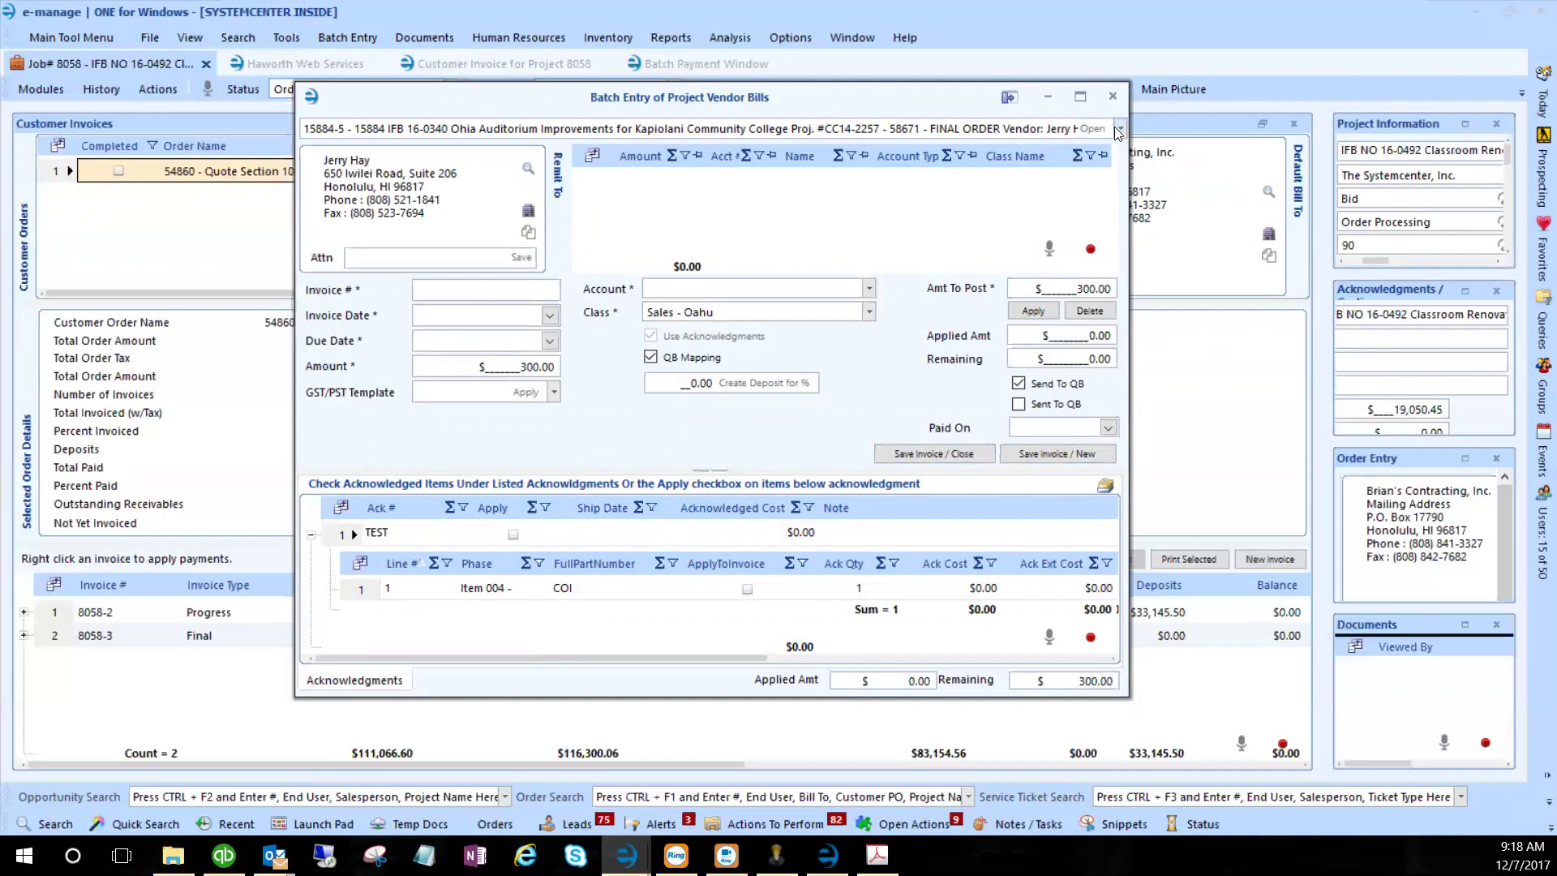
left_click_drag(1046, 129, 169, 152)
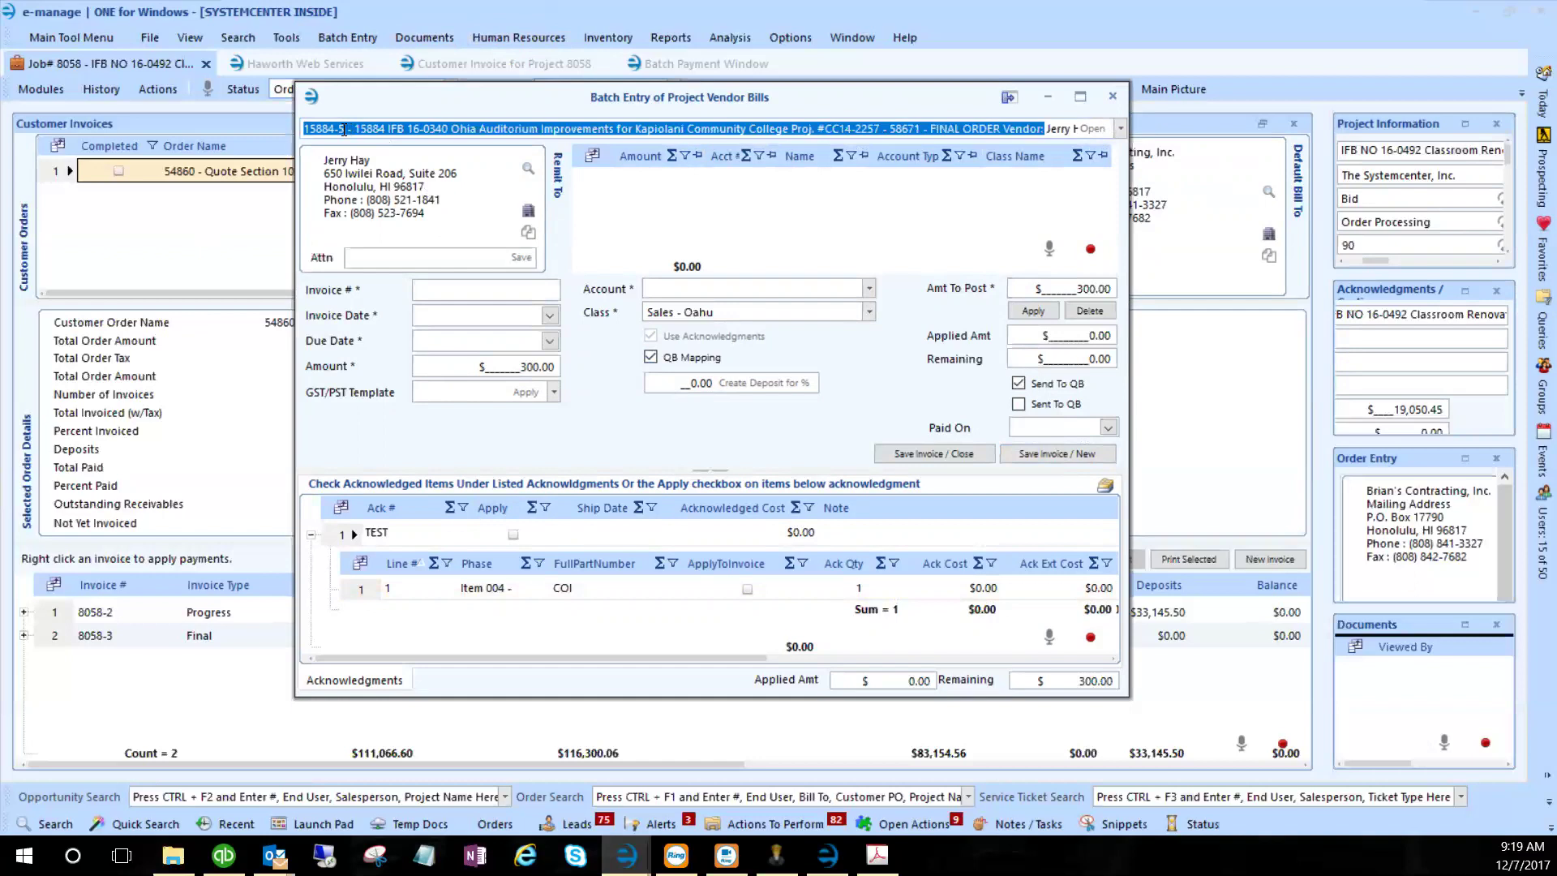
- Look through the full list of active purchase orders and close the vendor bill batch entry without saving
left_click(1121, 128)
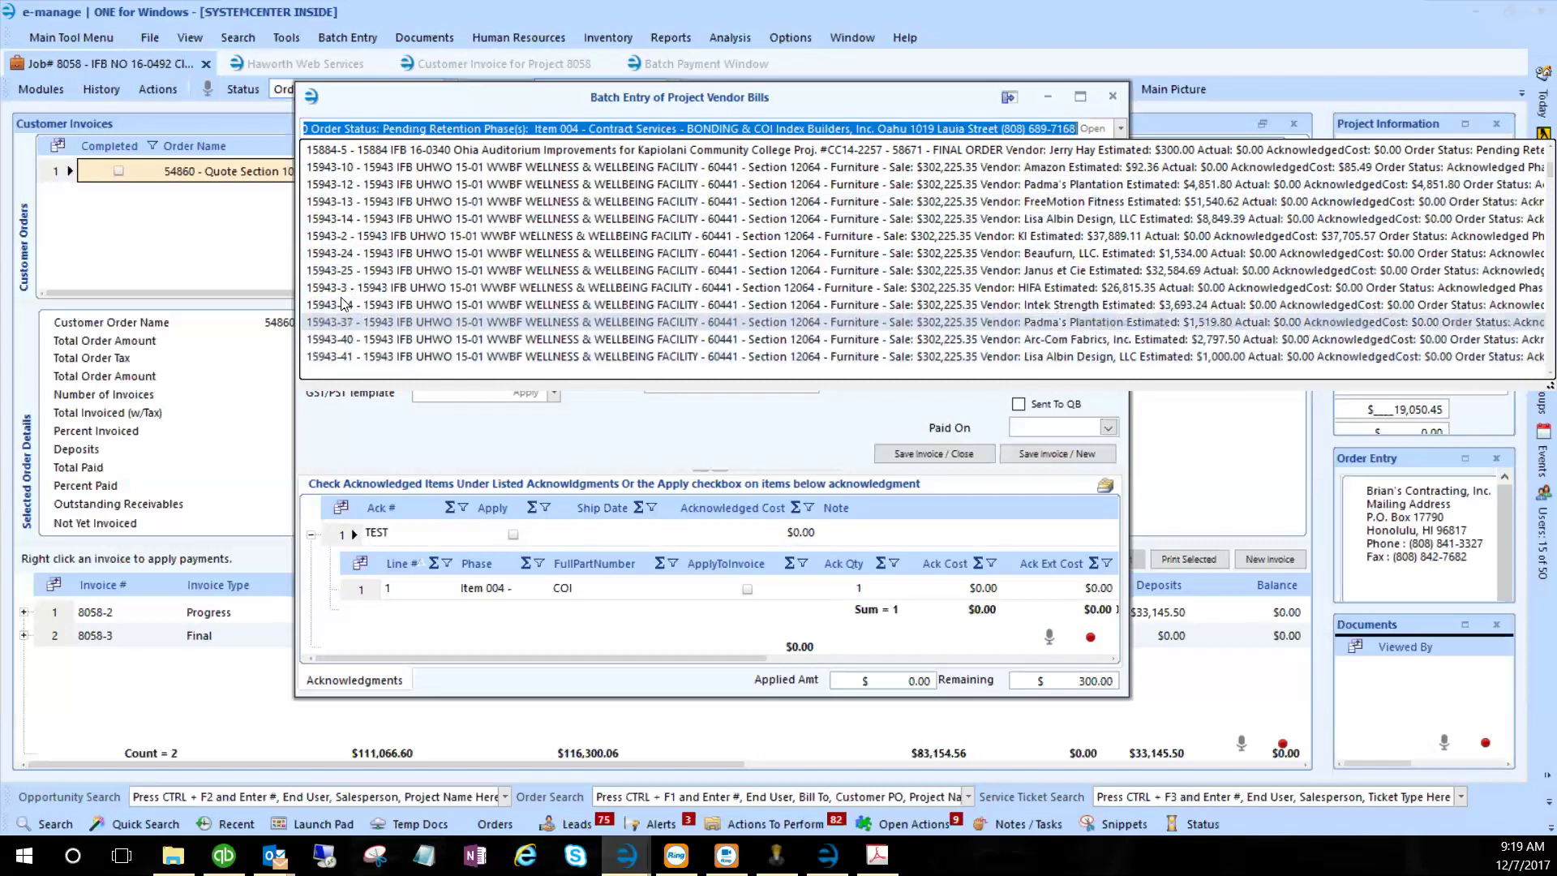
scroll(346, 208, "down", 3)
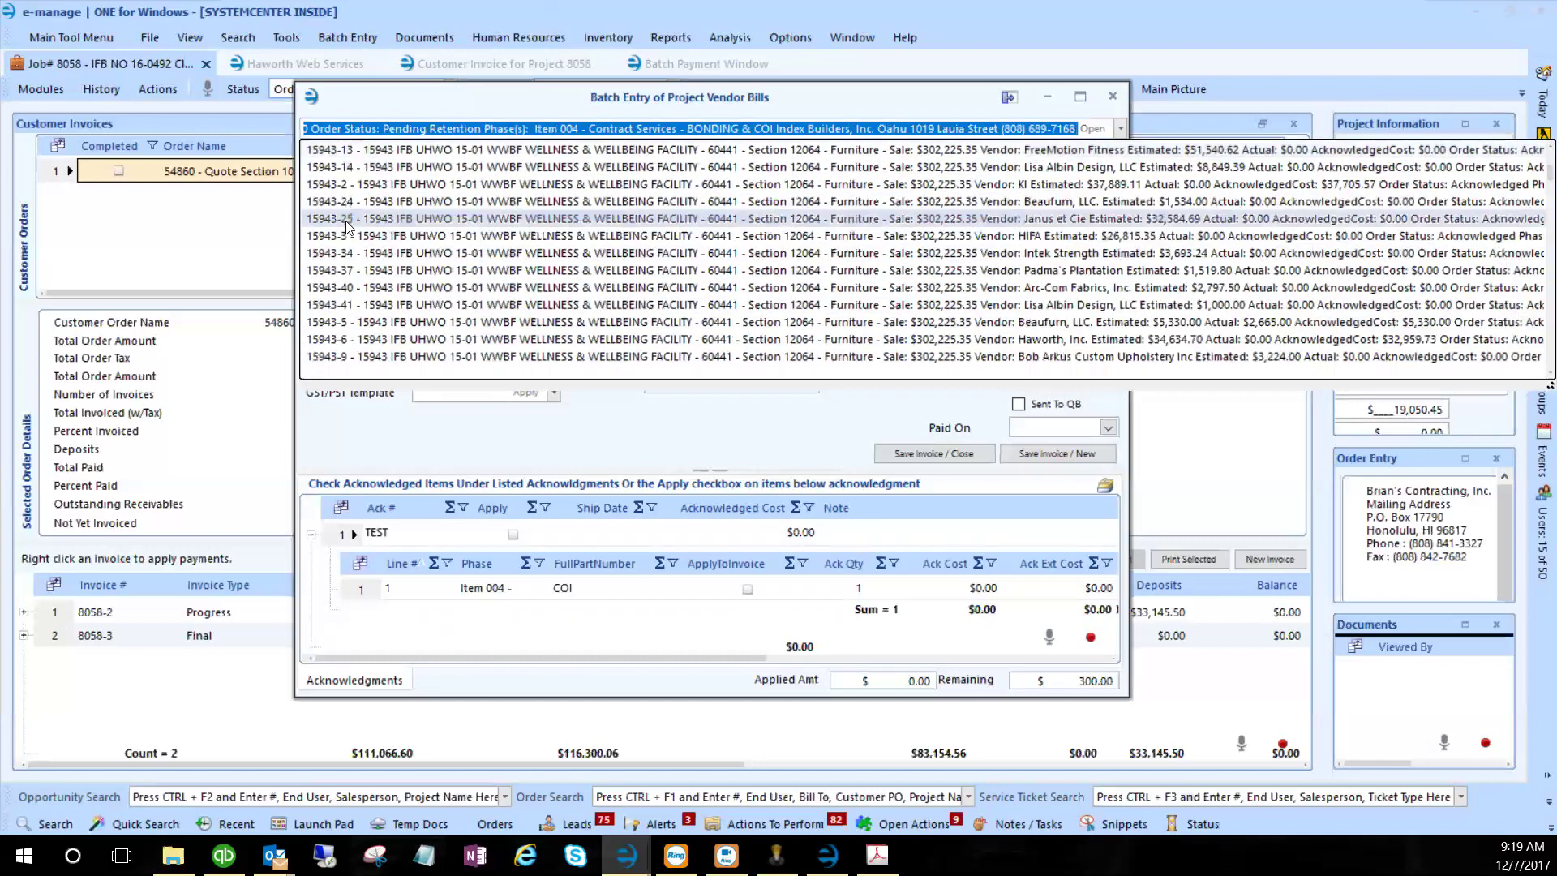
scroll(346, 227, "up", 1)
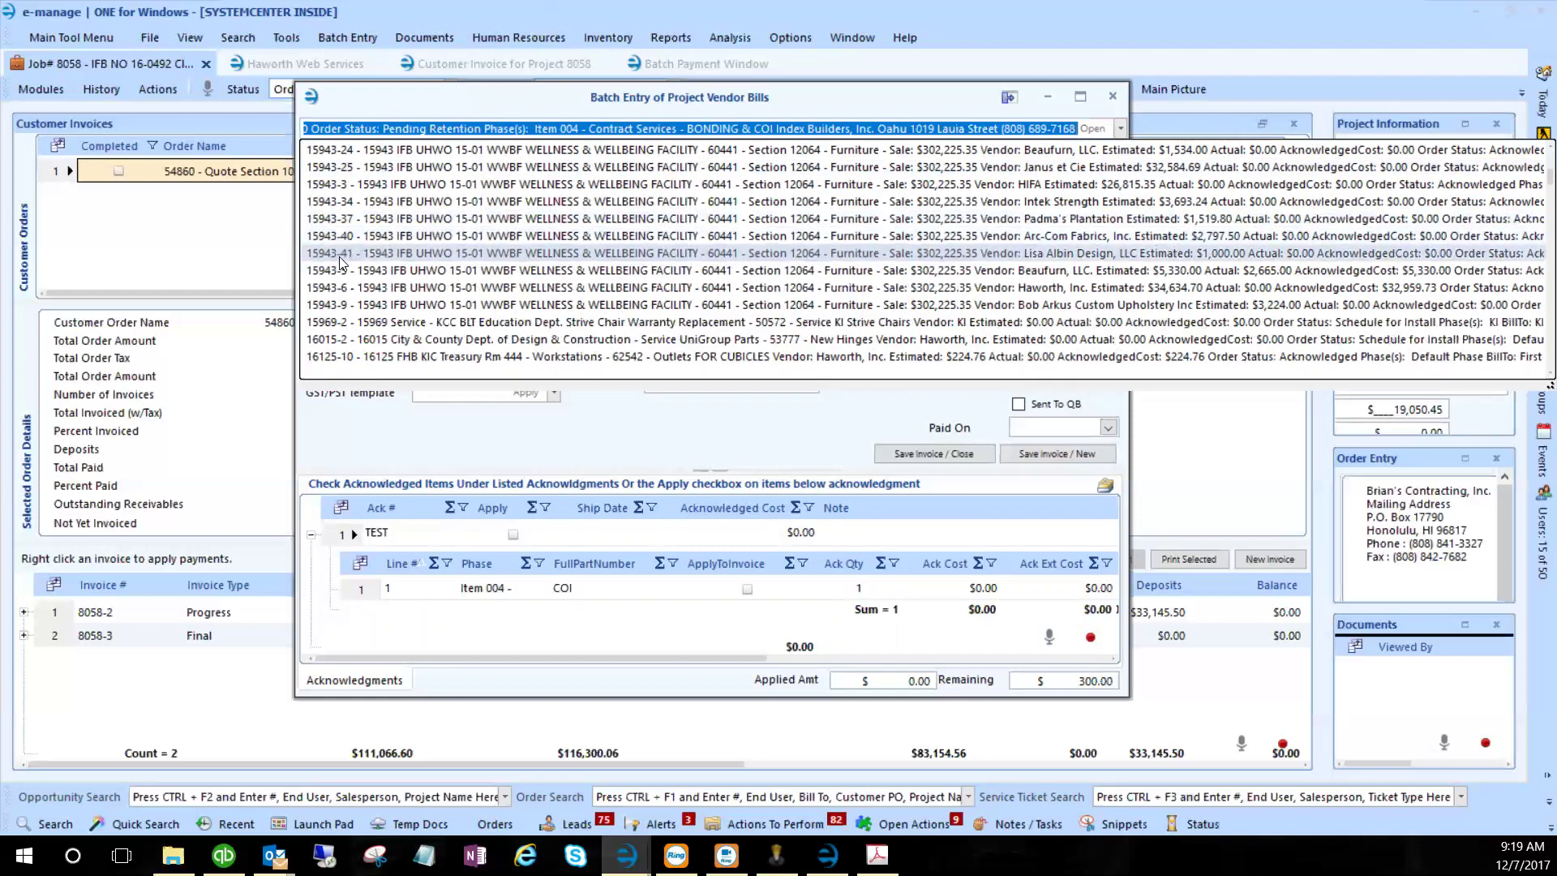
scroll(486, 237, "up", 6)
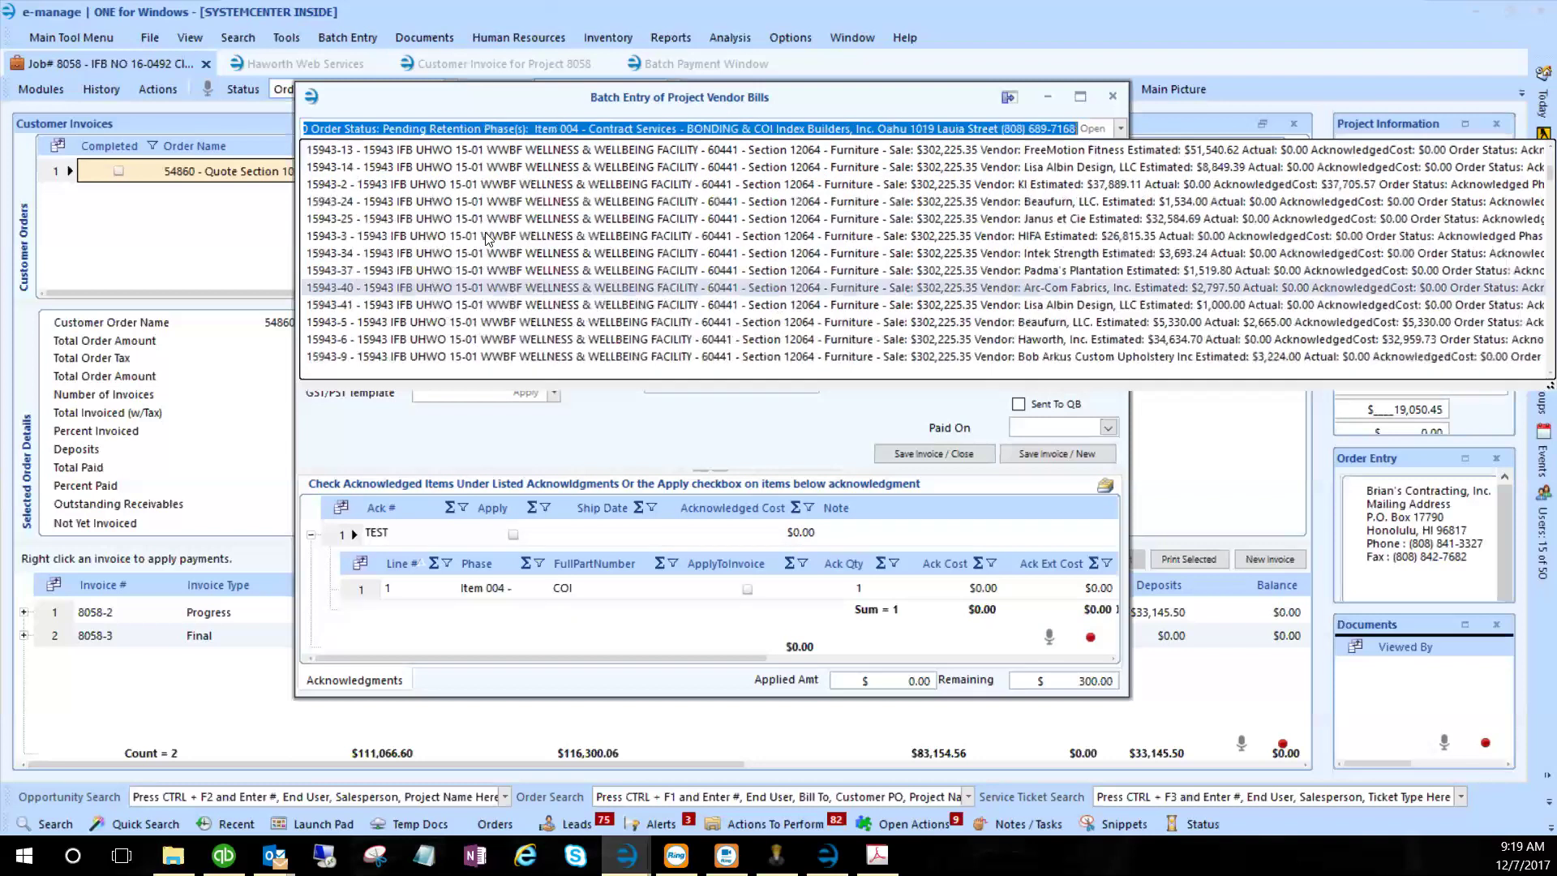
scroll(486, 238, "down", 10)
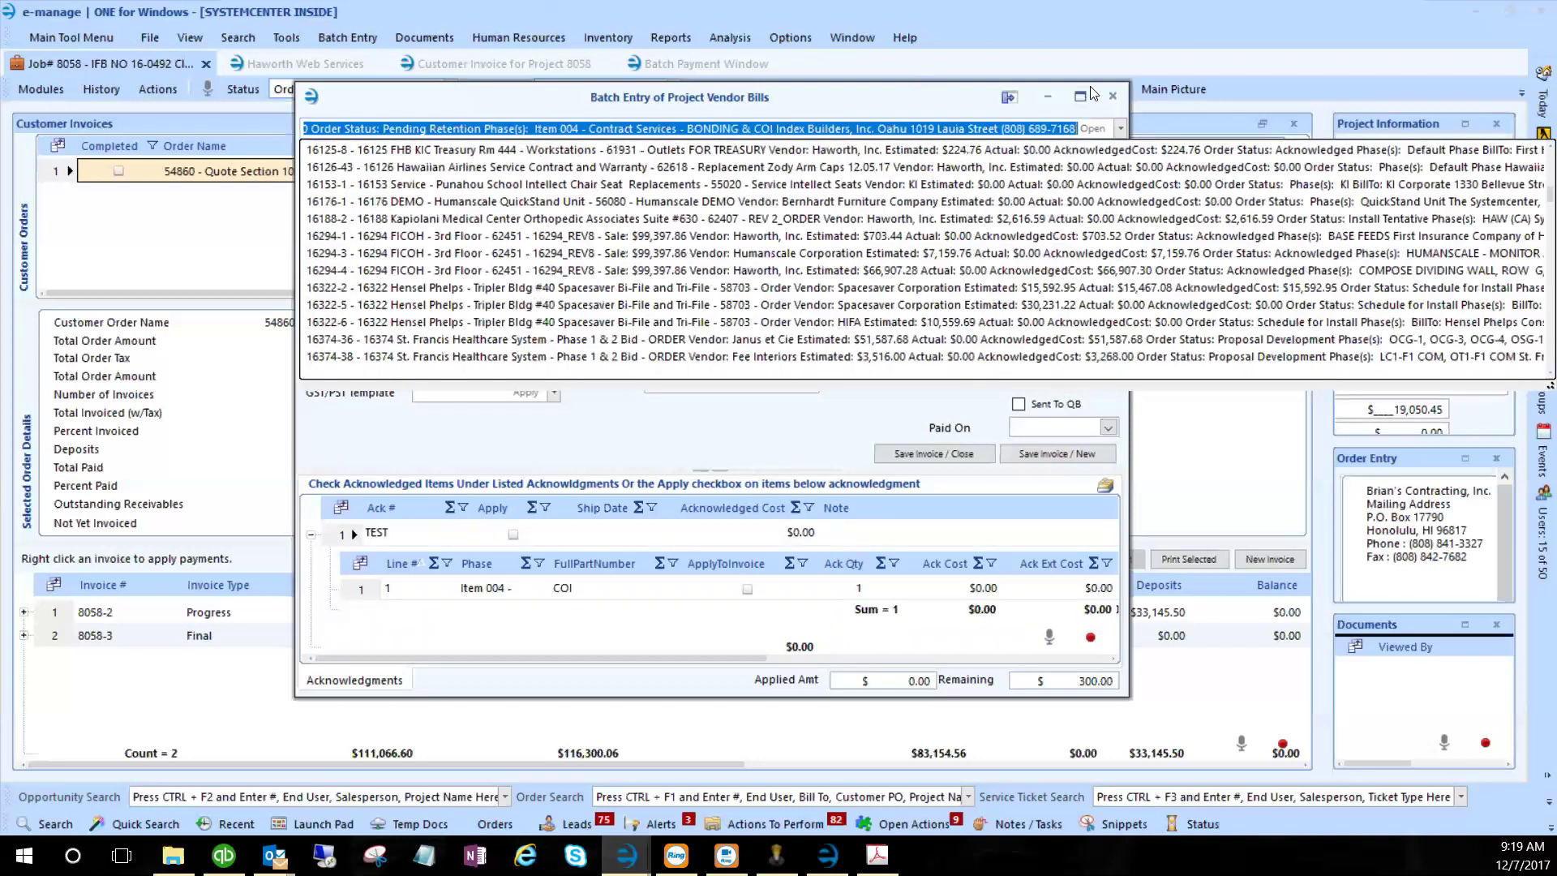
left_click(1119, 110)
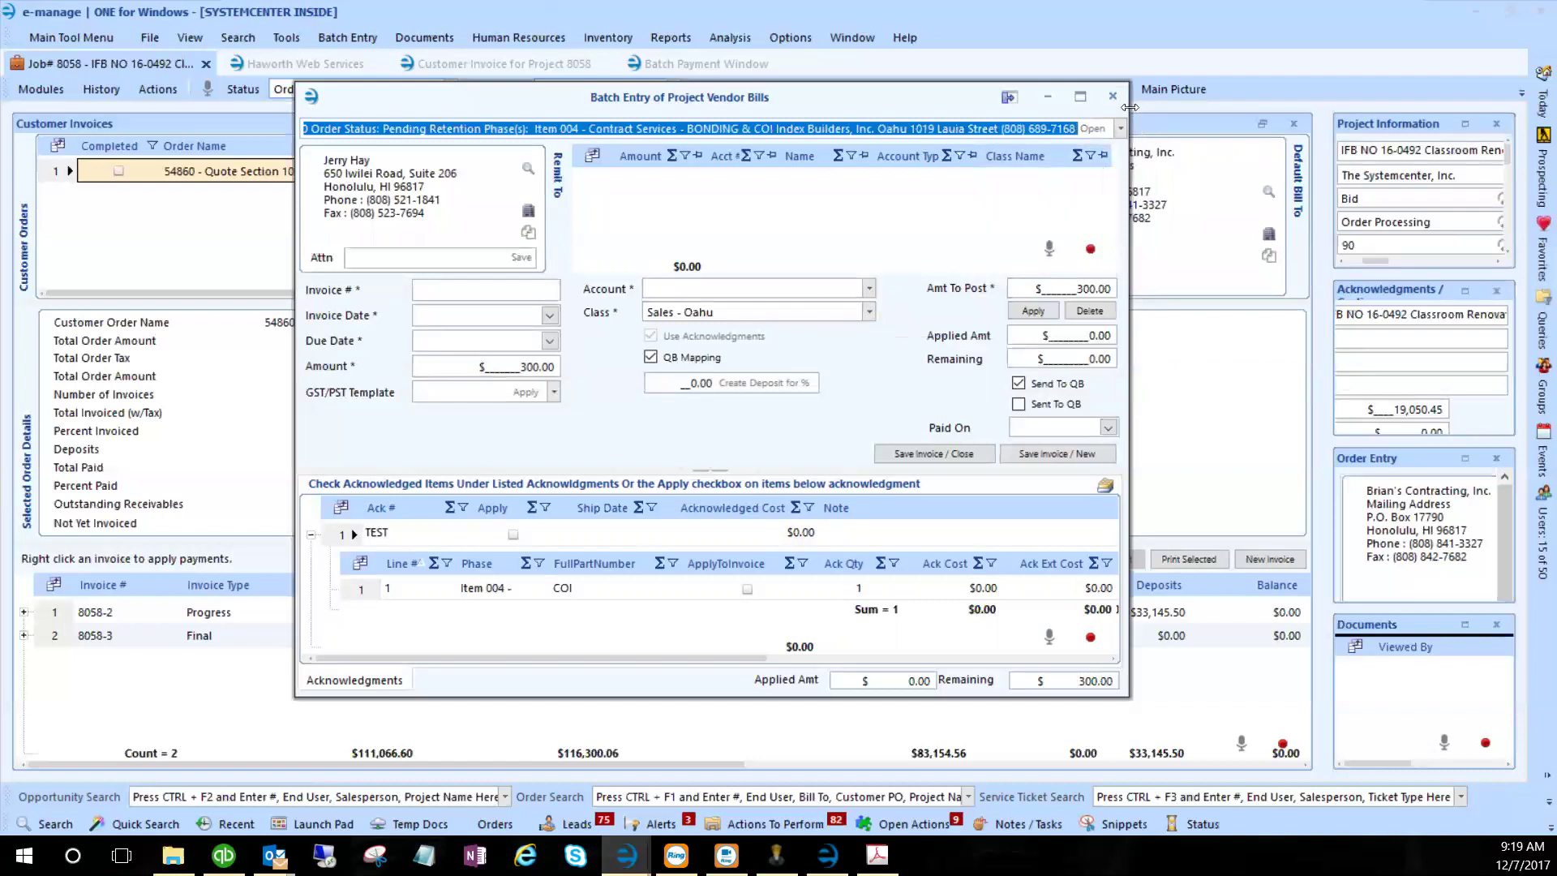
key("Escape")
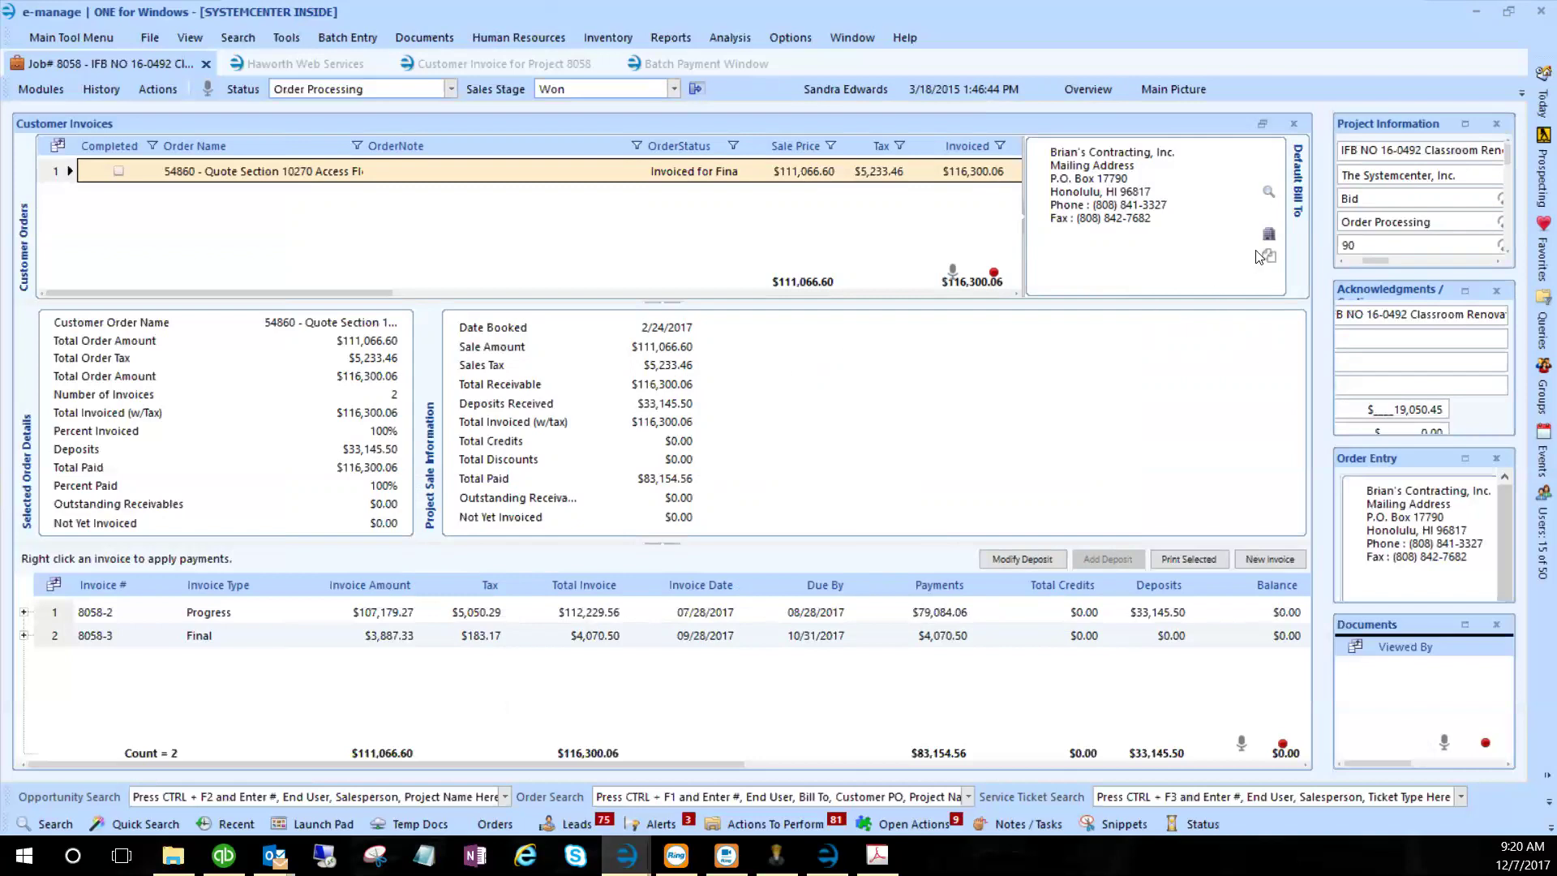
- Remove the Order Entry summary from the job view and examine the customer deposit's amount and Send To QB option without saving
left_click(1496, 459)
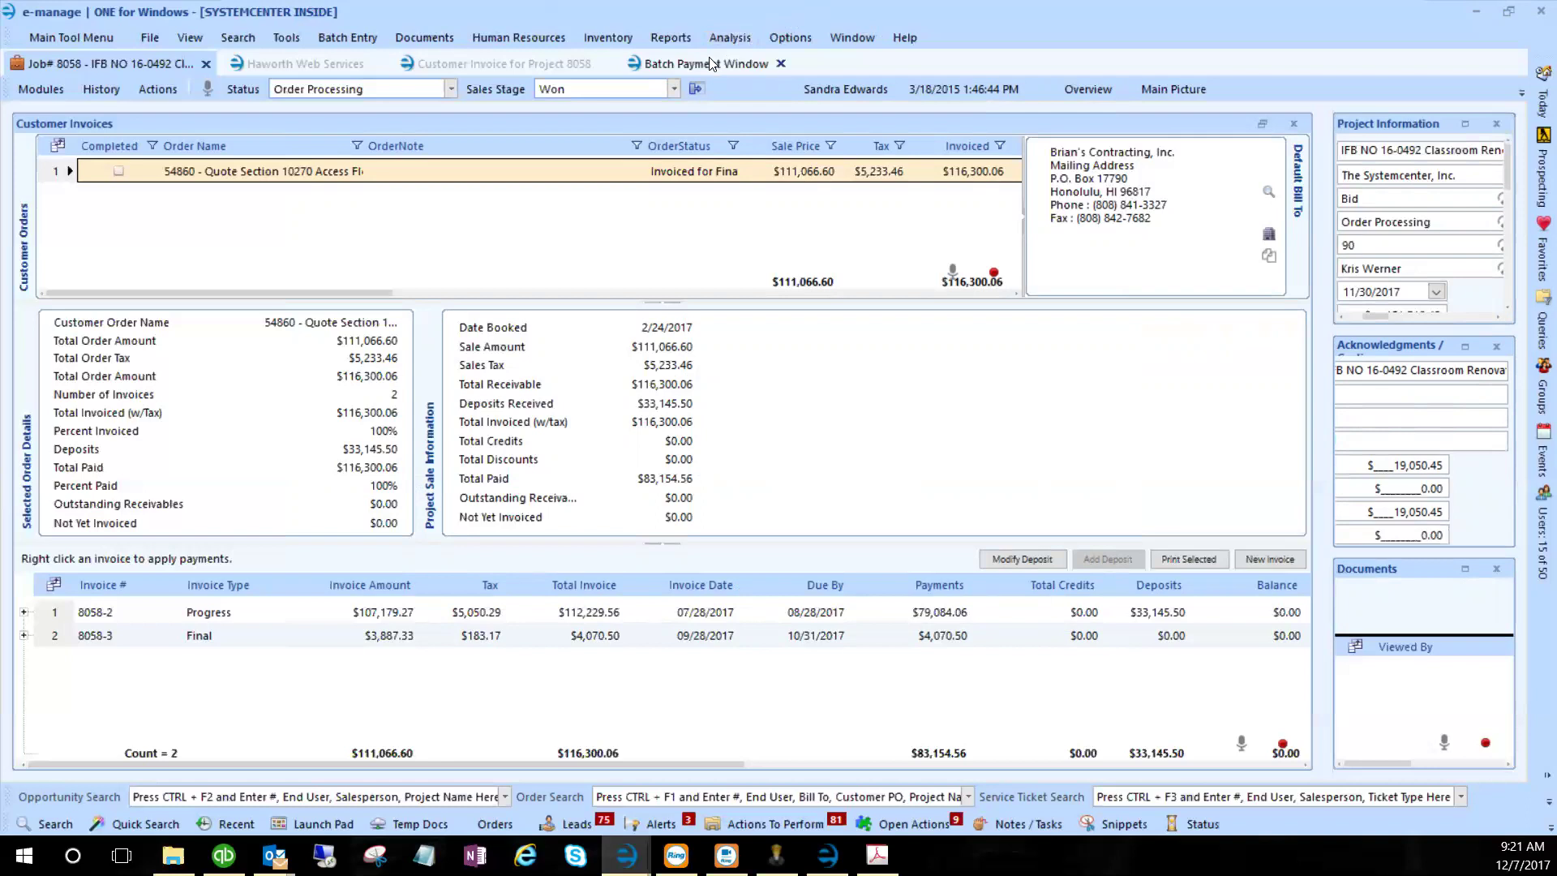
left_click(1023, 559)
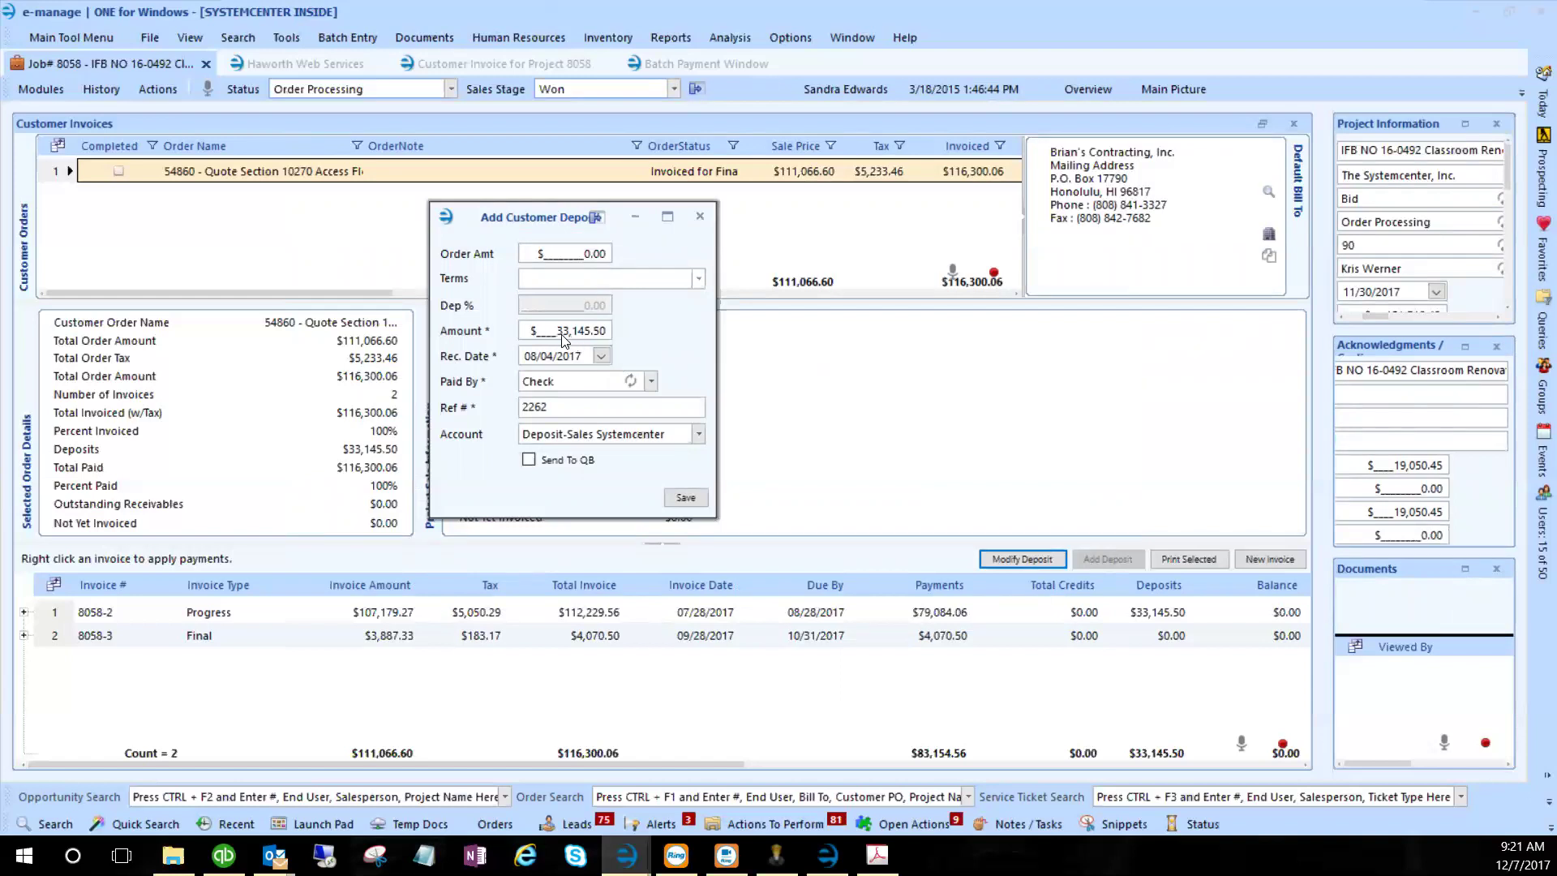
left_click_drag(551, 331, 631, 333)
left_click(700, 216)
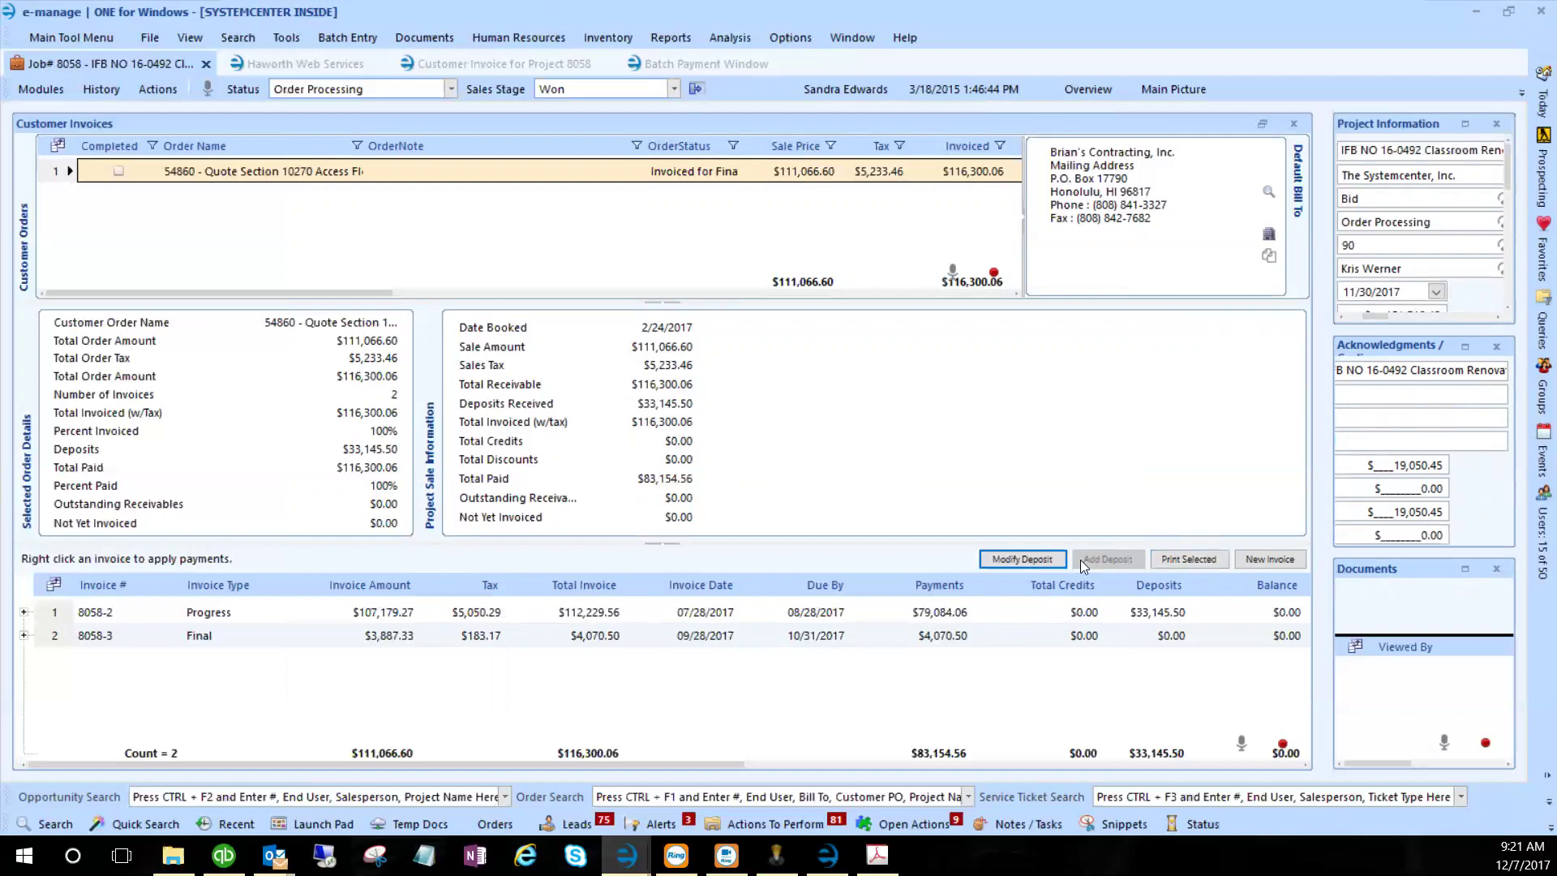
left_click(1033, 556)
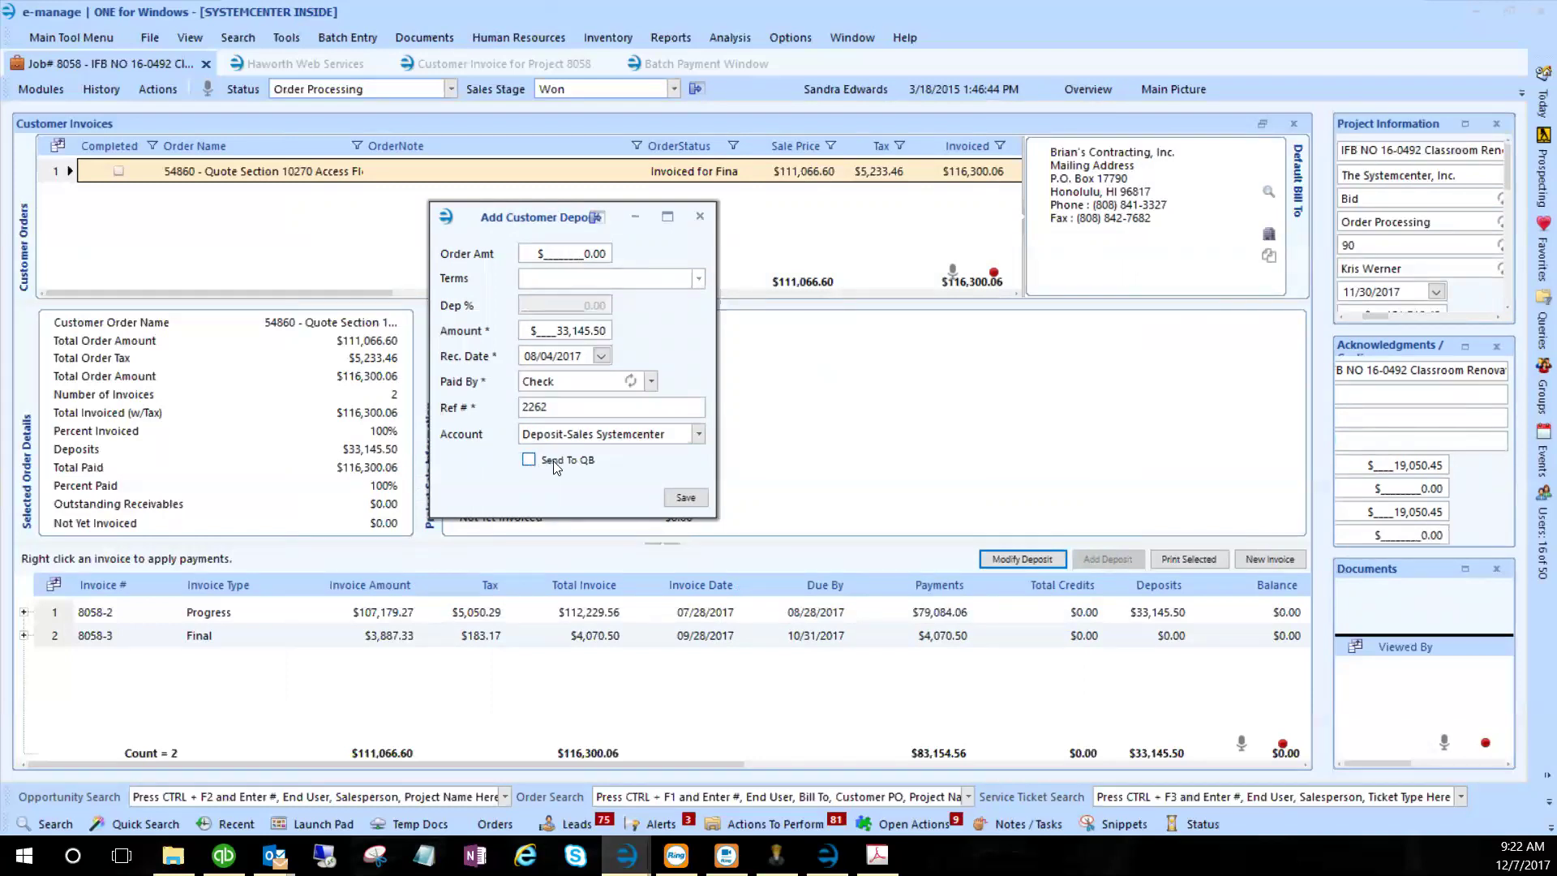
left_click(700, 216)
- Open the job's Progress invoice for updating and place its window over the job view
left_click(60, 615)
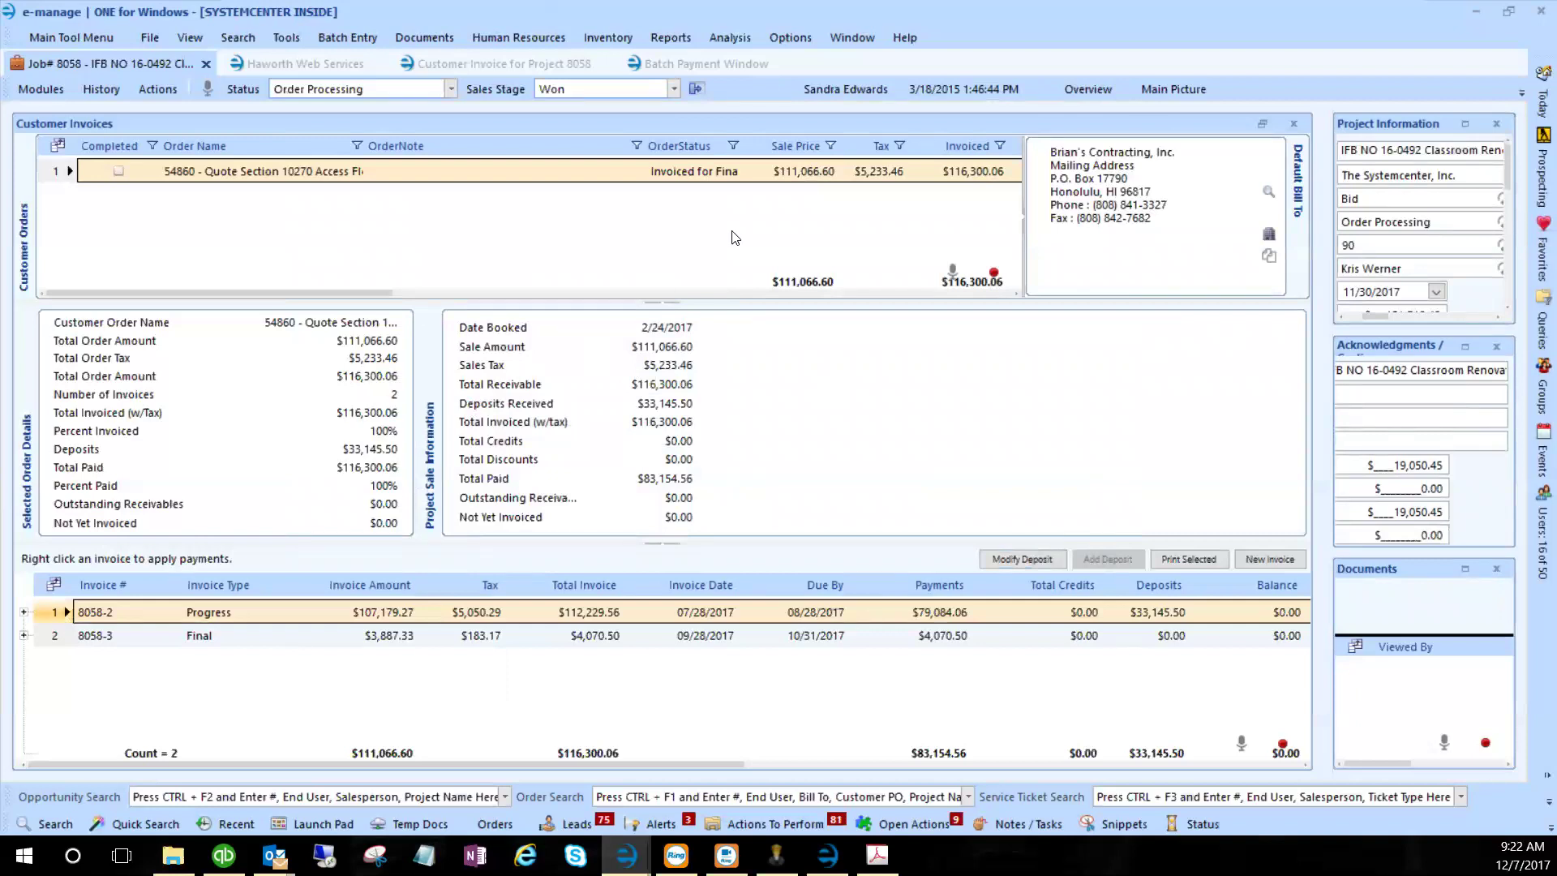
left_click_drag(777, 217, 656, 60)
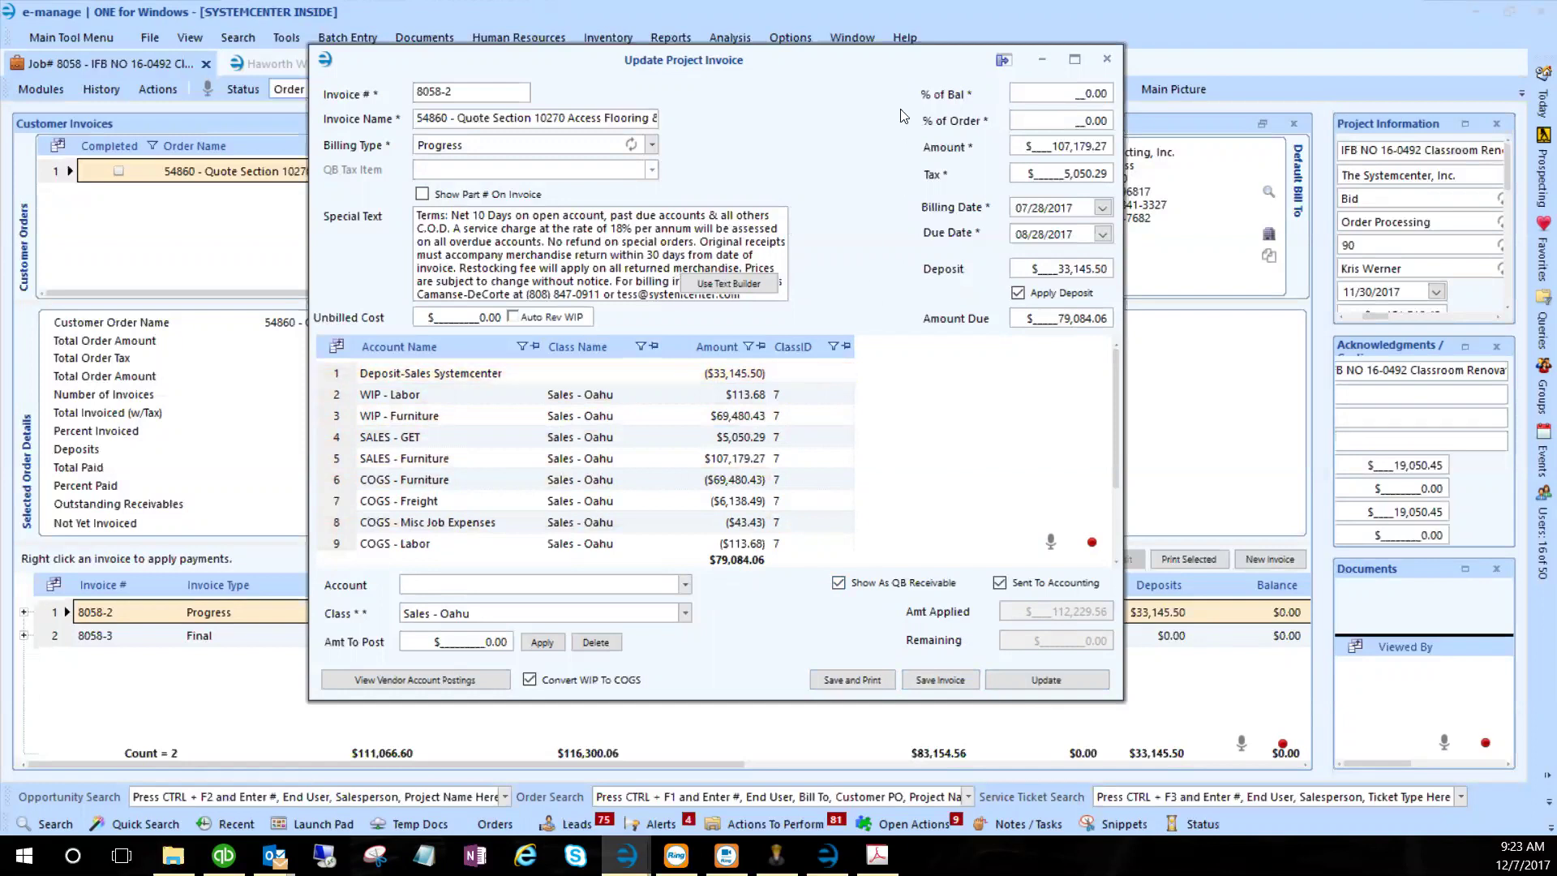
left_click_drag(865, 75, 865, 84)
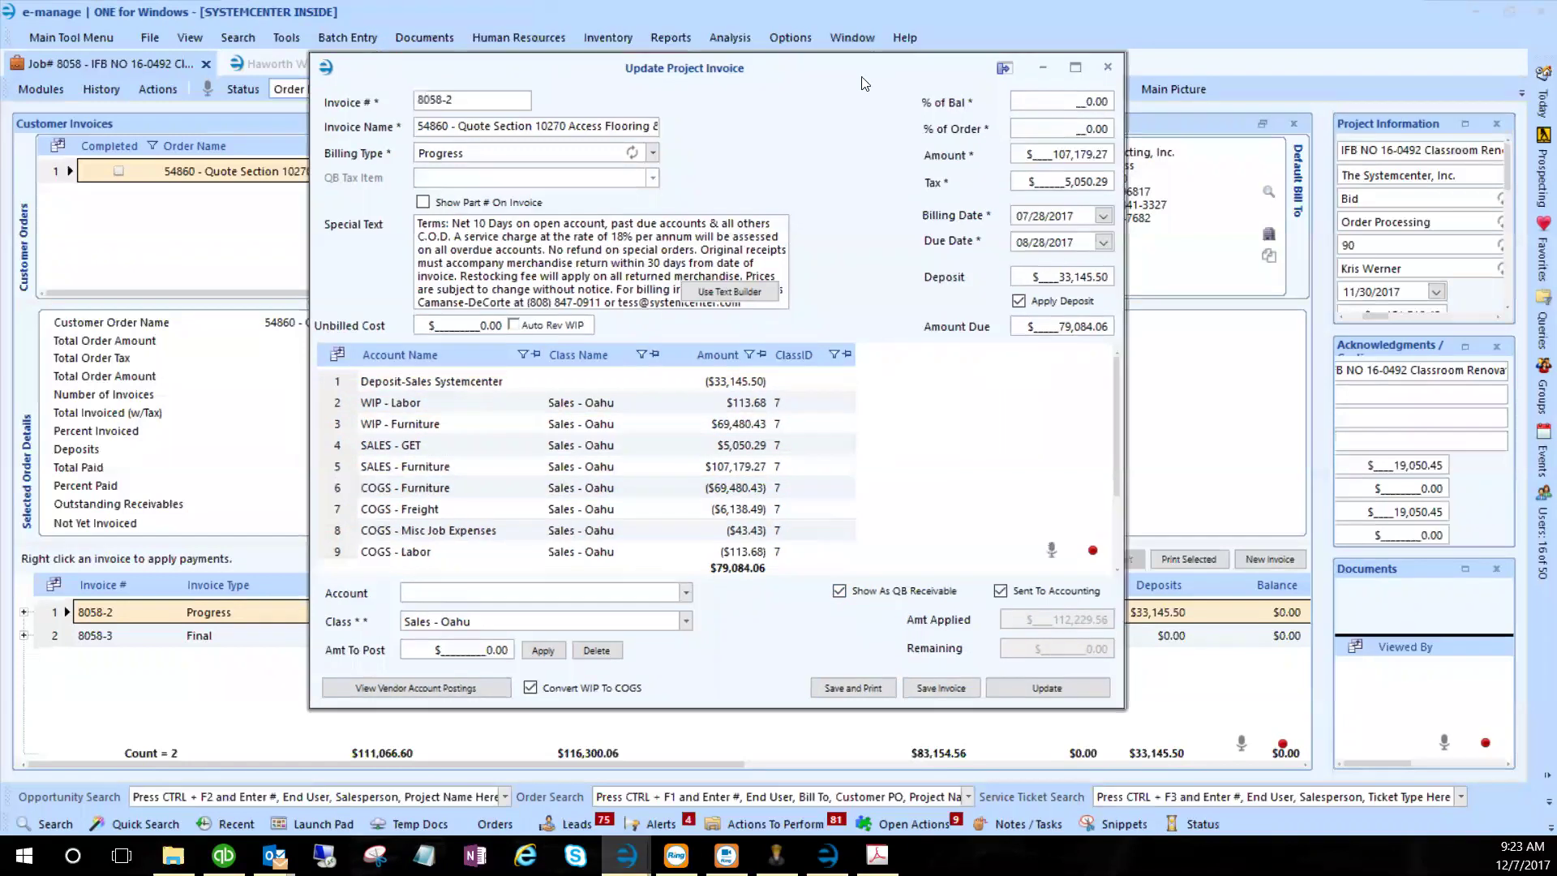
- Close the Progress invoice's update window, reopen the same invoice, and place its window over the job view
left_click(1107, 67)
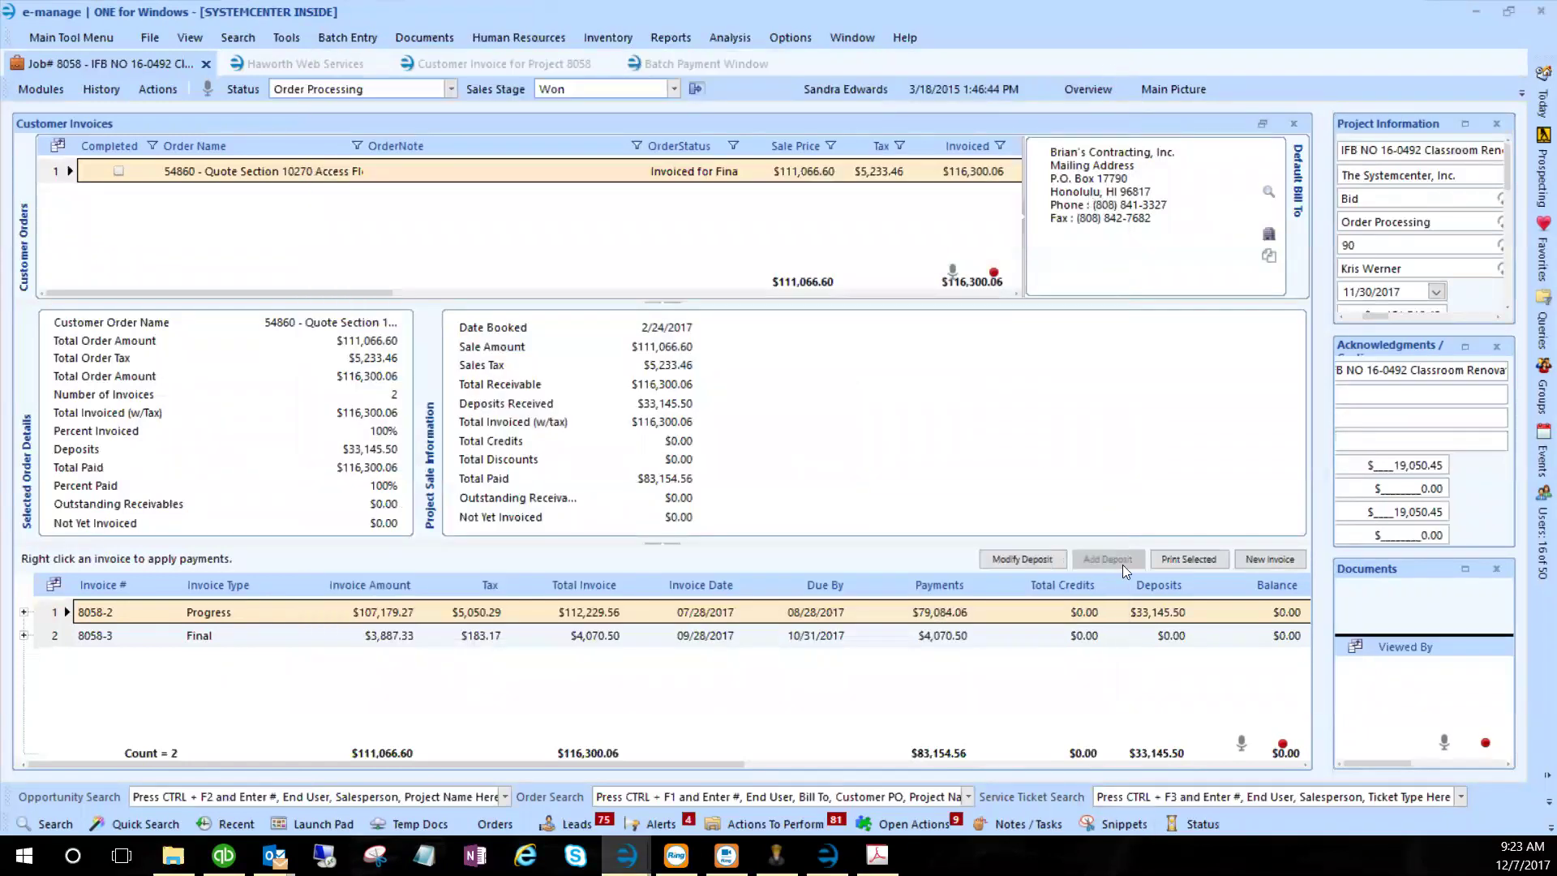
double_click(985, 617)
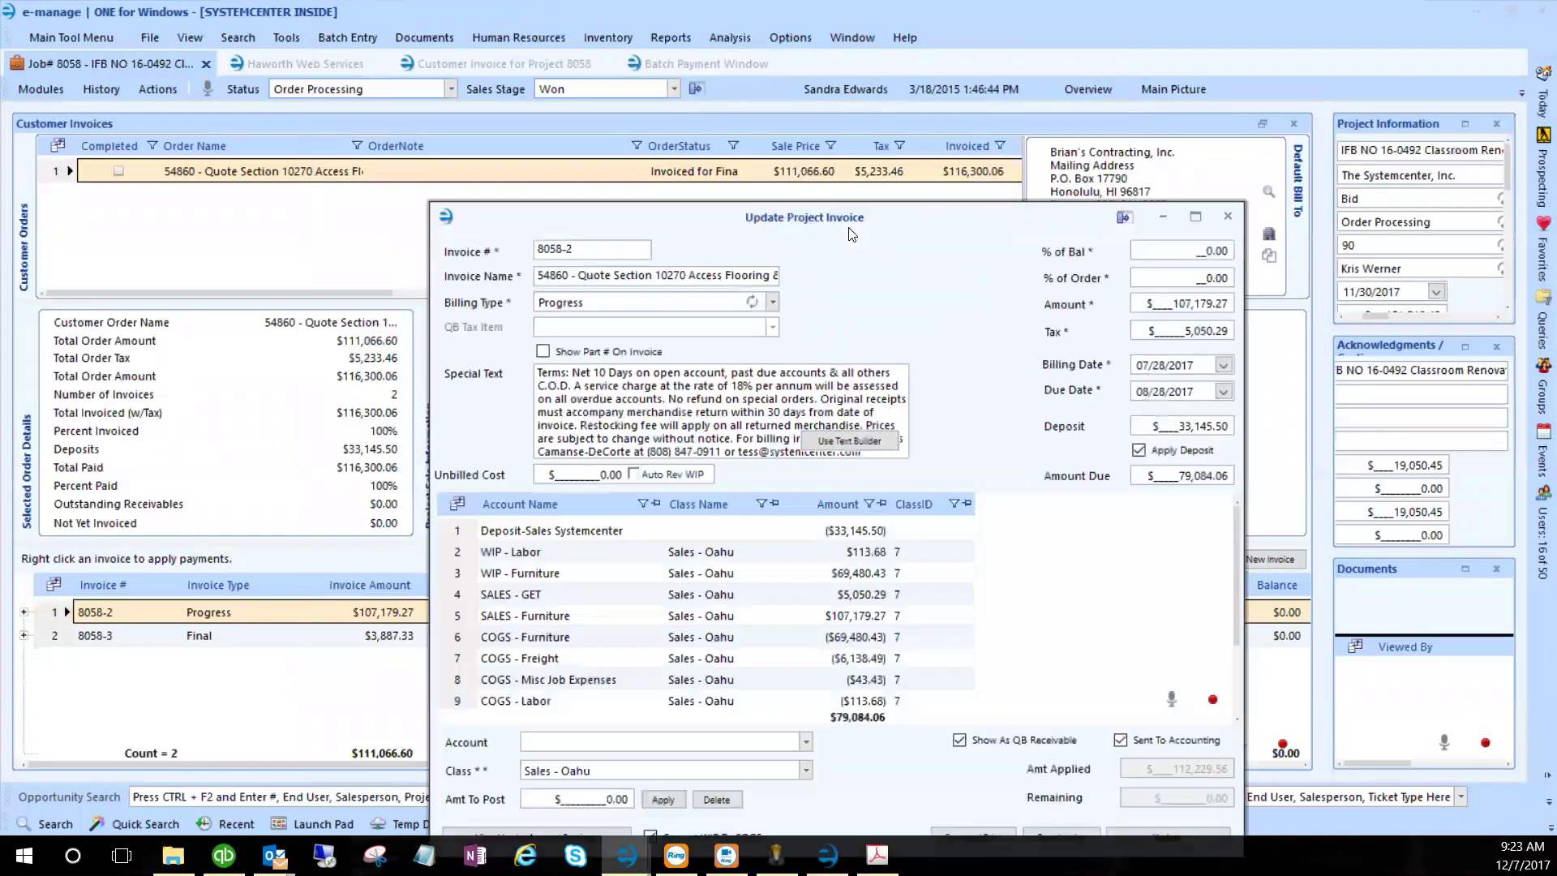
left_click_drag(848, 227, 749, 74)
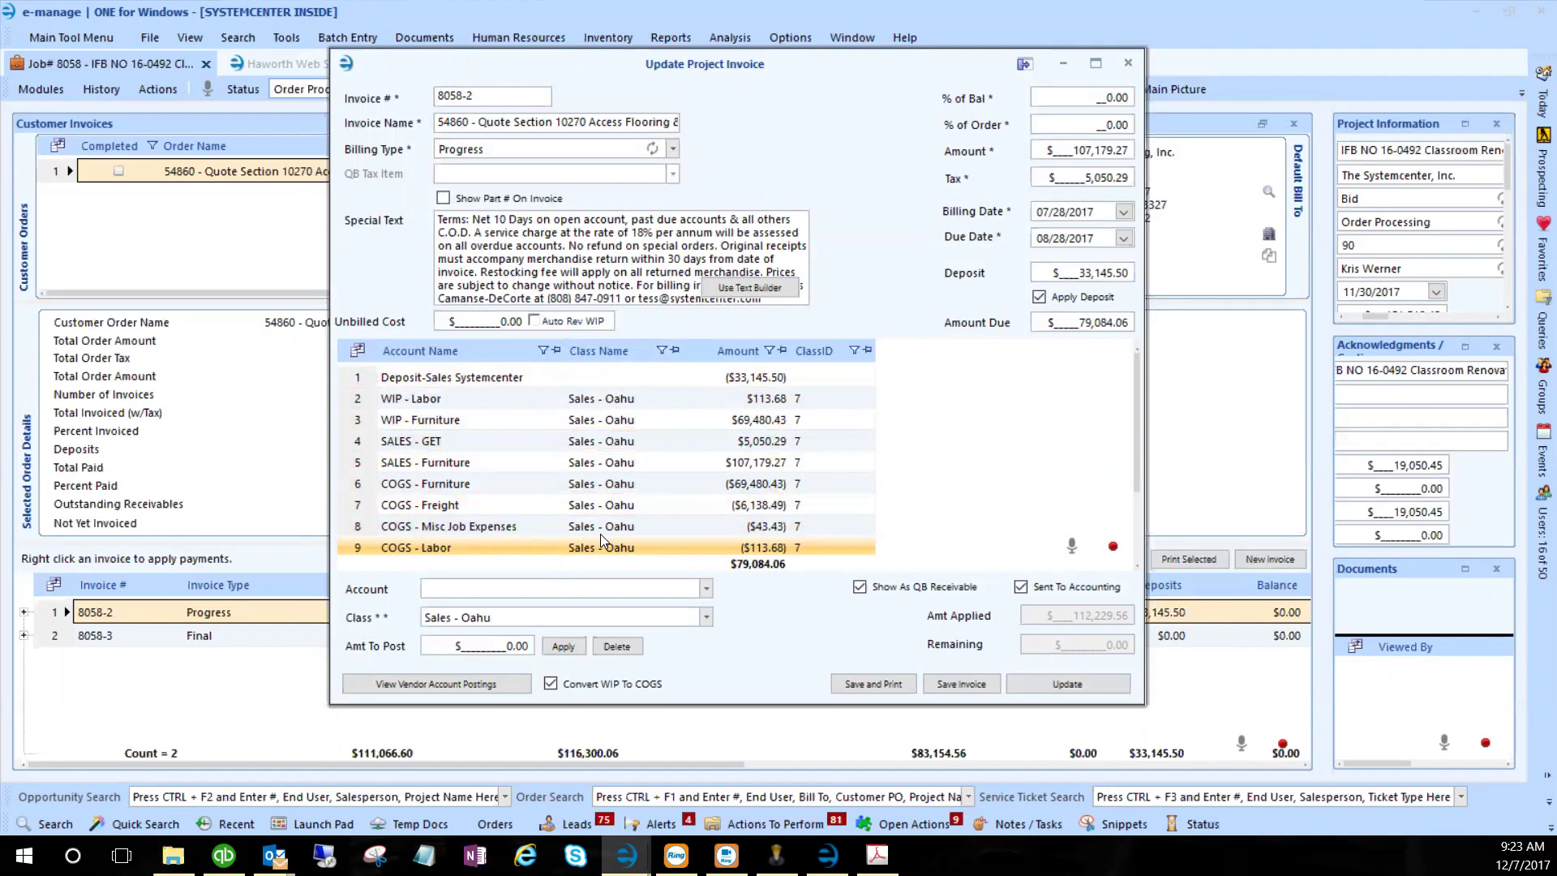
- Select the invoice's posting lines from WIP - Labor through WIP - Misc Job Expenses and view the Set QB Class choices without picking one
left_click(604, 418)
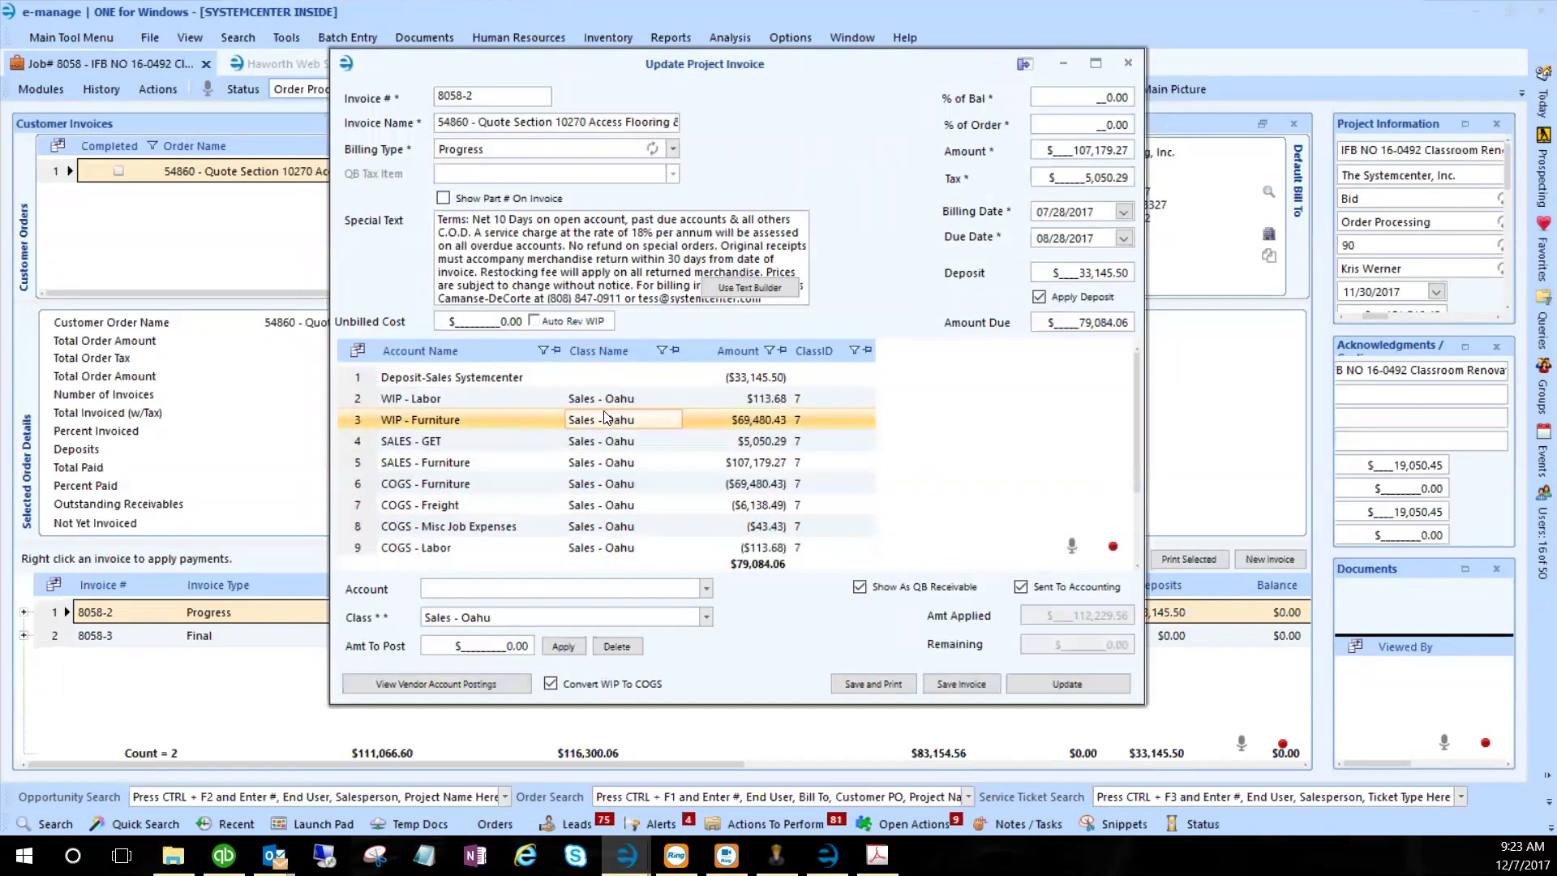
left_click(599, 406)
left_click(352, 415)
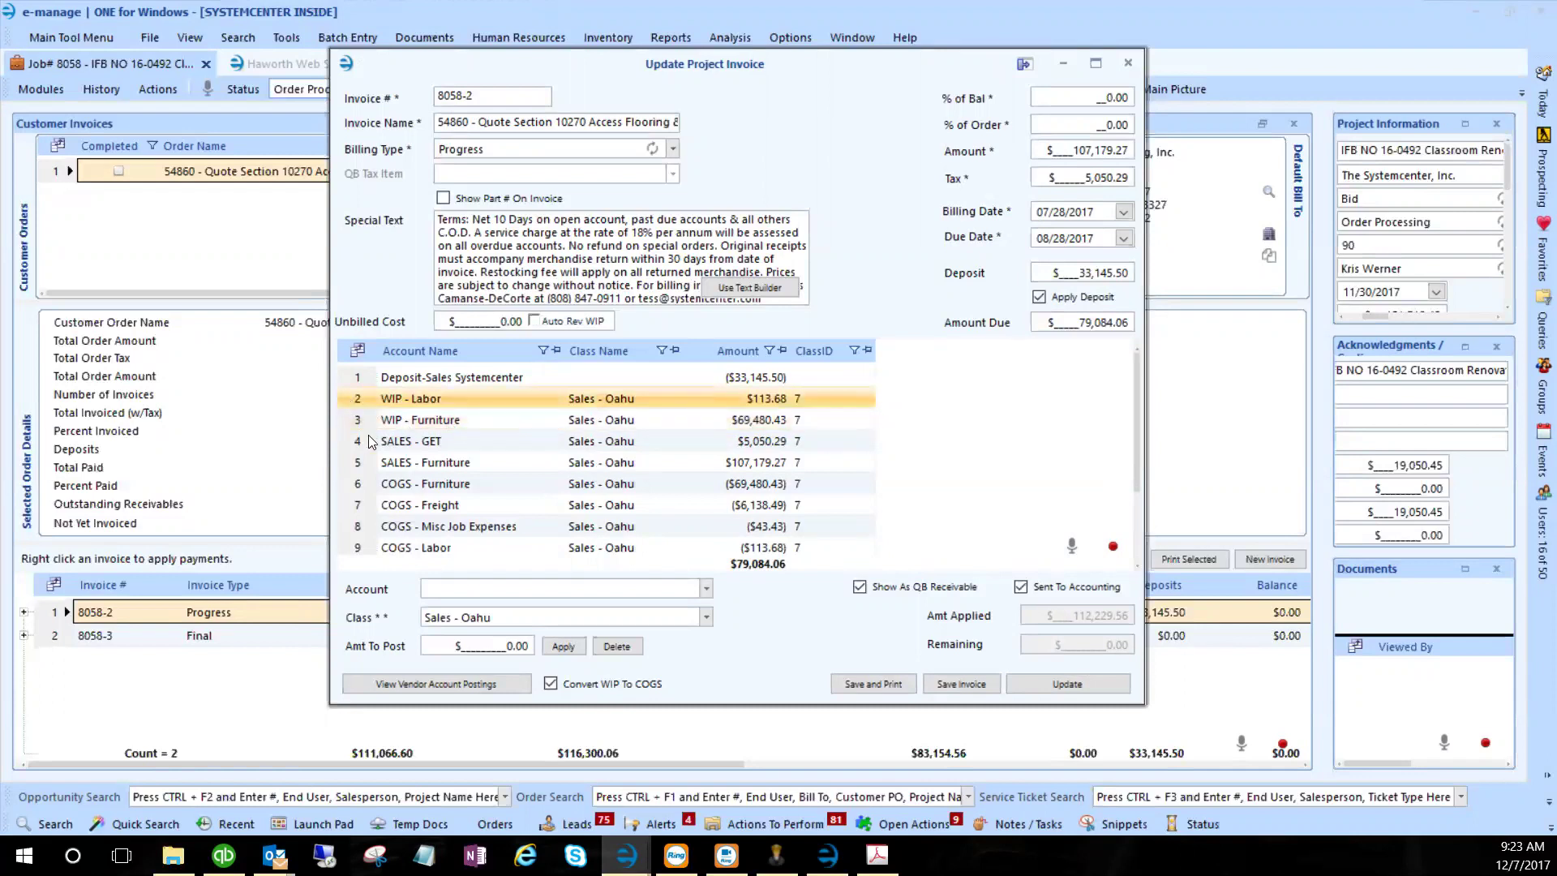
left_click(581, 484)
left_click(354, 398)
left_click_drag(355, 398, 356, 561)
right_click(423, 446)
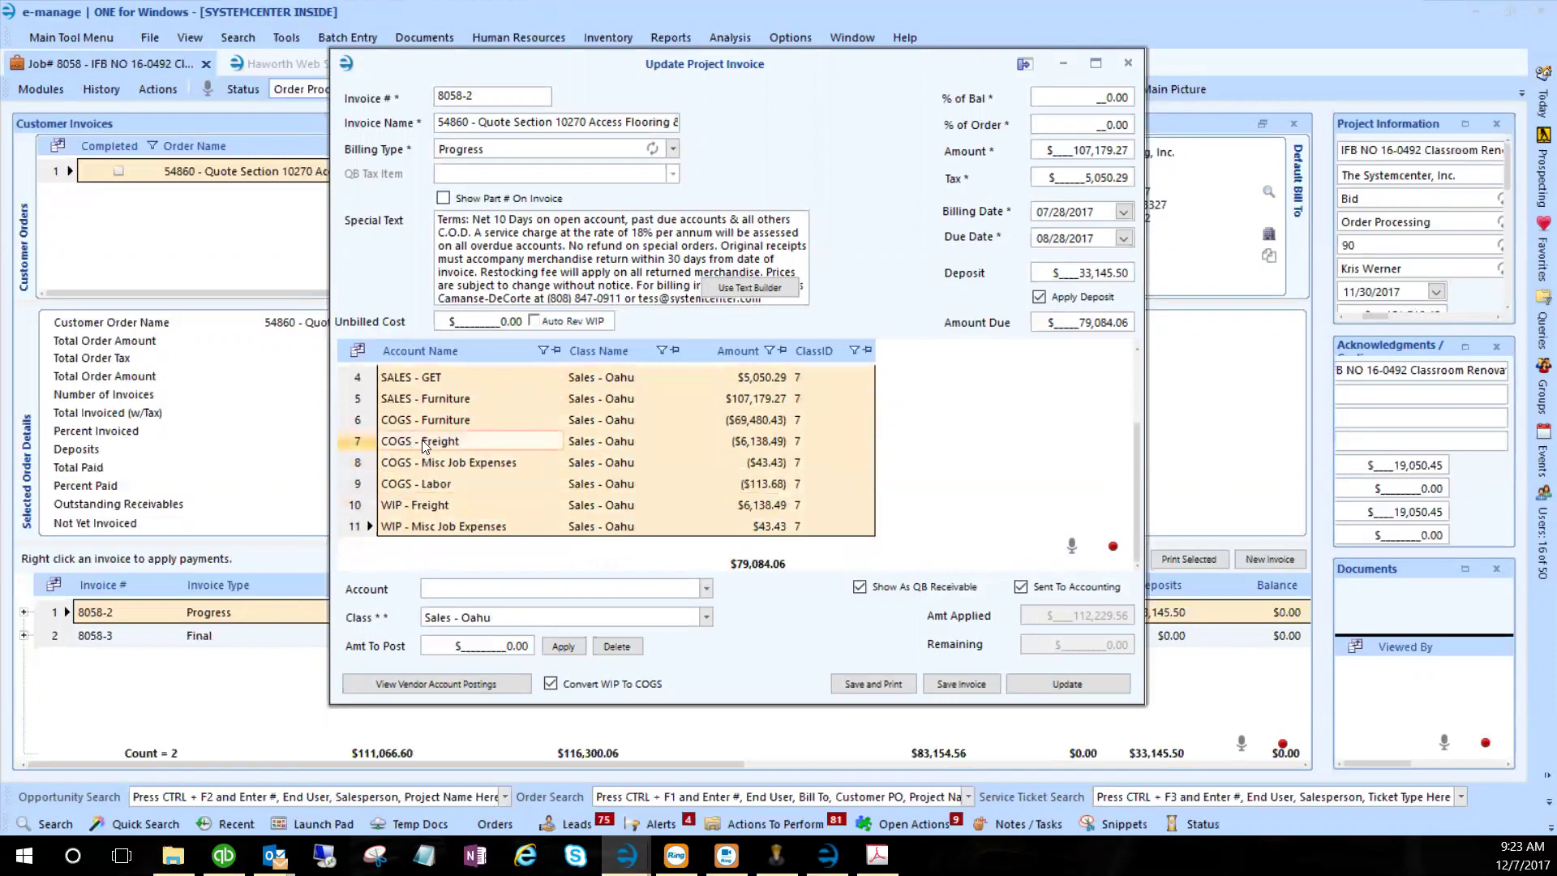
mouse_move(494, 454)
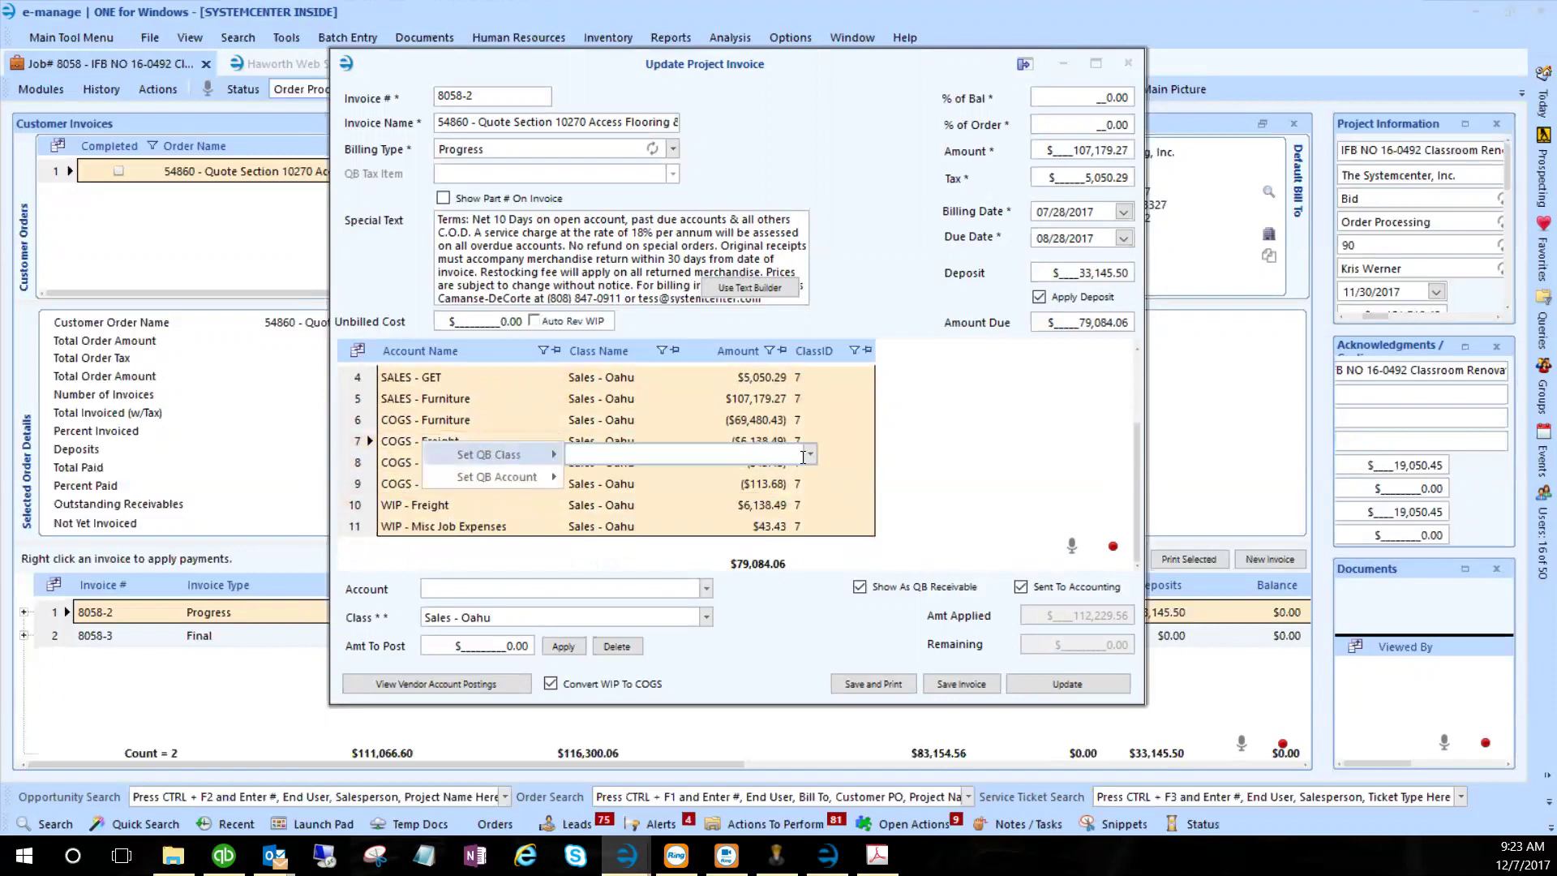
left_click(814, 458)
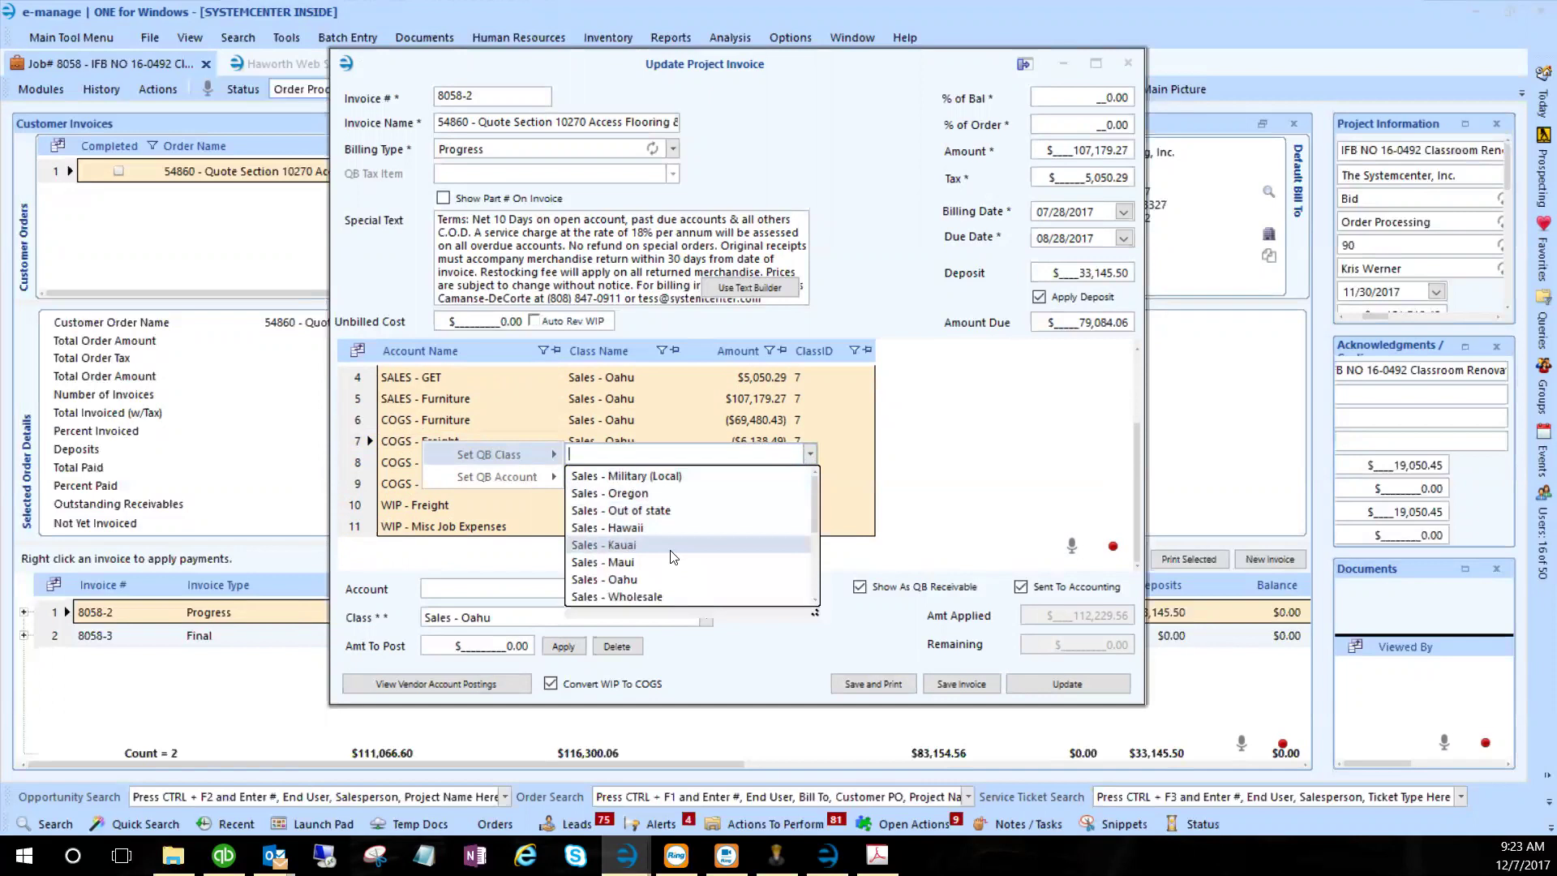
left_click(999, 461)
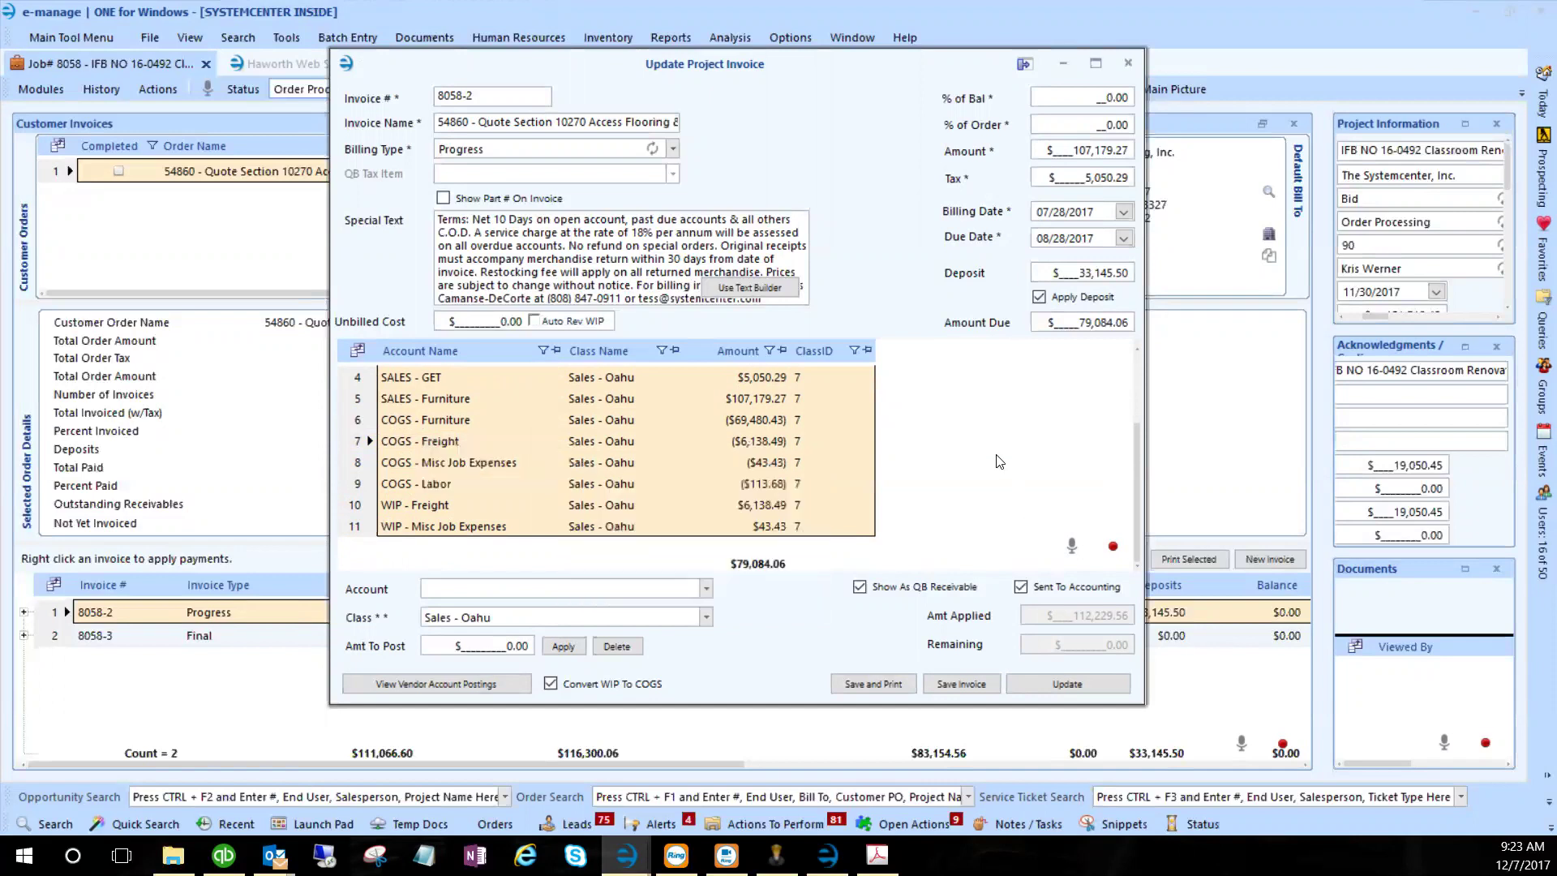
- Examine the WIP - Furniture, SALES - GET and COGS - Furniture posting lines of the Progress invoice
scroll(890, 476, "up", 1)
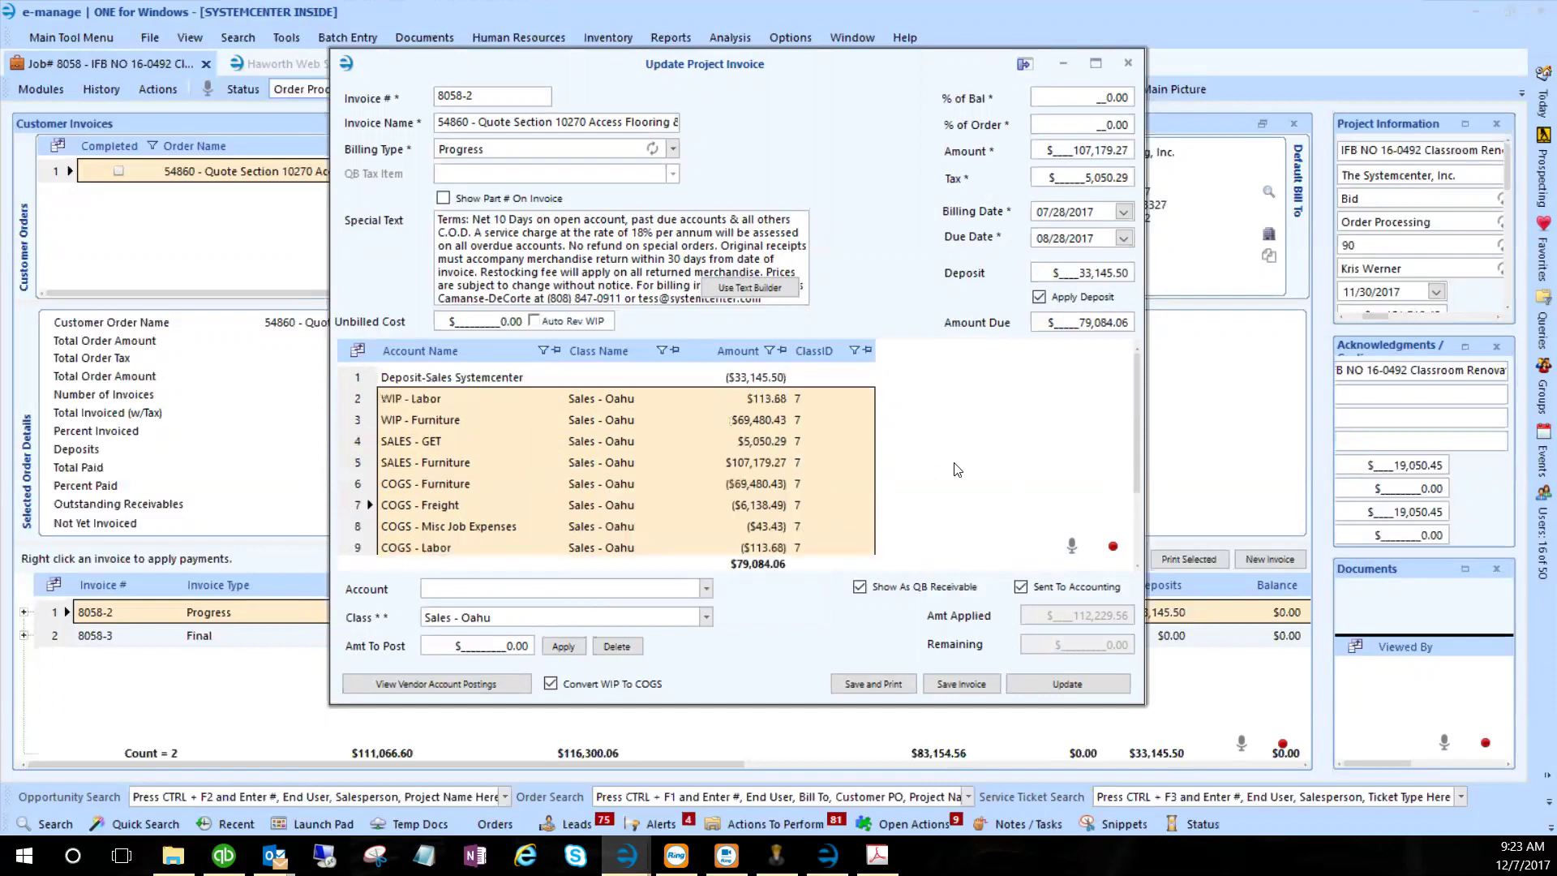
left_click(790, 421)
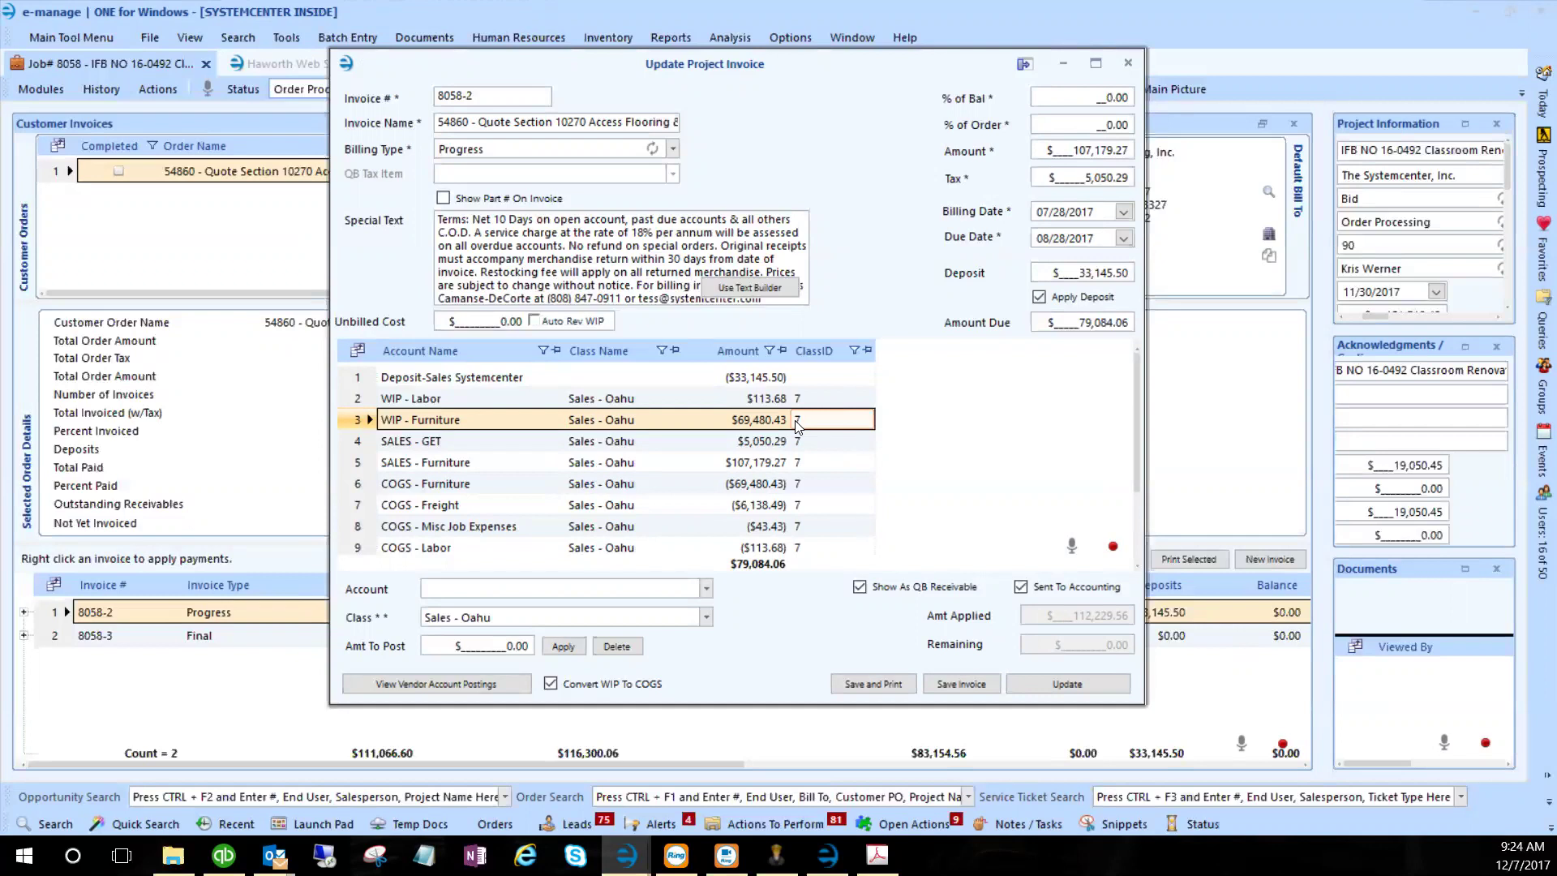
left_click(798, 445)
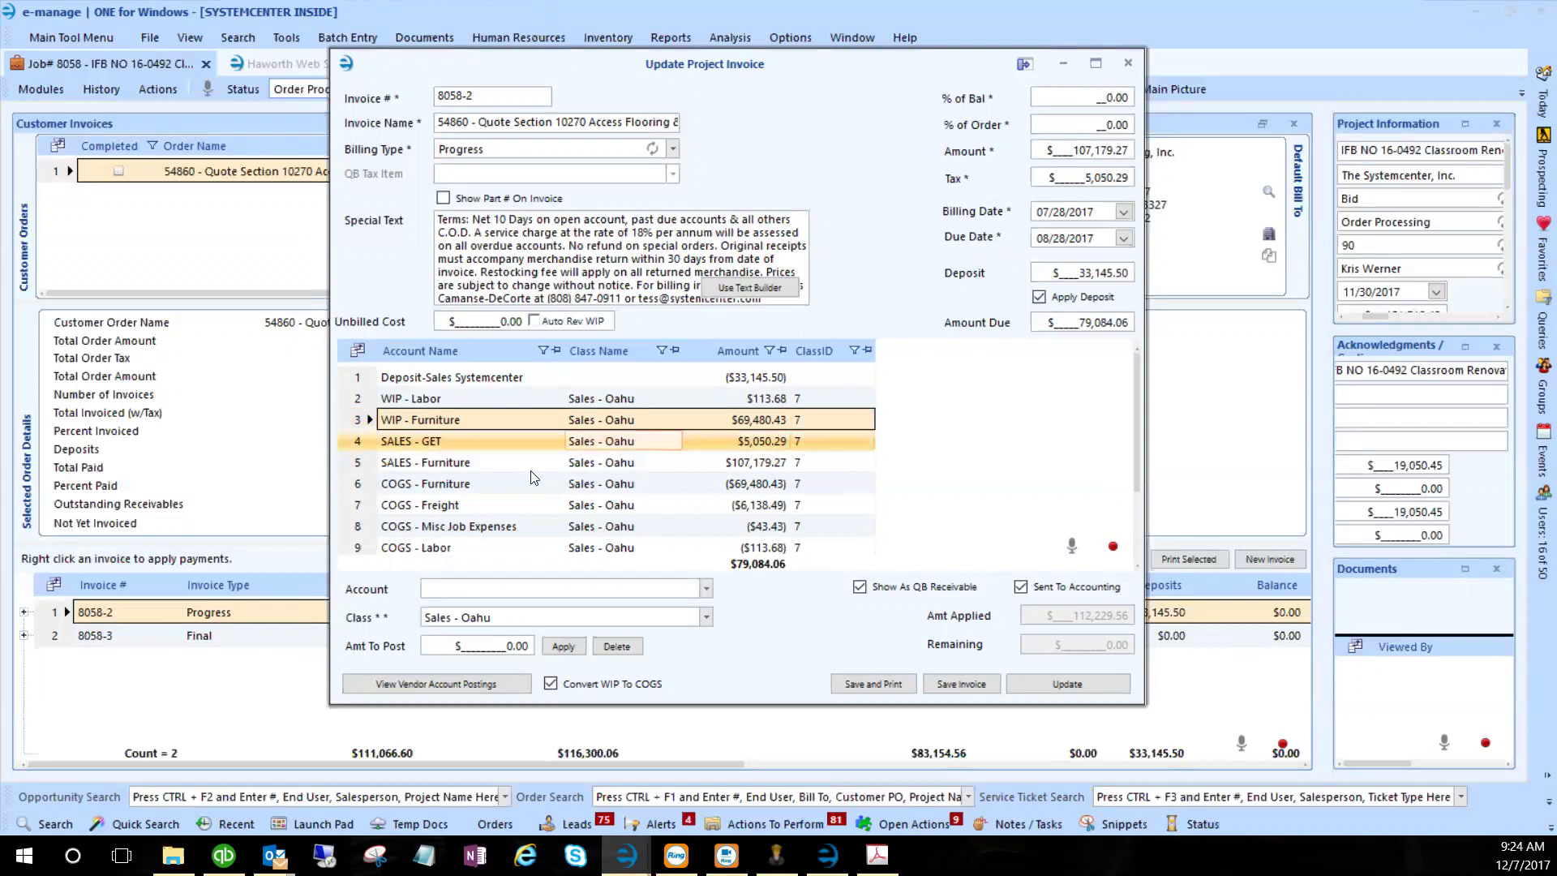
left_click(470, 482)
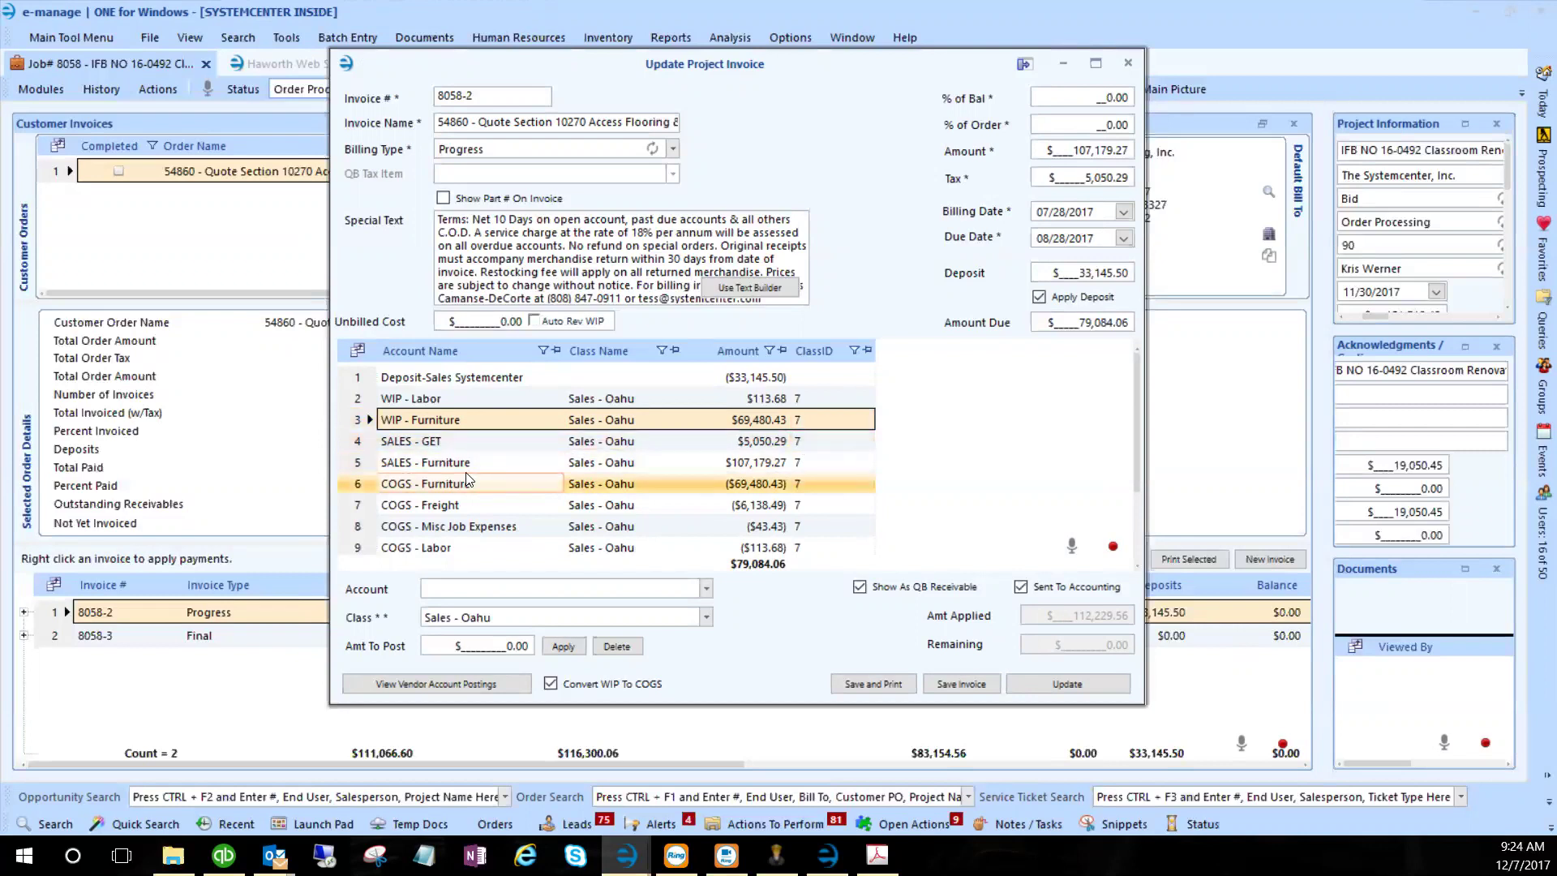
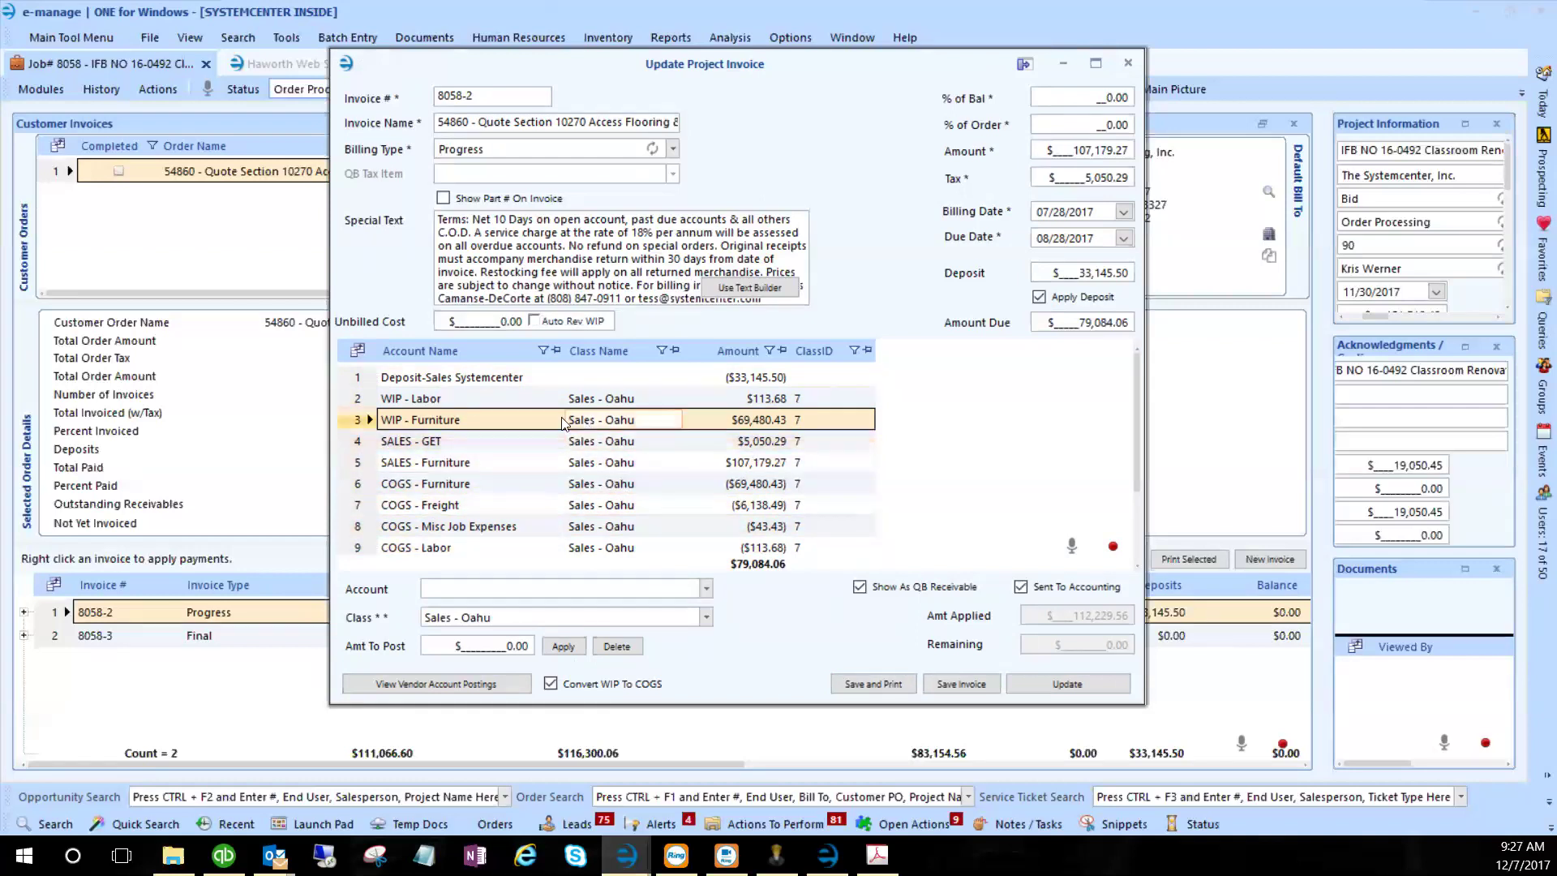
- Reselect all posting lines below the deposit and show the available QB classes again, leaving the class assignment as it is
left_click(359, 399)
left_click_drag(358, 399, 347, 558)
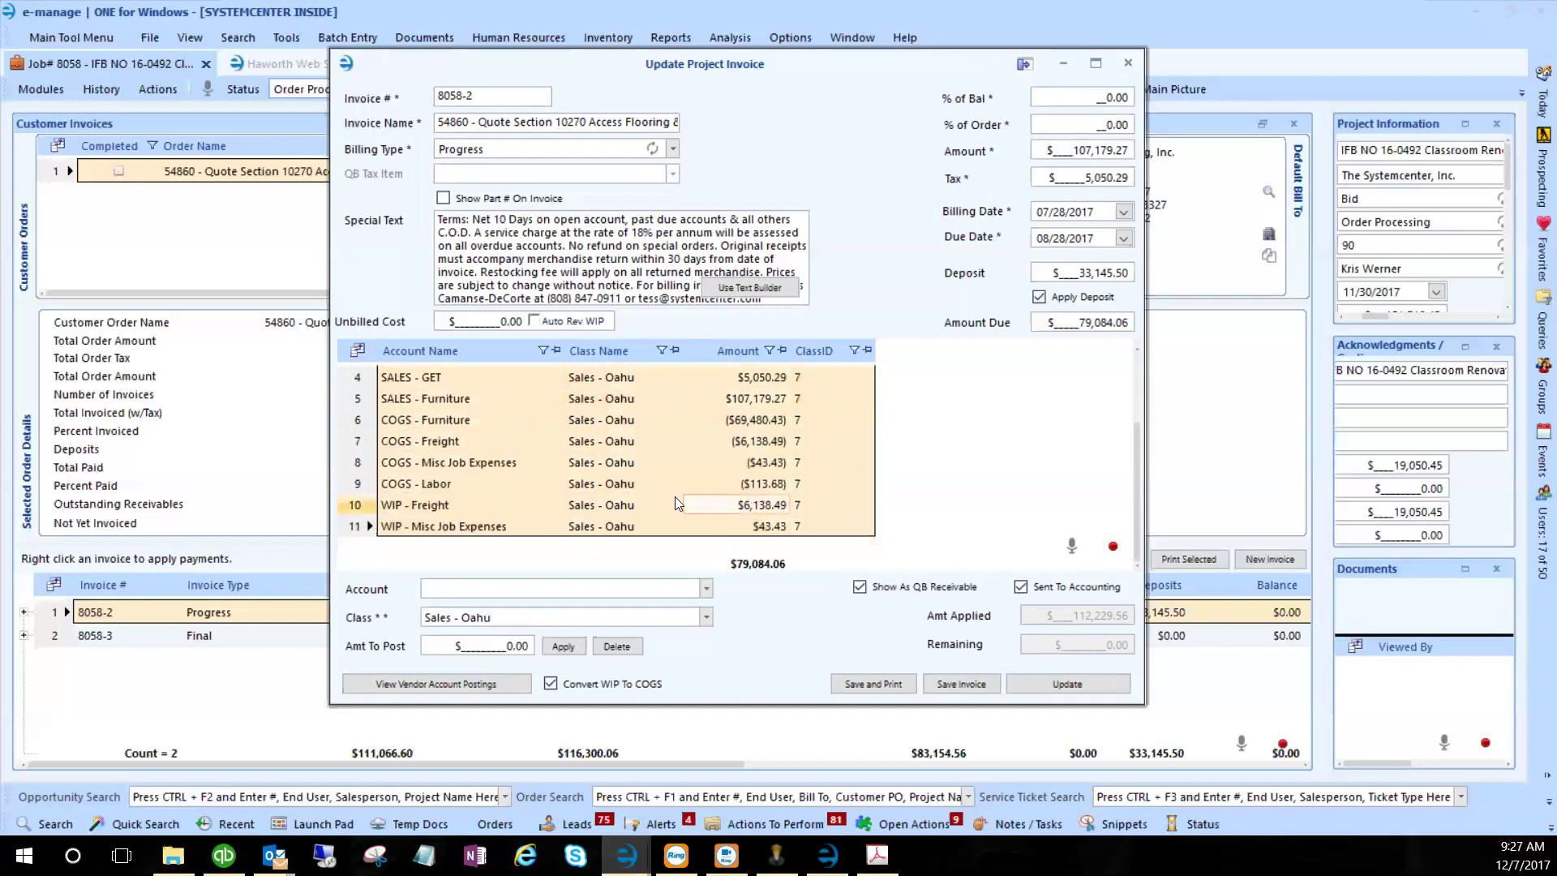
right_click(615, 432)
mouse_move(722, 452)
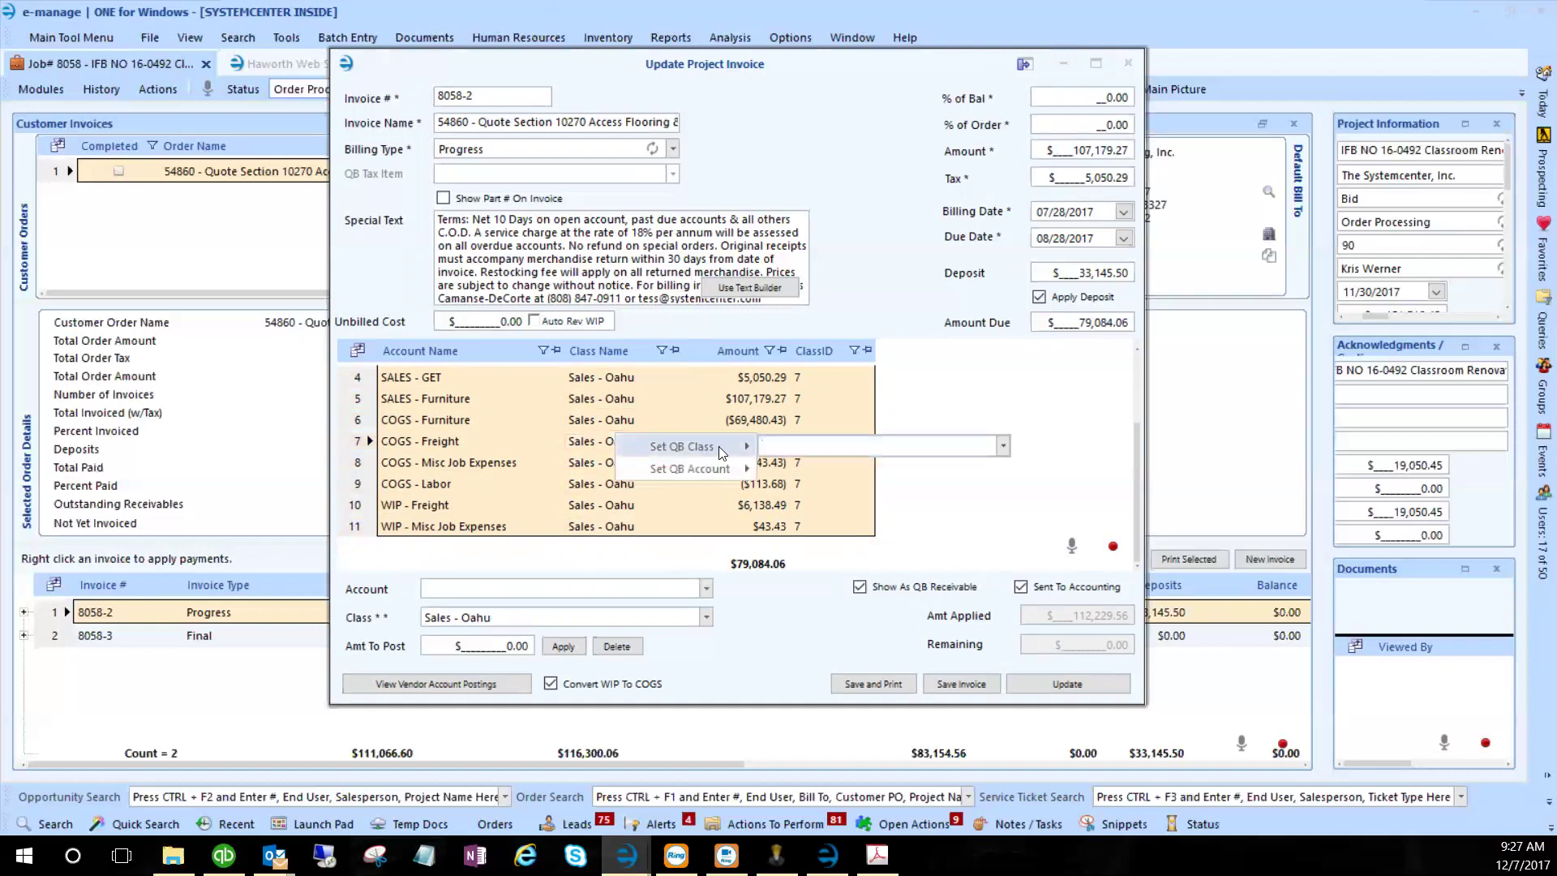
left_click(627, 428)
right_click(629, 423)
mouse_move(756, 443)
left_click(1017, 438)
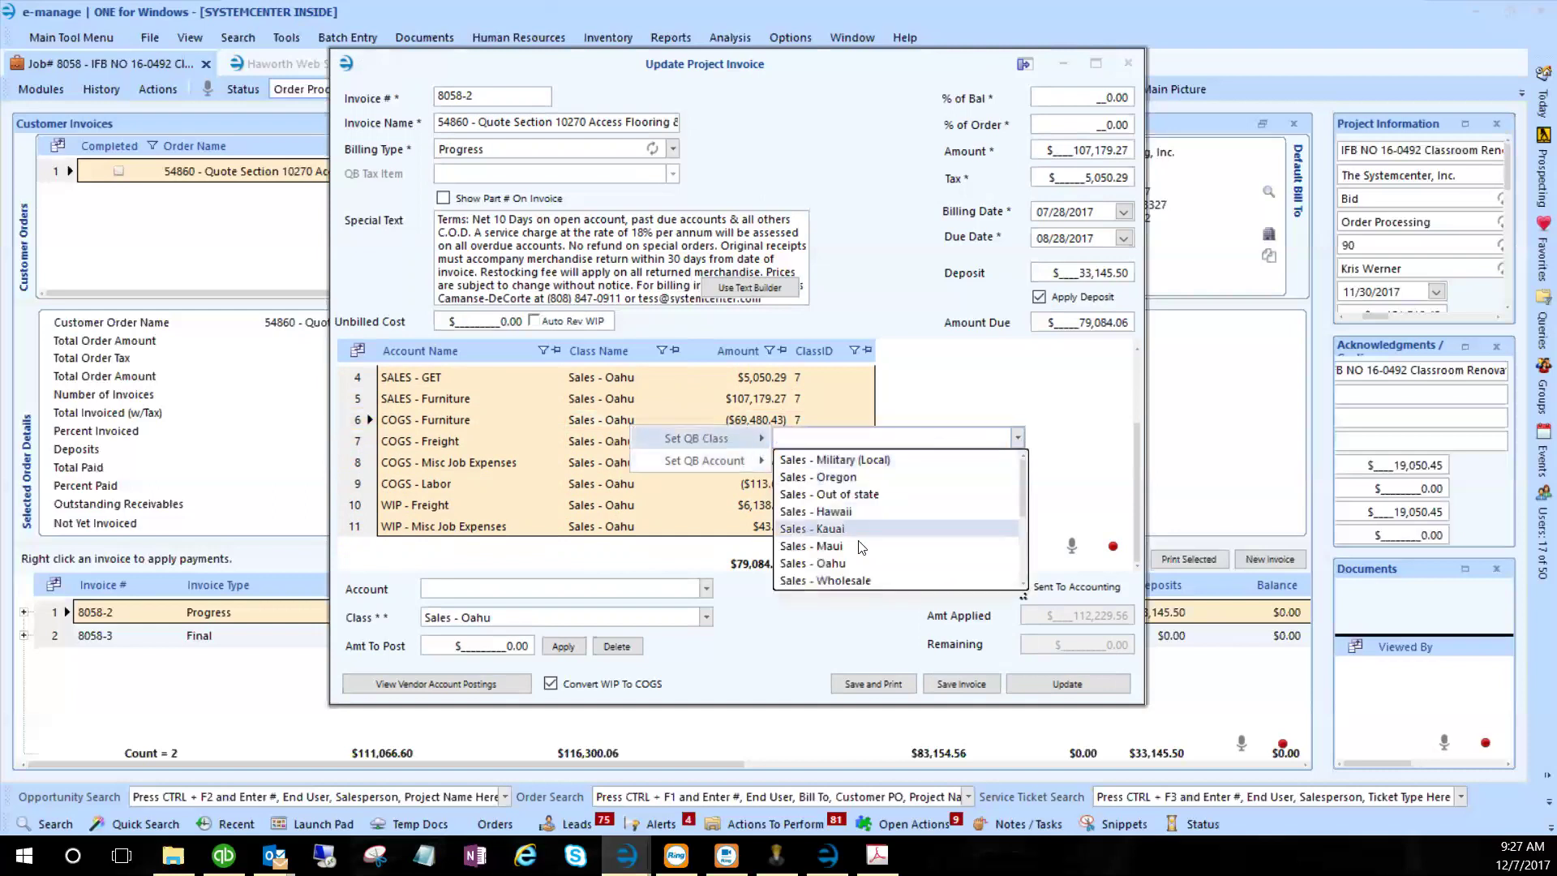
left_click(1043, 401)
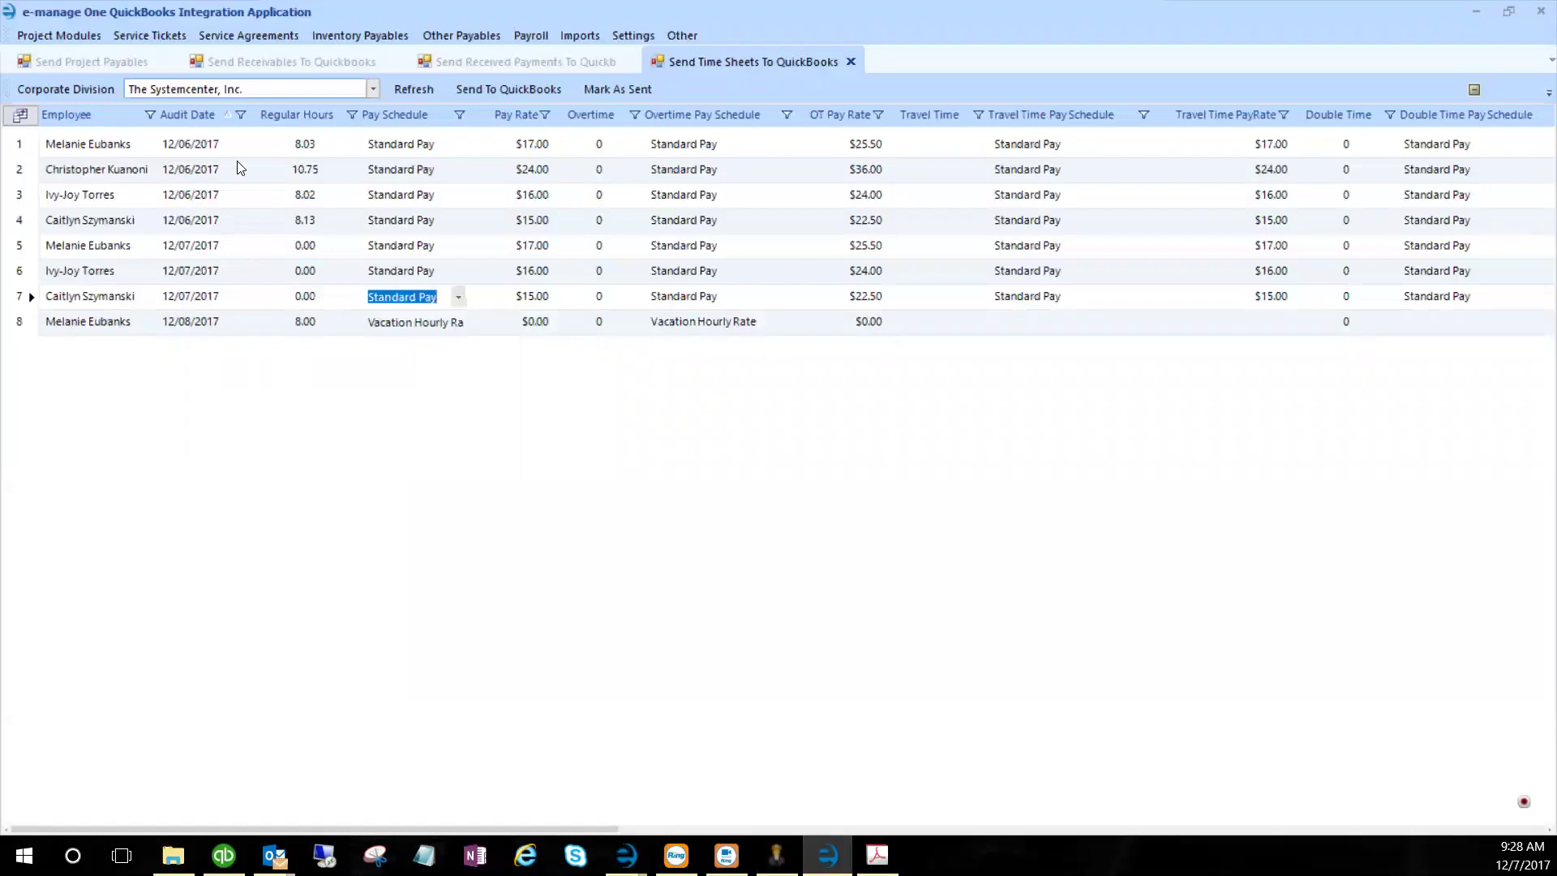
- In the e-manage One QuickBooks Integration Application, view the Send Project Payables list and the Send Receivables To Quickbooks list
left_click(95, 62)
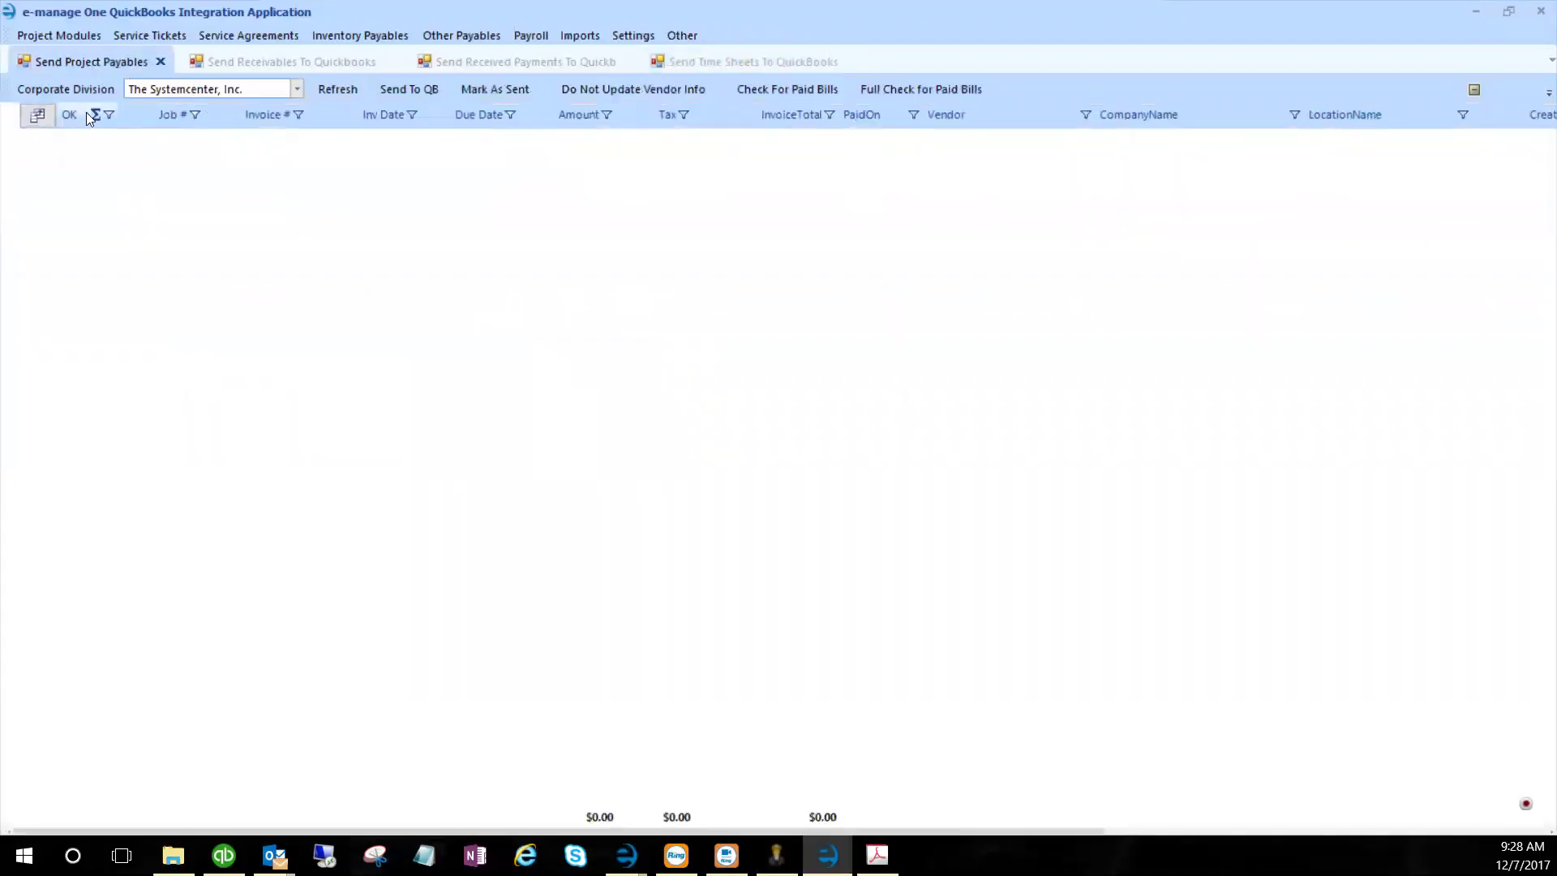
left_click(288, 62)
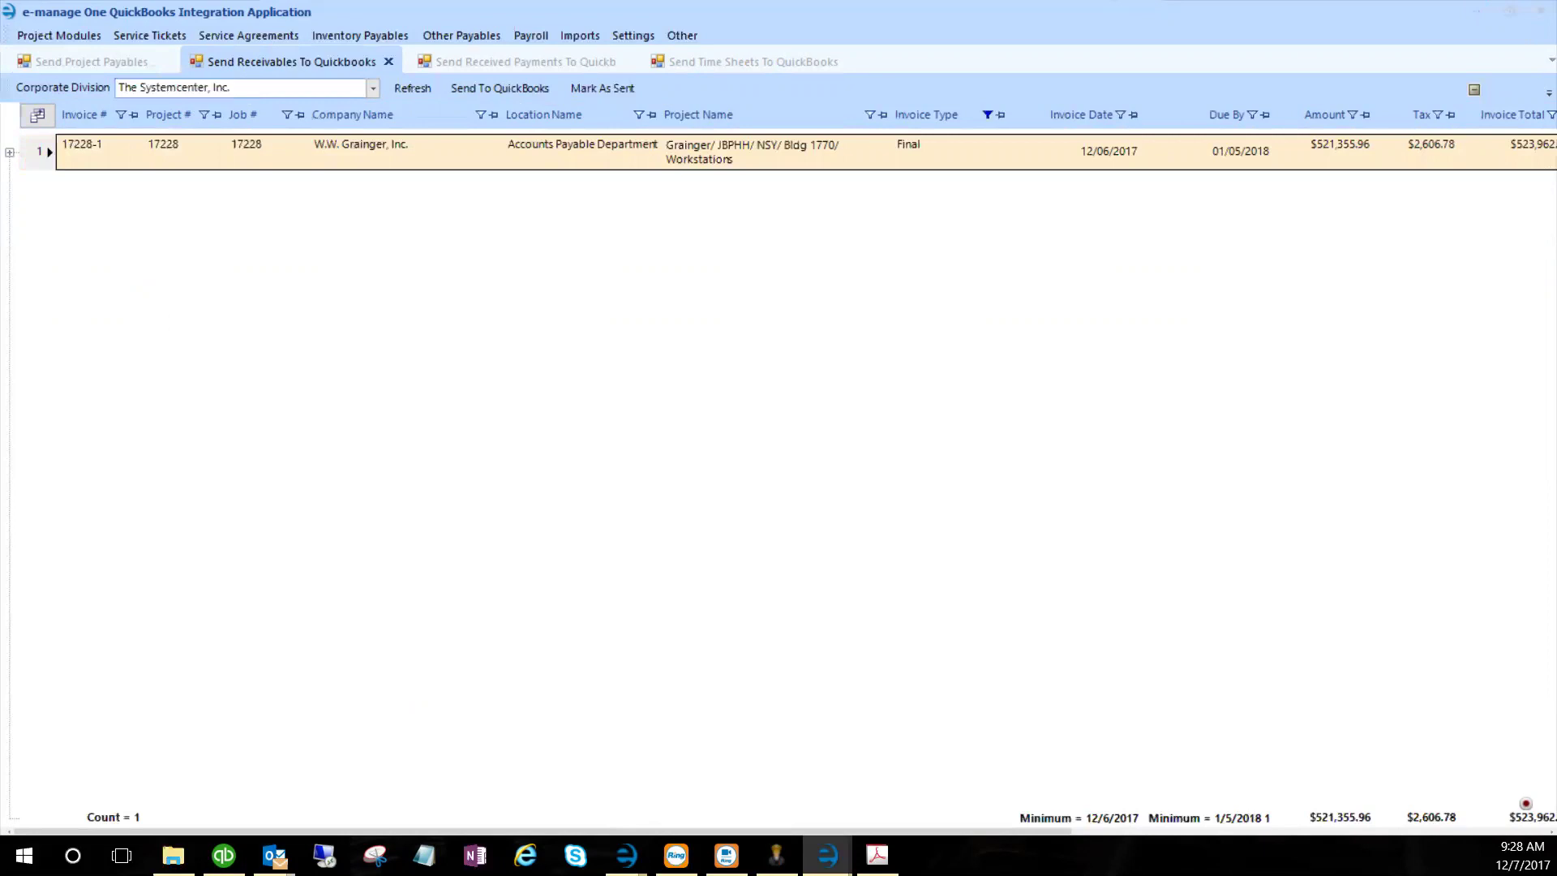
- Select posting lines in the W.W. Grainger receivable invoice, show its Set QB Class option, and close the invoice without saving
left_click_drag(224, 452, 237, 545)
right_click(238, 506)
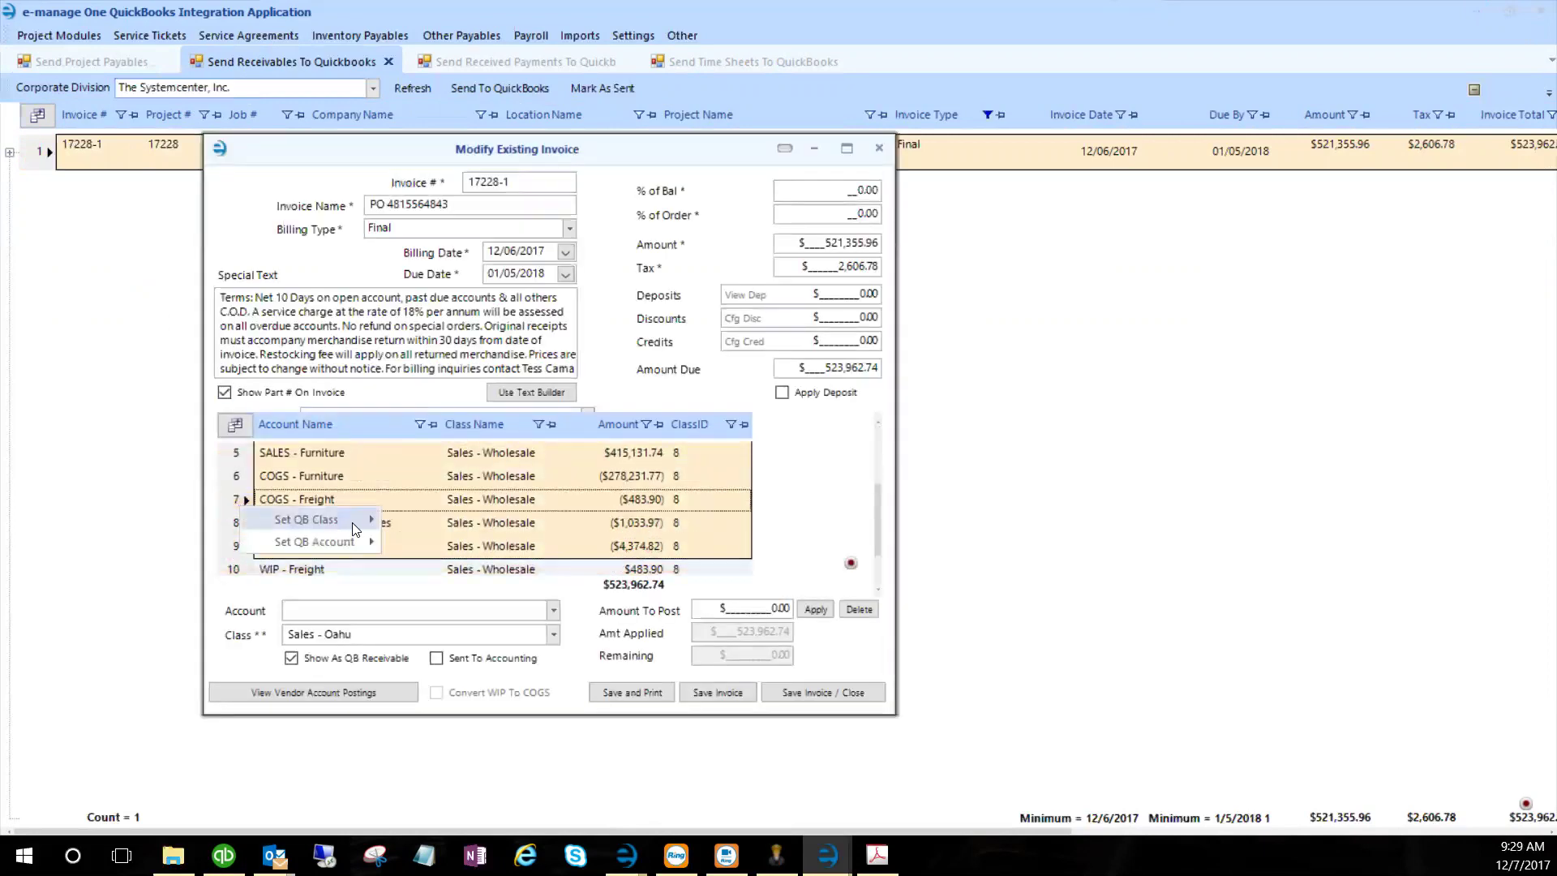
mouse_move(353, 523)
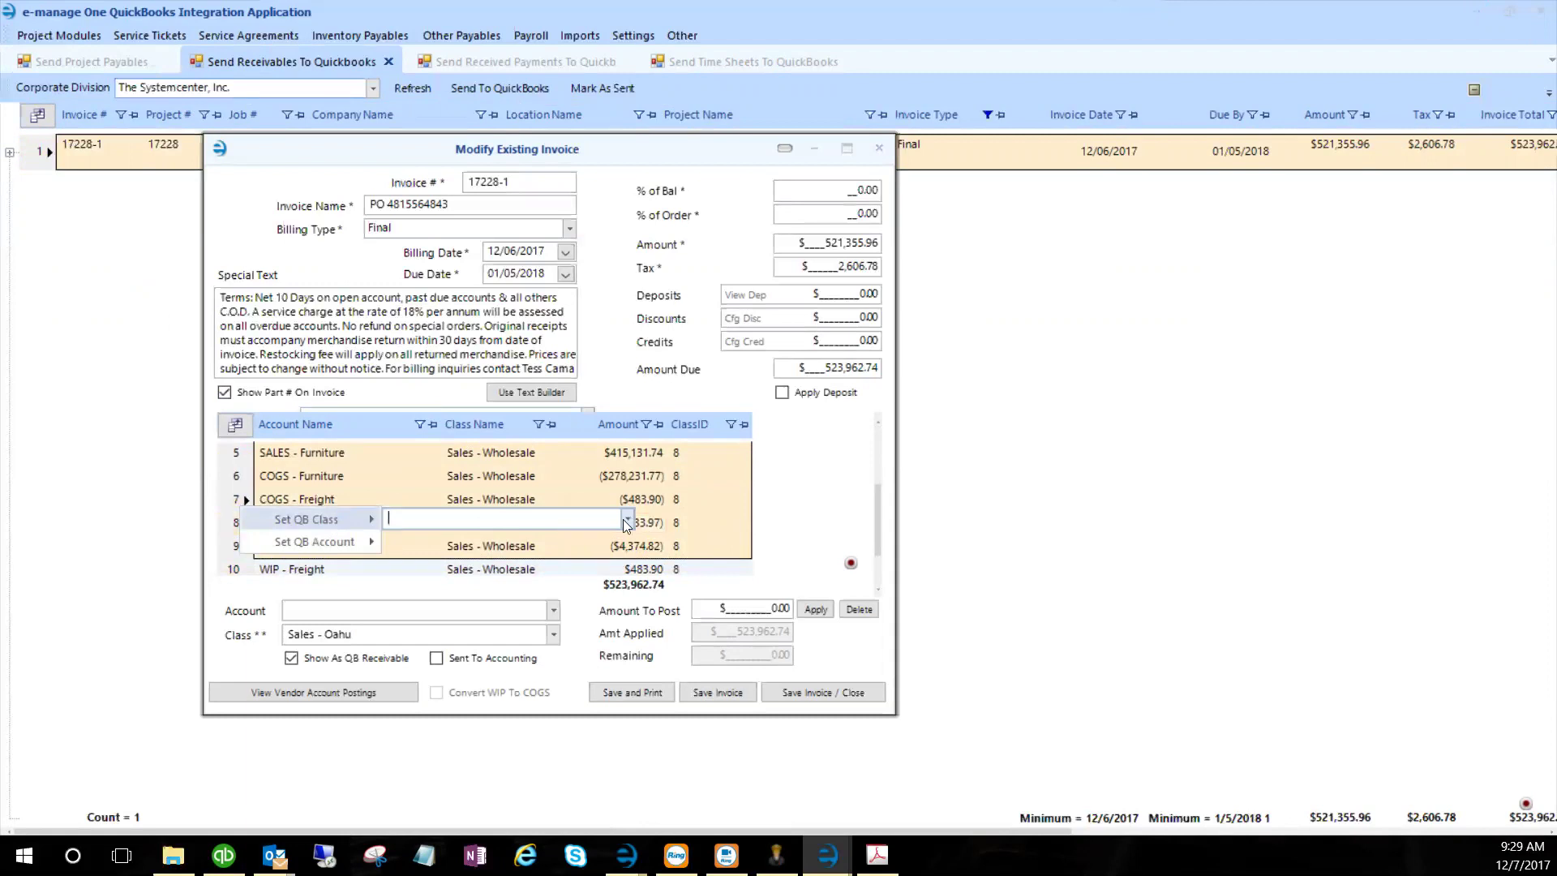
left_click(709, 164)
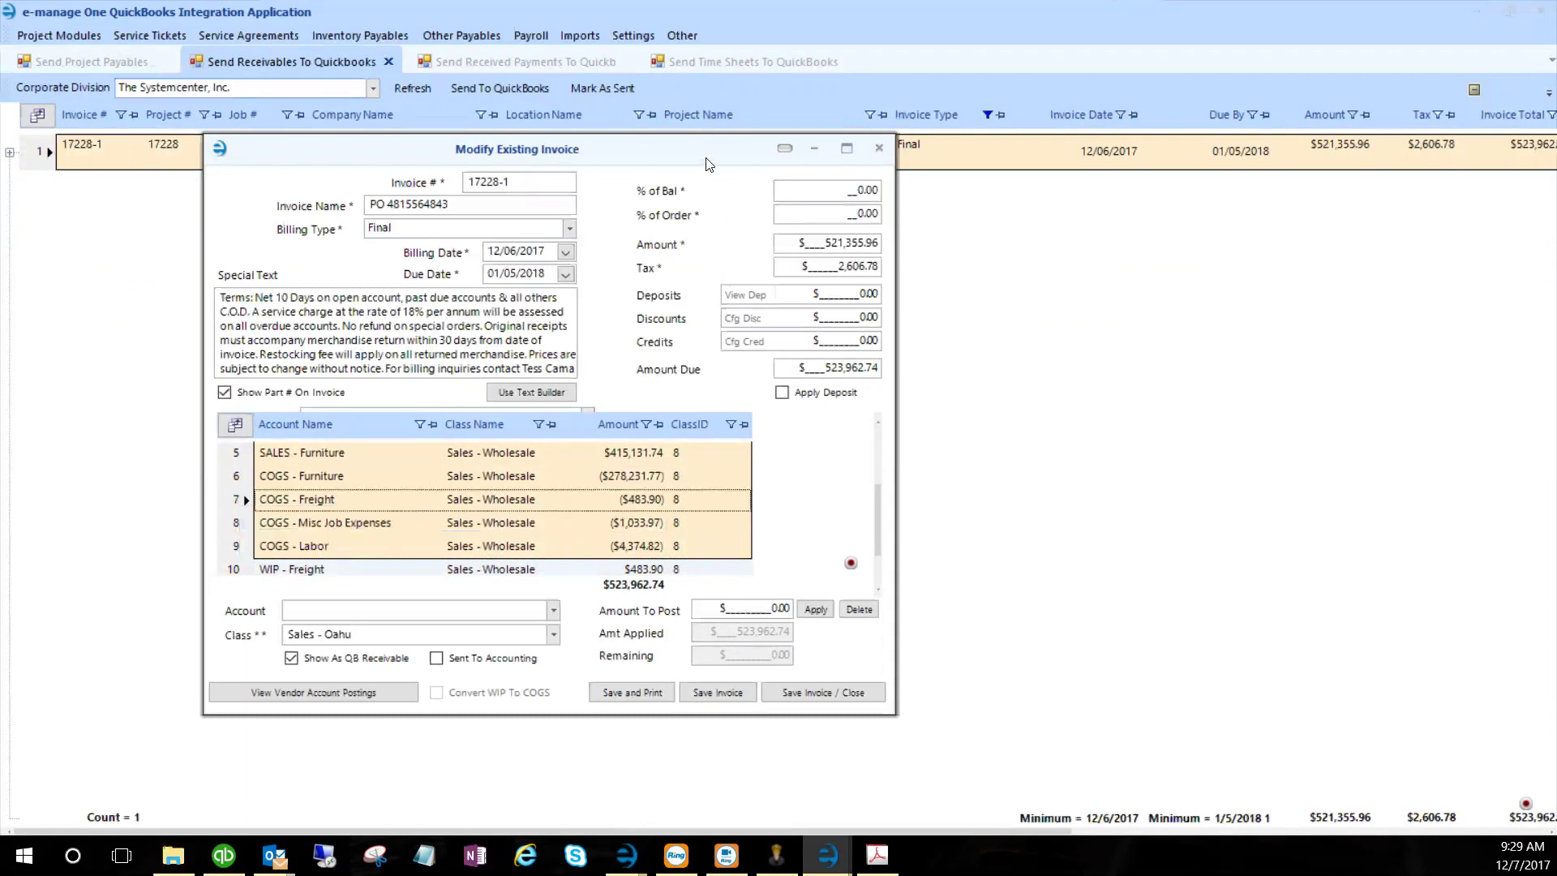
left_click(878, 150)
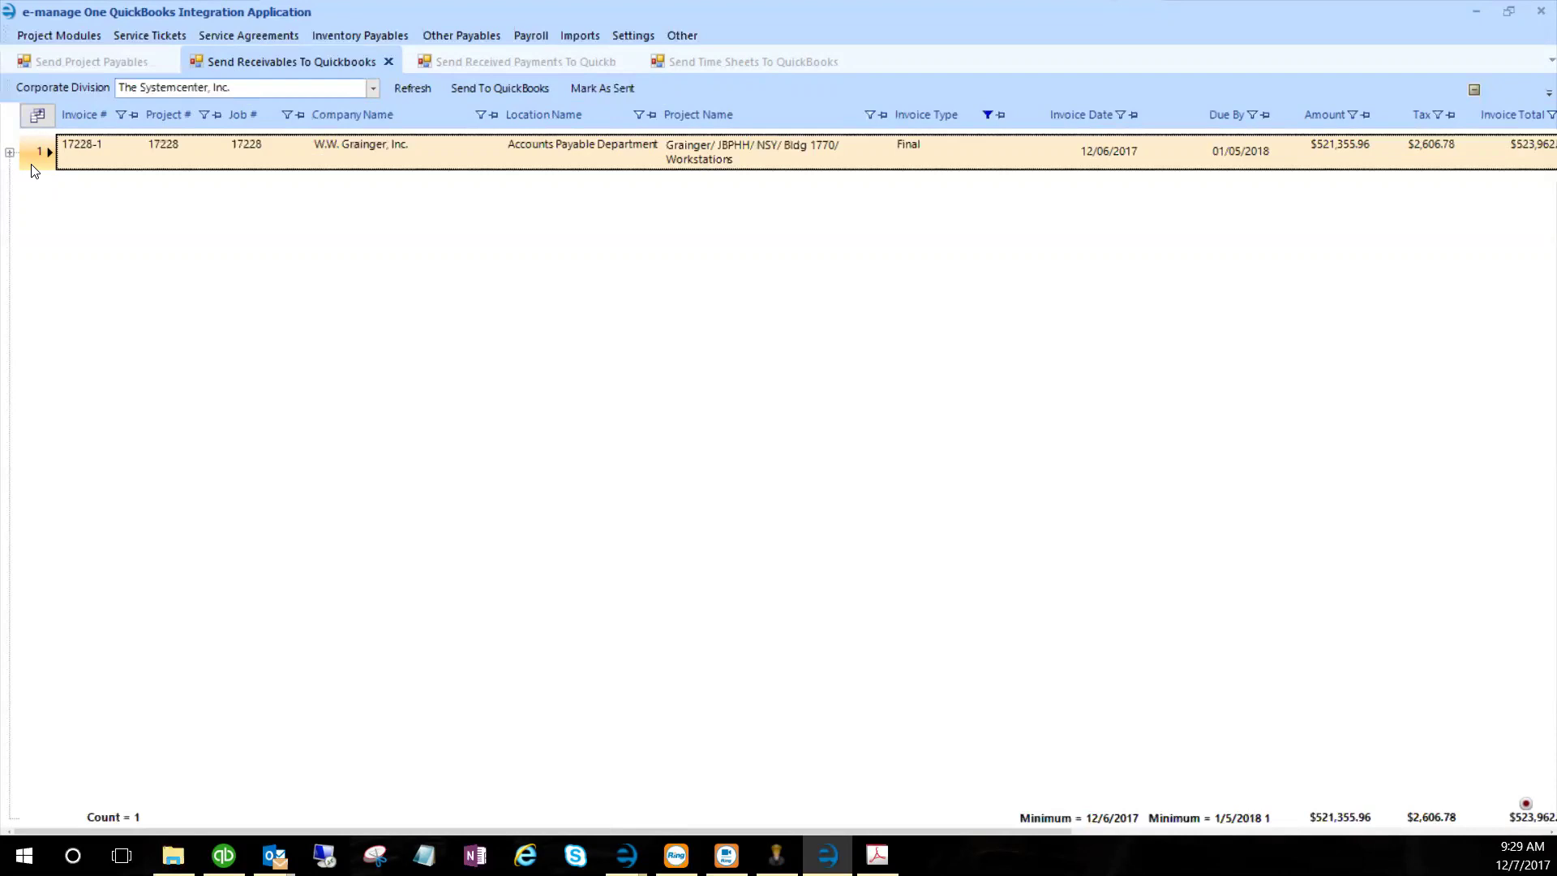
left_click(387, 165)
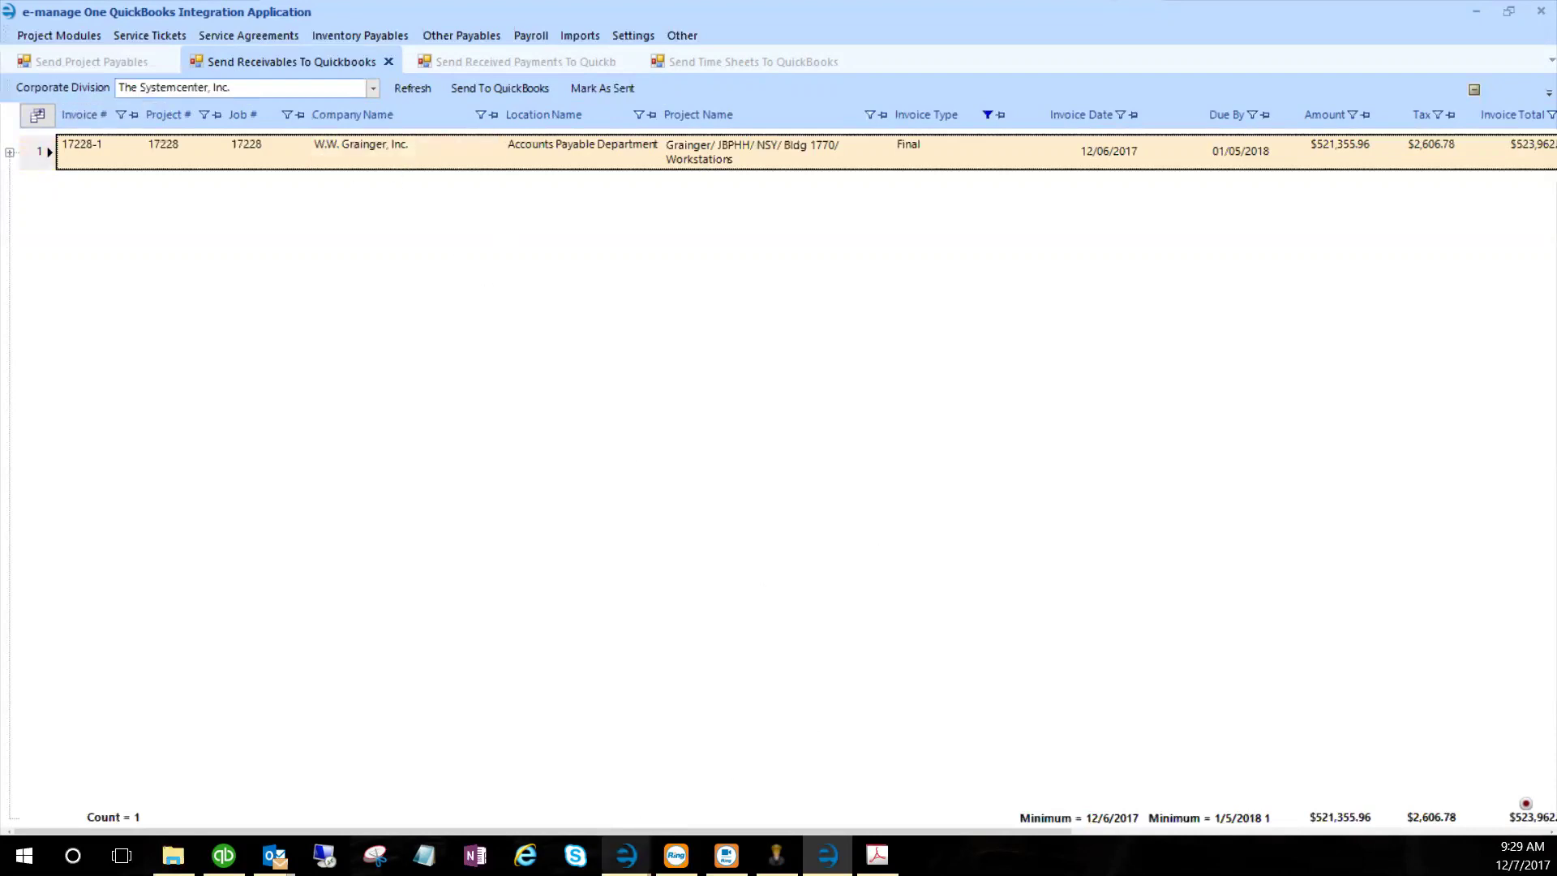
- Close the two leftover Update Project Invoice windows and switch back to the job view in e-manage ONE for Windows
mouse_move(626, 855)
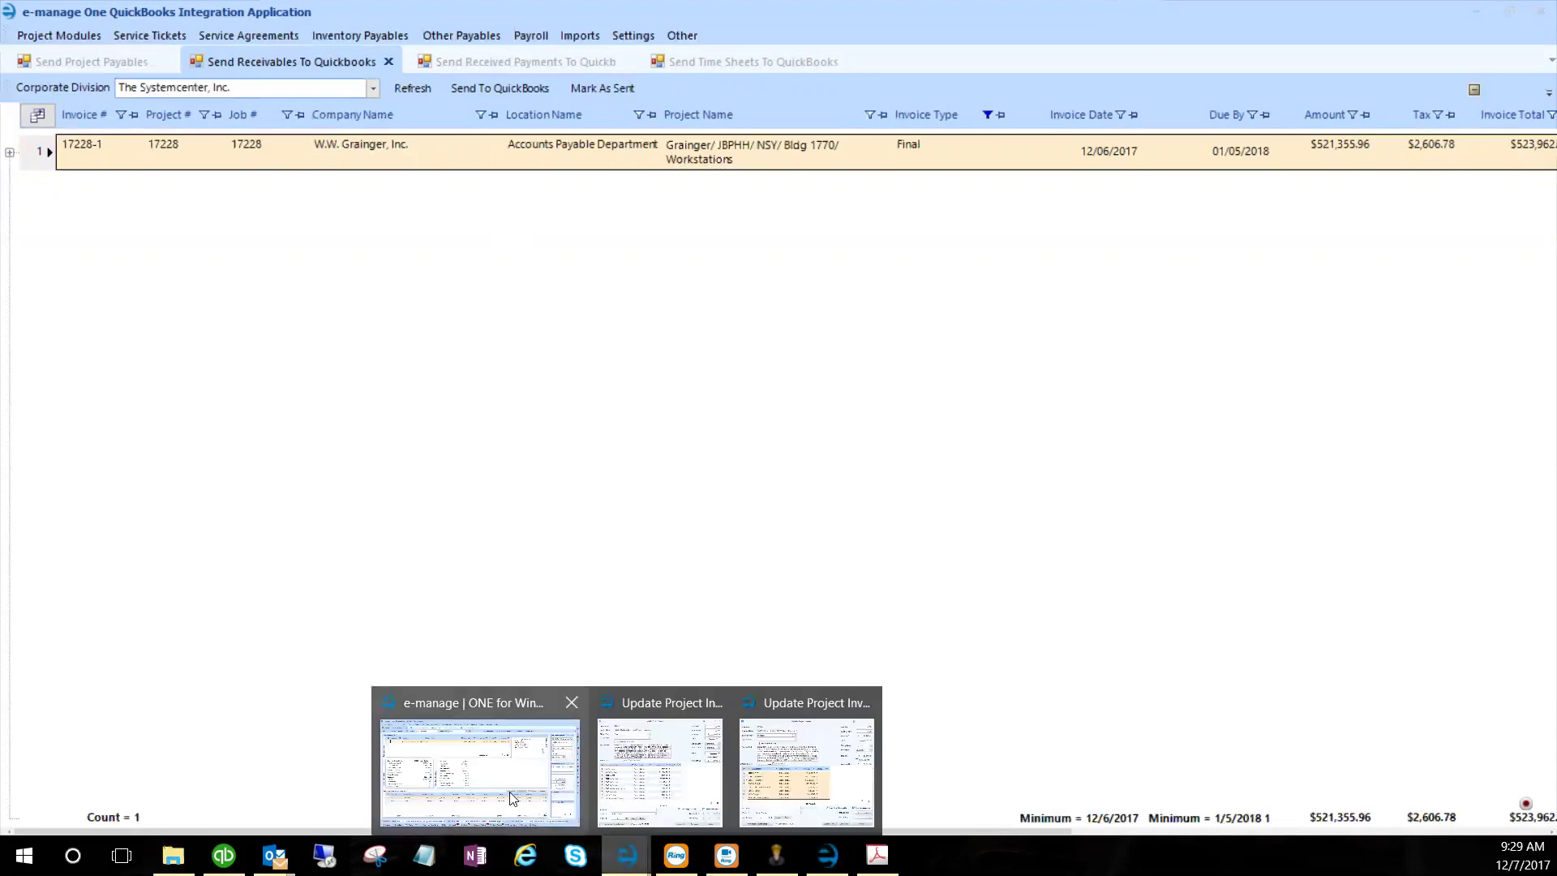
mouse_move(800, 760)
left_click(866, 704)
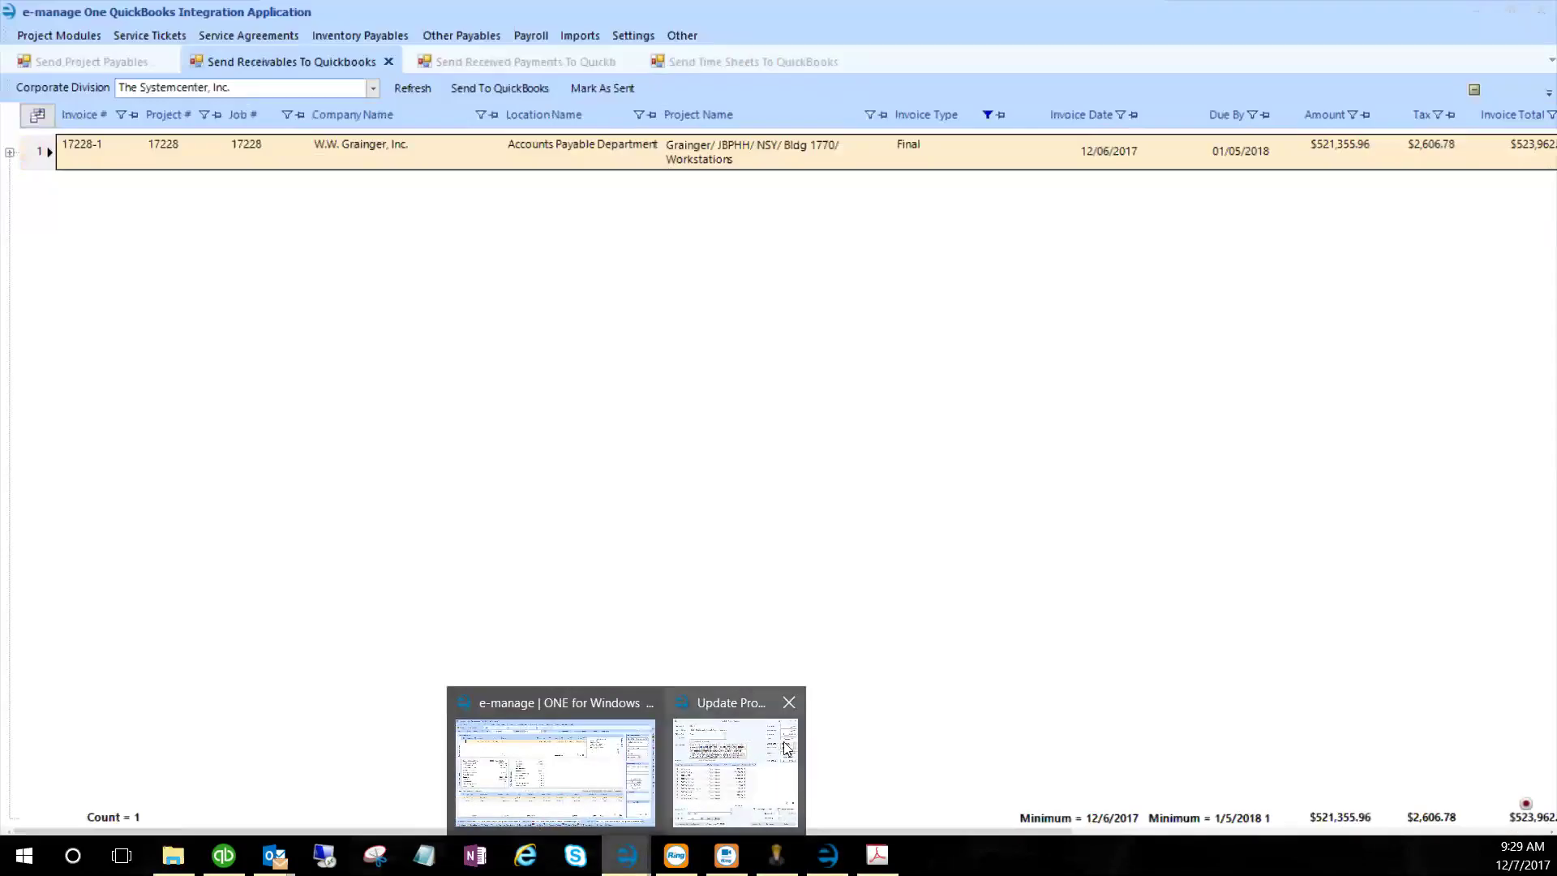
left_click(784, 714)
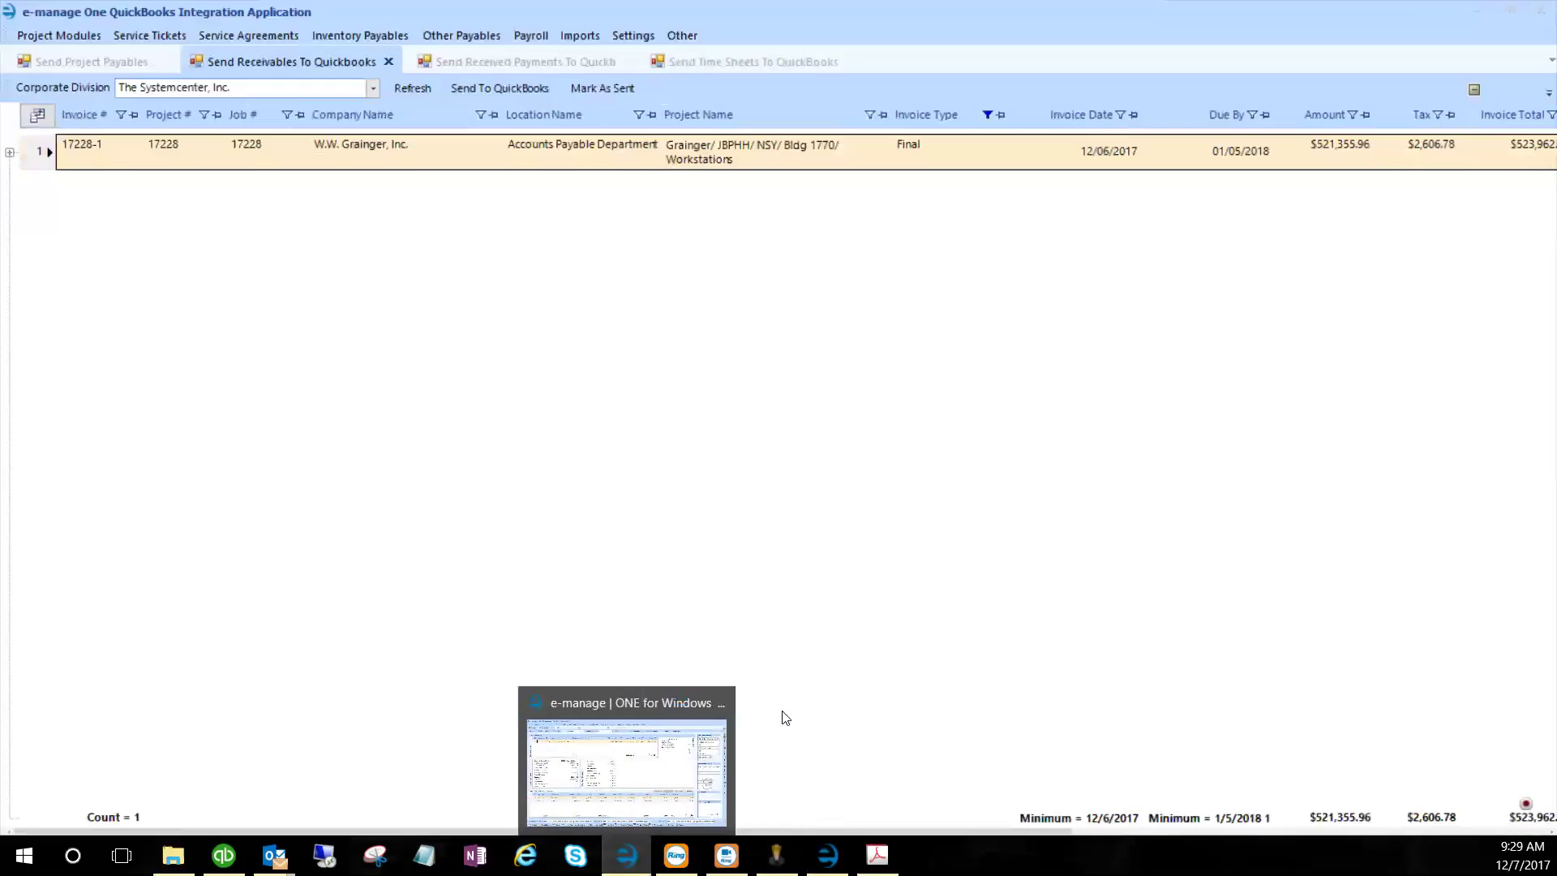
left_click(703, 397)
left_click(626, 855)
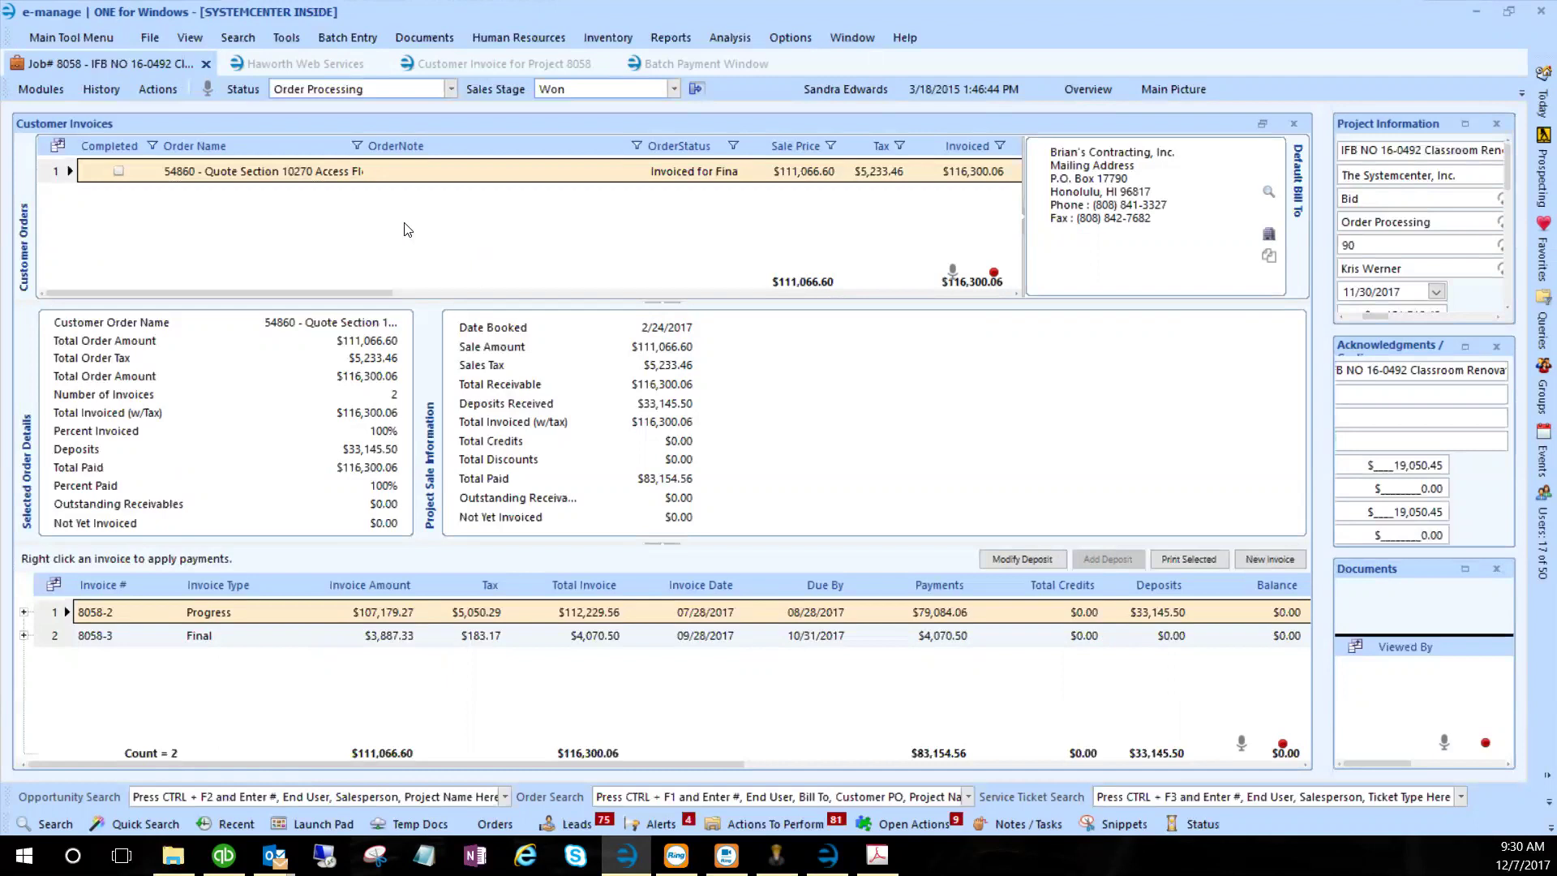
- Open the e-manage release notes, highlight the Sales Tax Rates Updated paragraph, and read on to the Split Deposit Functionality section
left_click(907, 38)
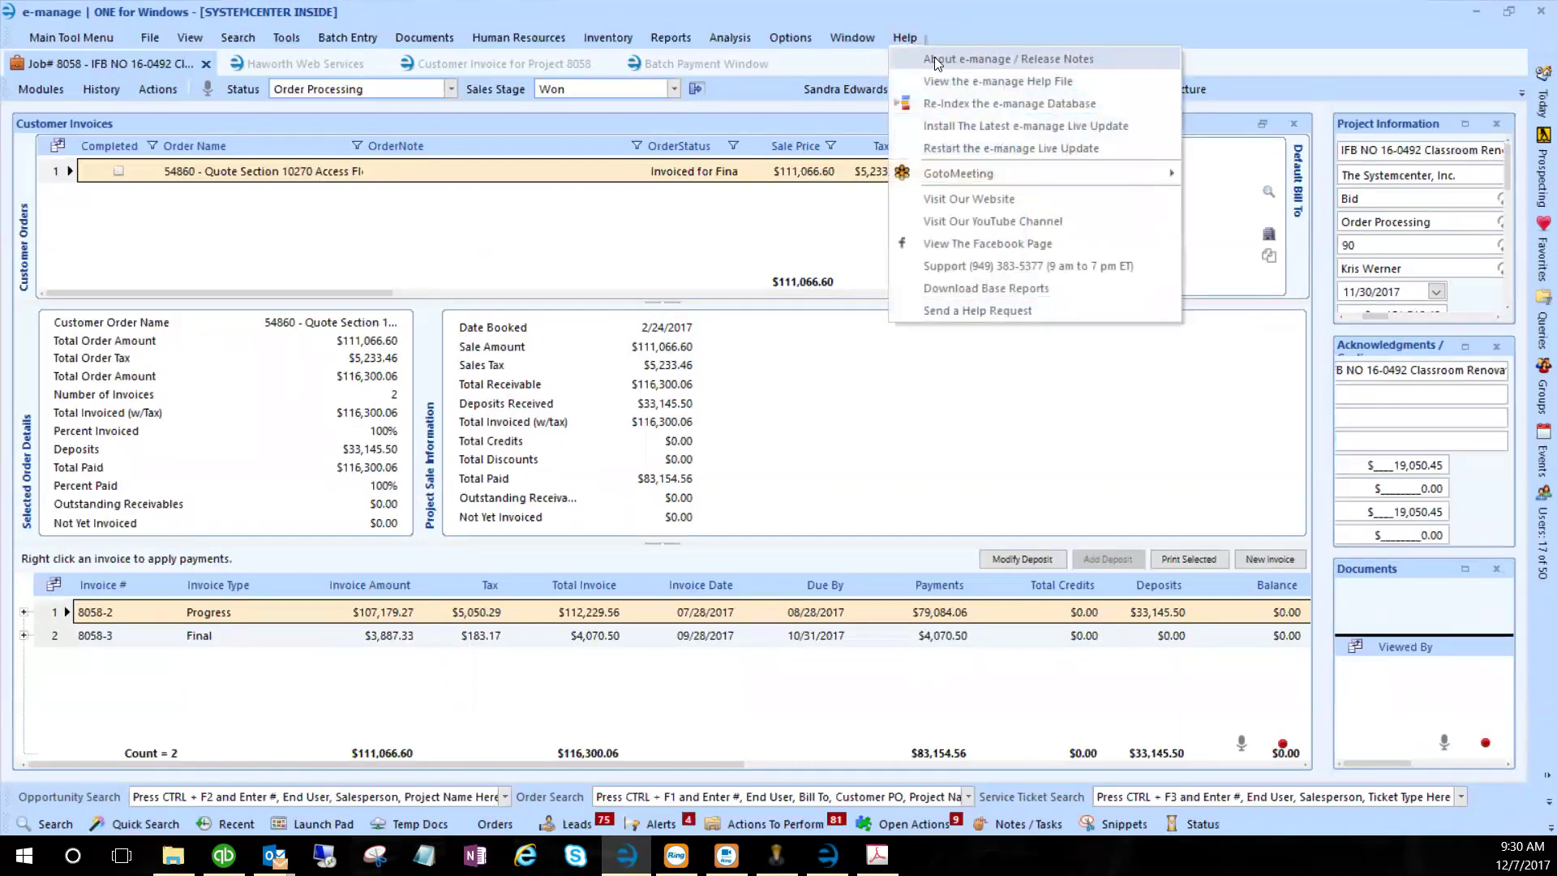
left_click(937, 61)
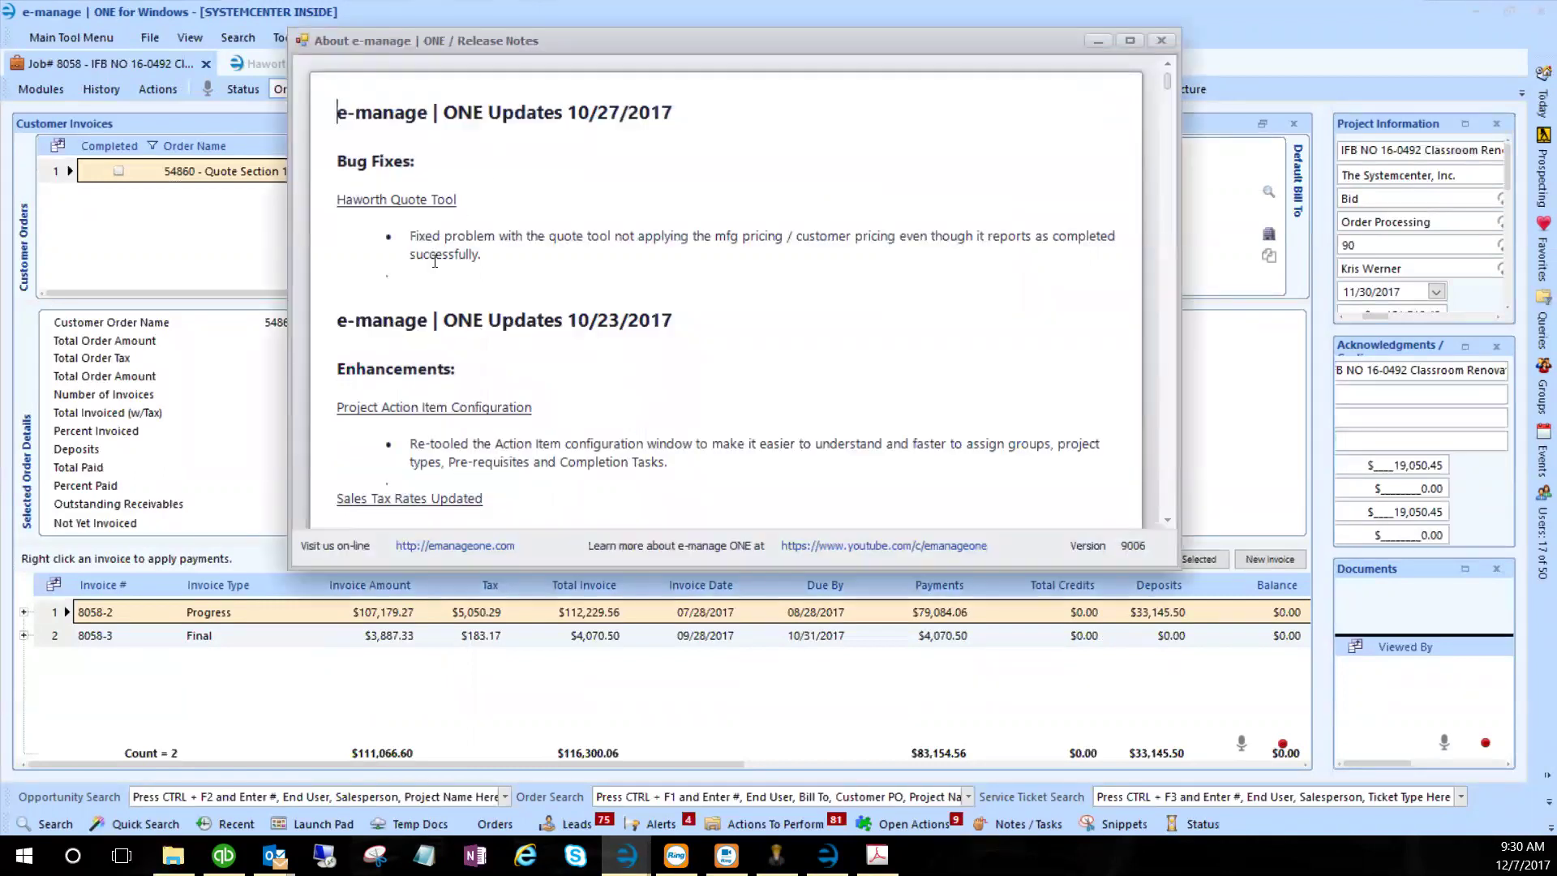
scroll(434, 261, "down", 3)
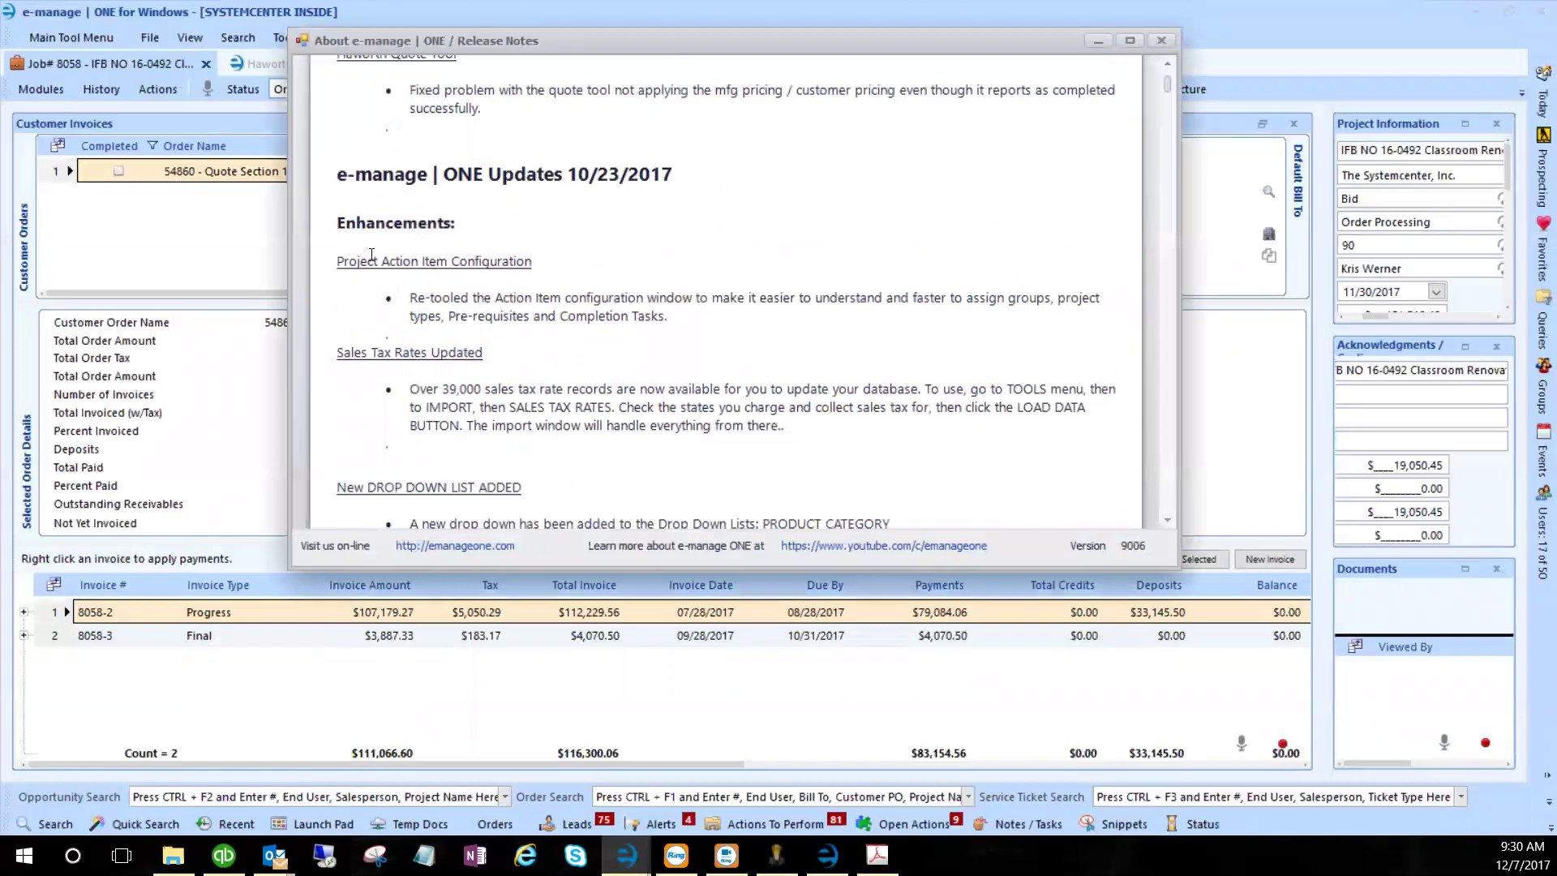
scroll(424, 334, "down", 1)
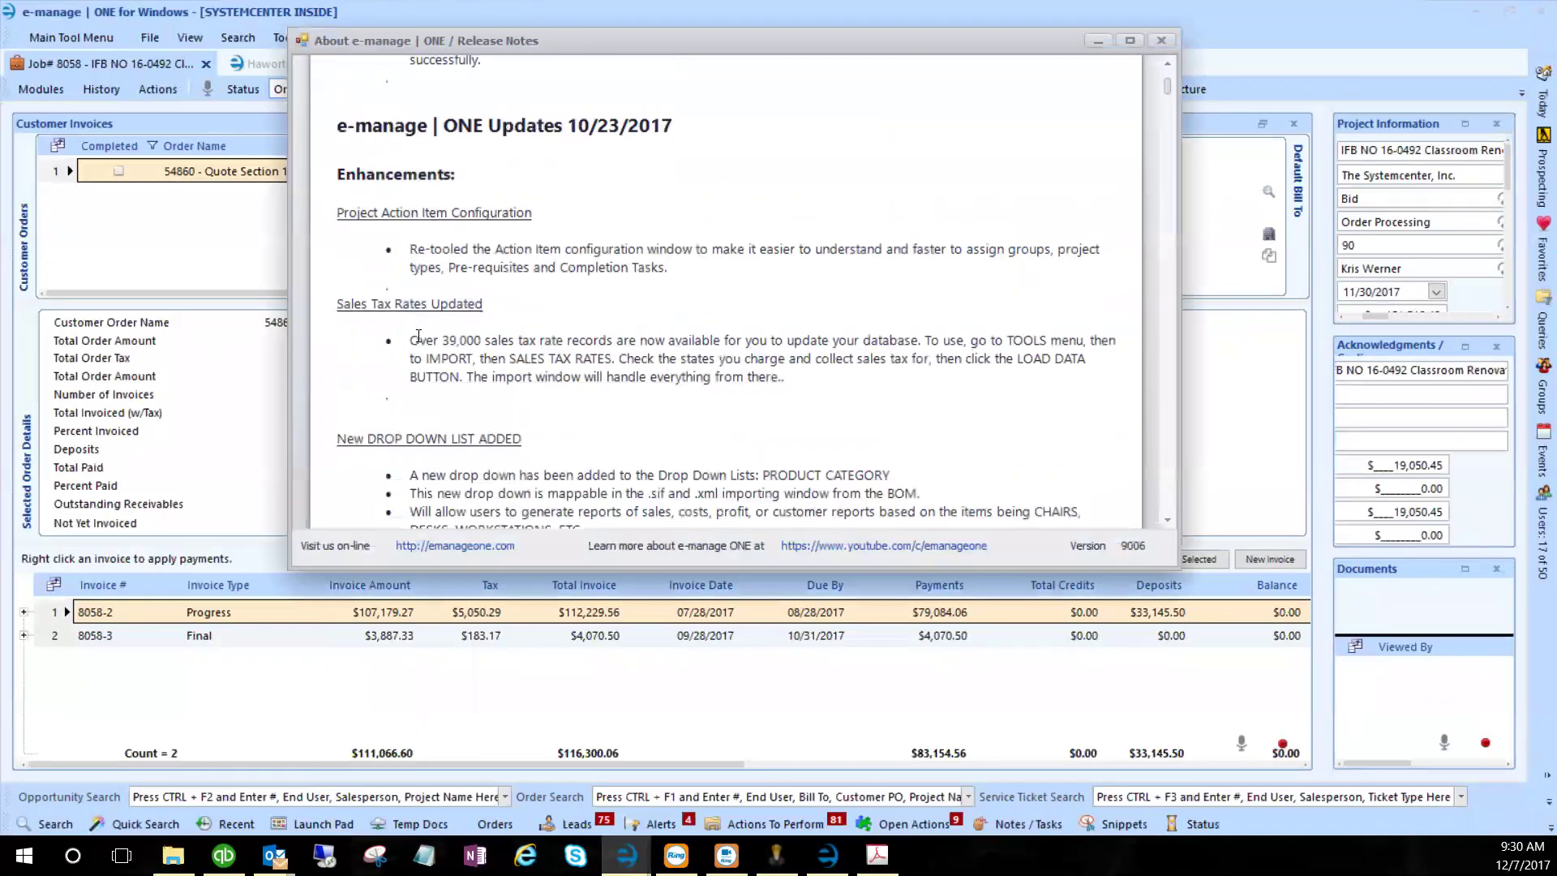
left_click_drag(337, 305, 788, 378)
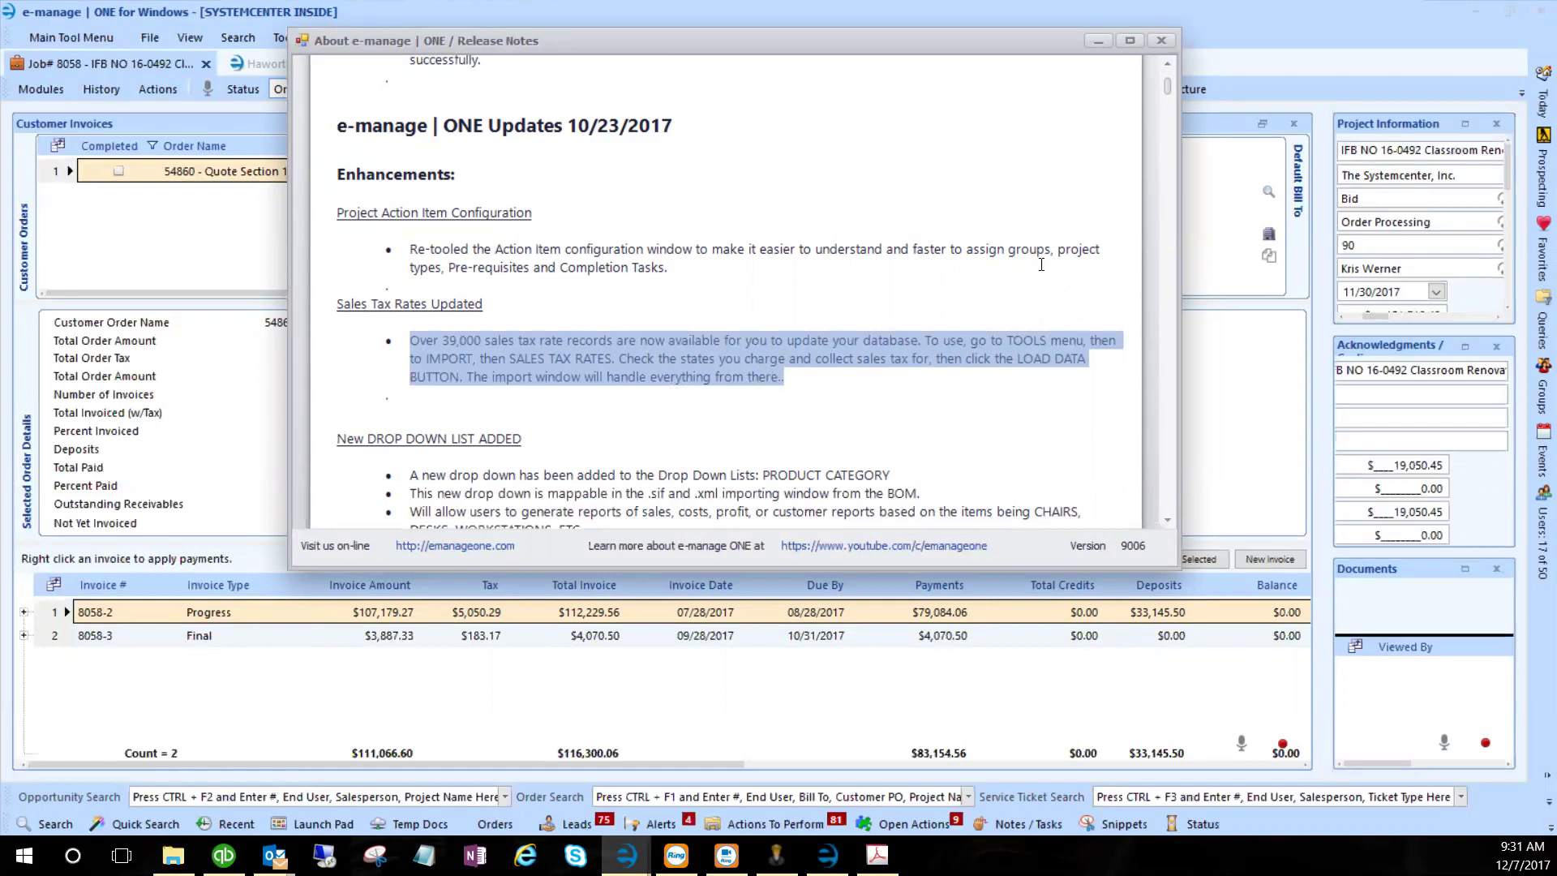
scroll(1041, 264, "down", 10)
scroll(939, 298, "down", 10)
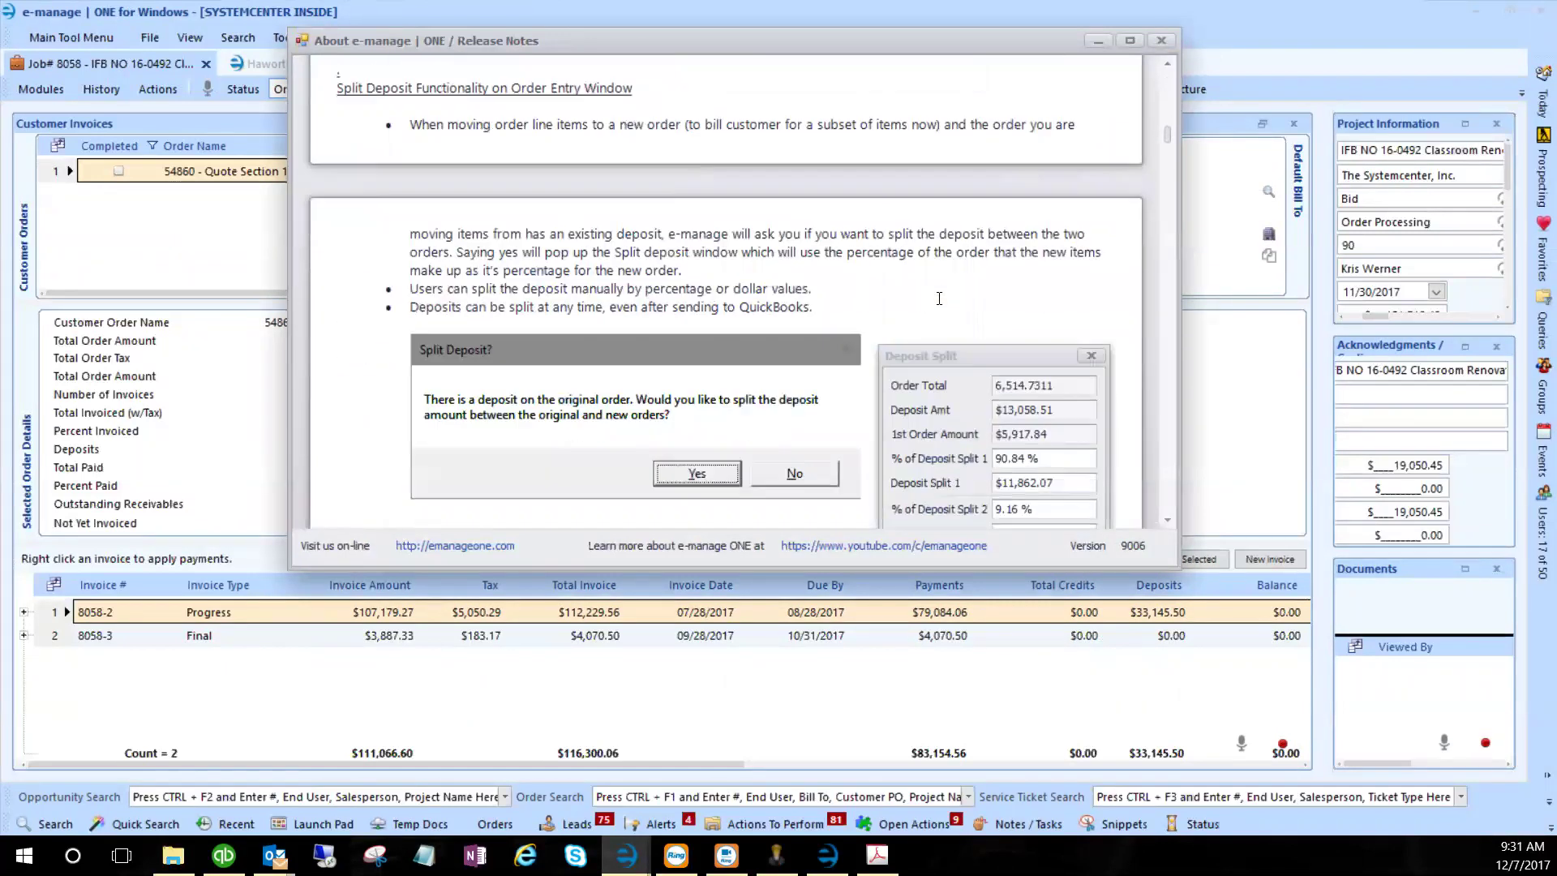
- Read on through the release notes to the e-manage ONE Updates 7/31/2017 bug fixes and close the release notes
scroll(938, 298, "down", 10)
scroll(940, 297, "down", 10)
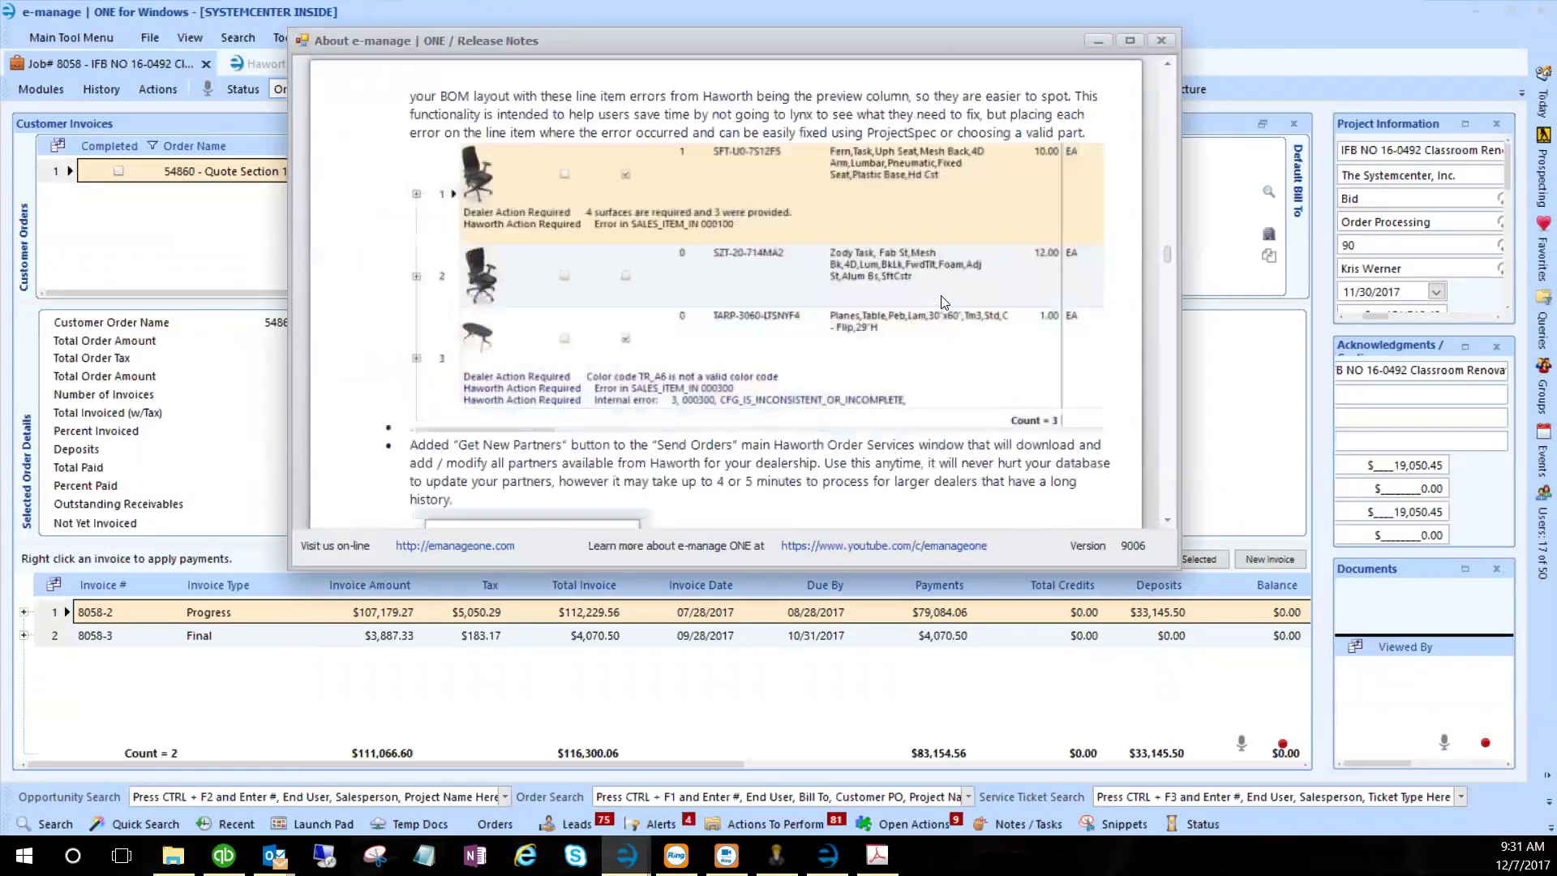
scroll(941, 300, "down", 10)
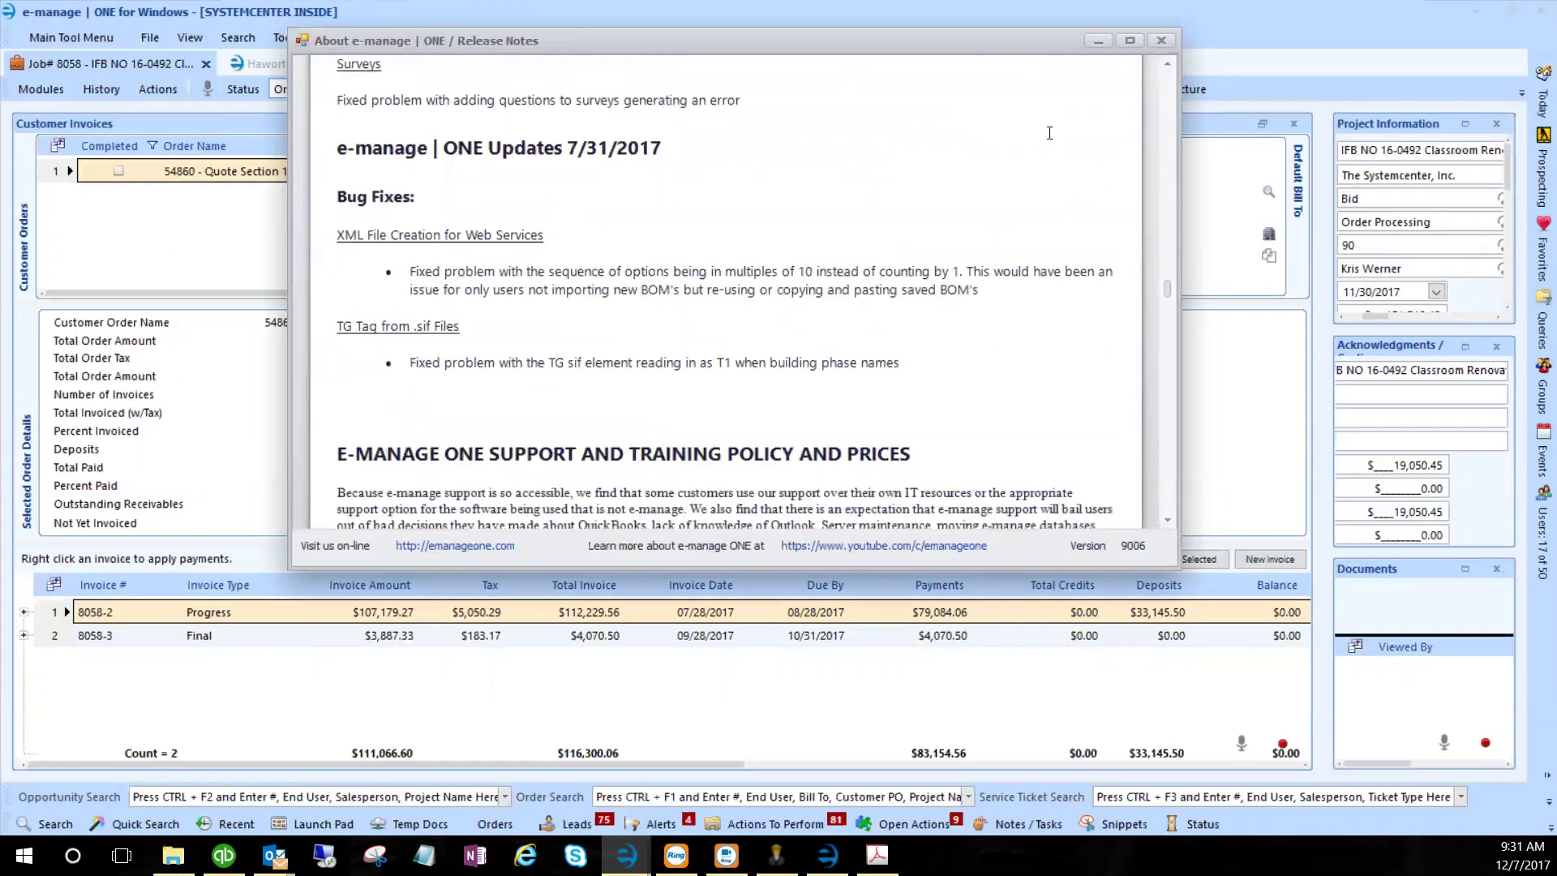
left_click(1168, 42)
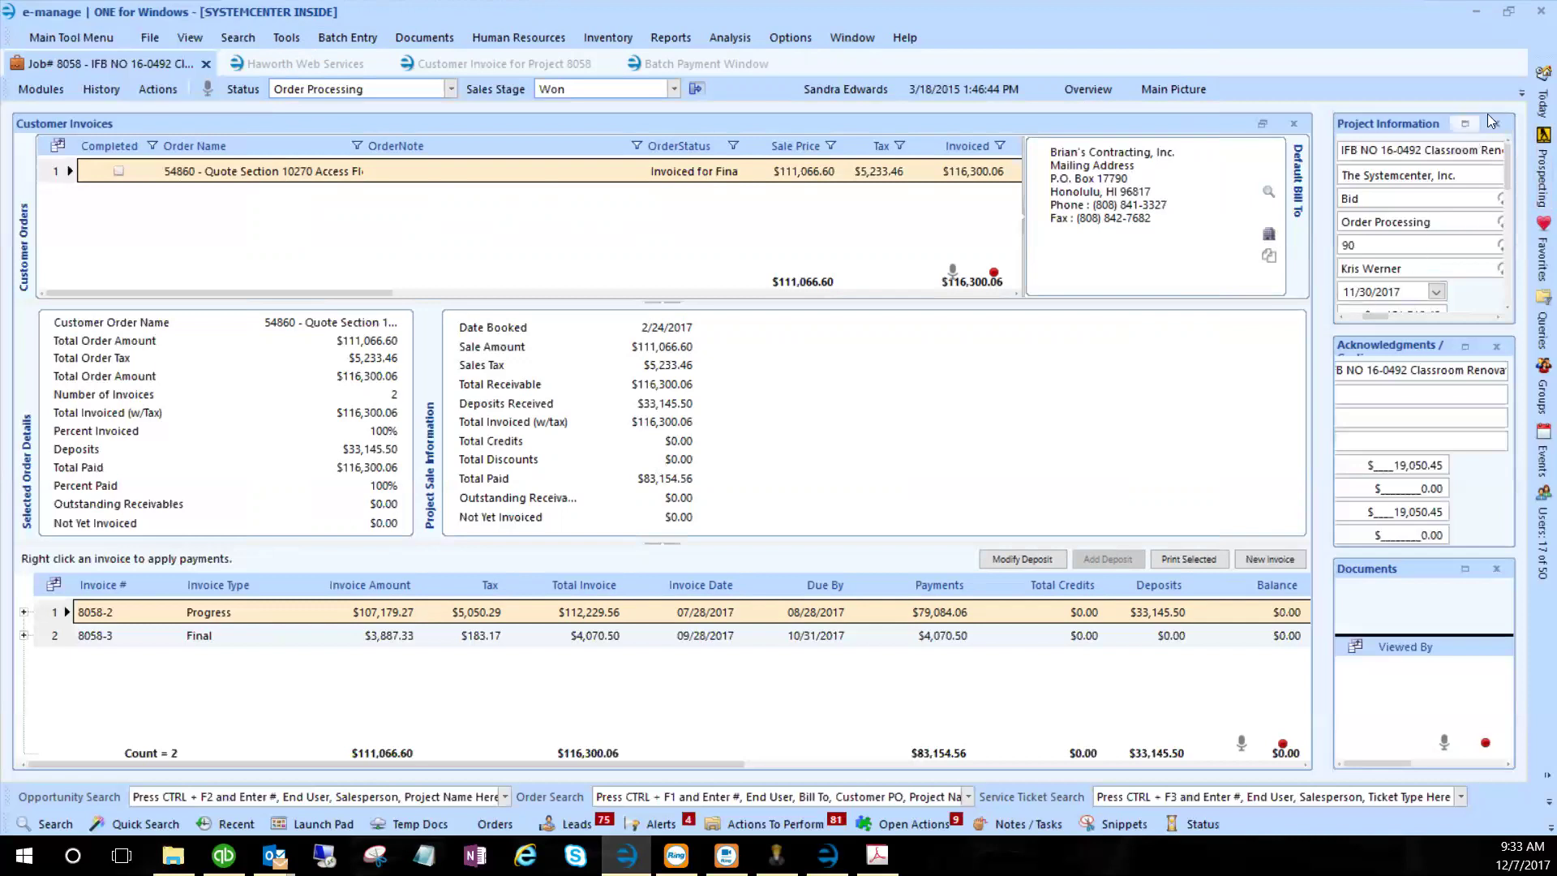
- Open the Cashflow Management Grid from the post sale grids and point out individual orders in it
mouse_move(1533, 112)
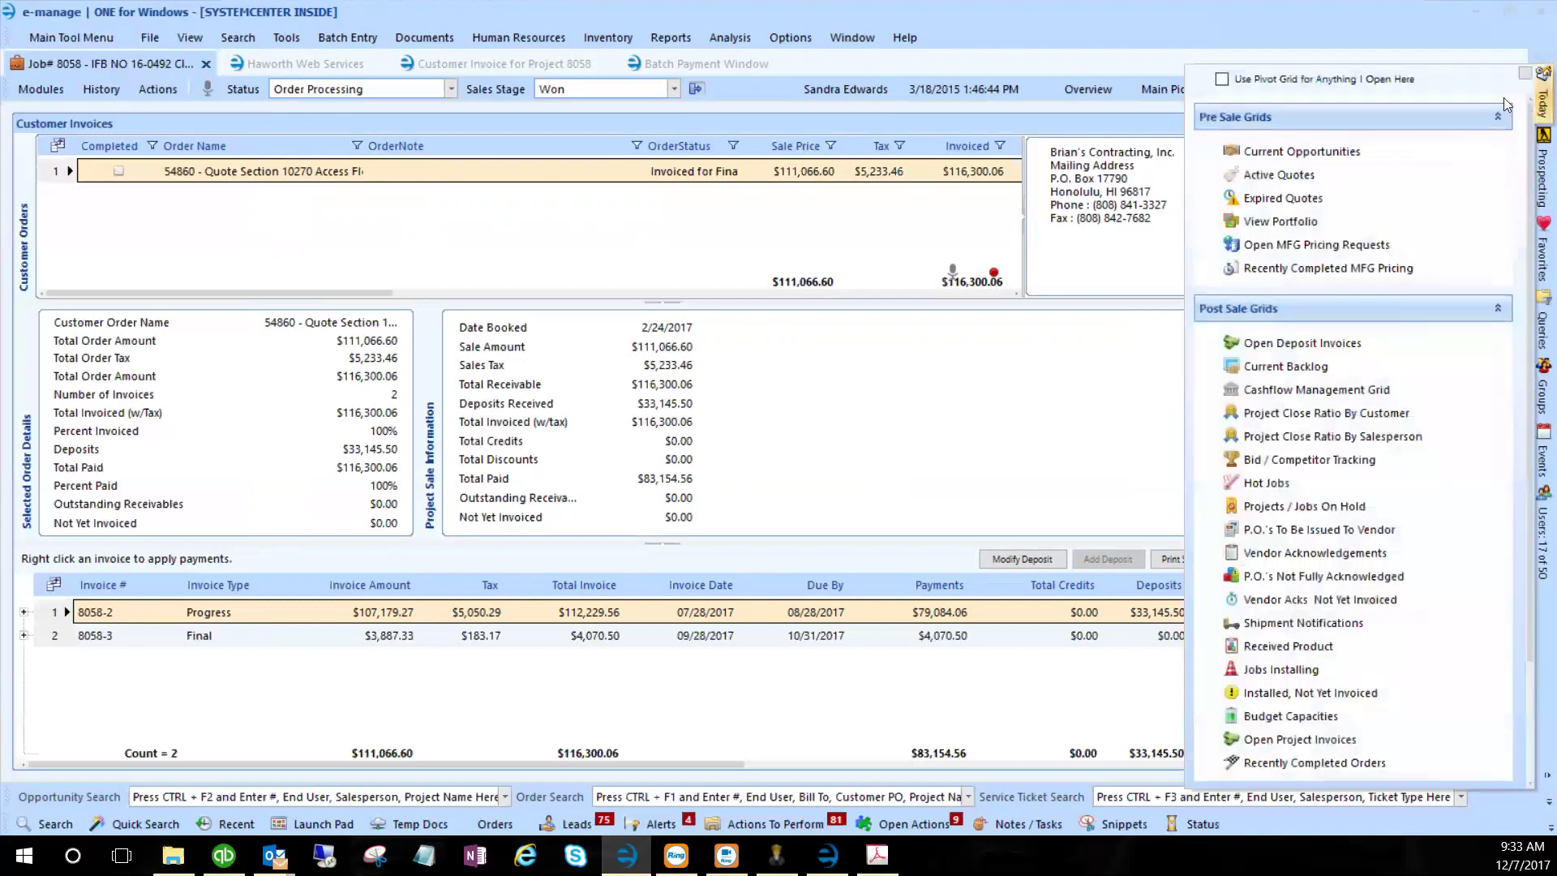
left_click(1323, 395)
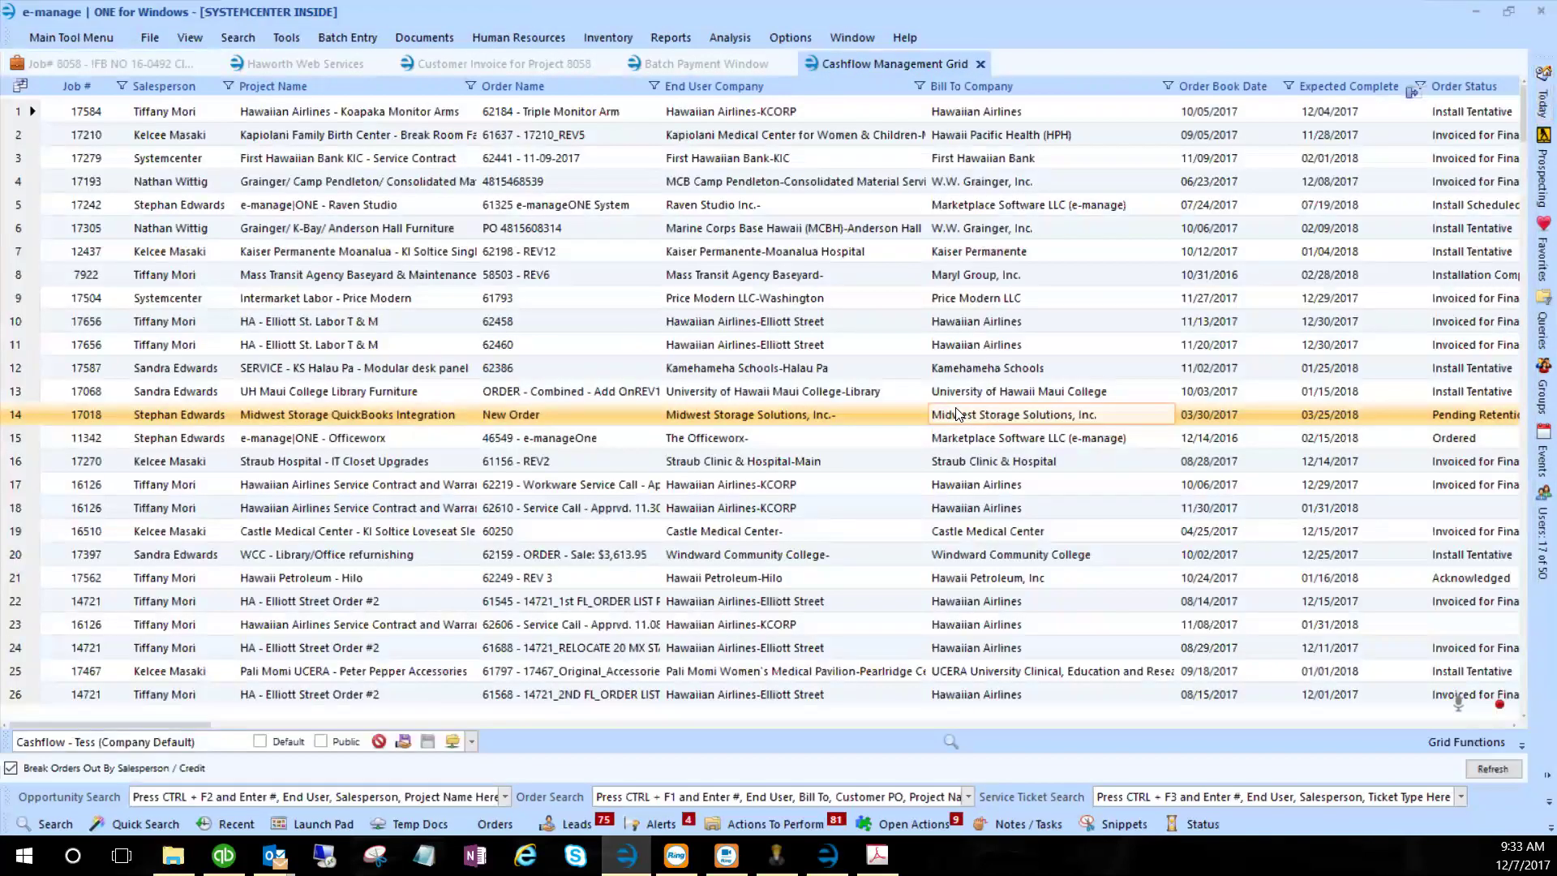
left_click(656, 416)
left_click(430, 393)
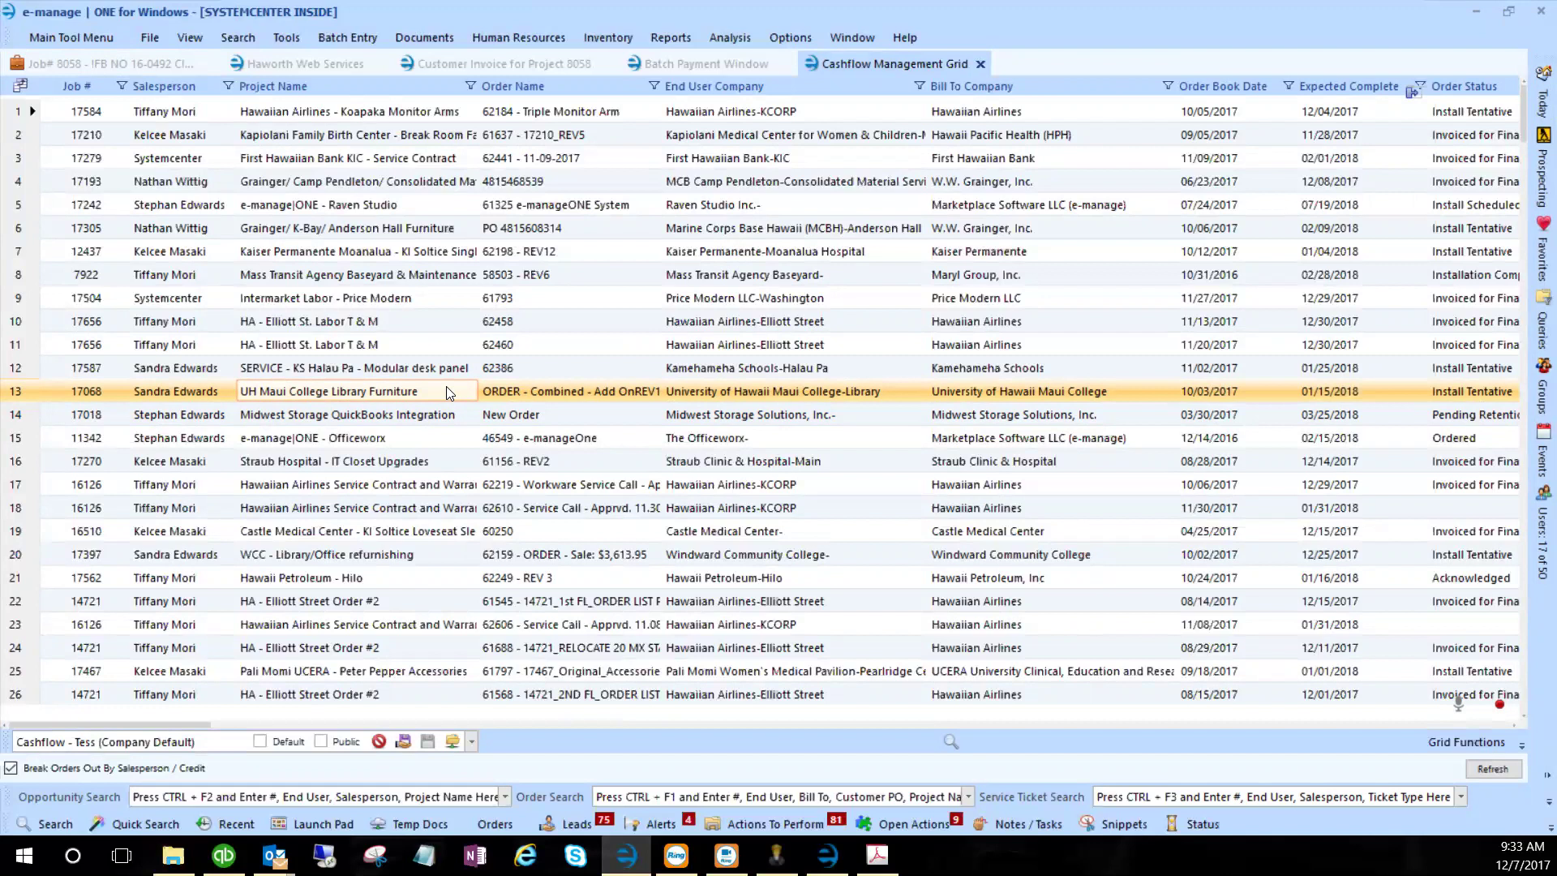
left_click(518, 374)
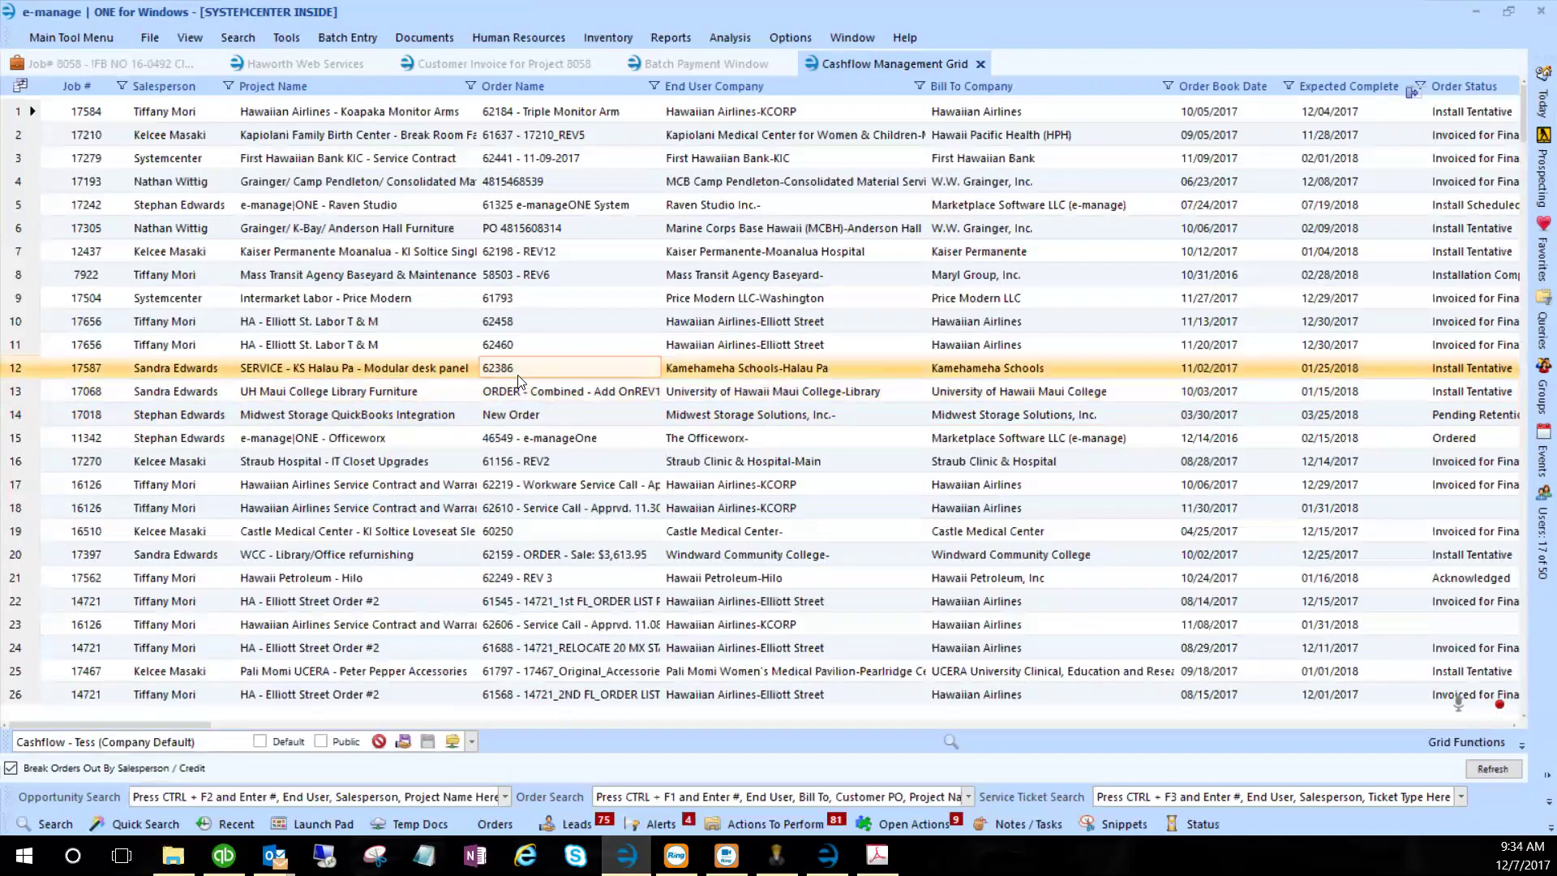
- Show the project modules available for the Midwest Storage QuickBooks Integration order, without opening one
left_click_drag(569, 364, 560, 411)
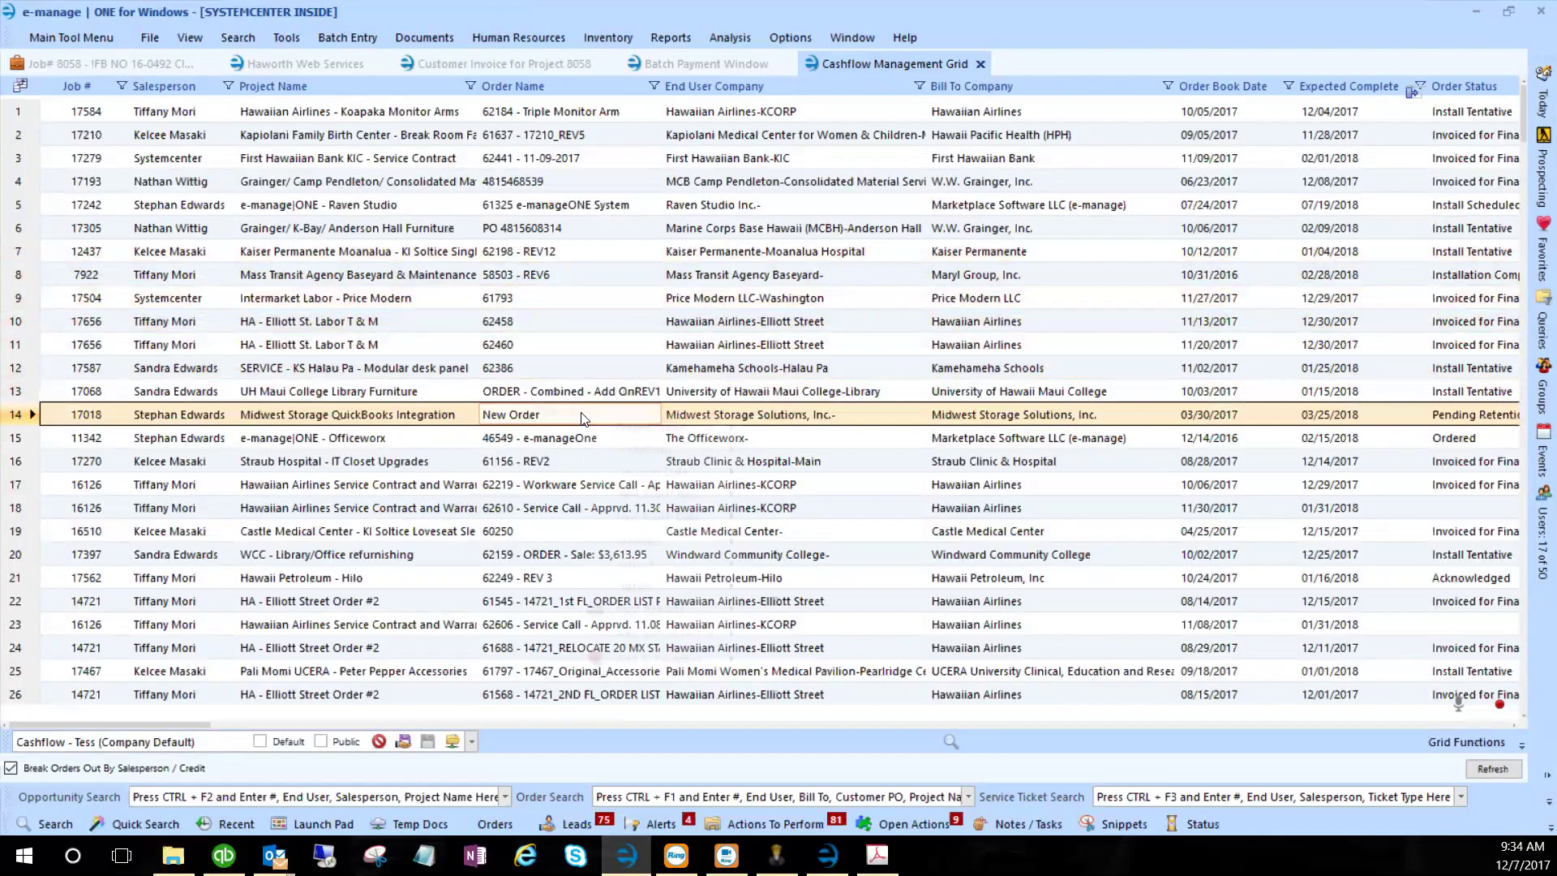
right_click(580, 415)
mouse_move(672, 542)
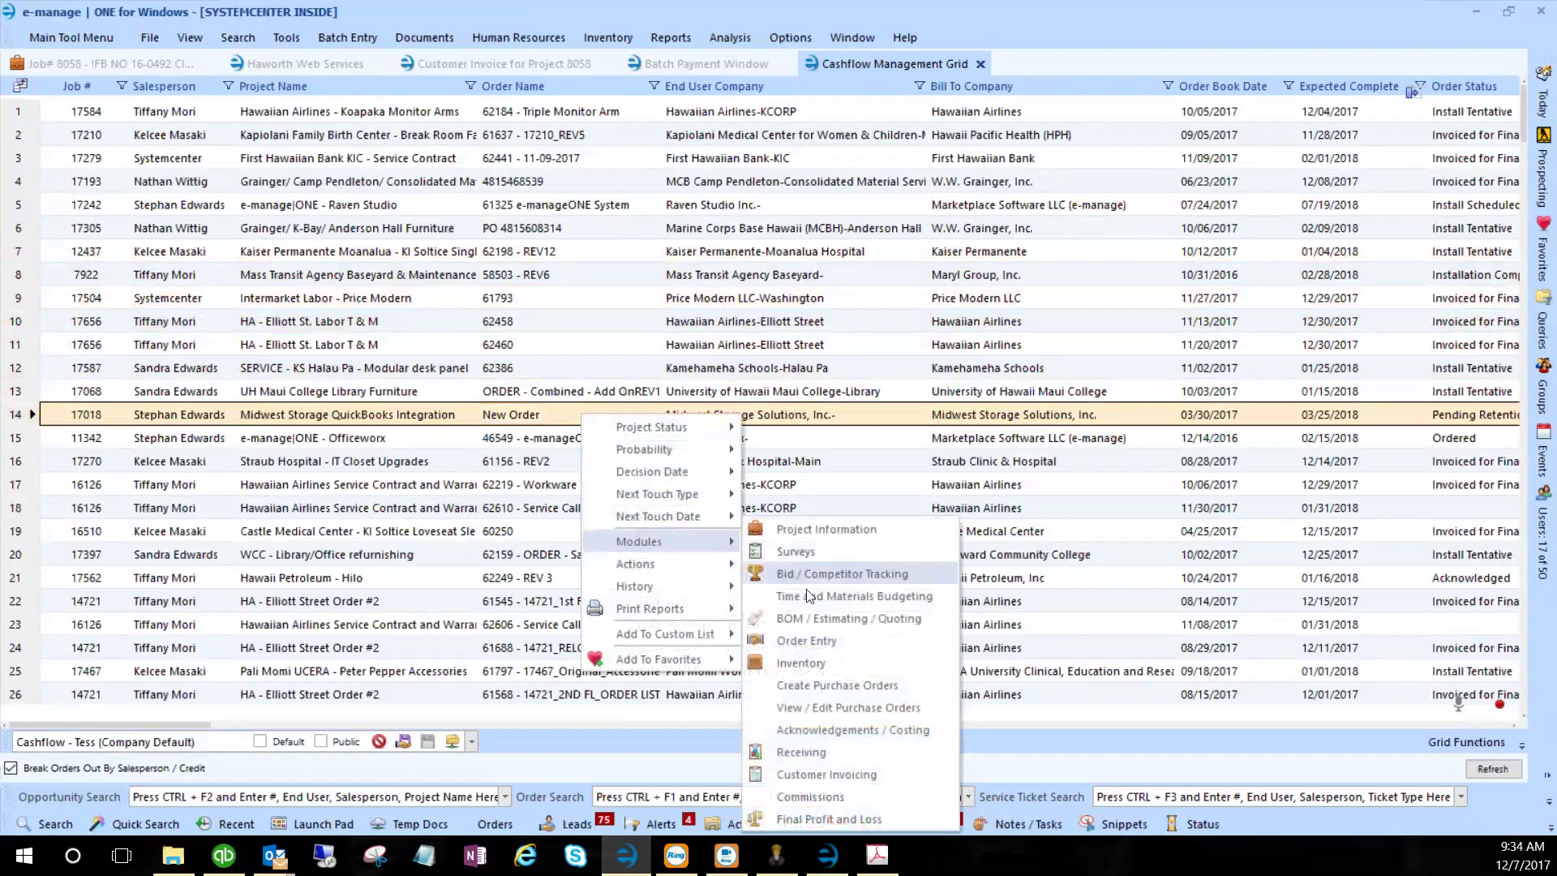
left_click(843, 423)
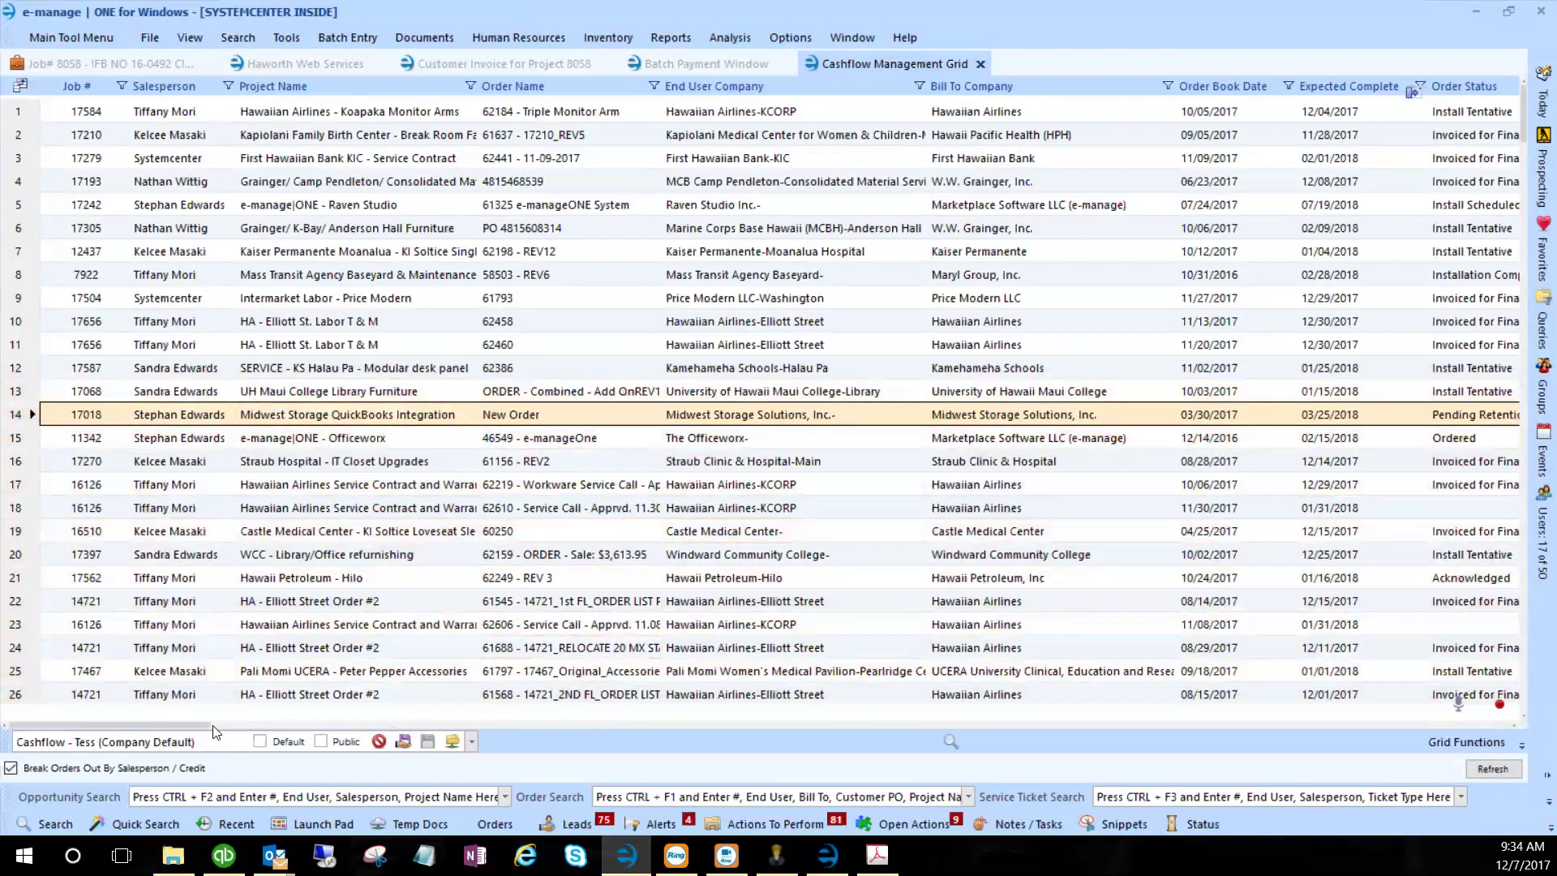
- Examine the un-billed cost, projected and estimated GP, and projected and estimated margin of the Grainger/ K-Bay order
left_click_drag(192, 730, 389, 741)
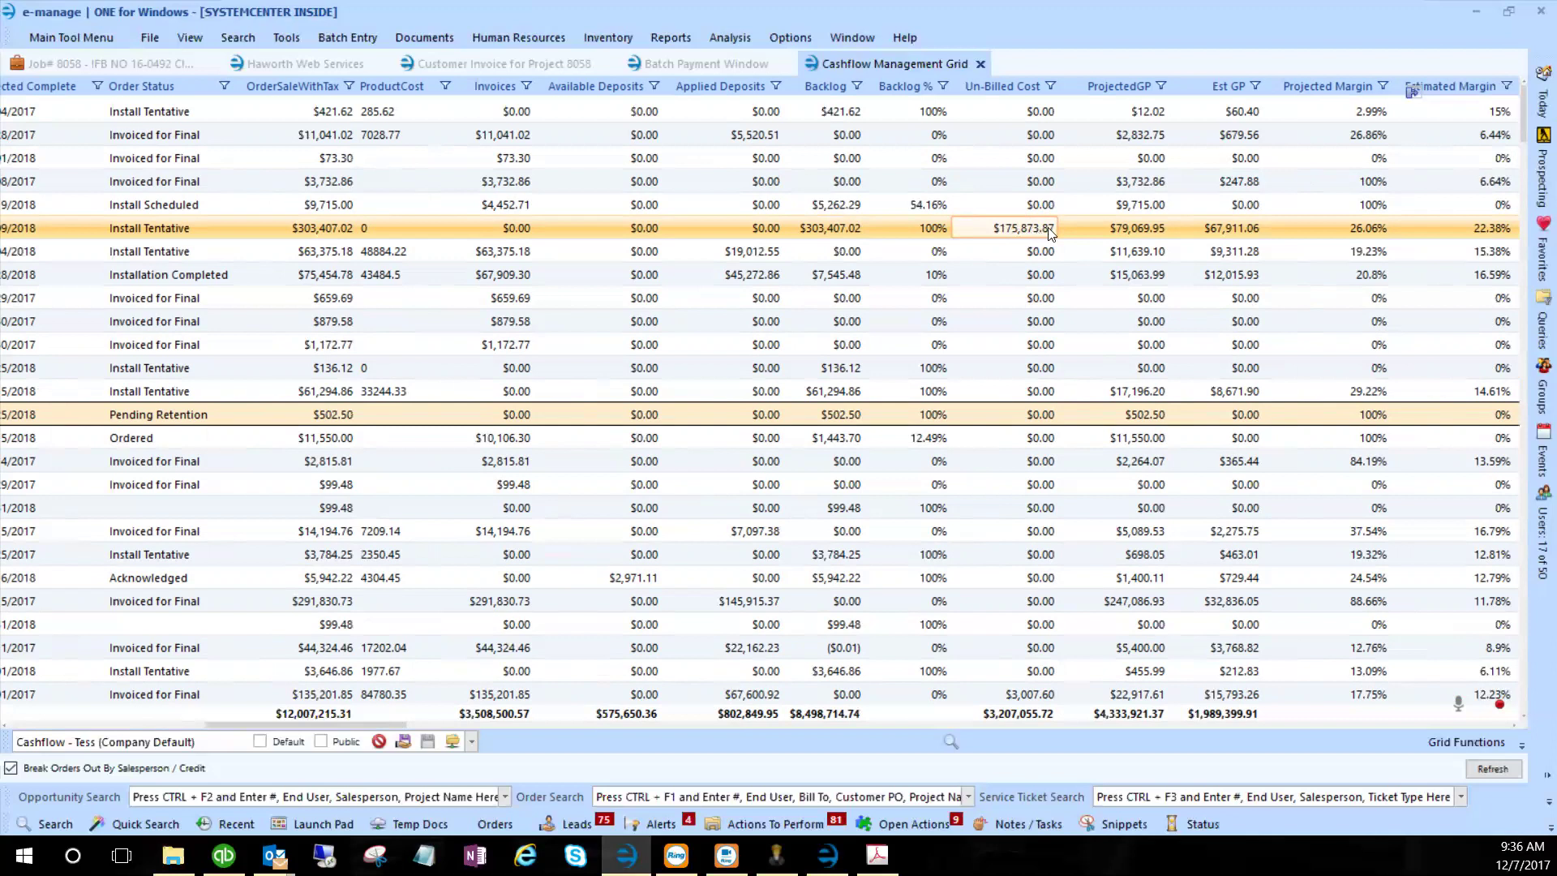
left_click(1133, 234)
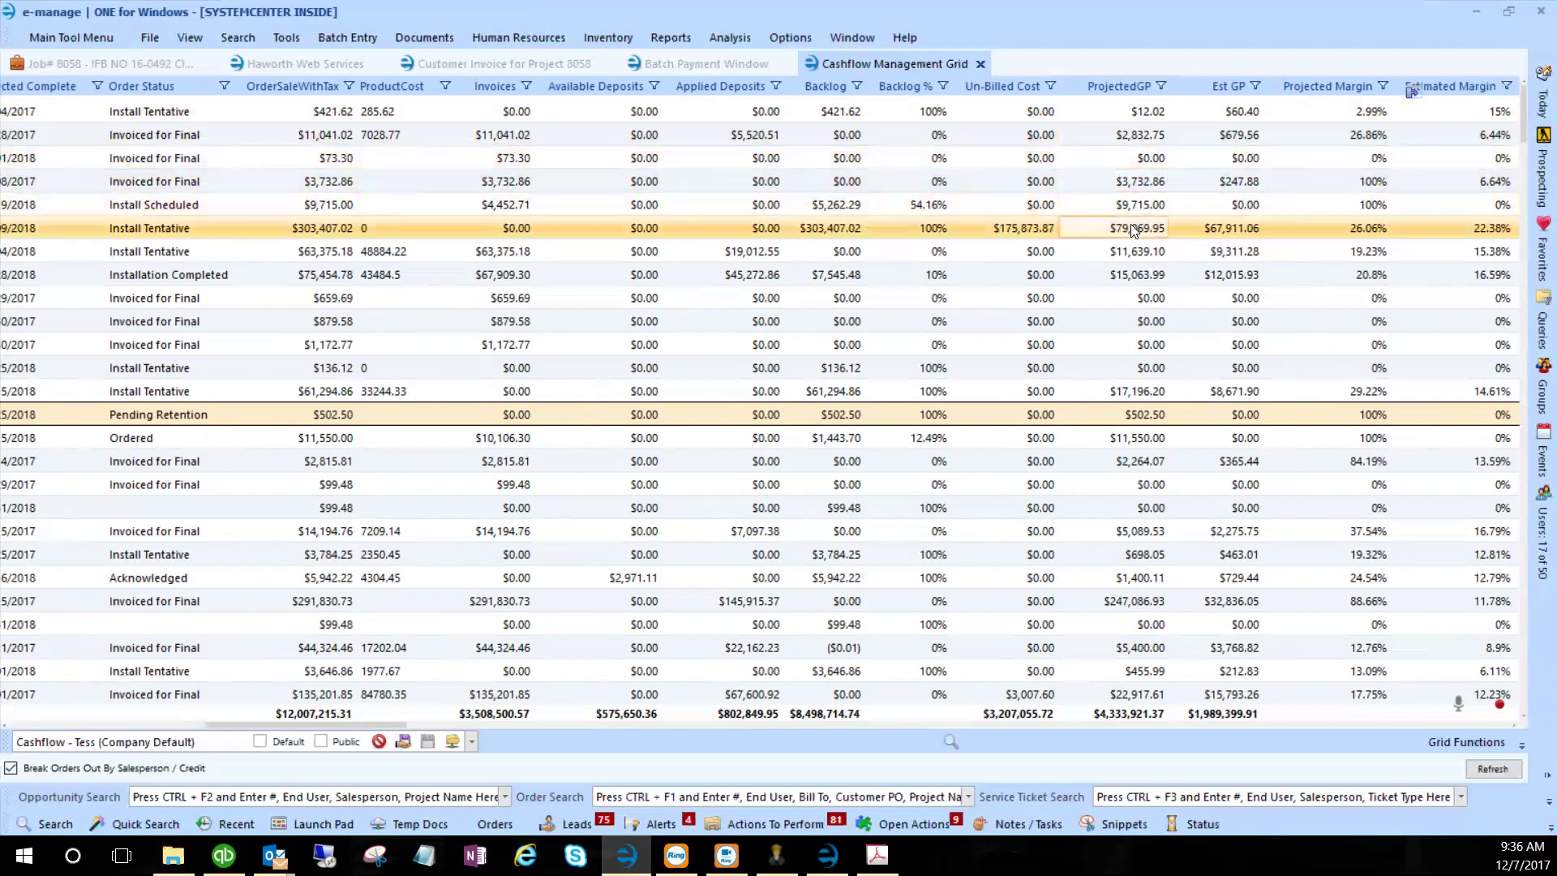
left_click(1029, 232)
left_click(1115, 235)
left_click(1189, 230)
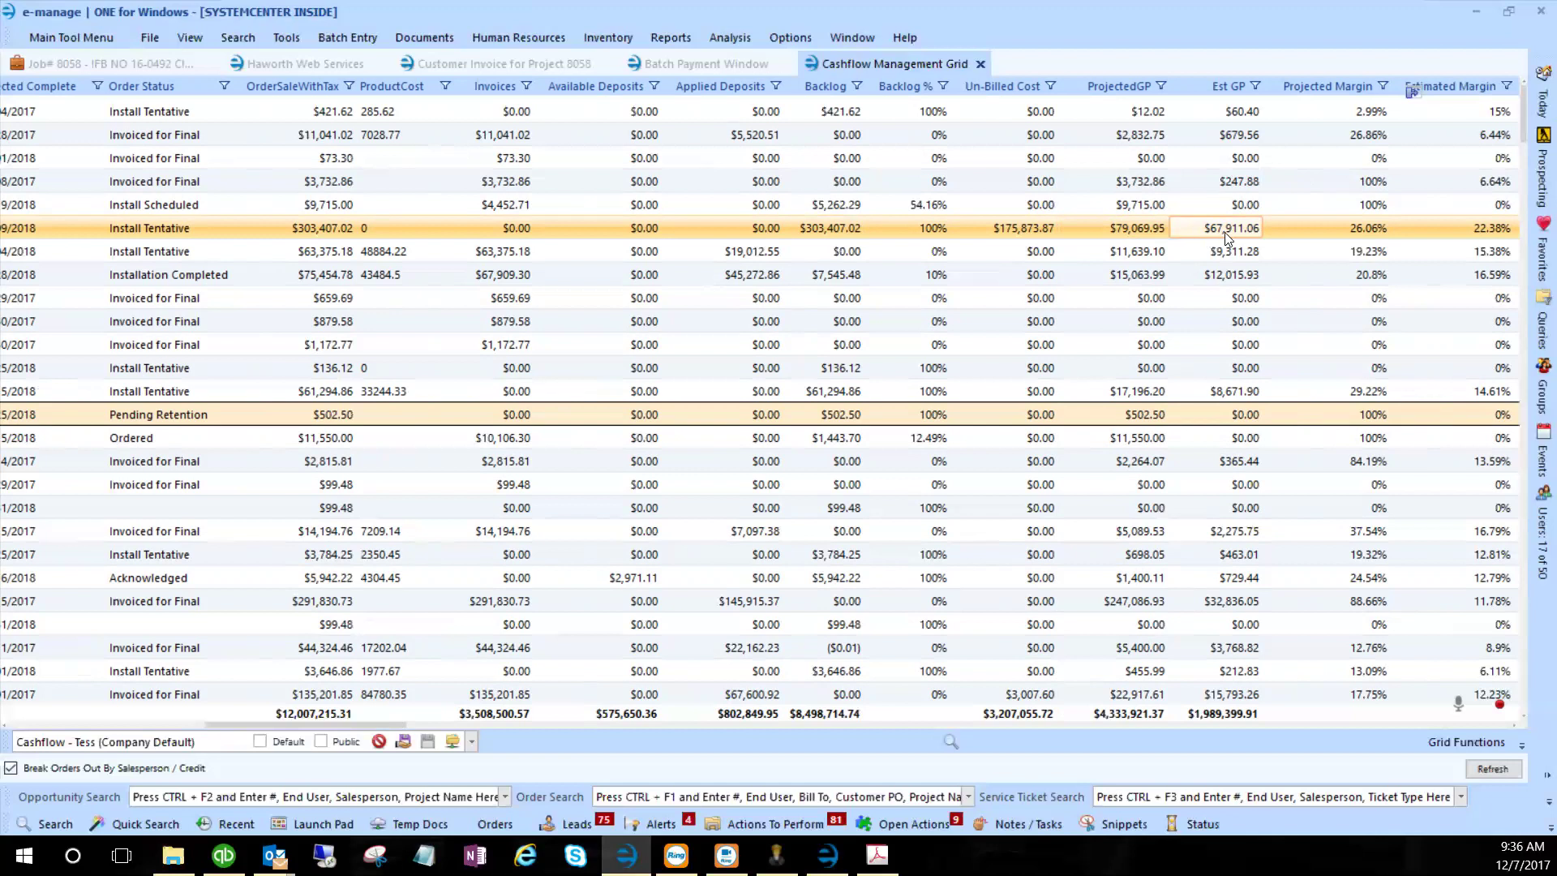
left_click(1345, 234)
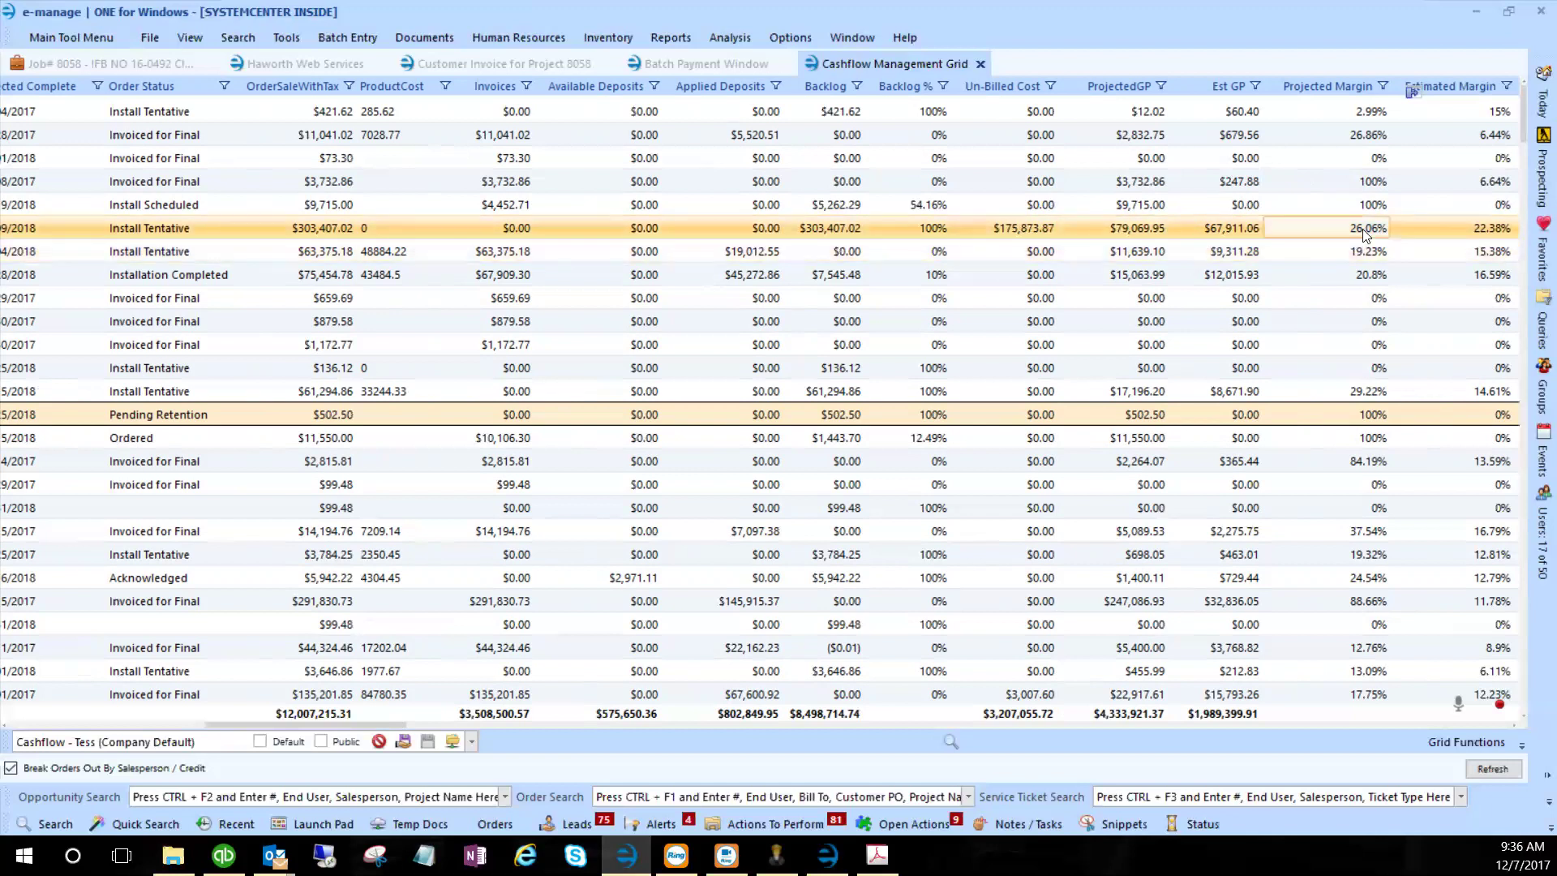
left_click(1452, 234)
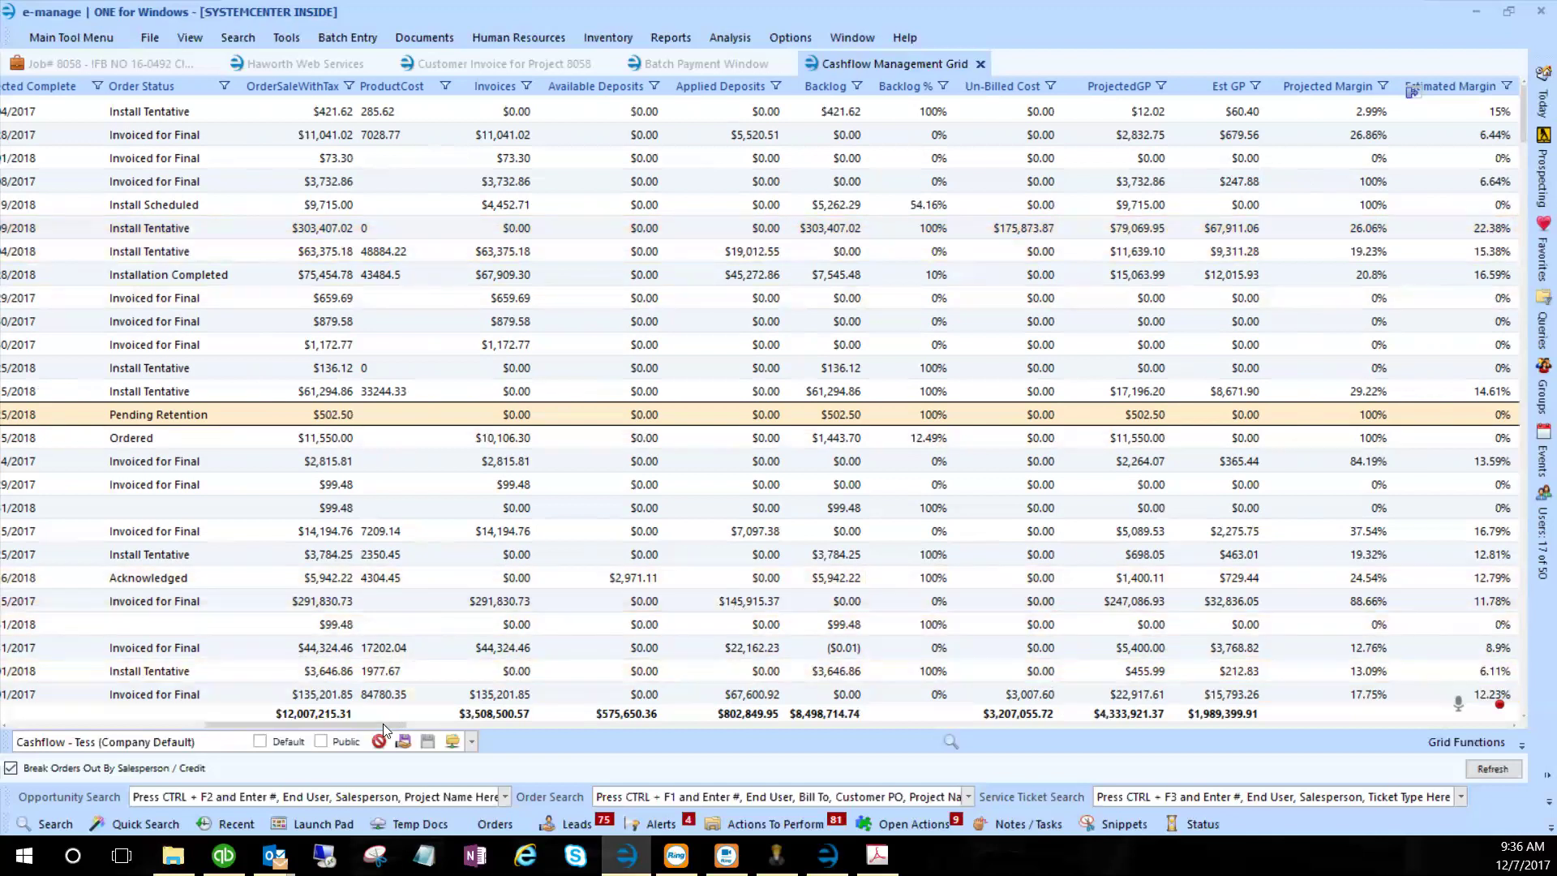
- Apply the company default cashflow layout and review the deposit, backlog, GP, margin and sales credit columns in rows 12 and 13
left_click_drag(396, 726, 487, 734)
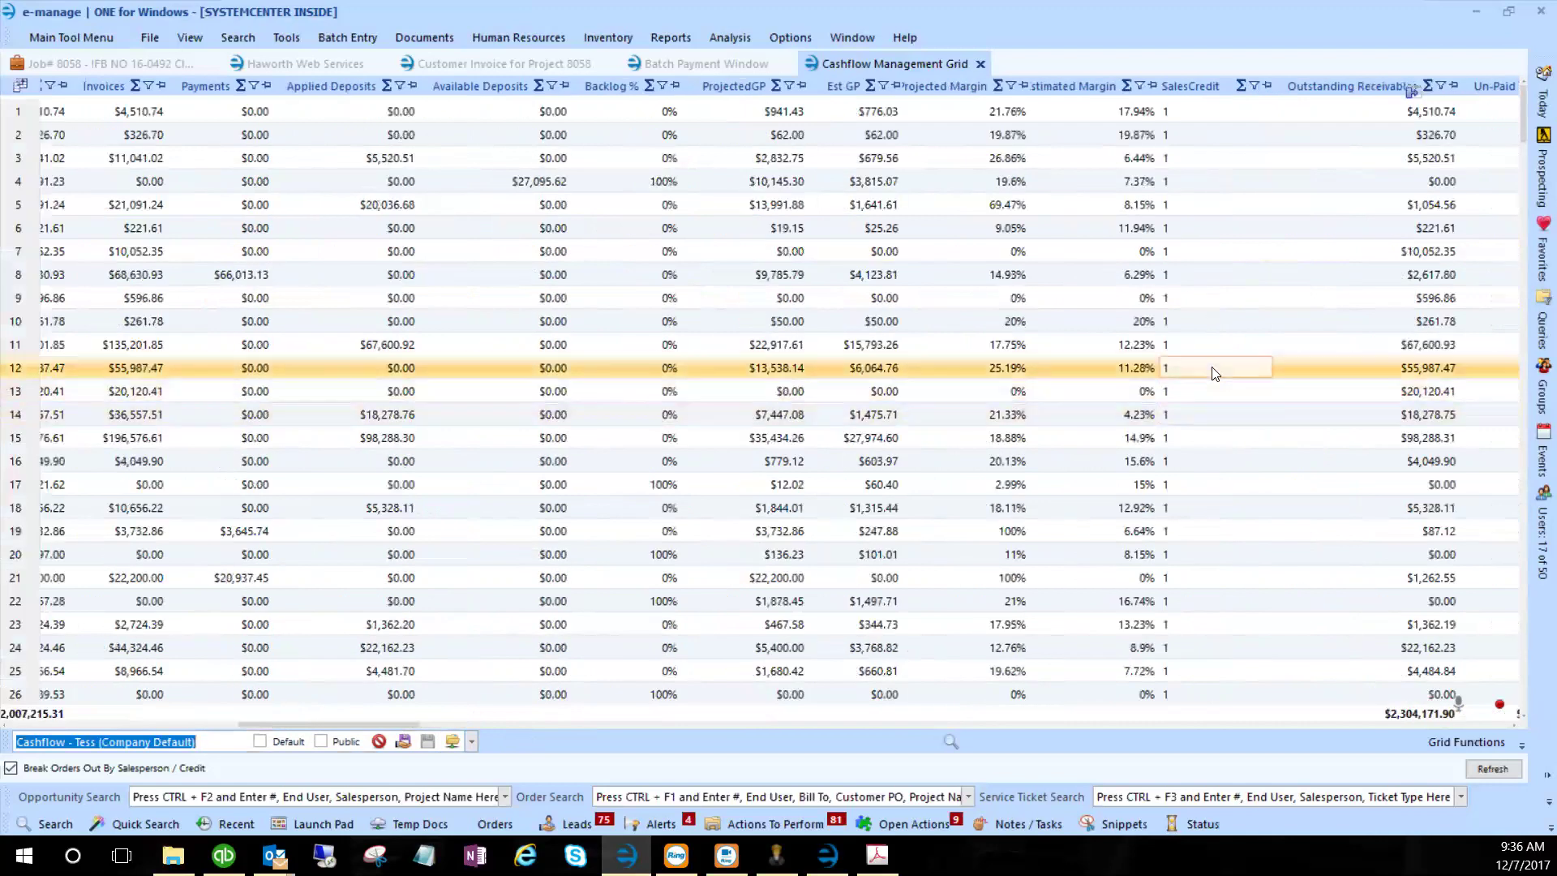
left_click(726, 373)
left_click(1032, 373)
left_click(1078, 389)
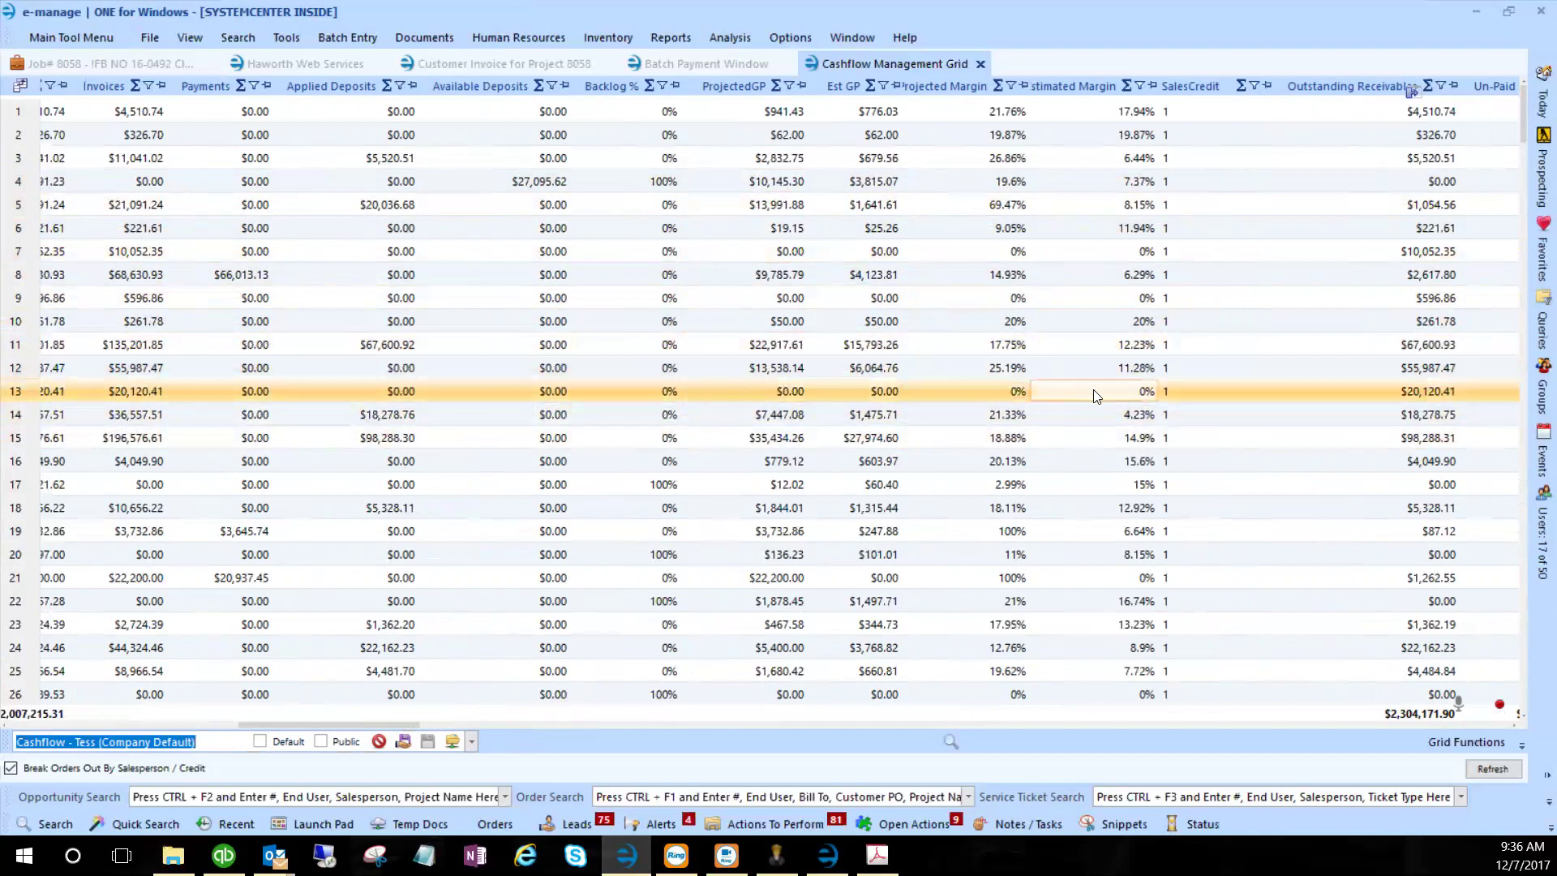
left_click(1164, 392)
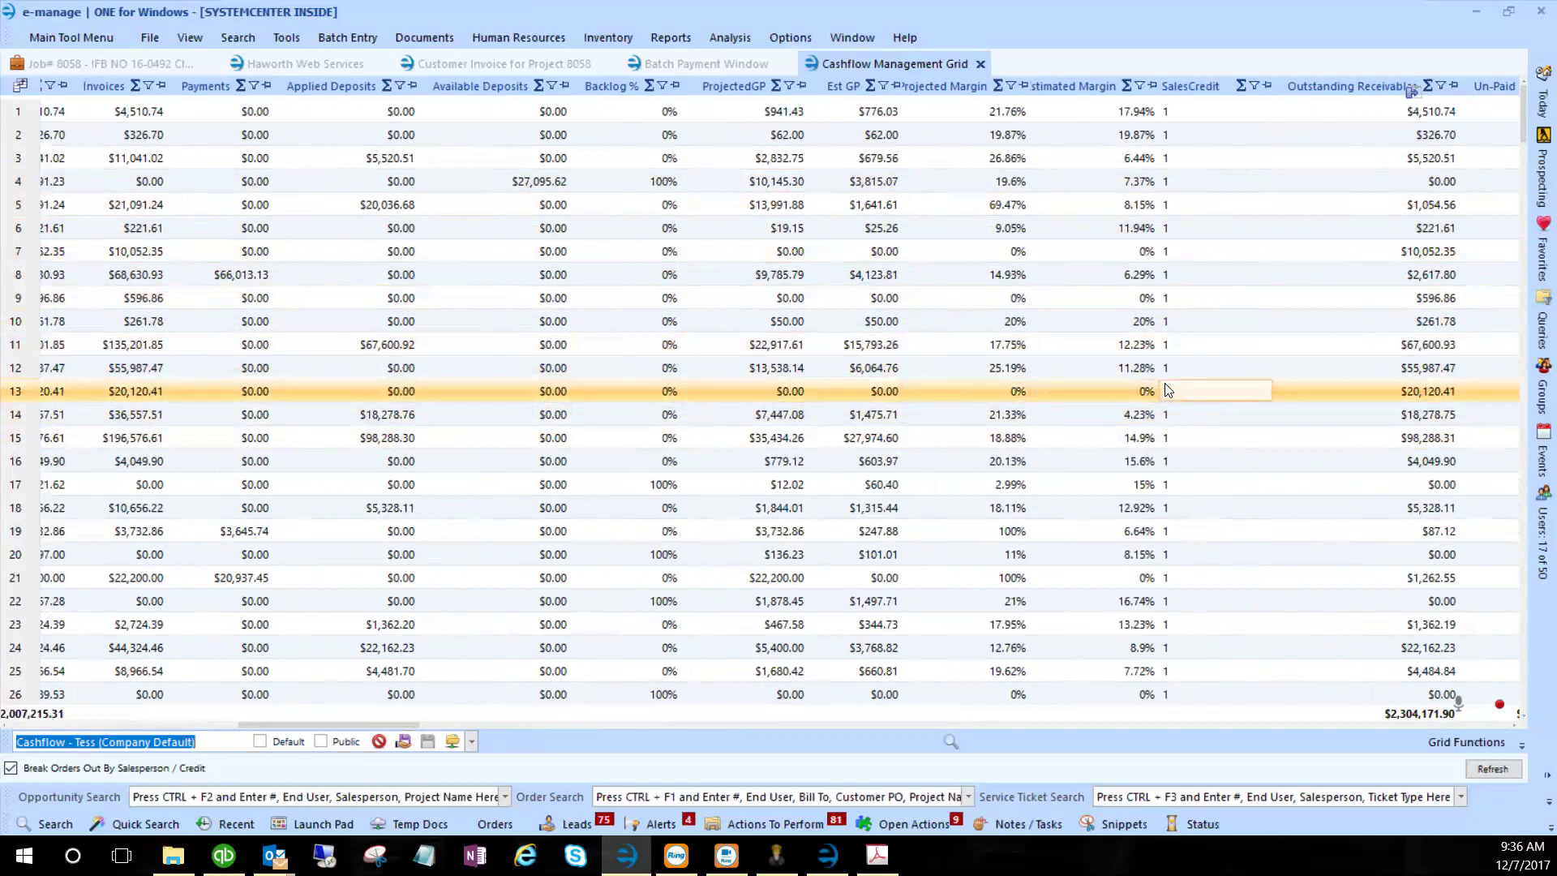
left_click(991, 391)
left_click(866, 390)
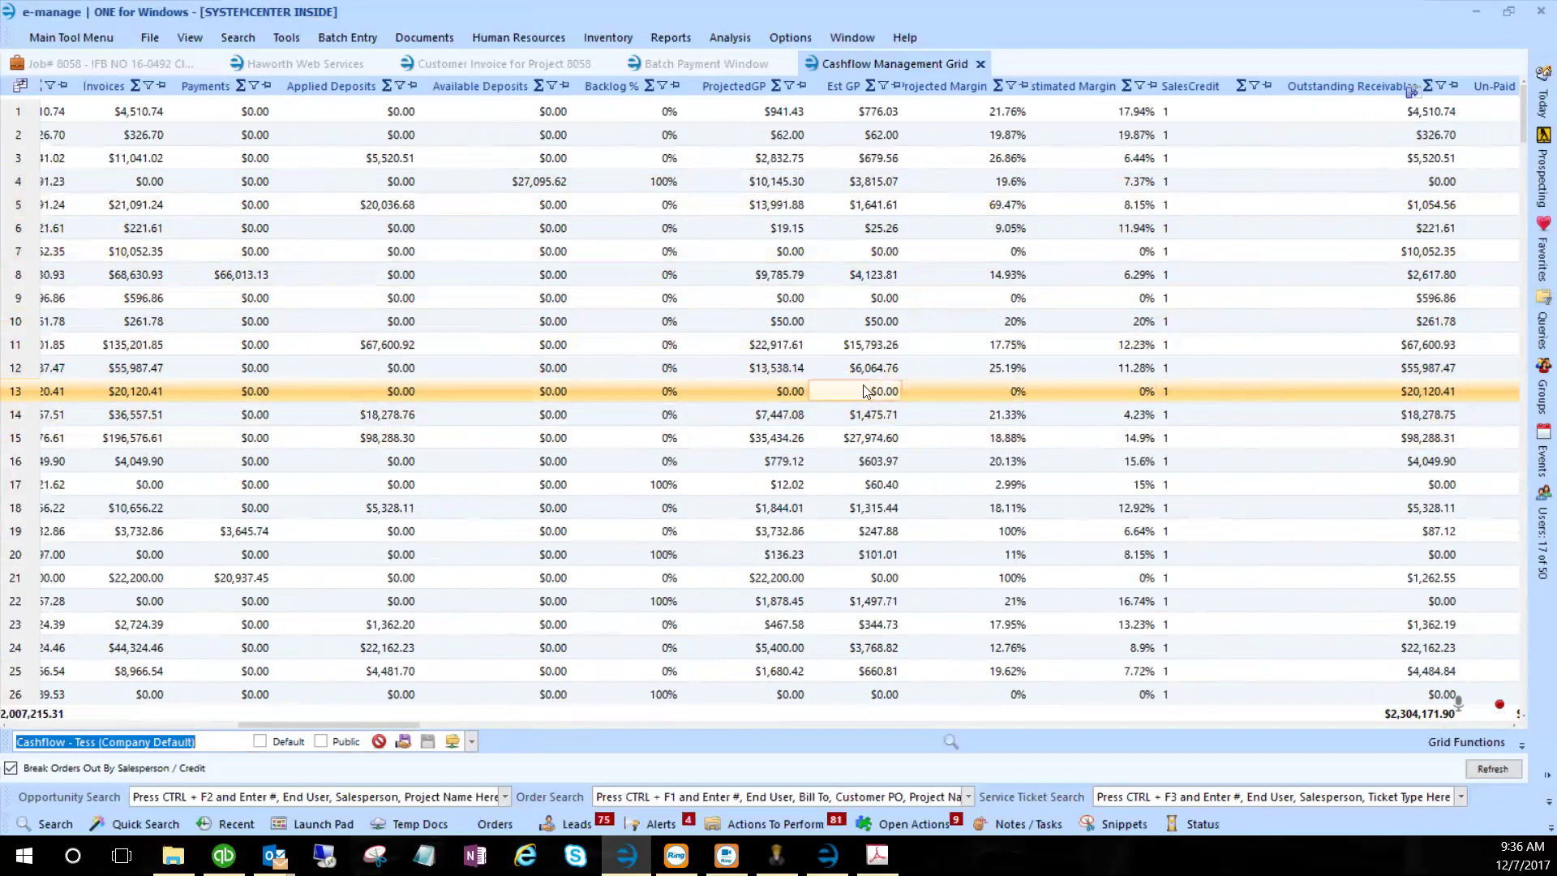
left_click(644, 373)
left_click(503, 376)
- Go through the first order's estimated GP, projected and estimated margin, sales credit and outstanding receivables
left_click(876, 111)
left_click(993, 115)
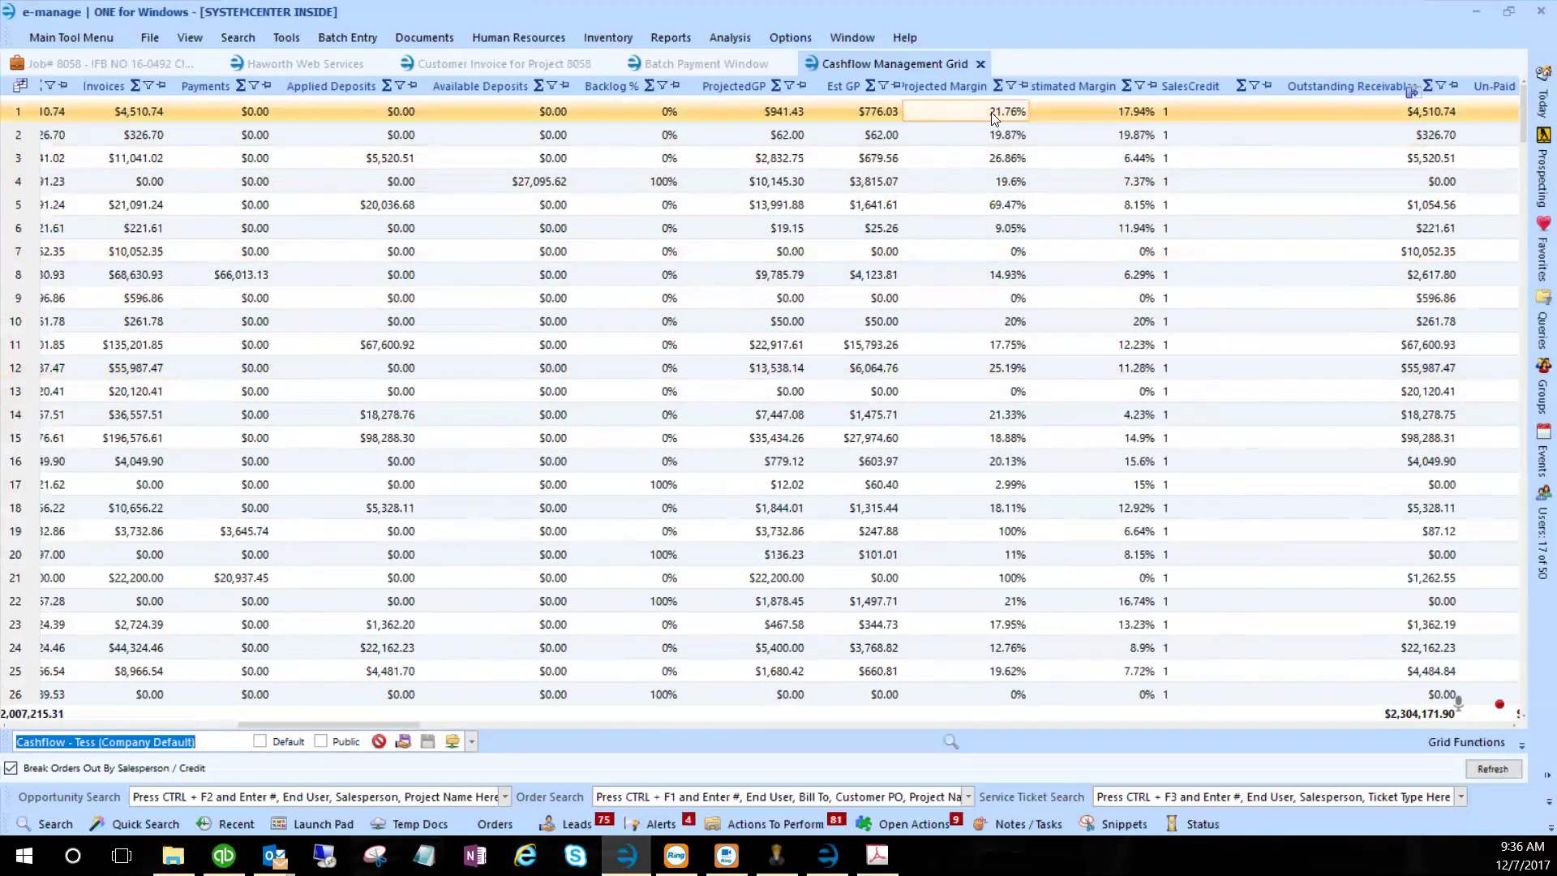
left_click(1105, 117)
left_click(1199, 120)
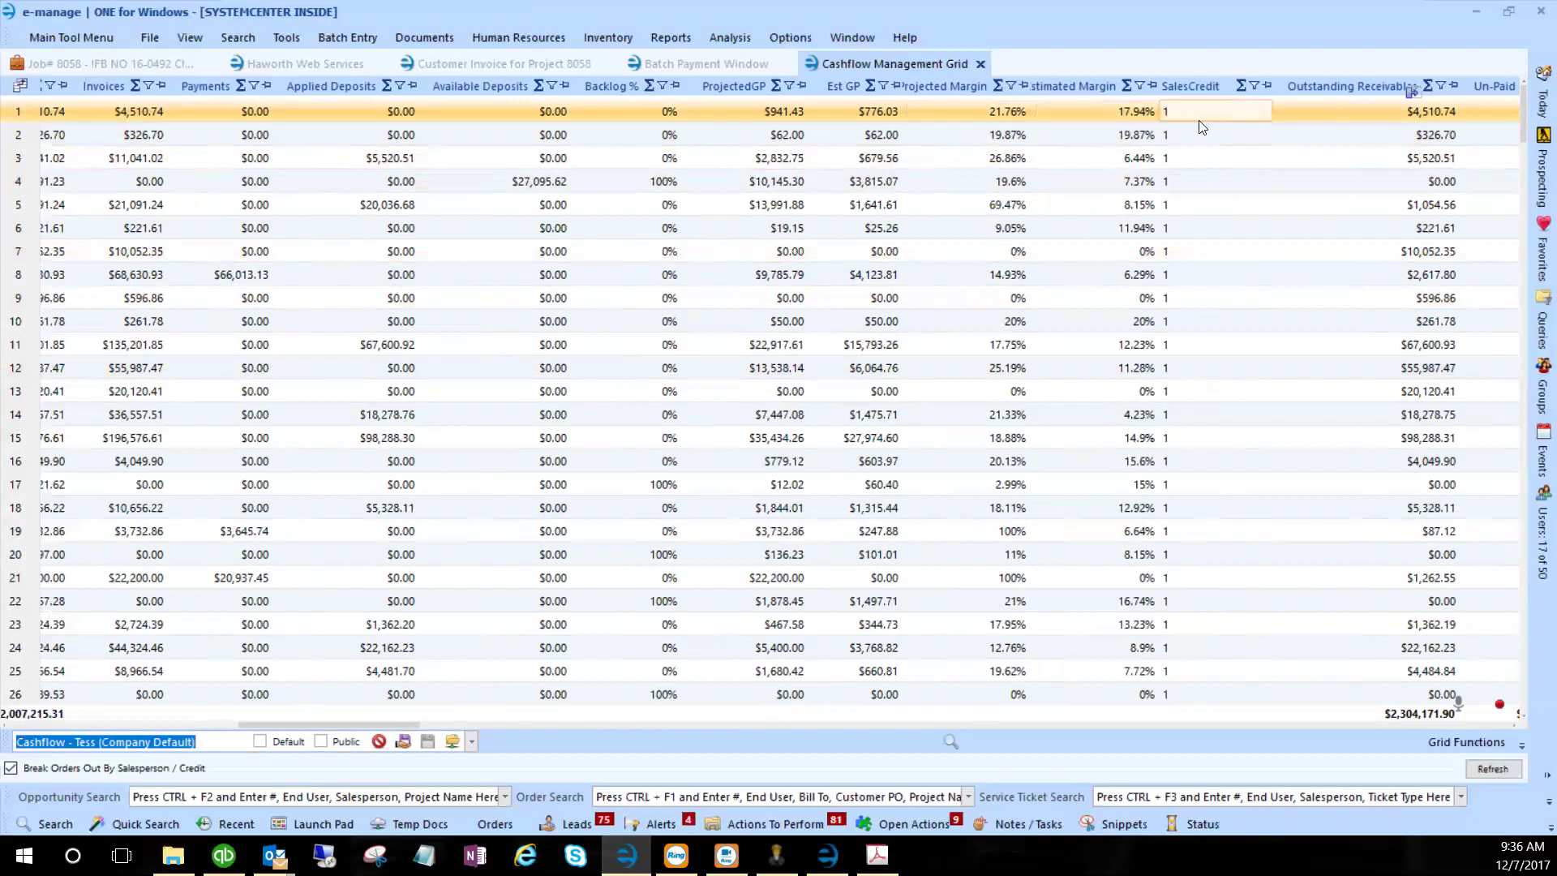
left_click(1244, 136)
left_click(1362, 114)
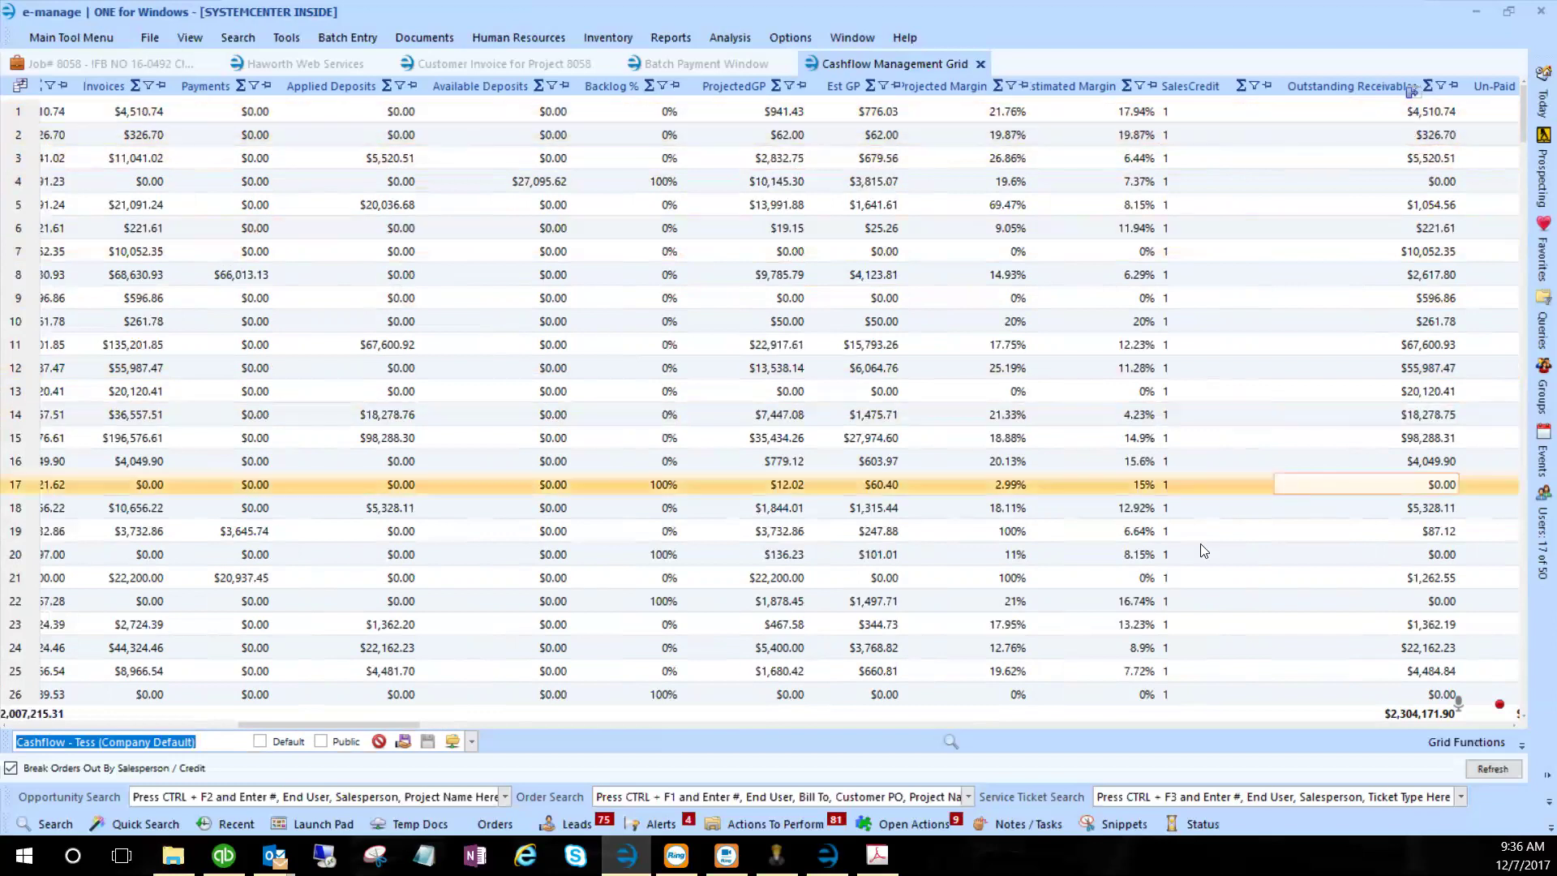
- Examine the paid bills, estimated cost, inventory cost and journal costs of the order in row 4
left_click_drag(378, 724, 387, 728)
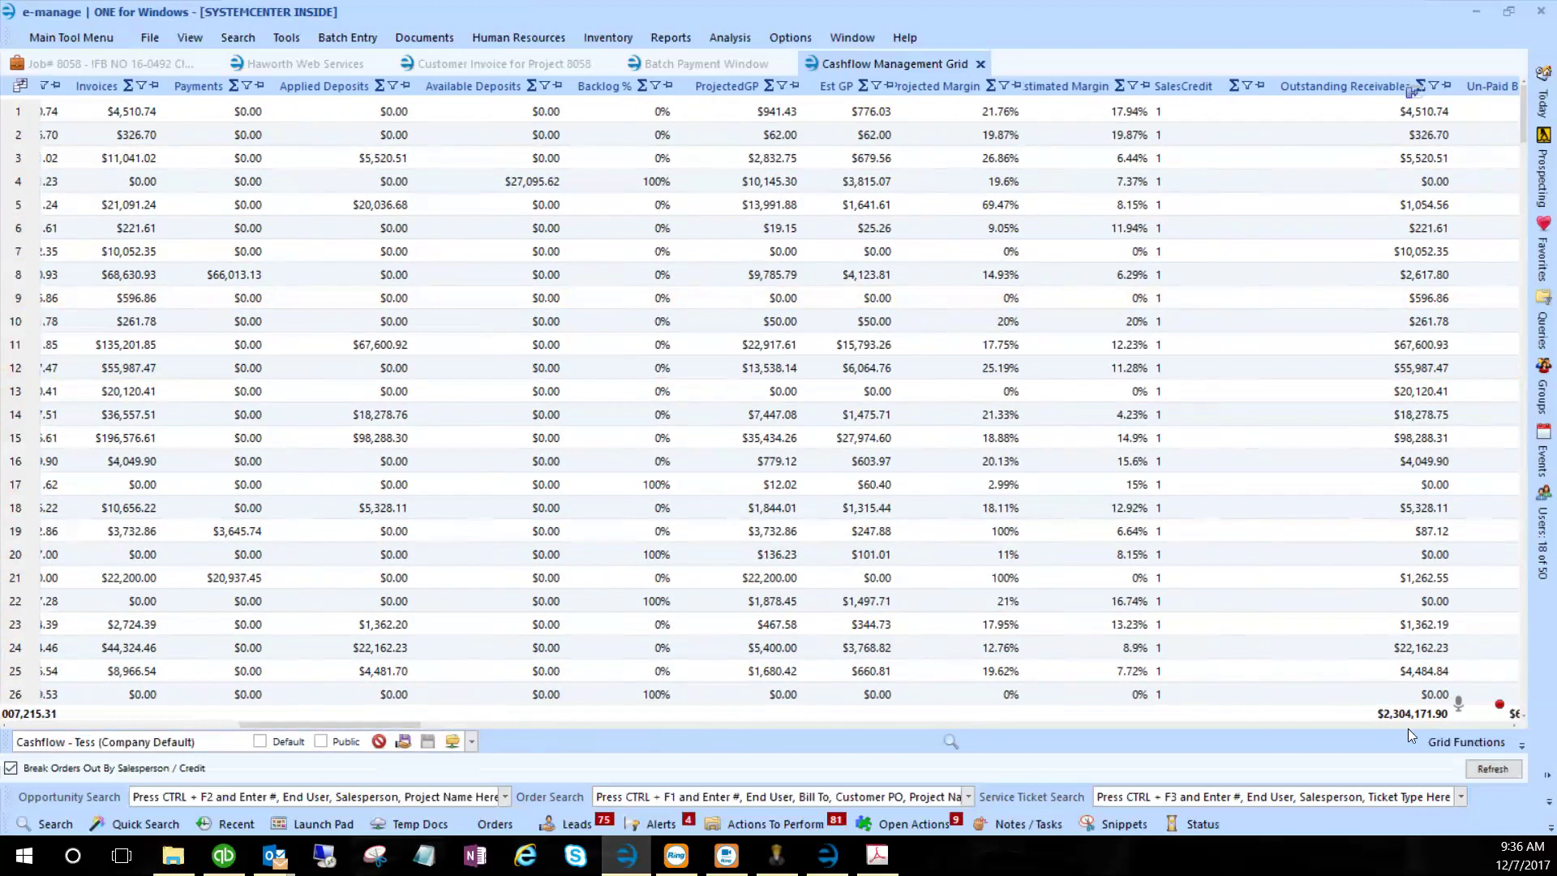
scroll(1512, 723, "right", 4)
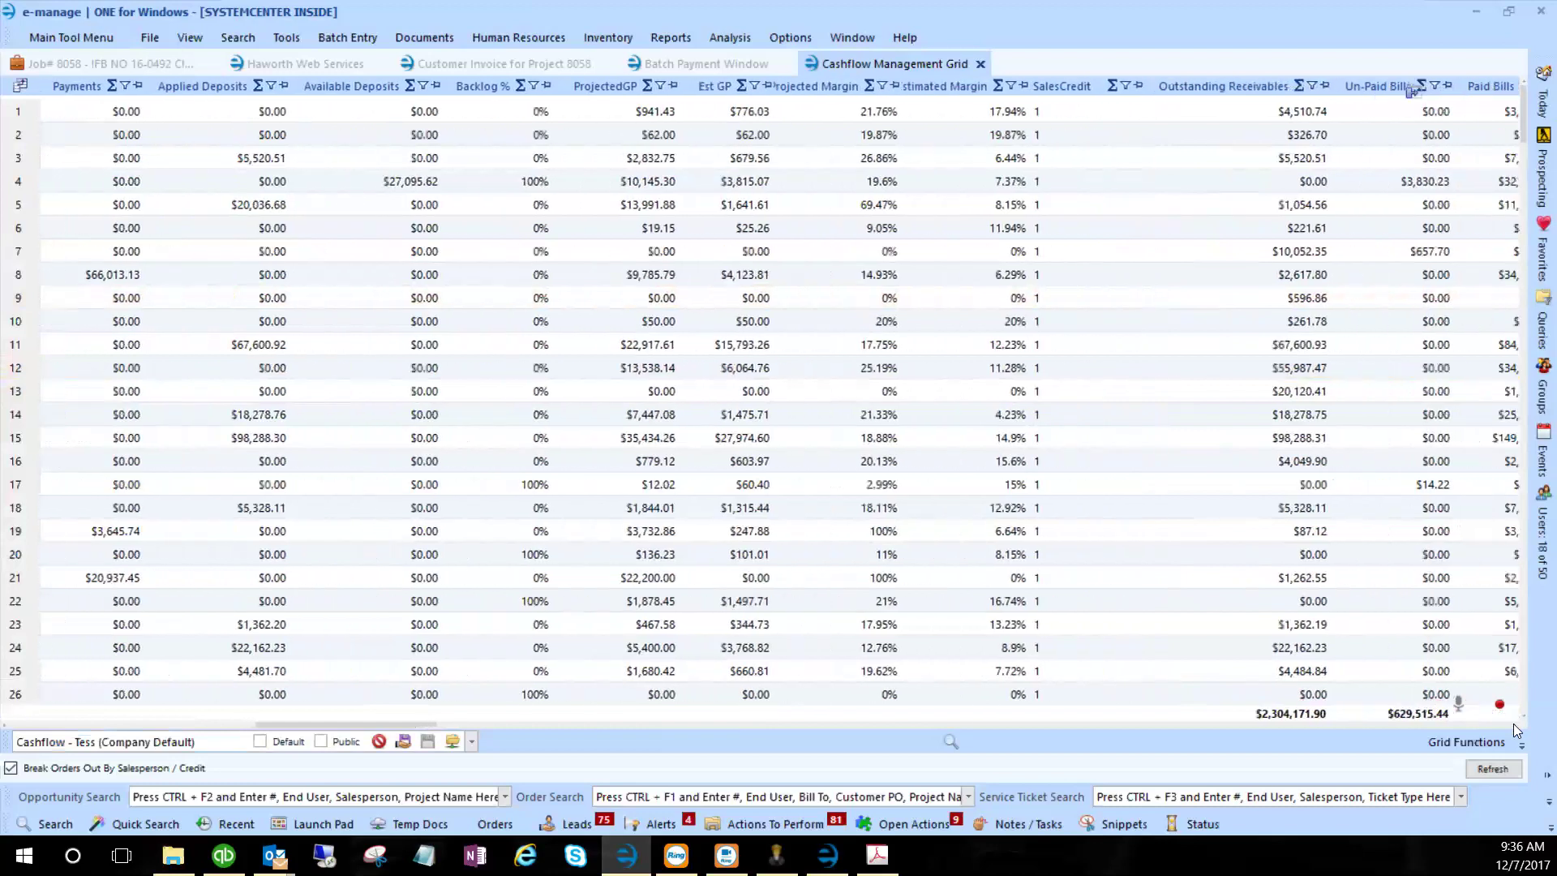
scroll(1513, 723, "right", 5)
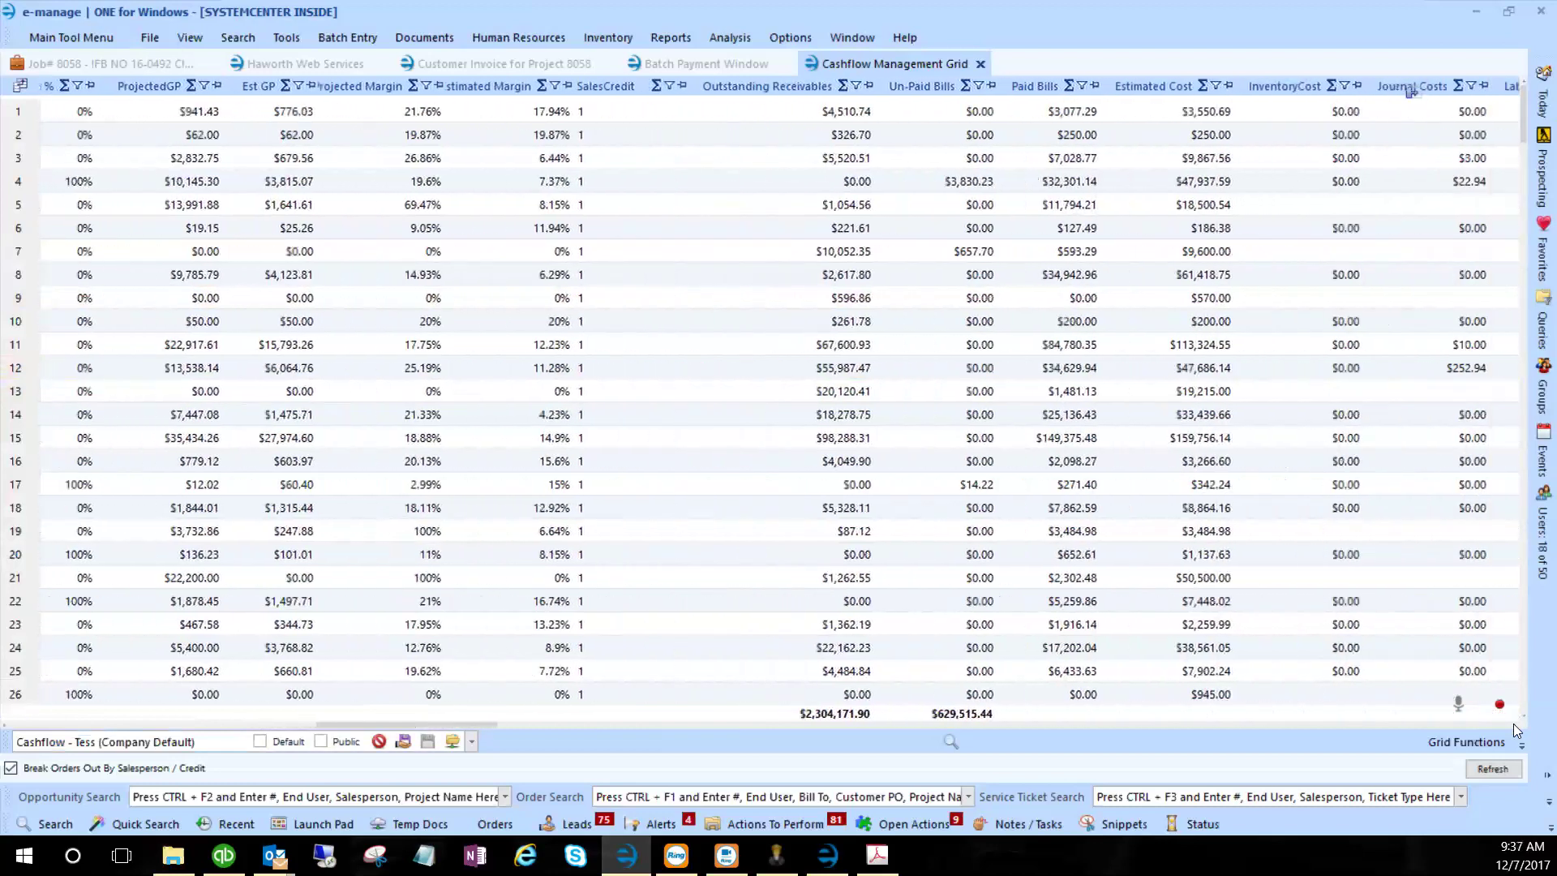
scroll(1513, 723, "right", 4)
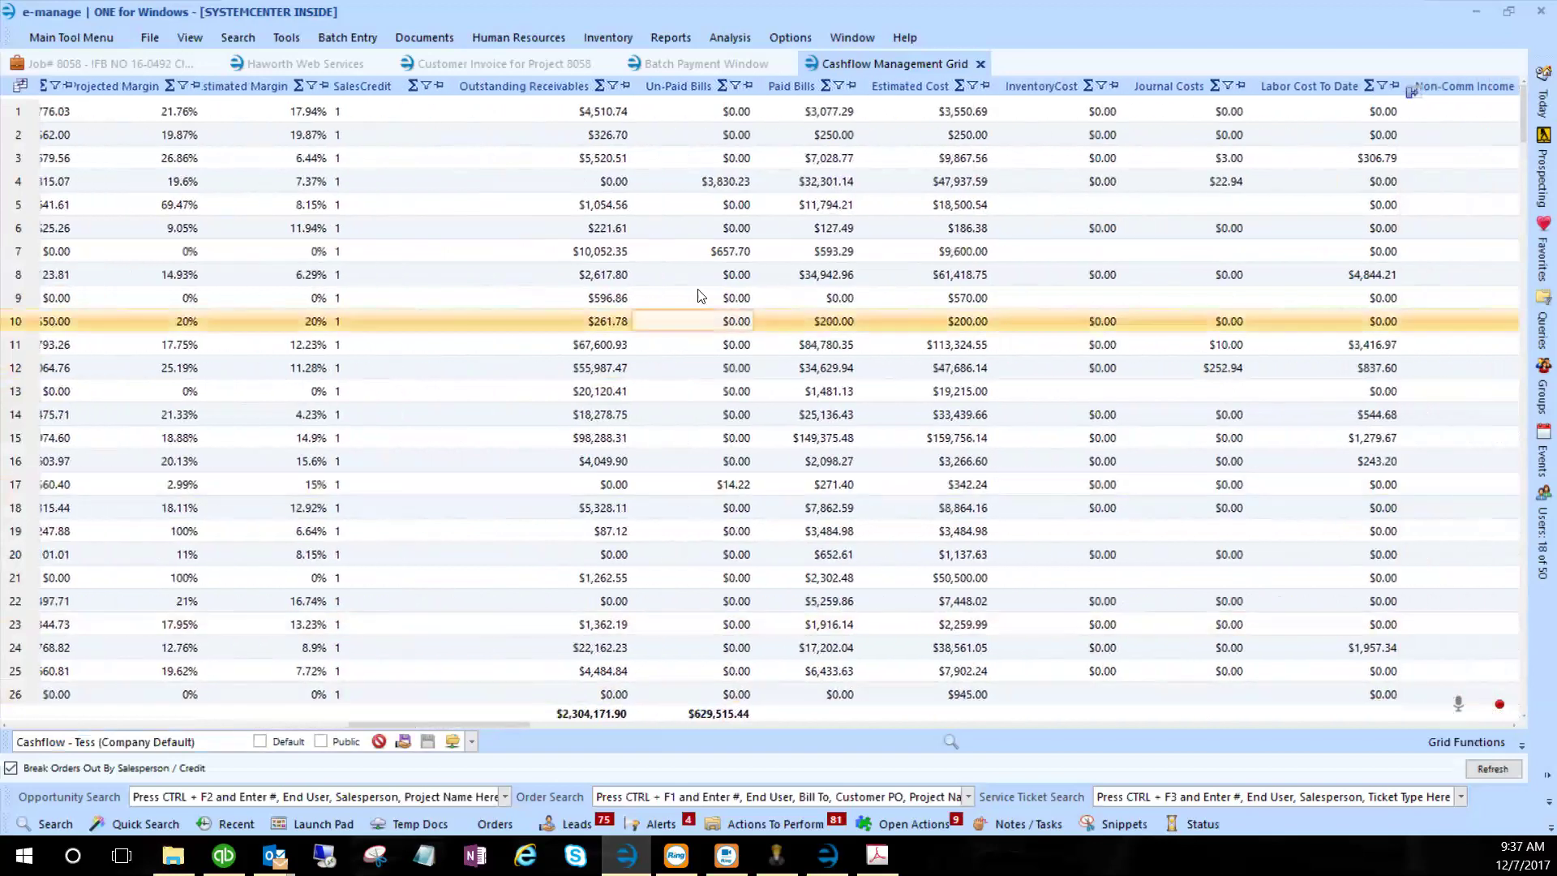
left_click(818, 184)
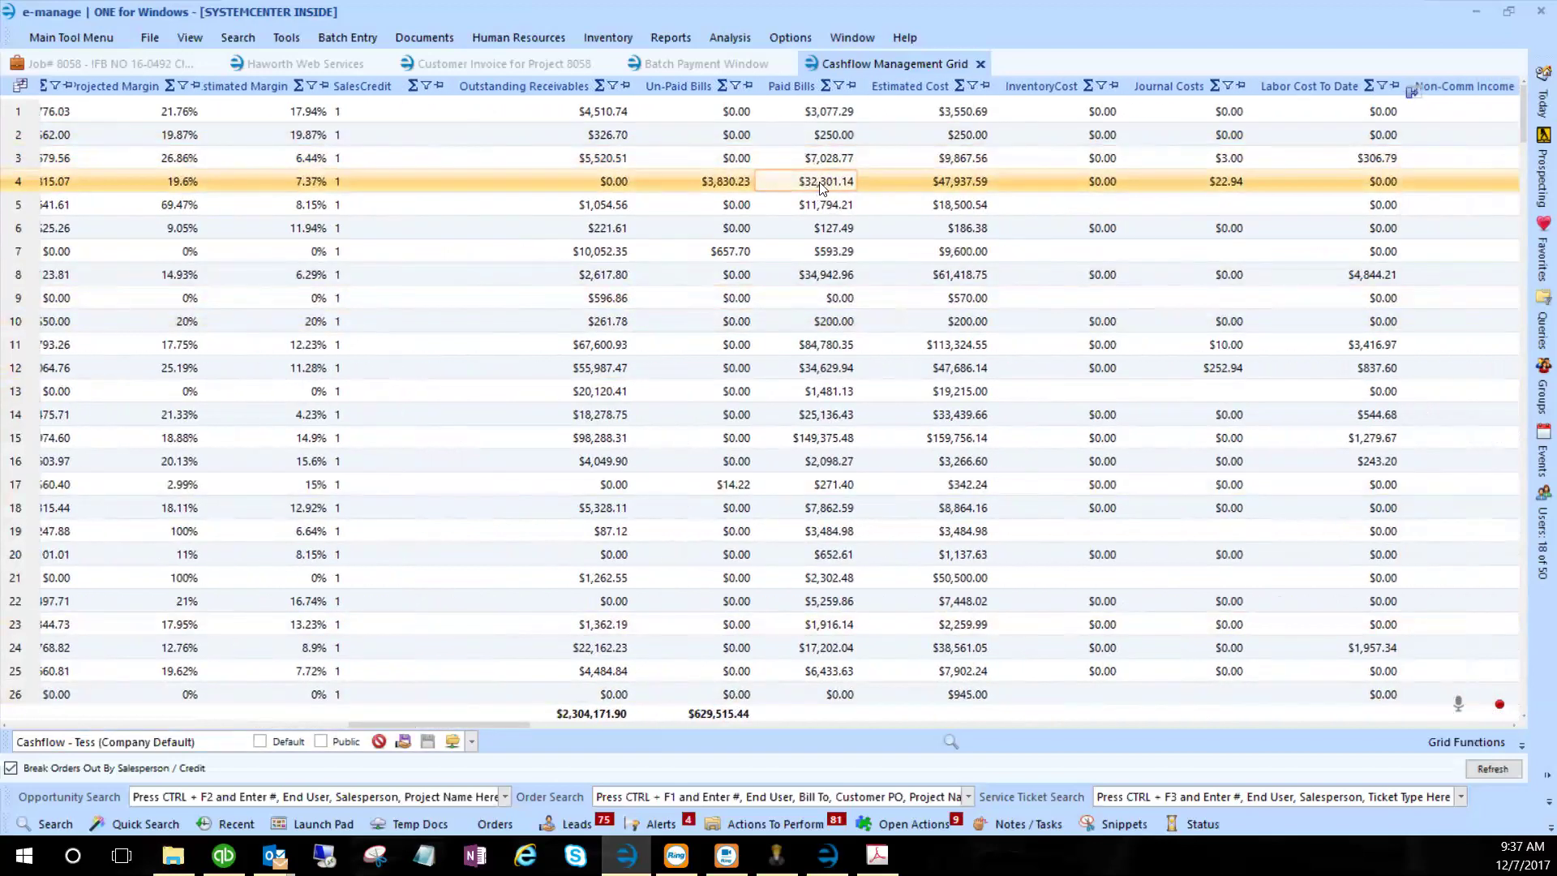
left_click(940, 182)
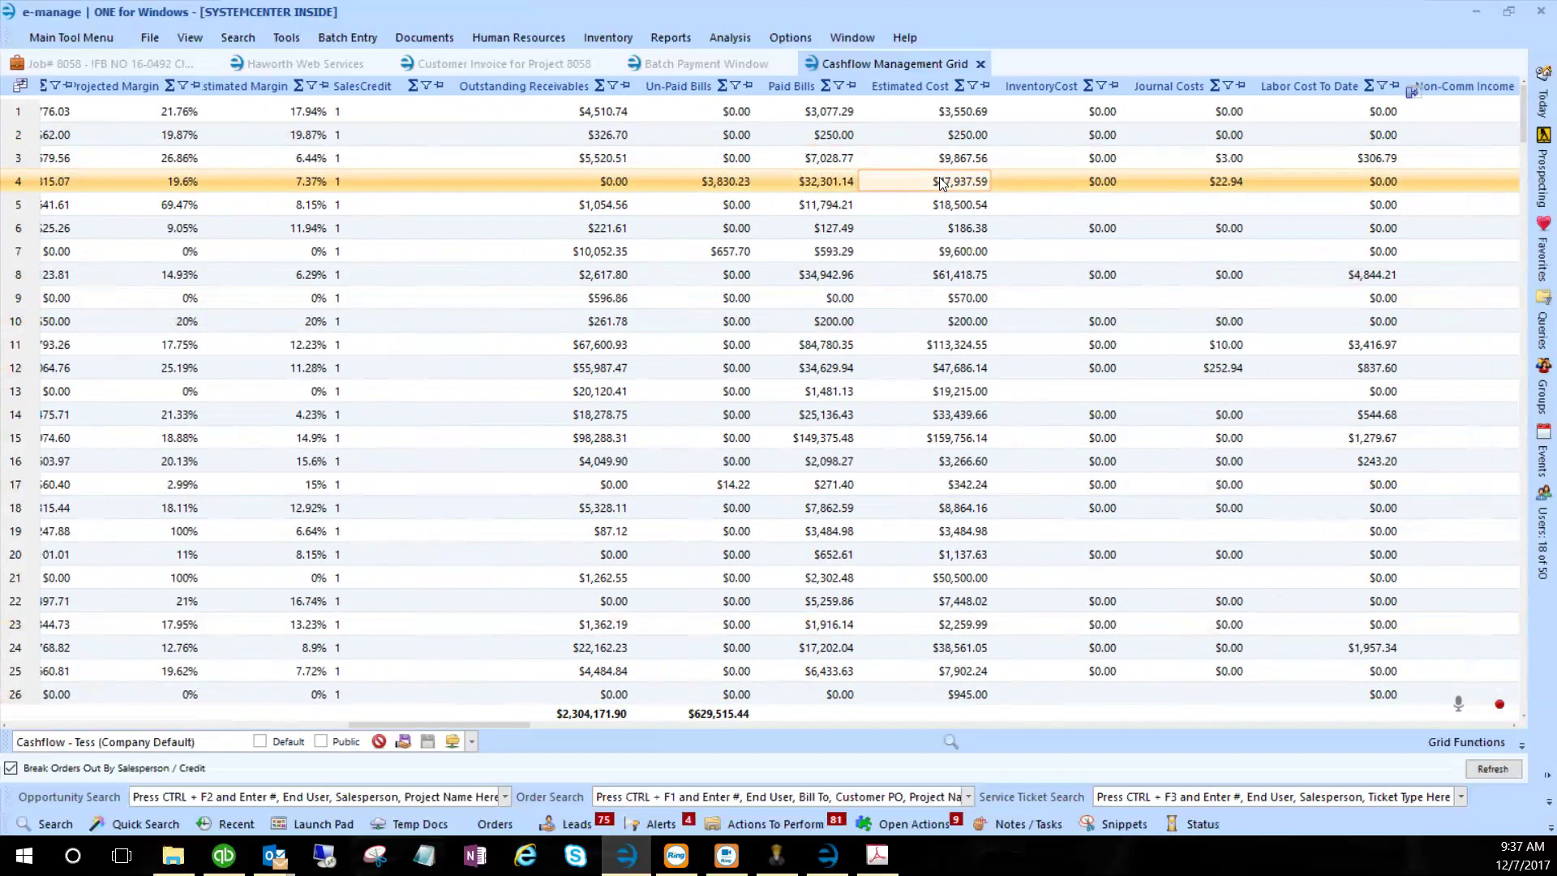
left_click(1092, 176)
left_click(1216, 183)
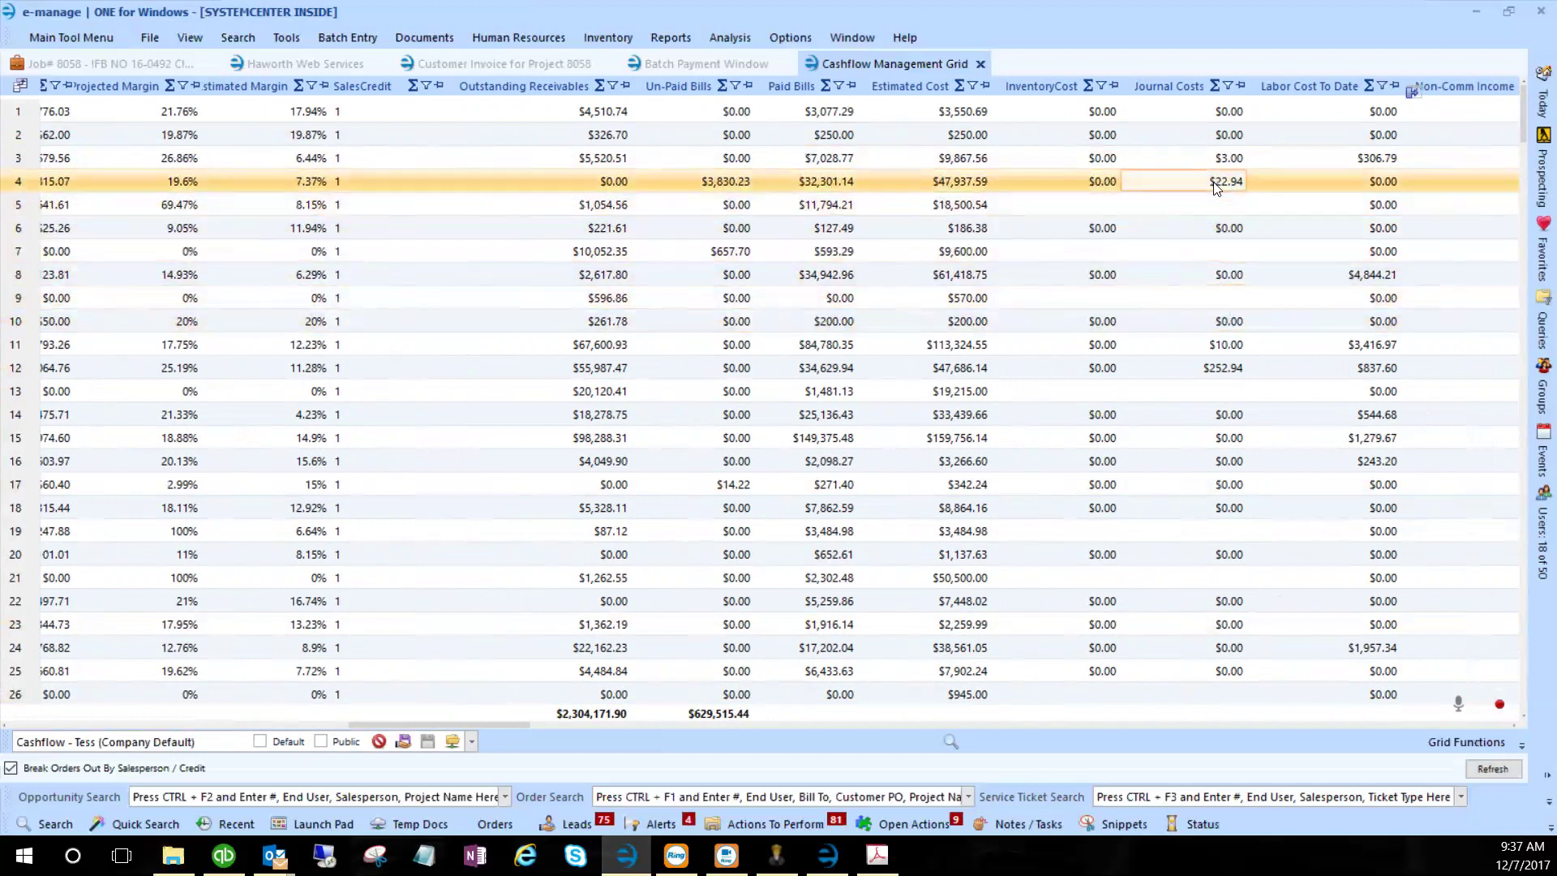
- Open the Final Profit and Loss module for the order in row 12 of the cashflow grid
right_click(1189, 376)
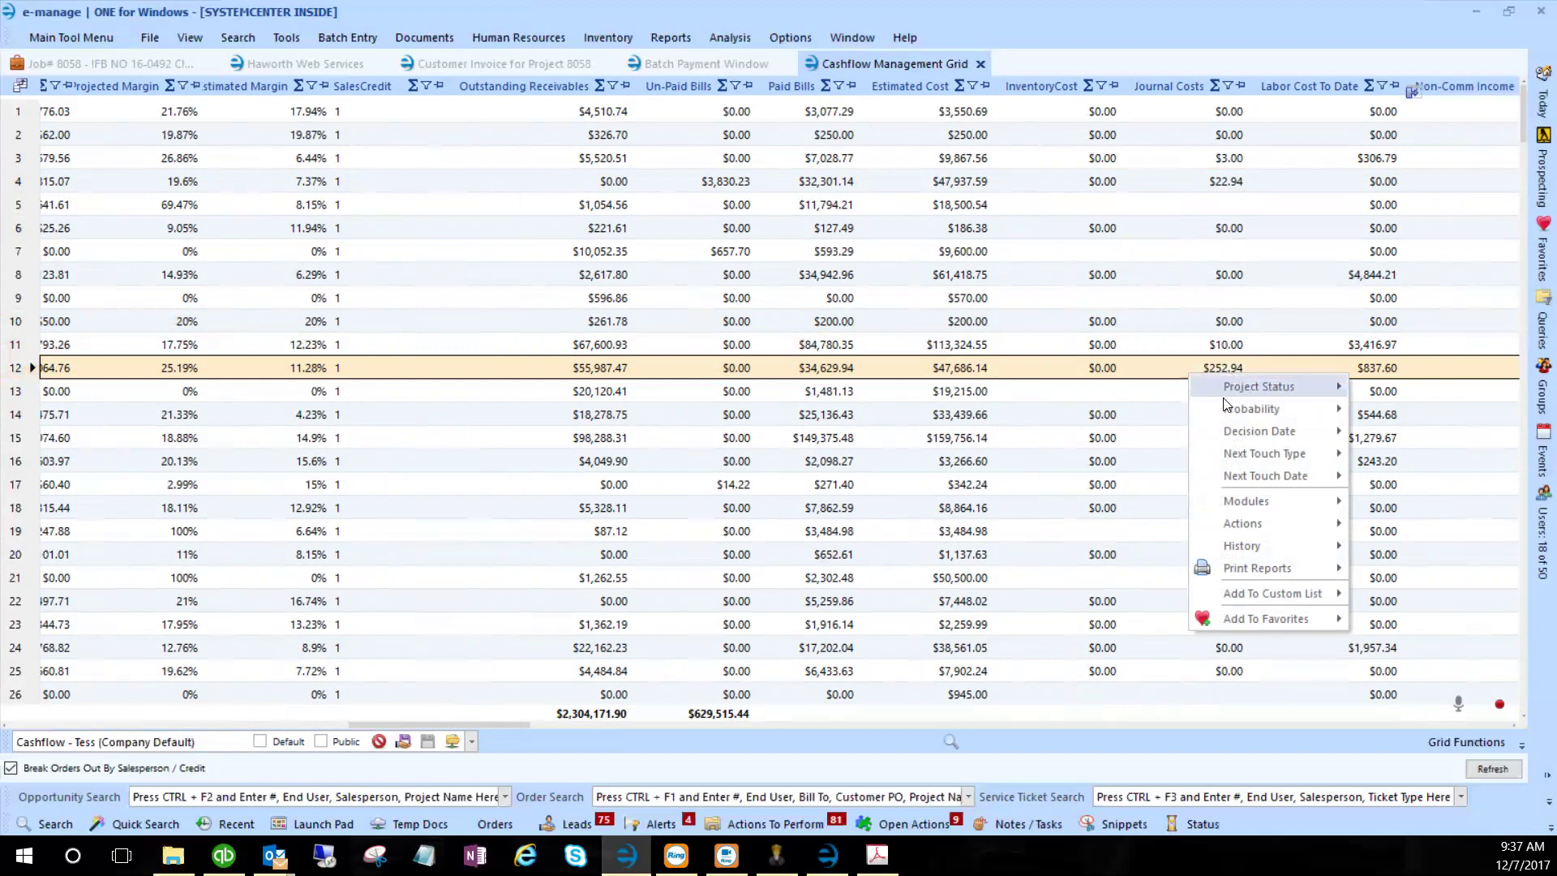
mouse_move(1253, 500)
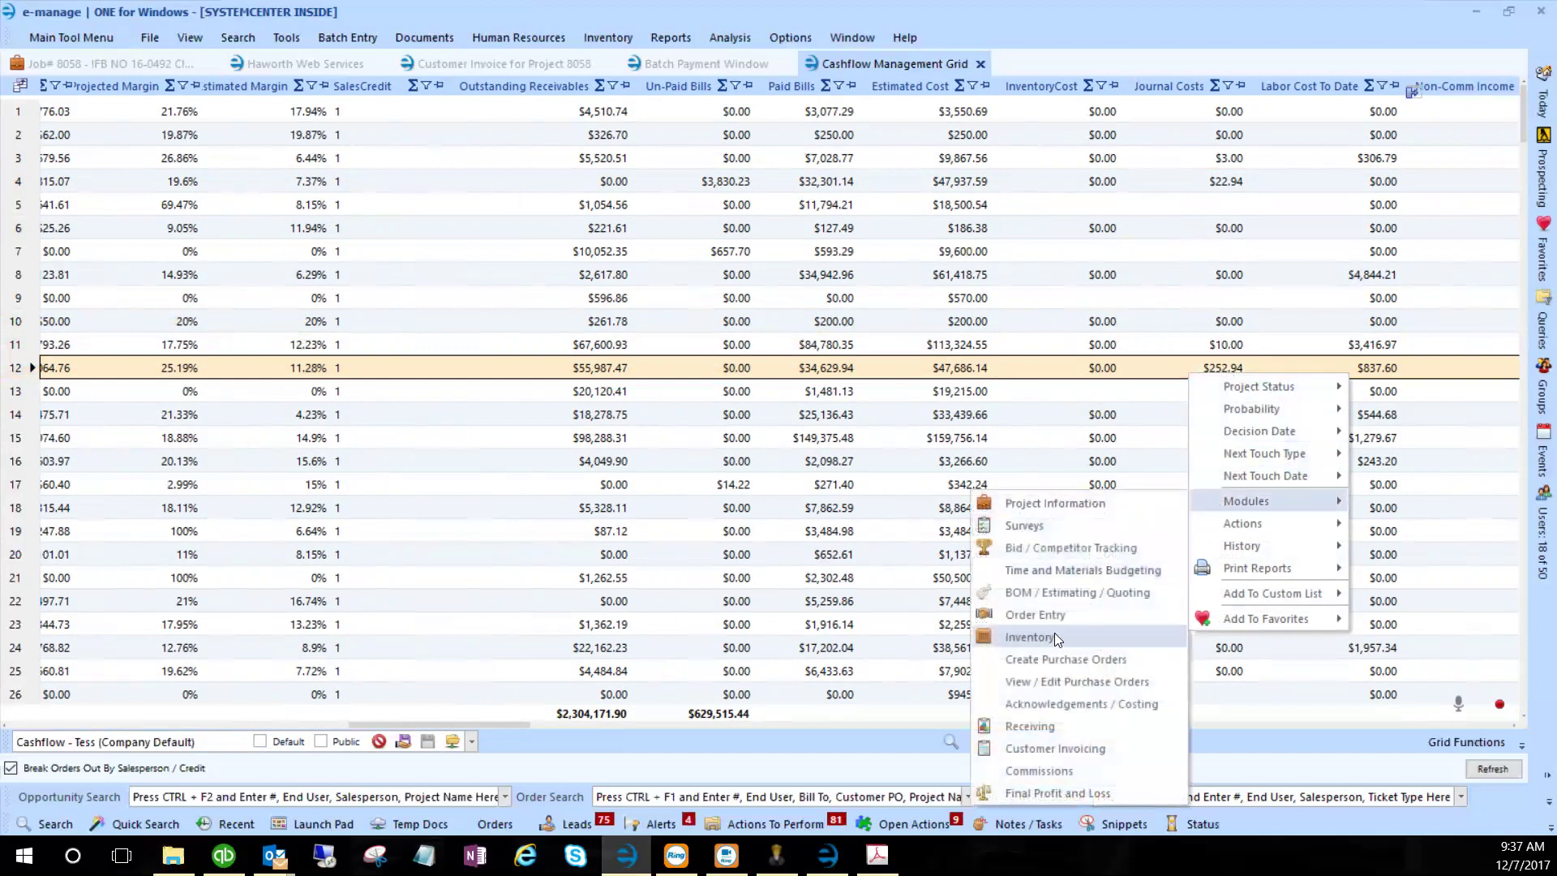
left_click(1062, 795)
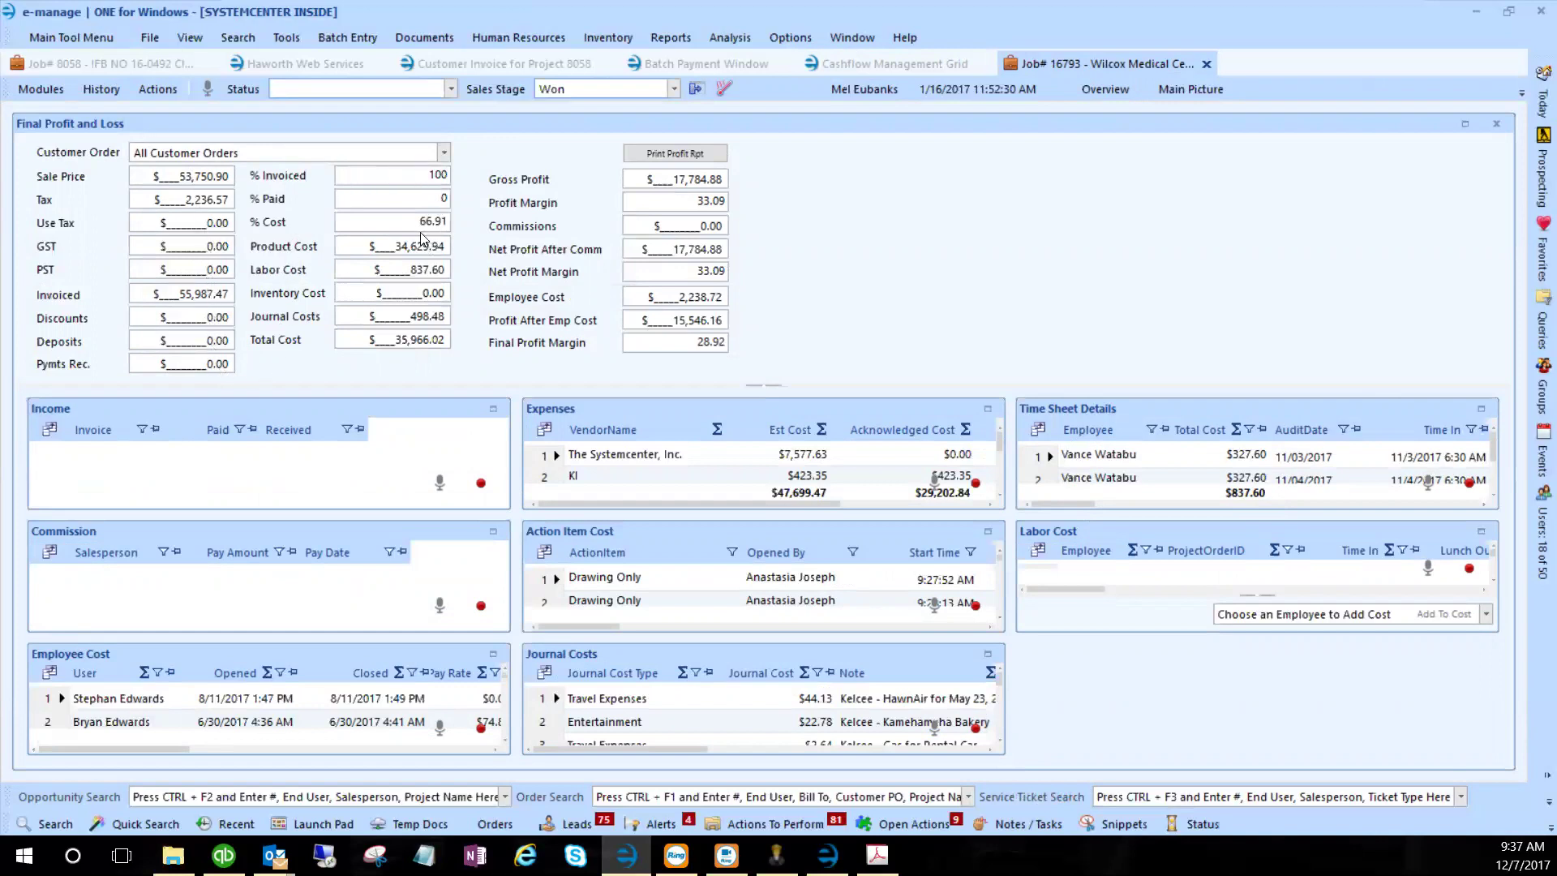
- Point out the job's product cost, labor cost, journal costs and employee cost, and its vendor expenses list
left_click(397, 247)
left_click(405, 269)
left_click_drag(429, 316, 454, 318)
left_click(437, 319)
left_click(681, 297)
left_click_drag(678, 297, 746, 308)
left_click(657, 476)
- Enlarge the Journal Costs list and go through its travel, entertainment, parking, delivery and credit card charge entries
left_click(985, 655)
left_click(120, 452)
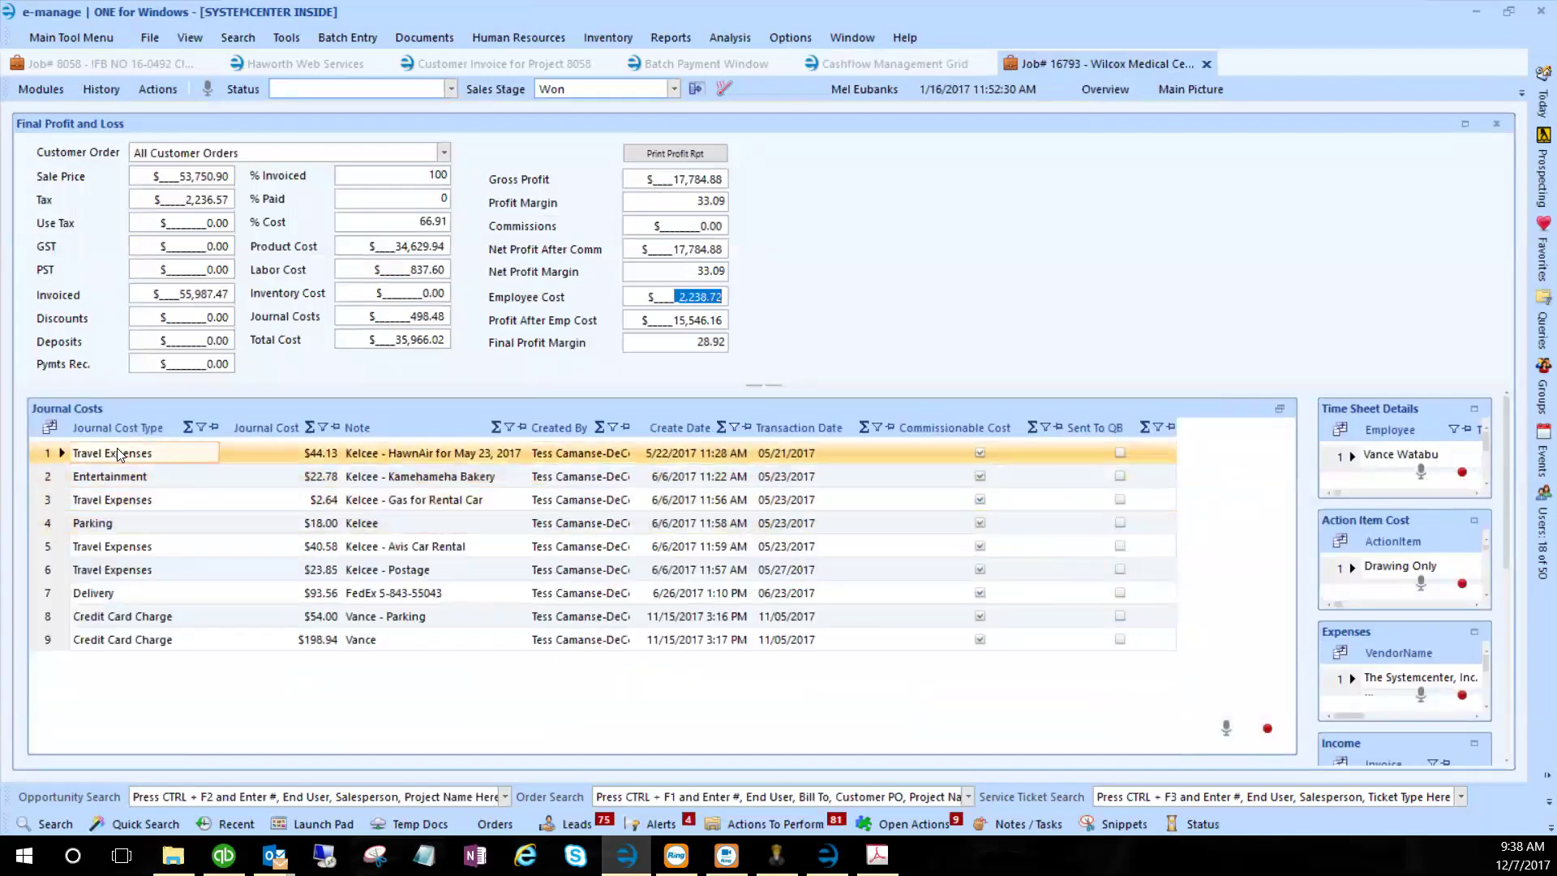
left_click(119, 476)
left_click(111, 499)
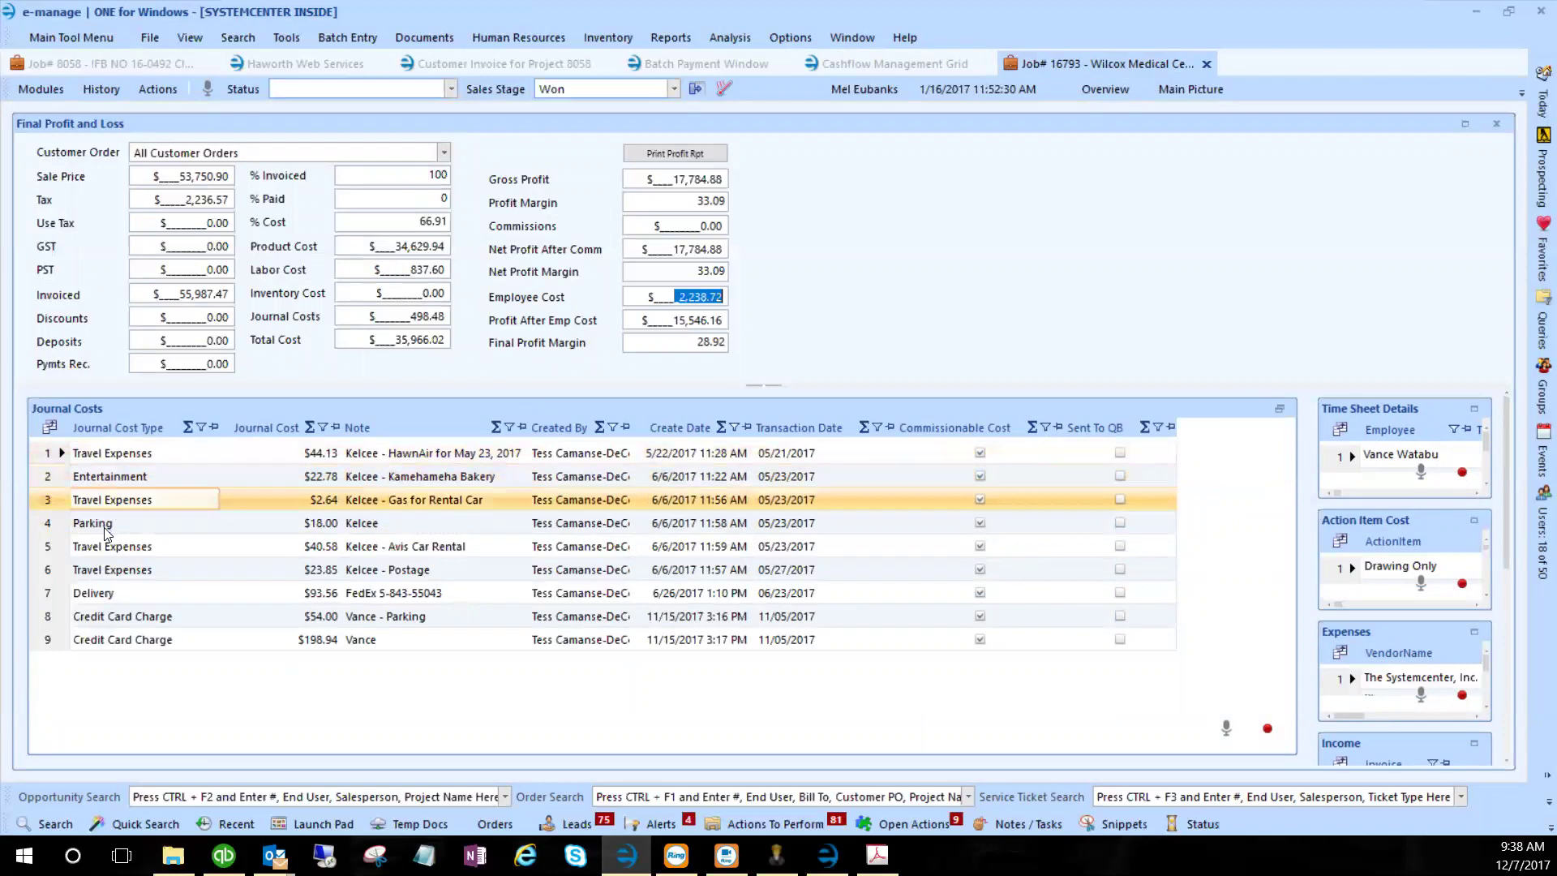
left_click(106, 523)
left_click(111, 593)
left_click(113, 616)
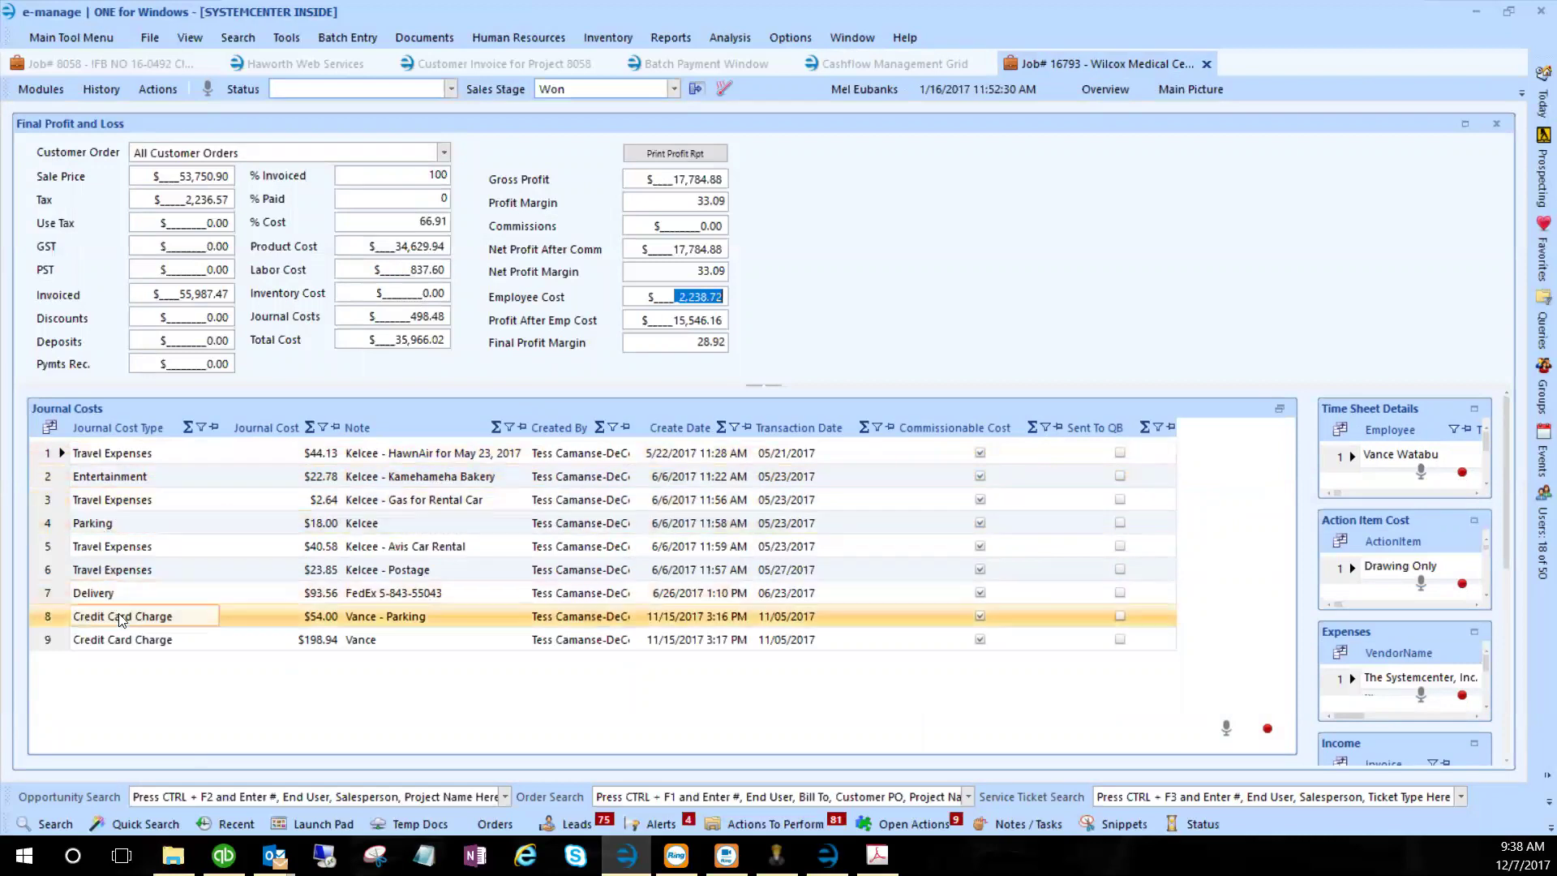
- Open the batch entry window for journal costs and set the corporate division to The Systemcenter, Inc
left_click(142, 640)
left_click_drag(377, 649, 403, 450)
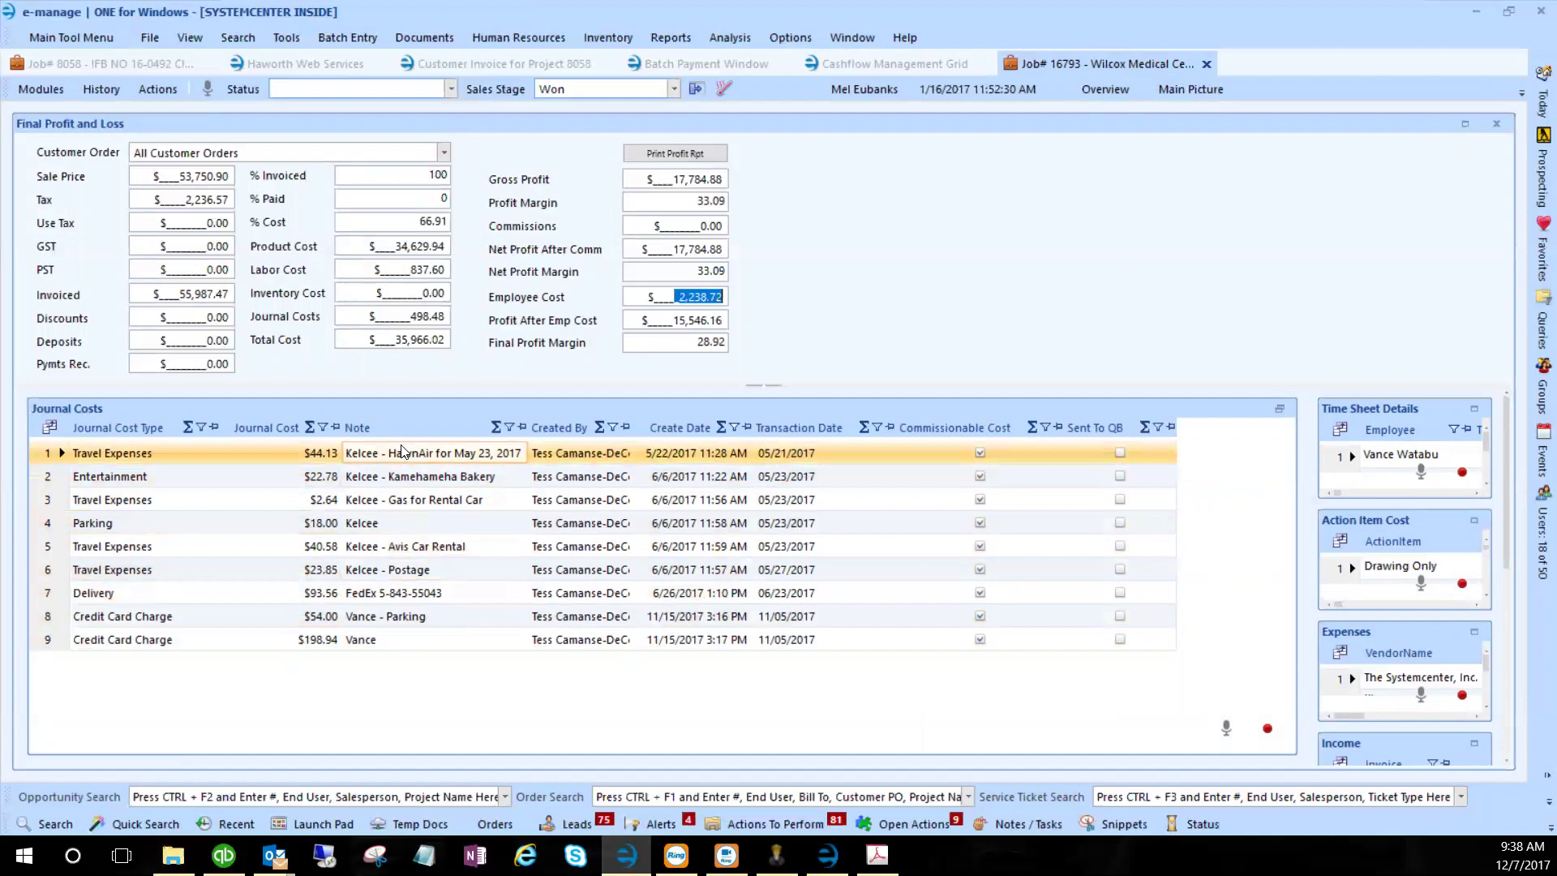
left_click(355, 37)
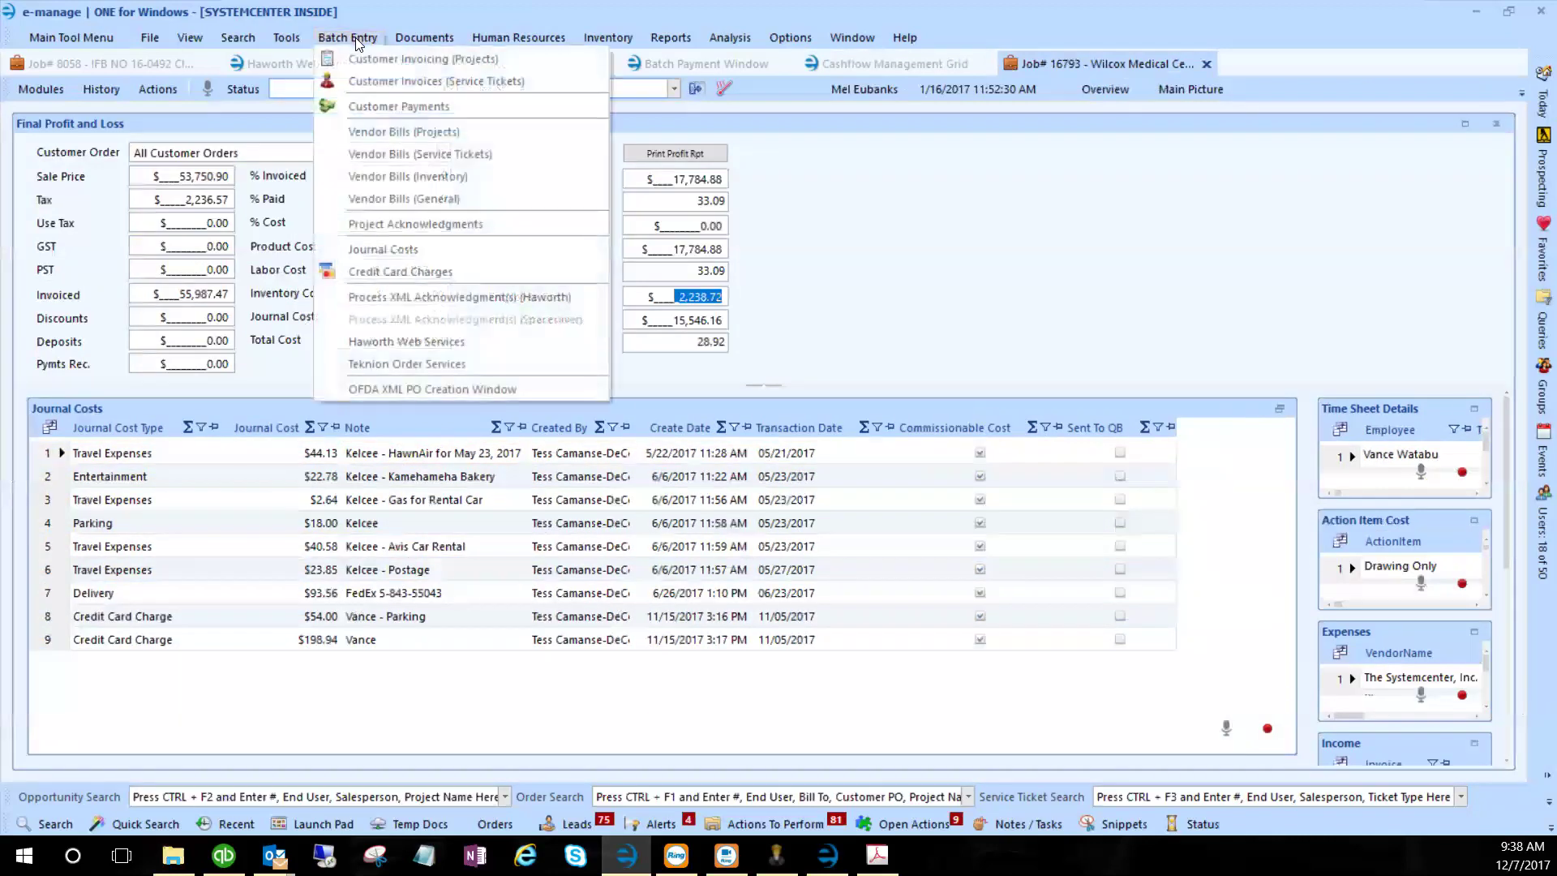
left_click(391, 248)
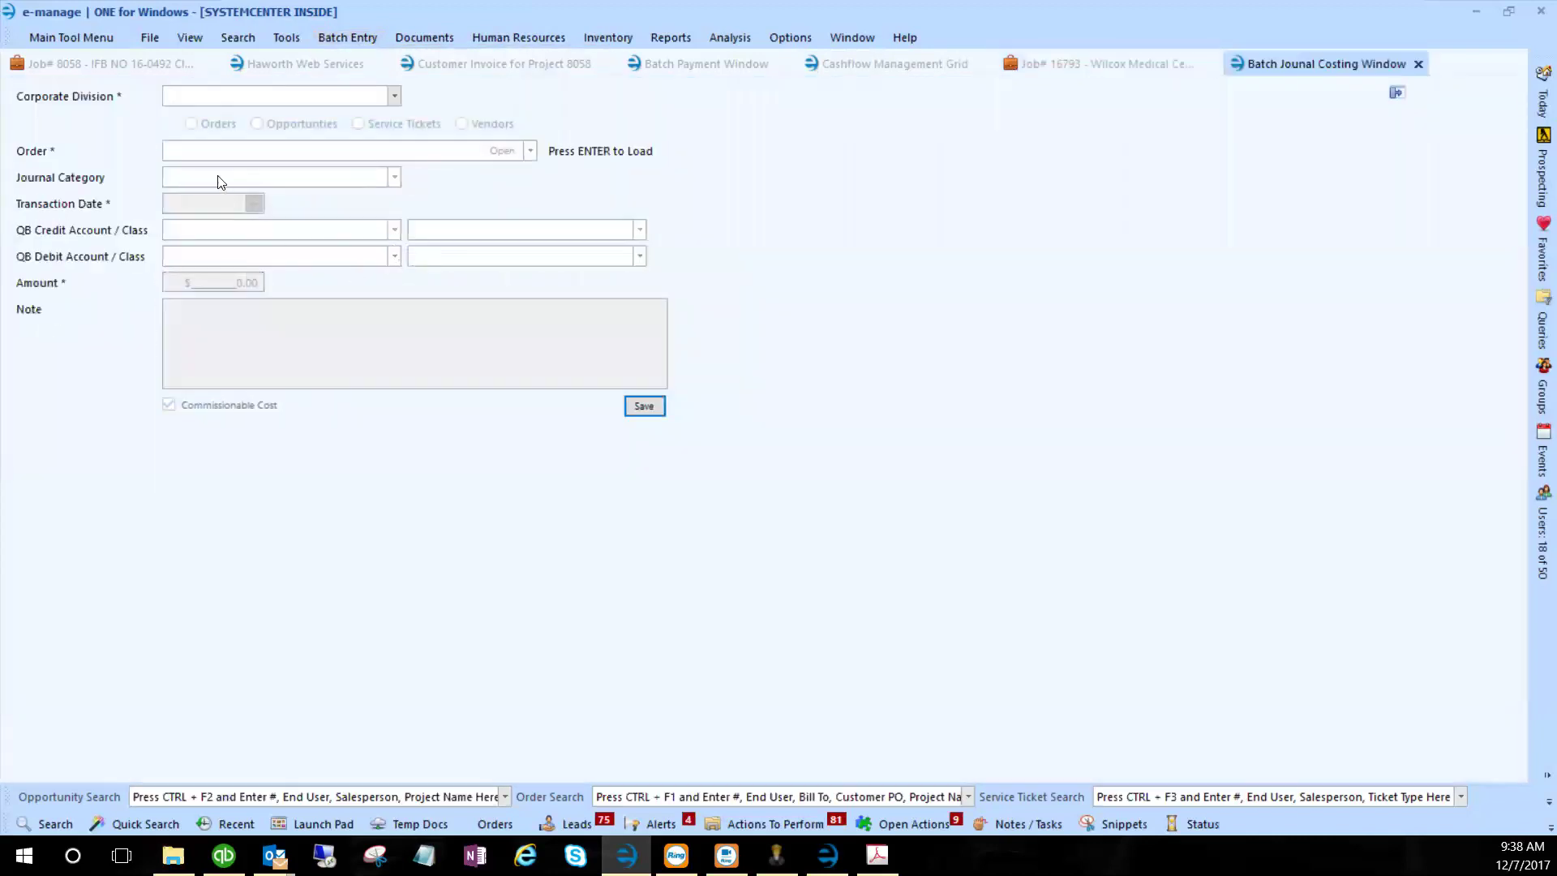
left_click(394, 96)
left_click(338, 119)
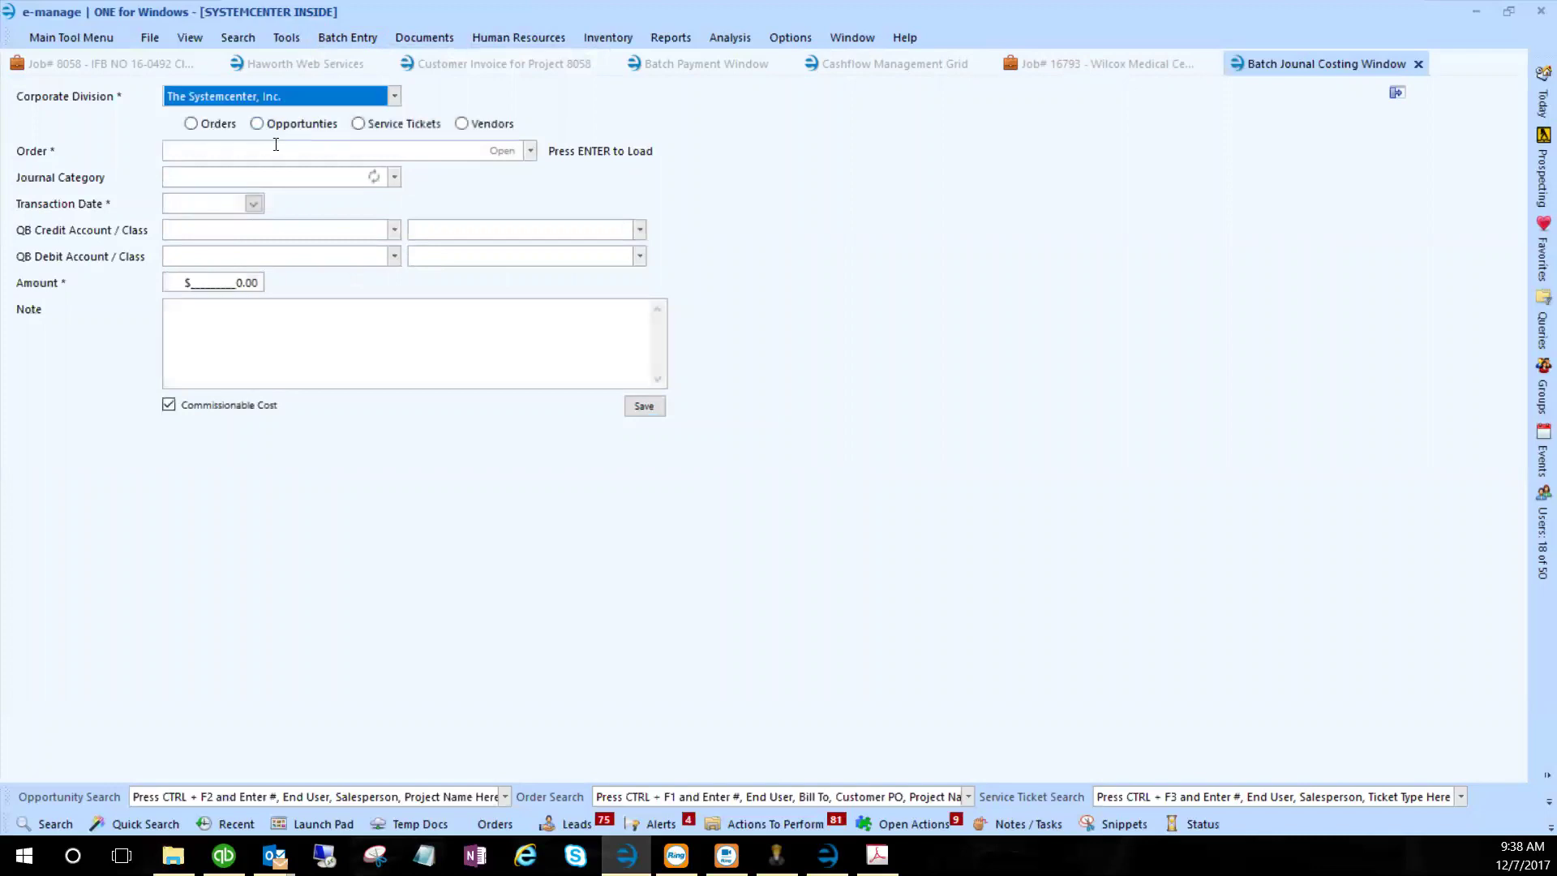
- Set the journal cost to apply to Opportunities and look through the list of available opportunities
left_click(191, 123)
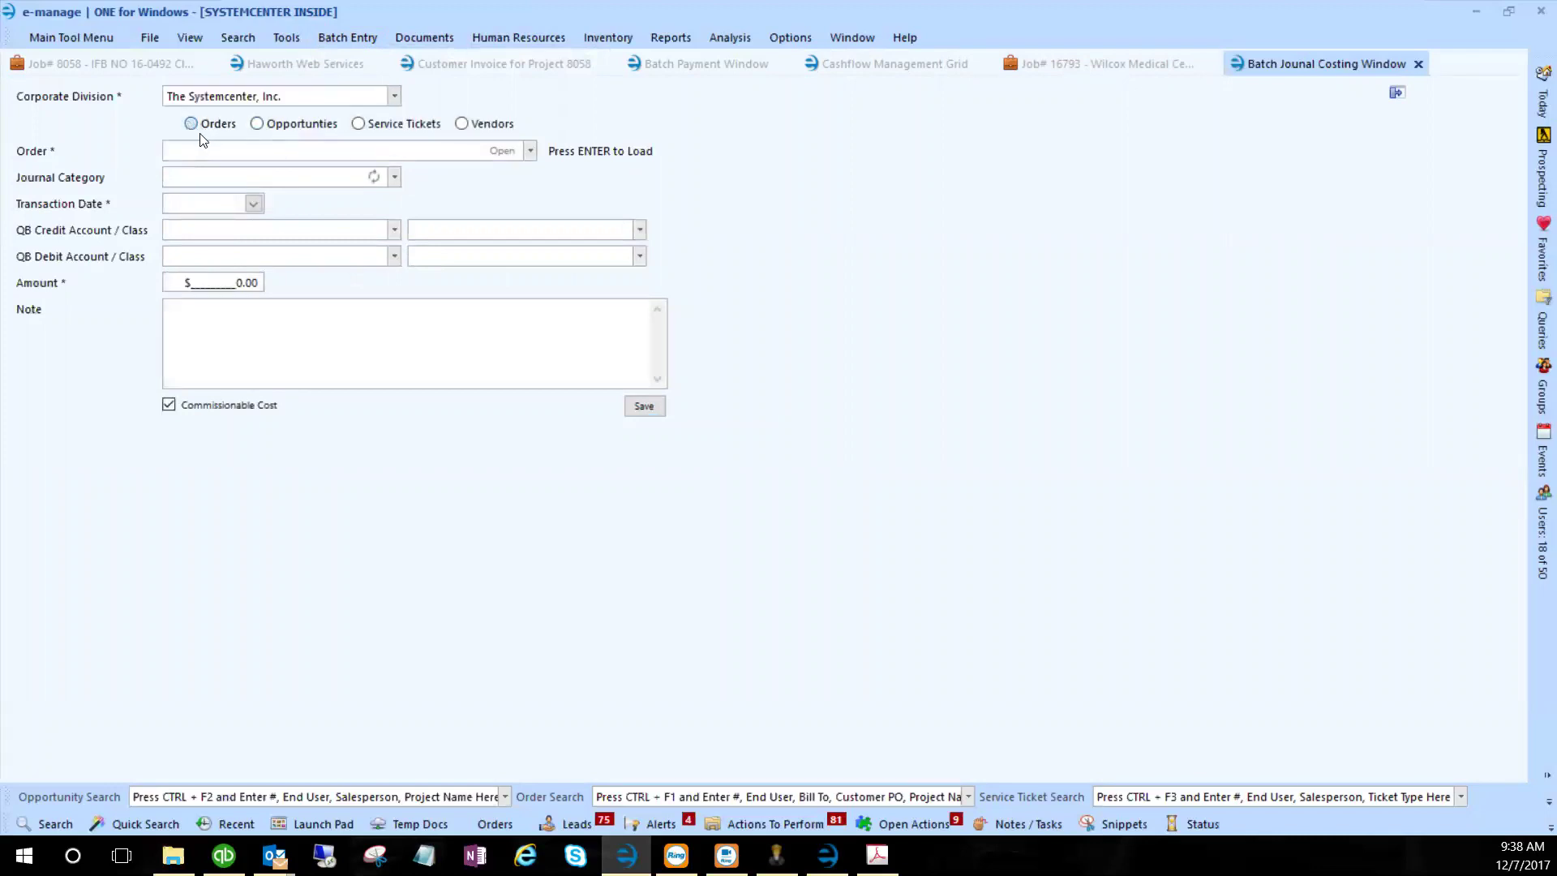
left_click(256, 123)
left_click(262, 149)
left_click(527, 154)
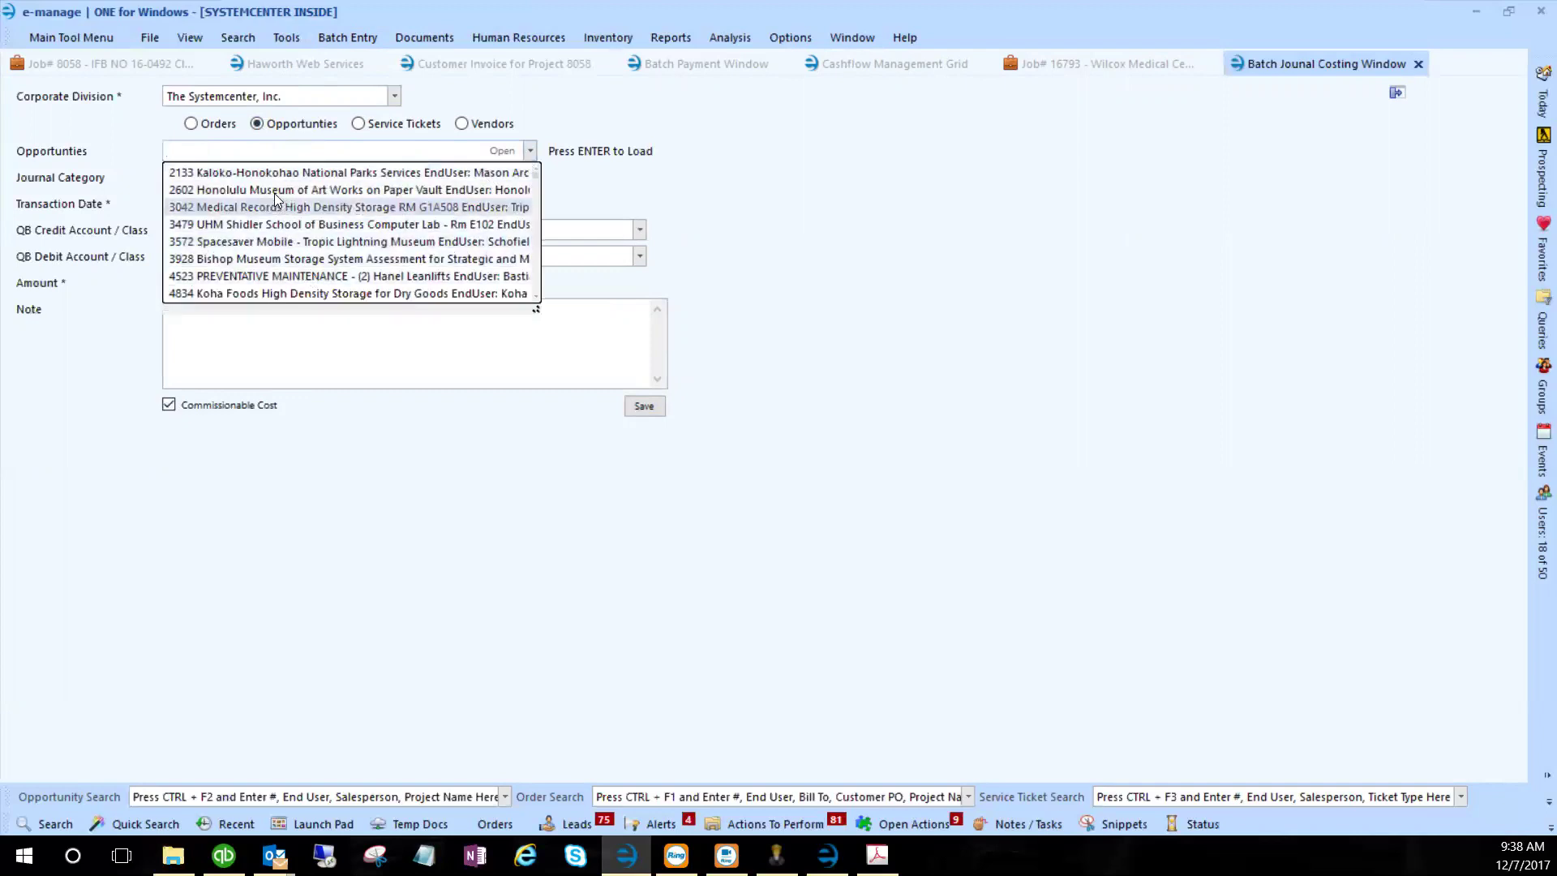
left_click(241, 153)
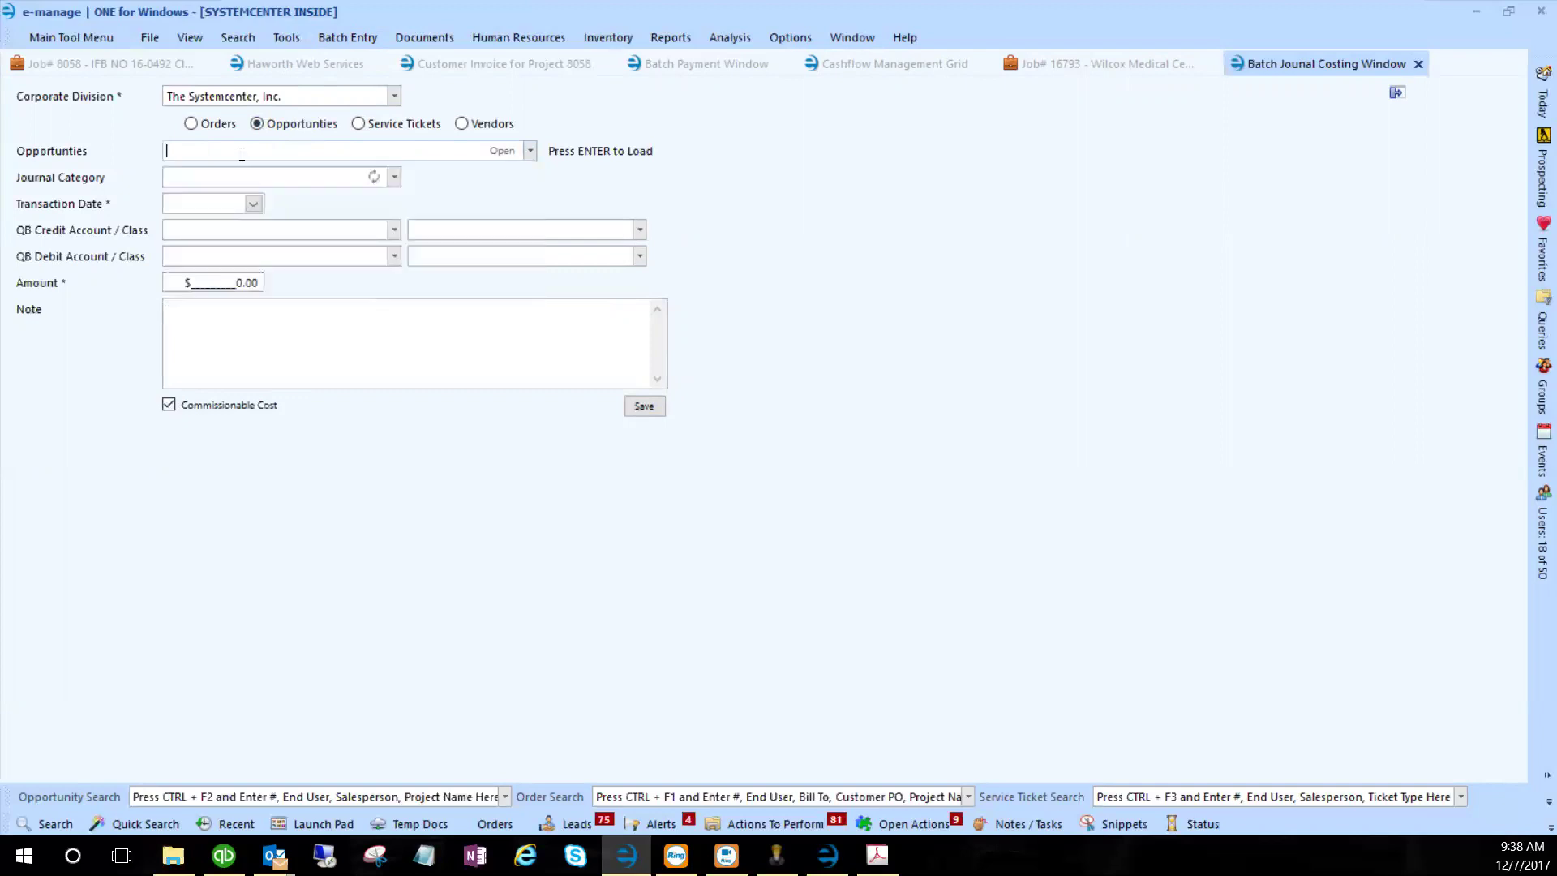
- Review the journal category choices and the QB credit account, amount, note and commissionable cost fields
left_click(393, 177)
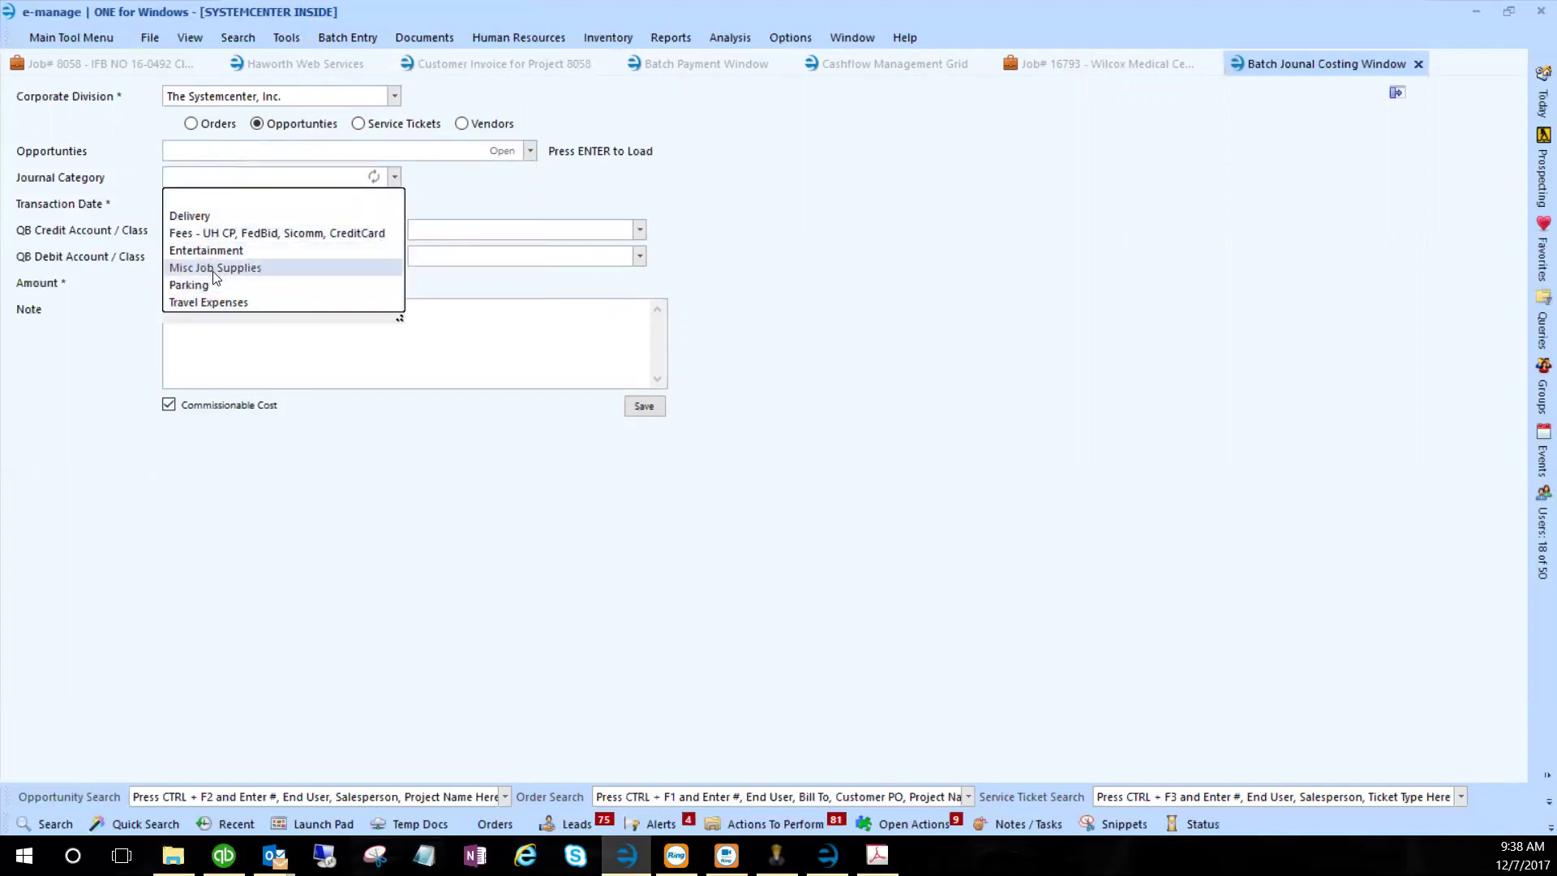
left_click(226, 195)
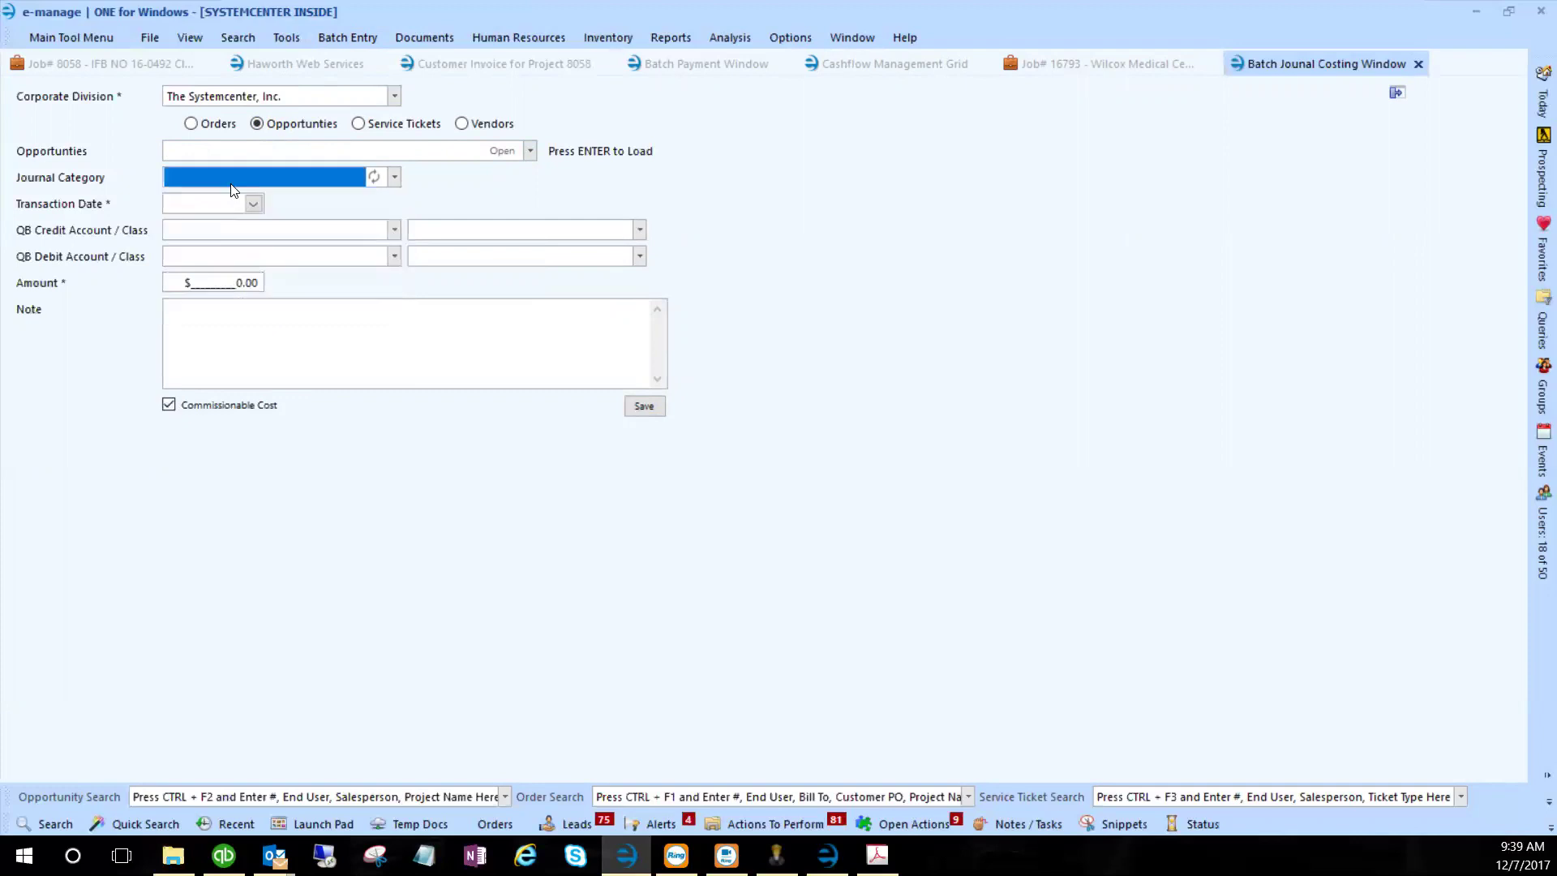
left_click(278, 232)
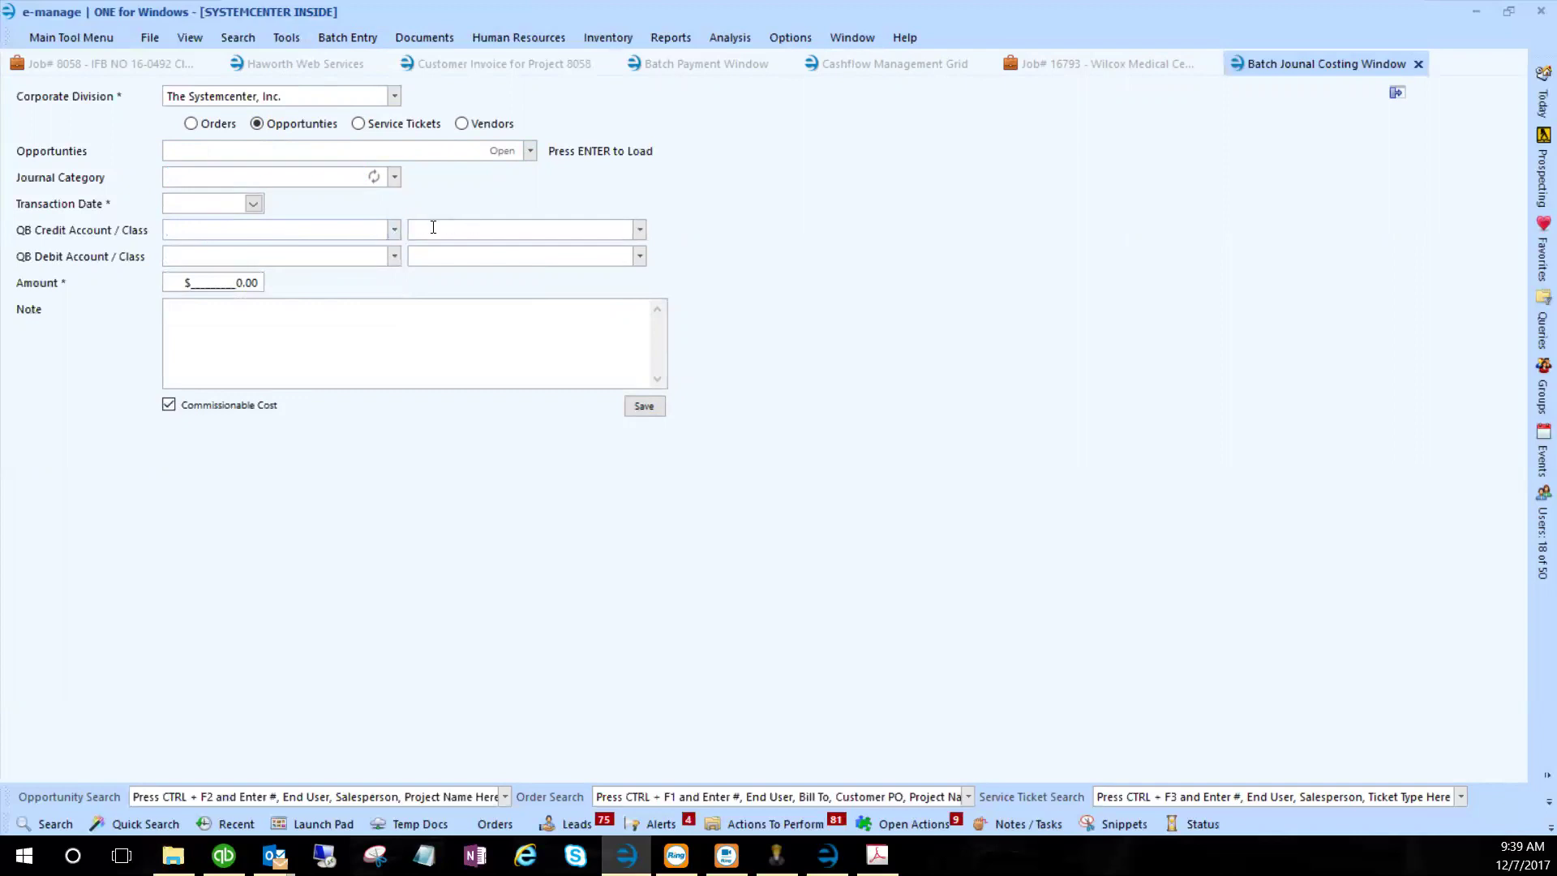
left_click(234, 281)
left_click(289, 315)
left_click(168, 404)
- Return to the Wilcox Medical job's Final Profit and Loss, point out its employee cost and enlarge the Employee Cost list
left_click(1054, 63)
left_click(582, 545)
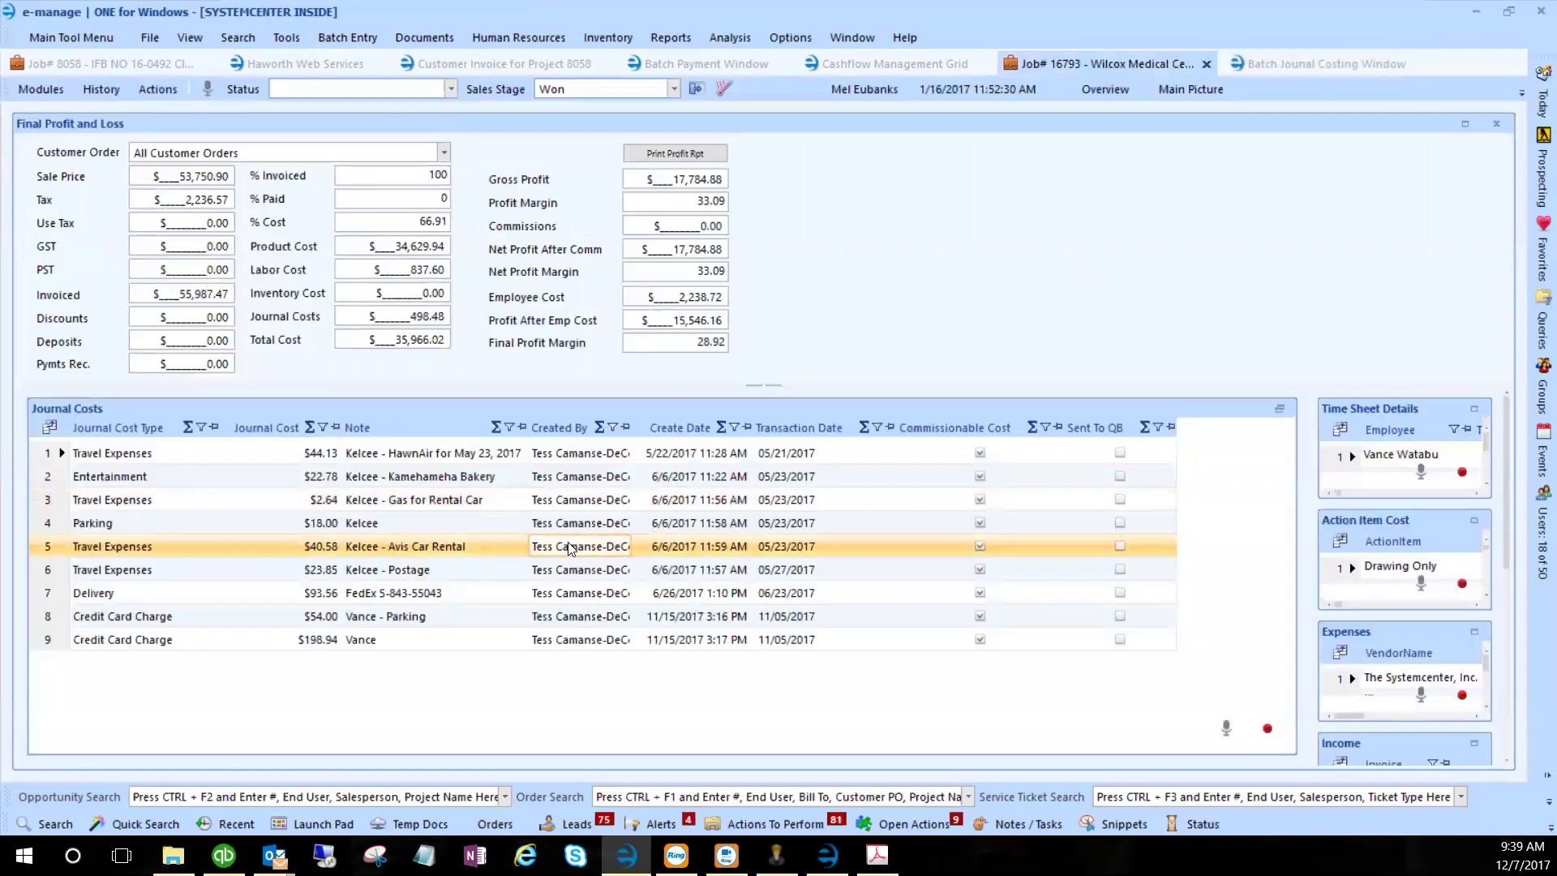
left_click(652, 298)
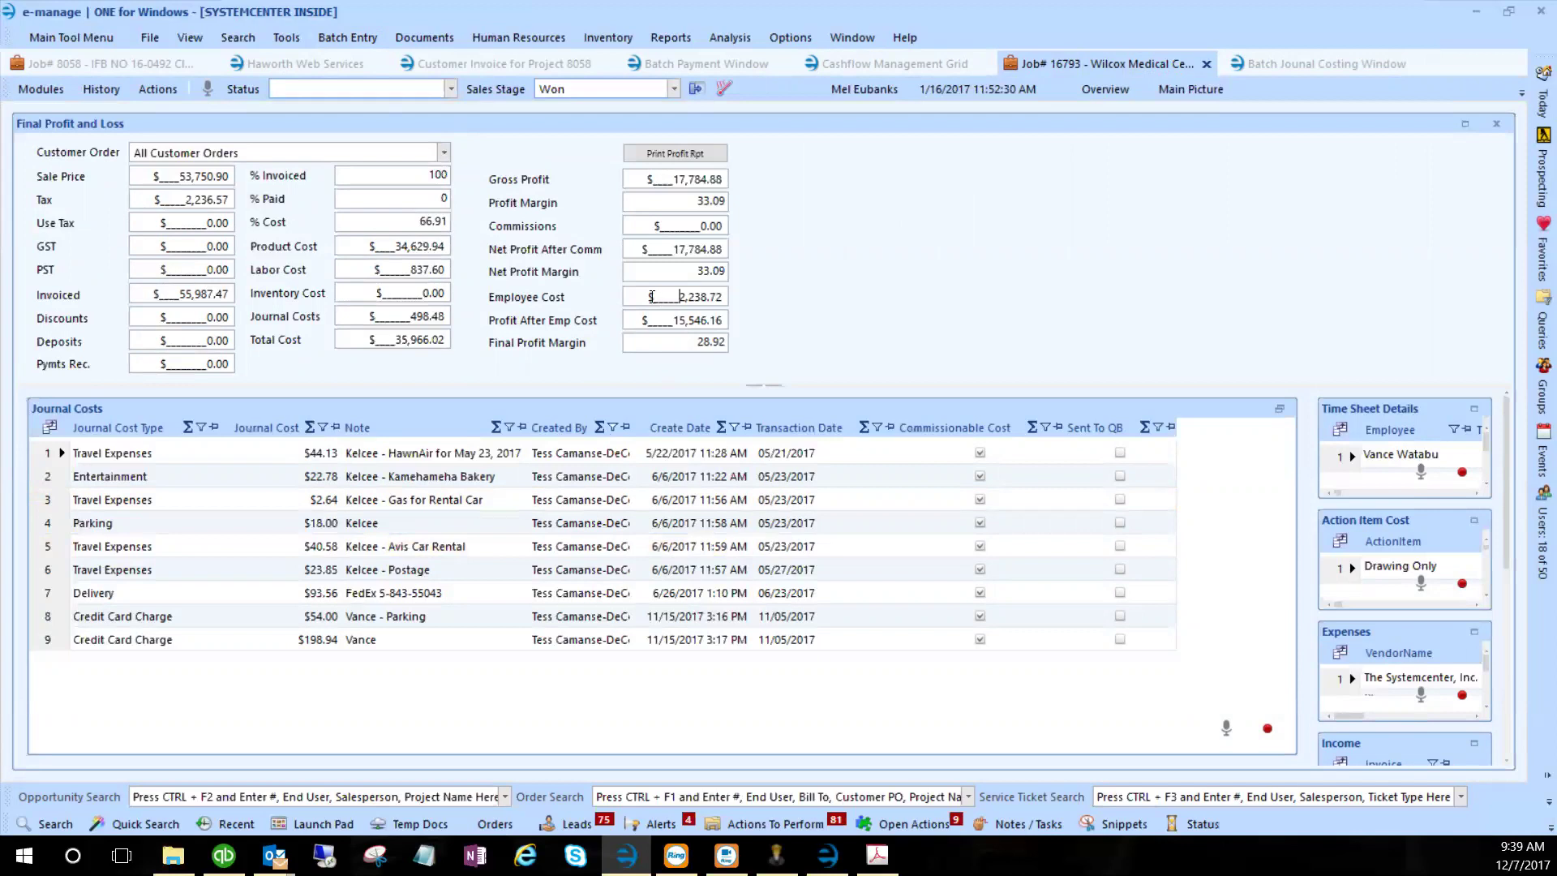
double_click(703, 299)
scroll(1502, 525, "down", 1)
left_click_drag(1502, 528, 1506, 743)
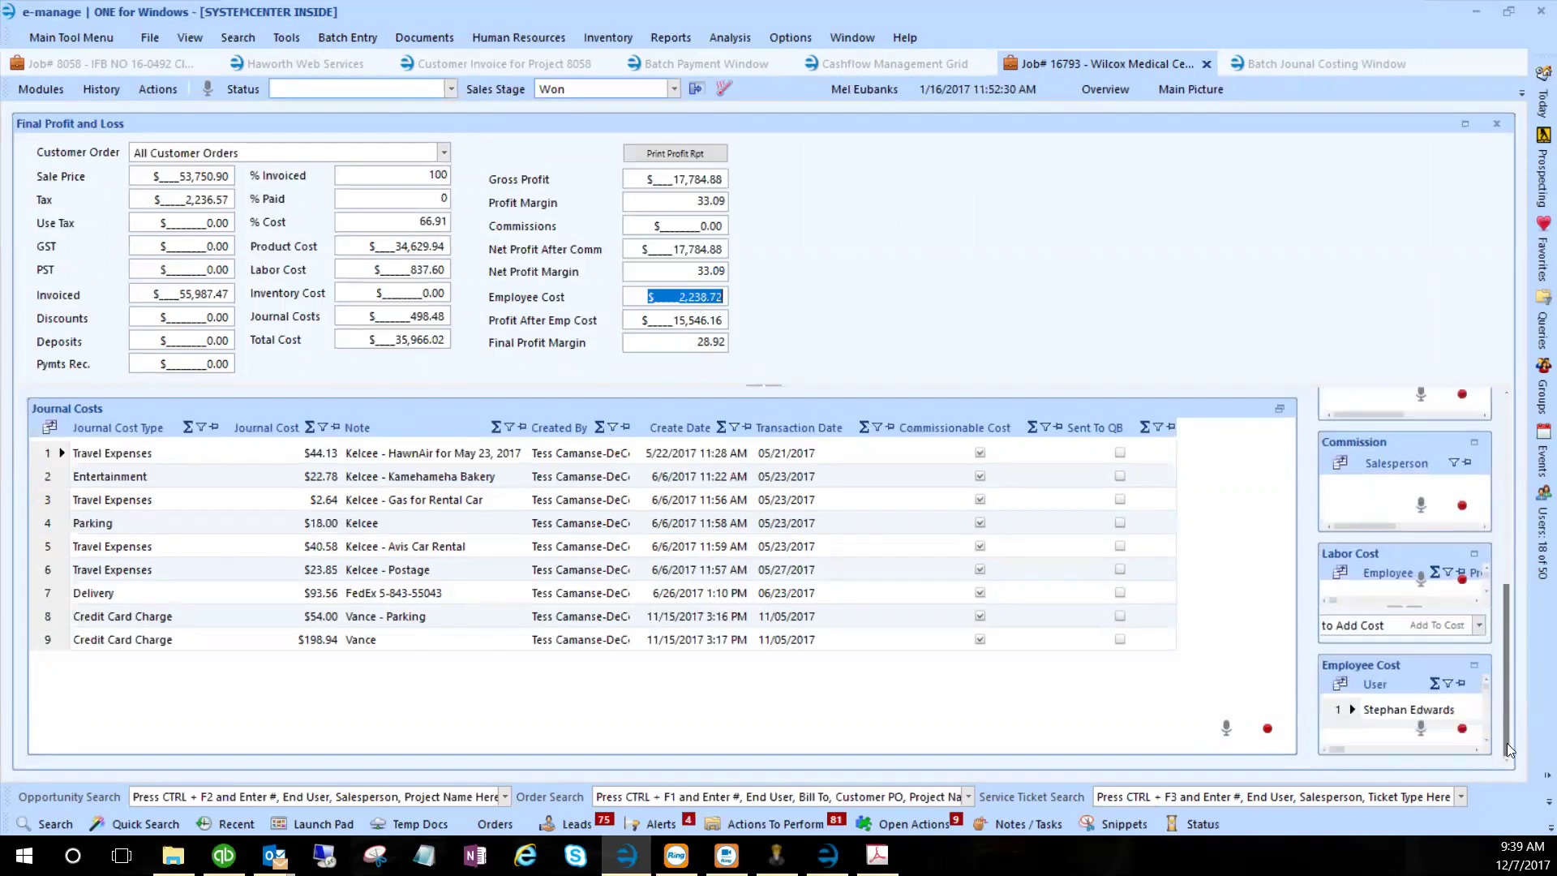
left_click(1468, 664)
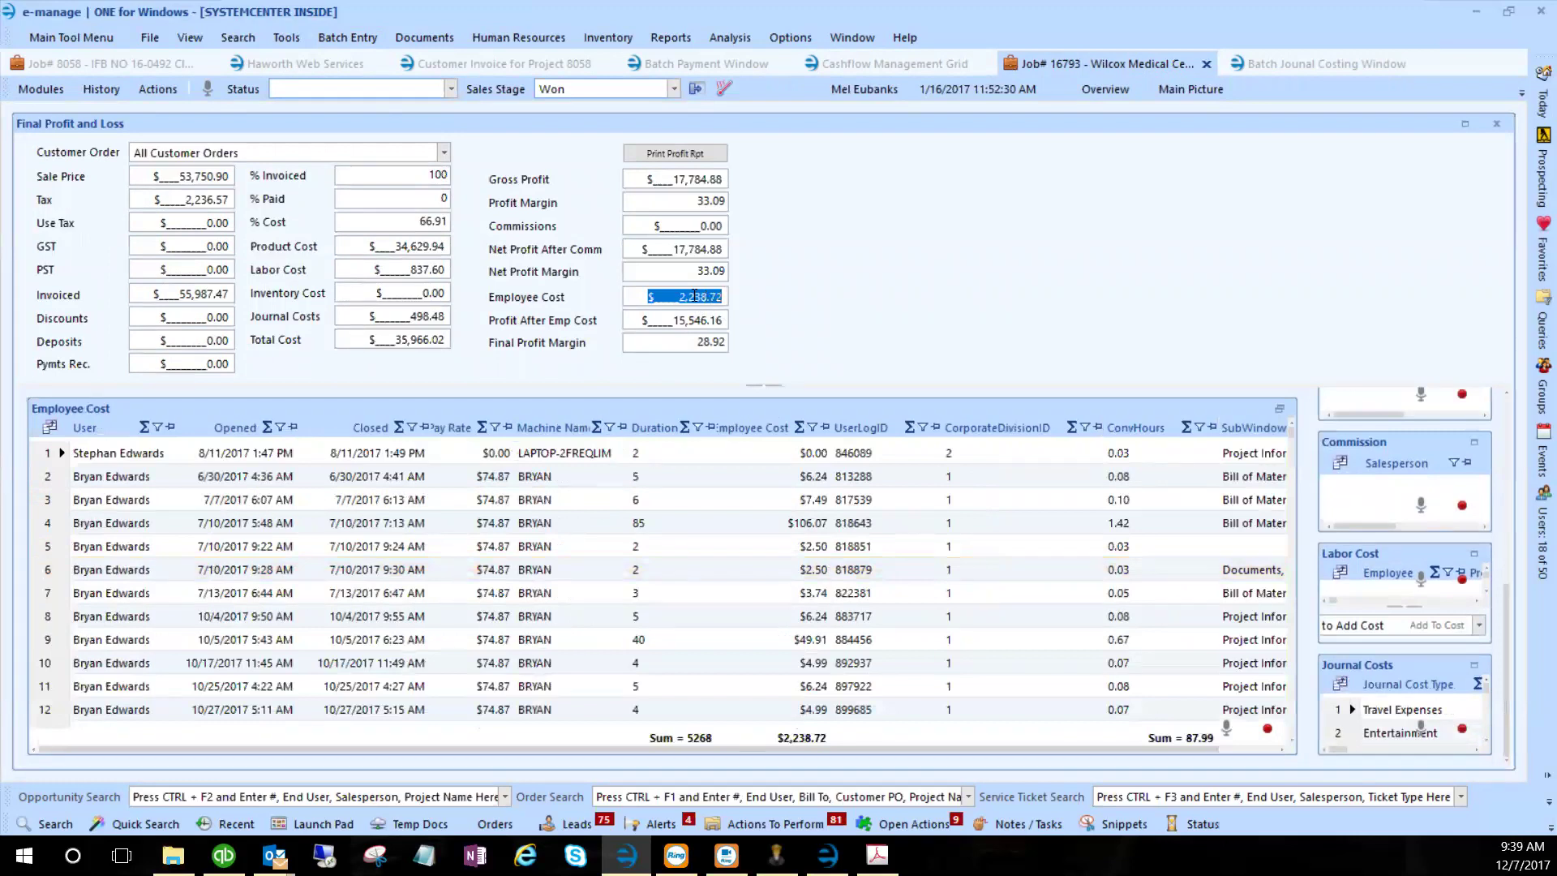
- Go through the logged user entries in the Employee Cost list with their pay rates, durations and costs
left_click(522, 479)
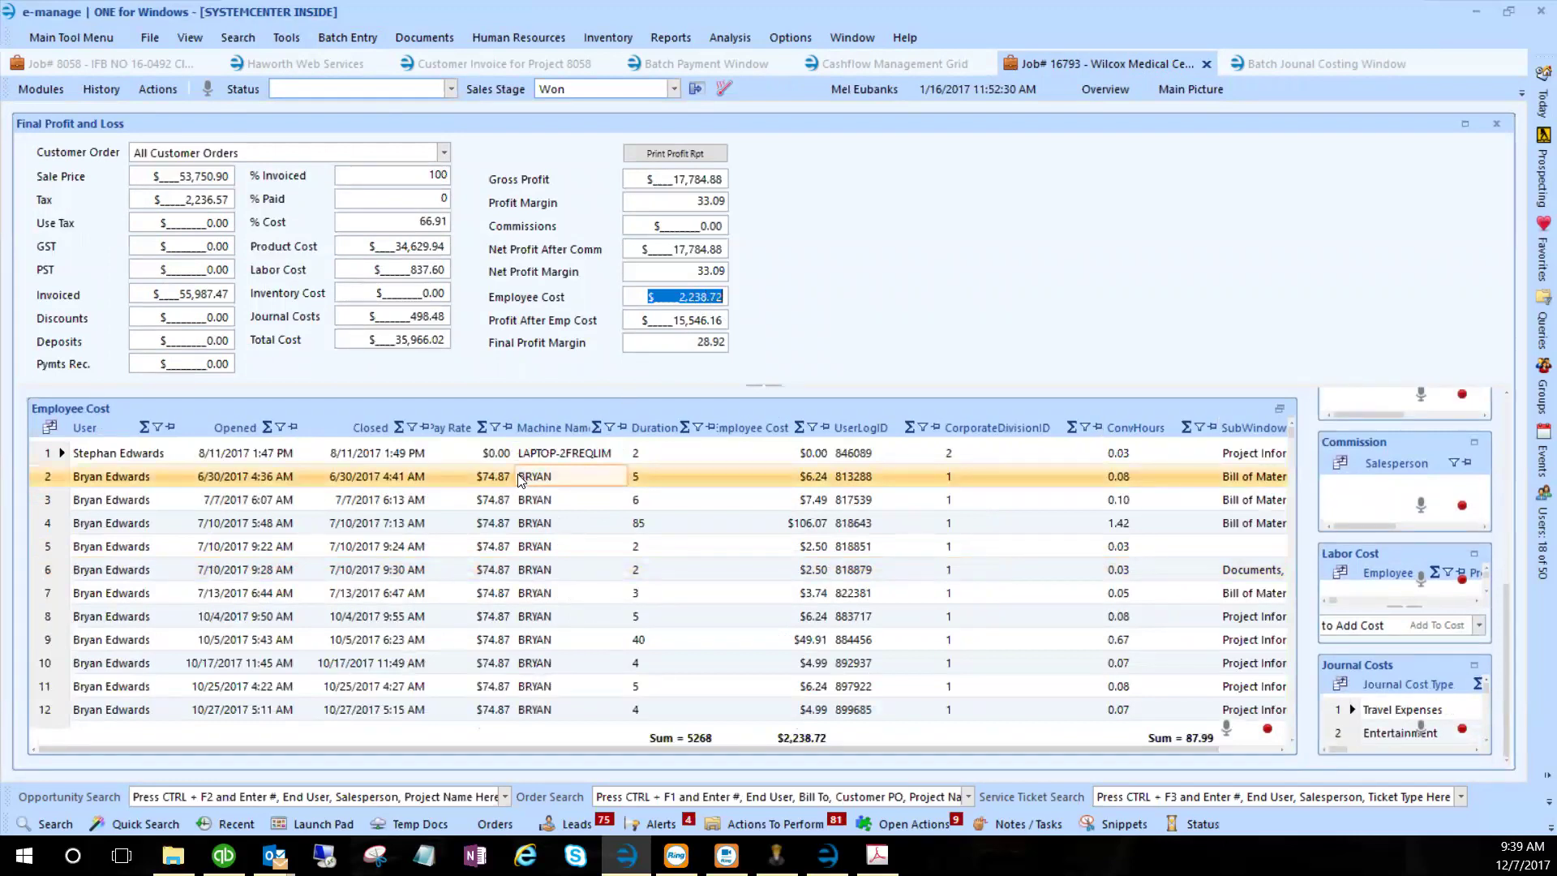
left_click(526, 575)
scroll(523, 576, "down", 5)
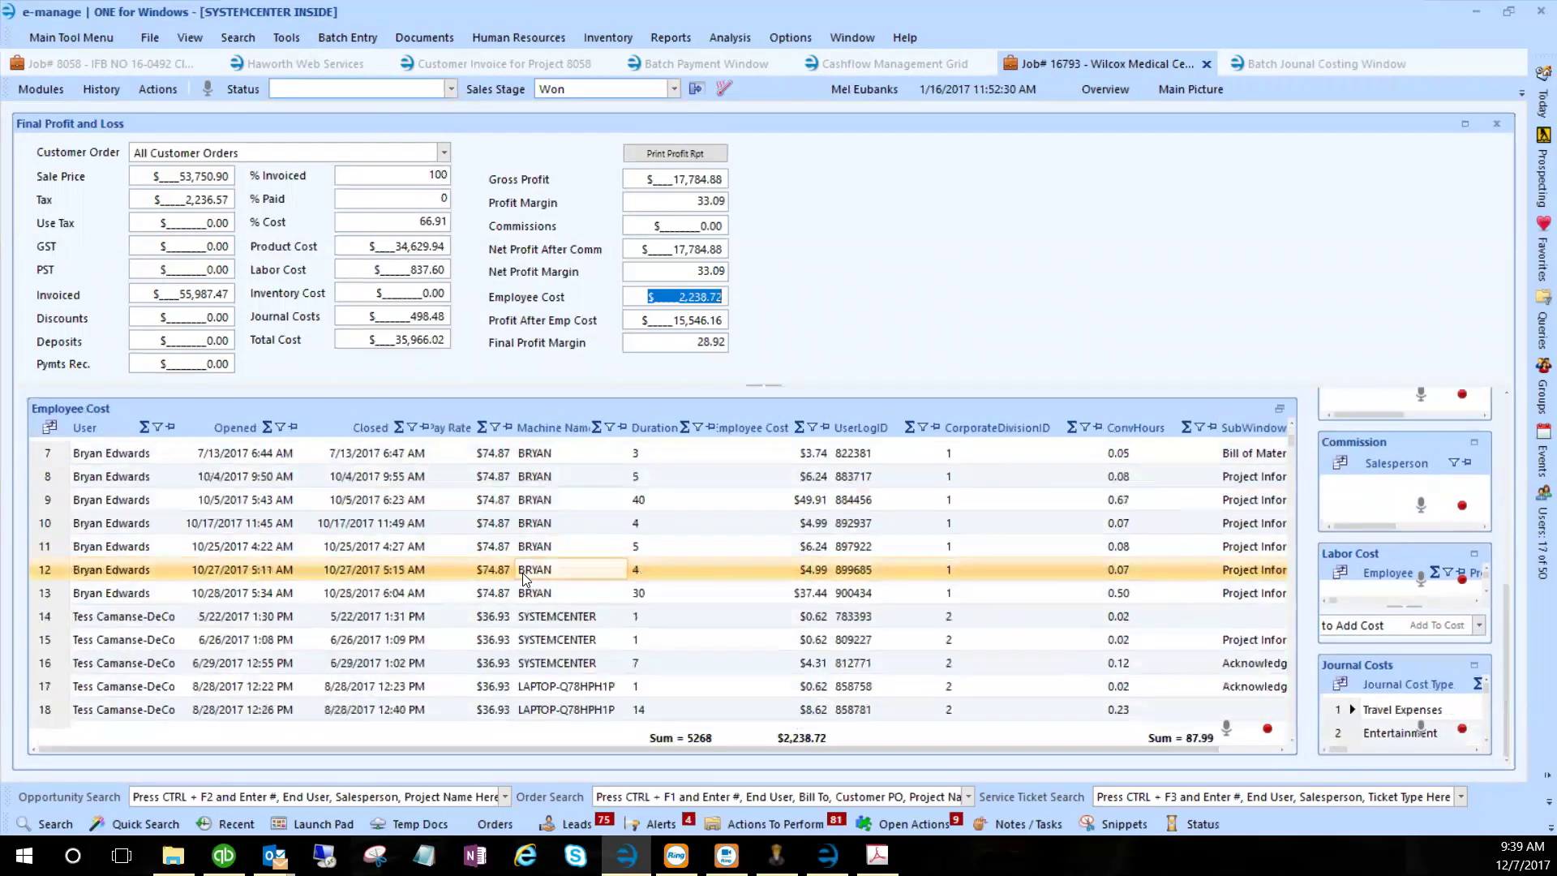
scroll(525, 575, "down", 3)
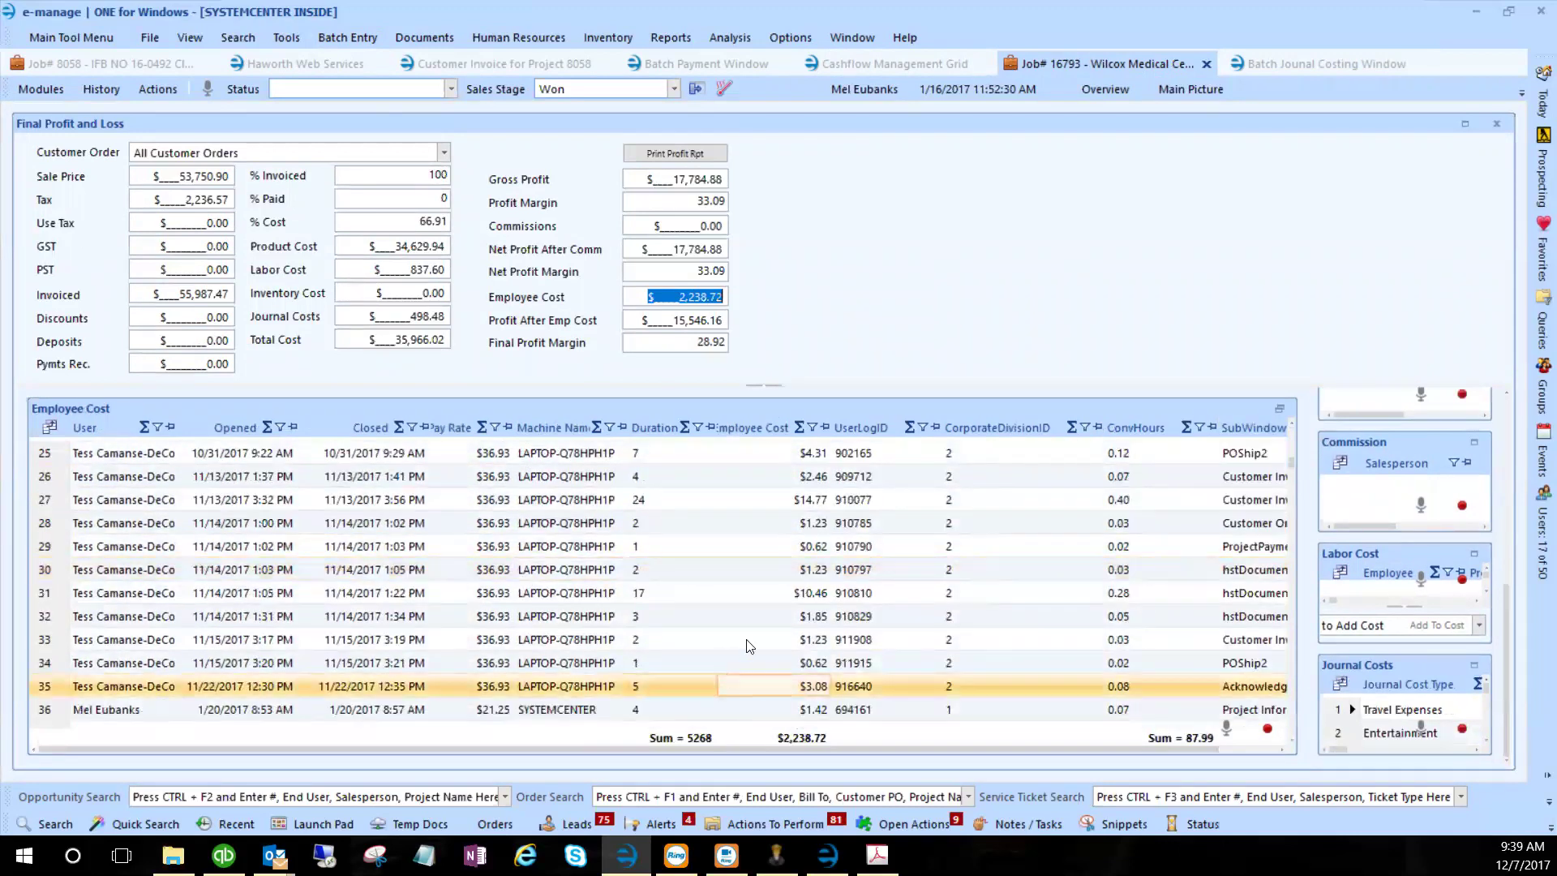
scroll(807, 506, "down", 3)
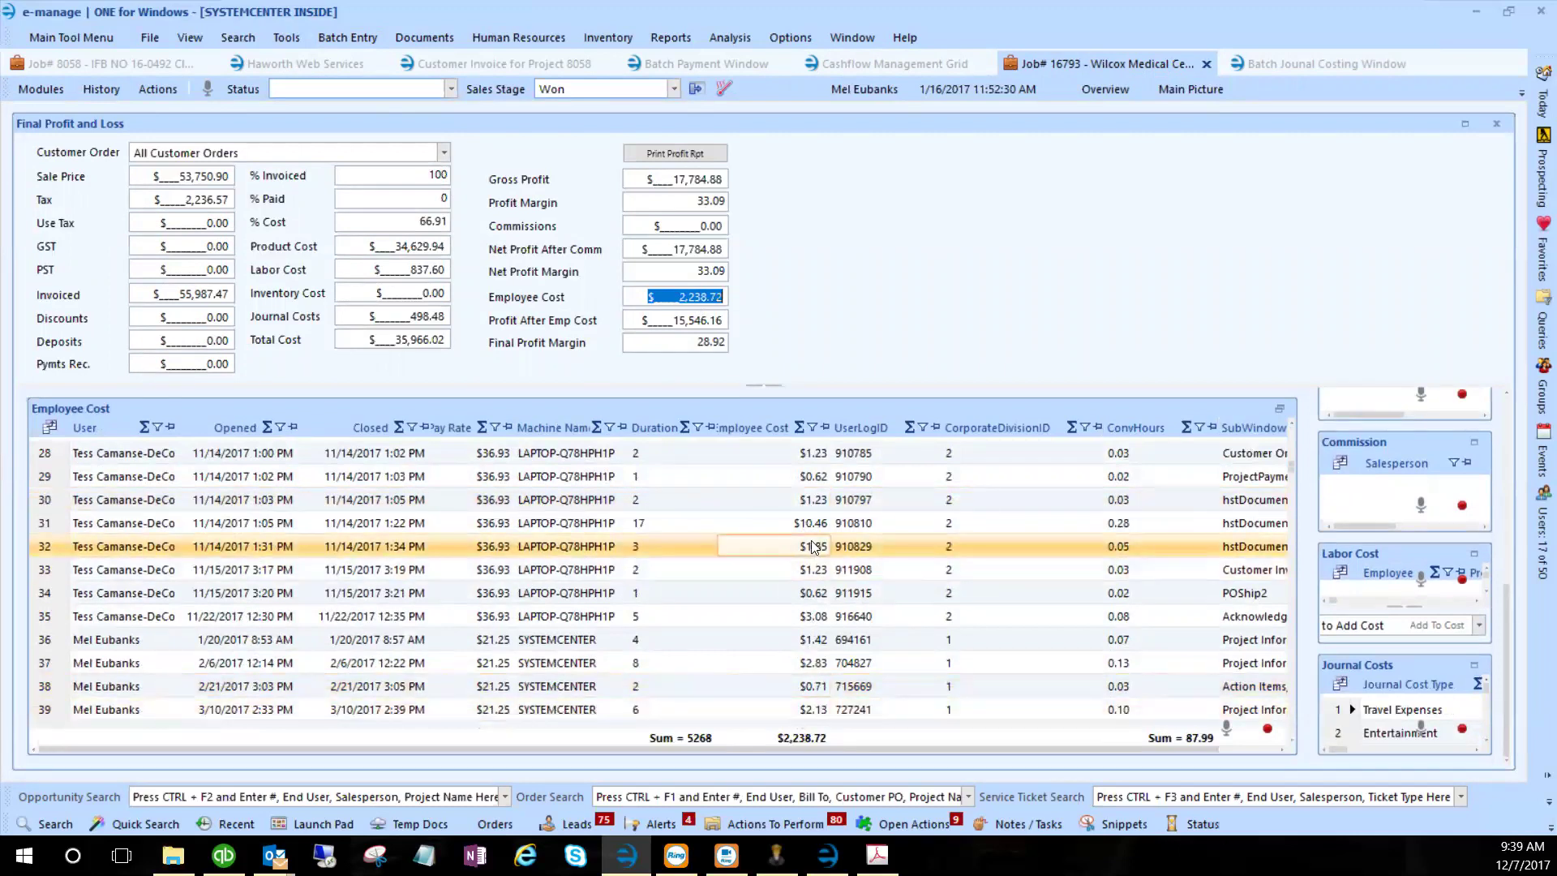
scroll(811, 551, "up", 2)
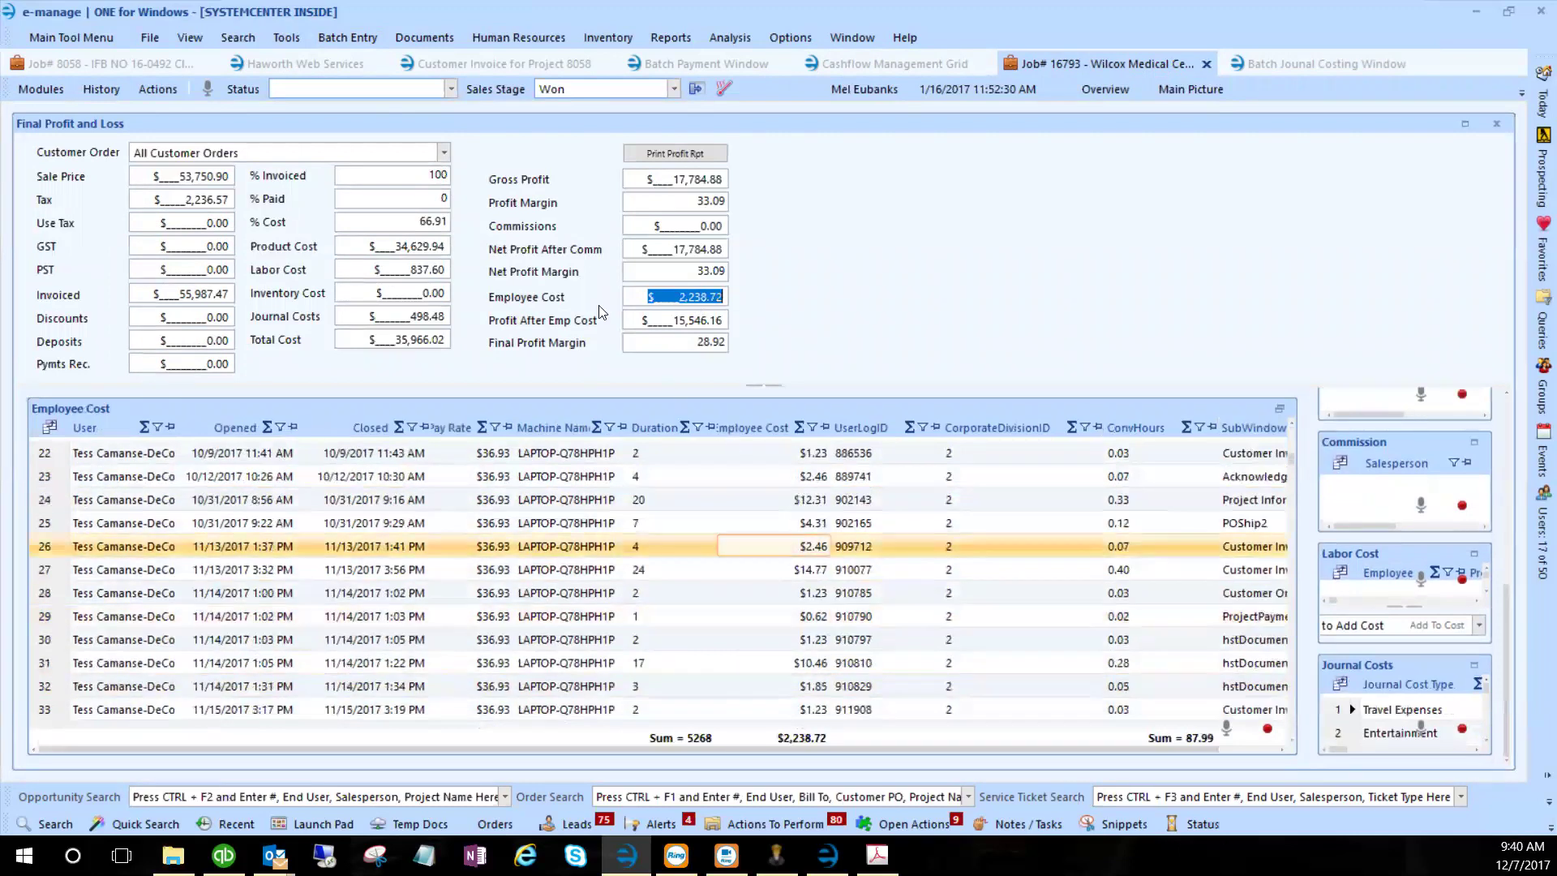
- Open Employee Management and set the division to The Systemcenter, Inc
left_click(506, 39)
left_click(523, 57)
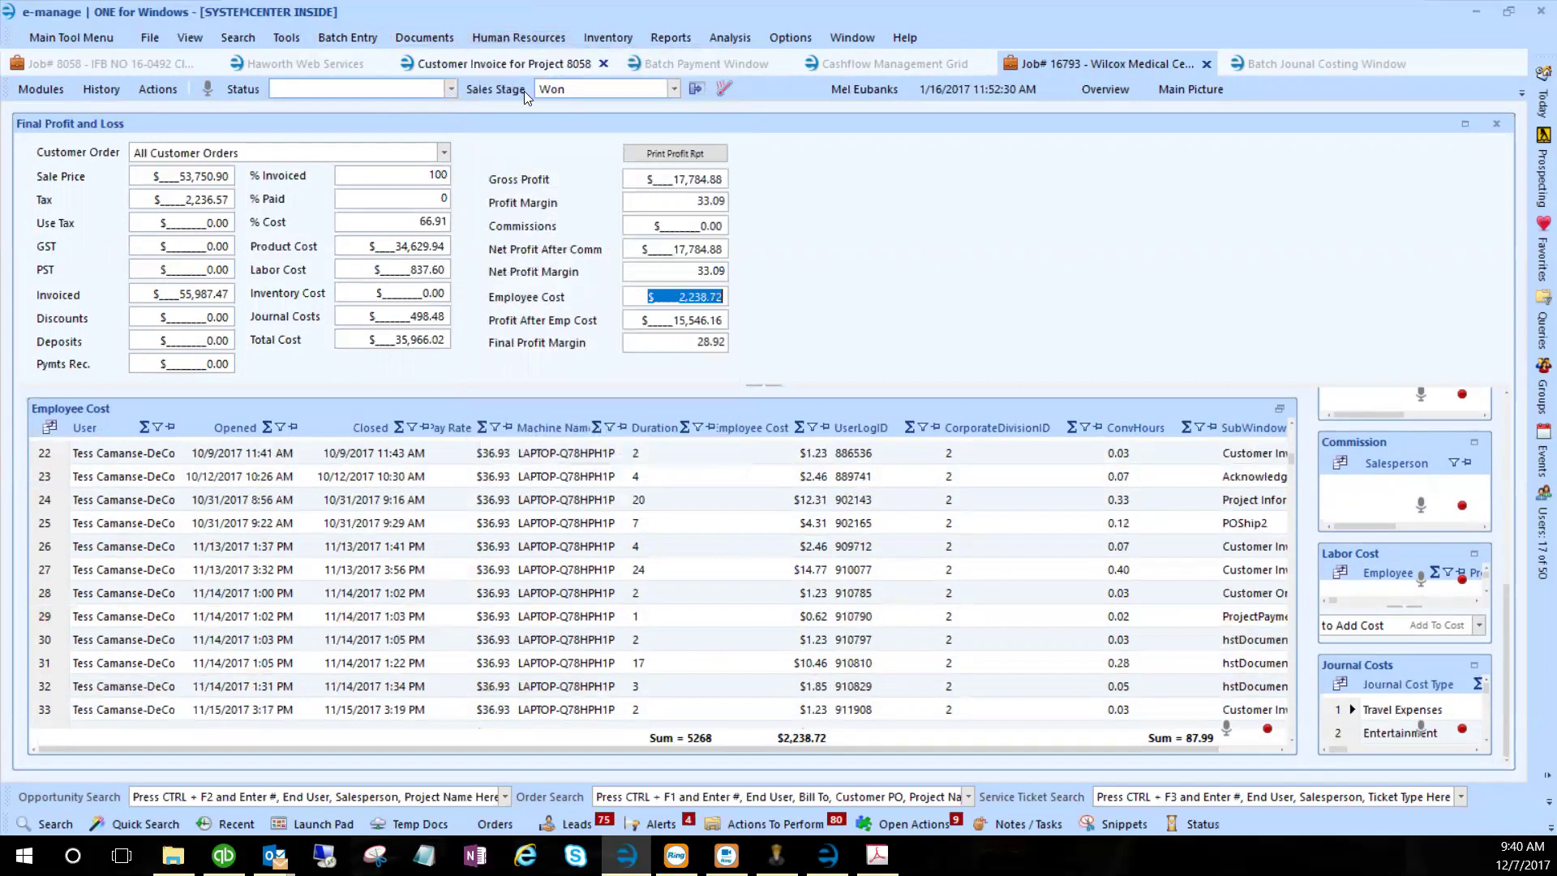
left_click(264, 92)
left_click(248, 124)
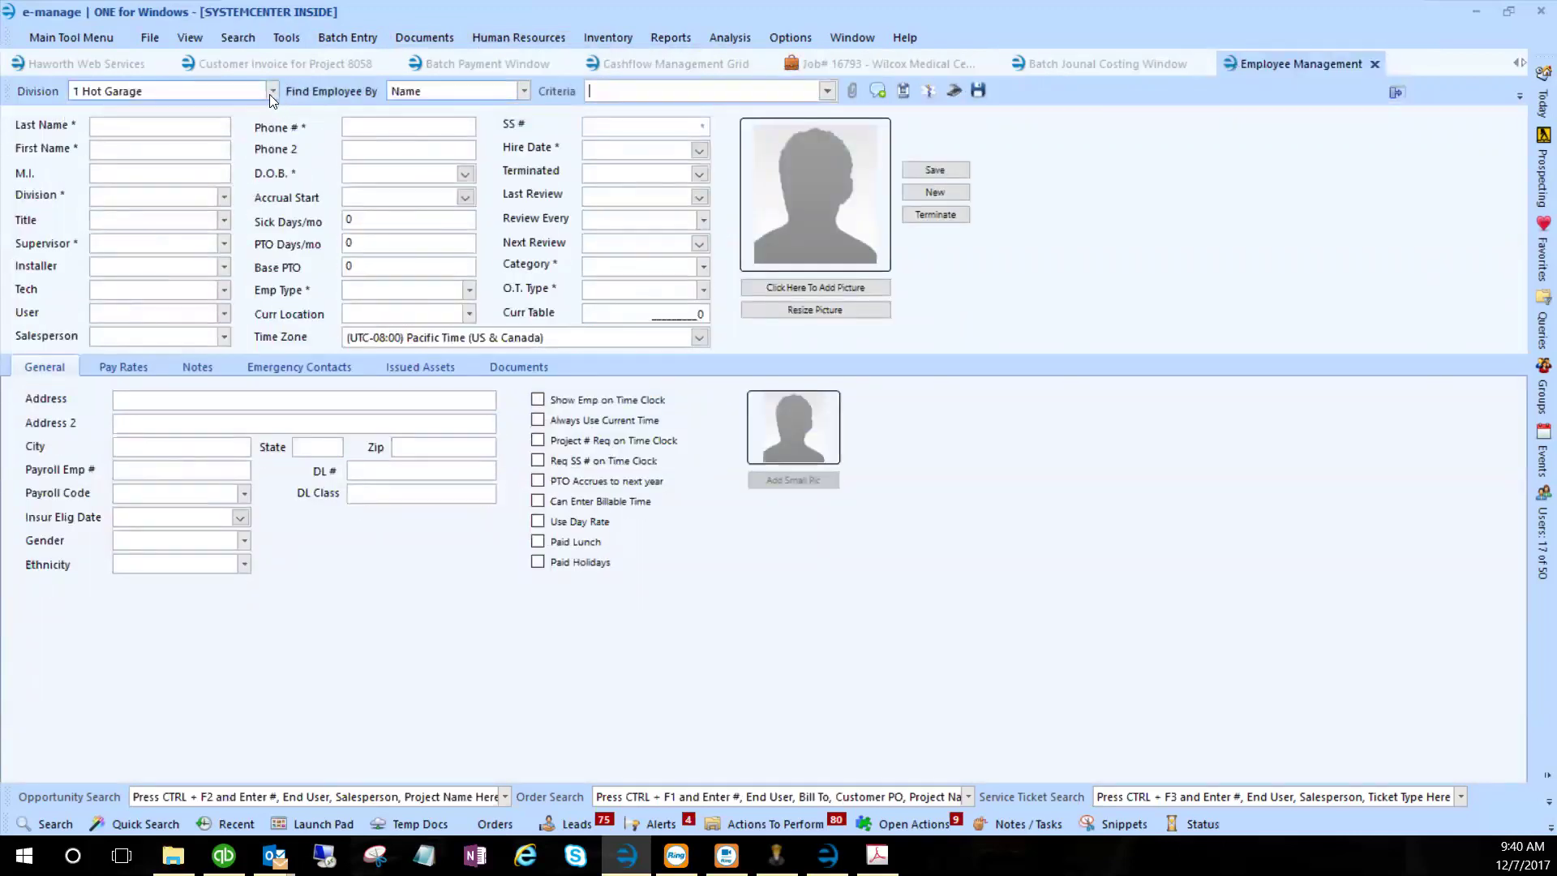
left_click(270, 92)
left_click(214, 112)
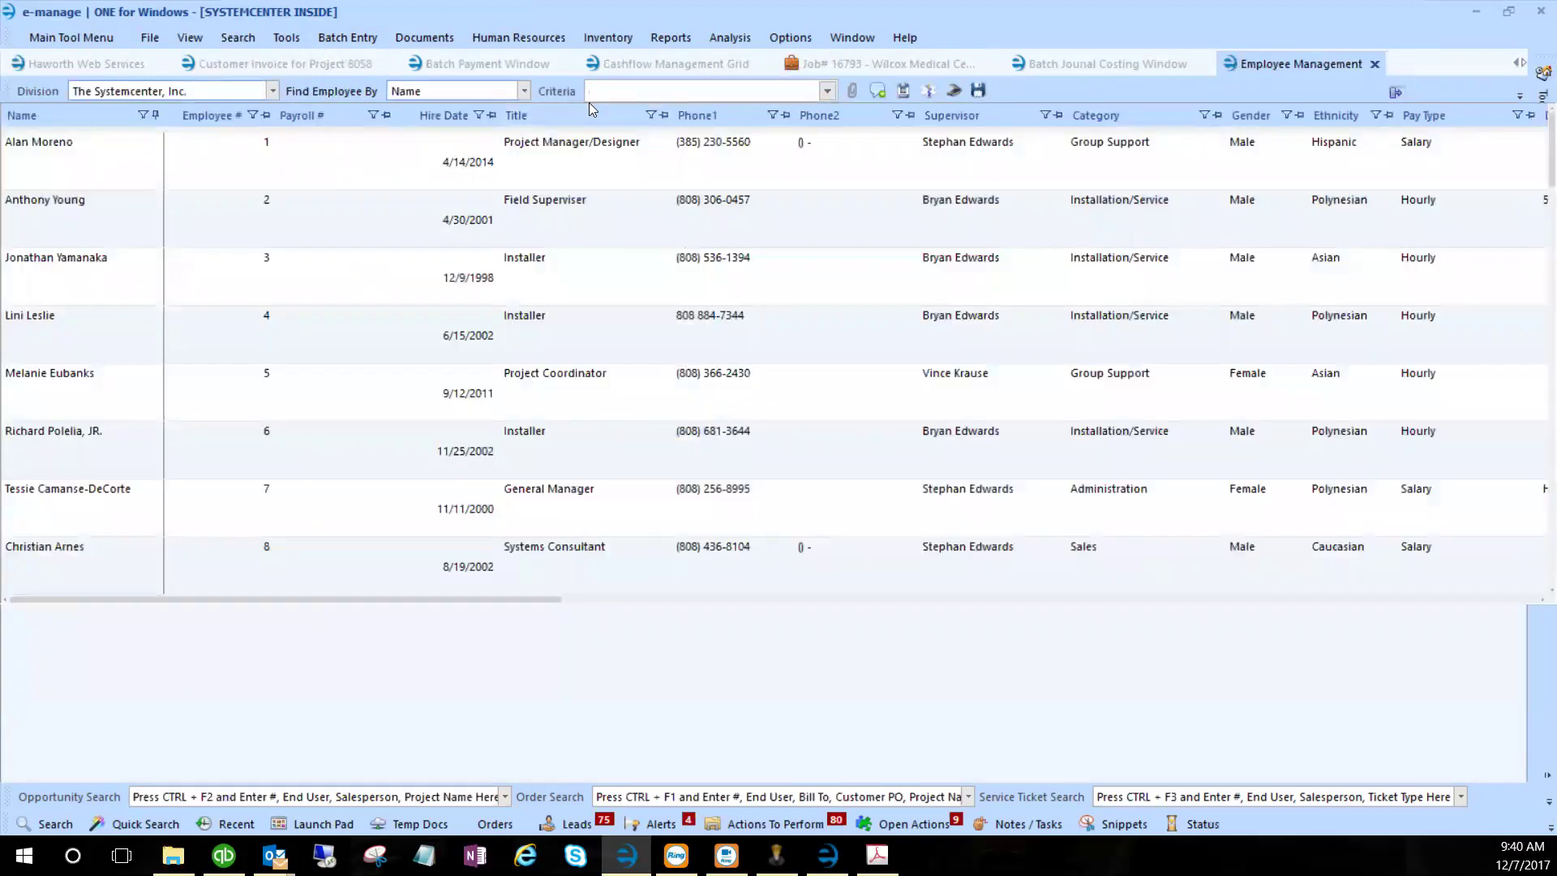
- Find the installation technician's employee record by name and load the 10/30/2017 Standard Pay entry from the pay rates
type("chris")
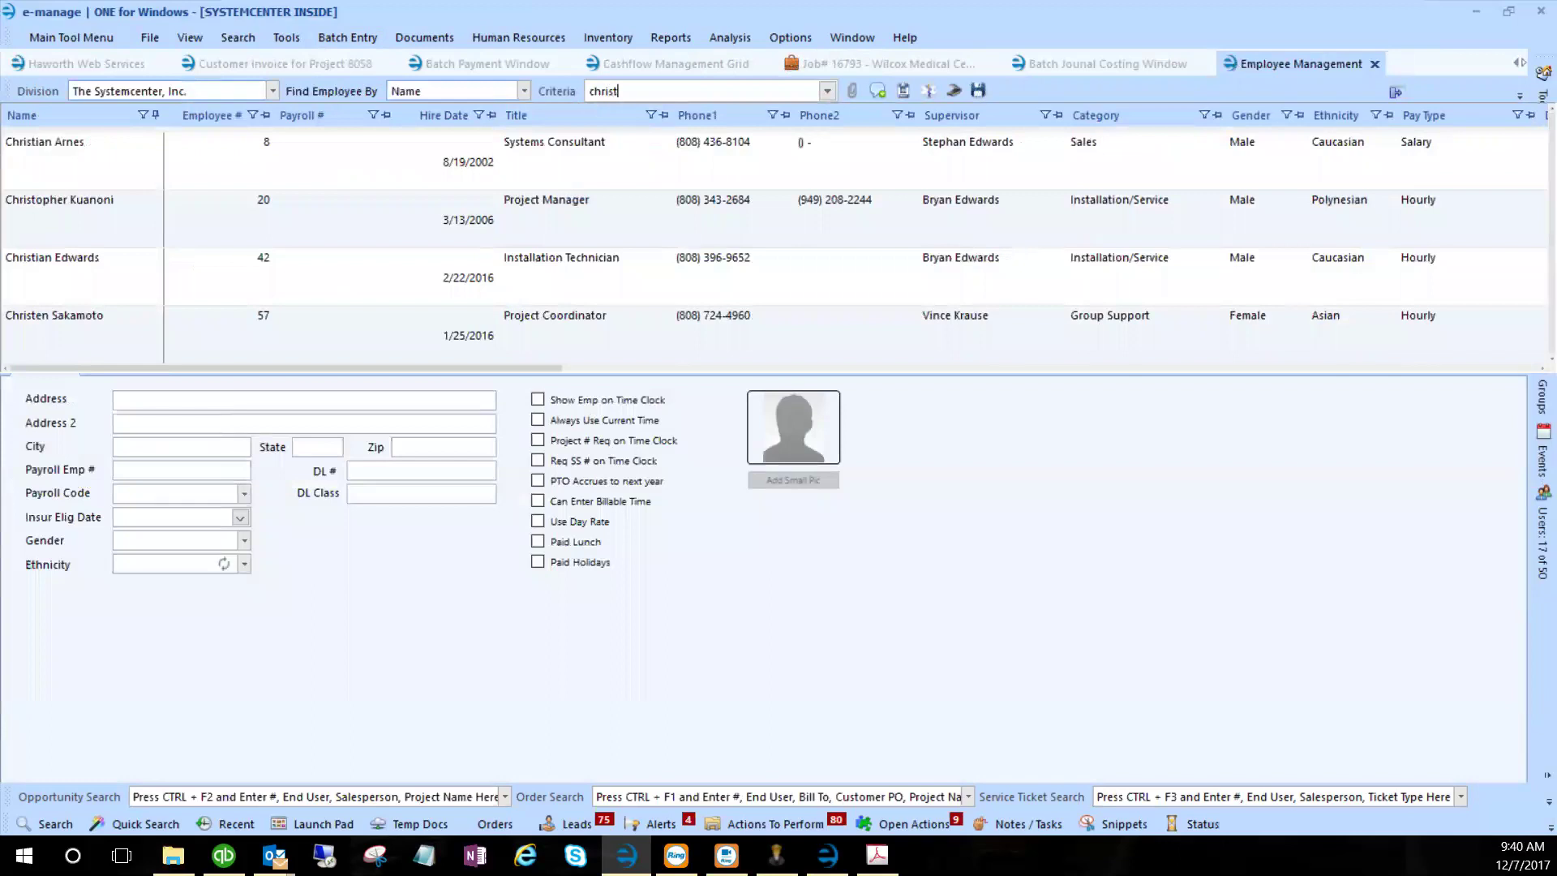
type("t")
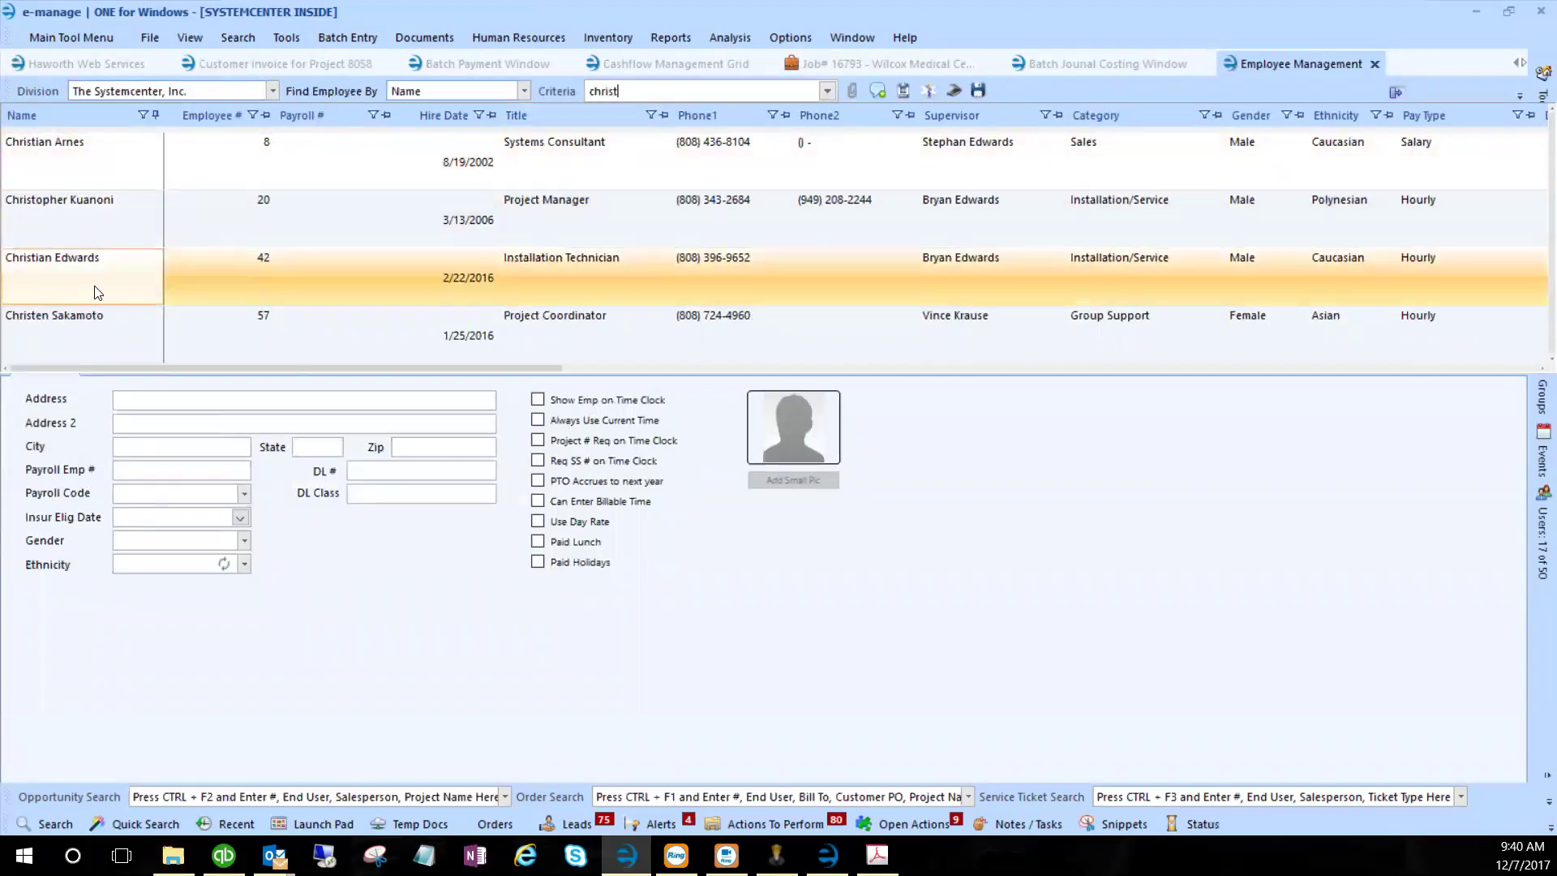
double_click(95, 284)
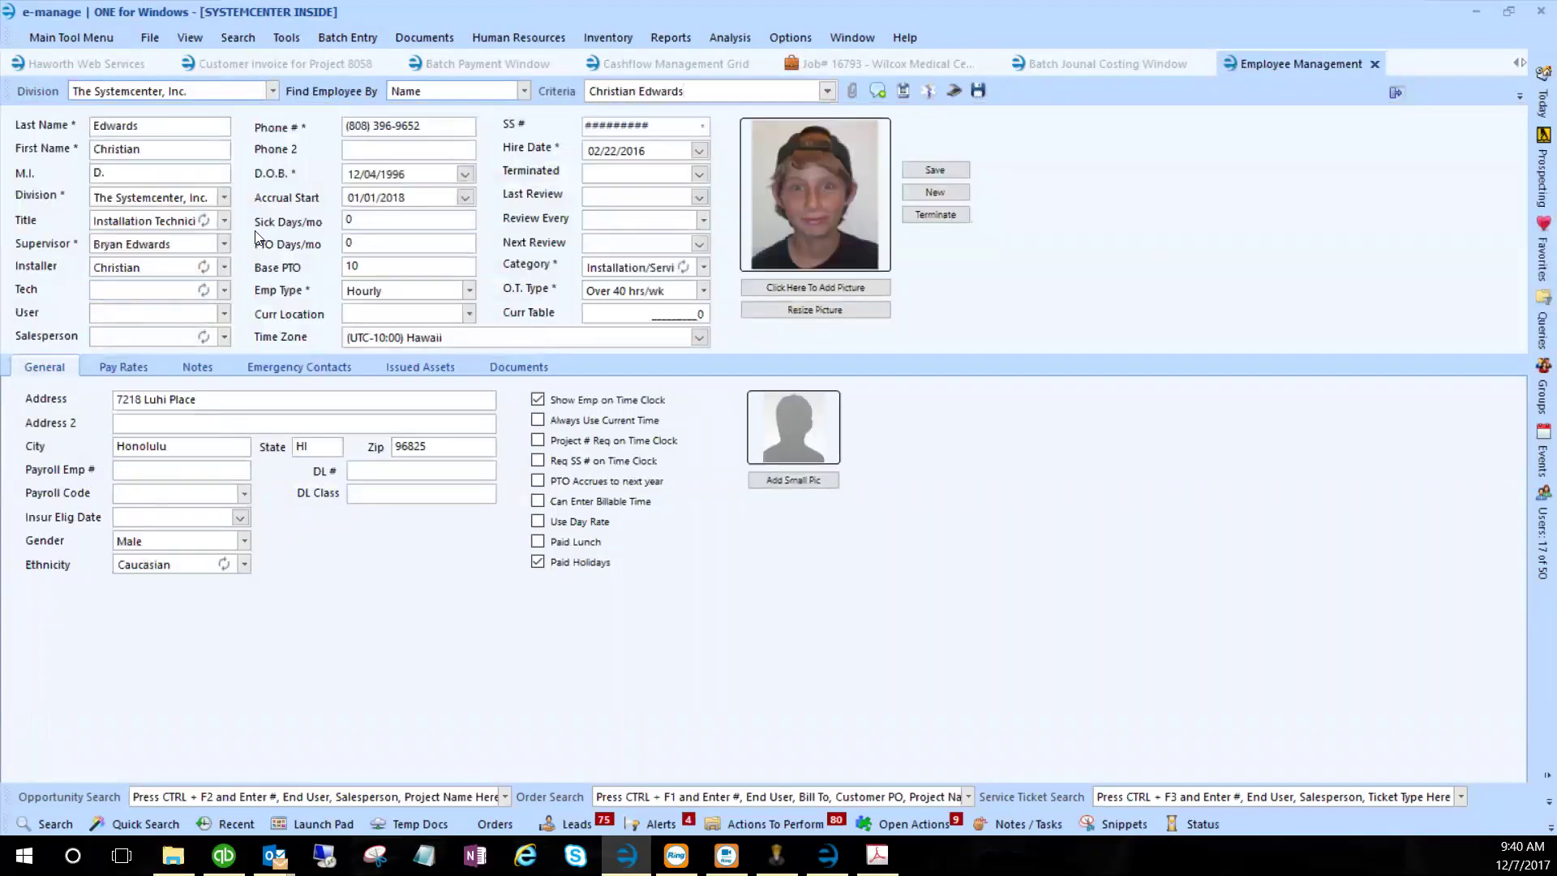
left_click(133, 370)
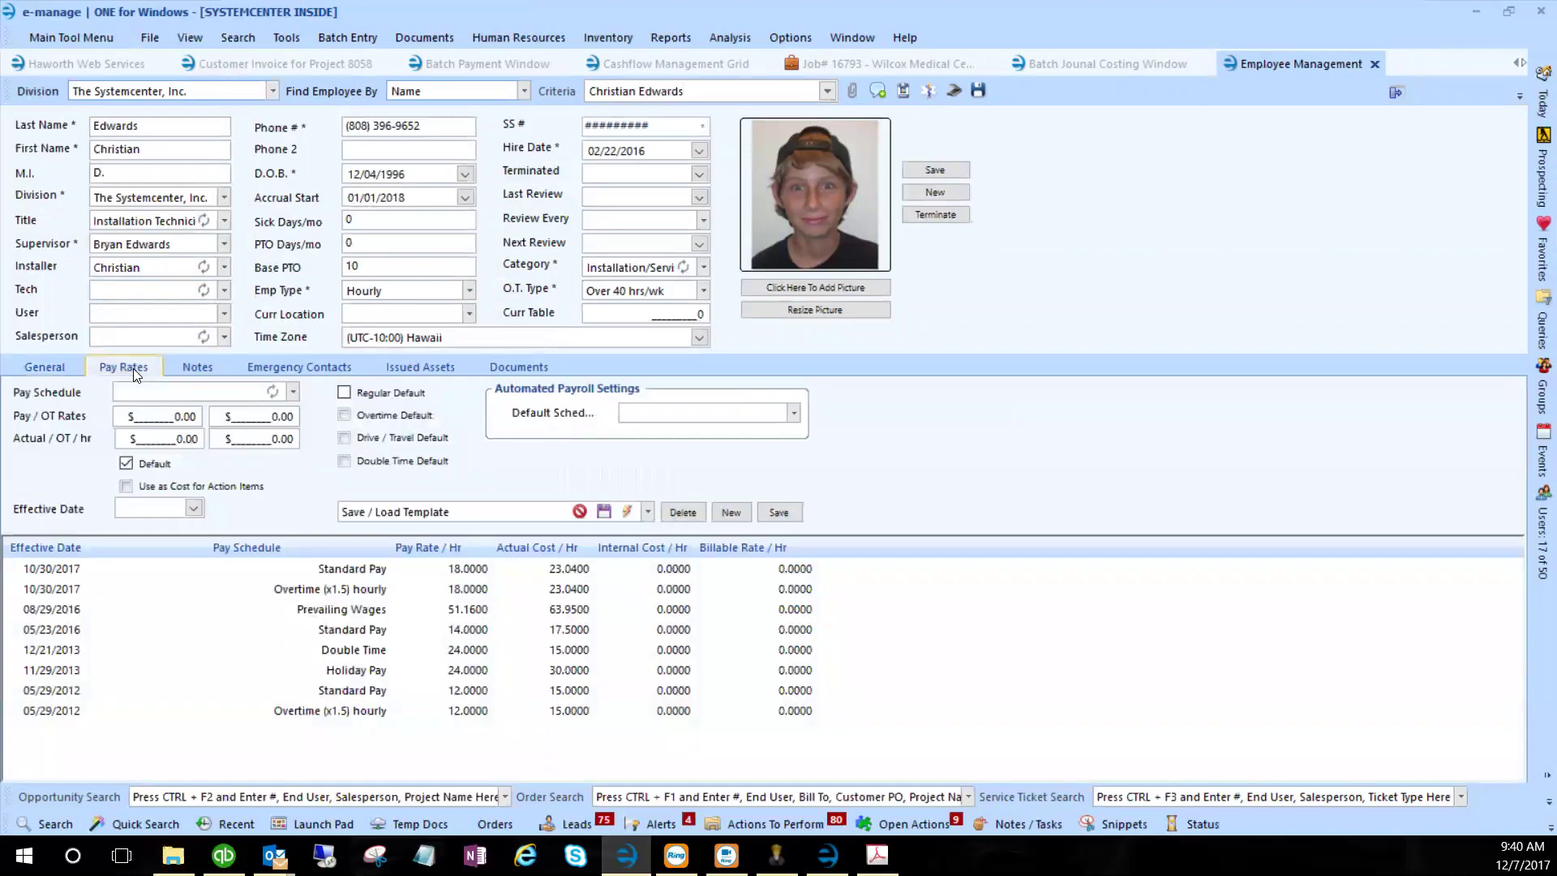
left_click(362, 571)
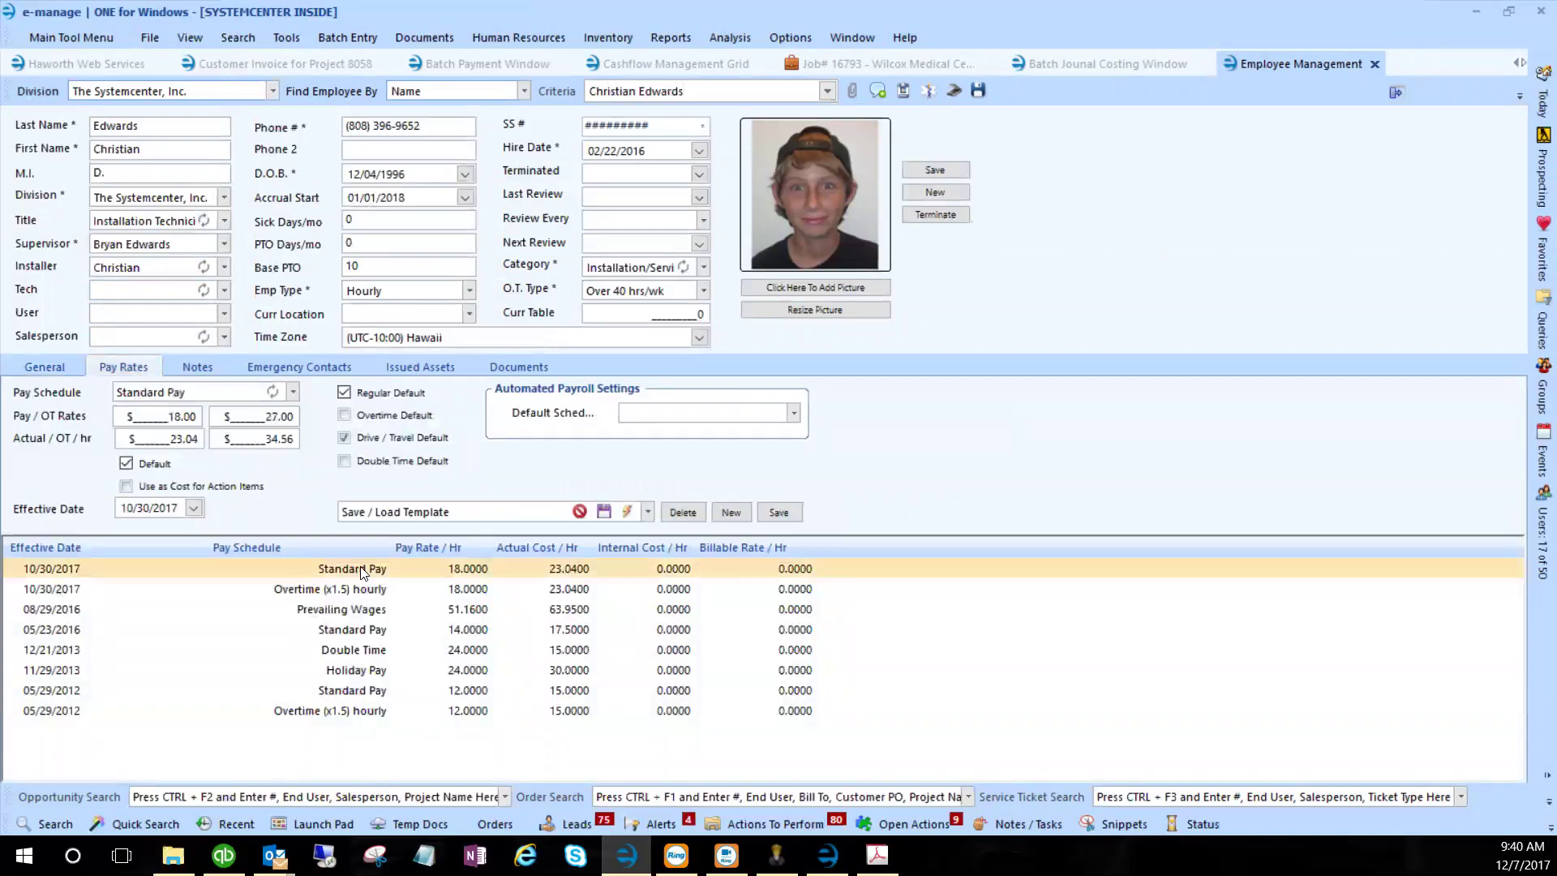
- Point out the employee's regular and overtime pay rates and the actual hourly cost
left_click(180, 424)
left_click(272, 422)
left_click(181, 443)
left_click(181, 418)
left_click(189, 441)
- Show the Cashflow Management Grid briefly and return to the Wilcox Medical job's Final Profit and Loss
left_click(848, 65)
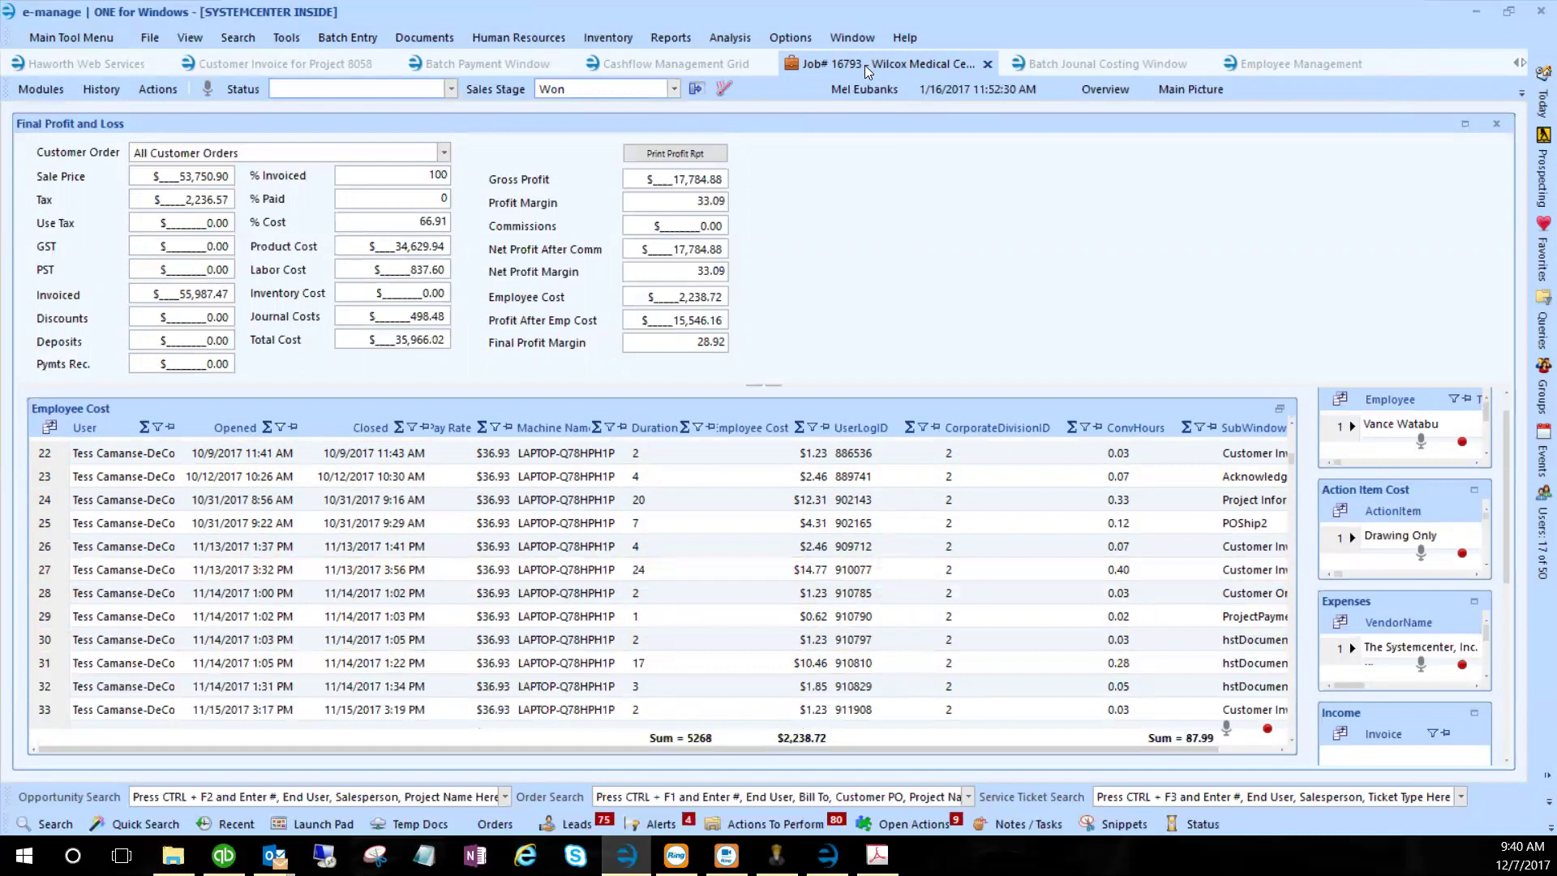
left_click(644, 63)
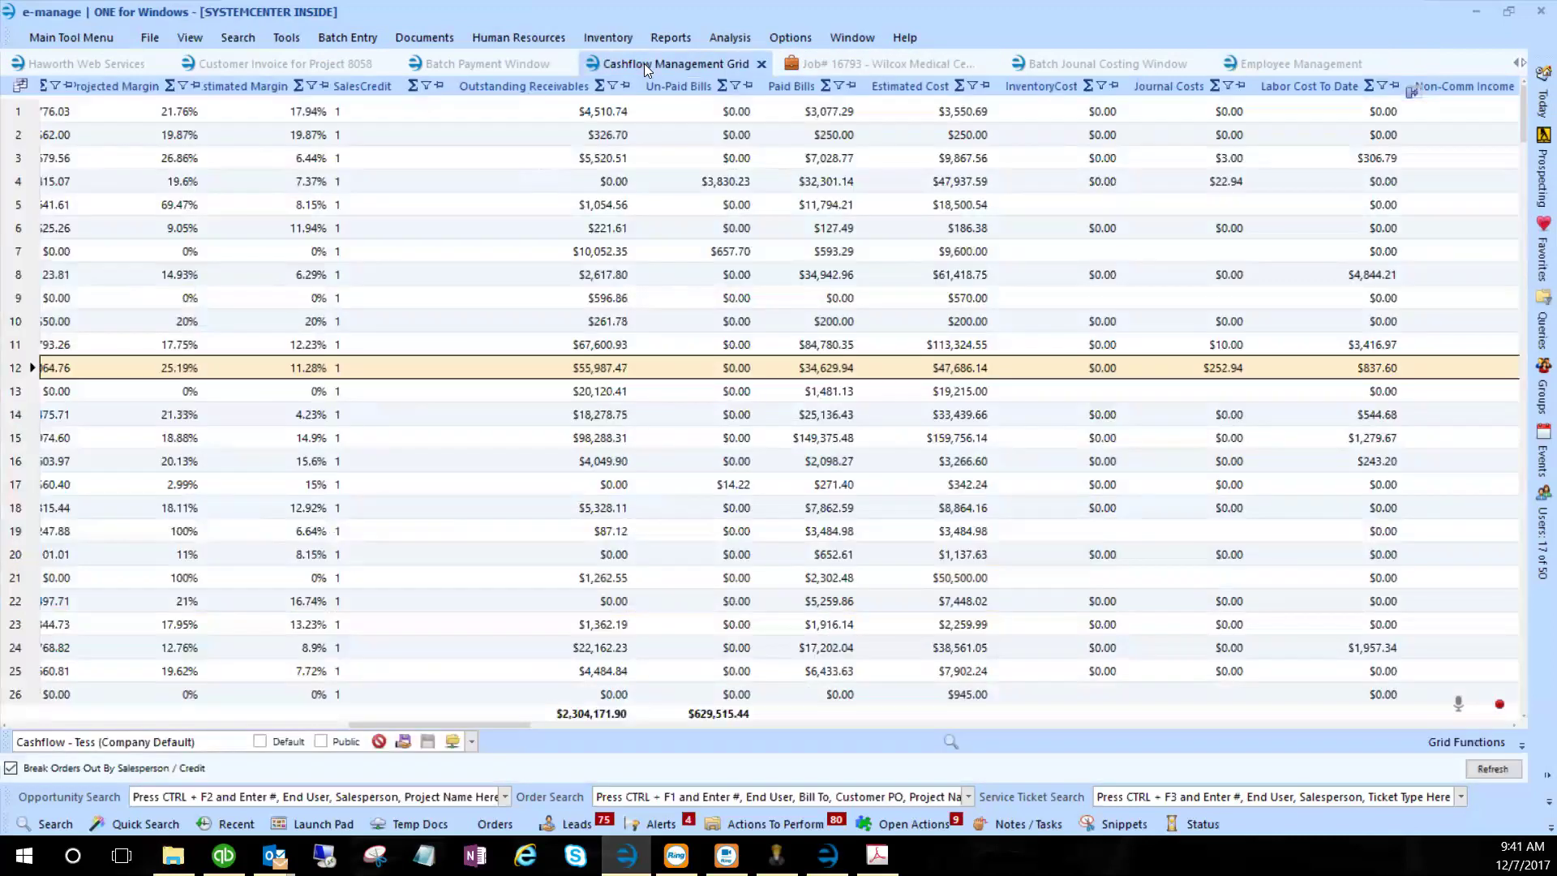
left_click(851, 63)
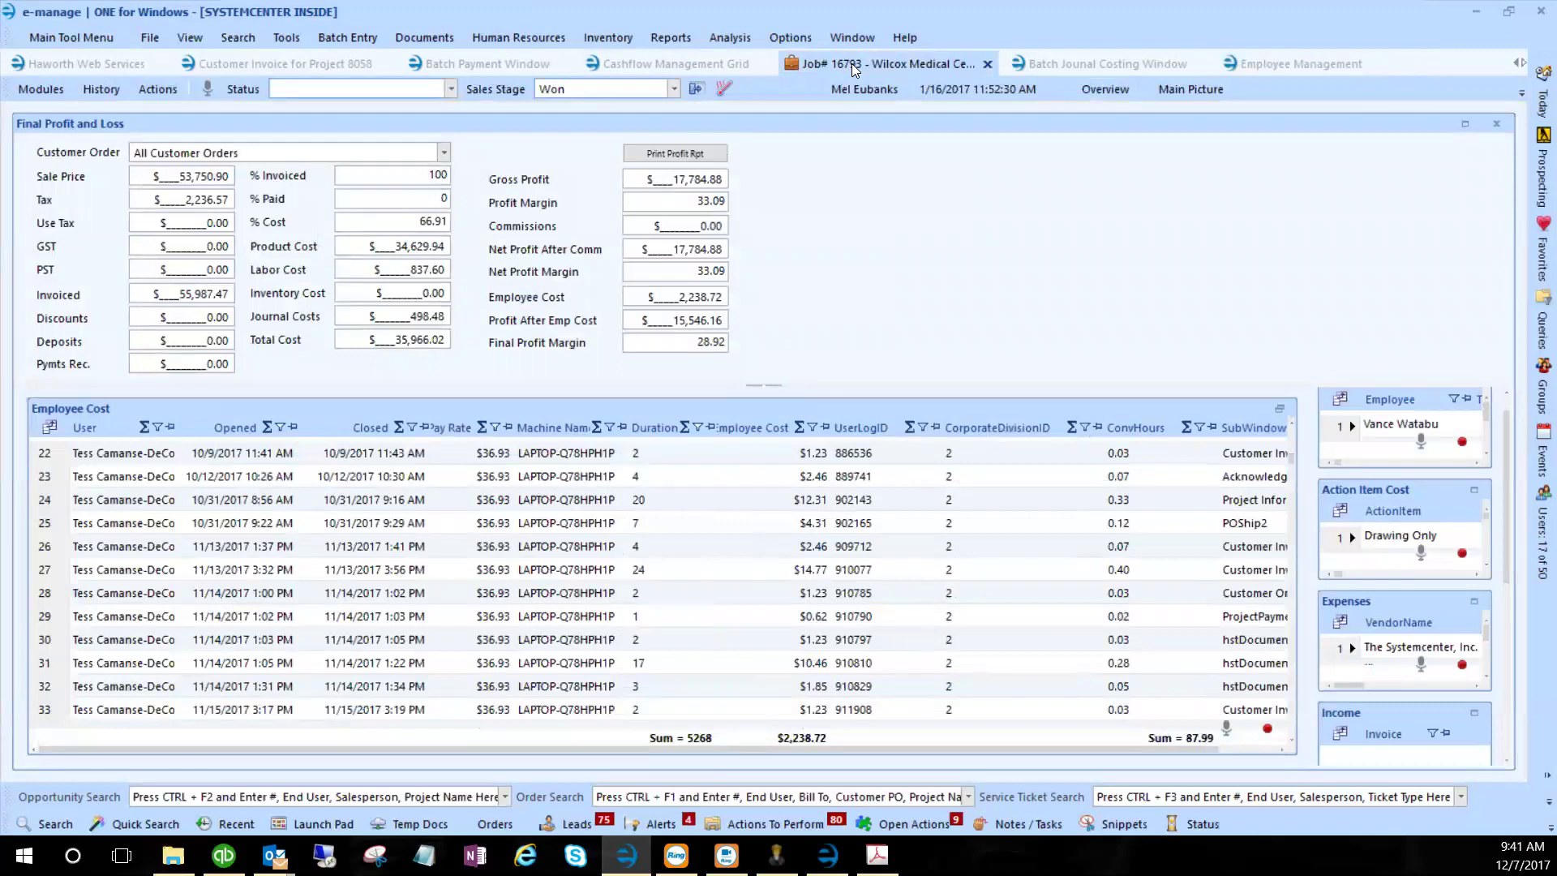
- Examine the duration and employee cost of the individual entries in rows 22 to 32 of the Employee Cost list
left_click(635, 479)
left_click(639, 544)
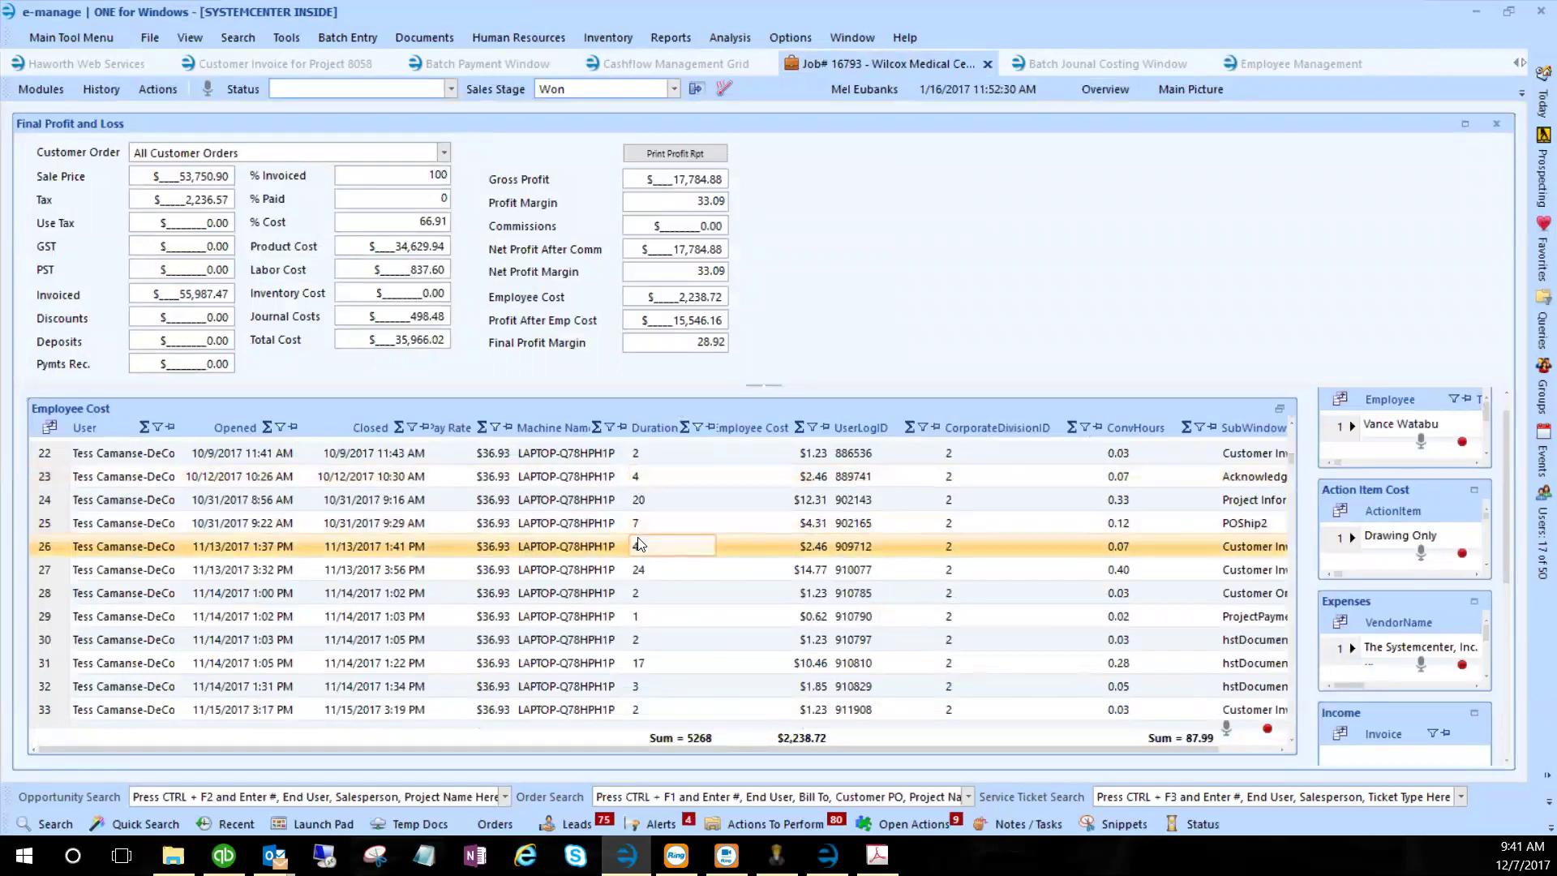
left_click(794, 569)
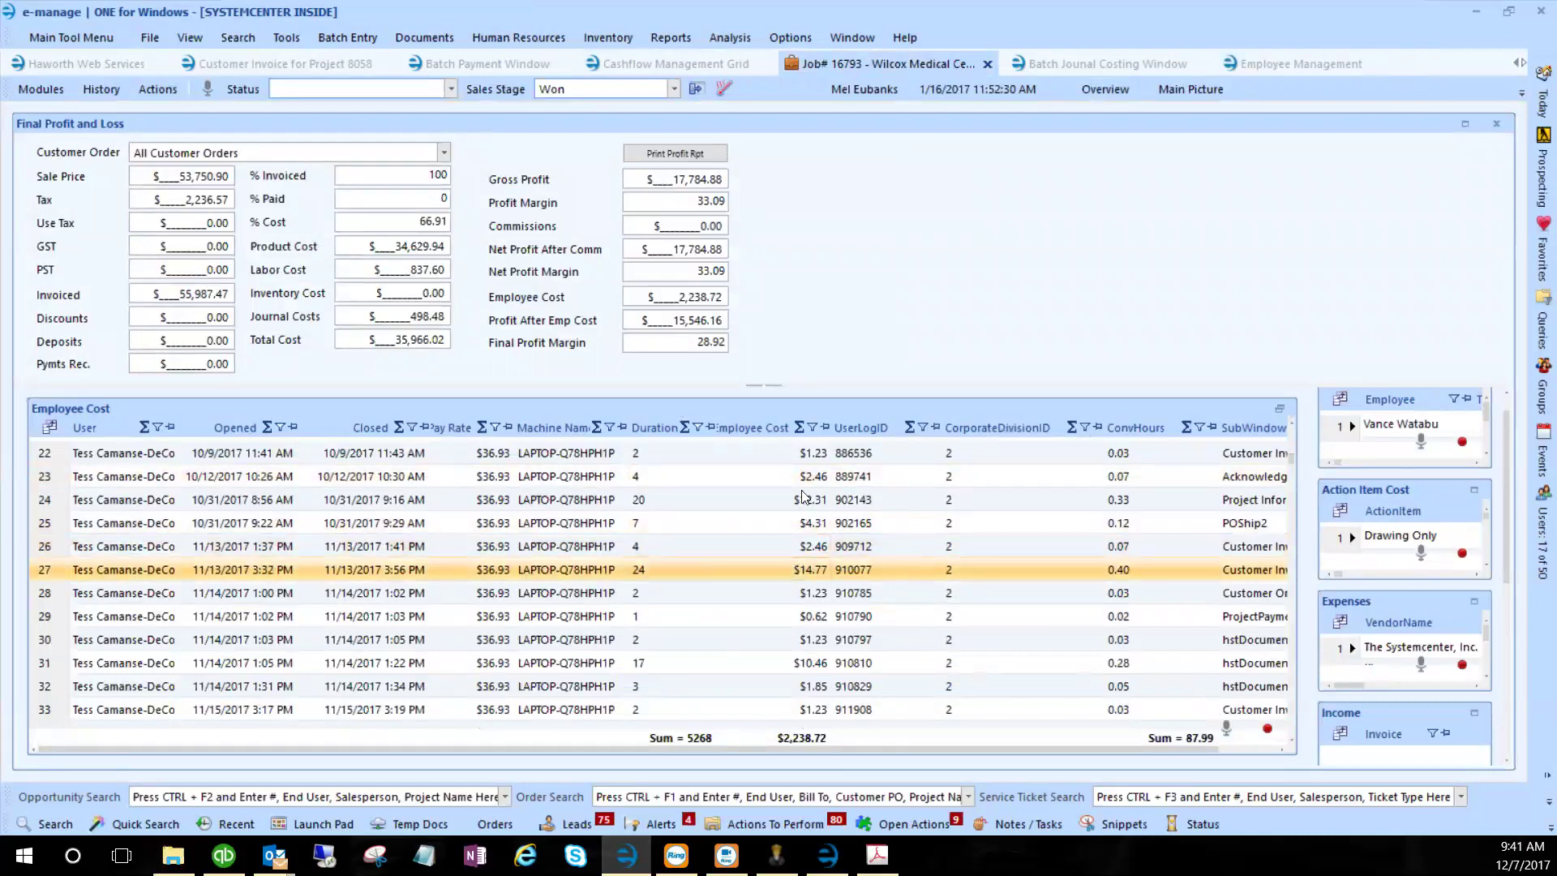
left_click(807, 452)
left_click(805, 499)
left_click(805, 593)
left_click(807, 686)
left_click(807, 639)
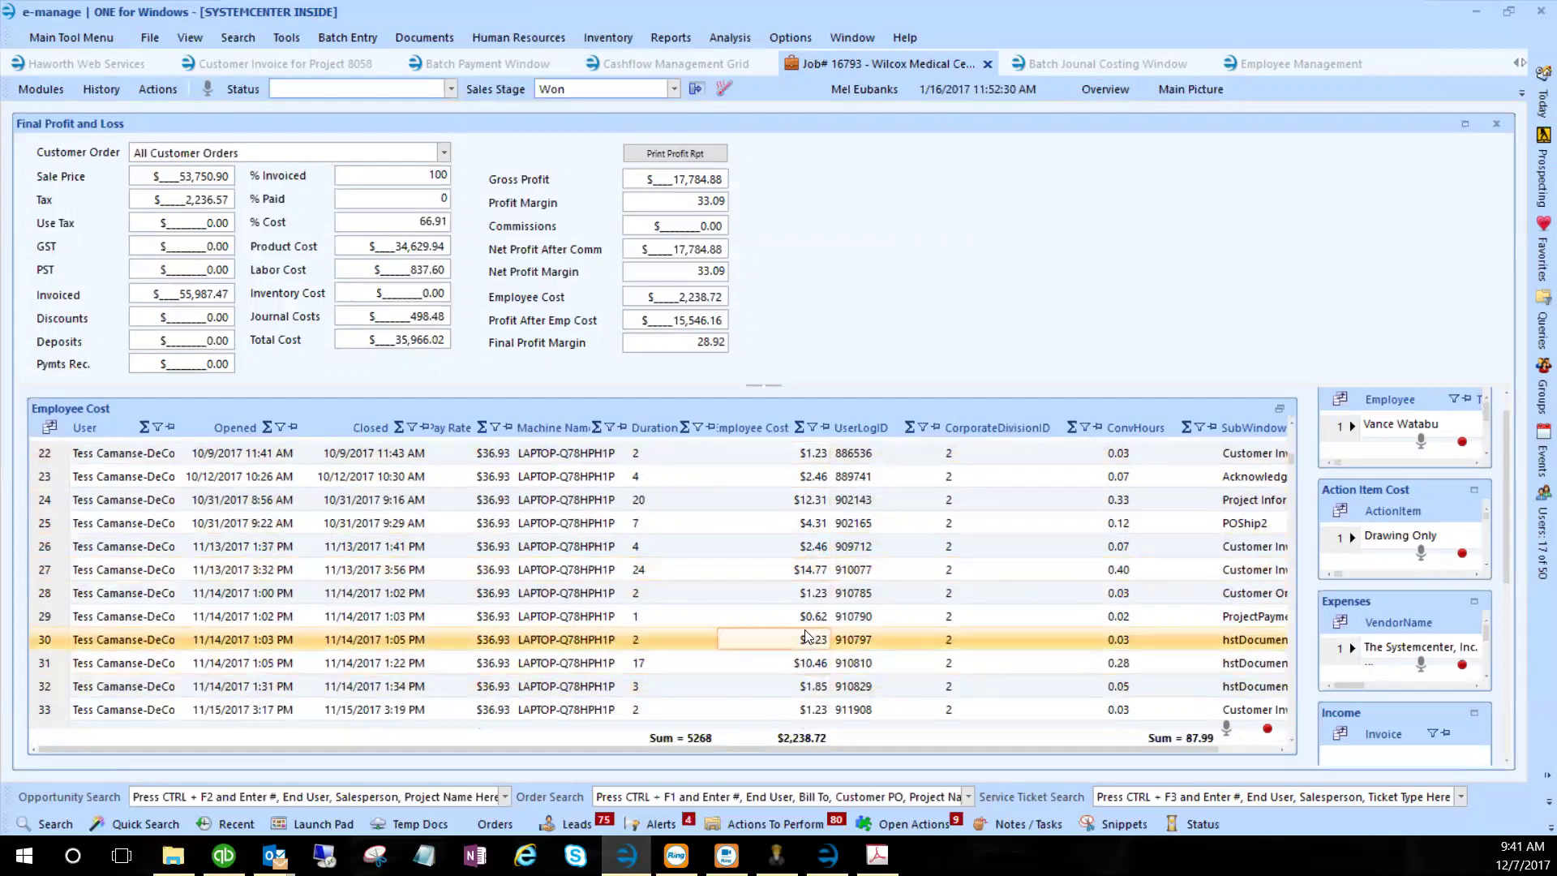
left_click(807, 617)
left_click(806, 593)
left_click(809, 546)
left_click(808, 525)
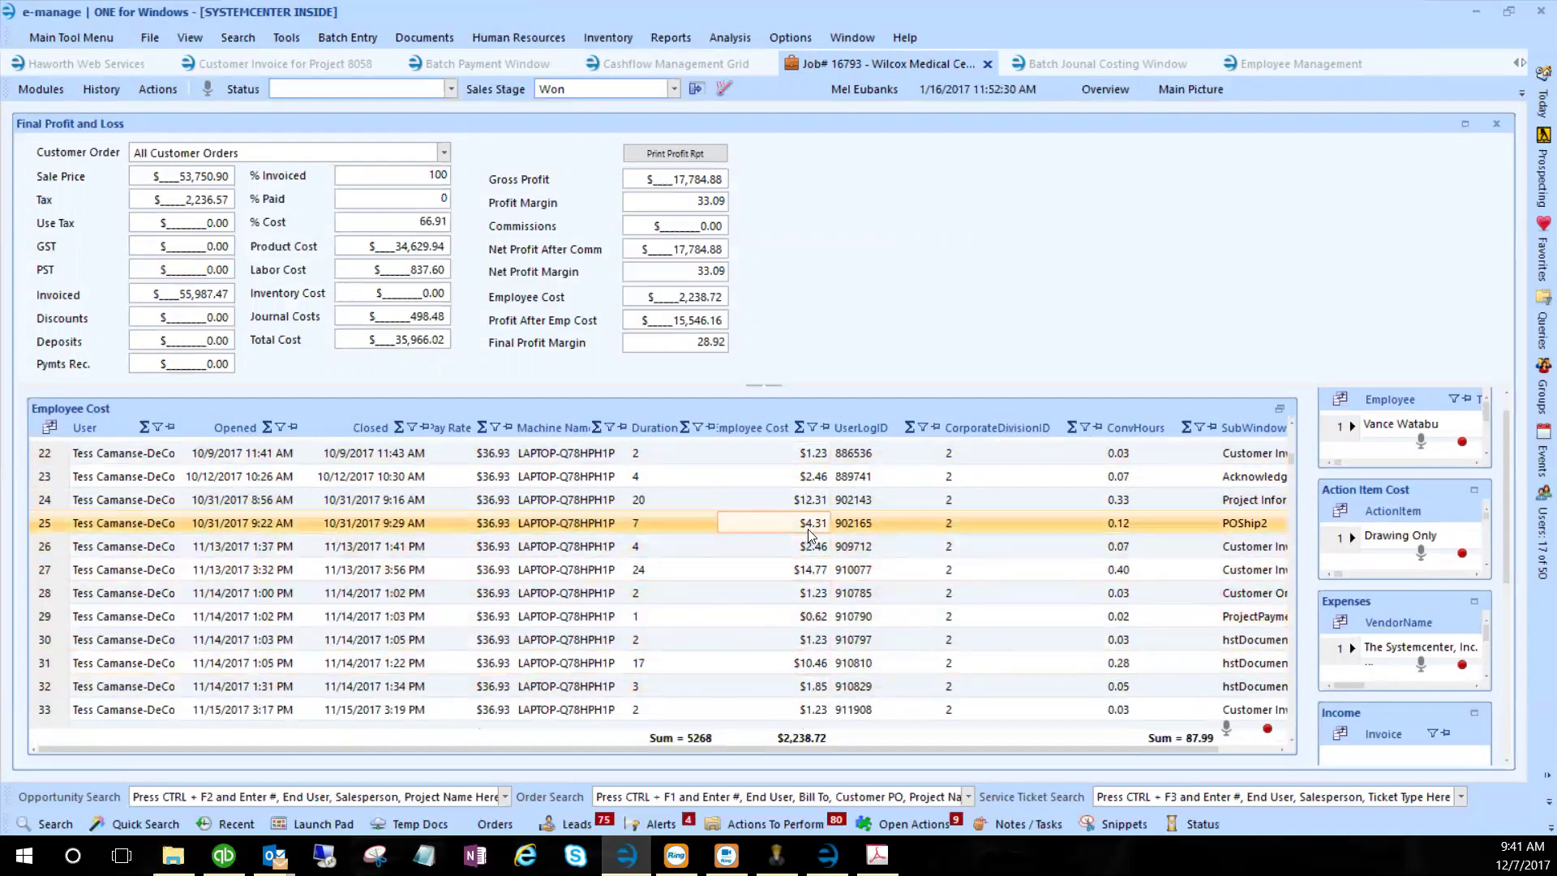
left_click(654, 545)
left_click(646, 522)
left_click(646, 502)
left_click(767, 504)
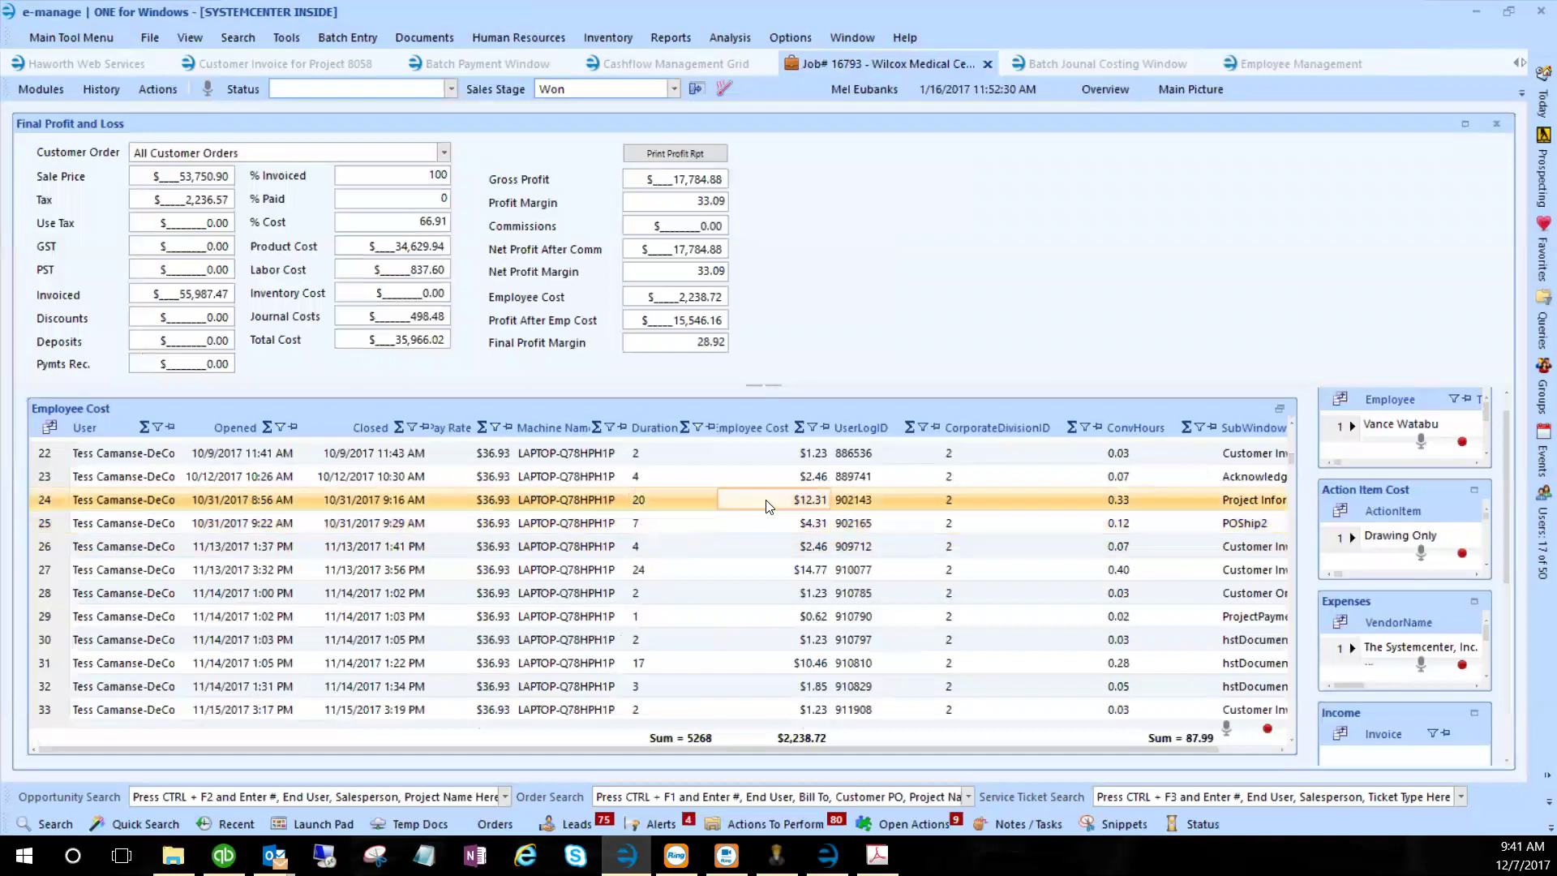
- Check the employee cost of the row 33 entry in the Wilcox Medical job's Employee Cost list
left_click(802, 715)
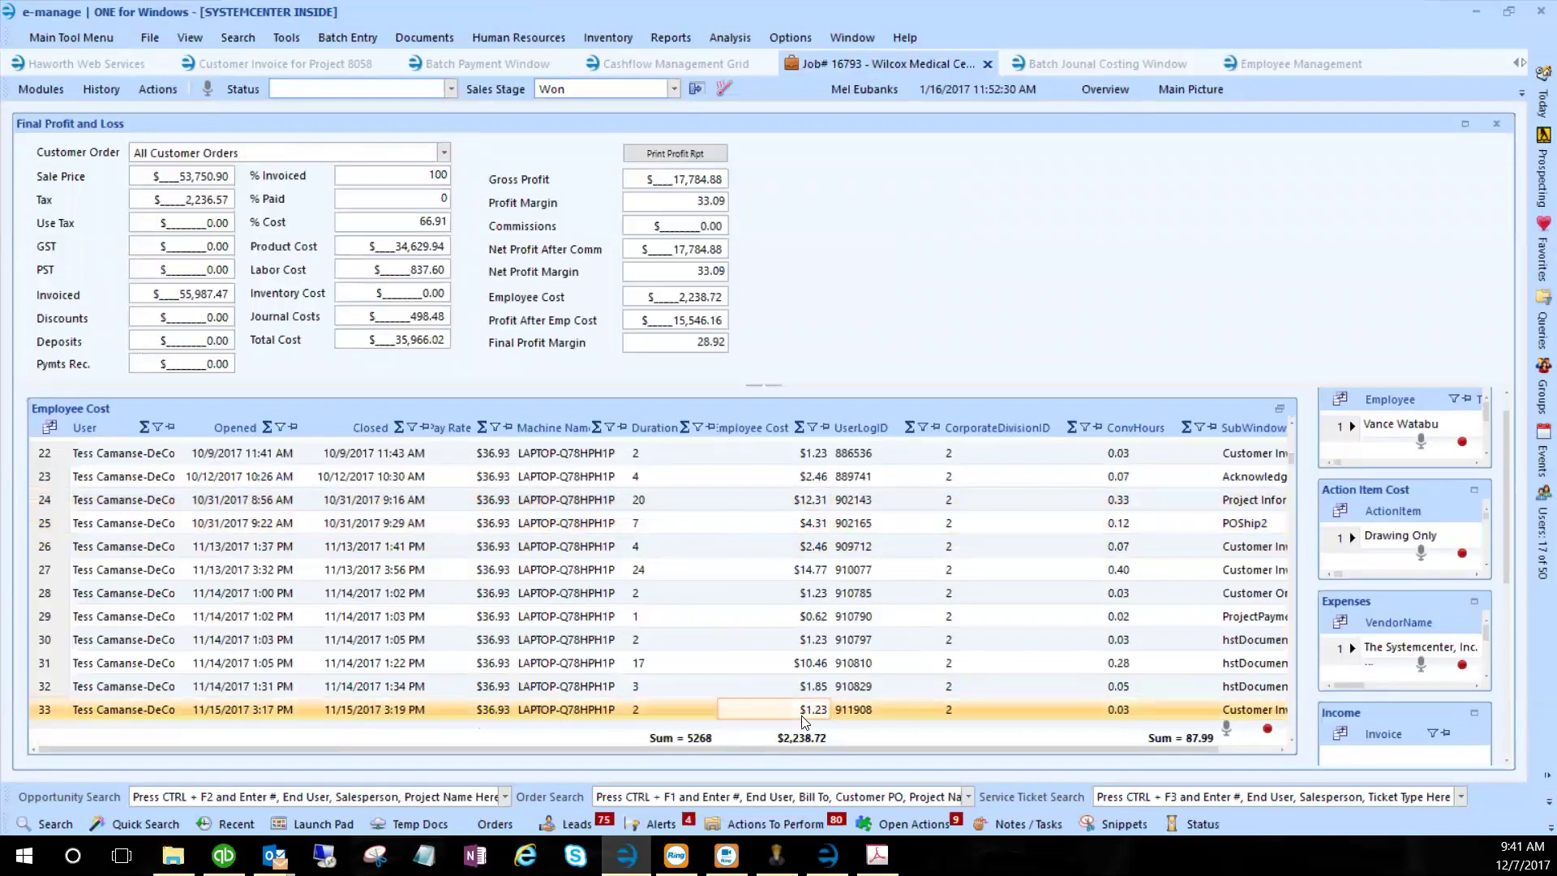
left_click(935, 236)
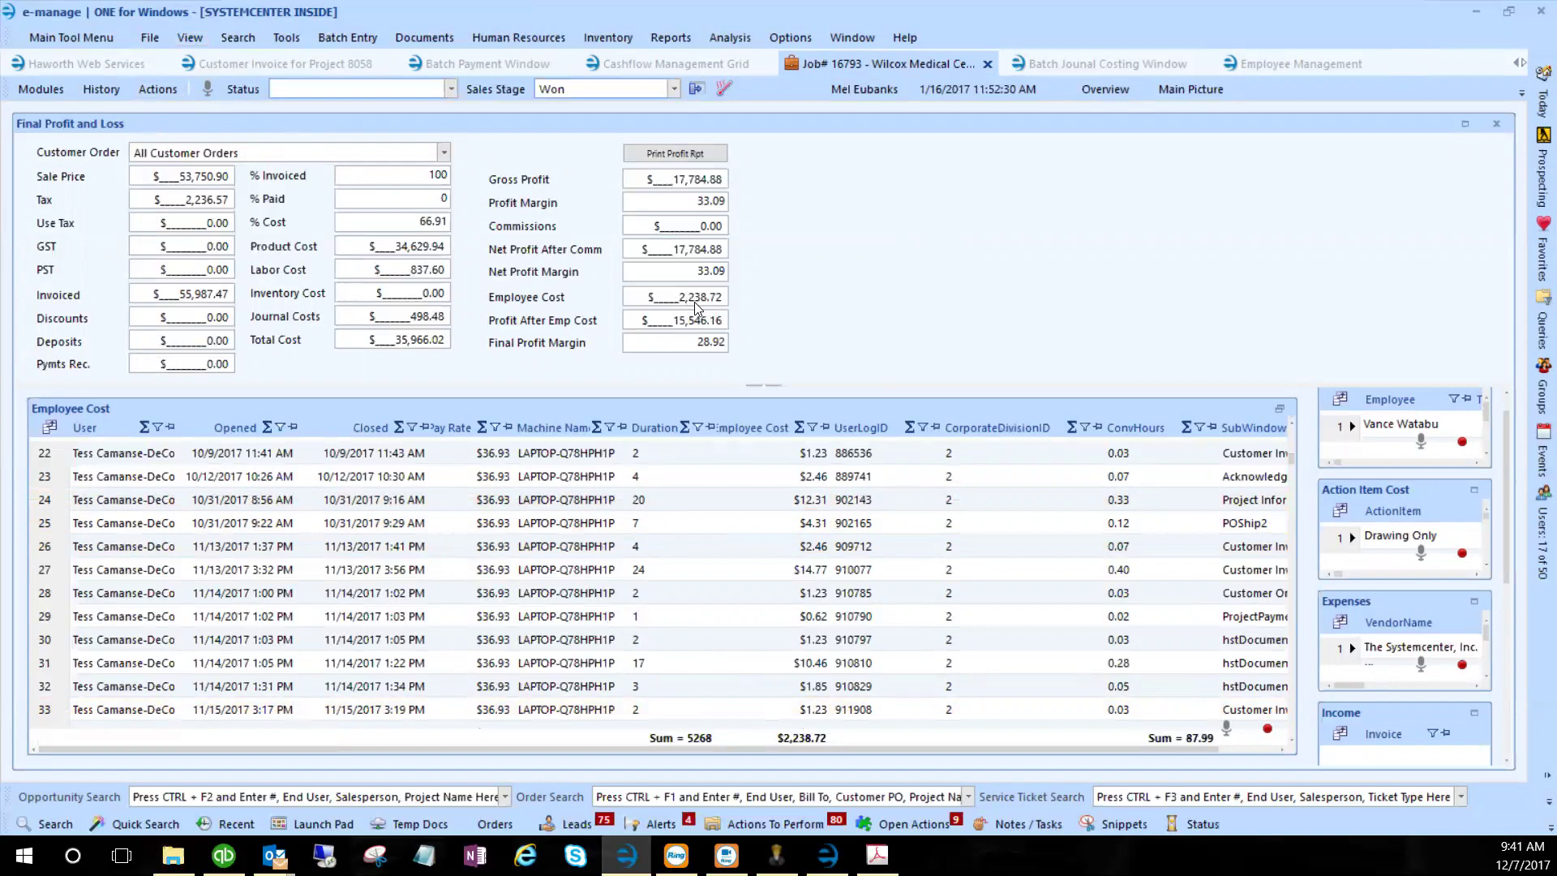
- Open the Day Planner and maximize its Opportunities Lost Last Week list
left_click(190, 38)
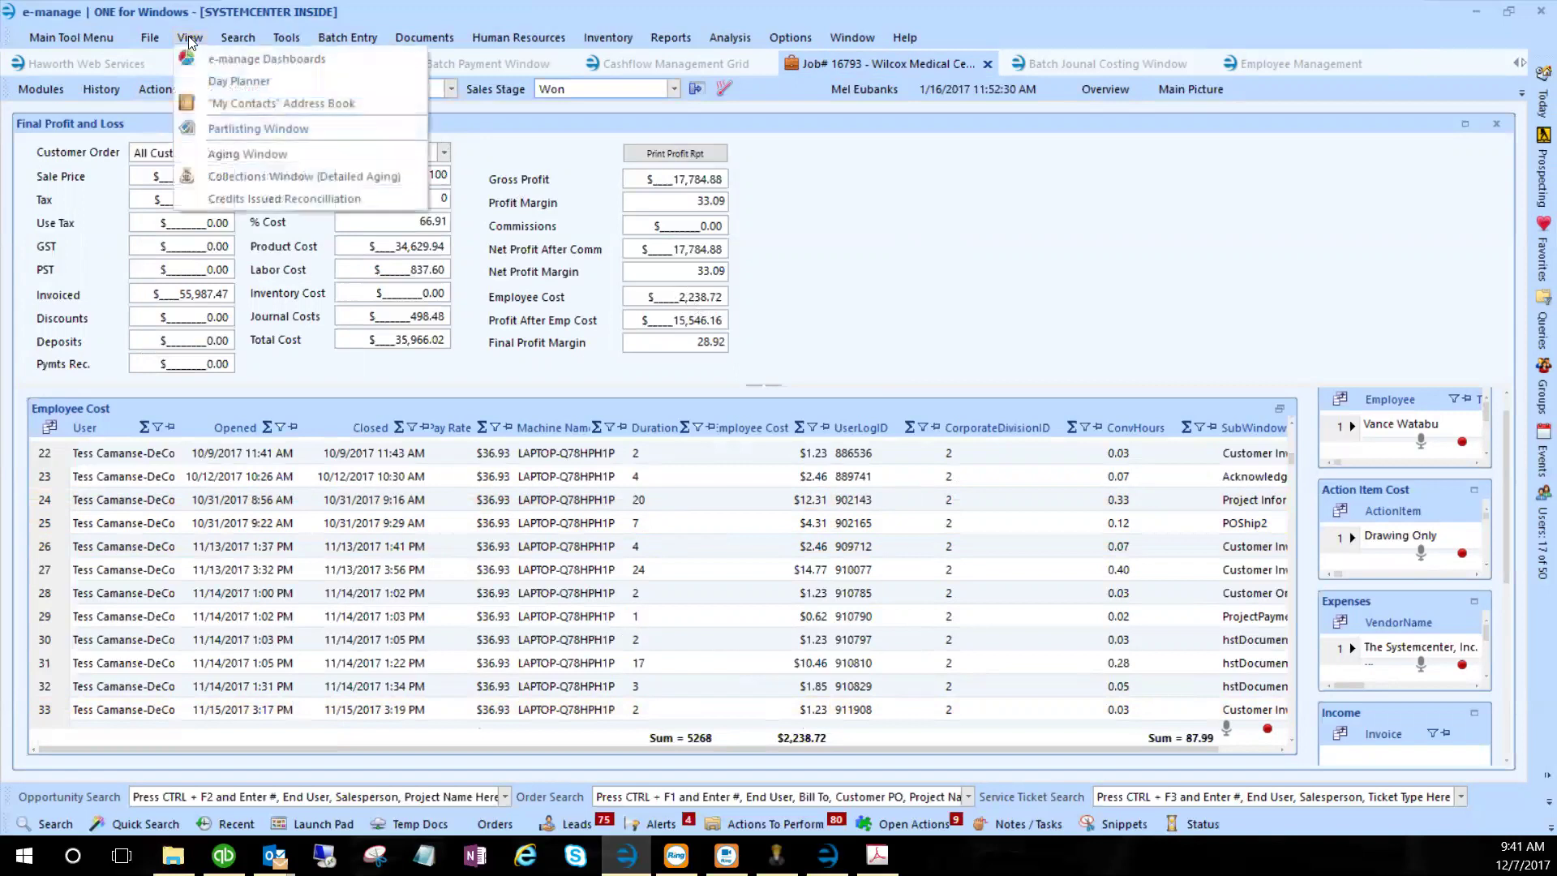
left_click(215, 81)
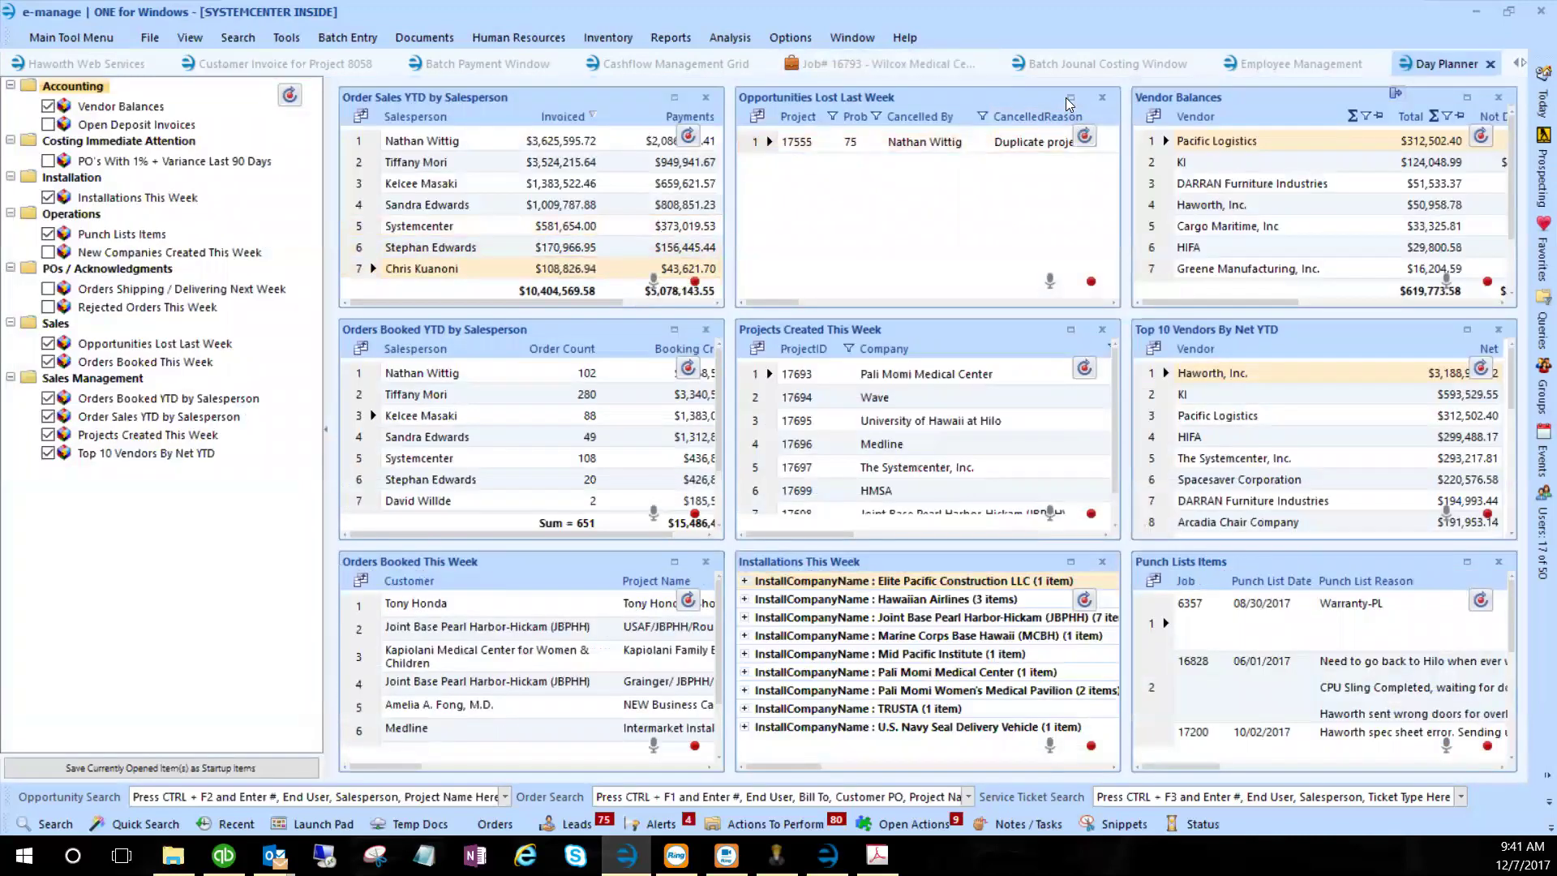
double_click(891, 195)
- Examine the lost opportunity's project number, cancellation reason, approximate value and internal cost
left_click(405, 144)
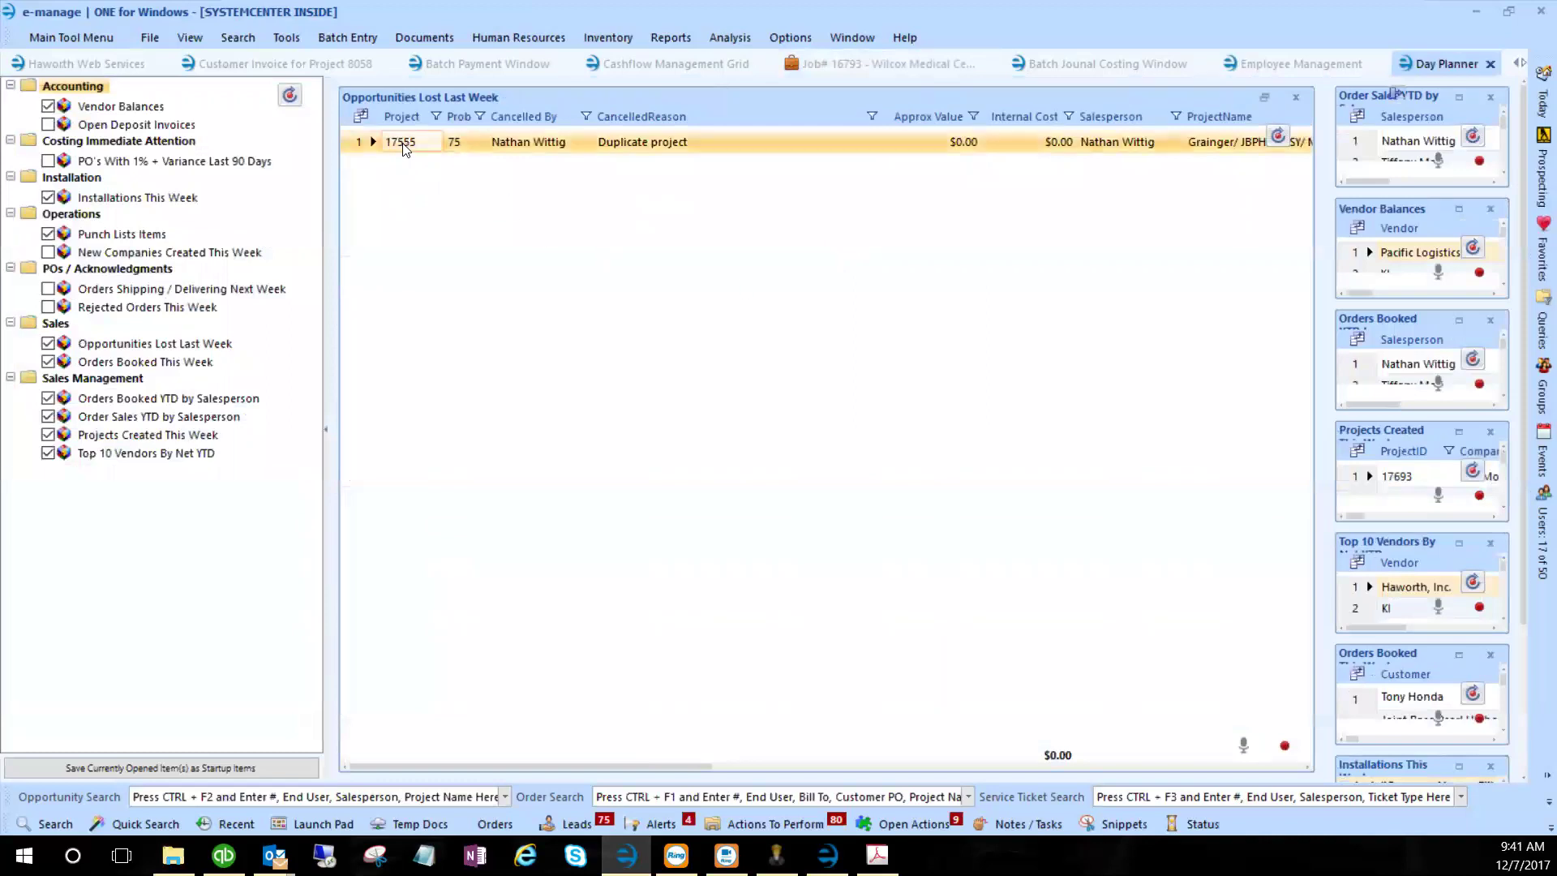
left_click(655, 146)
left_click(954, 143)
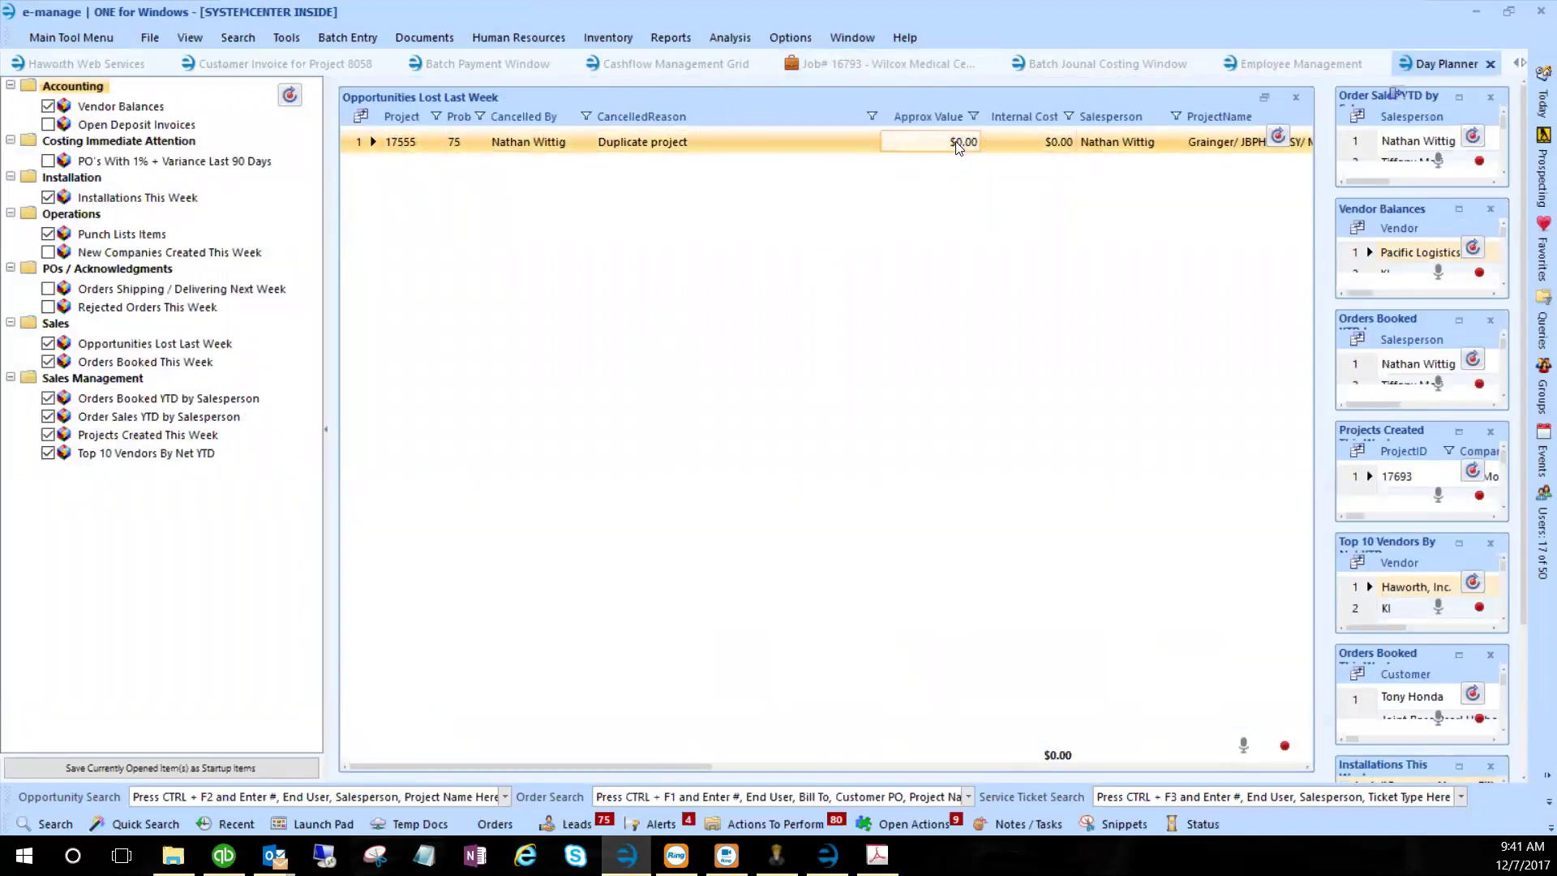
left_click(1042, 146)
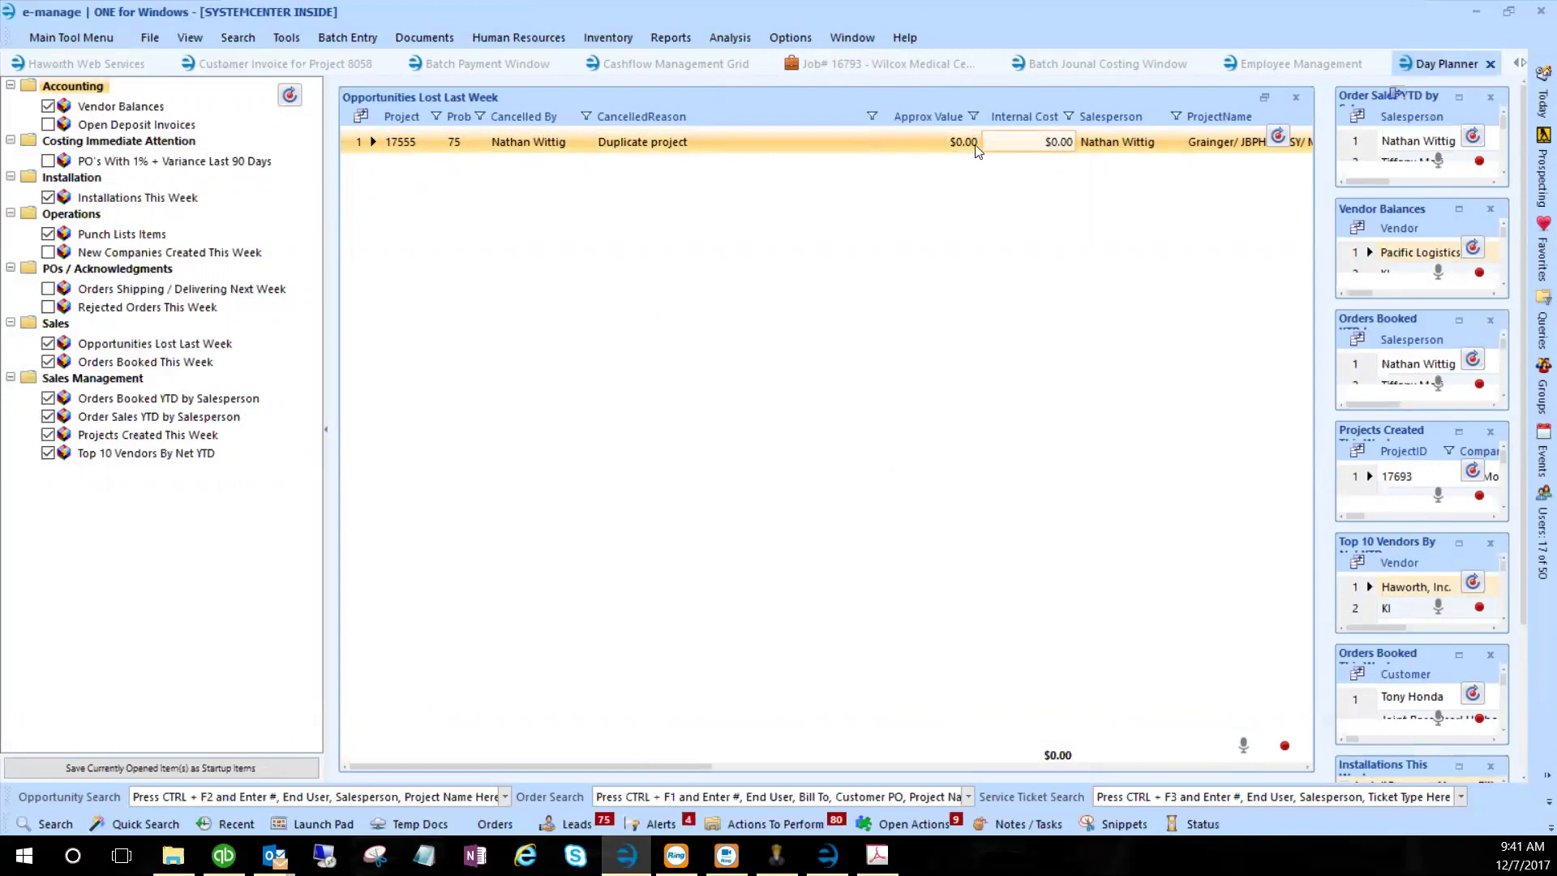
left_click(681, 149)
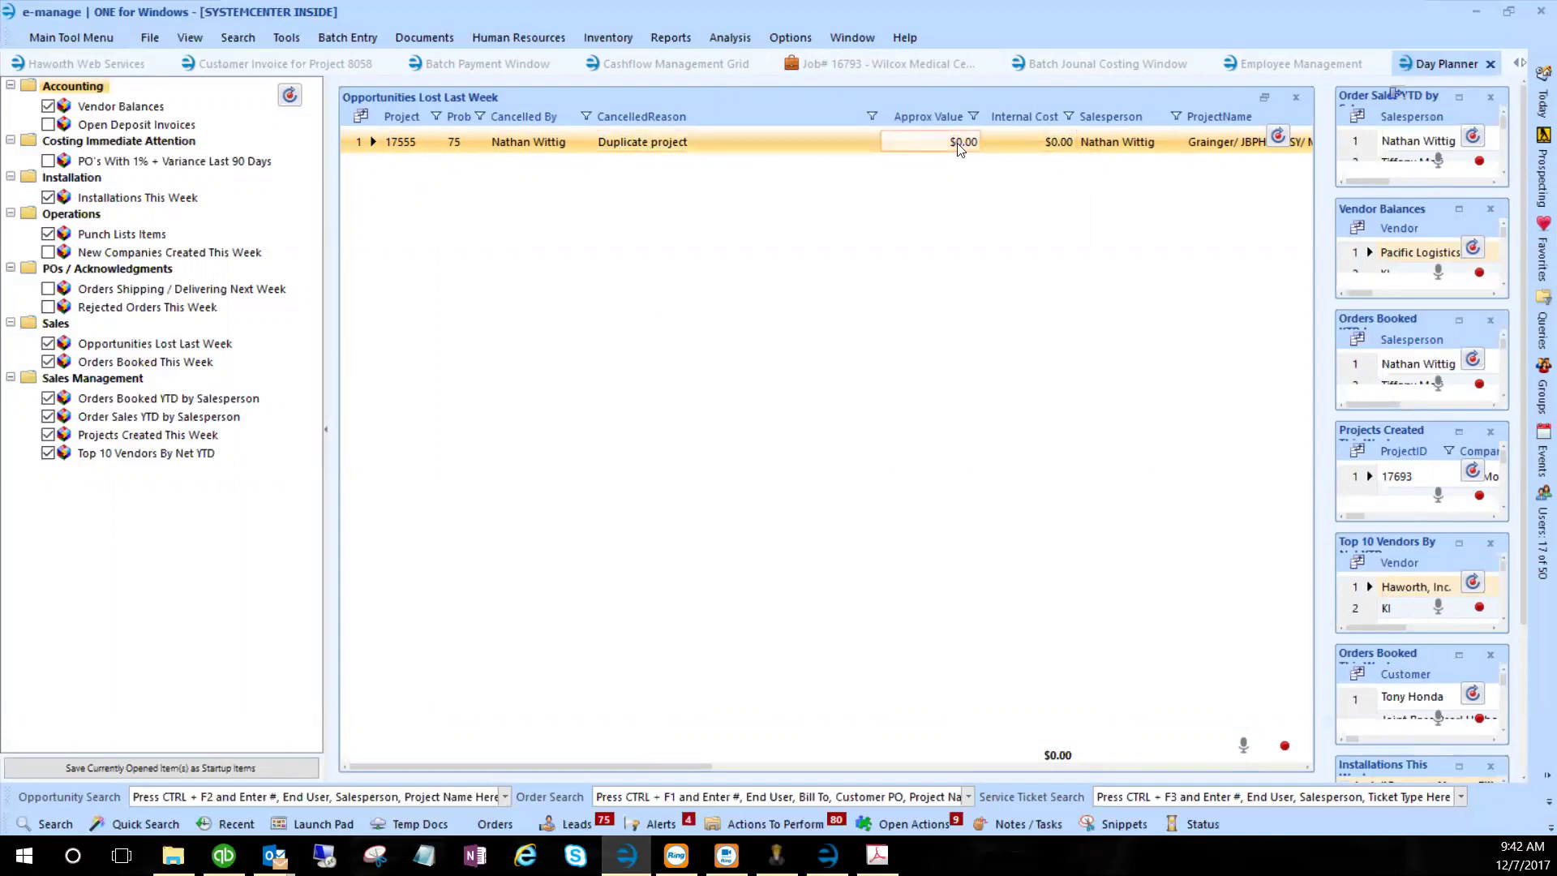
left_click(1062, 148)
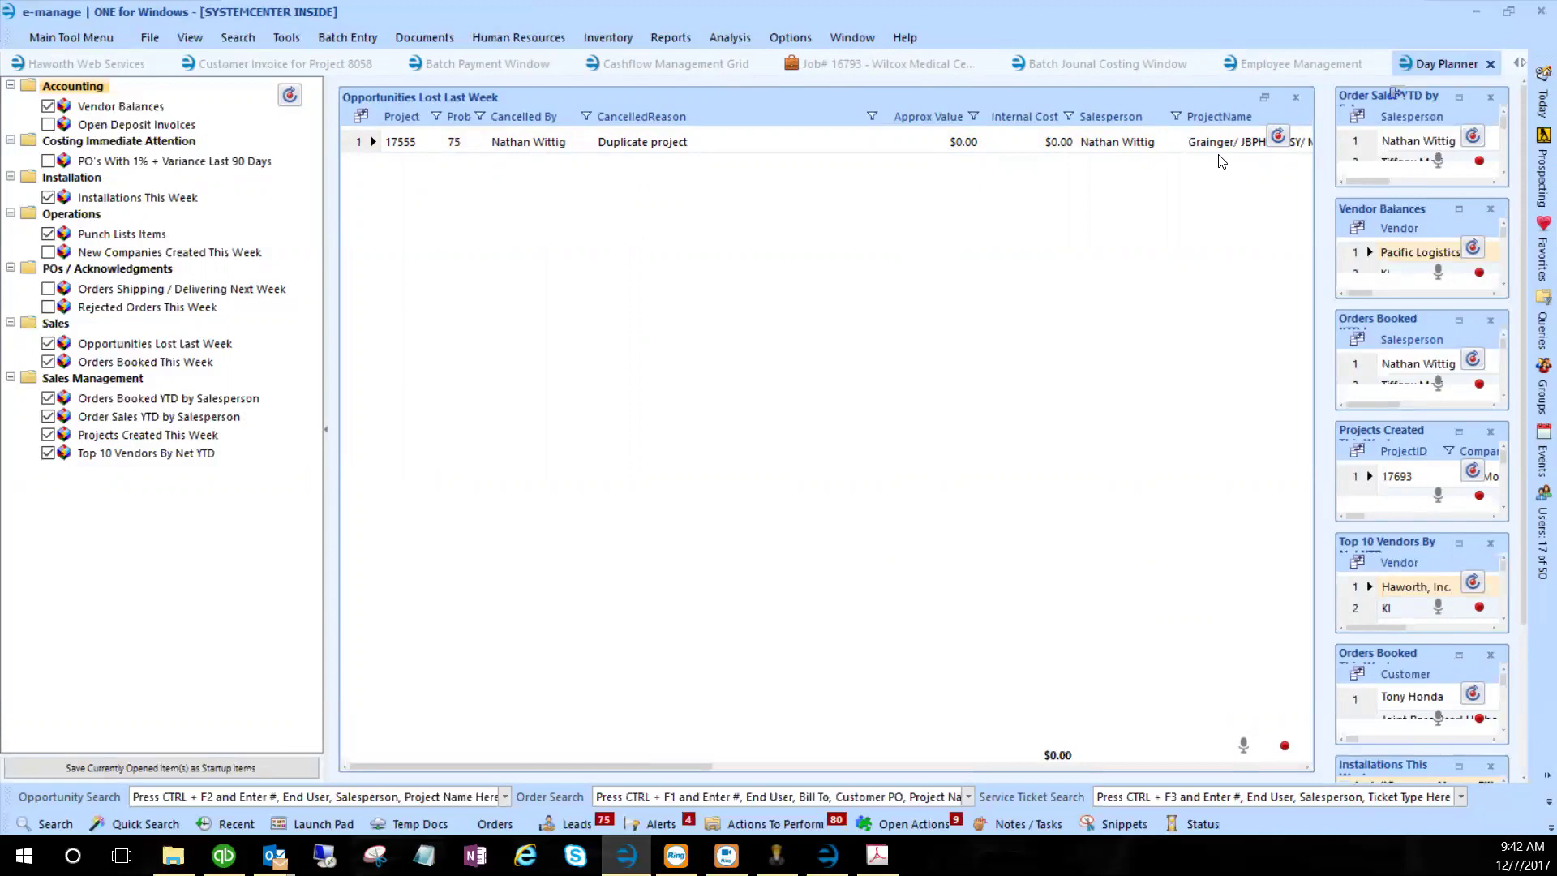
- Run the Wilcox Medical job's profit report with The Systemcenter, Inc. - Main as company and logo, and look through its first page
left_click(886, 69)
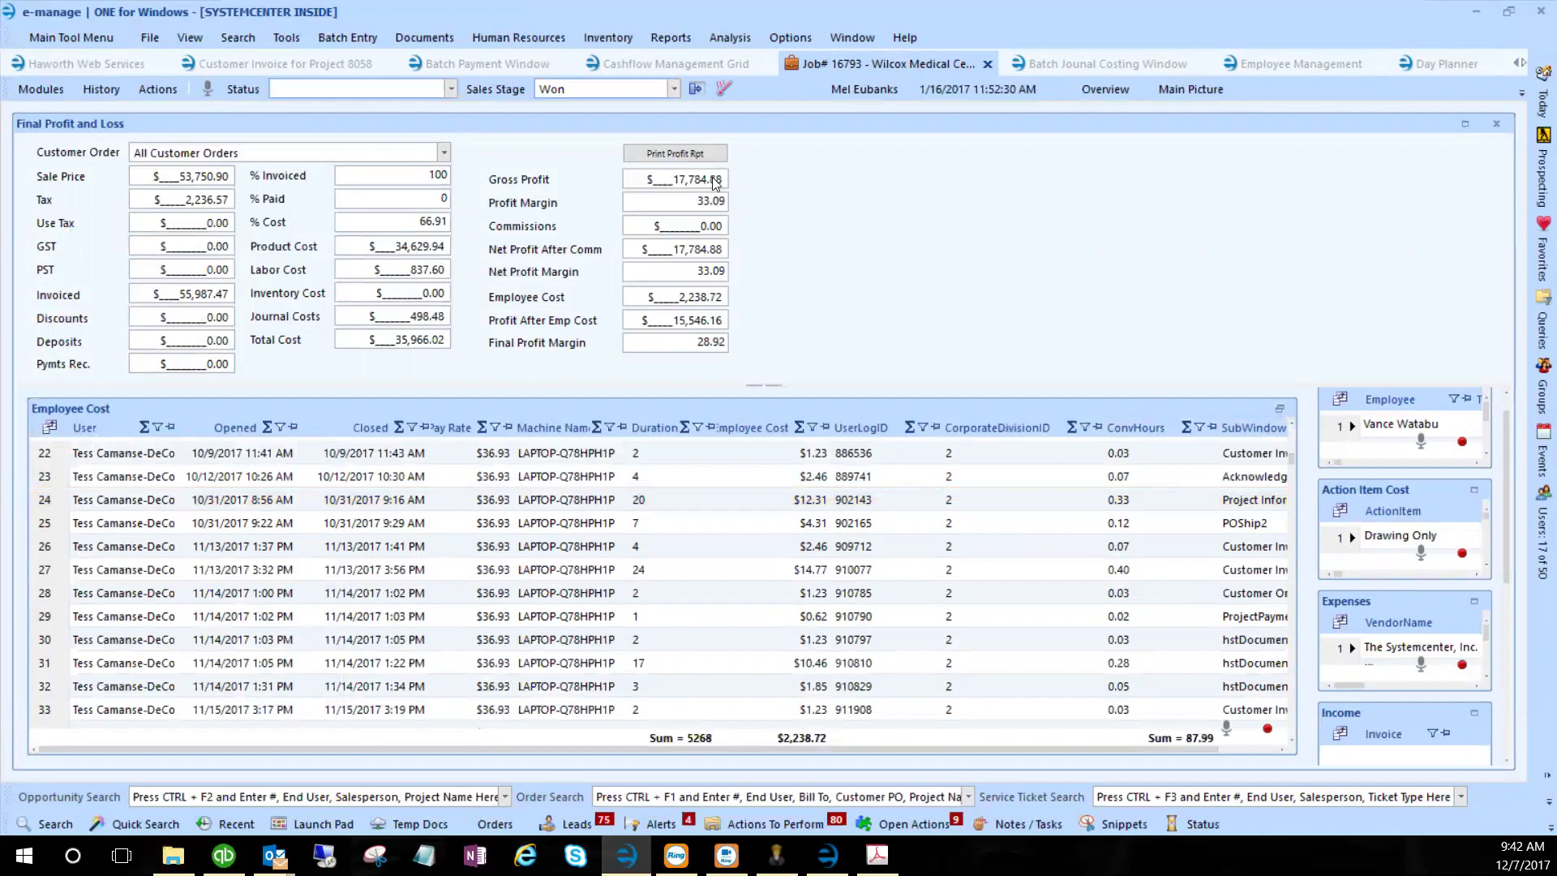
left_click(687, 155)
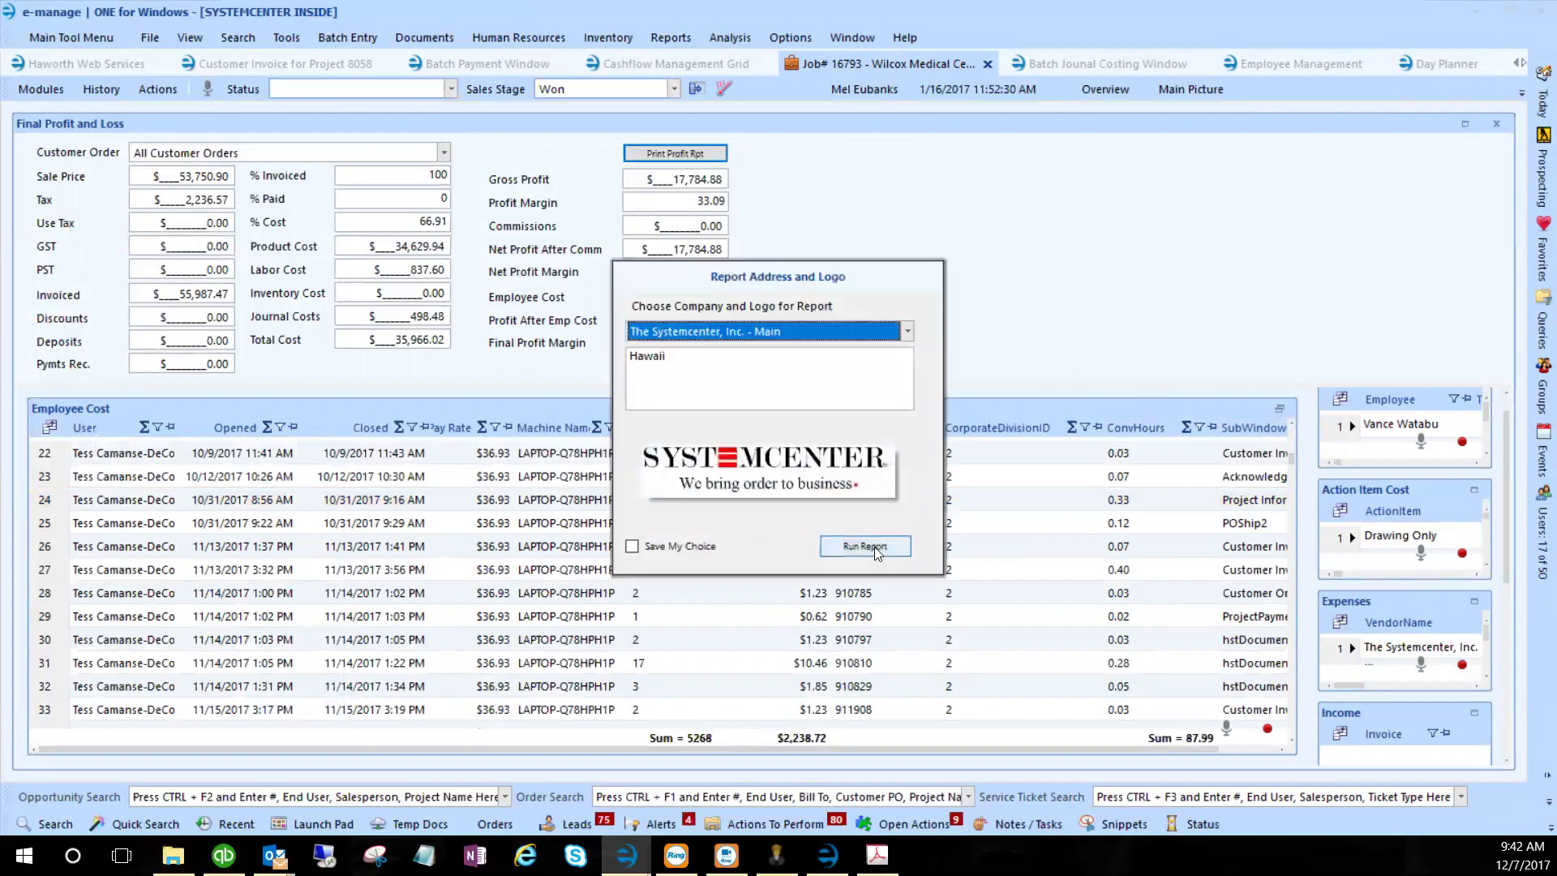
left_click(874, 546)
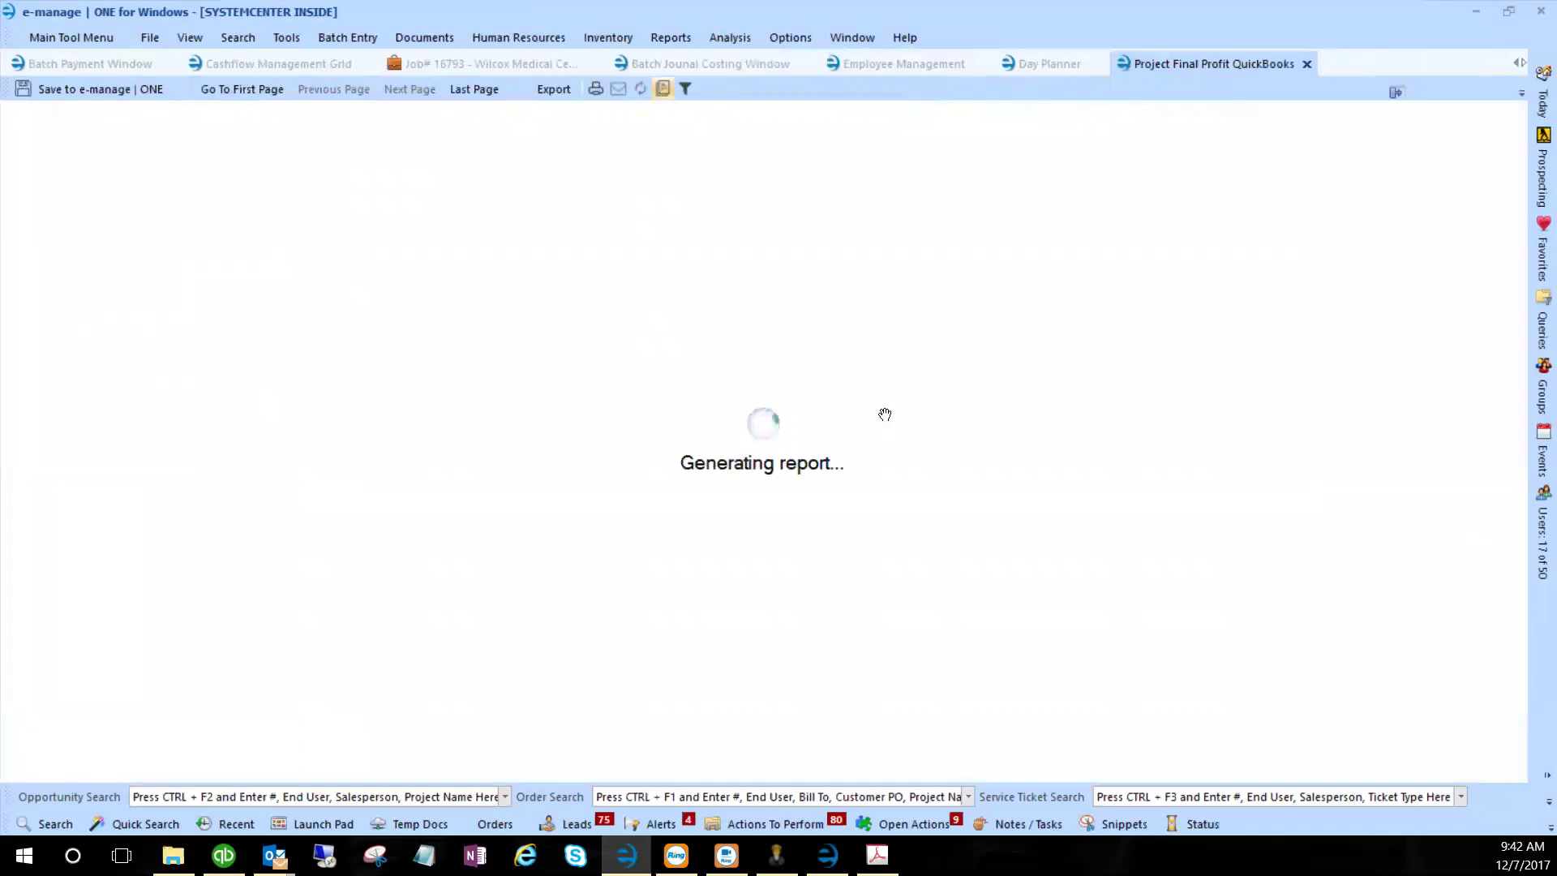
scroll(879, 426, "down", 5)
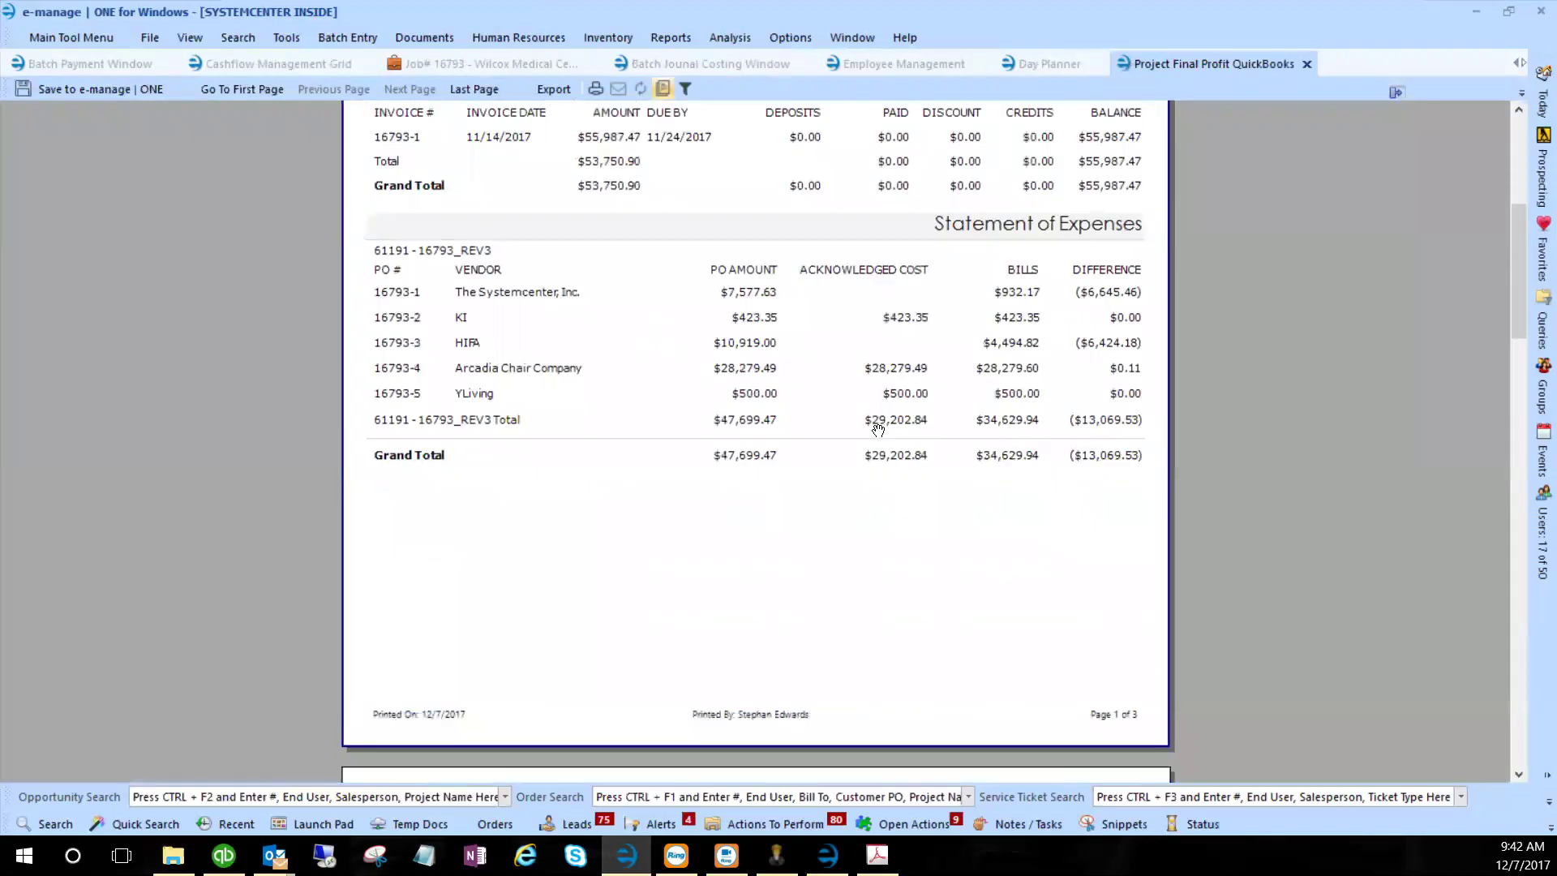
scroll(878, 430, "up", 5)
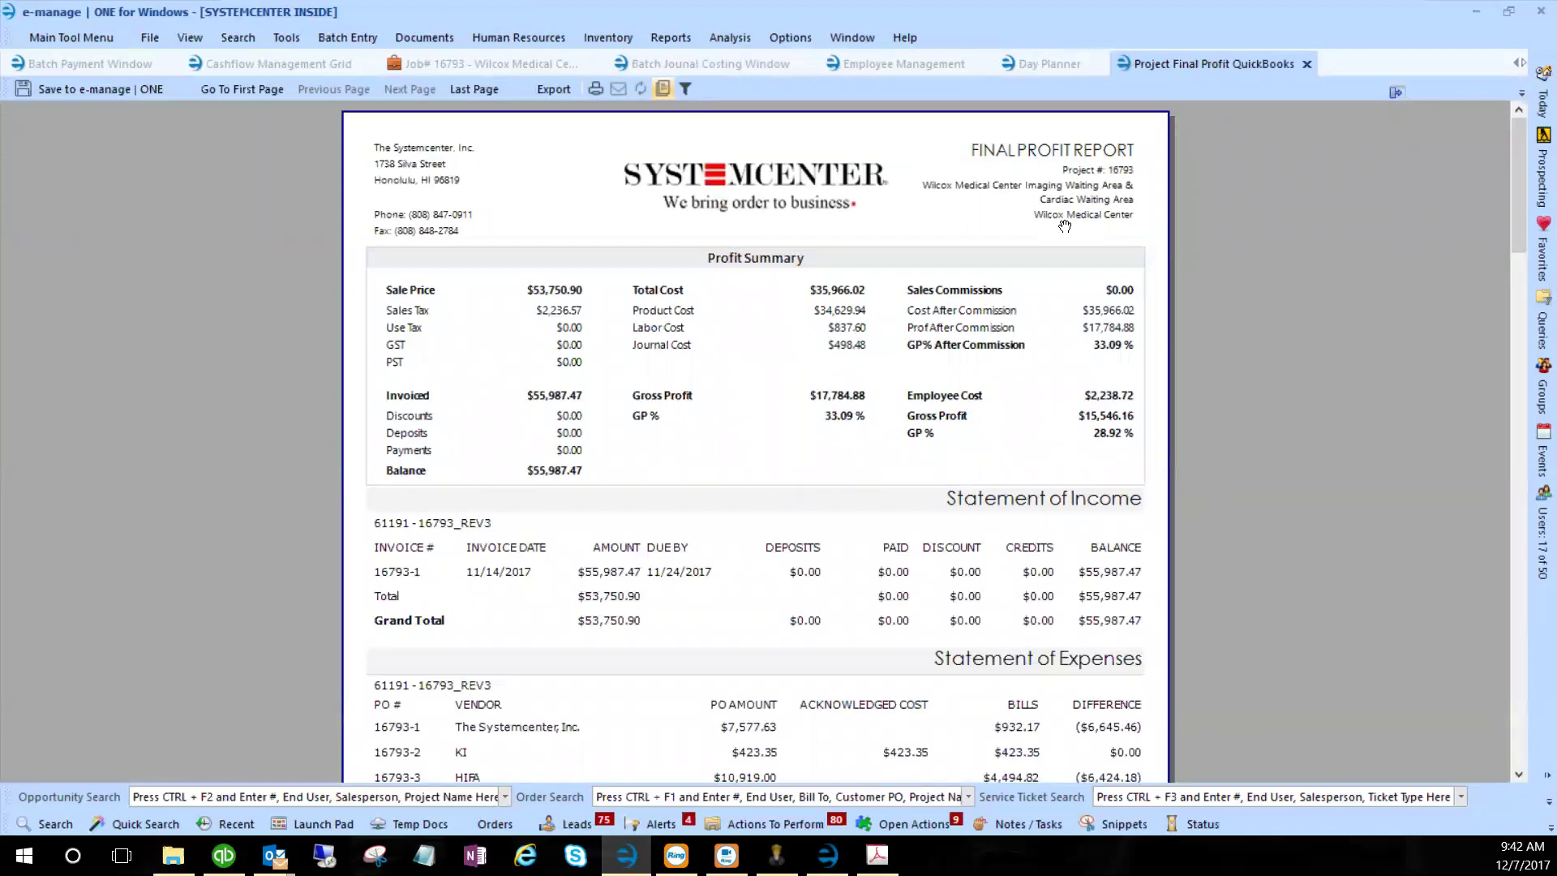
- Close the profit report, Day Planner, Employee Management, Batch Journal Costing, Wilcox Medical job and Cashflow Management Grid windows
left_click(1307, 64)
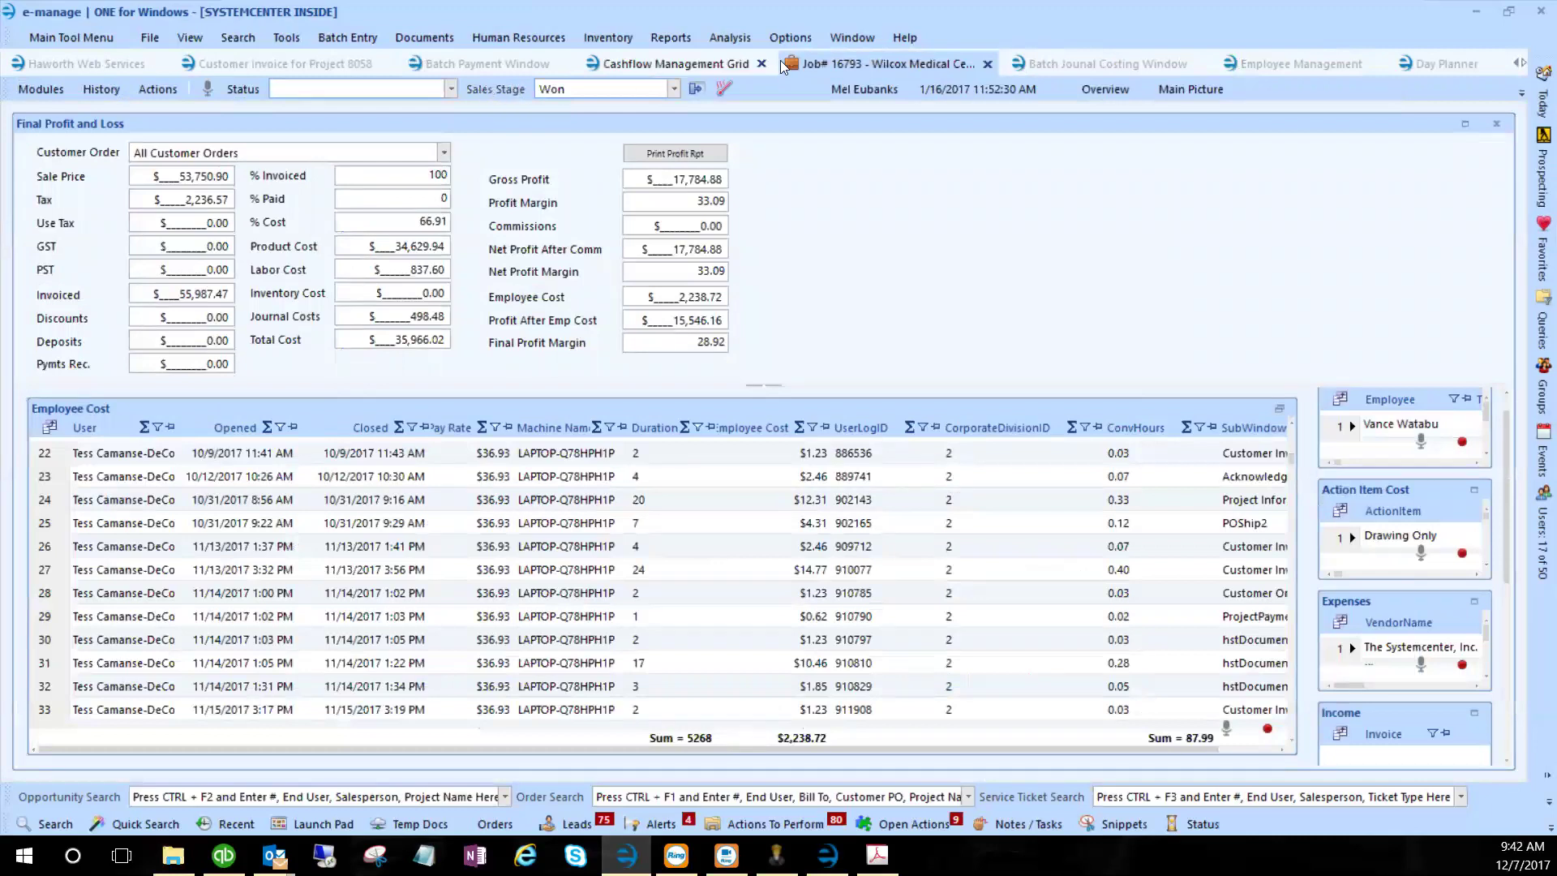
left_click(1489, 63)
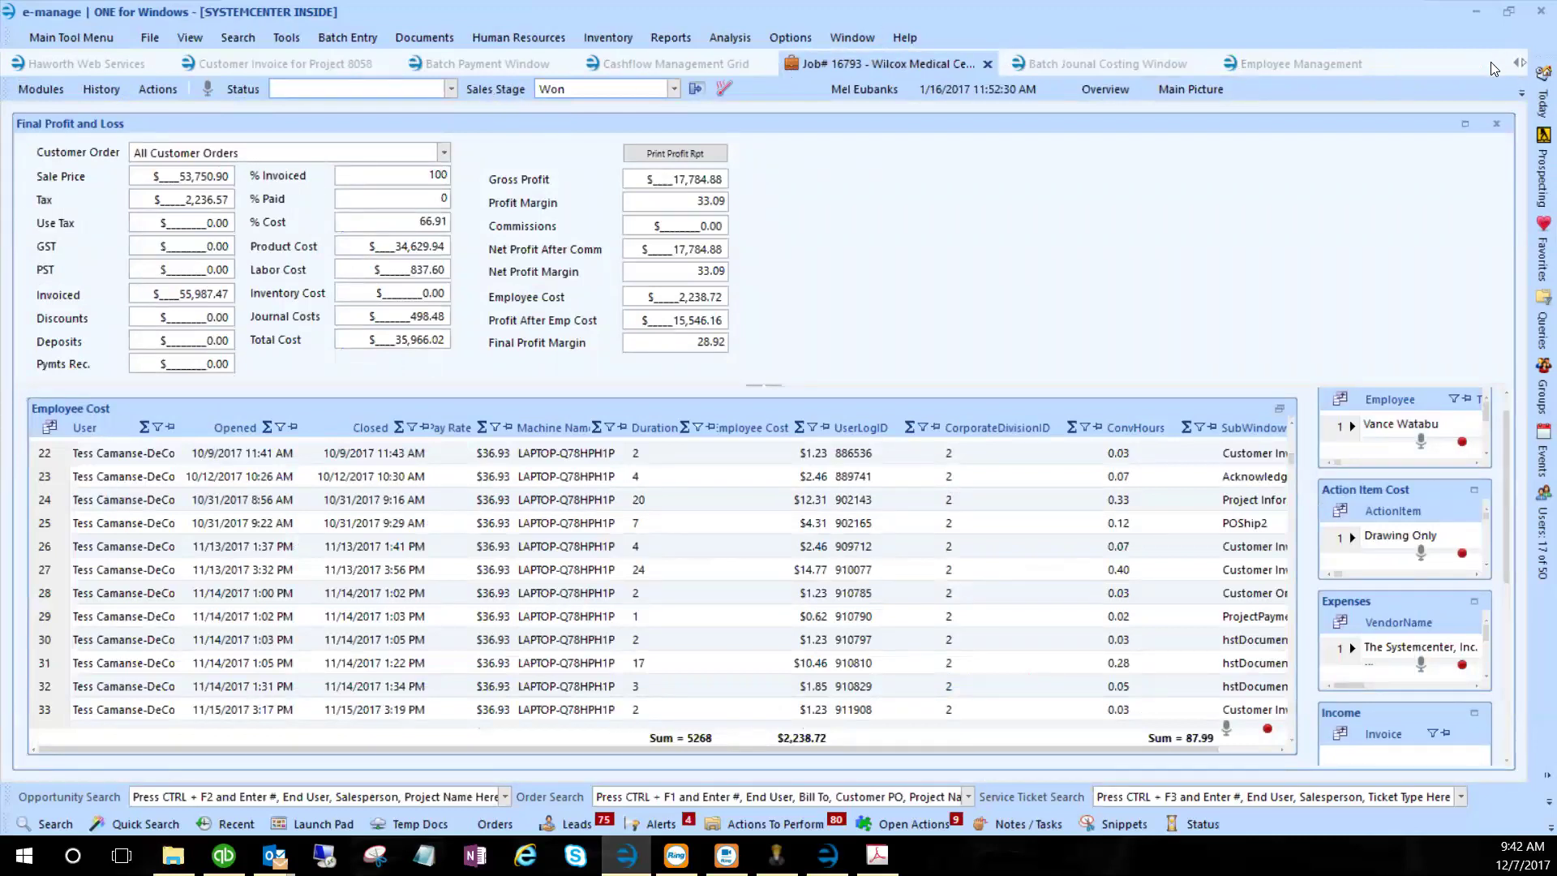
left_click(1373, 63)
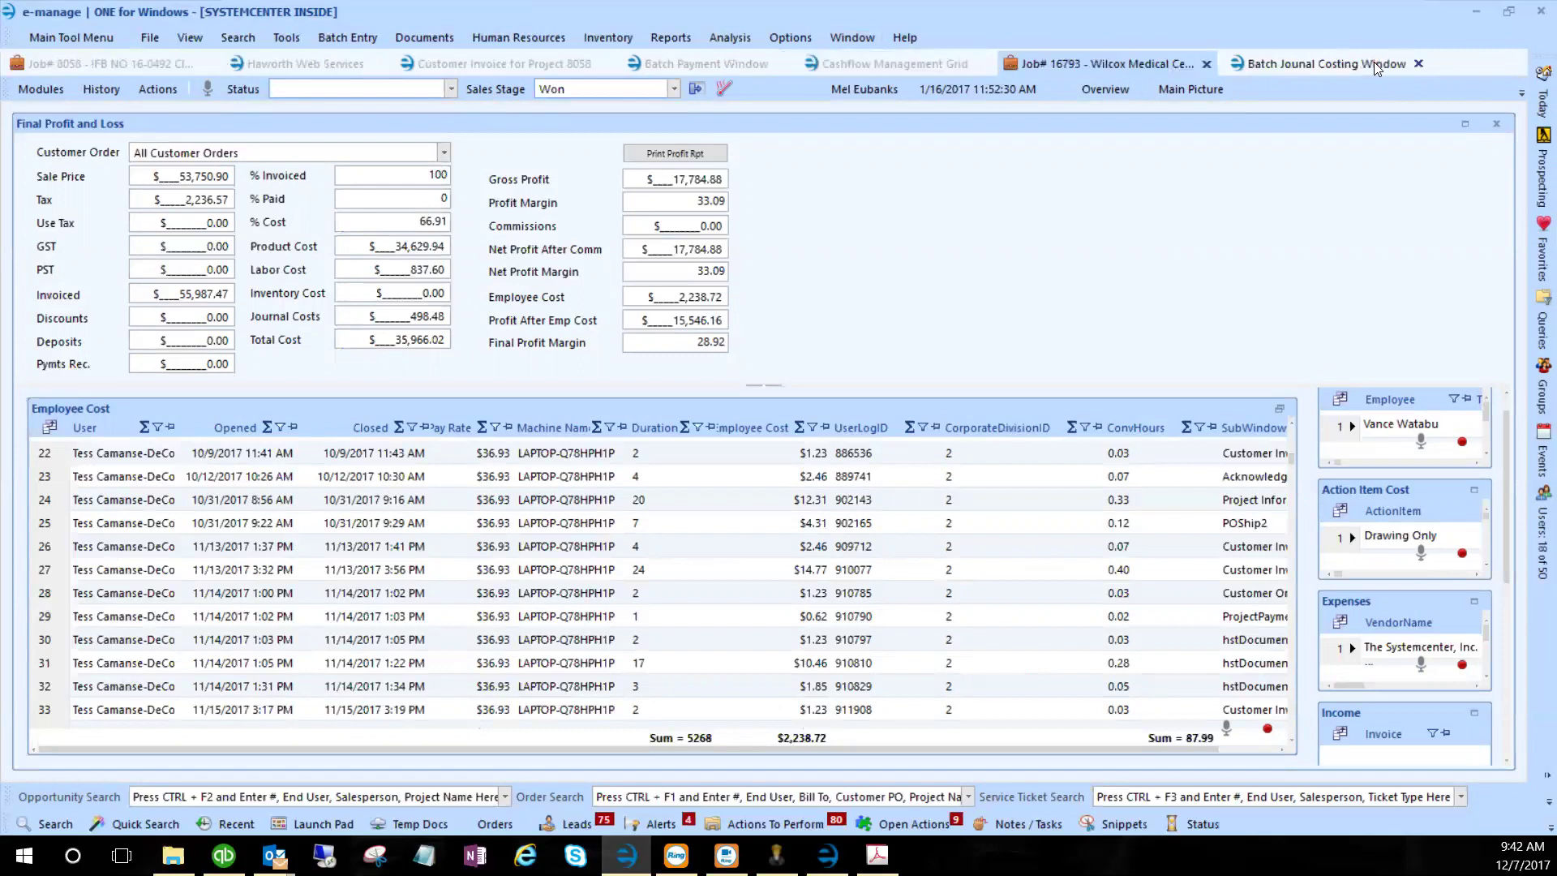
left_click(1419, 63)
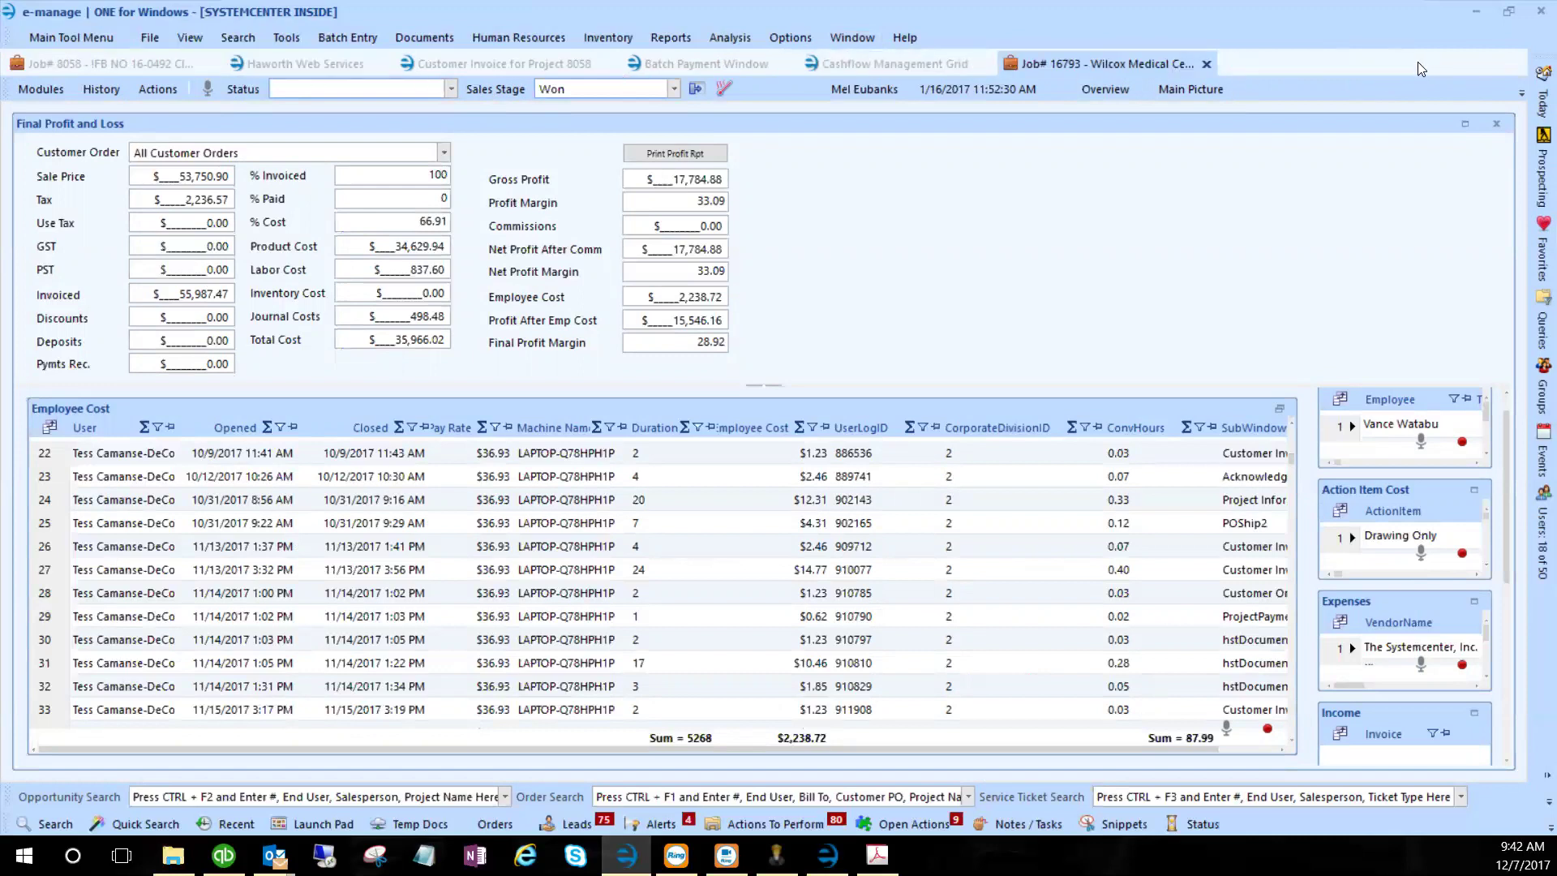
left_click(1206, 63)
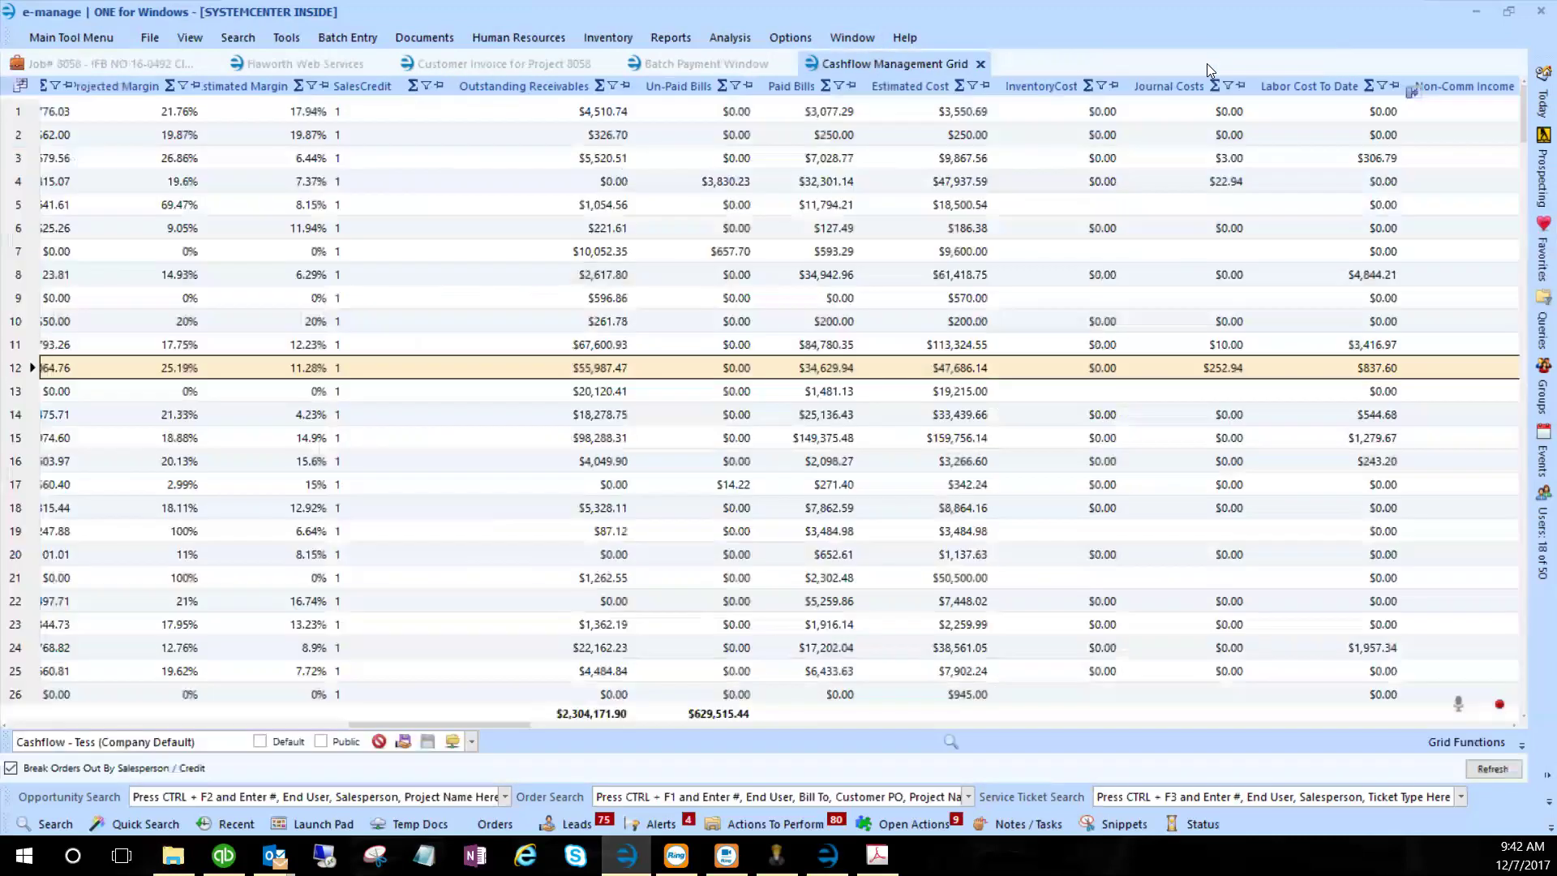
left_click(979, 64)
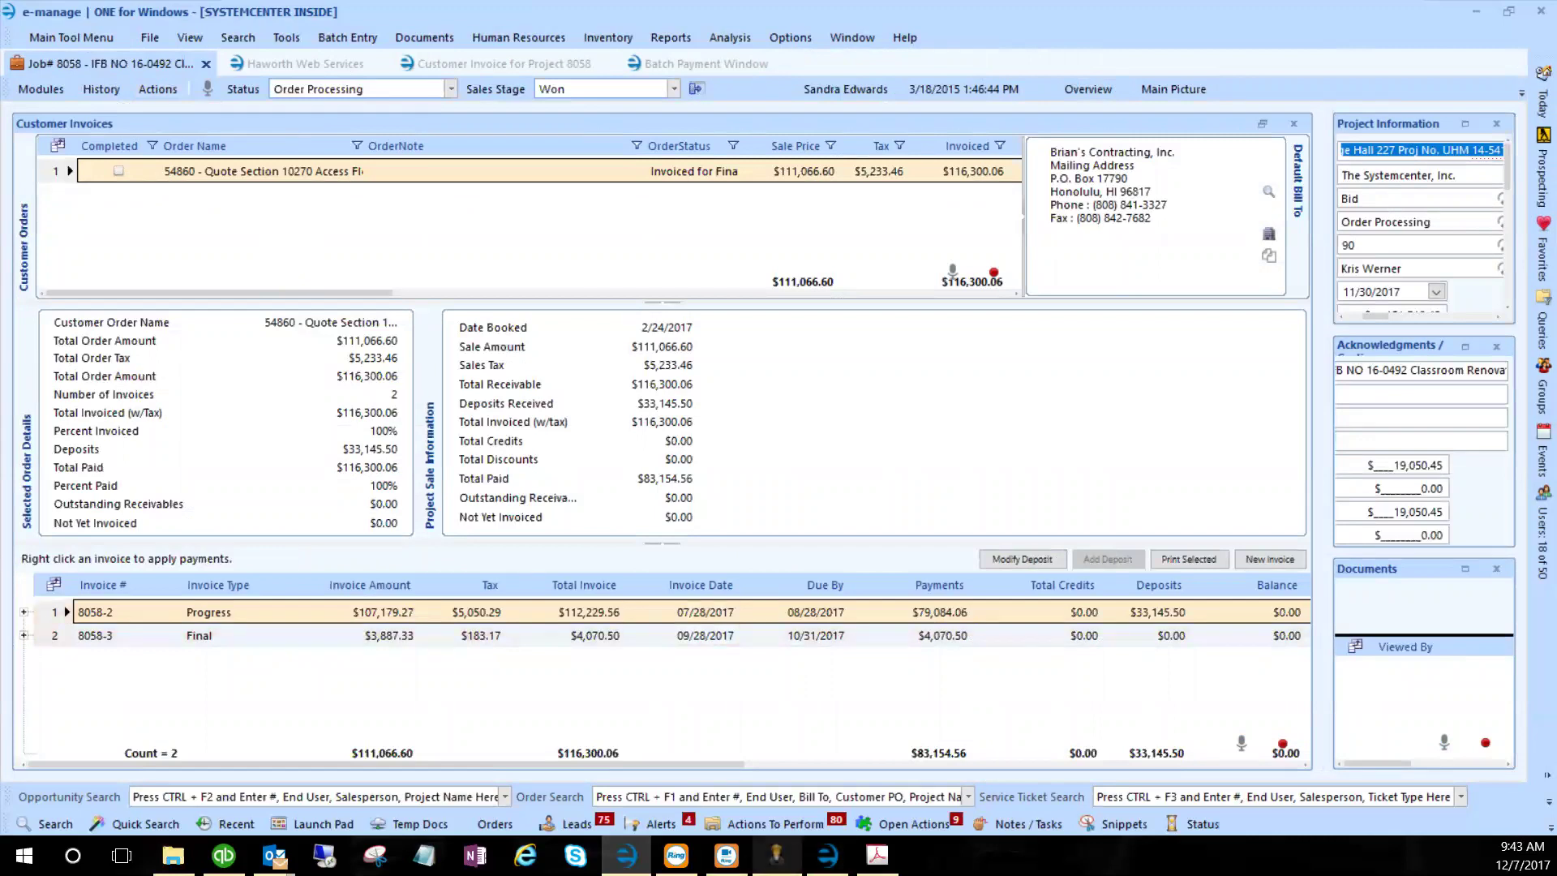
- Switch to e-manage One Administrator and replace the Corporate Division Configuration with the Sales Commission Plans Configuration
left_click(776, 856)
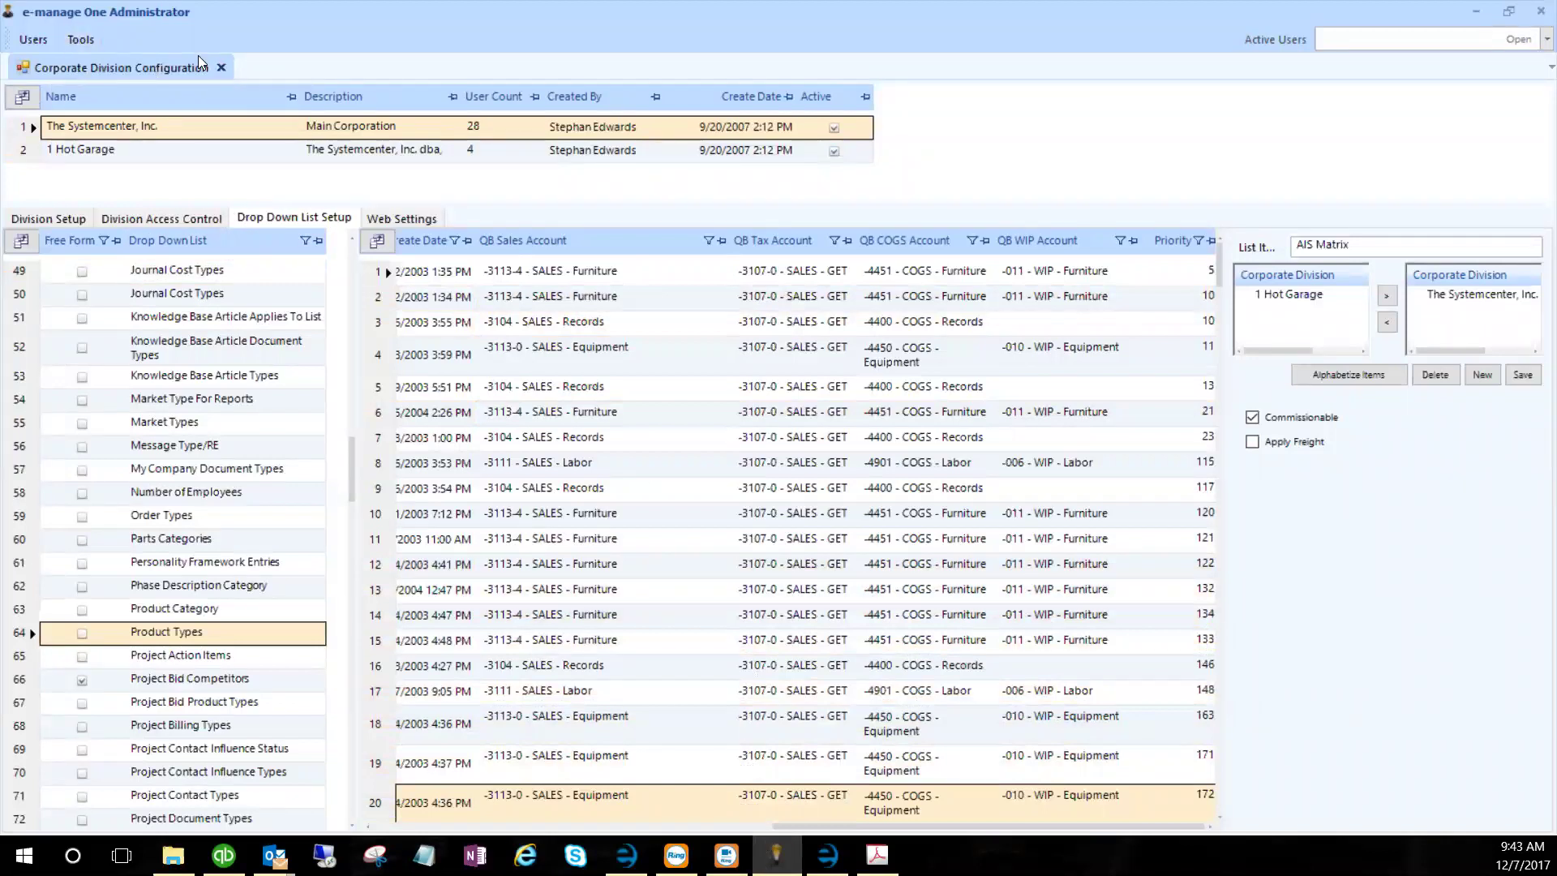
left_click(221, 71)
left_click(89, 40)
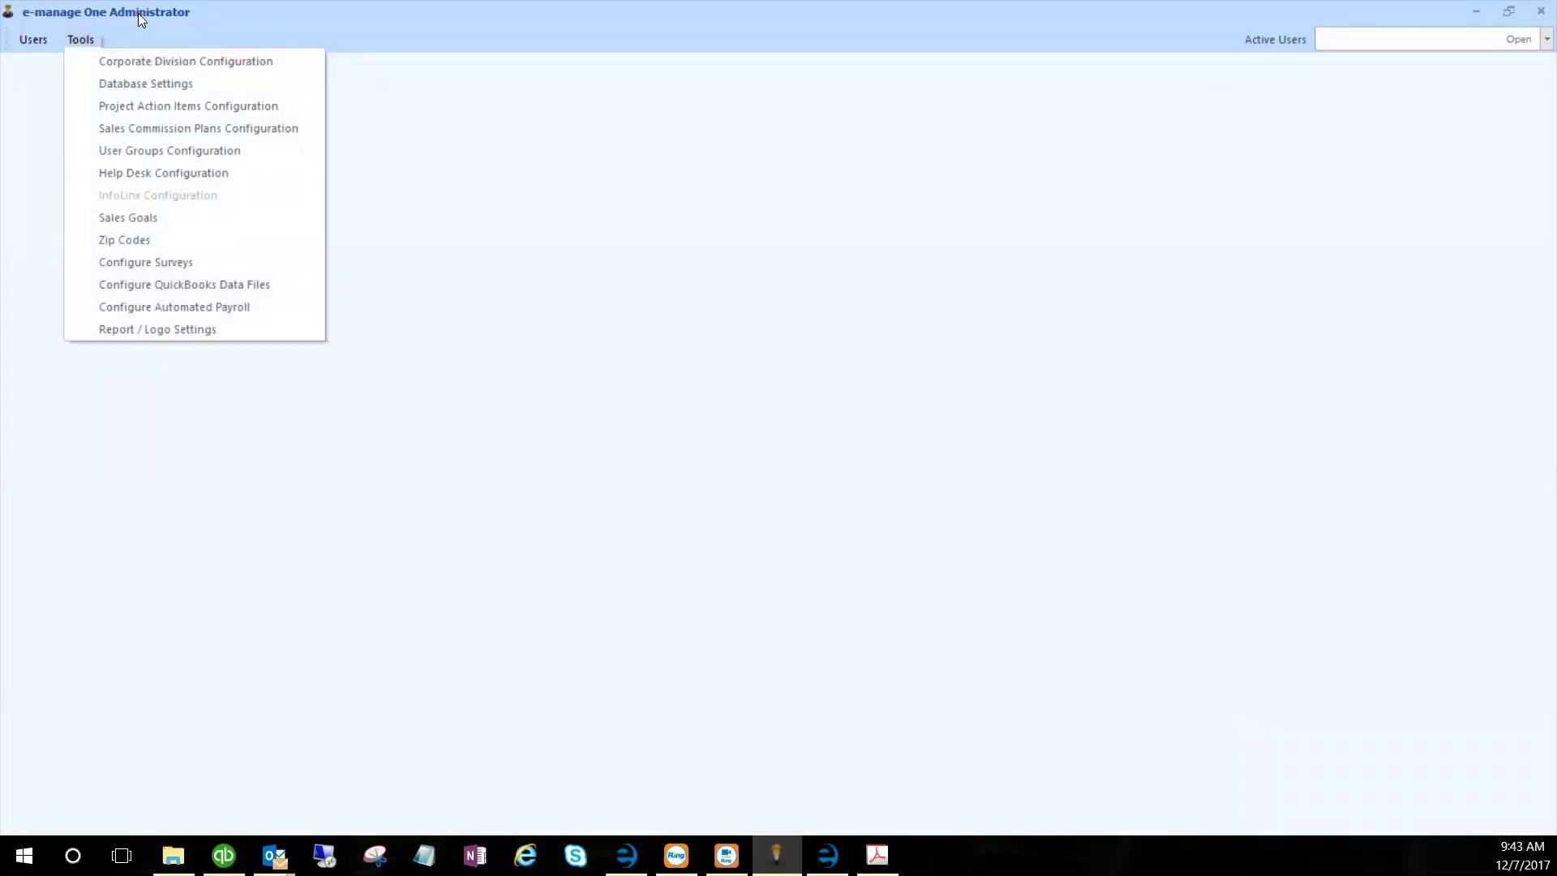
left_click(139, 131)
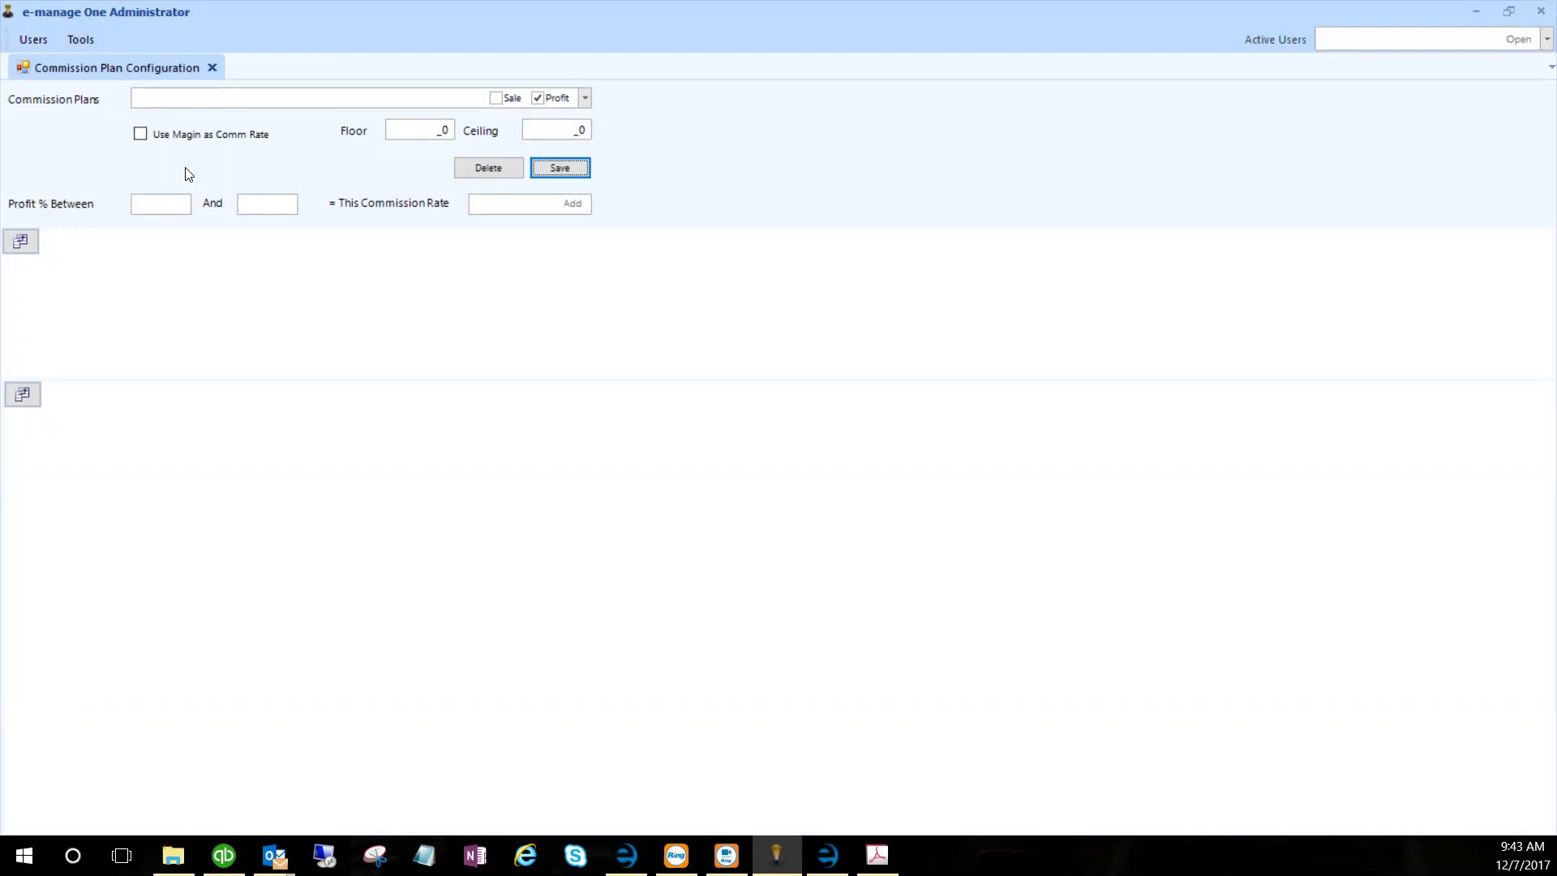
- Look through the list of commission plans and load the third plan, named after a salesperson
left_click(165, 99)
left_click(586, 98)
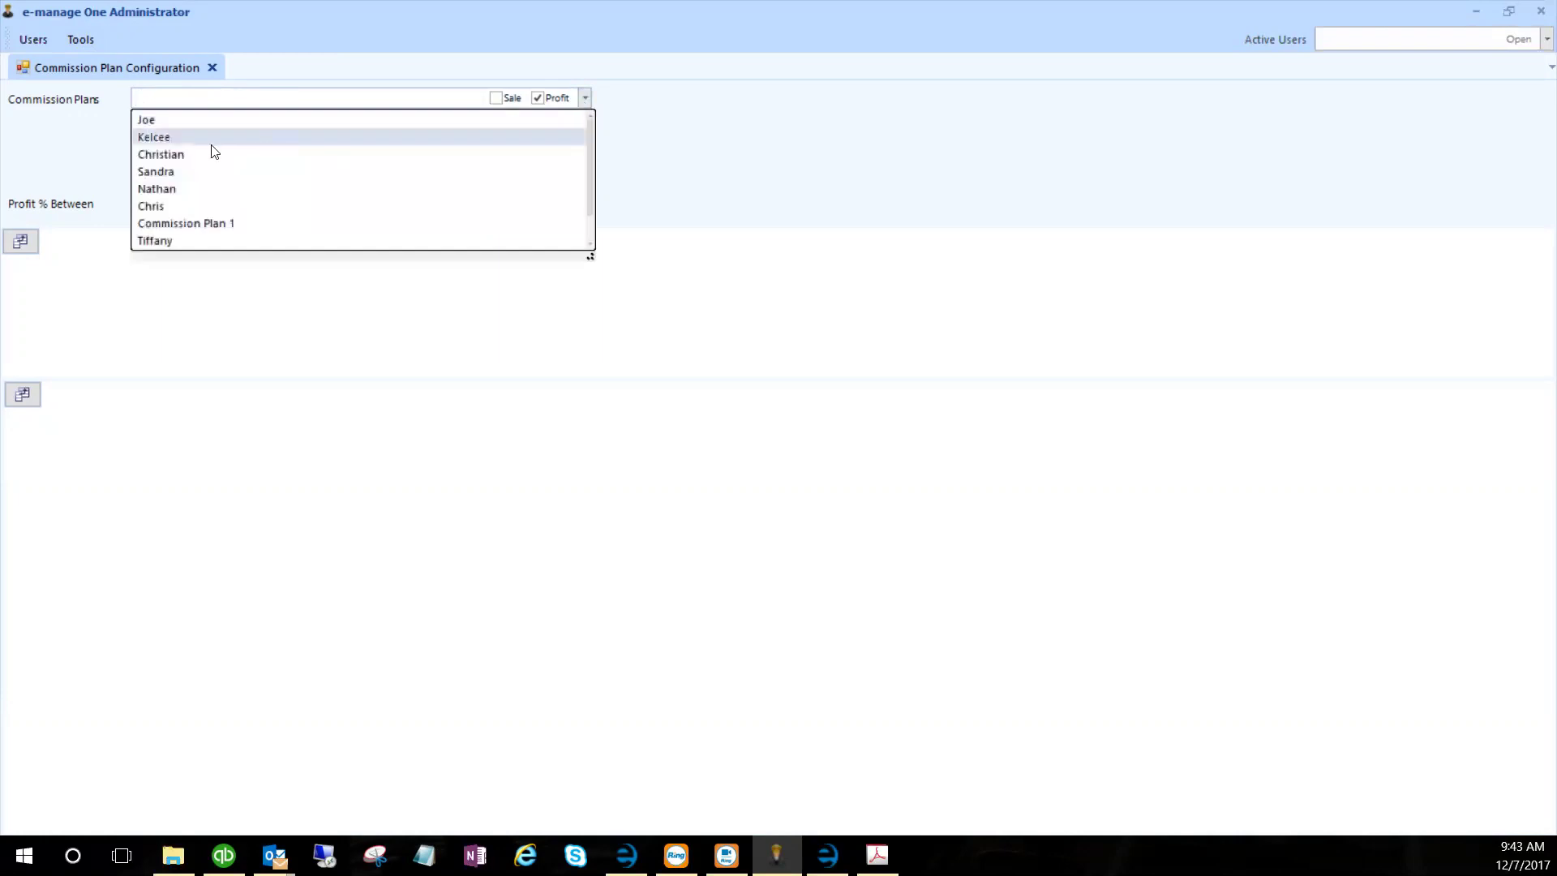
scroll(230, 224, "down", 1)
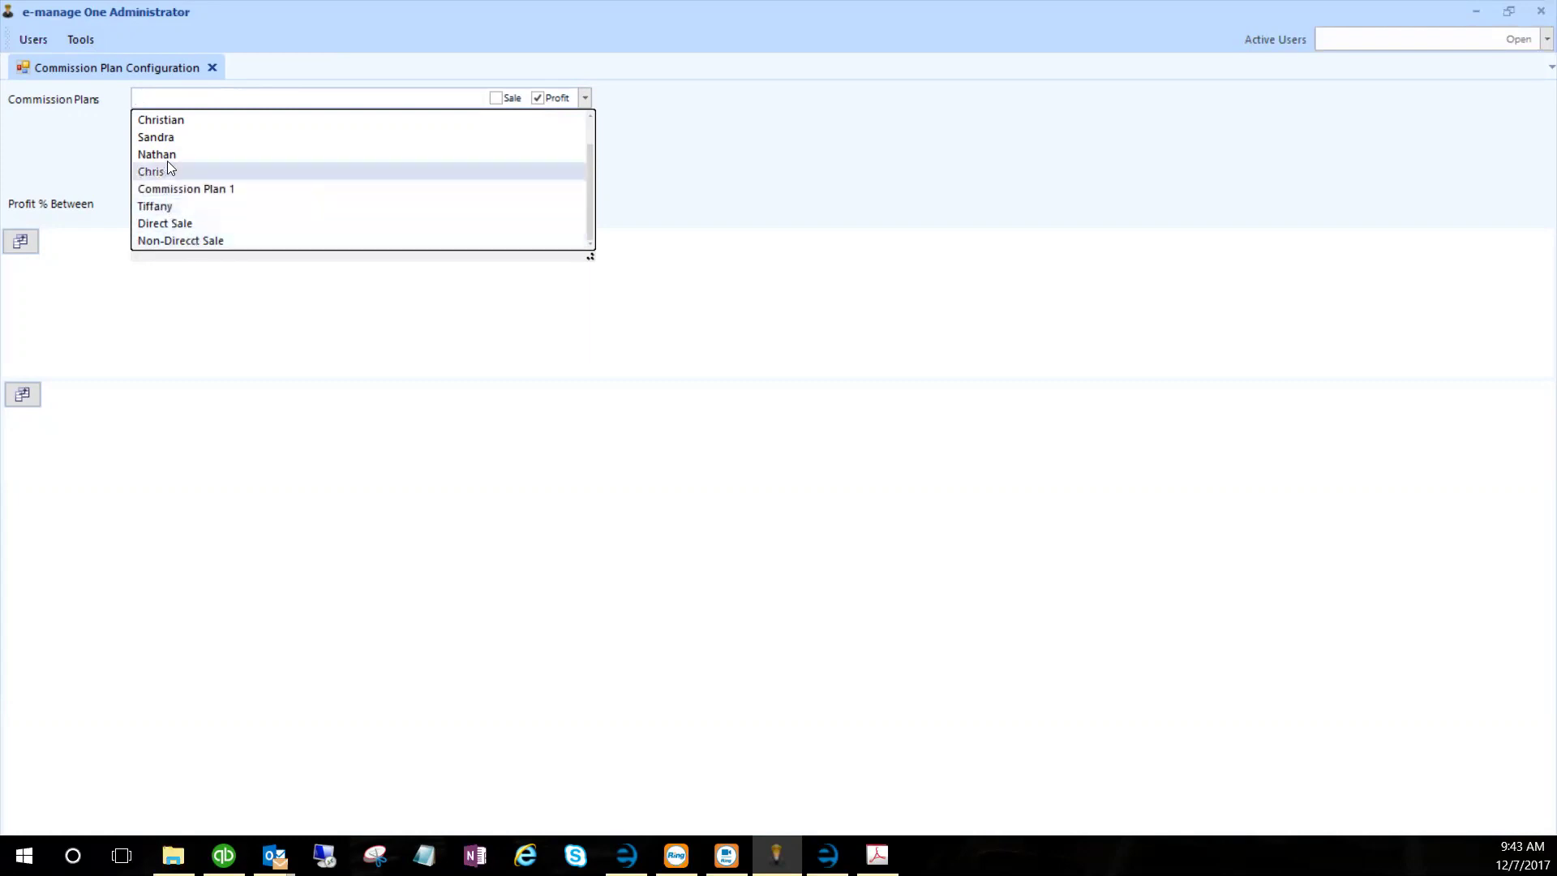
scroll(163, 158, "up", 1)
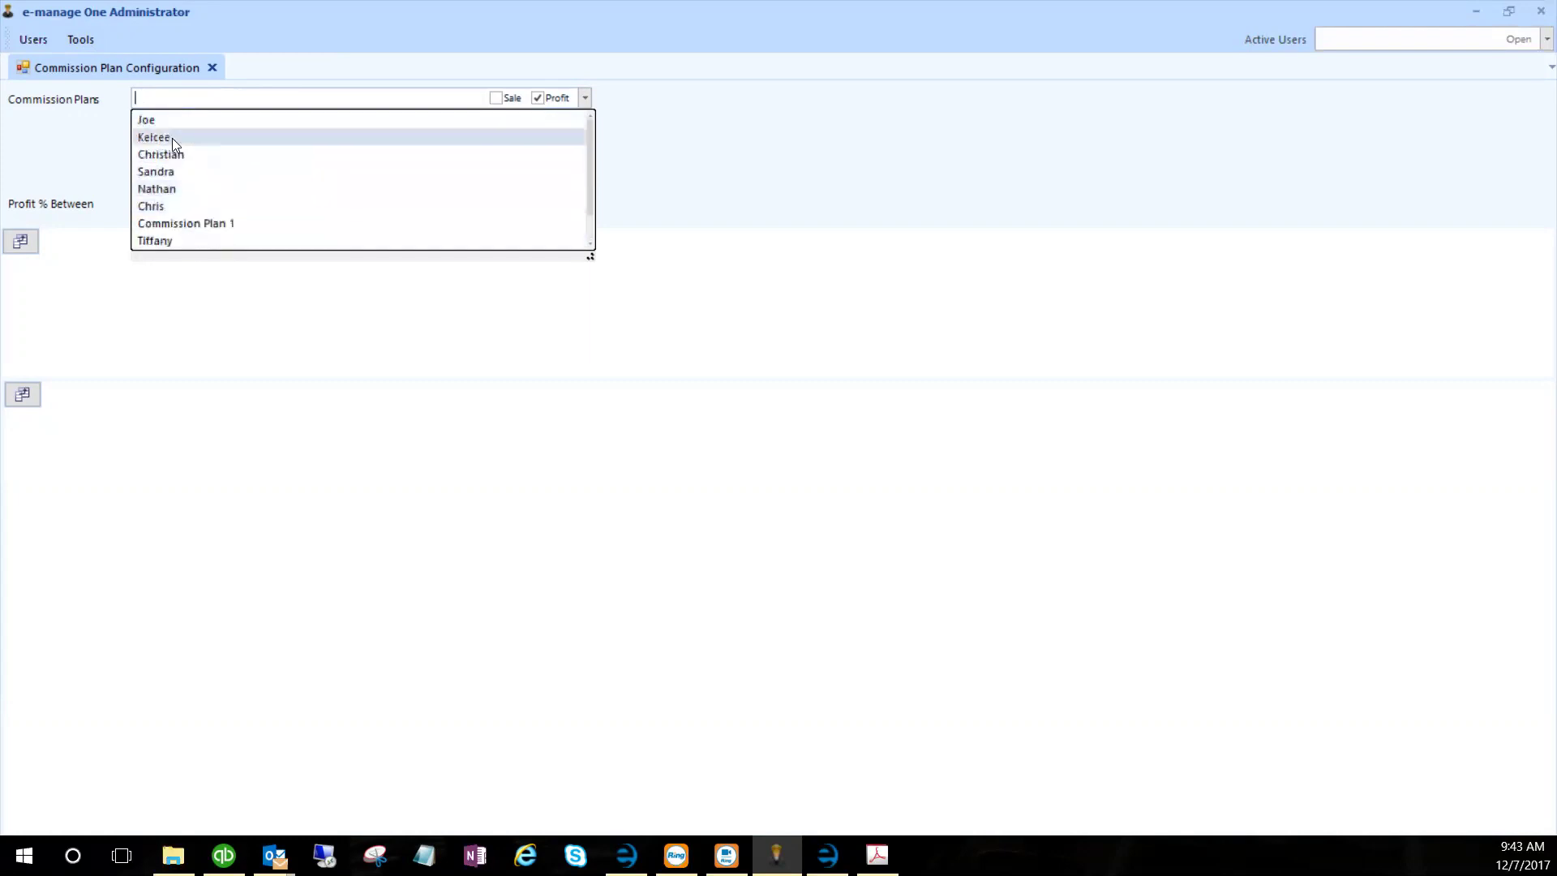
left_click(183, 156)
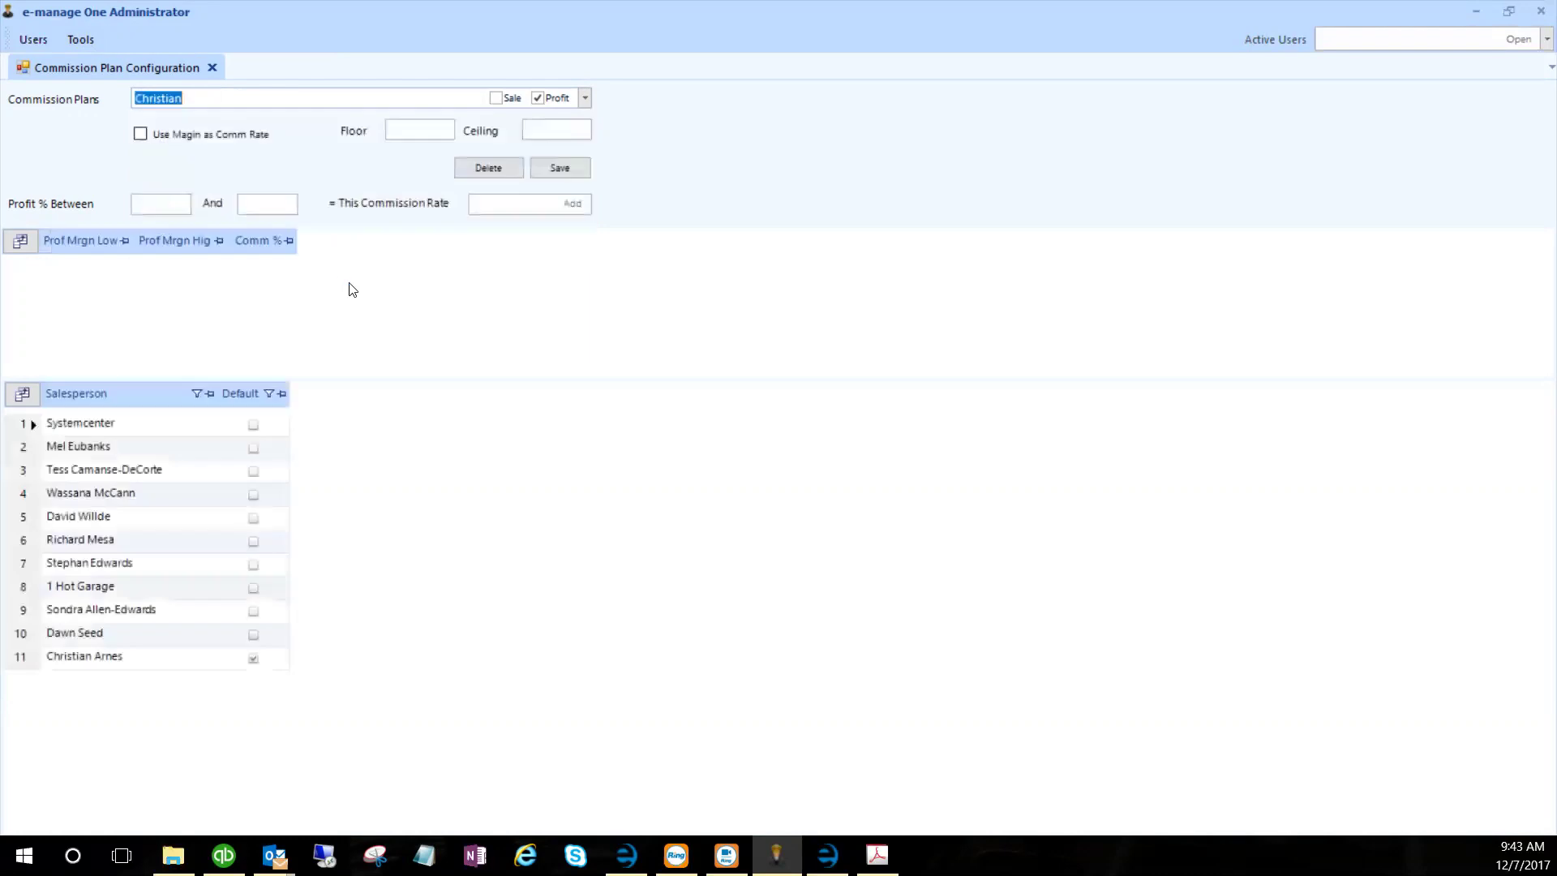
- Load Commission Plan 1 to show its margin tiers and salespeople
left_click(583, 98)
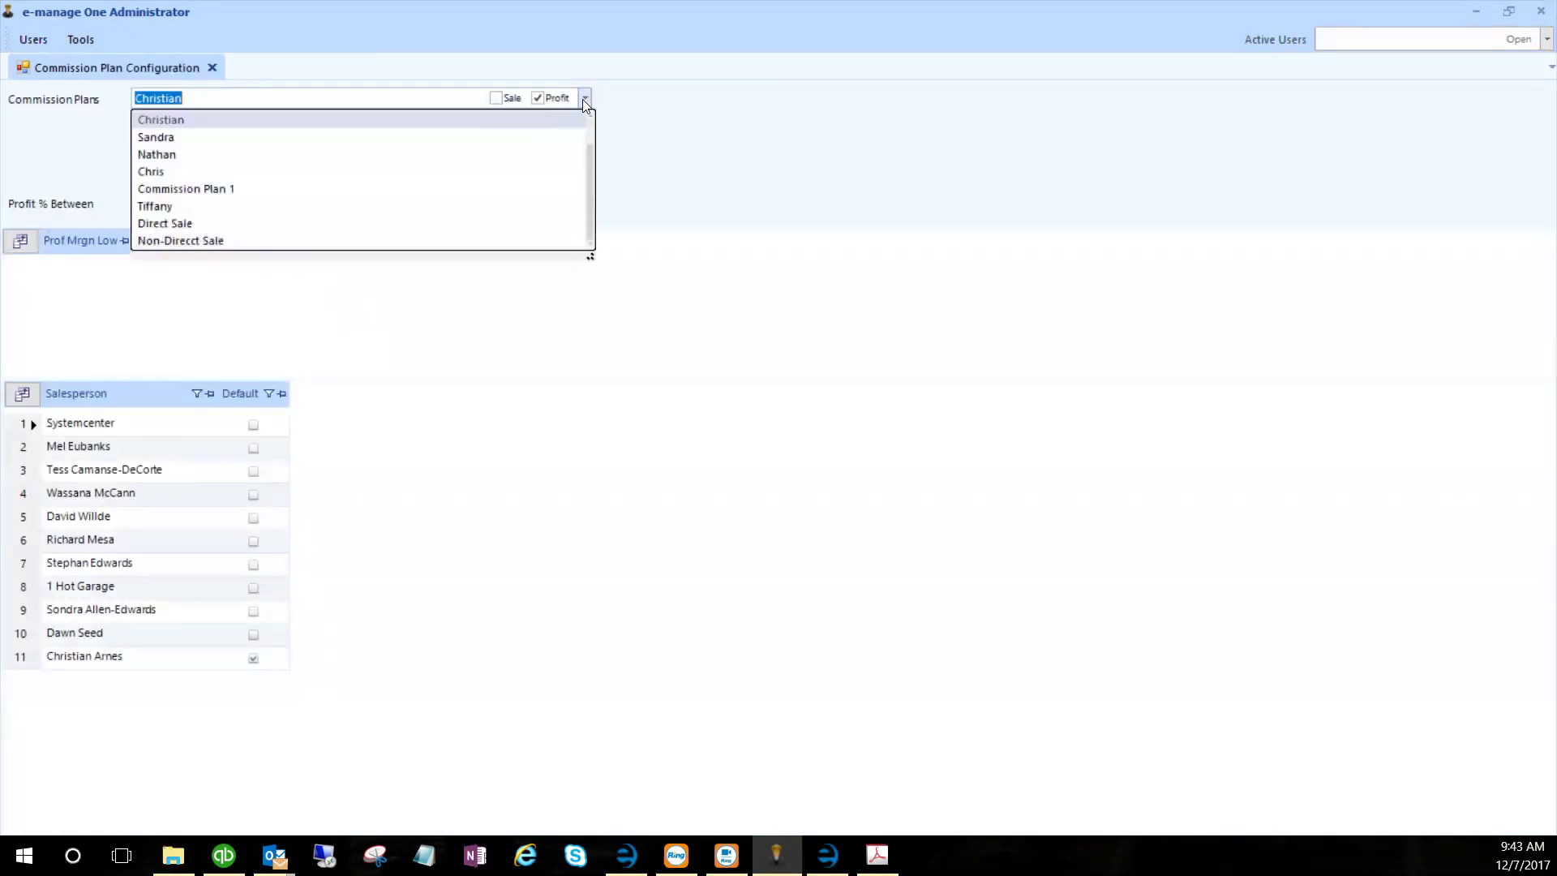
left_click(212, 189)
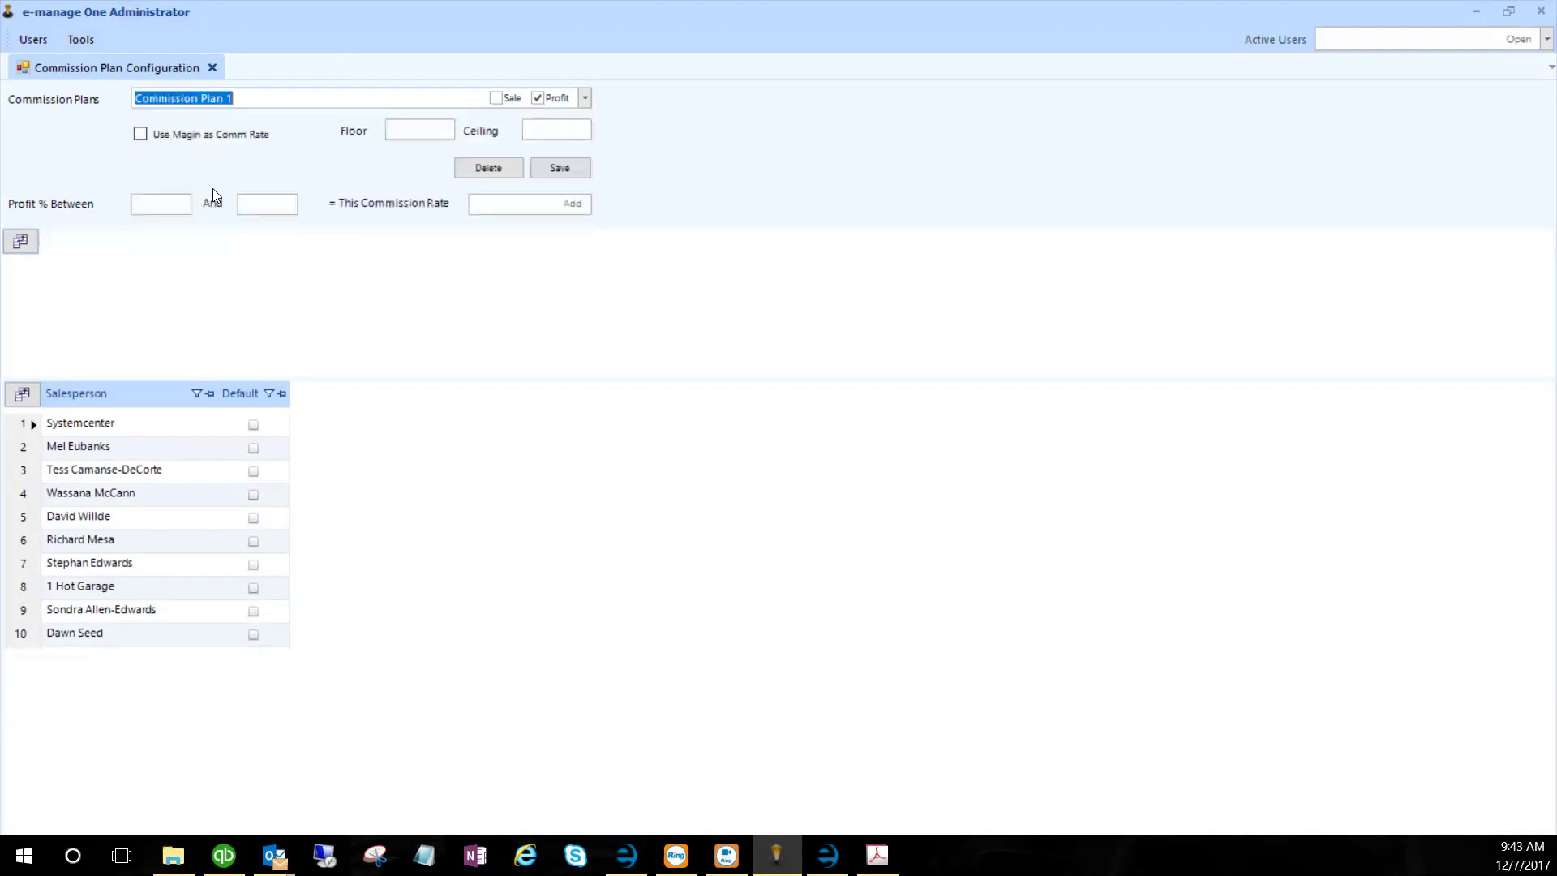
left_click(407, 319)
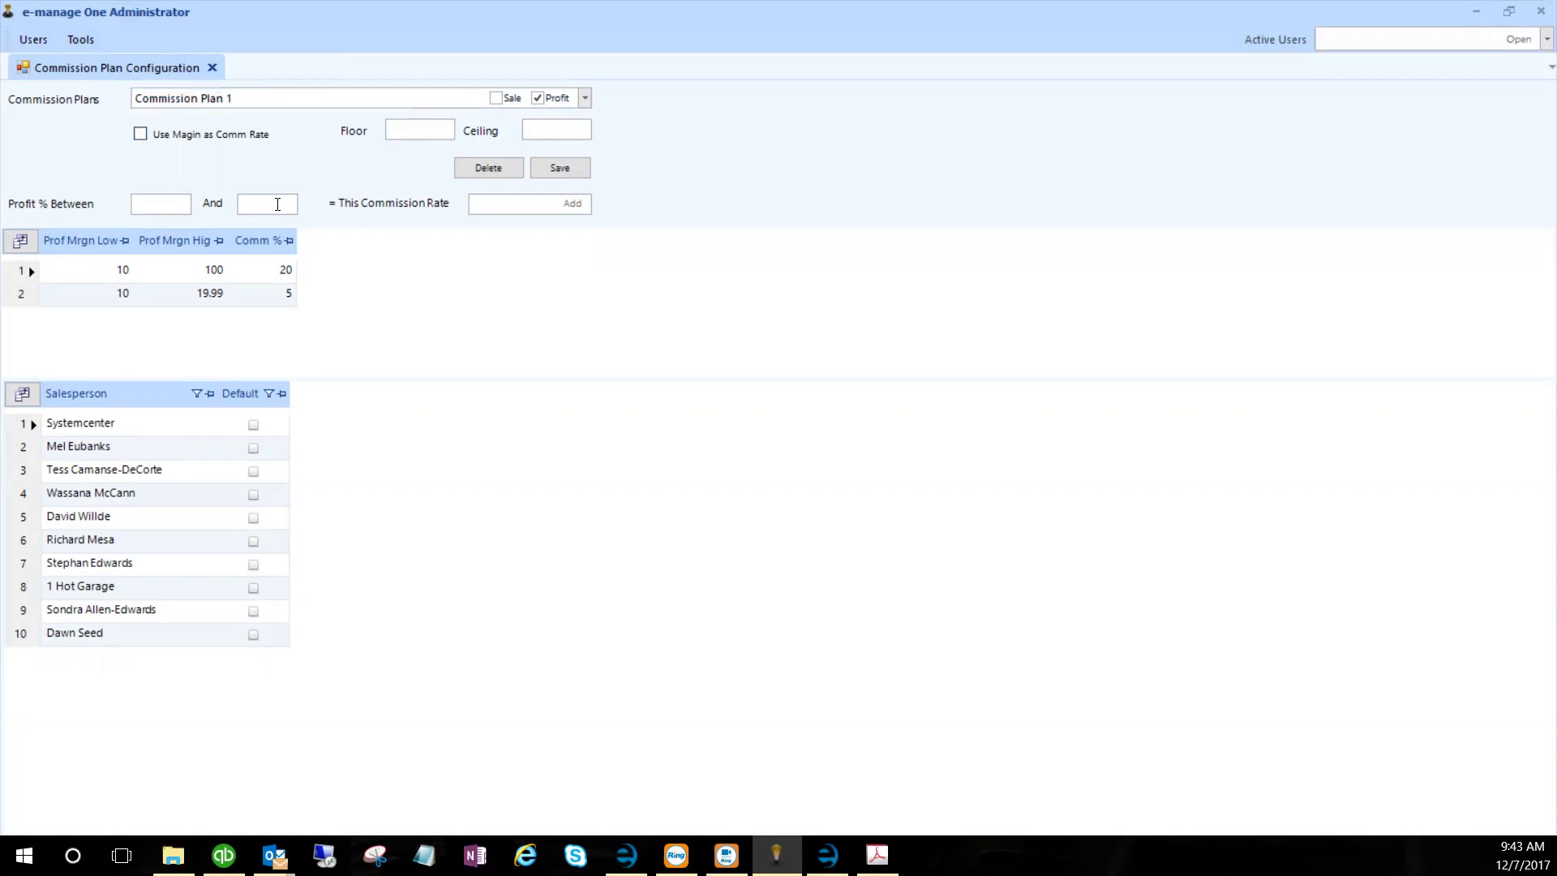
- Examine the low and high profit margins and the commission percentage in both tiers of Commission Plan 1
left_click(107, 274)
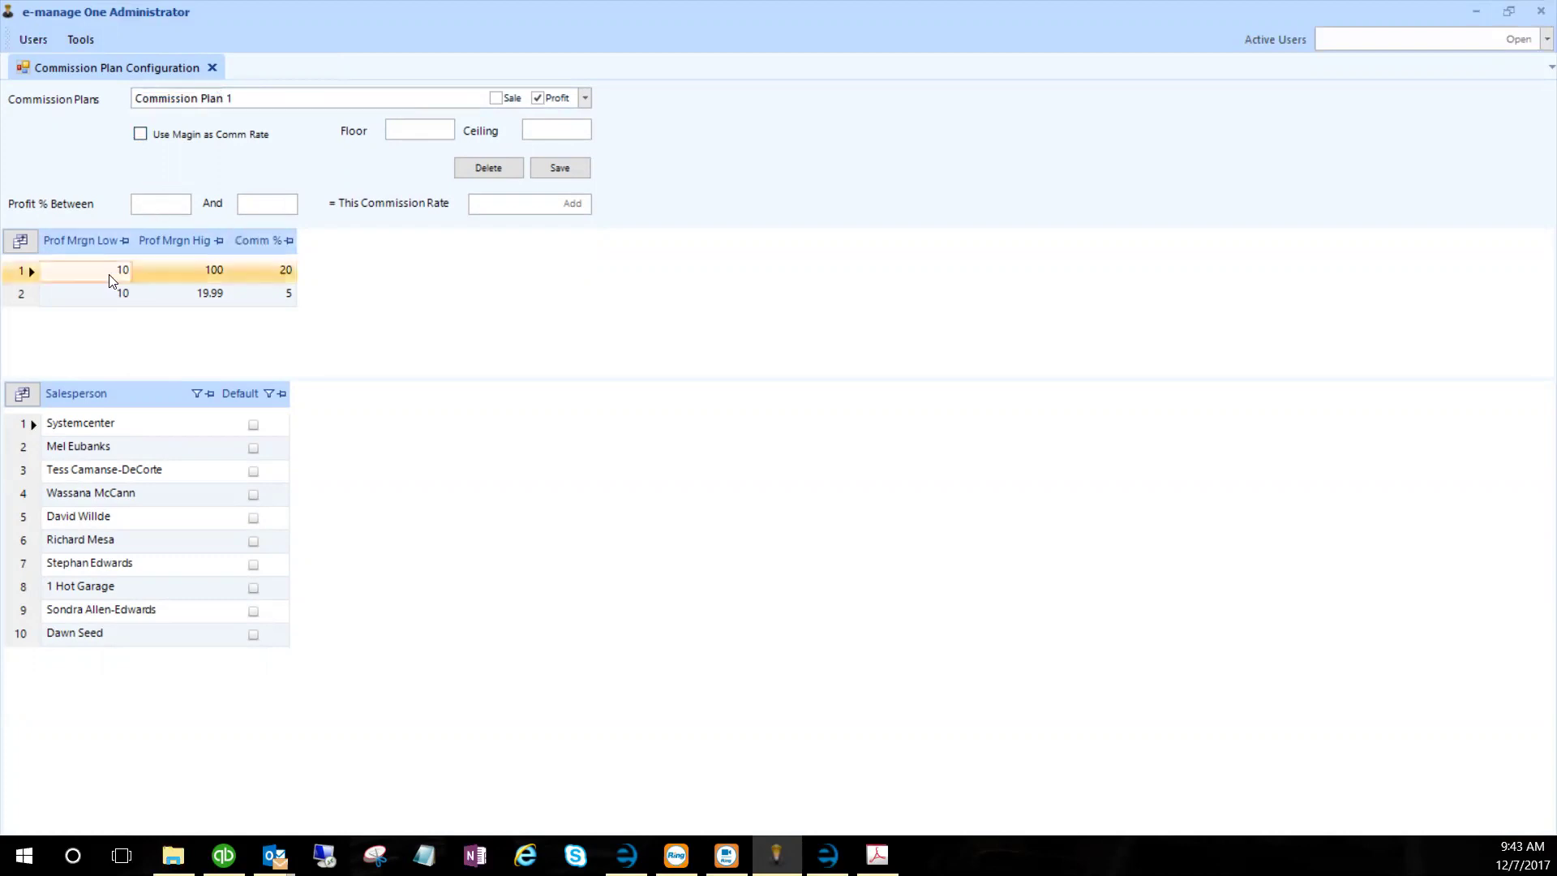
left_click(115, 274)
left_click(217, 278)
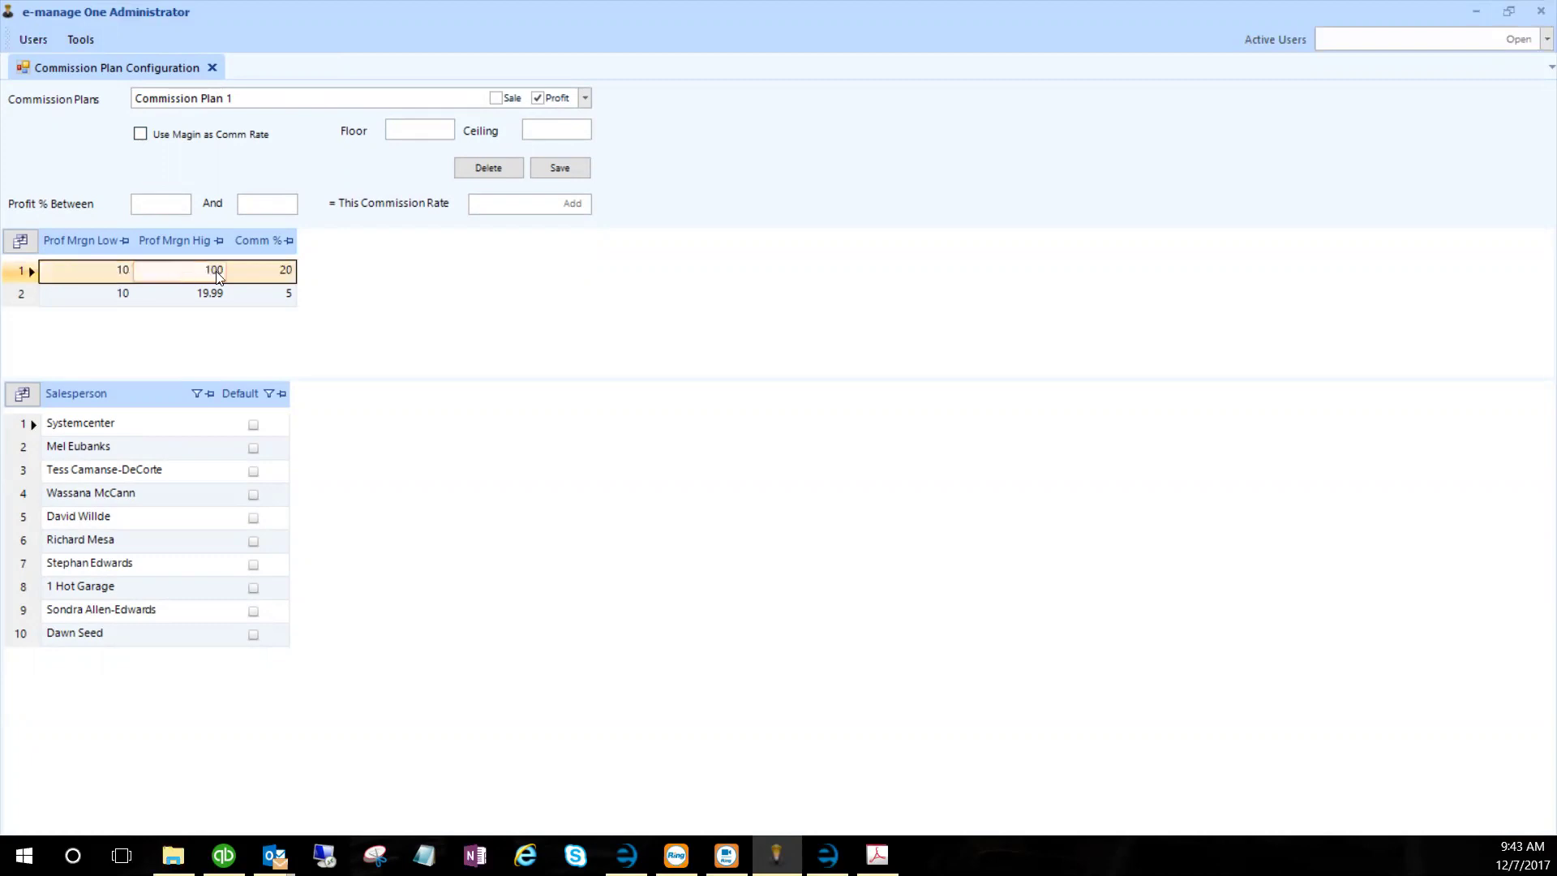
left_click(284, 277)
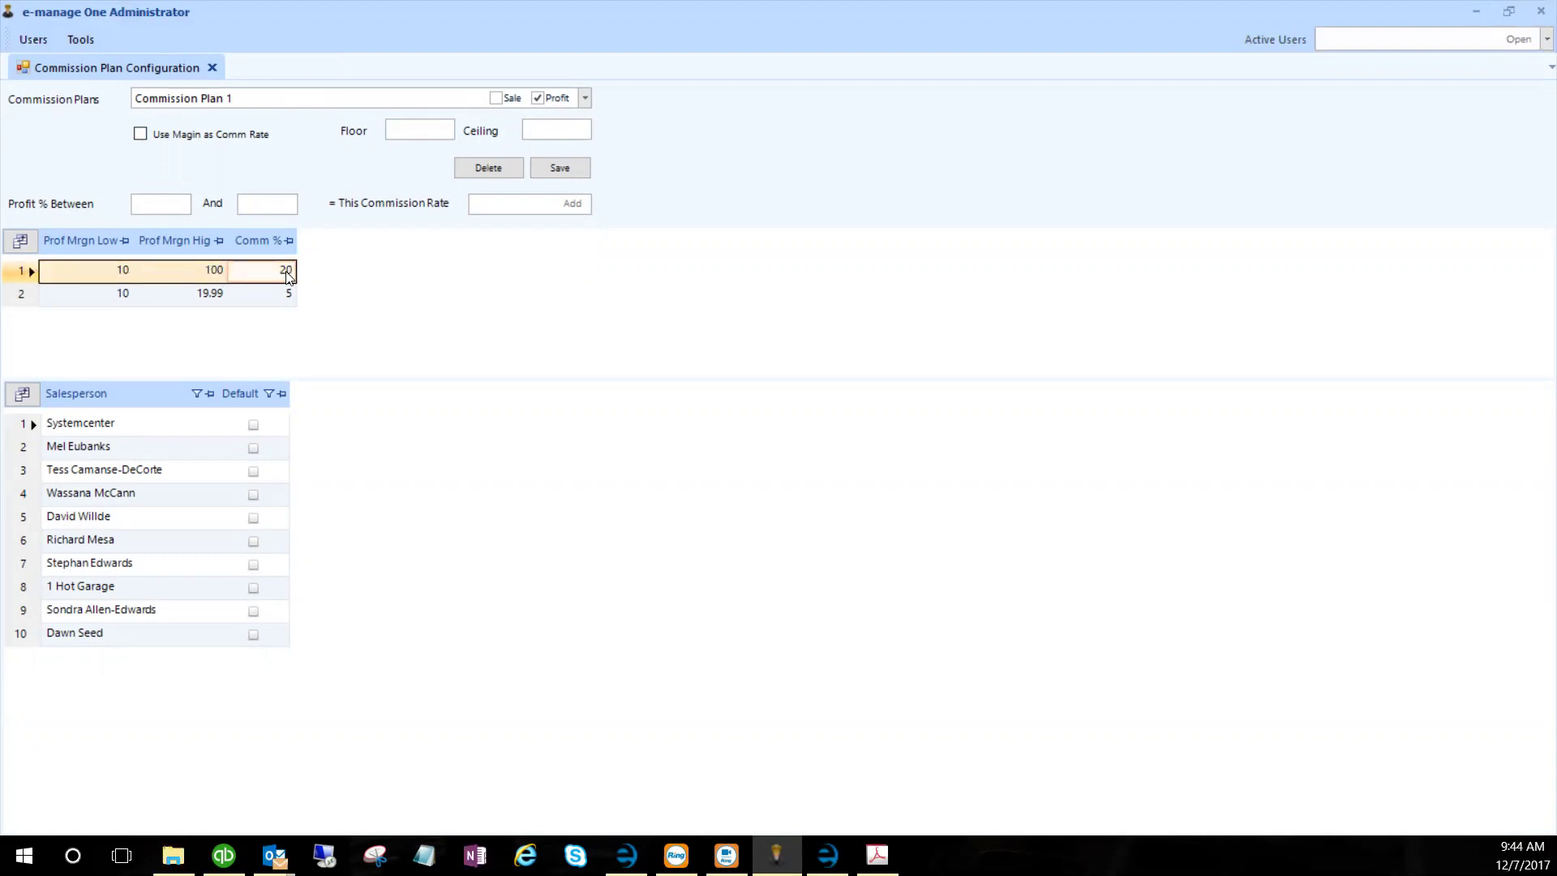
left_click(162, 300)
left_click(126, 298)
left_click(267, 302)
left_click(158, 302)
left_click(124, 300)
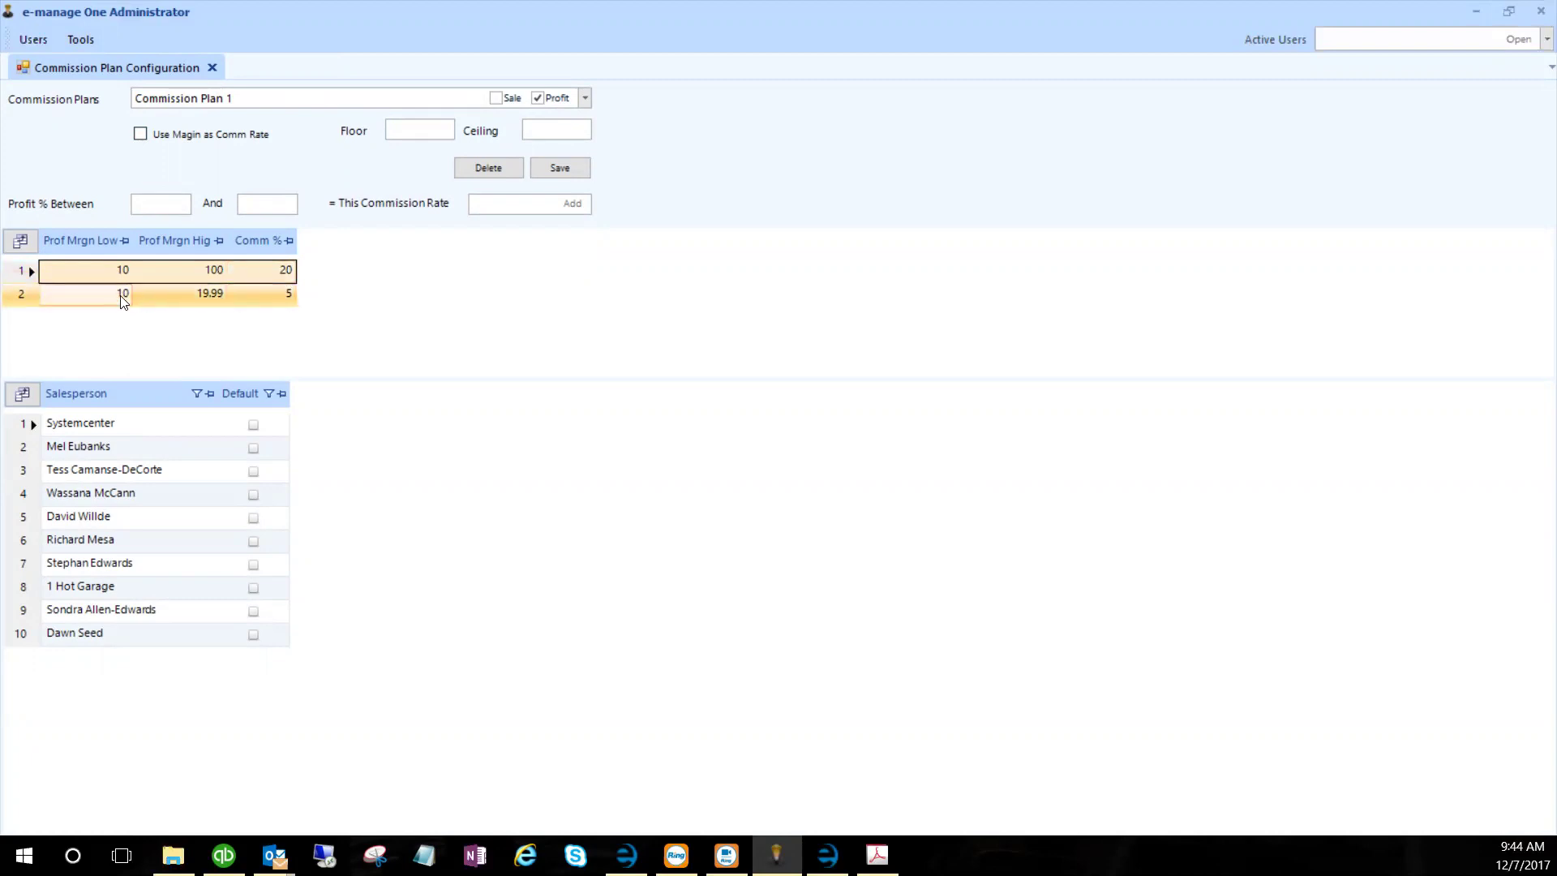
left_click(142, 300)
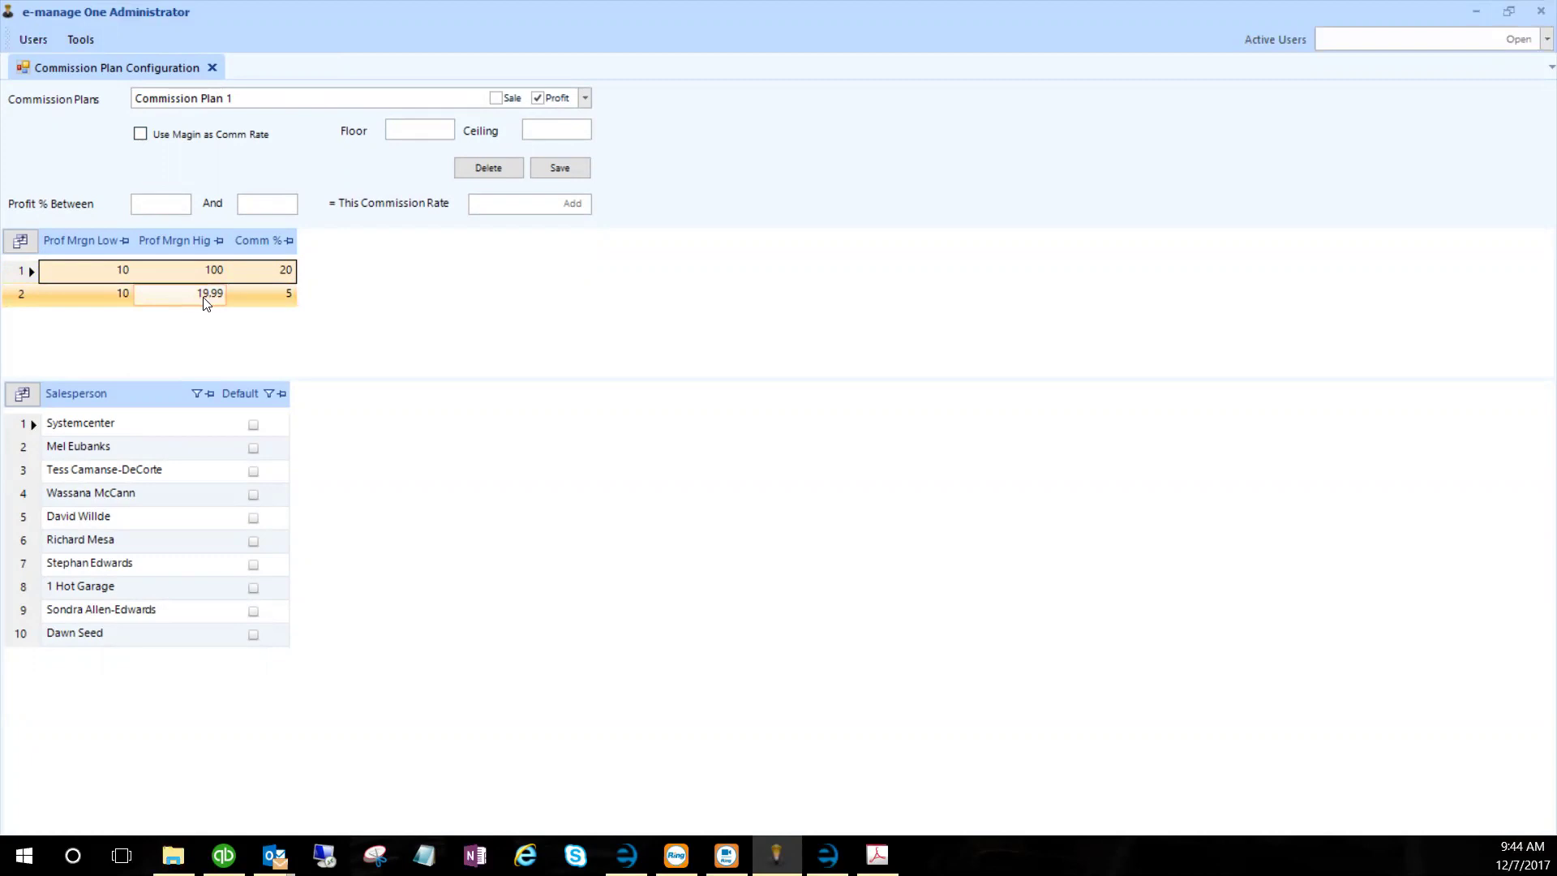
- Add a tier to Commission Plan 1 for profit between 5 and 10 percent at a commission rate of 2
left_click(284, 301)
left_click(170, 205)
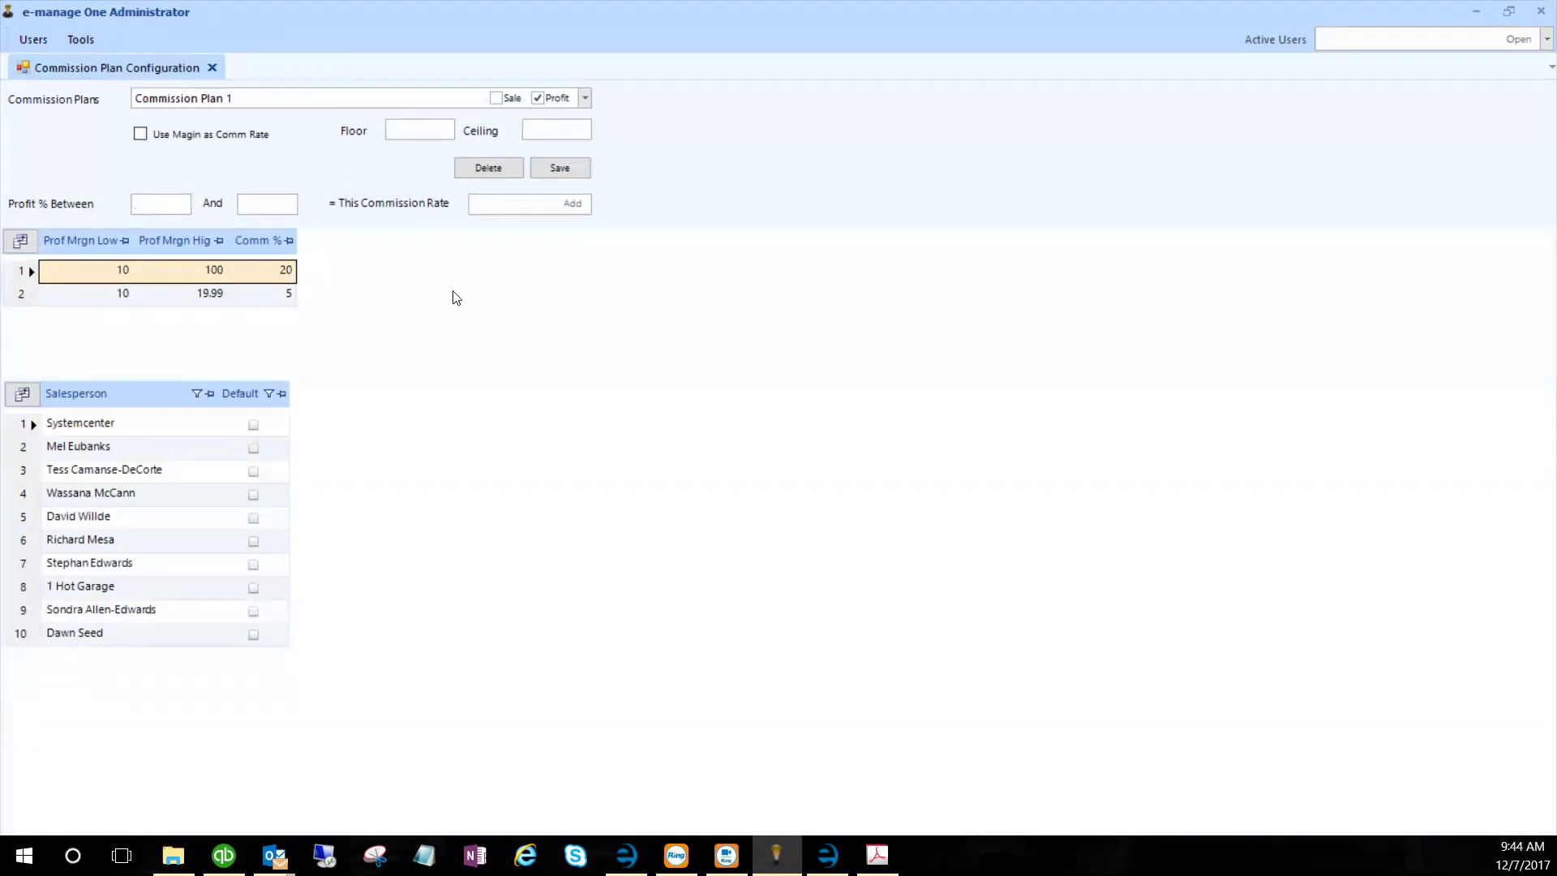
type("5")
key("Tab")
type("10")
key("Tab")
type("2")
left_click(571, 204)
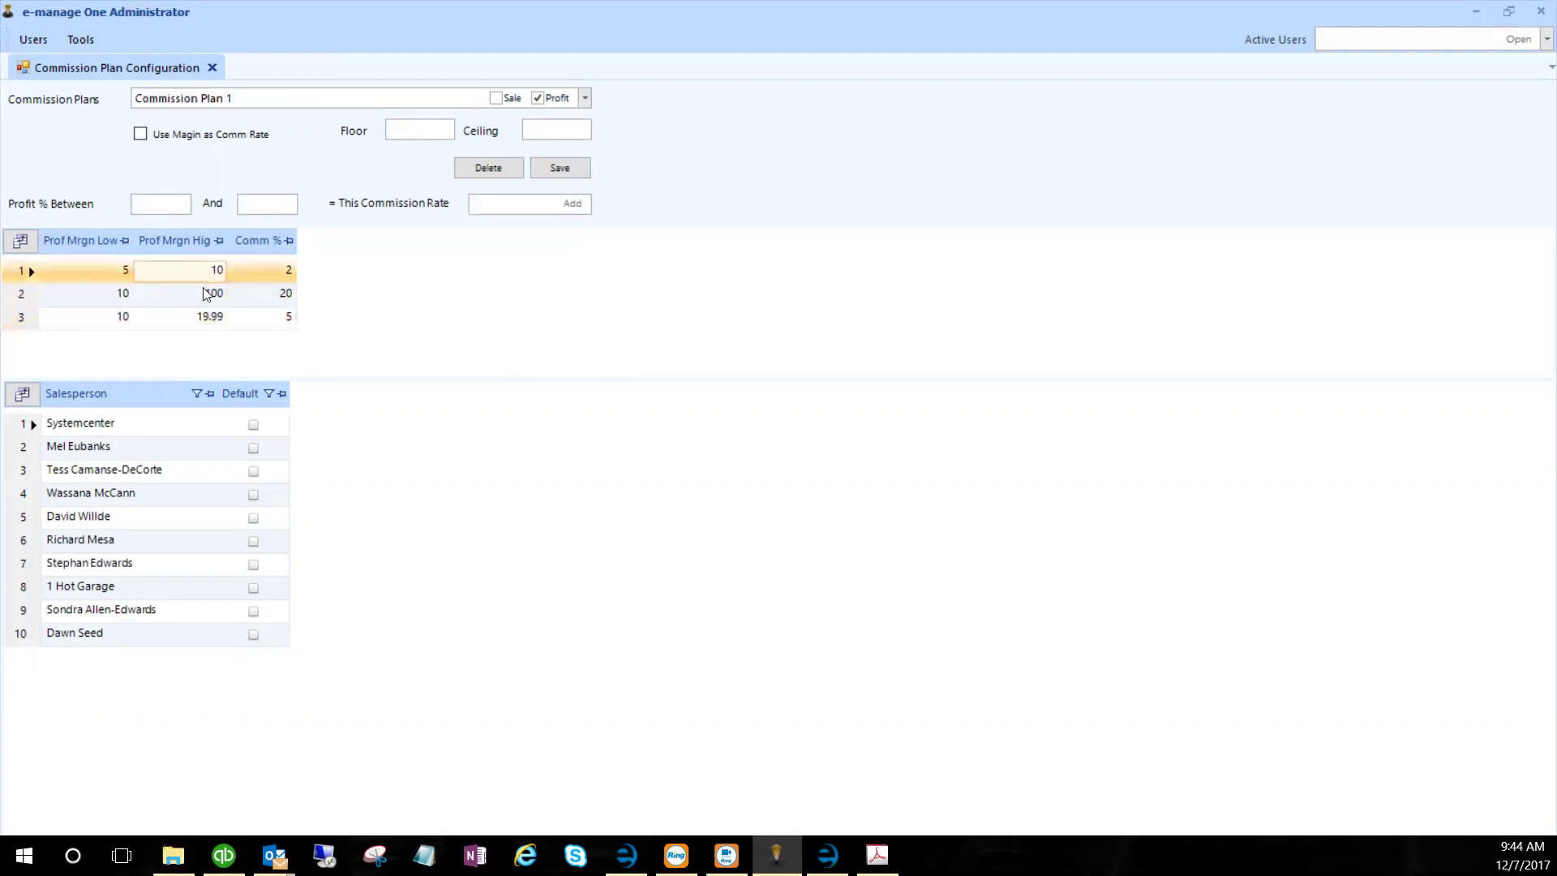
- Load the commission plan named after the salesperson with the default ticked, and select its only margin tier
left_click(587, 97)
left_click(157, 204)
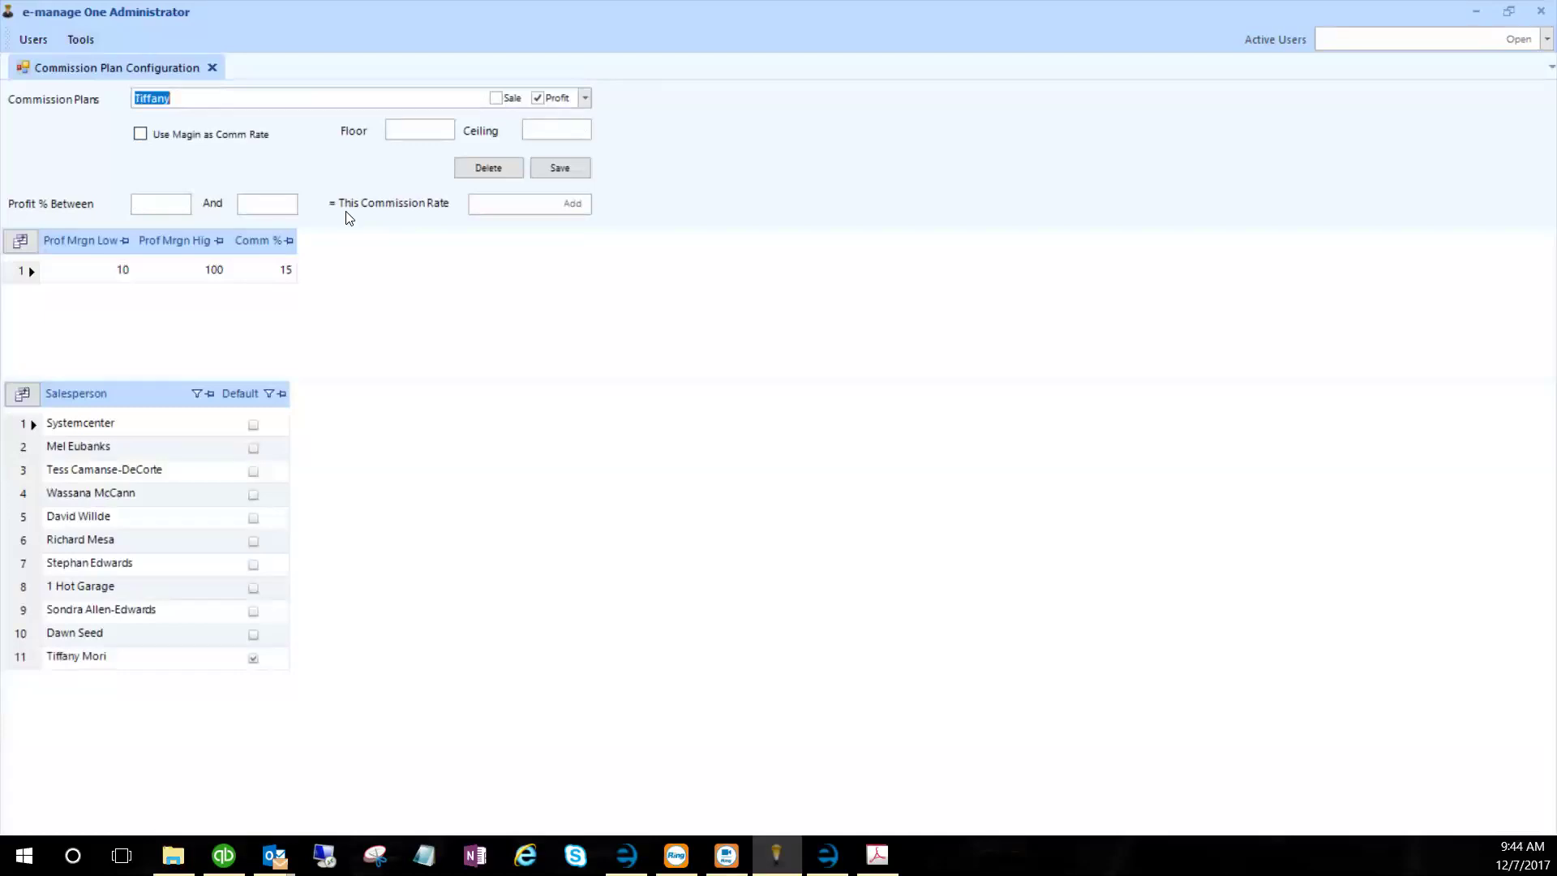
left_click(28, 270)
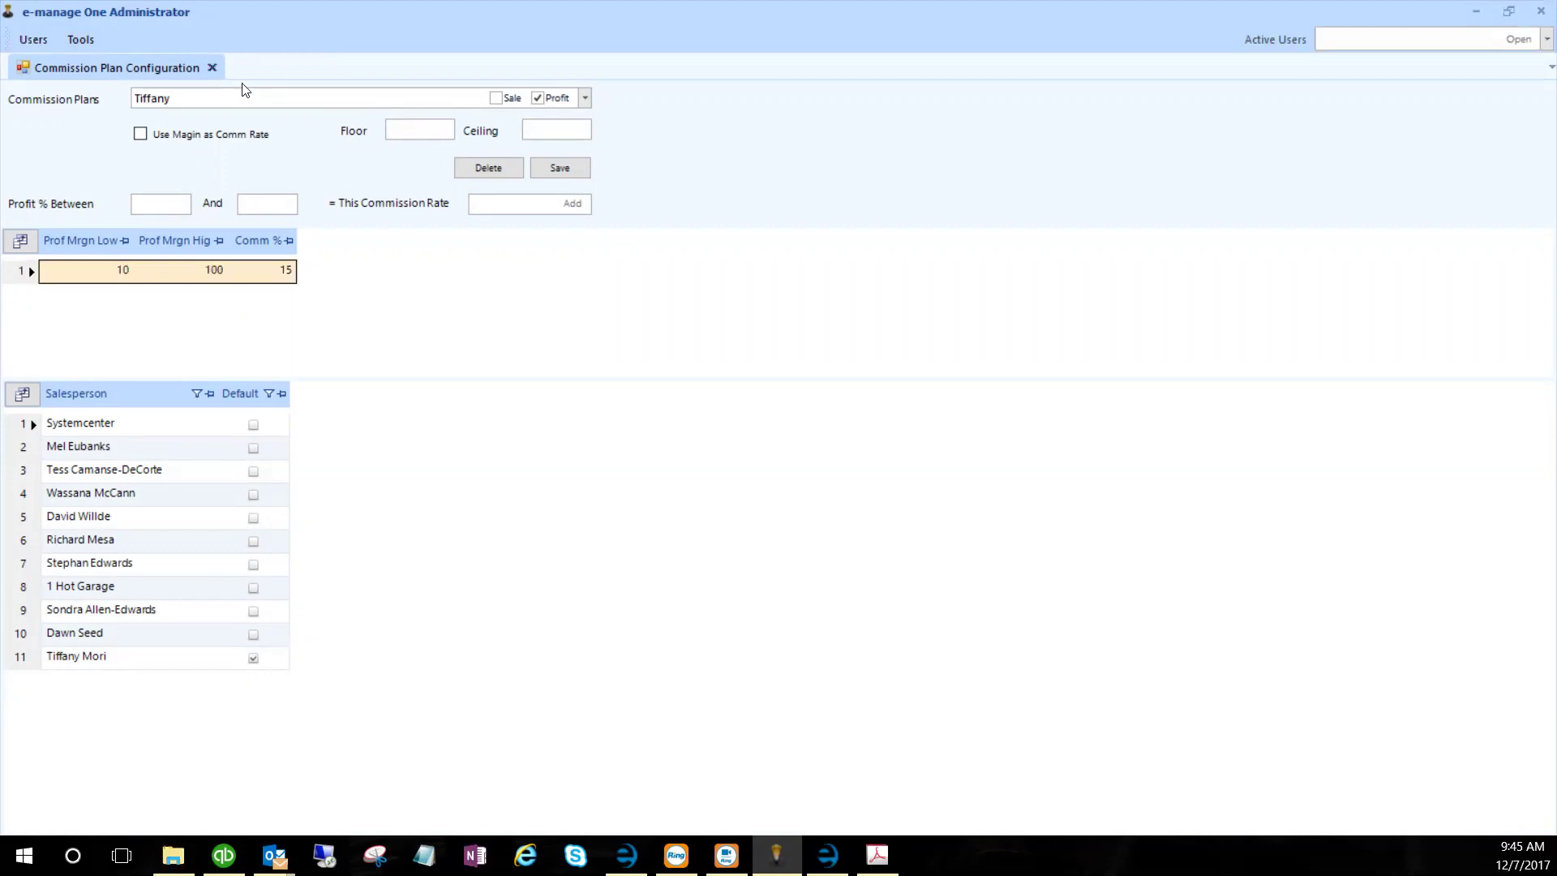
- Try the option that uses the margin as commission rate on this salesperson's plan, and turn it off again
double_click(167, 98)
left_click(141, 135)
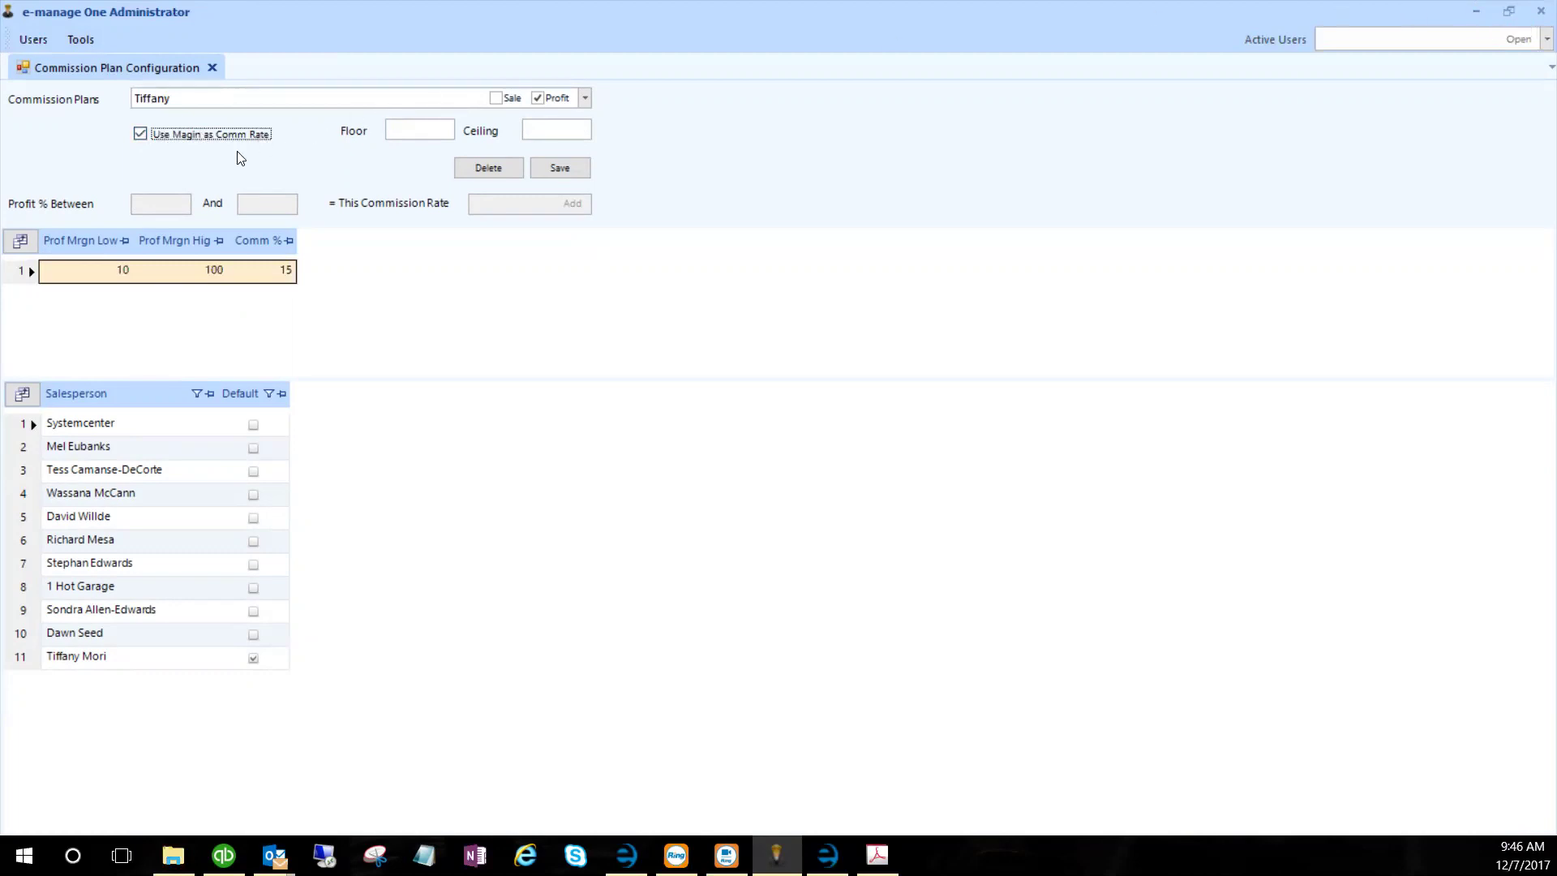
left_click(140, 135)
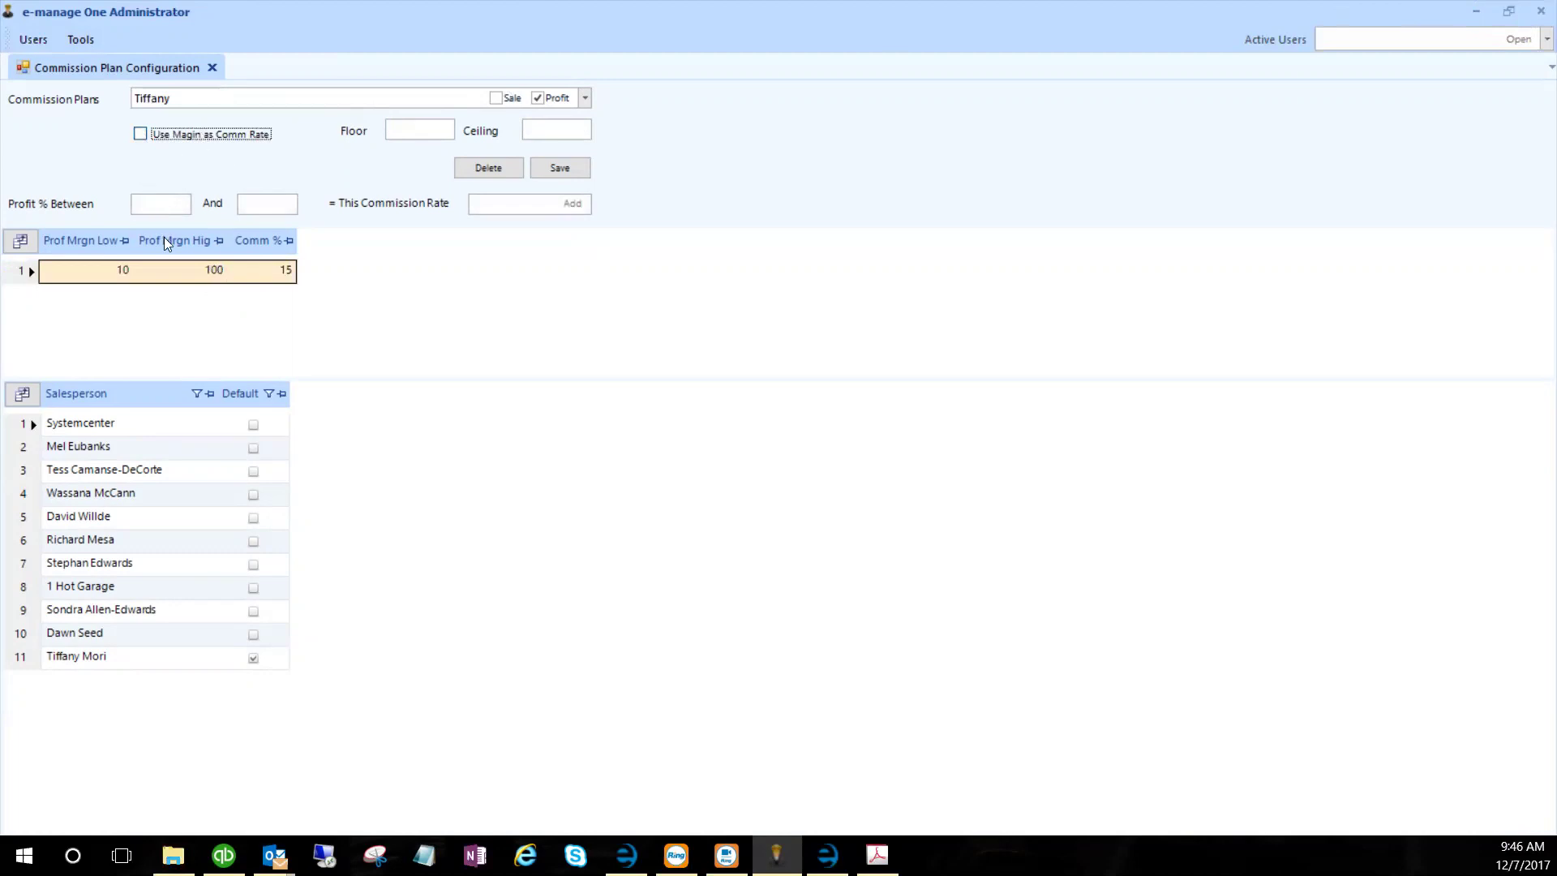
- Add a tier to the salesperson's plan for profit between 1 and 1 percent at rate 1.5, and select it
left_click(34, 270)
left_click(133, 276)
left_click(183, 204)
type("1")
key("Tab")
type("1")
key("Tab")
type("1.5")
left_click(572, 203)
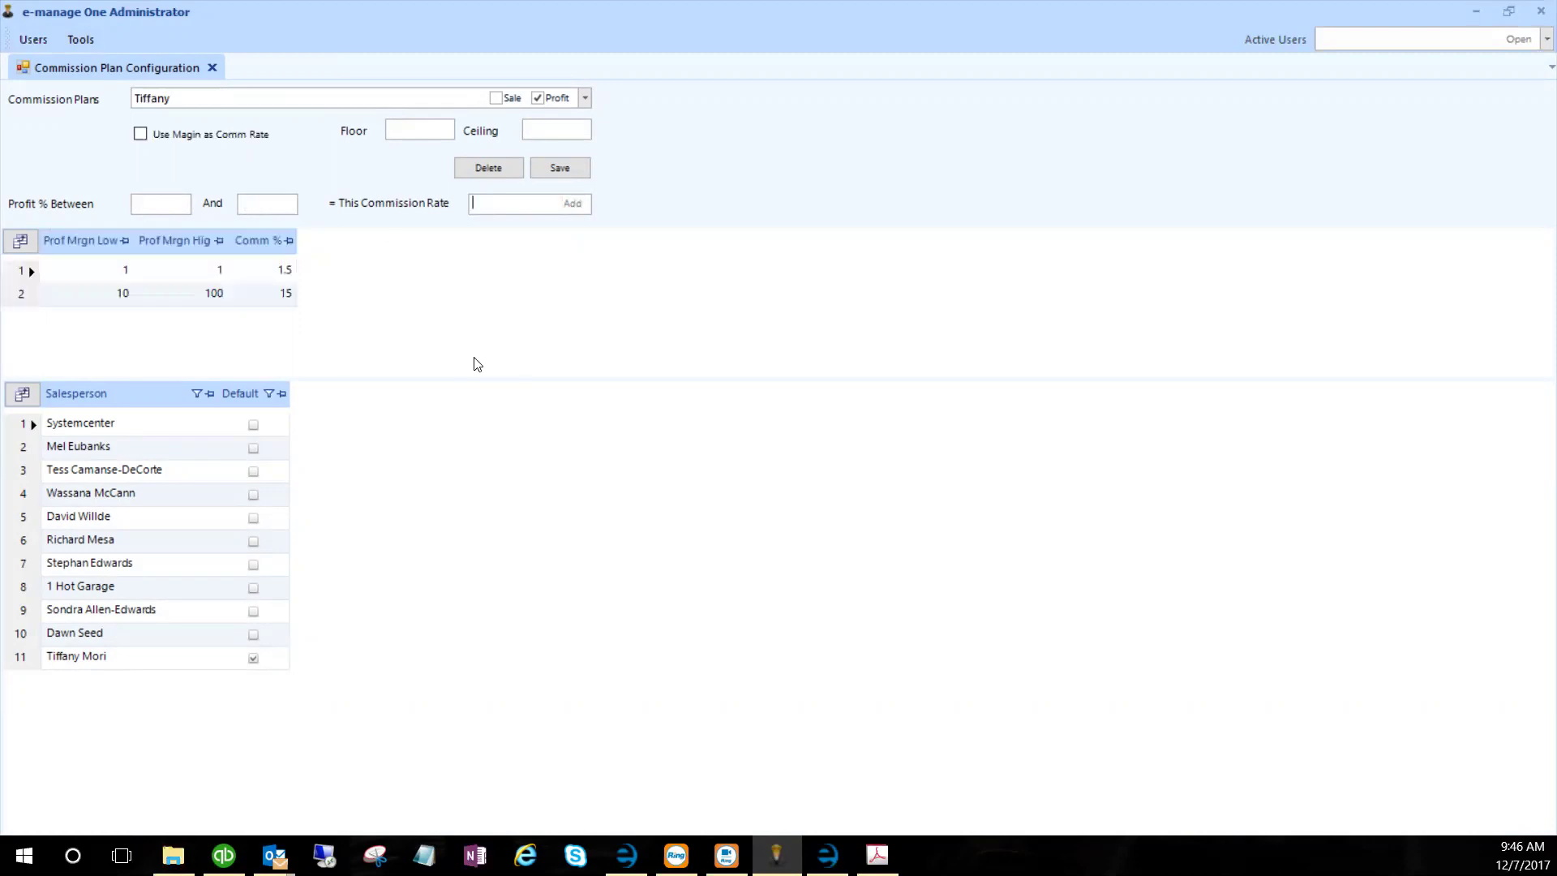
left_click(122, 271)
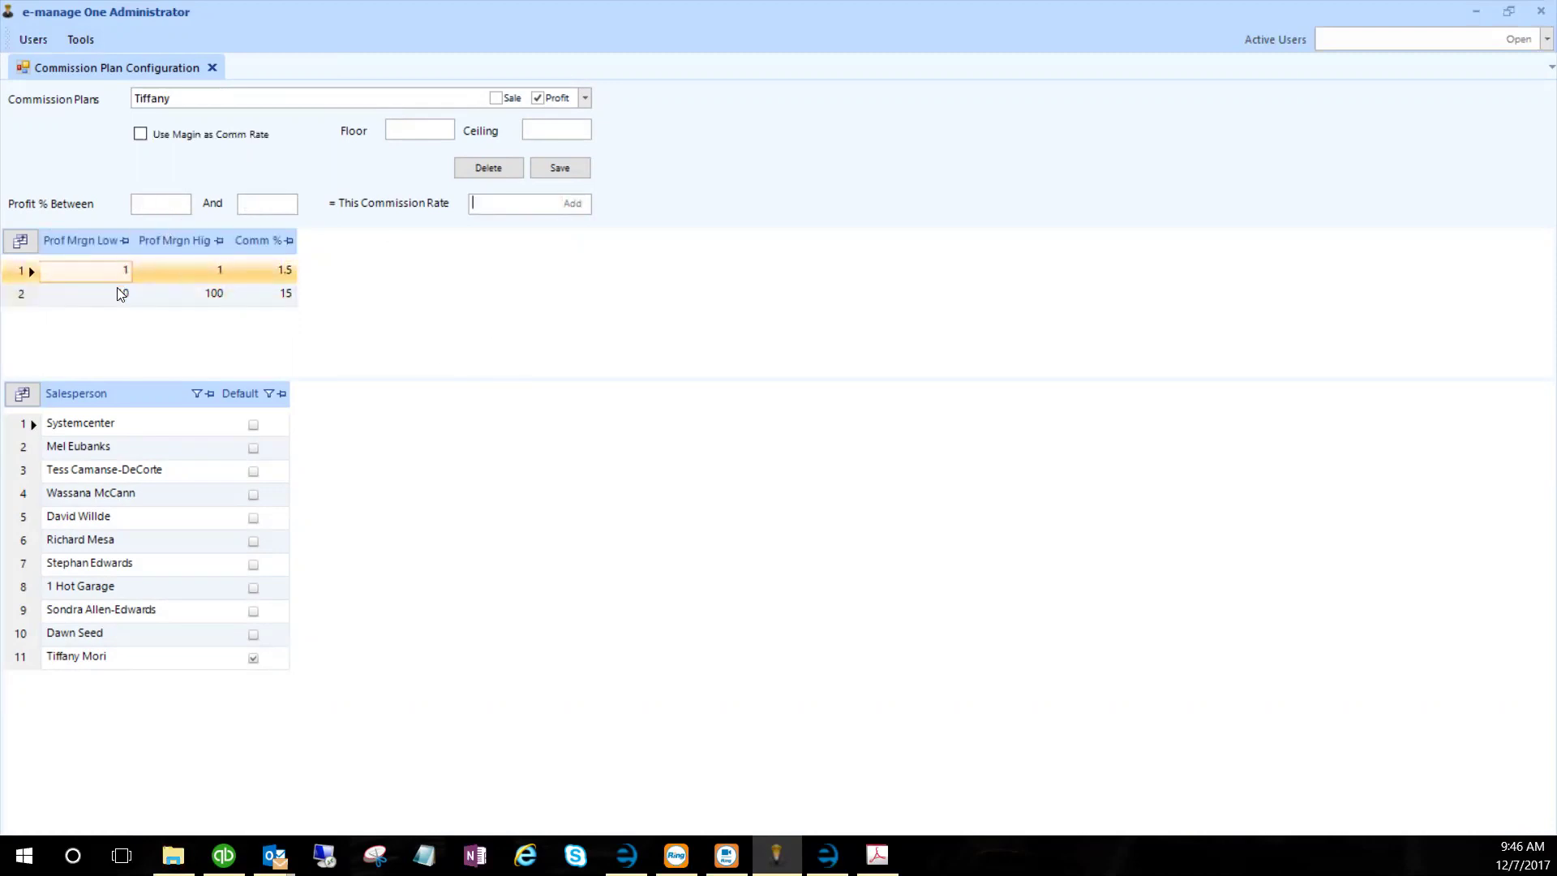
left_click(114, 341)
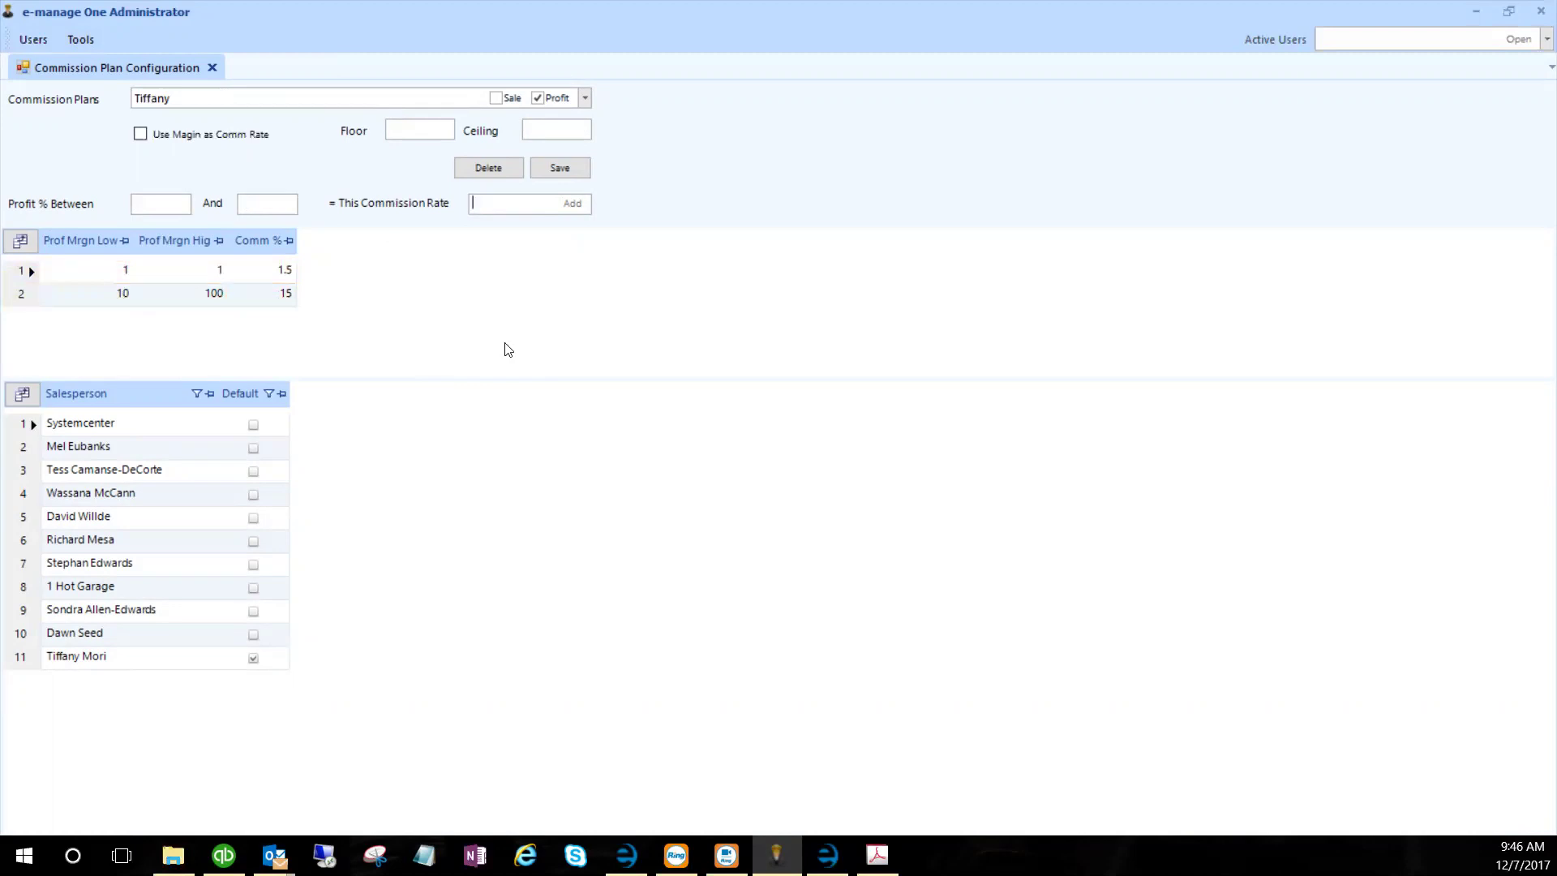
left_click(16, 274)
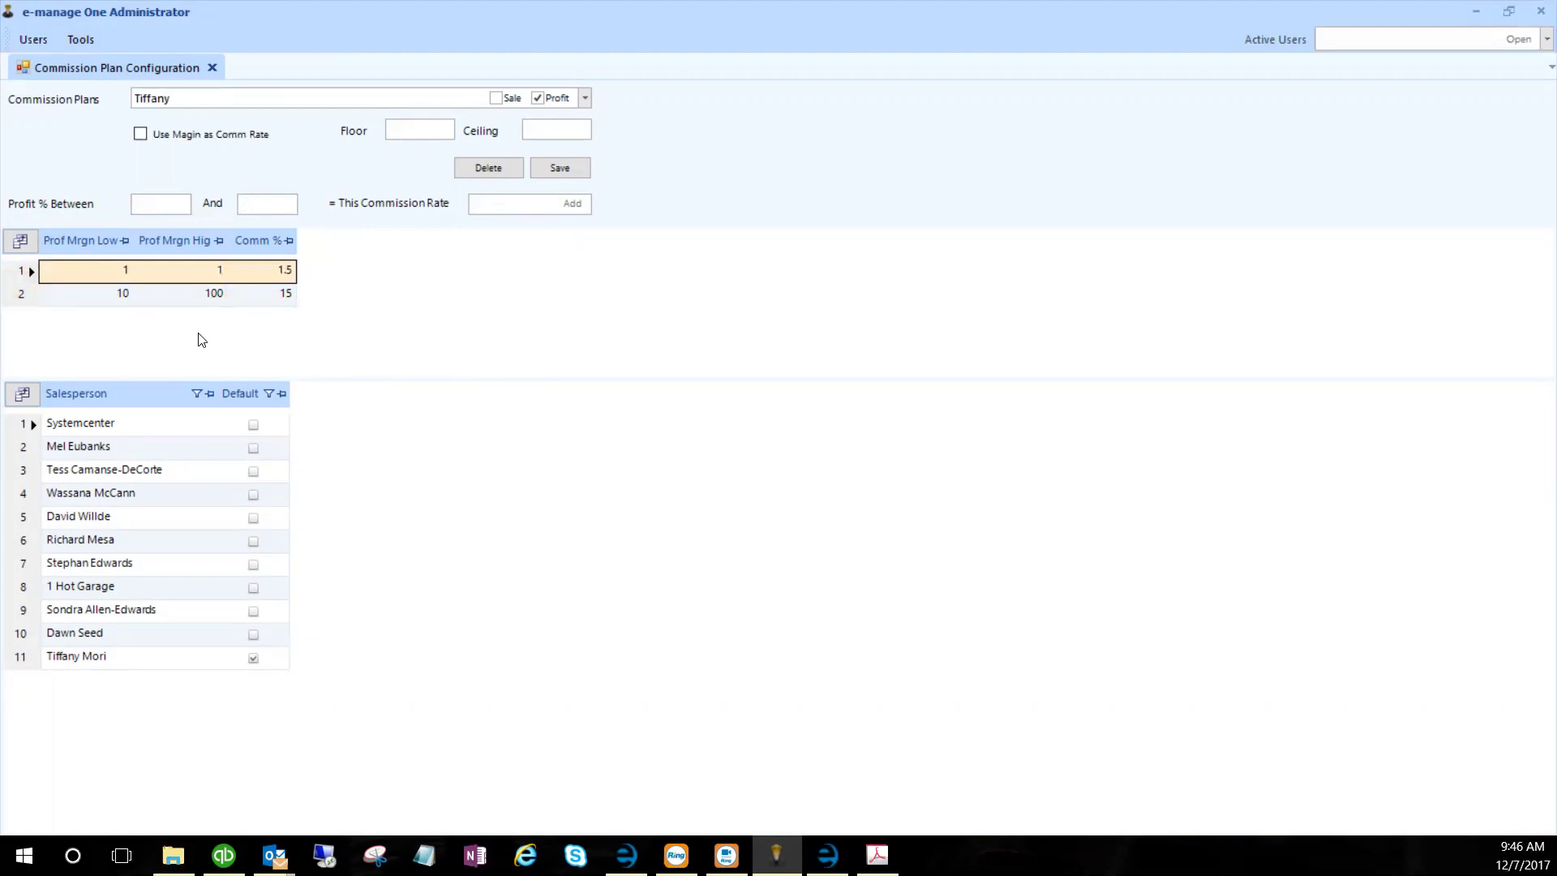
- Switch to e-manage ONE, open the job's Commissions module and start scheduling a commission payment for the credited salesperson
left_click(626, 855)
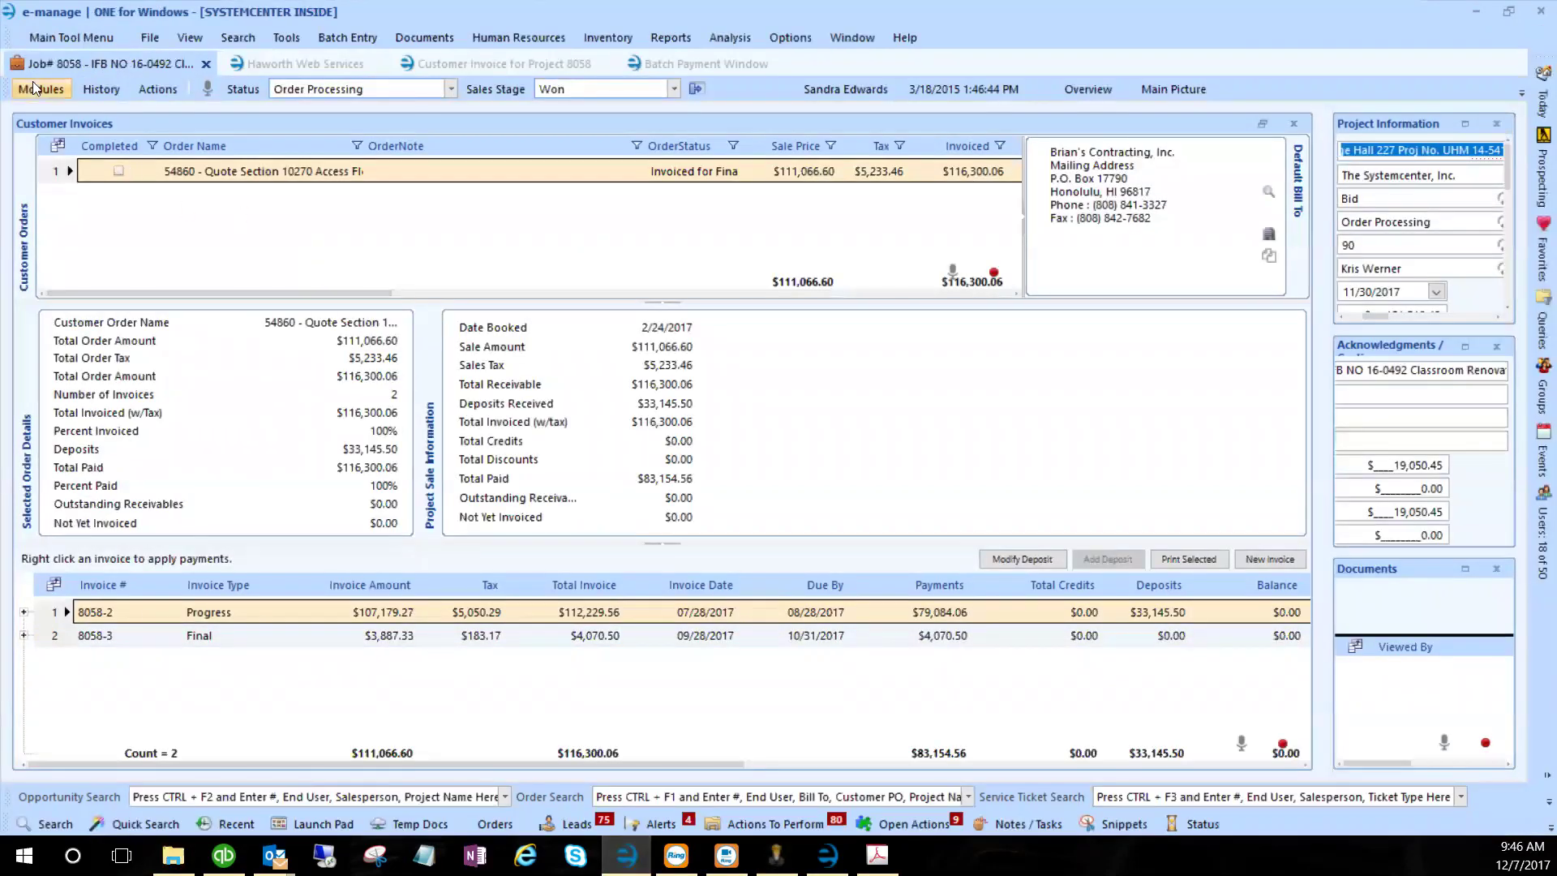
left_click(36, 88)
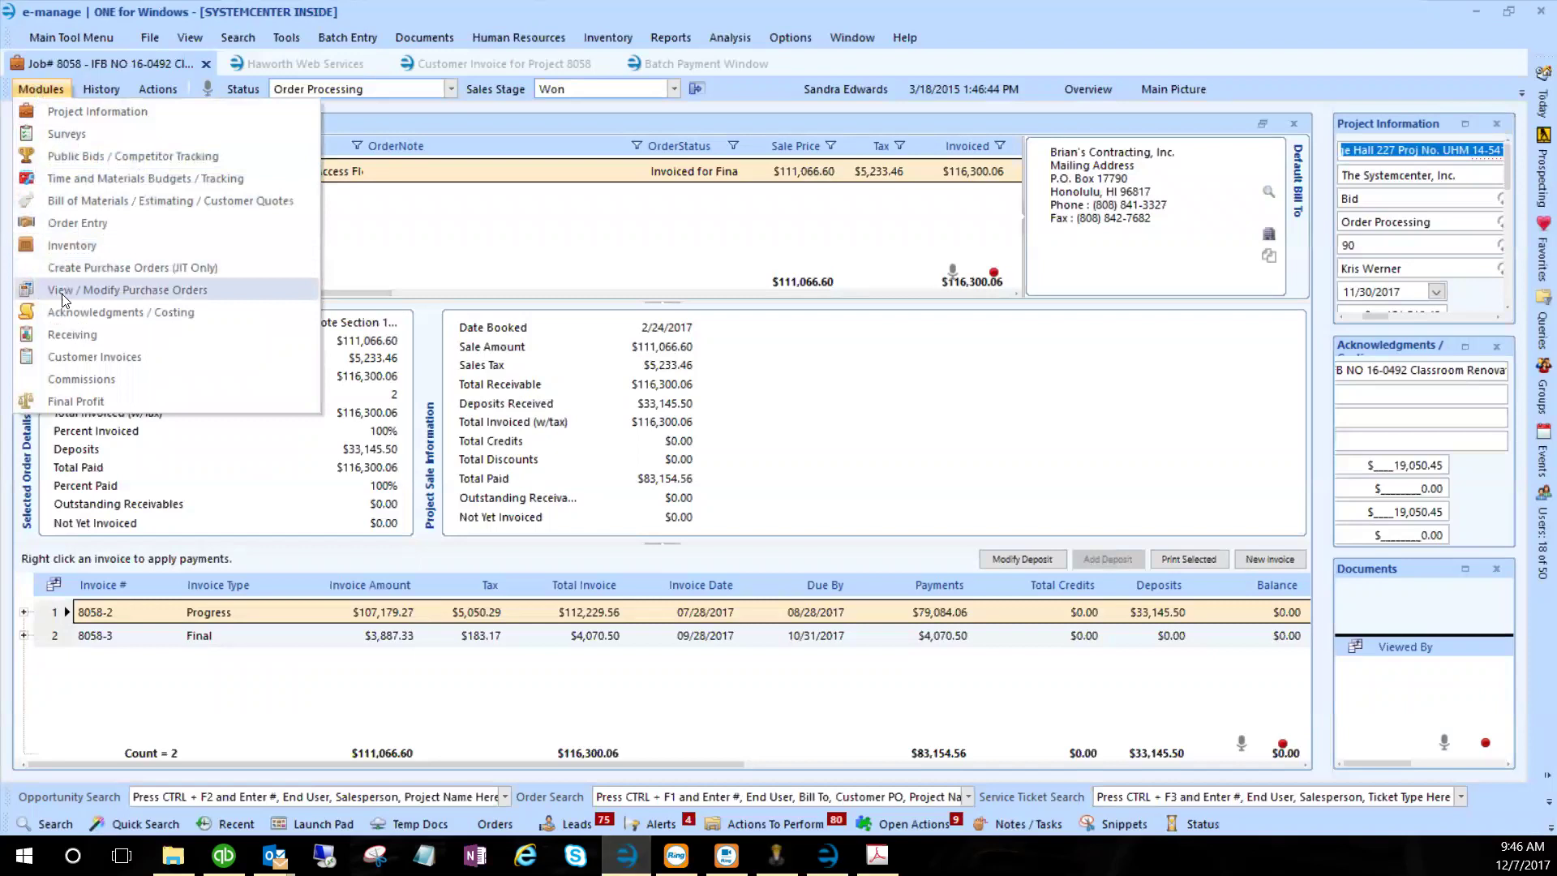
left_click(83, 381)
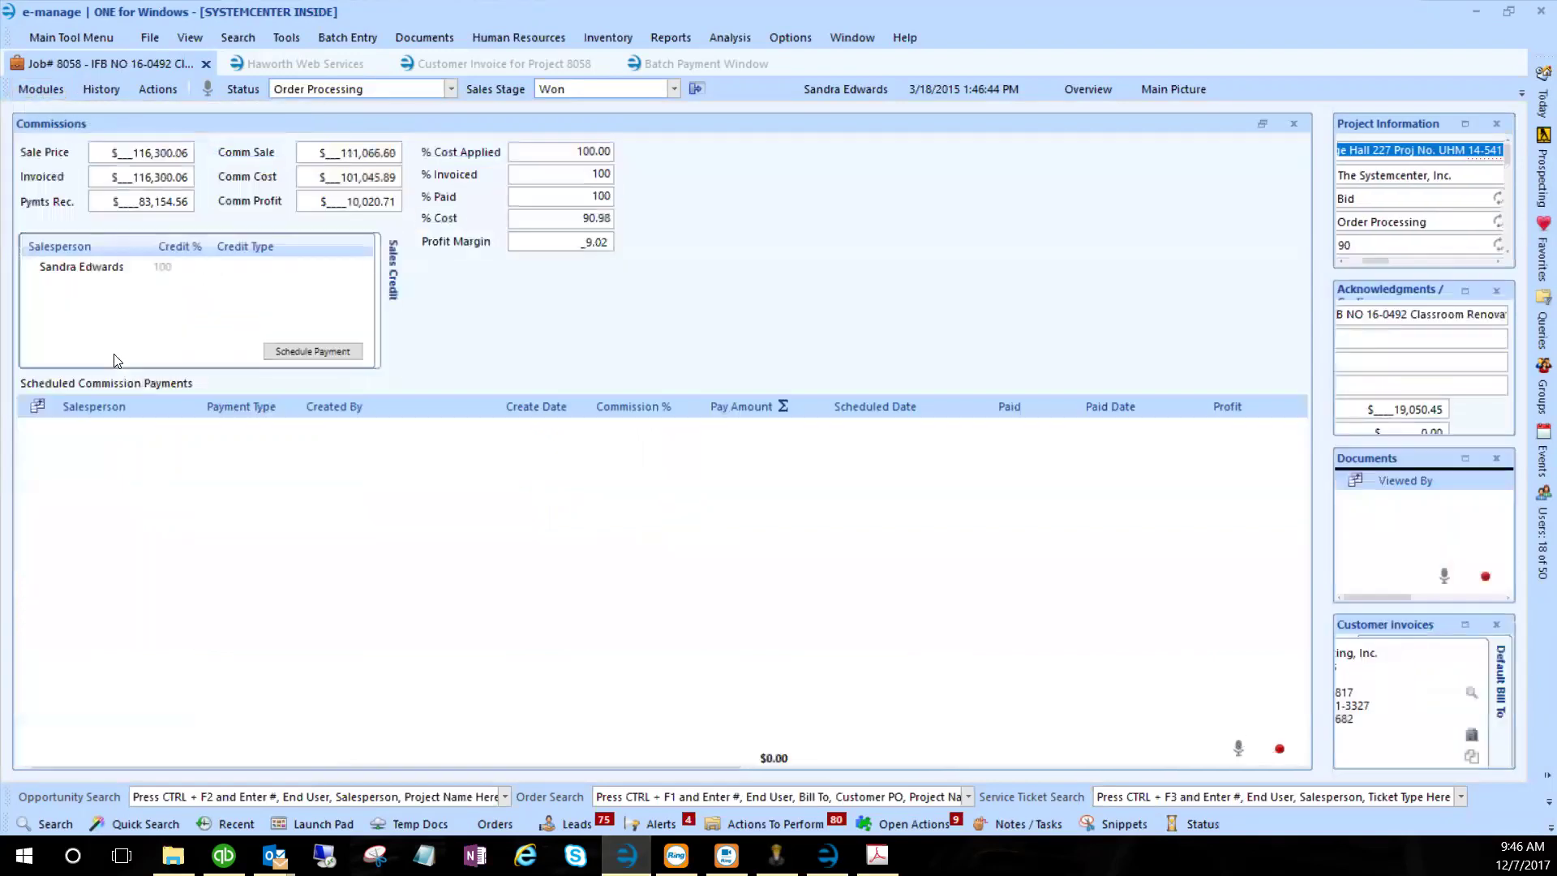
left_click(81, 267)
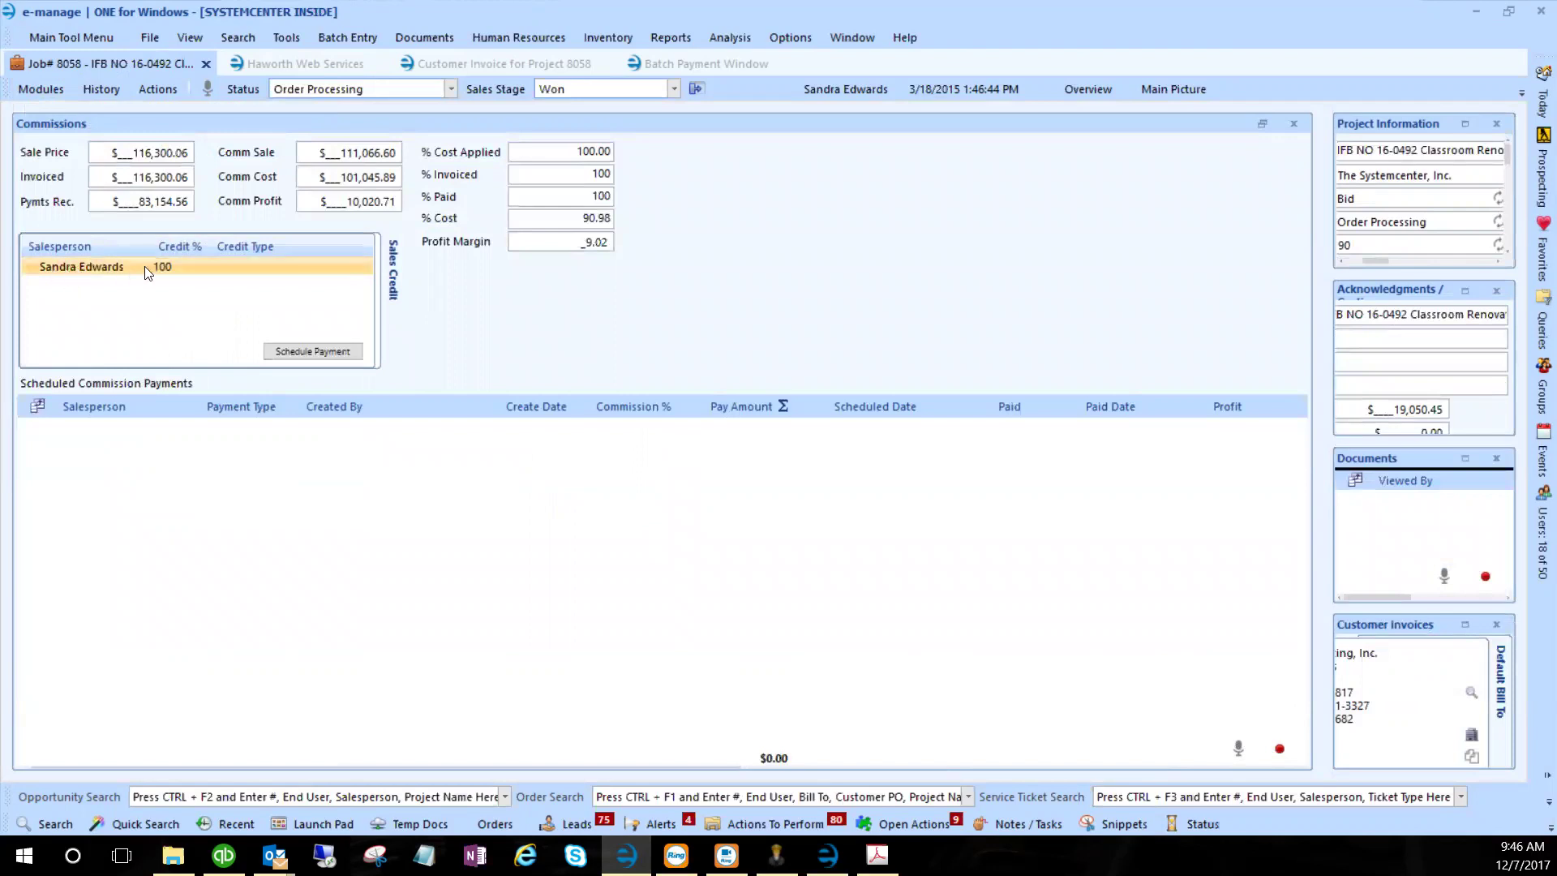
left_click(322, 352)
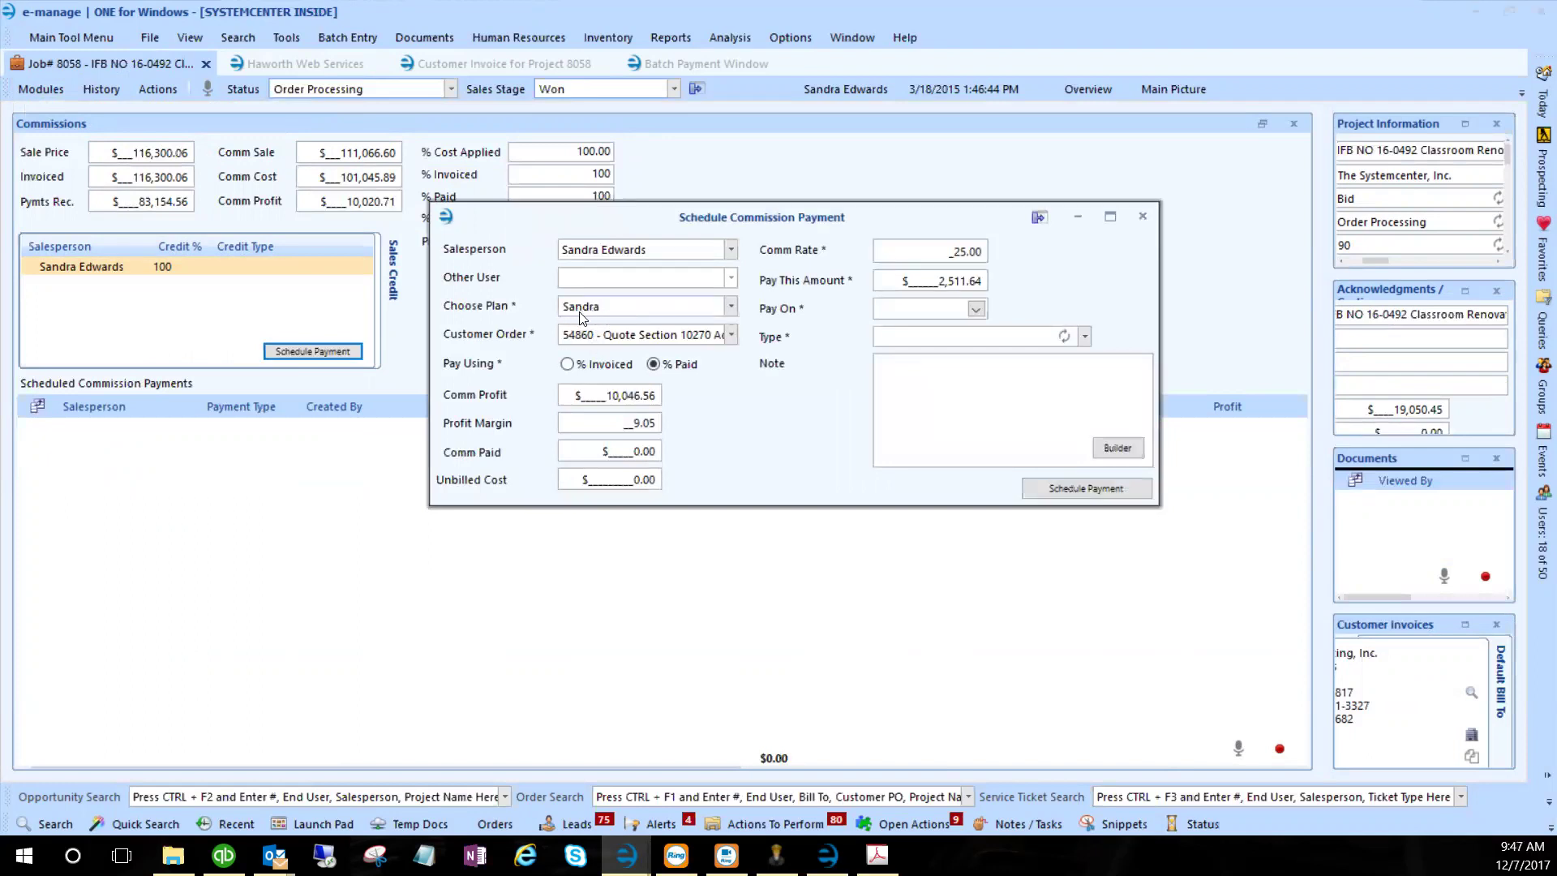
- Choose the salesperson's own commission plan and the Quote Section 10270 customer order for the payment
left_click(731, 305)
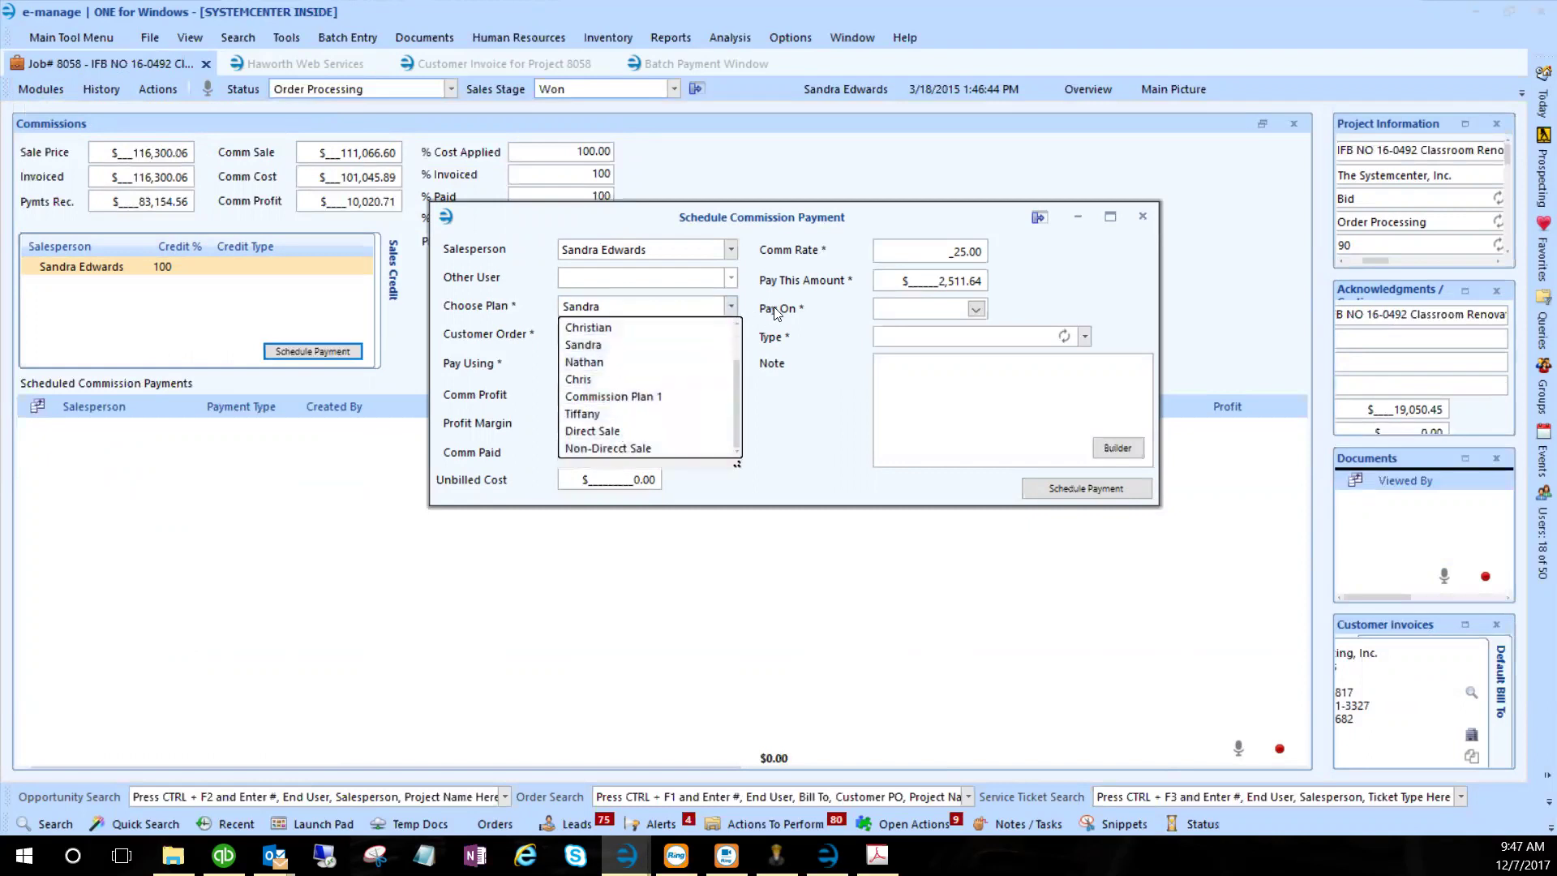
left_click(611, 344)
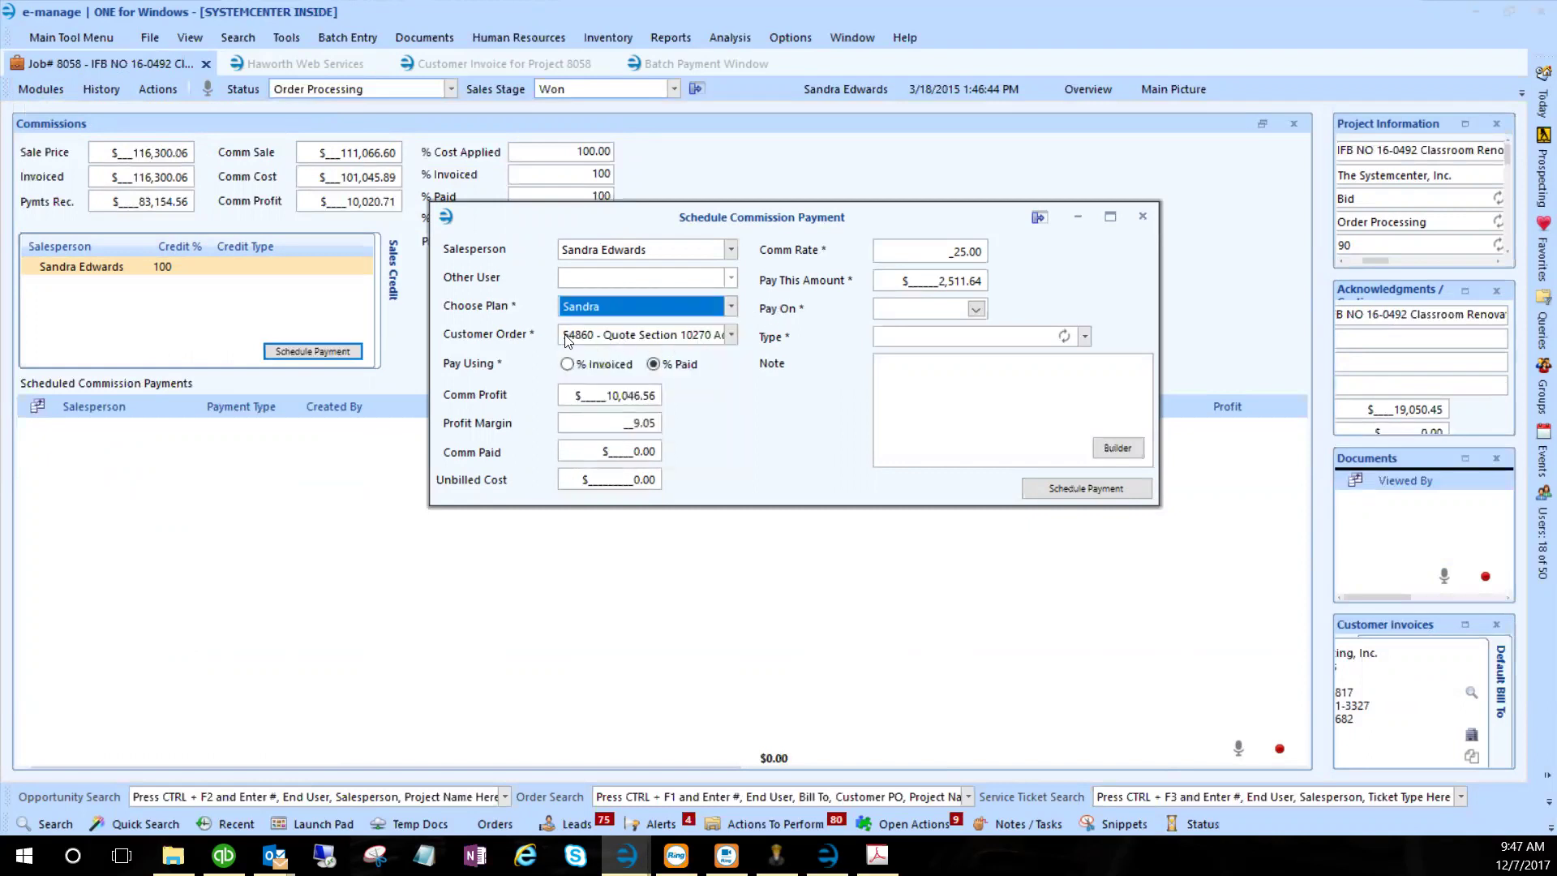
left_click(731, 335)
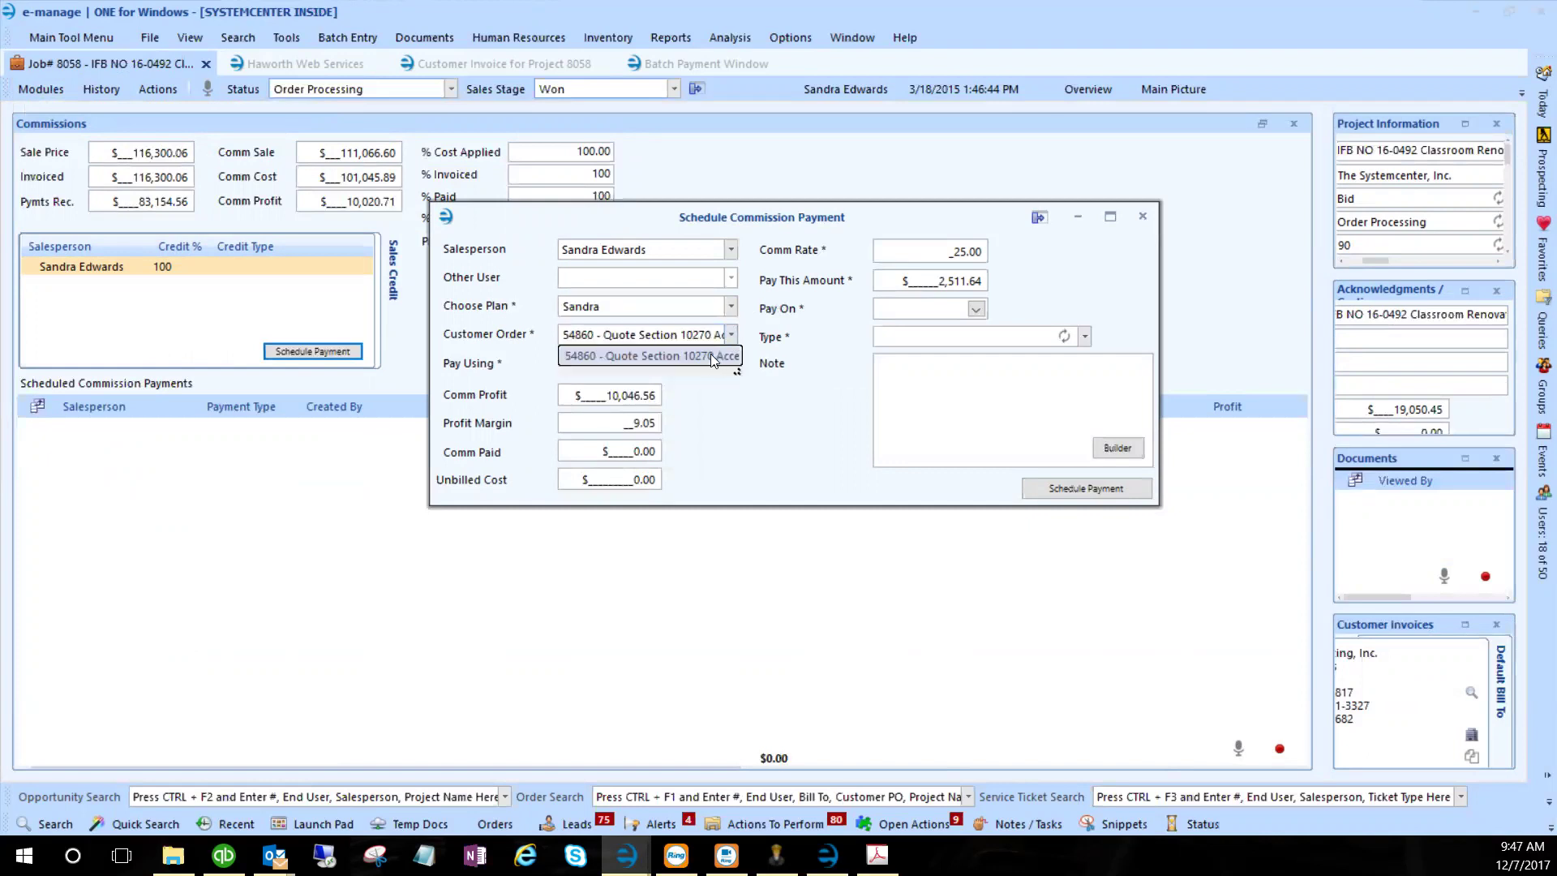
left_click(710, 355)
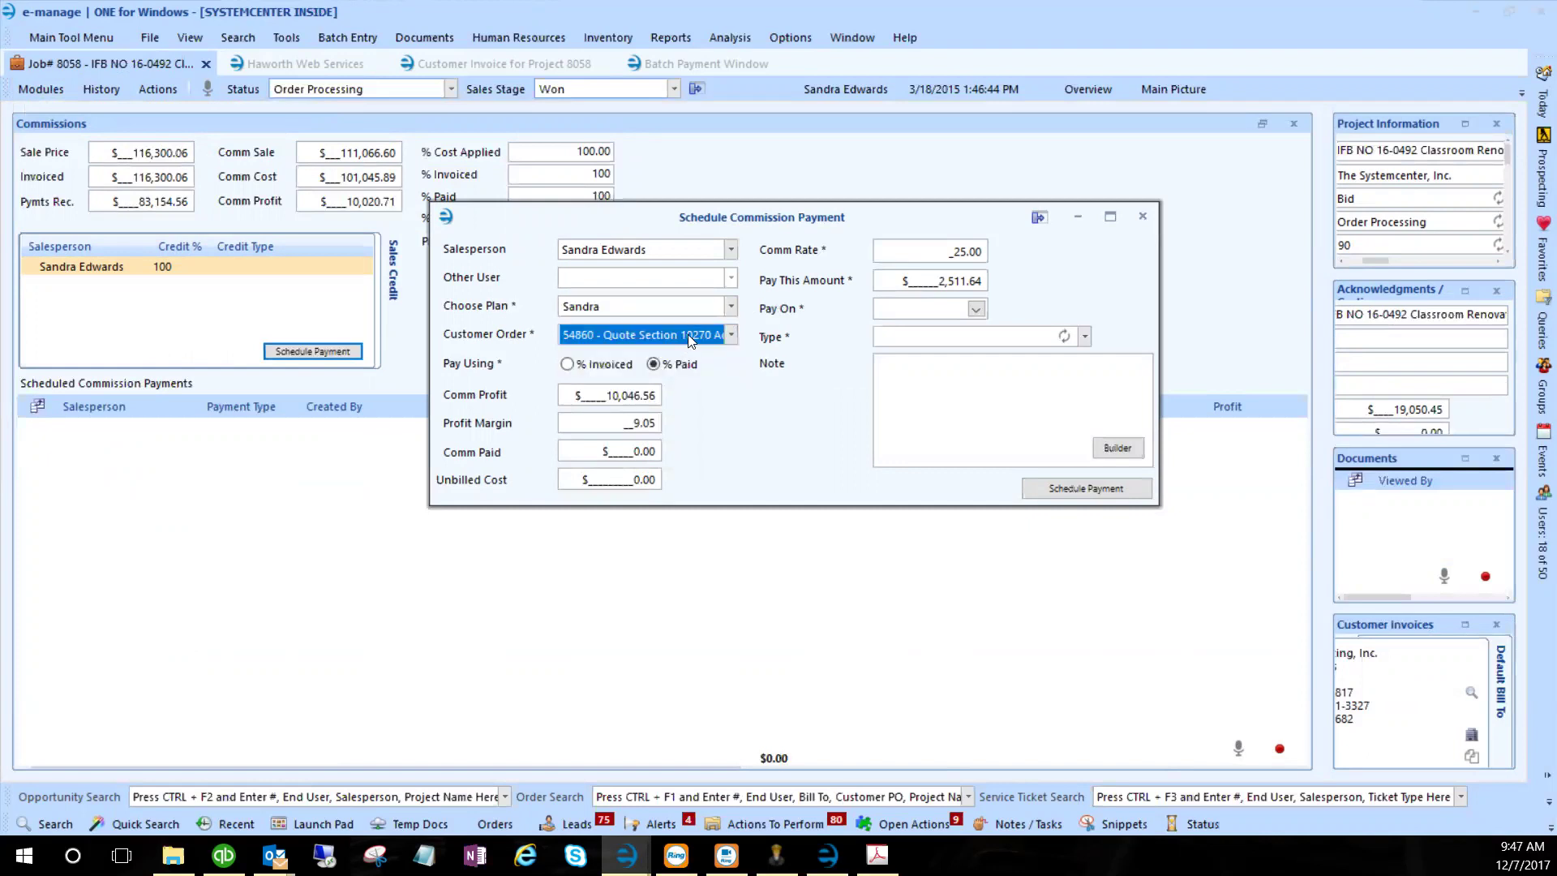
- Examine the payment's commission profit, profit margin, commission rate and amount to pay
double_click(612, 395)
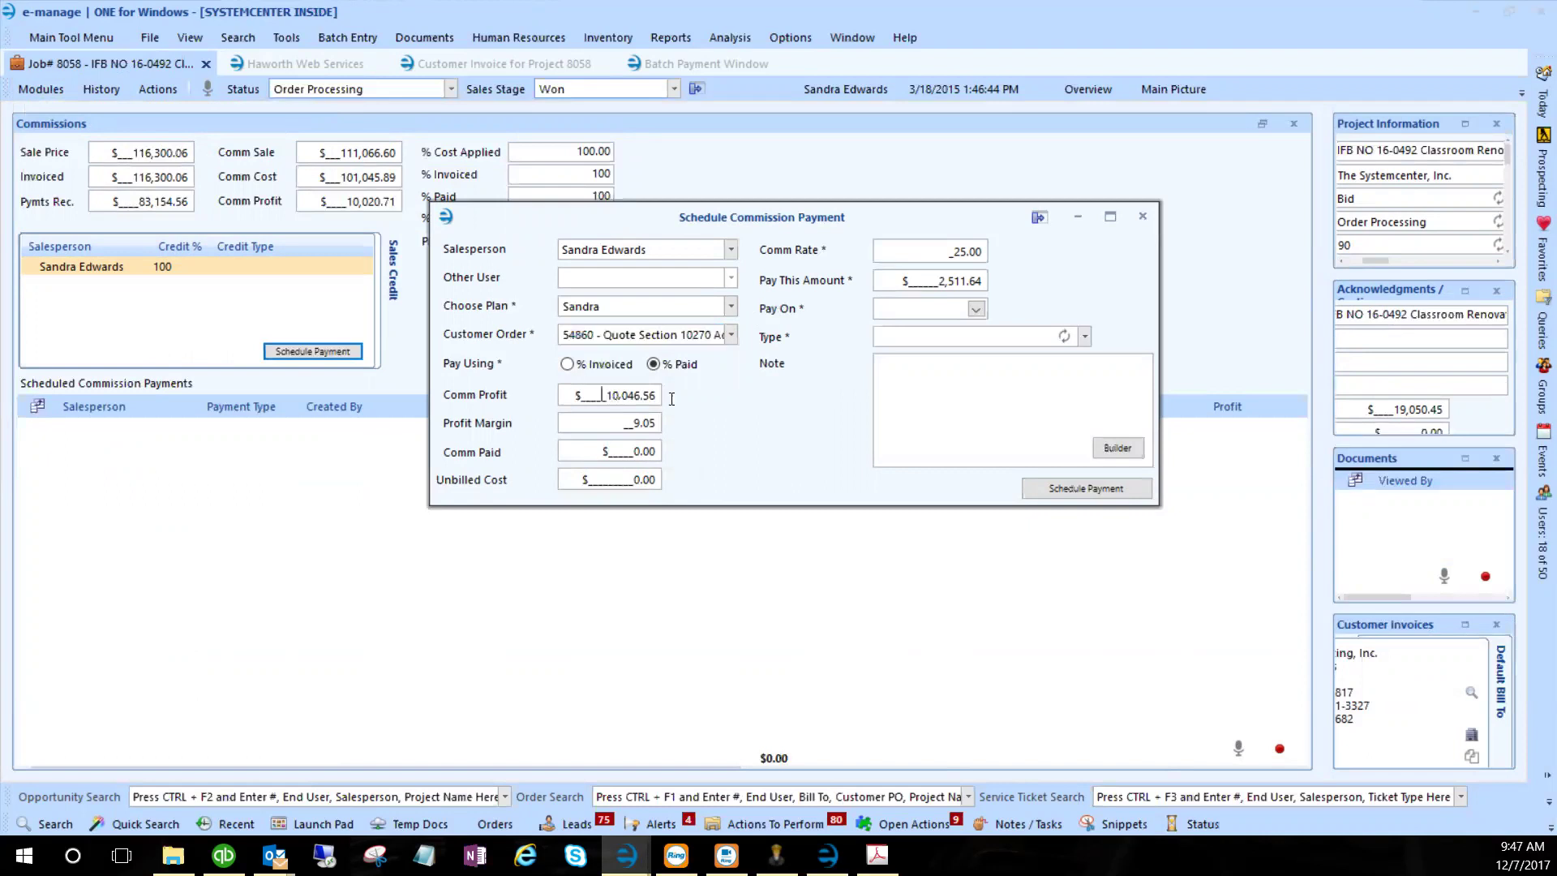
double_click(610, 425)
left_click(943, 249)
double_click(943, 249)
double_click(936, 282)
- Look at the pay date calendar and the available payment types without choosing either
left_click(975, 309)
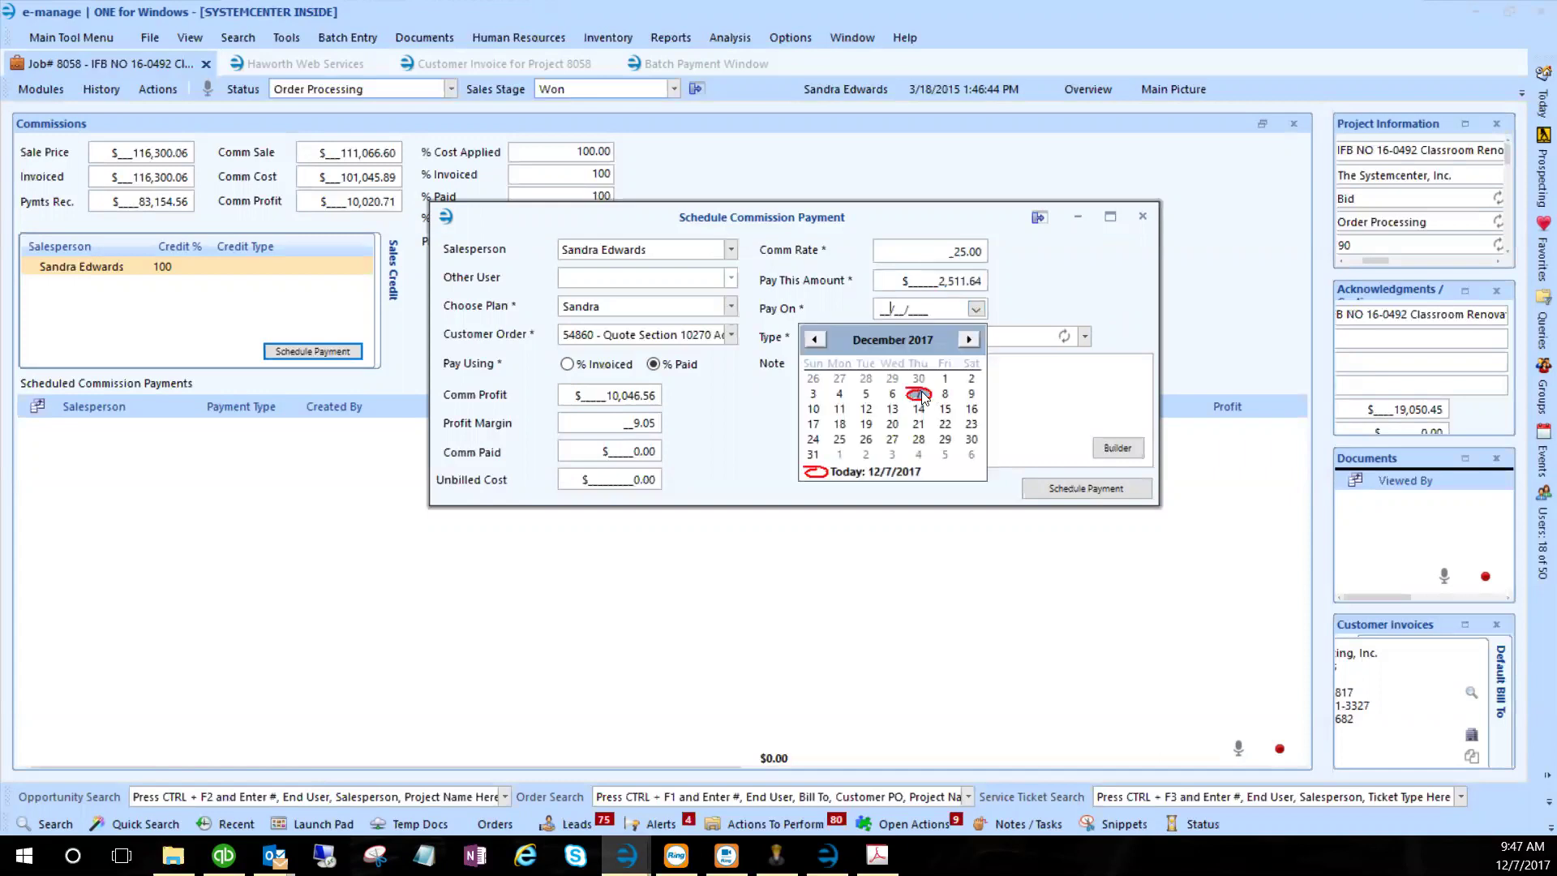
left_click(1029, 300)
left_click(1084, 339)
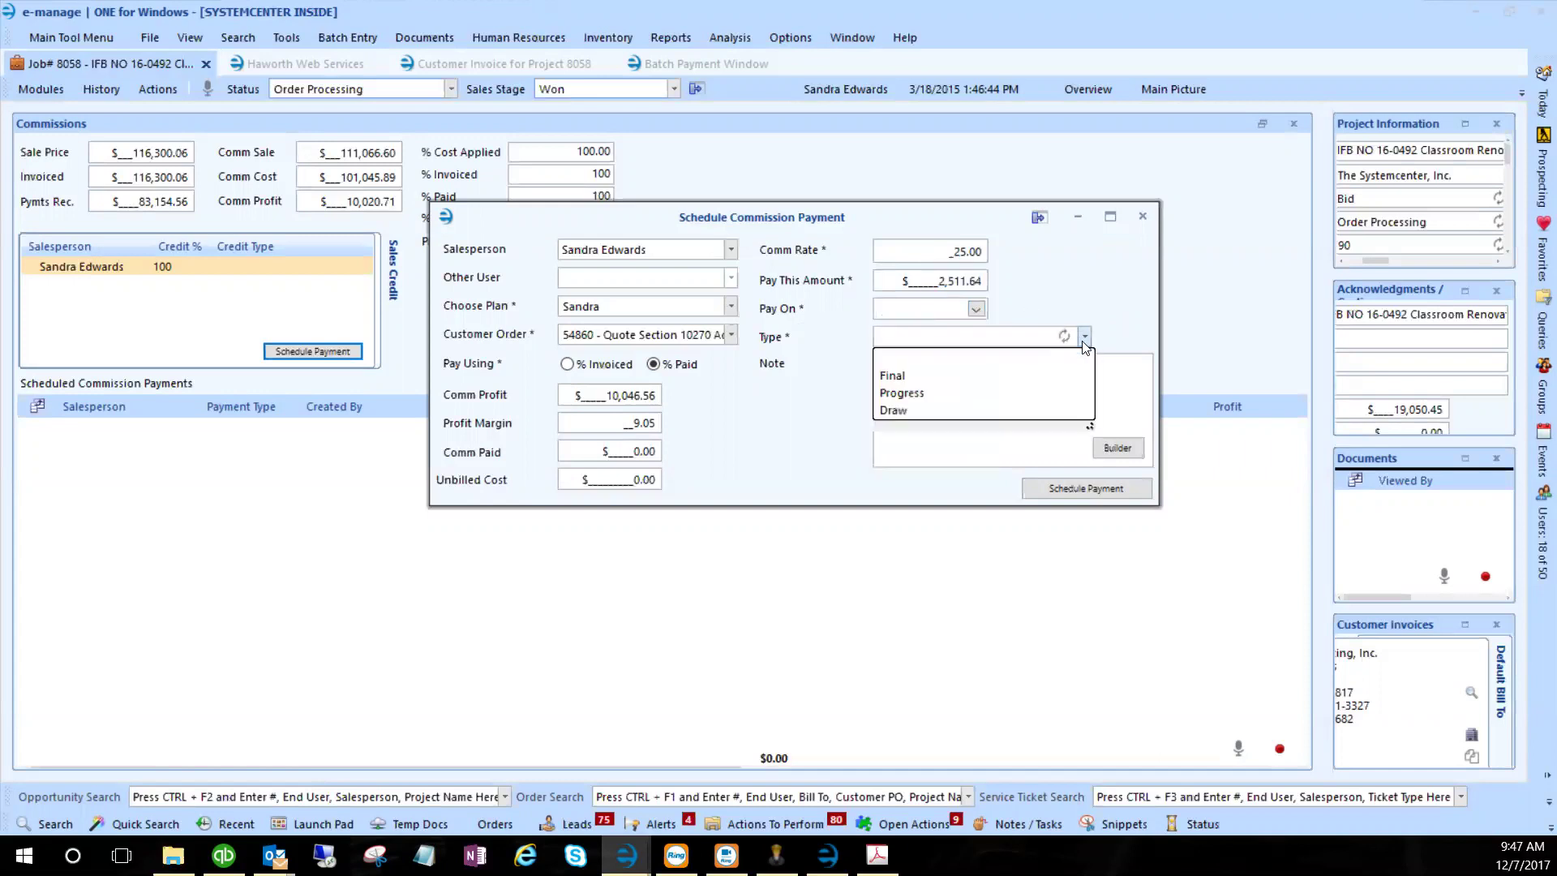
left_click(1084, 335)
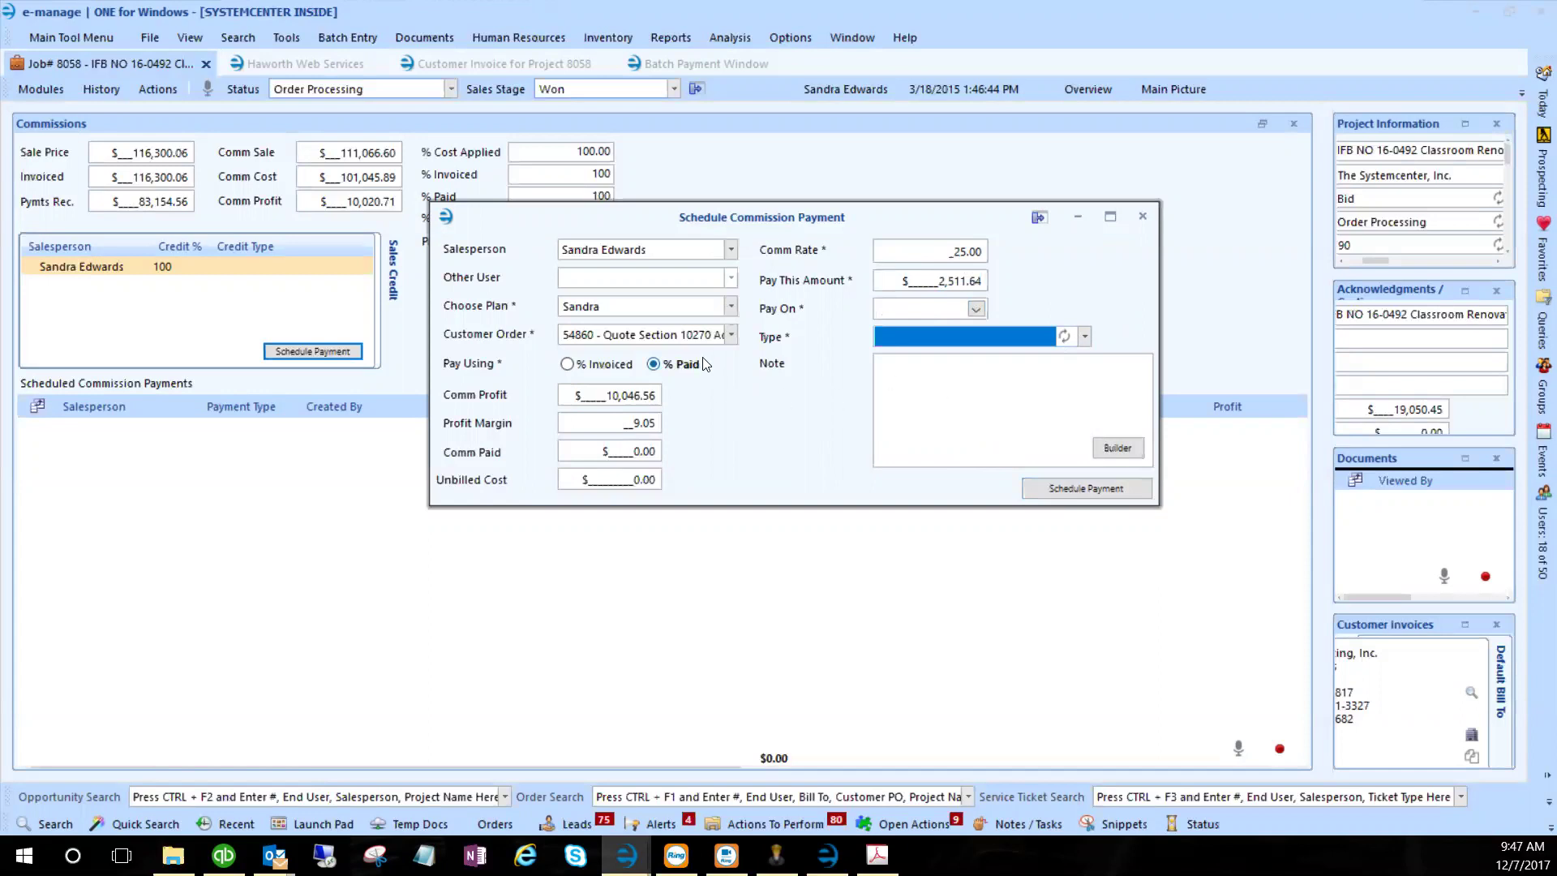
- Review the list of selectable commission plans and compare the payment's commission rate with the amount to pay
left_click(731, 306)
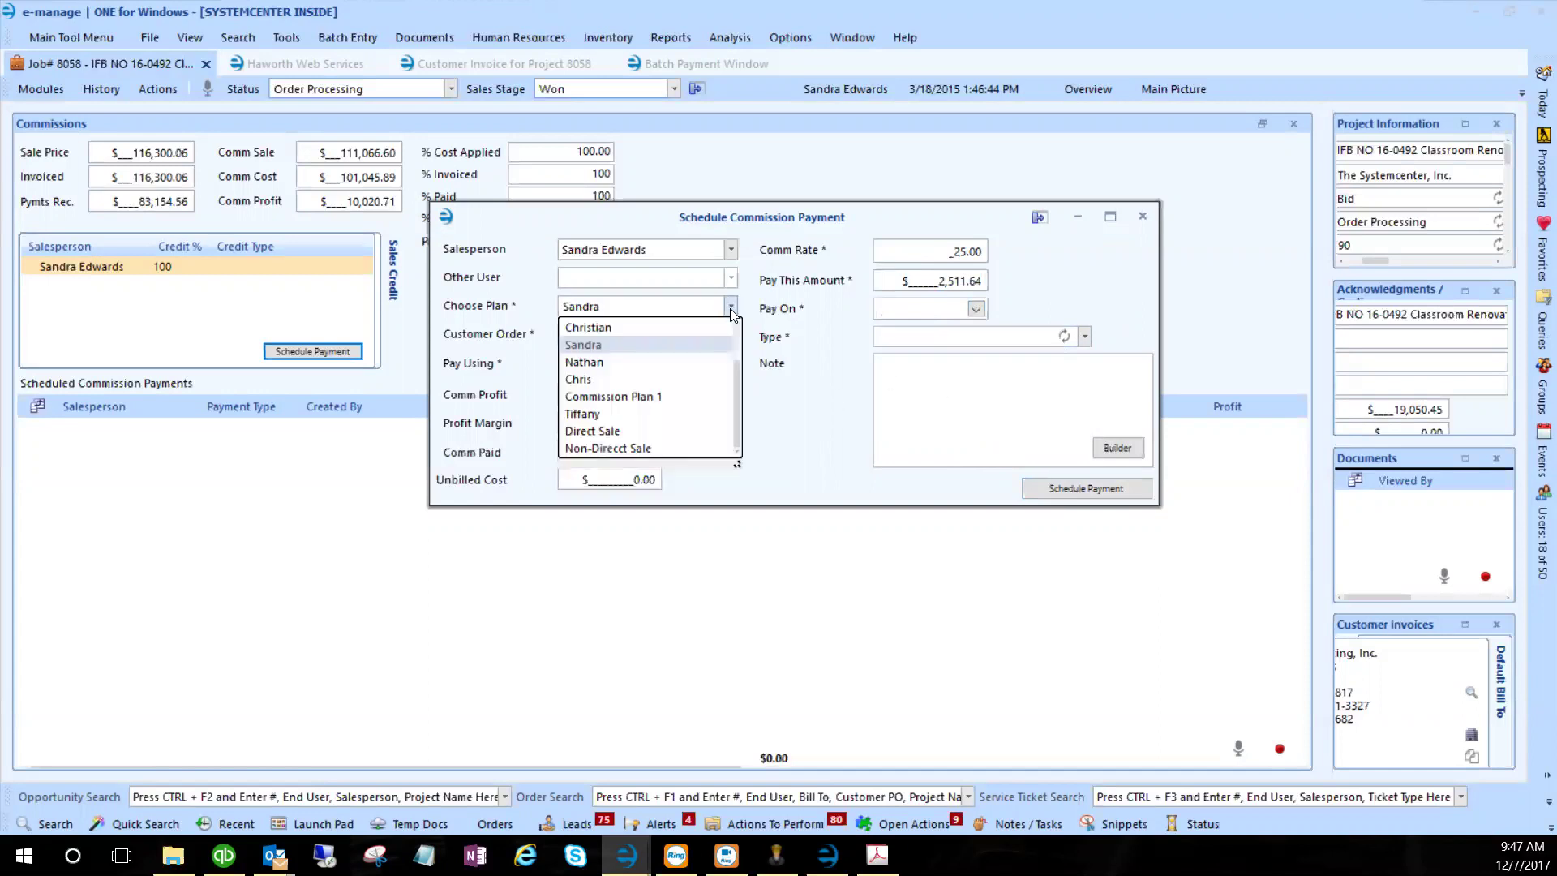
left_click(731, 308)
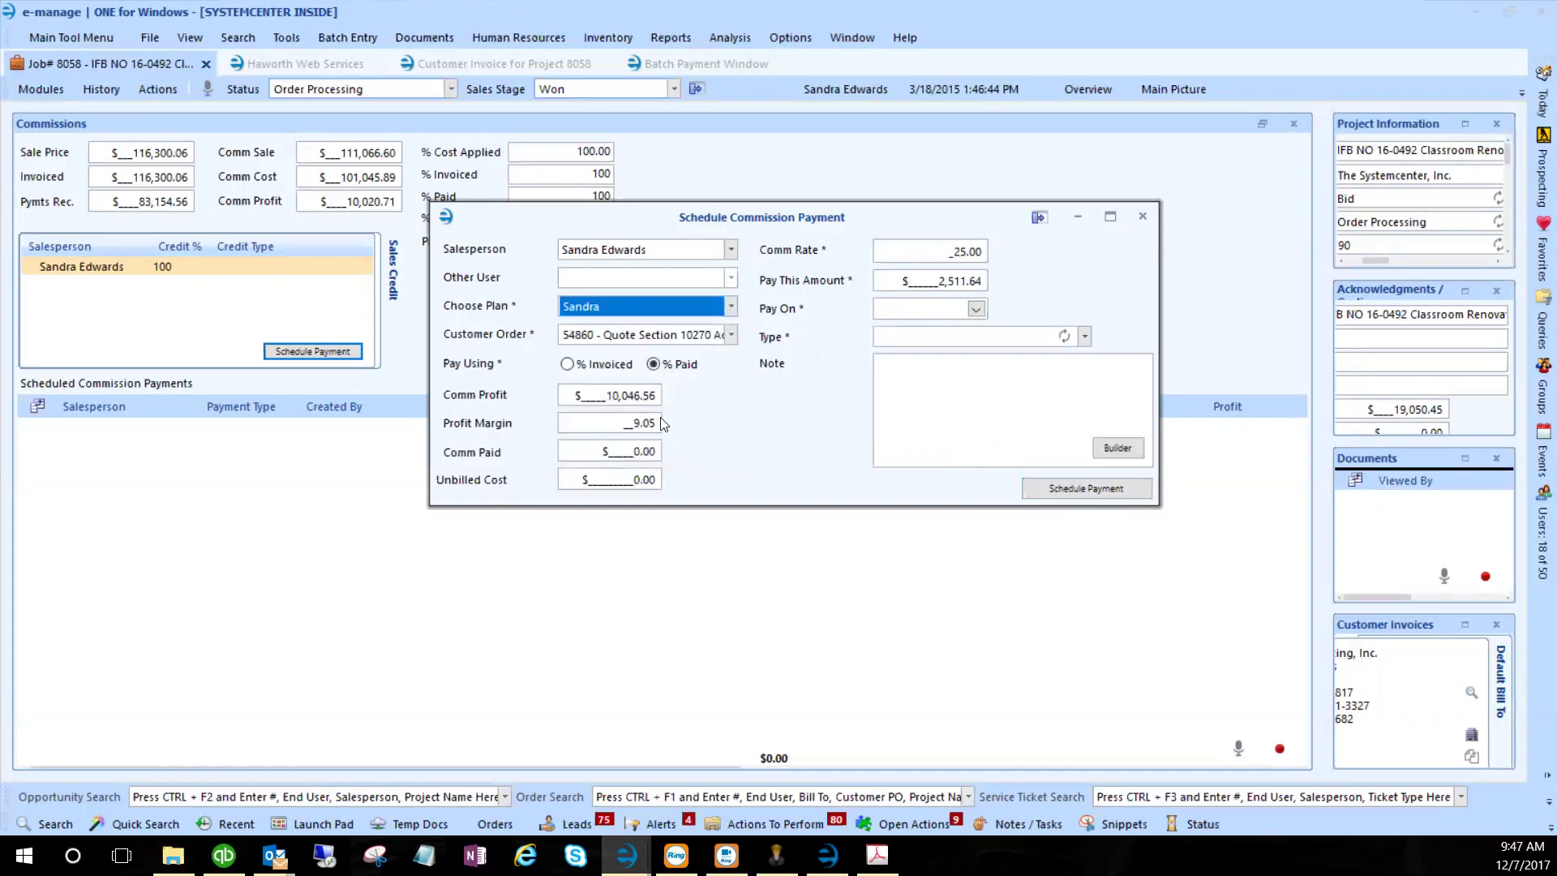
left_click(940, 252)
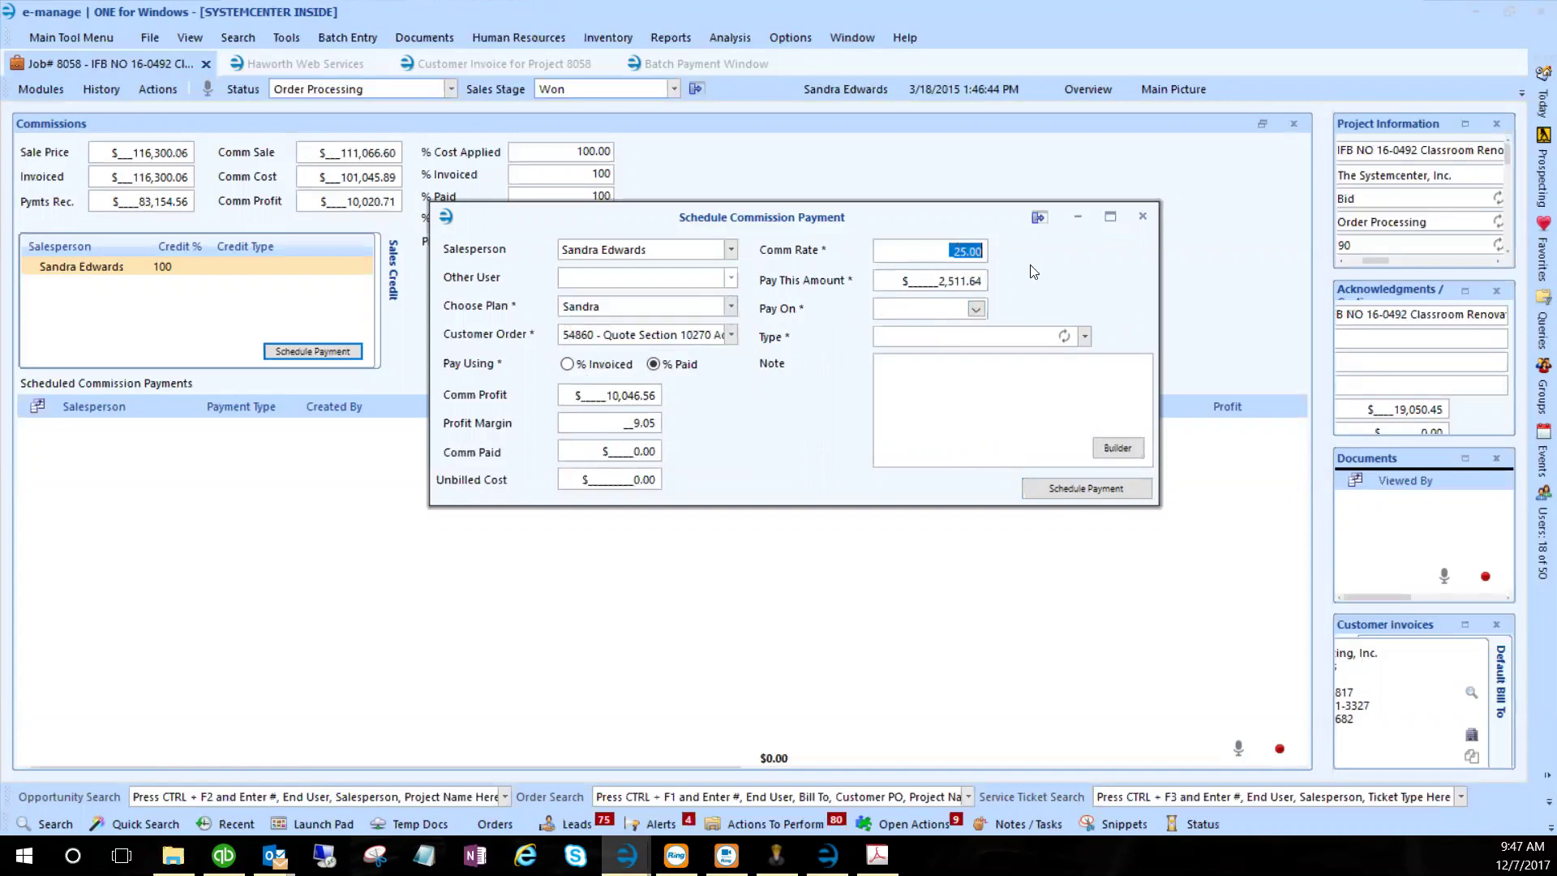
left_click(944, 280)
left_click(938, 250)
left_click(927, 282)
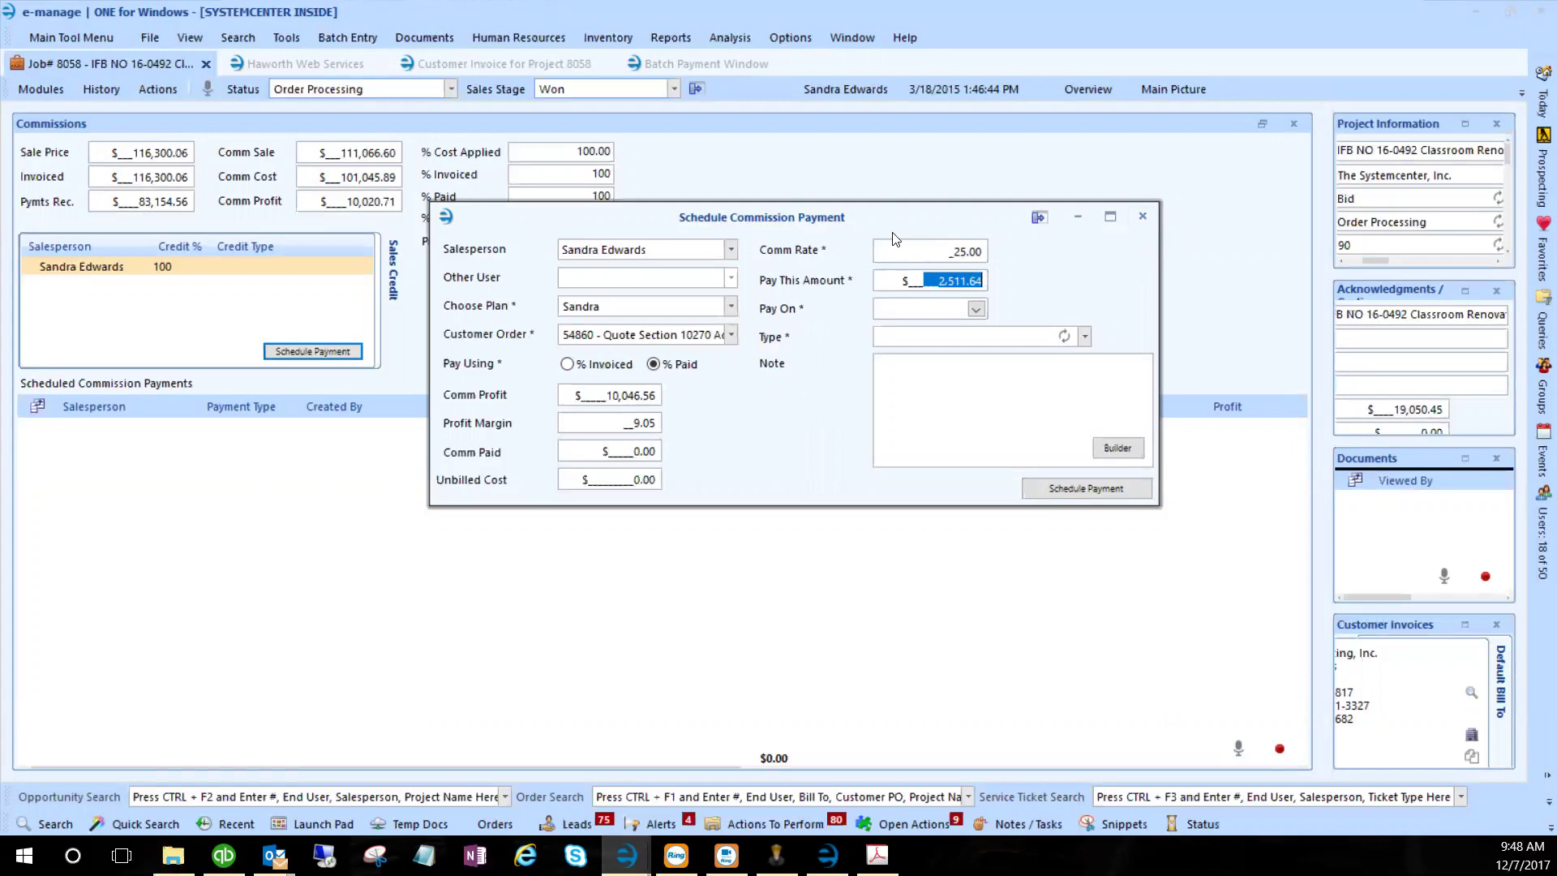
- Check which salespeople can be selected for the commission payment
left_click(730, 252)
left_click(730, 251)
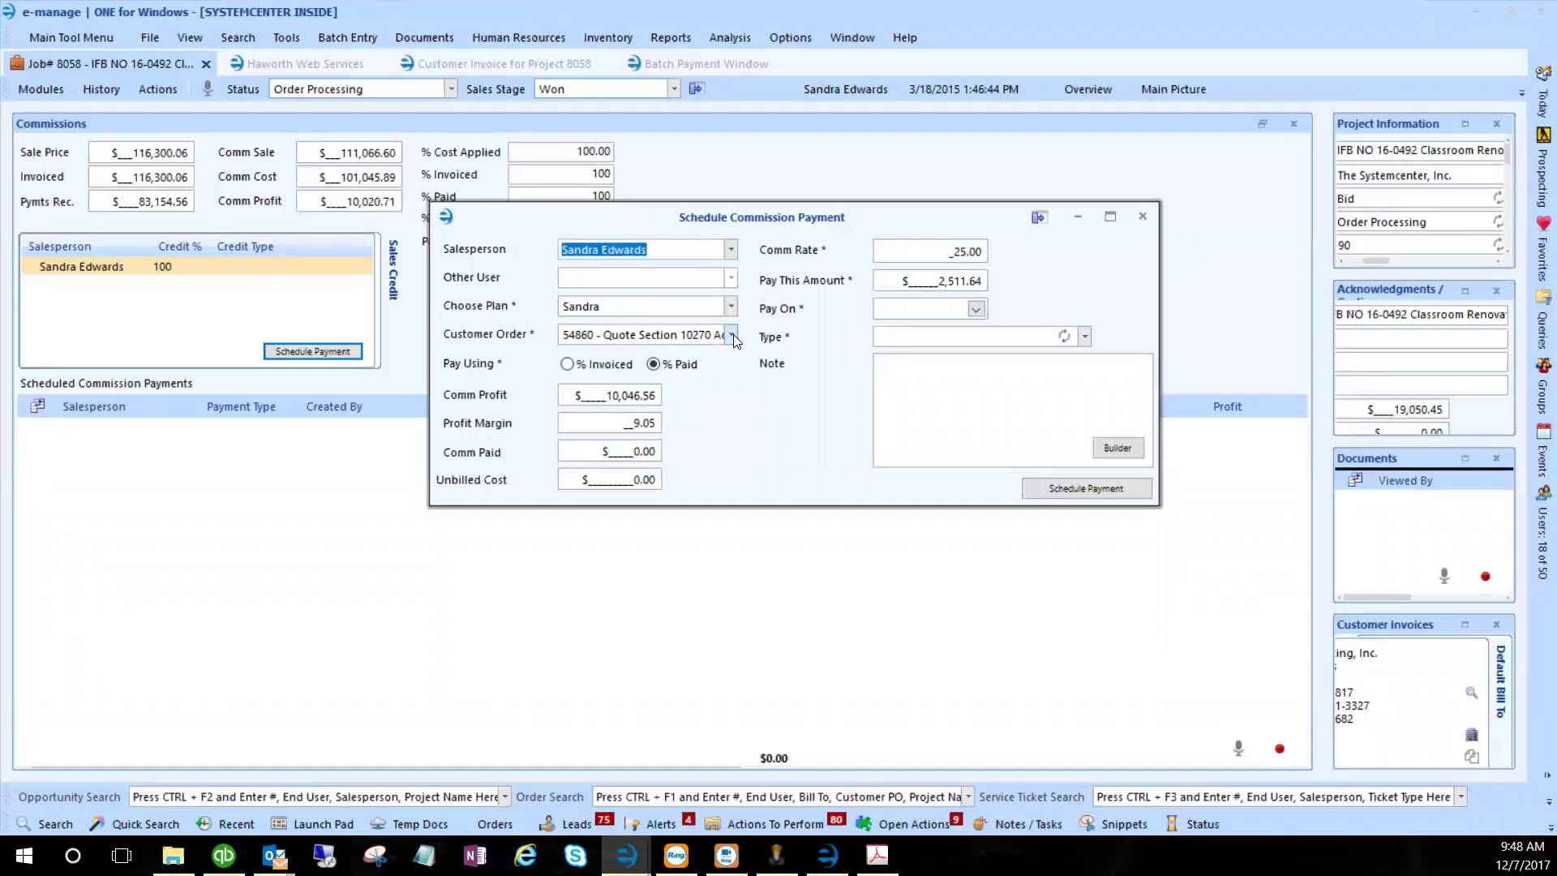
left_click(730, 249)
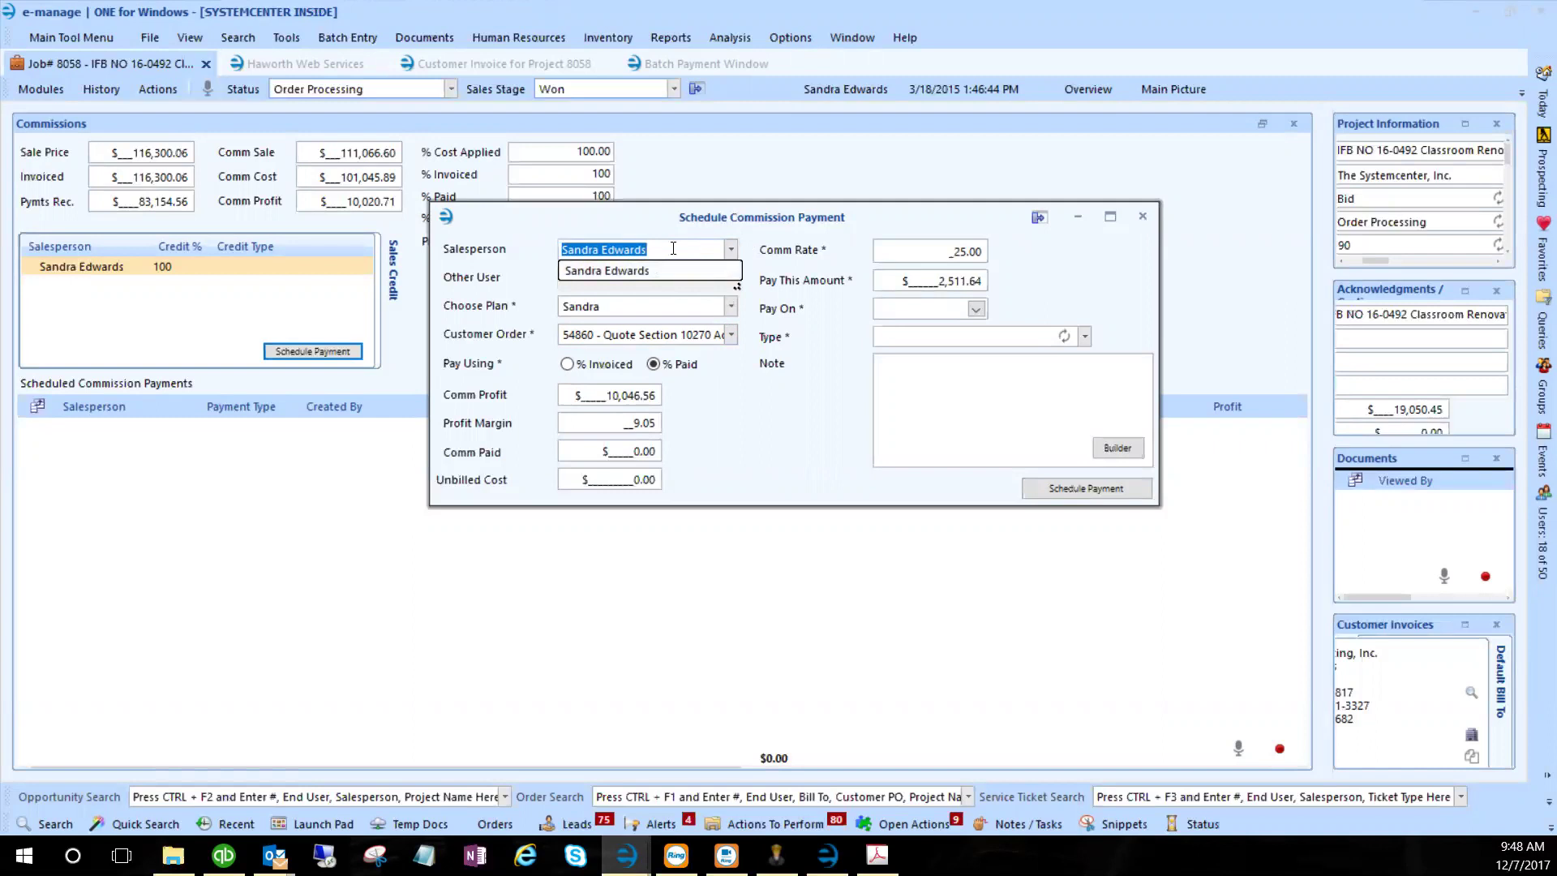
left_click(828, 227)
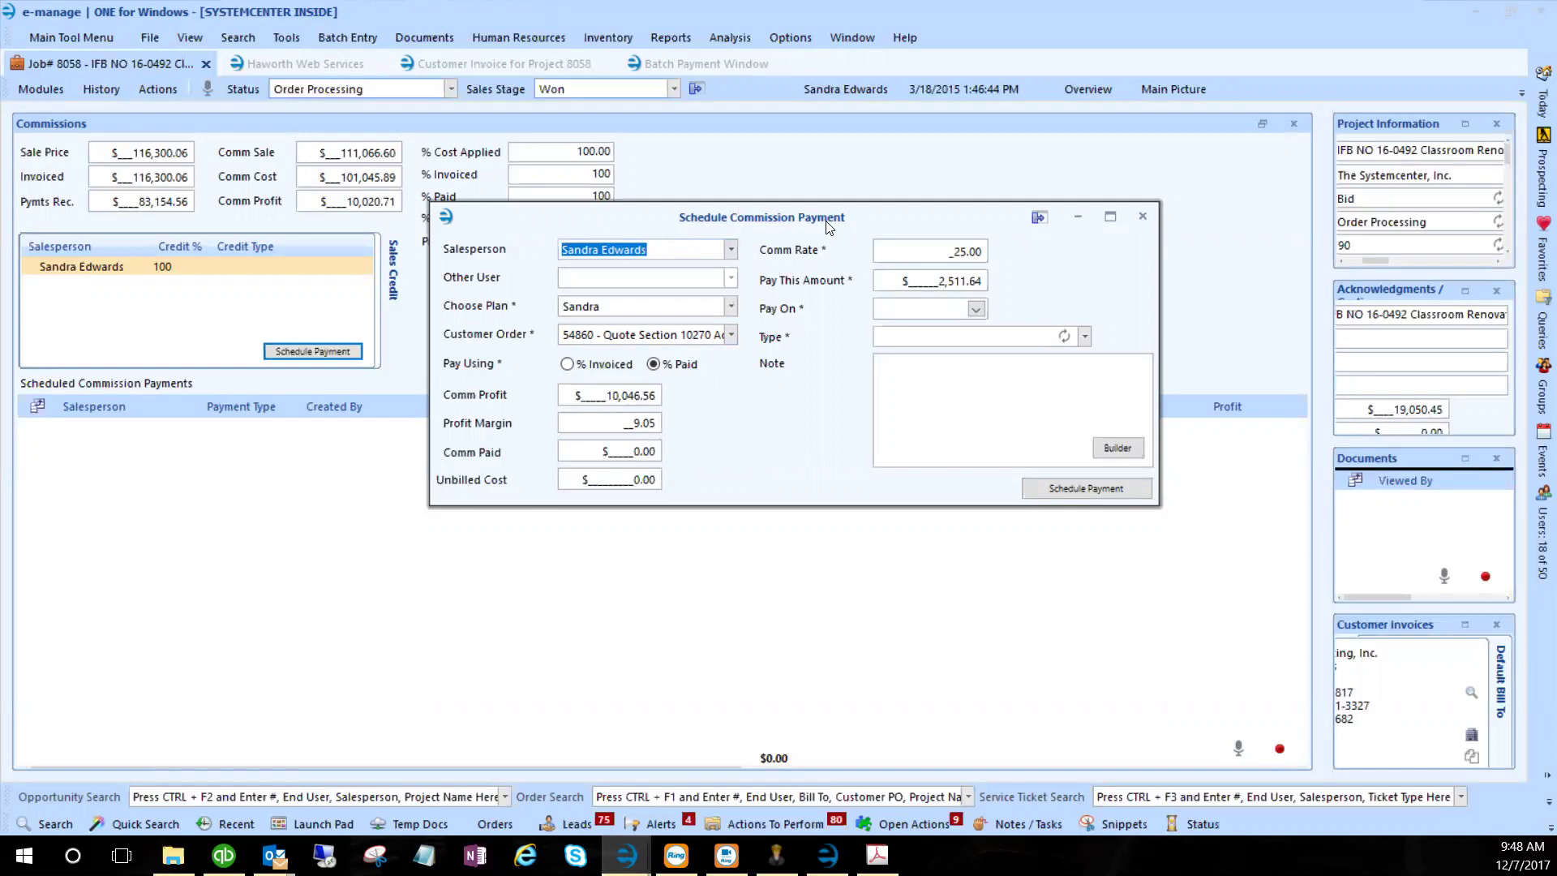
- Show the job's Project Information and move the Schedule Commission Payment window clear of the Sales Credit list
left_click(39, 87)
left_click(51, 113)
left_click_drag(701, 225, 466, 538)
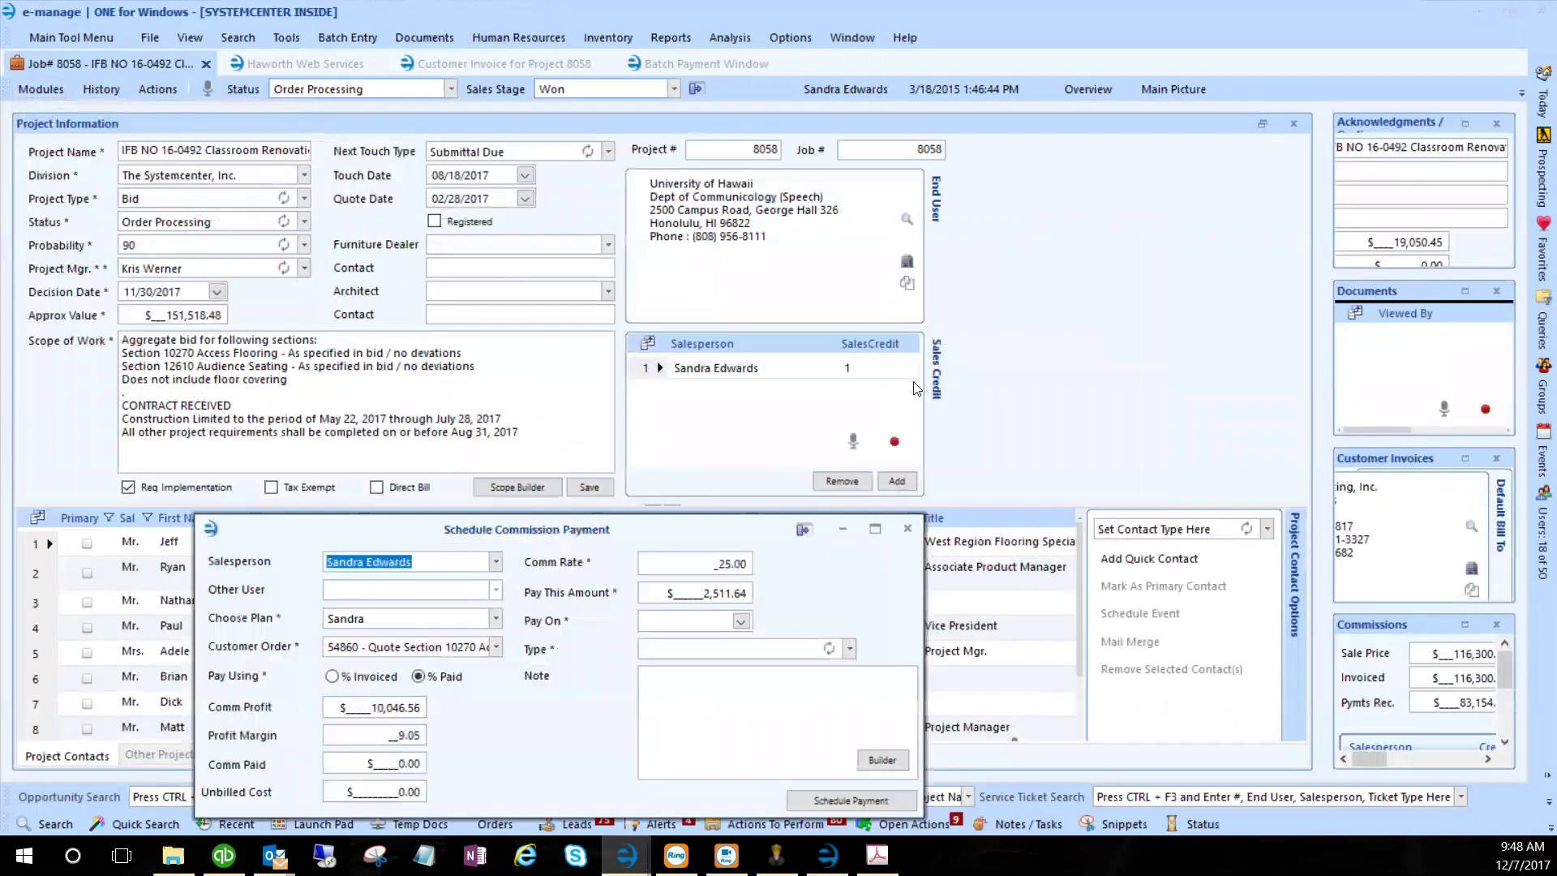
- Look through the sales credit percentages offered for the salesperson, and bring the Schedule Commission Payment window back over the project details
left_click(909, 368)
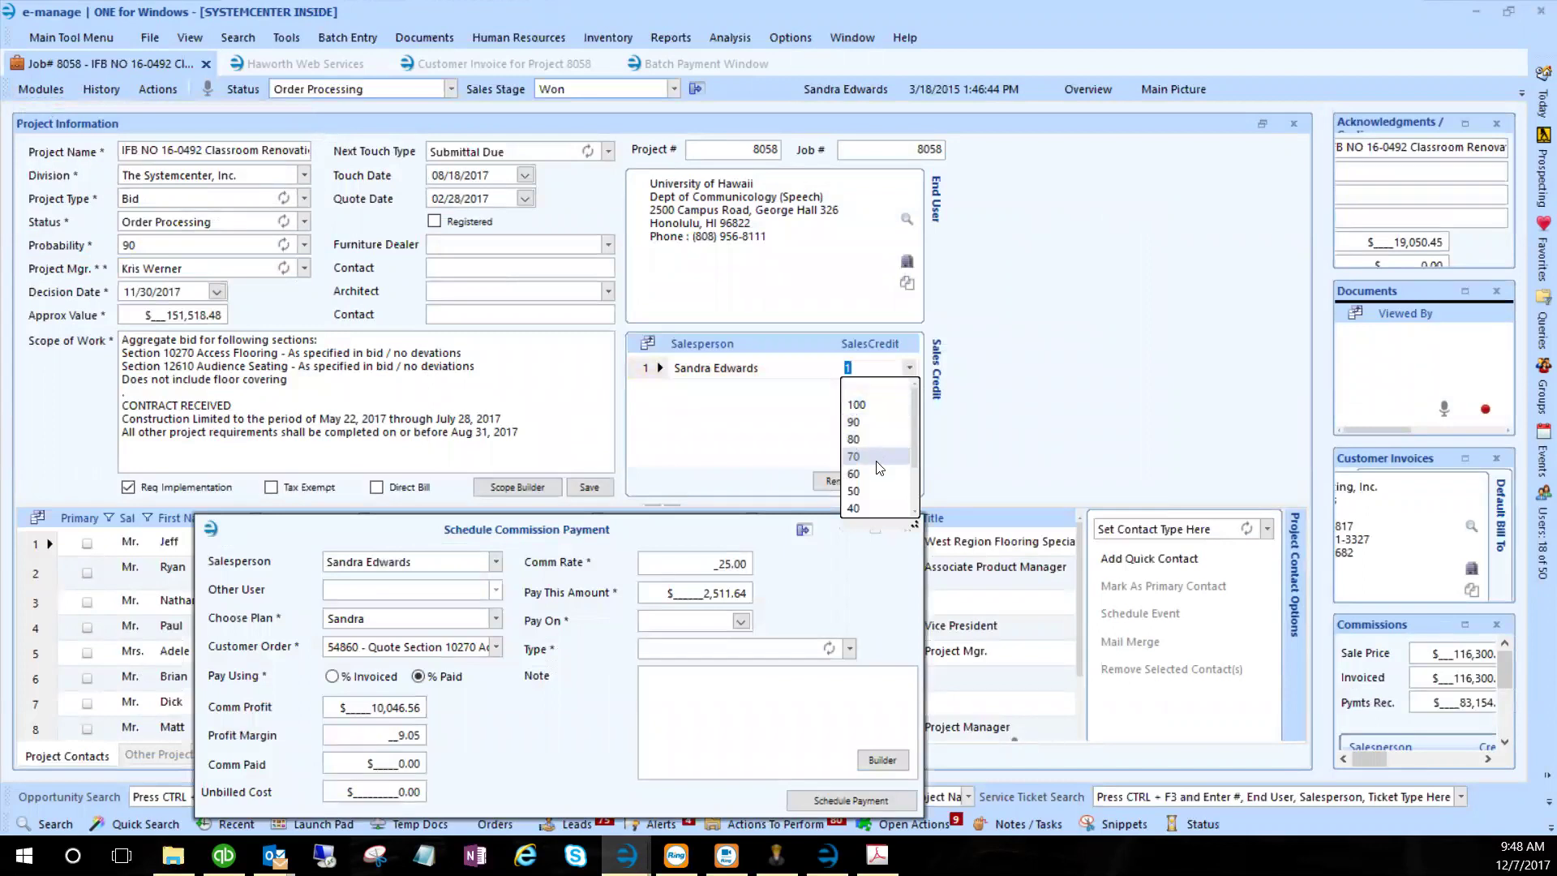
scroll(875, 485, "down", 1)
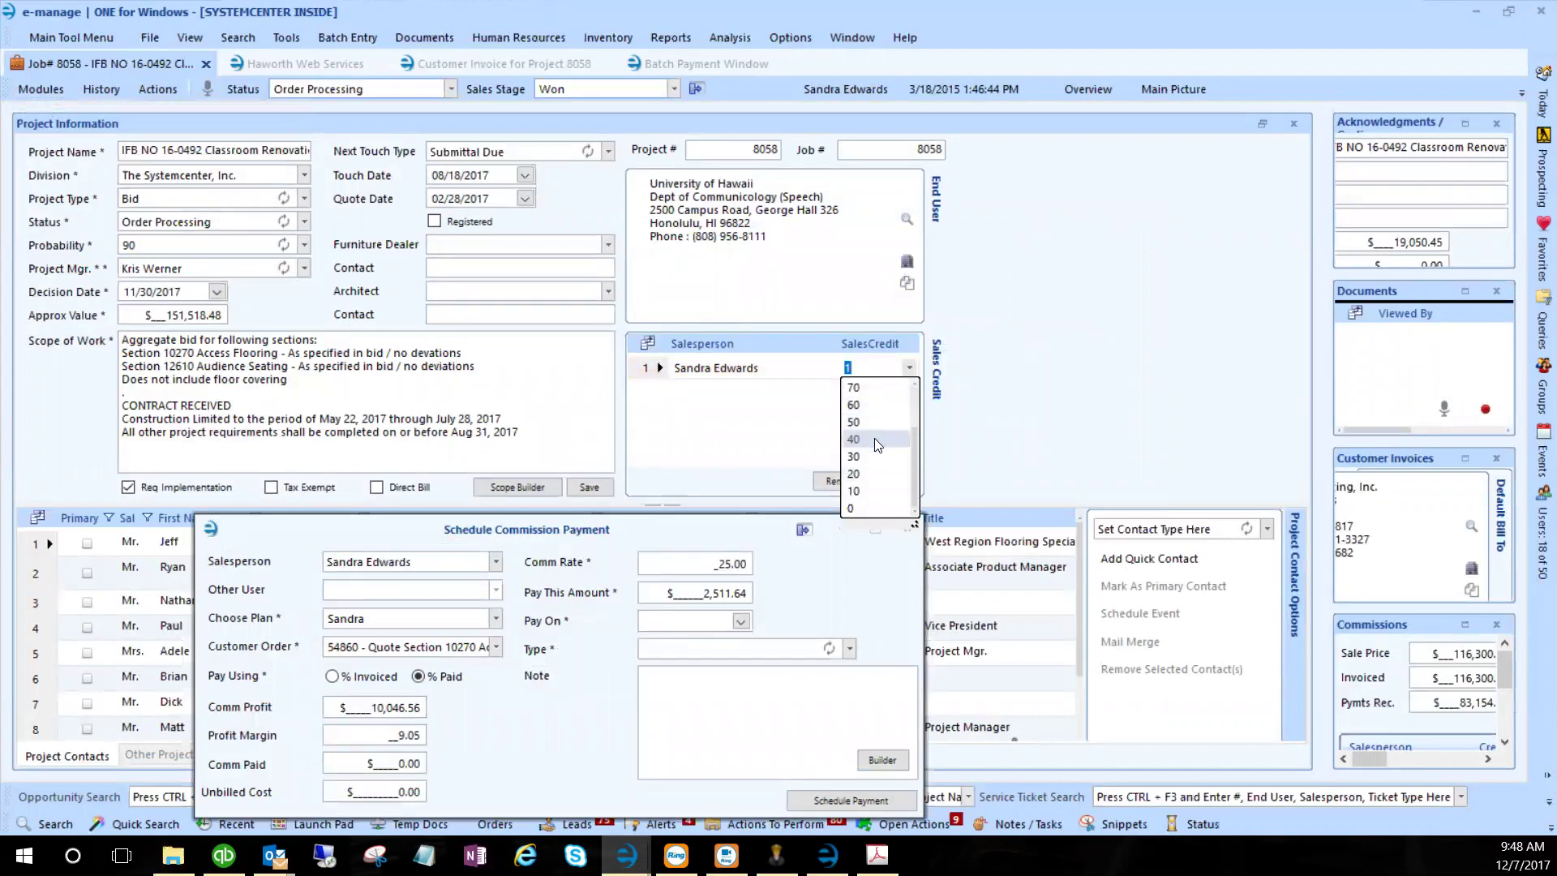
scroll(876, 443, "up", 1)
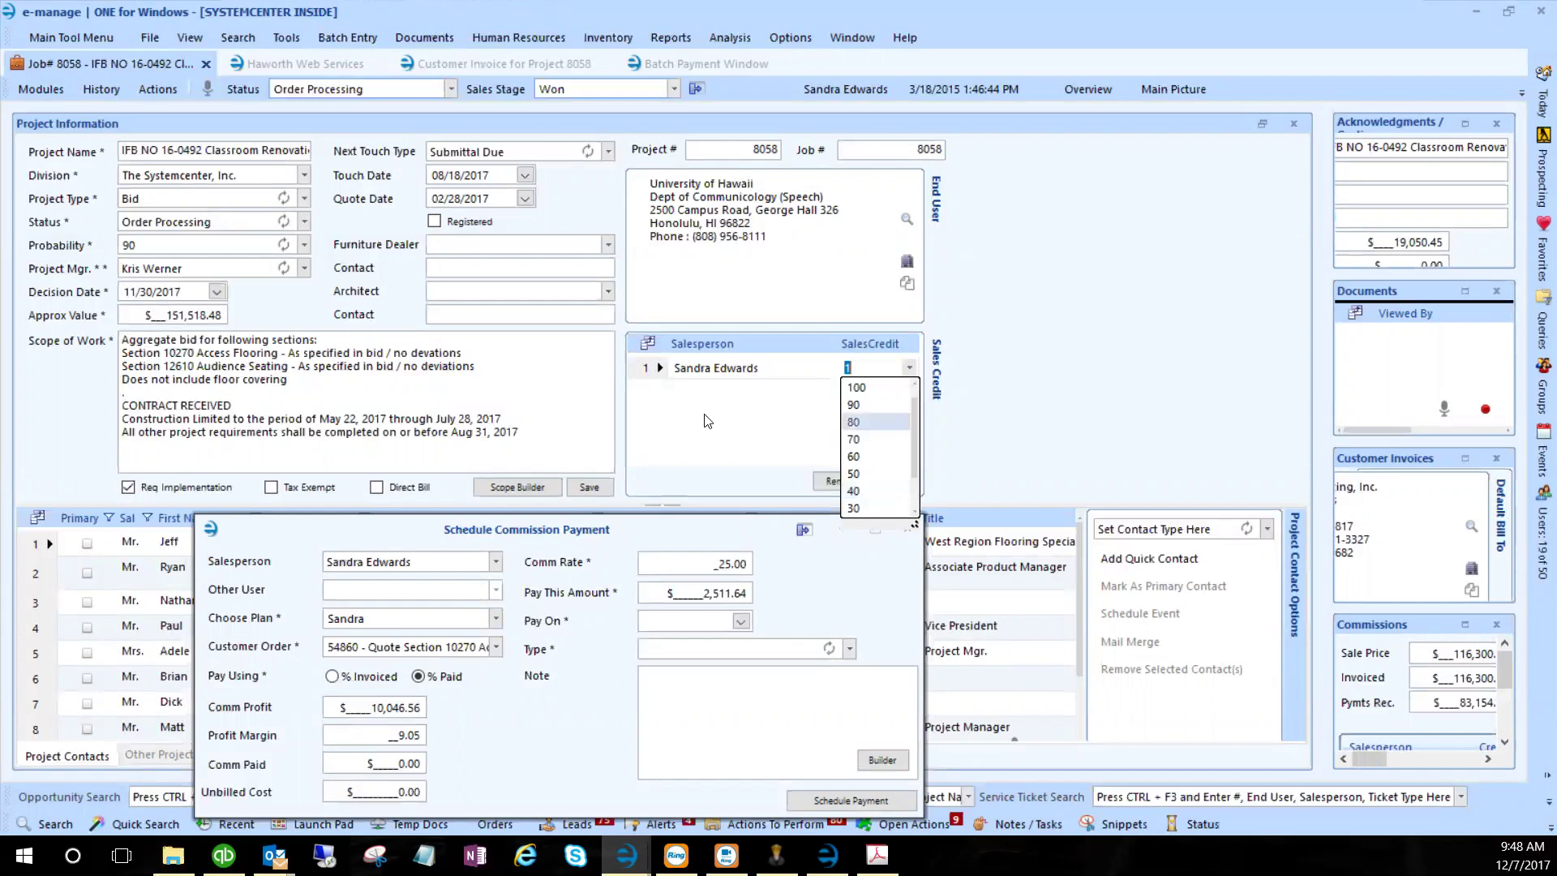
left_click(685, 520)
left_click_drag(686, 520, 751, 206)
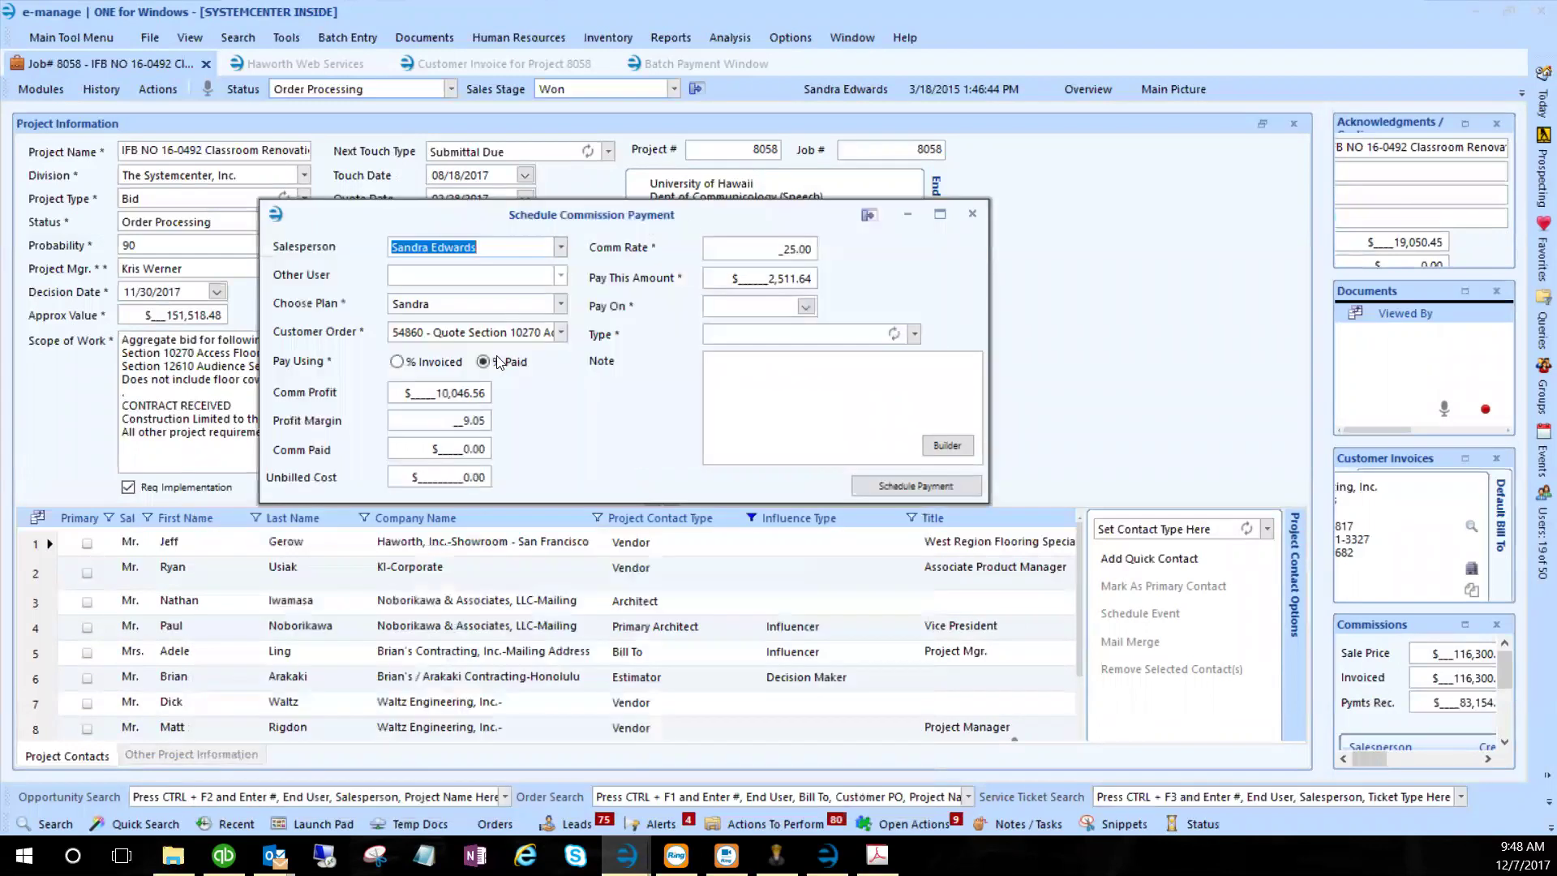
- Close the commission payment scheduling without saving and run the Commission Payables Report for 11/27/2017 to 12/14/2017
left_click(972, 214)
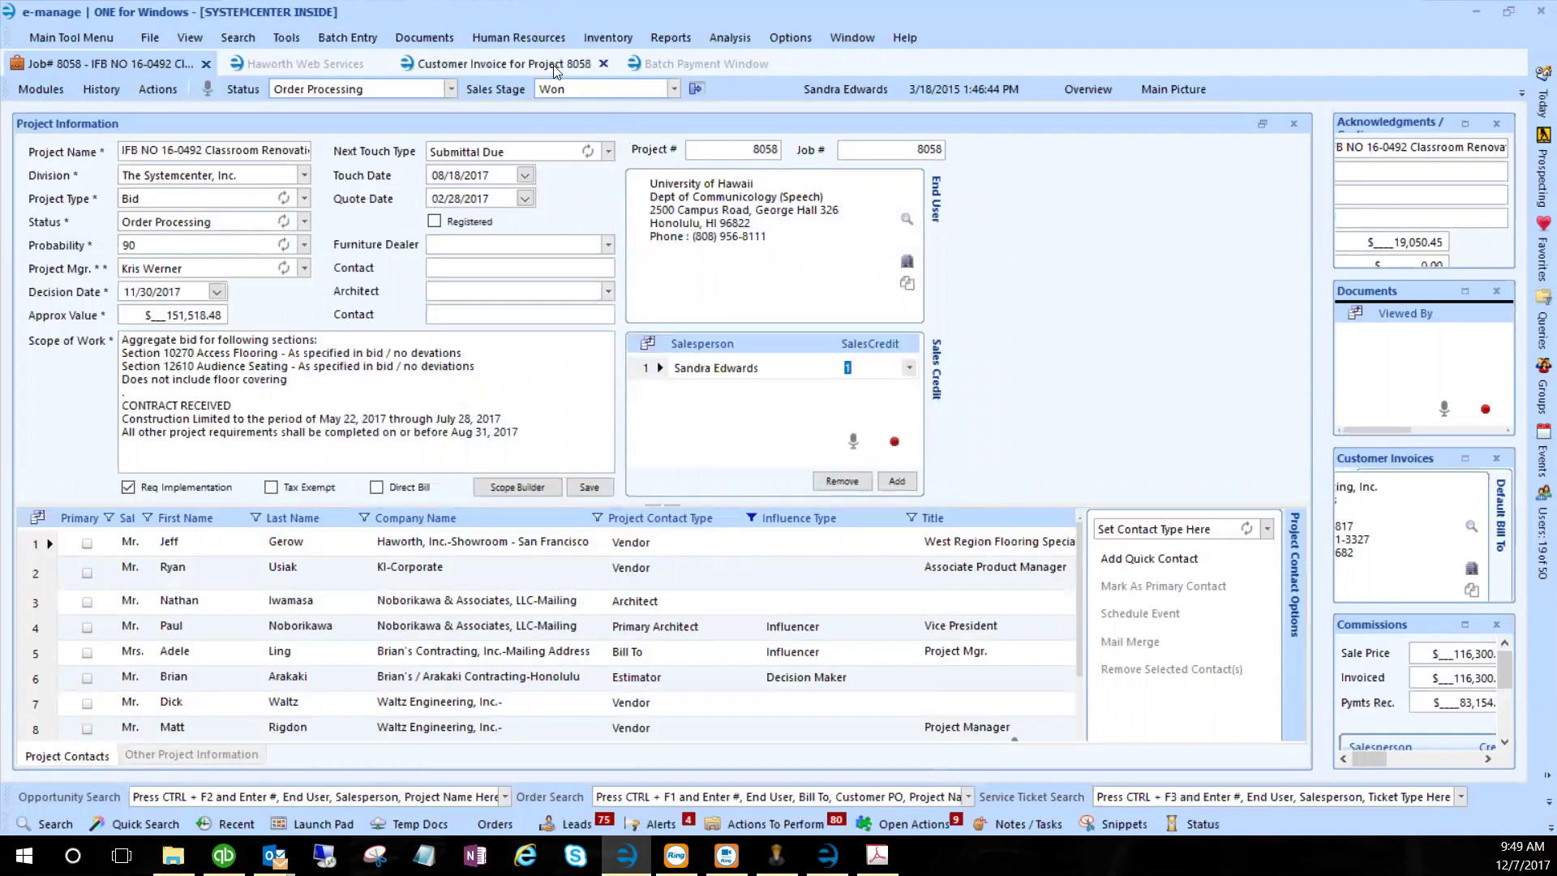
left_click(680, 37)
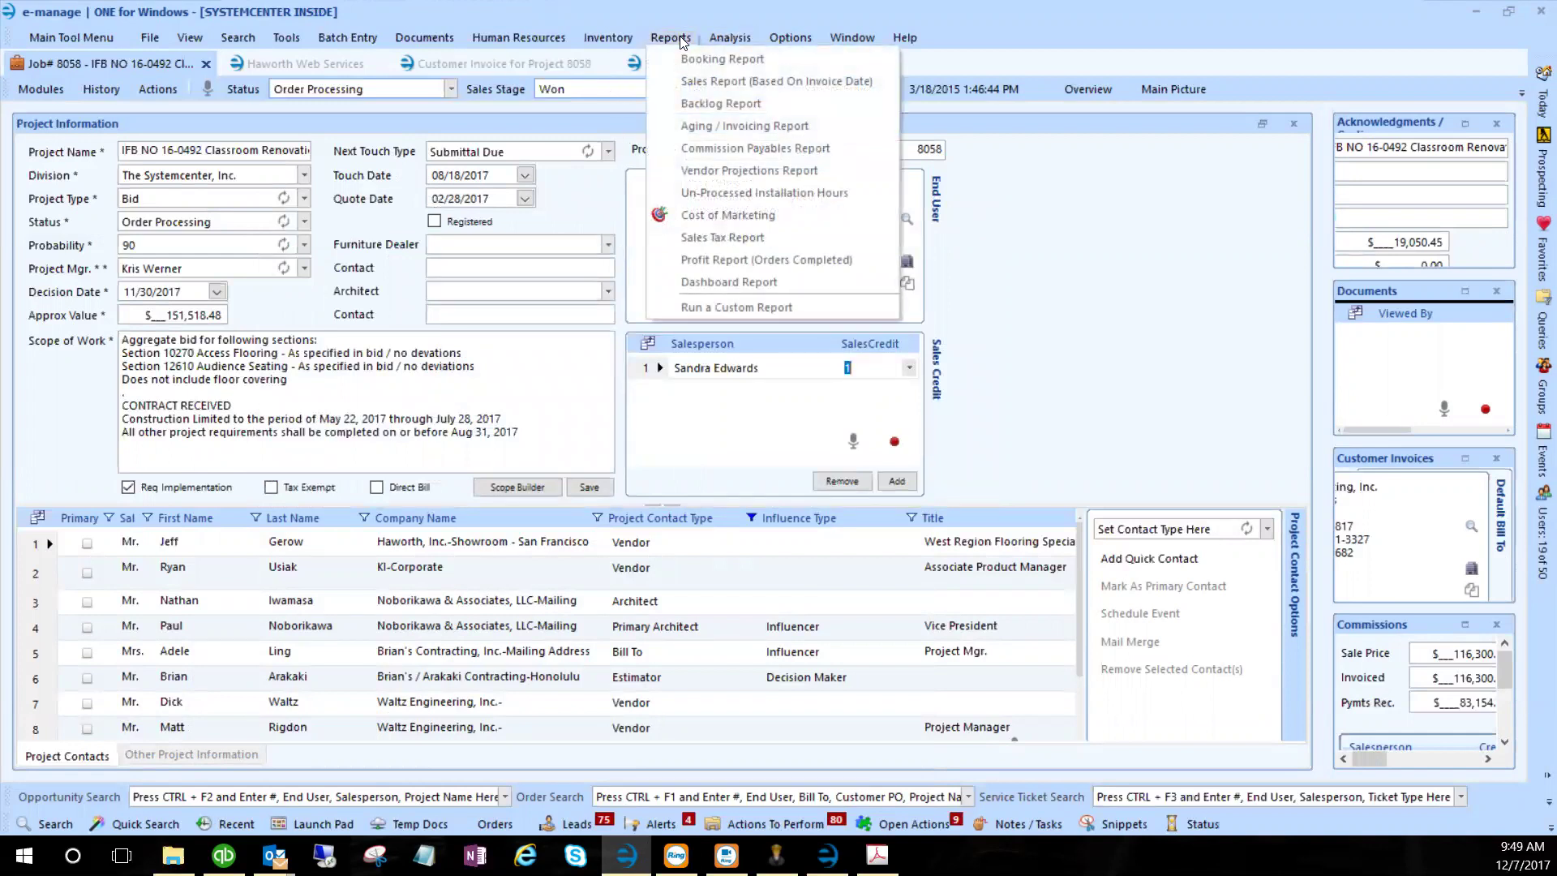
left_click(718, 150)
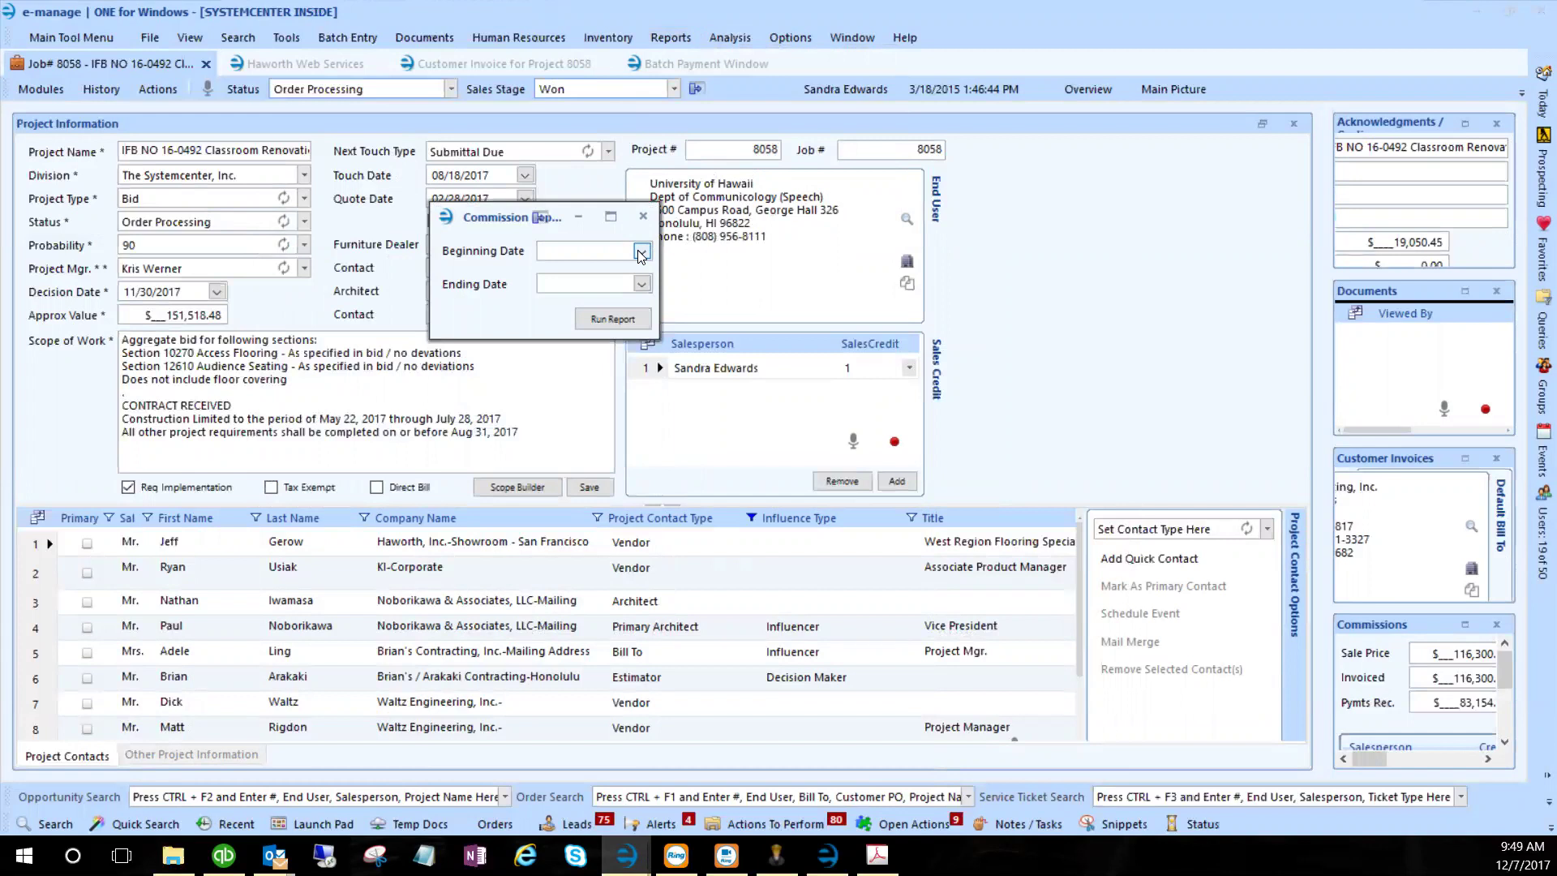
left_click(641, 252)
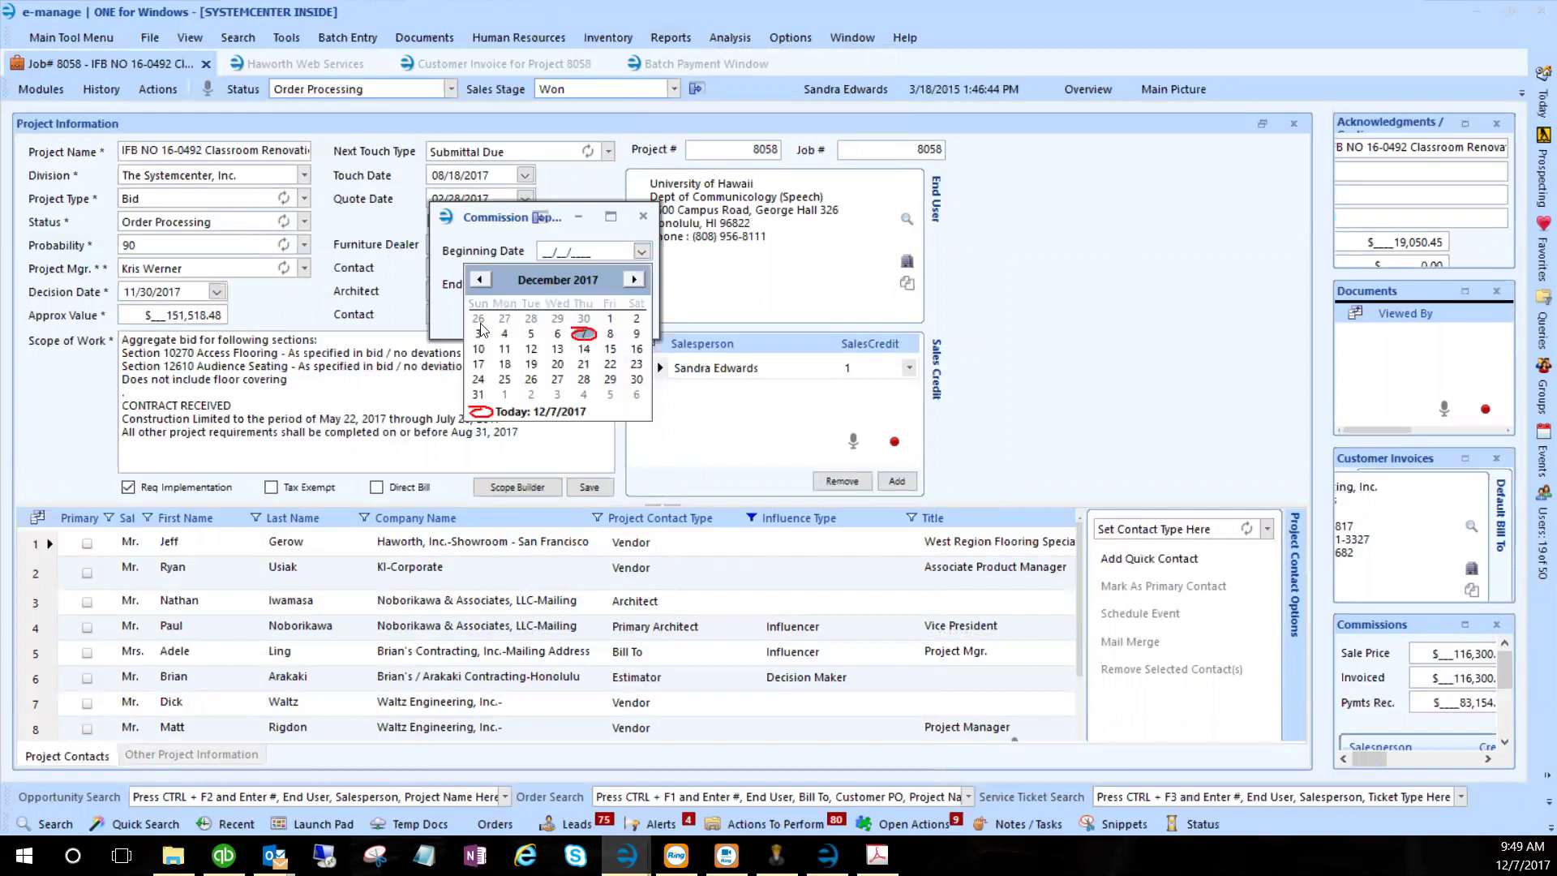
left_click(504, 319)
left_click(641, 283)
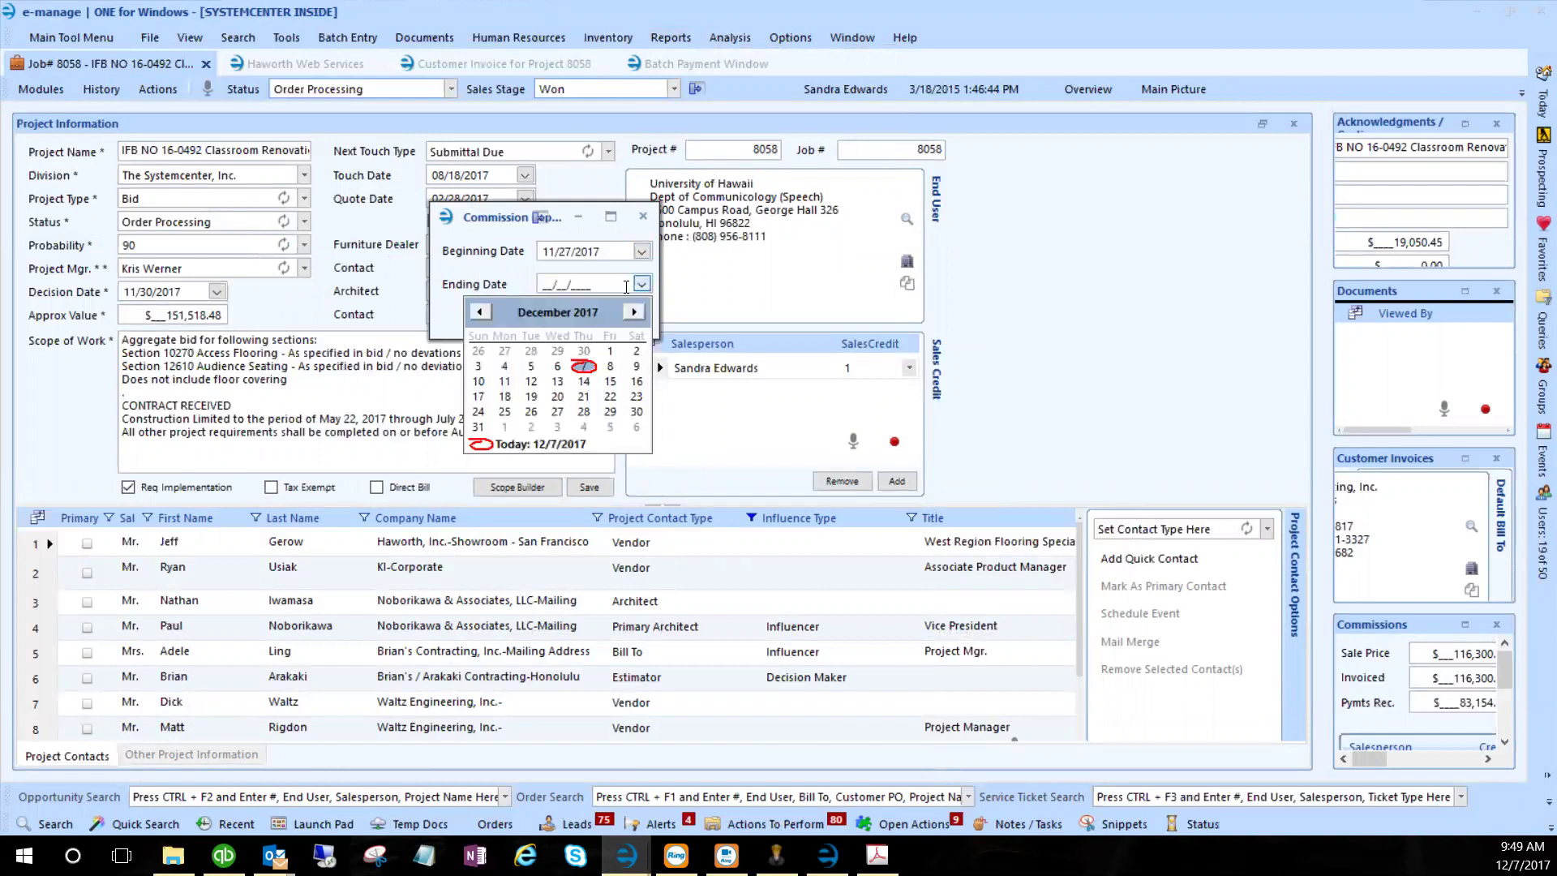
left_click(585, 382)
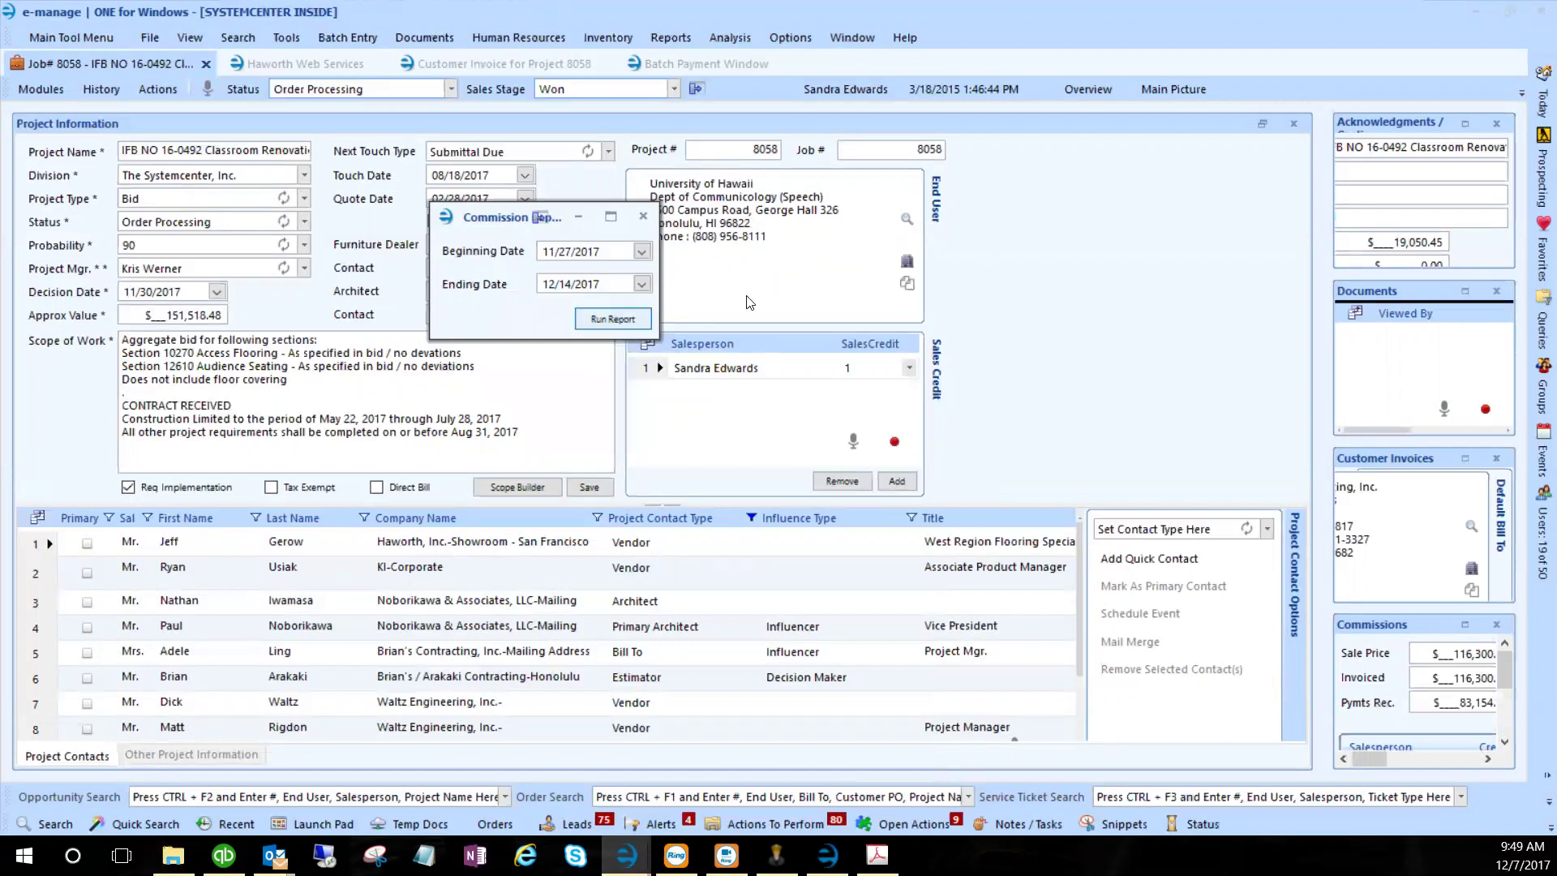
key("Return")
left_click(869, 546)
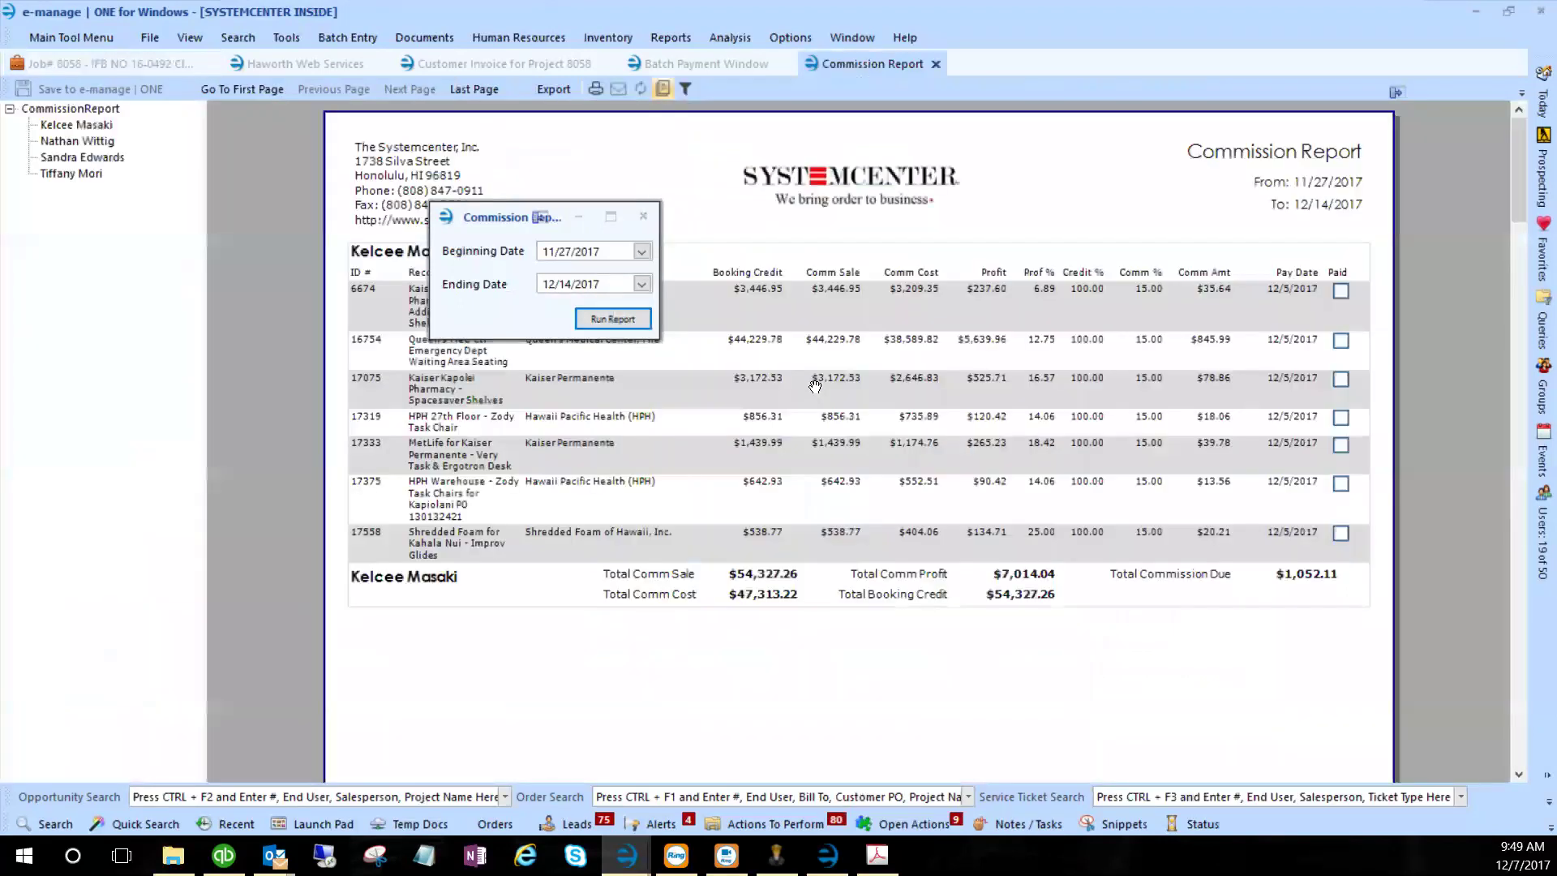
left_click(642, 216)
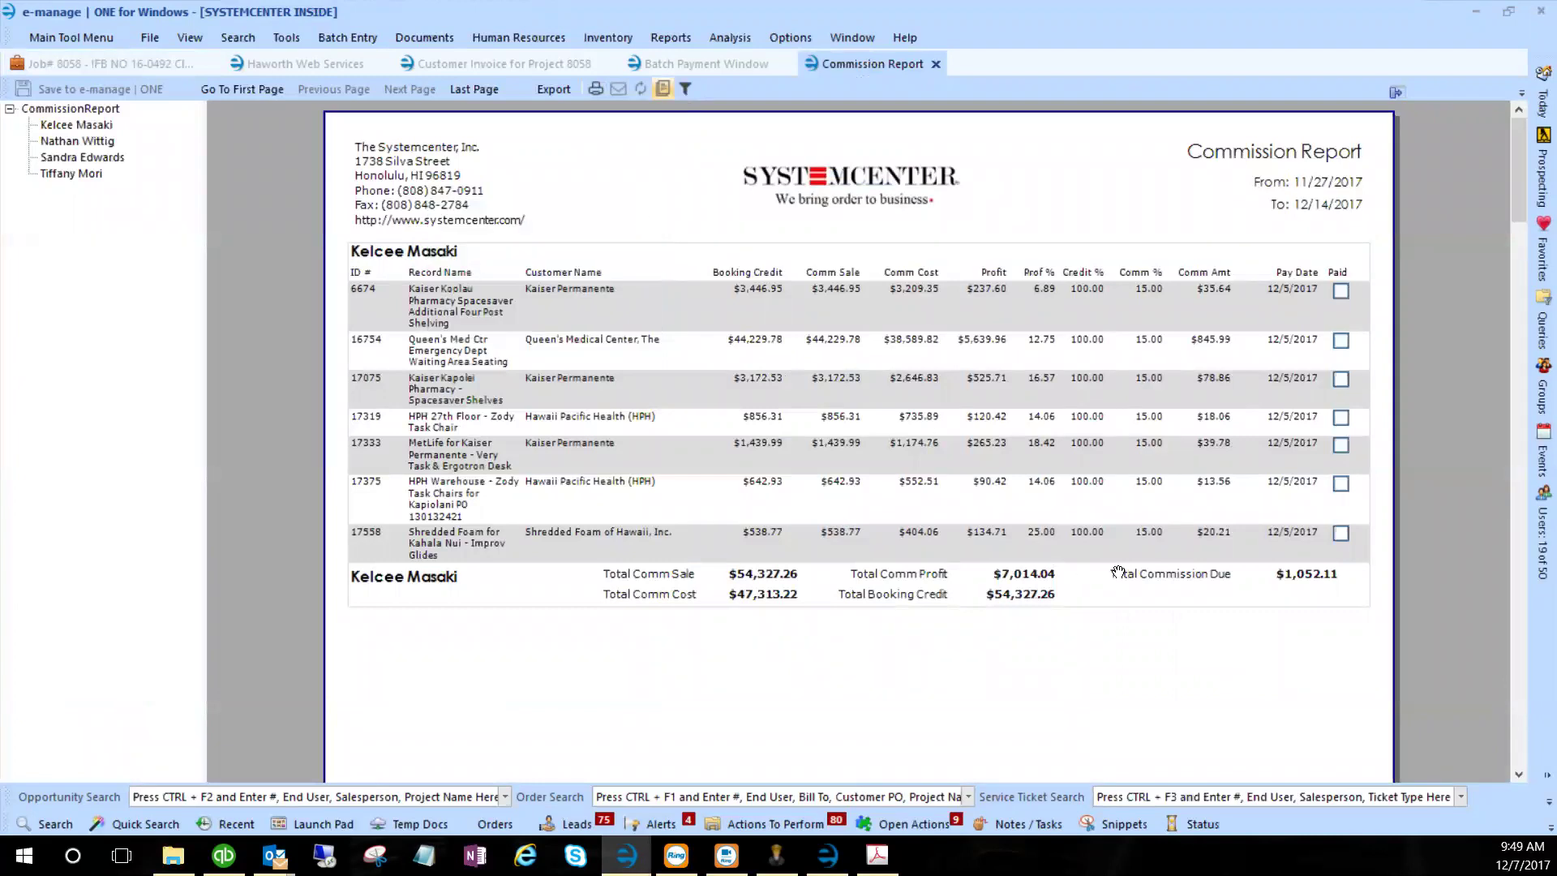
- Review each salesperson's section of the Commission Report, ending with the last salesperson's full page
left_click(94, 126)
left_click(94, 144)
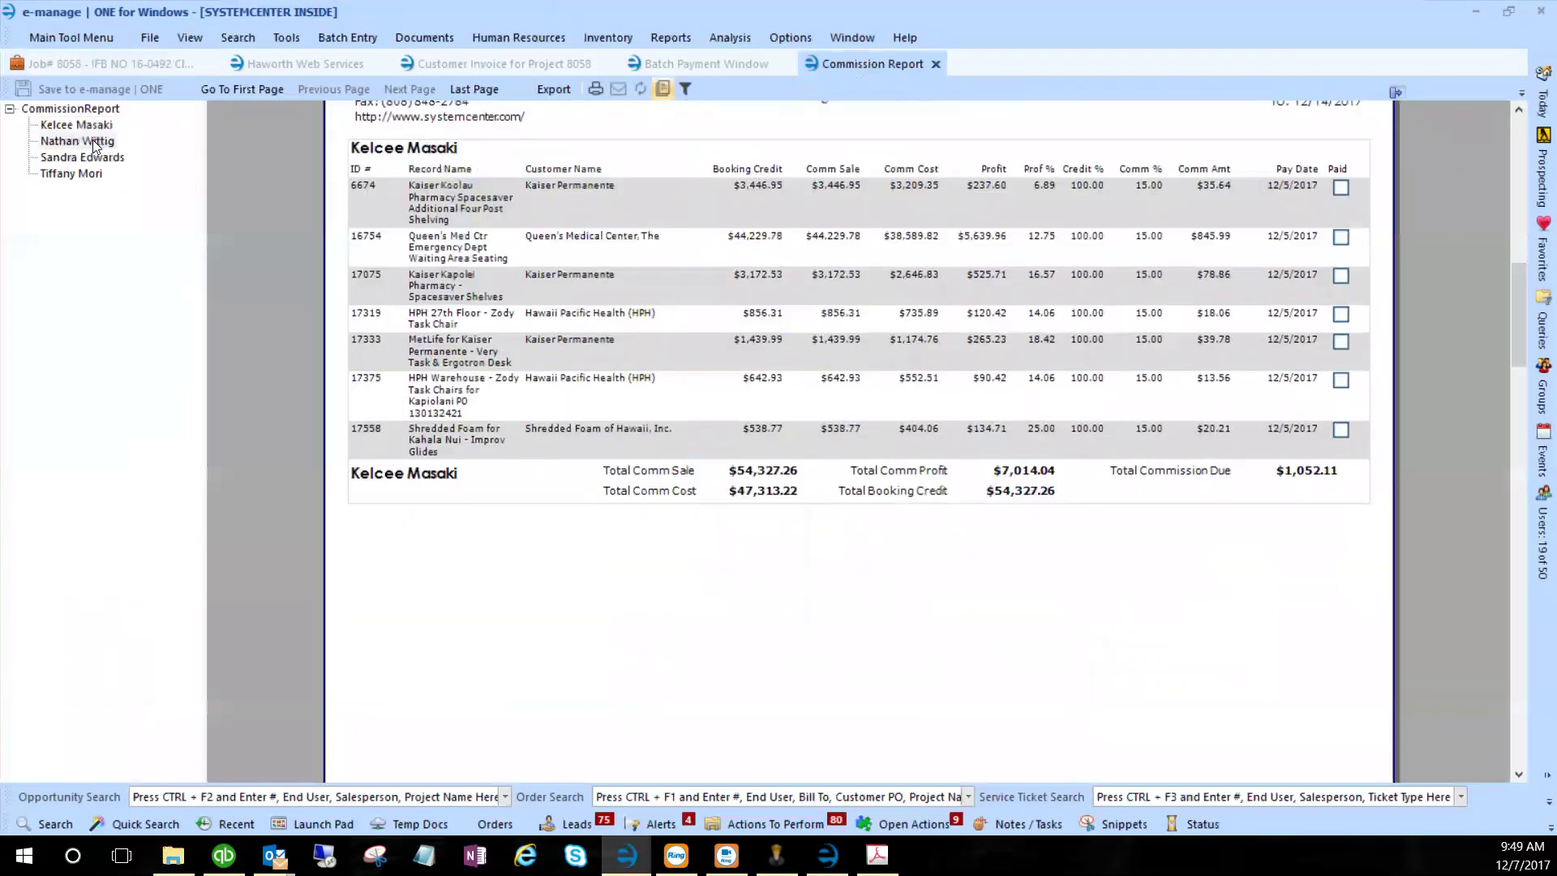
left_click(91, 159)
left_click(88, 176)
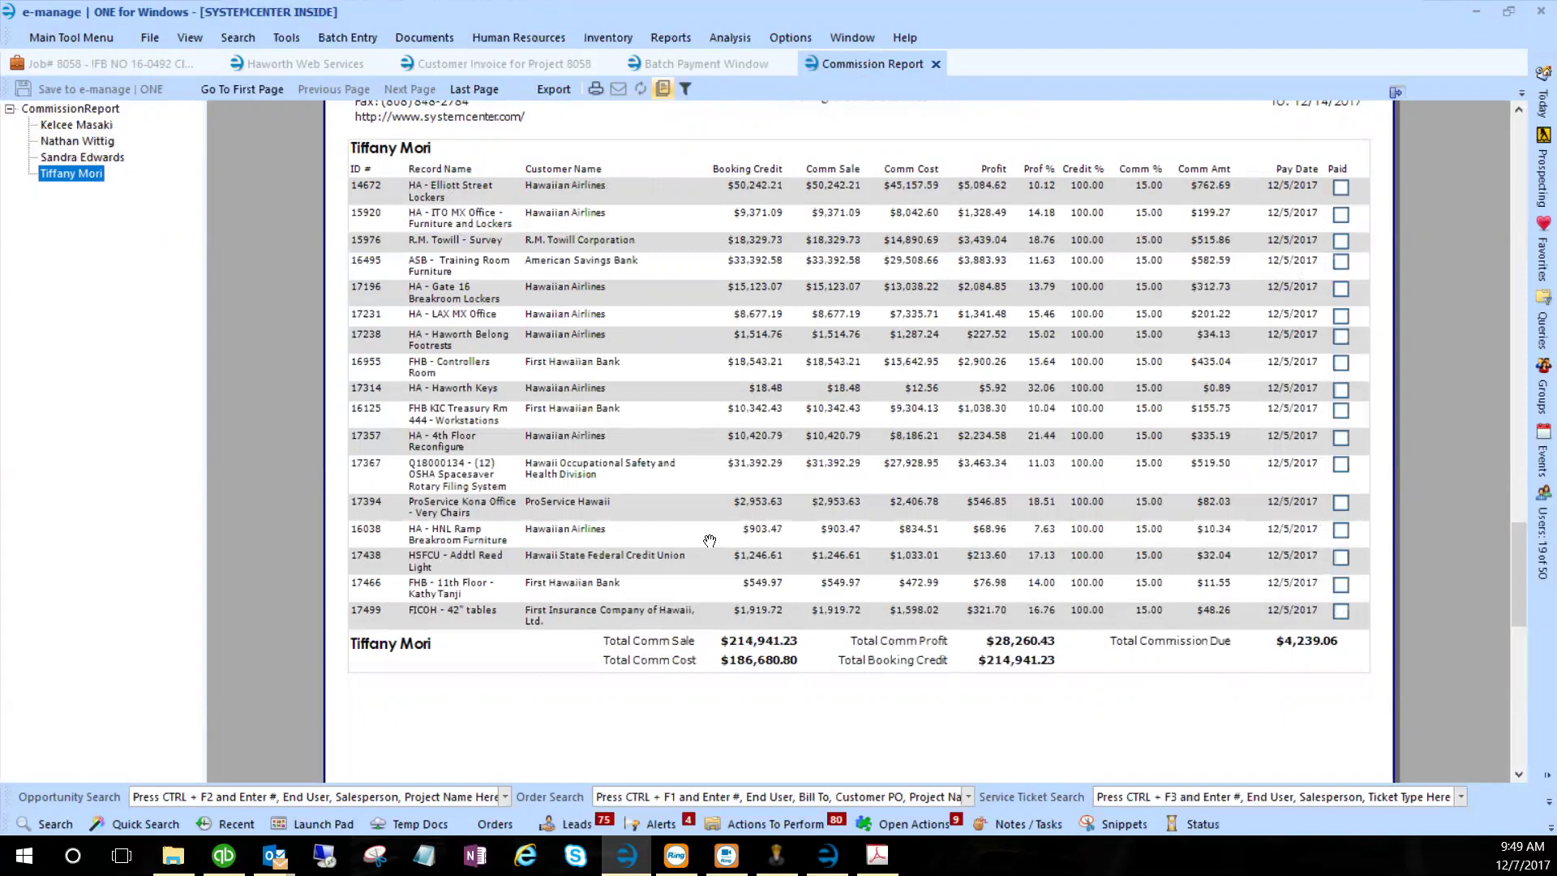
scroll(754, 496, "up", 2)
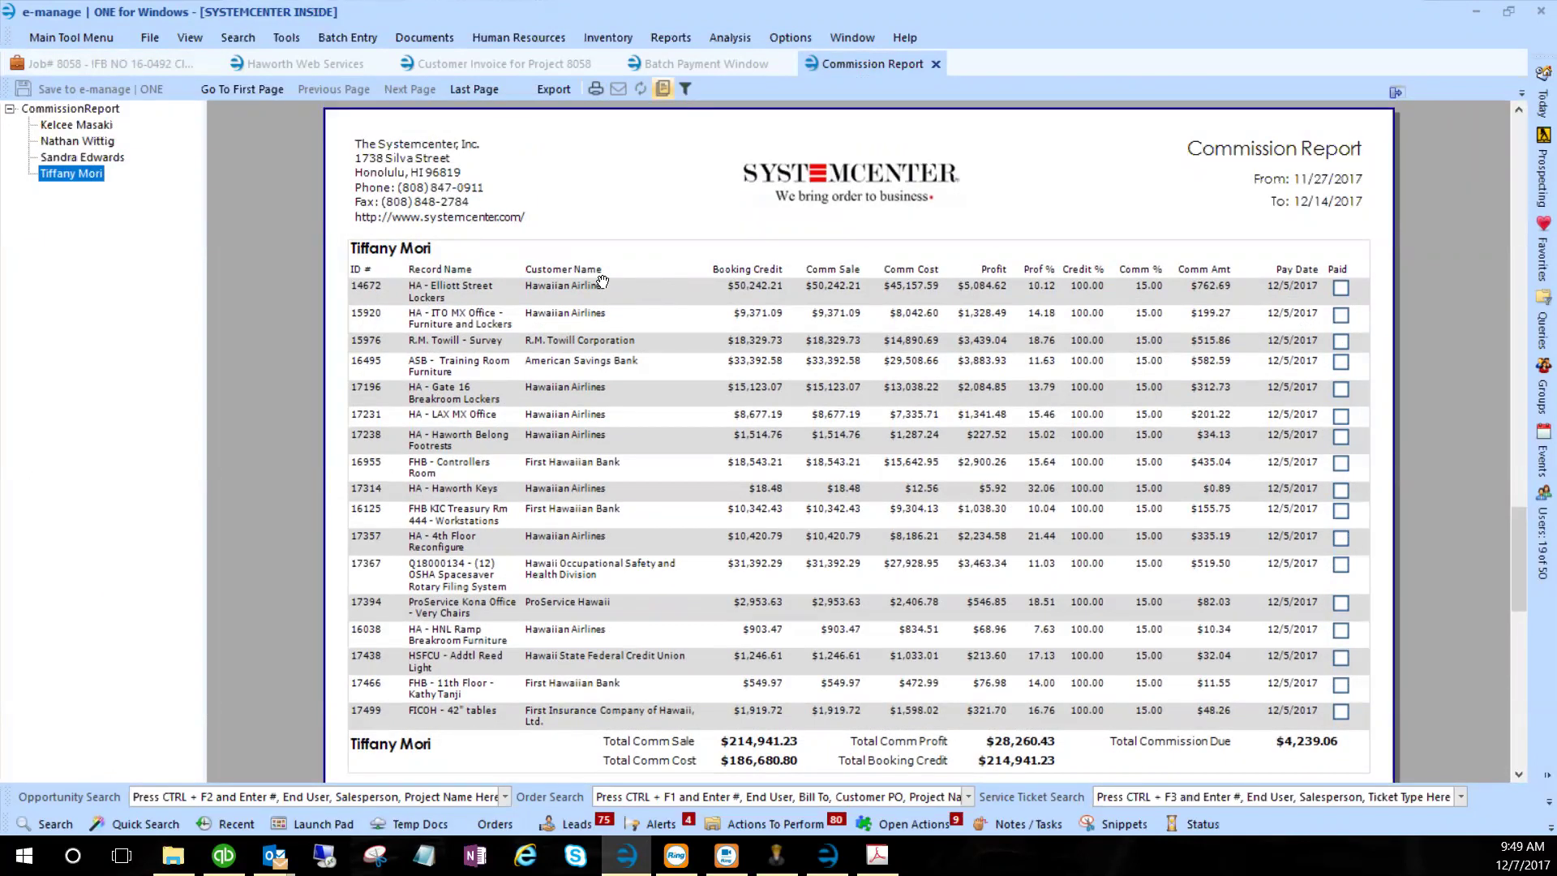
- Start an e-mail with the commission report attached as a PDF (Adobe Acrobat) file named CommissionReport
left_click(618, 89)
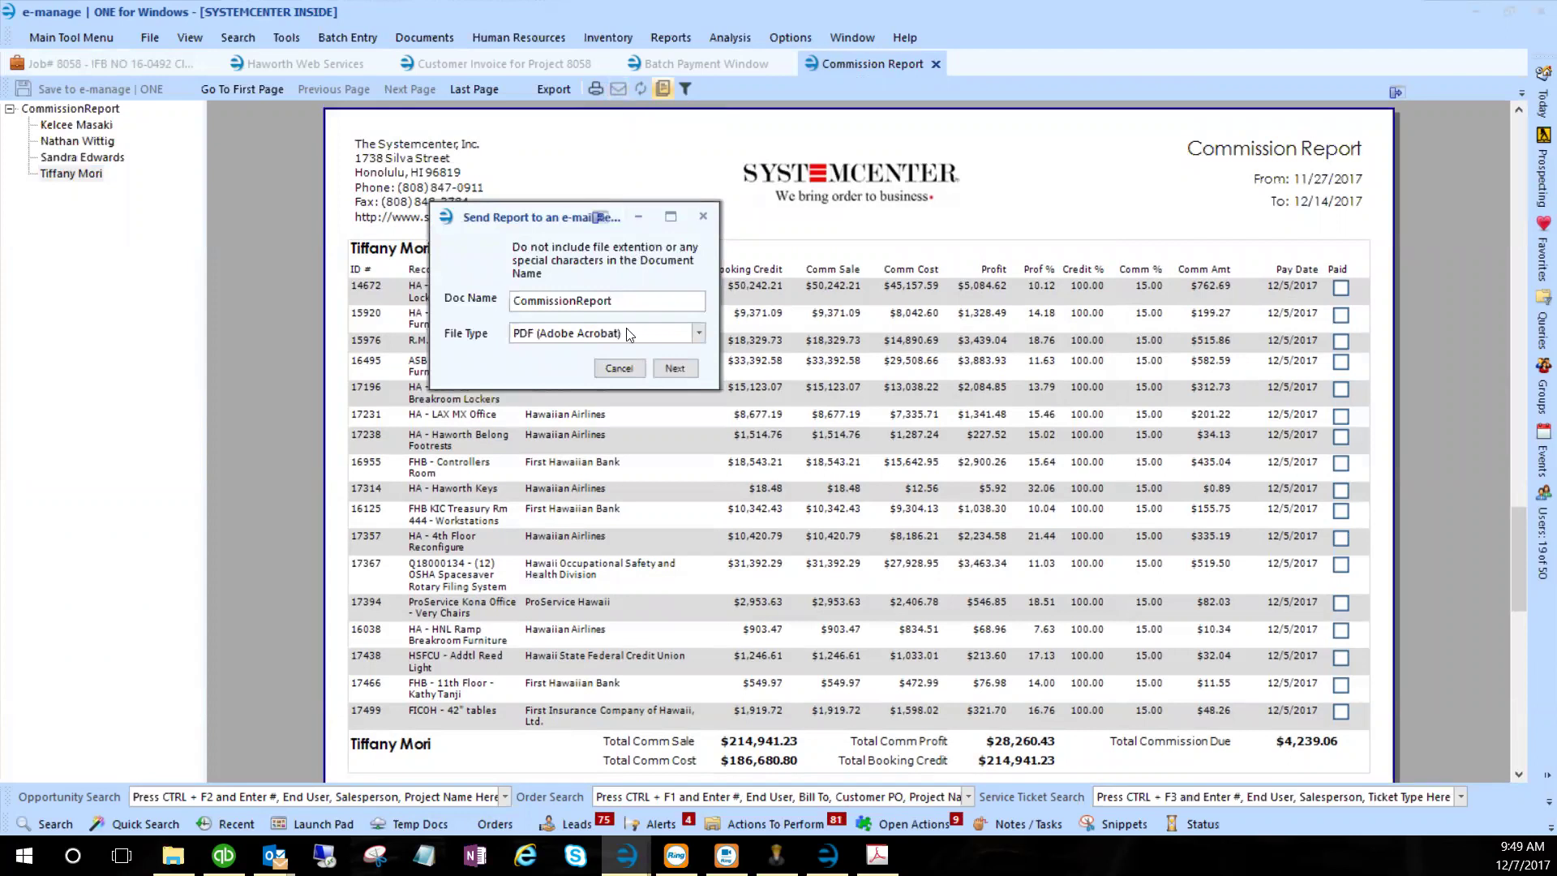
double_click(614, 298)
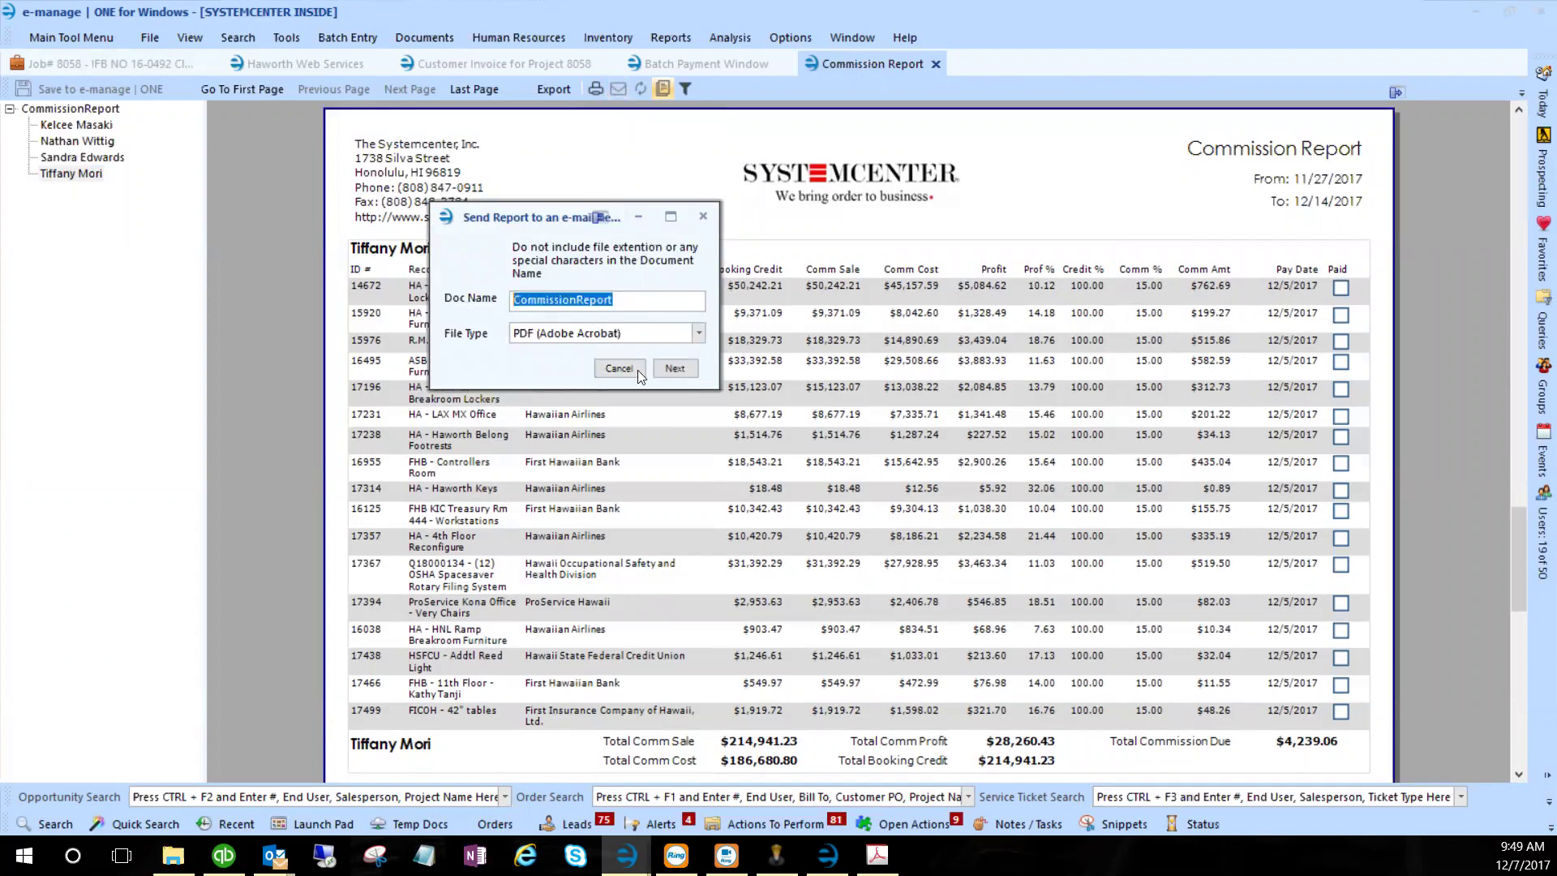
left_click(685, 374)
key("Return")
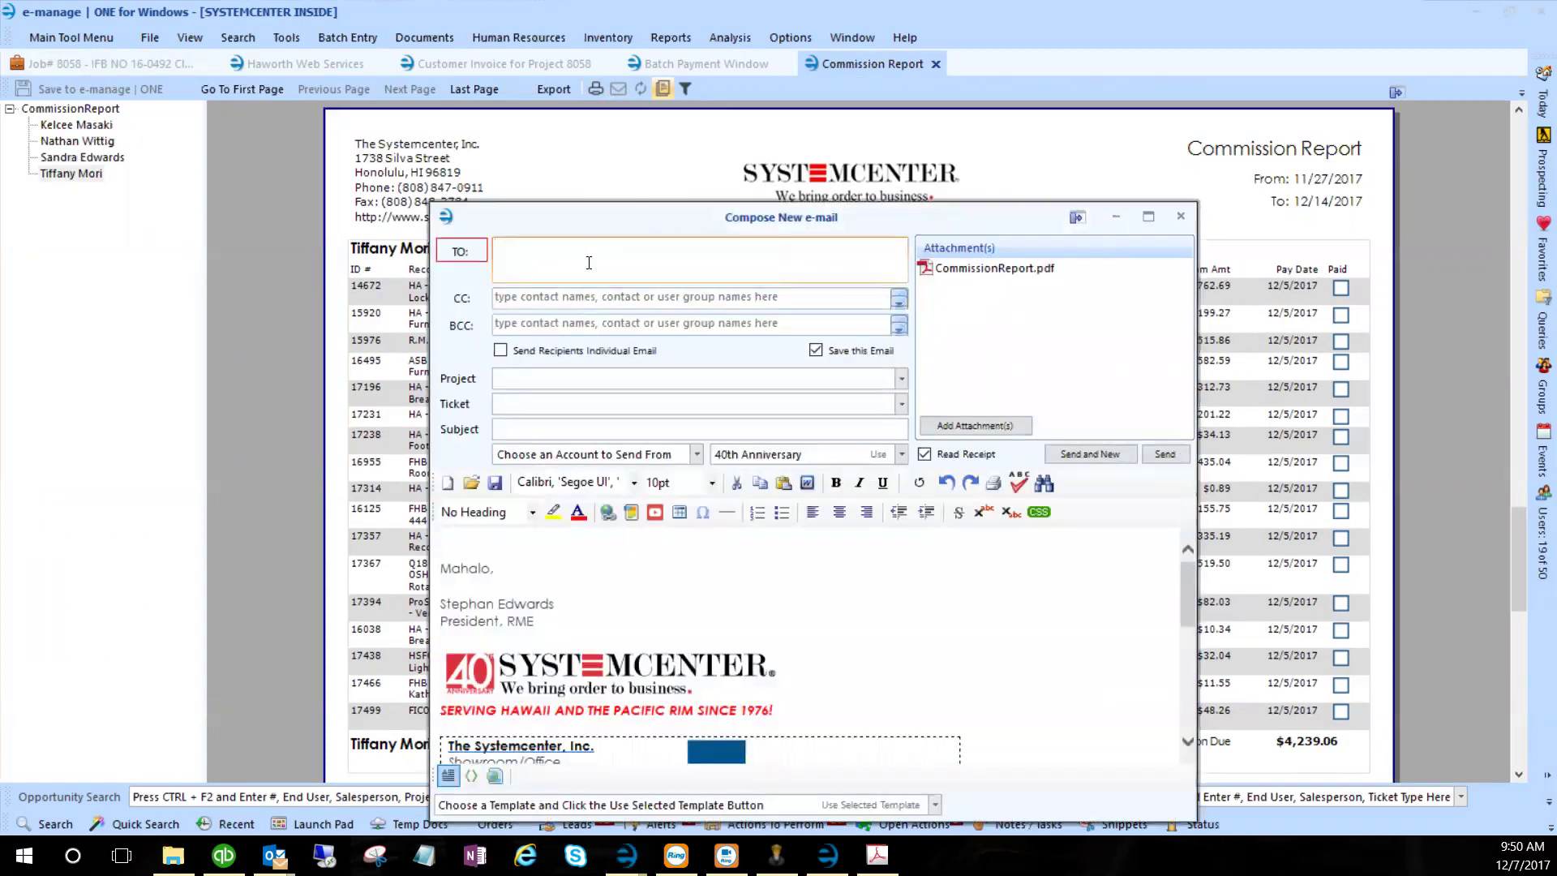
- Address the e-mail to the company's president, check the attachment and signature, and close the message unsent
type("steph")
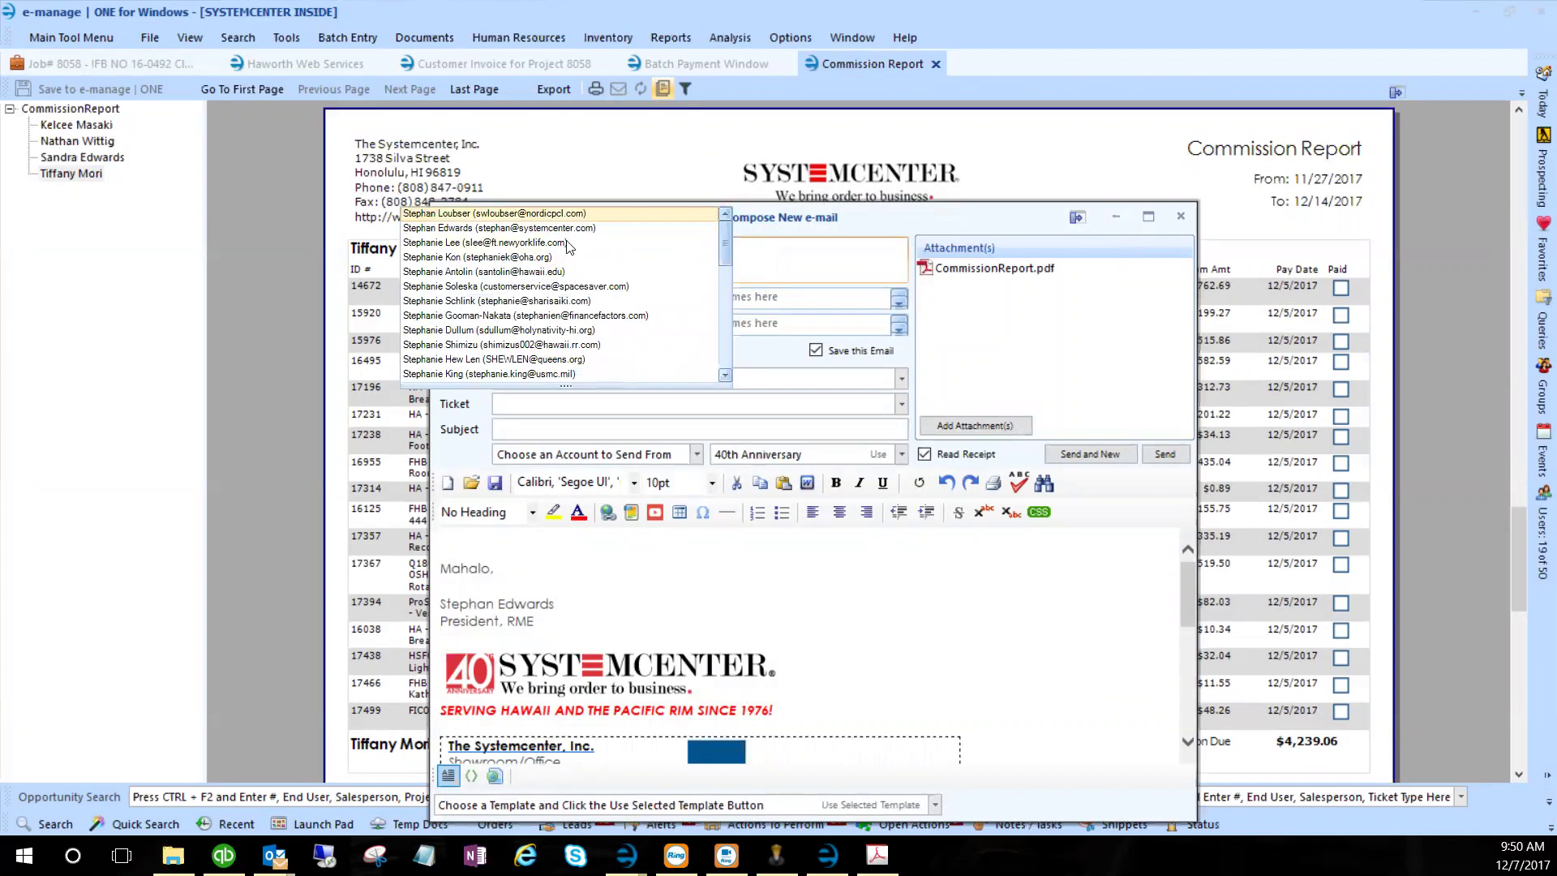
left_click(571, 228)
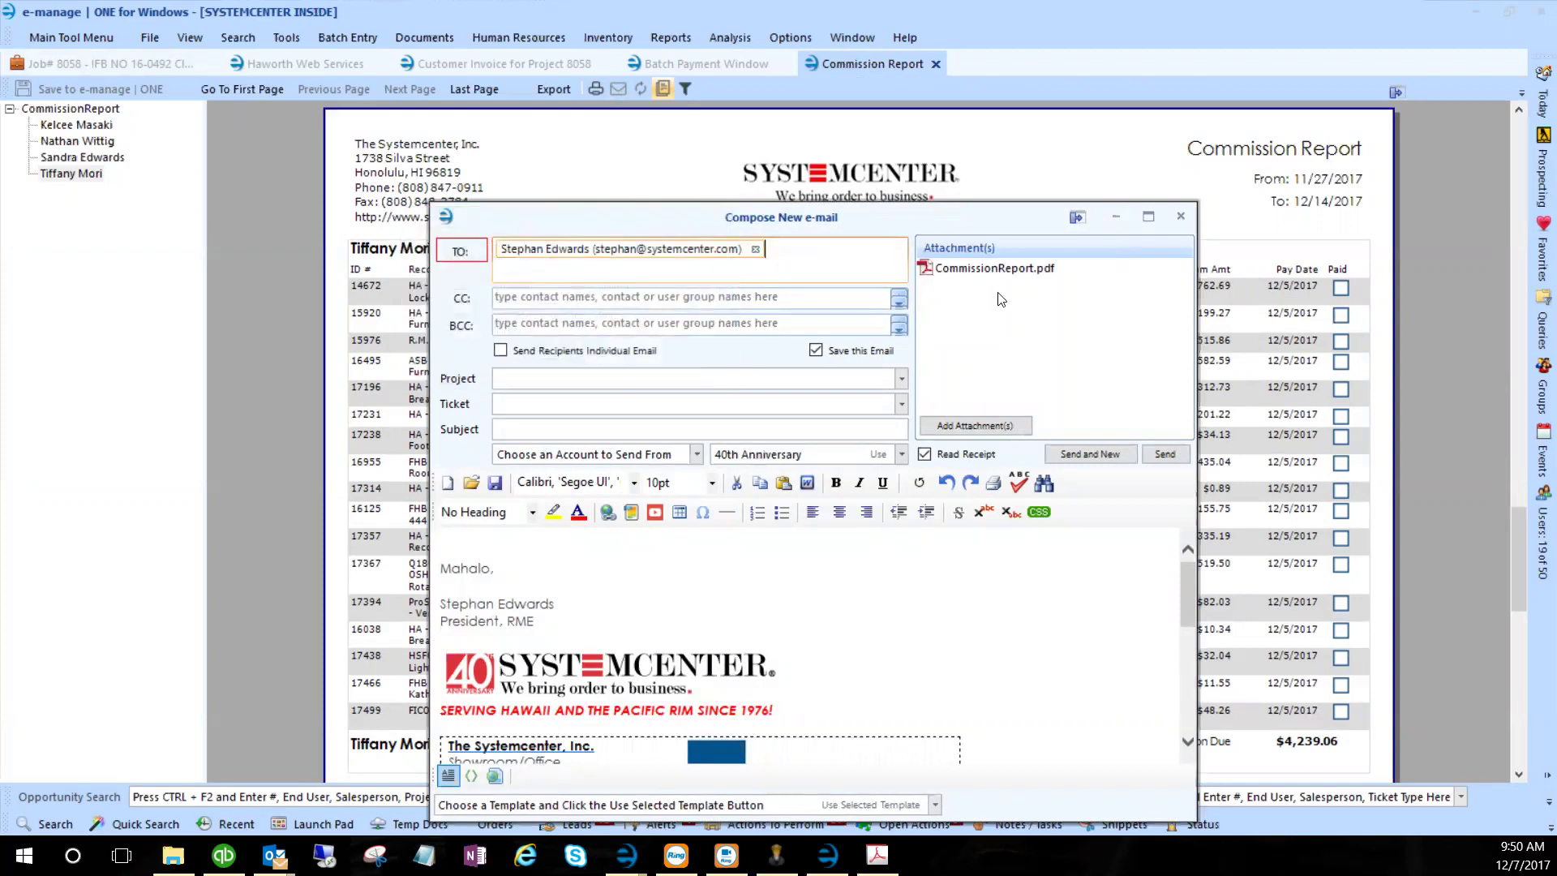
left_click(942, 270)
left_click(515, 429)
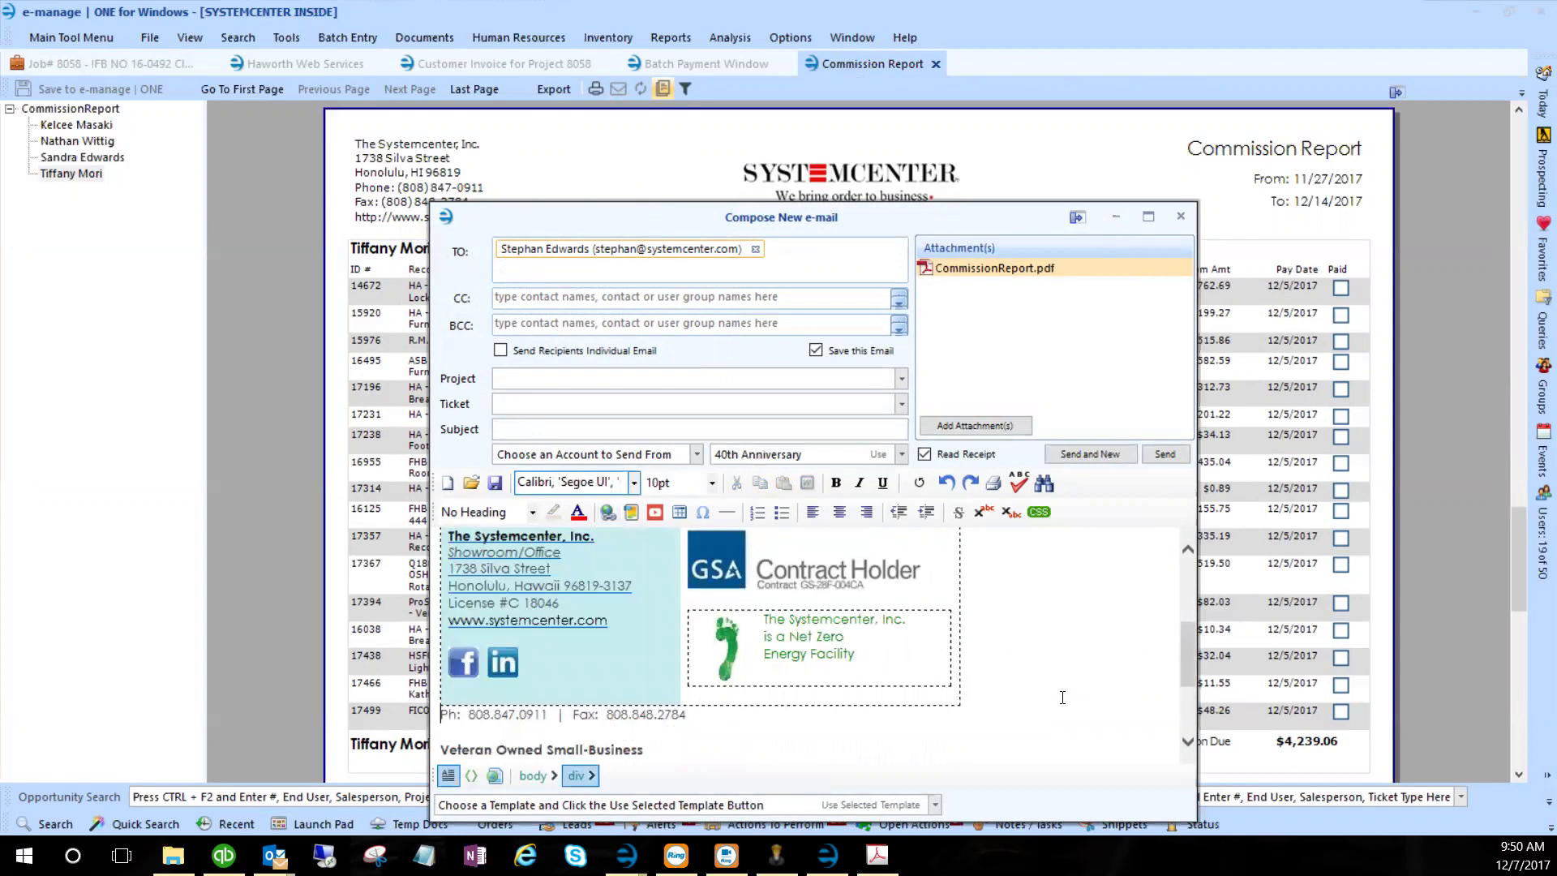
scroll(1188, 632, "up", 3)
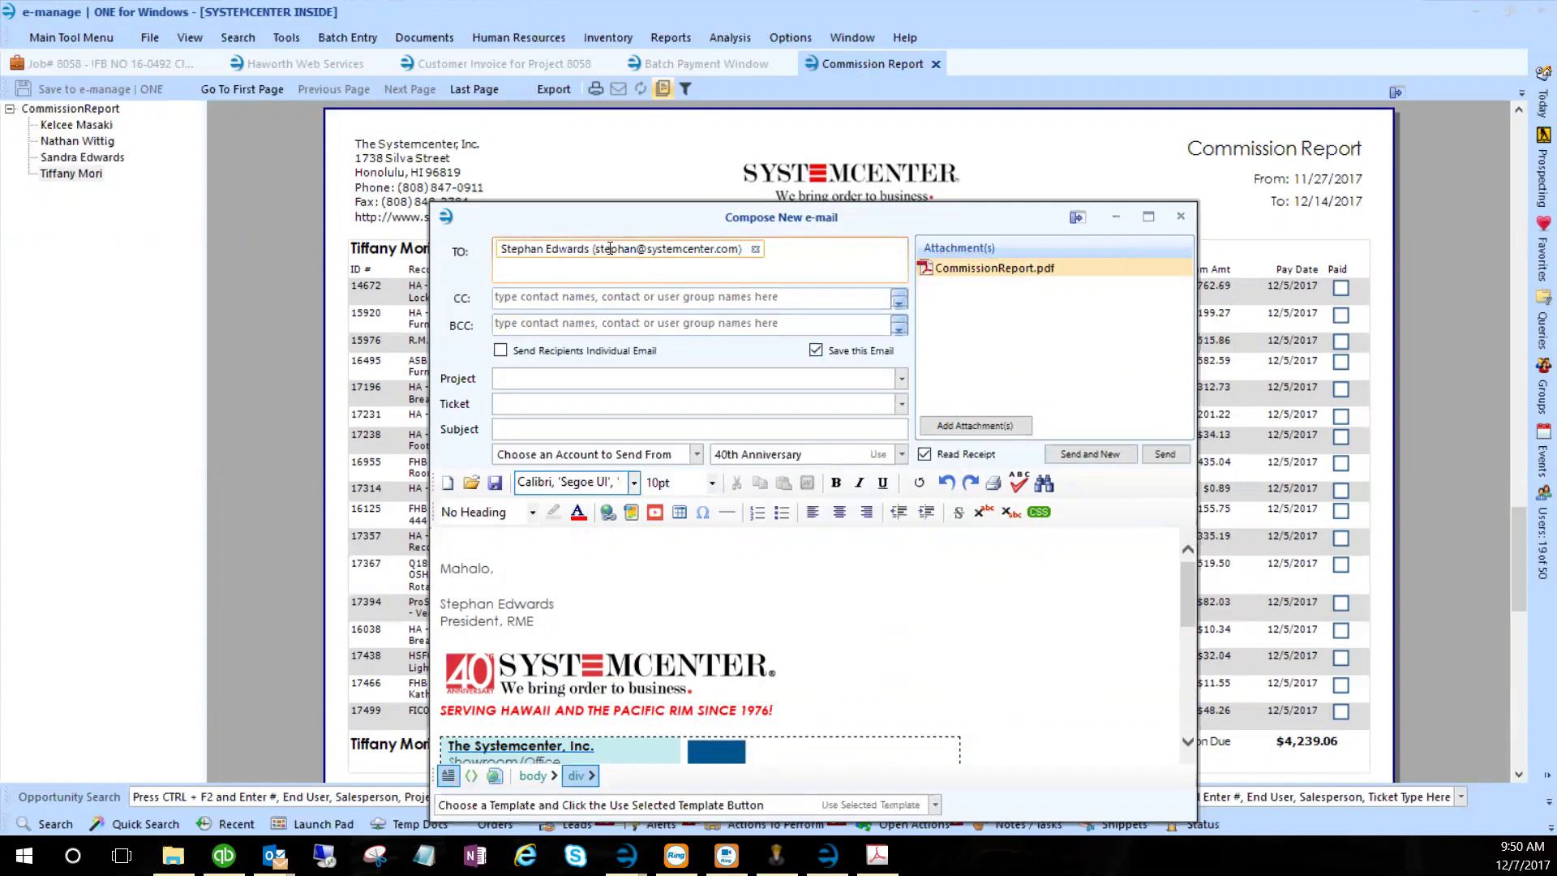
left_click(1180, 217)
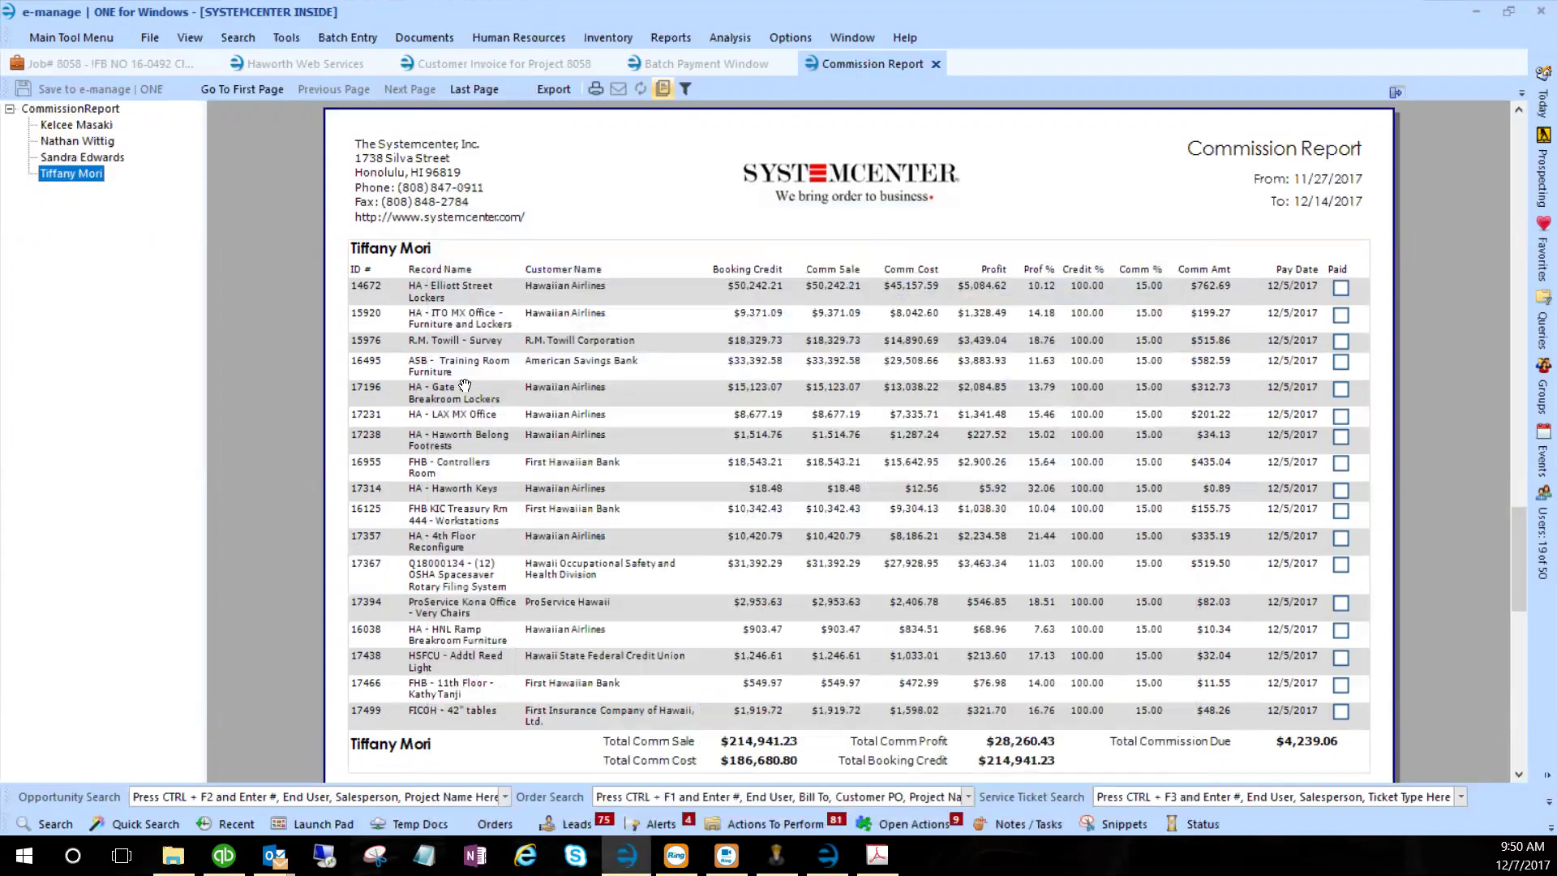
- Search the contacts by the president's last name and open the documents stored on that contact's record
left_click(51, 823)
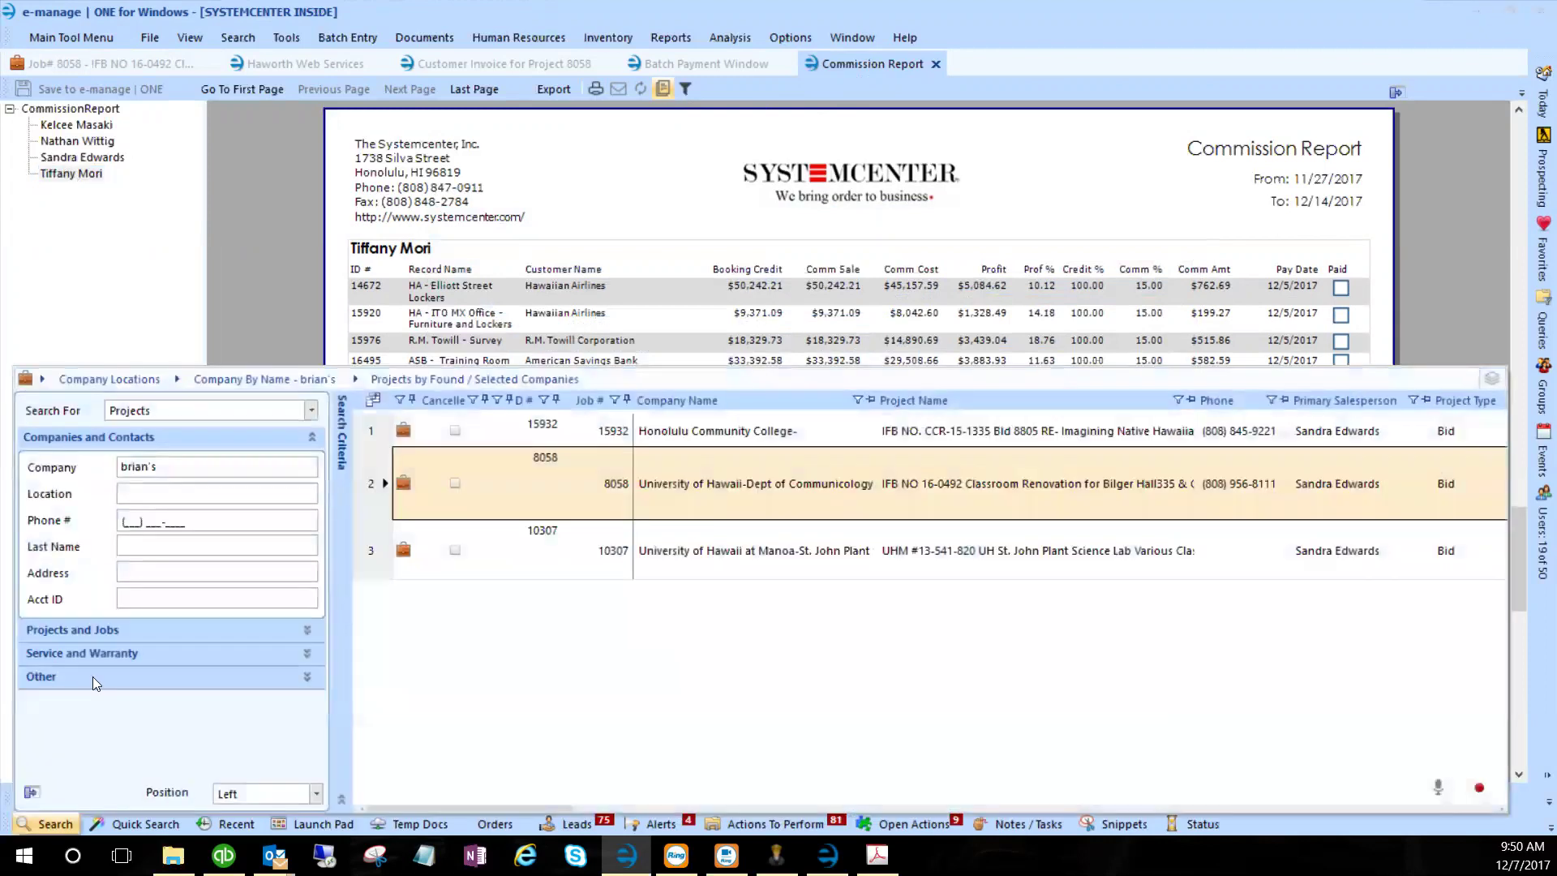
left_click(153, 546)
type("edwards, st")
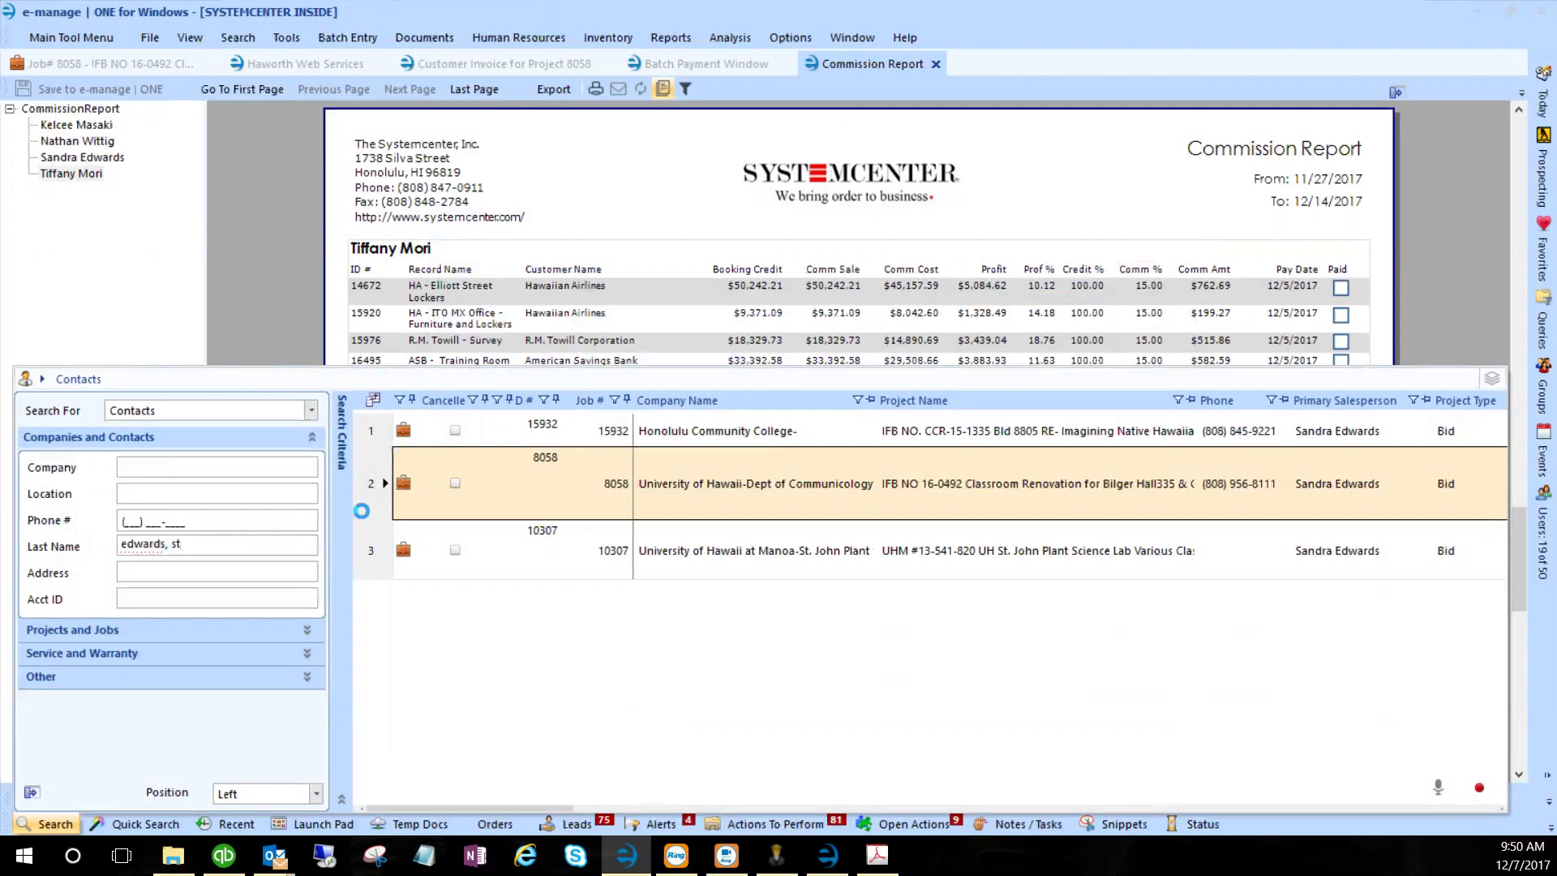
key("Return")
right_click(376, 433)
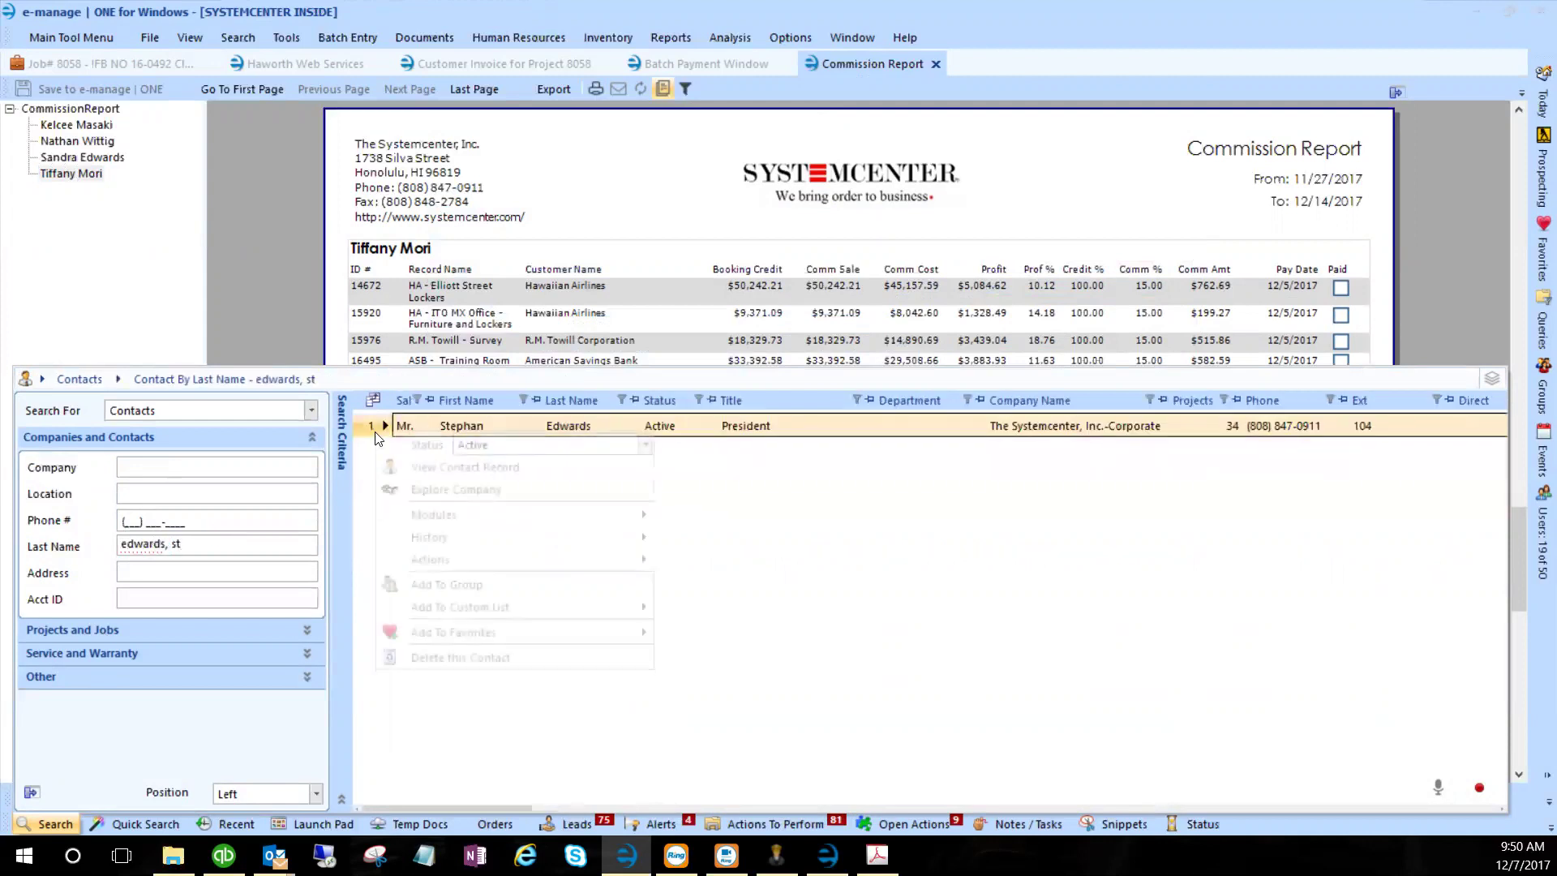
mouse_move(445, 550)
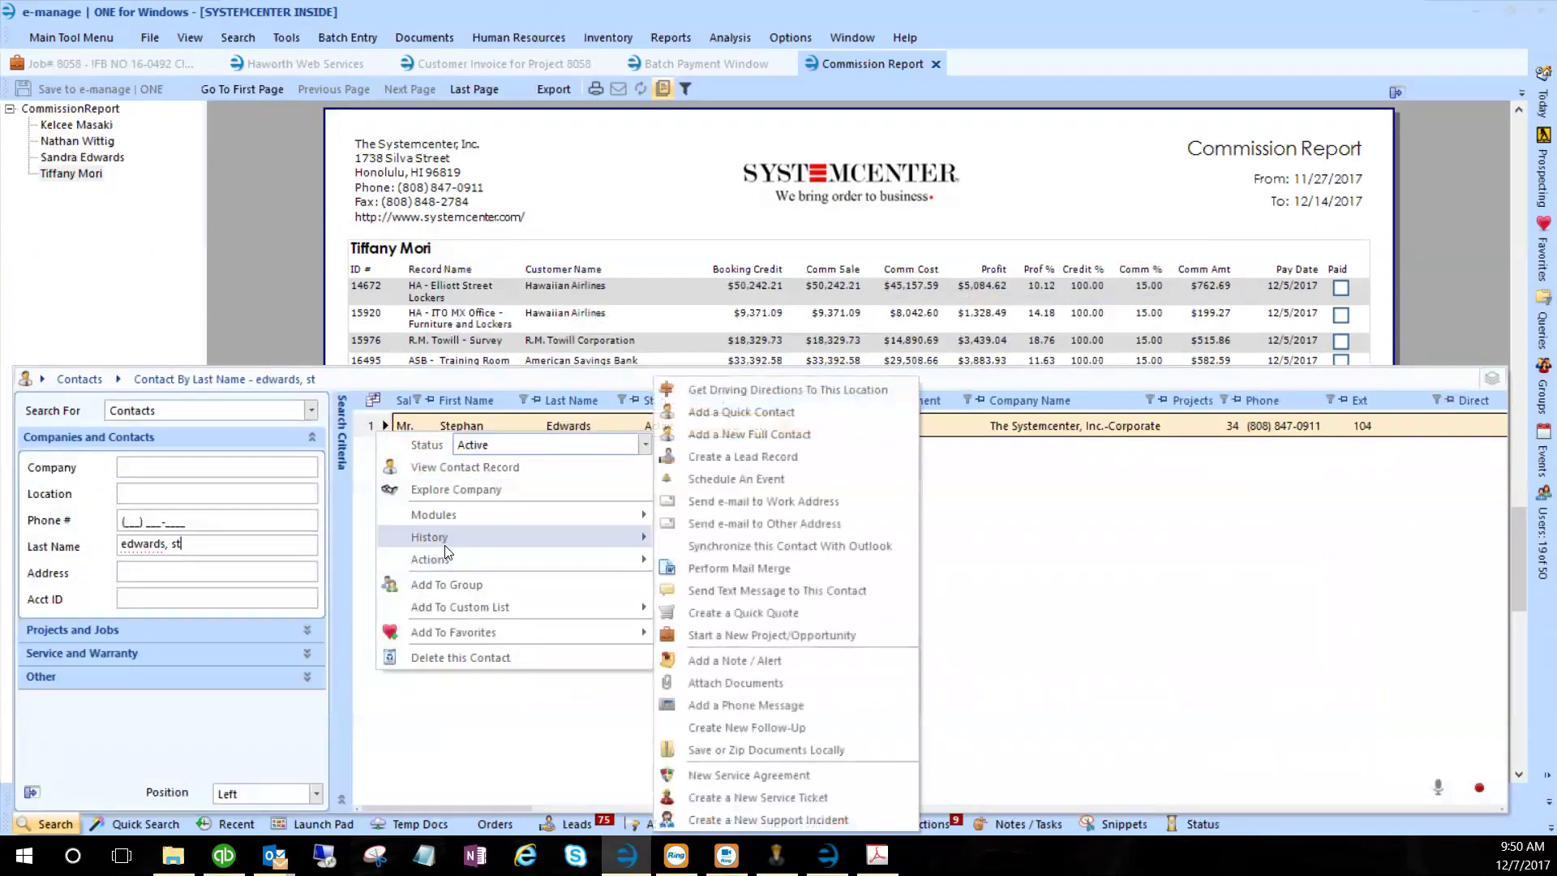
left_click(728, 607)
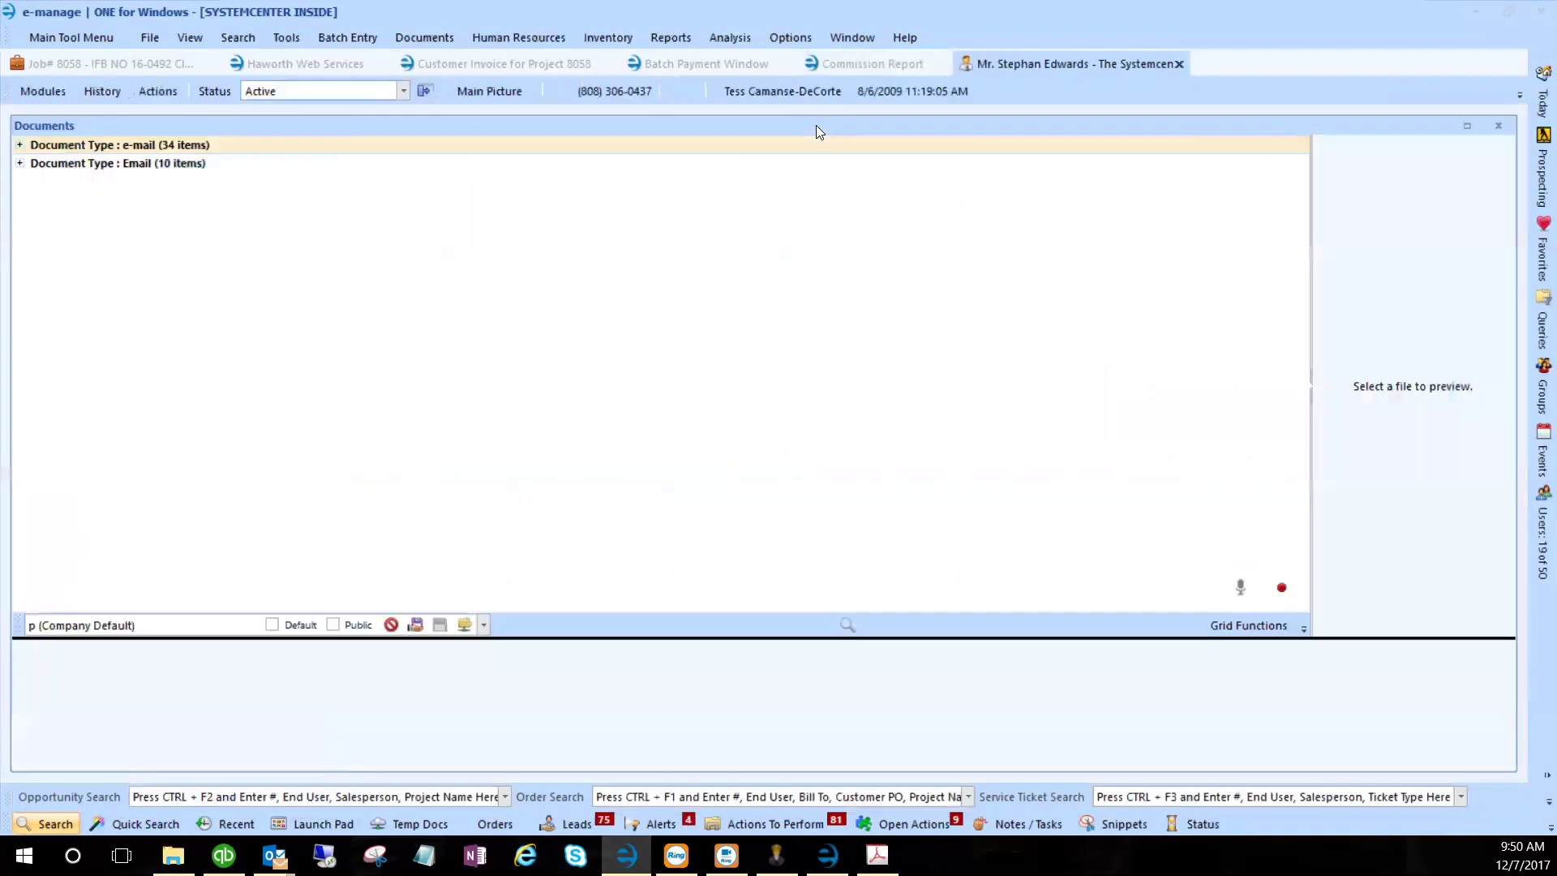
- Look through the contact's saved documents of type e-mail, and close the contact record and the Commission Report
left_click(19, 146)
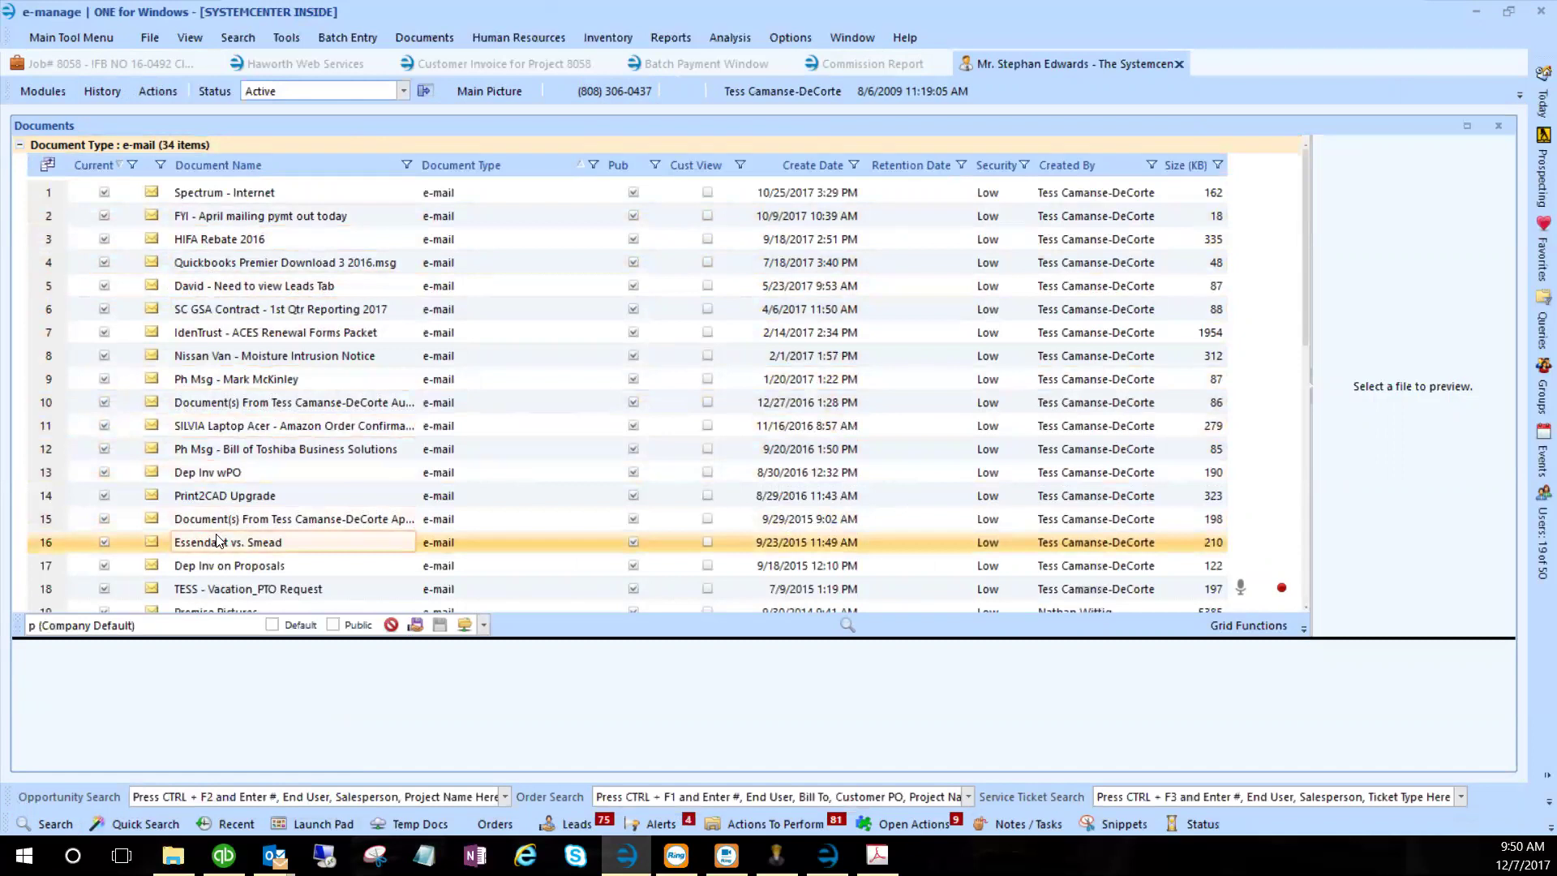
scroll(431, 454, "down", 2)
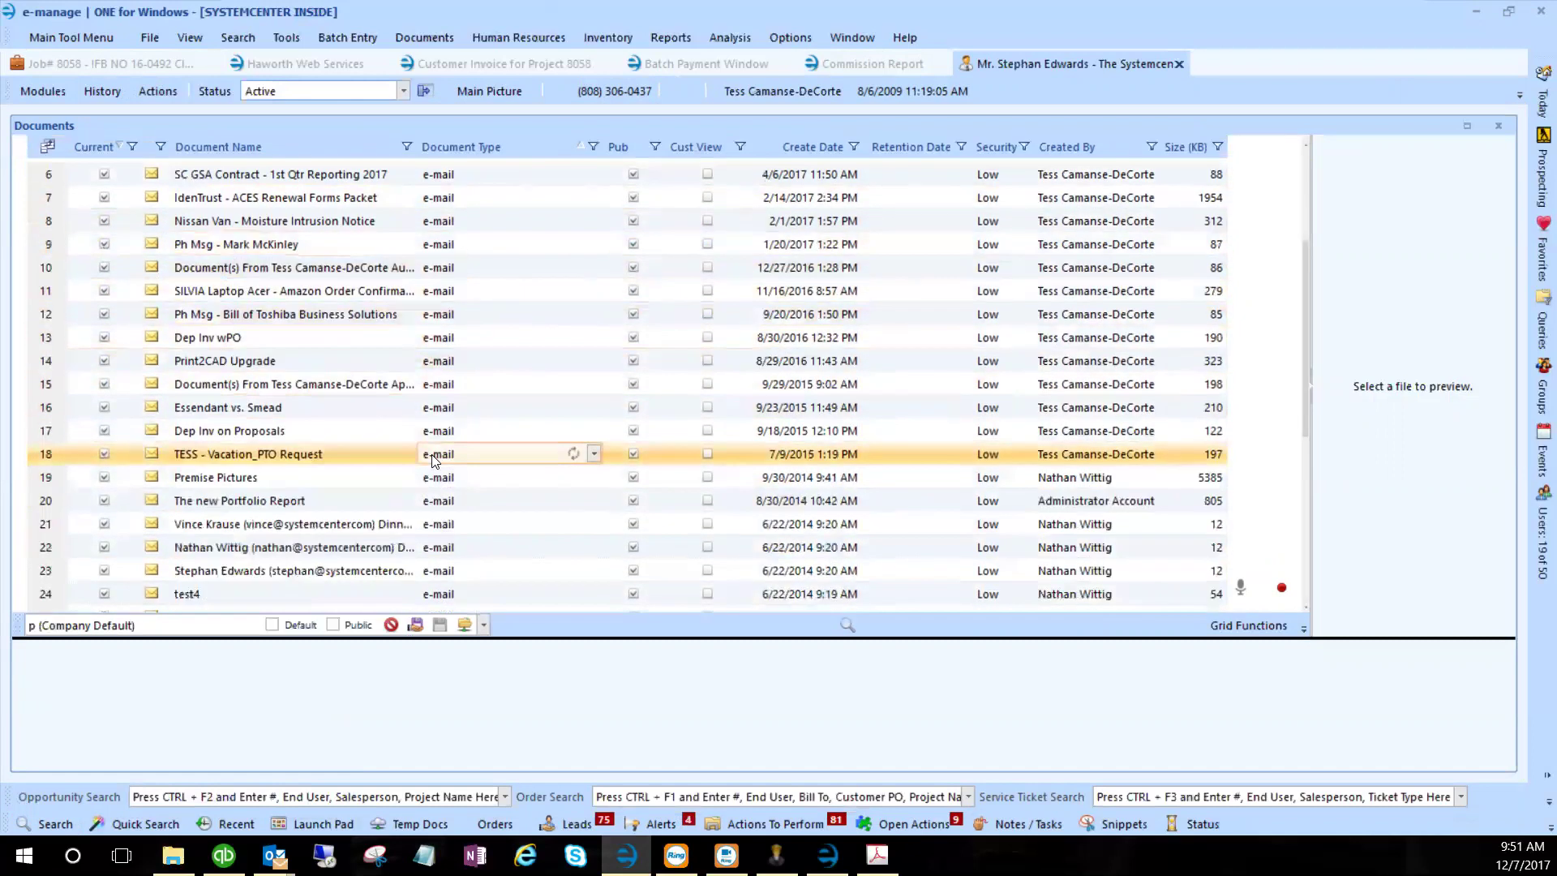
scroll(431, 454, "down", 4)
scroll(432, 450, "up", 6)
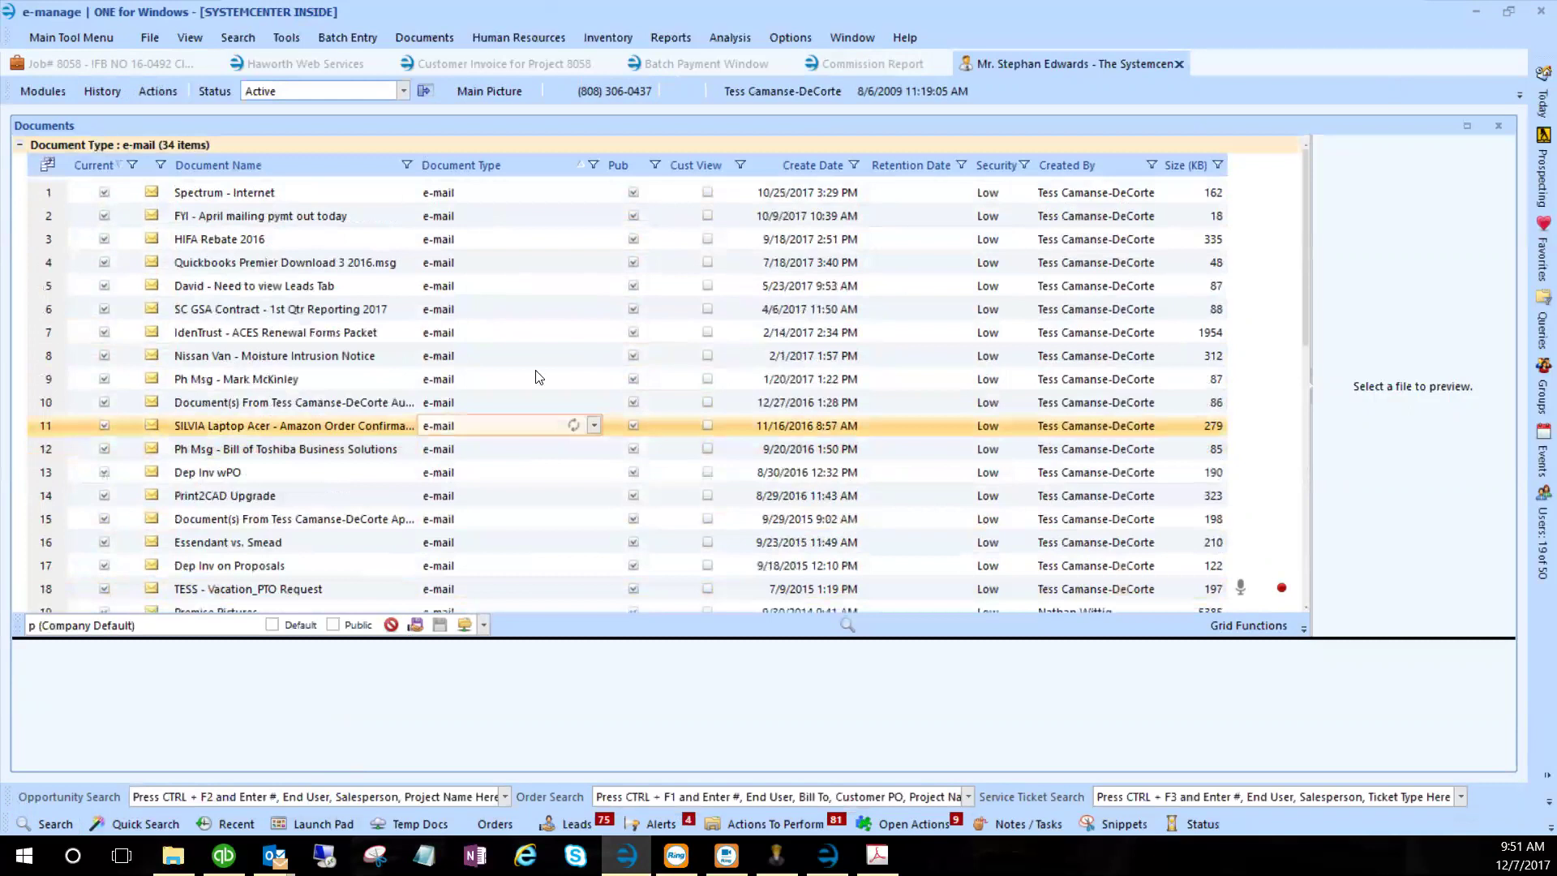
left_click(1179, 64)
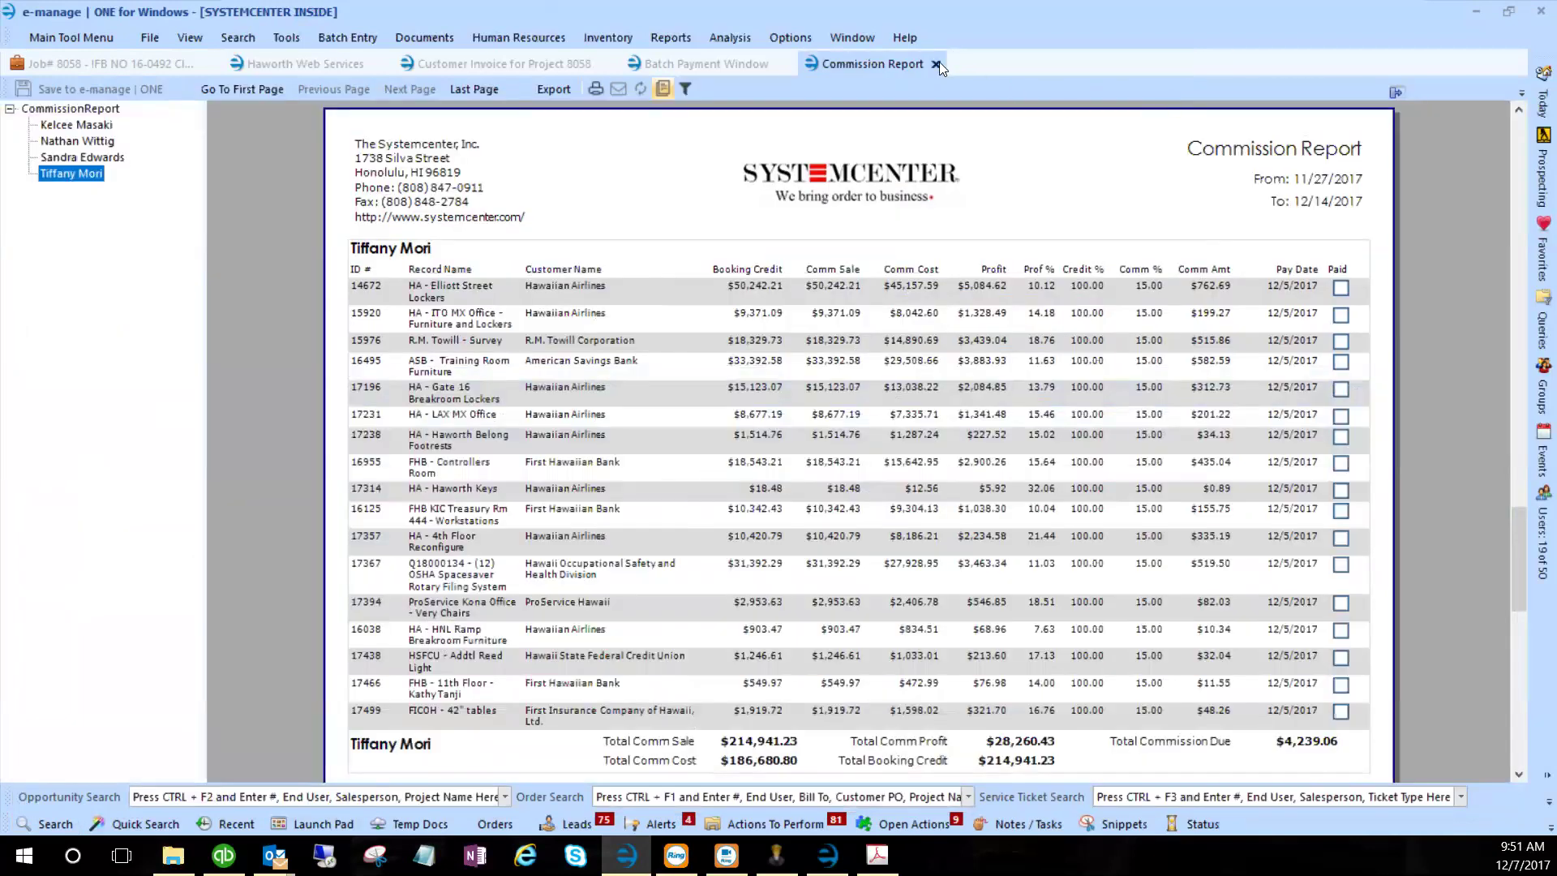
left_click(937, 64)
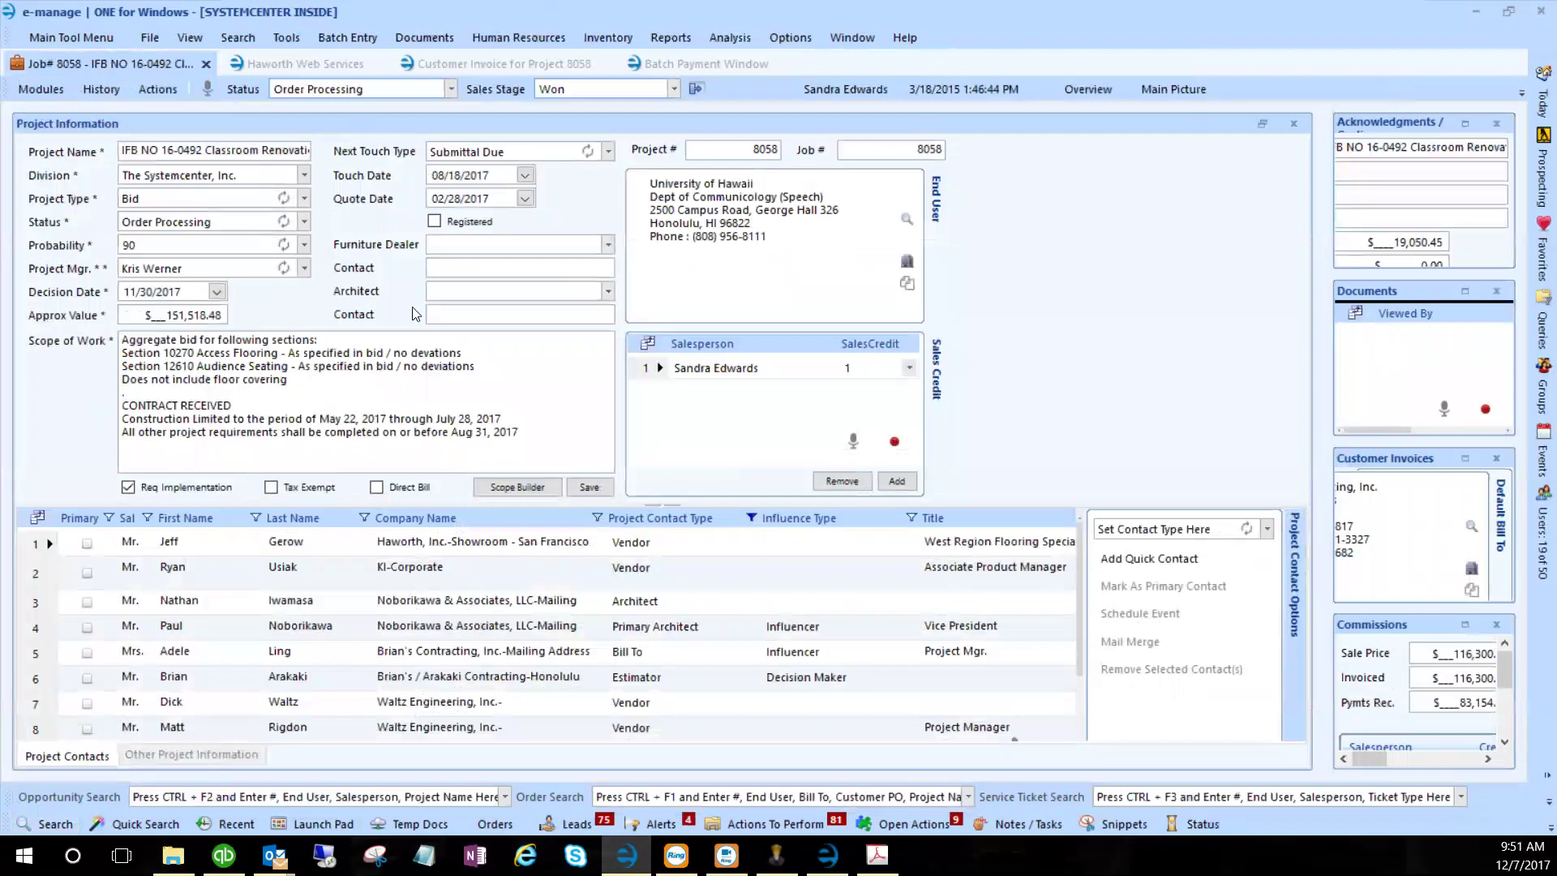